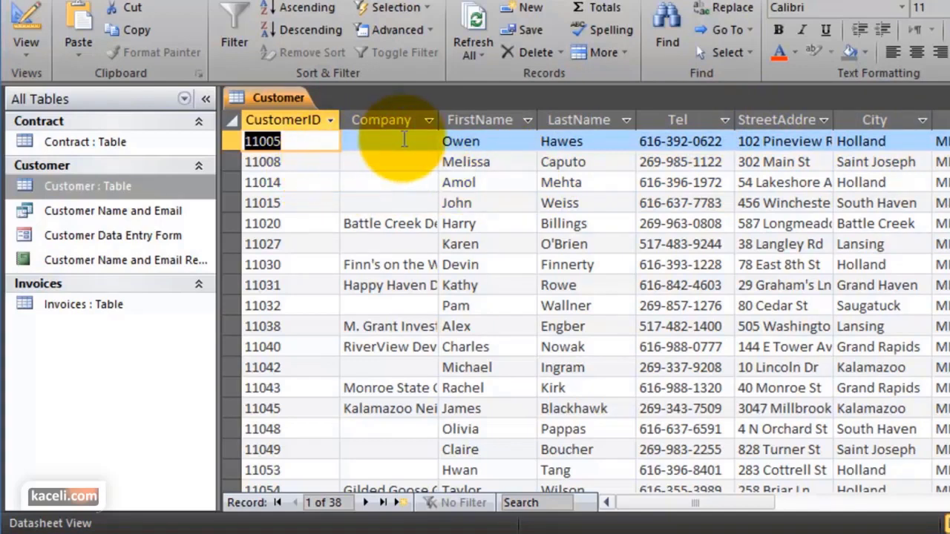
Leave record 11008 in Customer and open the Contract table to check its Contract Type values
{"action": "left_click", "coordinate": [386, 162]}
{"action": "scroll", "coordinate": [356, 207], "scroll_direction": "down", "scroll_amount": 12}
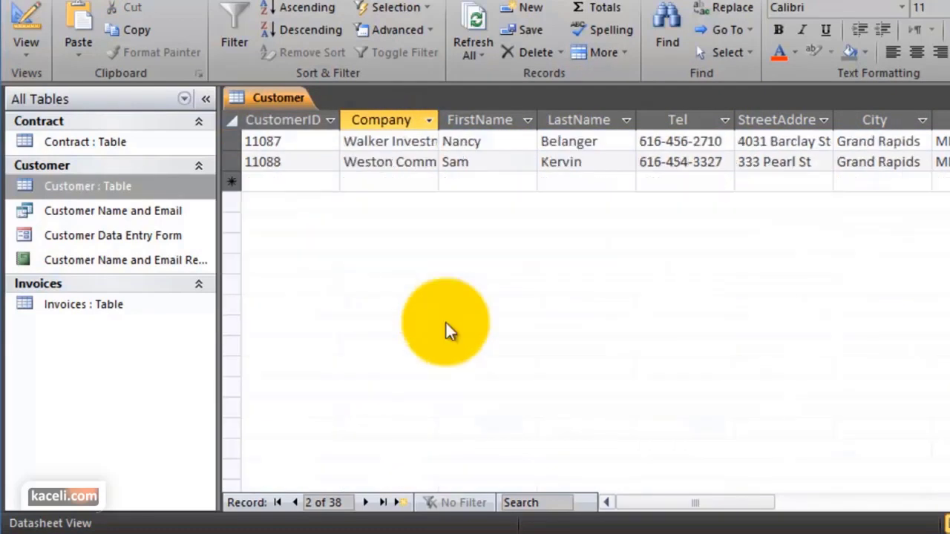
{"action": "scroll", "coordinate": [460, 320], "scroll_direction": "up", "scroll_amount": 12}
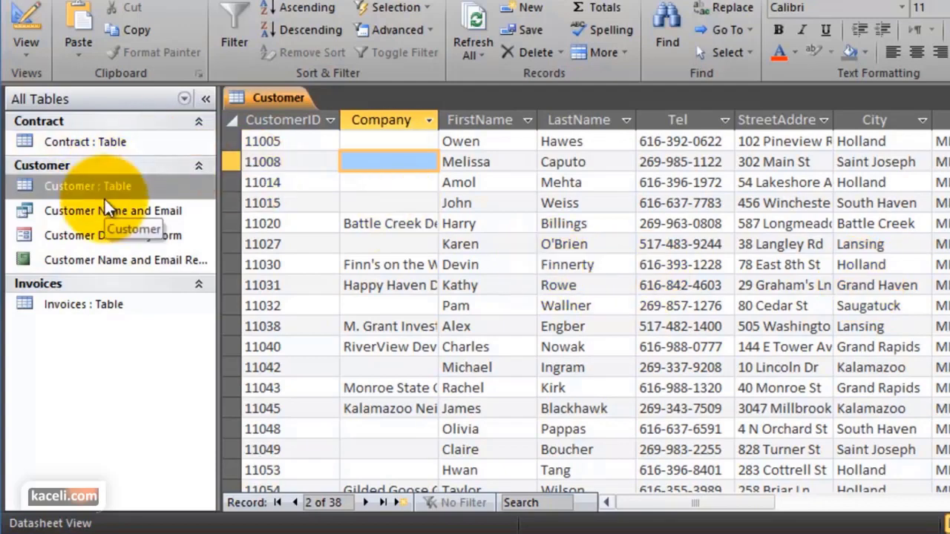
{"action": "double_click", "coordinate": [75, 139]}
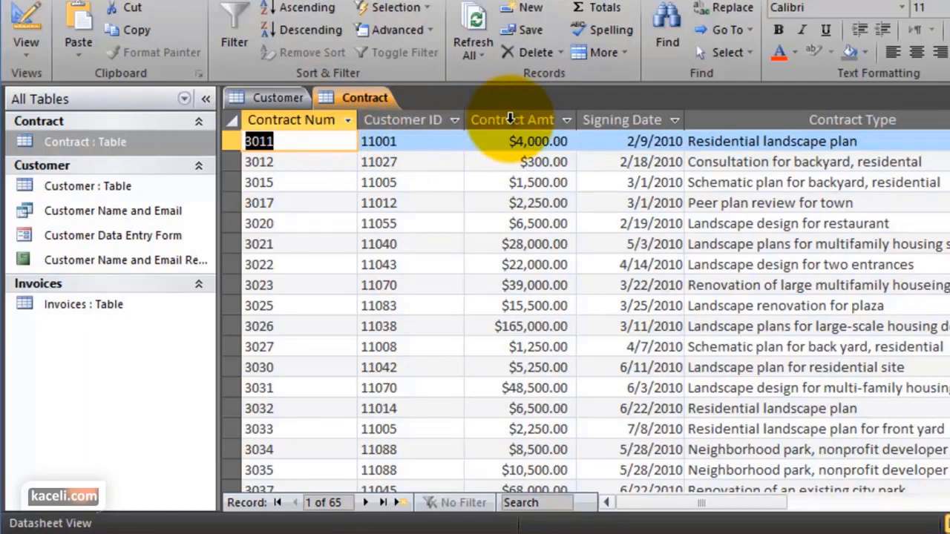
{"action": "left_click", "coordinate": [876, 207]}
{"action": "left_click", "coordinate": [75, 306]}
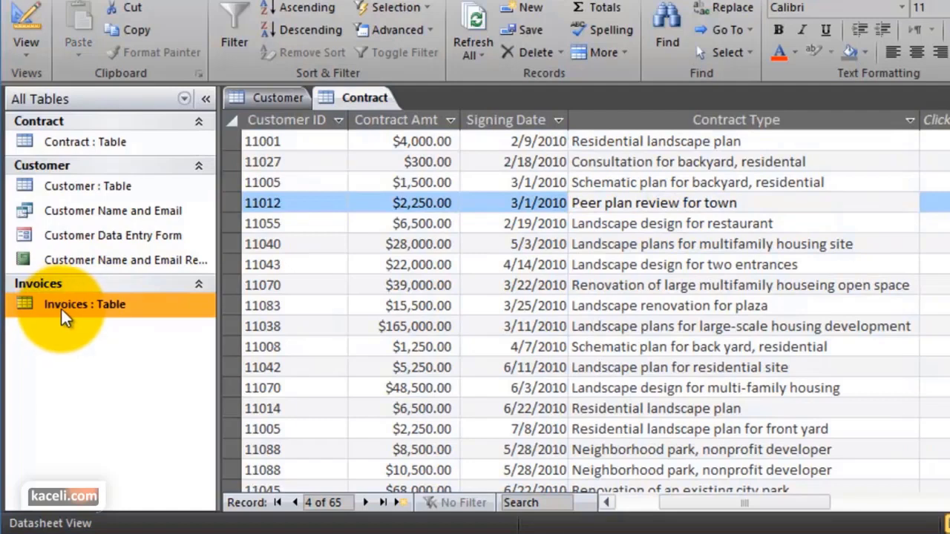
Open the Invoices table and widen its Invoice Item column so item names show fully
{"action": "double_click", "coordinate": [68, 308]}
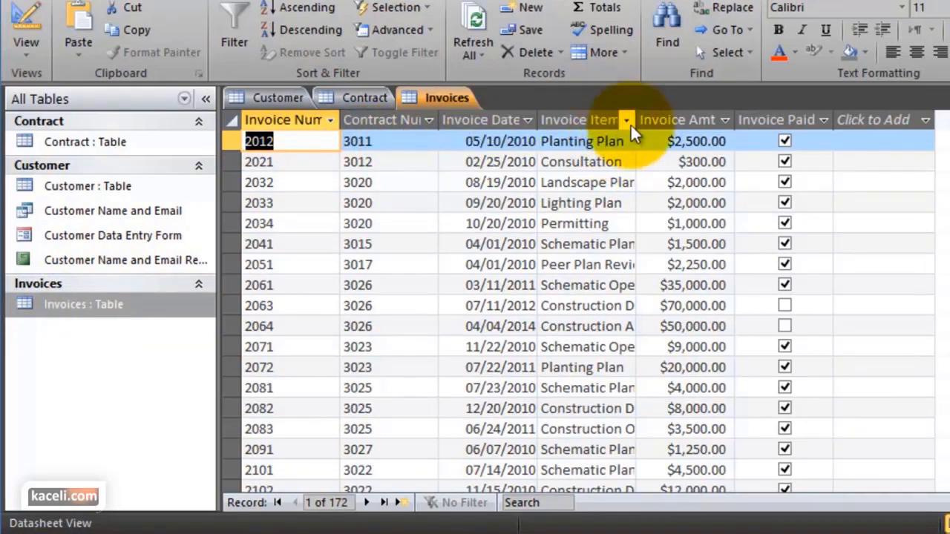
{"action": "left_click_drag", "start_coordinate": [637, 117], "coordinate": [686, 128]}
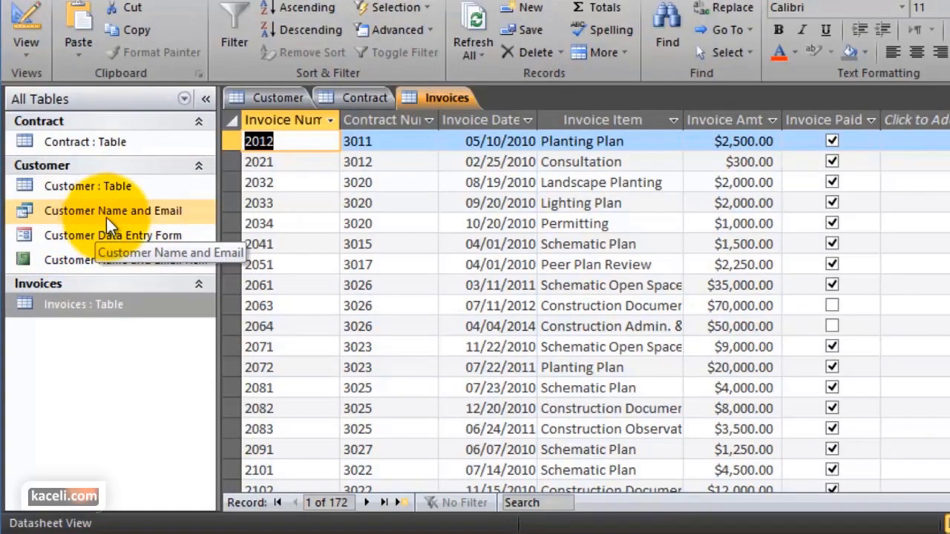
Reopen the Customer table, select FirstName and LastName, and scroll right to the Email column
{"action": "double_click", "coordinate": [87, 187]}
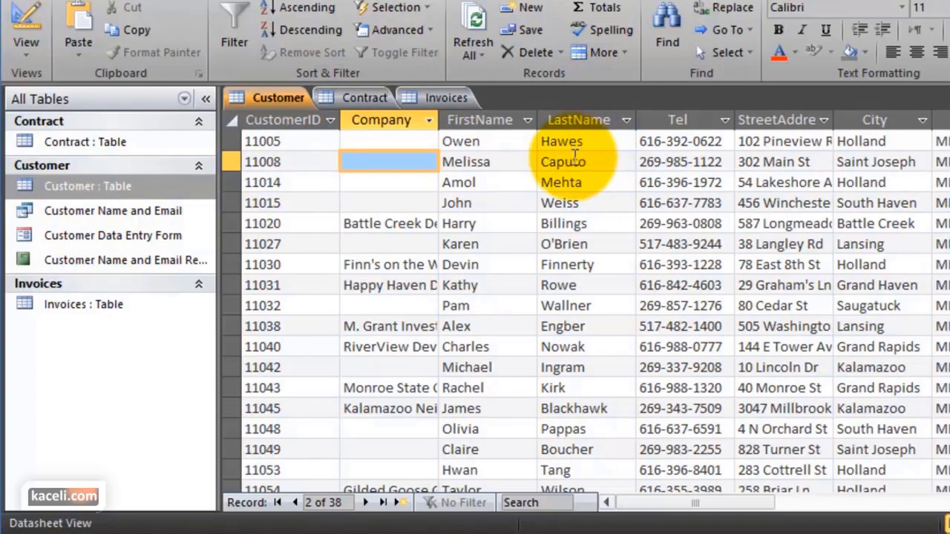
{"action": "left_click", "coordinate": [489, 121]}
{"action": "left_click", "coordinate": [582, 119]}
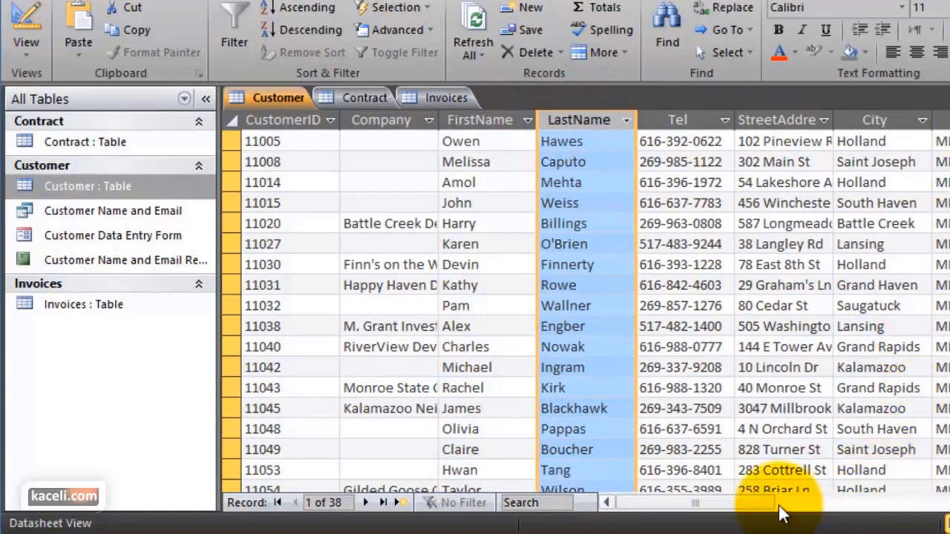
{"action": "left_click_drag", "start_coordinate": [772, 500], "coordinate": [847, 503]}
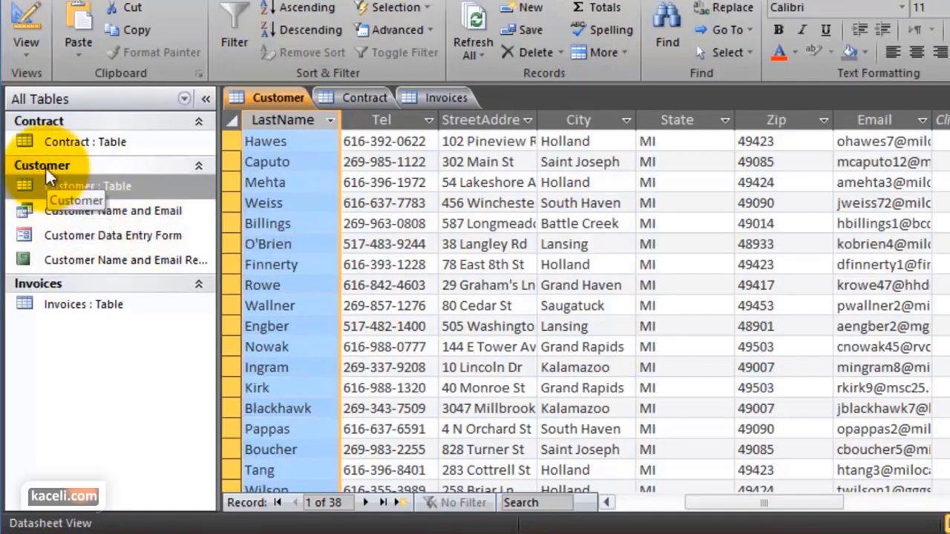
Open the Customer Name and Email query, then move into the Customer table's new-record row
{"action": "double_click", "coordinate": [69, 213]}
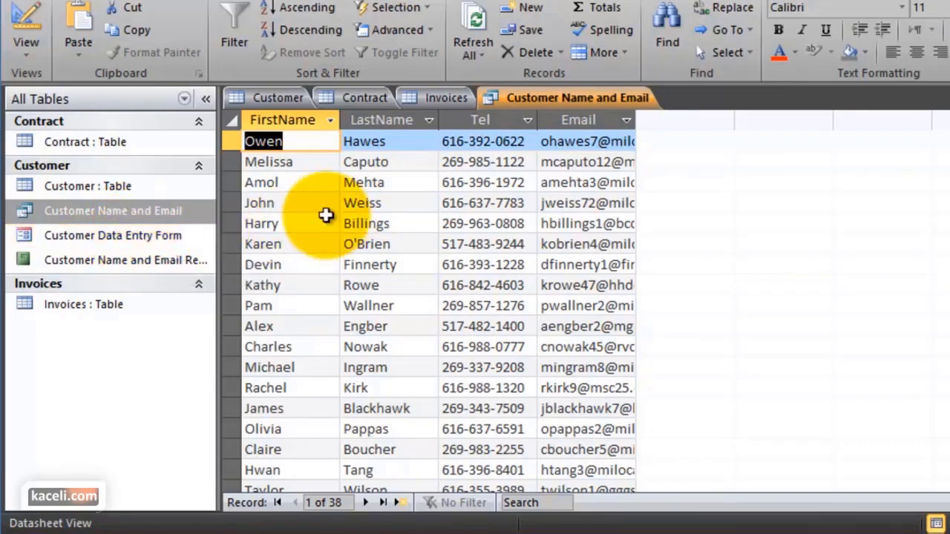
{"action": "double_click", "coordinate": [130, 187]}
{"action": "scroll", "coordinate": [495, 308], "scroll_direction": "down", "scroll_amount": 3}
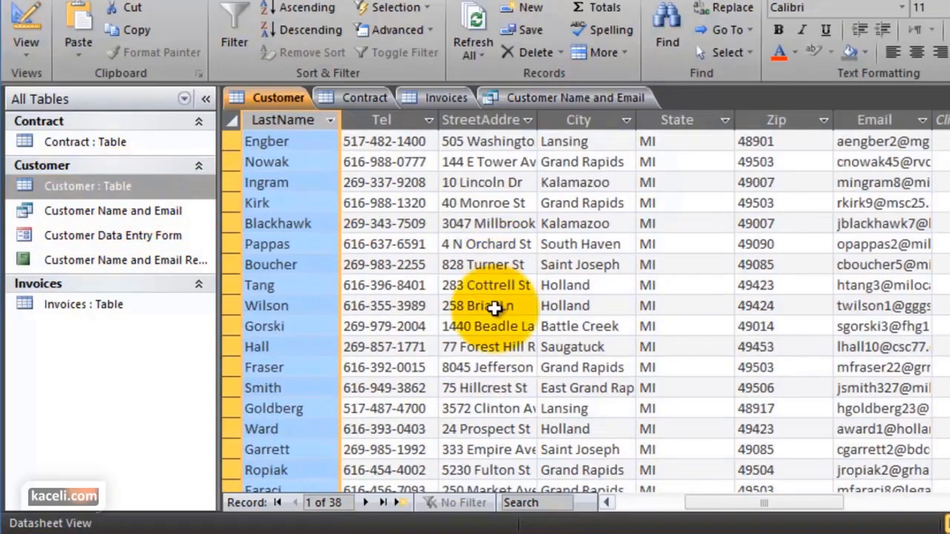
{"action": "scroll", "coordinate": [495, 308], "scroll_direction": "down", "scroll_amount": 9}
{"action": "scroll", "coordinate": [312, 216], "scroll_direction": "up", "scroll_amount": 2}
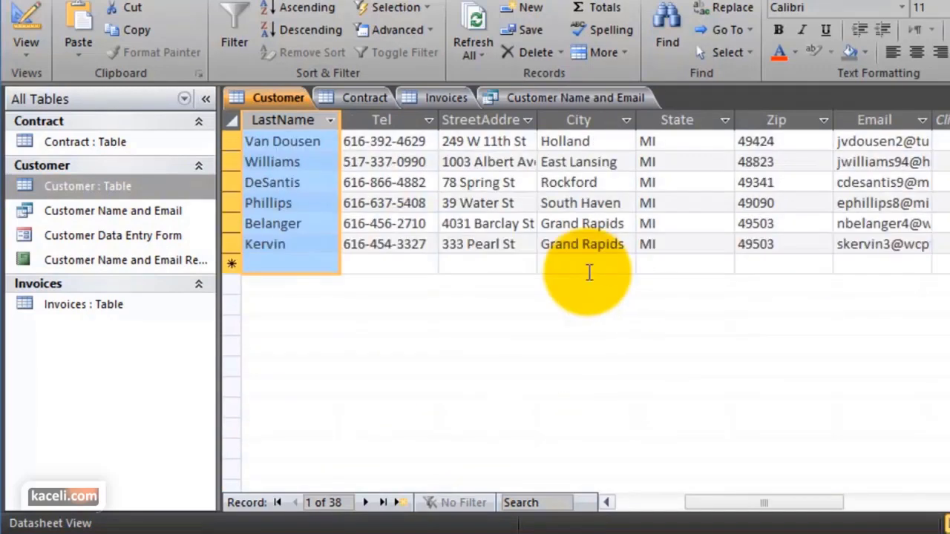
{"action": "left_click", "coordinate": [302, 263]}
{"action": "key", "text": "Tab"}
{"action": "key", "text": "Tab"}
{"action": "key", "text": "Tab"}
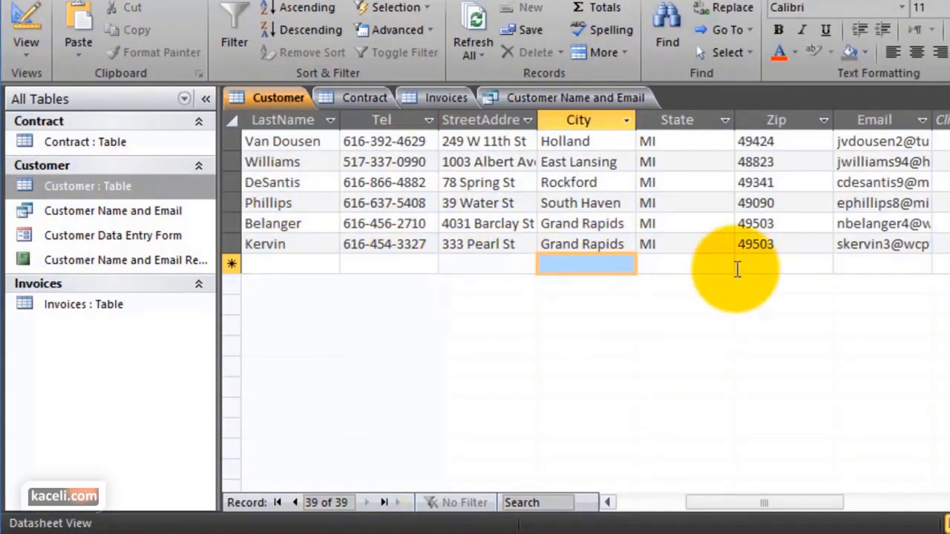
{"action": "left_click", "coordinate": [737, 265]}
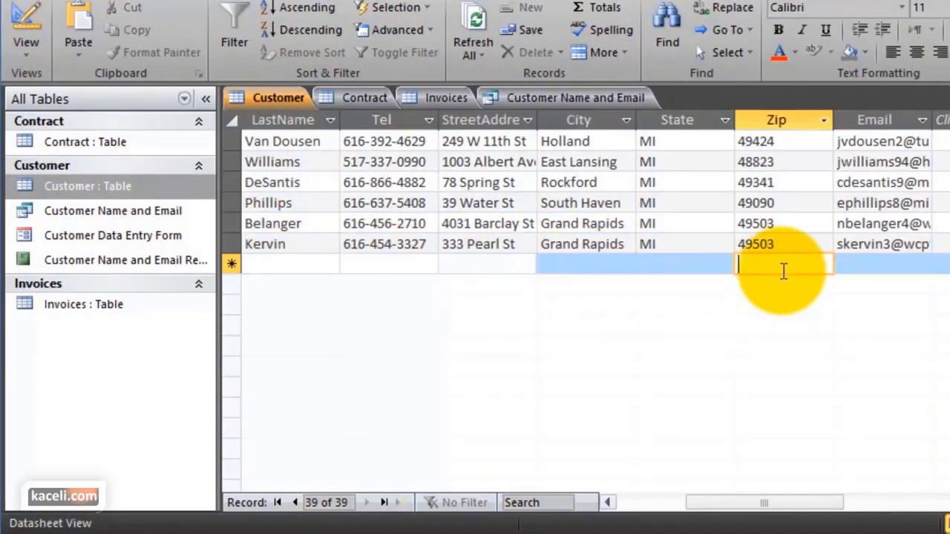
Open the Customer Data Entry Form and go to blank new record 39 of 39
{"action": "double_click", "coordinate": [101, 237]}
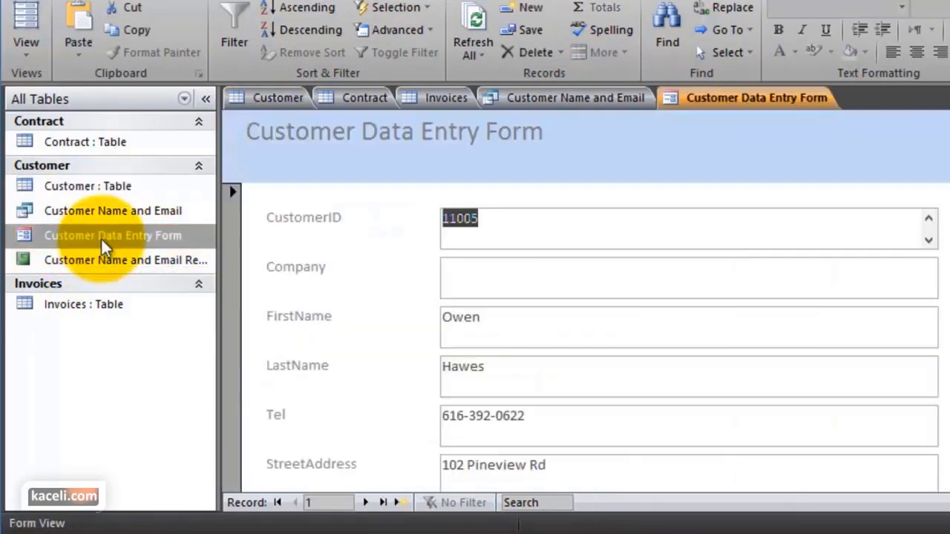
{"action": "scroll", "coordinate": [408, 267], "scroll_direction": "down", "scroll_amount": 3}
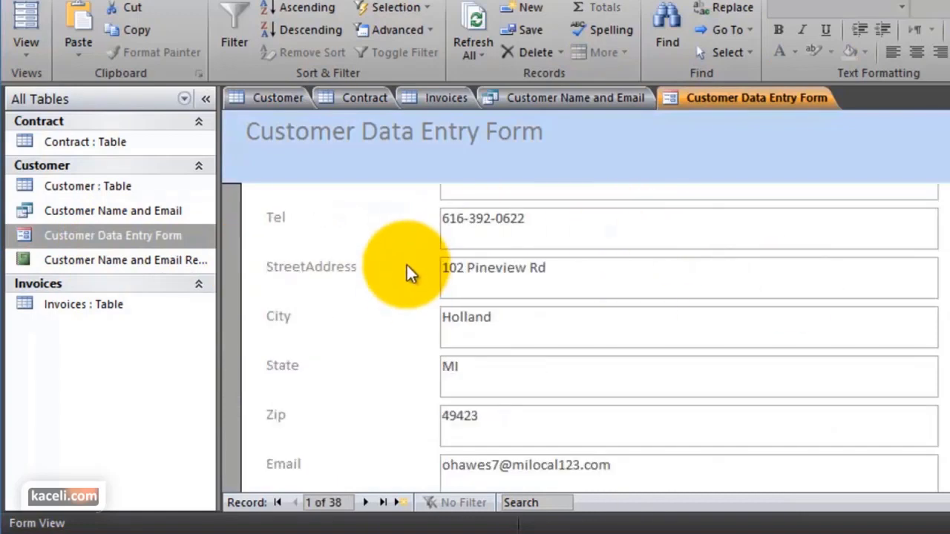
{"action": "scroll", "coordinate": [382, 304], "scroll_direction": "up", "scroll_amount": 3}
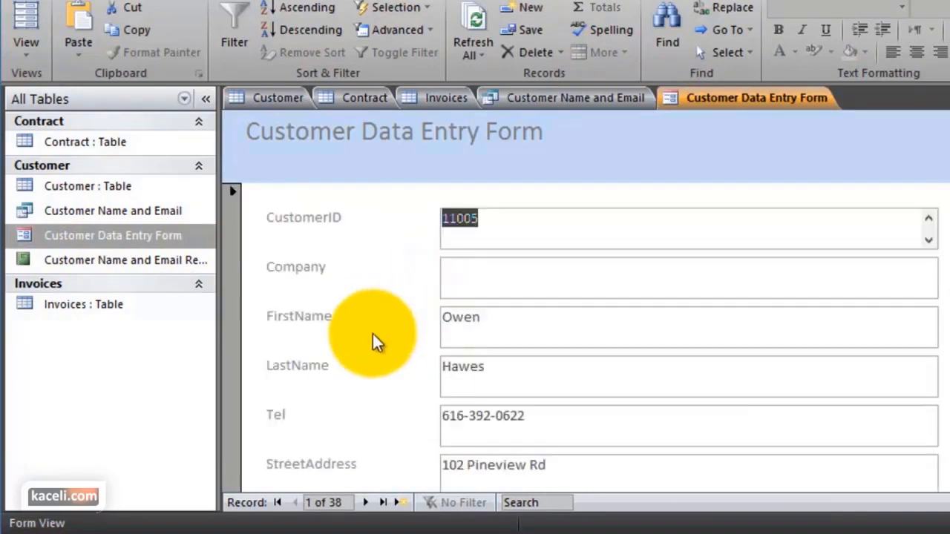
{"action": "scroll", "coordinate": [371, 326], "scroll_direction": "down", "scroll_amount": 3}
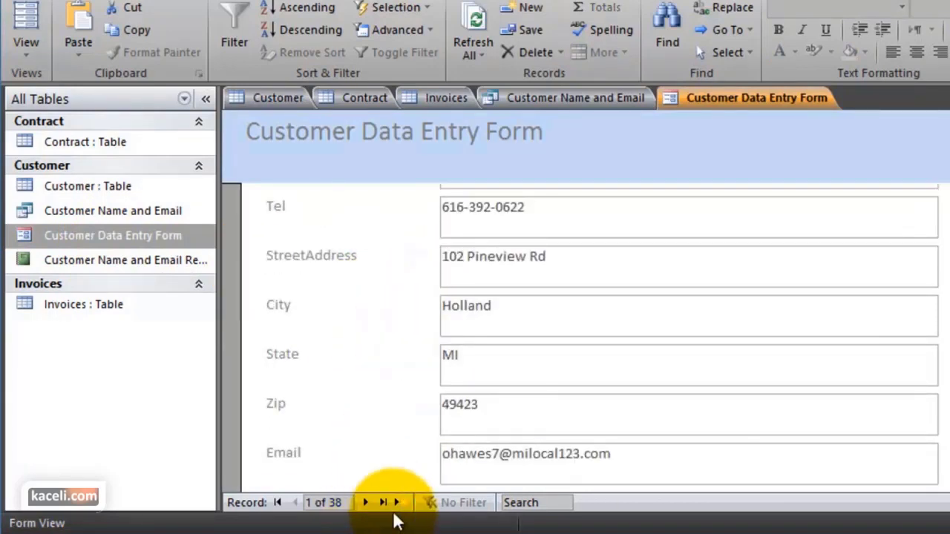
{"action": "left_click", "coordinate": [368, 502]}
{"action": "left_click", "coordinate": [399, 502]}
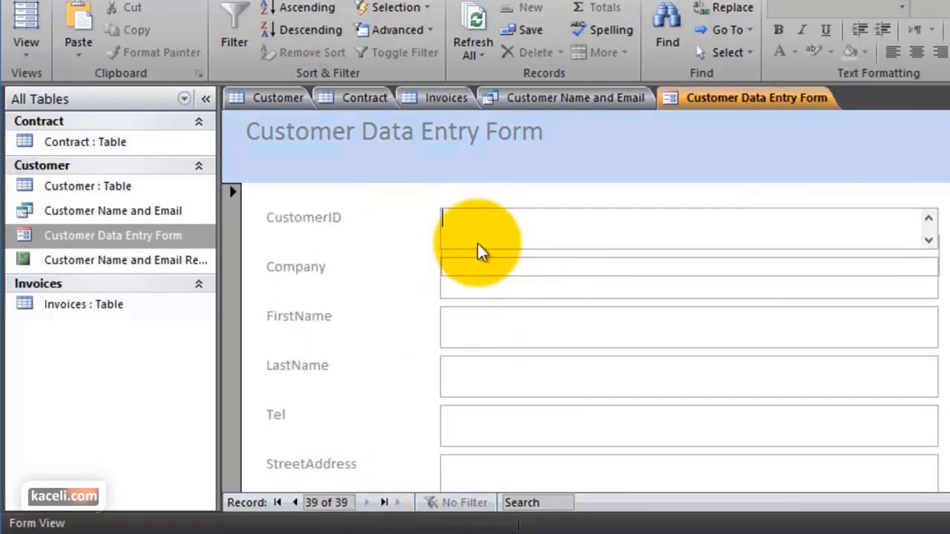
{"action": "left_click", "coordinate": [472, 282]}
{"action": "left_click", "coordinate": [481, 329]}
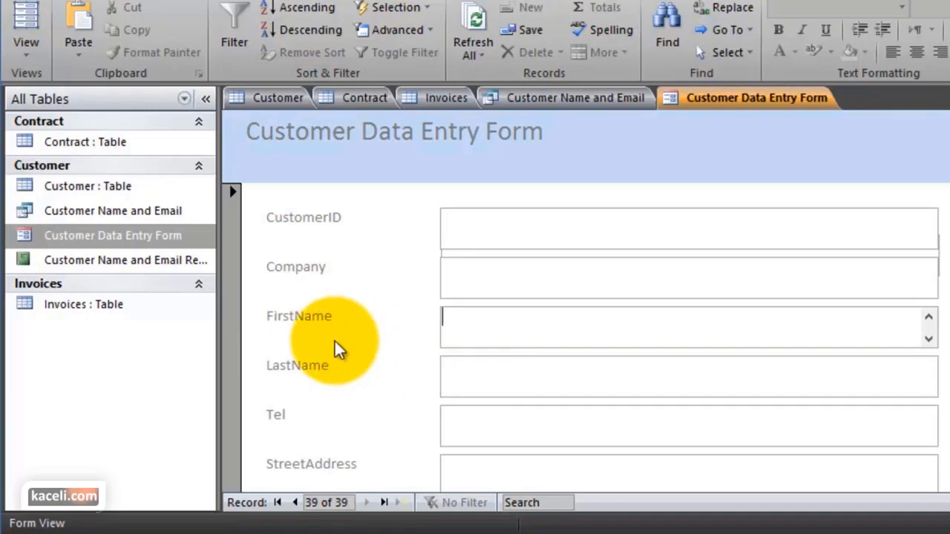
{"action": "left_click", "coordinate": [129, 260]}
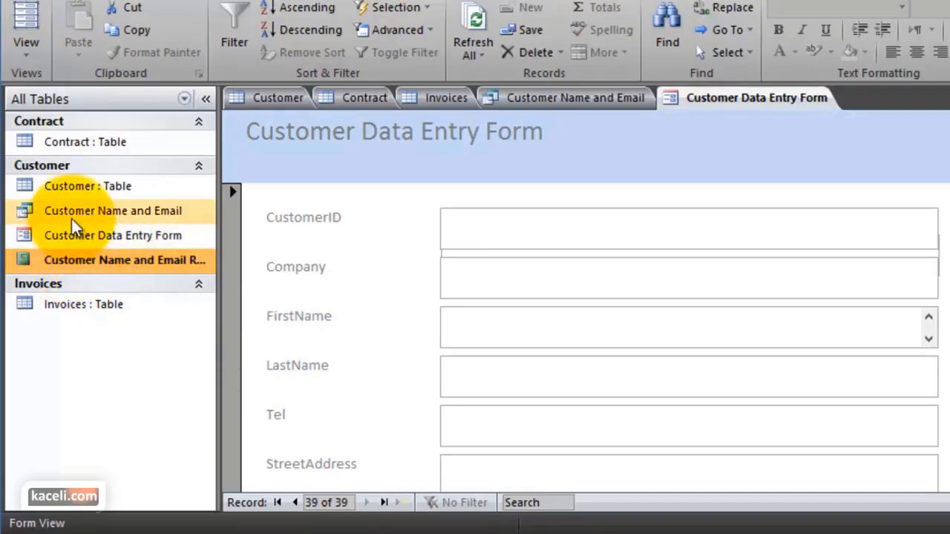
Open the Customer Name and Email Report, then point out each object in the Navigation Pane
{"action": "double_click", "coordinate": [110, 262]}
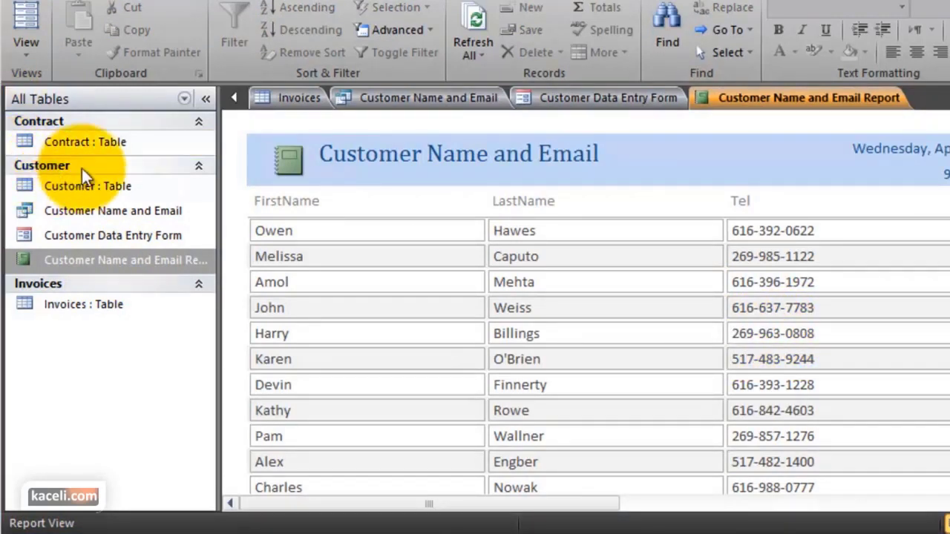
{"action": "left_click", "coordinate": [93, 144]}
{"action": "left_click", "coordinate": [87, 187]}
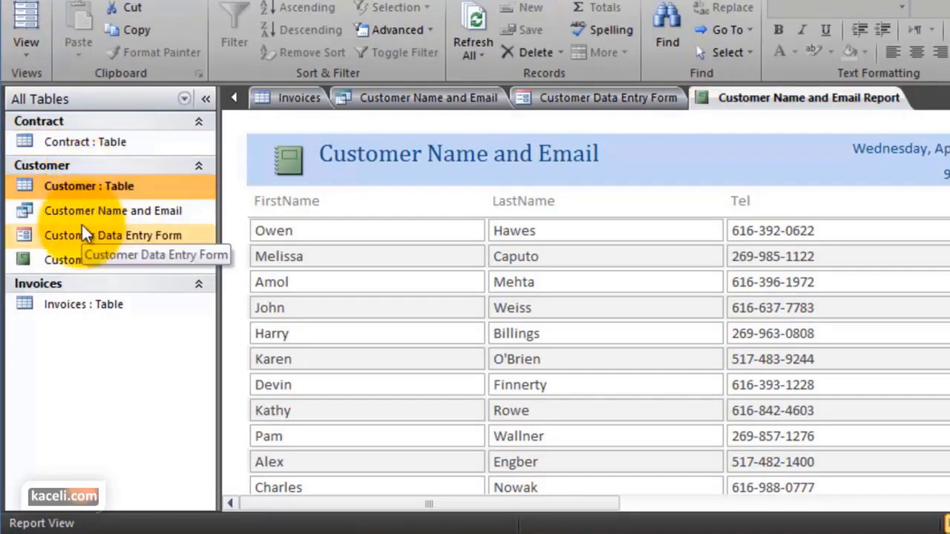
{"action": "left_click", "coordinate": [99, 213]}
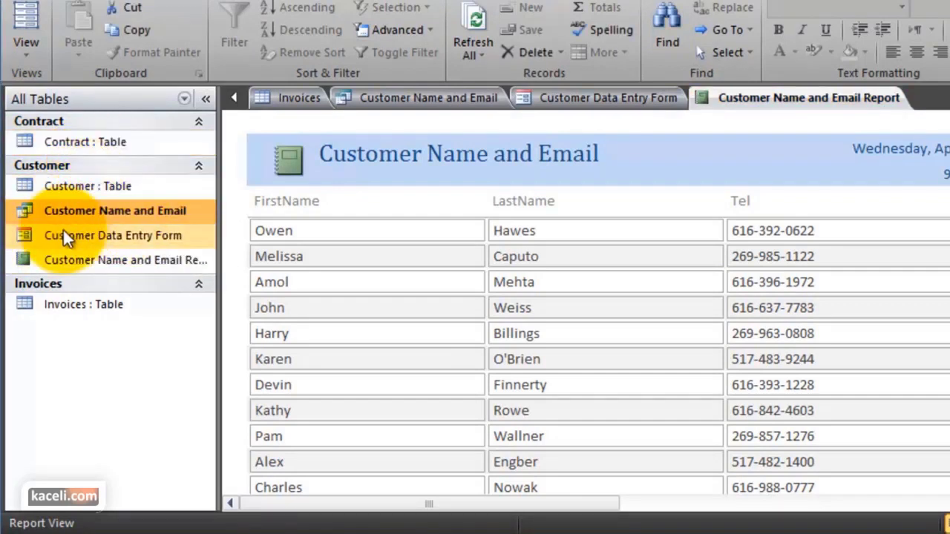
{"action": "left_click", "coordinate": [103, 243]}
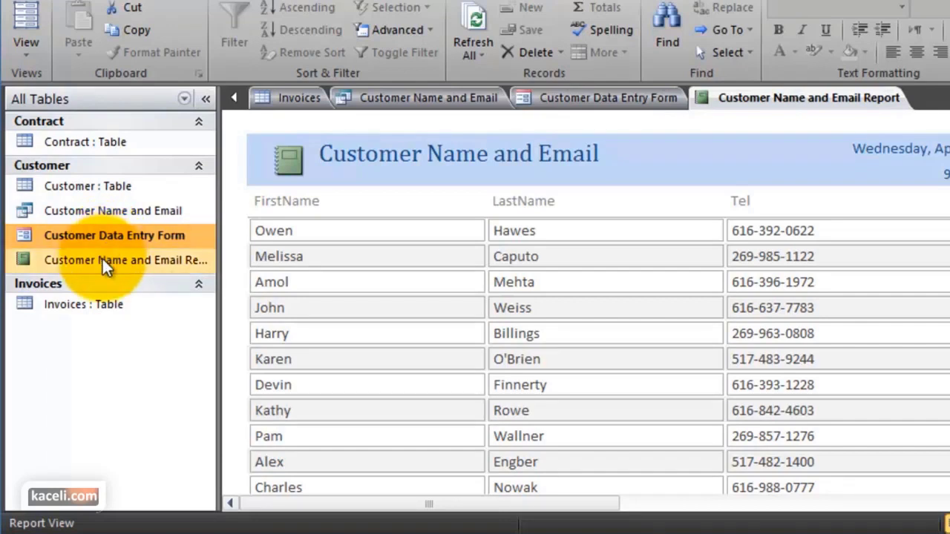
{"action": "left_click", "coordinate": [104, 258]}
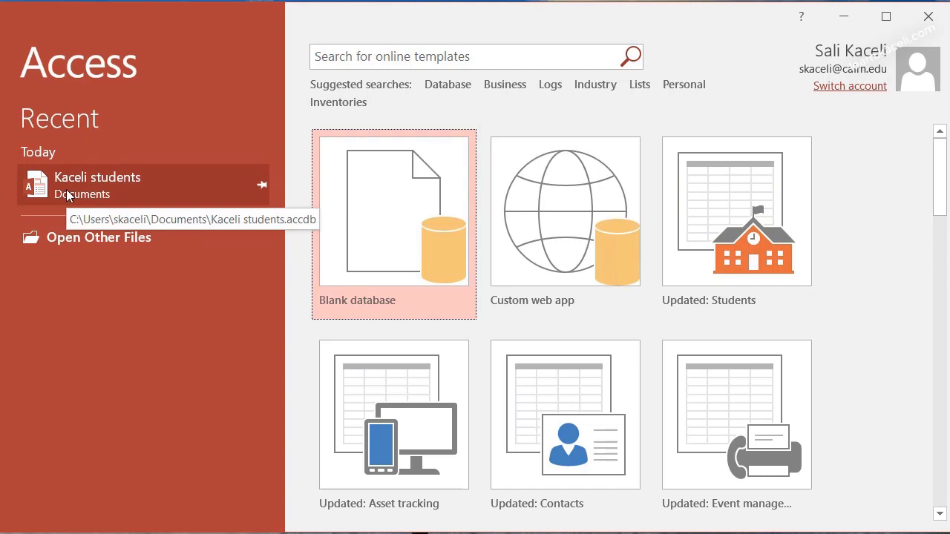
{"action": "left_click", "coordinate": [95, 247]}
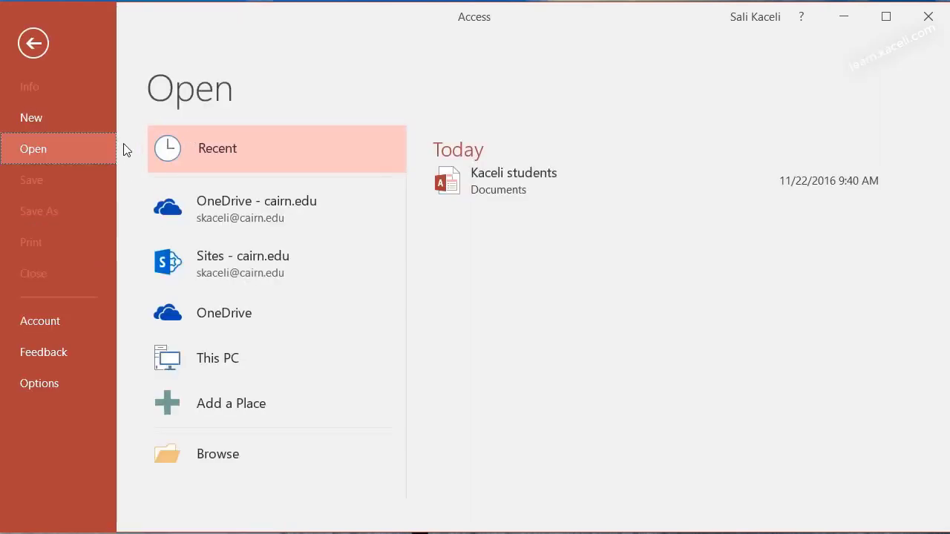
{"action": "left_click", "coordinate": [34, 43]}
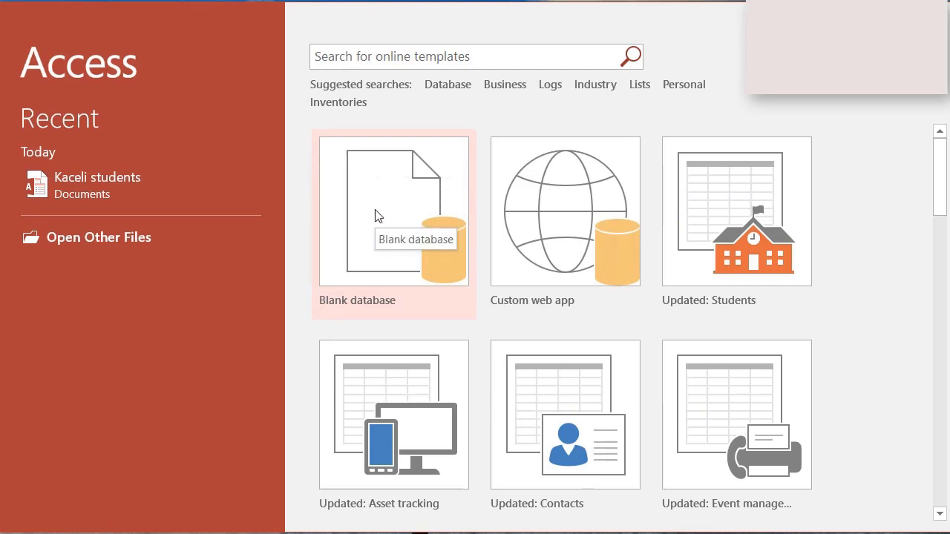
{"action": "scroll", "coordinate": [861, 310], "scroll_direction": "down", "scroll_amount": 2}
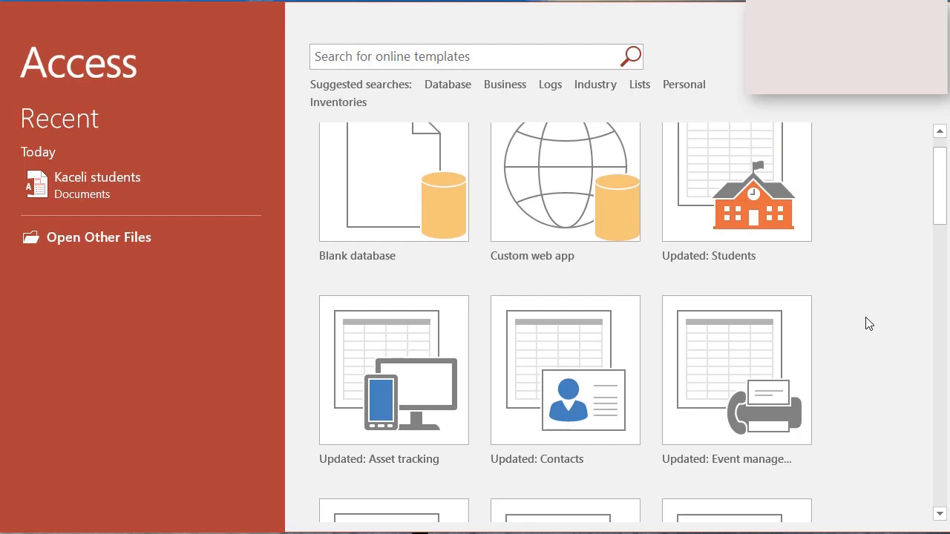
{"action": "scroll", "coordinate": [869, 324], "scroll_direction": "up", "scroll_amount": 1}
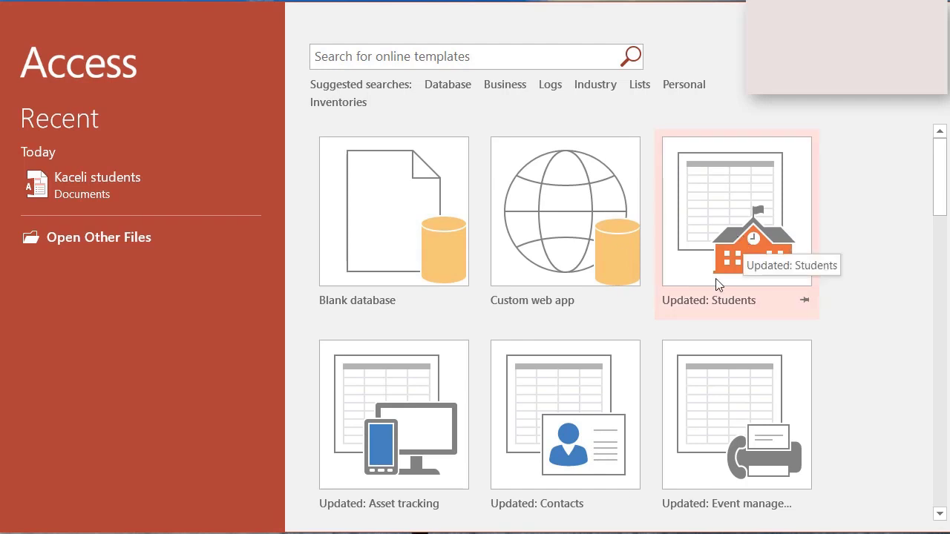
Create a database from the Updated: Students template, named with the user's surname plus '-Students'
{"action": "left_click", "coordinate": [749, 223]}
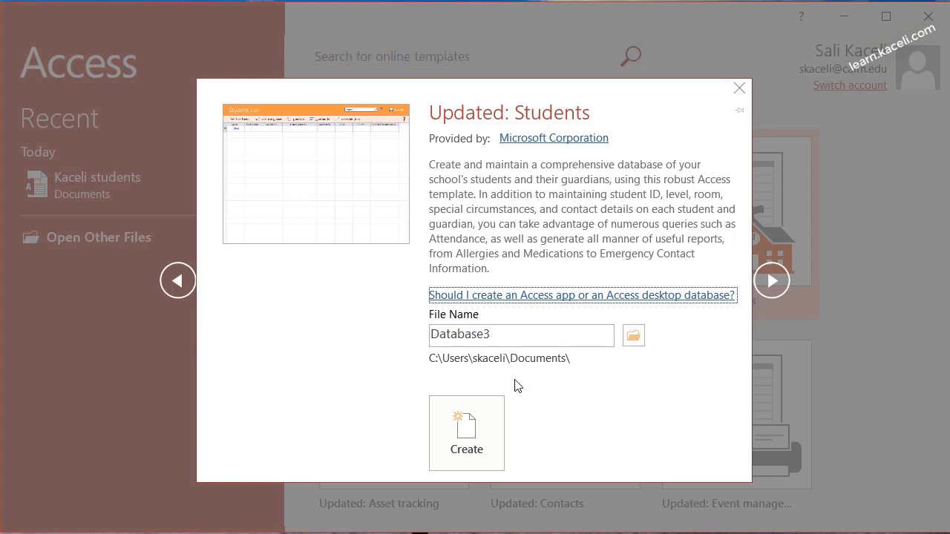
{"action": "double_click", "coordinate": [523, 336]}
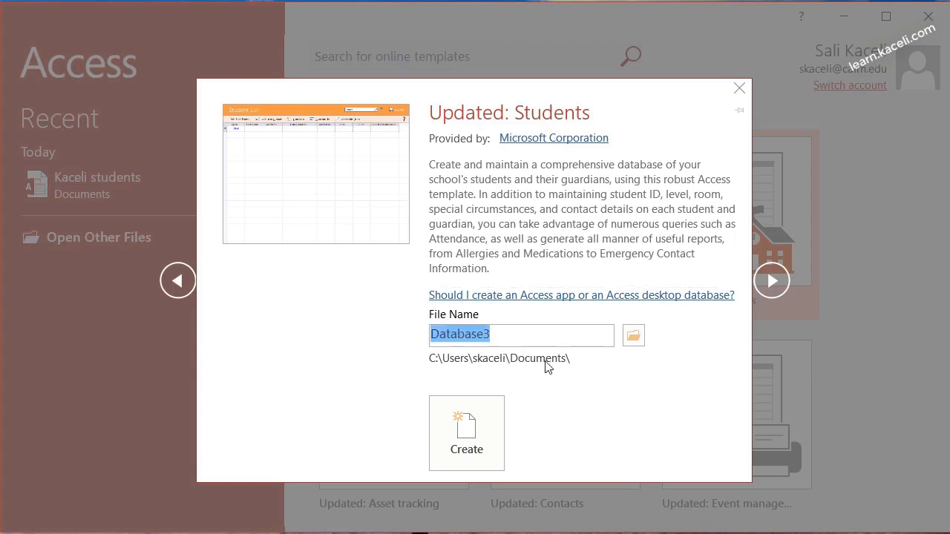
{"action": "type", "text": "Kaceli-Students"}
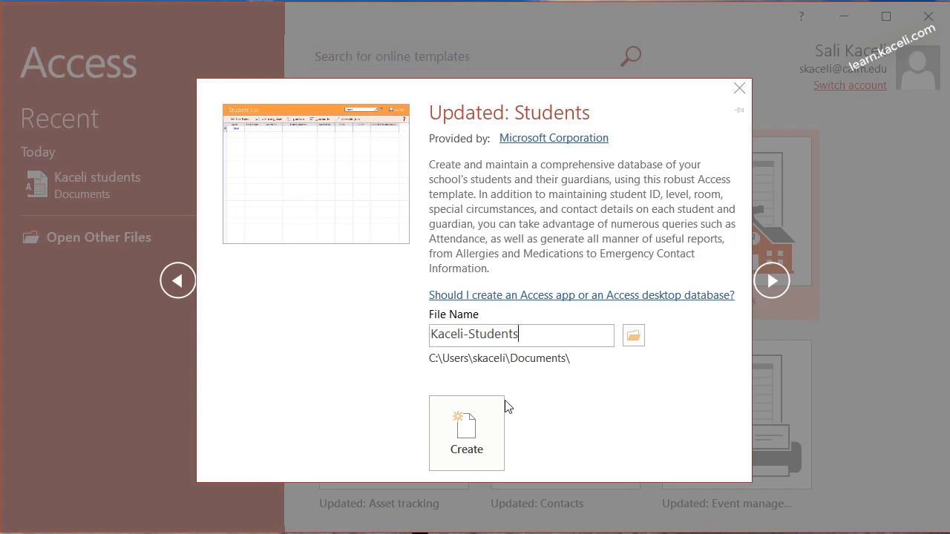
{"action": "left_click", "coordinate": [455, 452]}
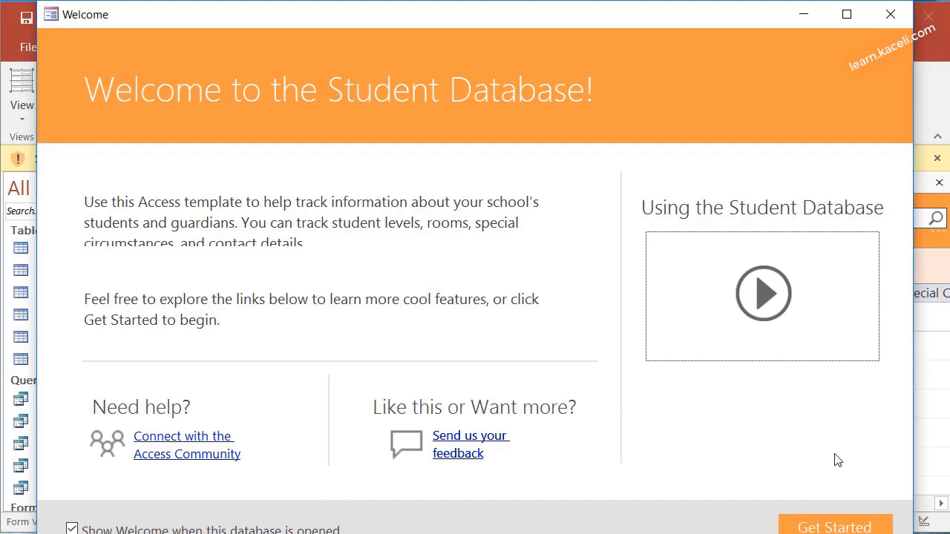
Dismiss the Welcome screen with Get Started to reach the Student List
{"action": "left_click", "coordinate": [835, 527]}
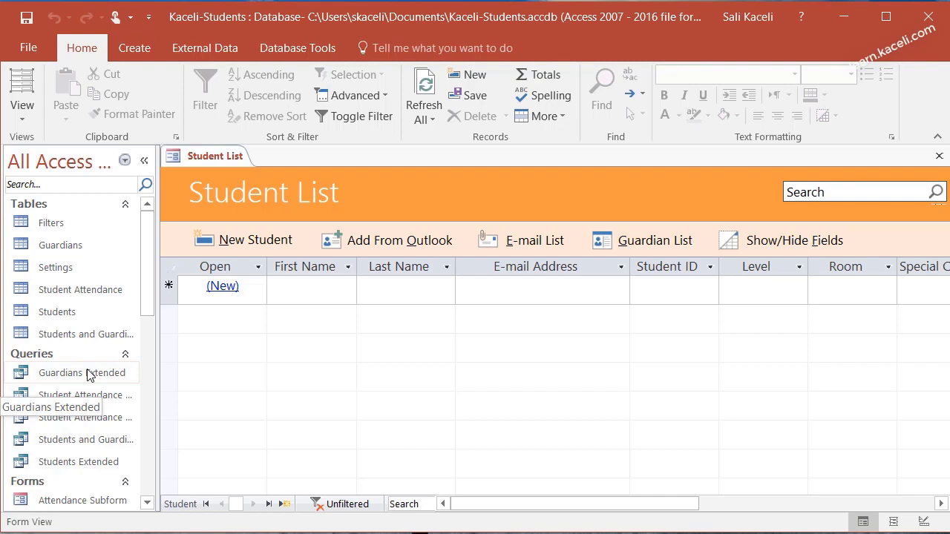
{"action": "scroll", "coordinate": [87, 374], "scroll_direction": "down", "scroll_amount": 2}
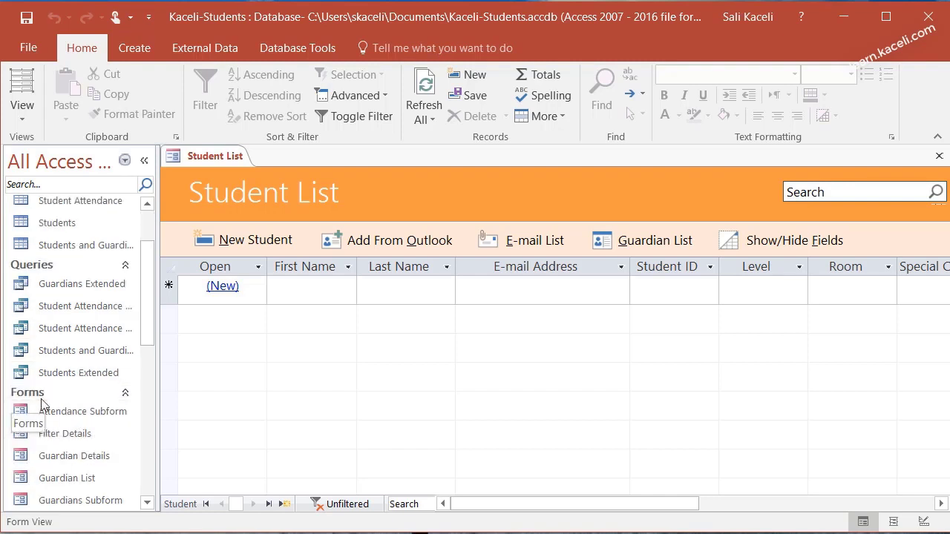
{"action": "scroll", "coordinate": [41, 402], "scroll_direction": "down", "scroll_amount": 1}
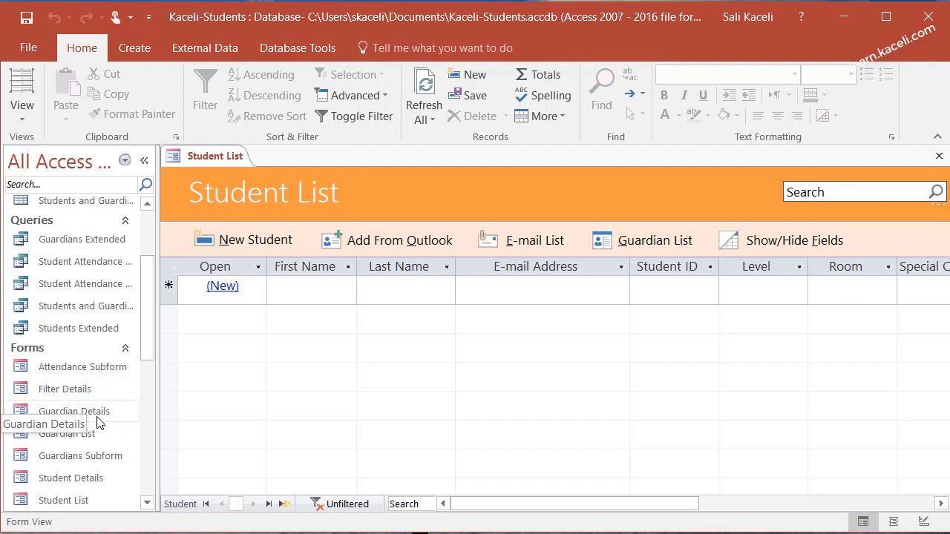
{"action": "scroll", "coordinate": [99, 423], "scroll_direction": "down", "scroll_amount": 3}
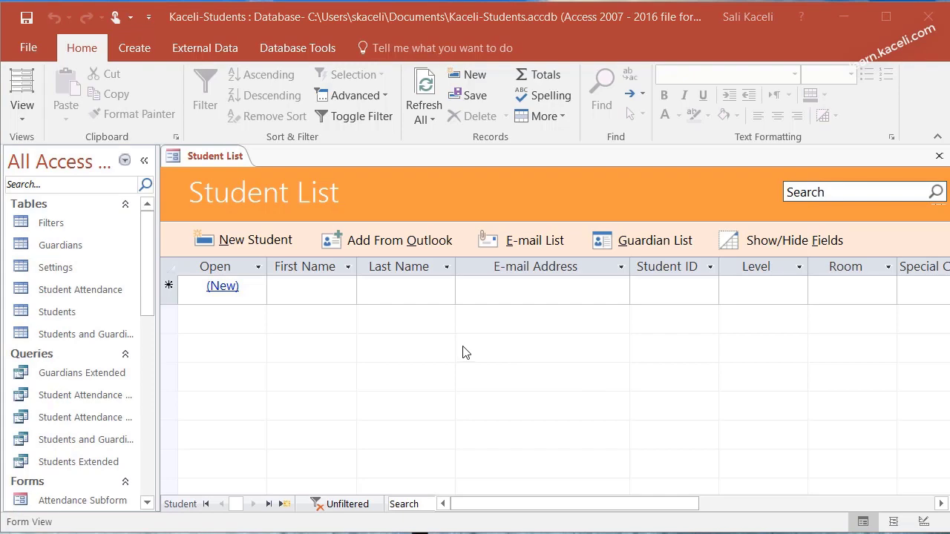
Add a new student with first and last name filled in, save it, and close Student Details
{"action": "left_click", "coordinate": [239, 242]}
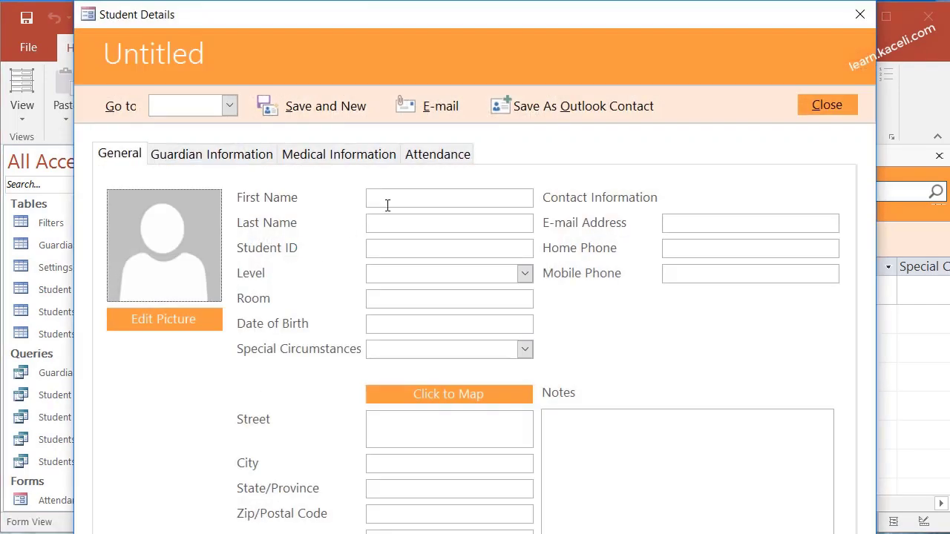
{"action": "left_click", "coordinate": [412, 201]}
{"action": "type", "text": "Sali"}
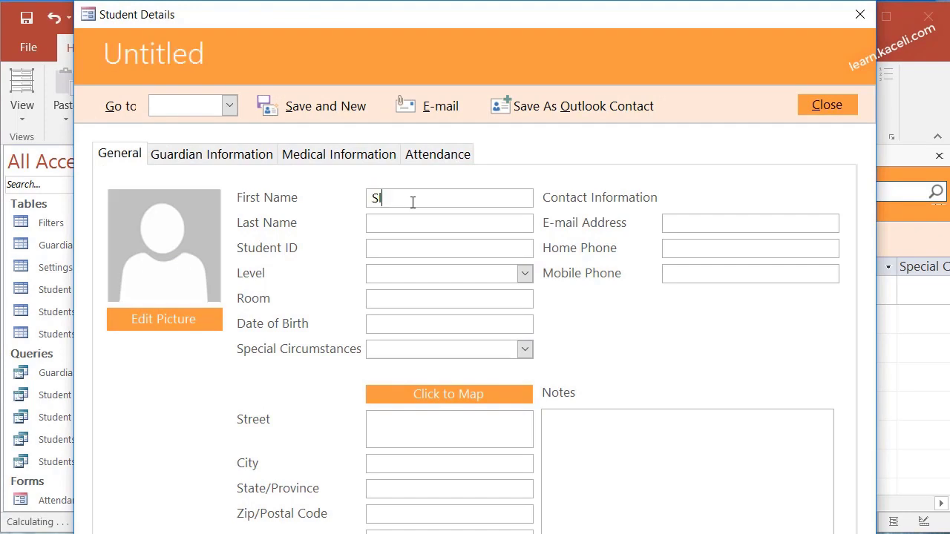
{"action": "key", "text": "Tab"}
{"action": "type", "text": "Kaceli"}
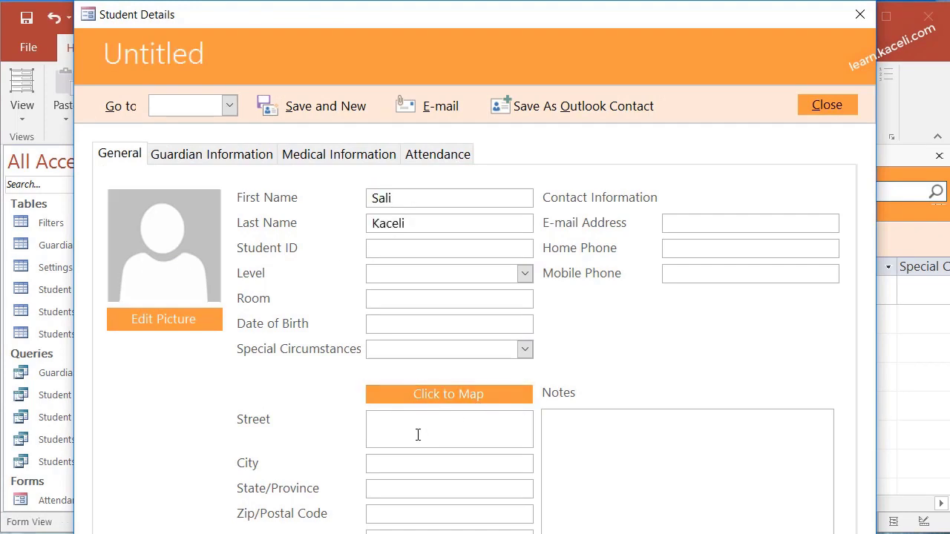
{"action": "left_click", "coordinate": [321, 109]}
{"action": "left_click", "coordinate": [821, 110]}
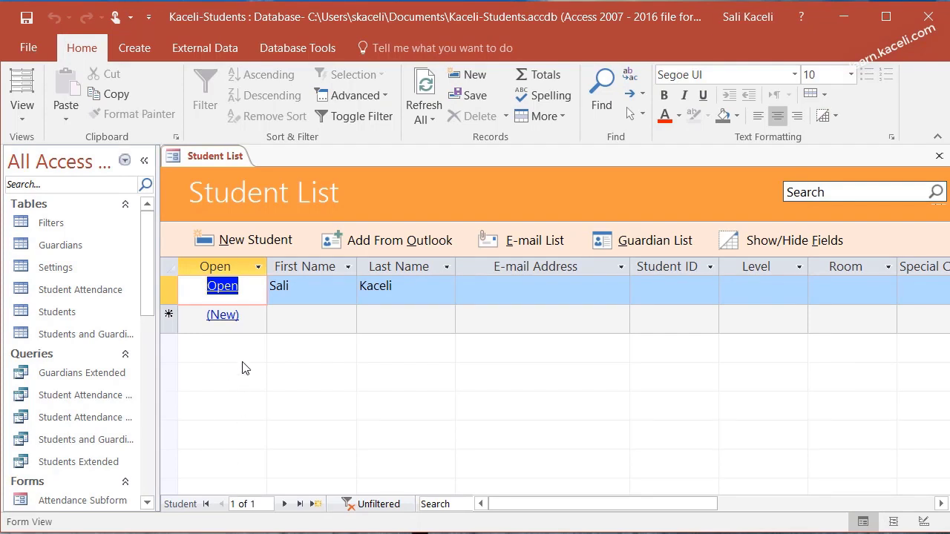
{"action": "left_click", "coordinate": [59, 312]}
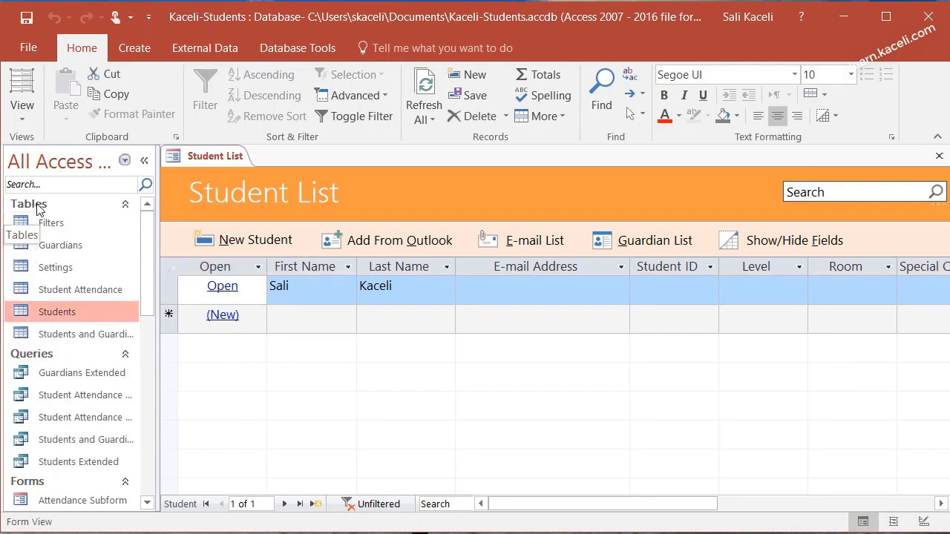
Open the Students table datasheet and check the saved student record with ID 1
{"action": "double_click", "coordinate": [45, 315]}
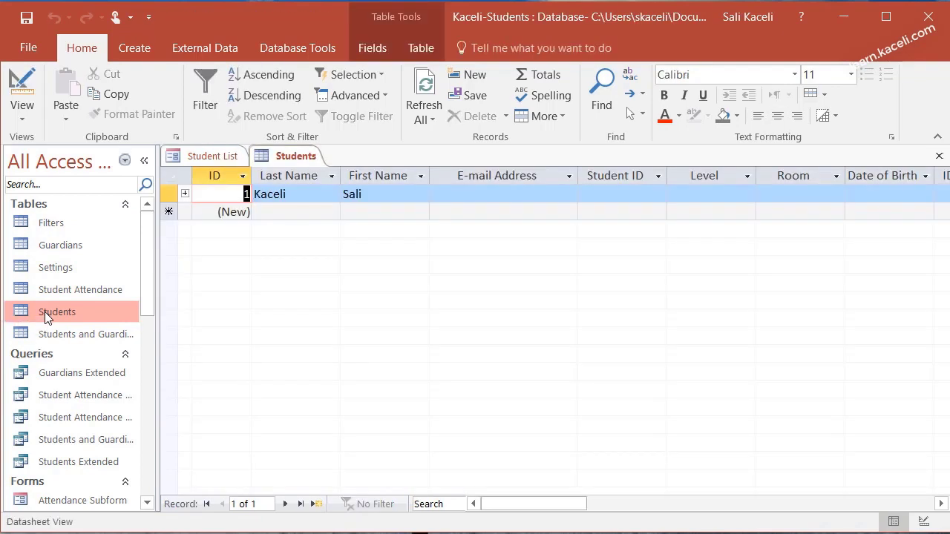
{"action": "left_click", "coordinate": [360, 194]}
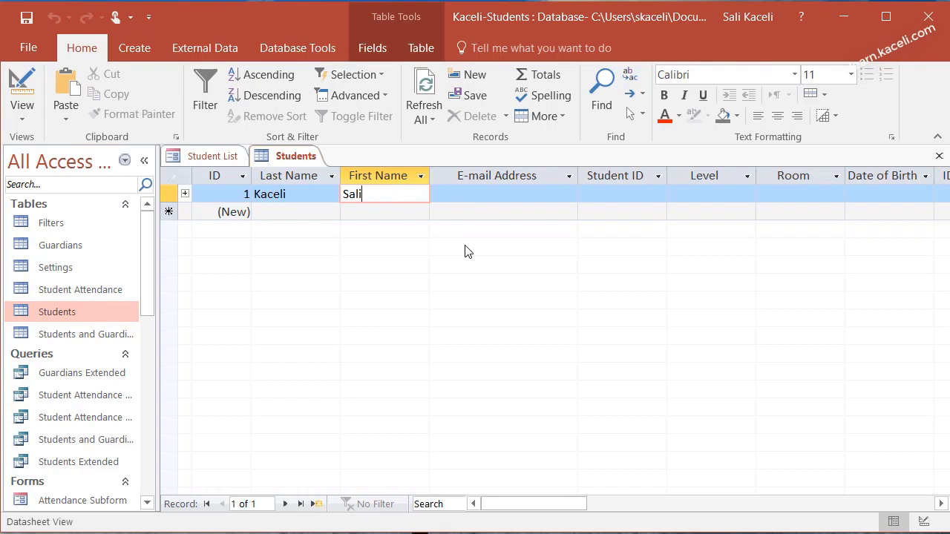
Open the All Students report from the navigation pane, below Student Attendance Extended
{"action": "left_click", "coordinate": [55, 416]}
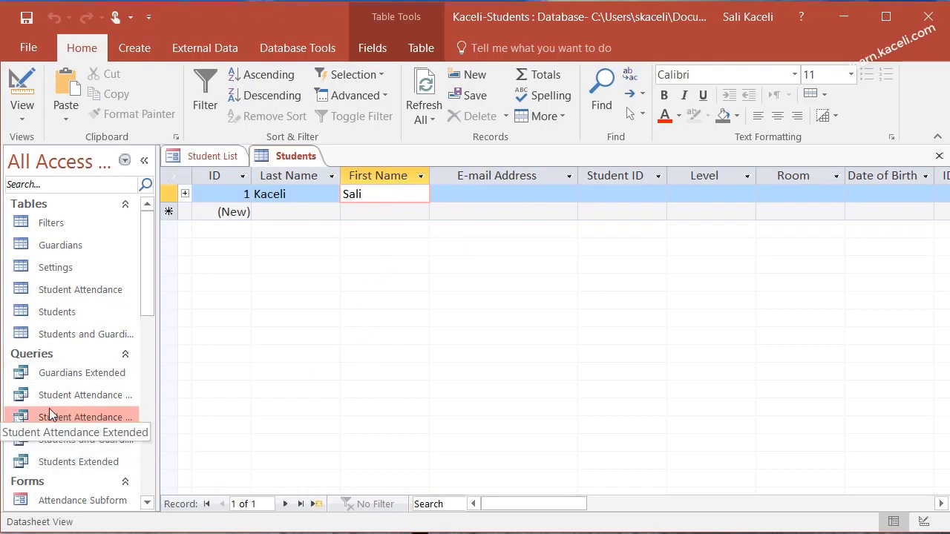
{"action": "scroll", "coordinate": [75, 468], "scroll_direction": "down", "scroll_amount": 3}
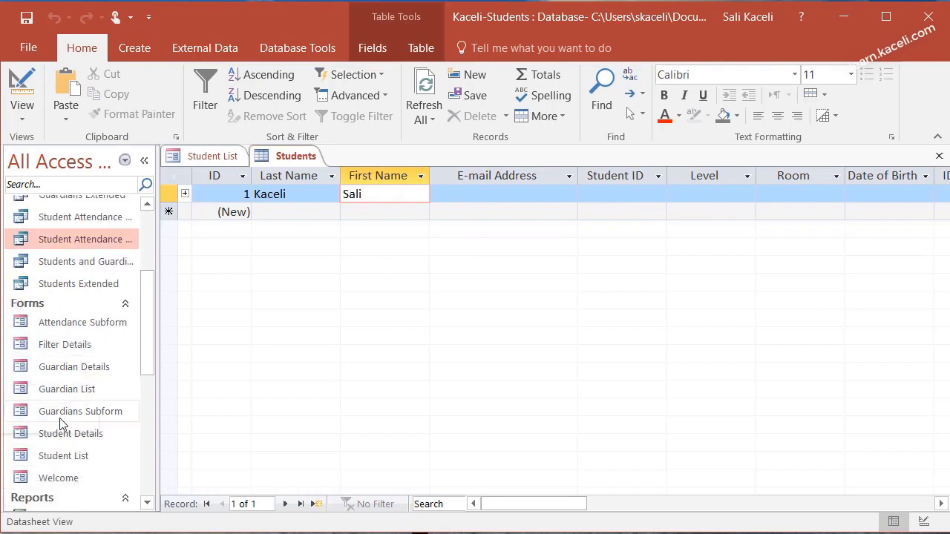
{"action": "scroll", "coordinate": [88, 476], "scroll_direction": "down", "scroll_amount": 1}
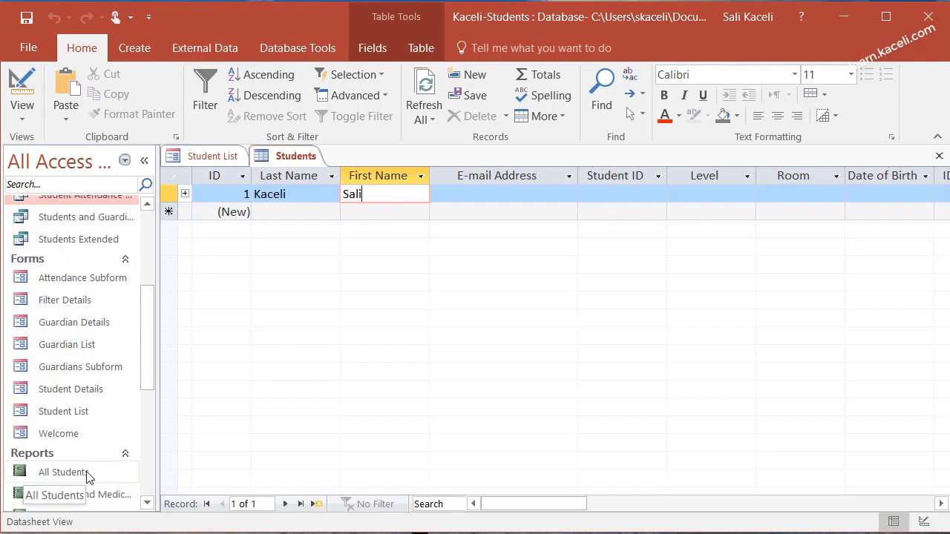
{"action": "scroll", "coordinate": [88, 476], "scroll_direction": "down", "scroll_amount": 1}
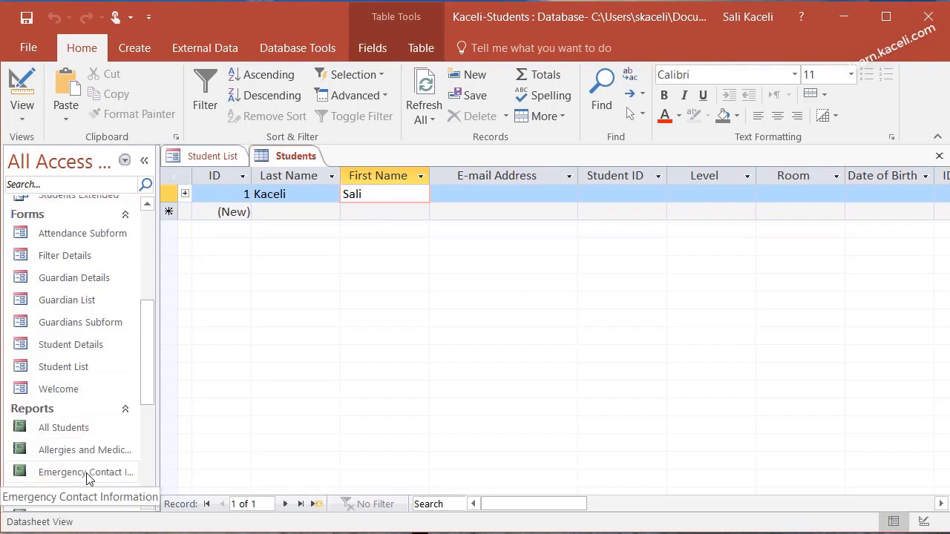
{"action": "double_click", "coordinate": [54, 429]}
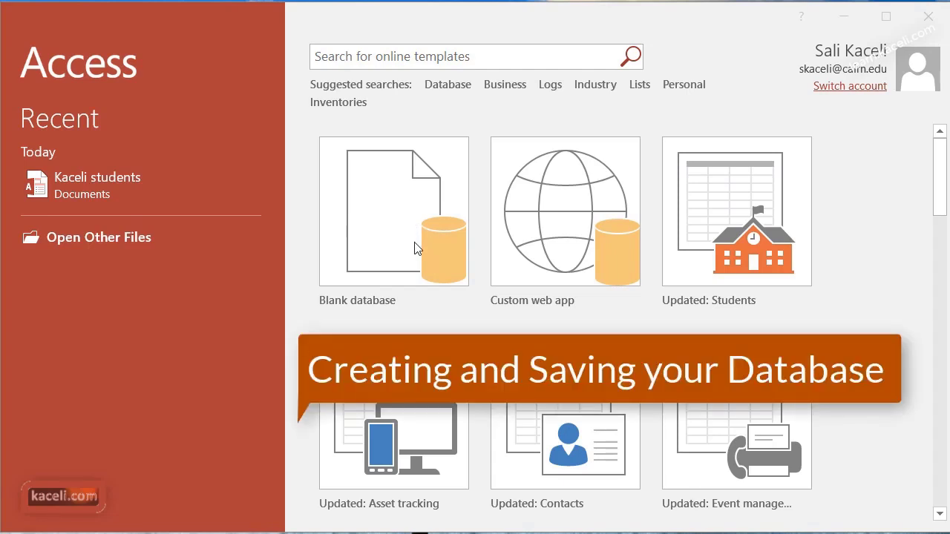
Create a blank database named Kaceli-Database
{"action": "left_click", "coordinate": [414, 250]}
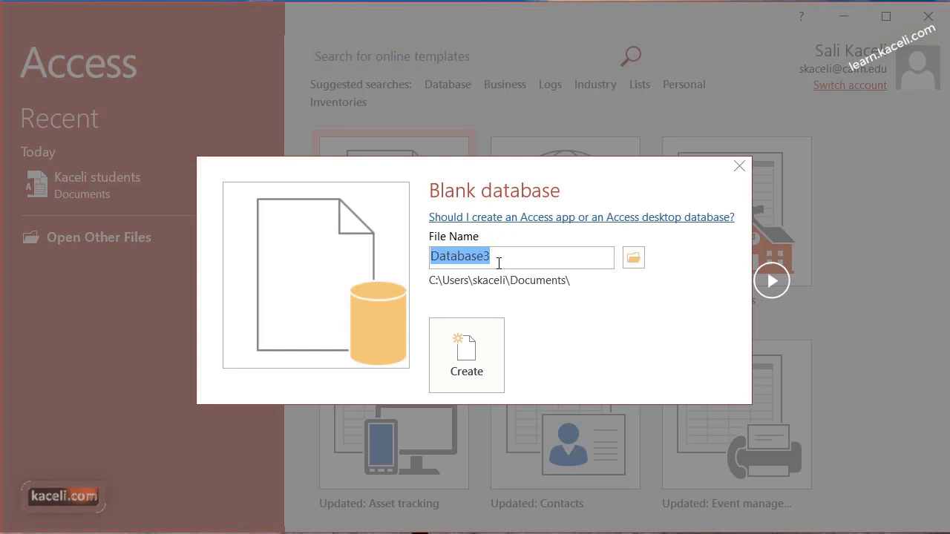
{"action": "type", "text": "Kaceli-Database"}
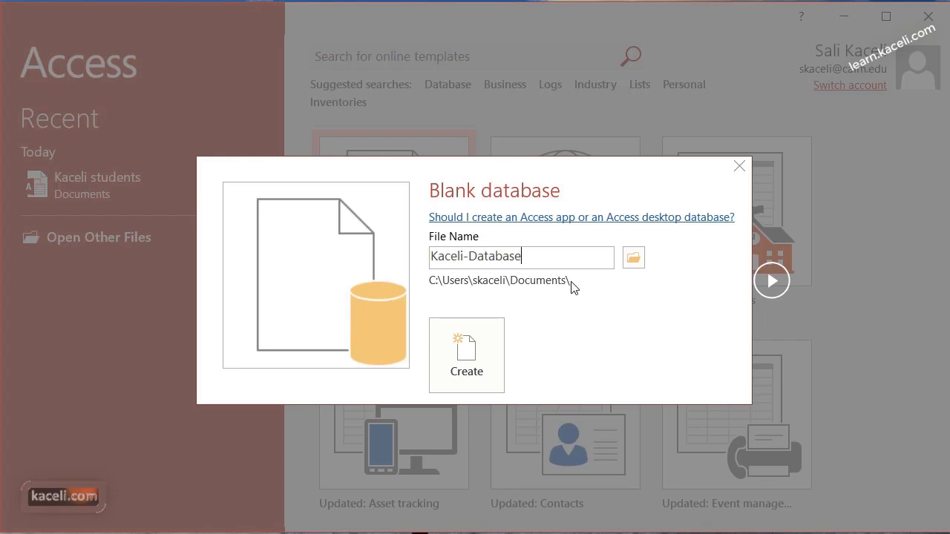
{"action": "left_click", "coordinate": [469, 372]}
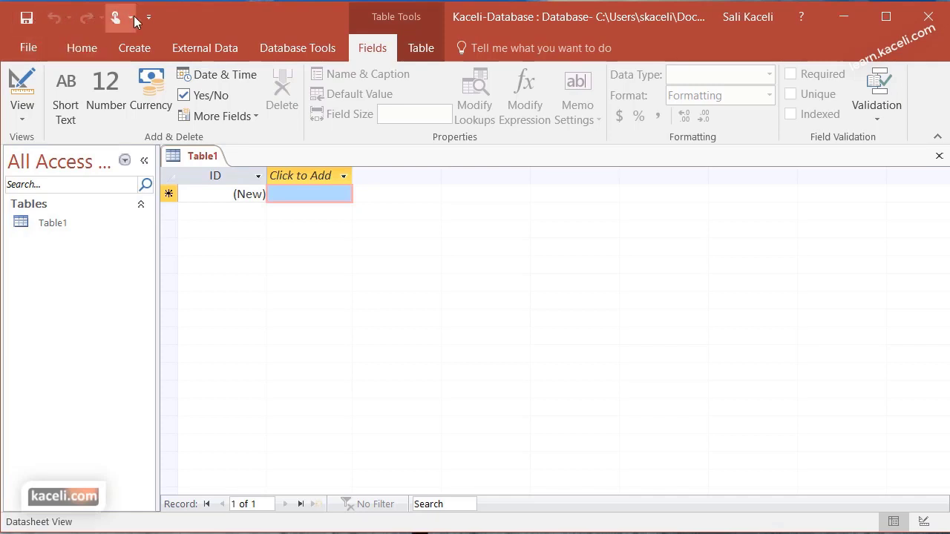
Look over the File info, Home, Create, External Data and Database Tools ribbons, ending on Table Fields
{"action": "left_click", "coordinate": [30, 47]}
{"action": "left_click", "coordinate": [33, 44]}
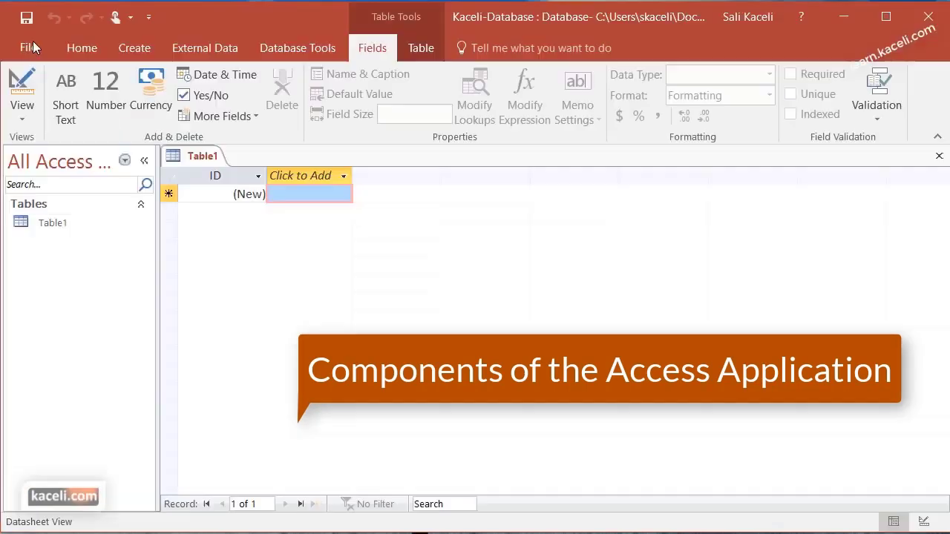
{"action": "left_click", "coordinate": [79, 49]}
{"action": "left_click", "coordinate": [125, 49]}
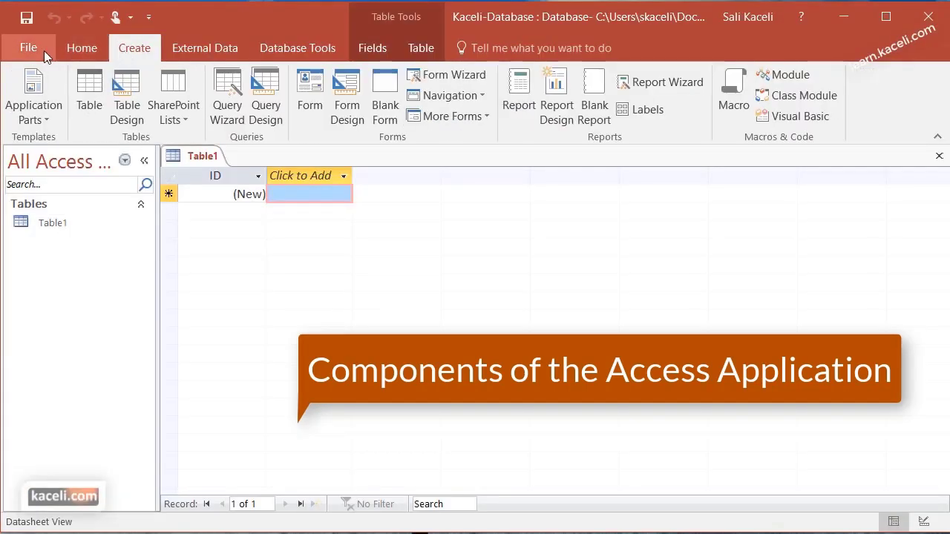
{"action": "left_click", "coordinate": [81, 46]}
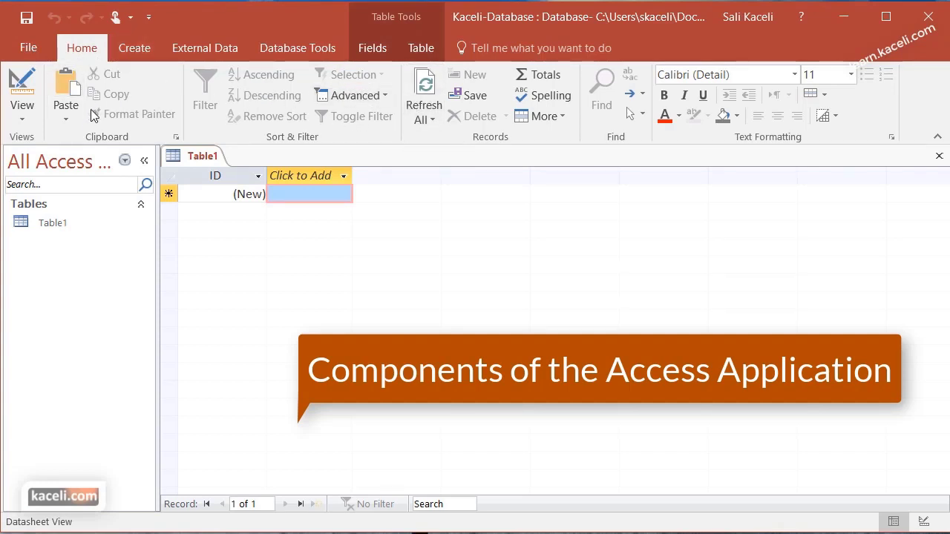
{"action": "left_click", "coordinate": [133, 49]}
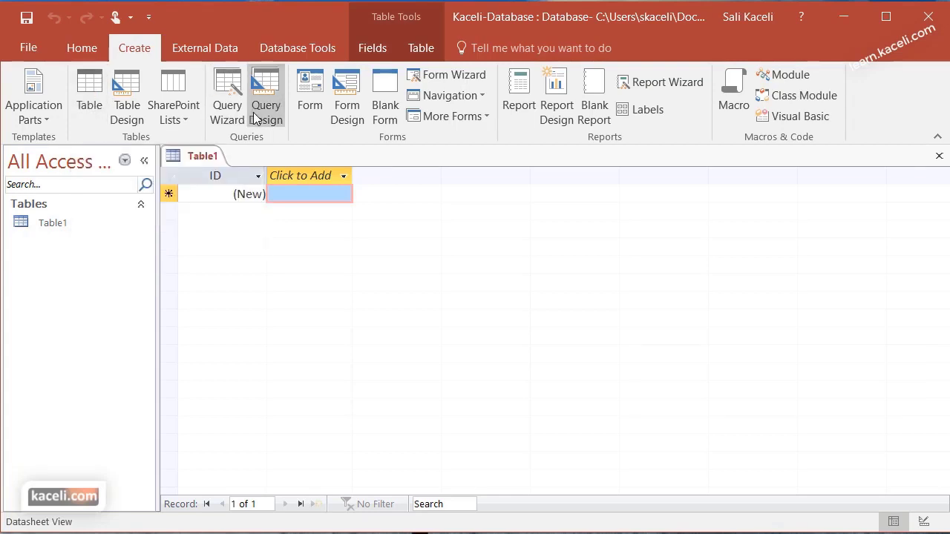
{"action": "left_click", "coordinate": [190, 47]}
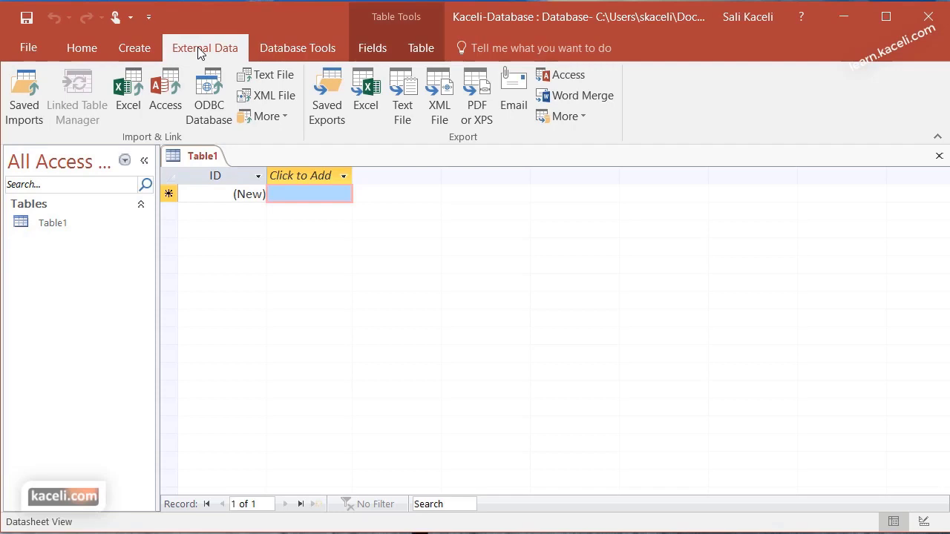
{"action": "left_click", "coordinate": [285, 45]}
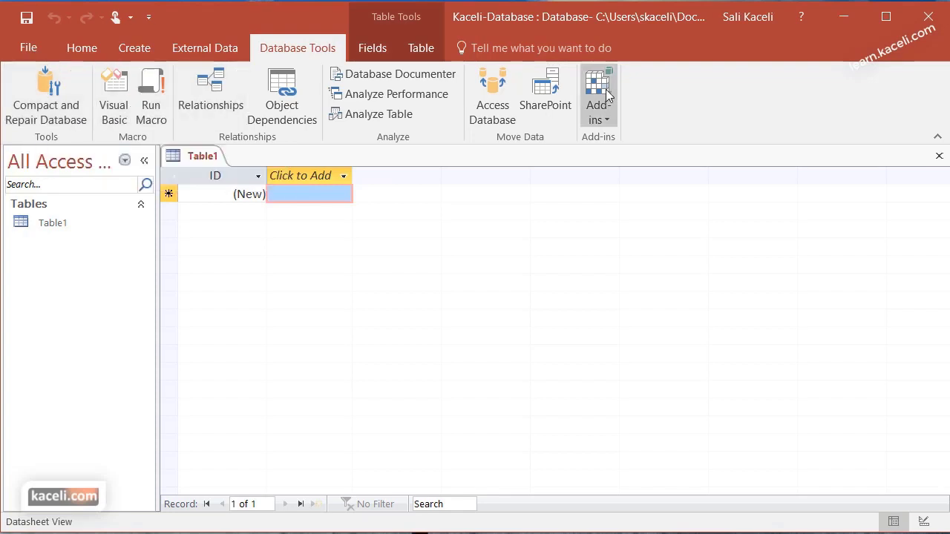
{"action": "left_click", "coordinate": [385, 47]}
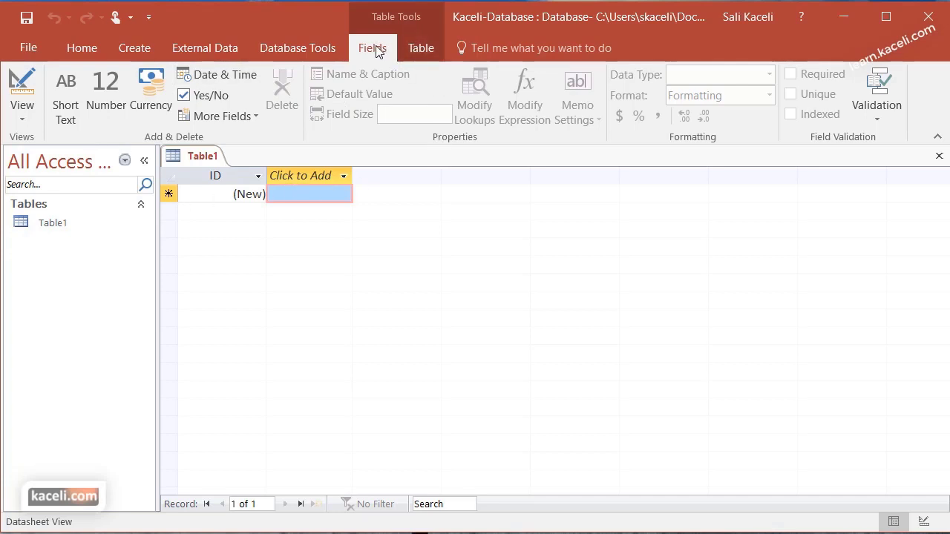
{"action": "scroll", "coordinate": [412, 49], "scroll_direction": "down", "scroll_amount": 1}
{"action": "scroll", "coordinate": [410, 48], "scroll_direction": "up", "scroll_amount": 1}
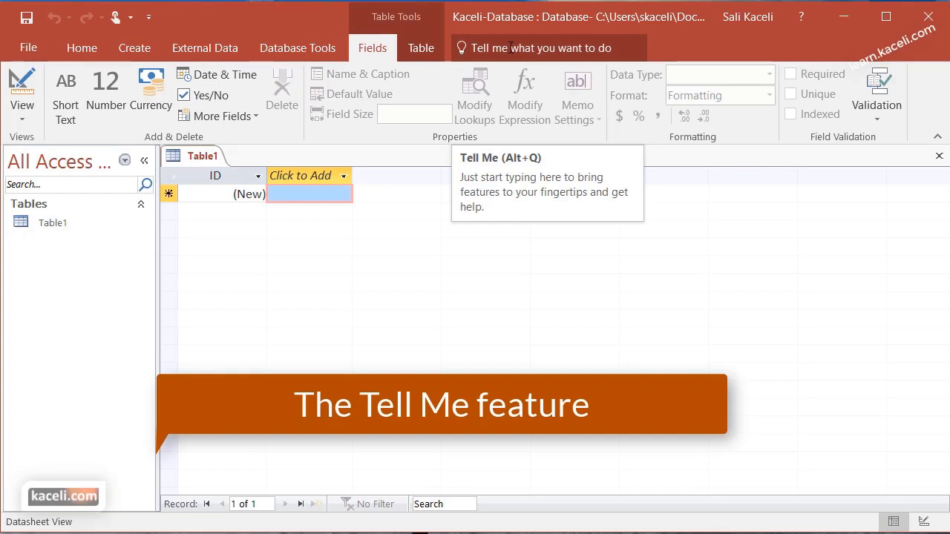
{"action": "left_click", "coordinate": [511, 47]}
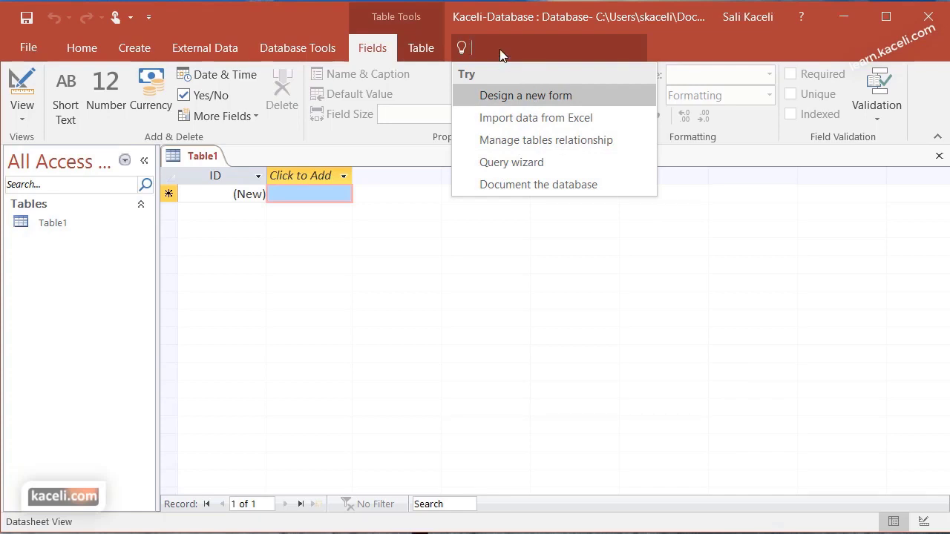
{"action": "type", "text": "query"}
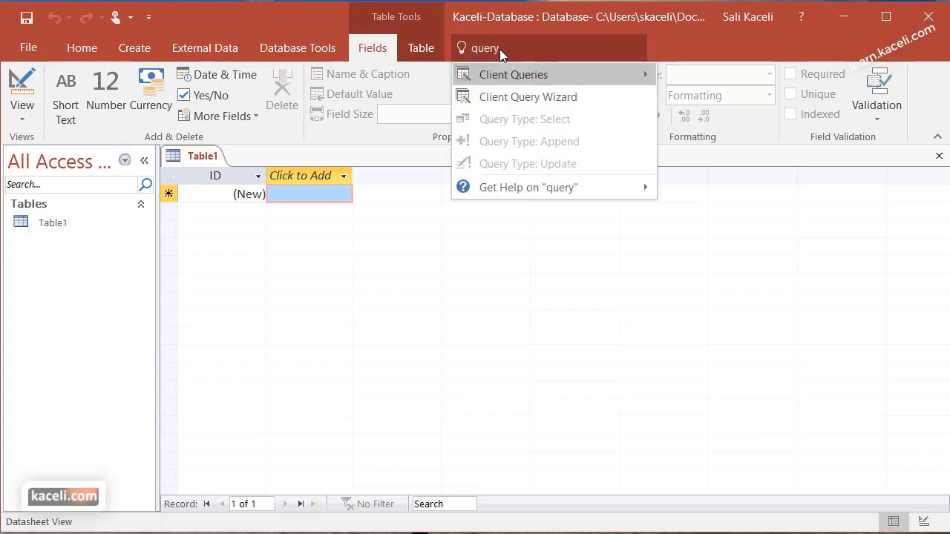
{"action": "left_click", "coordinate": [542, 97]}
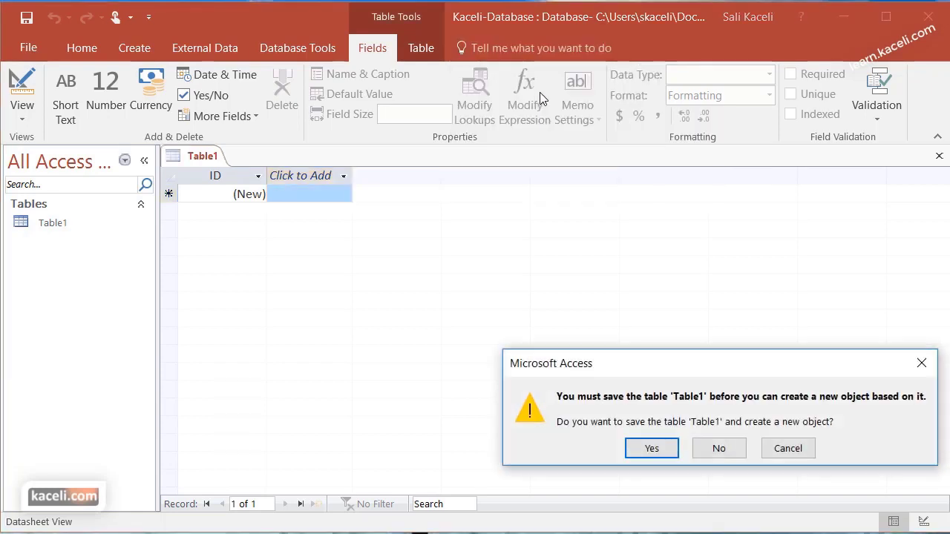
{"action": "left_click", "coordinate": [783, 453]}
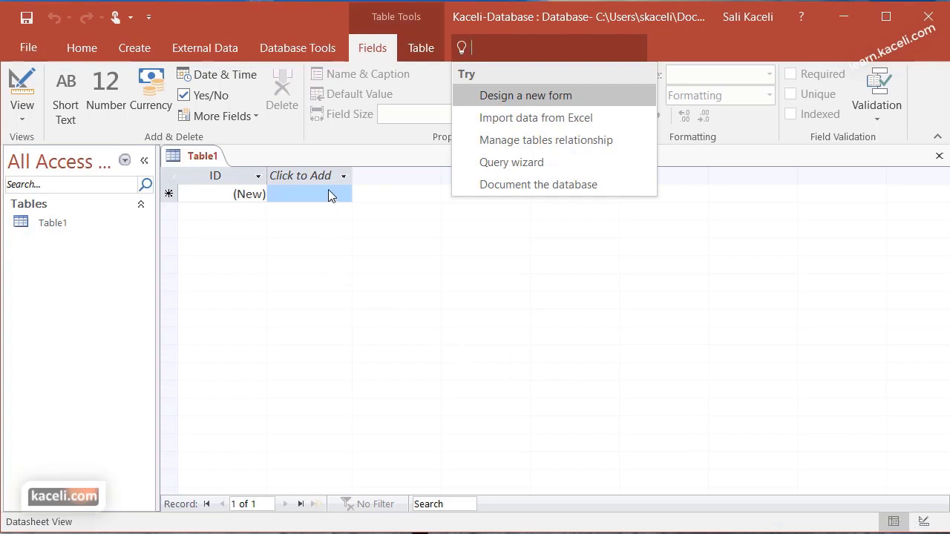
{"action": "left_click", "coordinate": [296, 193]}
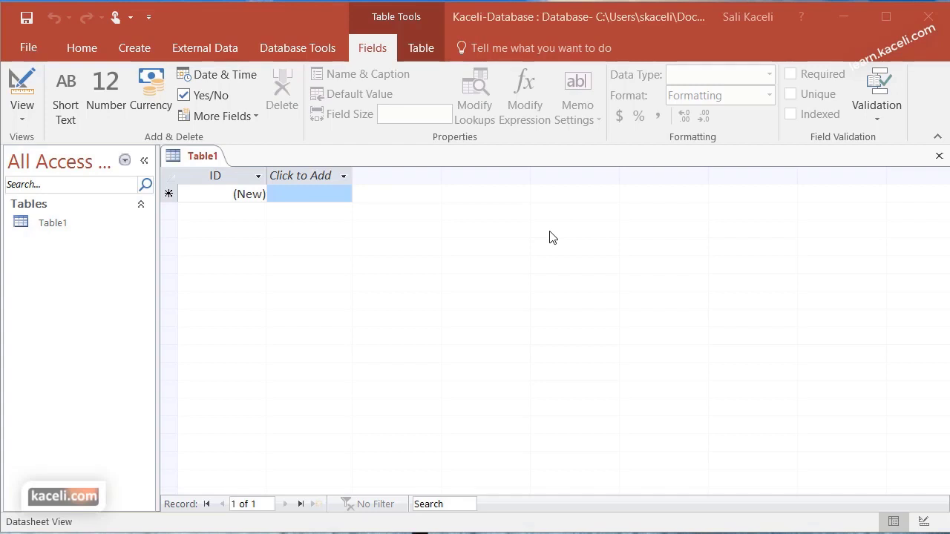
Rename the ID field to CustomerID and confirm its data type is still AutoNumber
{"action": "left_click", "coordinate": [213, 176]}
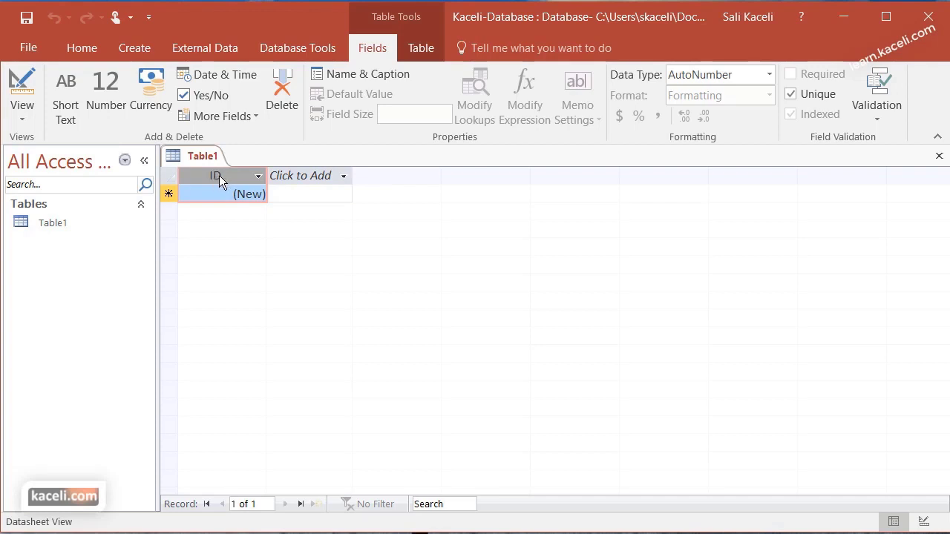
{"action": "double_click", "coordinate": [219, 177]}
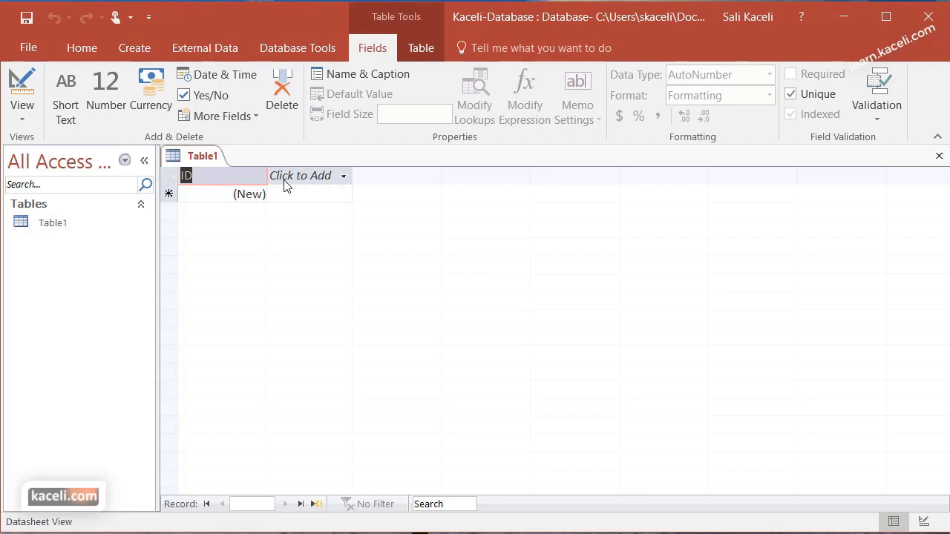
{"action": "type", "text": "Customer"}
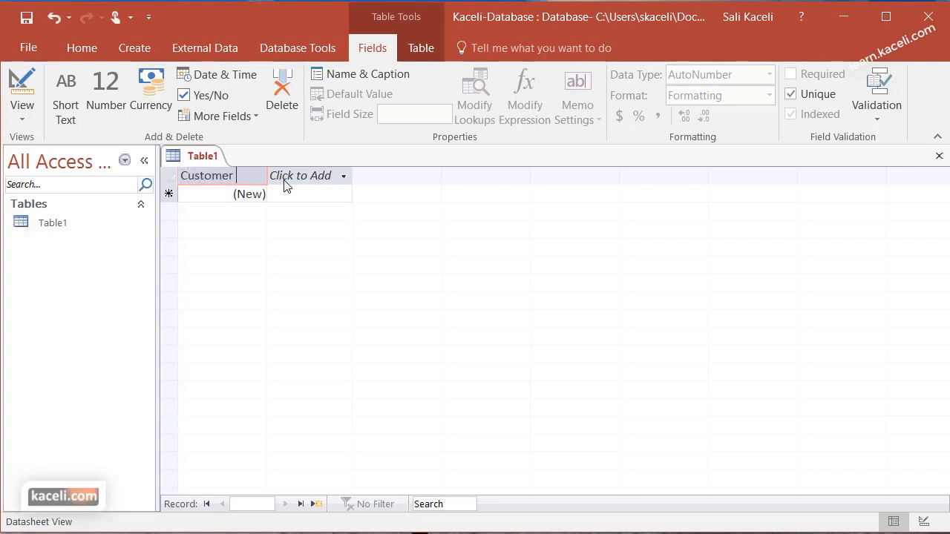
{"action": "key", "text": "BackSpace"}
{"action": "type", "text": "ID"}
{"action": "key", "text": "Return"}
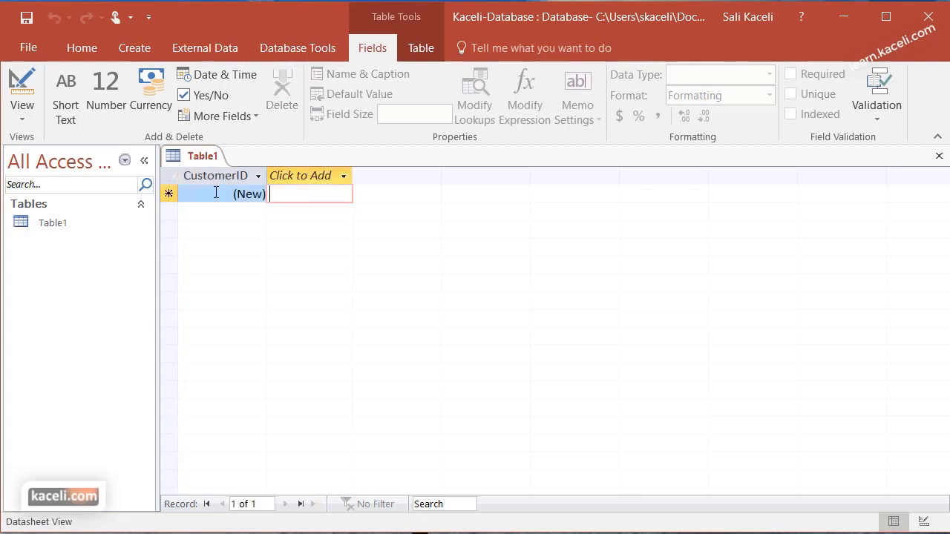
{"action": "left_click", "coordinate": [223, 194]}
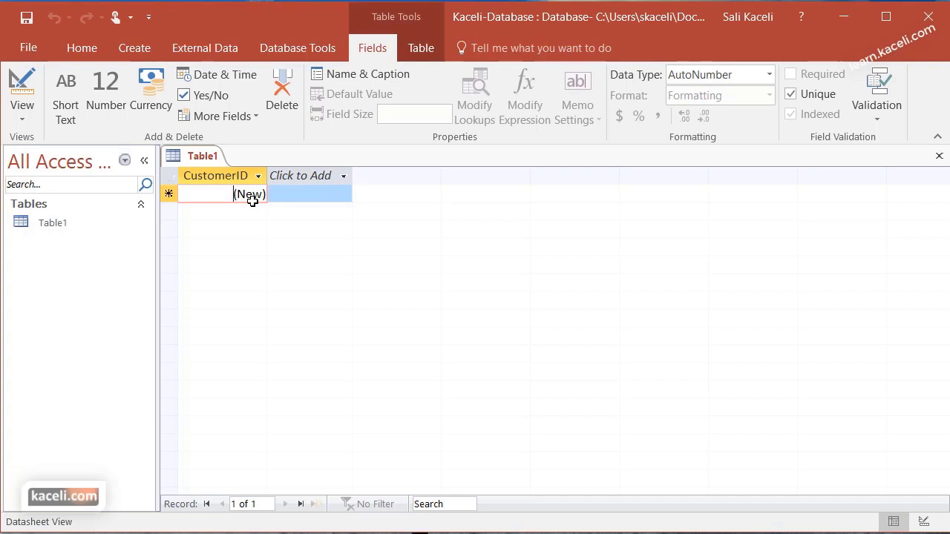
{"action": "left_click", "coordinate": [769, 75]}
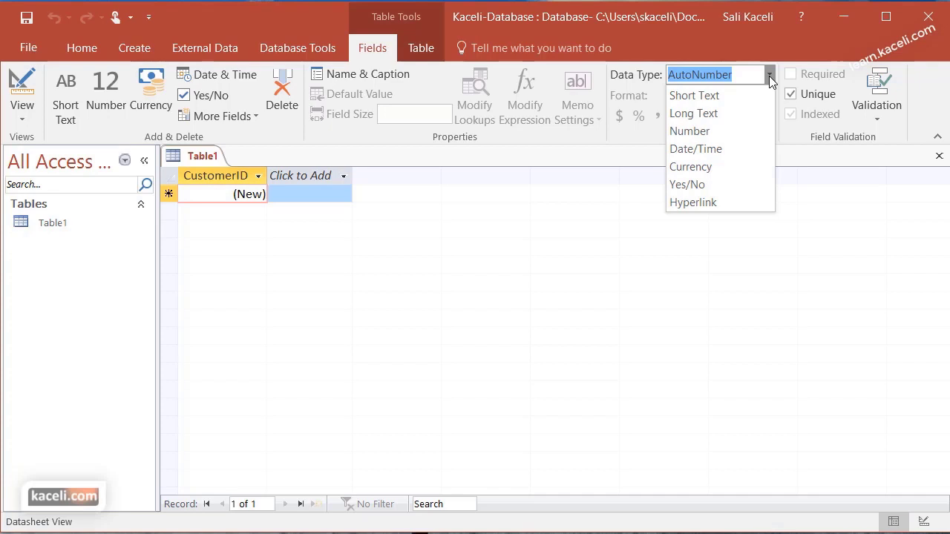
{"action": "left_click", "coordinate": [301, 178]}
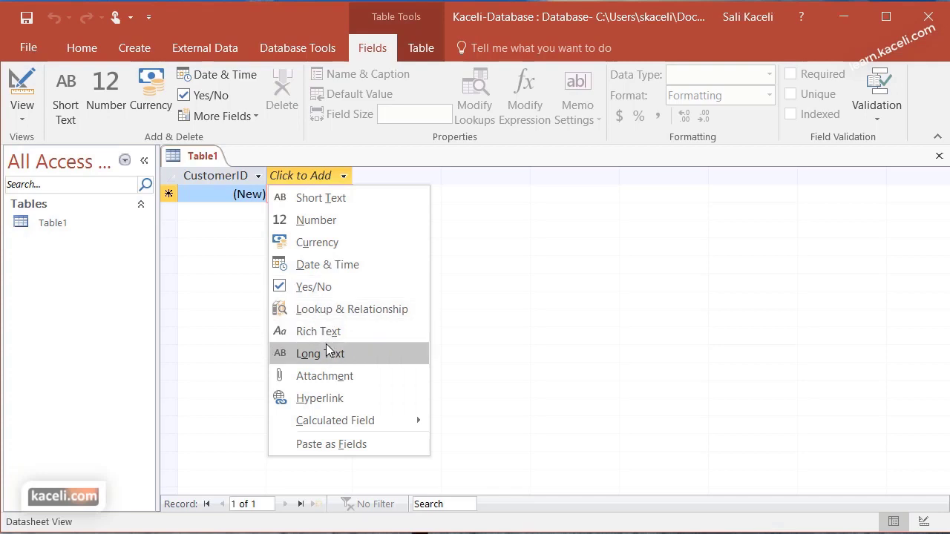
Add FirstName, LastName and StreetAddress as Short Text fields
{"action": "left_click", "coordinate": [338, 203]}
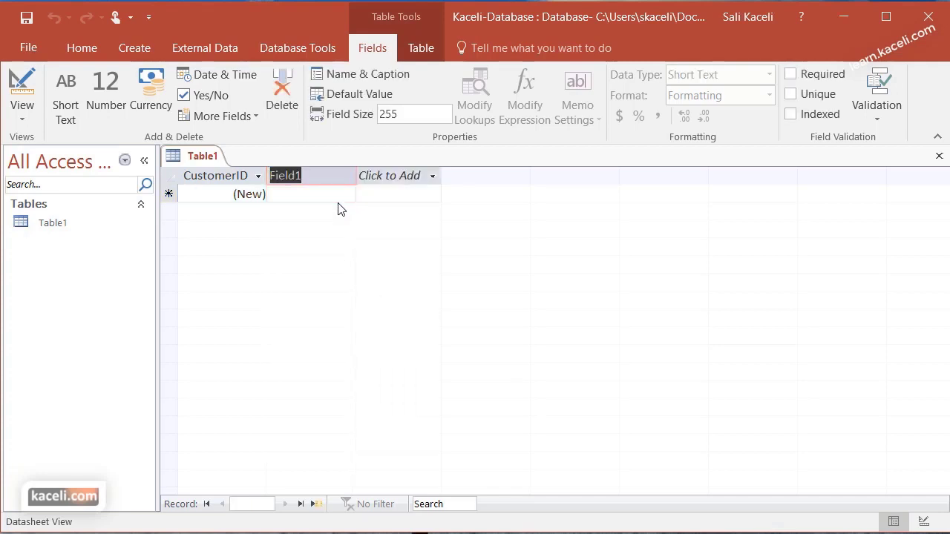
{"action": "type", "text": "FirstName"}
{"action": "left_click", "coordinate": [394, 178]}
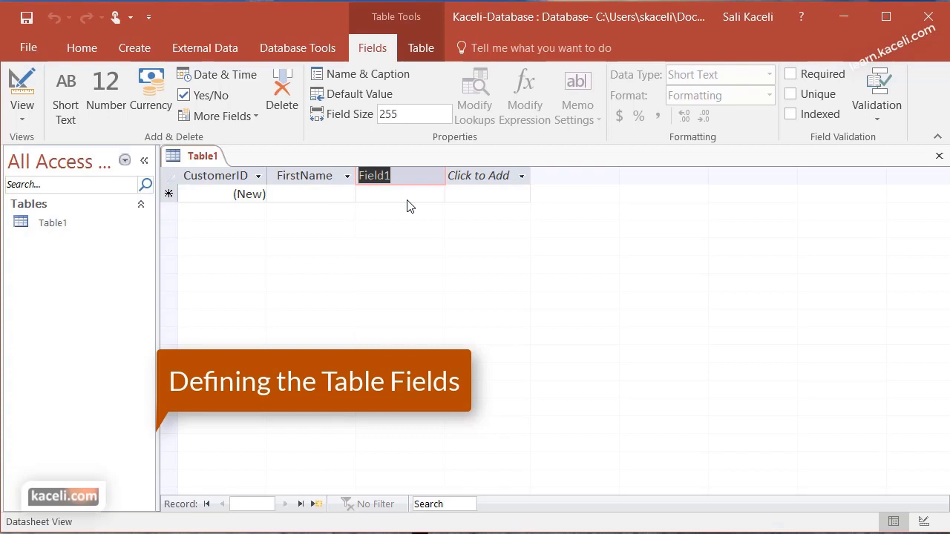
{"action": "type", "text": "LastName"}
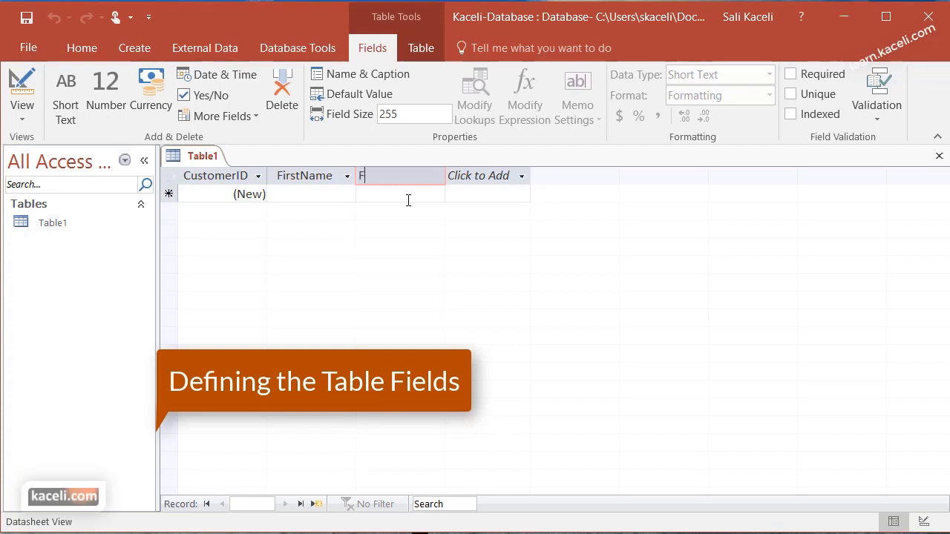
{"action": "key", "text": "Tab"}
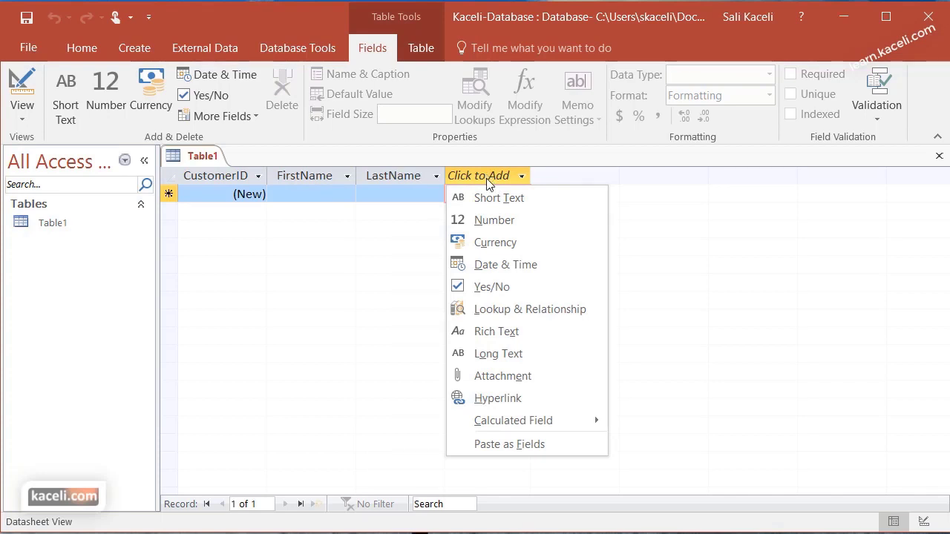
{"action": "left_click", "coordinate": [495, 202]}
{"action": "type", "text": "S"}
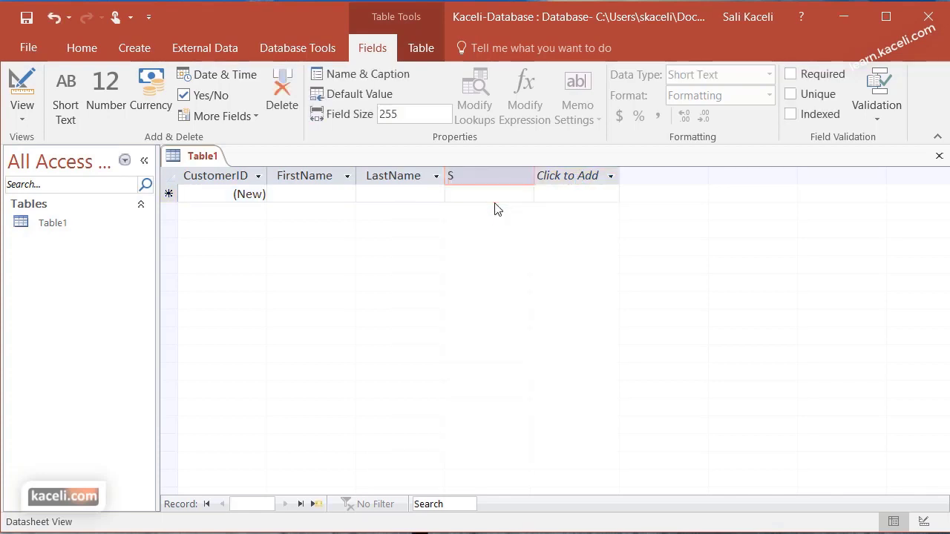
{"action": "type", "text": "treetAddress"}
{"action": "key", "text": "Return"}
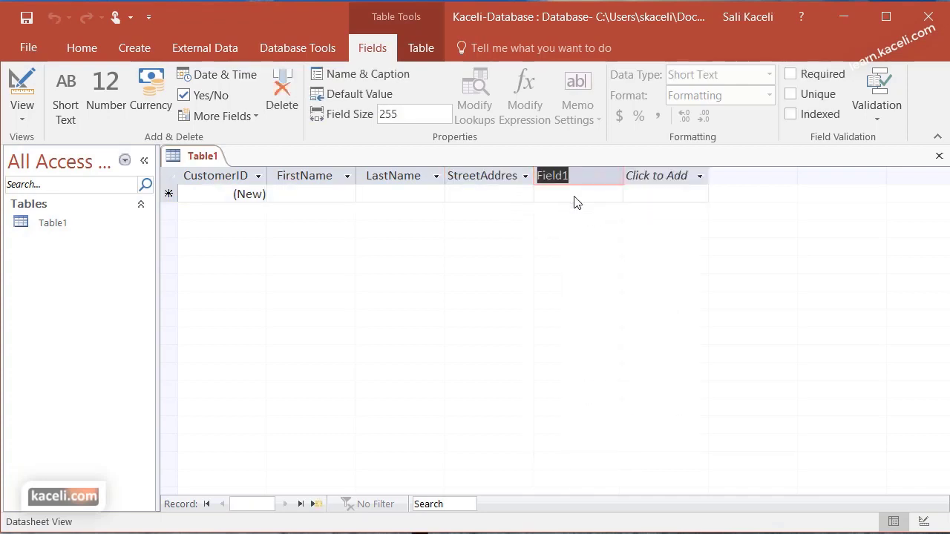
Add City and State as Short Text fields and ZipCode as a Number field
{"action": "type", "text": "City"}
{"action": "left_click", "coordinate": [653, 178]}
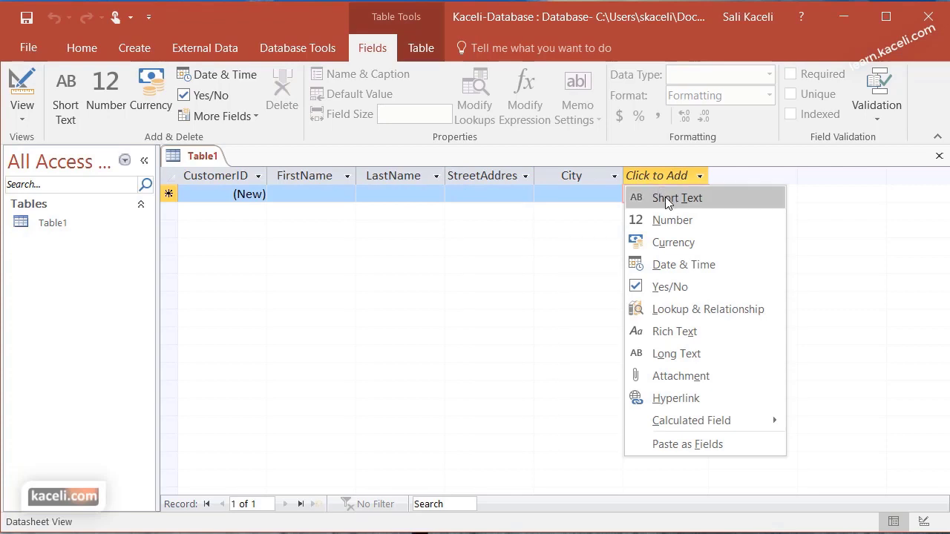
{"action": "left_click", "coordinate": [665, 197]}
{"action": "type", "text": "State"}
{"action": "left_click", "coordinate": [746, 178]}
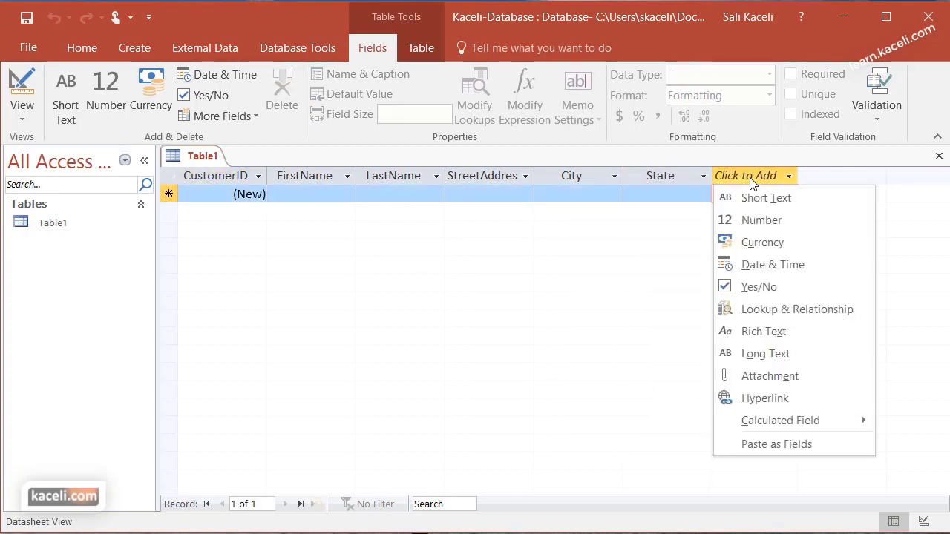
{"action": "left_click", "coordinate": [765, 223]}
{"action": "type", "text": "ZipCode"}
{"action": "key", "text": "Return"}
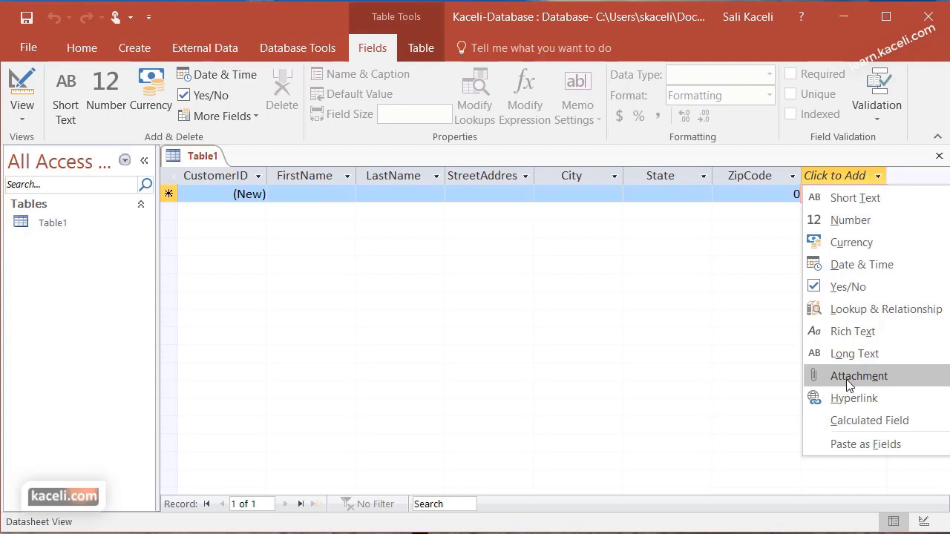
Add an Attachment field after ZipCode, then return to the first record's FirstName cell
{"action": "left_click", "coordinate": [851, 377]}
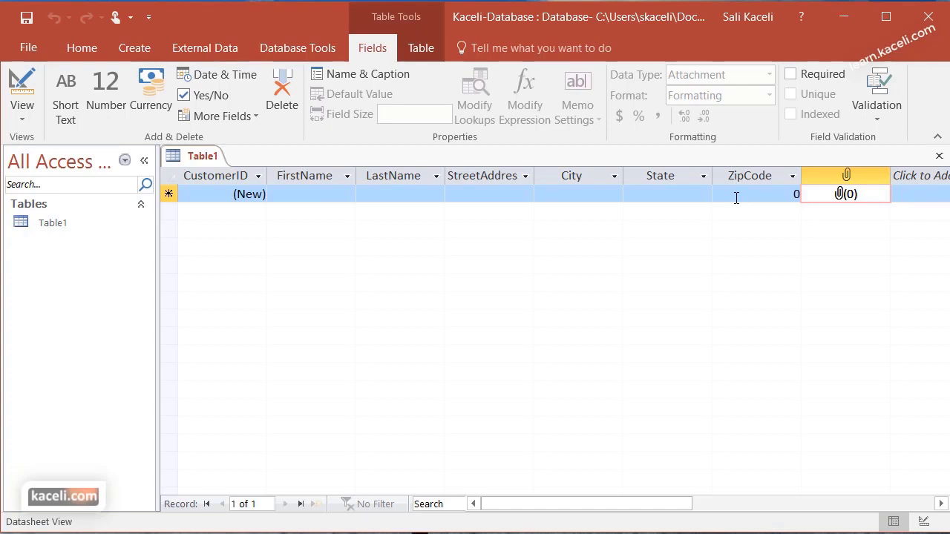
{"action": "left_click", "coordinate": [914, 193]}
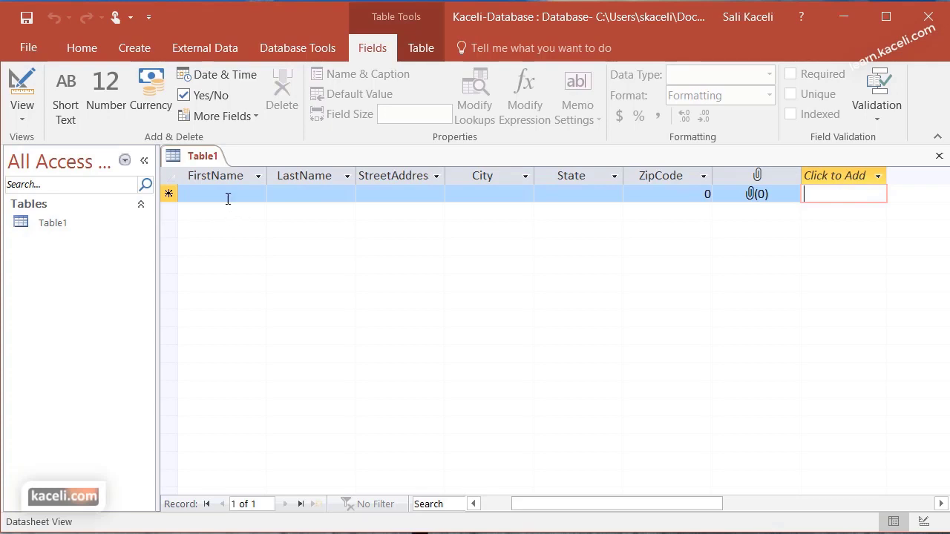
{"action": "left_click", "coordinate": [227, 196]}
{"action": "left_click", "coordinate": [496, 504]}
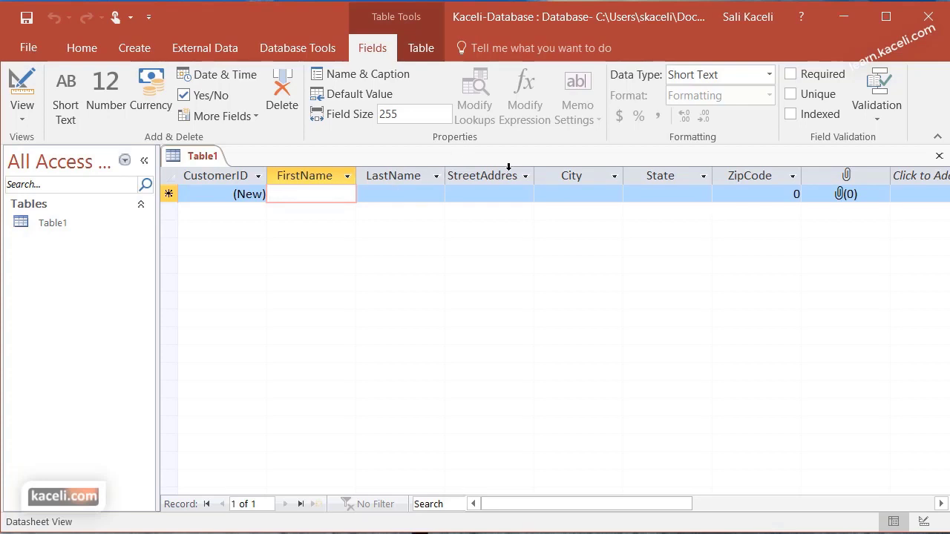
{"action": "left_click", "coordinate": [743, 196]}
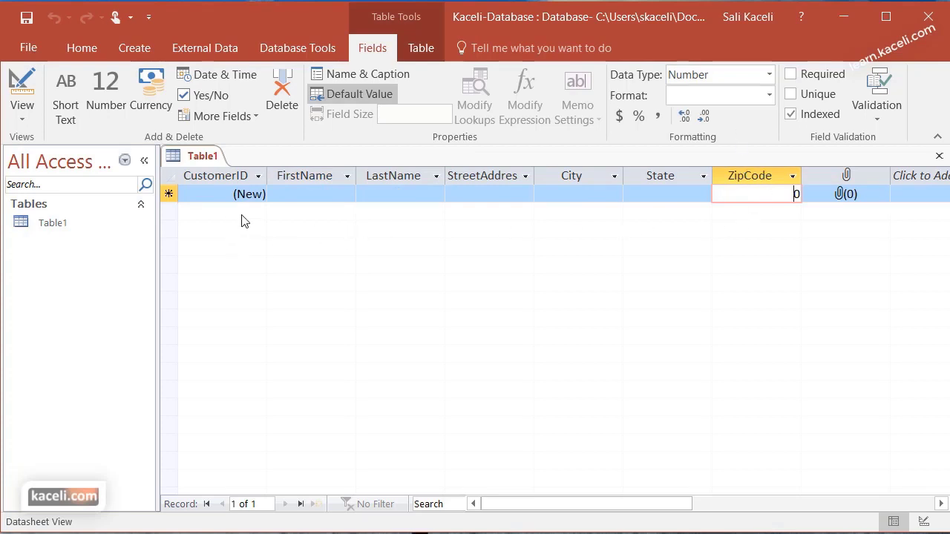
{"action": "left_click", "coordinate": [295, 192]}
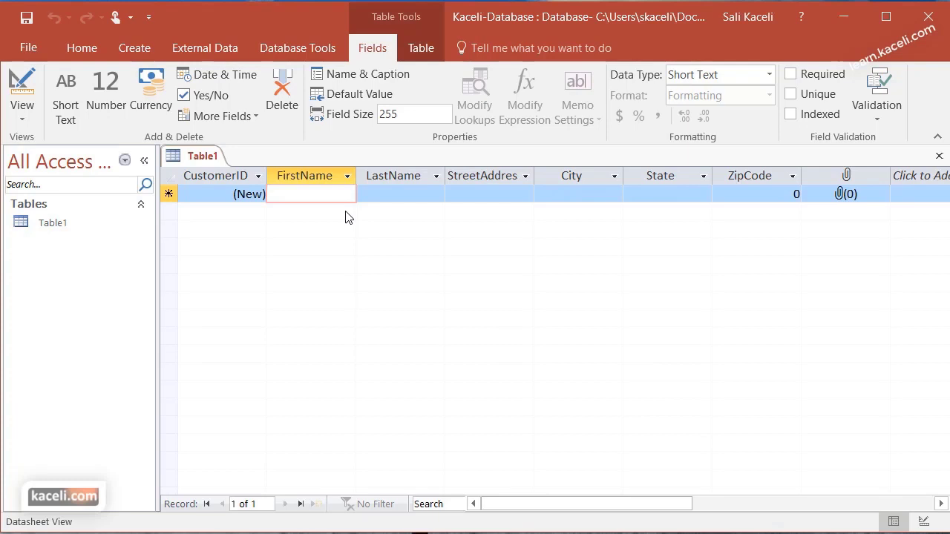
Finish the first customer record, entering zip code 12345
{"action": "type", "text": "Sali"}
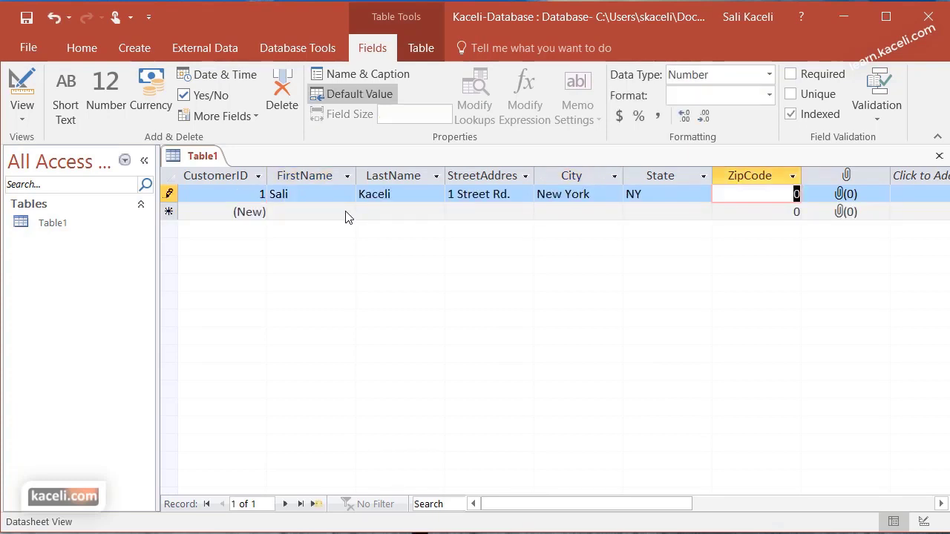
{"action": "type", "text": "12345"}
{"action": "key", "text": "Tab"}
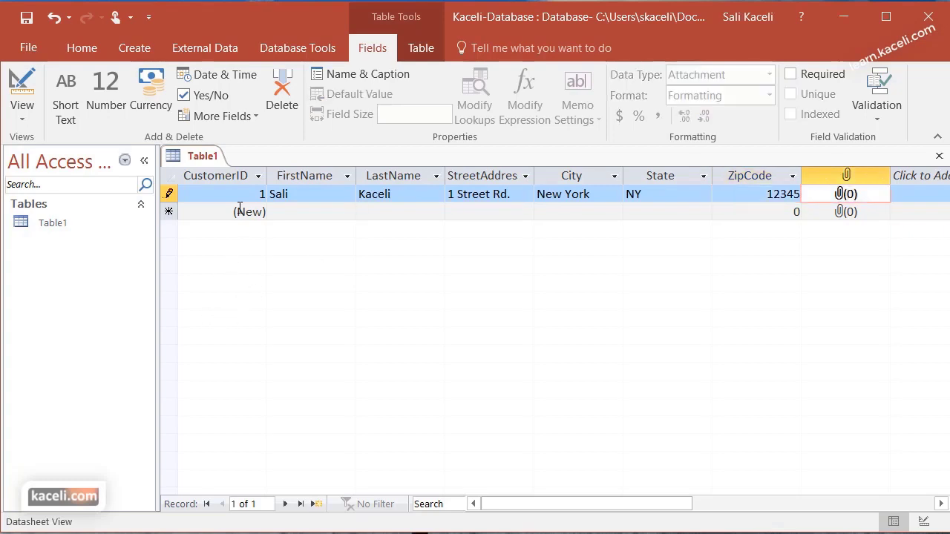
Start a second customer record with the customer's first and last name
{"action": "left_click", "coordinate": [278, 218]}
{"action": "key", "text": "Tab"}
{"action": "key", "text": "Tab"}
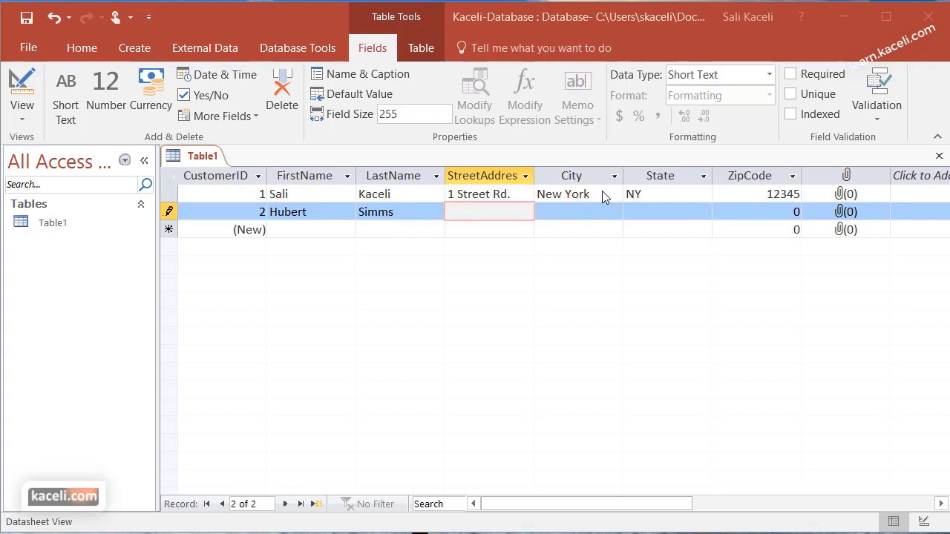
{"action": "left_click", "coordinate": [604, 195]}
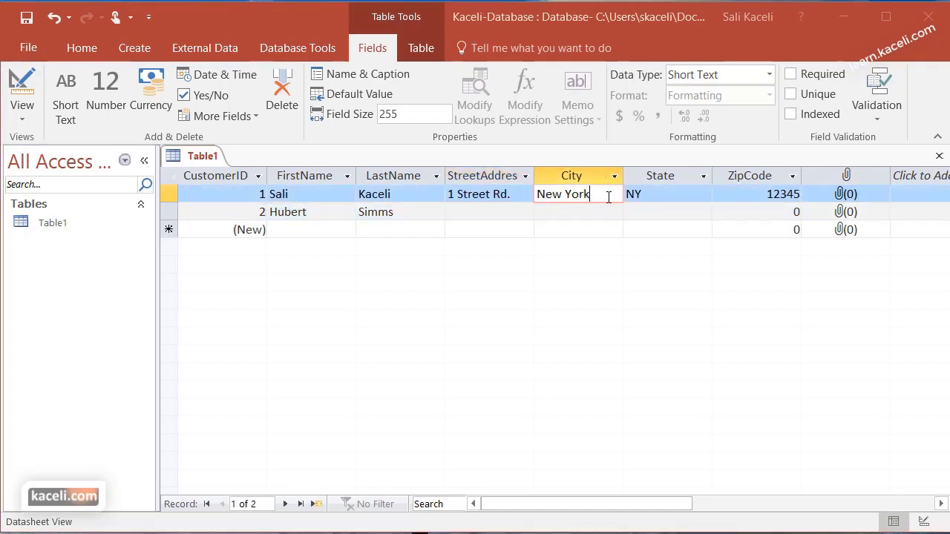
{"action": "left_click", "coordinate": [663, 195]}
{"action": "left_click", "coordinate": [758, 195]}
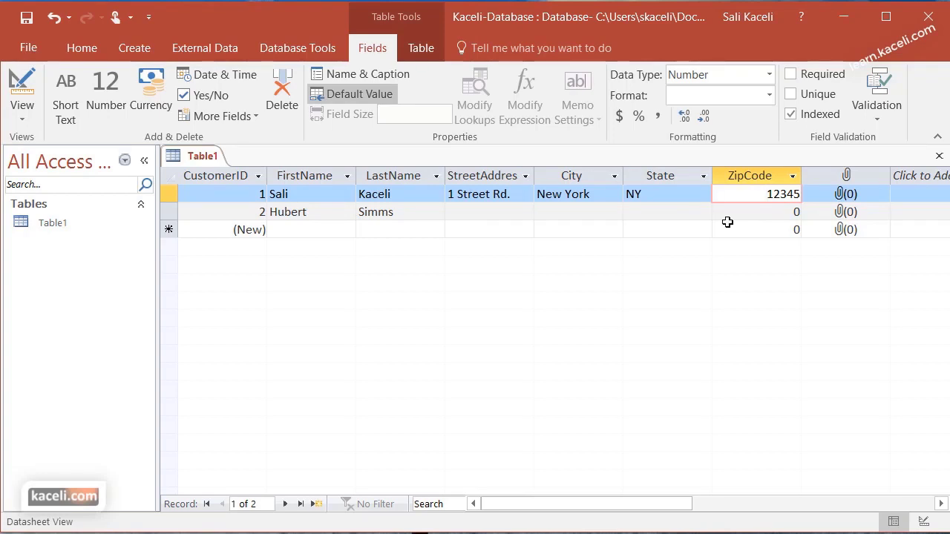
{"action": "left_click", "coordinate": [301, 231]}
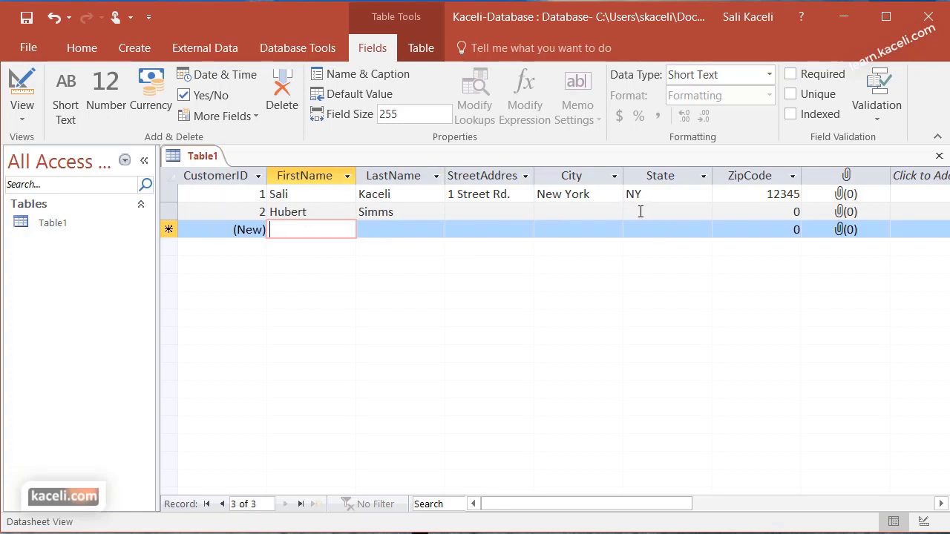
Close Table1 and agree to save its design changes
{"action": "left_click", "coordinate": [939, 158]}
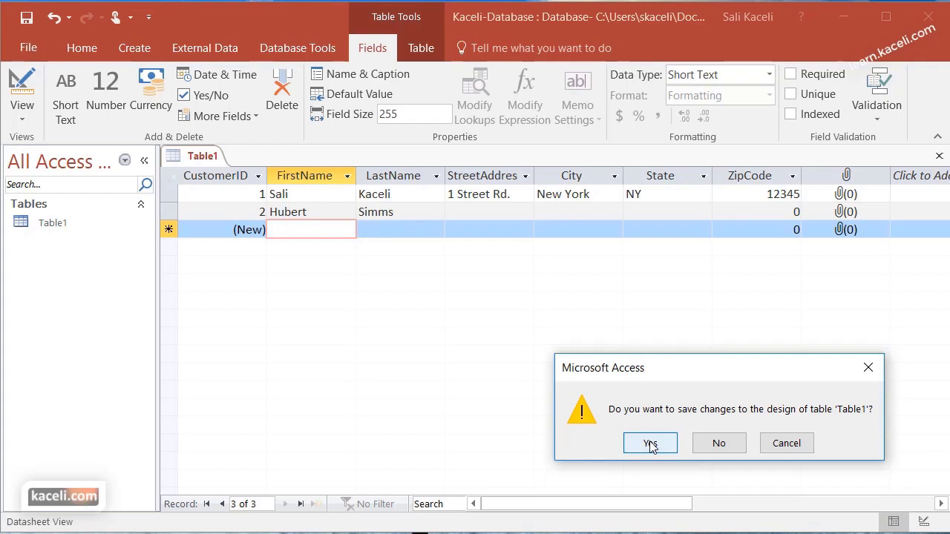
{"action": "left_click", "coordinate": [650, 444]}
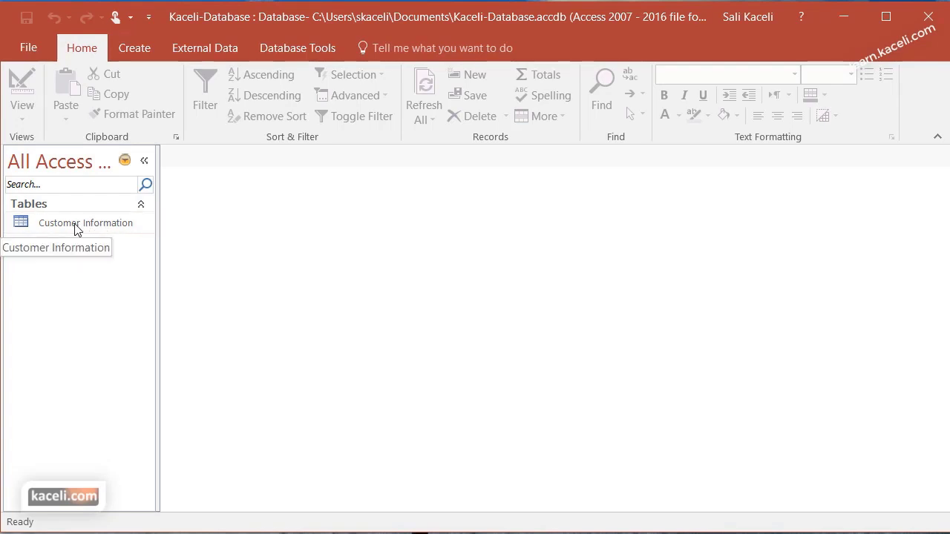
Reopen the Customer Information table in Datasheet View and bring up the View choices
{"action": "double_click", "coordinate": [78, 224]}
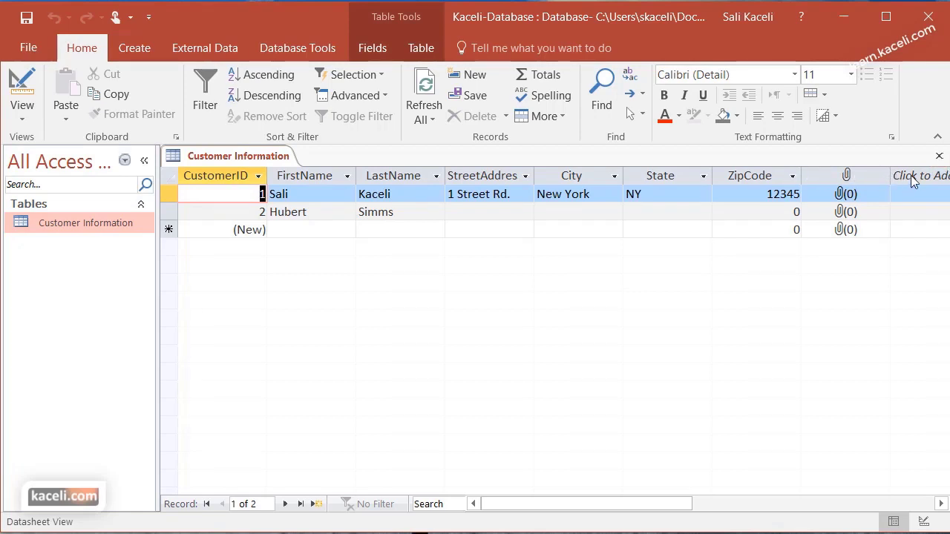
{"action": "left_click", "coordinate": [938, 506]}
{"action": "left_click", "coordinate": [938, 506]}
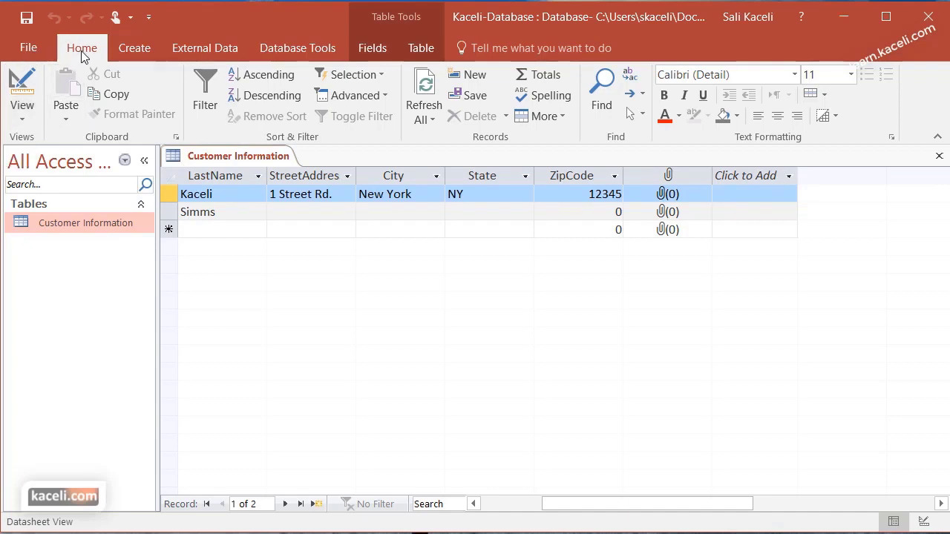
{"action": "left_click", "coordinate": [23, 121]}
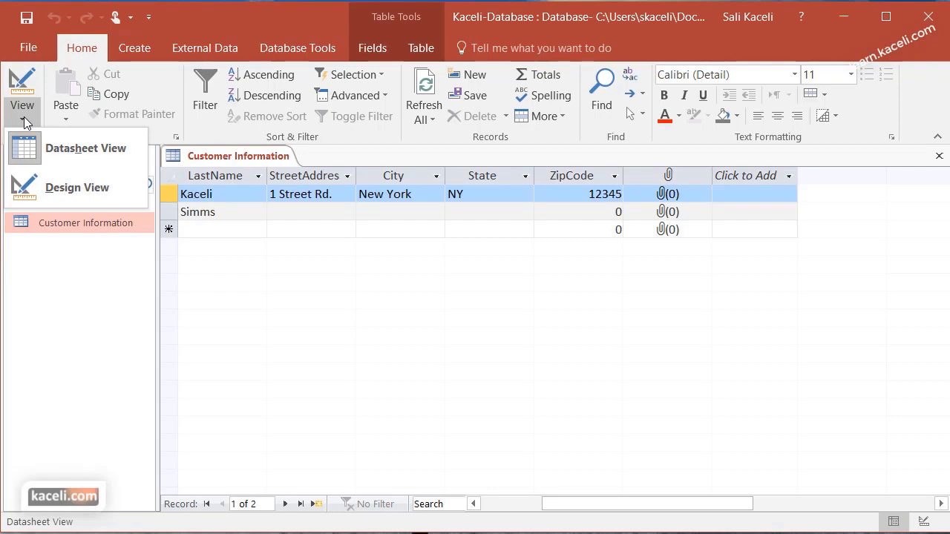
Switch Customer Information to Design View and inspect the FirstName and LastName fields' data types
{"action": "left_click", "coordinate": [55, 189]}
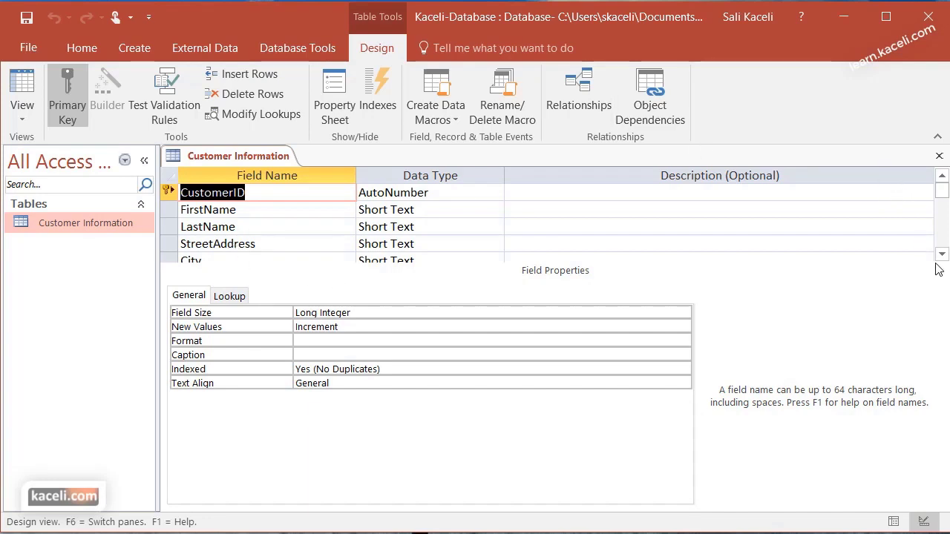
{"action": "key", "text": "Down"}
{"action": "key", "text": "Tab"}
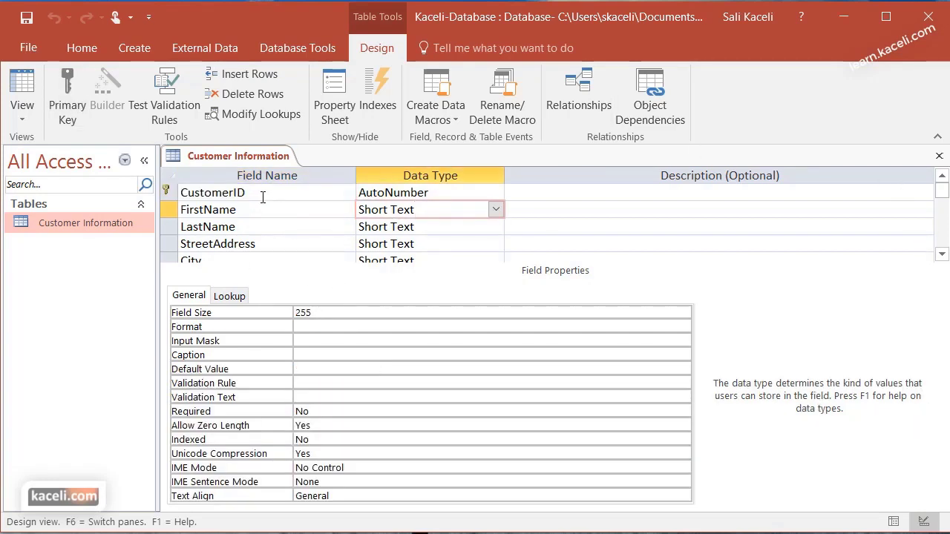
{"action": "left_click", "coordinate": [290, 207]}
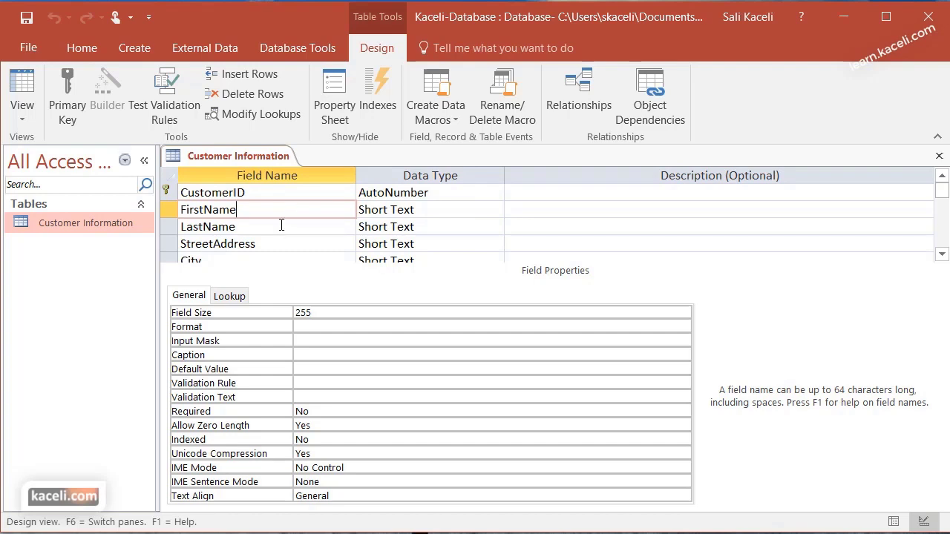
{"action": "left_click", "coordinate": [258, 232]}
{"action": "left_click", "coordinate": [397, 226]}
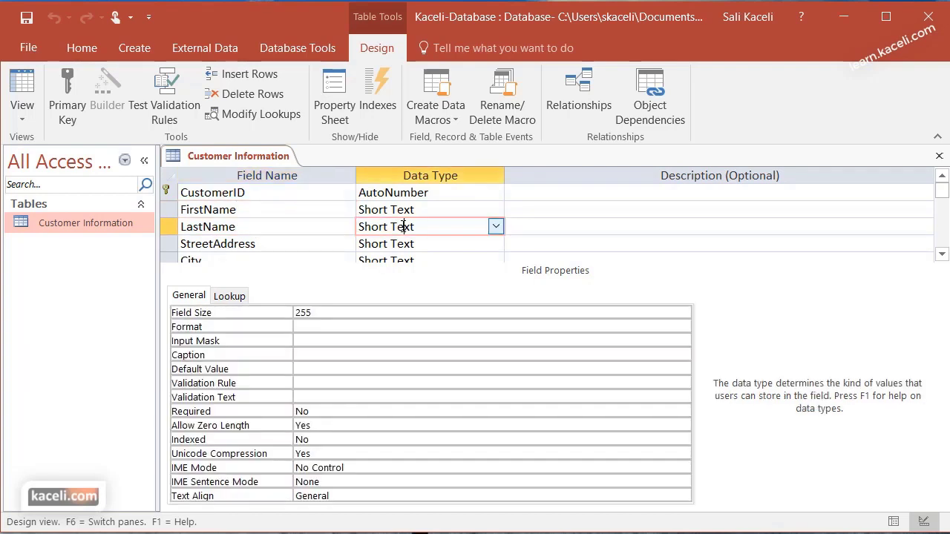
Check ZipCode's Number type and City's field size of 255, then select the State field
{"action": "scroll", "coordinate": [463, 245], "scroll_direction": "down", "scroll_amount": 1}
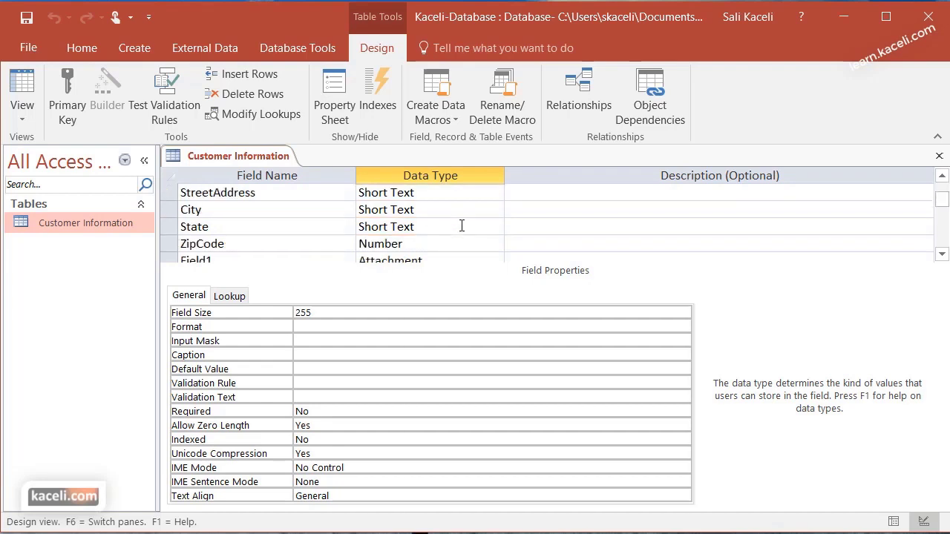
{"action": "left_click", "coordinate": [409, 245]}
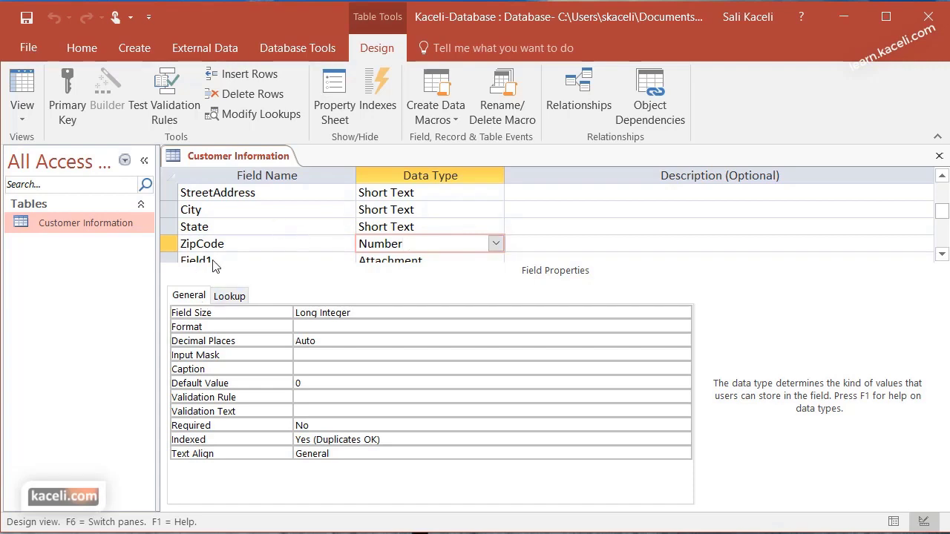
{"action": "left_click", "coordinate": [424, 224]}
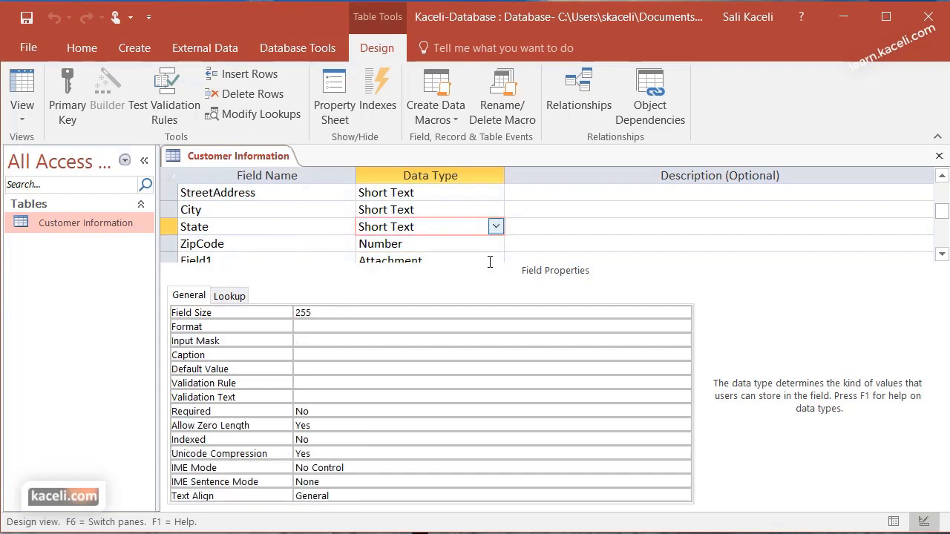
{"action": "left_click", "coordinate": [438, 207]}
{"action": "left_click", "coordinate": [320, 311]}
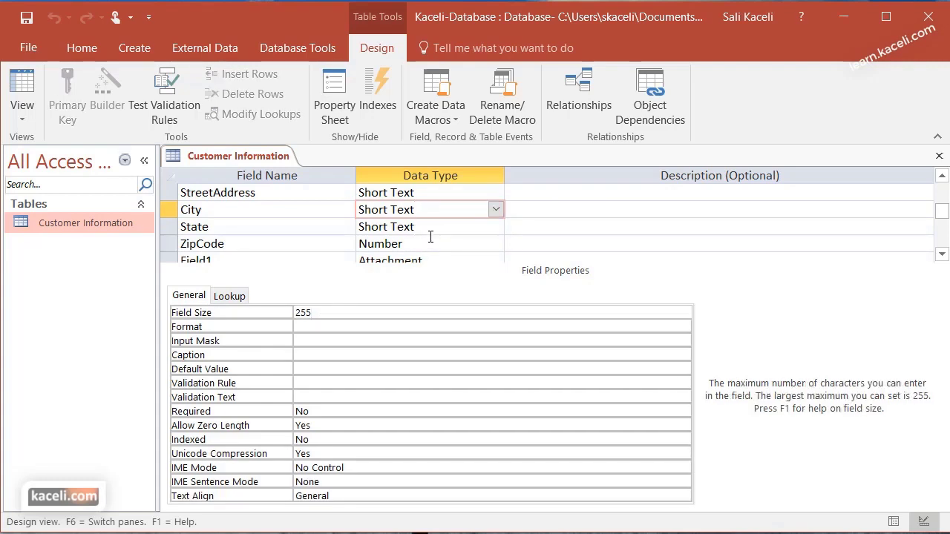
{"action": "left_click", "coordinate": [430, 228]}
Change the State field size from 255 to 40, then step through Format, Input Mask and Default Value
{"action": "double_click", "coordinate": [332, 317]}
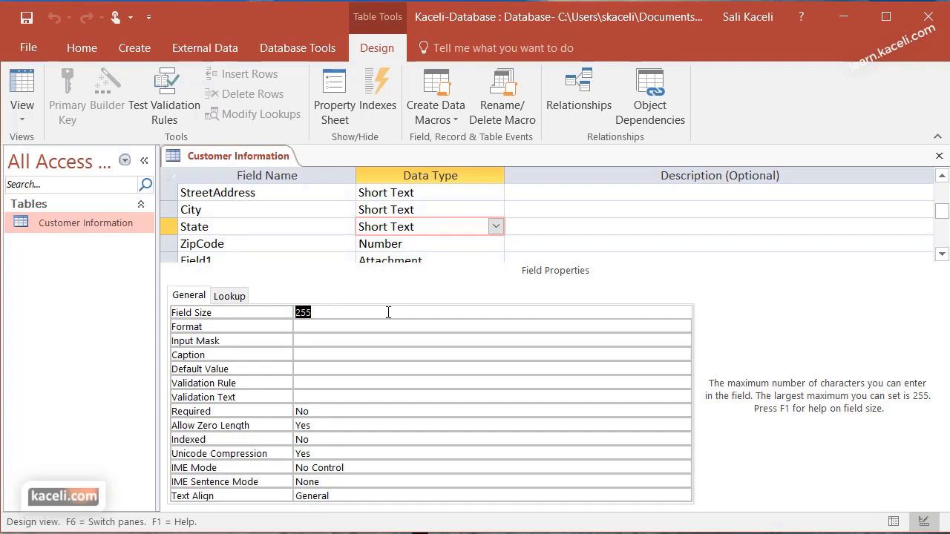
{"action": "type", "text": "40"}
{"action": "left_click", "coordinate": [297, 326]}
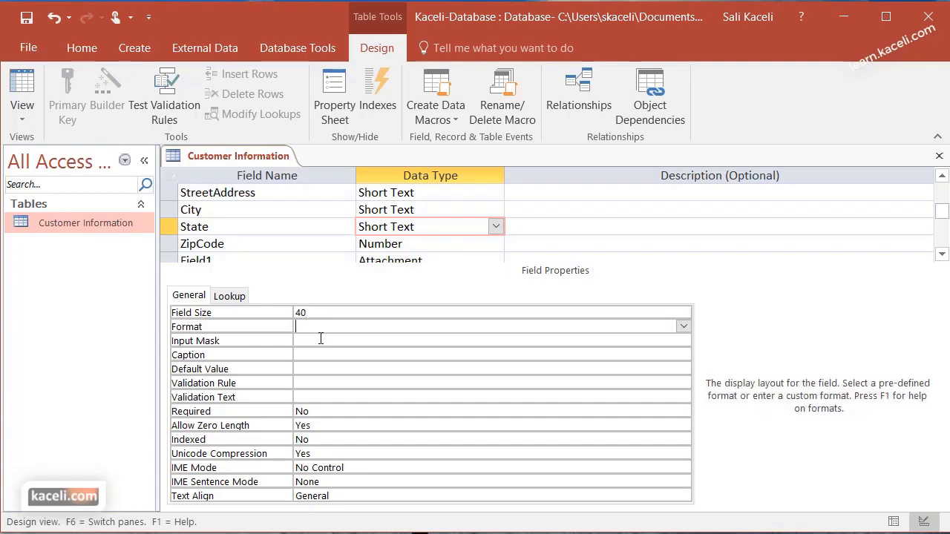
{"action": "left_click", "coordinate": [321, 341]}
{"action": "left_click", "coordinate": [319, 368]}
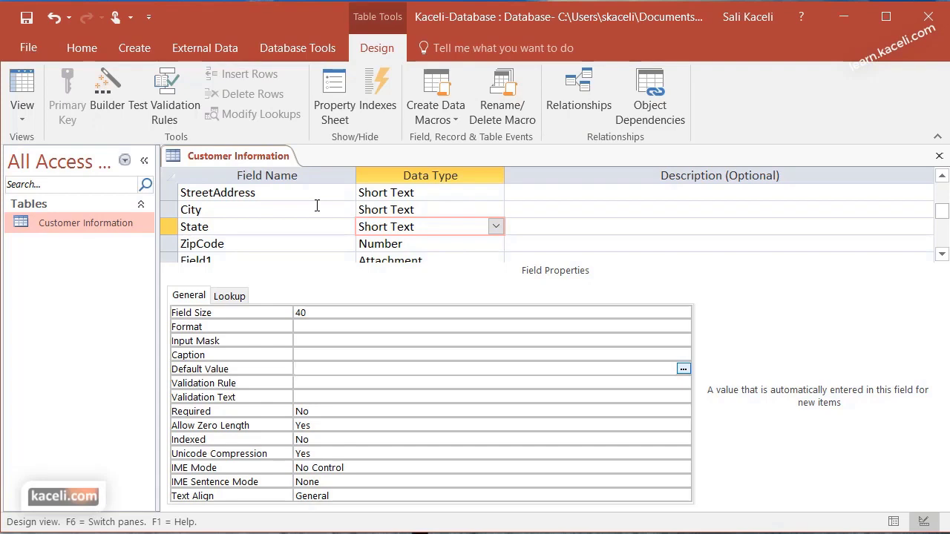
{"action": "scroll", "coordinate": [271, 243], "scroll_direction": "up", "scroll_amount": 1}
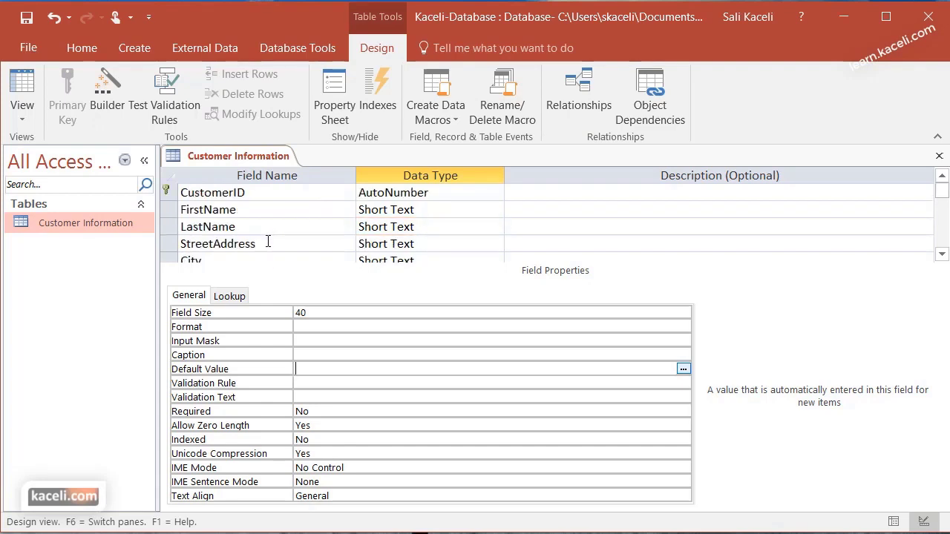
{"action": "scroll", "coordinate": [268, 241], "scroll_direction": "down", "scroll_amount": 1}
{"action": "left_click", "coordinate": [170, 225]}
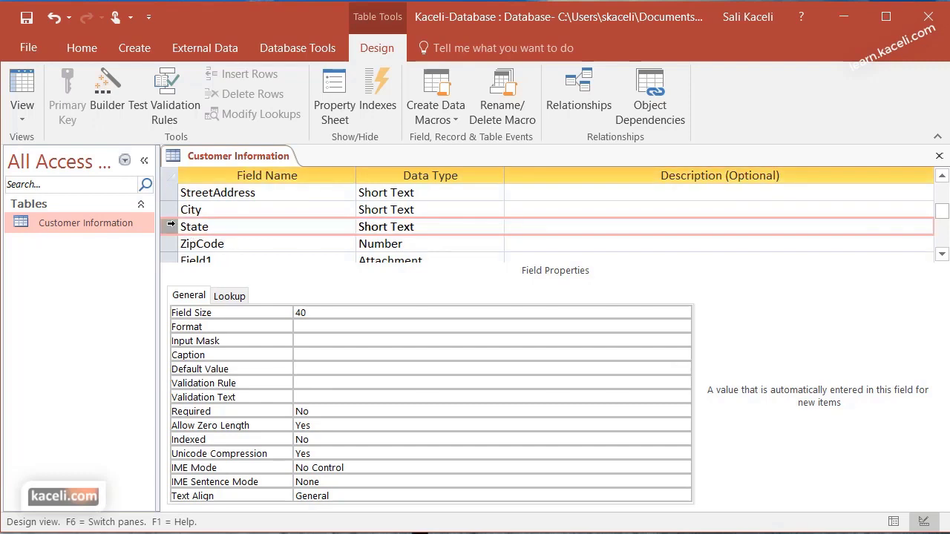
{"action": "left_click_drag", "start_coordinate": [170, 227], "coordinate": [170, 211]}
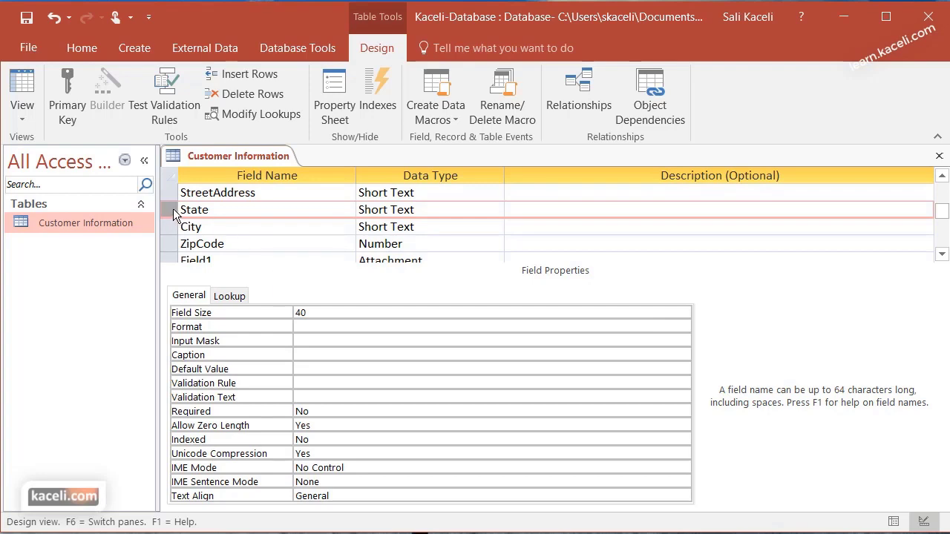
{"action": "left_click_drag", "start_coordinate": [174, 215], "coordinate": [176, 245]}
{"action": "scroll", "coordinate": [426, 233], "scroll_direction": "down", "scroll_amount": 1}
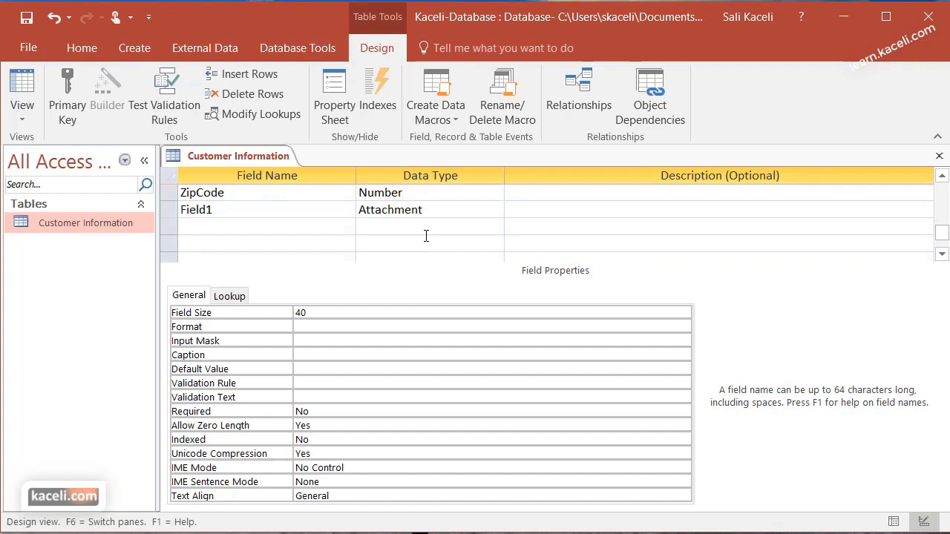
Add a Comments field below Field1 and set its data type to Long Text
{"action": "left_click", "coordinate": [210, 230]}
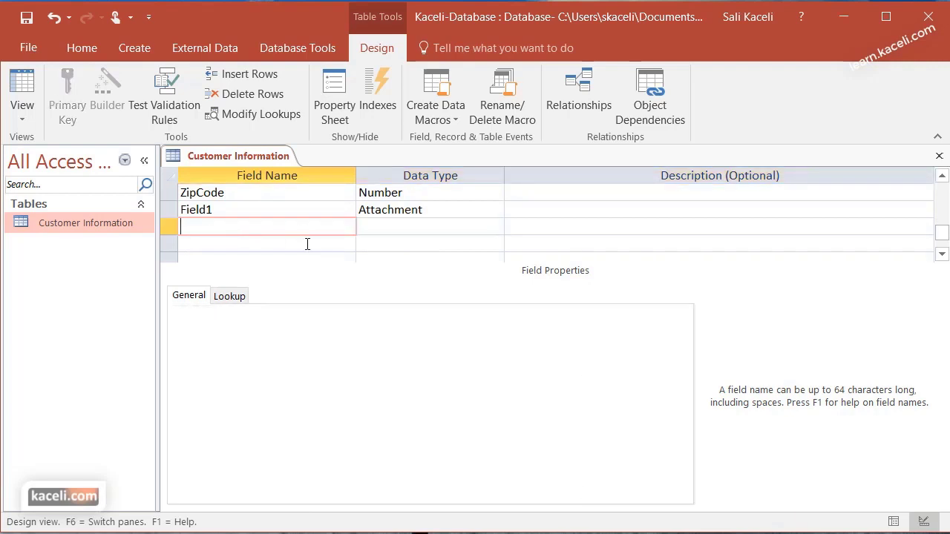
{"action": "type", "text": "Commen"}
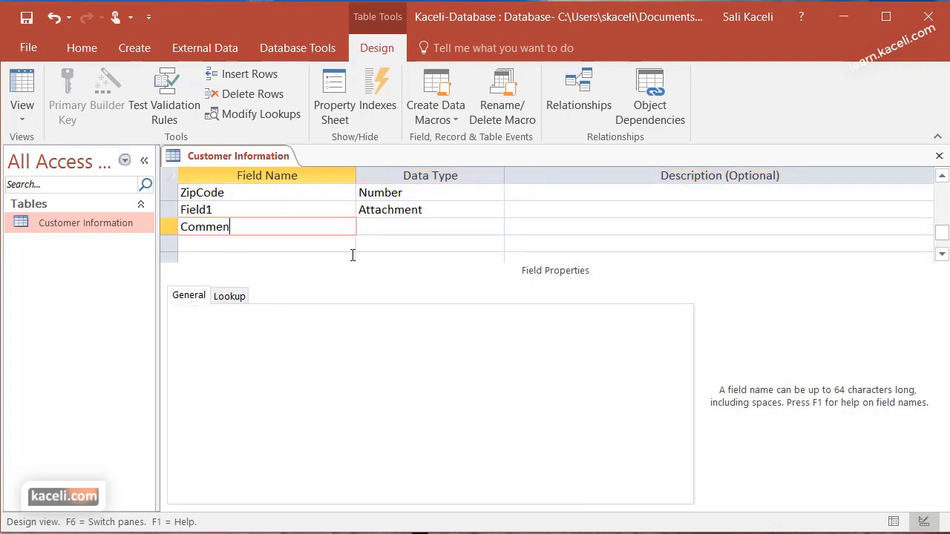
{"action": "type", "text": "ts"}
{"action": "key", "text": "Tab"}
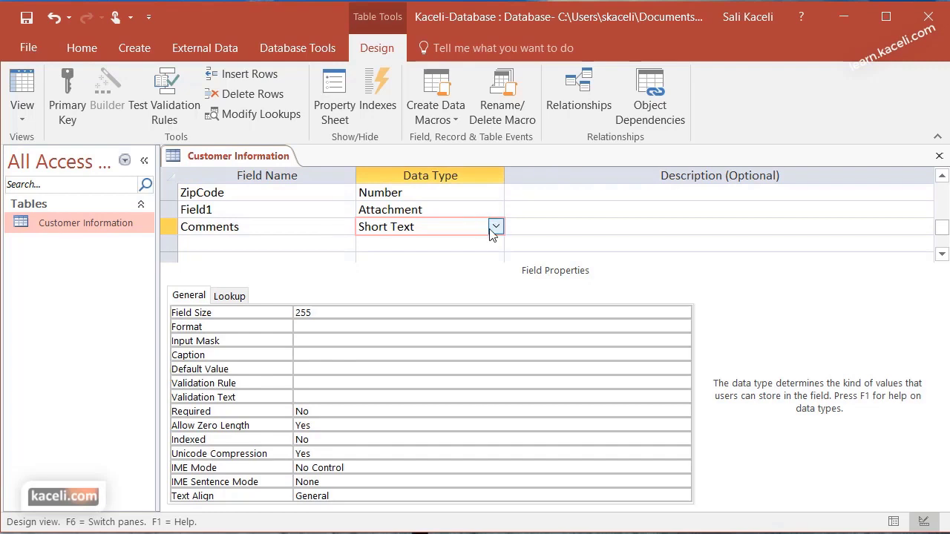
{"action": "left_click", "coordinate": [495, 227]}
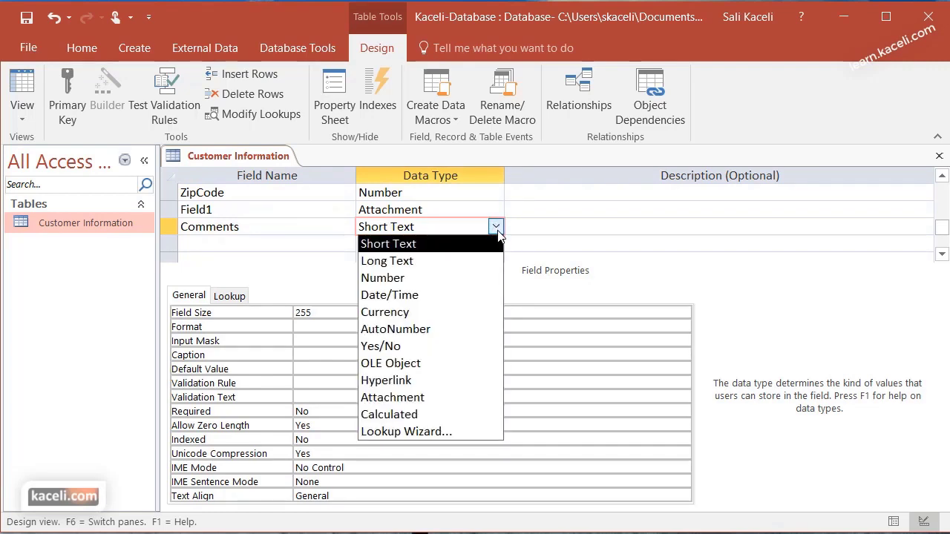
{"action": "left_click", "coordinate": [430, 261]}
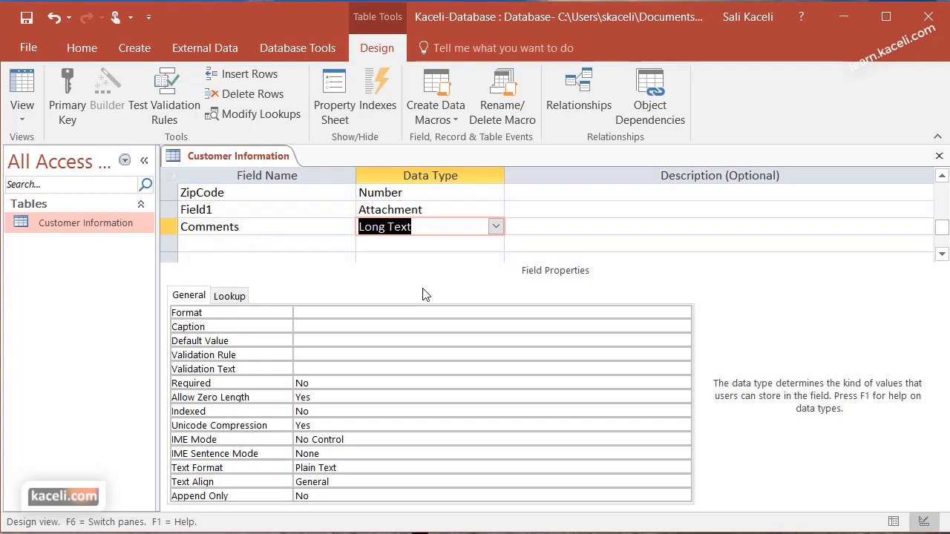
{"action": "left_click", "coordinate": [567, 242]}
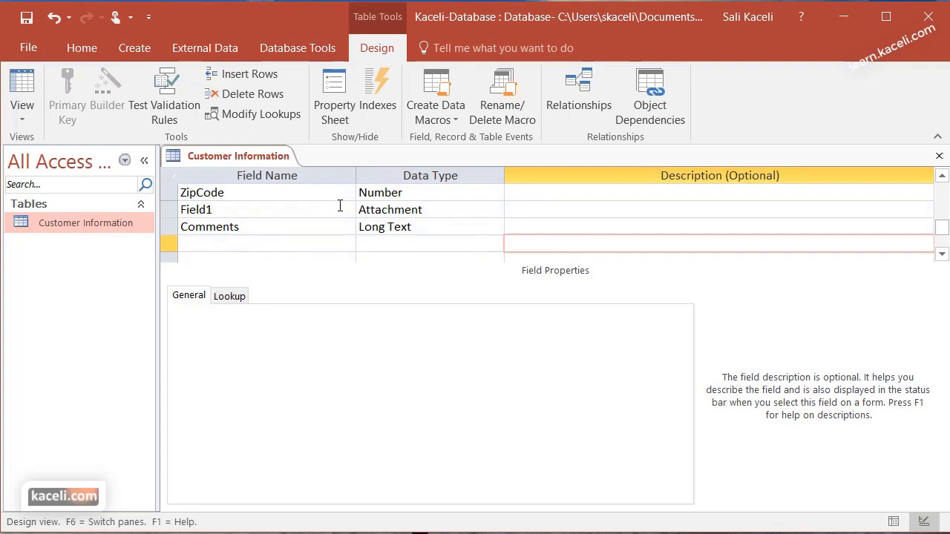
{"action": "scroll", "coordinate": [340, 206], "scroll_direction": "down", "scroll_amount": 2}
{"action": "scroll", "coordinate": [341, 208], "scroll_direction": "up", "scroll_amount": 4}
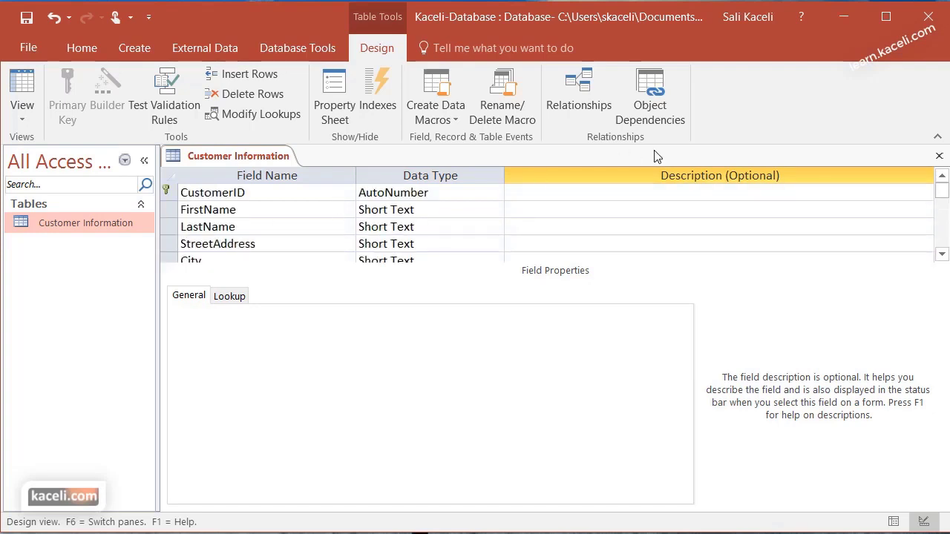
Close the table design and save it, accepting the 'Some data may be lost' warning
{"action": "left_click", "coordinate": [939, 156]}
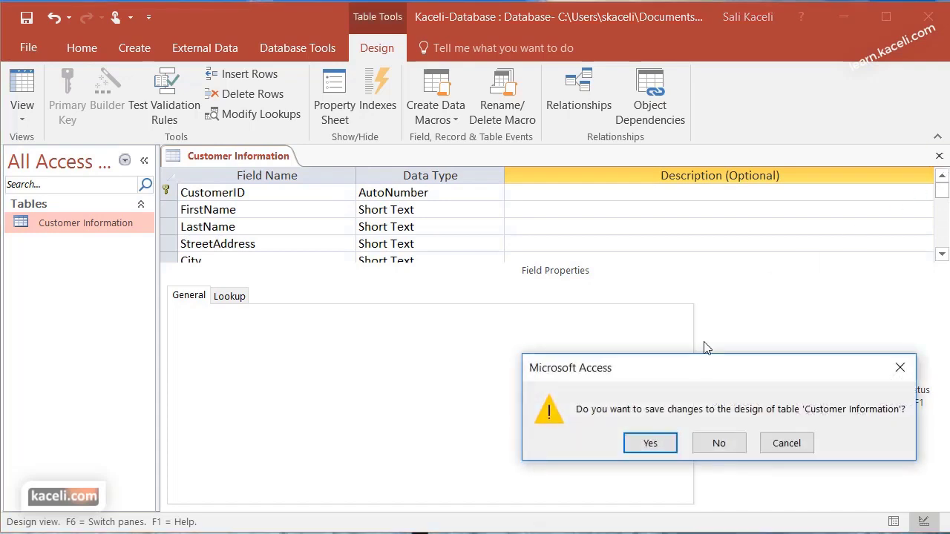
{"action": "left_click", "coordinate": [663, 451]}
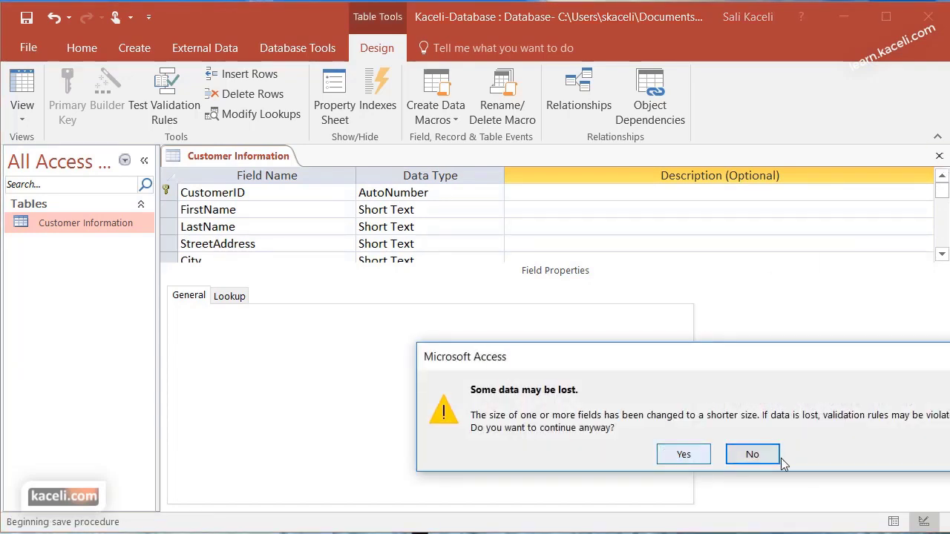
{"action": "left_click", "coordinate": [683, 454]}
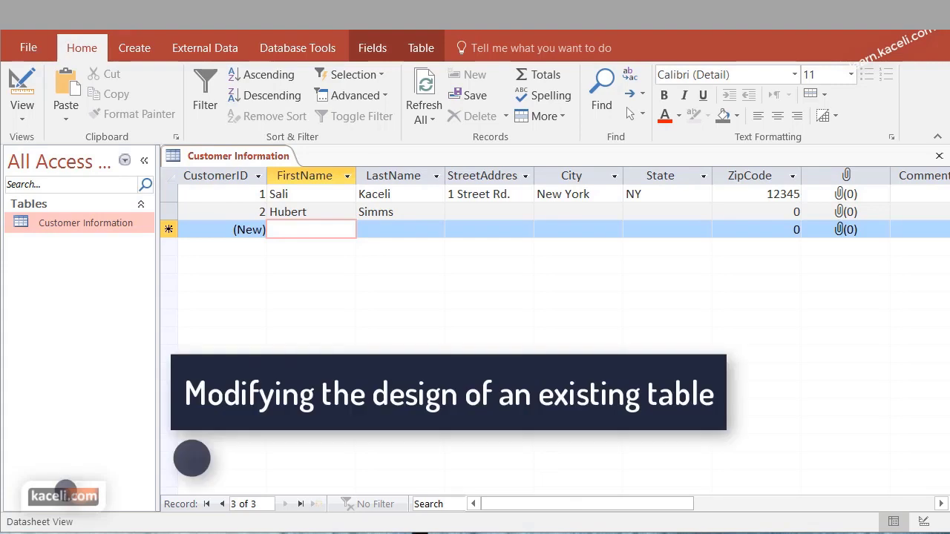
Scroll to the new empty Comments column, glance at the Click to Add types, then return to Design View
{"action": "left_click", "coordinate": [111, 227]}
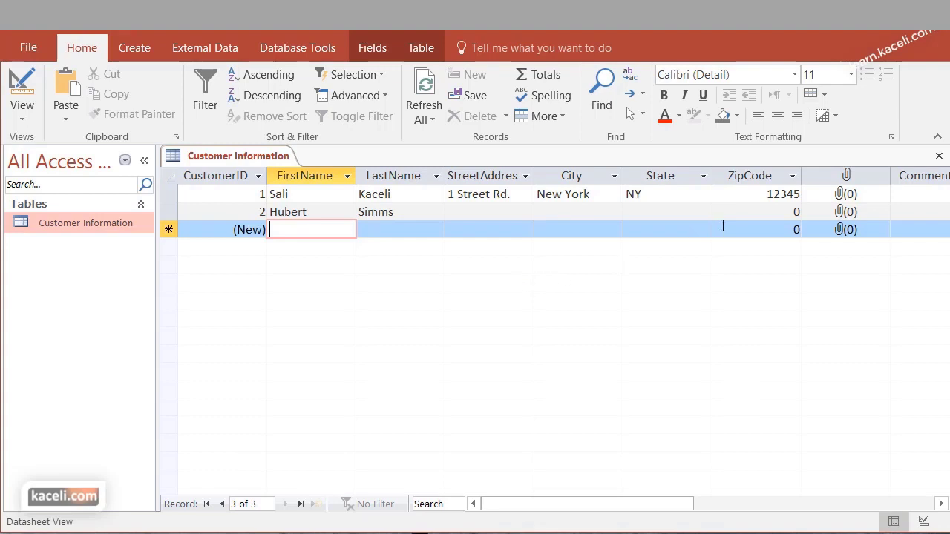
{"action": "left_click", "coordinate": [940, 505]}
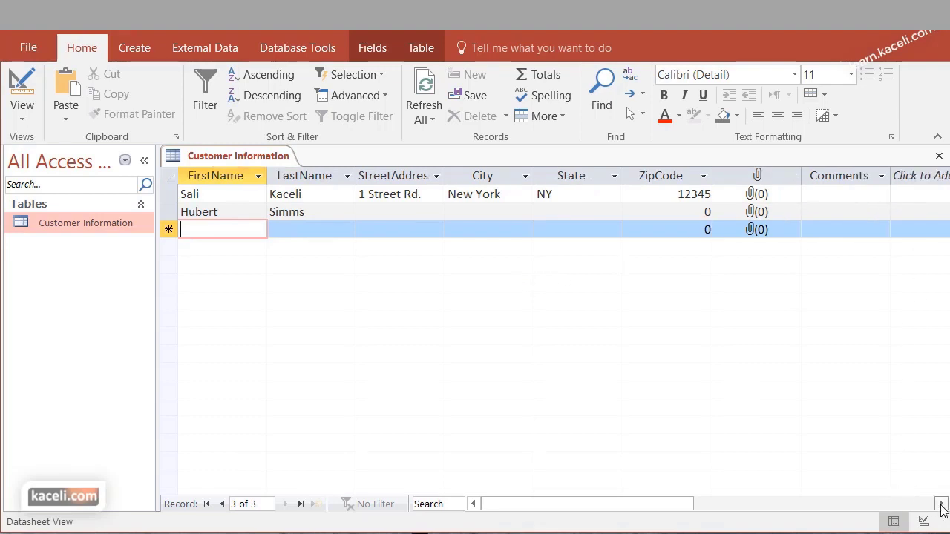
{"action": "left_click", "coordinate": [940, 505]}
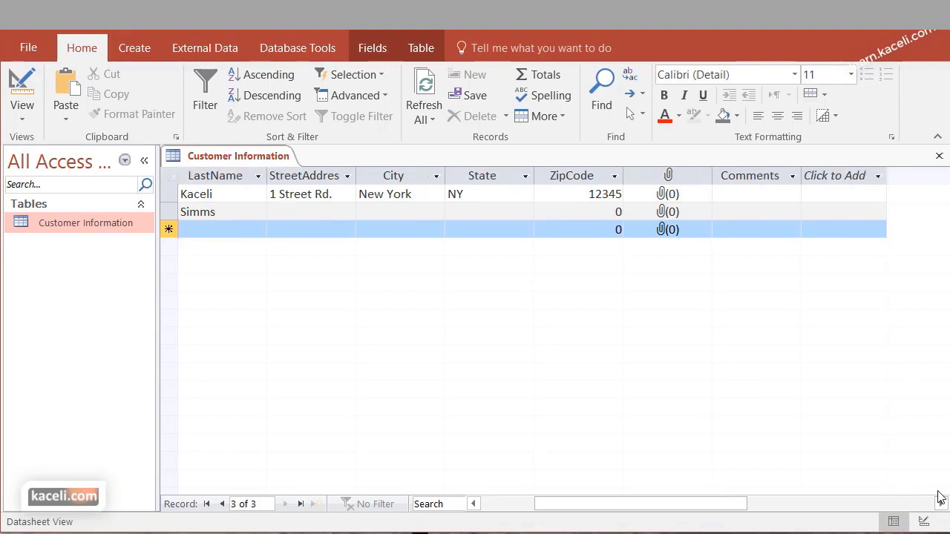
{"action": "left_click", "coordinate": [860, 176]}
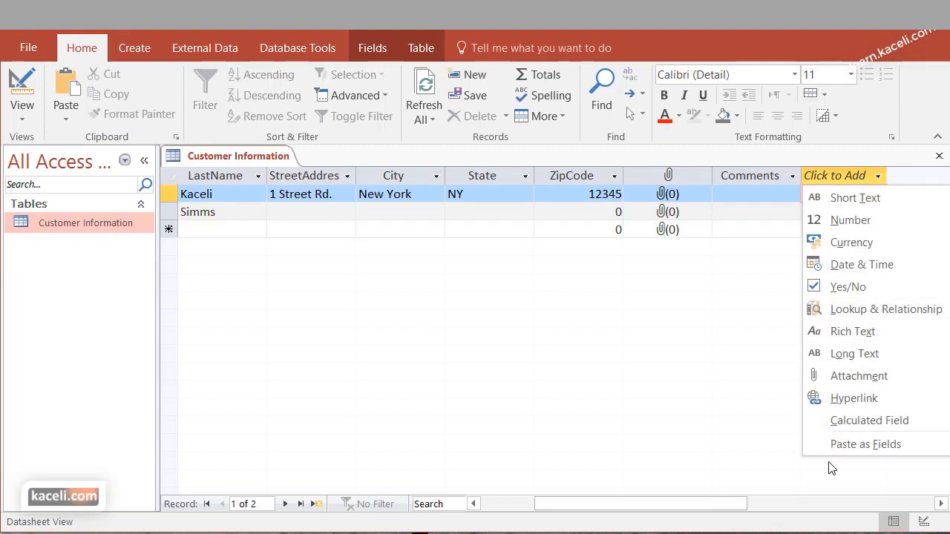
{"action": "left_click", "coordinate": [542, 384]}
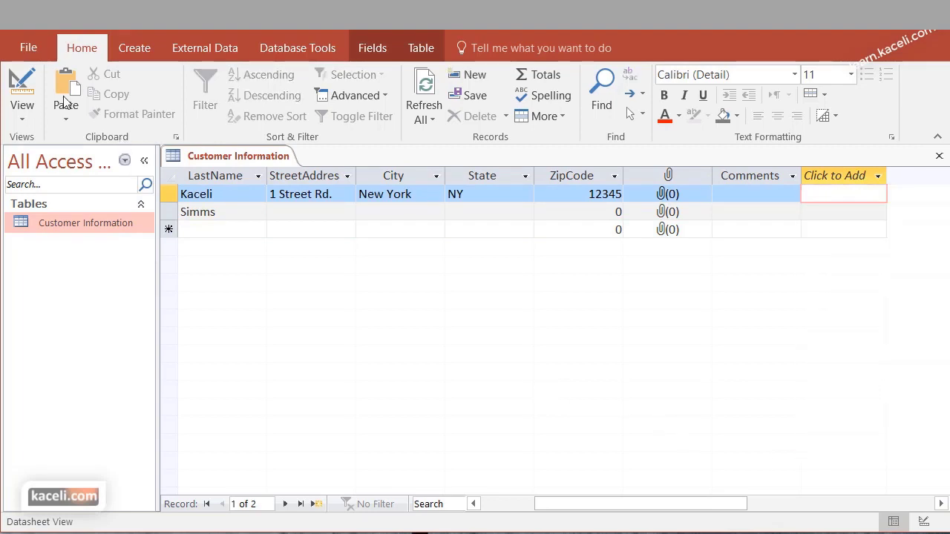
{"action": "left_click", "coordinate": [30, 89]}
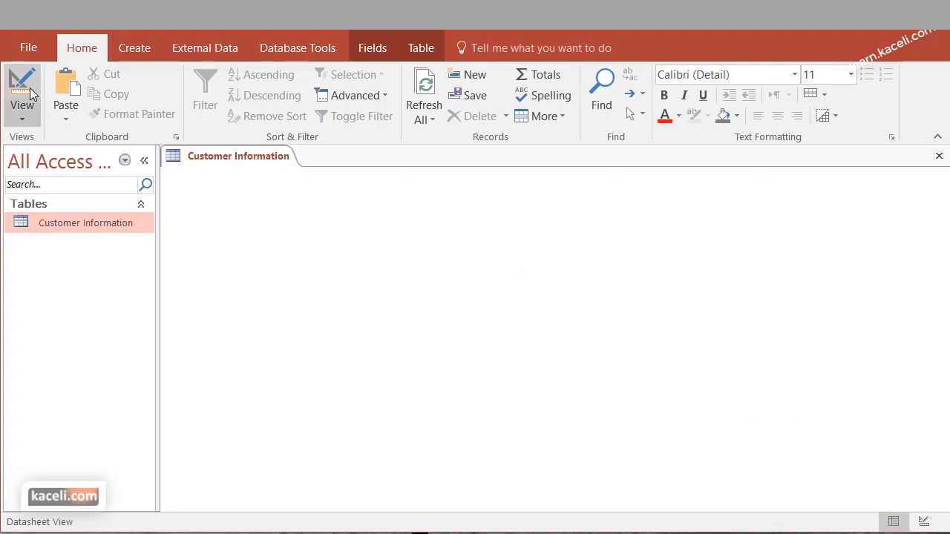
Bring up the table design and scroll down to the empty row below Comments
{"action": "left_click", "coordinate": [22, 112]}
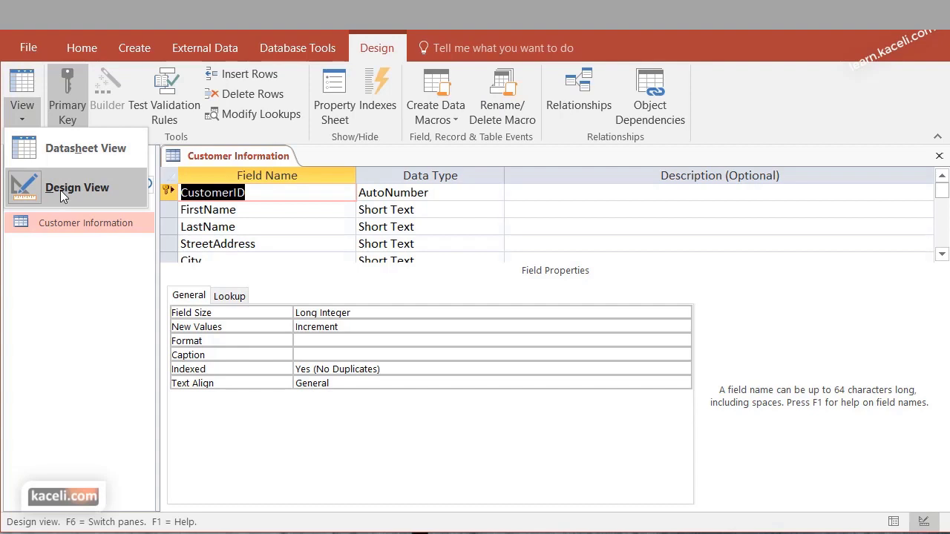
{"action": "left_click", "coordinate": [941, 255]}
{"action": "left_click", "coordinate": [942, 254]}
{"action": "left_click", "coordinate": [943, 255]}
{"action": "left_click", "coordinate": [942, 255]}
{"action": "left_click", "coordinate": [942, 255]}
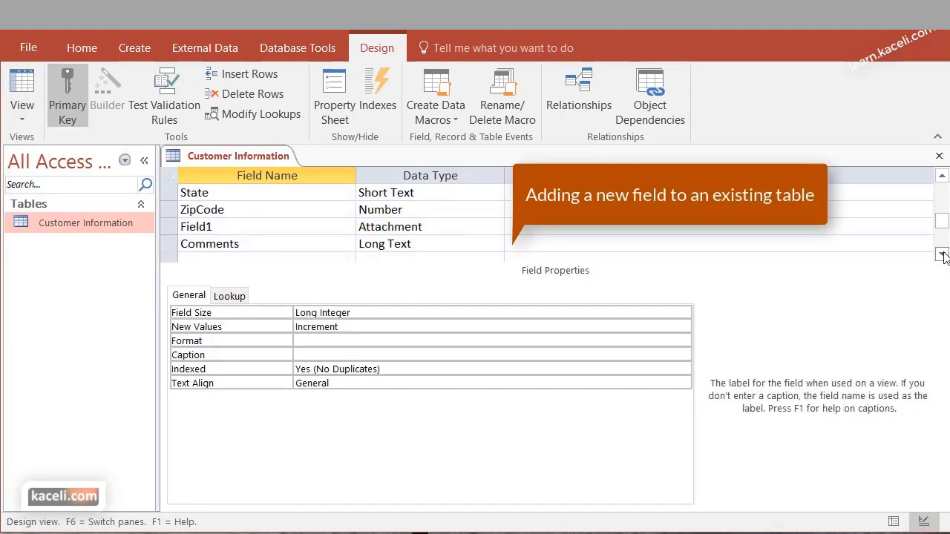
{"action": "left_click", "coordinate": [942, 254]}
Add a NewCustomer field with the Yes/No data type below Comments
{"action": "left_click", "coordinate": [219, 243]}
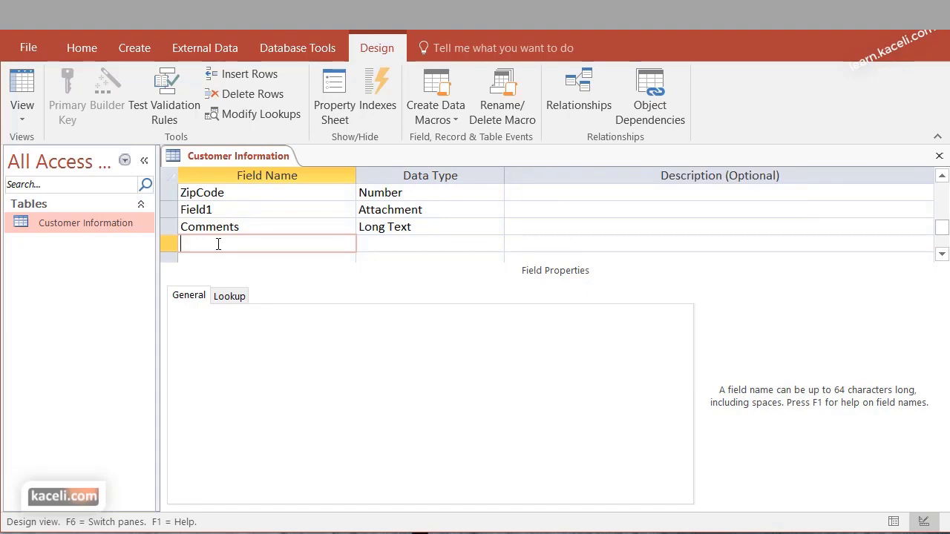
{"action": "type", "text": "NewCustomer"}
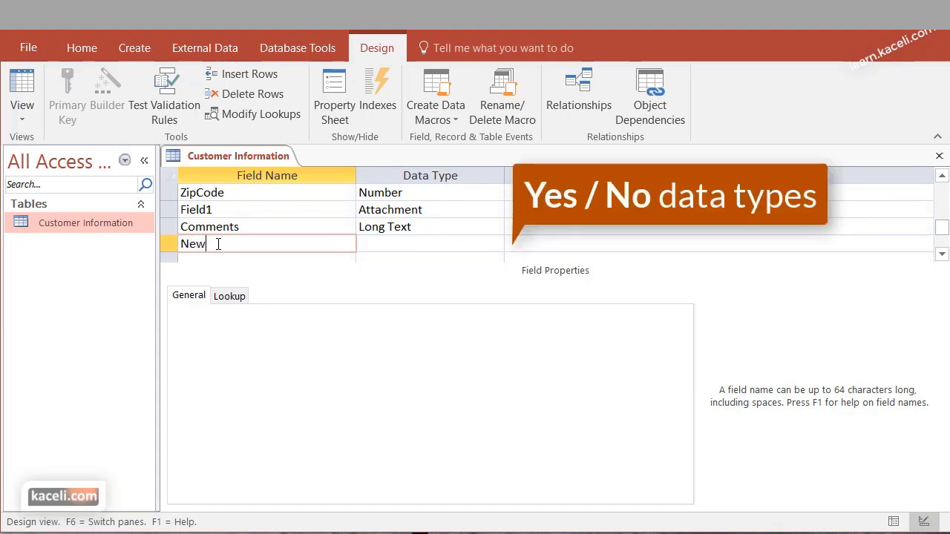
{"action": "key", "text": "Tab"}
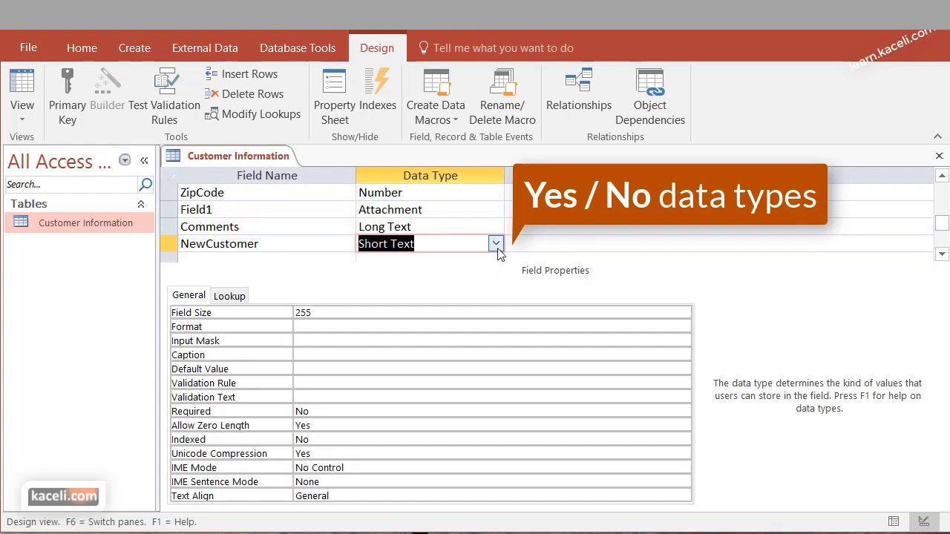
{"action": "left_click", "coordinate": [495, 243]}
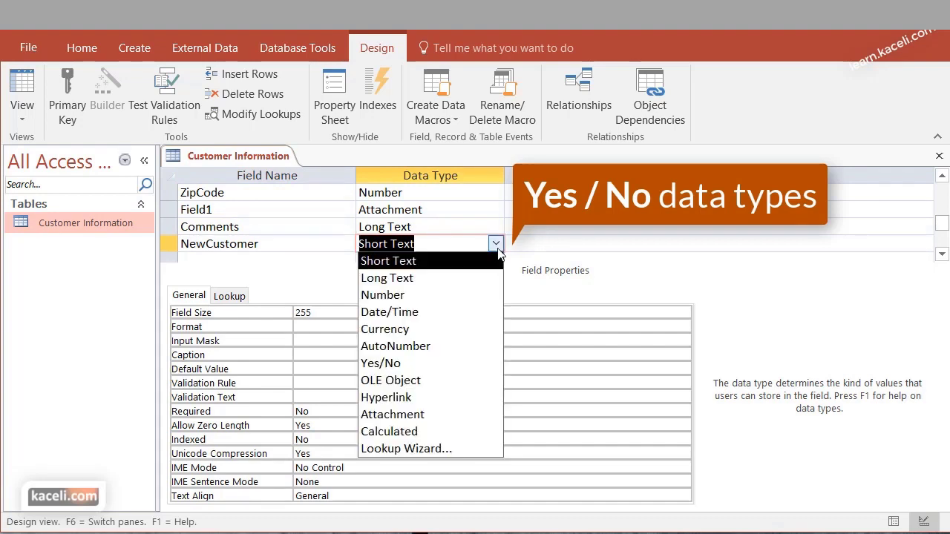
{"action": "left_click", "coordinate": [416, 365]}
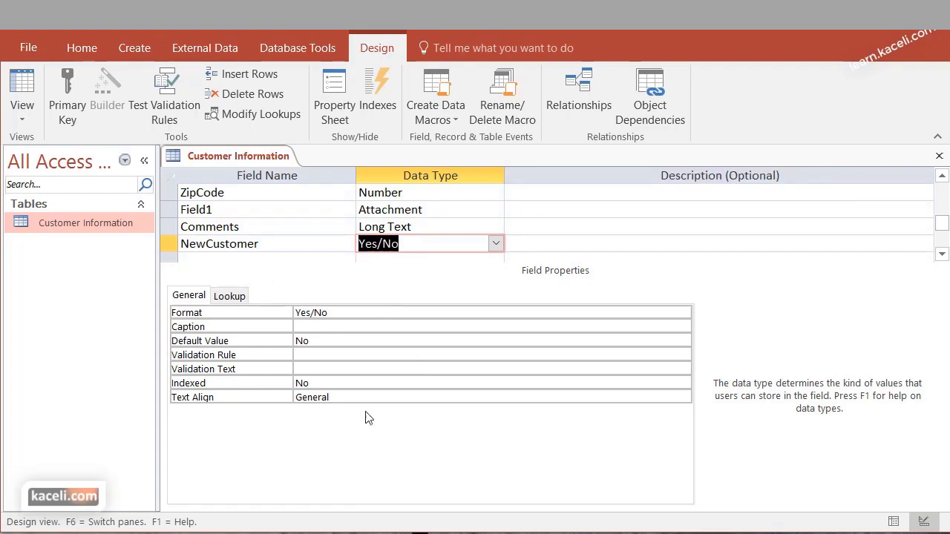
{"action": "scroll", "coordinate": [701, 252], "scroll_direction": "up", "scroll_amount": 2}
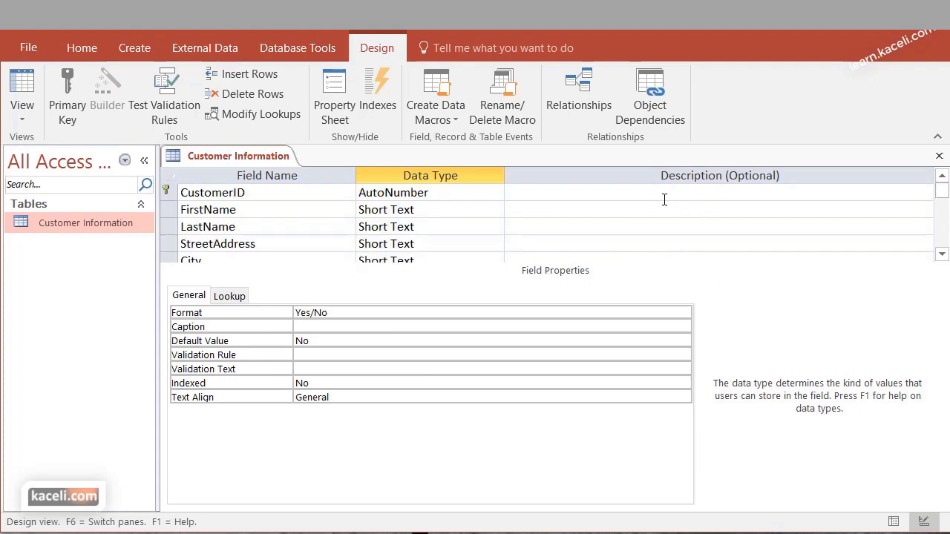
{"action": "left_click", "coordinate": [637, 192]}
{"action": "scroll", "coordinate": [643, 213], "scroll_direction": "down", "scroll_amount": 1}
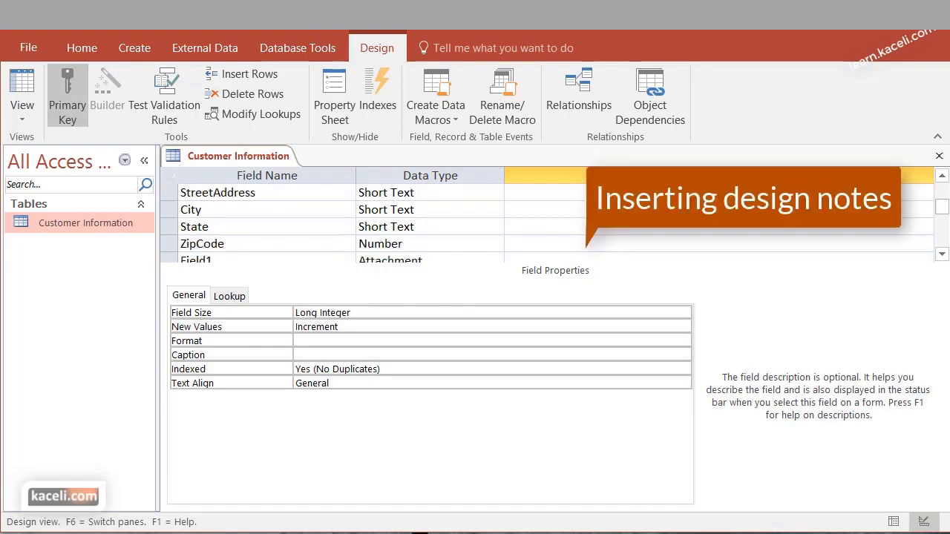
{"action": "scroll", "coordinate": [602, 234], "scroll_direction": "down", "scroll_amount": 1}
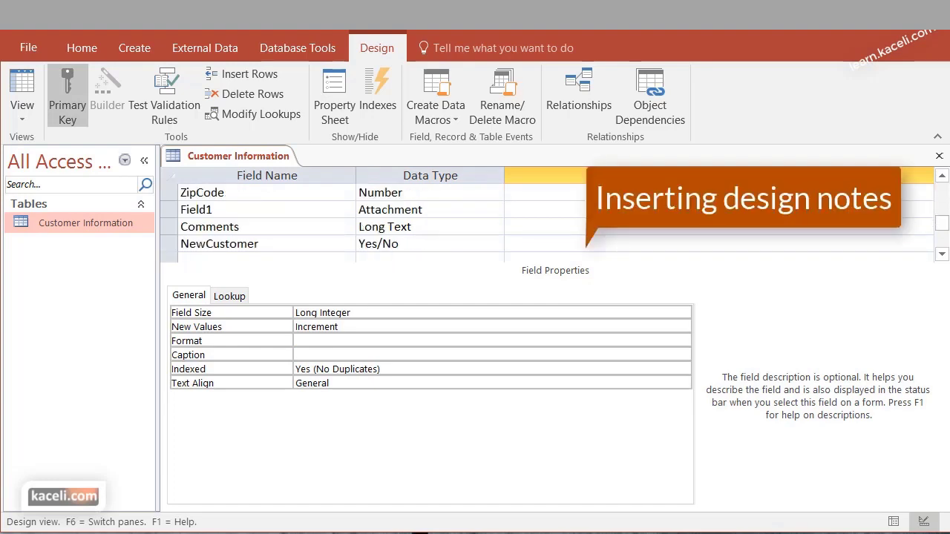
Describe CustomerID as 'This is the primary key for this table' and review its properties
{"action": "left_click", "coordinate": [587, 246]}
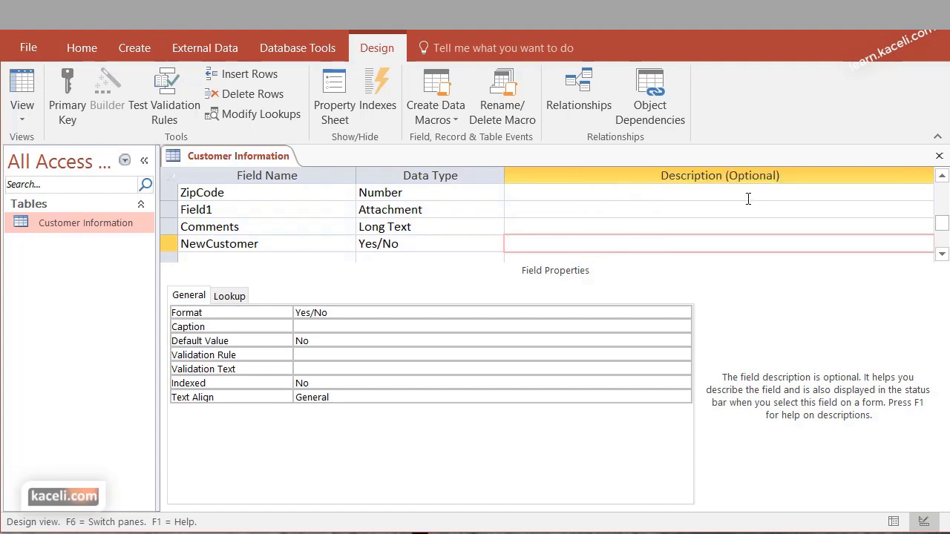
{"action": "scroll", "coordinate": [748, 199], "scroll_direction": "up", "scroll_amount": 2}
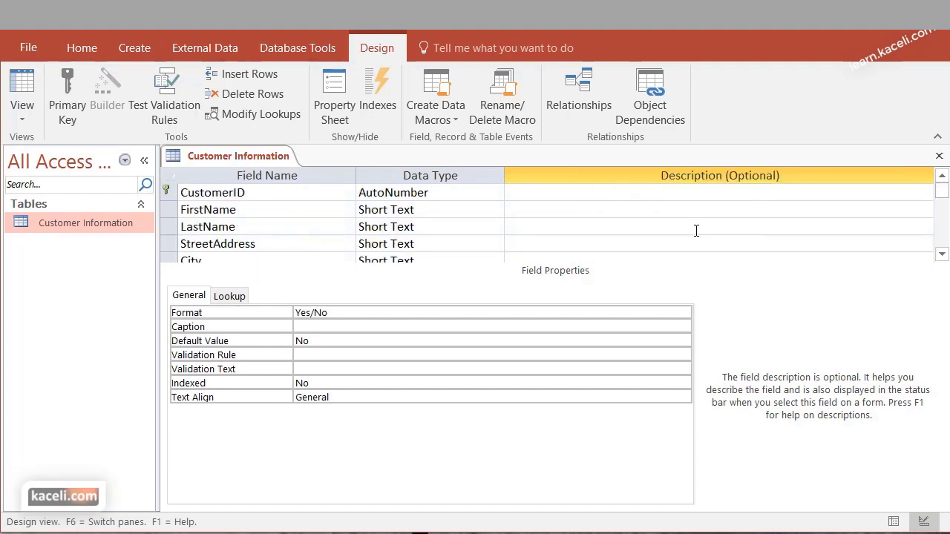
{"action": "left_click", "coordinate": [568, 195]}
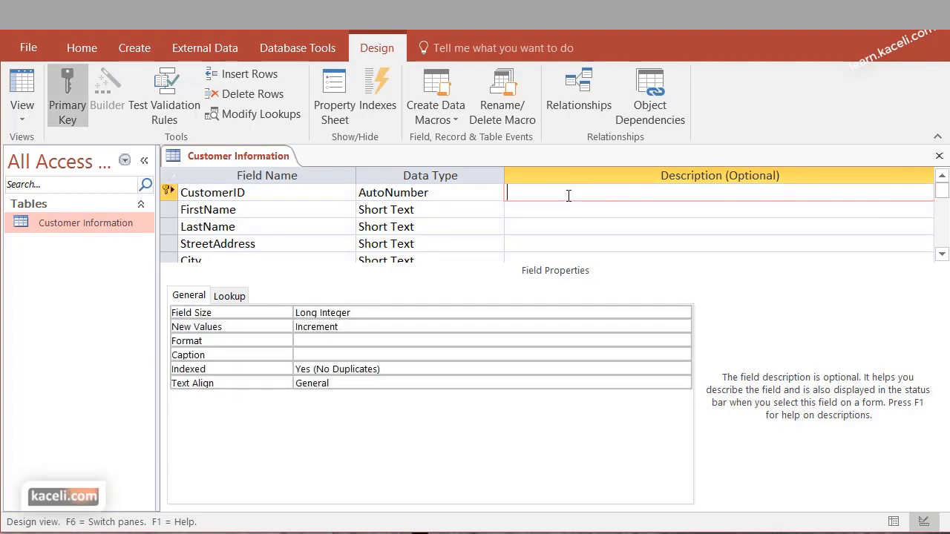
{"action": "type", "text": "This is the primary key for this table"}
{"action": "left_click", "coordinate": [572, 212]}
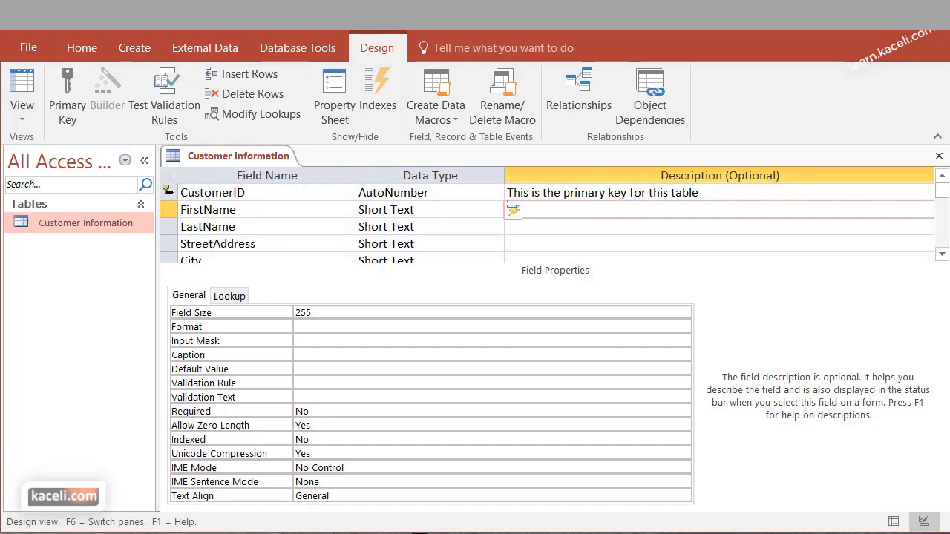
{"action": "left_click", "coordinate": [256, 192]}
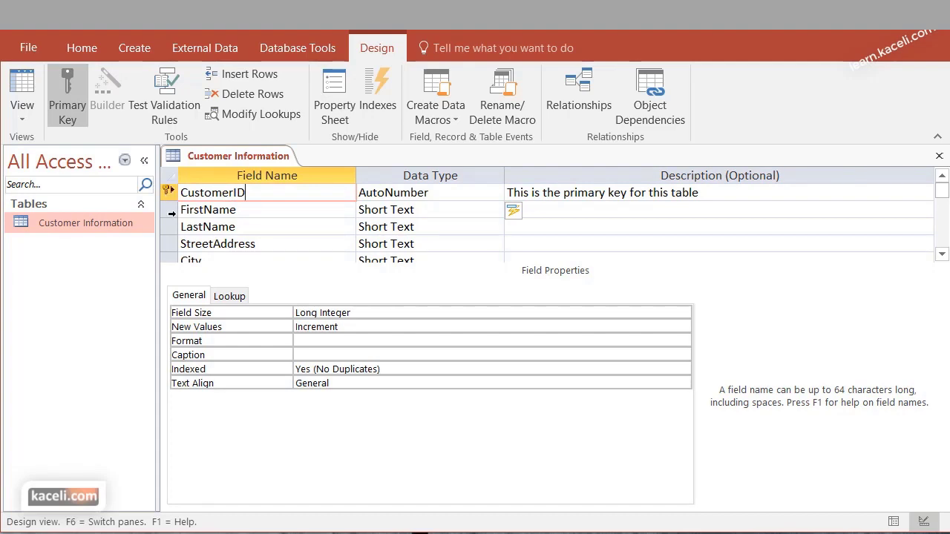
{"action": "left_click", "coordinate": [171, 213]}
{"action": "right_click", "coordinate": [169, 212]}
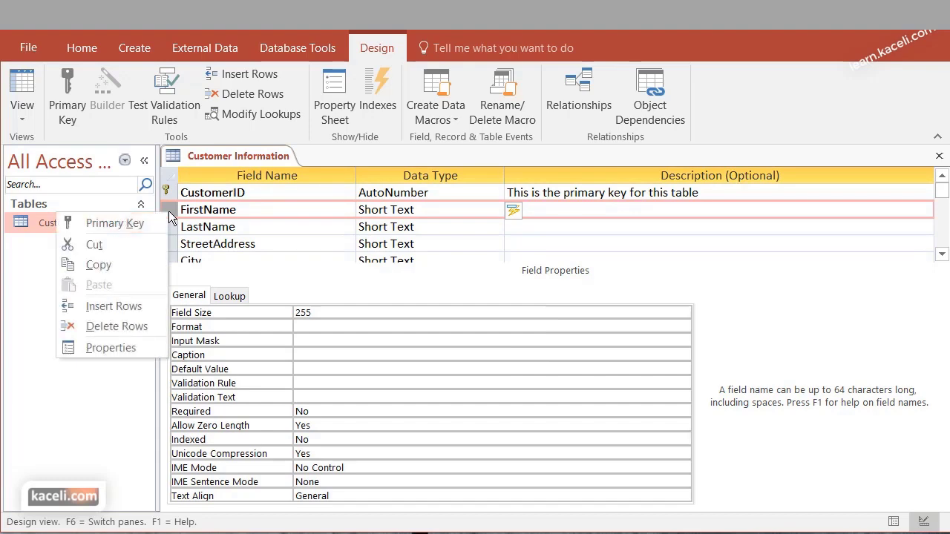
{"action": "left_click", "coordinate": [119, 224]}
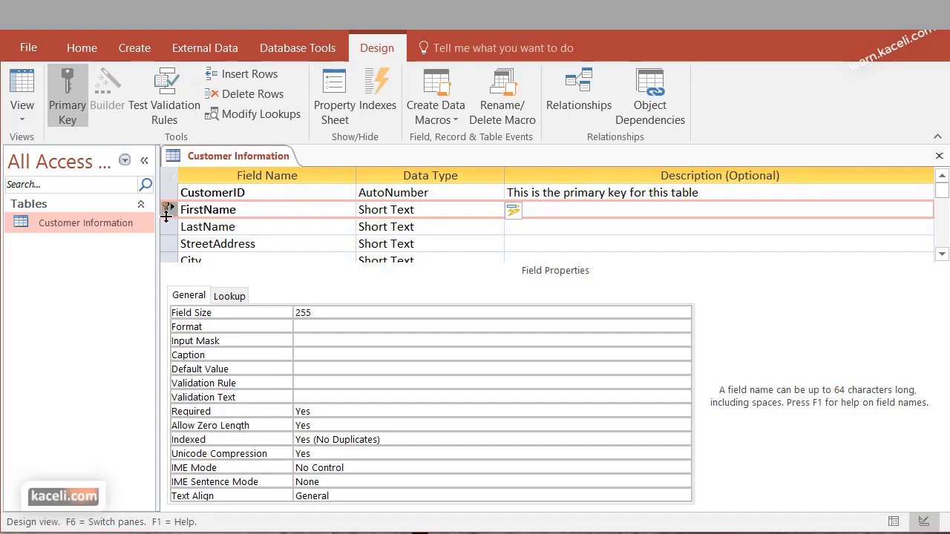
{"action": "left_click", "coordinate": [227, 226]}
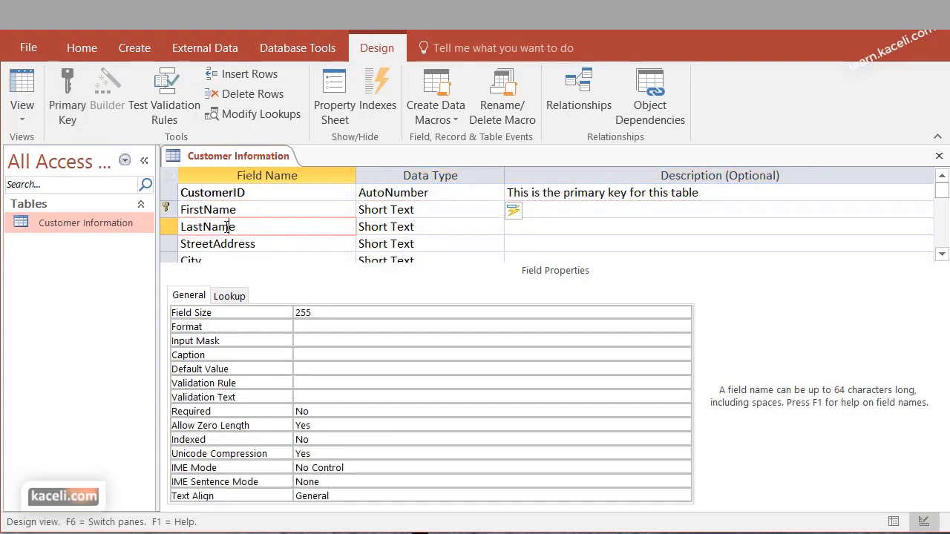
{"action": "left_click", "coordinate": [222, 209]}
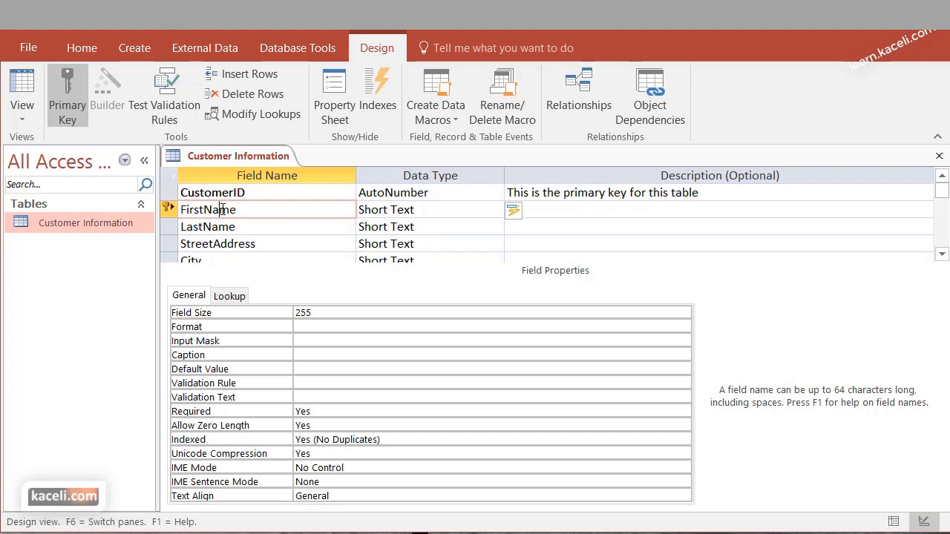
{"action": "left_click", "coordinate": [170, 193]}
{"action": "right_click", "coordinate": [170, 194]}
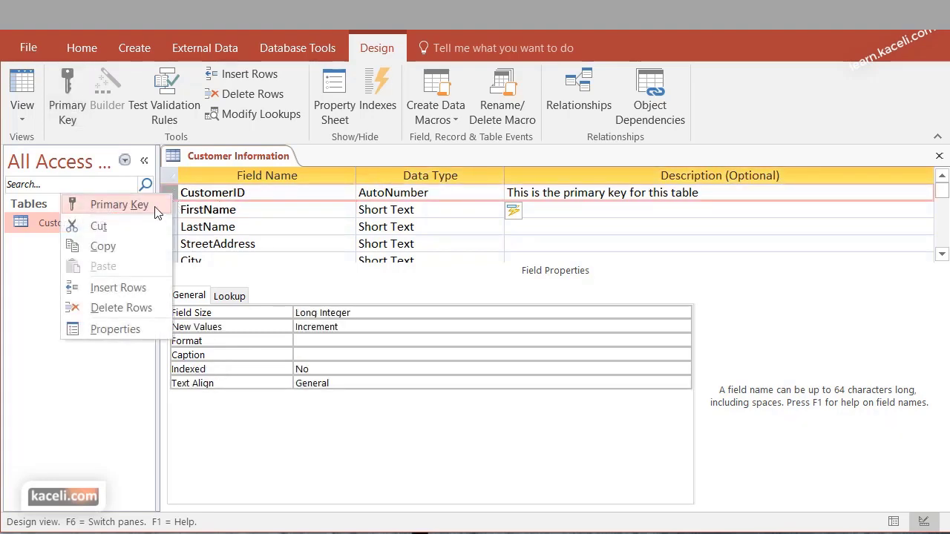
{"action": "left_click", "coordinate": [120, 204]}
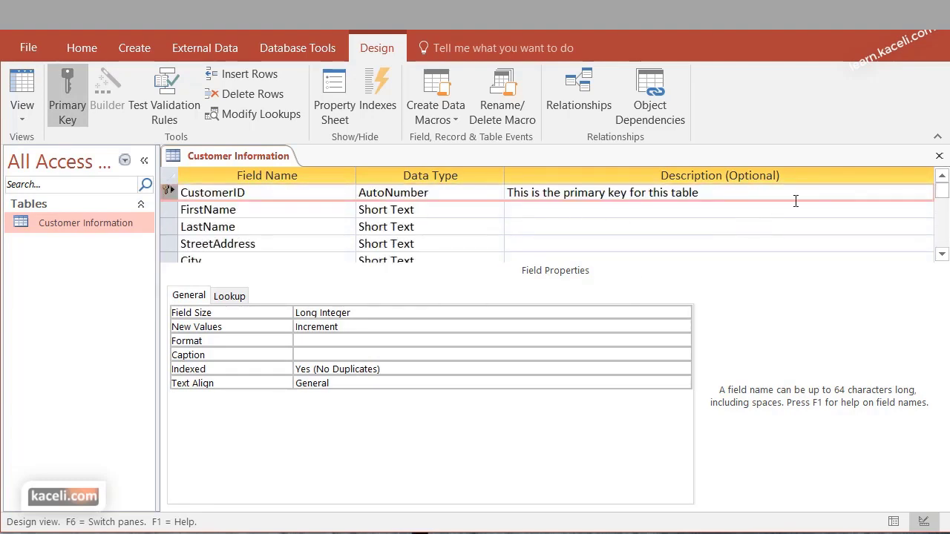
Save the design changes on closing and reopen Customer Information's datasheet with its two records
{"action": "left_click", "coordinate": [939, 159]}
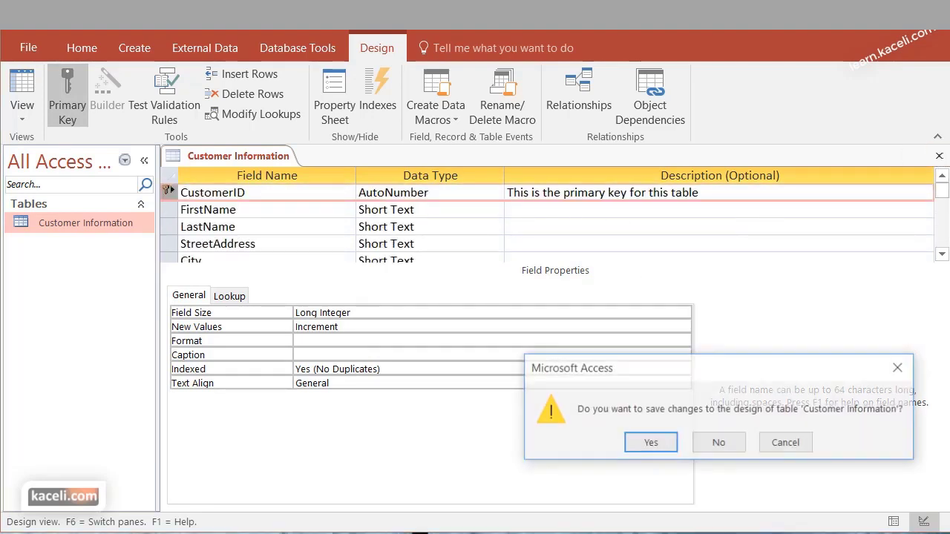
{"action": "left_click", "coordinate": [651, 444]}
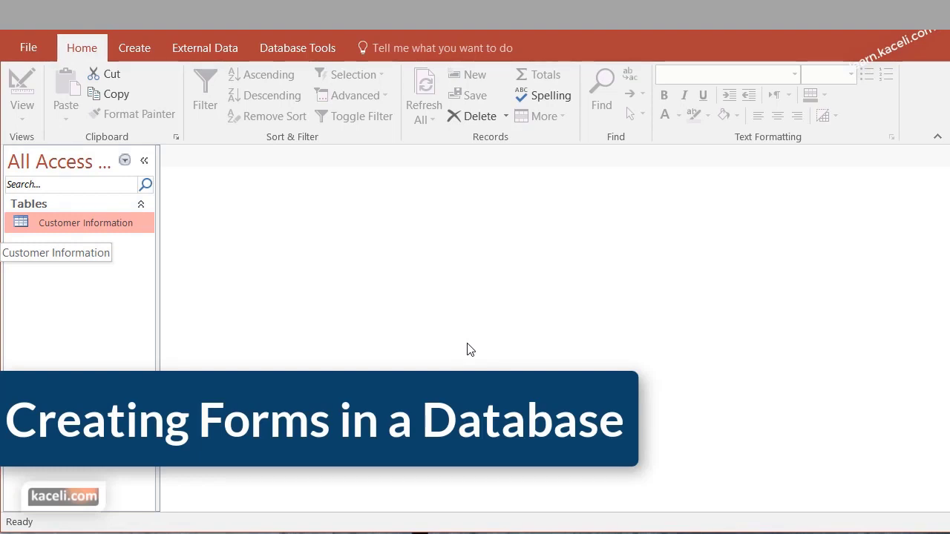
{"action": "double_click", "coordinate": [85, 223]}
{"action": "left_click", "coordinate": [305, 229]}
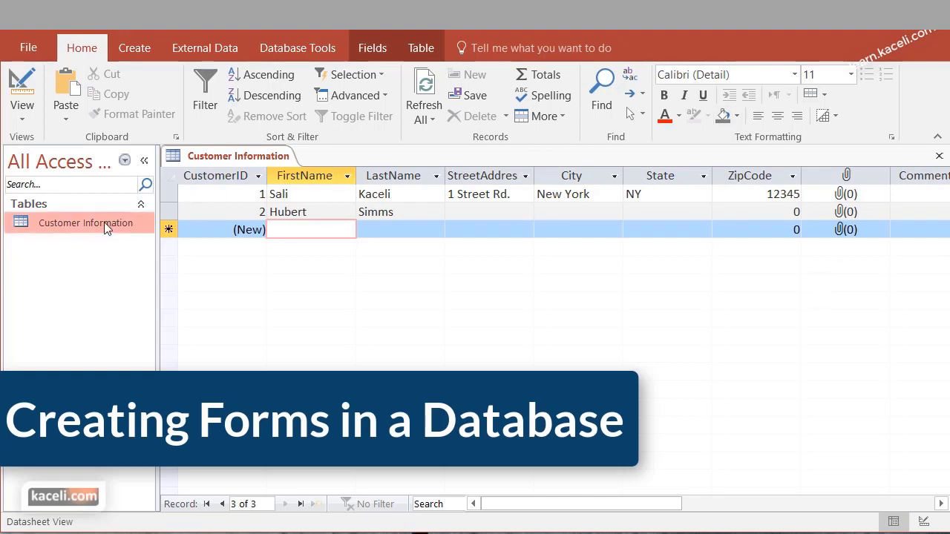
Launch the Form Wizard from the Create tab with Table: Customer Information as the source
{"action": "left_click", "coordinate": [125, 49]}
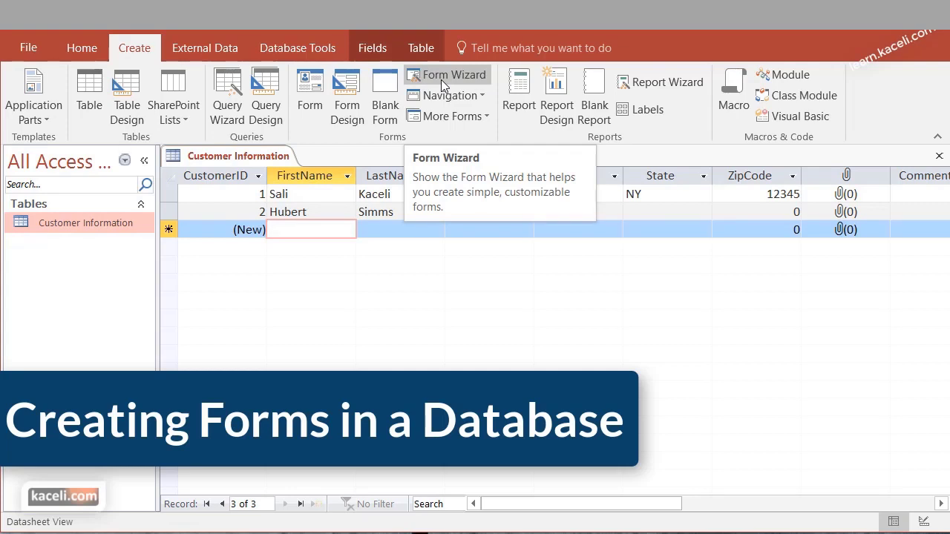
{"action": "left_click", "coordinate": [450, 78]}
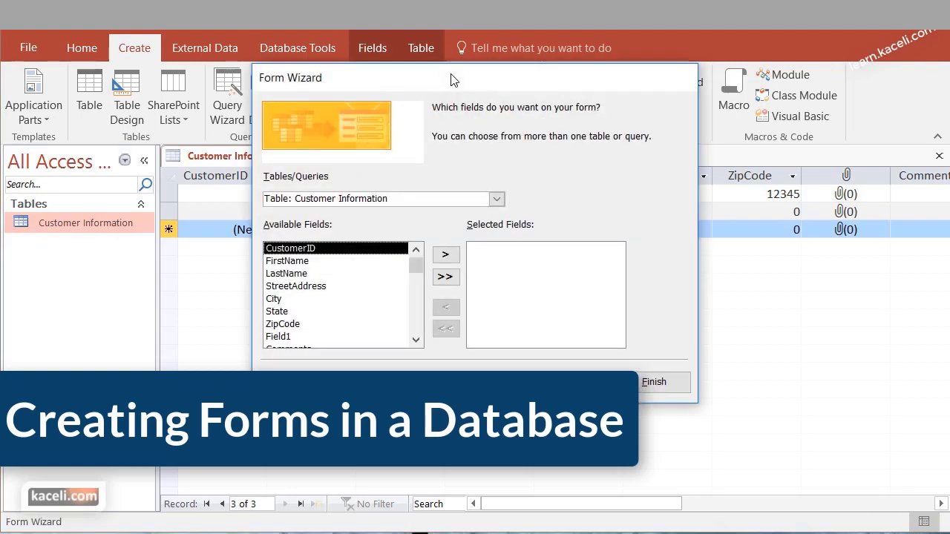
{"action": "left_click", "coordinate": [497, 200]}
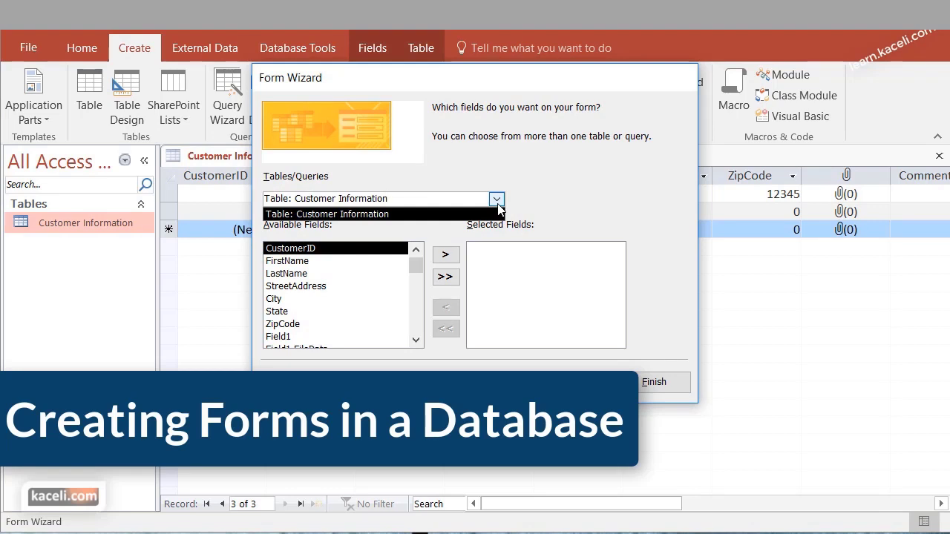
{"action": "left_click", "coordinate": [497, 206]}
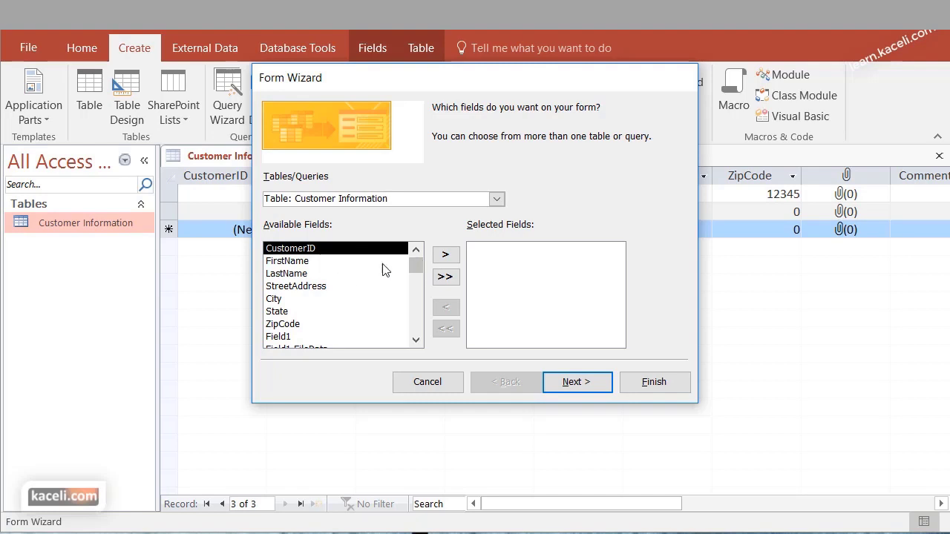
Add every Customer Information field to the form, CustomerID through the remaining fields
{"action": "left_click", "coordinate": [445, 255]}
{"action": "left_click", "coordinate": [445, 254]}
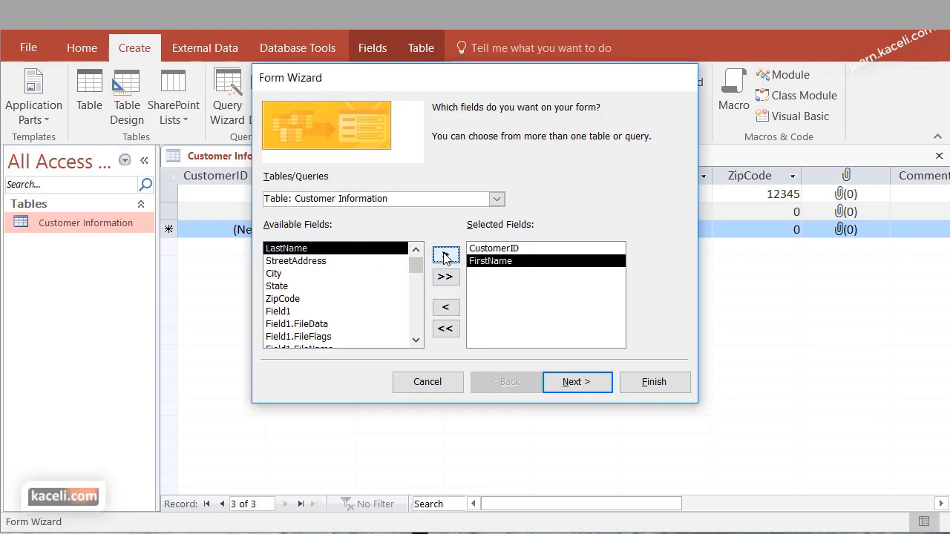
{"action": "left_click", "coordinate": [445, 255]}
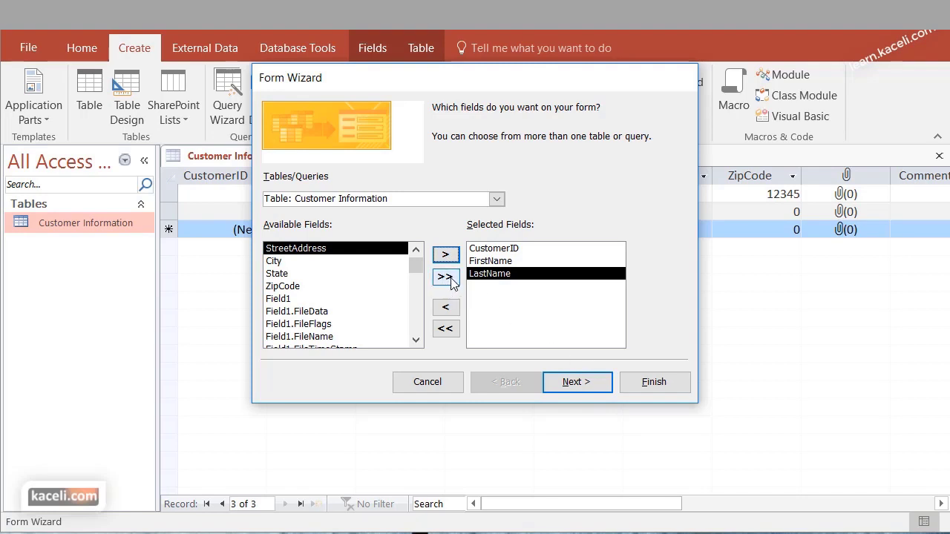
{"action": "left_click", "coordinate": [446, 281]}
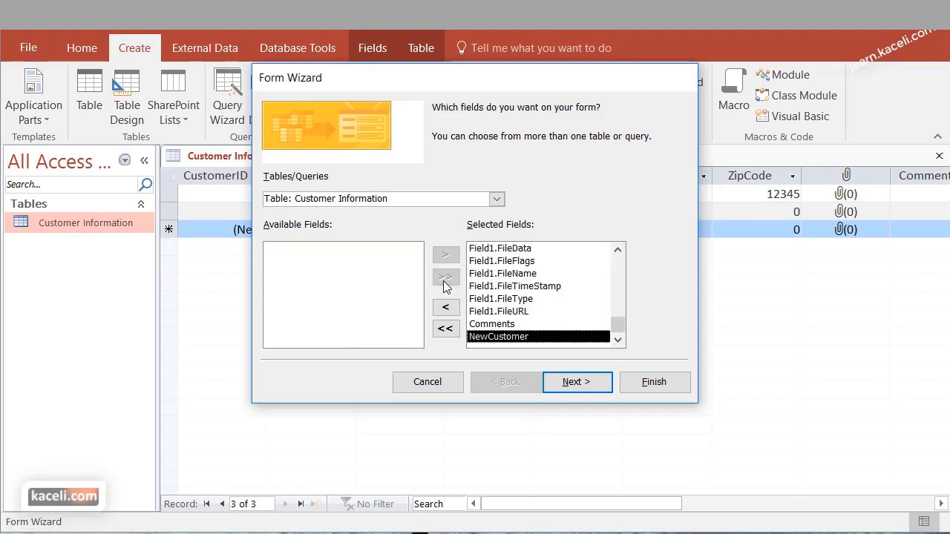
{"action": "left_click", "coordinate": [599, 388]}
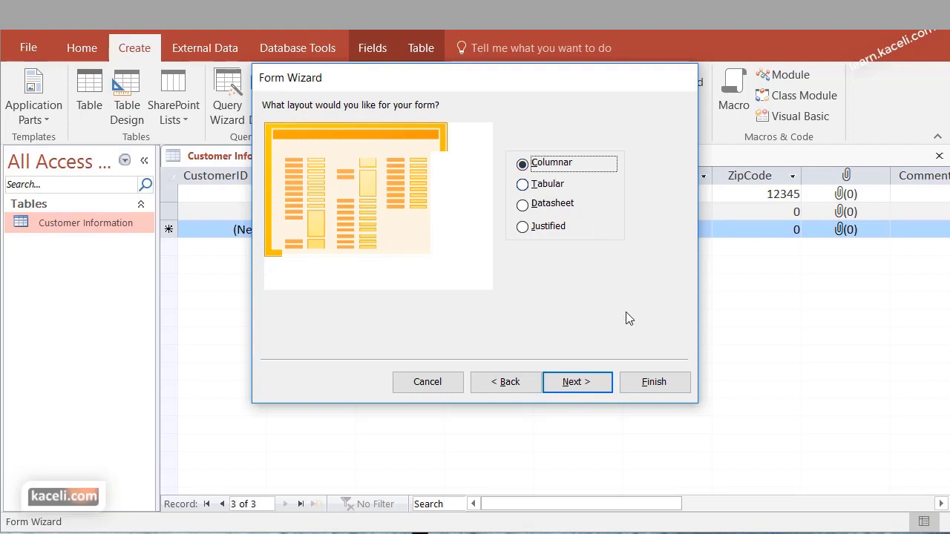
Keep the Columnar layout and title the form 'Customer Information Form'
{"action": "left_click", "coordinate": [600, 383]}
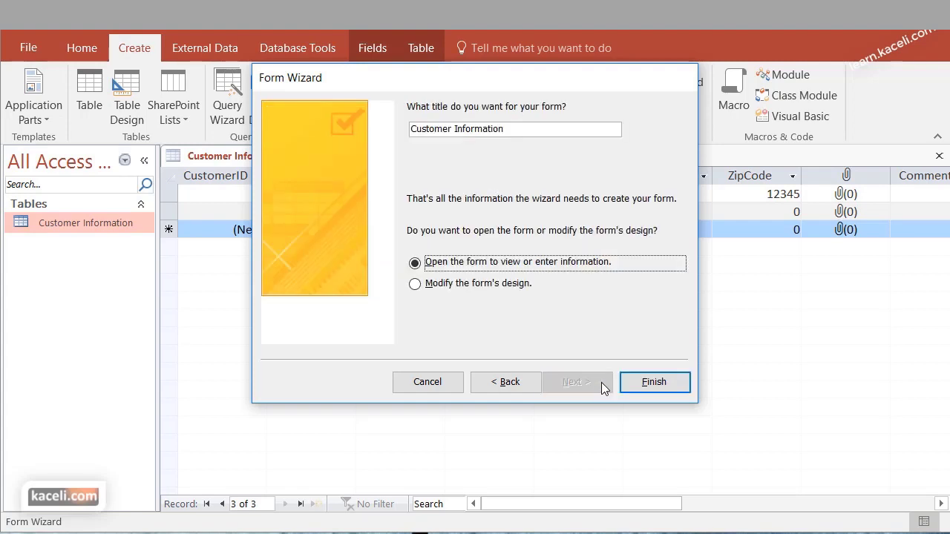
{"action": "left_click", "coordinate": [521, 134]}
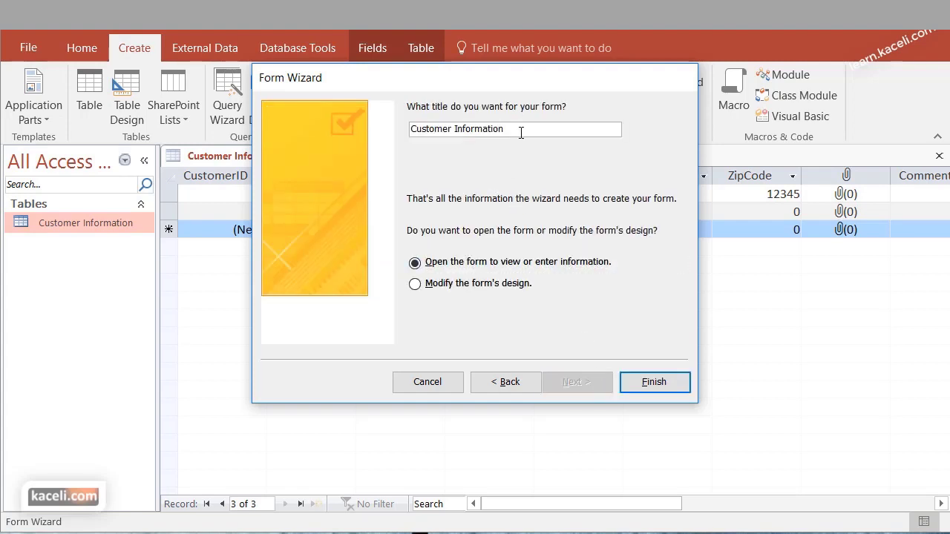
{"action": "type", "text": "Form"}
Finish the wizard and scroll through the new form showing the first customer record
{"action": "left_click", "coordinate": [656, 382]}
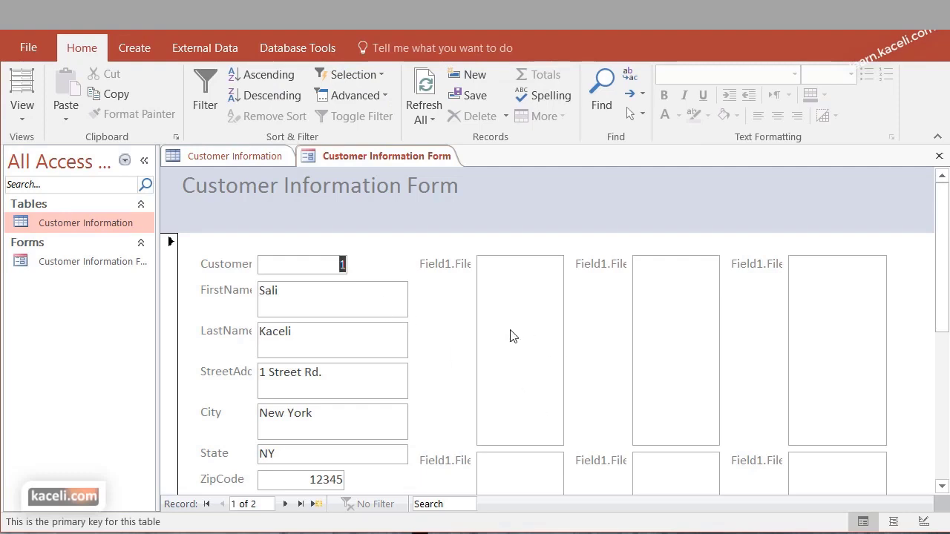
{"action": "scroll", "coordinate": [509, 334], "scroll_direction": "down", "scroll_amount": 3}
{"action": "scroll", "coordinate": [451, 354], "scroll_direction": "down", "scroll_amount": 2}
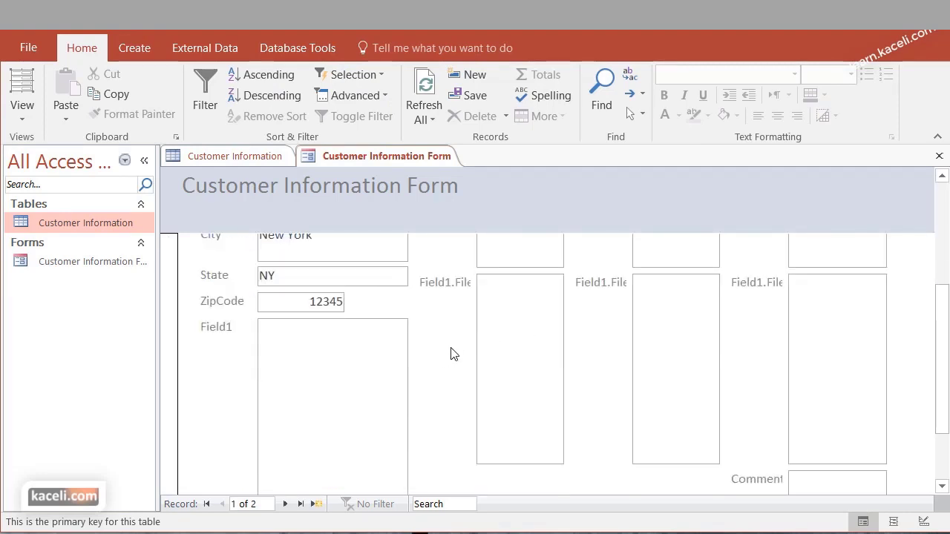
{"action": "scroll", "coordinate": [451, 354], "scroll_direction": "up", "scroll_amount": 5}
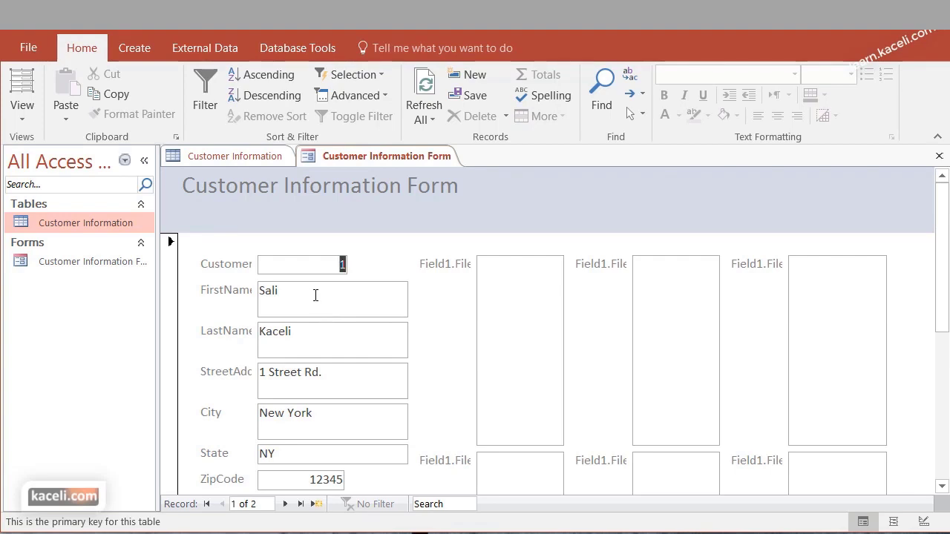
{"action": "scroll", "coordinate": [322, 387], "scroll_direction": "down", "scroll_amount": 2}
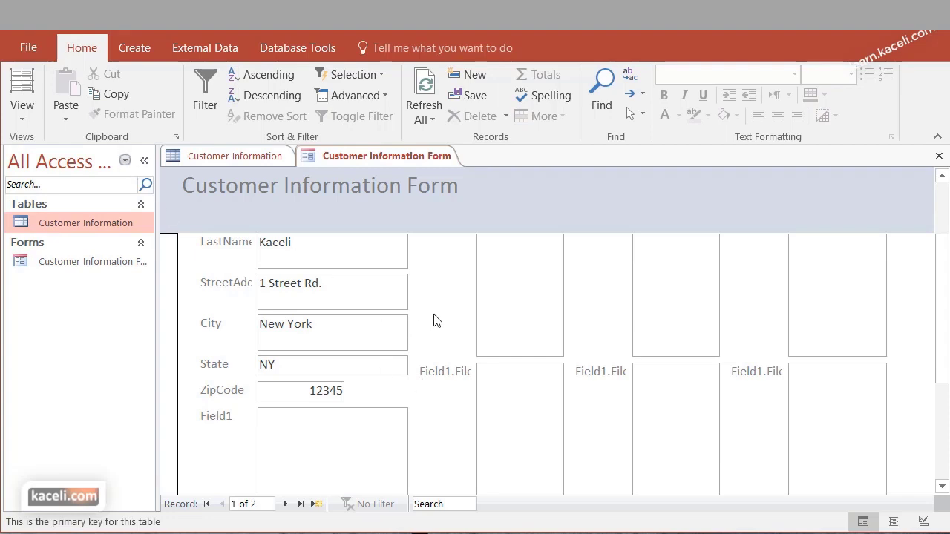
{"action": "scroll", "coordinate": [472, 328], "scroll_direction": "up", "scroll_amount": 2}
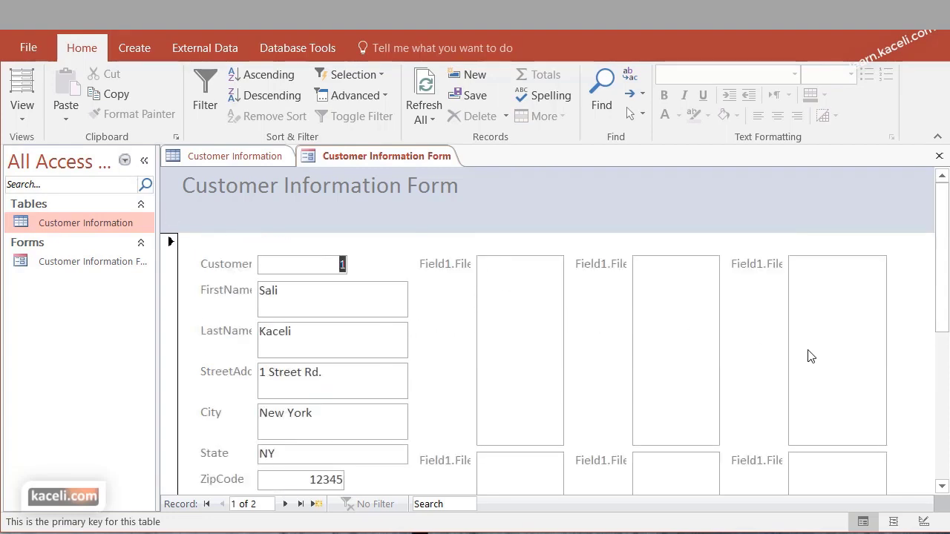
{"action": "scroll", "coordinate": [787, 378], "scroll_direction": "down", "scroll_amount": 3}
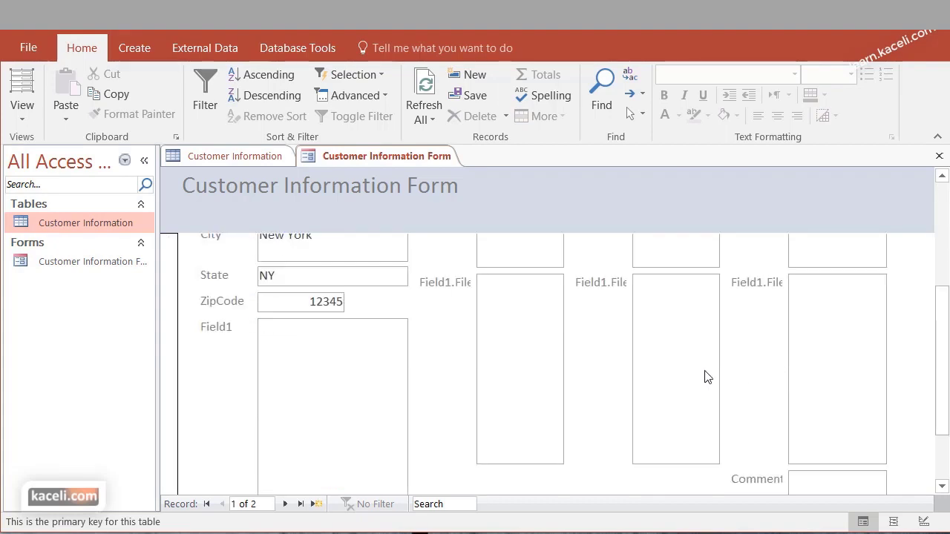
{"action": "scroll", "coordinate": [643, 365], "scroll_direction": "up", "scroll_amount": 3}
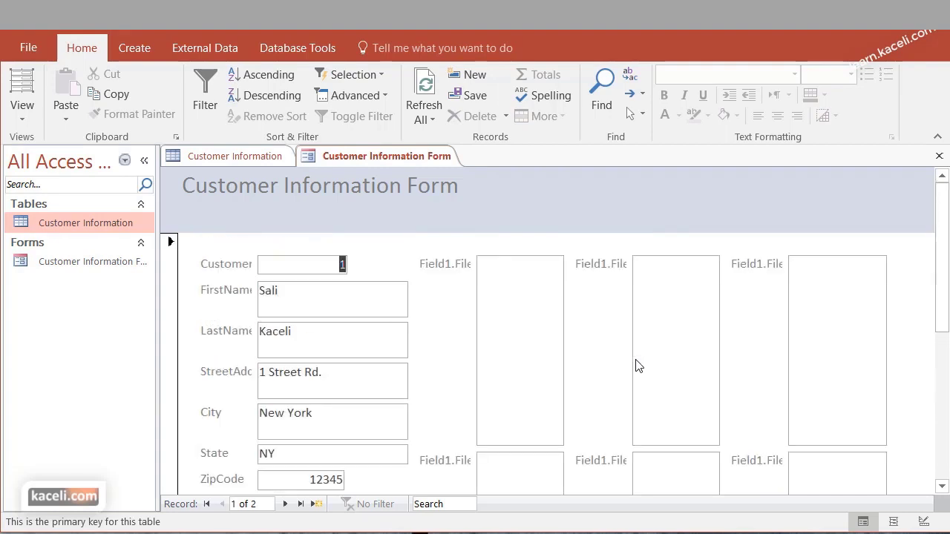
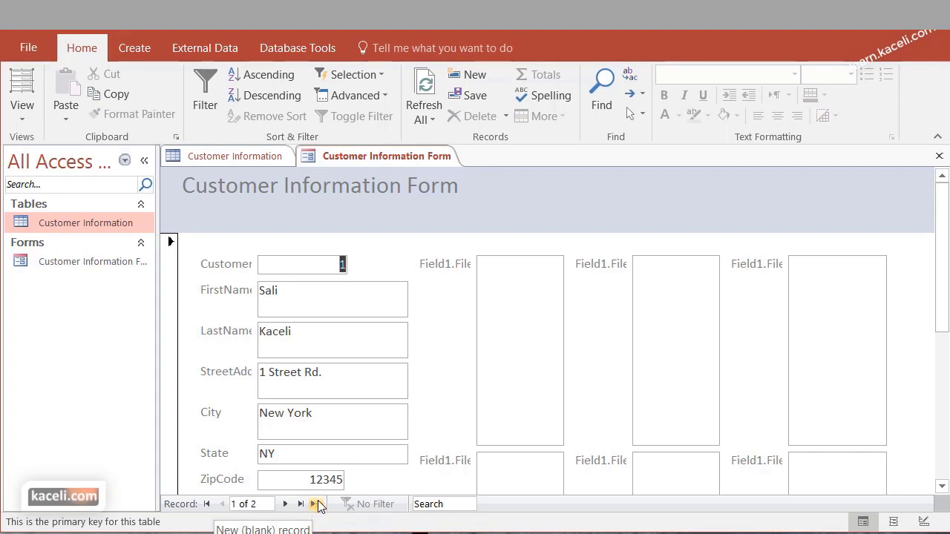
Start a new blank customer record, then navigate back to the third customer's record
{"action": "left_click", "coordinate": [318, 506]}
{"action": "left_click", "coordinate": [282, 311]}
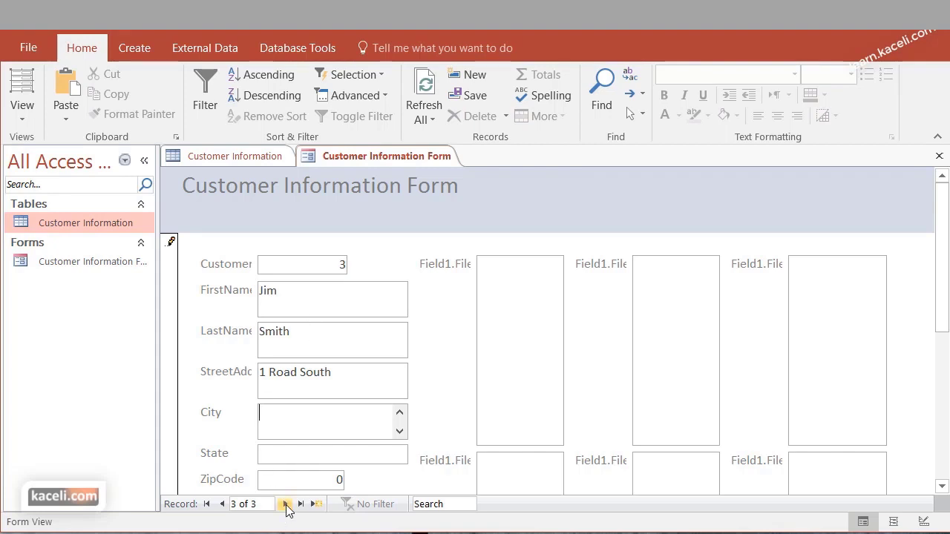
{"action": "left_click", "coordinate": [285, 504]}
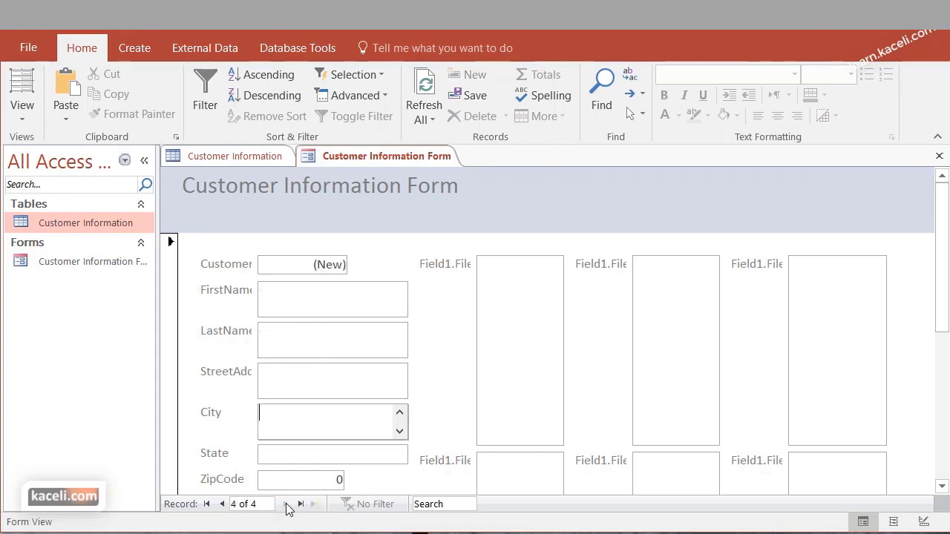
{"action": "left_click", "coordinate": [222, 504]}
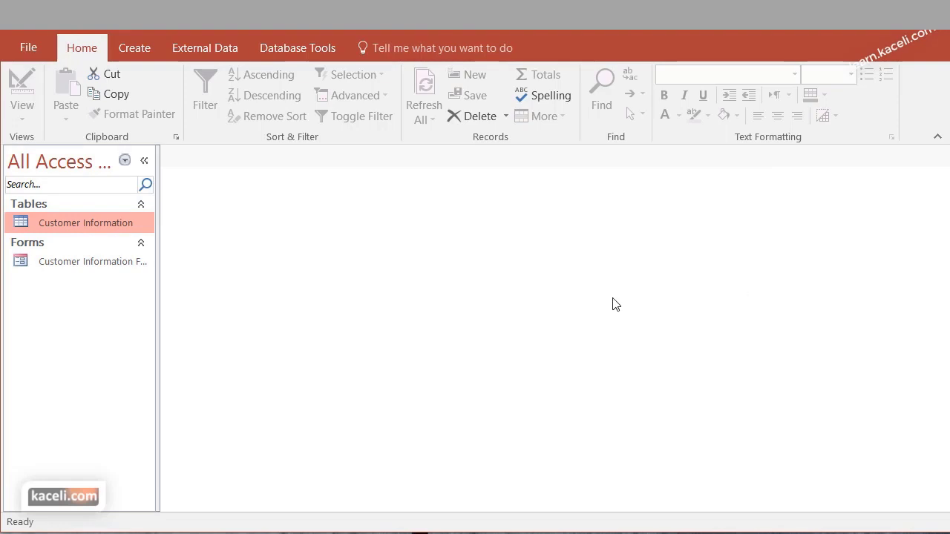
{"action": "double_click", "coordinate": [73, 222]}
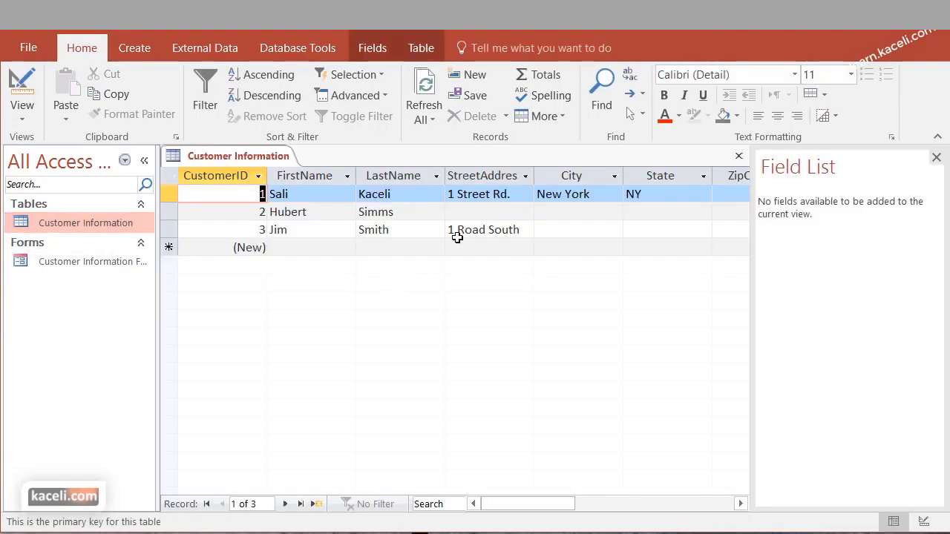
{"action": "left_click", "coordinate": [330, 229]}
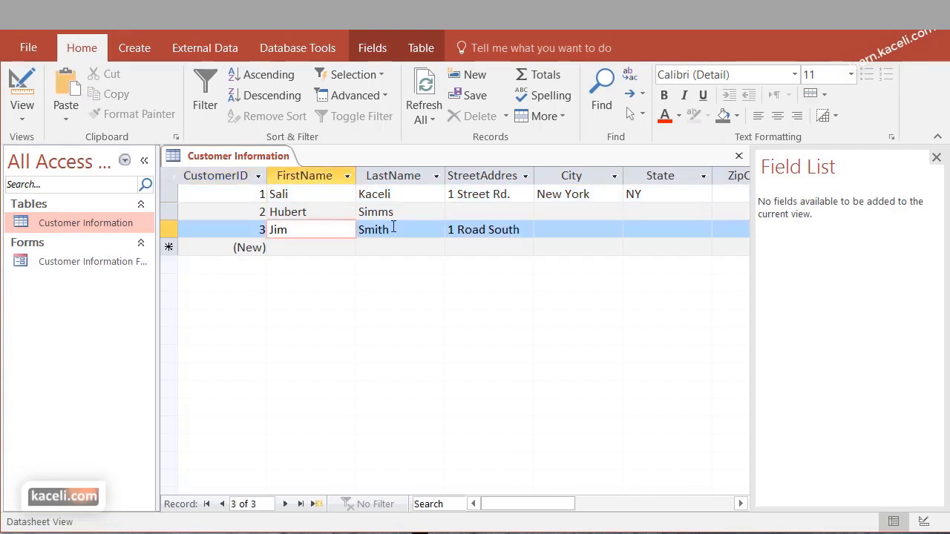
{"action": "left_click", "coordinate": [936, 158]}
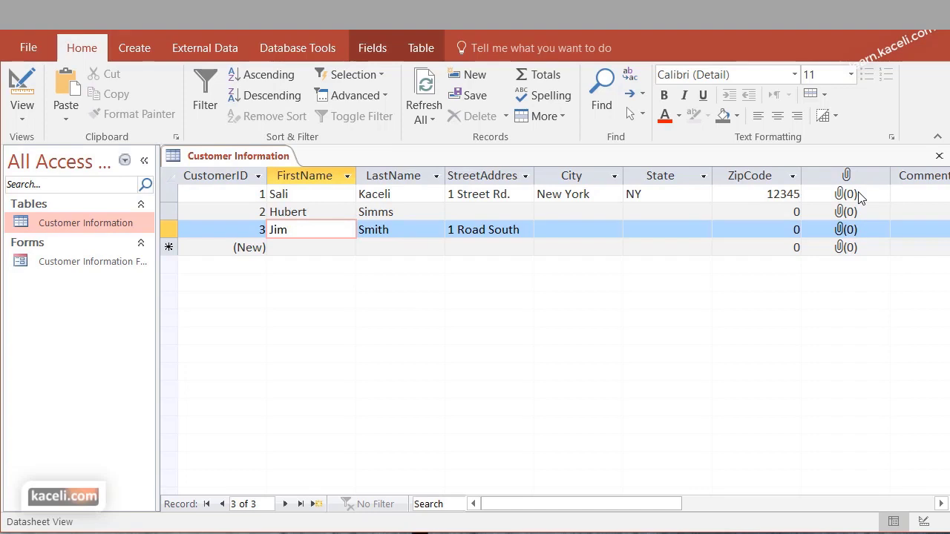
{"action": "left_click", "coordinate": [939, 156]}
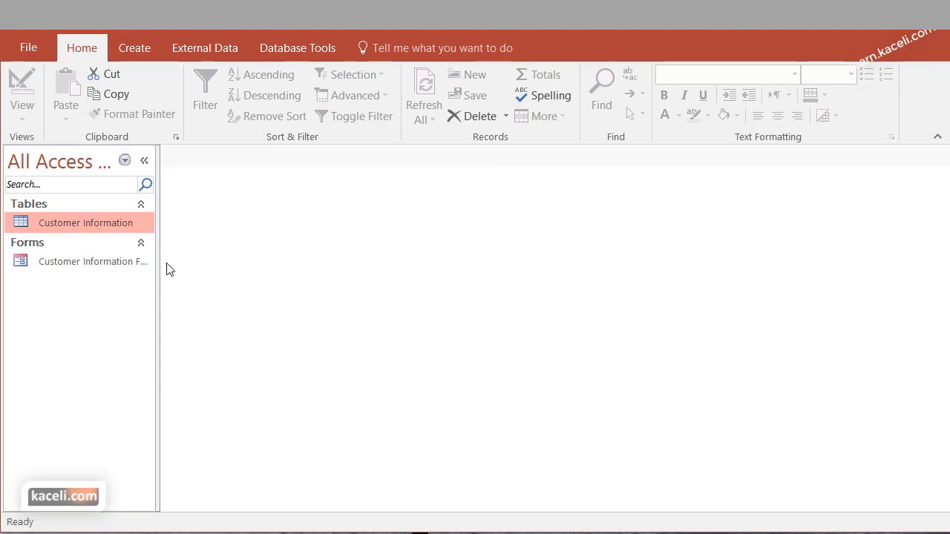
{"action": "left_click", "coordinate": [121, 266]}
Open the Customer Information Form in Layout View and widen the CustomerID label to show fully
{"action": "double_click", "coordinate": [121, 265]}
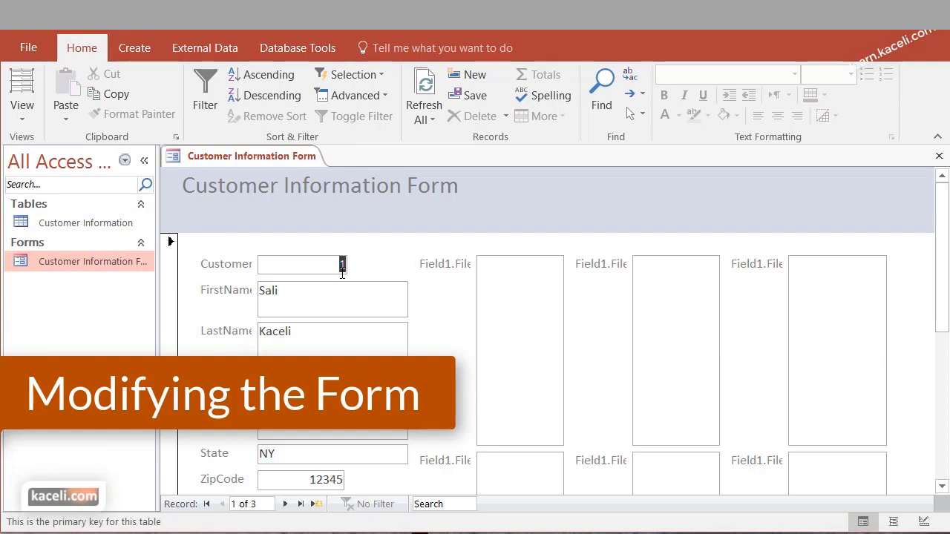
{"action": "left_click", "coordinate": [29, 105]}
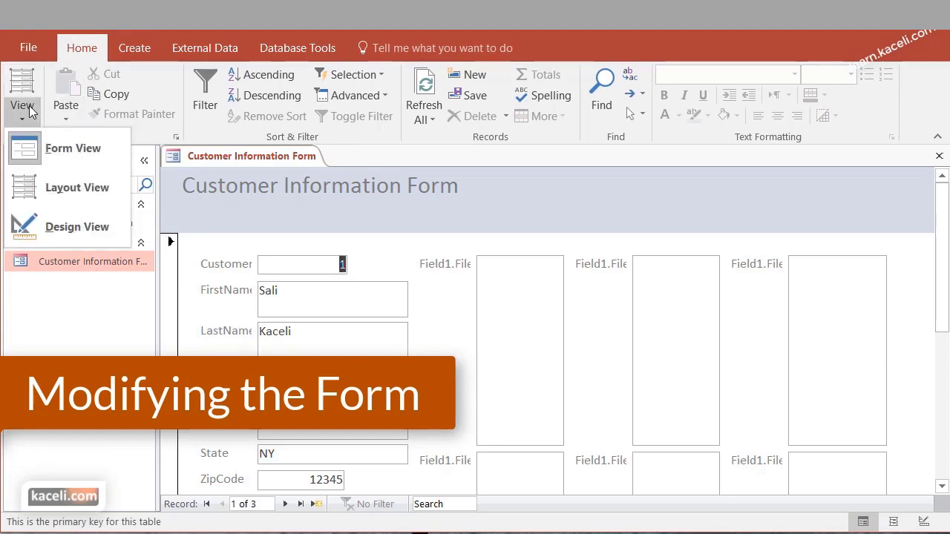
{"action": "left_click", "coordinate": [78, 189]}
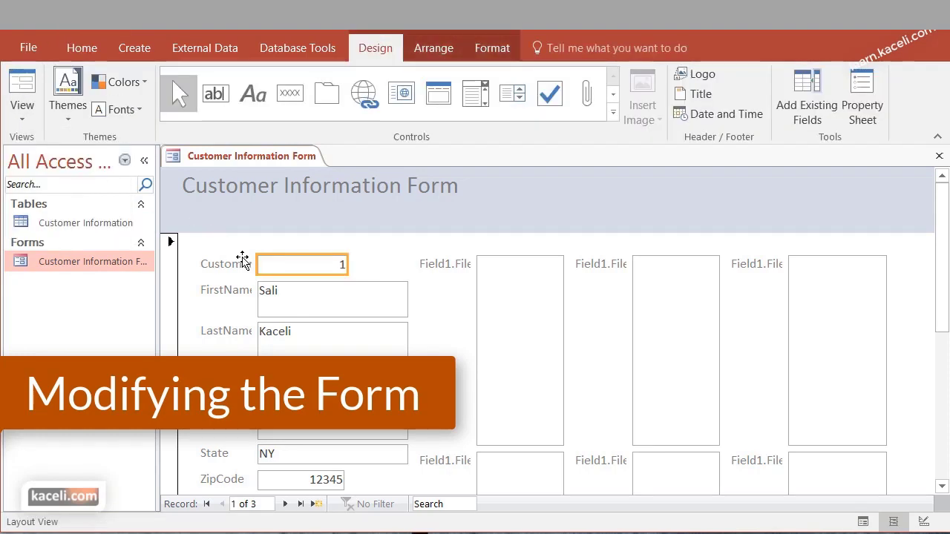
{"action": "left_click_drag", "start_coordinate": [258, 261], "coordinate": [282, 263]}
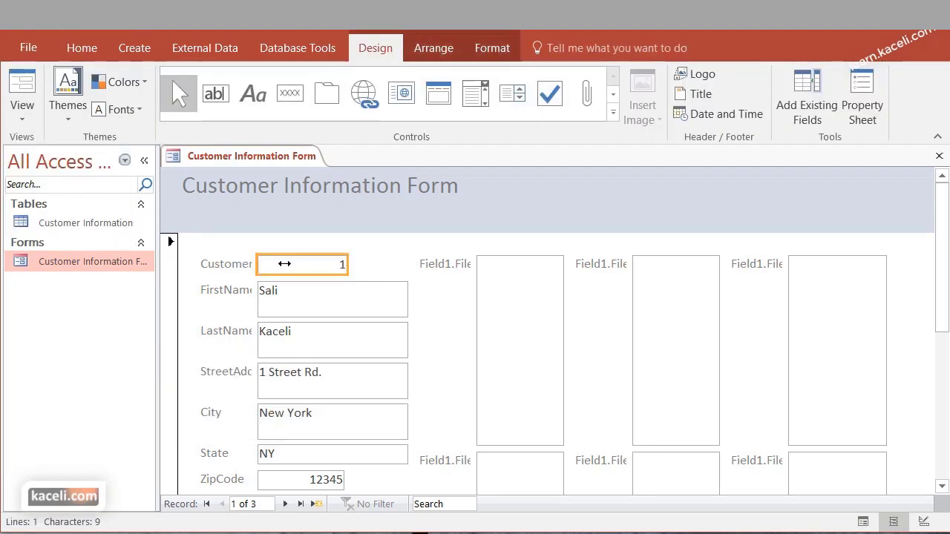
{"action": "left_click", "coordinate": [245, 260]}
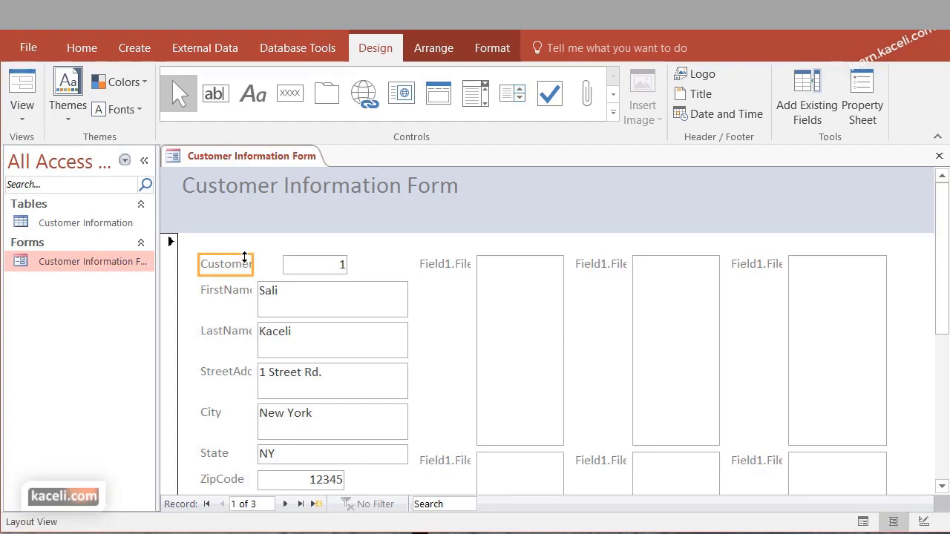
{"action": "left_click_drag", "start_coordinate": [254, 259], "coordinate": [281, 262]}
Narrow the FirstName and LastName text boxes and widen their labels to read in full
{"action": "left_click", "coordinate": [288, 311]}
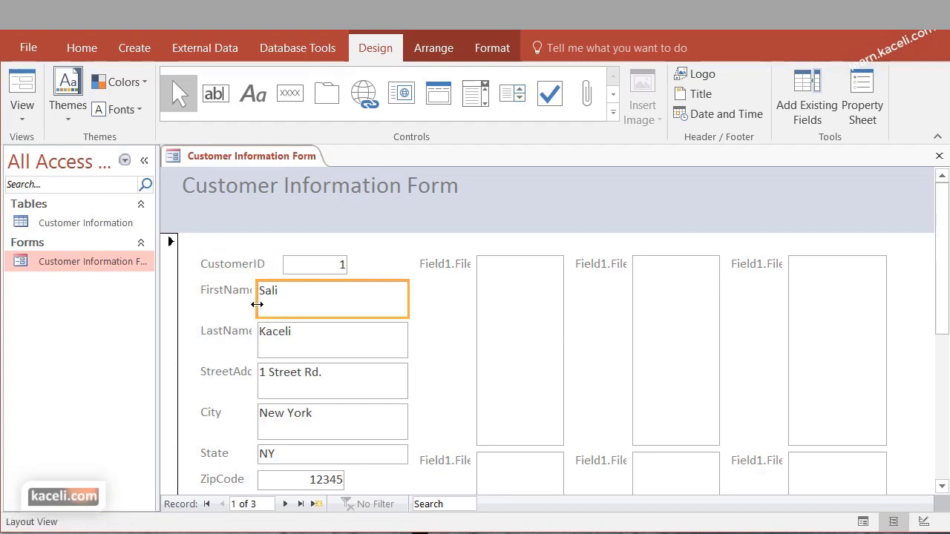
{"action": "left_click", "coordinate": [256, 305]}
{"action": "mouse_move", "coordinate": [282, 306]}
{"action": "left_mouse_down"}
{"action": "mouse_move", "coordinate": [251, 291]}
{"action": "mouse_move", "coordinate": [280, 290]}
{"action": "left_mouse_up"}
{"action": "left_click", "coordinate": [240, 292]}
{"action": "left_click", "coordinate": [255, 329]}
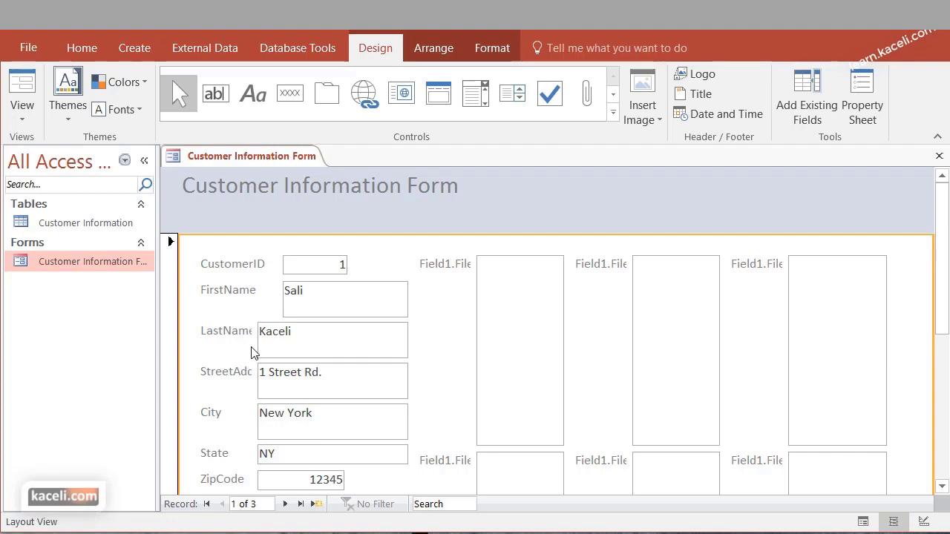
{"action": "left_click", "coordinate": [251, 330]}
{"action": "left_click_drag", "start_coordinate": [253, 354], "coordinate": [276, 328]}
{"action": "left_click", "coordinate": [328, 334]}
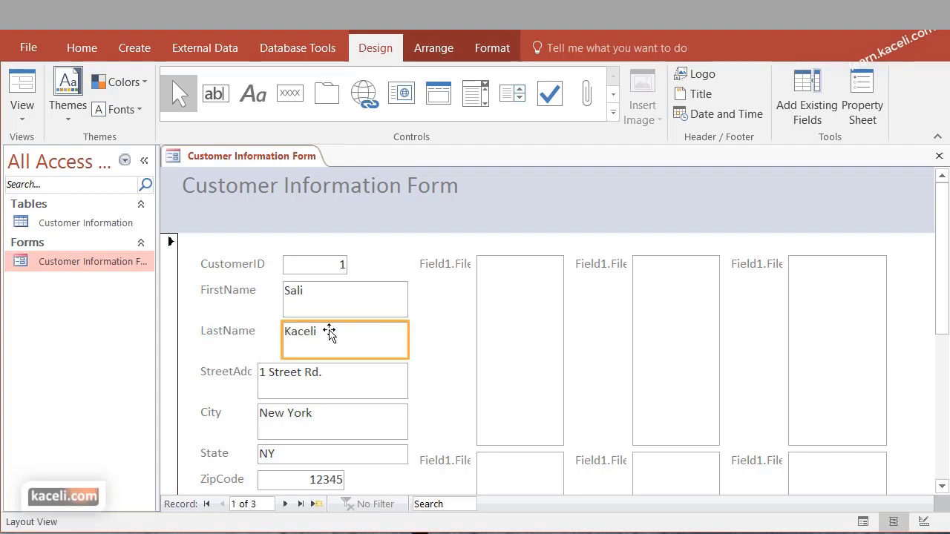
{"action": "left_click", "coordinate": [20, 126]}
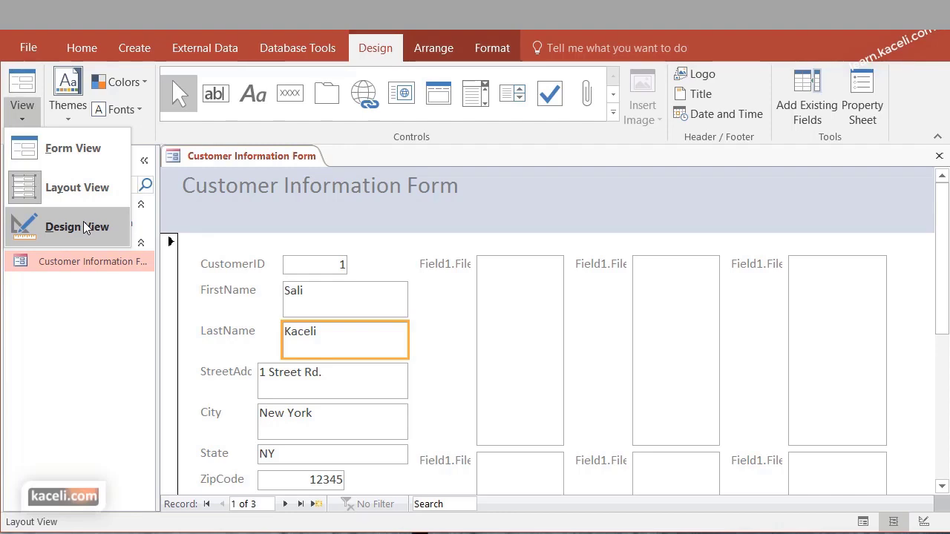
In Design View, size the StreetAddress label to fit its text
{"action": "left_click", "coordinate": [85, 227]}
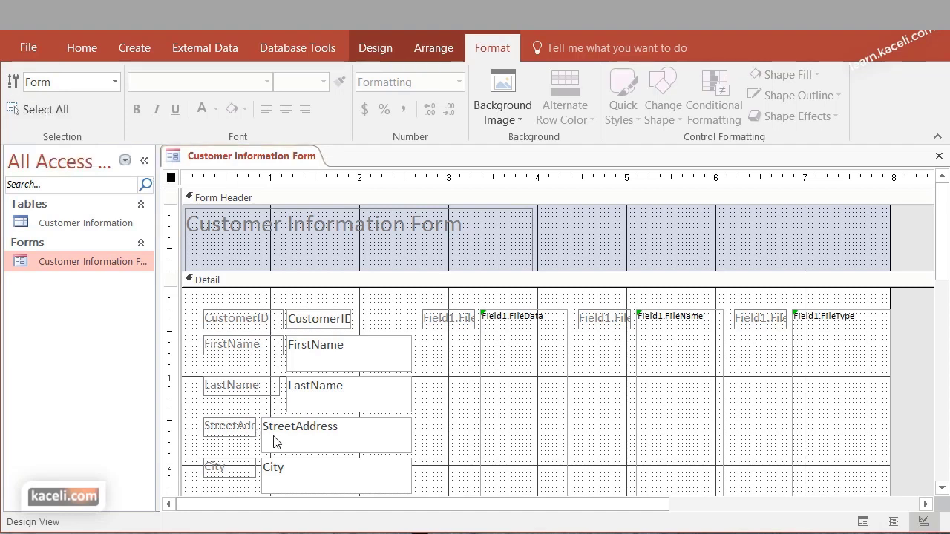
{"action": "left_click", "coordinate": [248, 424]}
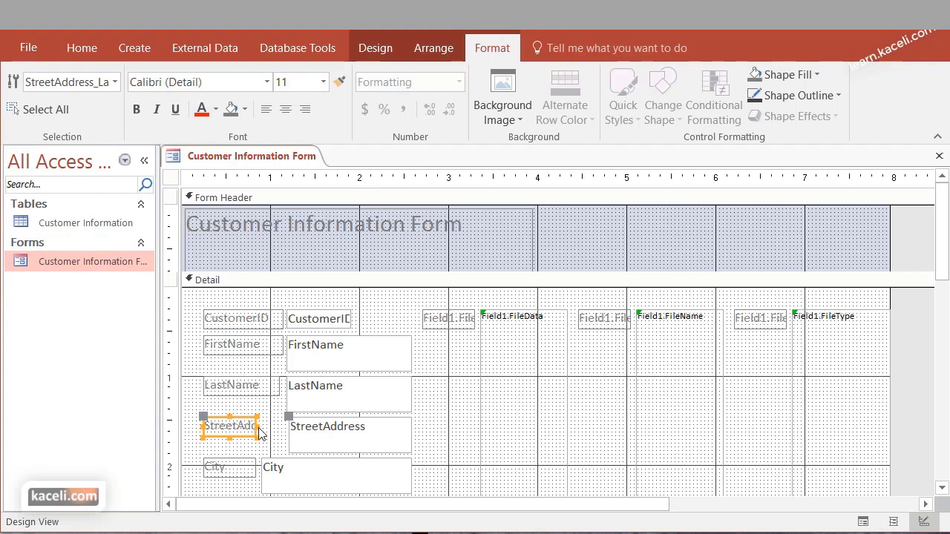
{"action": "double_click", "coordinate": [258, 432]}
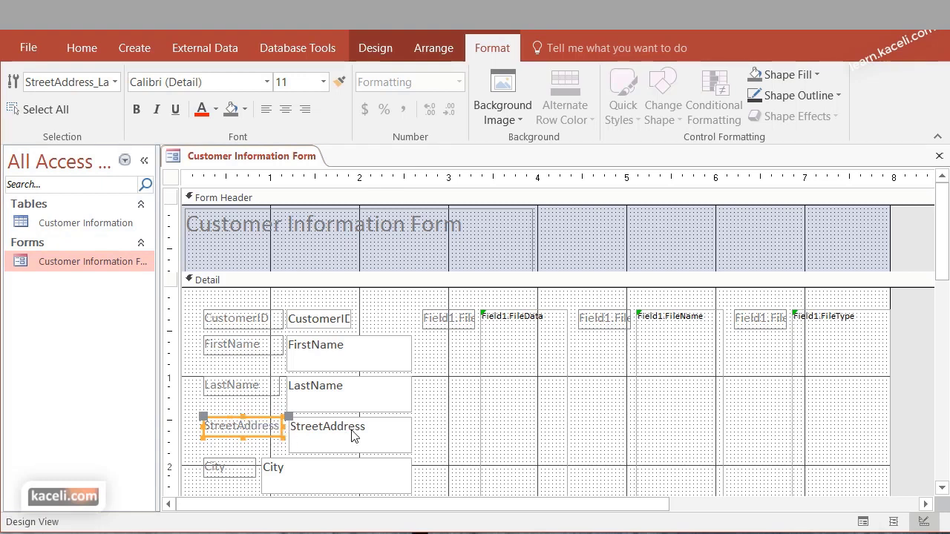
Change the FirstName label to 'First Name' and make it bold
{"action": "left_click", "coordinate": [232, 349]}
{"action": "left_click", "coordinate": [232, 348]}
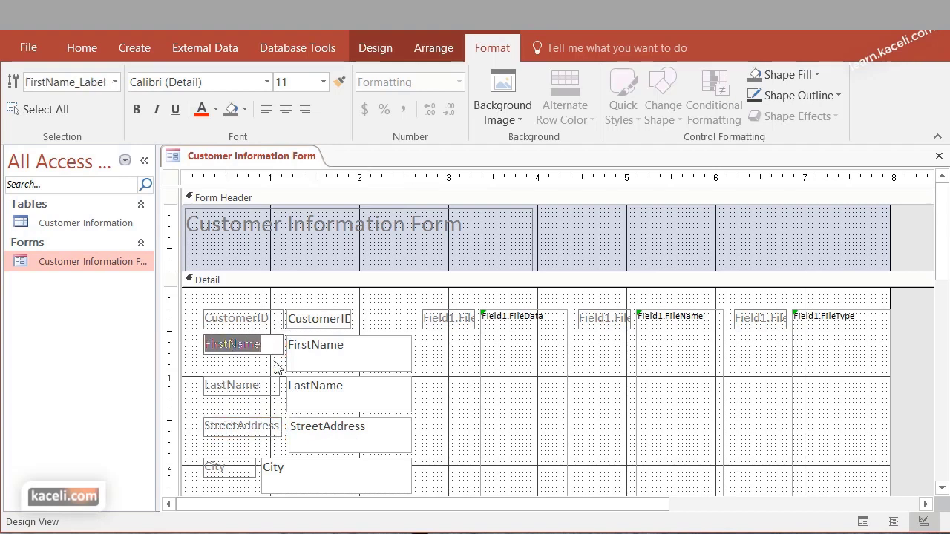
{"action": "left_click", "coordinate": [228, 344]}
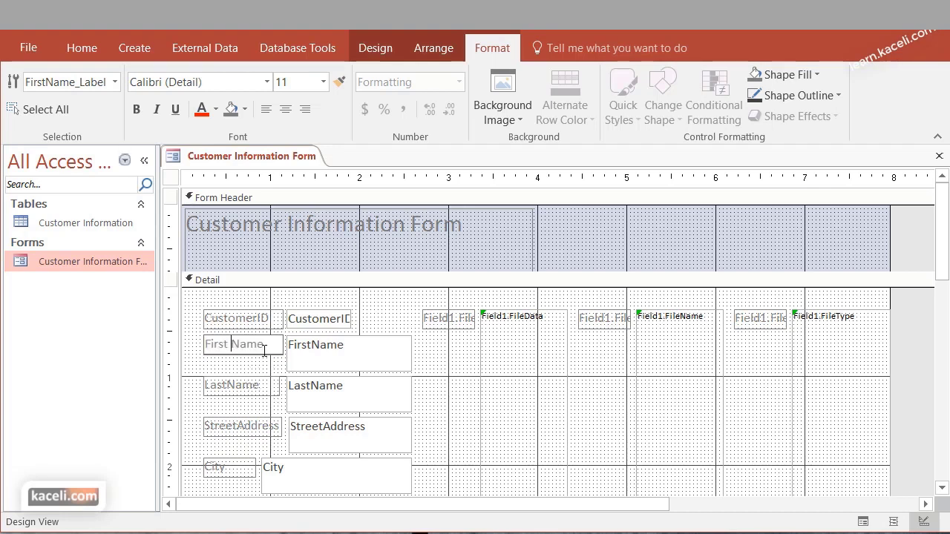
{"action": "left_click_drag", "start_coordinate": [264, 351], "coordinate": [202, 346]}
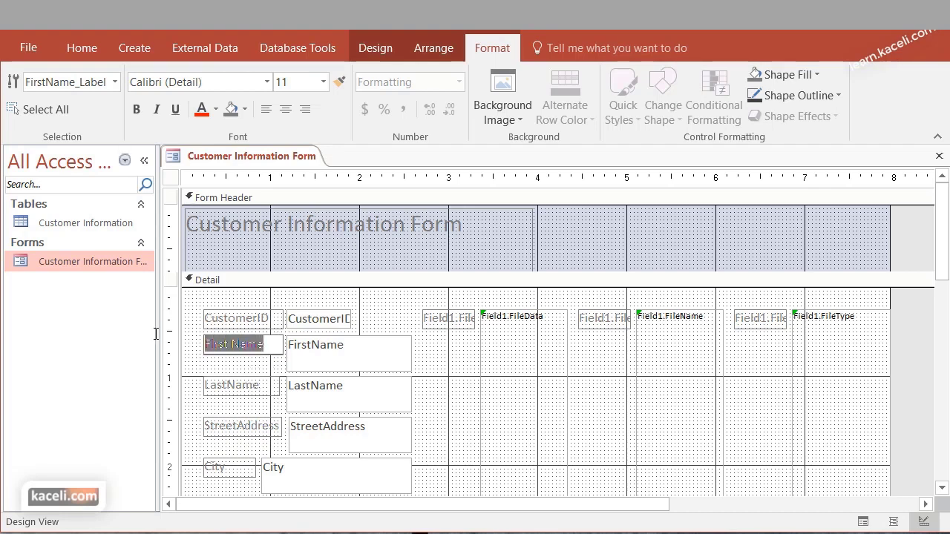
{"action": "left_click", "coordinate": [136, 112]}
{"action": "left_click", "coordinate": [239, 369]}
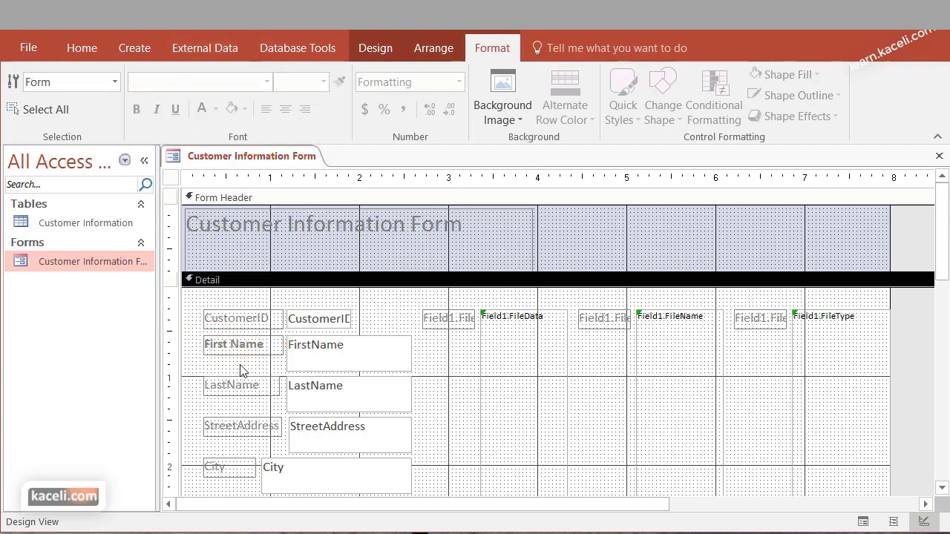
Select the FirstName, LastName and StreetAddress text boxes in turn
{"action": "left_click", "coordinate": [321, 359]}
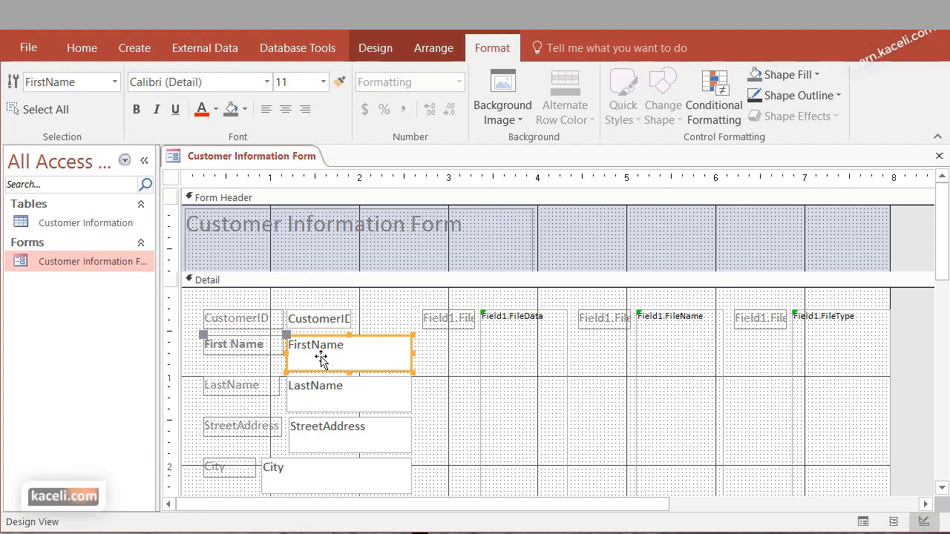
{"action": "left_click", "coordinate": [343, 401]}
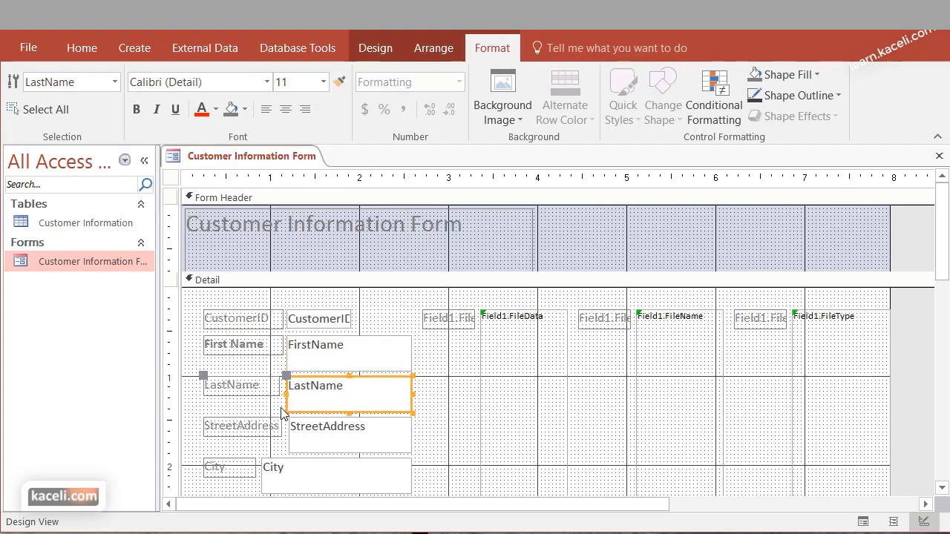
{"action": "left_click", "coordinate": [337, 441]}
{"action": "left_click", "coordinate": [355, 352]}
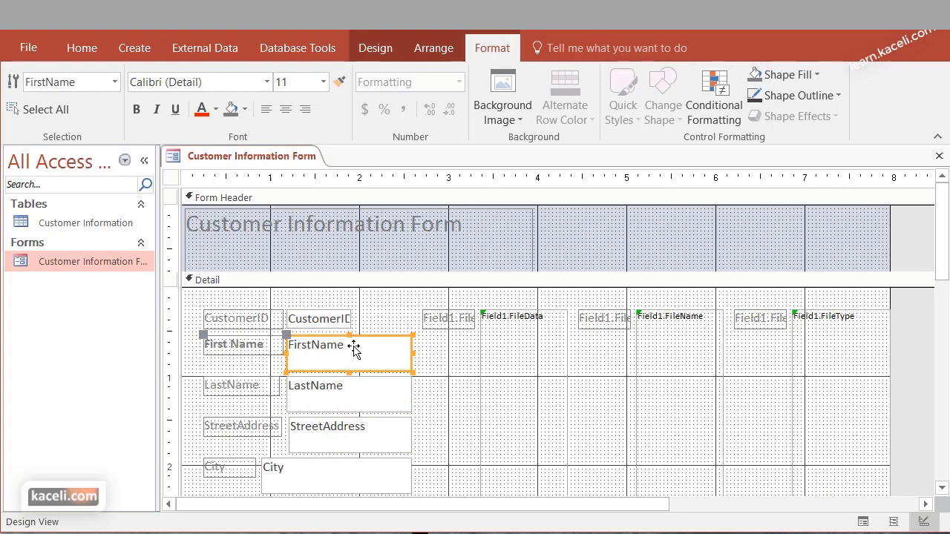
{"action": "left_click", "coordinate": [311, 344]}
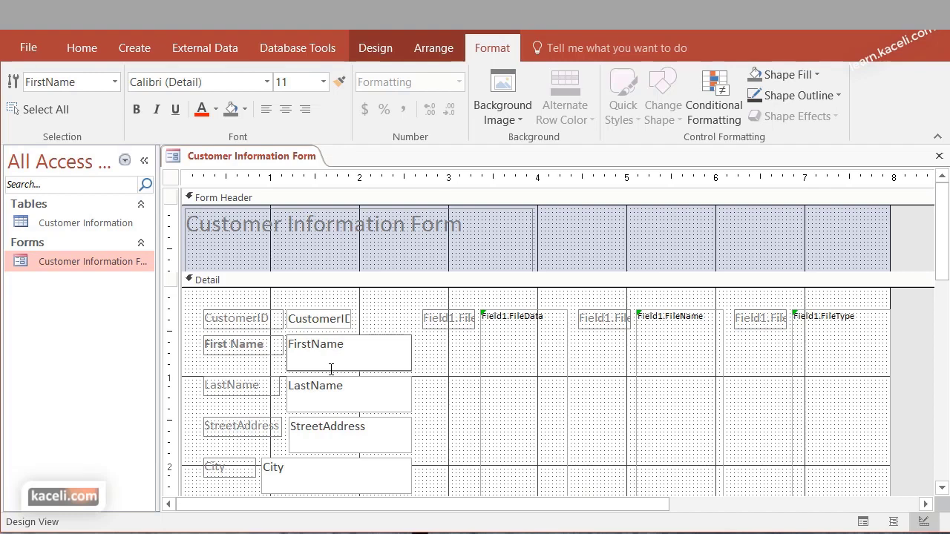
Check the FirstName text box's Control Source in a widened Property Sheet
{"action": "right_click", "coordinate": [370, 362]}
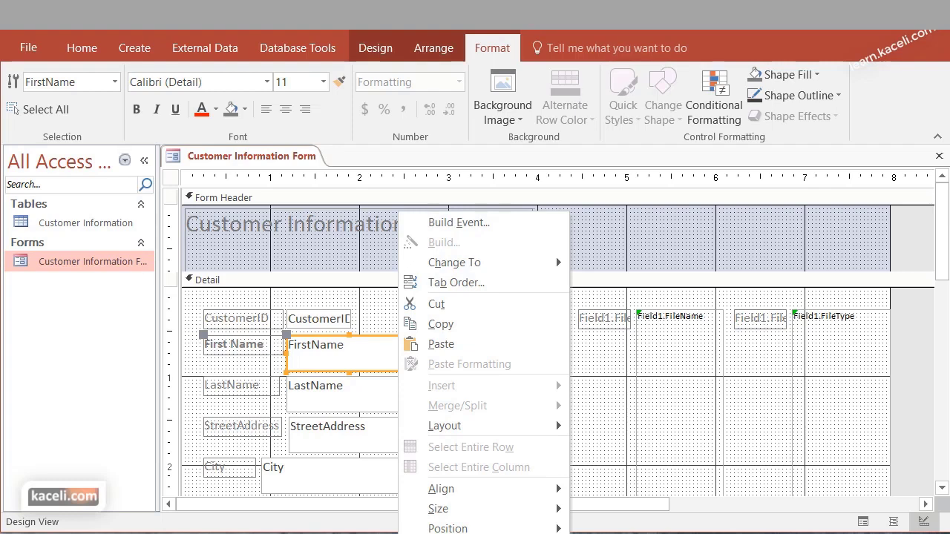
{"action": "key", "text": "F4"}
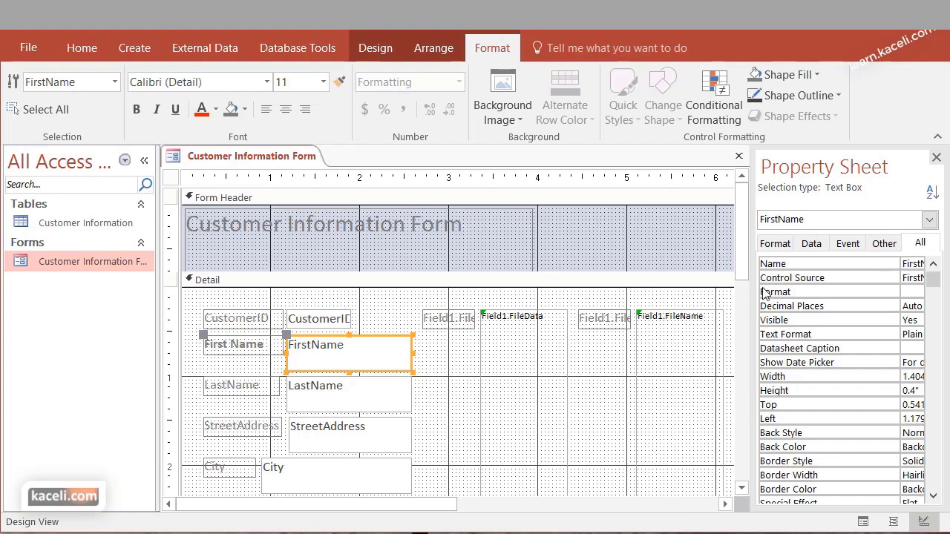
{"action": "left_click_drag", "start_coordinate": [749, 300], "coordinate": [660, 299]}
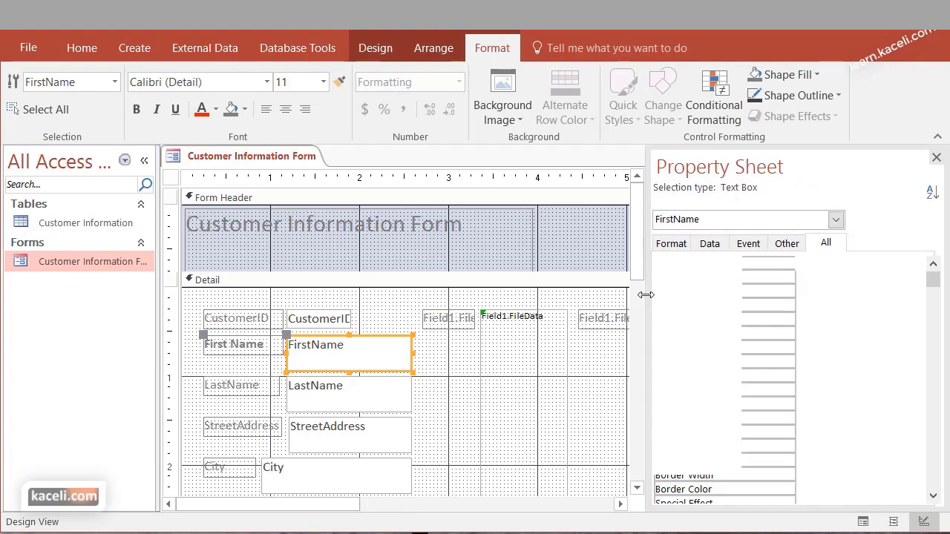
{"action": "left_click", "coordinate": [708, 243]}
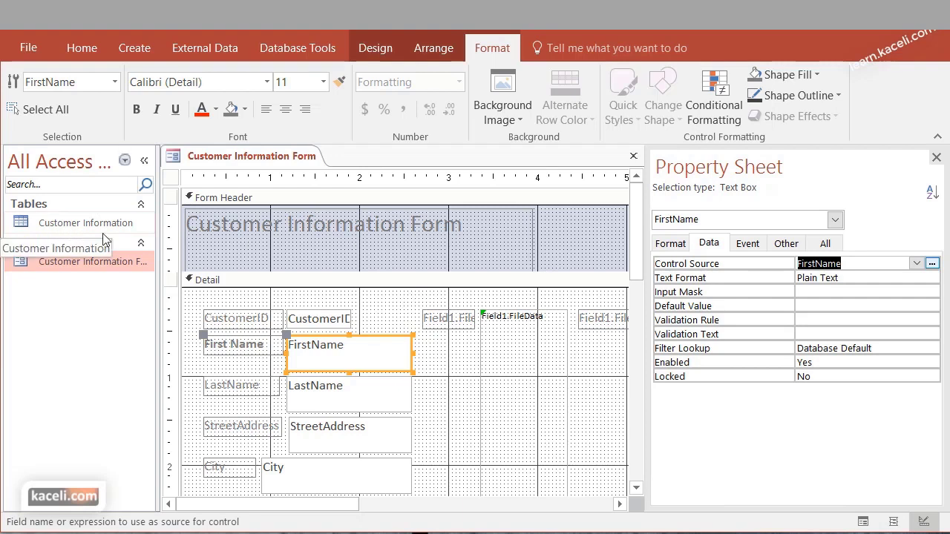
{"action": "left_click", "coordinate": [917, 263]}
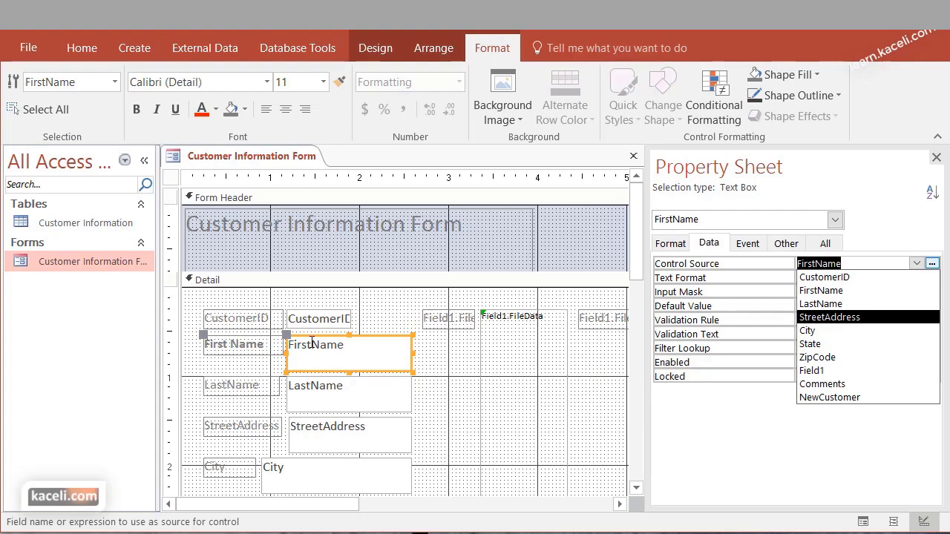
Close the Property Sheet and the form, saving the design changes
{"action": "left_click", "coordinate": [936, 157]}
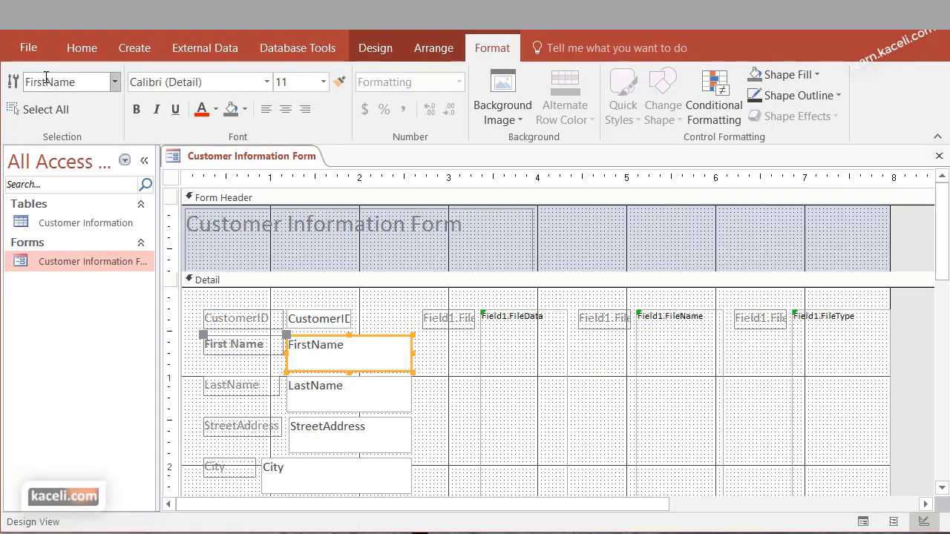
{"action": "left_click", "coordinate": [939, 157]}
{"action": "left_click", "coordinate": [649, 444]}
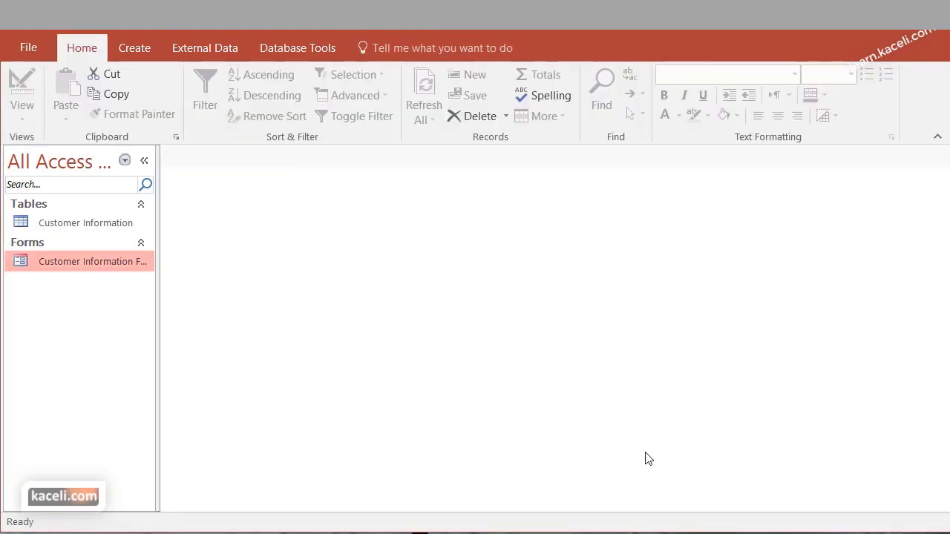
{"action": "double_click", "coordinate": [86, 261]}
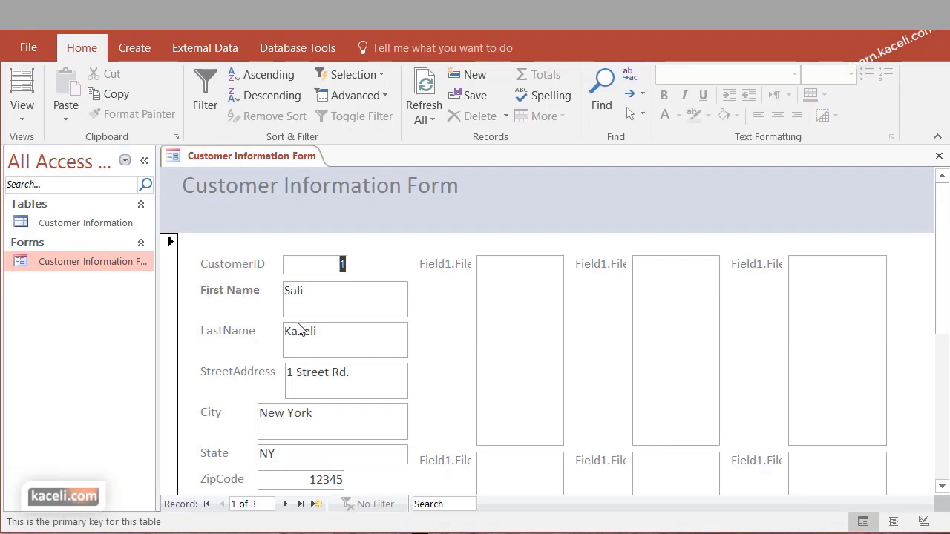
{"action": "left_click", "coordinate": [675, 348]}
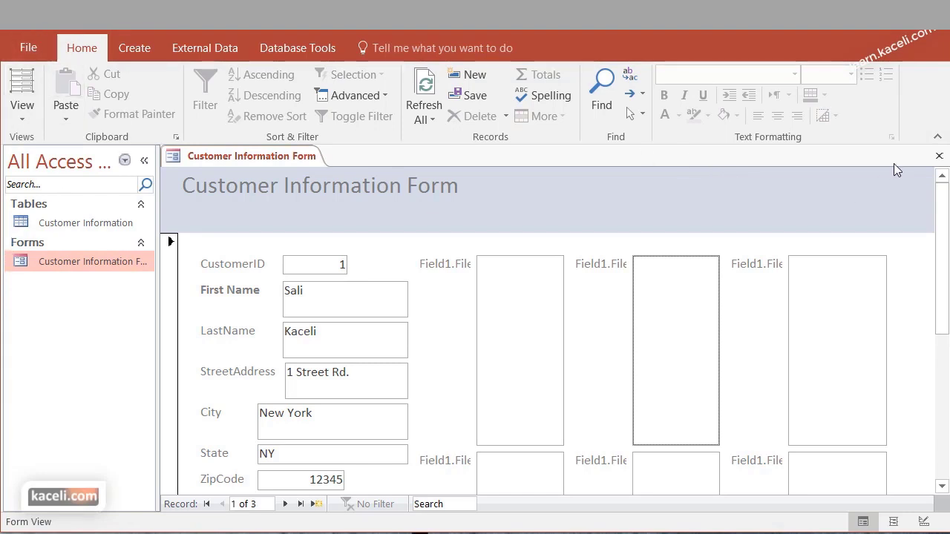
{"action": "left_click", "coordinate": [939, 156]}
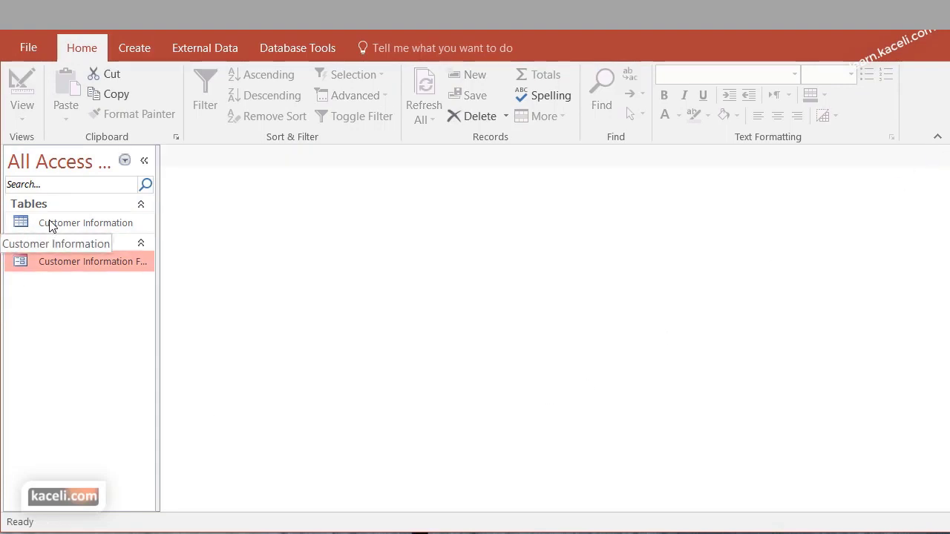
Start the Simple Query Wizard on Customer Information with FirstName, LastName, StreetAddress, City and ZipCode
{"action": "left_click", "coordinate": [95, 231]}
{"action": "left_click", "coordinate": [135, 49]}
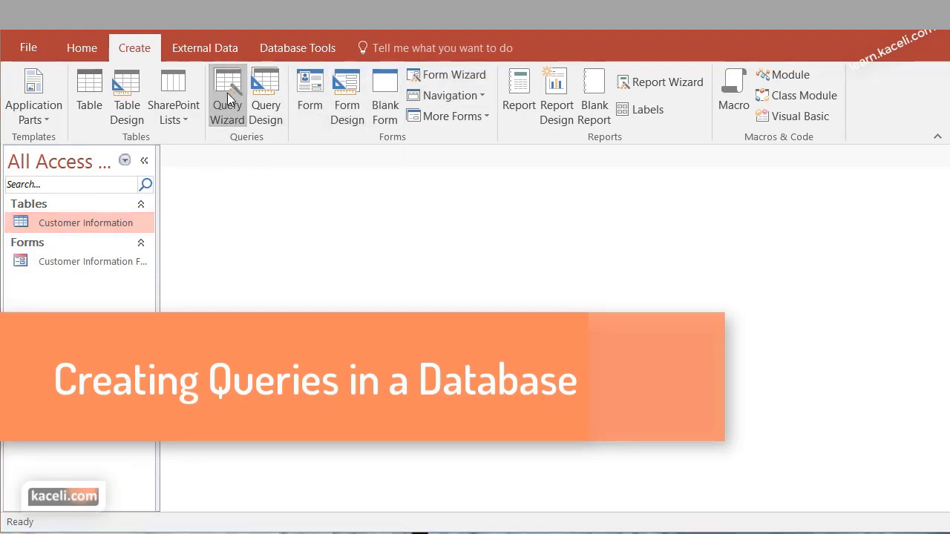
{"action": "left_click", "coordinate": [229, 99]}
{"action": "key", "text": "Return"}
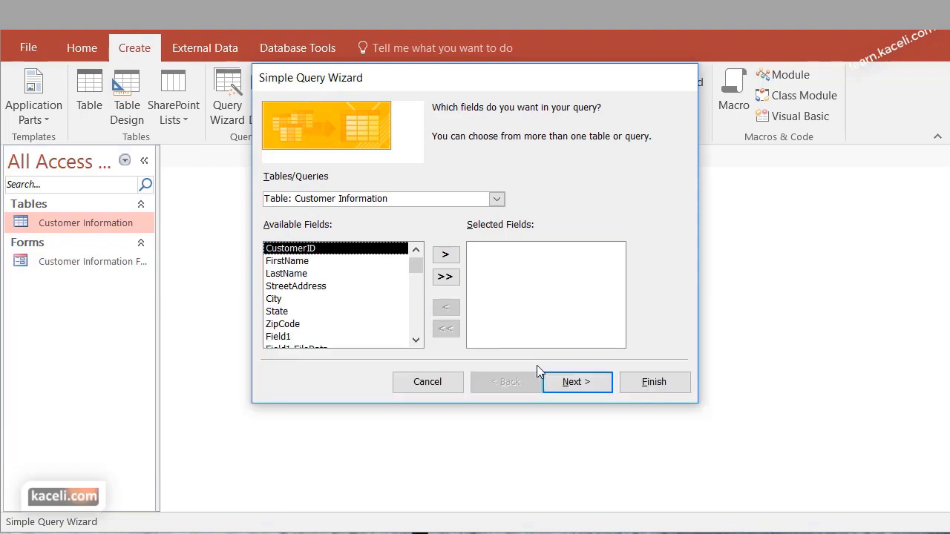
{"action": "left_click", "coordinate": [300, 261]}
{"action": "left_click", "coordinate": [452, 256]}
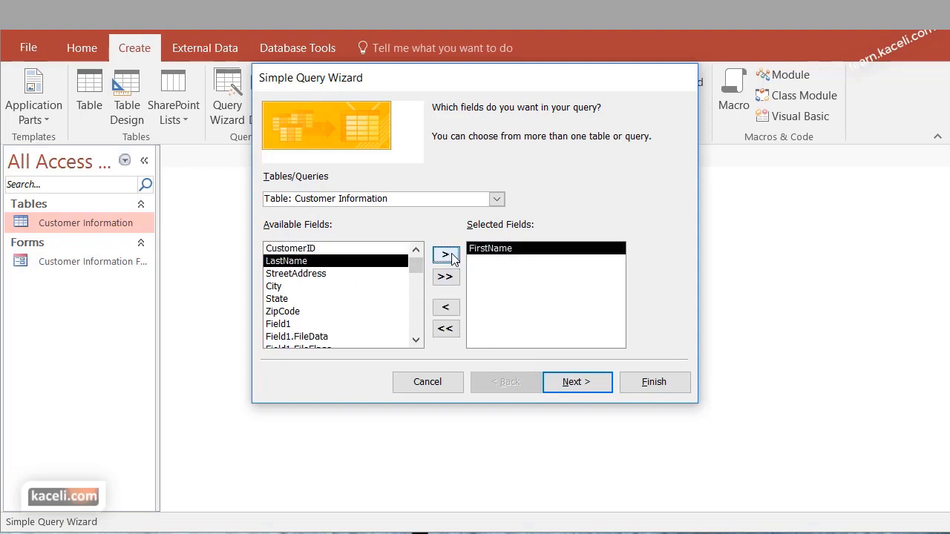
{"action": "left_click", "coordinate": [451, 256]}
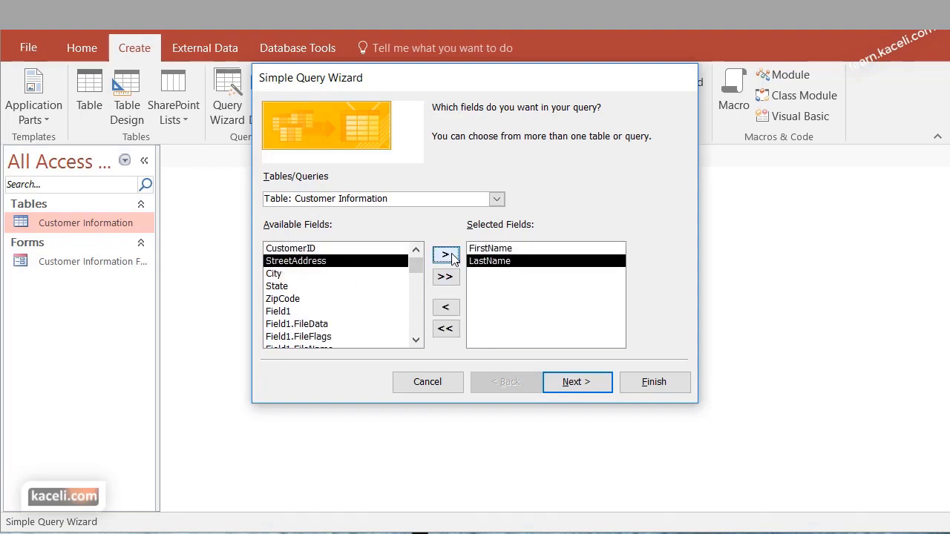
{"action": "left_click", "coordinate": [451, 256]}
{"action": "left_click", "coordinate": [451, 257]}
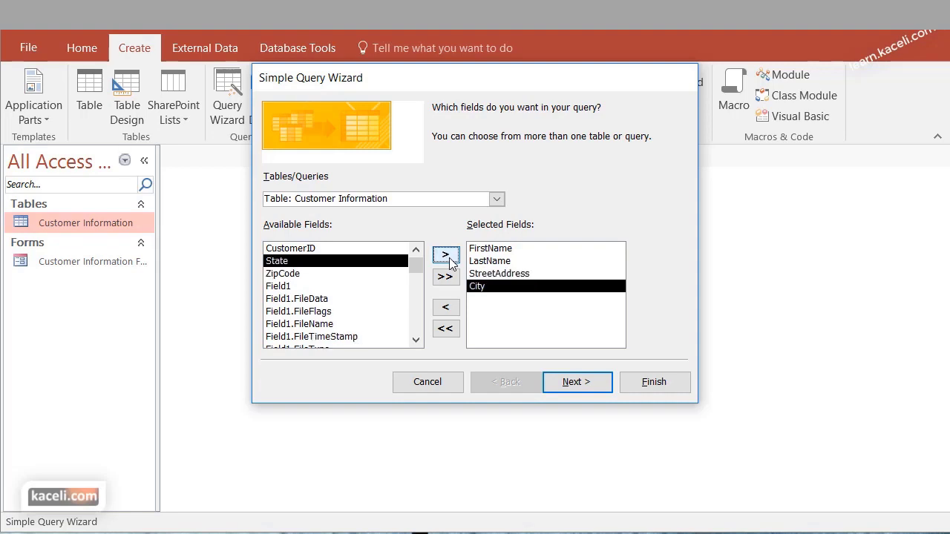
{"action": "left_click", "coordinate": [327, 273]}
{"action": "left_click", "coordinate": [448, 257]}
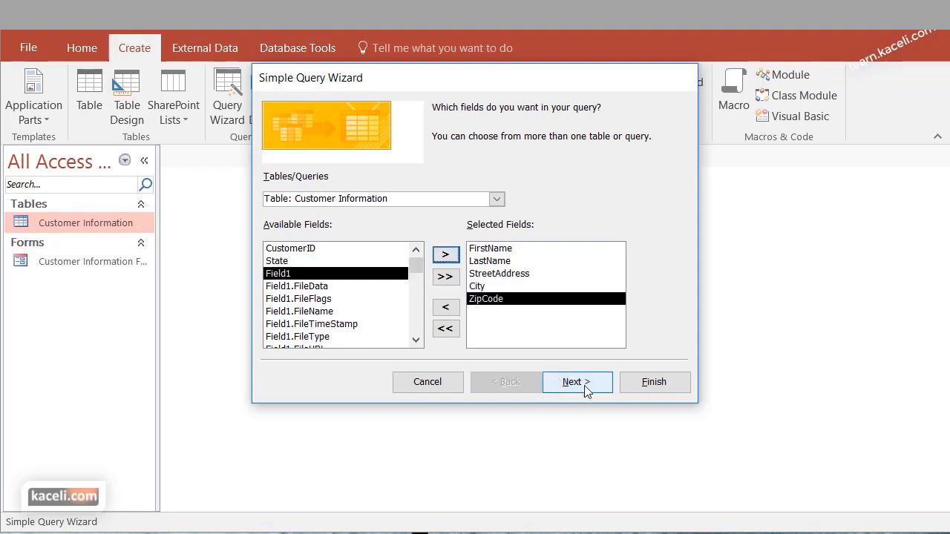
Keep a detail query, accept the suggested title and finish the query
{"action": "left_click", "coordinate": [583, 383]}
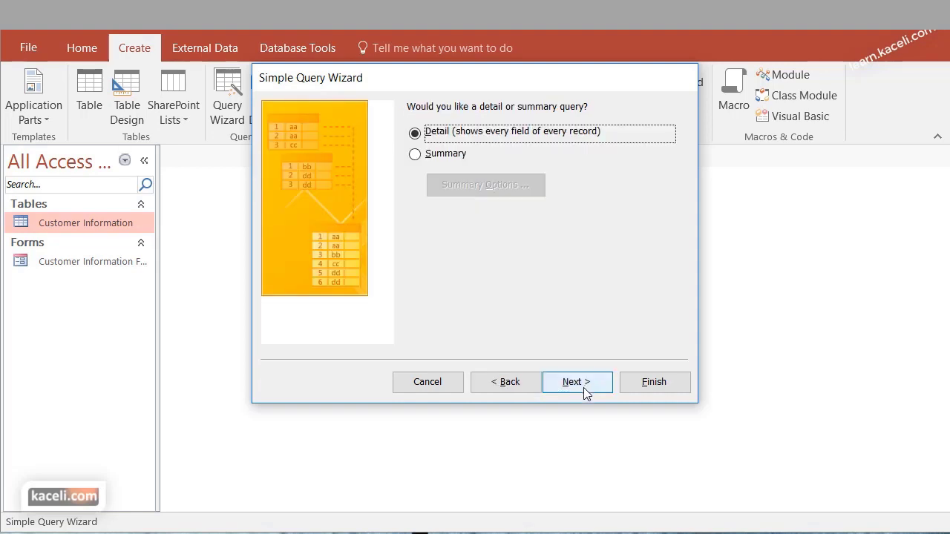
{"action": "left_click", "coordinate": [583, 383]}
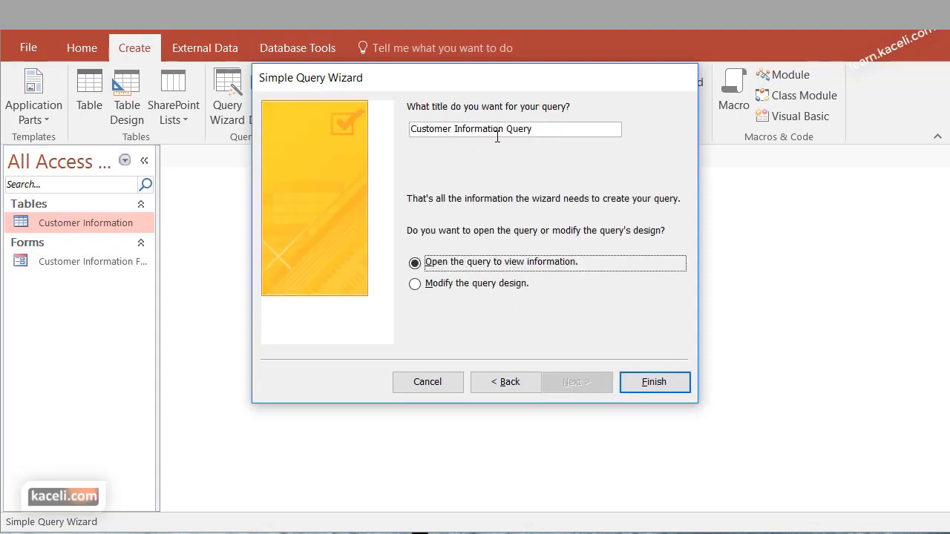
{"action": "left_click", "coordinate": [539, 131]}
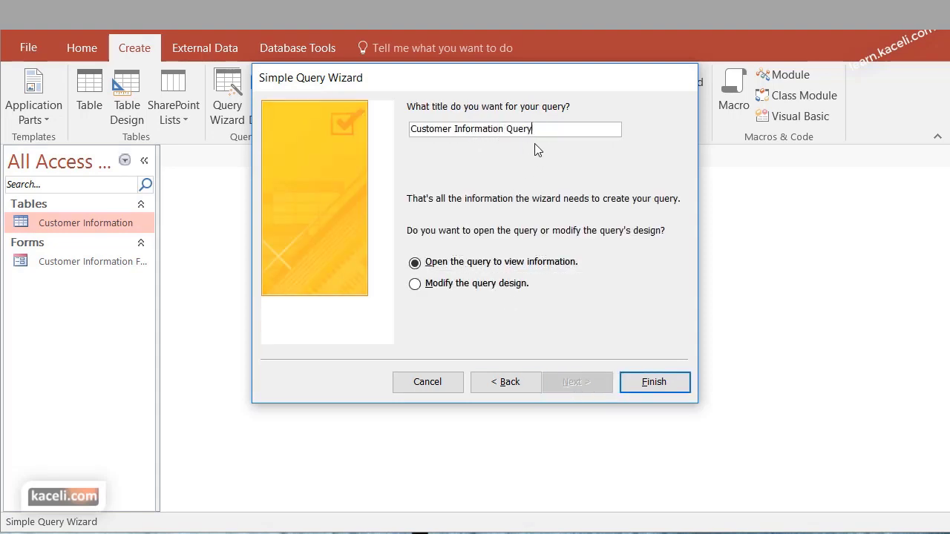
{"action": "left_click", "coordinate": [645, 383]}
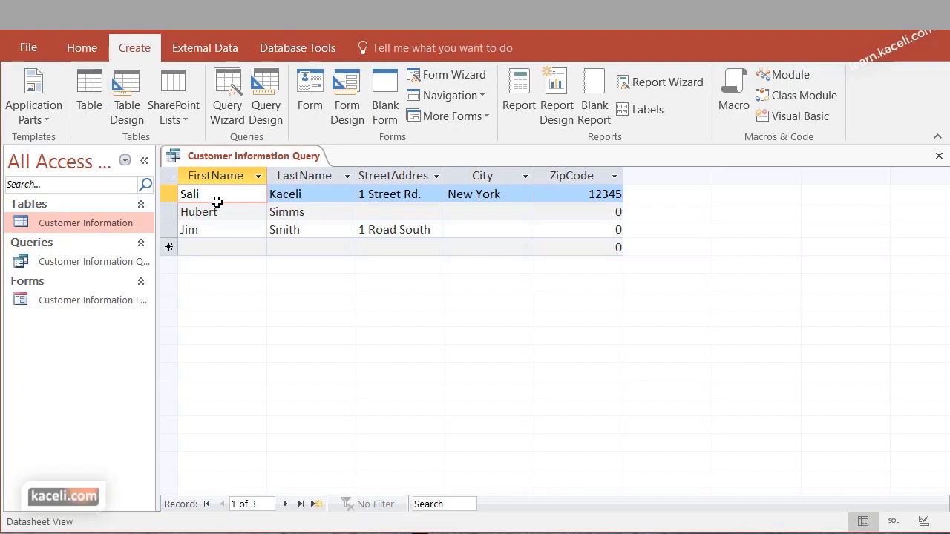
Review the query's name, street address and city columns, then close it
{"action": "key", "text": "F2"}
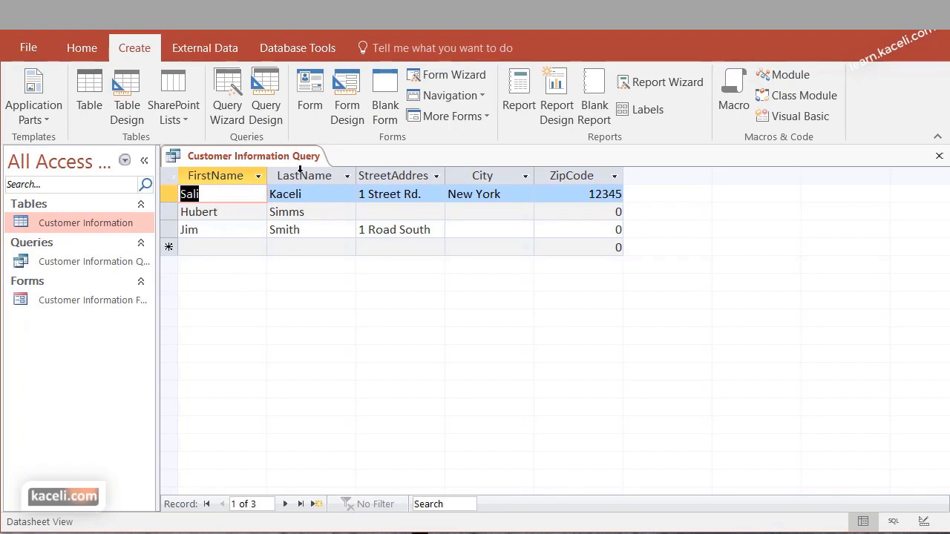
{"action": "left_click", "coordinate": [301, 169]}
{"action": "left_click", "coordinate": [414, 175]}
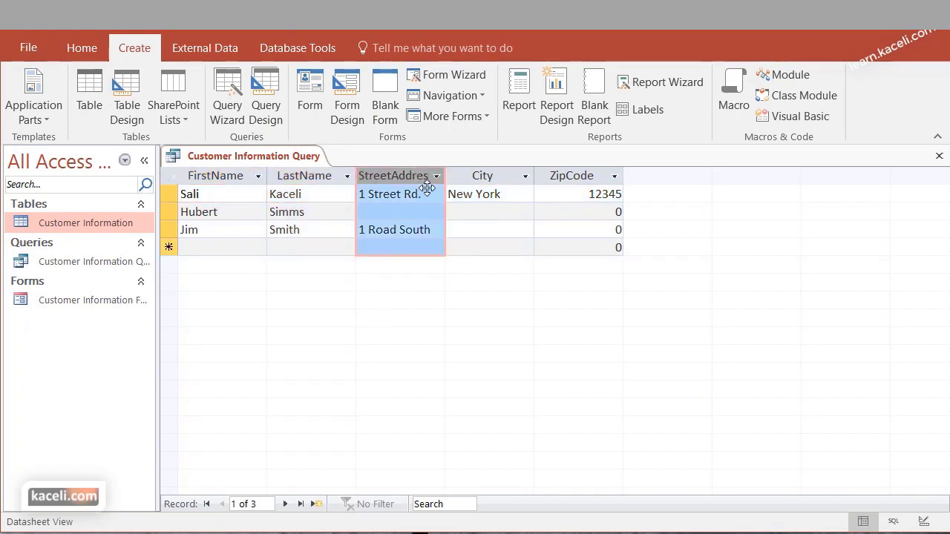
{"action": "left_click", "coordinate": [496, 175]}
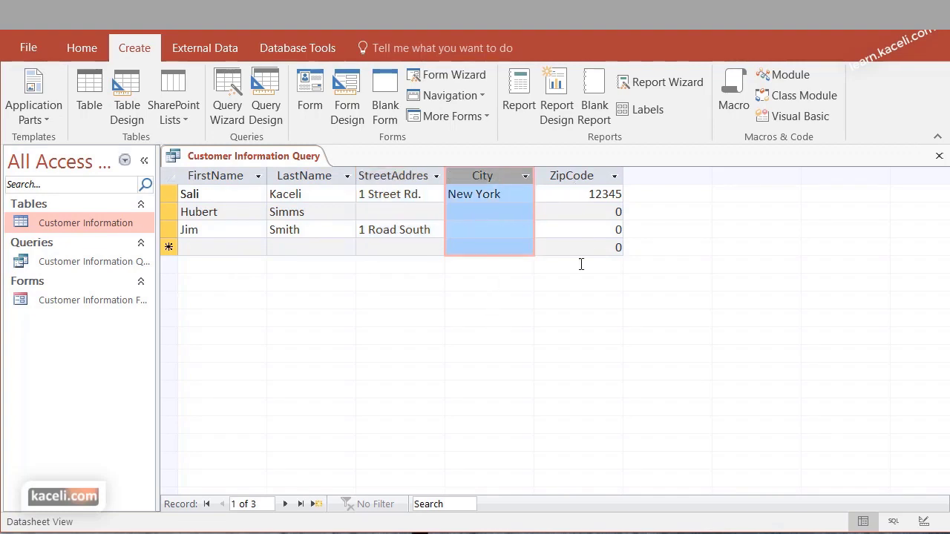
{"action": "key", "text": "ctrl+w"}
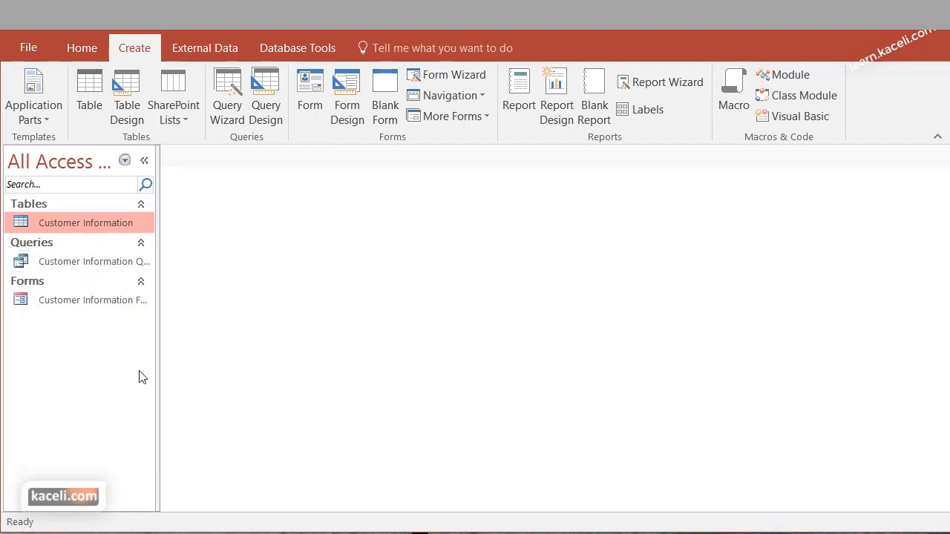
Check the Customer Information Query, then browse the form to the last customer record
{"action": "left_click", "coordinate": [70, 266]}
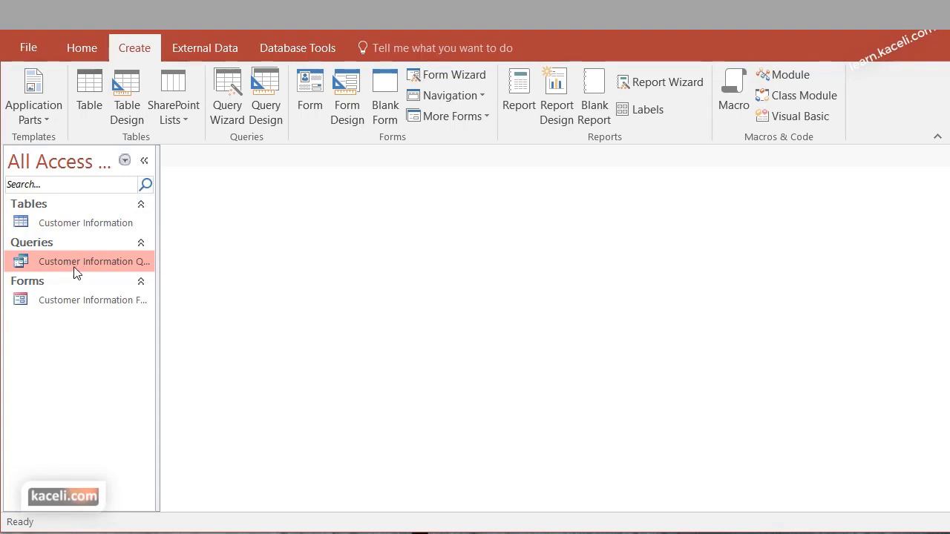
{"action": "double_click", "coordinate": [72, 265]}
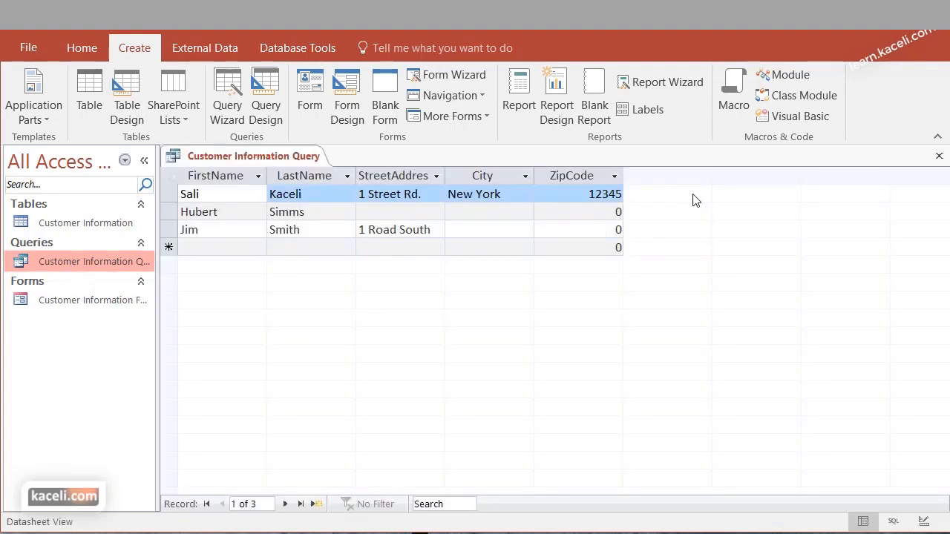
{"action": "left_click", "coordinate": [938, 158]}
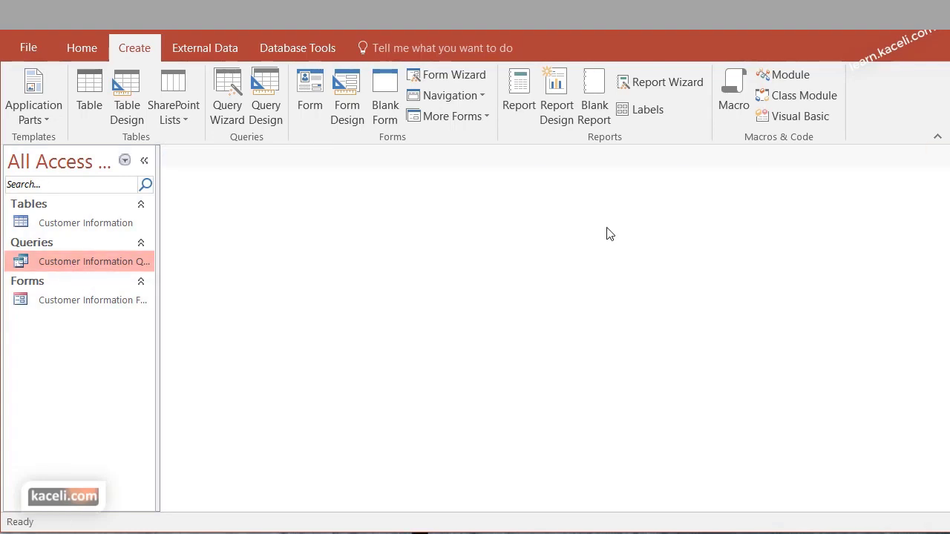
{"action": "double_click", "coordinate": [72, 303]}
{"action": "scroll", "coordinate": [352, 397], "scroll_direction": "down", "scroll_amount": 3}
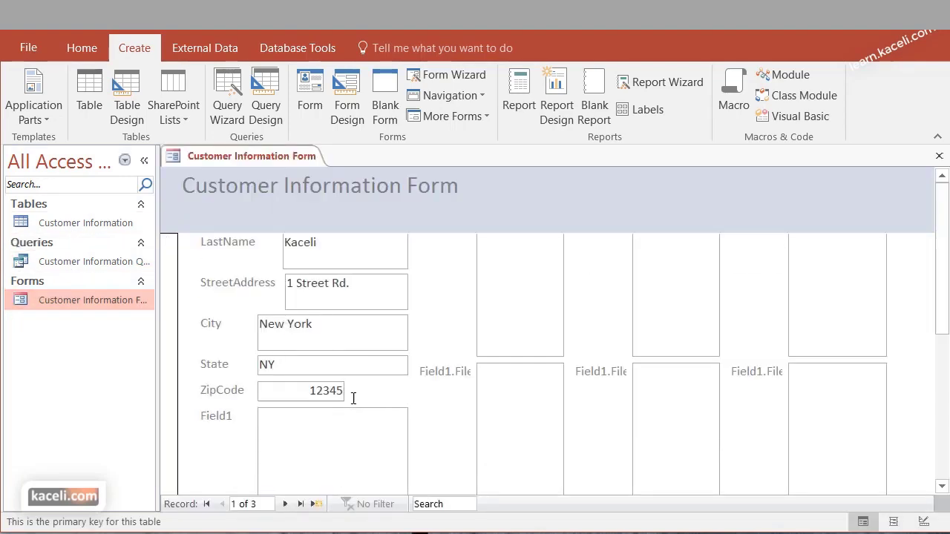
{"action": "left_click", "coordinate": [285, 504]}
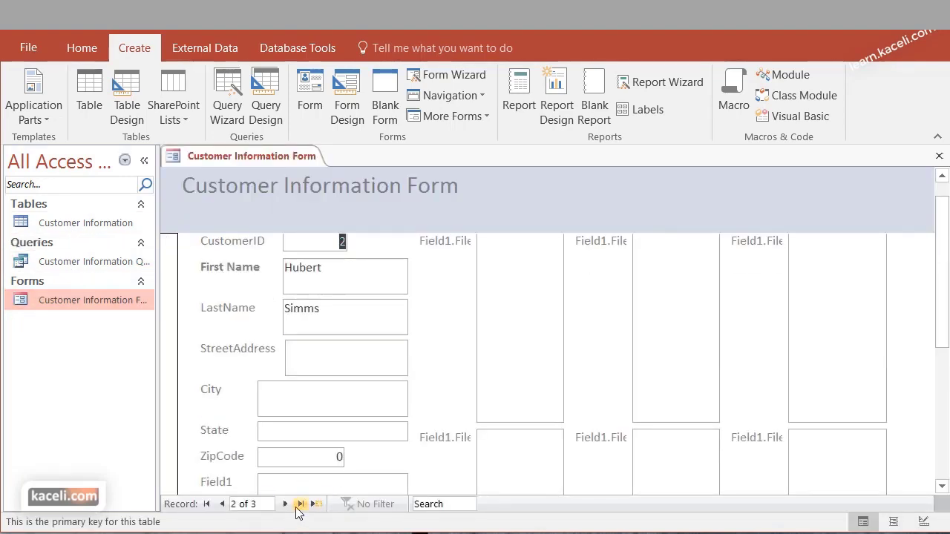
{"action": "left_click", "coordinate": [301, 504]}
Add a record with first name 'Customer' and last name 'Number 4', then reopen the query
{"action": "left_click", "coordinate": [317, 504]}
{"action": "left_click", "coordinate": [303, 268]}
{"action": "type", "text": "Customer"}
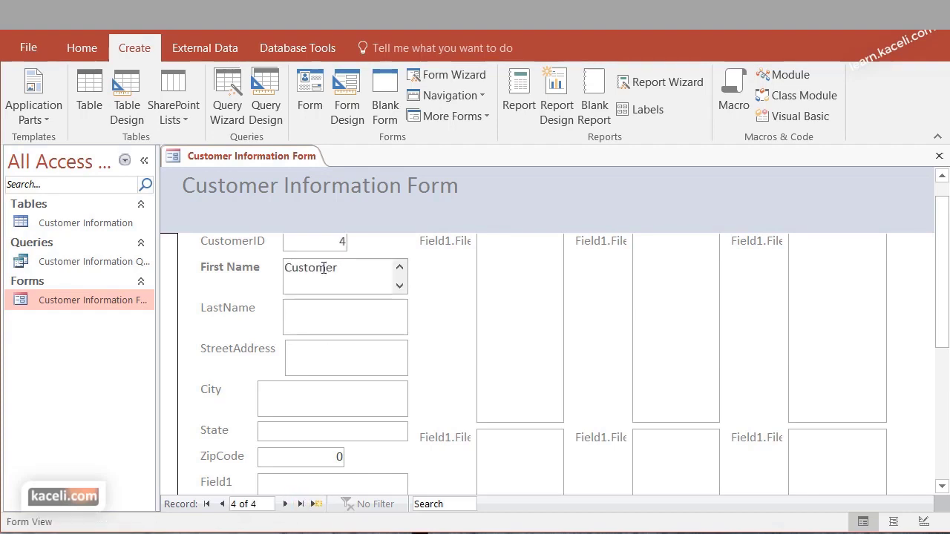
{"action": "key", "text": "Tab"}
{"action": "type", "text": "Number 4"}
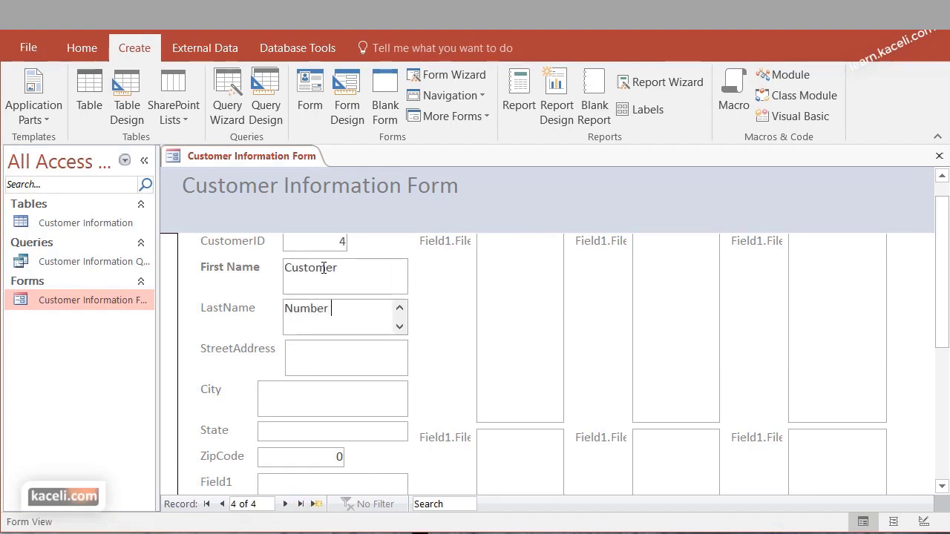
{"action": "left_click", "coordinate": [940, 156]}
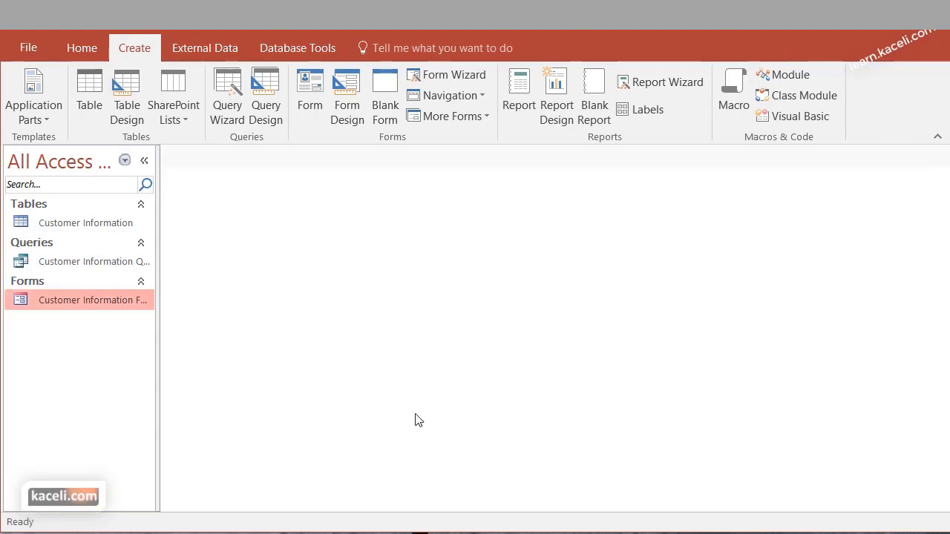
{"action": "double_click", "coordinate": [70, 263]}
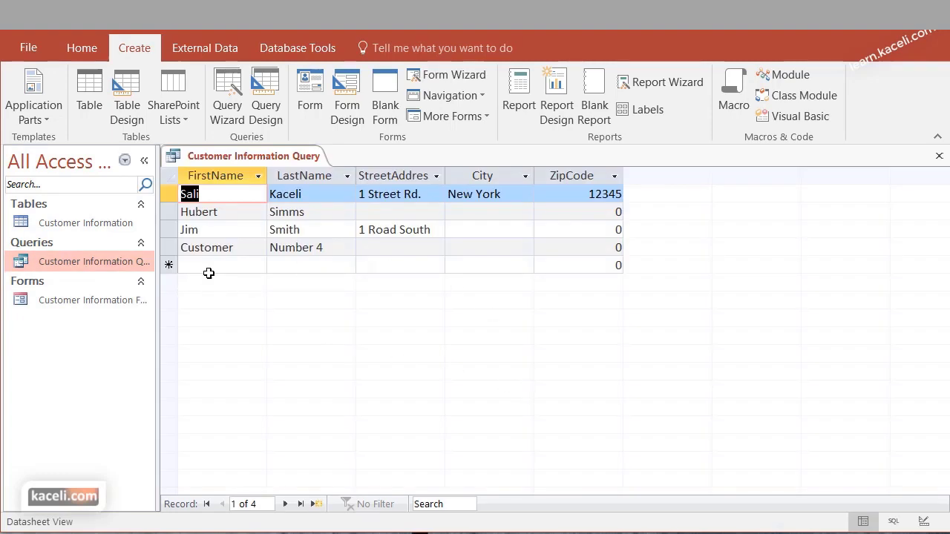
{"action": "left_click", "coordinate": [209, 267]}
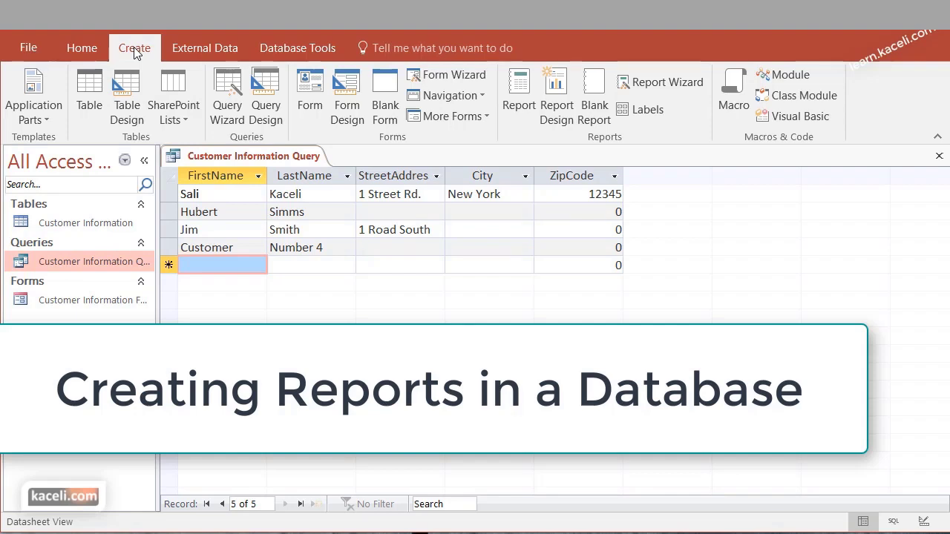
Start the Report Wizard with the Customer Information table as the source
{"action": "left_click", "coordinate": [81, 225]}
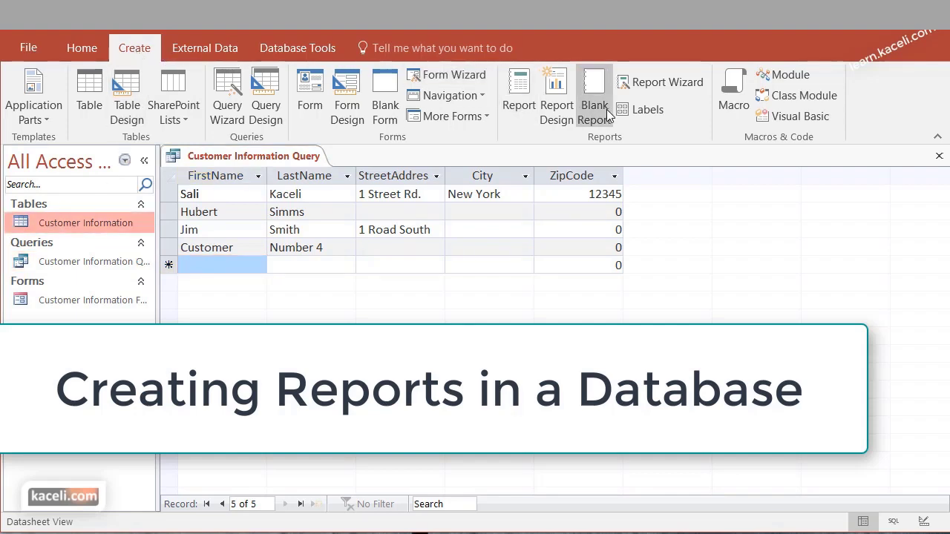
{"action": "left_click", "coordinate": [640, 82]}
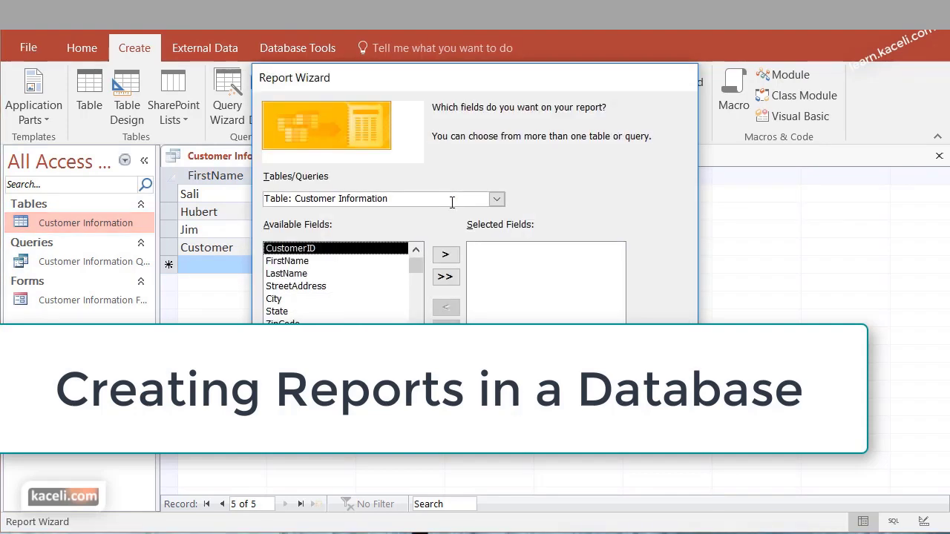
{"action": "left_click", "coordinate": [497, 200]}
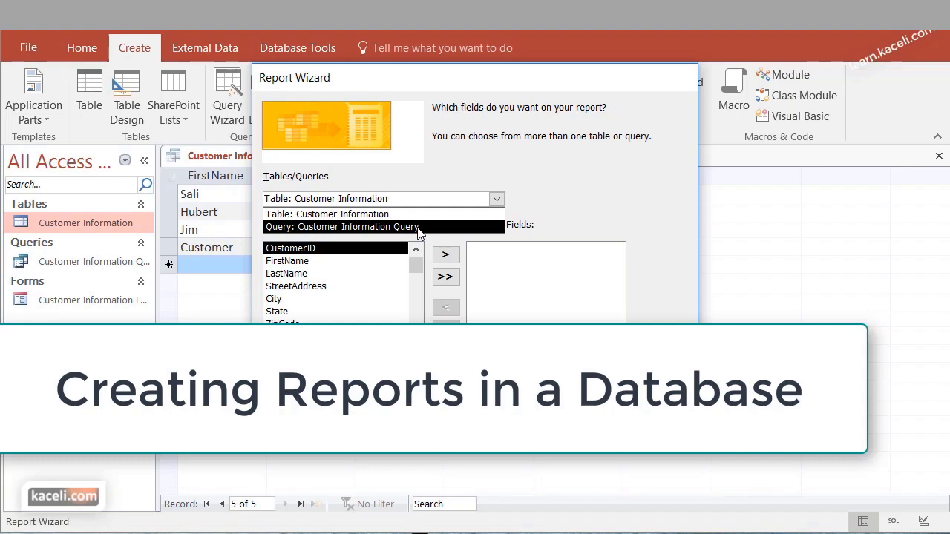
{"action": "left_click", "coordinate": [568, 179]}
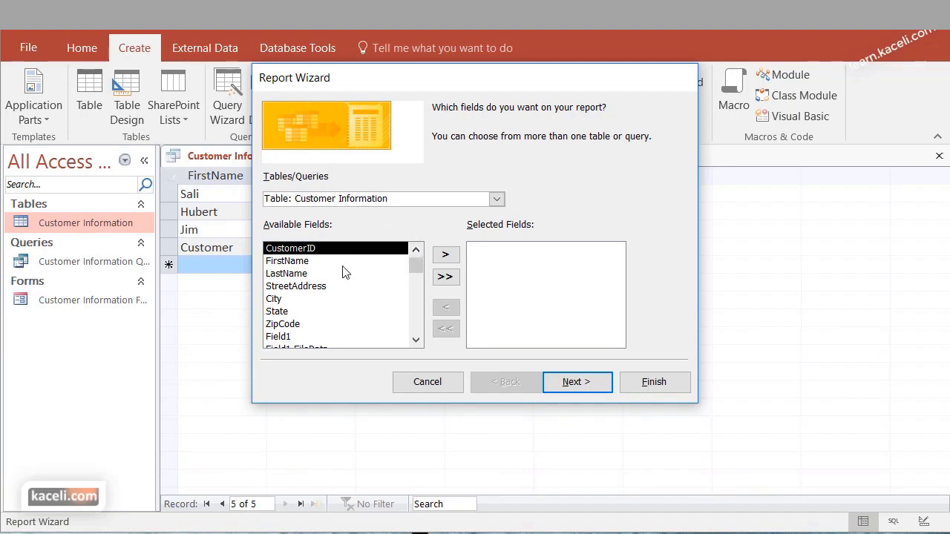
Add CustomerID, FirstName, LastName, StreetAddress, City, State and ZipCode to the report
{"action": "left_click", "coordinate": [351, 262]}
{"action": "left_click", "coordinate": [357, 251]}
{"action": "left_click", "coordinate": [445, 255]}
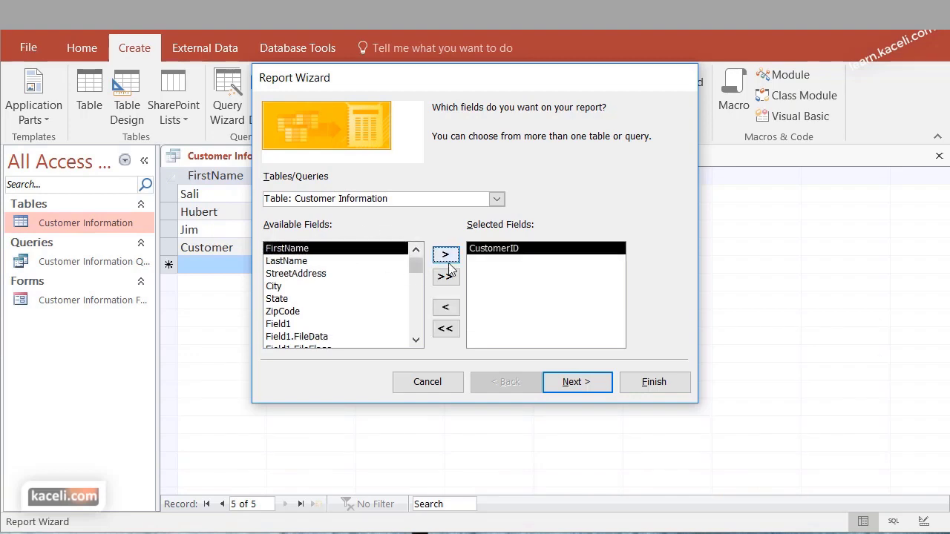
{"action": "left_click", "coordinate": [445, 254]}
{"action": "left_click", "coordinate": [445, 254]}
{"action": "left_click", "coordinate": [445, 255]}
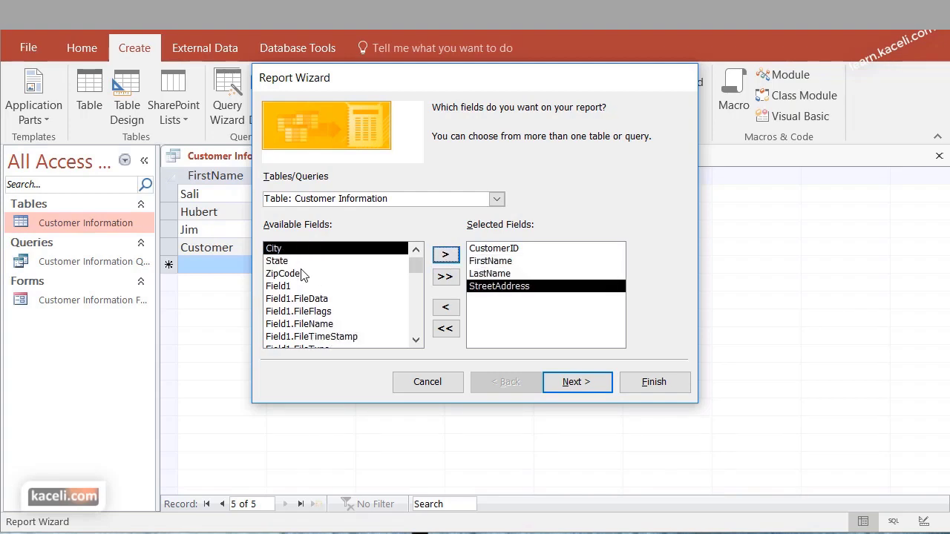
{"action": "left_click", "coordinate": [445, 256]}
{"action": "left_click", "coordinate": [446, 256]}
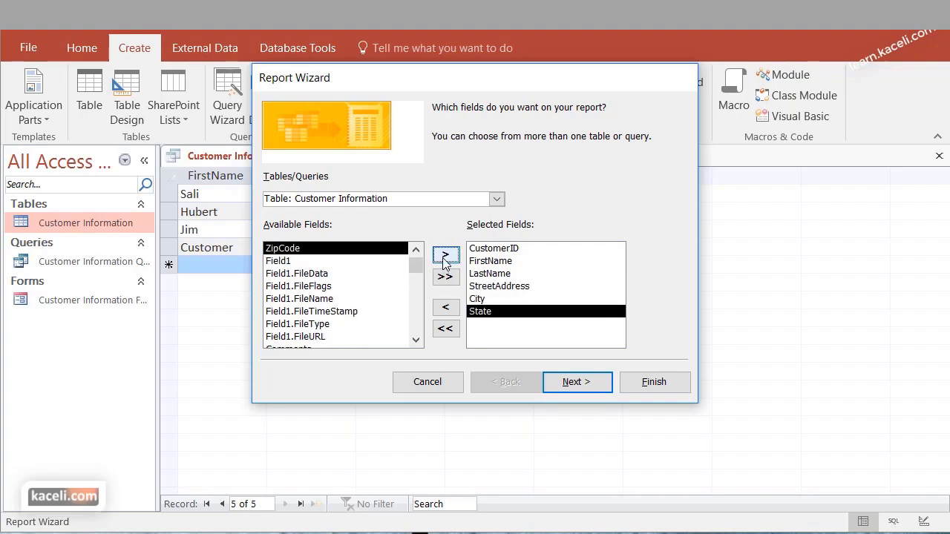
{"action": "left_click", "coordinate": [445, 256]}
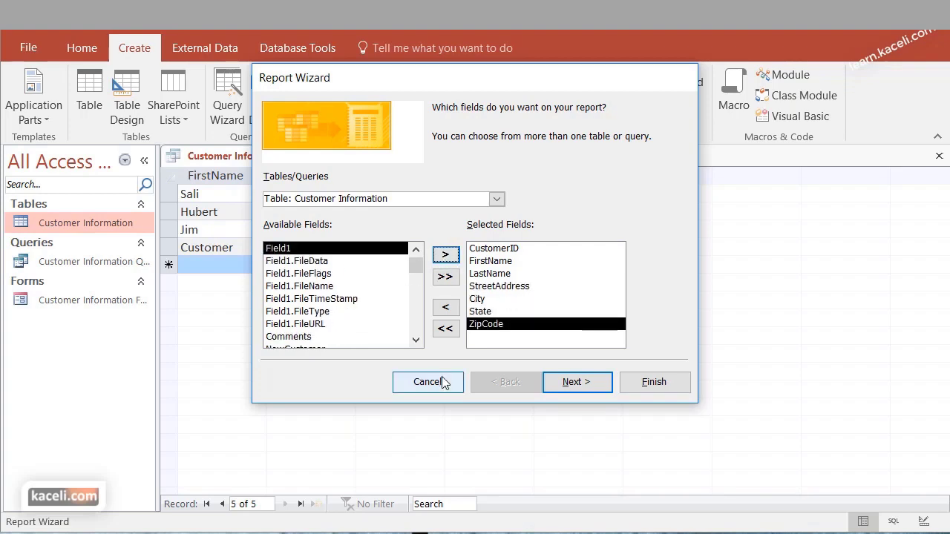
Sort by FirstName, keep the tabular portrait layout, and generate the report
{"action": "left_click", "coordinate": [592, 389]}
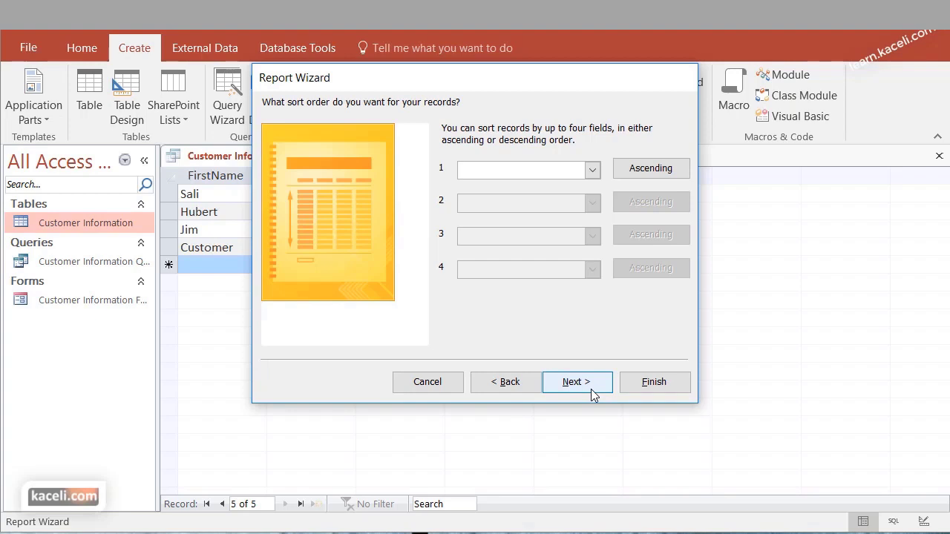
{"action": "left_click", "coordinate": [591, 170]}
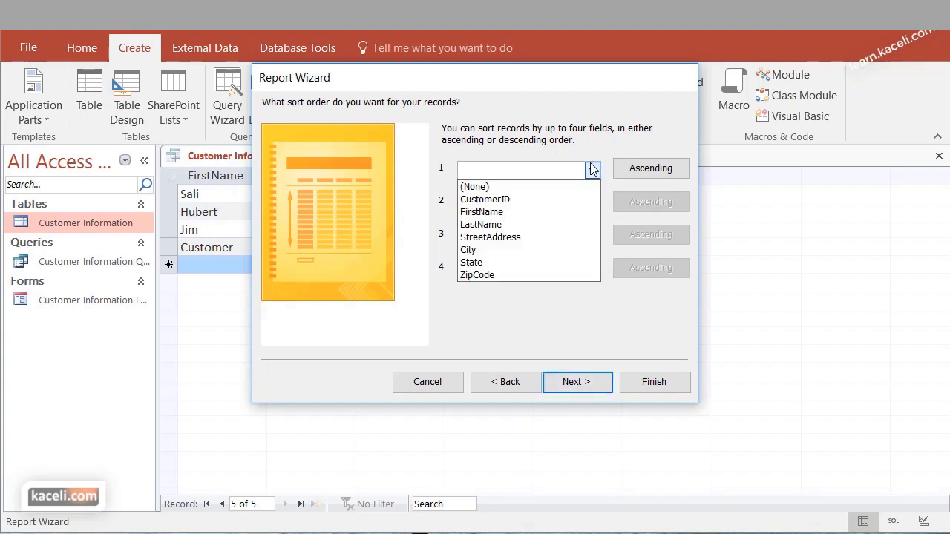
{"action": "left_click", "coordinate": [509, 213]}
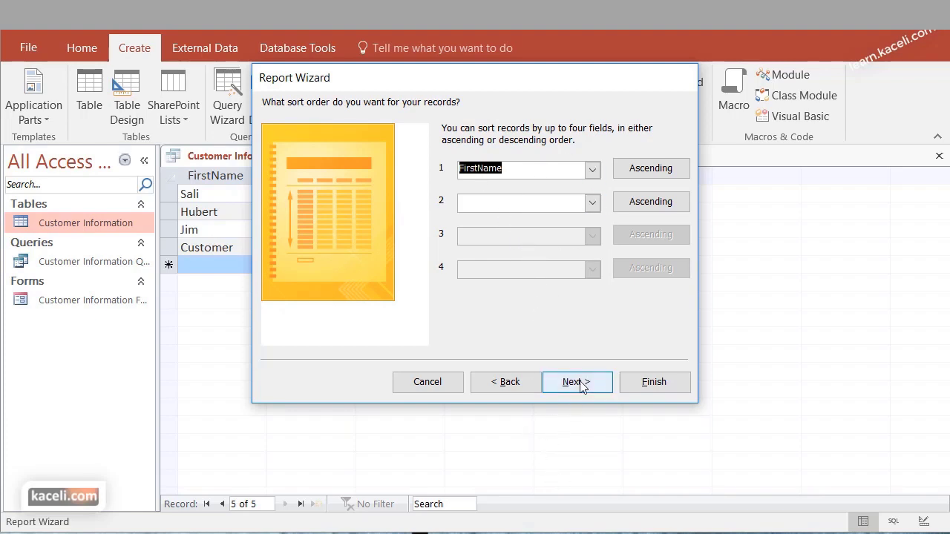
{"action": "left_click", "coordinate": [584, 386]}
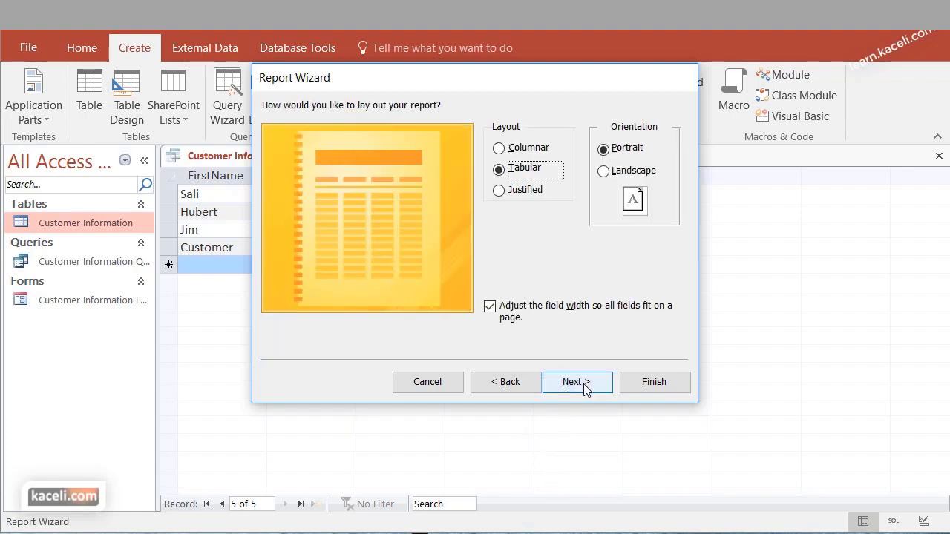
{"action": "left_click", "coordinate": [584, 384]}
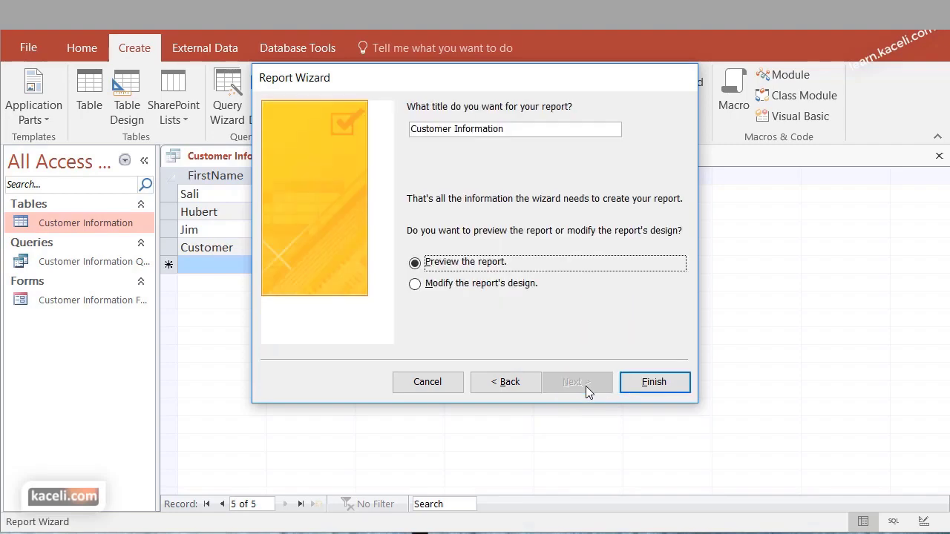
{"action": "left_click", "coordinate": [653, 385]}
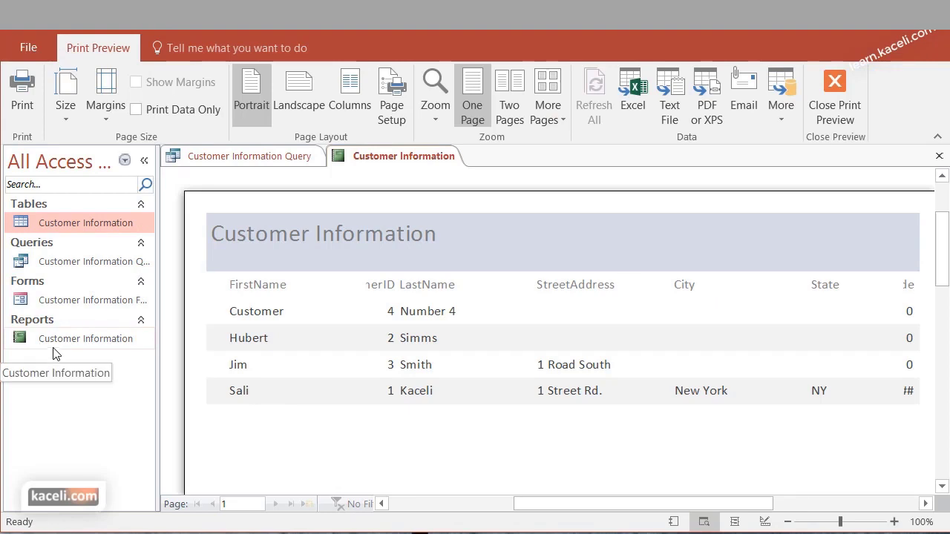
Zoom the Customer Information report preview out to the whole page, then back to full size
{"action": "left_click", "coordinate": [102, 348]}
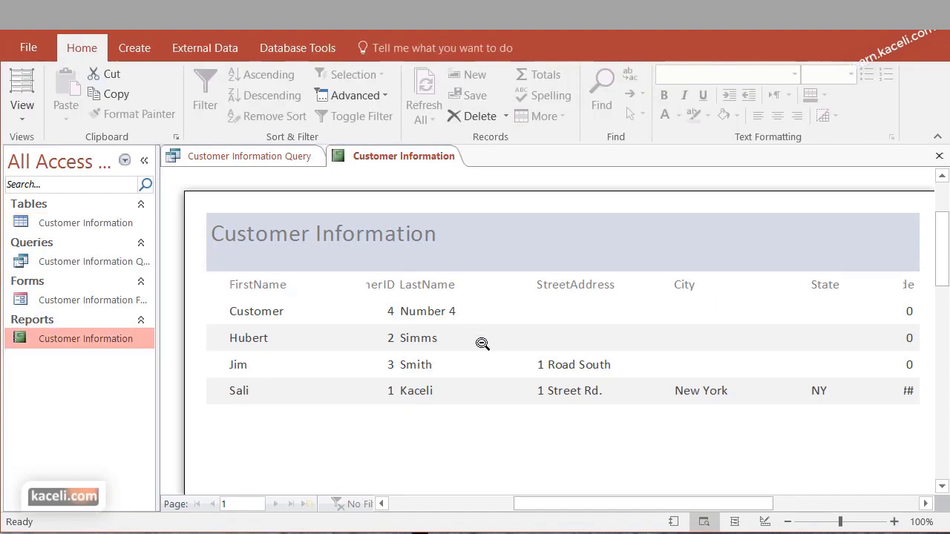
{"action": "scroll", "coordinate": [483, 356], "scroll_direction": "down", "scroll_amount": 2}
{"action": "scroll", "coordinate": [488, 380], "scroll_direction": "down", "scroll_amount": 8}
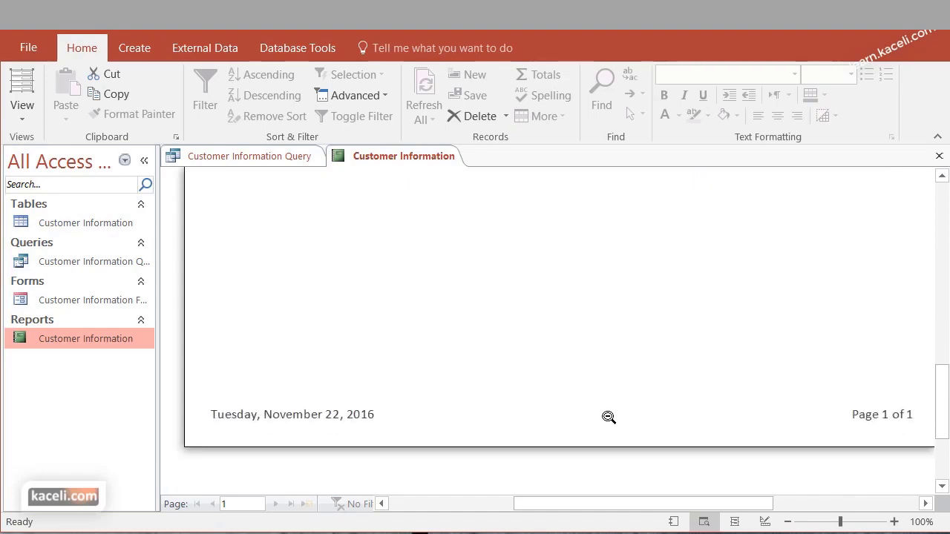
{"action": "left_click", "coordinate": [790, 521]}
{"action": "left_click", "coordinate": [790, 521]}
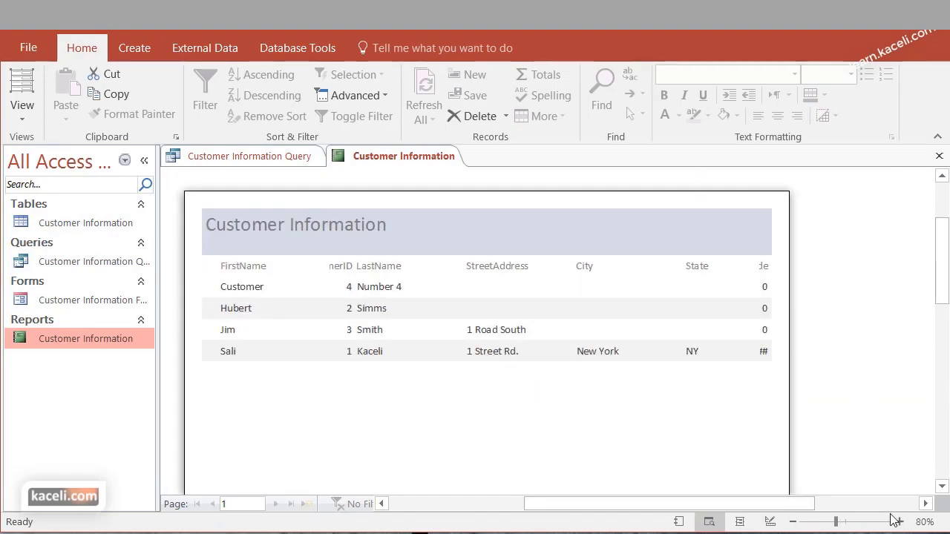
{"action": "left_click", "coordinate": [899, 522]}
{"action": "left_click", "coordinate": [900, 522]}
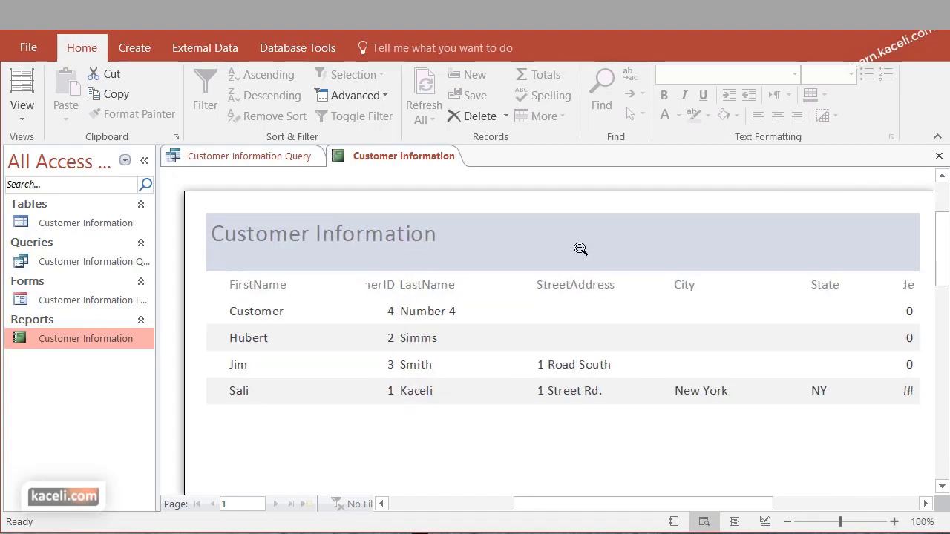
In Layout View, narrow the FirstName and LastName columns
{"action": "left_click", "coordinate": [27, 119]}
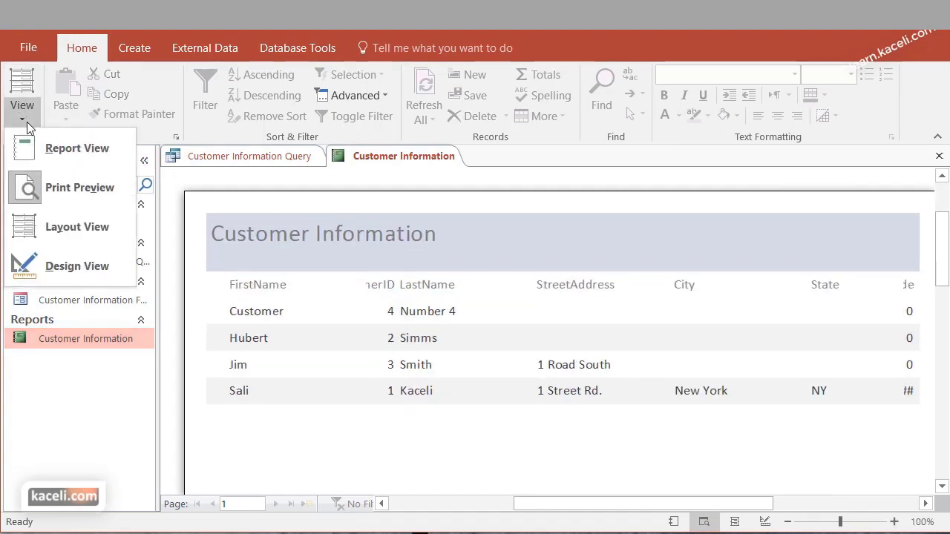
{"action": "left_click", "coordinate": [72, 236]}
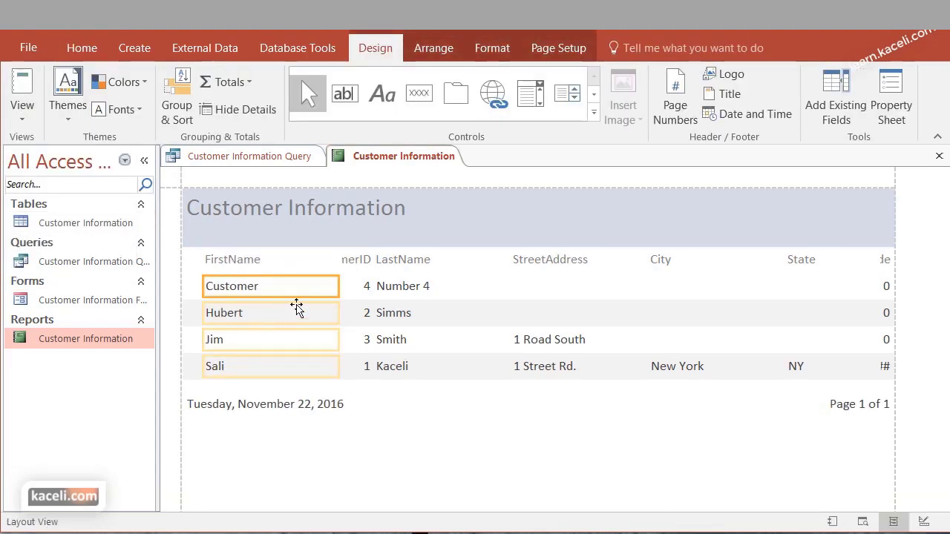
{"action": "left_click_drag", "start_coordinate": [339, 286], "coordinate": [317, 287]}
{"action": "left_click", "coordinate": [392, 273]}
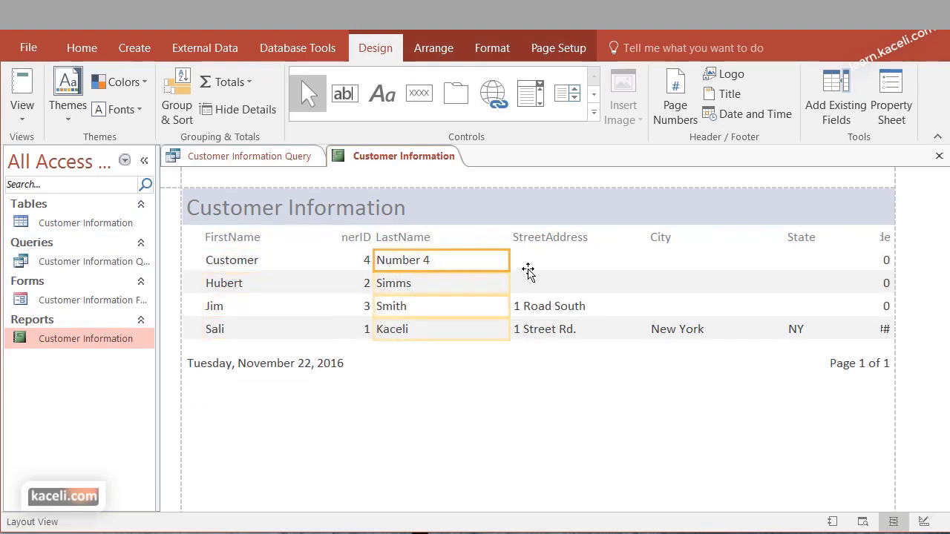
{"action": "left_click_drag", "start_coordinate": [510, 259], "coordinate": [445, 263]}
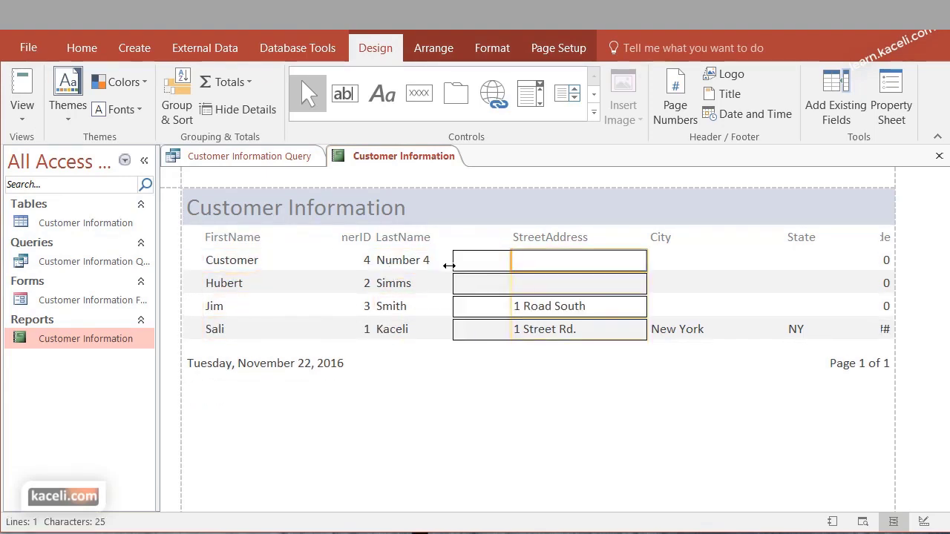
Select the ZipCode, State, title and detail rows to check the layout, then clear the selection
{"action": "left_click", "coordinate": [874, 237]}
{"action": "left_click", "coordinate": [871, 334]}
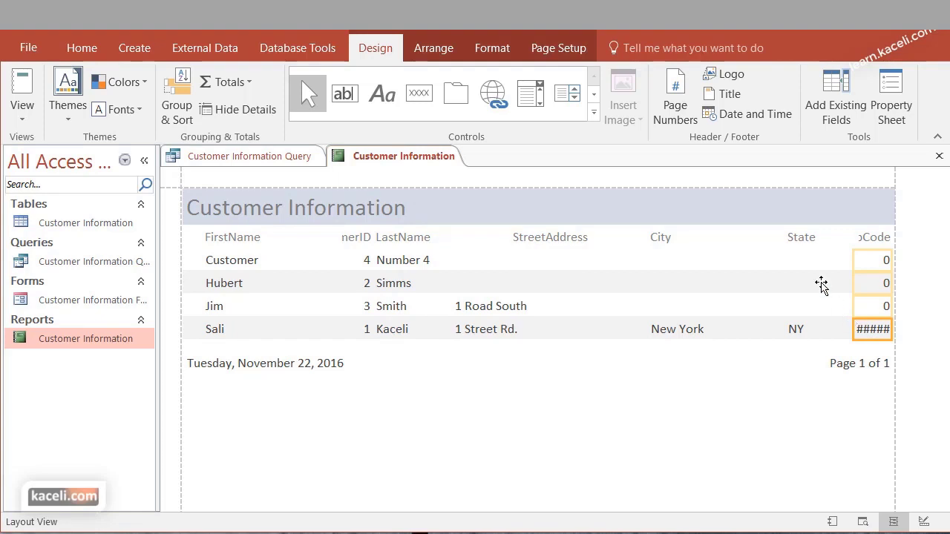
{"action": "left_click", "coordinate": [824, 243]}
{"action": "left_click", "coordinate": [791, 215]}
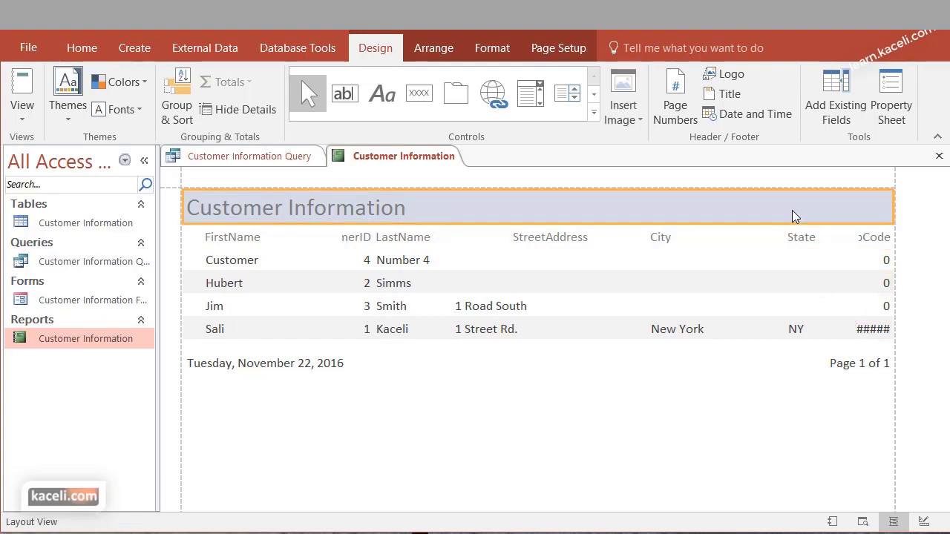
{"action": "left_click", "coordinate": [819, 251]}
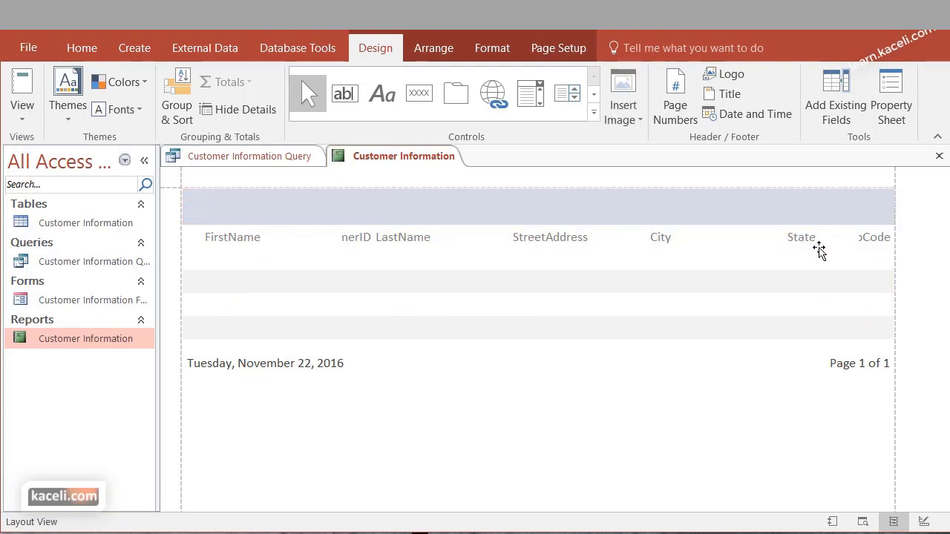
{"action": "left_click", "coordinate": [348, 411]}
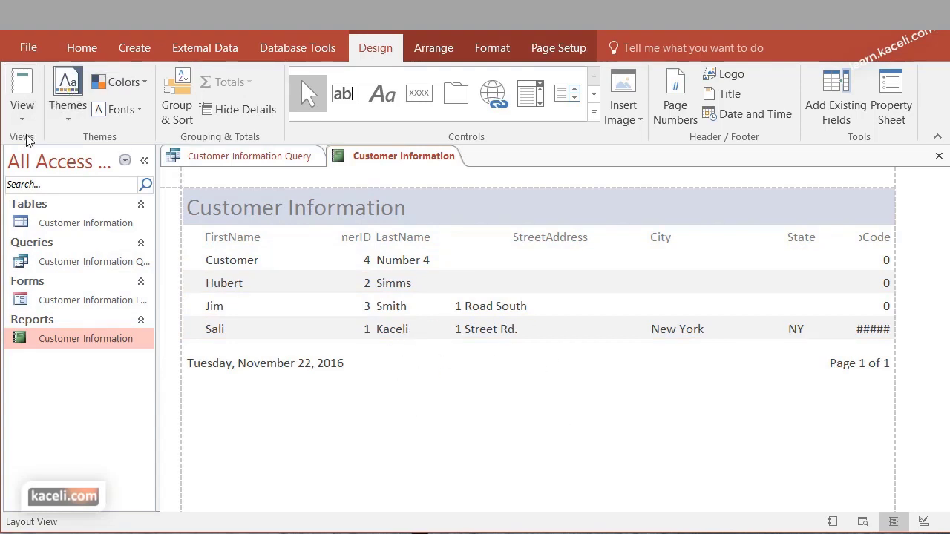
{"action": "left_click", "coordinate": [22, 112]}
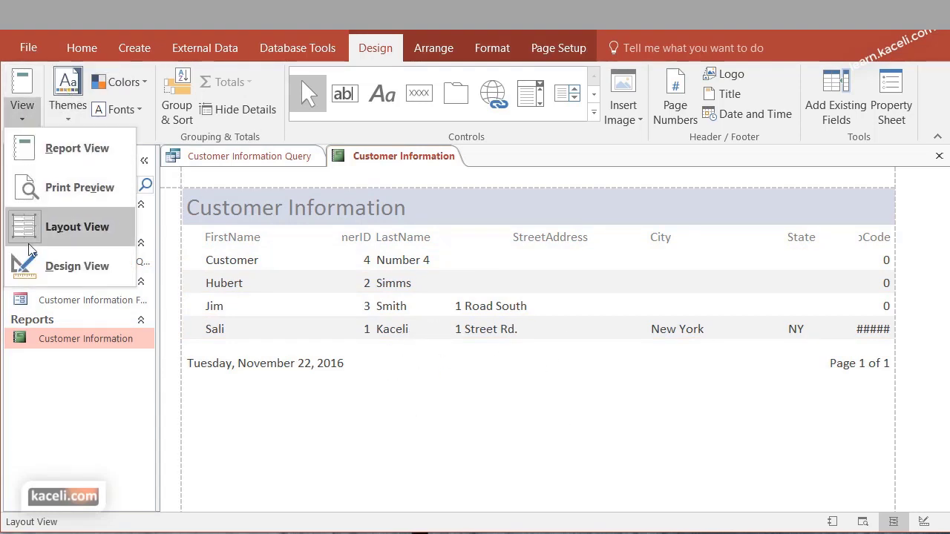
Switch the report to Design View, close it saving changes, then close the Customer Information Query
{"action": "left_click", "coordinate": [77, 267]}
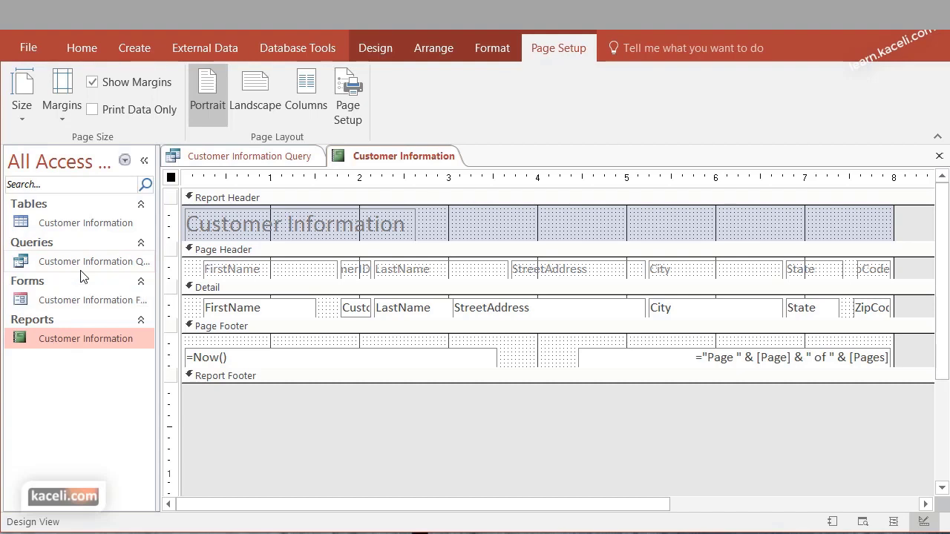
{"action": "left_click", "coordinate": [939, 156]}
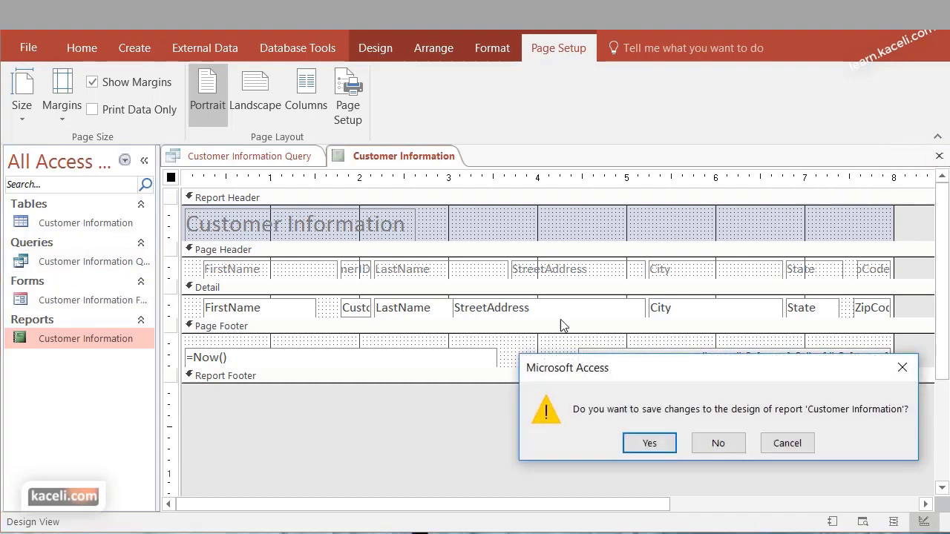
{"action": "left_click", "coordinate": [650, 443]}
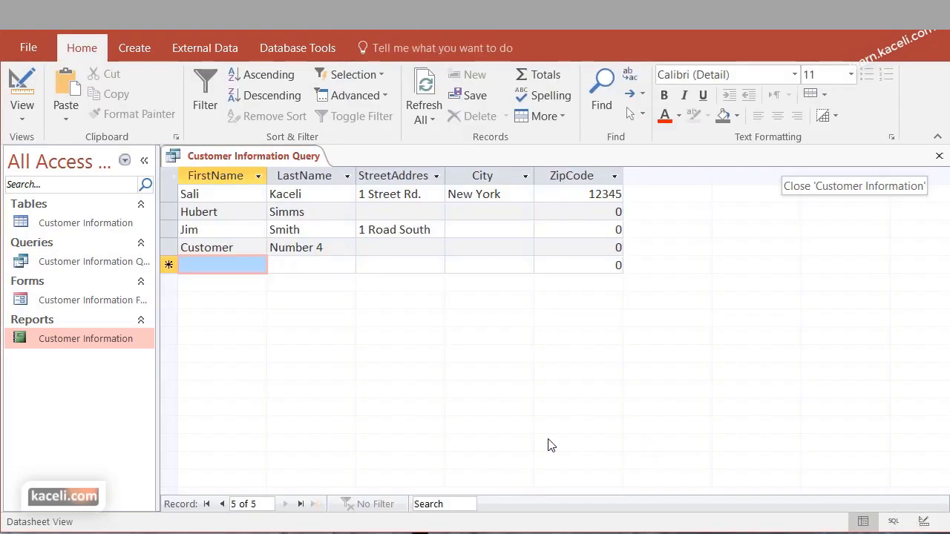
{"action": "left_click", "coordinate": [939, 157]}
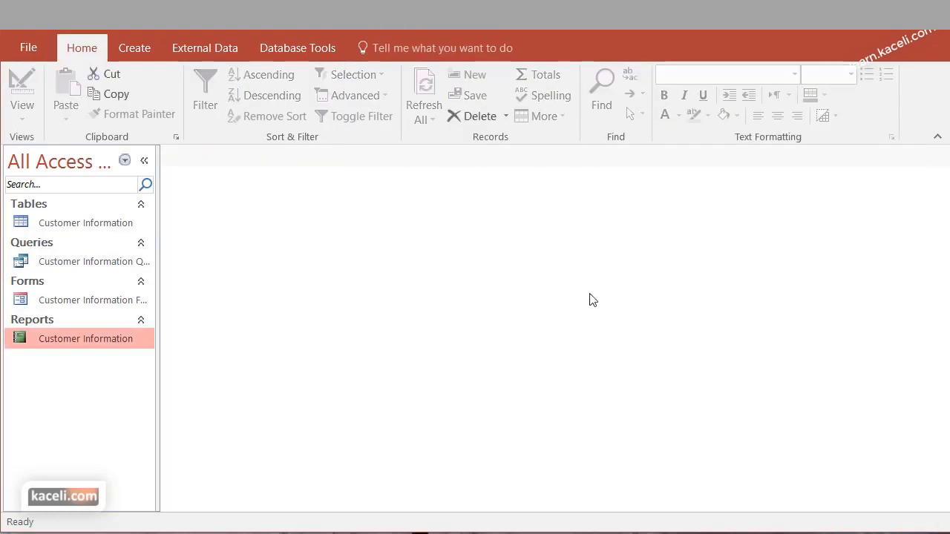
Open the Customer Information report in Report View from the Navigation Pane
{"action": "double_click", "coordinate": [64, 339]}
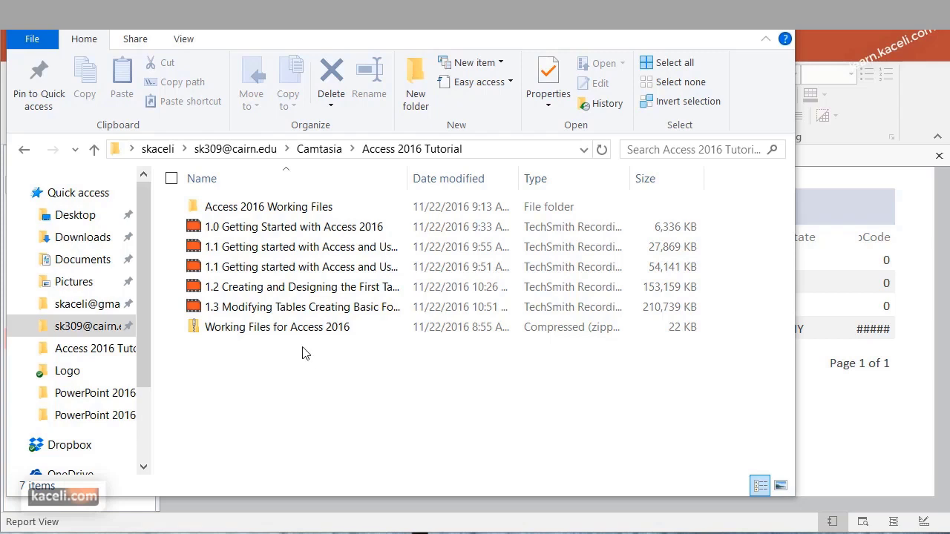
Extract all files from the Working Files for Access 2016 zip to its default destination folder
{"action": "left_click", "coordinate": [231, 338]}
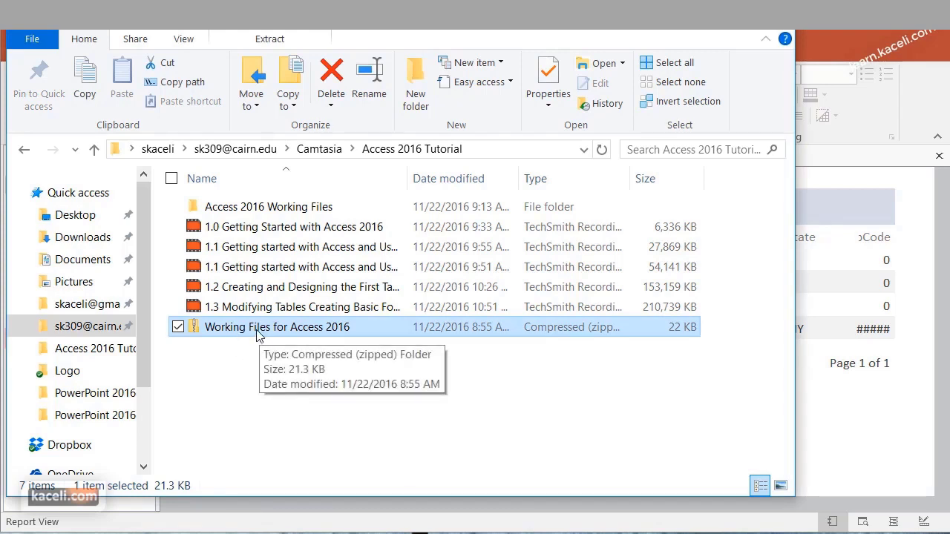
{"action": "double_click", "coordinate": [258, 334]}
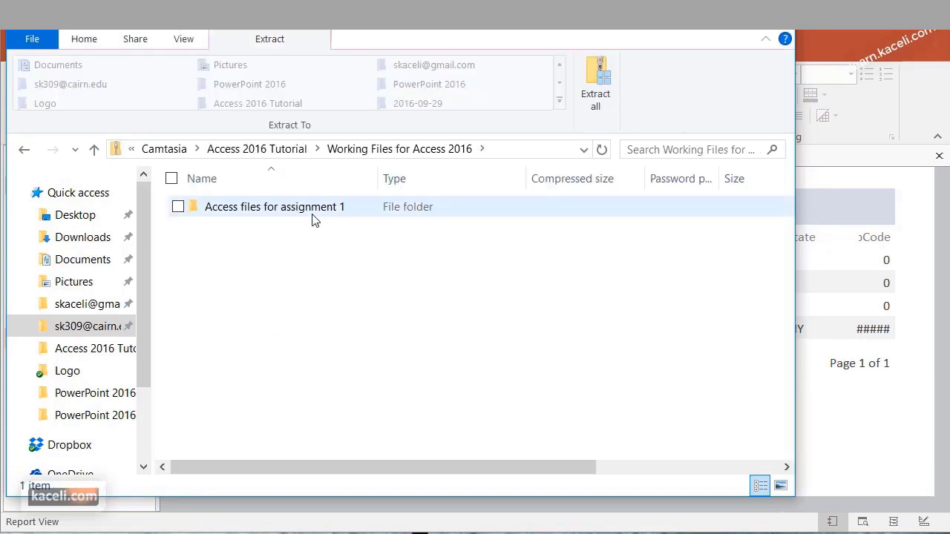
{"action": "left_click", "coordinate": [591, 82]}
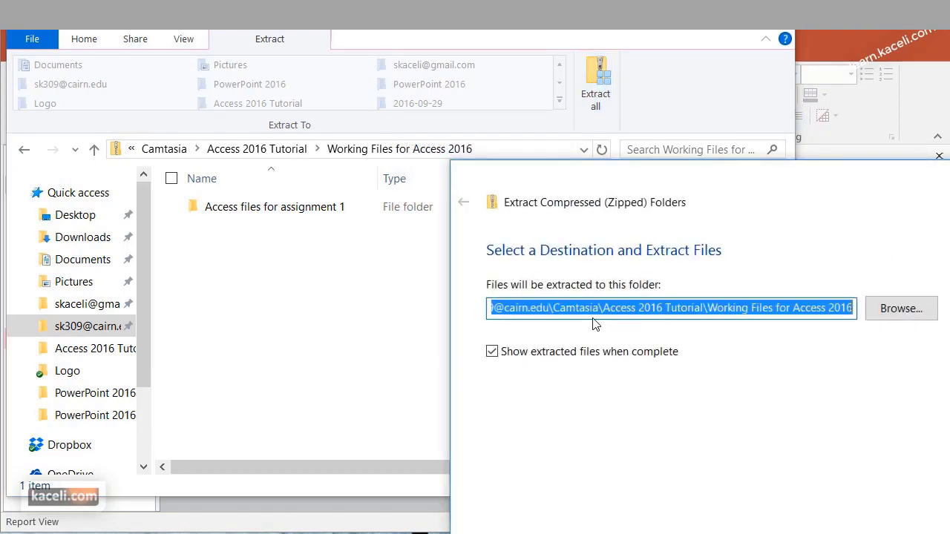
{"action": "left_click", "coordinate": [573, 311]}
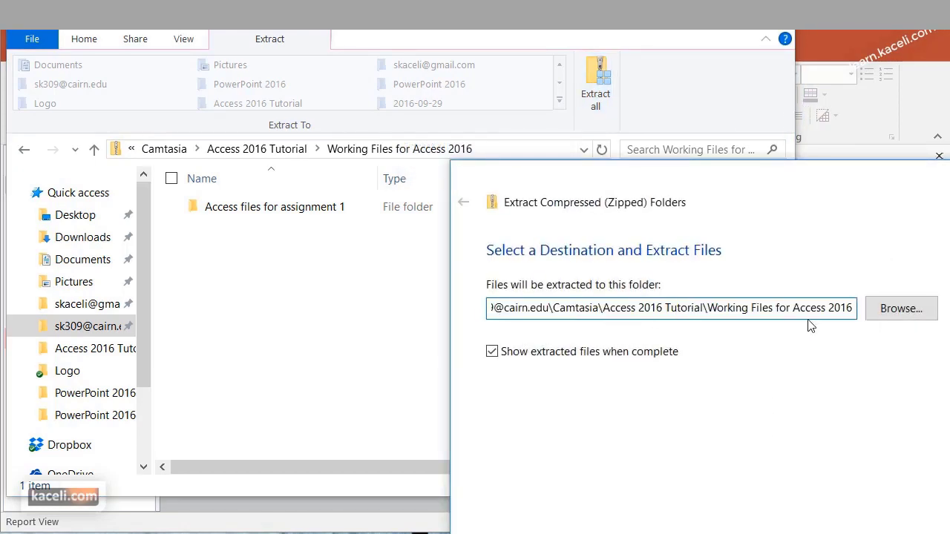
{"action": "left_click_drag", "start_coordinate": [852, 183], "coordinate": [578, 98]}
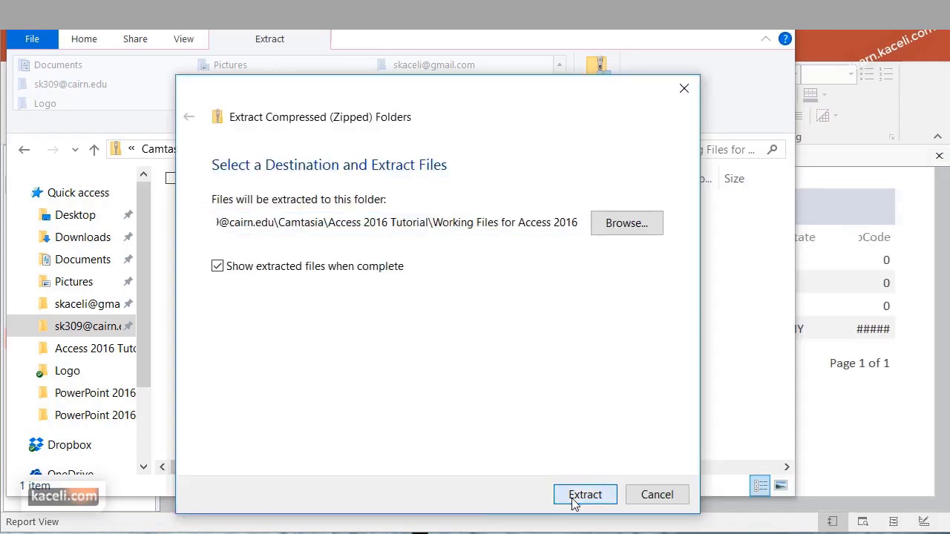
{"action": "left_click", "coordinate": [573, 495]}
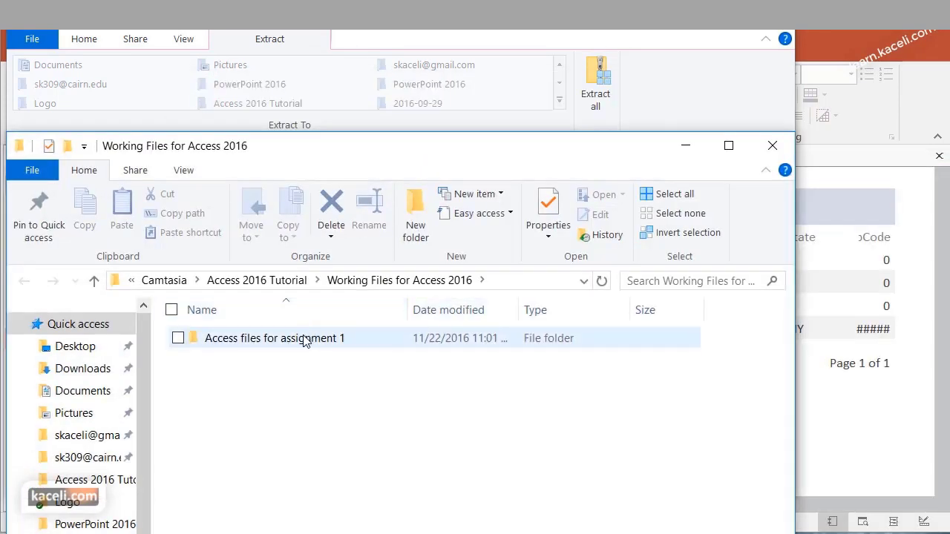
{"action": "left_click", "coordinate": [301, 340]}
Open the Access files for assignment 1 folder and move its window higher on screen
{"action": "double_click", "coordinate": [301, 340]}
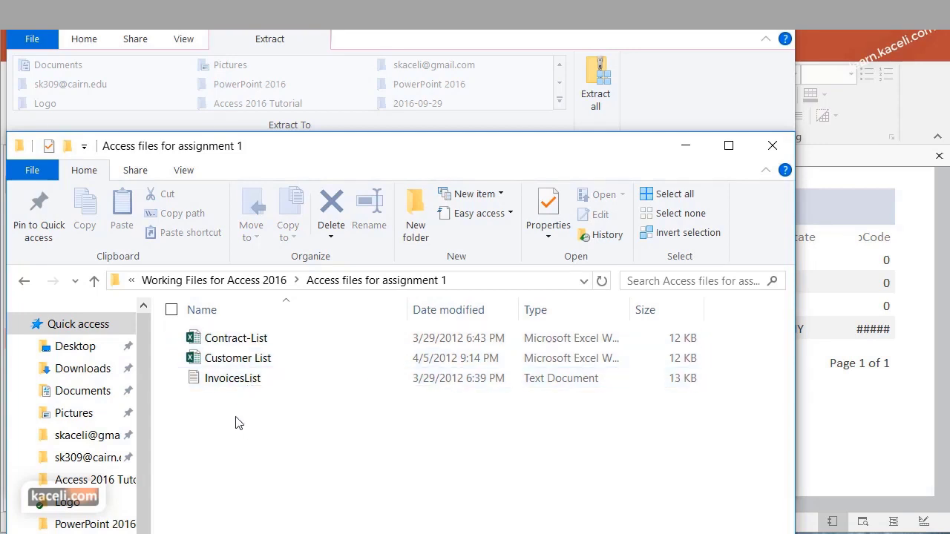
{"action": "left_click_drag", "start_coordinate": [311, 143], "coordinate": [349, 61]}
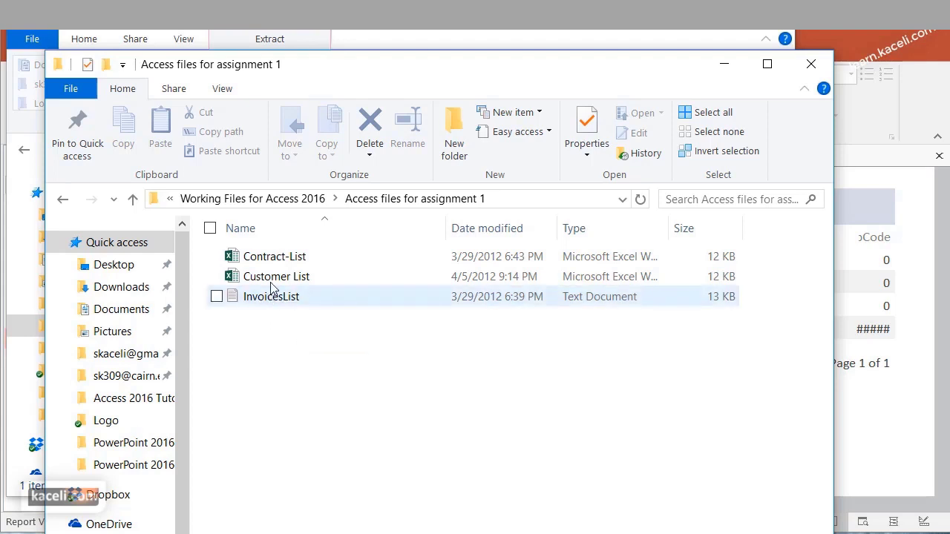
Open the Customer List workbook in Excel and scroll through its customer records
{"action": "double_click", "coordinate": [273, 281]}
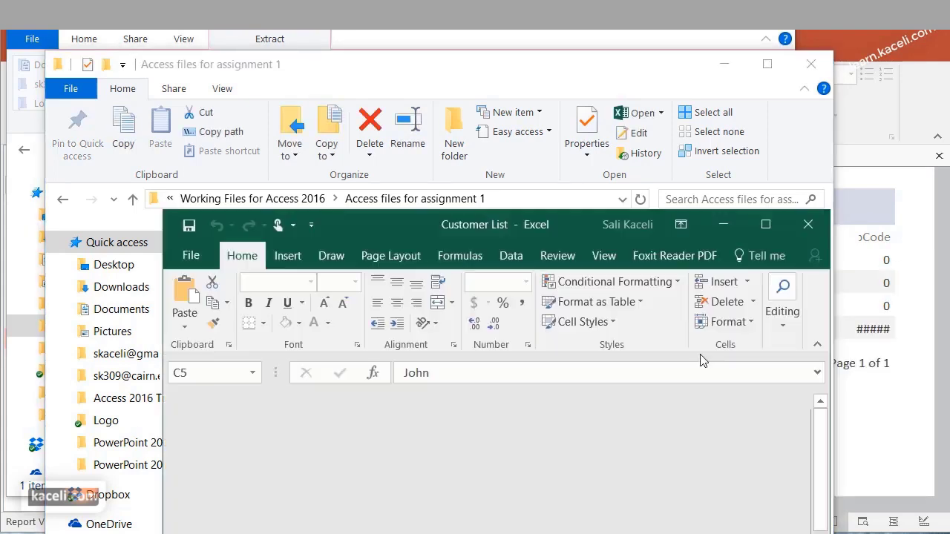
{"action": "left_click_drag", "start_coordinate": [534, 223], "coordinate": [490, 83]}
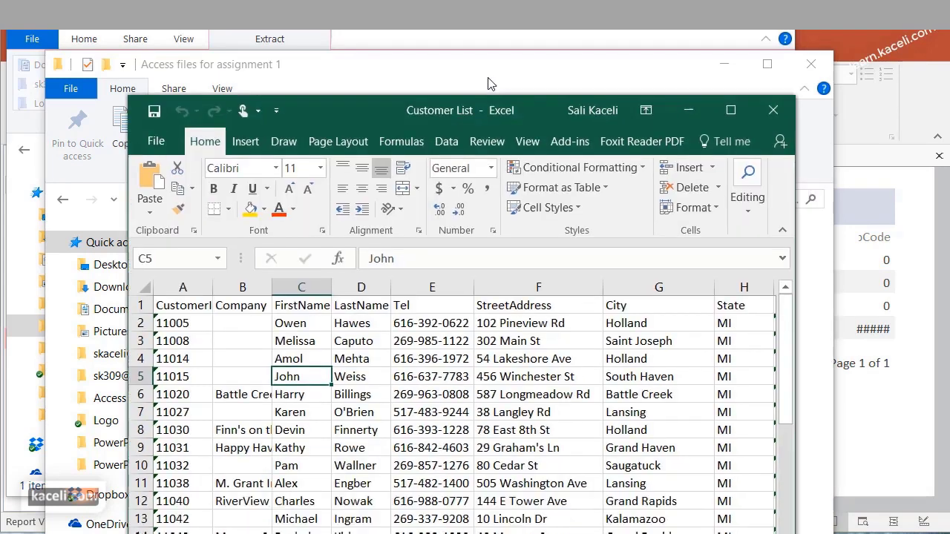
{"action": "scroll", "coordinate": [460, 360], "scroll_direction": "down", "scroll_amount": 4}
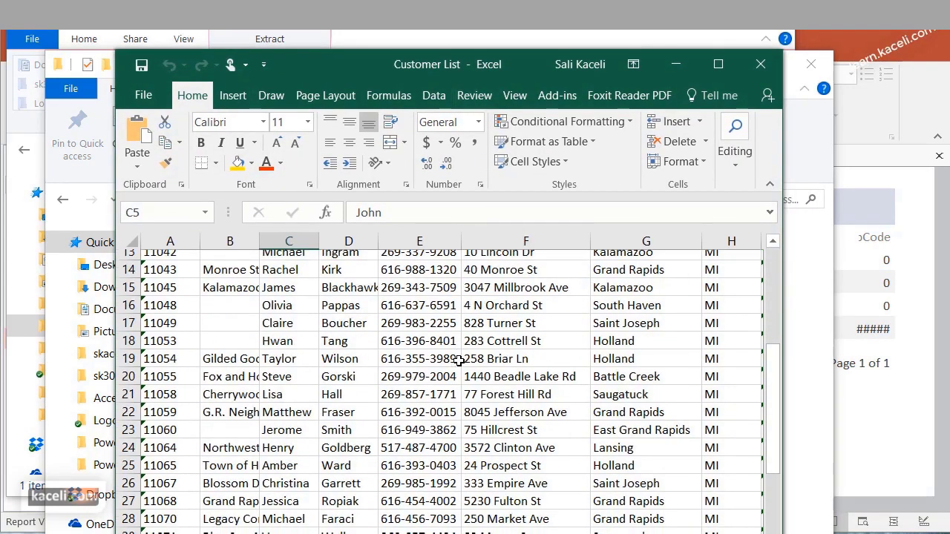
{"action": "scroll", "coordinate": [461, 360], "scroll_direction": "down", "scroll_amount": 7}
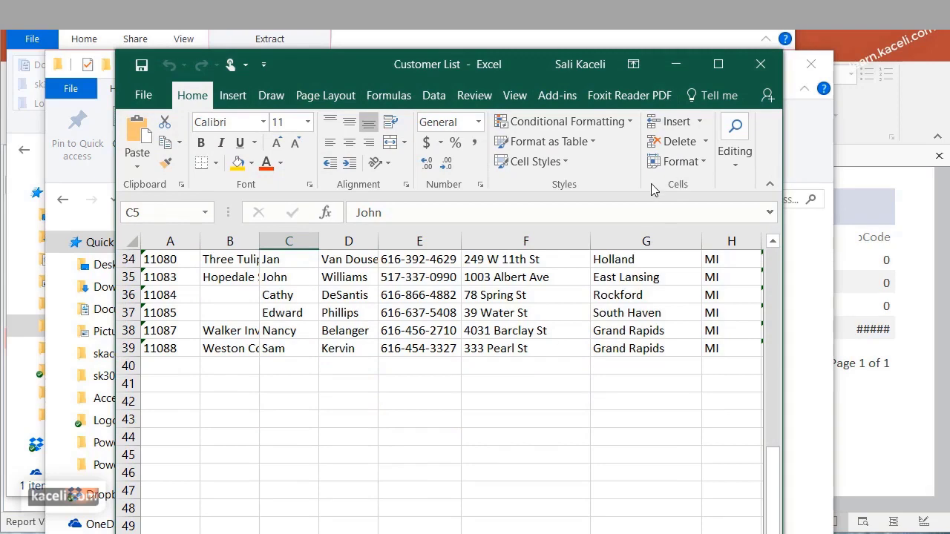
{"action": "scroll", "coordinate": [412, 345], "scroll_direction": "up", "scroll_amount": 11}
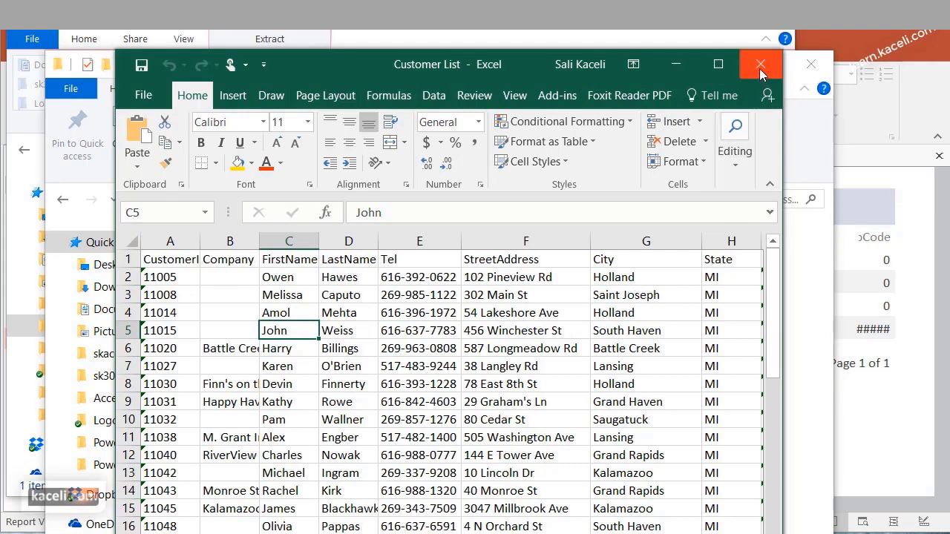
Auto-fit column A to show CustomerID, then close Customer List without saving
{"action": "double_click", "coordinate": [199, 241]}
{"action": "left_click", "coordinate": [169, 331]}
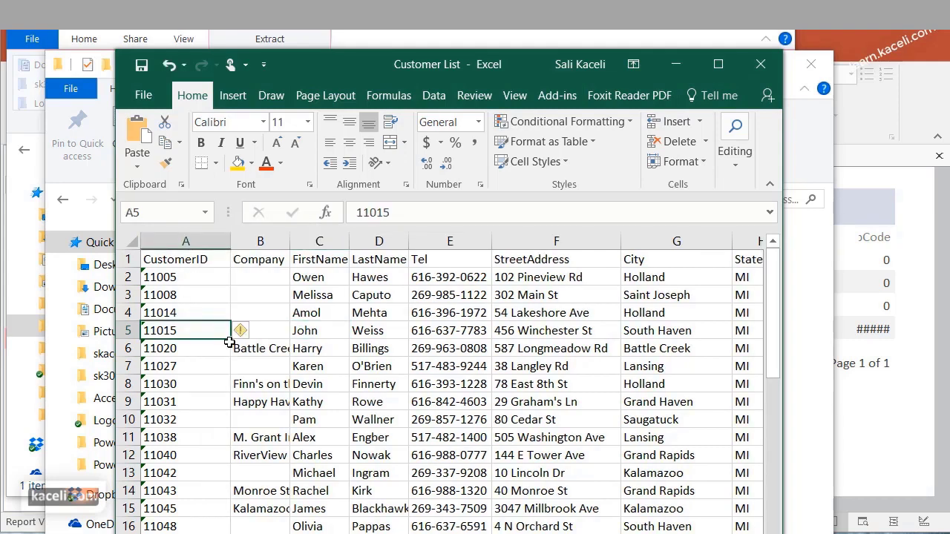
{"action": "key", "text": "alt+F4"}
{"action": "left_click", "coordinate": [734, 424]}
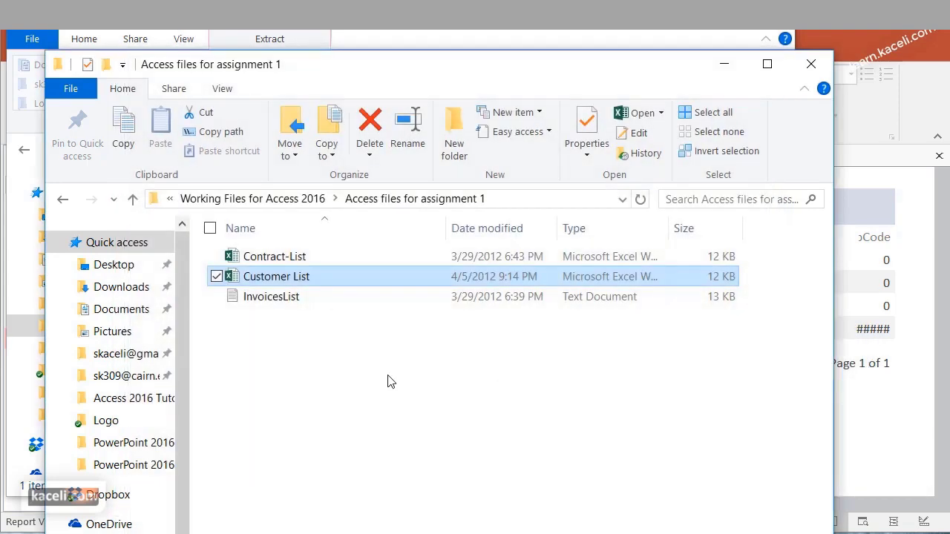
{"action": "left_click", "coordinate": [292, 260]}
Open Contract-List, widen columns B, C and D to read IDs, amounts and dates, then close it
{"action": "double_click", "coordinate": [294, 259]}
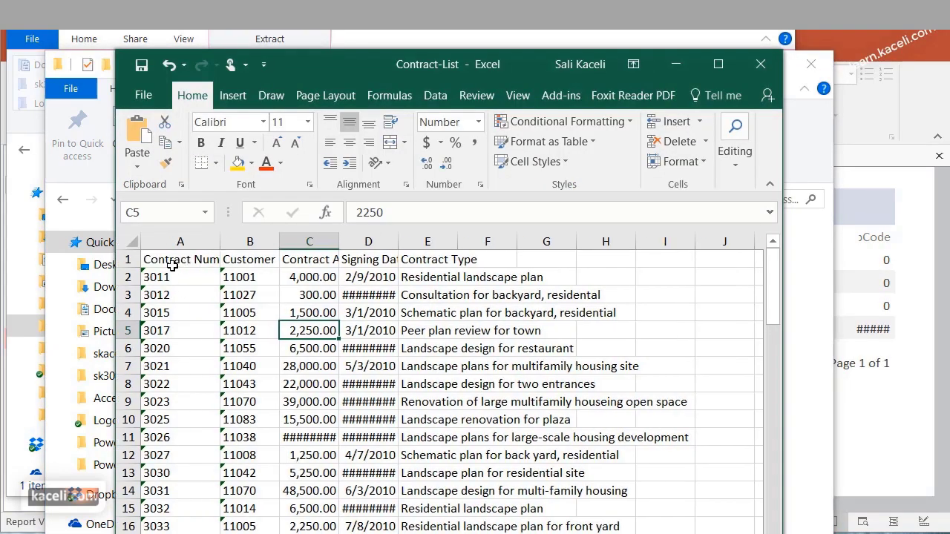
{"action": "left_click_drag", "start_coordinate": [279, 242], "coordinate": [298, 242]}
{"action": "left_click_drag", "start_coordinate": [359, 237], "coordinate": [385, 242]}
{"action": "left_click_drag", "start_coordinate": [445, 242], "coordinate": [490, 245]}
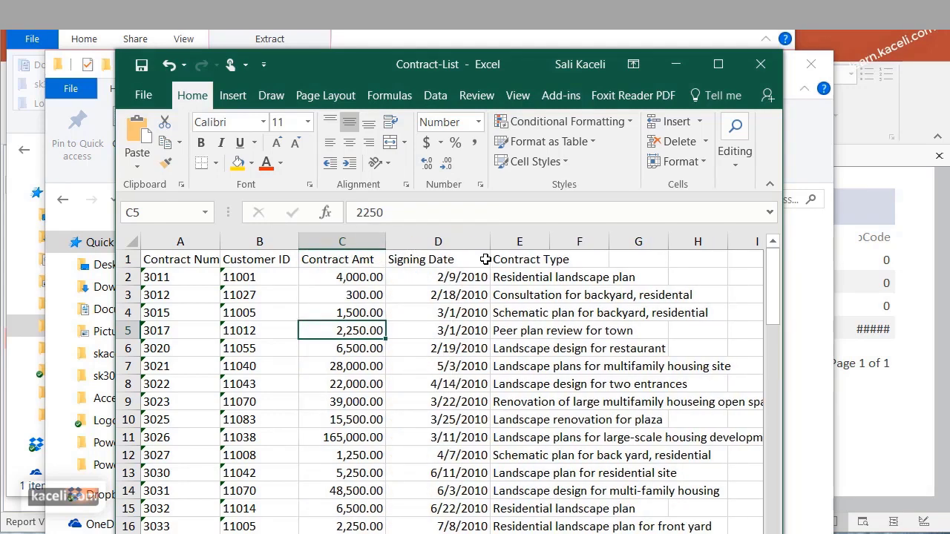
{"action": "left_click", "coordinate": [760, 64]}
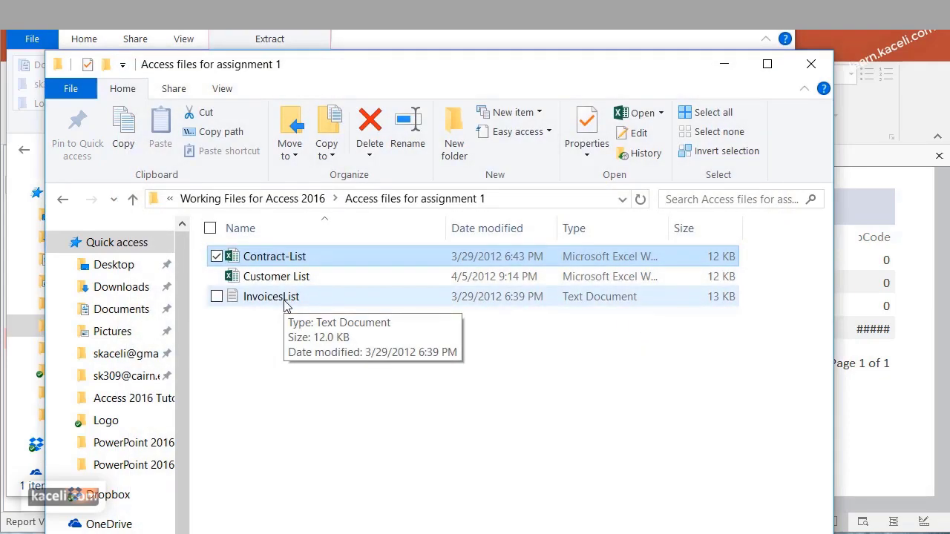
View InvoicesList in a widened Notepad window, one record per line, then close it and minimize the folder
{"action": "double_click", "coordinate": [286, 300]}
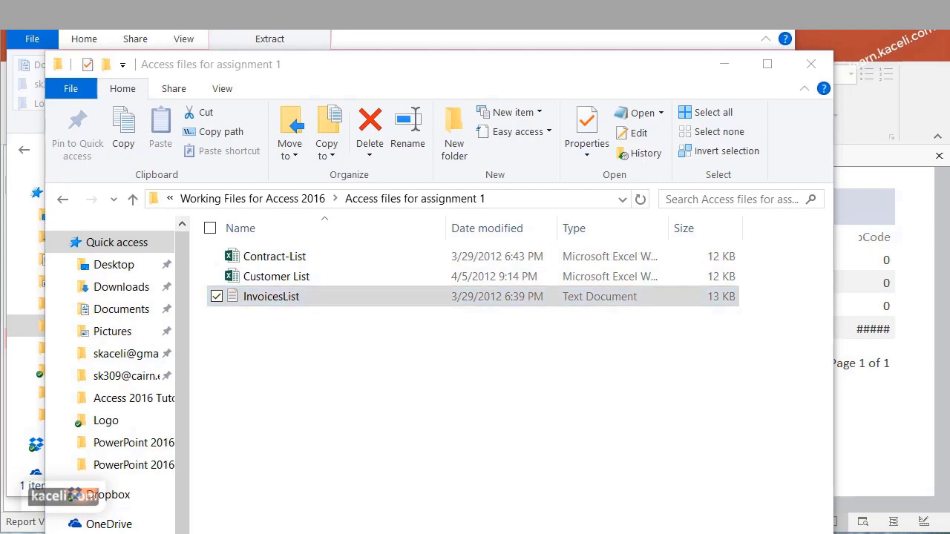
{"action": "left_click_drag", "start_coordinate": [657, 64], "coordinate": [395, 68]}
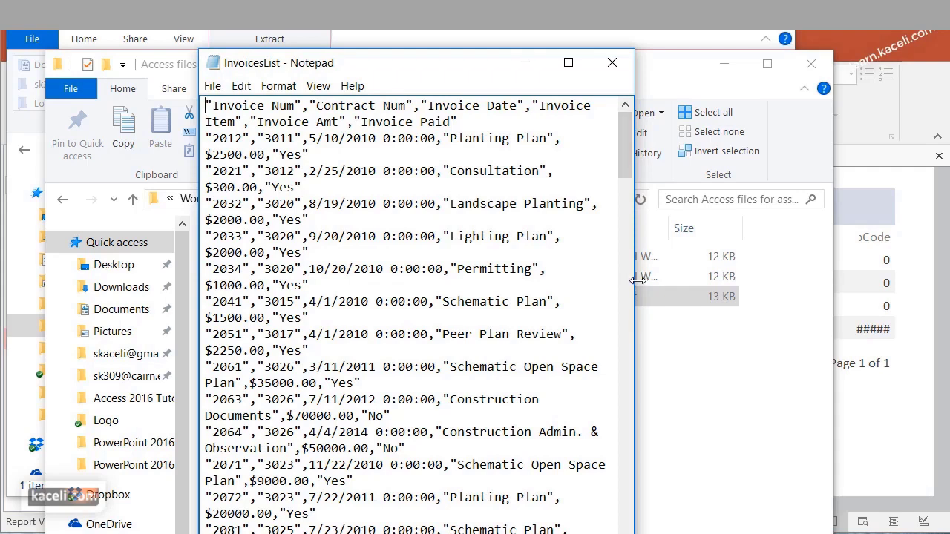
{"action": "left_click_drag", "start_coordinate": [636, 280], "coordinate": [886, 314]}
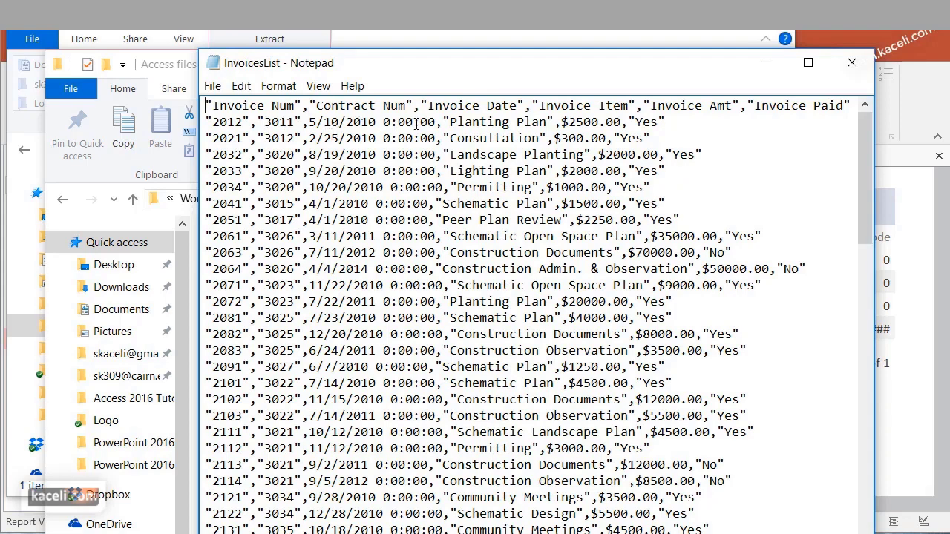
{"action": "left_click", "coordinate": [851, 62]}
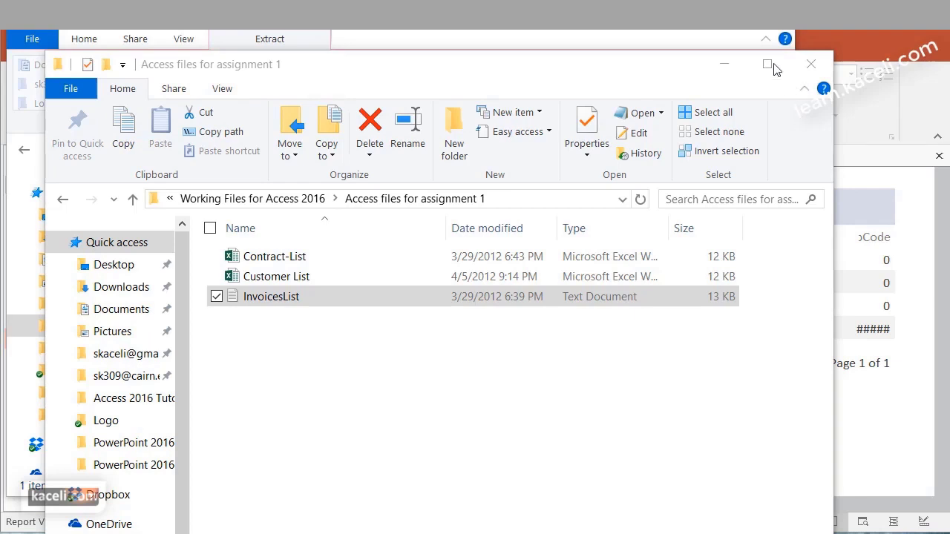
{"action": "left_click", "coordinate": [723, 63]}
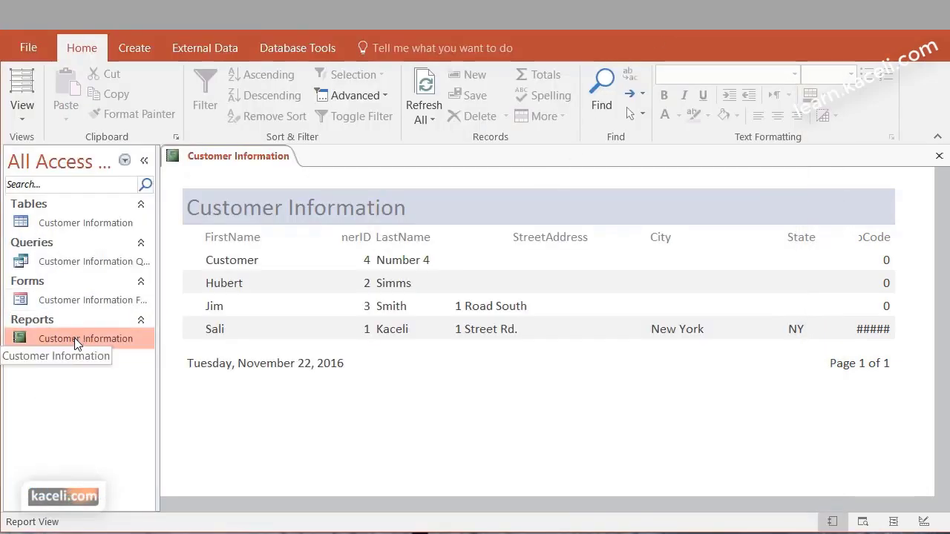
Back in Access, close the Customer Information report and open the Customer Information table
{"action": "left_click", "coordinate": [68, 223]}
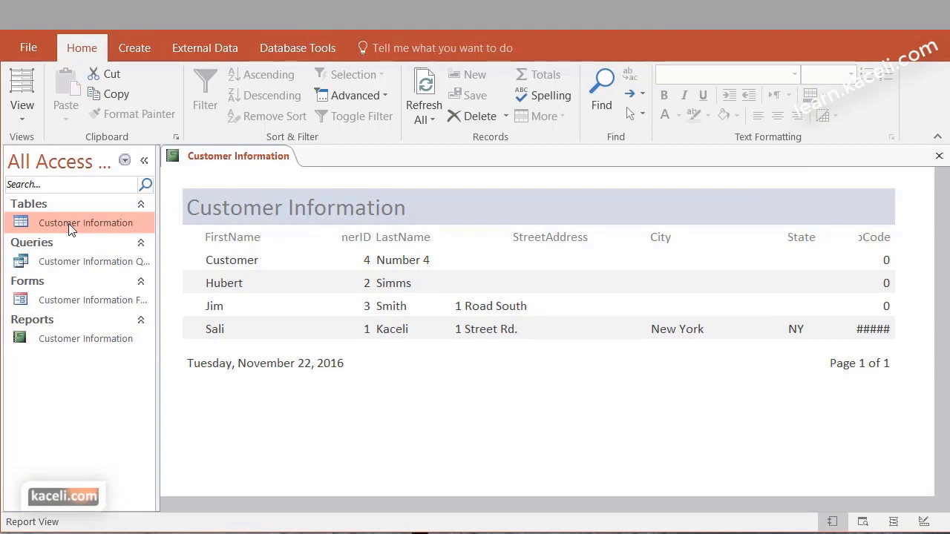
{"action": "left_click", "coordinate": [939, 156]}
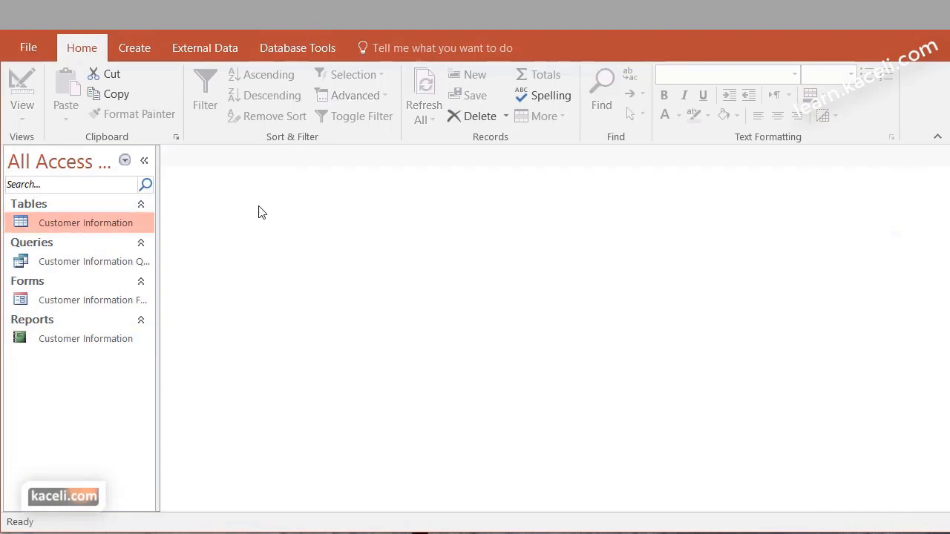
{"action": "double_click", "coordinate": [70, 221]}
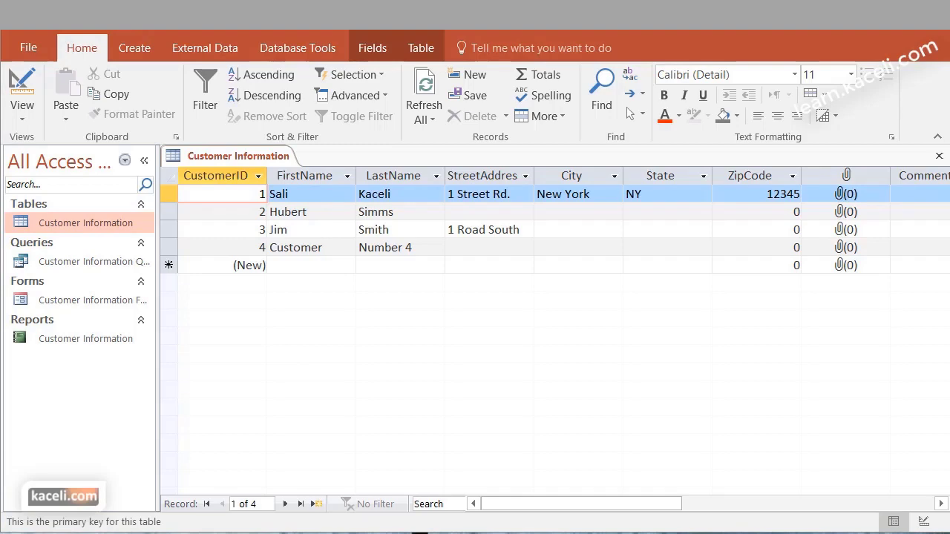
Open Customer List in Excel beside Access and switch the Customer Information table to Design View
{"action": "key", "text": "alt+Tab"}
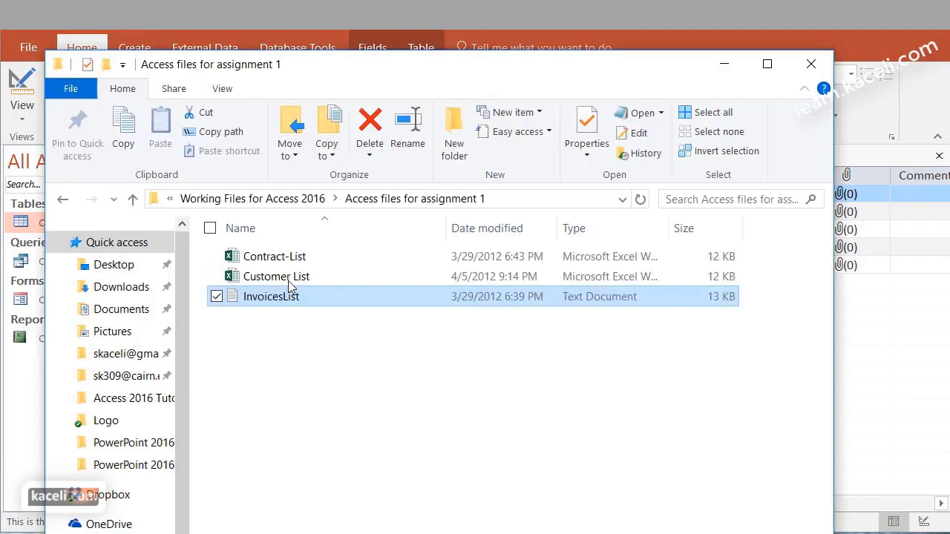
{"action": "double_click", "coordinate": [276, 278]}
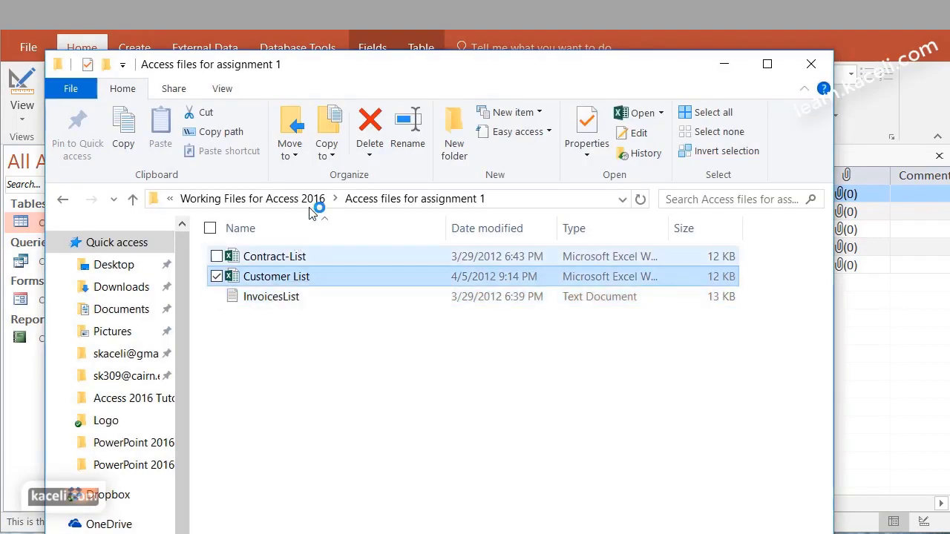
{"action": "left_click_drag", "start_coordinate": [452, 84], "coordinate": [825, 72]}
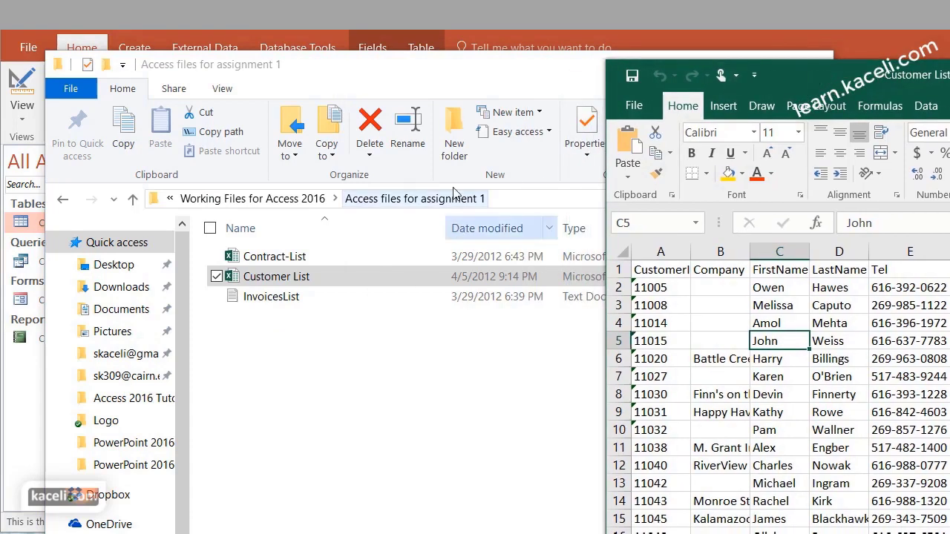
{"action": "left_click", "coordinate": [709, 64]}
{"action": "left_click", "coordinate": [723, 63]}
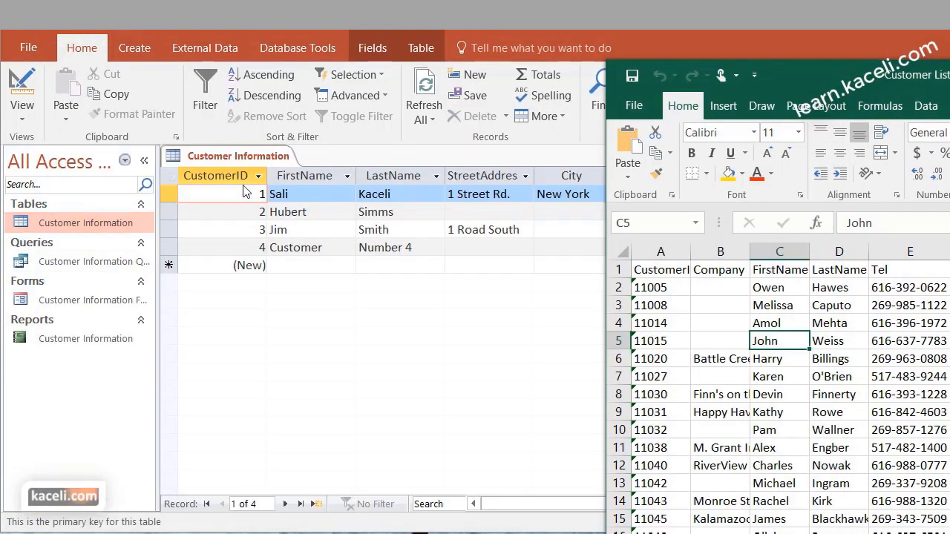
{"action": "left_click", "coordinate": [29, 129]}
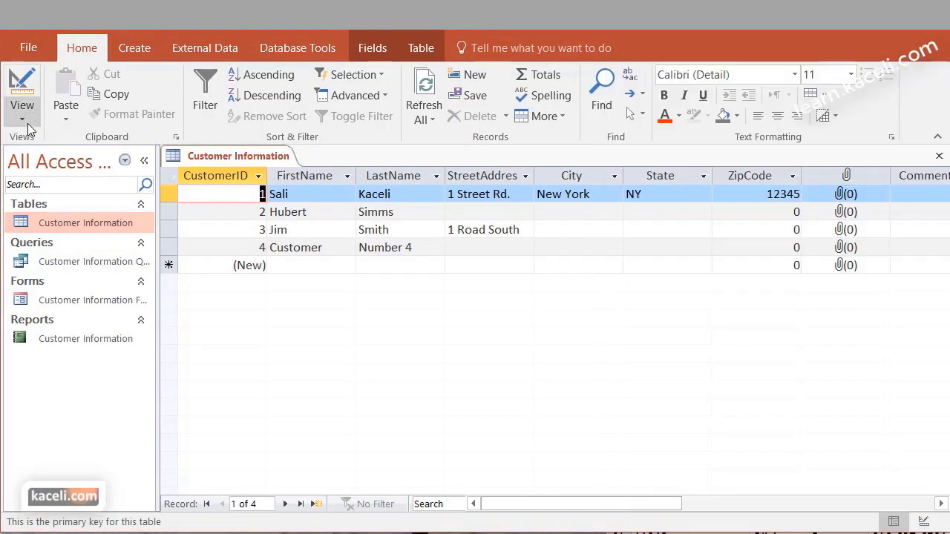
{"action": "left_click", "coordinate": [30, 129]}
{"action": "left_click", "coordinate": [67, 187]}
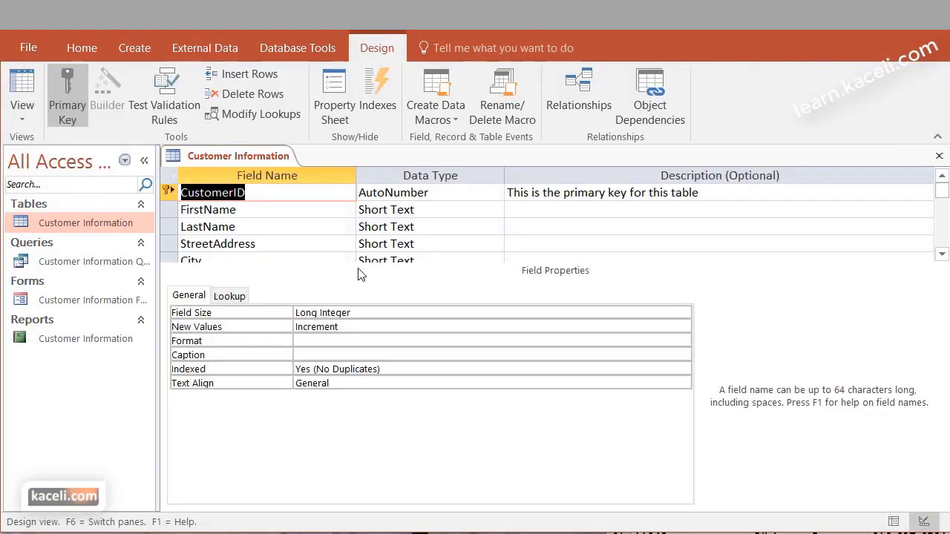
Auto-fit column A, compare the FirstName, LastName, Tel and StreetAddress headings with the table fields, then close Design View
{"action": "key", "text": "alt+Tab"}
{"action": "left_click_drag", "start_coordinate": [801, 70], "coordinate": [590, 41]}
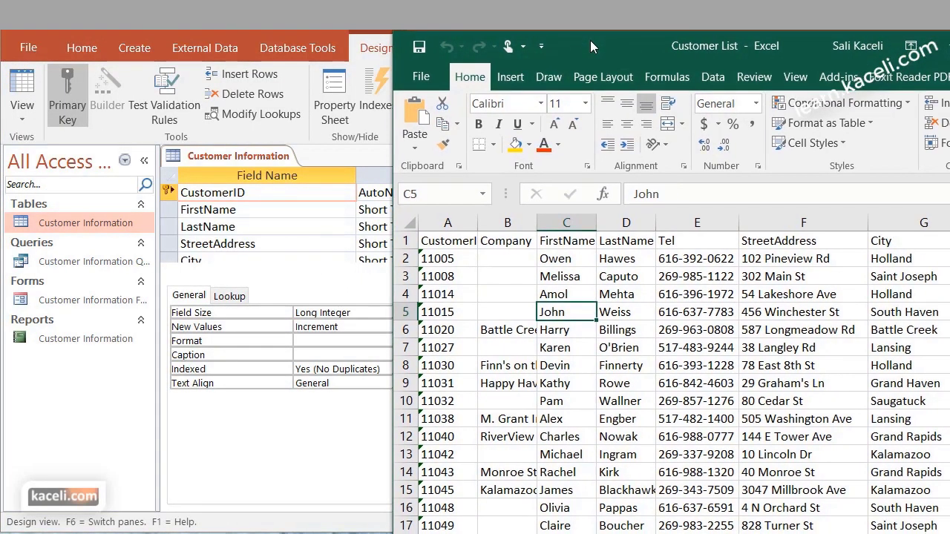
{"action": "double_click", "coordinate": [479, 223]}
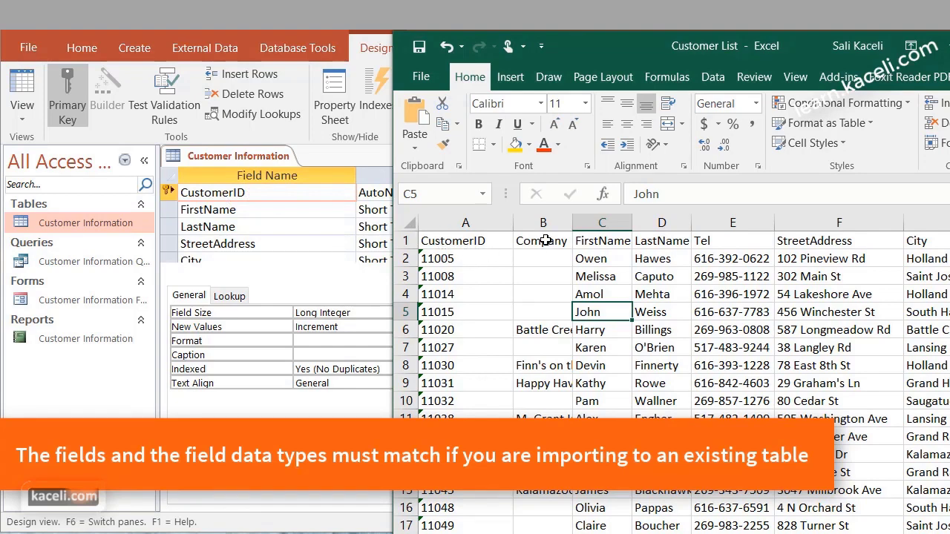
{"action": "left_click", "coordinate": [217, 211]}
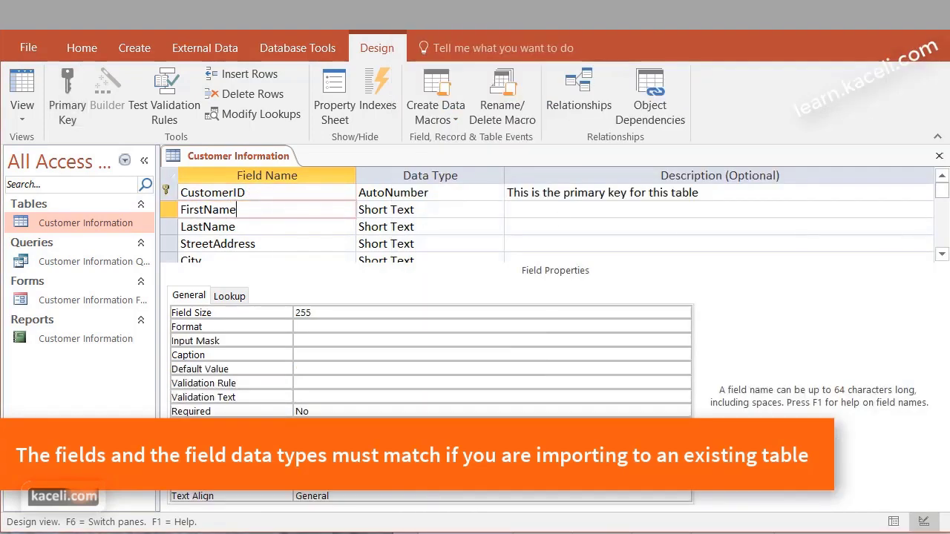
{"action": "key", "text": "alt+Tab"}
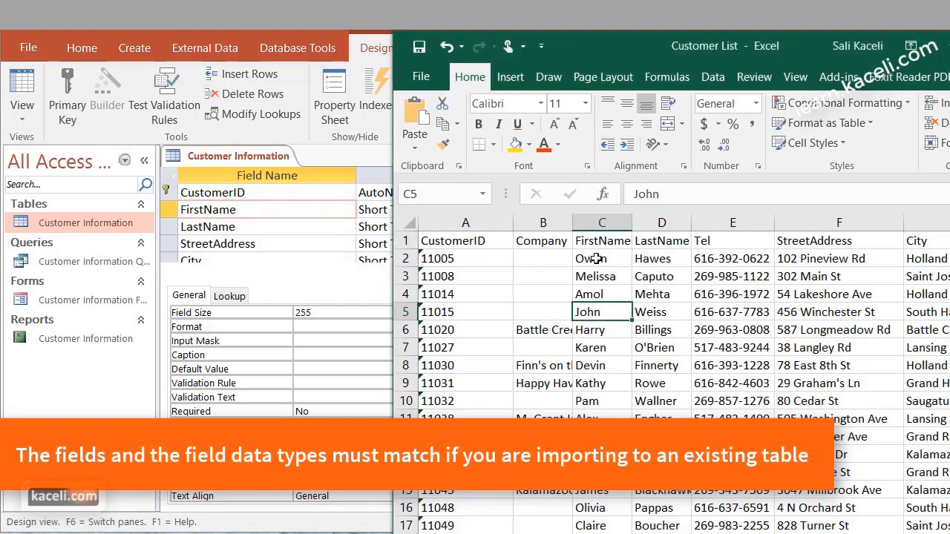
{"action": "left_click", "coordinate": [600, 241]}
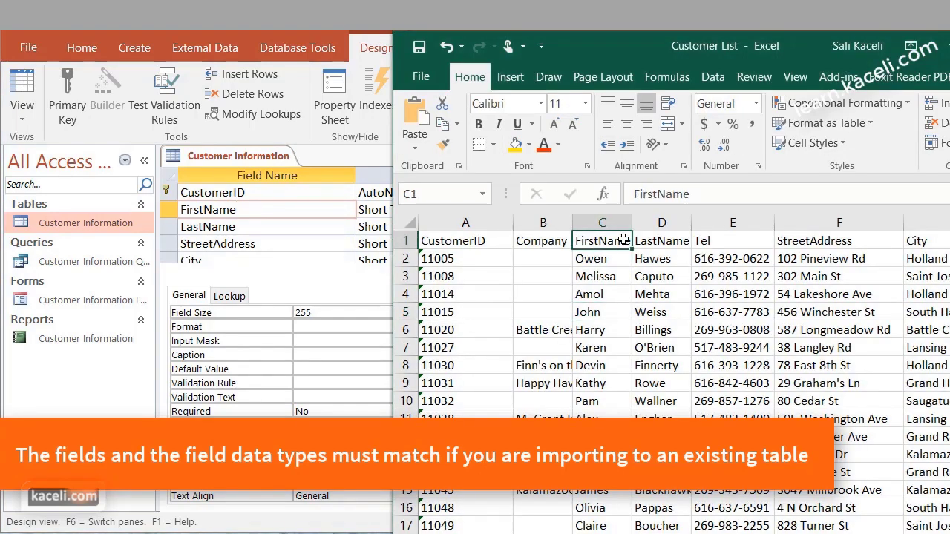
{"action": "left_click", "coordinate": [660, 239]}
{"action": "left_click", "coordinate": [730, 243]}
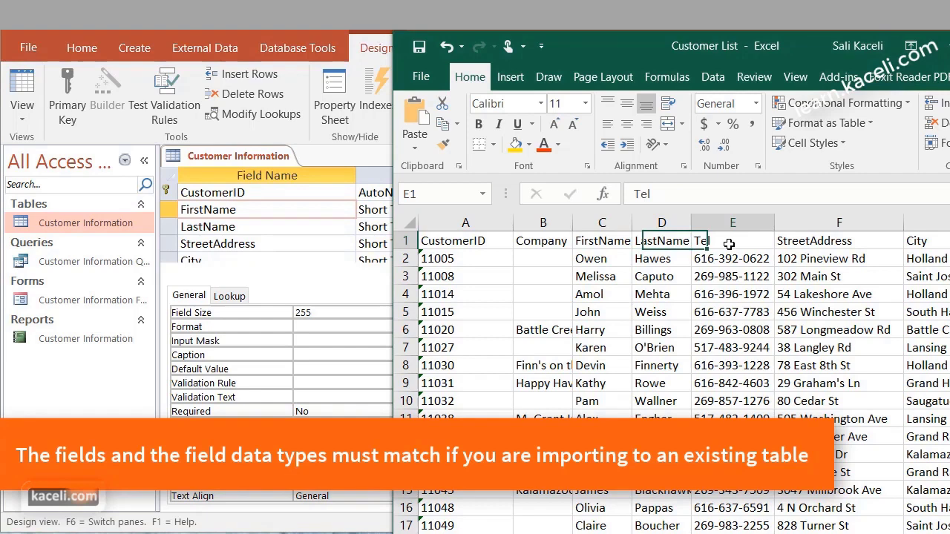
{"action": "left_click", "coordinate": [820, 242]}
{"action": "left_click", "coordinate": [251, 227]}
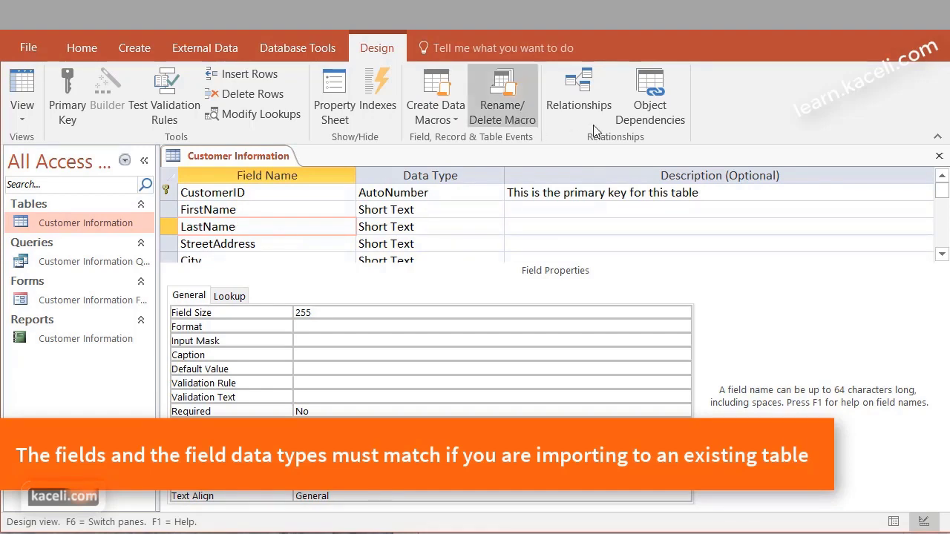
{"action": "left_click", "coordinate": [939, 156]}
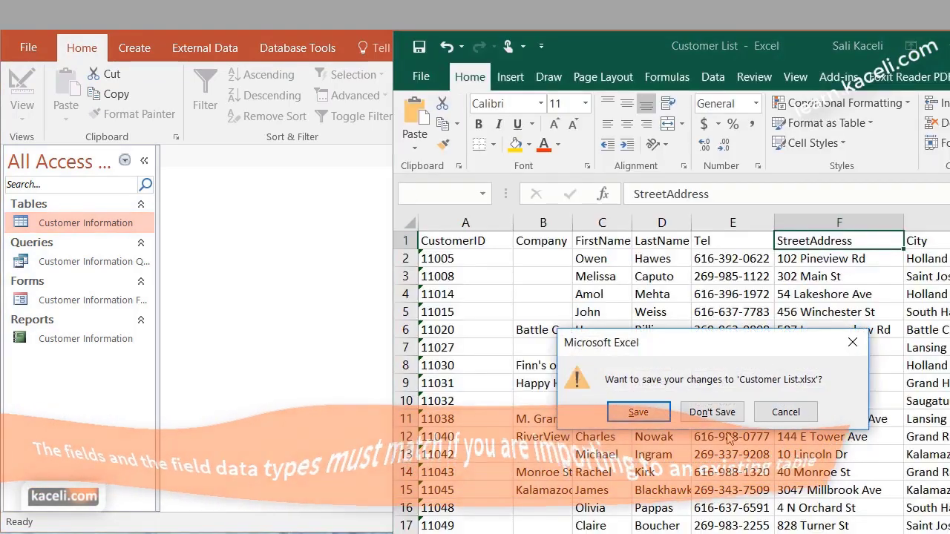
Close Customer List without saving and start an Excel import from Access's External Data tab
{"action": "left_click", "coordinate": [726, 426]}
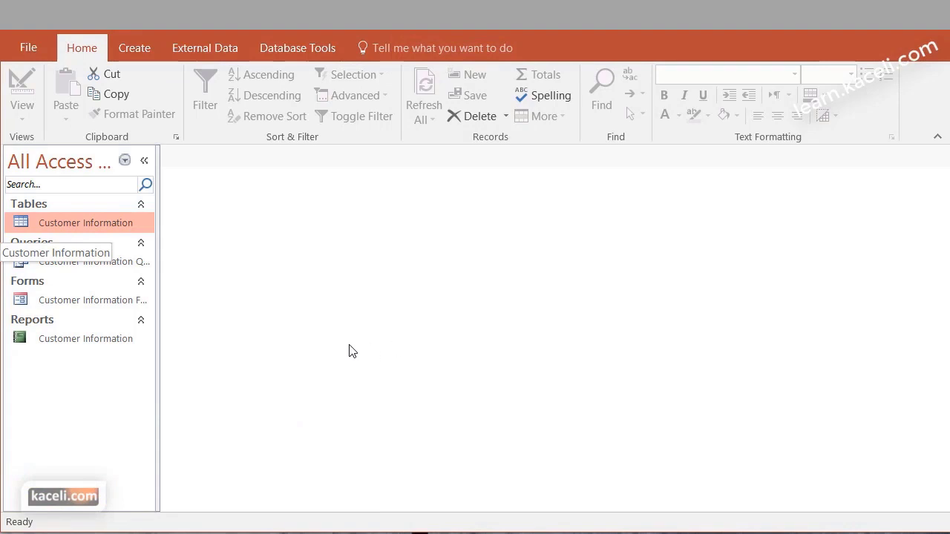
{"action": "left_click", "coordinate": [178, 48]}
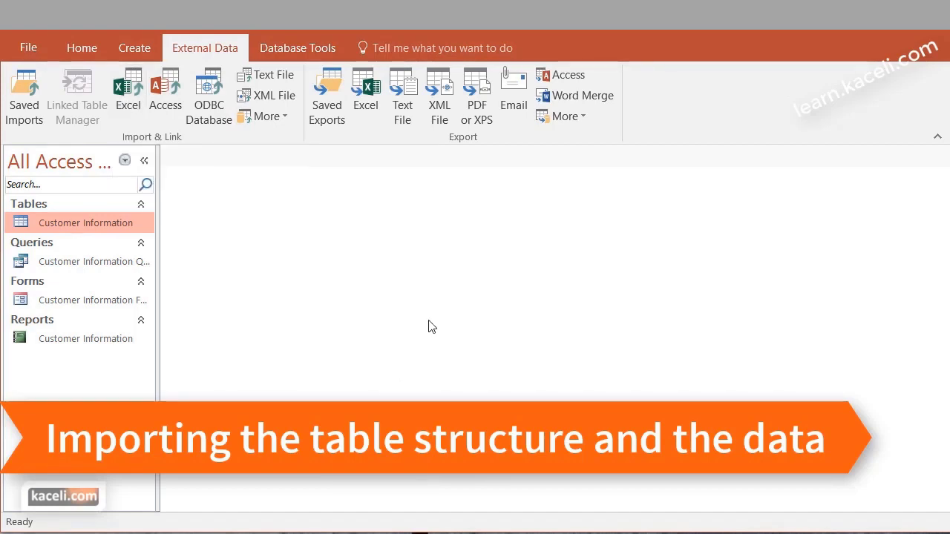
{"action": "left_click", "coordinate": [139, 87]}
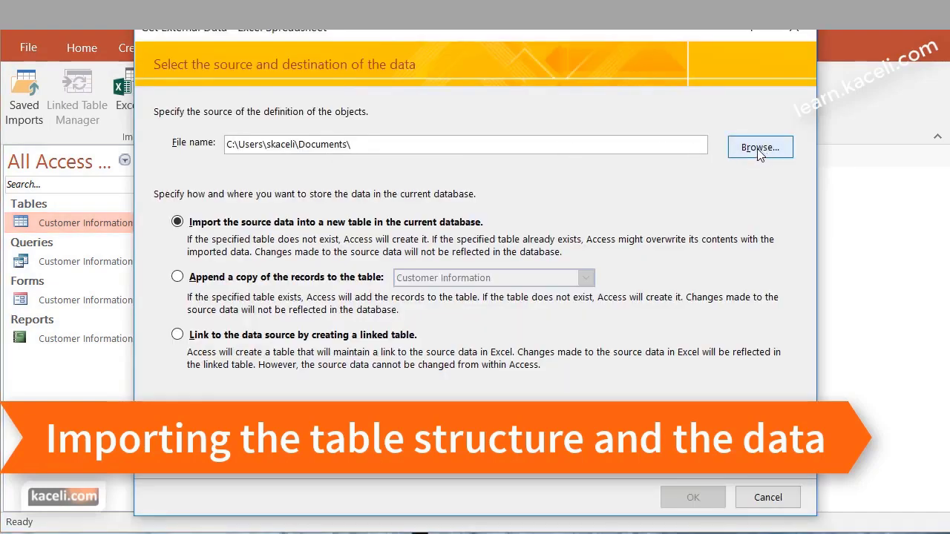
Choose Customer List from the Access 2016 Working Files folder as the source for a new table
{"action": "left_click", "coordinate": [435, 145]}
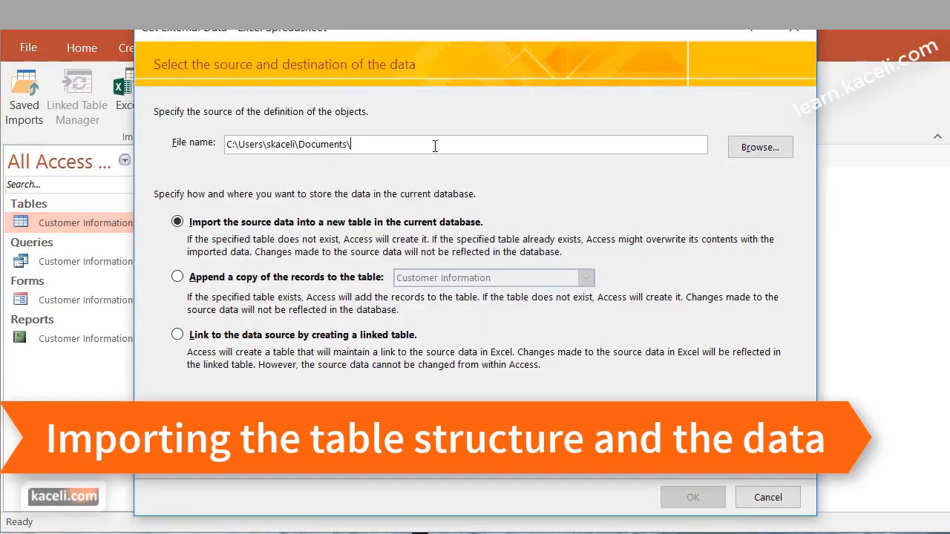
{"action": "left_click", "coordinate": [760, 149]}
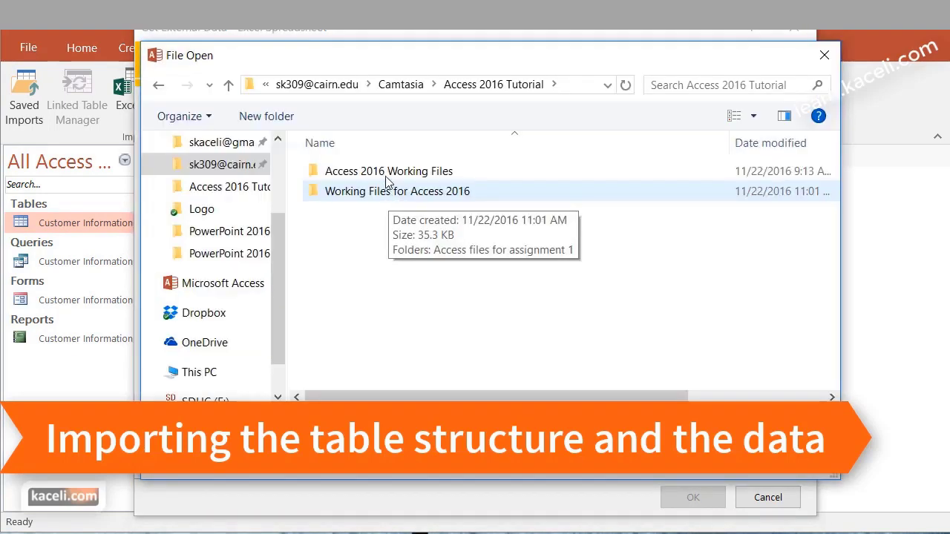
{"action": "double_click", "coordinate": [387, 182]}
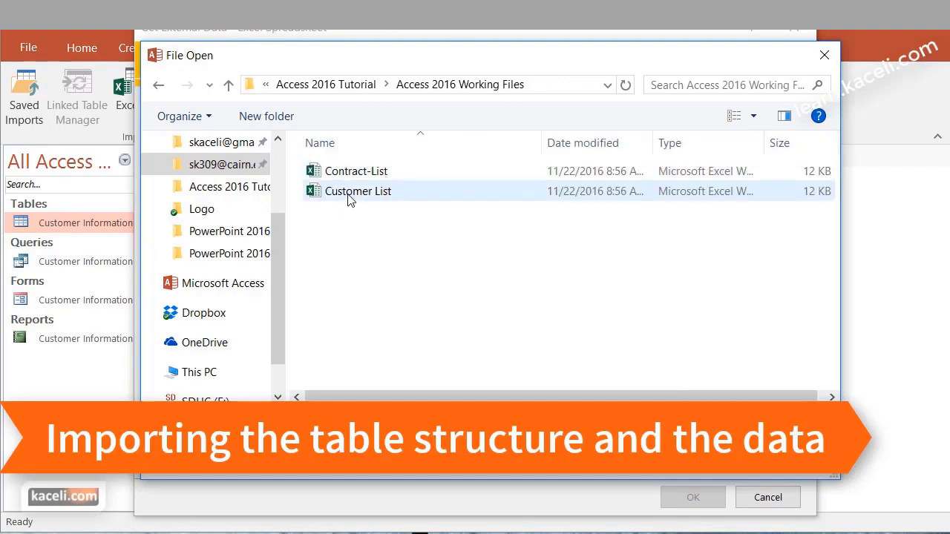
{"action": "left_click", "coordinate": [362, 194]}
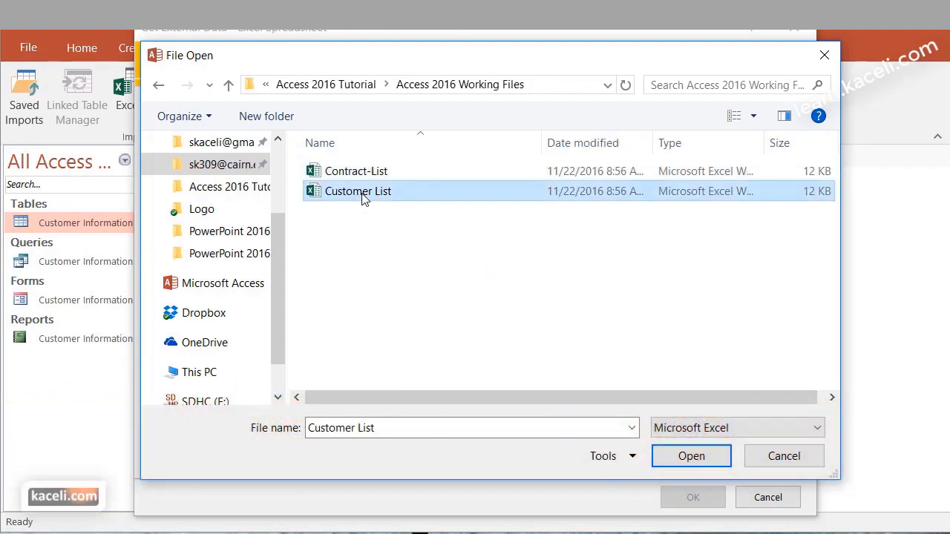
{"action": "left_click", "coordinate": [691, 458]}
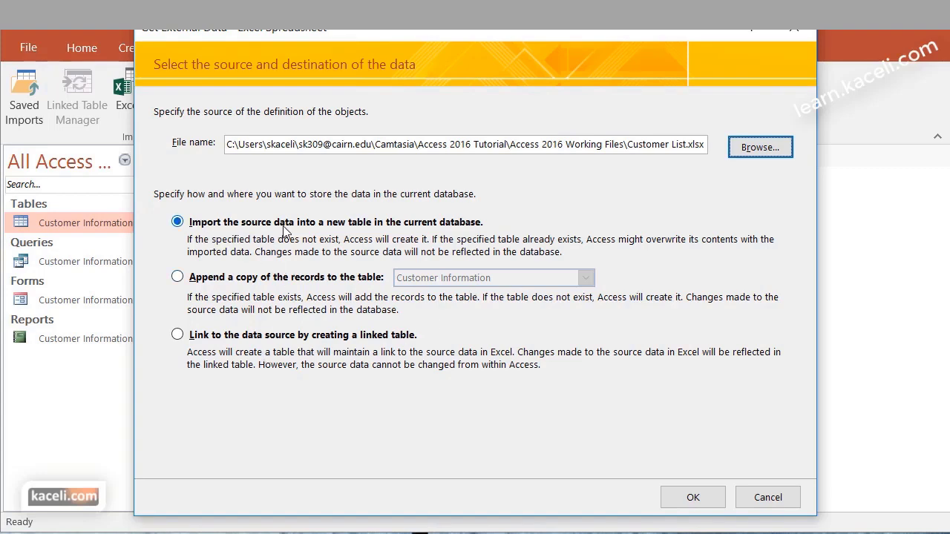
{"action": "left_click", "coordinate": [707, 498]}
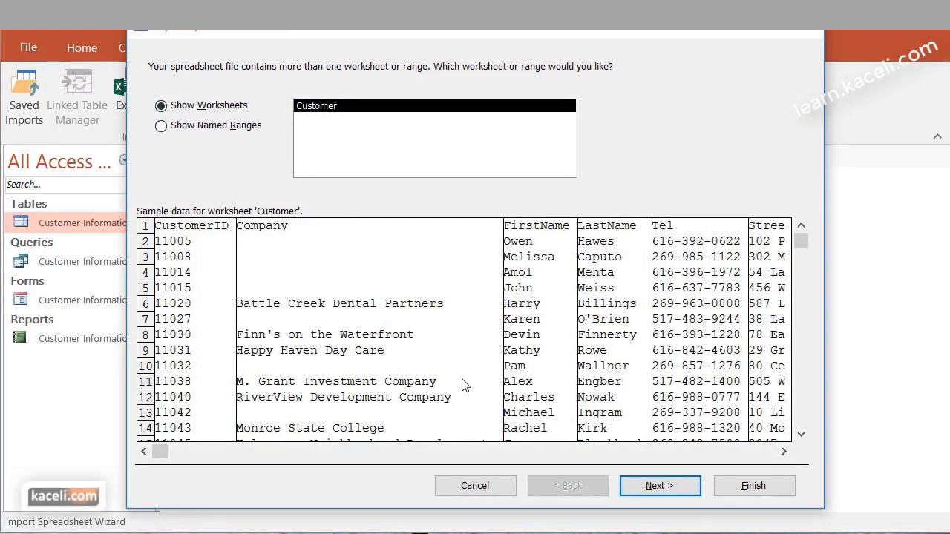
Enable First Row Contains Column Headings in the import wizard and advance to the field options
{"action": "left_click", "coordinate": [659, 486]}
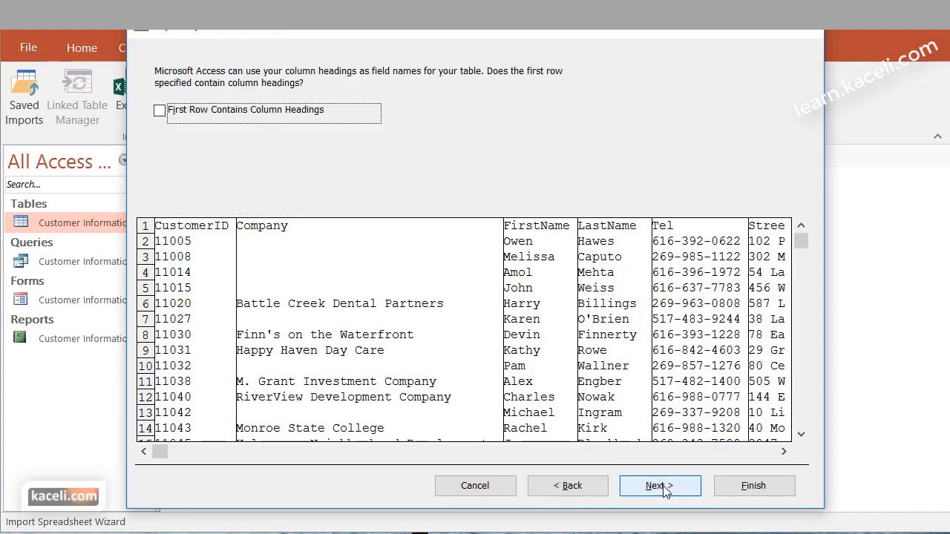
{"action": "left_click", "coordinate": [160, 111]}
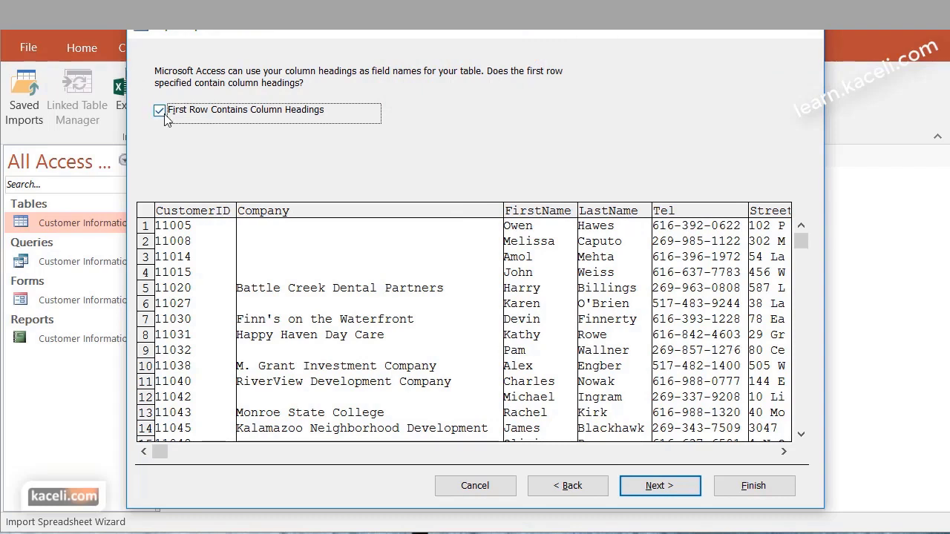
{"action": "left_click", "coordinate": [660, 485]}
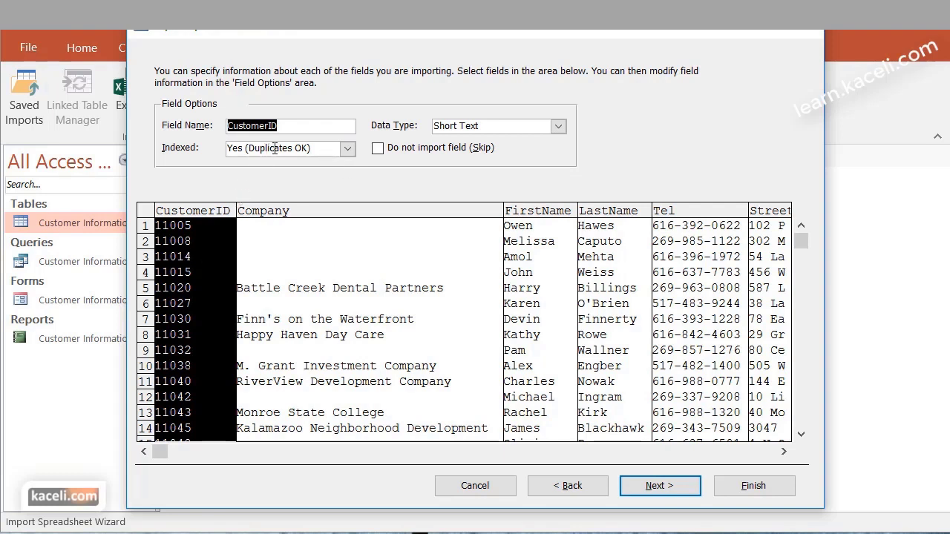
Leave CustomerID indexed with duplicates allowed and its data type unchanged, then continue to the primary key page
{"action": "left_click", "coordinate": [346, 148]}
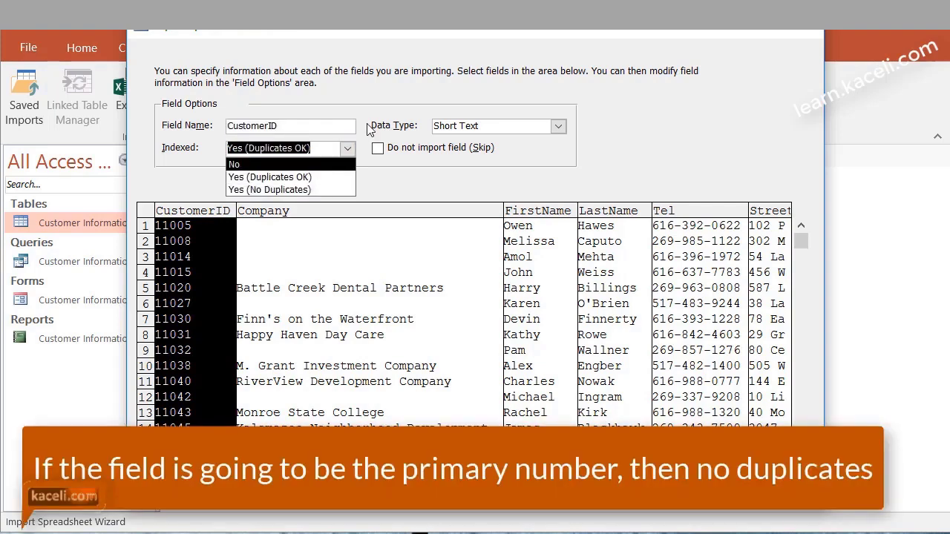
{"action": "left_click", "coordinate": [375, 93]}
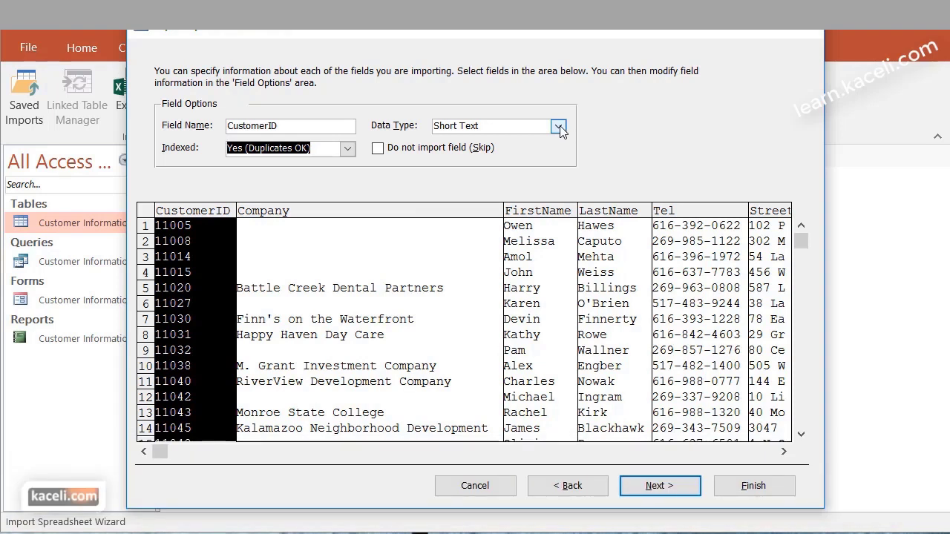
{"action": "left_click", "coordinate": [559, 127]}
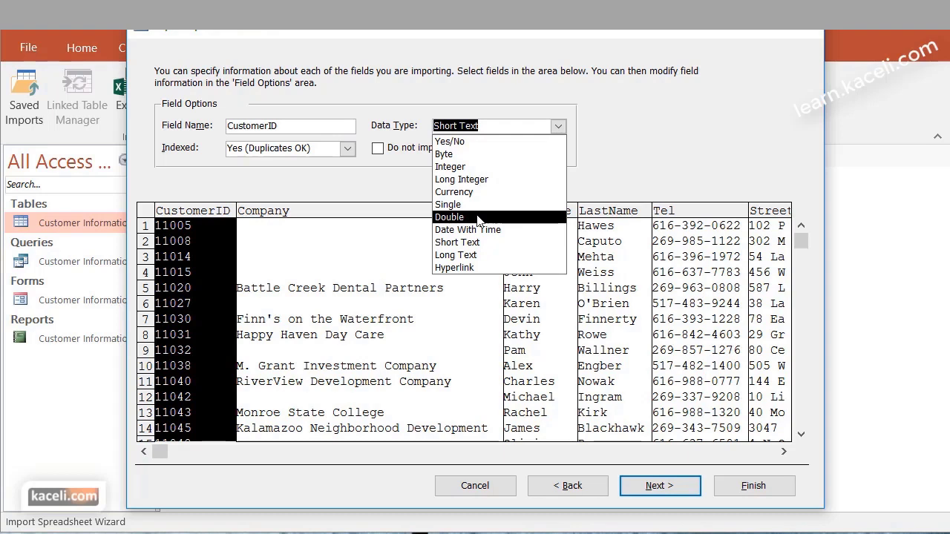
{"action": "key", "text": "Escape"}
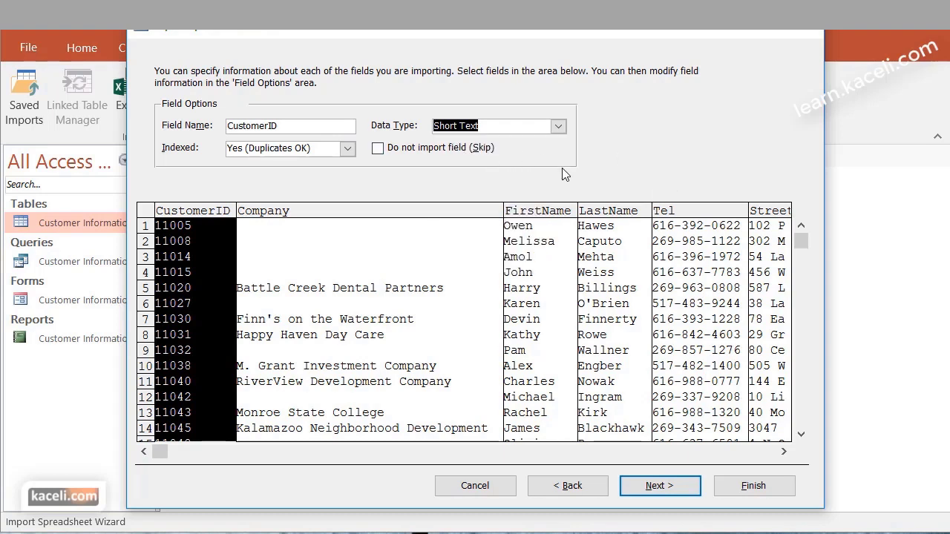
{"action": "left_click", "coordinate": [660, 487]}
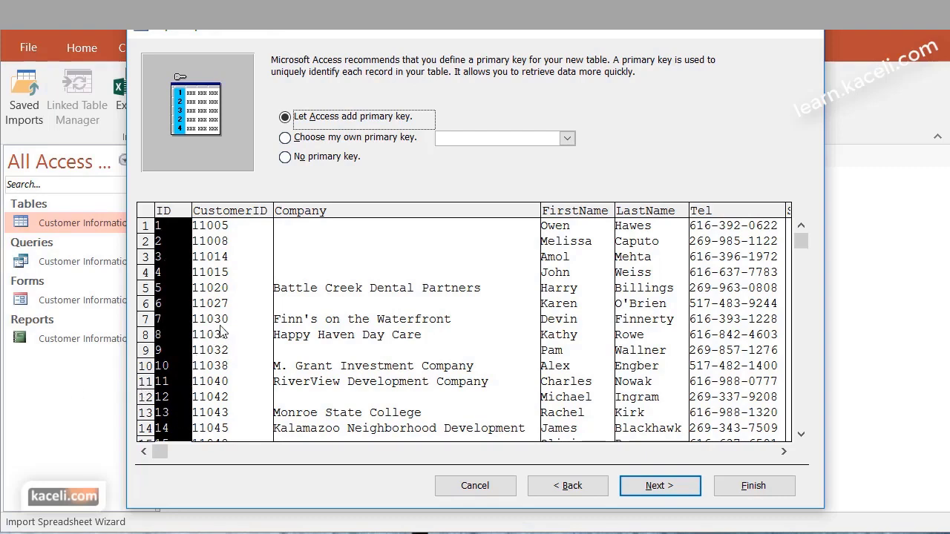
Make CustomerID the primary key, name the table Customers, and finish without saving import steps
{"action": "left_click", "coordinate": [313, 141]}
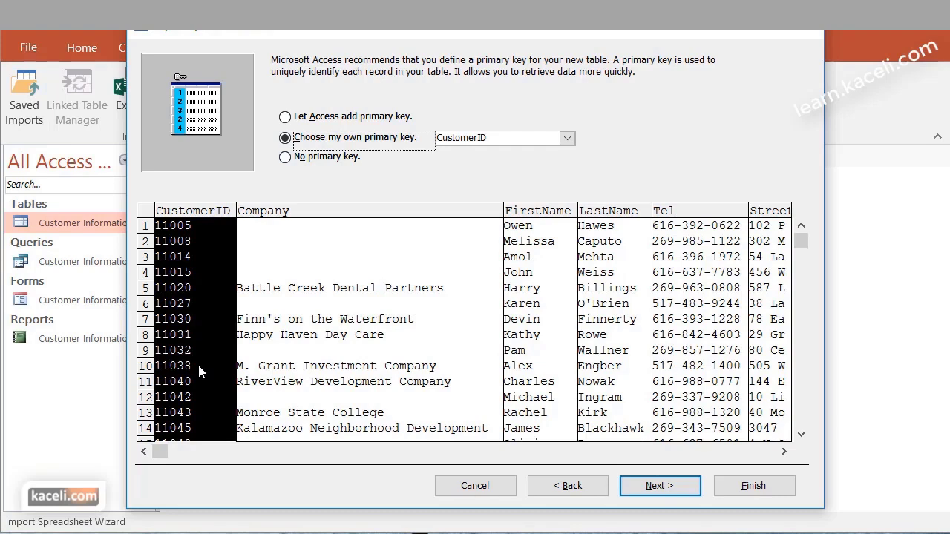
{"action": "left_click", "coordinate": [657, 486]}
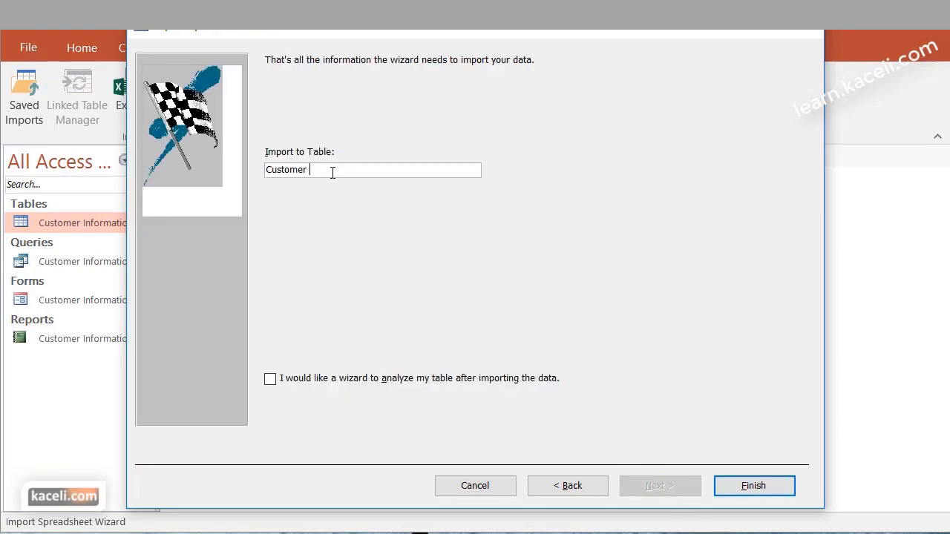
{"action": "type", "text": "s"}
{"action": "left_click", "coordinate": [770, 489]}
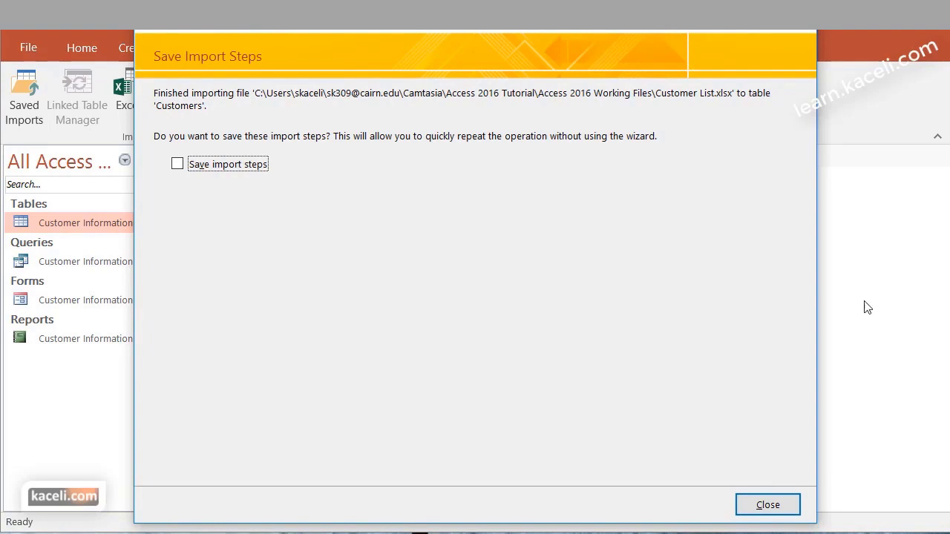
{"action": "left_click", "coordinate": [780, 512]}
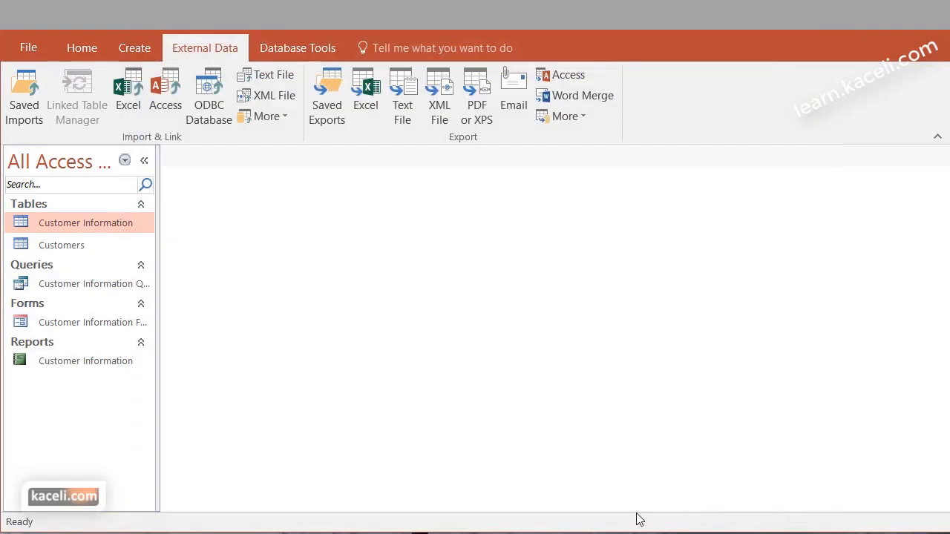
Open the new Customers table in Datasheet View and scroll through its records
{"action": "left_click", "coordinate": [60, 250]}
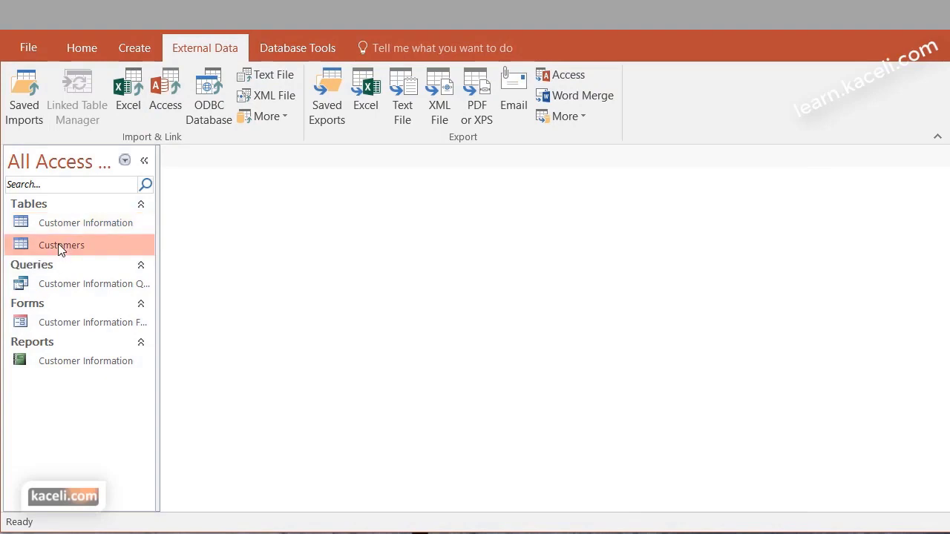
{"action": "double_click", "coordinate": [61, 250]}
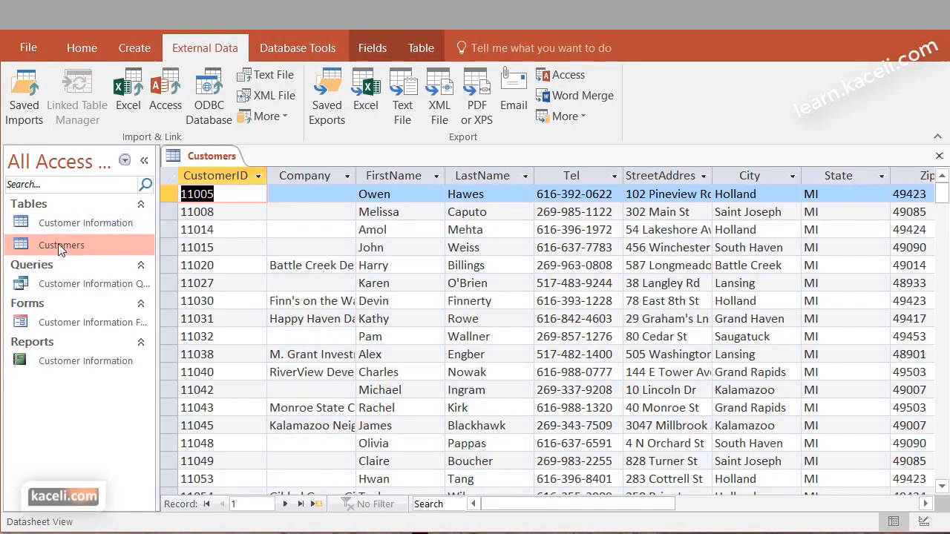
{"action": "scroll", "coordinate": [613, 361], "scroll_direction": "down", "scroll_amount": 1}
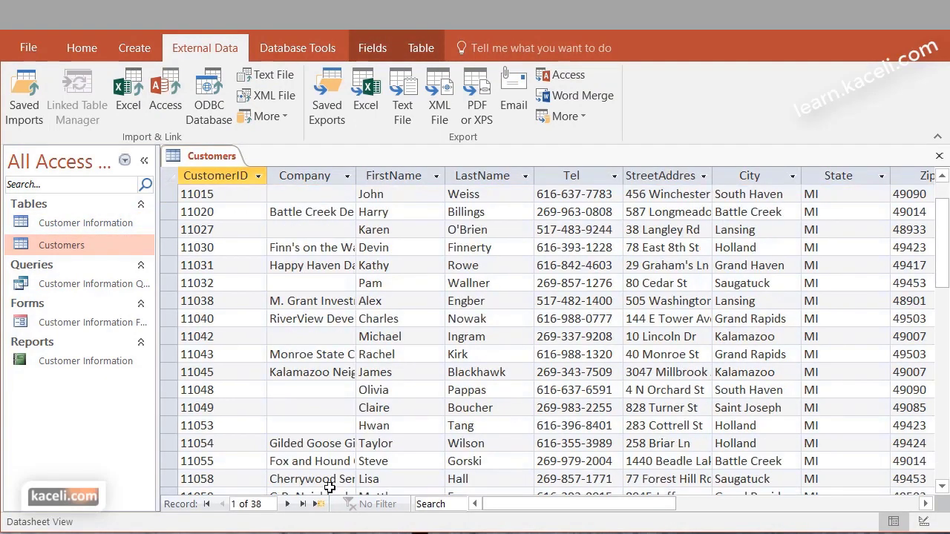
{"action": "scroll", "coordinate": [269, 443], "scroll_direction": "down", "scroll_amount": 2}
{"action": "scroll", "coordinate": [270, 423], "scroll_direction": "down", "scroll_amount": 8}
{"action": "scroll", "coordinate": [274, 403], "scroll_direction": "up", "scroll_amount": 11}
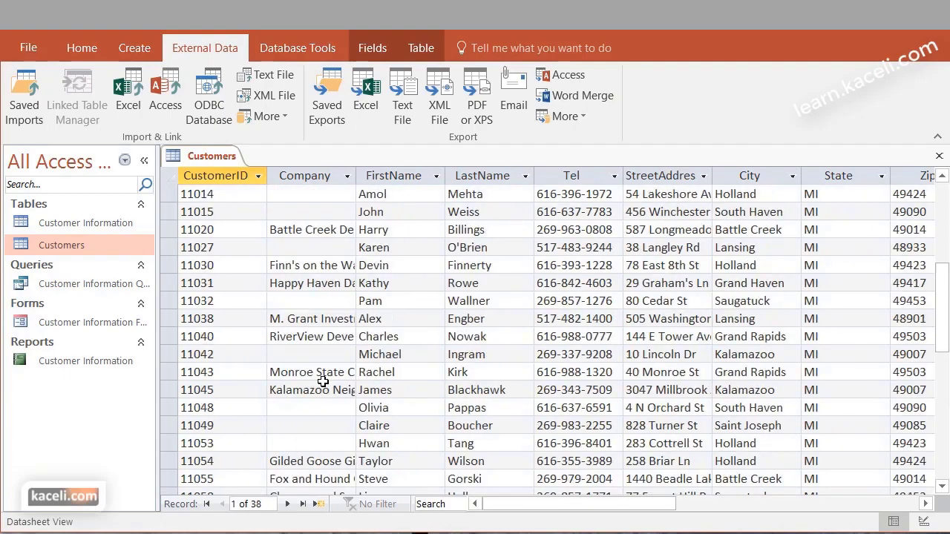
{"action": "mouse_move", "coordinate": [564, 505]}
{"action": "left_mouse_down"}
{"action": "mouse_move", "coordinate": [749, 504]}
{"action": "mouse_move", "coordinate": [564, 505]}
{"action": "left_mouse_up"}
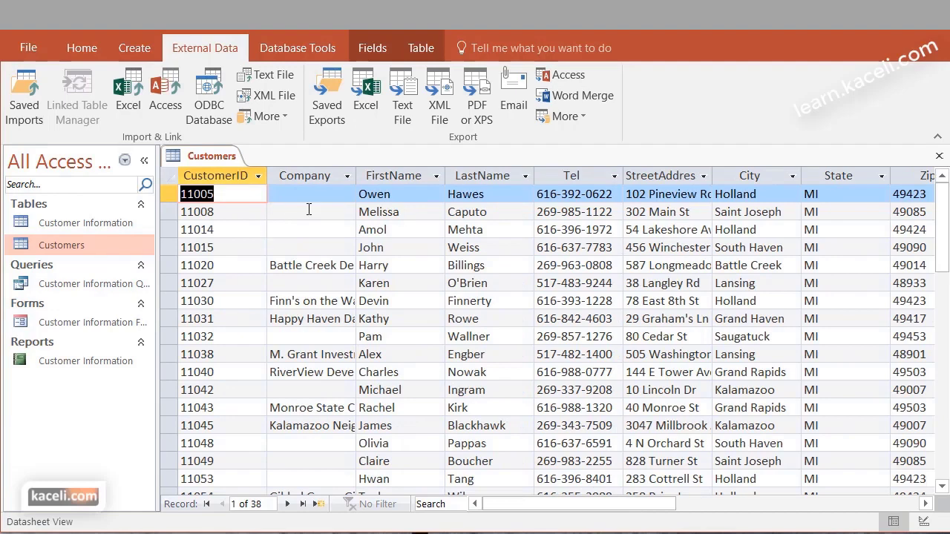
Inspect the Company through Zip columns and widen the Email column to show full addresses
{"action": "left_click", "coordinate": [326, 175]}
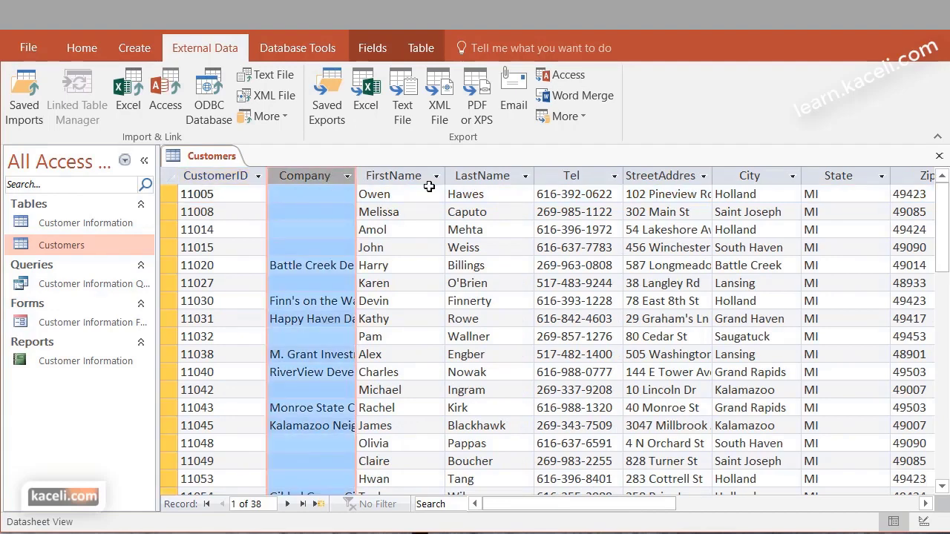
{"action": "left_click", "coordinate": [586, 176]}
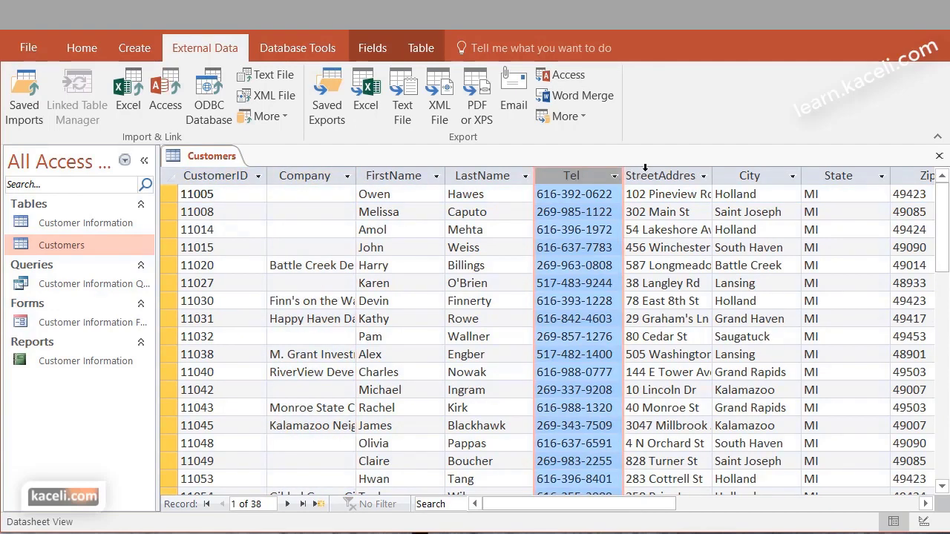
{"action": "left_click", "coordinate": [657, 176]}
{"action": "left_click", "coordinate": [766, 176]}
{"action": "left_click_drag", "start_coordinate": [666, 511], "coordinate": [744, 505]}
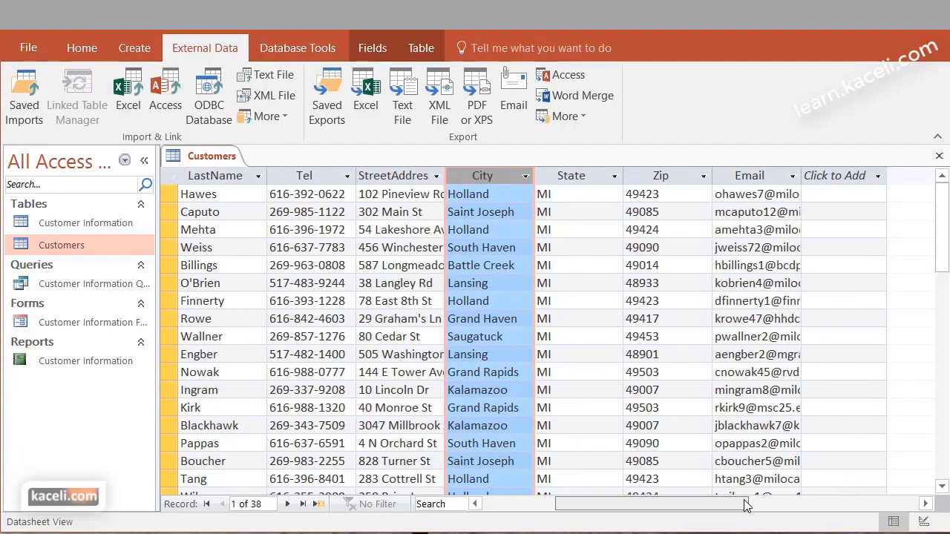
{"action": "left_click", "coordinate": [666, 175]}
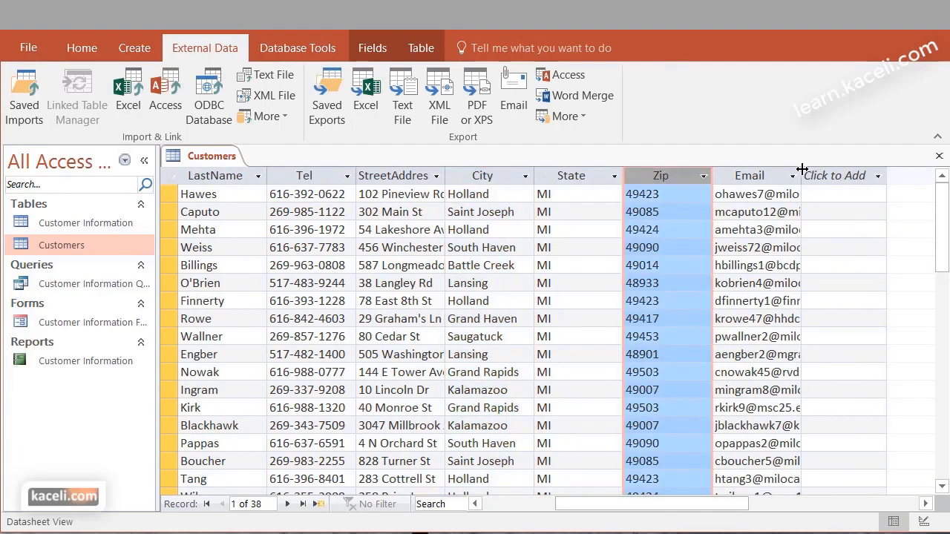
{"action": "left_click_drag", "start_coordinate": [802, 175], "coordinate": [826, 178]}
{"action": "left_click", "coordinate": [846, 176]}
{"action": "key", "text": "Escape"}
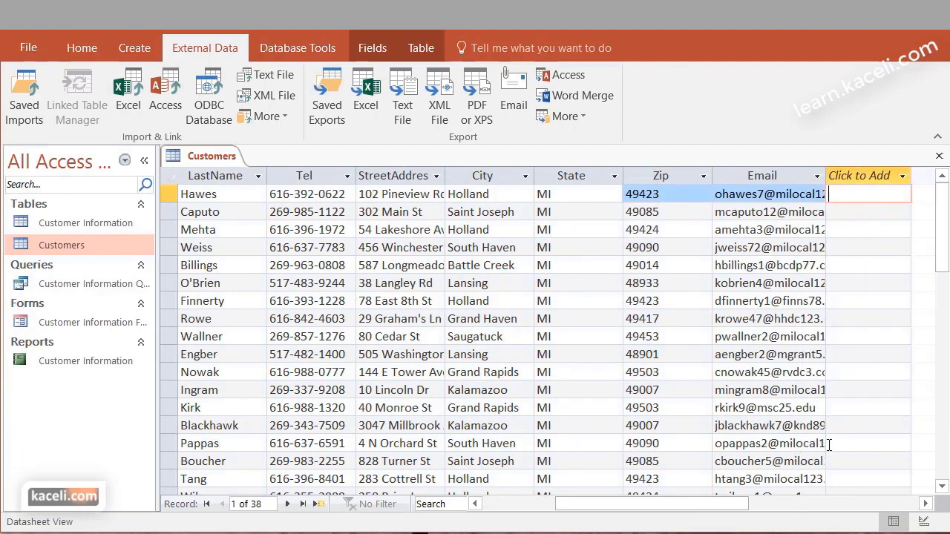
{"action": "left_click", "coordinate": [866, 378]}
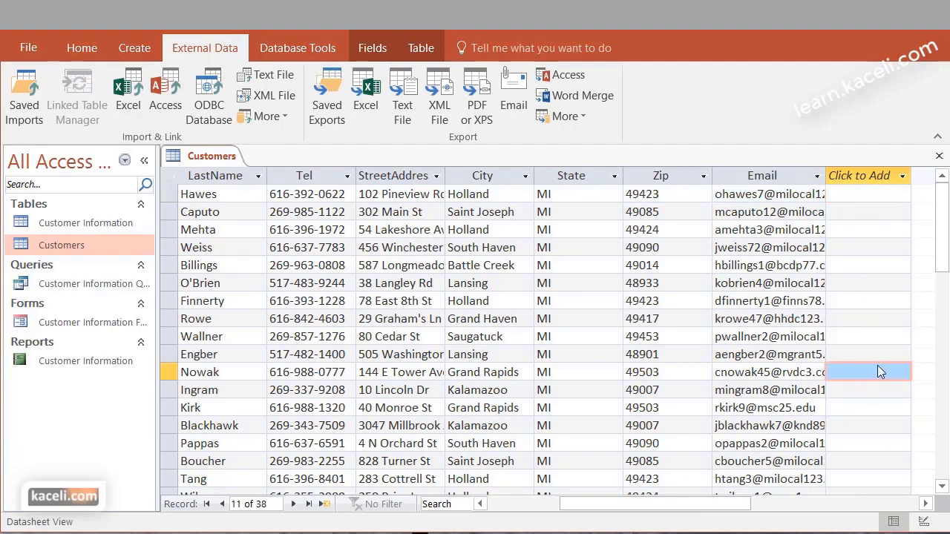
{"action": "left_click", "coordinate": [36, 52]}
{"action": "left_click", "coordinate": [19, 44]}
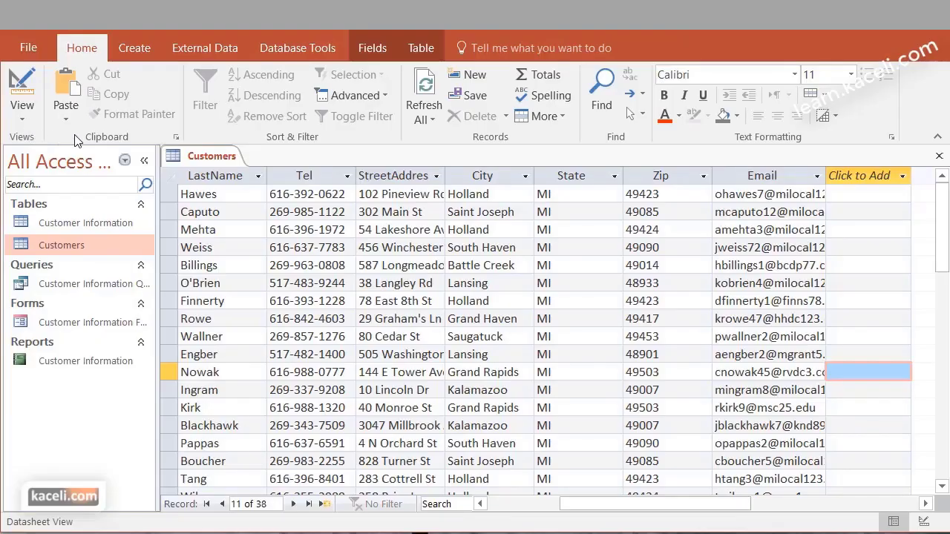
In Design View, add a Comments field of type Long Text below Email
{"action": "left_click", "coordinate": [22, 118]}
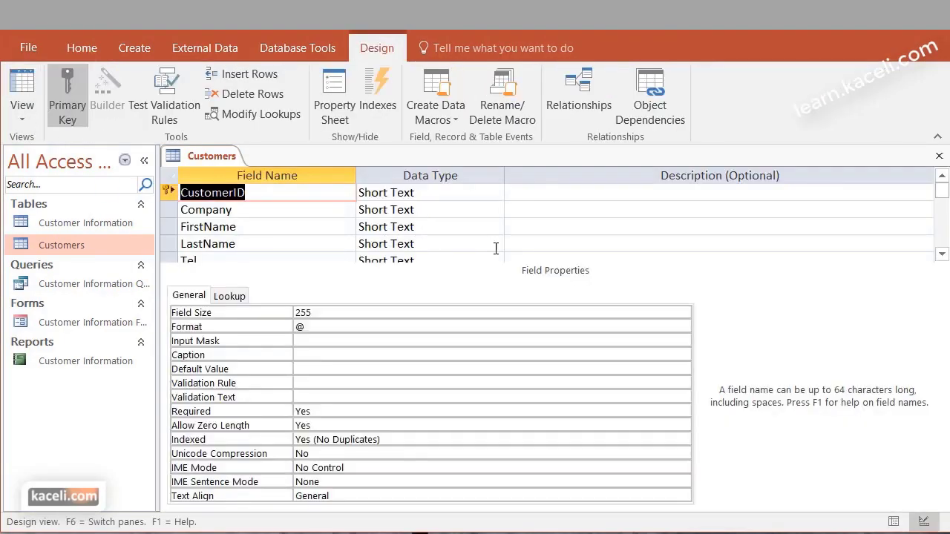
{"action": "left_click_drag", "start_coordinate": [942, 201], "coordinate": [945, 247]}
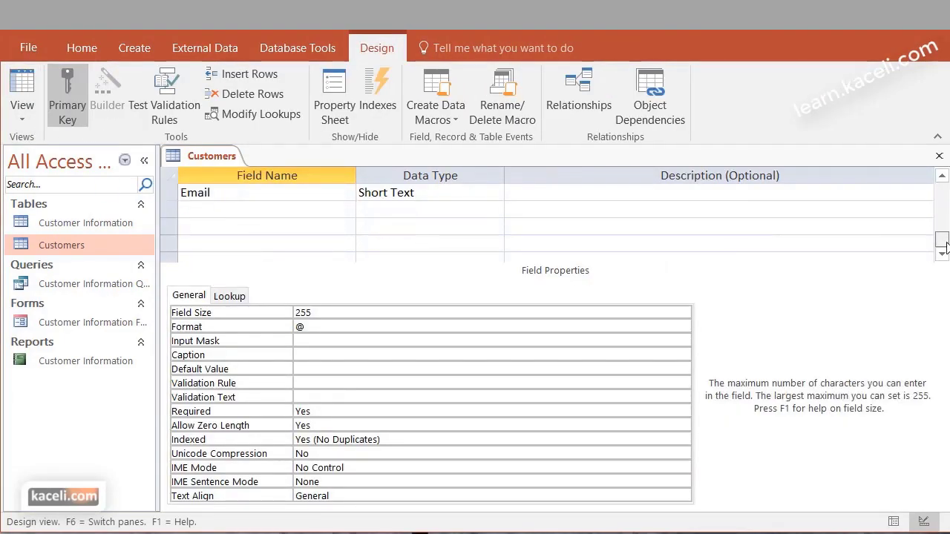
{"action": "left_click", "coordinate": [219, 211]}
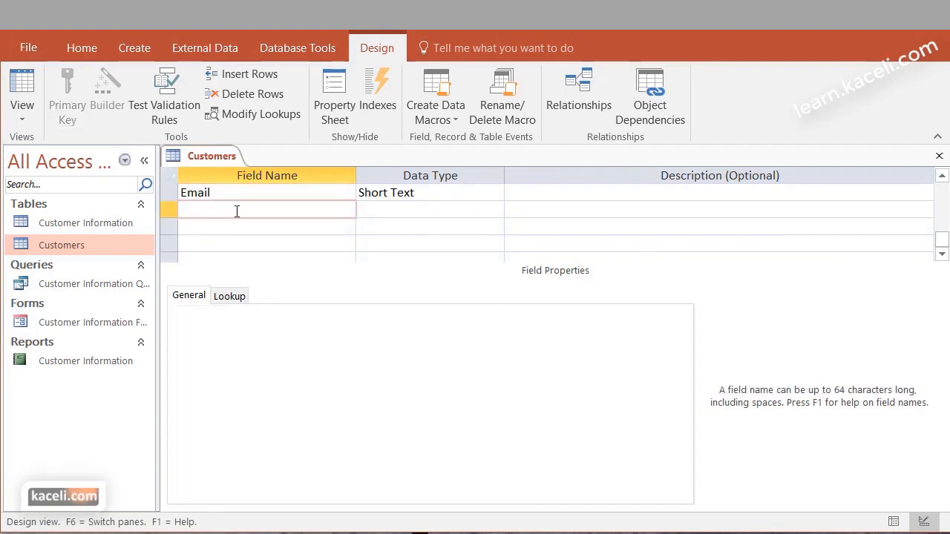
{"action": "type", "text": "Comments"}
{"action": "left_click", "coordinate": [379, 210]}
{"action": "left_click", "coordinate": [495, 210]}
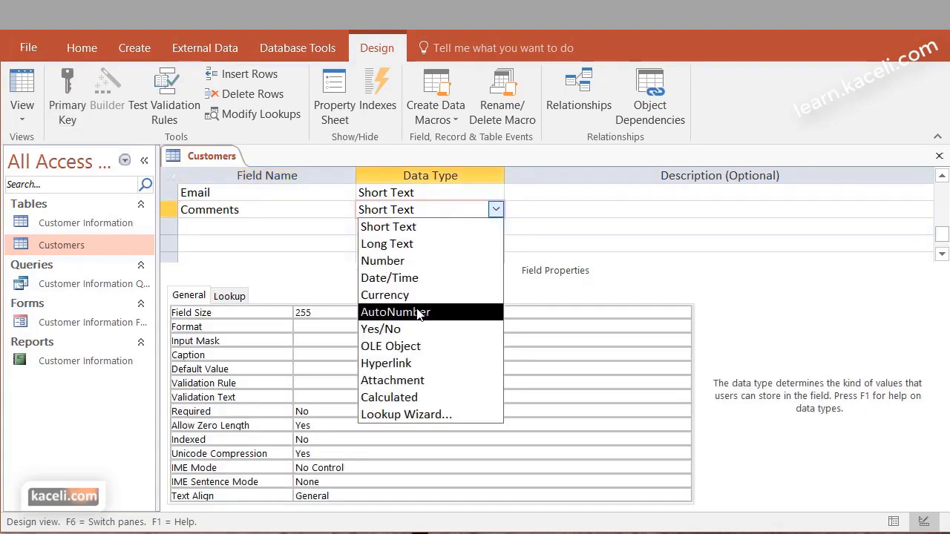
{"action": "left_click", "coordinate": [412, 252]}
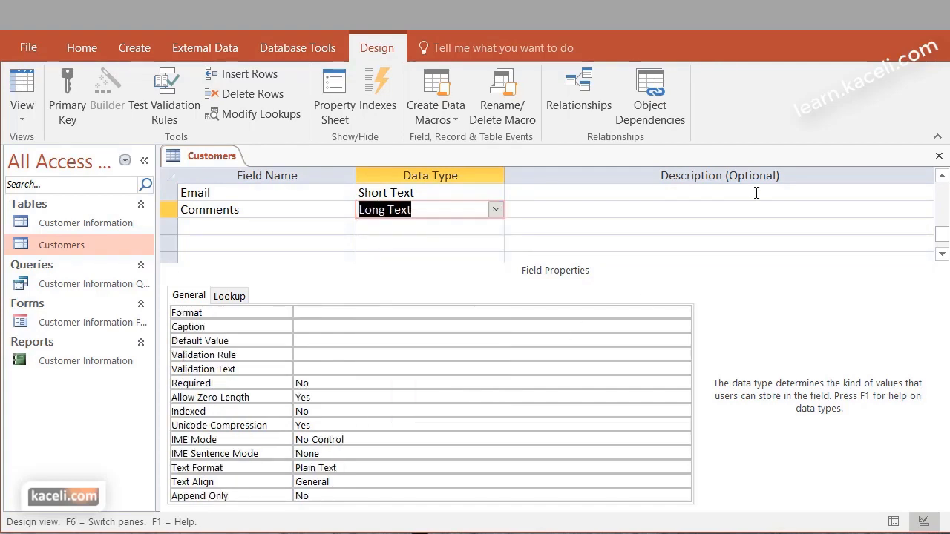
Save the Customers design and reopen its datasheet at the first record
{"action": "left_click", "coordinate": [939, 156]}
{"action": "left_click", "coordinate": [648, 443]}
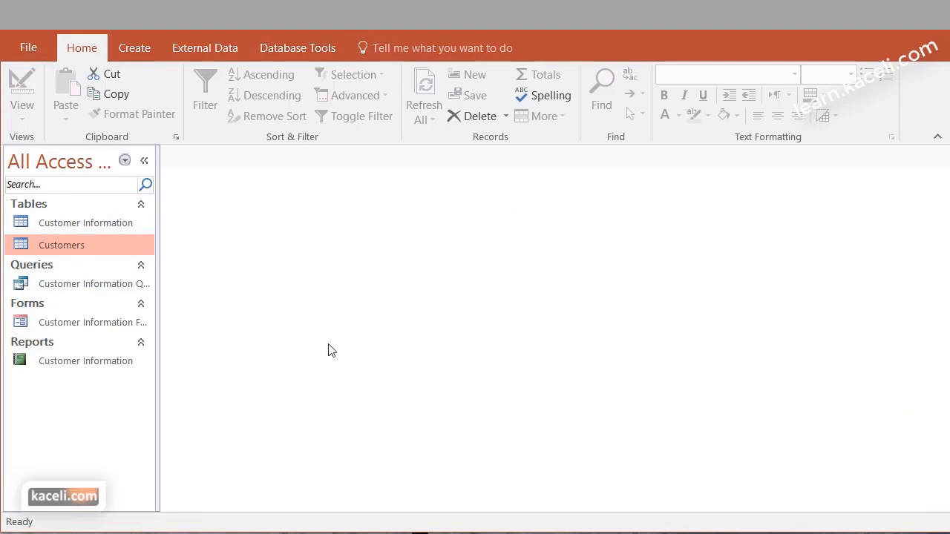
{"action": "double_click", "coordinate": [71, 245]}
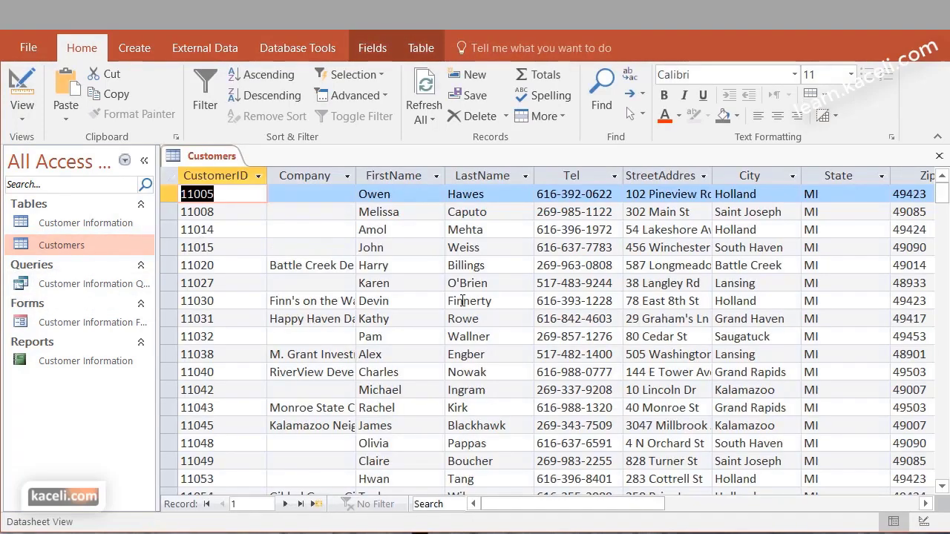
{"action": "left_click_drag", "start_coordinate": [644, 507], "coordinate": [777, 509]}
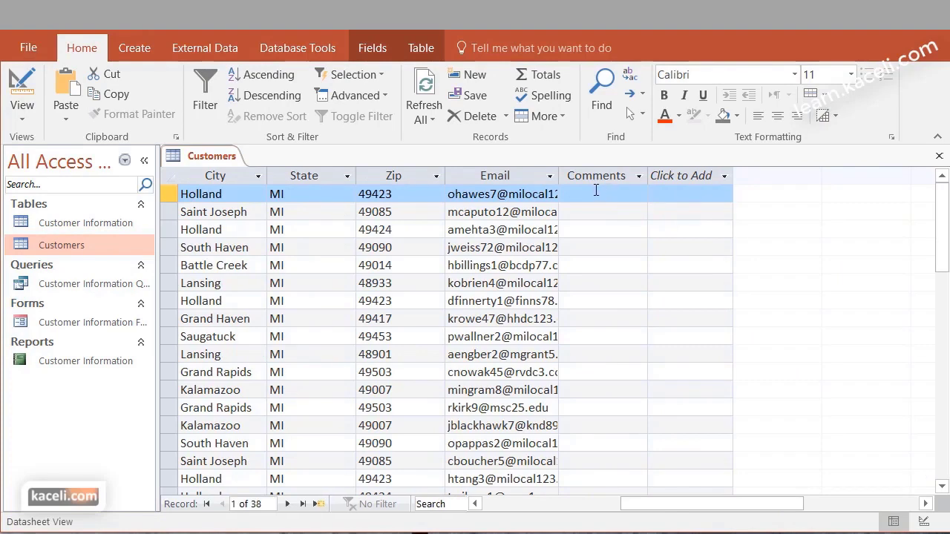
{"action": "key", "text": "Home"}
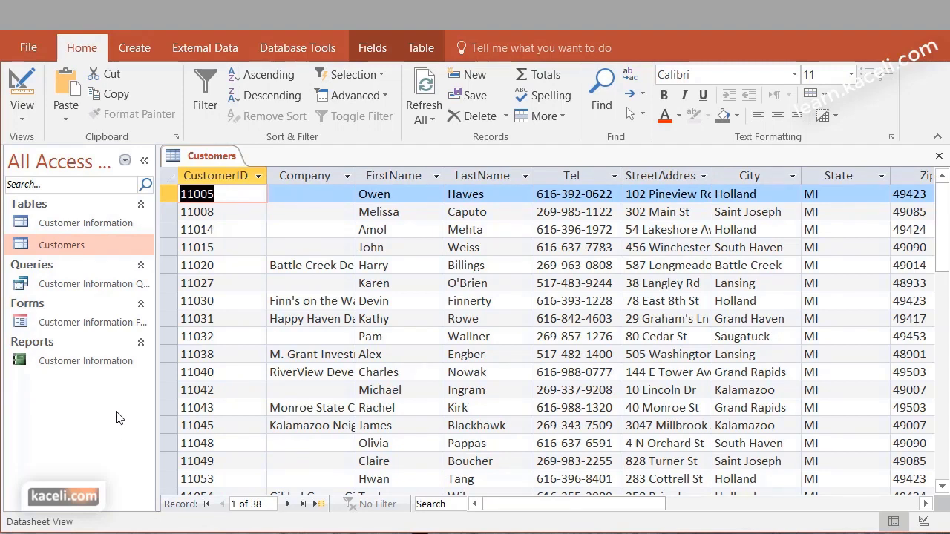
Choose Contract-List as the Excel import source into a new table and reach the column headings page
{"action": "left_click", "coordinate": [189, 51]}
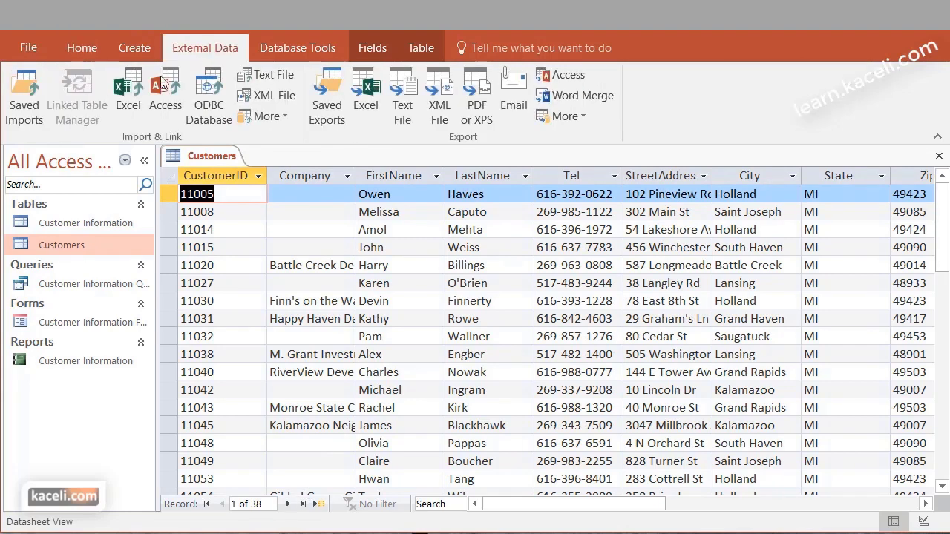
{"action": "left_click", "coordinate": [126, 96]}
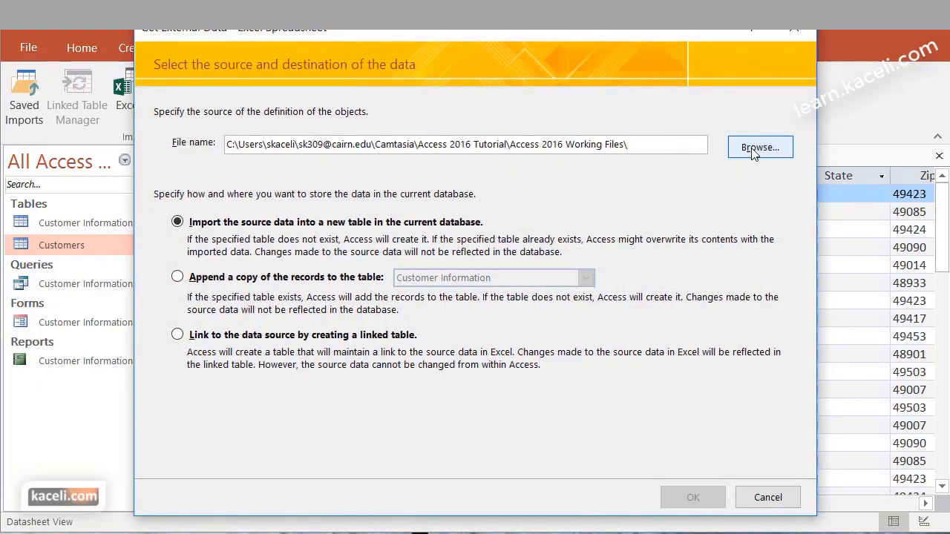
{"action": "left_click", "coordinate": [754, 150]}
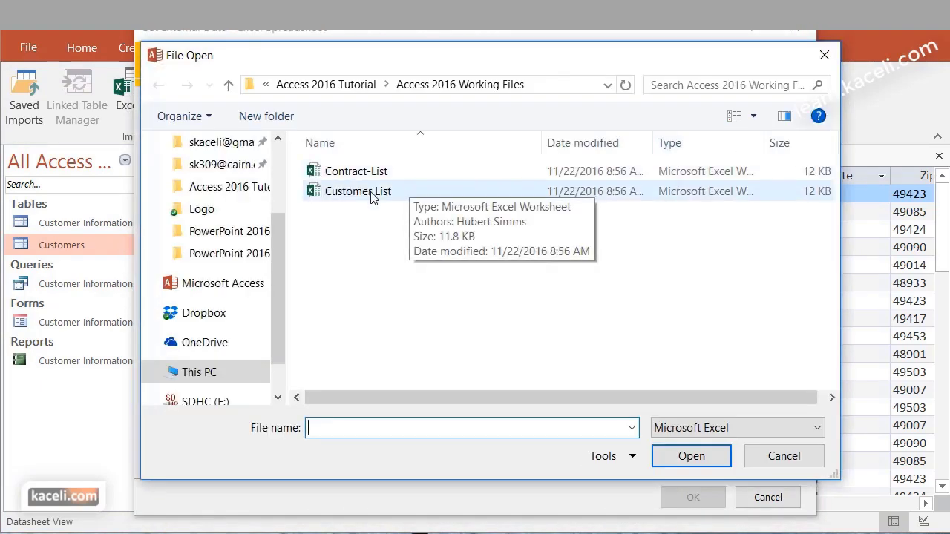
{"action": "left_click", "coordinate": [356, 177]}
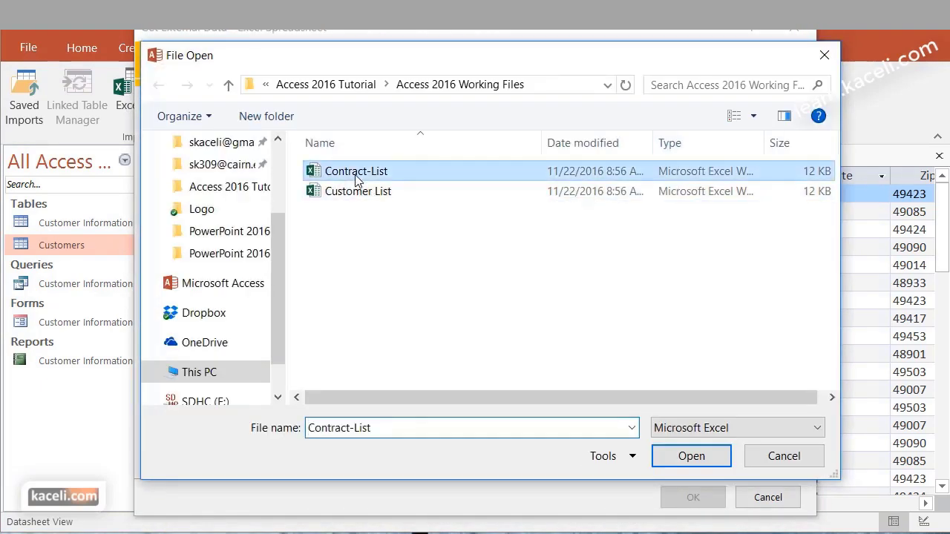
{"action": "left_click", "coordinate": [690, 459]}
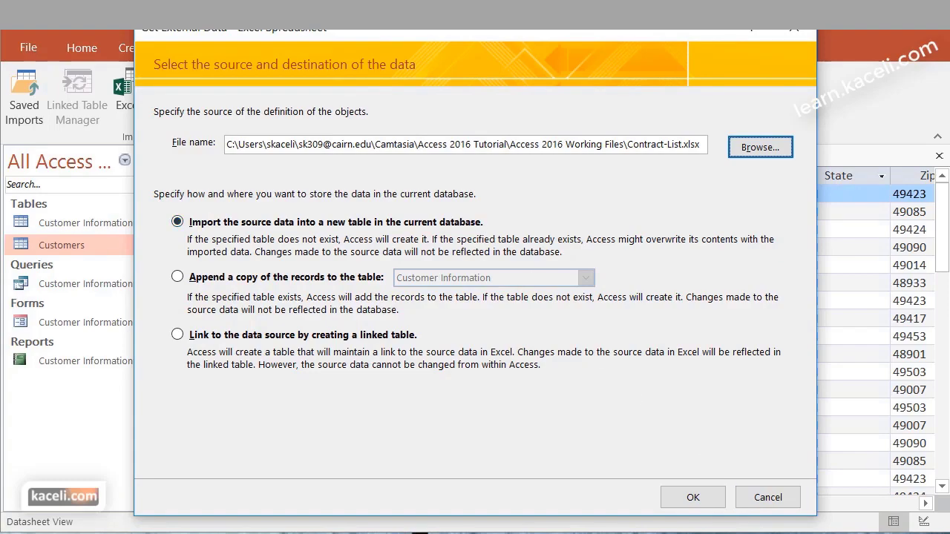
{"action": "left_click", "coordinate": [710, 496]}
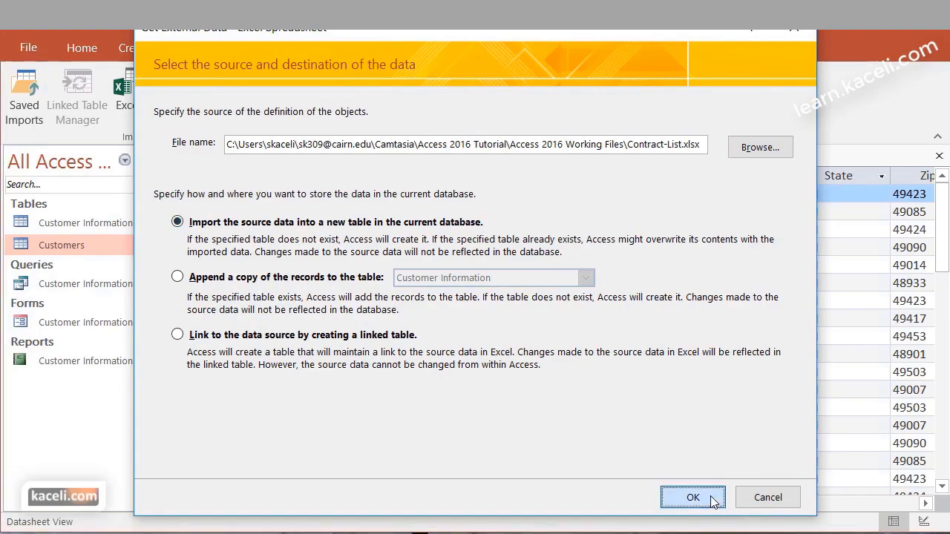
{"action": "left_click", "coordinate": [658, 484]}
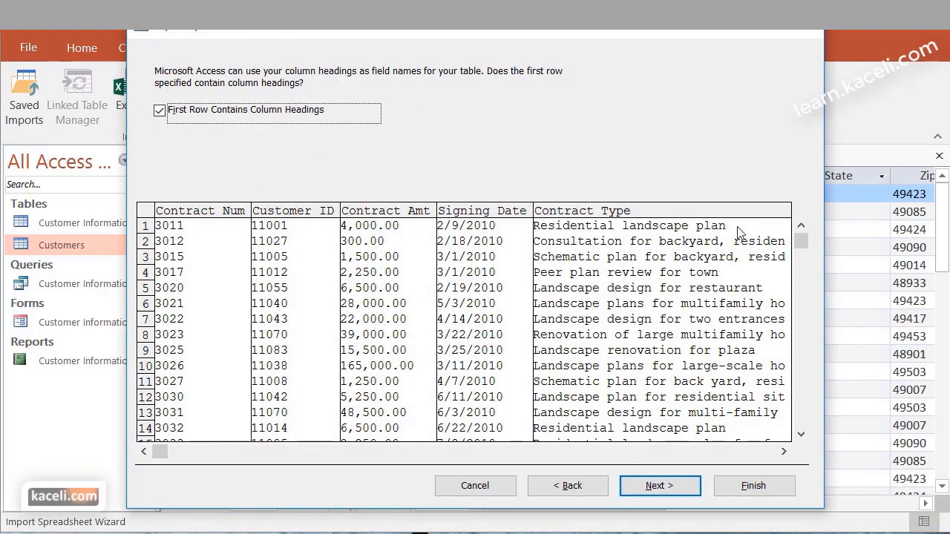
Key the import on Contract Num, name the table Contracts, and finish without saving import steps
{"action": "left_click", "coordinate": [657, 485]}
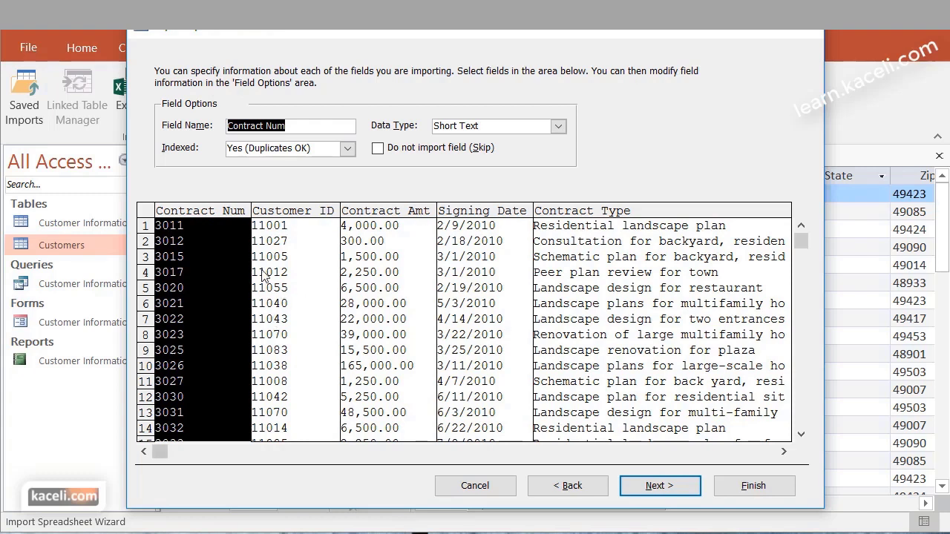
{"action": "left_click", "coordinate": [679, 488]}
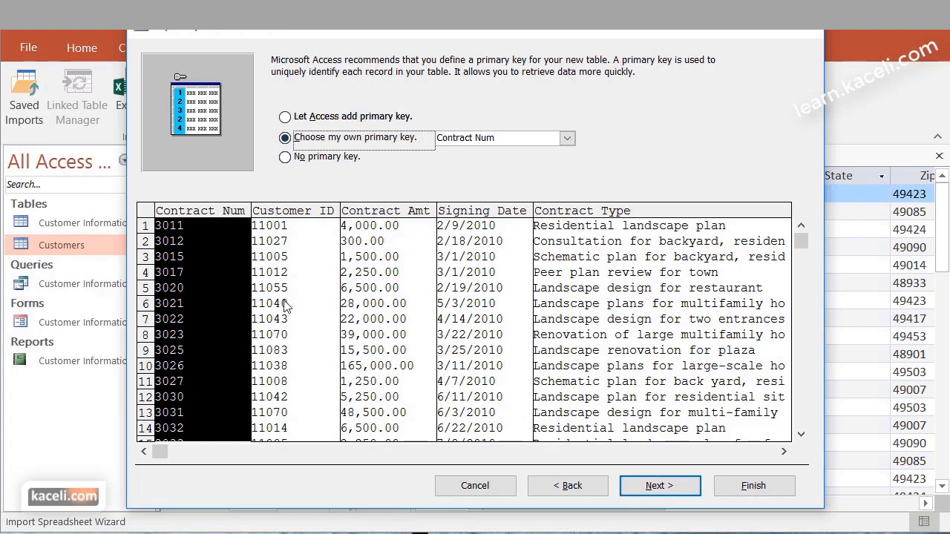
{"action": "left_click", "coordinate": [685, 486]}
{"action": "left_click", "coordinate": [329, 169]}
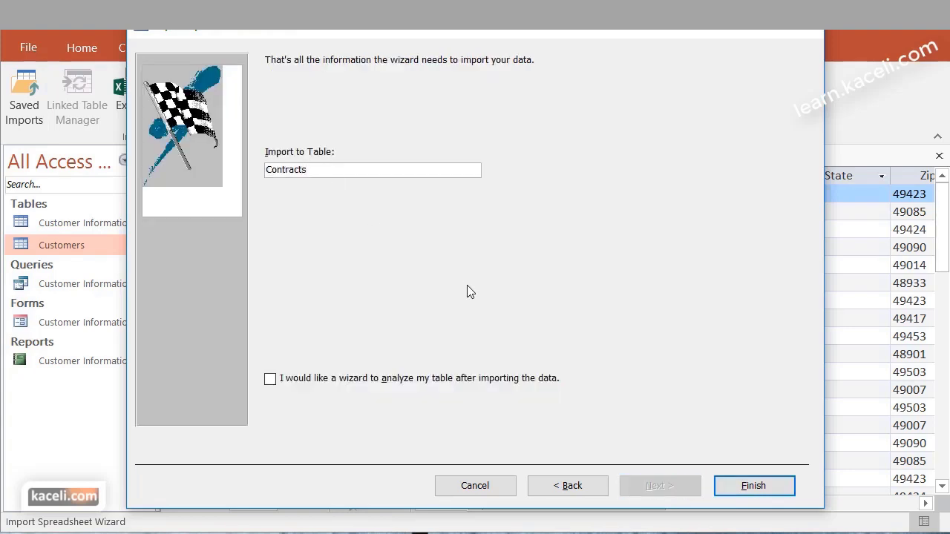
{"action": "left_click", "coordinate": [746, 489]}
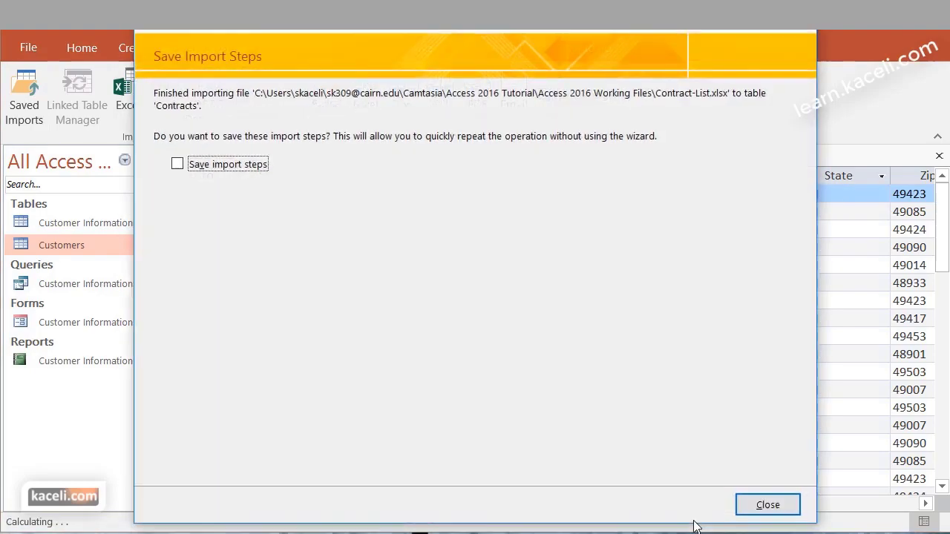
{"action": "left_click", "coordinate": [765, 506]}
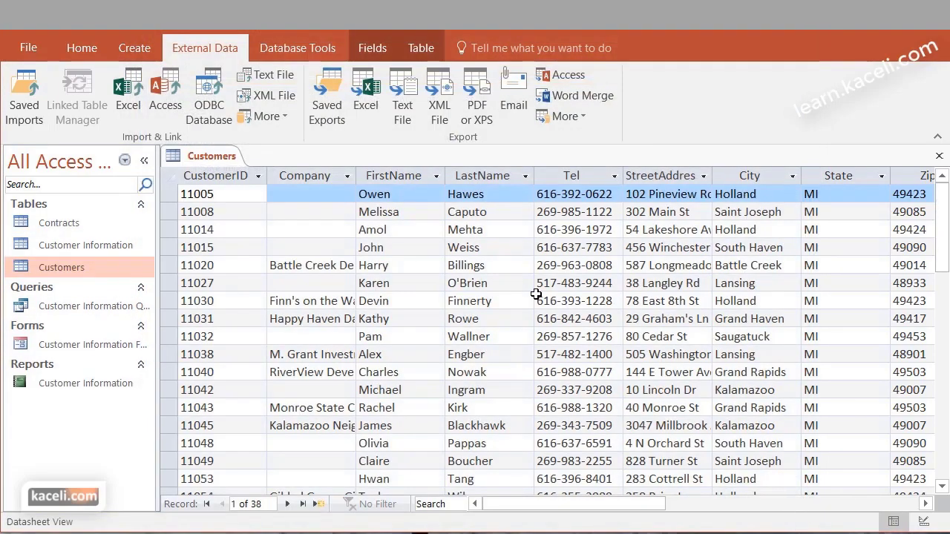
Close the open tables, then switch to File Explorer and open InvoicesList in Notepad
{"action": "left_click", "coordinate": [938, 156]}
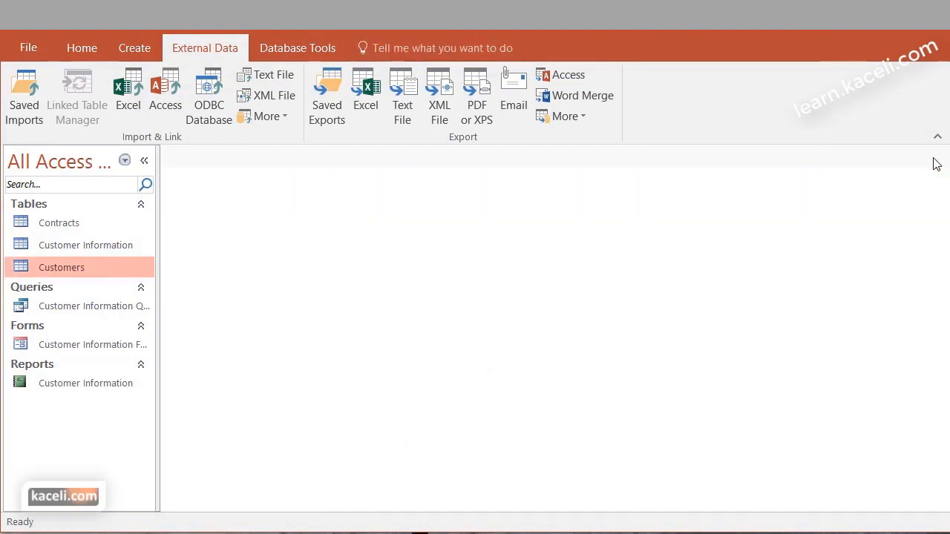
{"action": "double_click", "coordinate": [52, 227]}
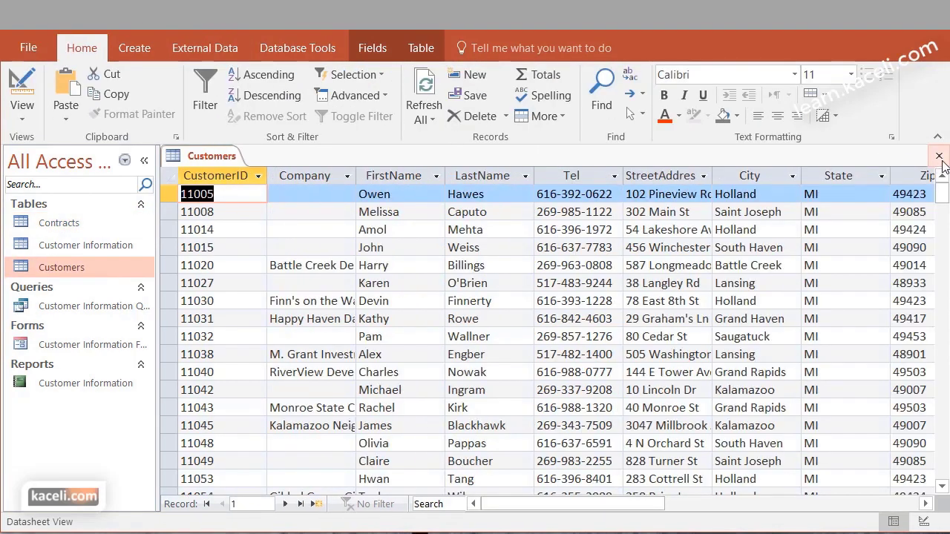
{"action": "left_click", "coordinate": [938, 157]}
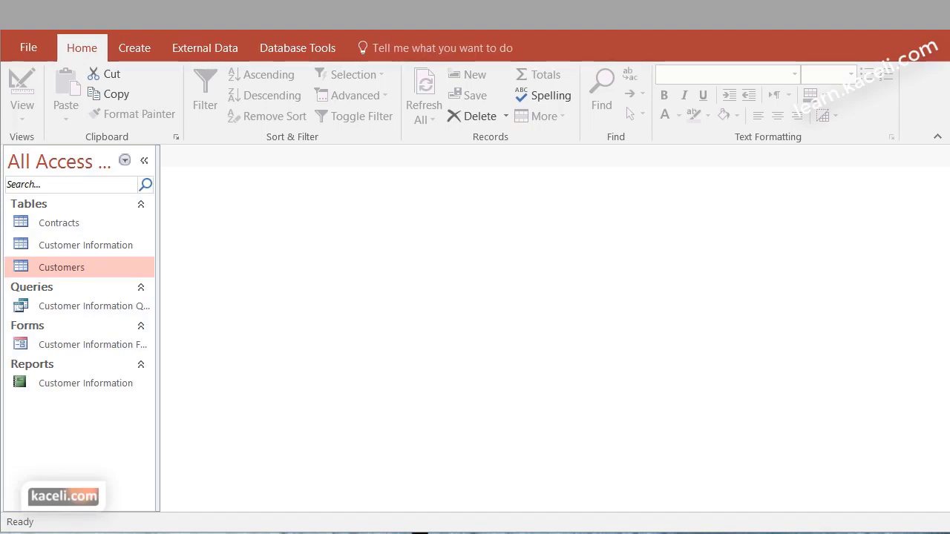
{"action": "key", "text": "alt+Tab"}
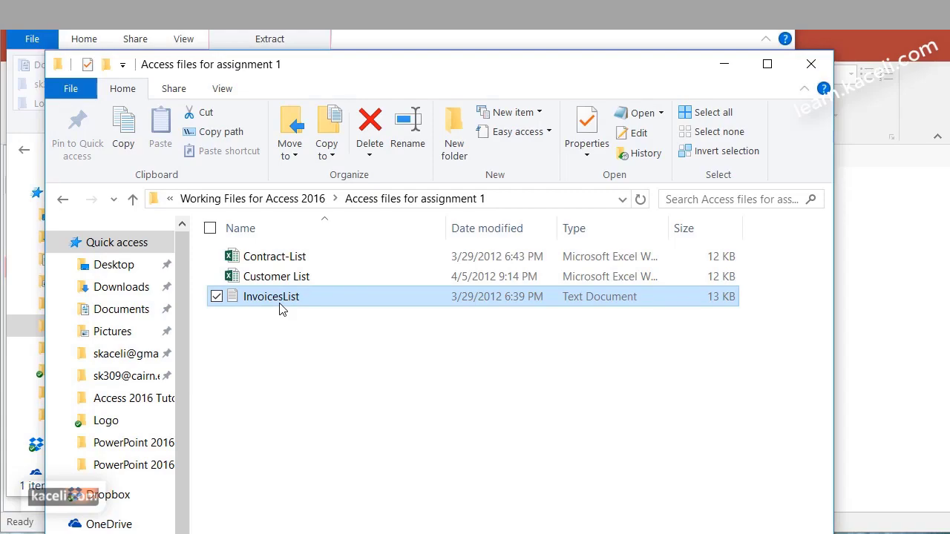
{"action": "double_click", "coordinate": [281, 309]}
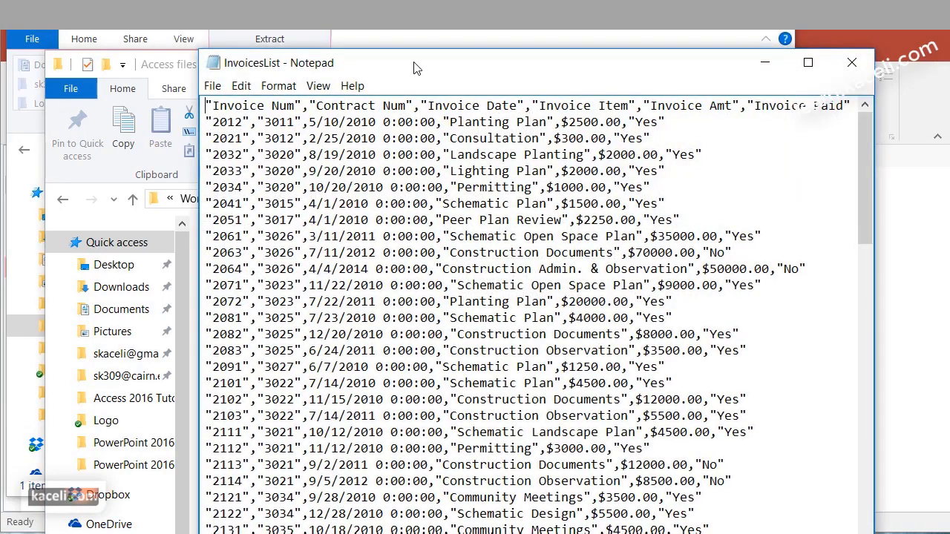
Reposition the Notepad window showing InvoicesList's comma-separated invoice rows
{"action": "left_click_drag", "start_coordinate": [438, 21], "coordinate": [379, 20]}
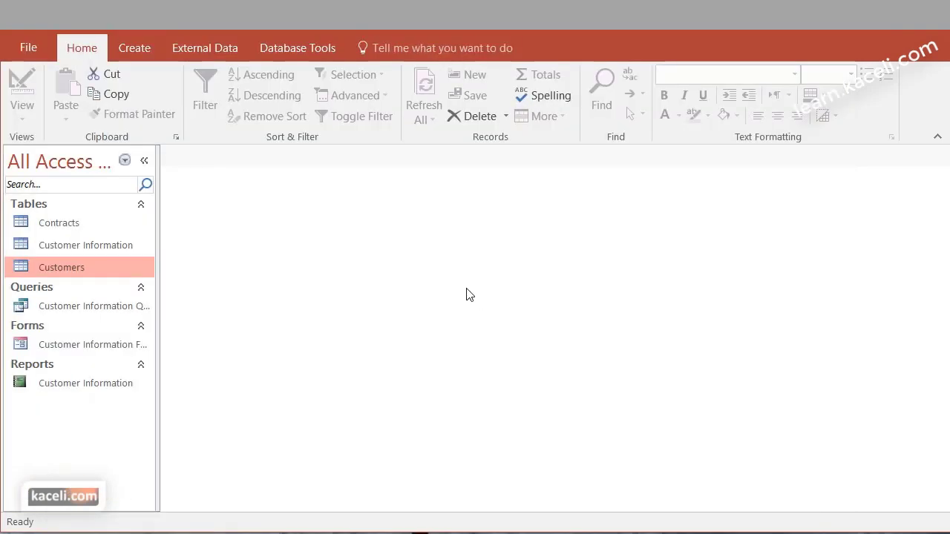
Select InvoicesList as the text file source for a new table, launching the Import Text Wizard
{"action": "left_click", "coordinate": [223, 53]}
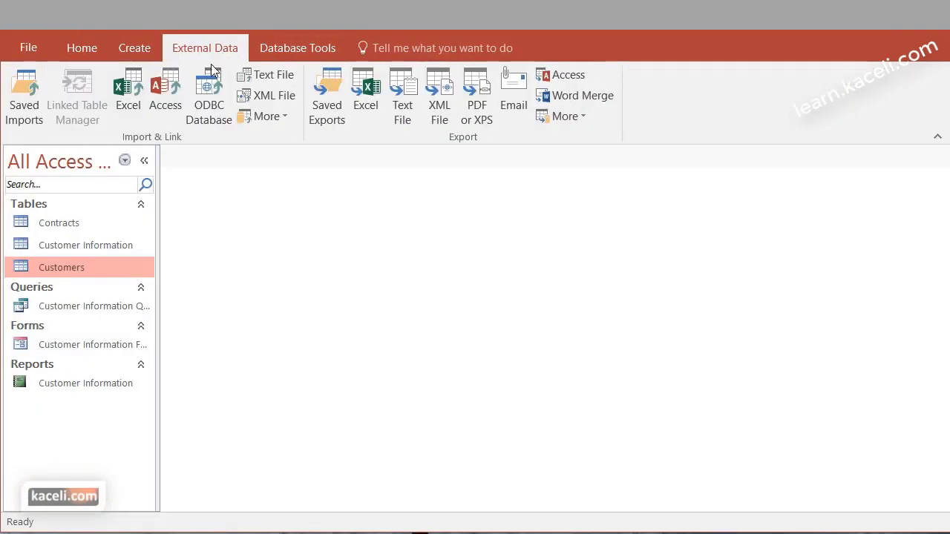
{"action": "left_click", "coordinate": [269, 79]}
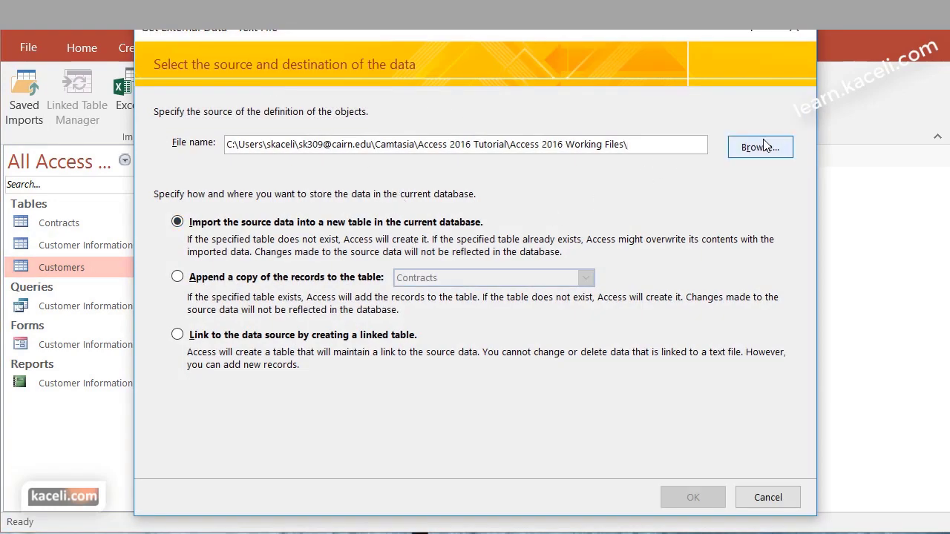
{"action": "left_click_drag", "start_coordinate": [644, 143], "coordinate": [185, 152]}
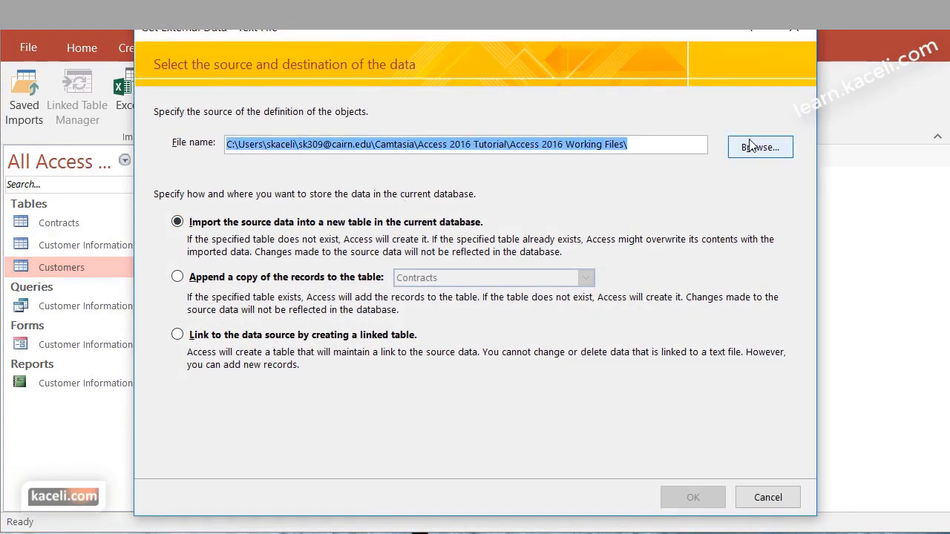
{"action": "left_click", "coordinate": [755, 147]}
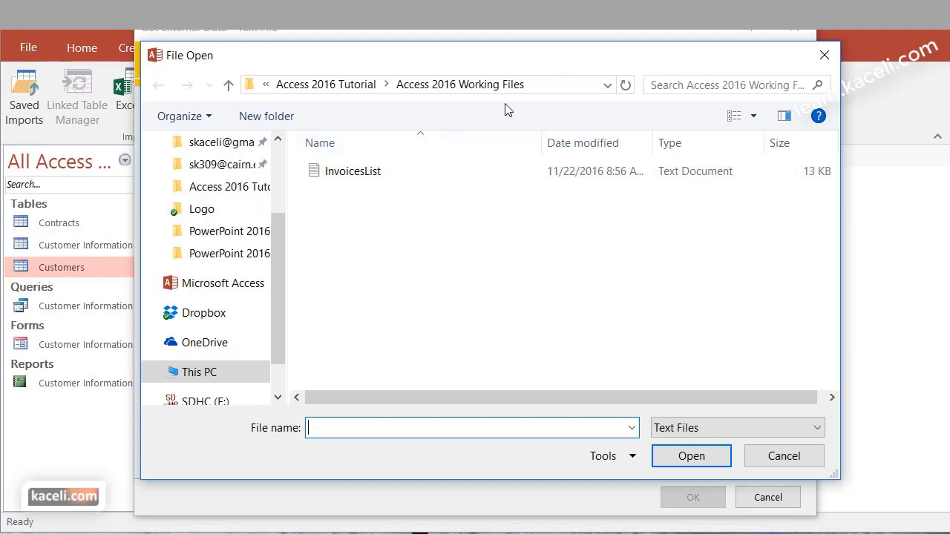
{"action": "left_click", "coordinate": [364, 178]}
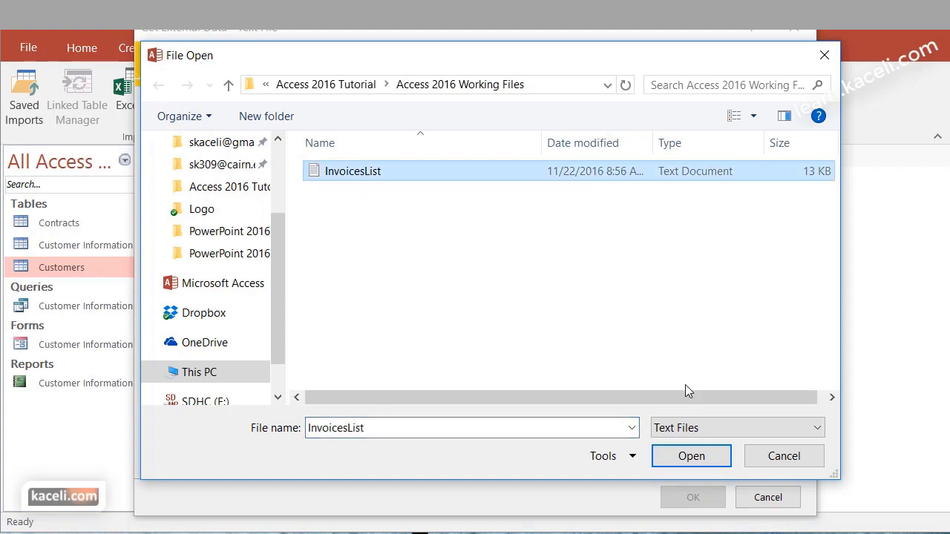
{"action": "left_click", "coordinate": [691, 460]}
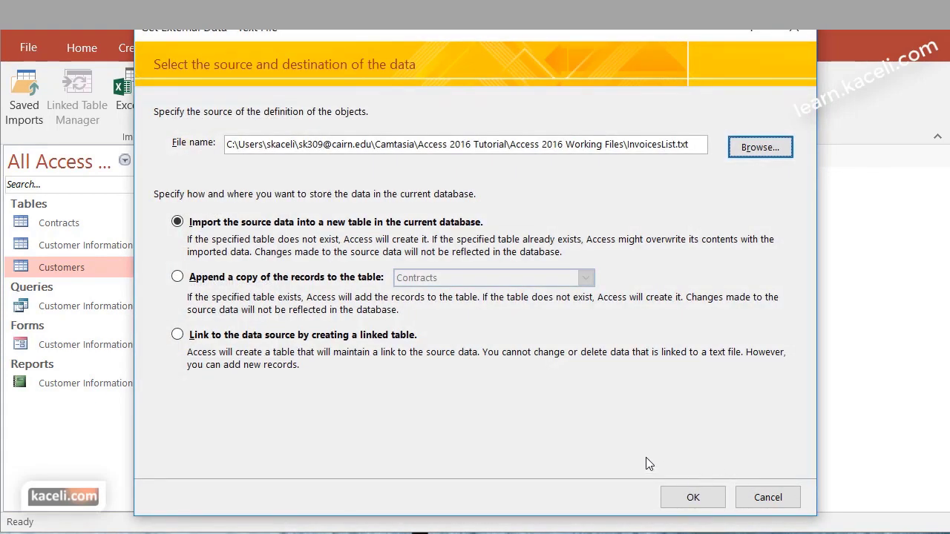
{"action": "left_click", "coordinate": [691, 498]}
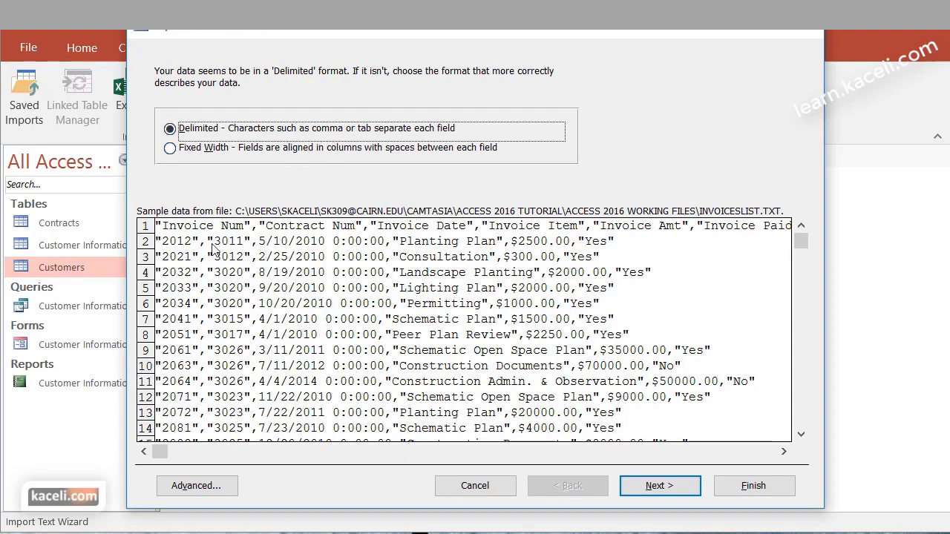
Import the text as comma-delimited with the first row as field names
{"action": "left_click", "coordinate": [667, 489]}
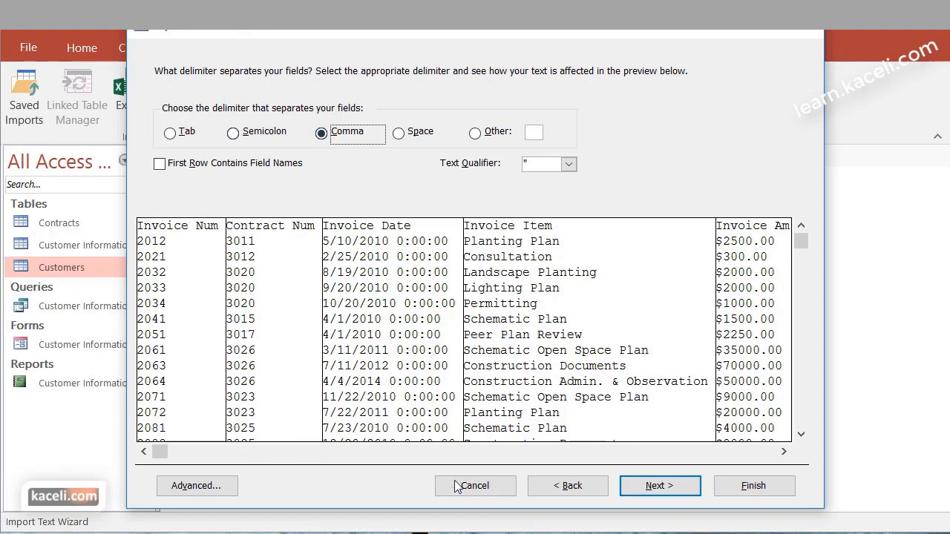
{"action": "left_click", "coordinate": [565, 485]}
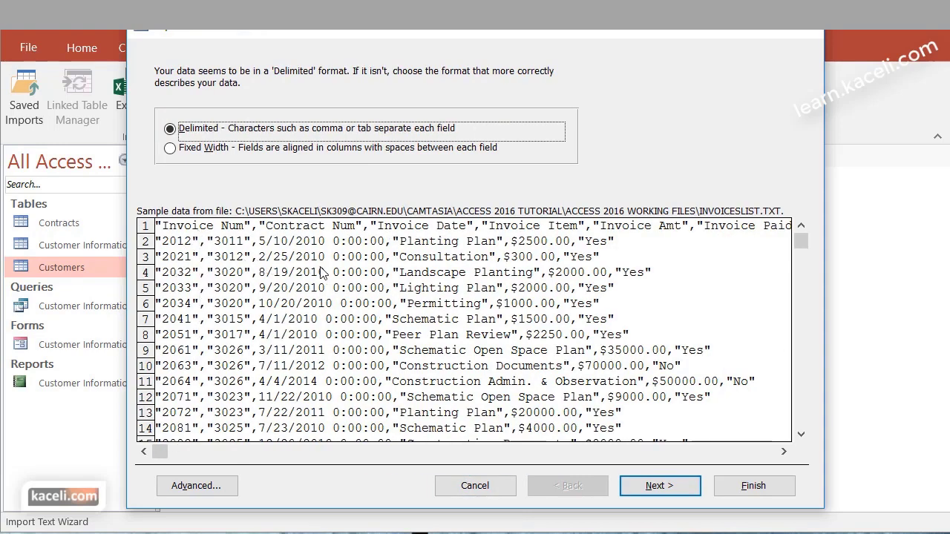
{"action": "left_click", "coordinate": [677, 490]}
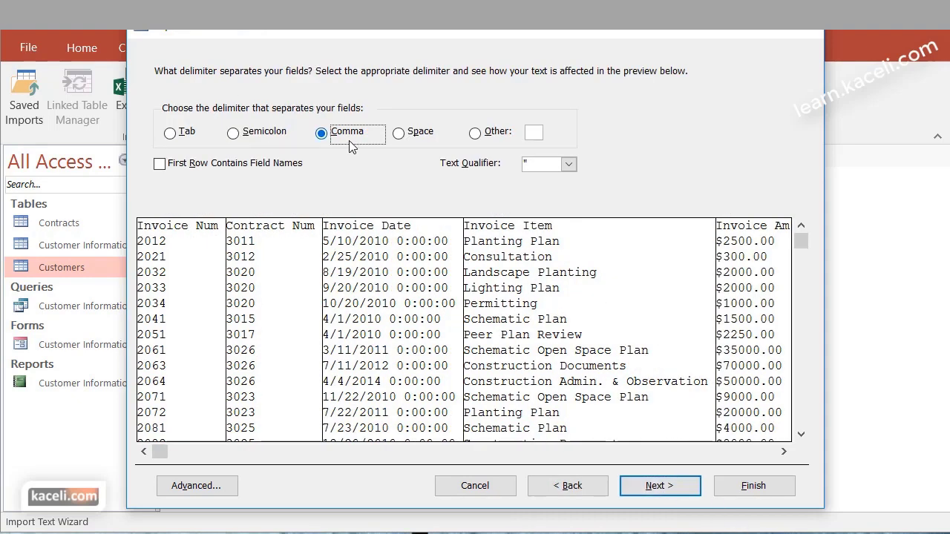
{"action": "left_click", "coordinate": [170, 168]}
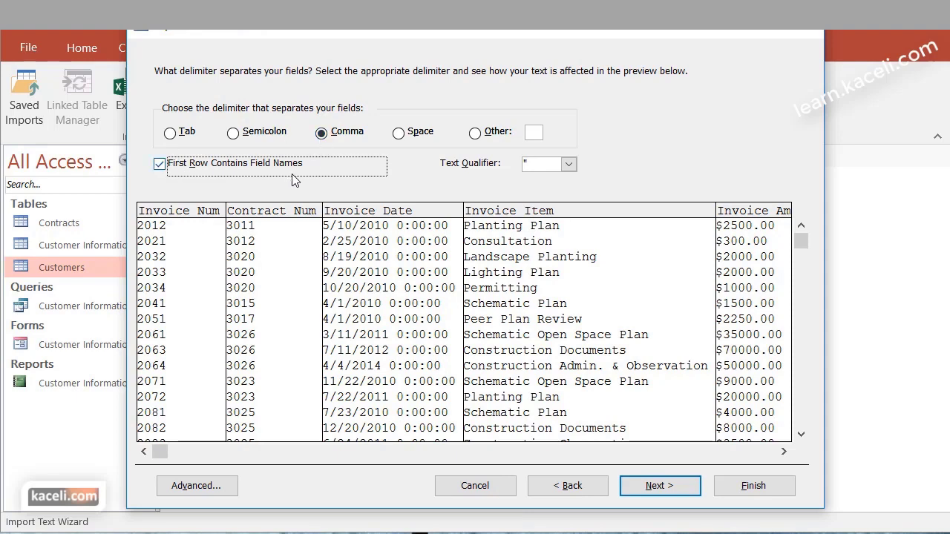
{"action": "left_click", "coordinate": [668, 489]}
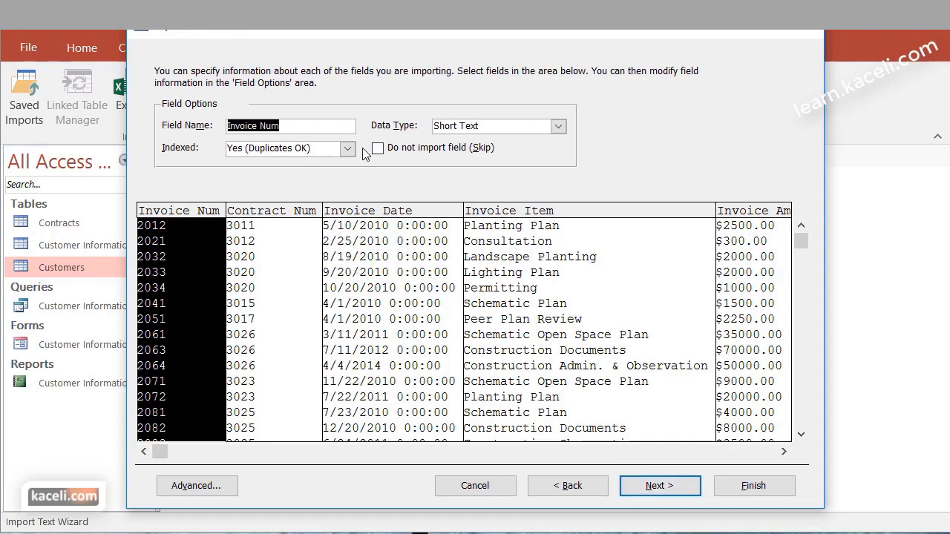
{"action": "left_click", "coordinate": [659, 489]}
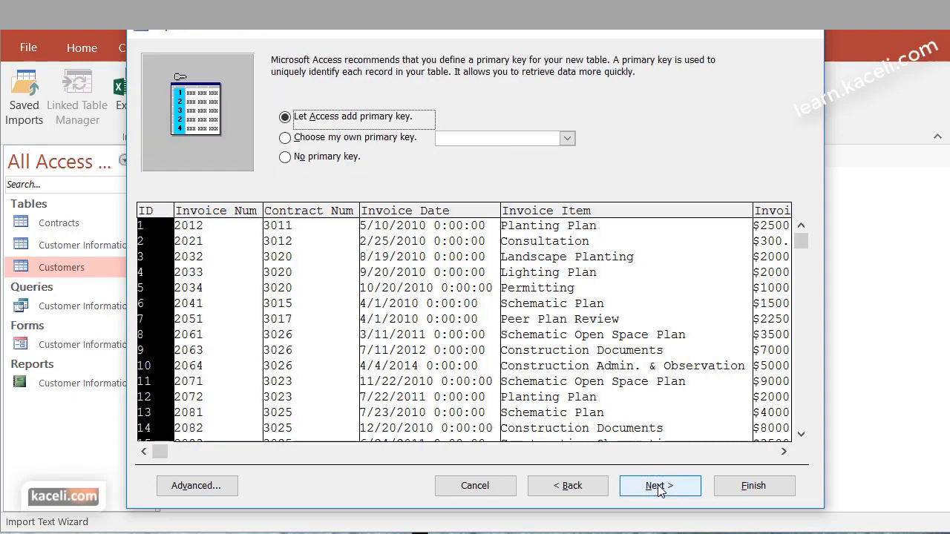
Make Invoice Num the primary key, rename the table from InvoicesList to Invoices, and finish
{"action": "left_click", "coordinate": [352, 141]}
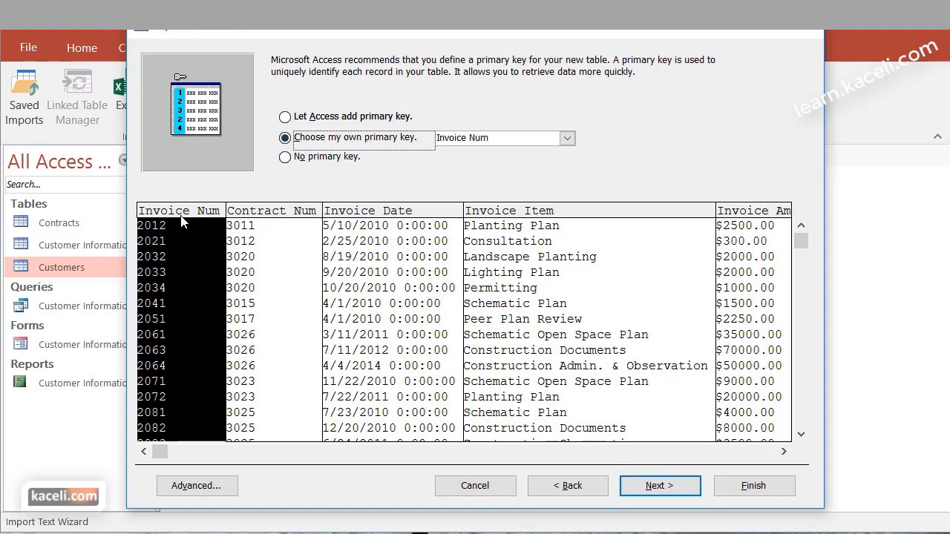
{"action": "left_click", "coordinate": [659, 487]}
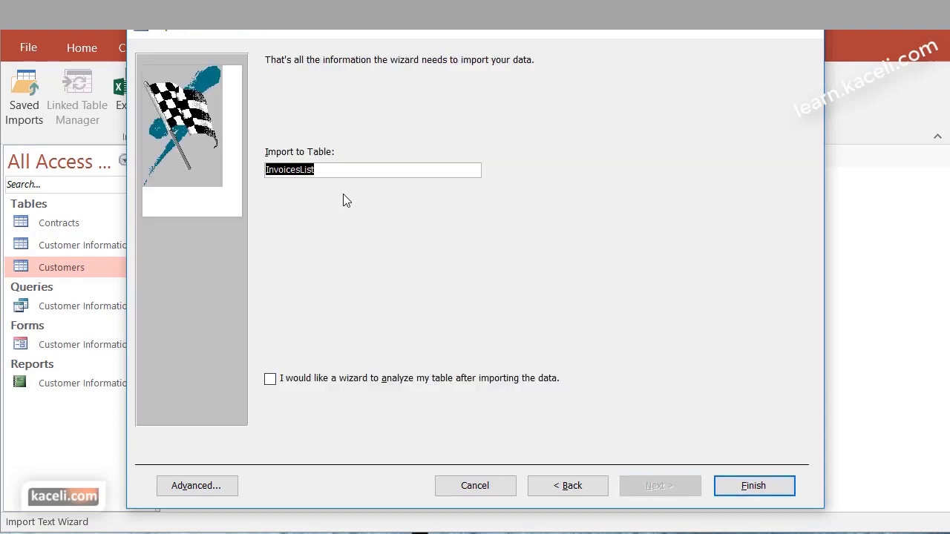
{"action": "left_click", "coordinate": [316, 170]}
{"action": "left_click_drag", "start_coordinate": [323, 170], "coordinate": [300, 170]}
{"action": "key", "text": "BackSpace"}
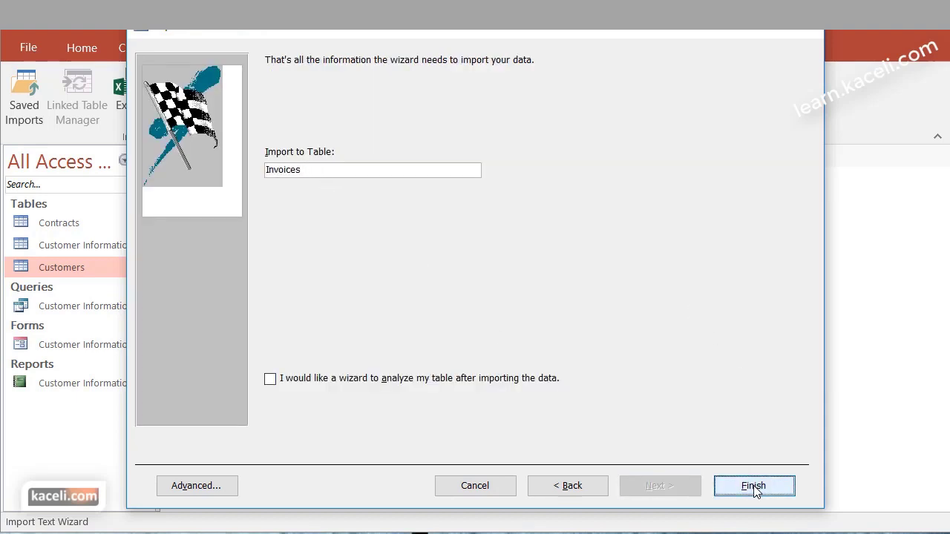
{"action": "left_click", "coordinate": [754, 486]}
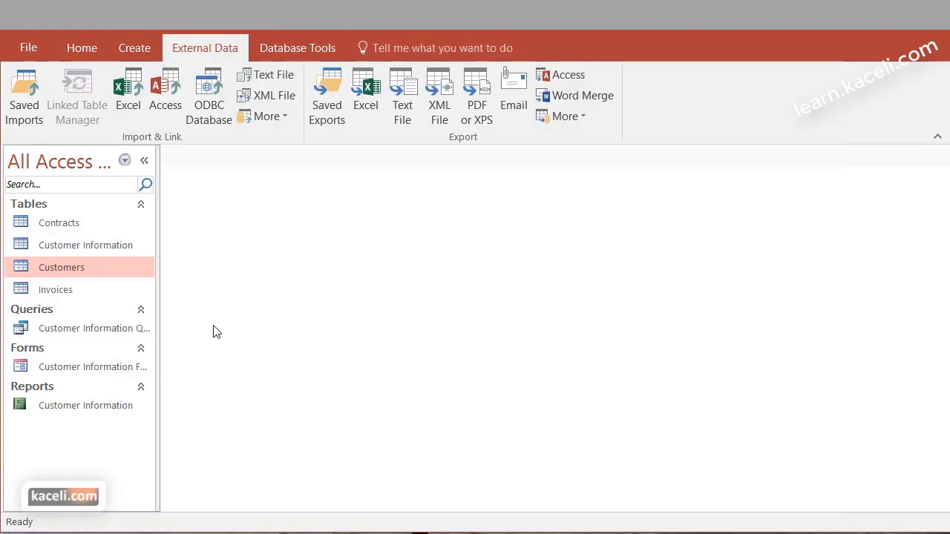
{"action": "left_click", "coordinate": [66, 296]}
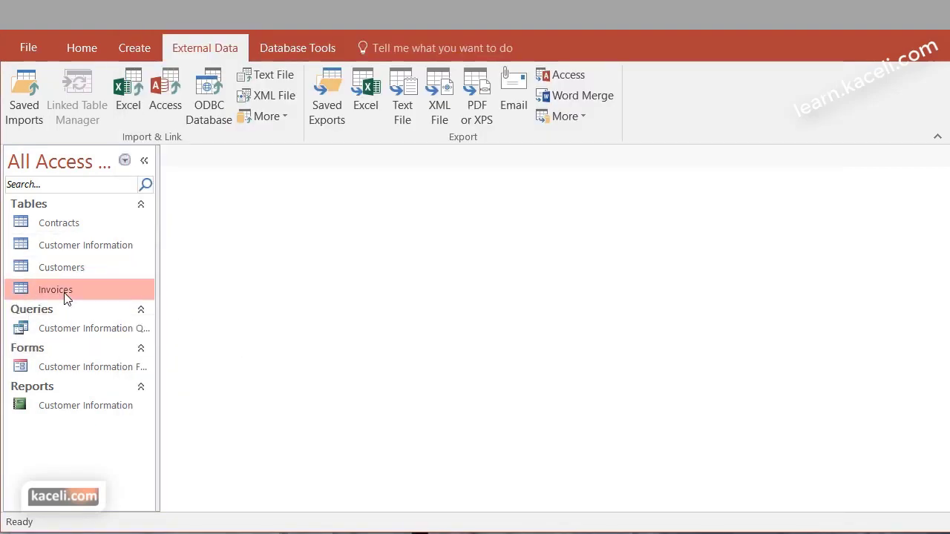
{"action": "double_click", "coordinate": [66, 296]}
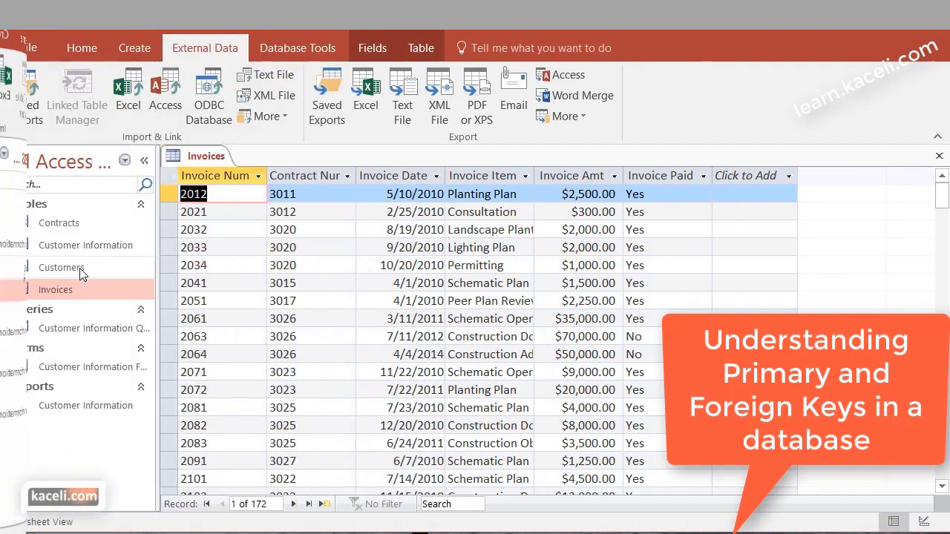
{"action": "double_click", "coordinate": [64, 271]}
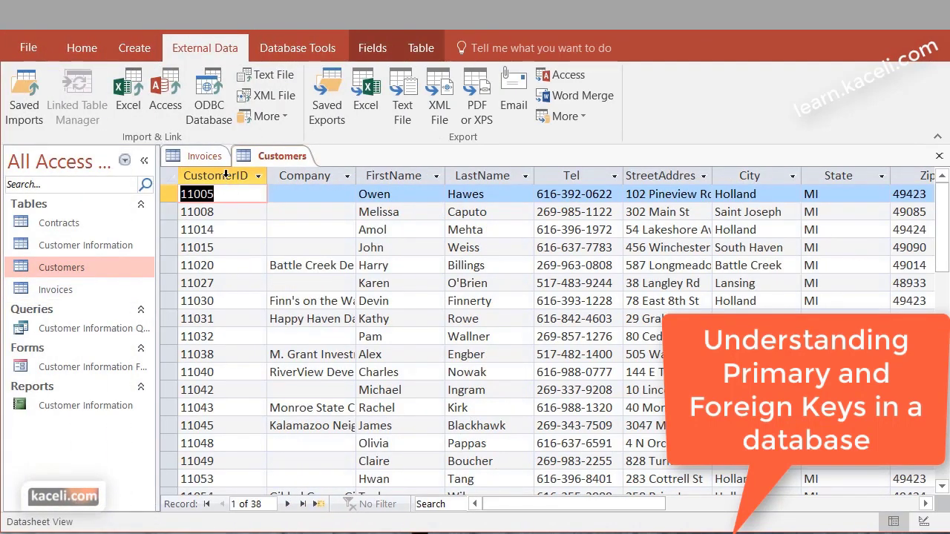
{"action": "left_click", "coordinate": [75, 52]}
{"action": "left_click", "coordinate": [22, 107]}
{"action": "left_click", "coordinate": [59, 187]}
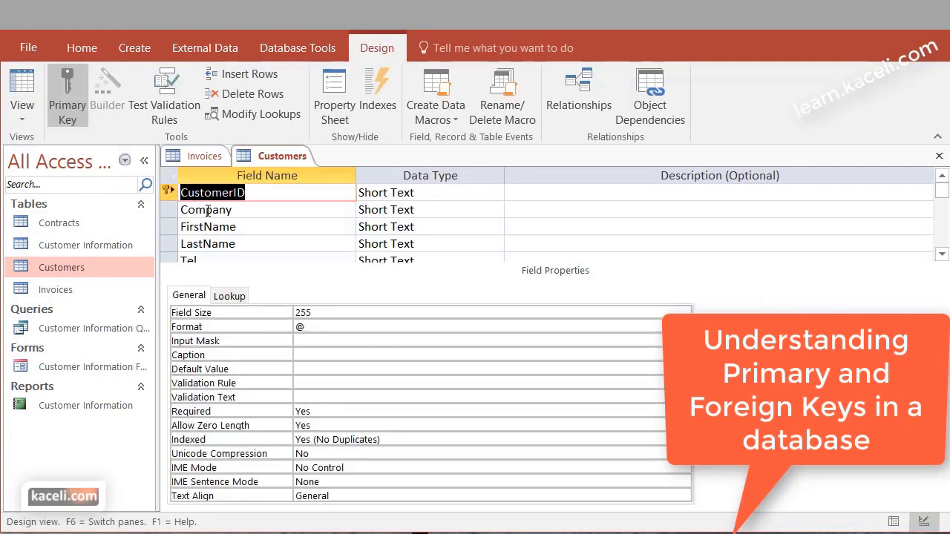
{"action": "left_click", "coordinate": [206, 211]}
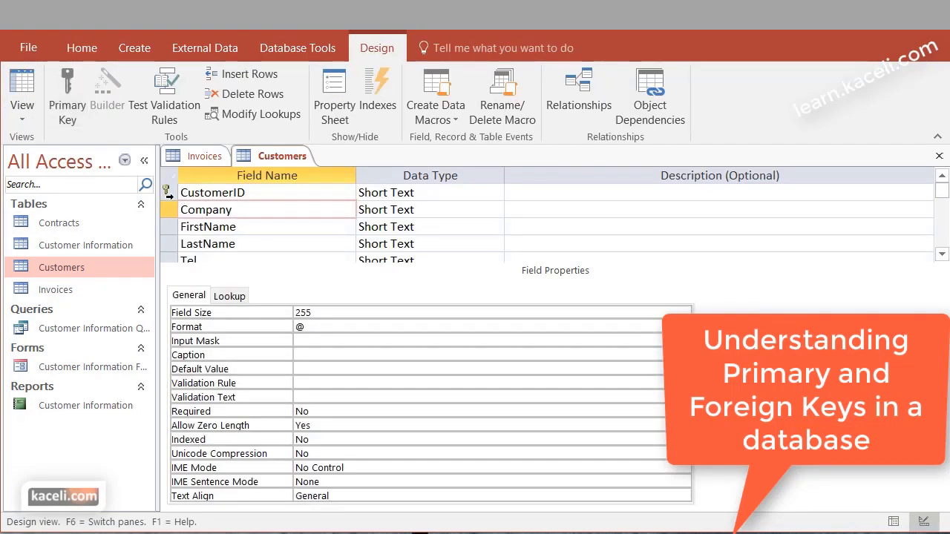
{"action": "left_click", "coordinate": [195, 192]}
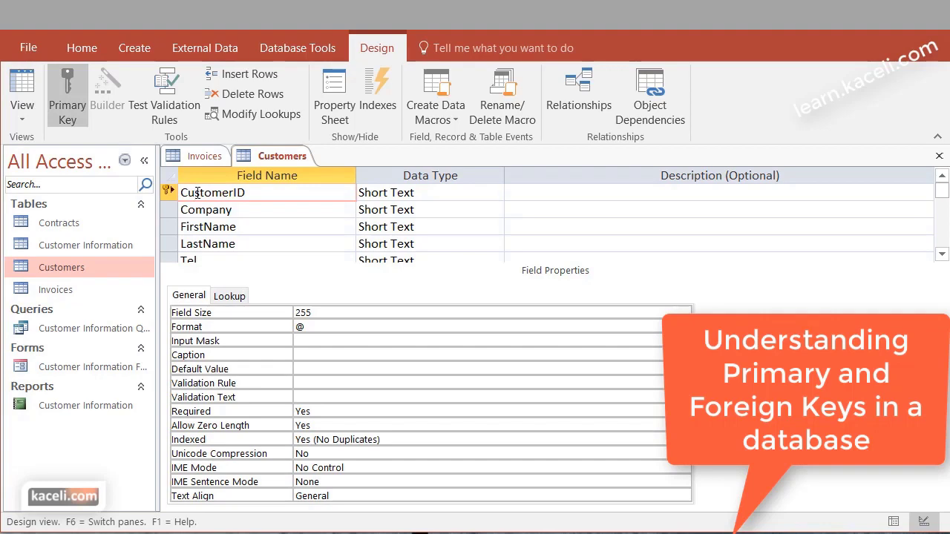
{"action": "left_click", "coordinate": [939, 156]}
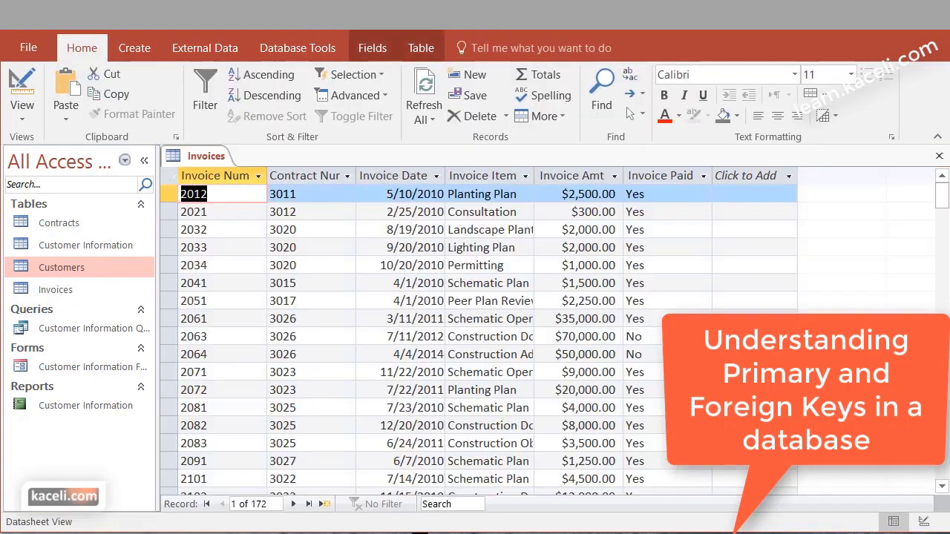
{"action": "left_click", "coordinate": [939, 156]}
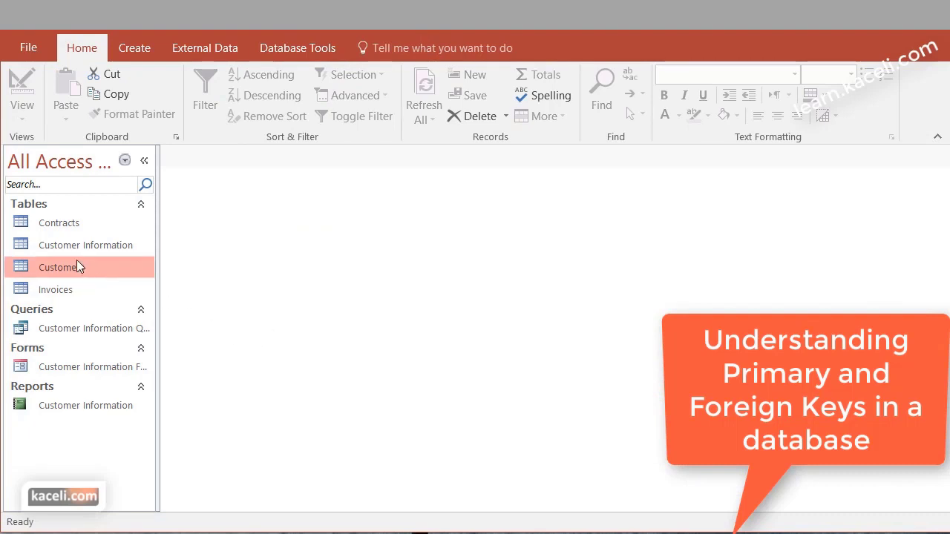
{"action": "left_click", "coordinate": [56, 229]}
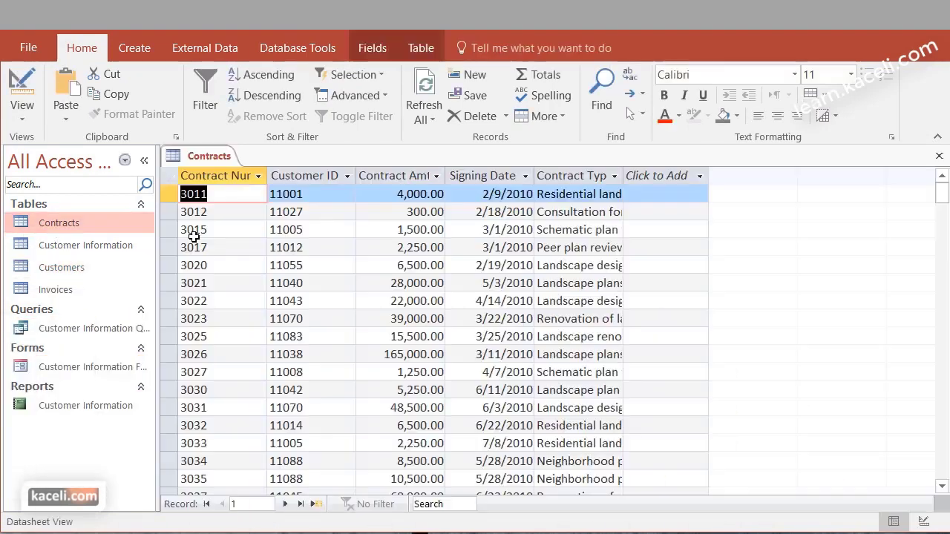
{"action": "double_click", "coordinate": [56, 229]}
{"action": "left_click", "coordinate": [22, 119]}
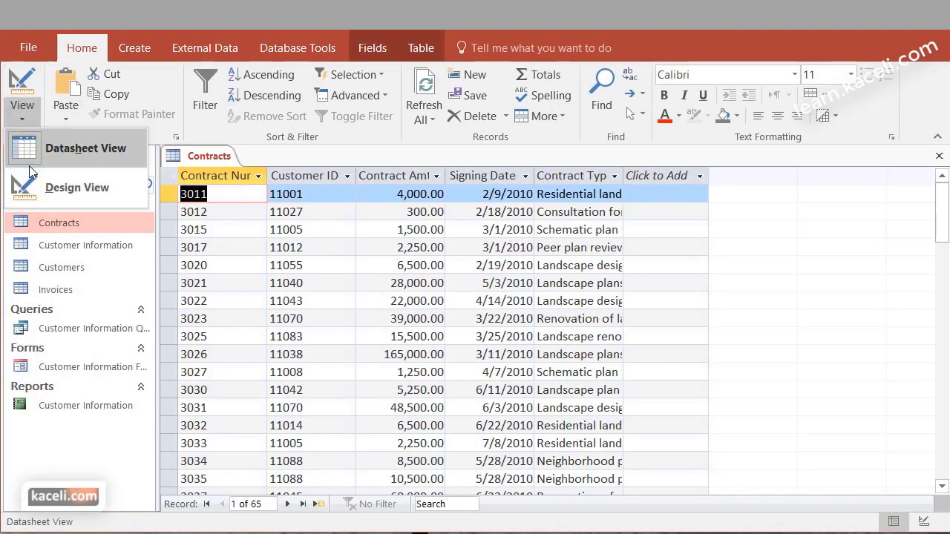
{"action": "left_click", "coordinate": [44, 186]}
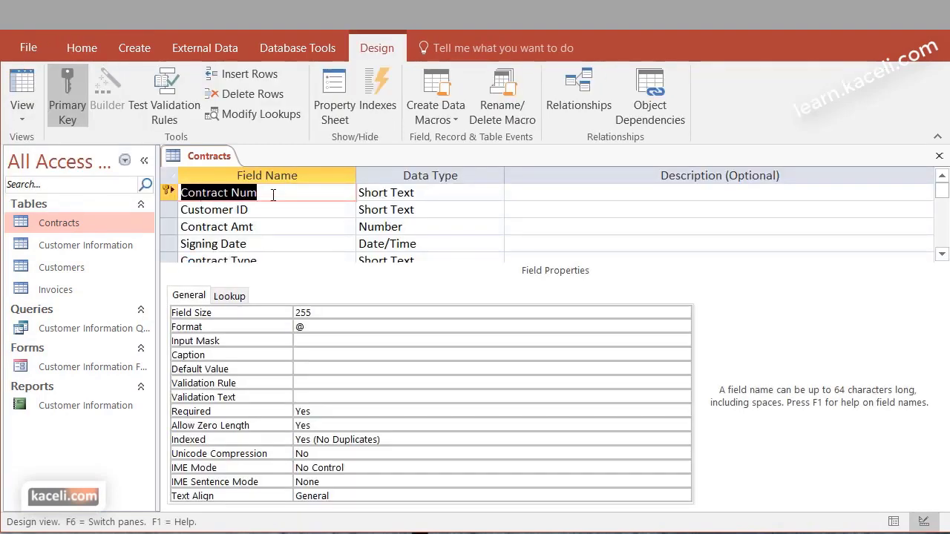
{"action": "left_click", "coordinate": [273, 194]}
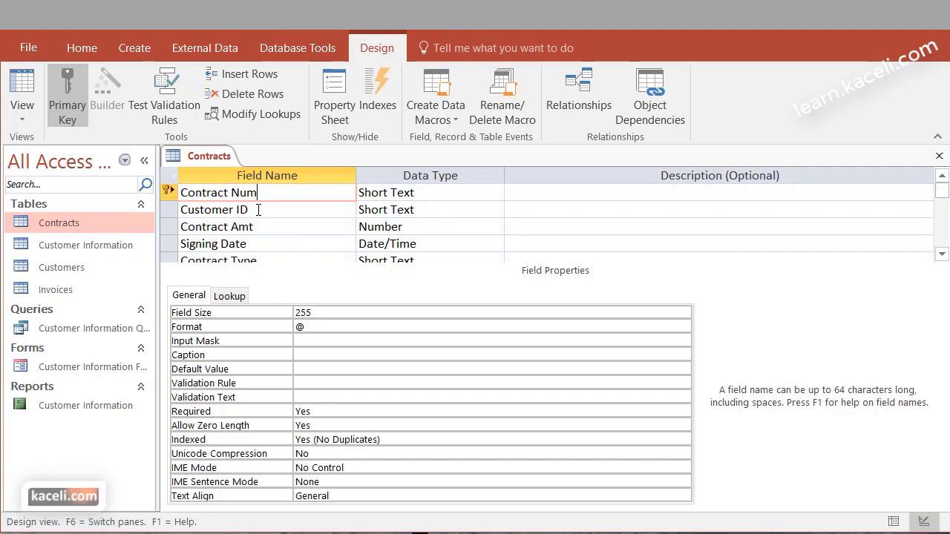
{"action": "left_click", "coordinate": [293, 216]}
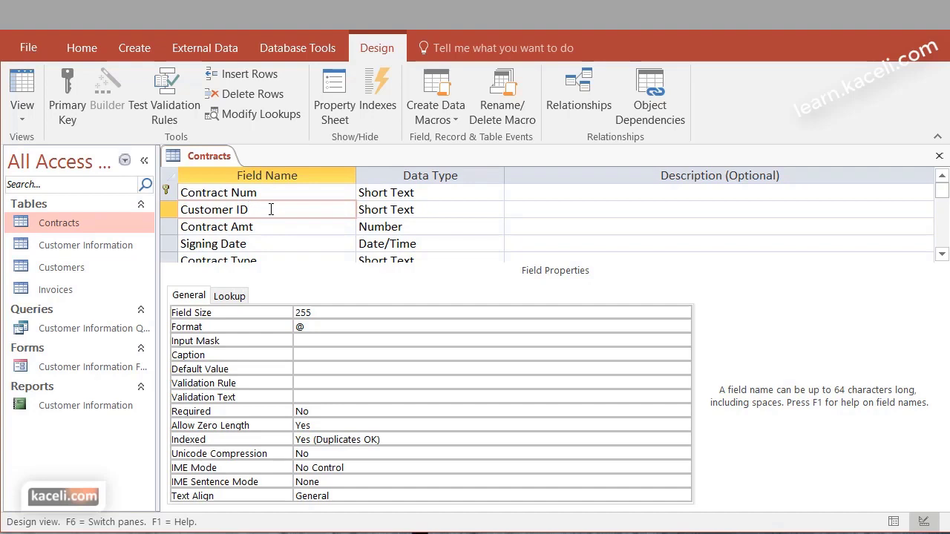
{"action": "left_click", "coordinate": [55, 273]}
{"action": "double_click", "coordinate": [55, 273]}
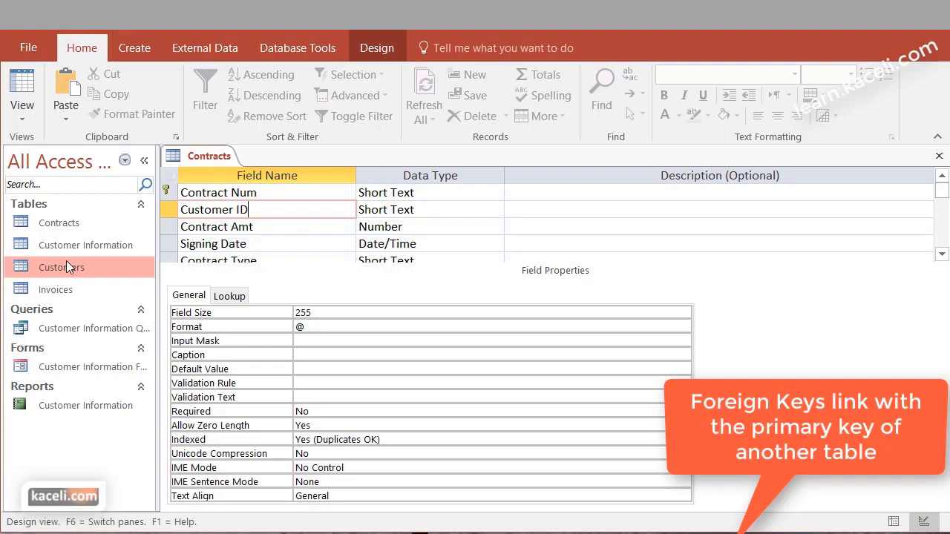
{"action": "left_click", "coordinate": [66, 268]}
{"action": "left_click", "coordinate": [204, 208]}
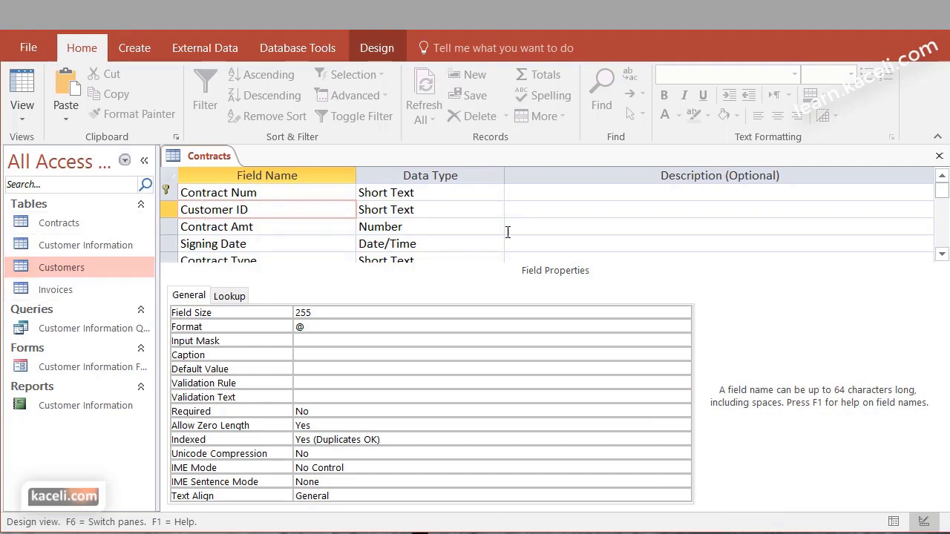
{"action": "left_click", "coordinate": [939, 156]}
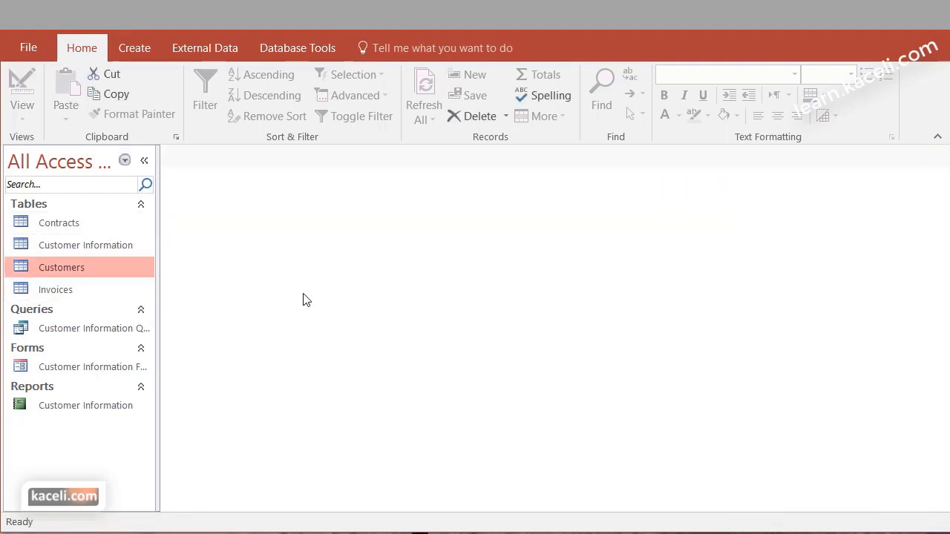
Open Customers and Contracts, check customer 11005 from contract 3033 against Customers, then open Invoices
{"action": "double_click", "coordinate": [89, 268]}
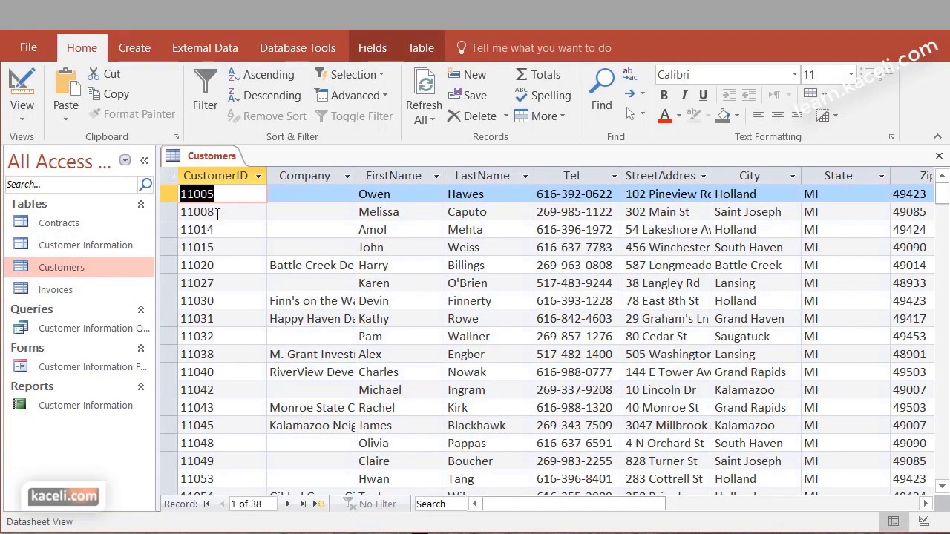
{"action": "double_click", "coordinate": [78, 222]}
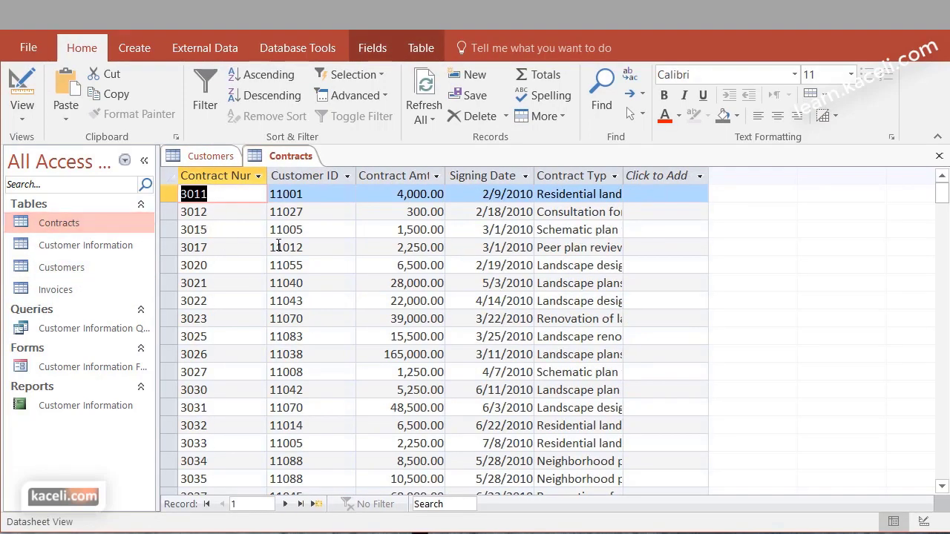
{"action": "left_click", "coordinate": [318, 449]}
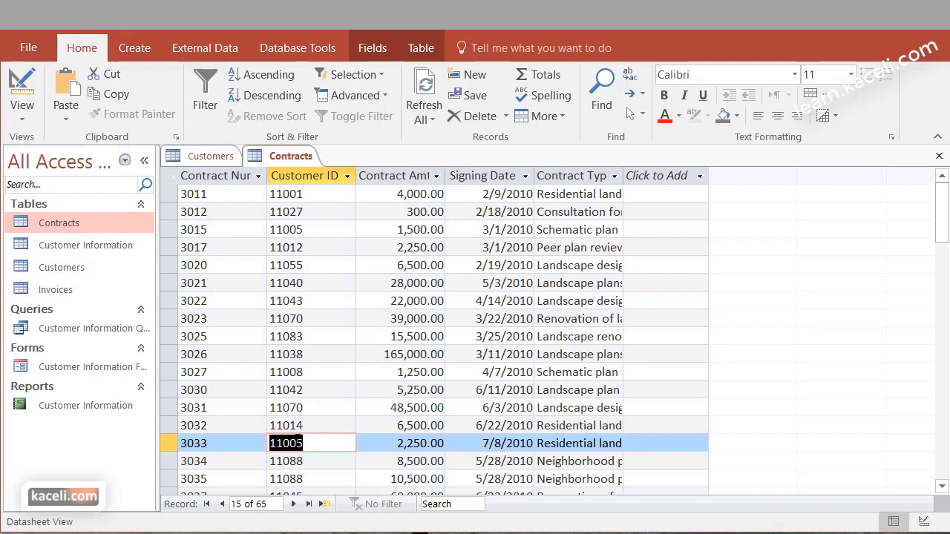
{"action": "left_click", "coordinate": [209, 159]}
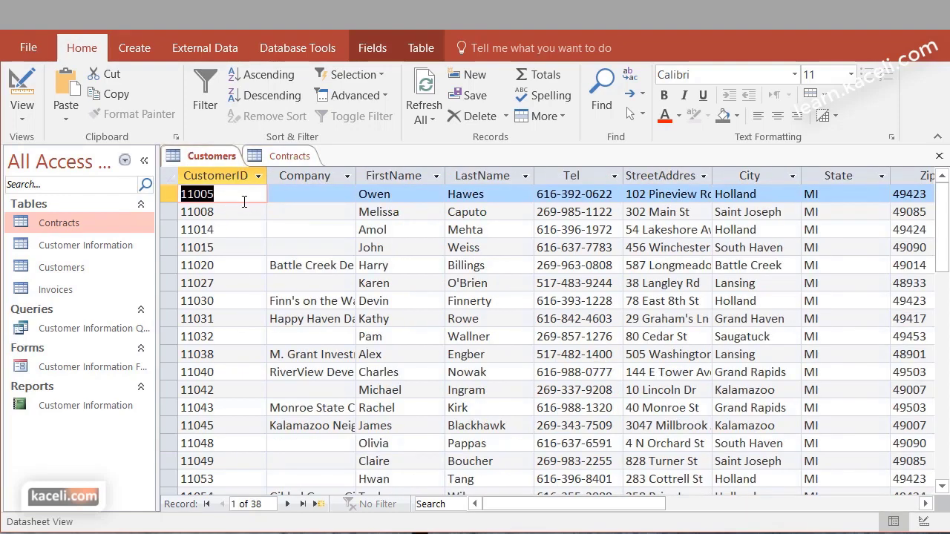
{"action": "left_click", "coordinate": [285, 158]}
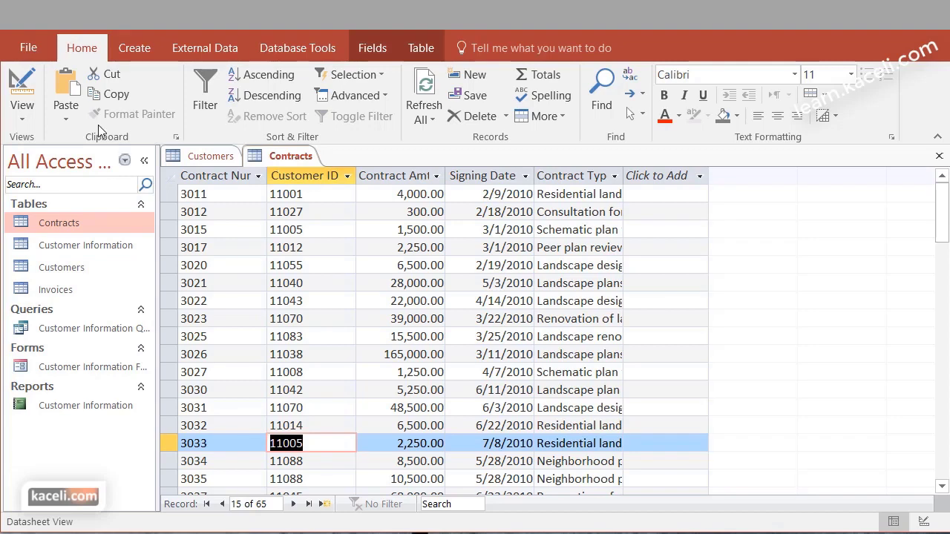
{"action": "left_click", "coordinate": [58, 291]}
{"action": "double_click", "coordinate": [56, 290]}
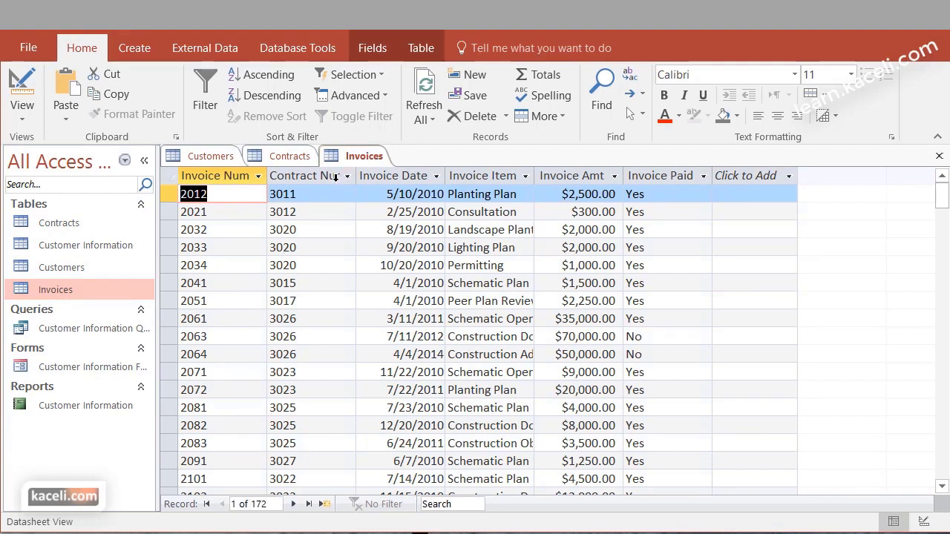
Show the Invoices design view with the Contract Num field's properties selected
{"action": "left_click", "coordinate": [288, 156]}
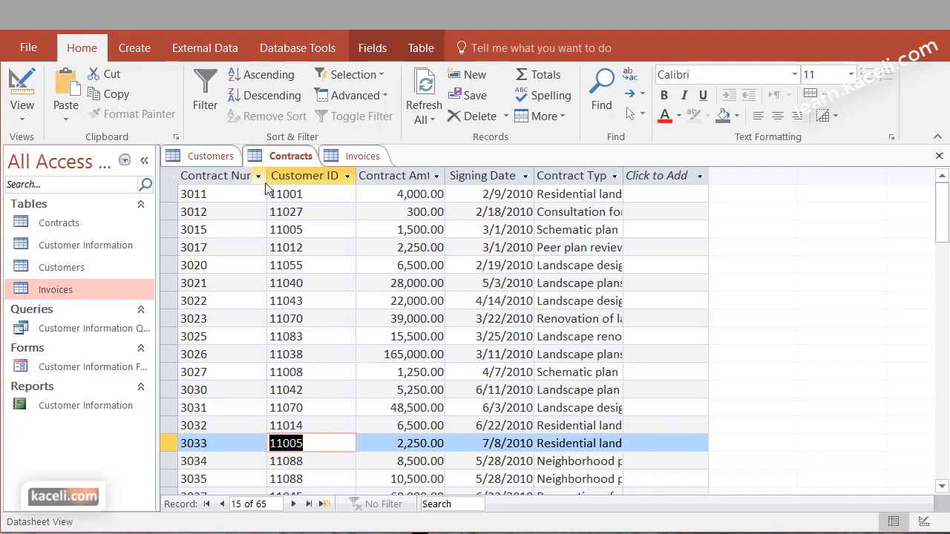
{"action": "key", "text": "ctrl+F6"}
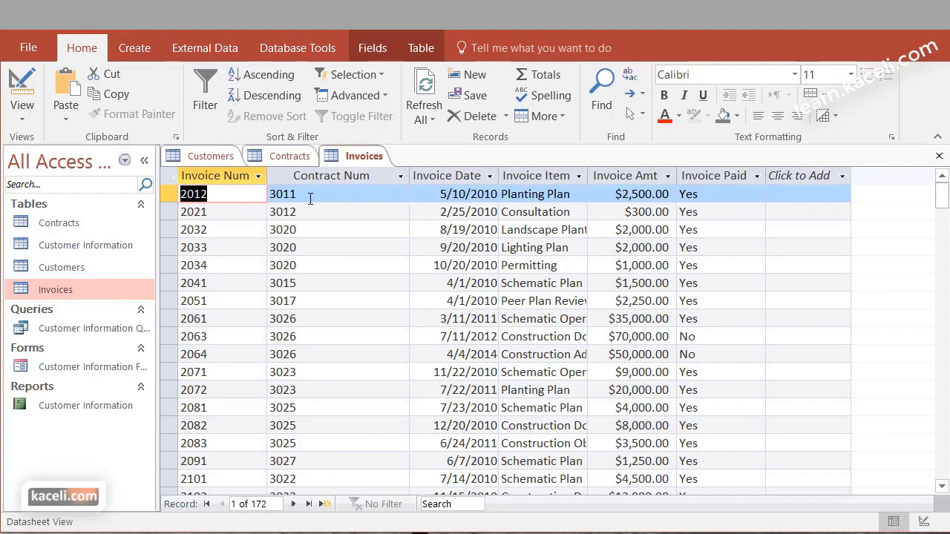
{"action": "key", "text": "ctrl+period"}
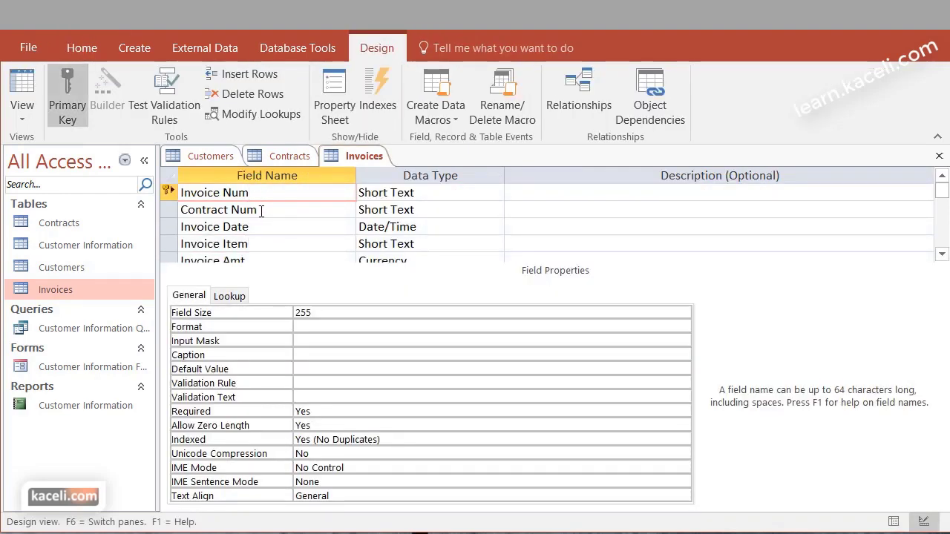
{"action": "left_click", "coordinate": [259, 210]}
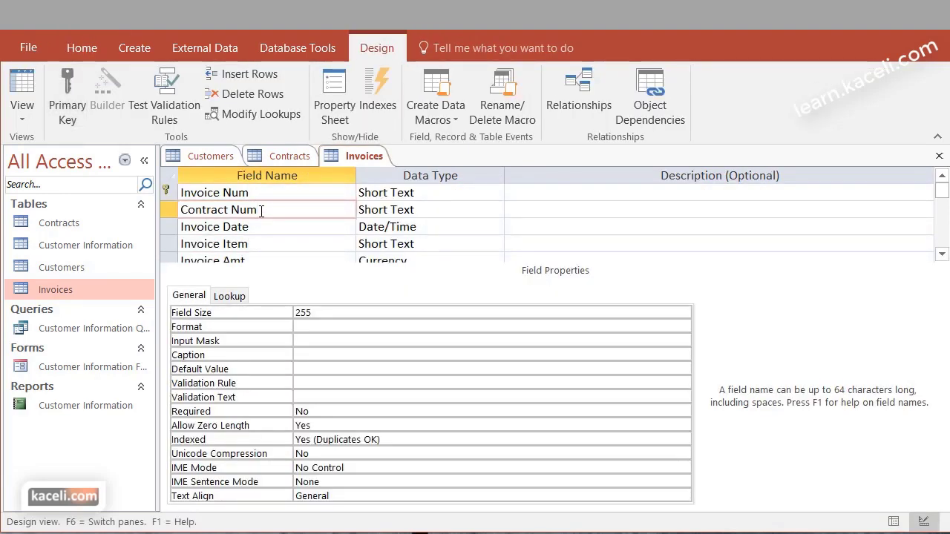
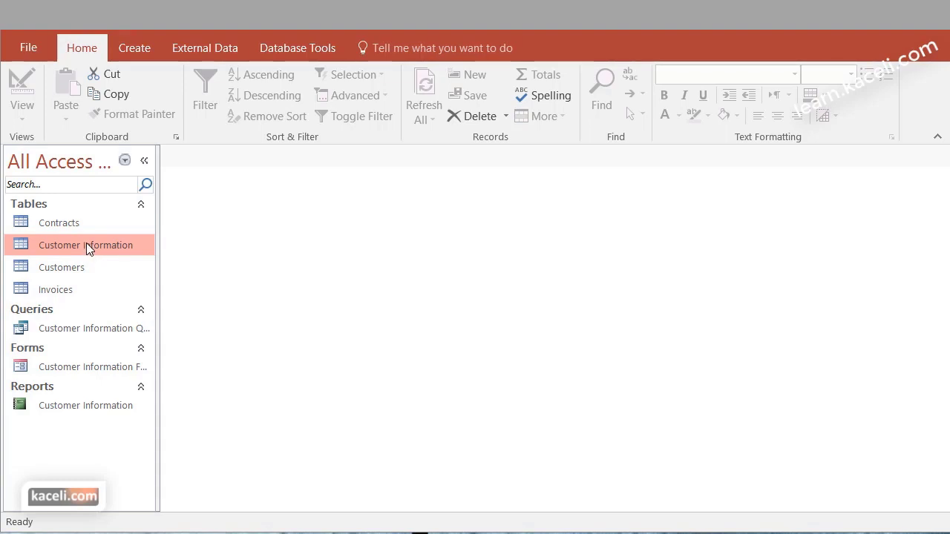
Delete the Customer Information table and the Customer Information query
{"action": "right_click", "coordinate": [86, 244]}
{"action": "left_click", "coordinate": [146, 394]}
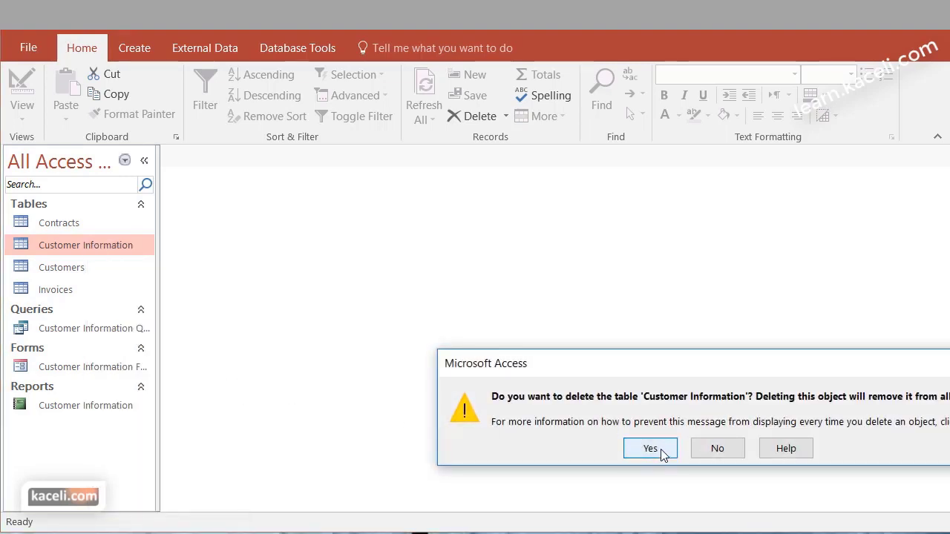
{"action": "left_click", "coordinate": [650, 450]}
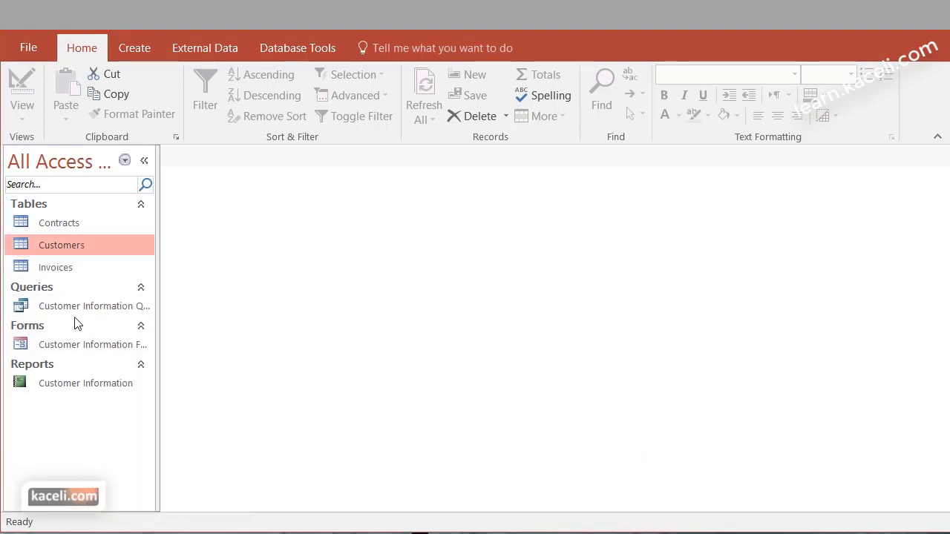
{"action": "right_click", "coordinate": [66, 313]}
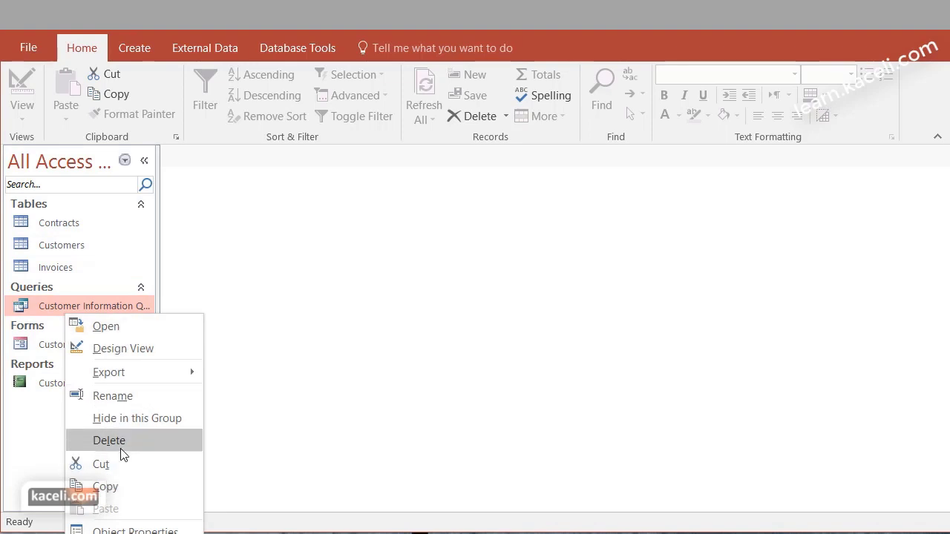
{"action": "left_click", "coordinate": [121, 441]}
{"action": "left_click", "coordinate": [641, 451]}
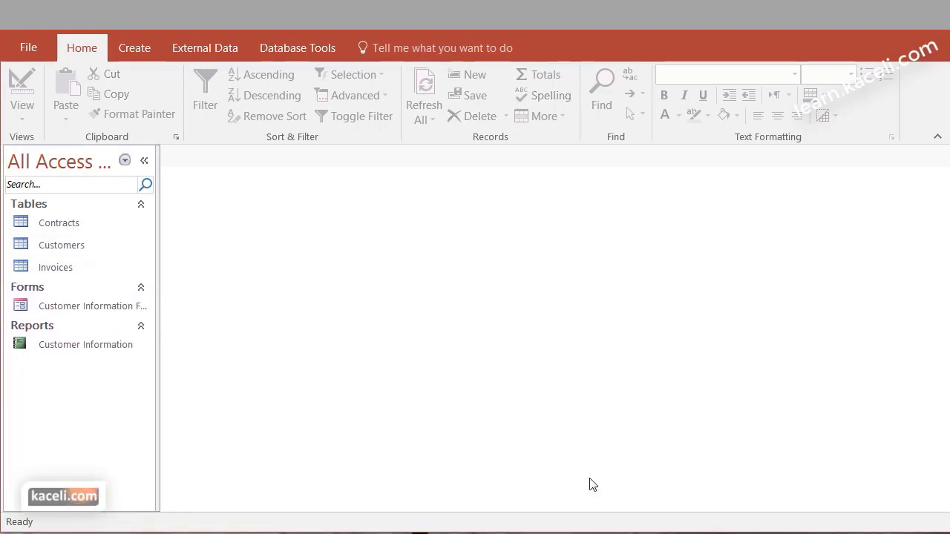
Delete the Customer Information form and report, then select the Invoices and Contracts tables
{"action": "right_click", "coordinate": [69, 312]}
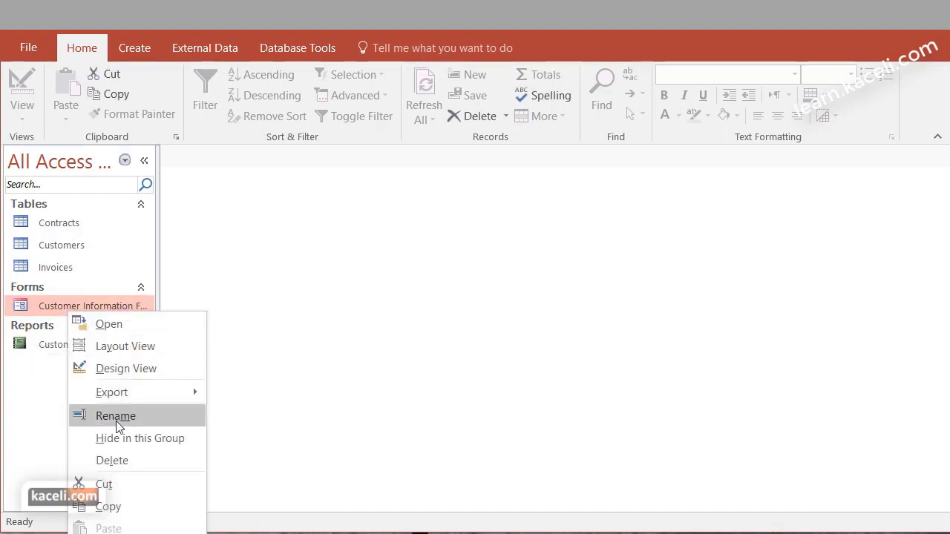
{"action": "left_click", "coordinate": [119, 460]}
{"action": "key", "text": "Return"}
{"action": "right_click", "coordinate": [69, 306]}
{"action": "left_click", "coordinate": [104, 460]}
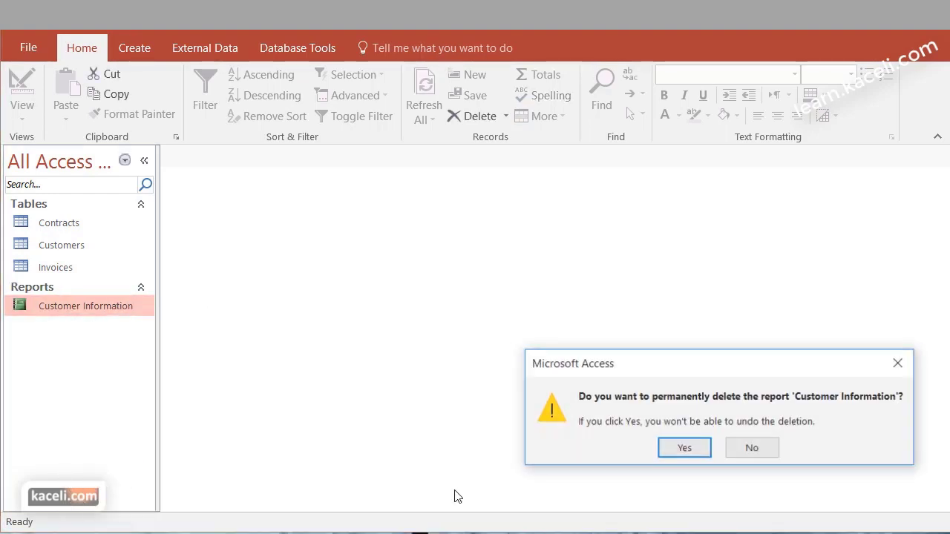
{"action": "left_click", "coordinate": [684, 448]}
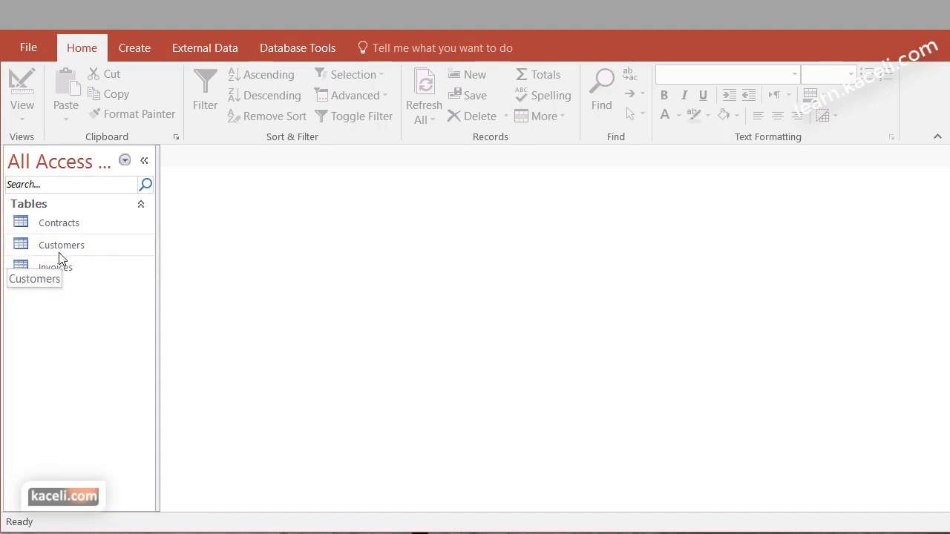
{"action": "left_click", "coordinate": [61, 269]}
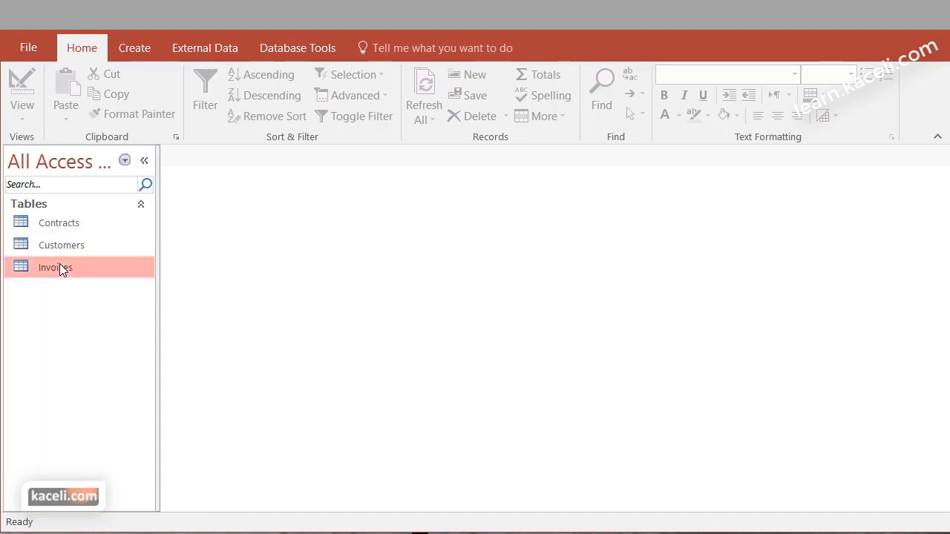
{"action": "left_click", "coordinate": [59, 224]}
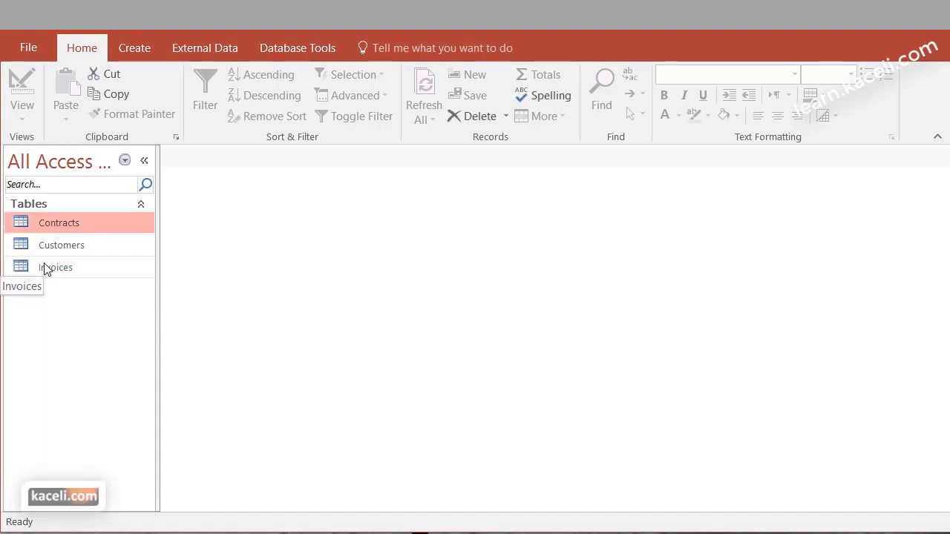
{"action": "double_click", "coordinate": [60, 245]}
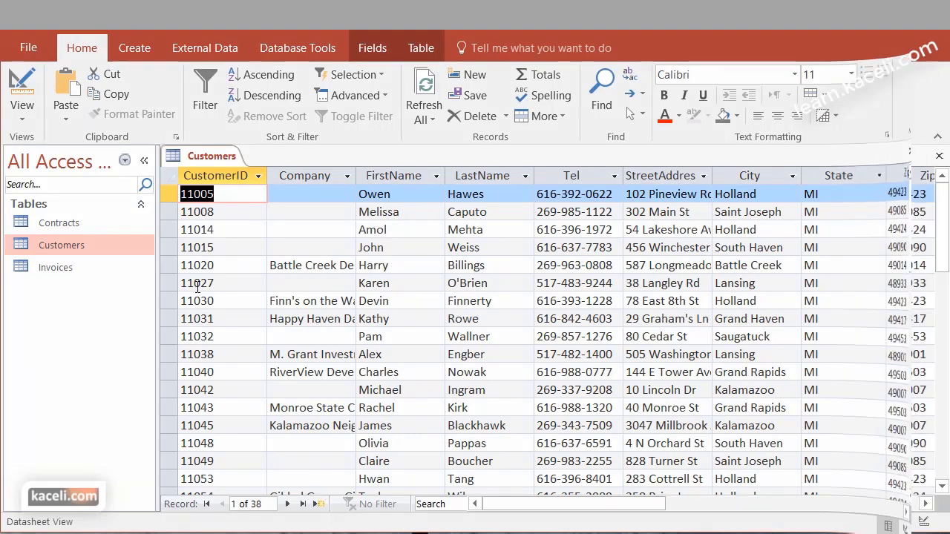
{"action": "left_click", "coordinate": [22, 113]}
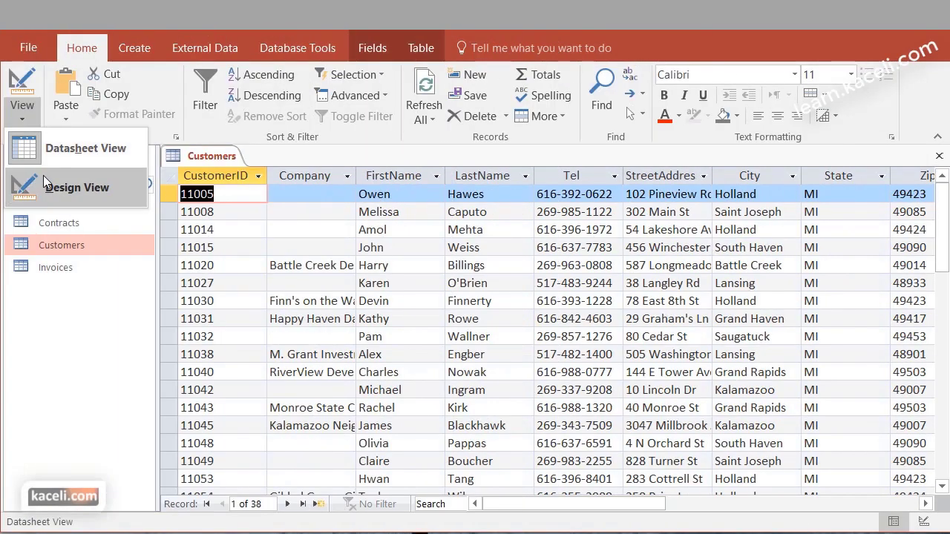
{"action": "left_click", "coordinate": [38, 185]}
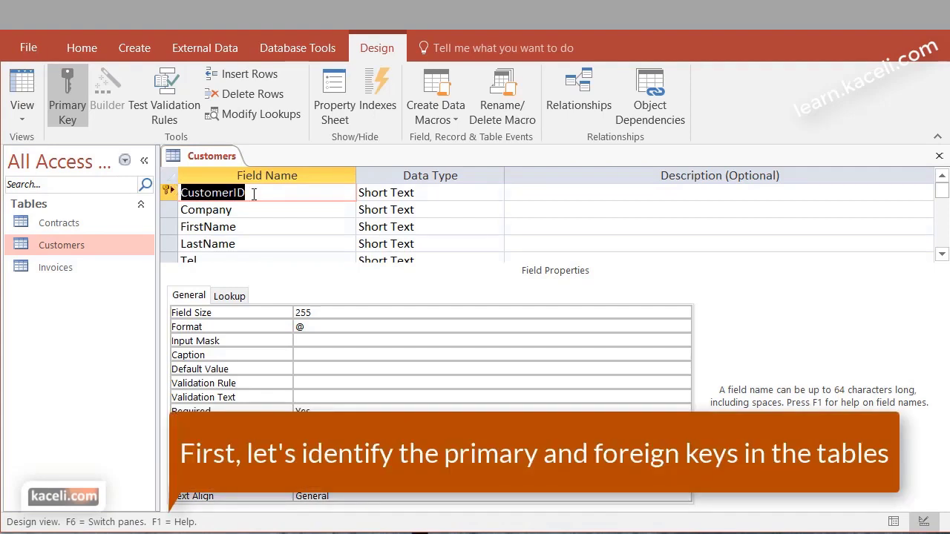
{"action": "left_click", "coordinate": [939, 156]}
{"action": "left_click", "coordinate": [57, 269]}
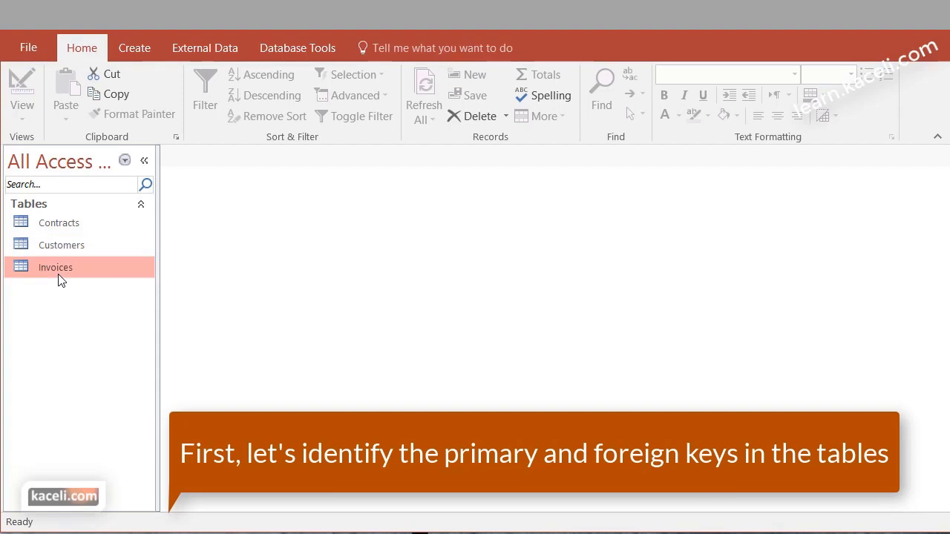
{"action": "double_click", "coordinate": [57, 224]}
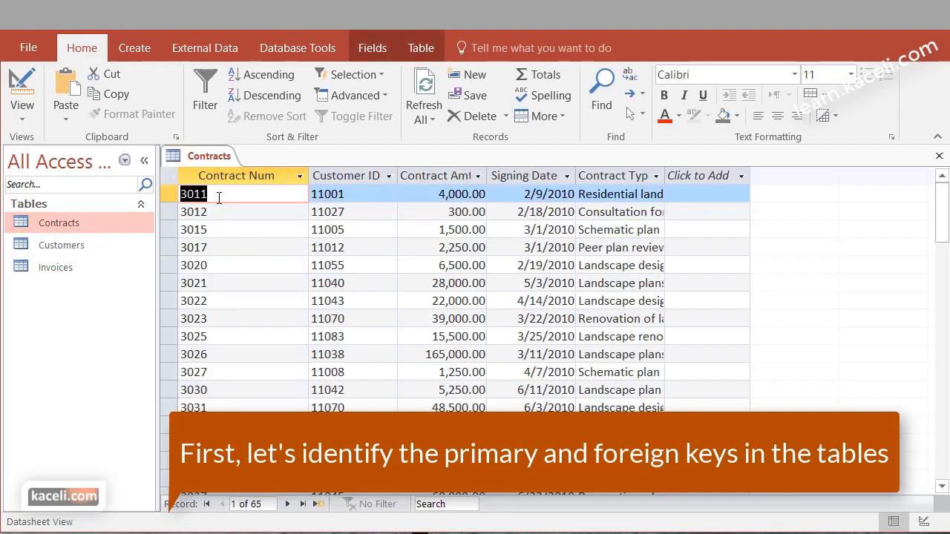
{"action": "left_click", "coordinate": [22, 108]}
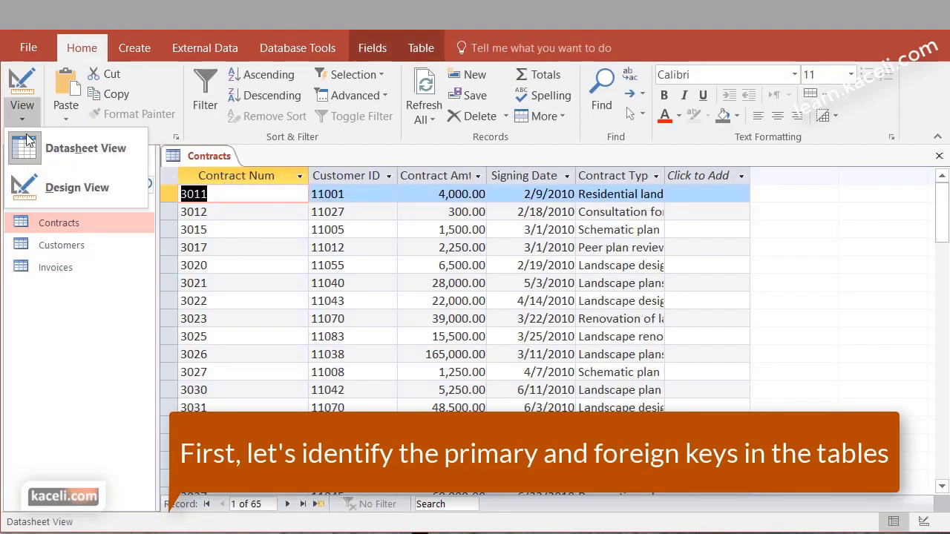
{"action": "left_click", "coordinate": [71, 186]}
{"action": "left_click", "coordinate": [236, 211]}
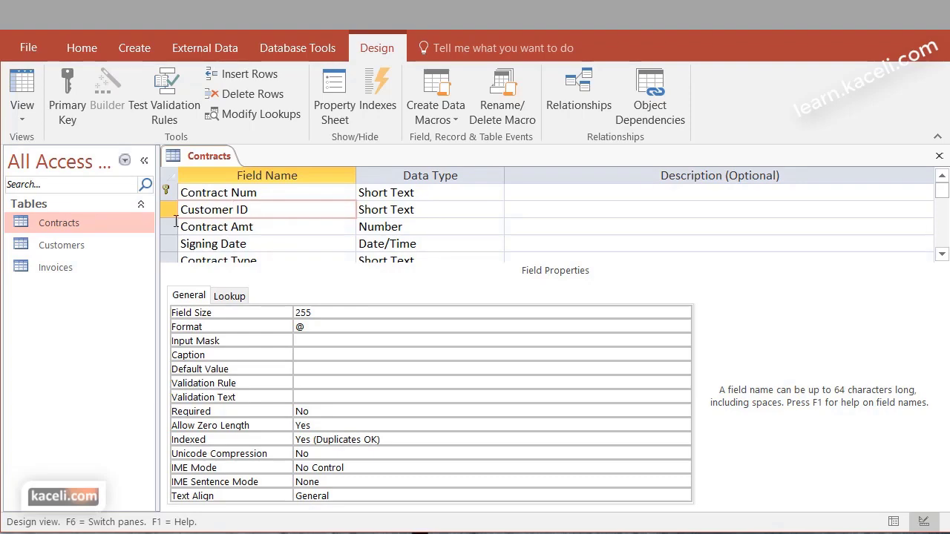
{"action": "double_click", "coordinate": [60, 269]}
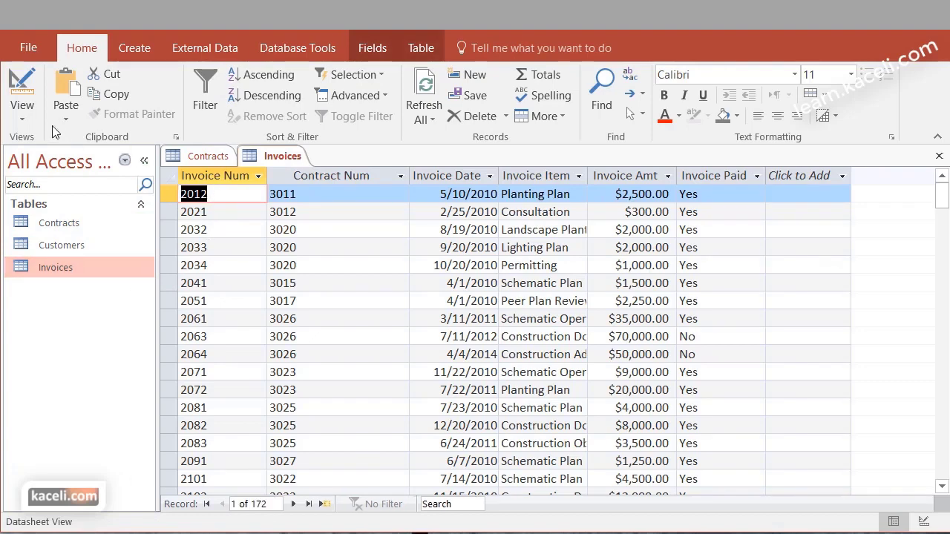
{"action": "left_click", "coordinate": [22, 112]}
{"action": "left_click", "coordinate": [64, 188]}
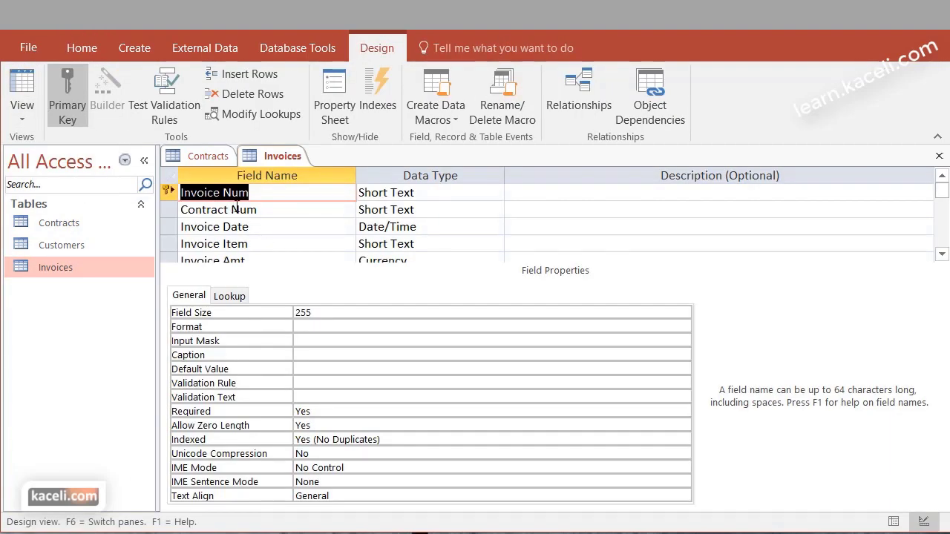
{"action": "left_click", "coordinate": [249, 210]}
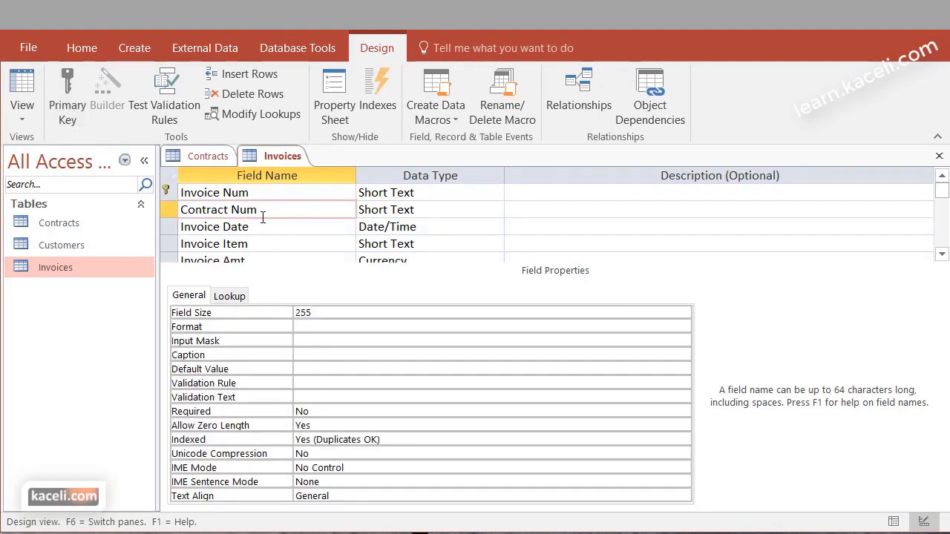
{"action": "left_click", "coordinate": [213, 159]}
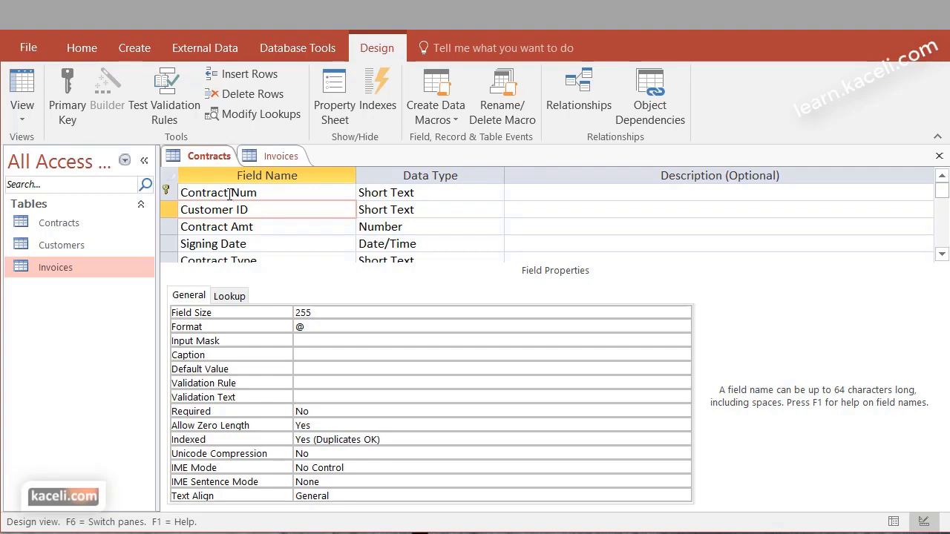
{"action": "left_click", "coordinate": [939, 156]}
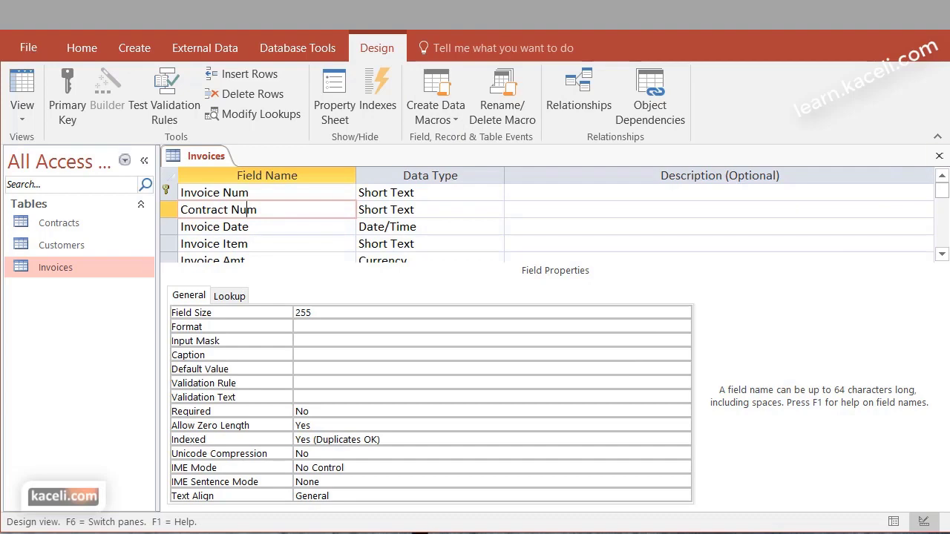
{"action": "left_click", "coordinate": [939, 156]}
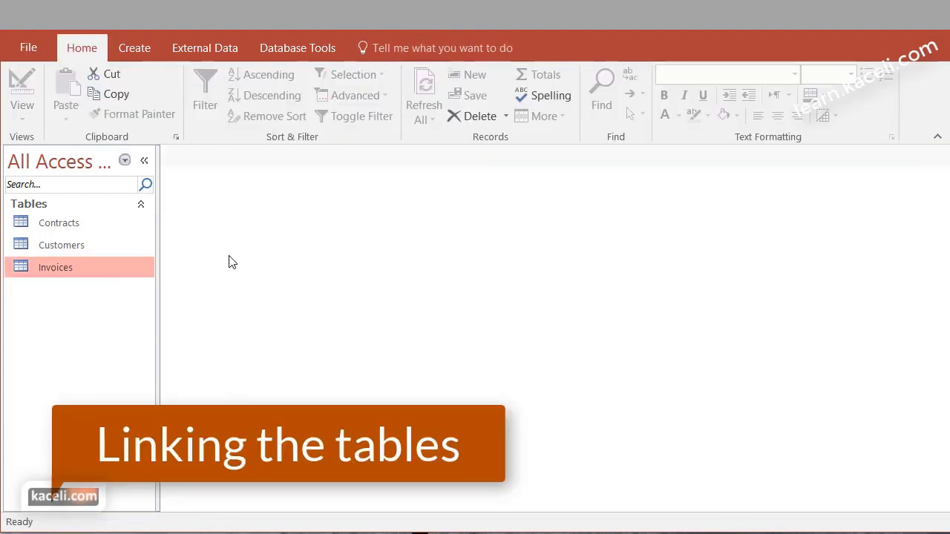
Open Relationships and add the Customers, Contracts and Invoices tables to the diagram
{"action": "left_click", "coordinate": [286, 50]}
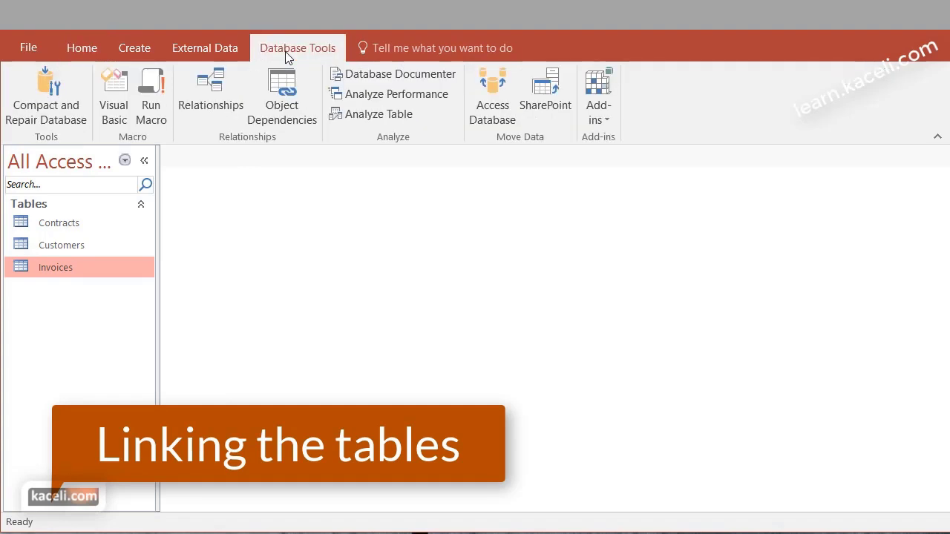
{"action": "left_click", "coordinate": [217, 109]}
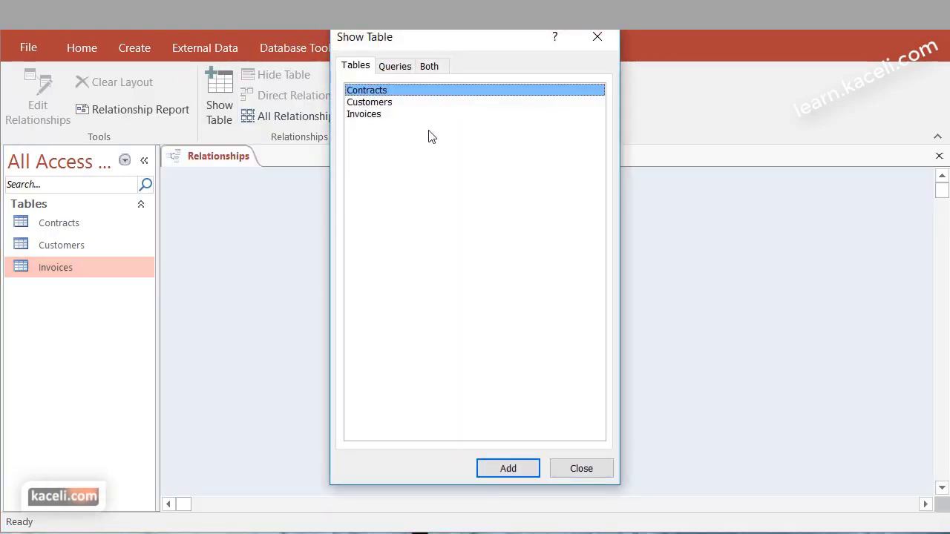
{"action": "left_click", "coordinate": [383, 105]}
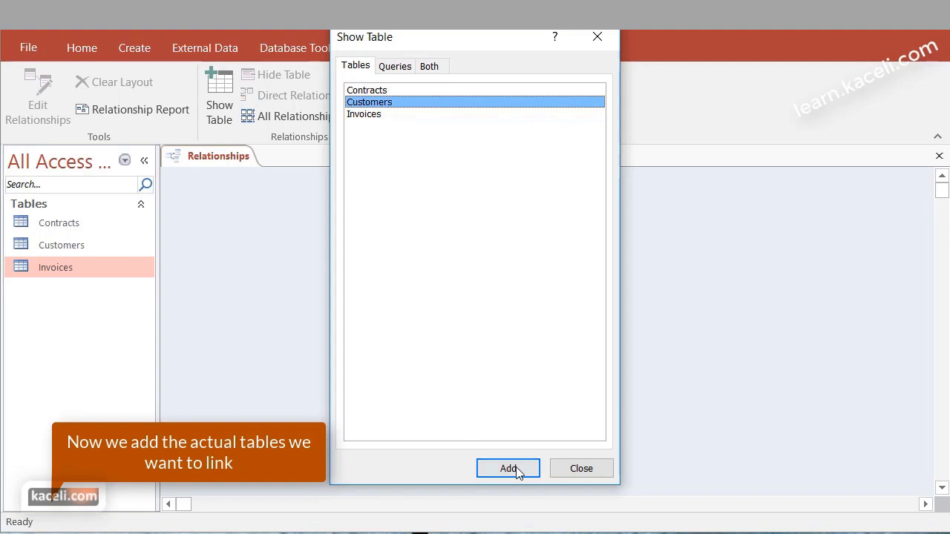
{"action": "left_click", "coordinate": [518, 469]}
{"action": "left_click", "coordinate": [373, 92]}
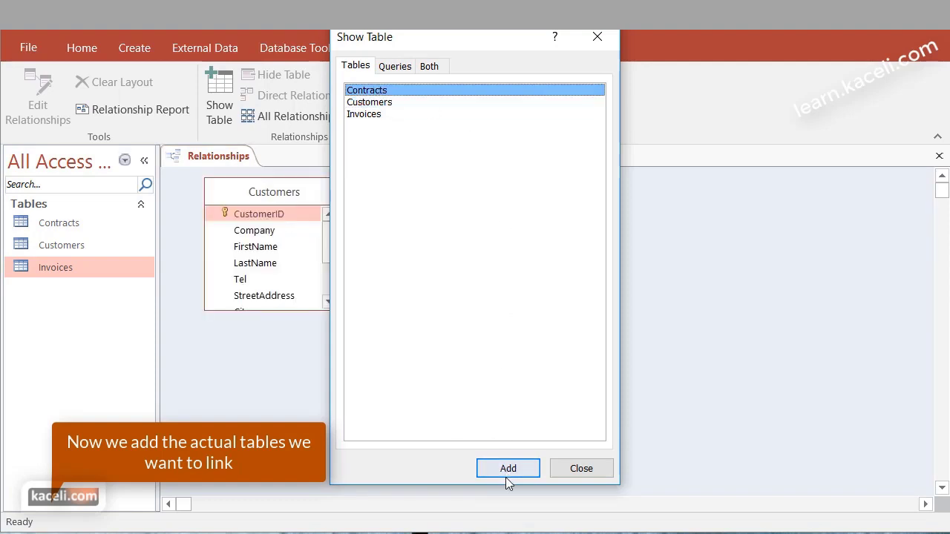
{"action": "left_click", "coordinate": [507, 475]}
{"action": "left_click", "coordinate": [380, 115]}
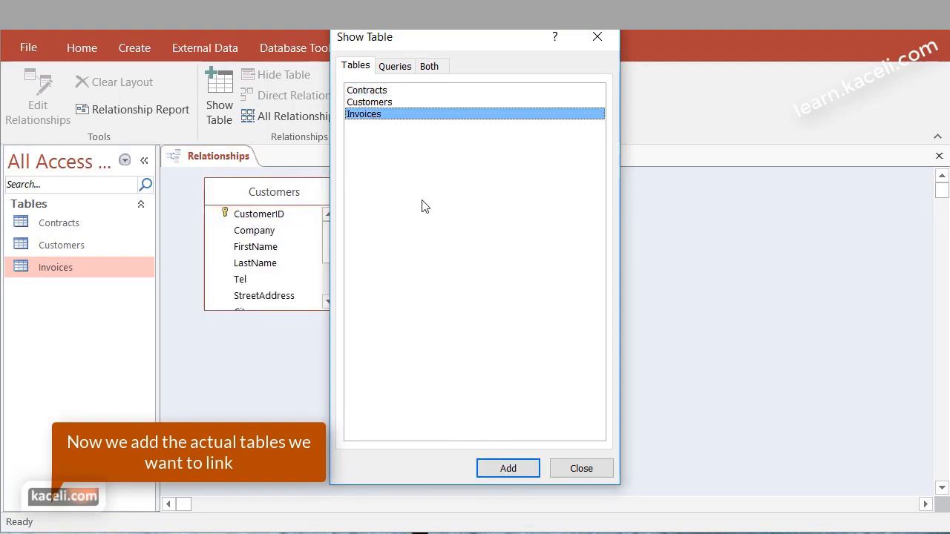
{"action": "left_click", "coordinate": [515, 466]}
{"action": "left_click", "coordinate": [582, 470]}
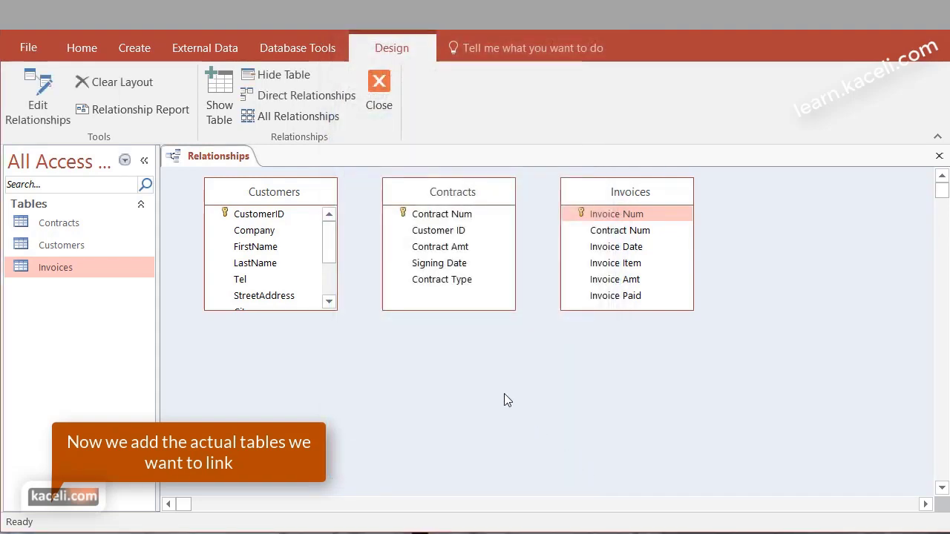
Rearrange the Contracts and Invoices table boxes in the Relationships diagram
{"action": "left_click_drag", "start_coordinate": [454, 202], "coordinate": [472, 391]}
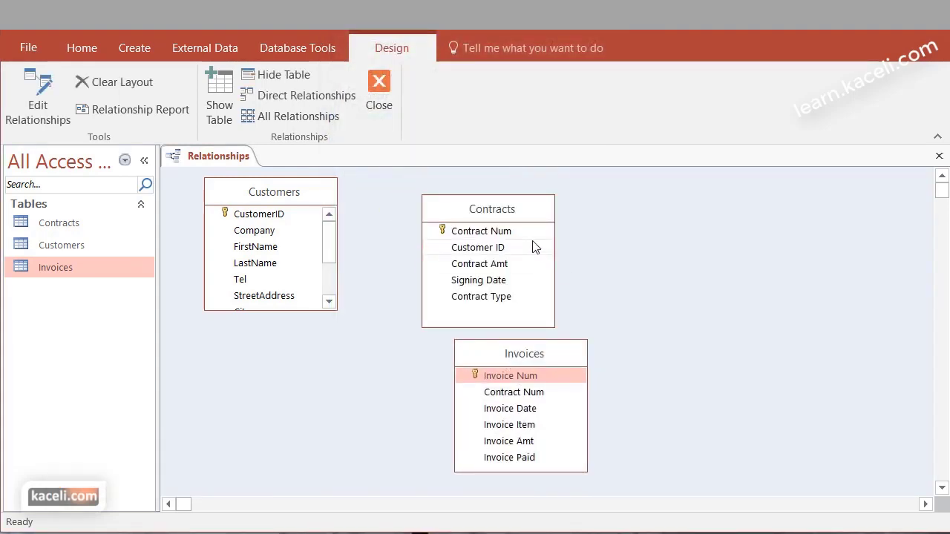
{"action": "left_click_drag", "start_coordinate": [515, 209], "coordinate": [693, 206]}
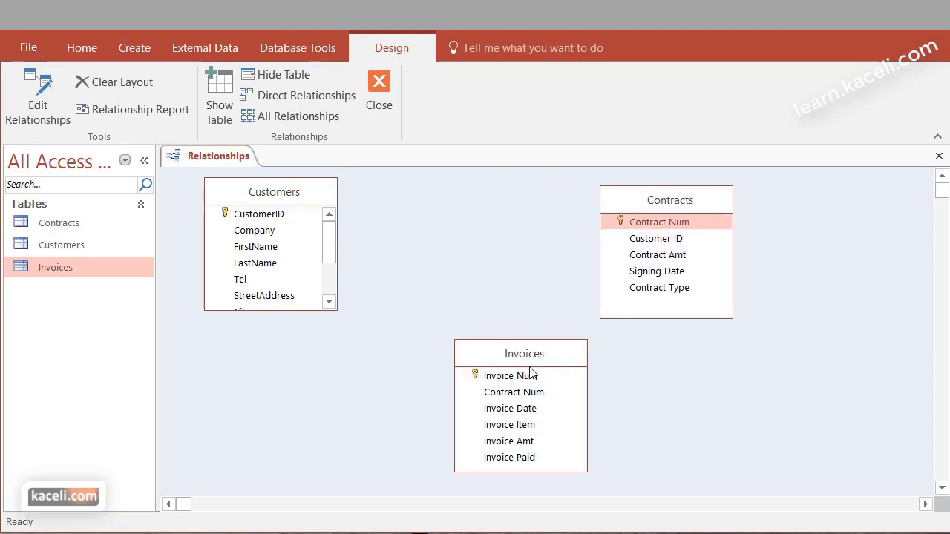
{"action": "left_click_drag", "start_coordinate": [511, 354], "coordinate": [440, 358]}
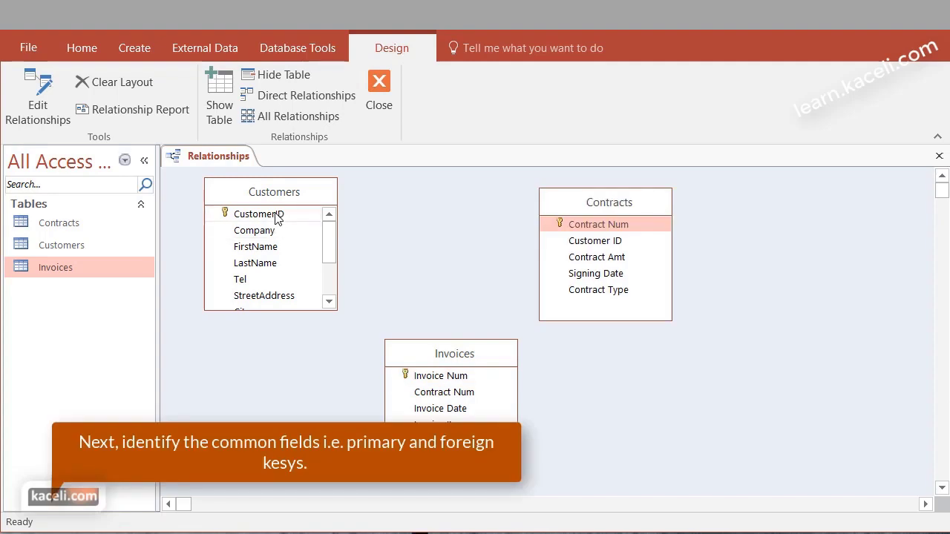
Drag CustomerID from Customers onto Customer ID in Contracts to open Edit Relationships
{"action": "left_click", "coordinate": [256, 216]}
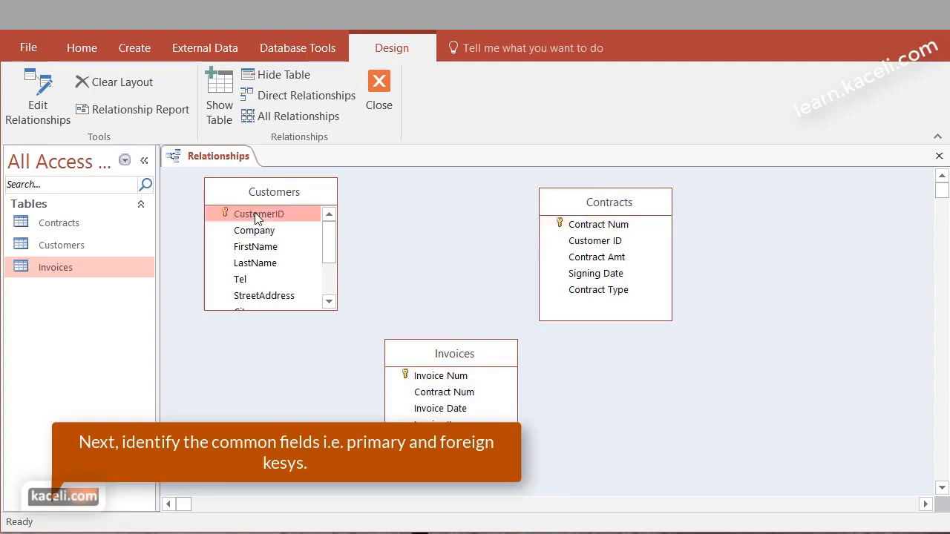
{"action": "left_click", "coordinate": [602, 245]}
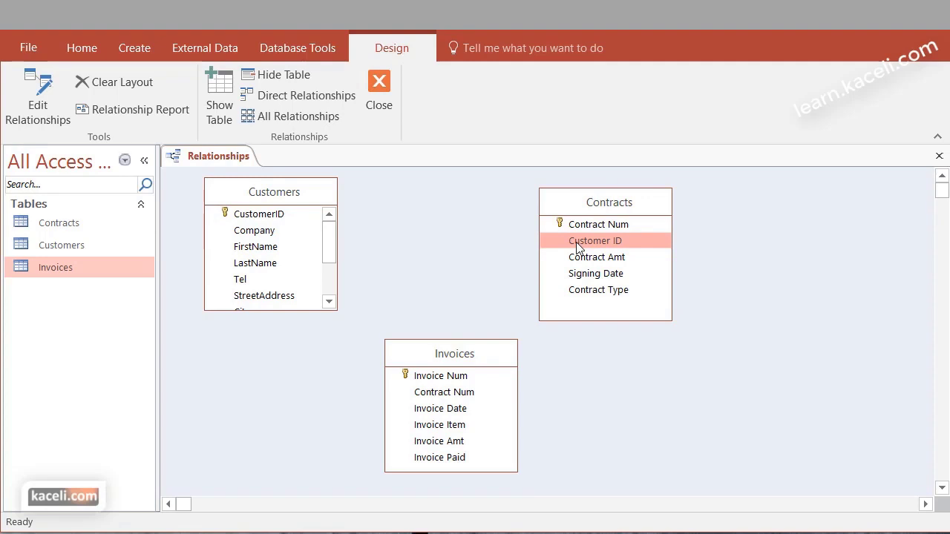
{"action": "mouse_move", "coordinate": [578, 248]}
{"action": "left_mouse_down"}
{"action": "mouse_move", "coordinate": [265, 221]}
{"action": "mouse_move", "coordinate": [574, 257]}
{"action": "mouse_move", "coordinate": [593, 241]}
{"action": "left_mouse_up"}
{"action": "left_click", "coordinate": [259, 215]}
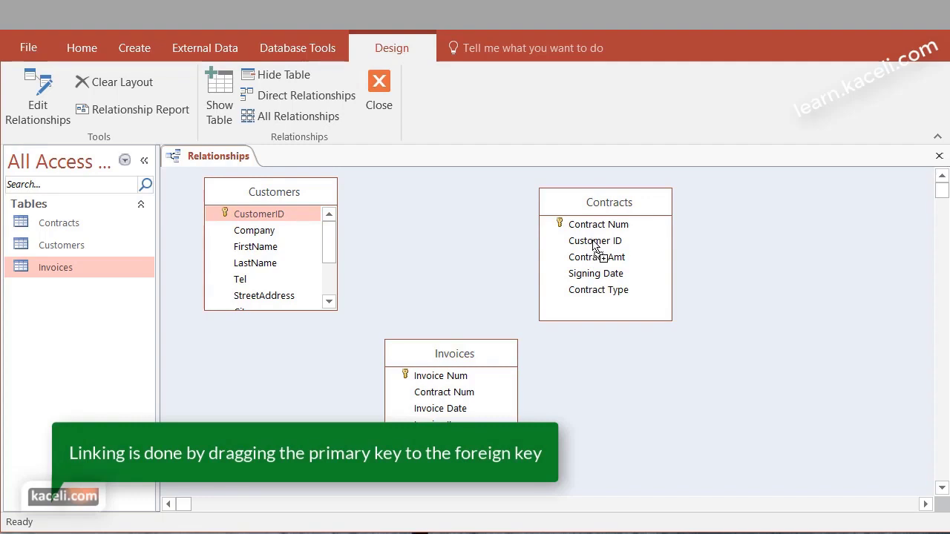
{"action": "left_click_drag", "start_coordinate": [593, 241], "coordinate": [593, 241]}
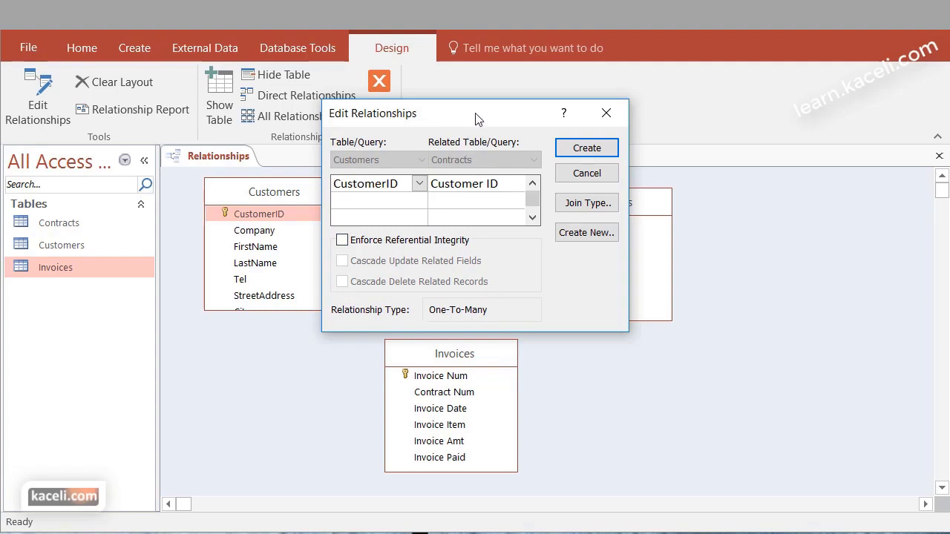
Create the One-To-Many CustomerID–Customer ID relationship with referential integrity left unenforced
{"action": "left_click_drag", "start_coordinate": [479, 119], "coordinate": [620, 238]}
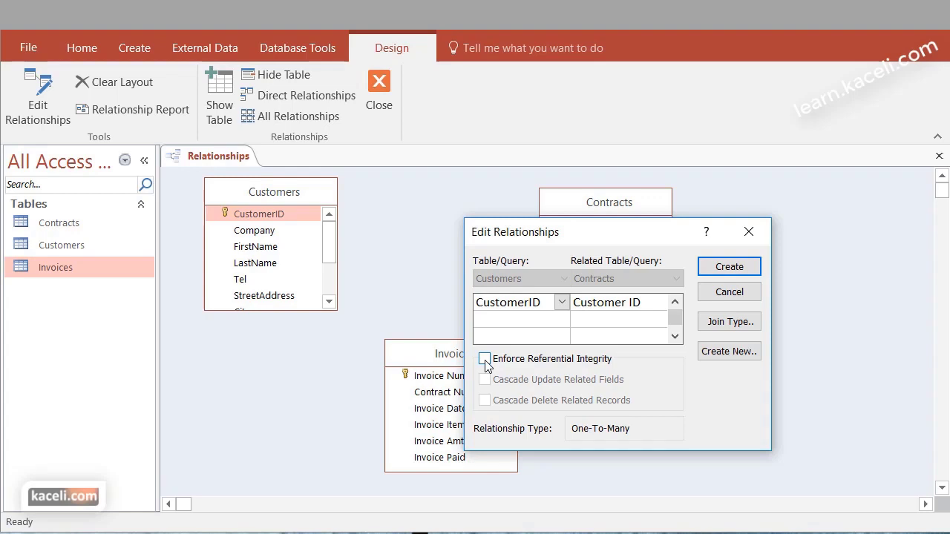
{"action": "left_click", "coordinate": [485, 359]}
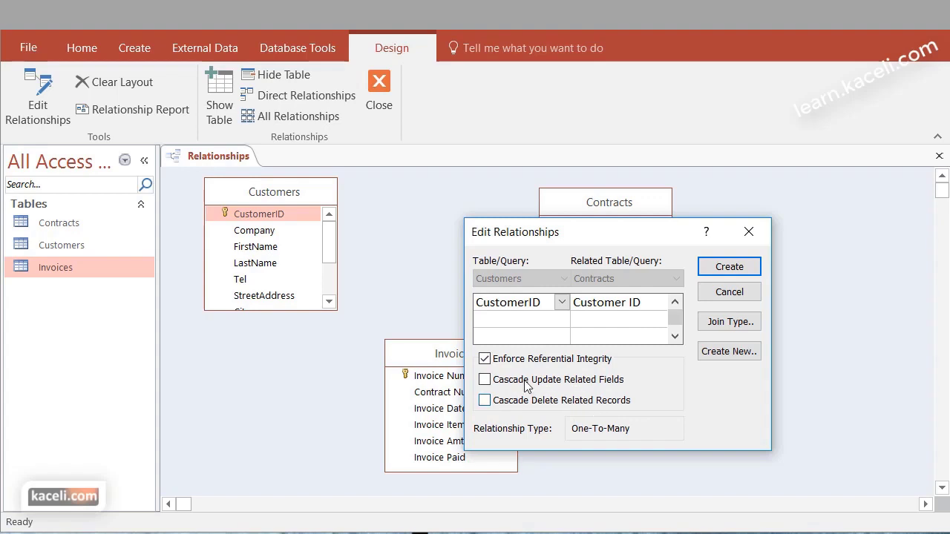
{"action": "left_click", "coordinate": [485, 359]}
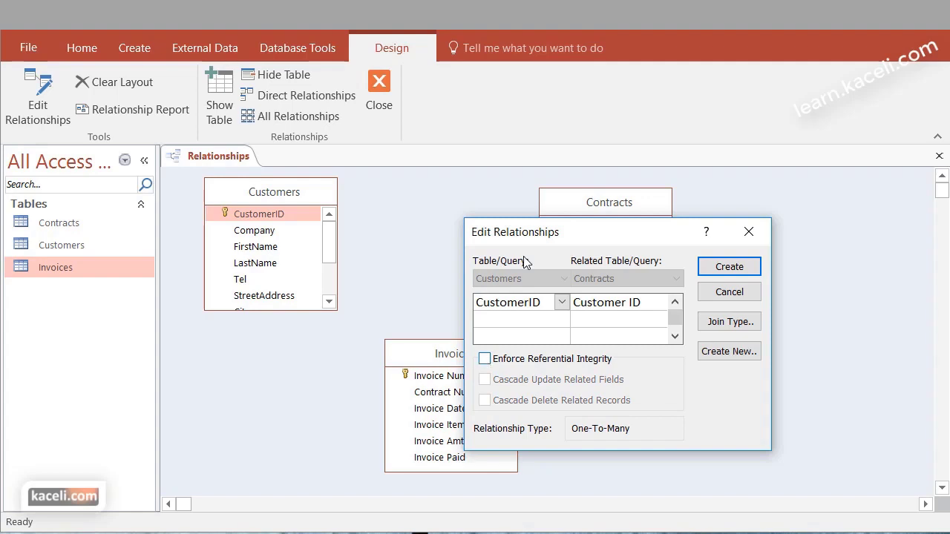
{"action": "left_click", "coordinate": [729, 268]}
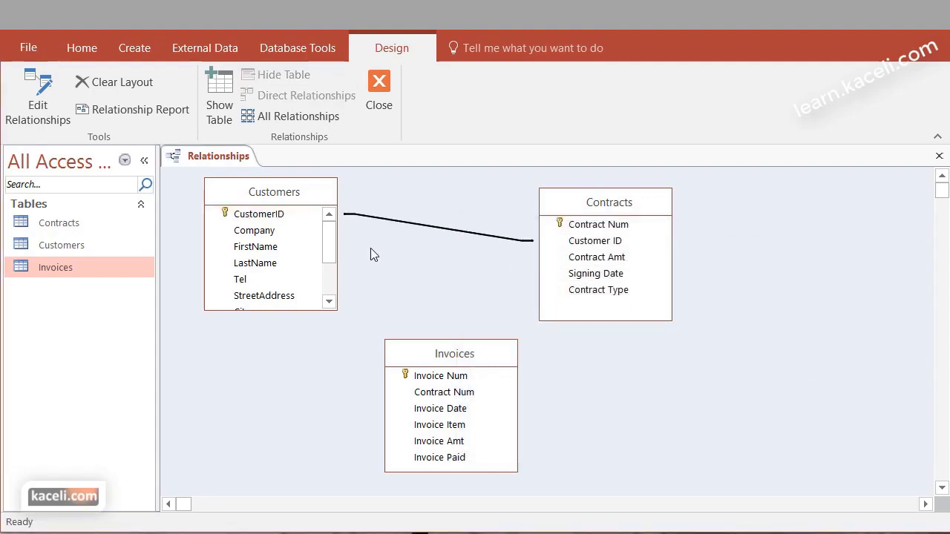
Join Contracts to Invoices on Contract Num and arrange the three tables left to right
{"action": "left_click", "coordinate": [598, 226]}
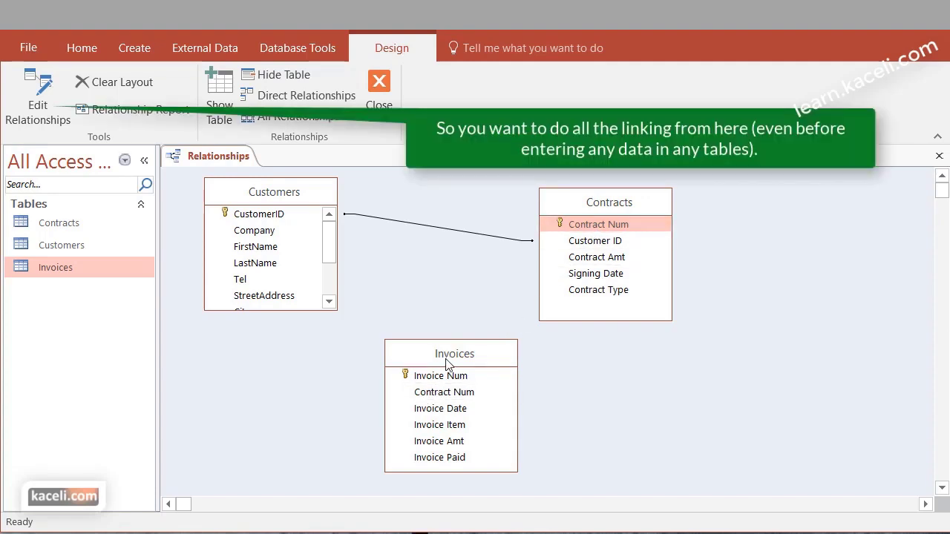
{"action": "left_click", "coordinate": [582, 230]}
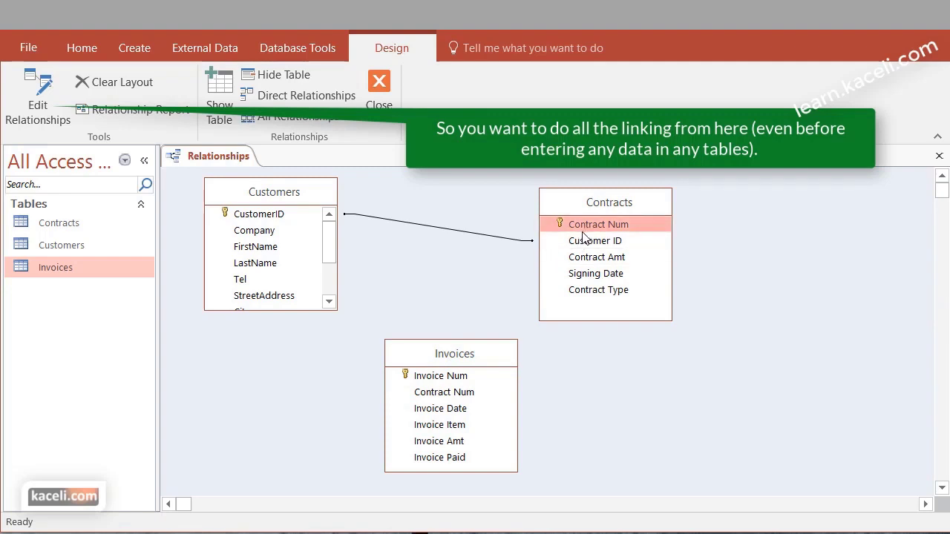
{"action": "left_click_drag", "start_coordinate": [584, 234], "coordinate": [449, 399]}
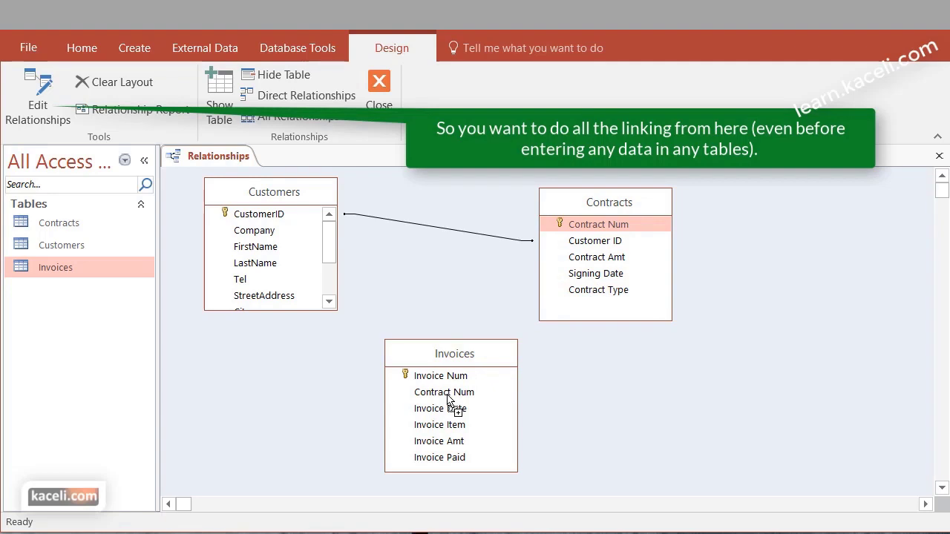
{"action": "left_click_drag", "start_coordinate": [448, 396], "coordinate": [447, 396]}
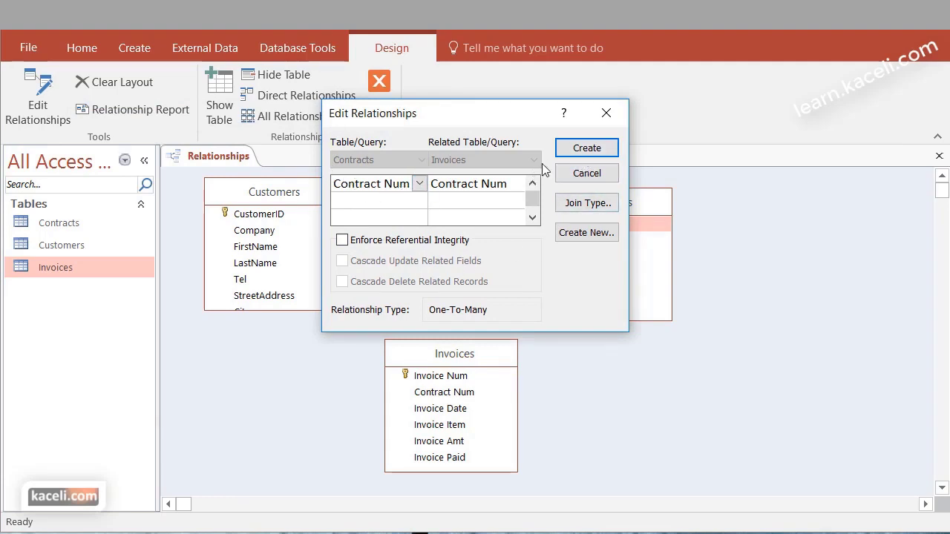
{"action": "left_click", "coordinate": [587, 149]}
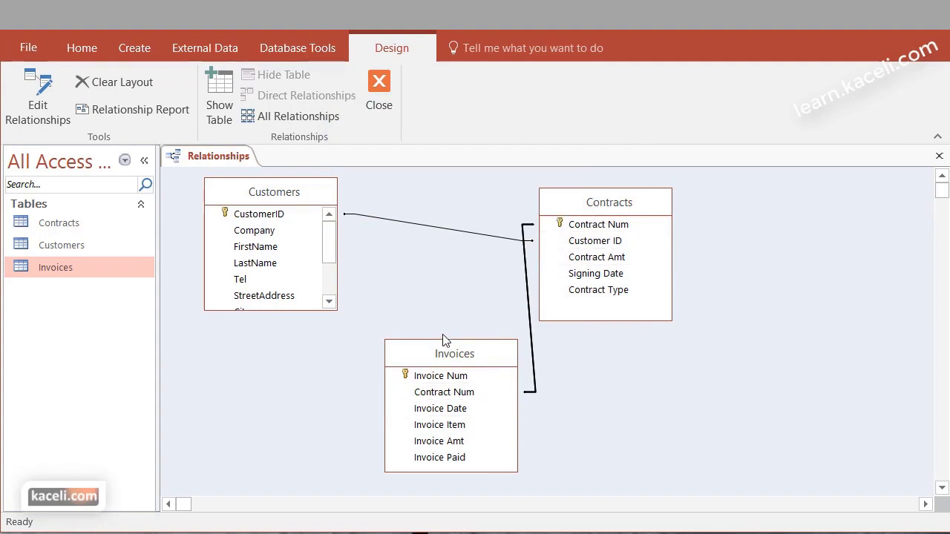
{"action": "left_click_drag", "start_coordinate": [467, 352], "coordinate": [780, 308]}
{"action": "left_click_drag", "start_coordinate": [577, 195], "coordinate": [562, 201]}
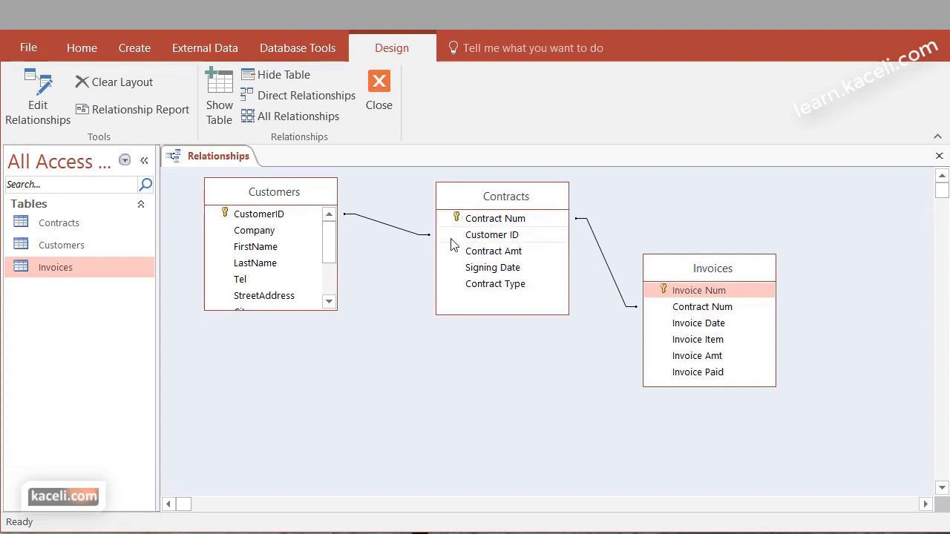
Delete the existing Customers–Contracts relationship line
{"action": "left_click", "coordinate": [398, 232]}
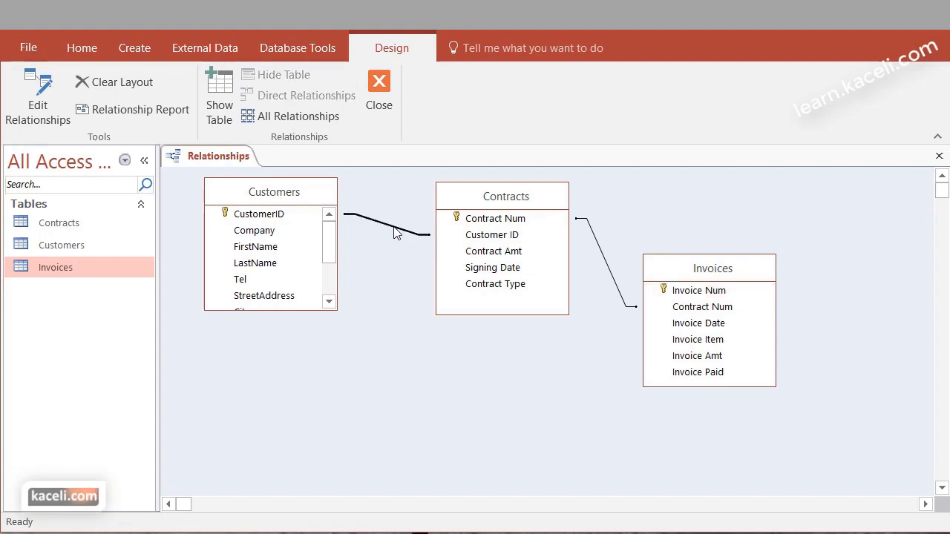
{"action": "right_click", "coordinate": [394, 232]}
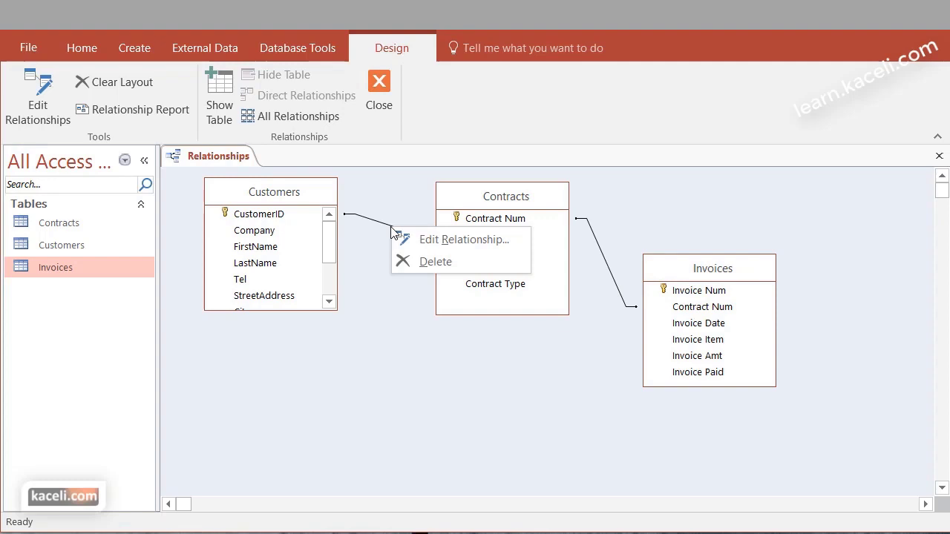
{"action": "left_click", "coordinate": [426, 262]}
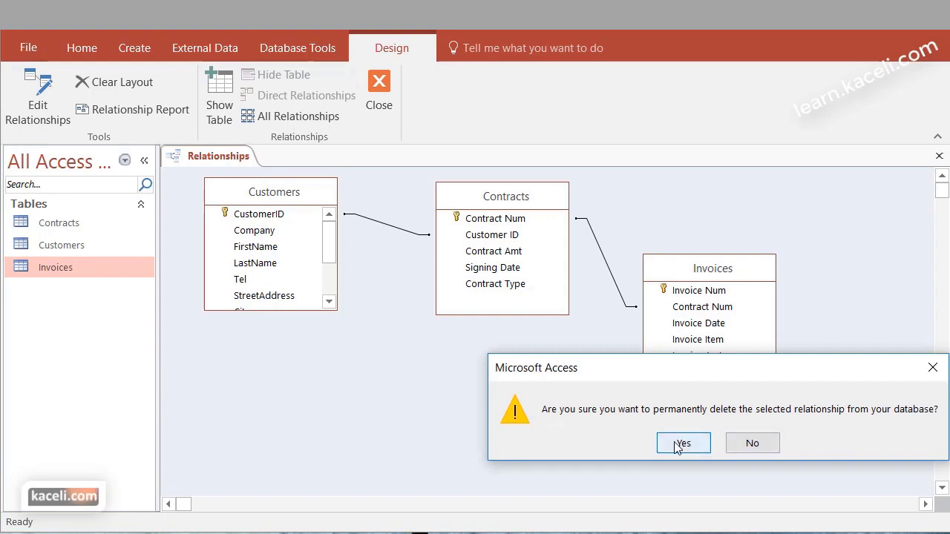
{"action": "left_click", "coordinate": [679, 444]}
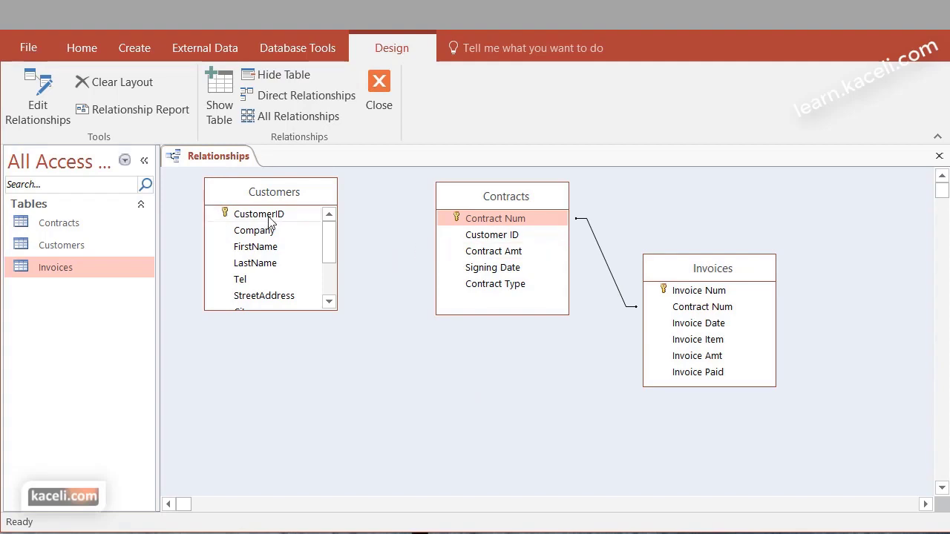
Recreate the Customers–Contracts link from CustomerID to Customer ID
{"action": "left_click_drag", "start_coordinate": [268, 217], "coordinate": [476, 239]}
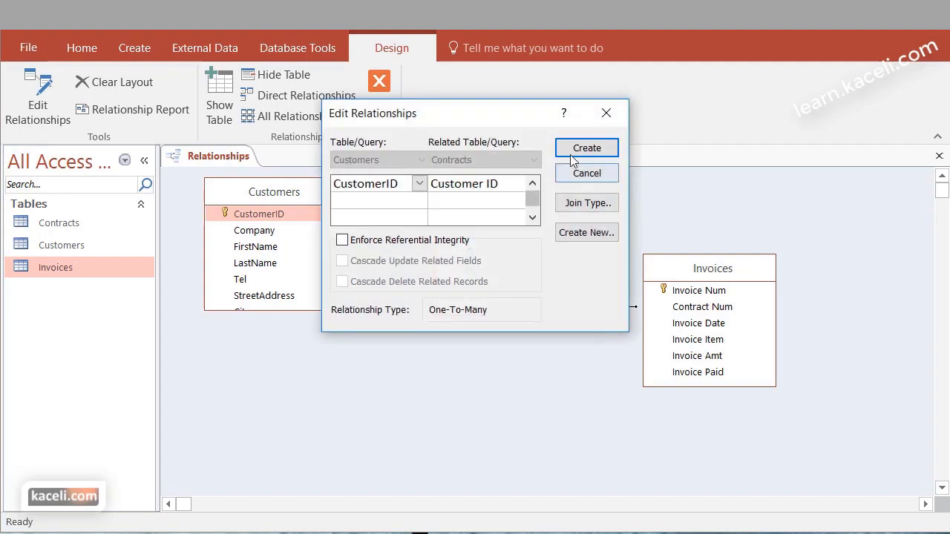
{"action": "left_click", "coordinate": [579, 150]}
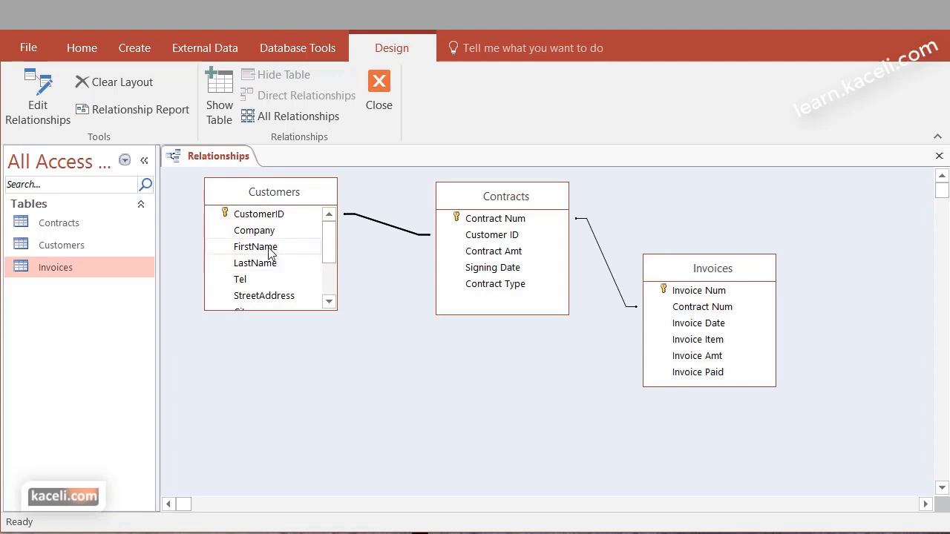
{"action": "left_click_drag", "start_coordinate": [266, 274], "coordinate": [492, 255]}
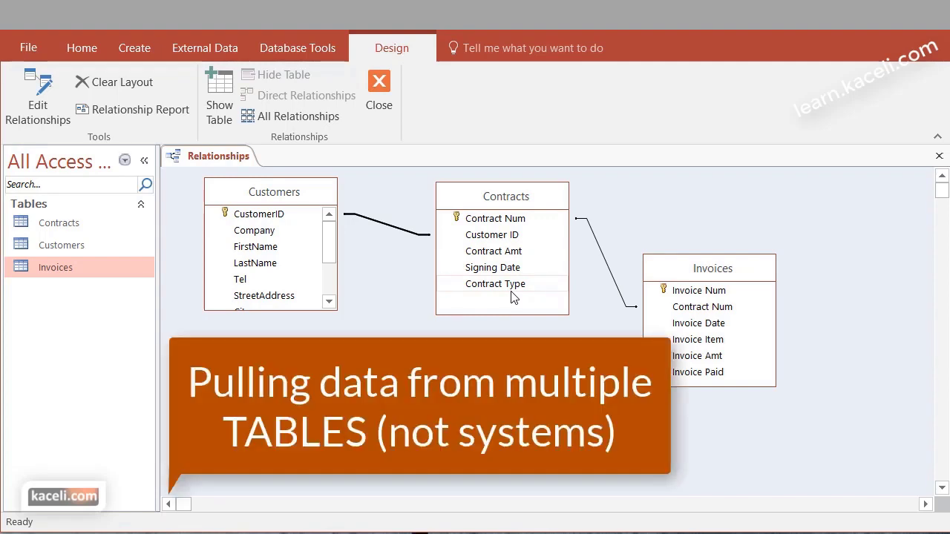
Close the Relationships window, saving the layout changes
{"action": "left_click", "coordinate": [386, 87]}
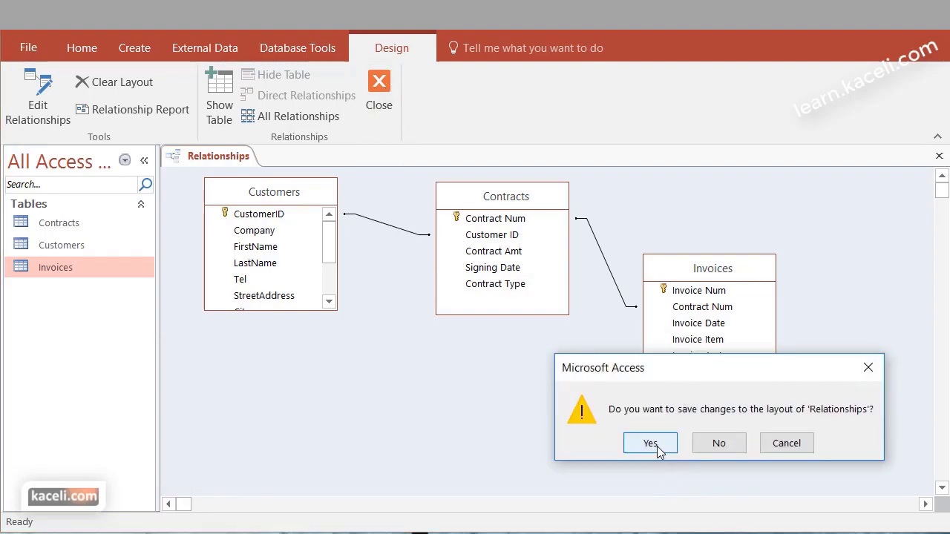
{"action": "left_click", "coordinate": [650, 443]}
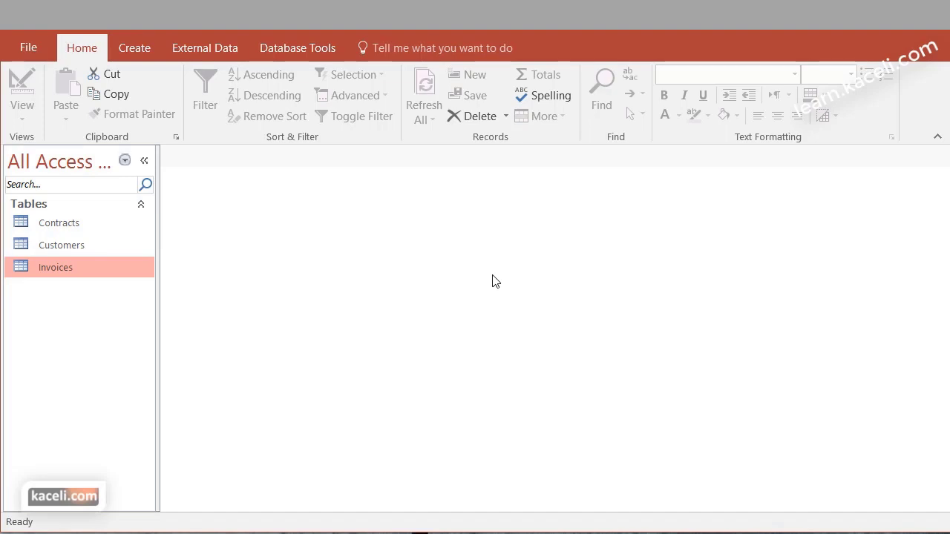
{"action": "double_click", "coordinate": [73, 251]}
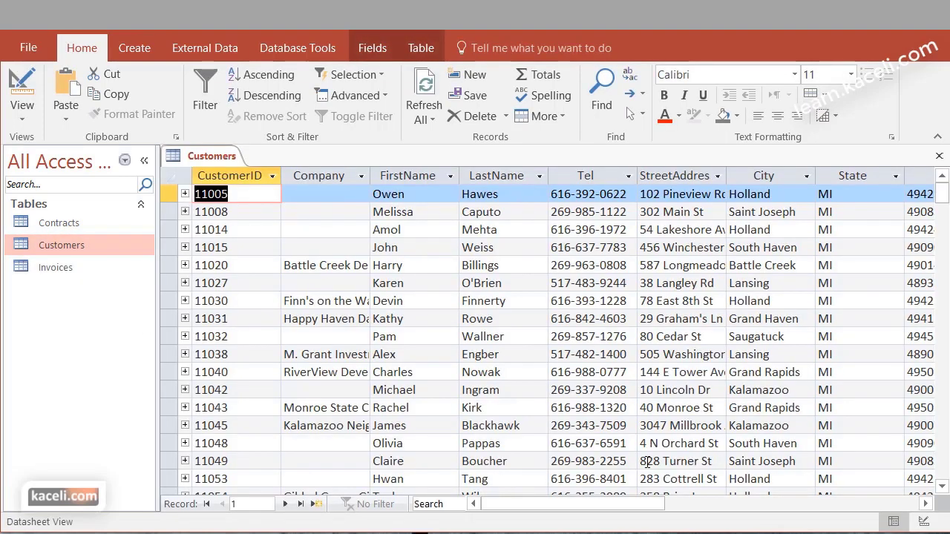
{"action": "left_click_drag", "start_coordinate": [618, 508], "coordinate": [779, 505]}
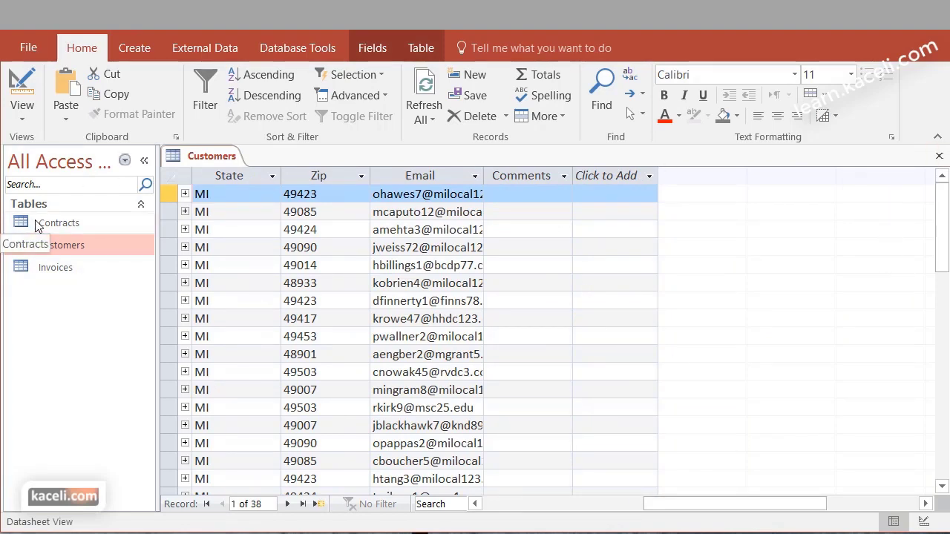
{"action": "double_click", "coordinate": [89, 229]}
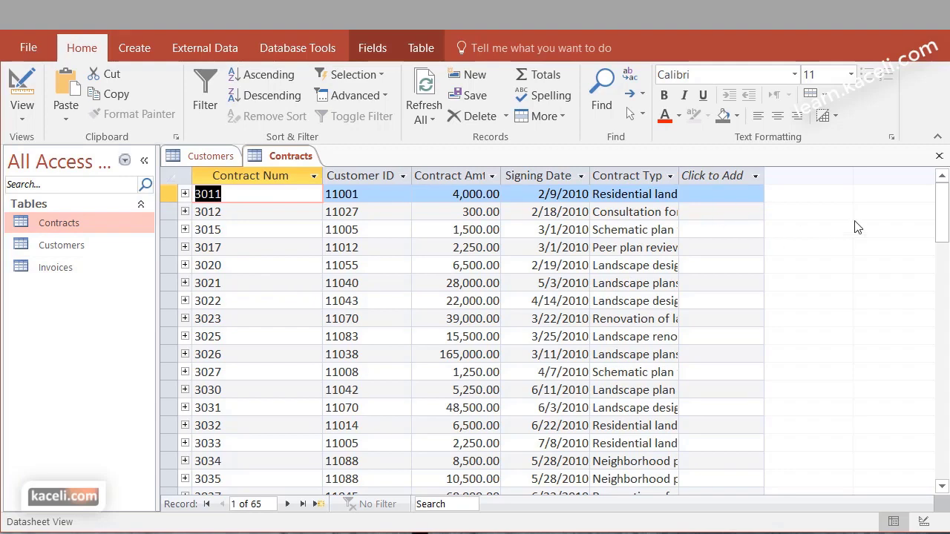
{"action": "left_click", "coordinate": [939, 156]}
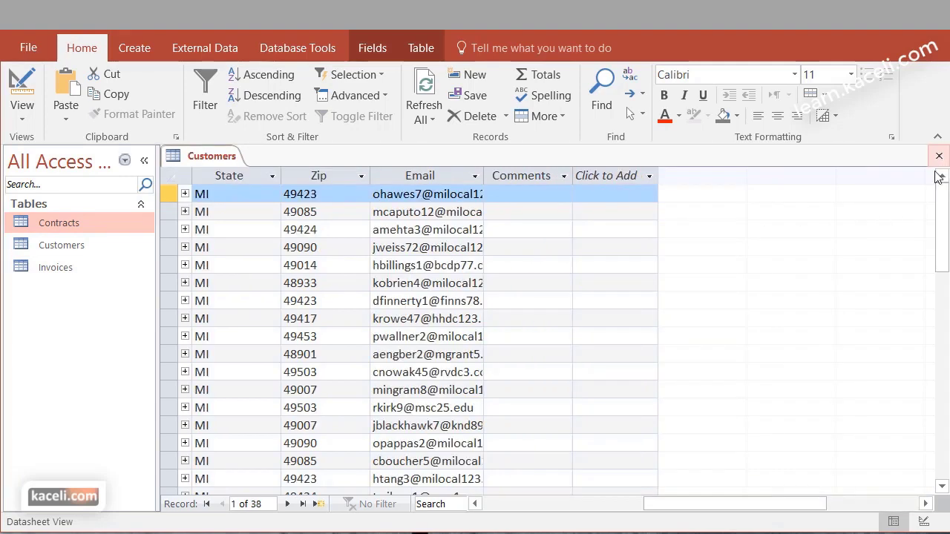
{"action": "left_click", "coordinate": [938, 156]}
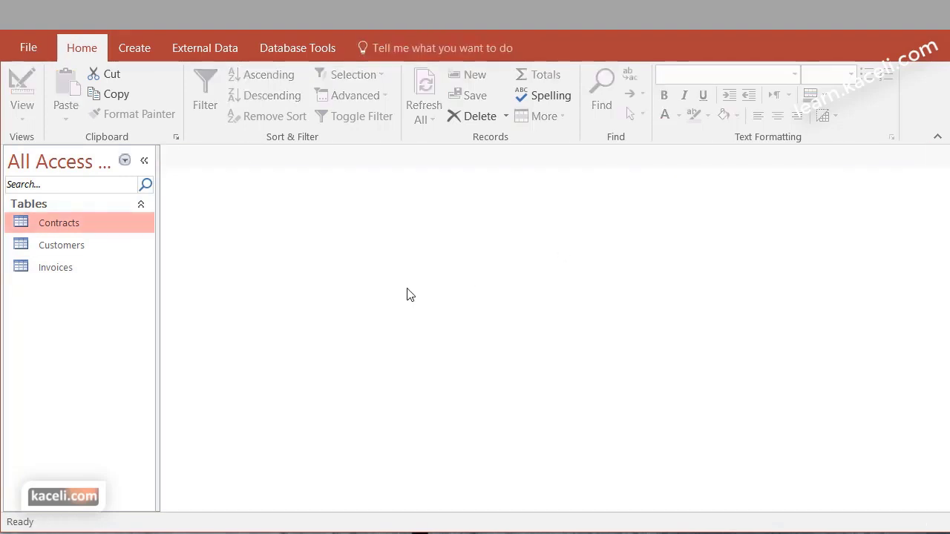
Start the Simple Query Wizard and add FirstName and LastName from the Customers table
{"action": "left_click", "coordinate": [135, 49]}
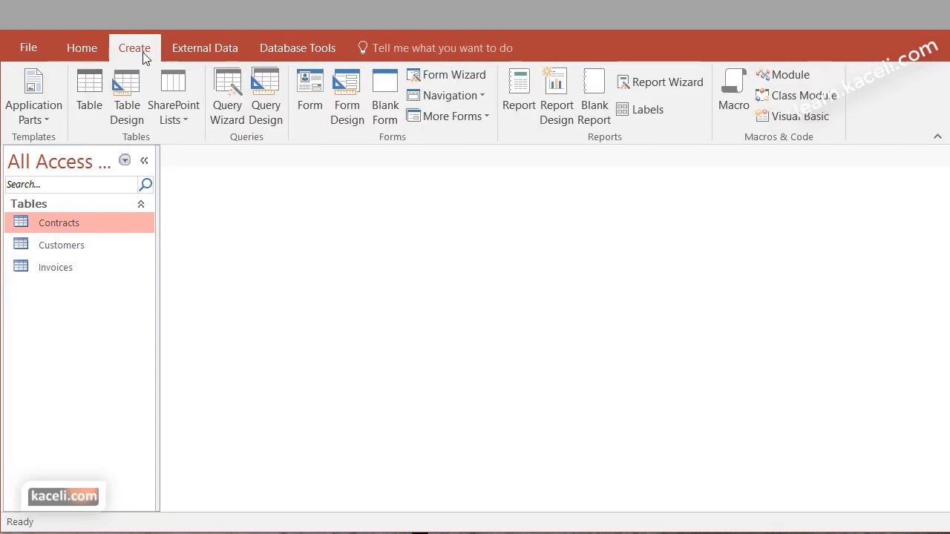
{"action": "left_click", "coordinate": [222, 123]}
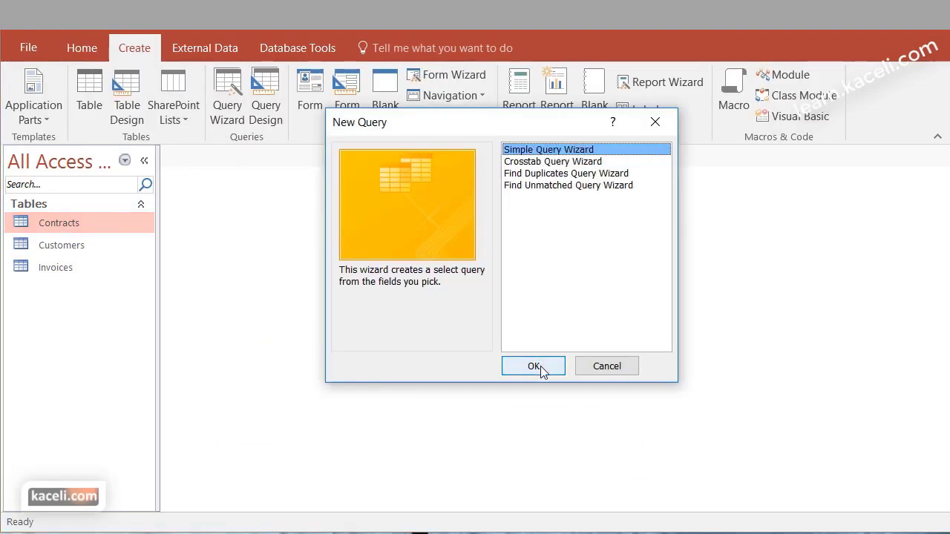
{"action": "left_click", "coordinate": [539, 365]}
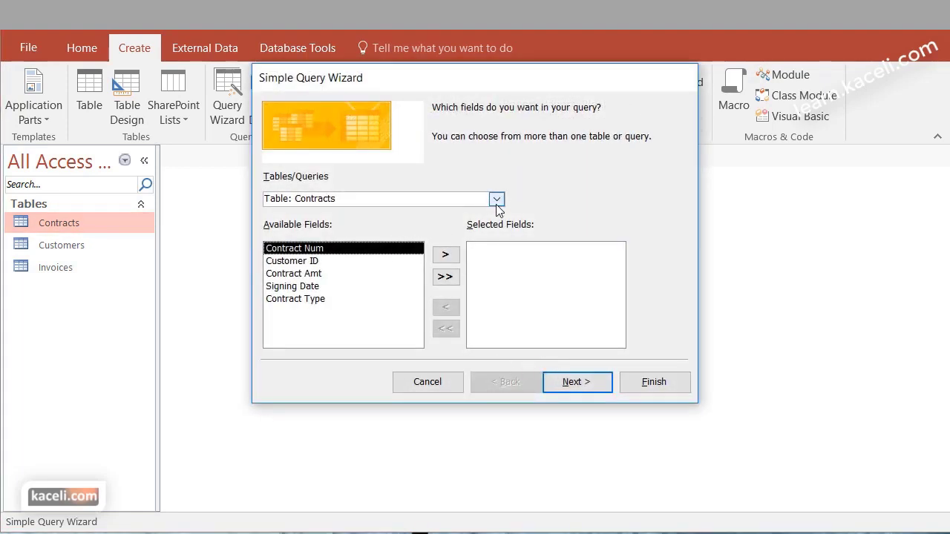
{"action": "left_click", "coordinate": [496, 200]}
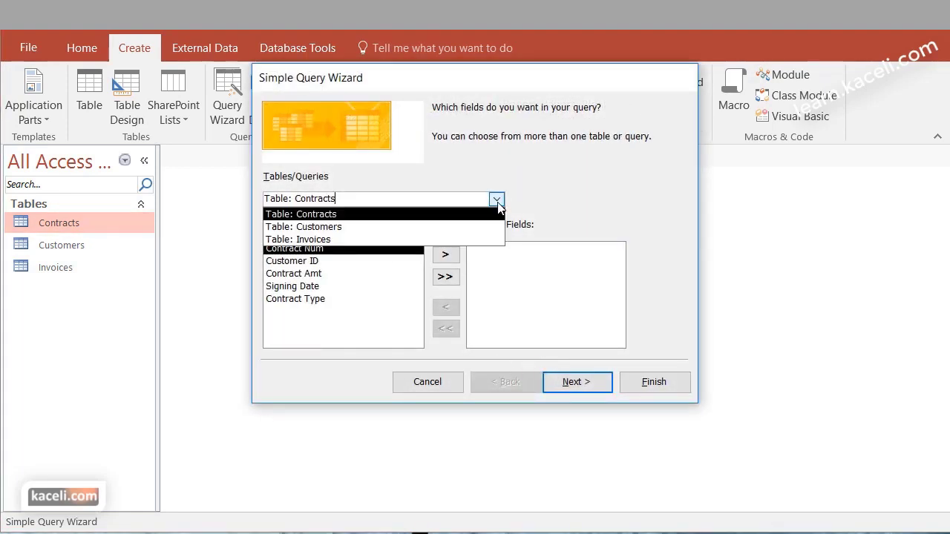
{"action": "left_click", "coordinate": [363, 229]}
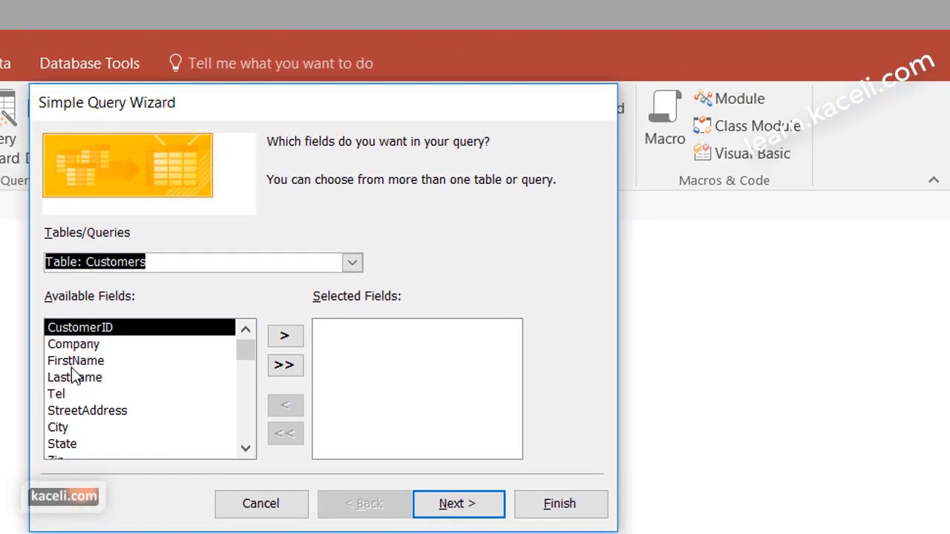
{"action": "left_click", "coordinate": [205, 317]}
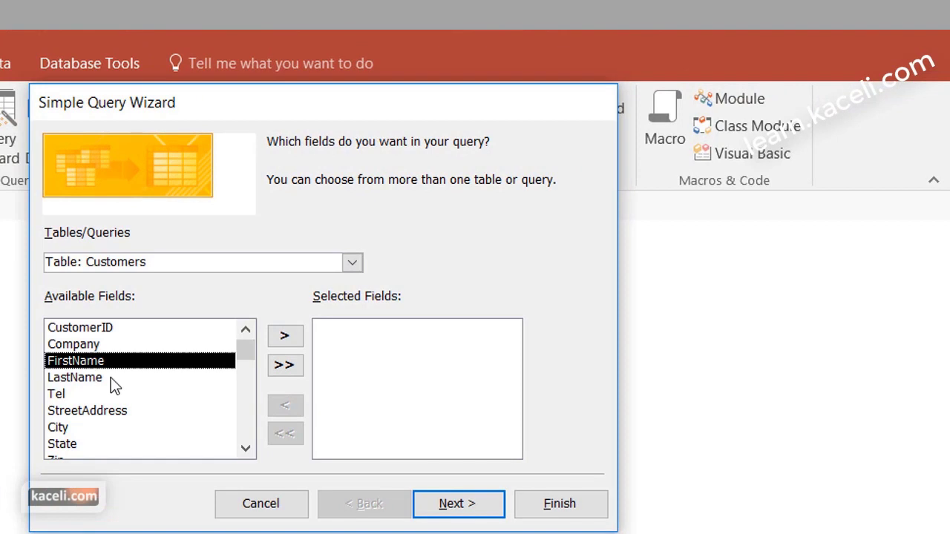
{"action": "left_click", "coordinate": [284, 335]}
{"action": "left_click", "coordinate": [286, 367]}
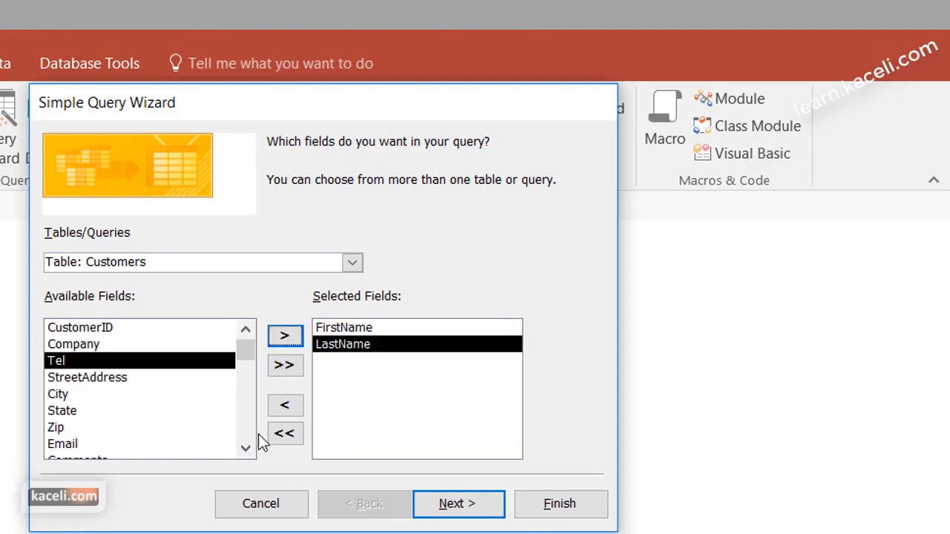
{"action": "left_click", "coordinate": [246, 449]}
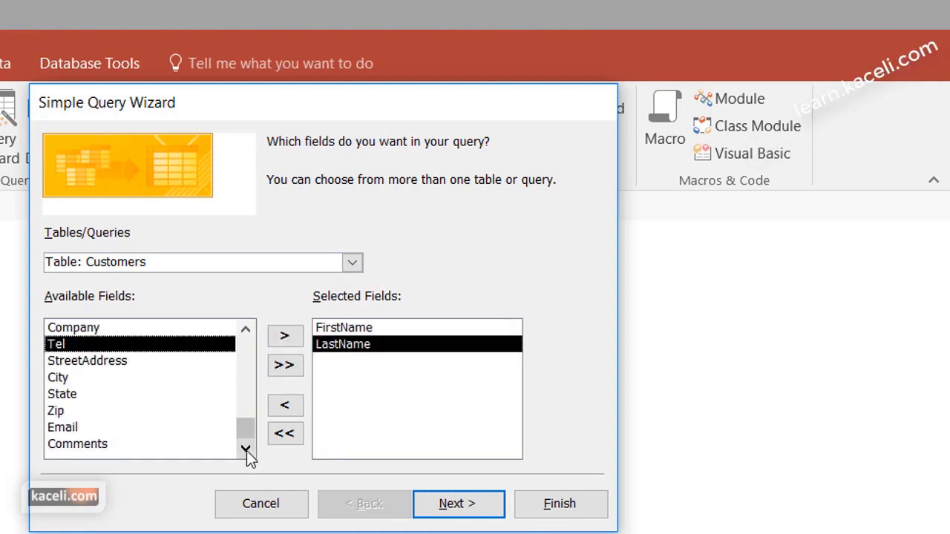
Add Contract Num, Contract Amt, Signing Date and Contract Type from the Contracts table
{"action": "left_click", "coordinate": [354, 263]}
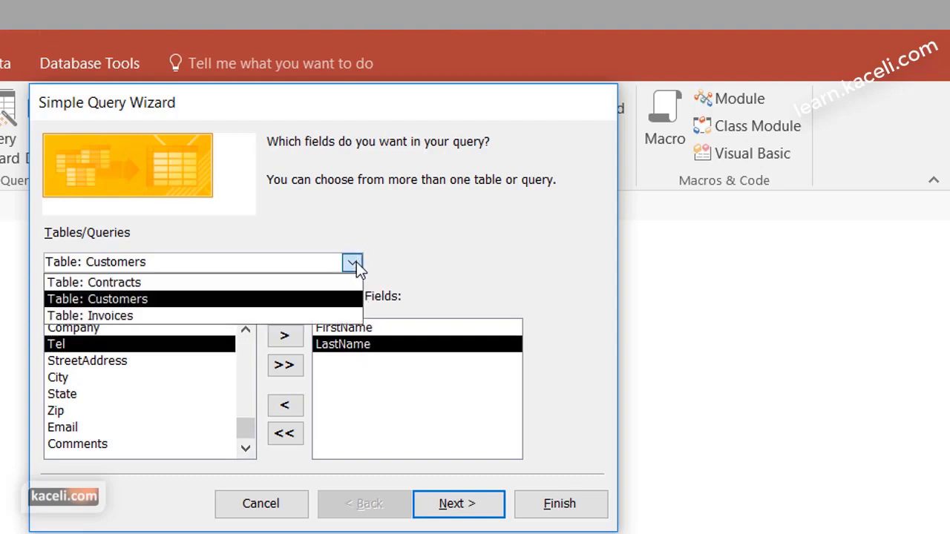
{"action": "left_click", "coordinate": [169, 283]}
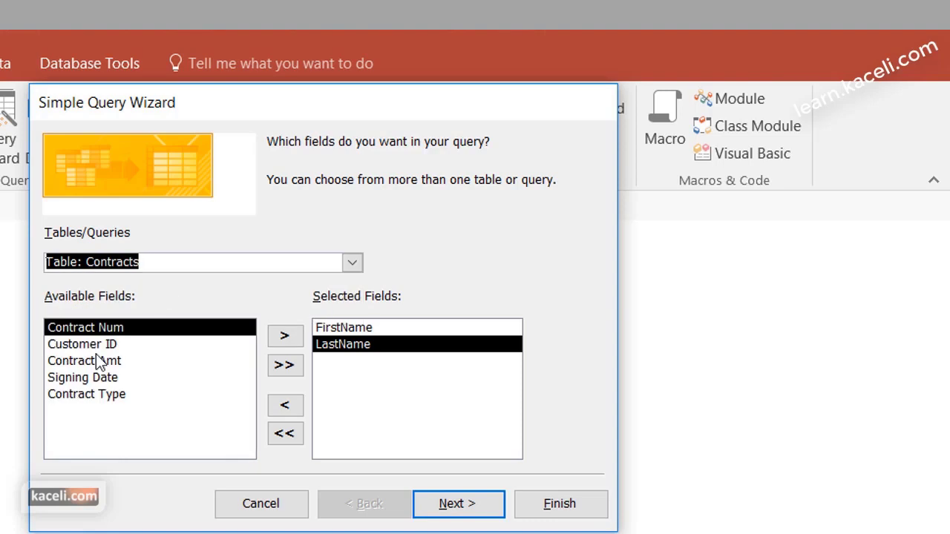
{"action": "left_click", "coordinate": [292, 338]}
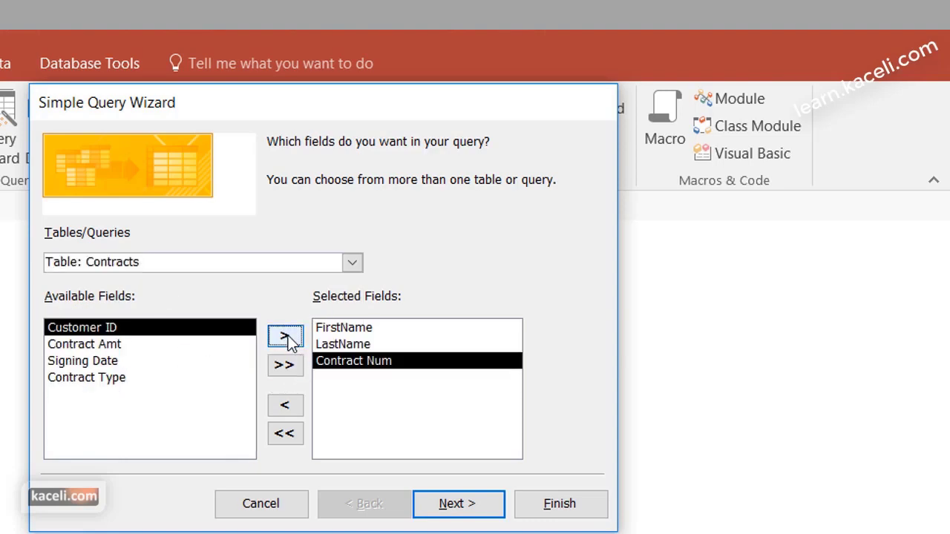
{"action": "left_click", "coordinate": [115, 346]}
{"action": "left_click", "coordinate": [284, 336]}
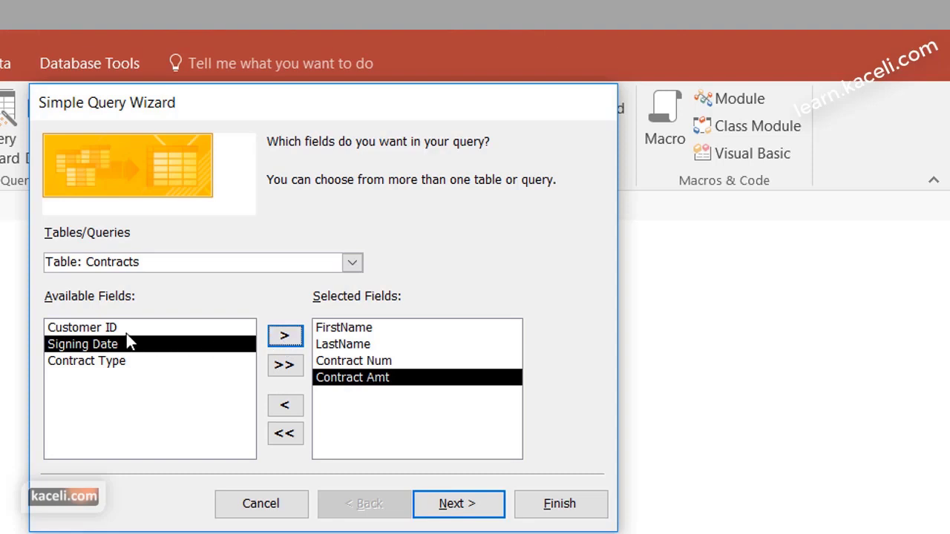
{"action": "left_click", "coordinate": [286, 337]}
{"action": "left_click", "coordinate": [286, 340]}
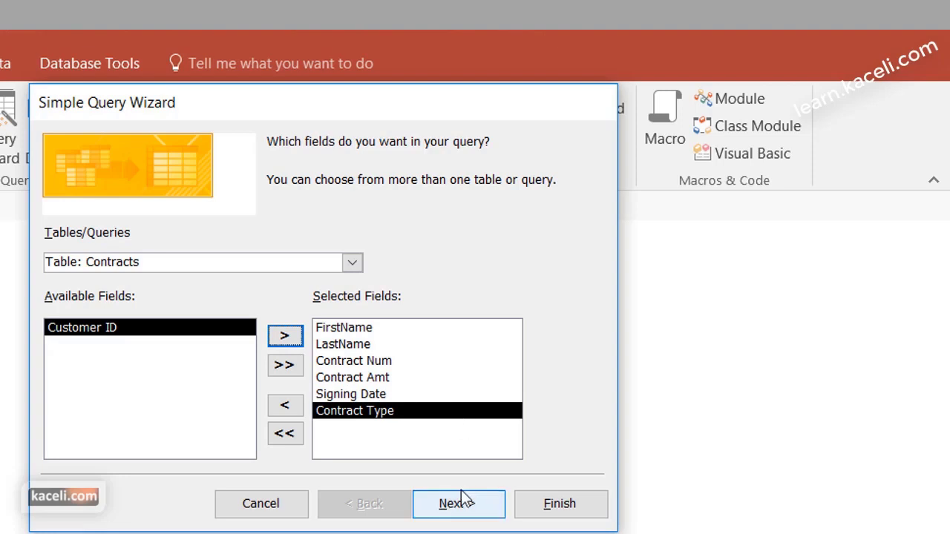
Keep it a detail query titled 'Contracts by First and Last Name' and finish
{"action": "left_click", "coordinate": [449, 511]}
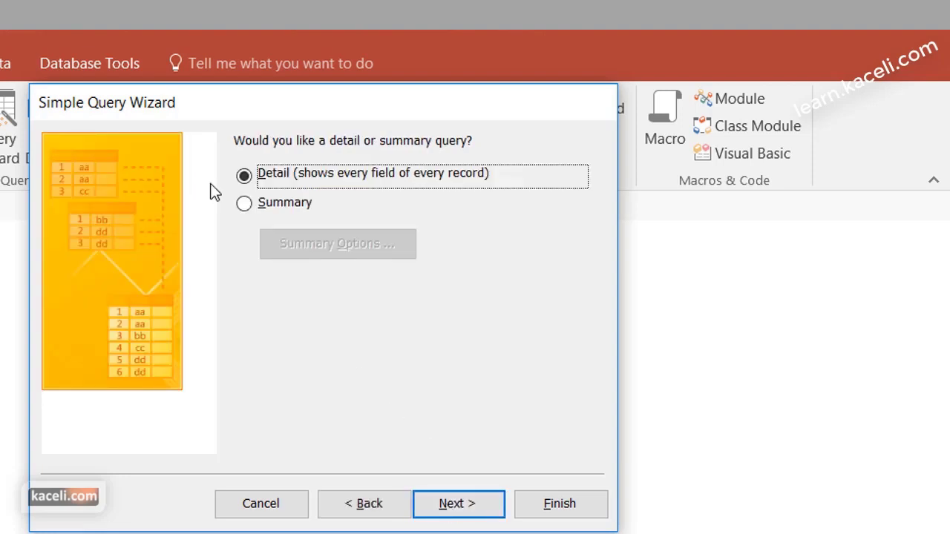
{"action": "left_click", "coordinate": [490, 516]}
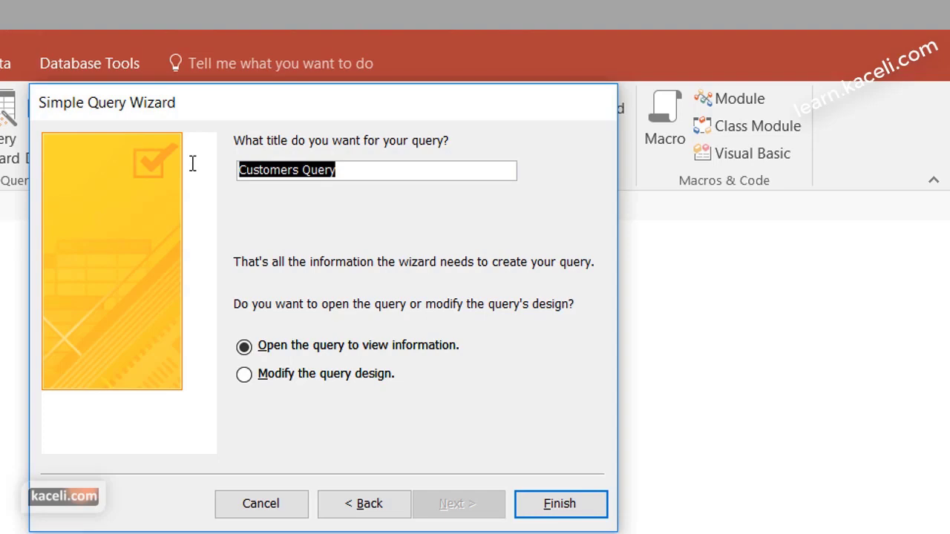
{"action": "type", "text": "Contracts by First and Last Name"}
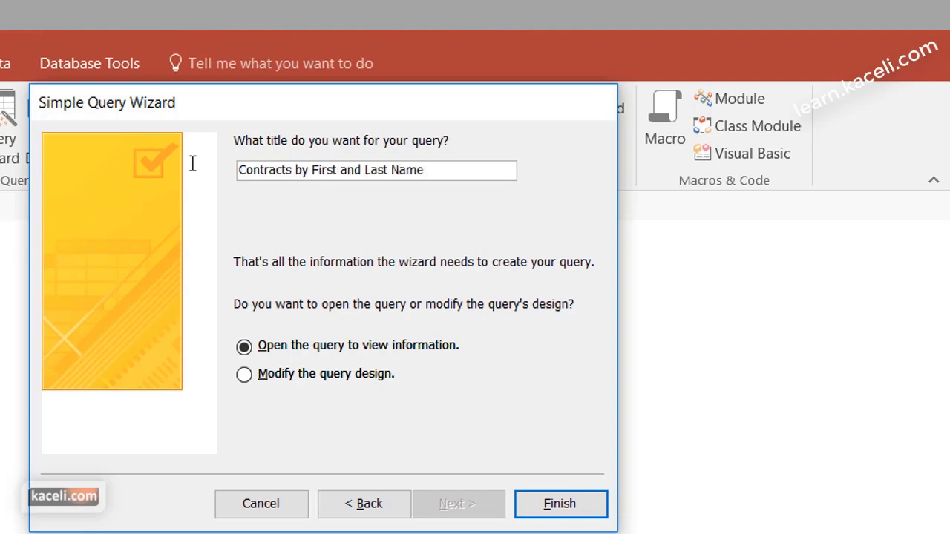
{"action": "left_click", "coordinate": [563, 505]}
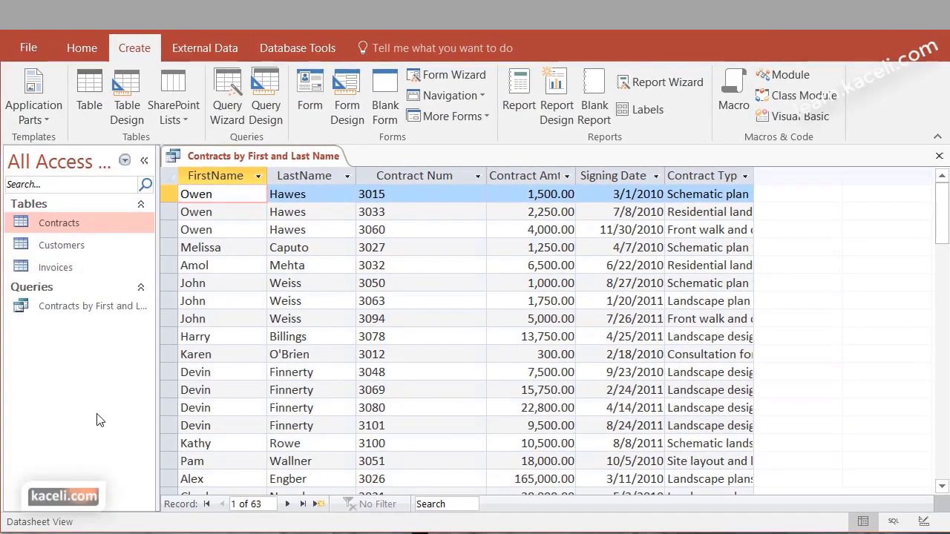
Review the FirstName, LastName, Contract Num, Contract Amt and Signing Date columns, then close the query
{"action": "left_click", "coordinate": [51, 308]}
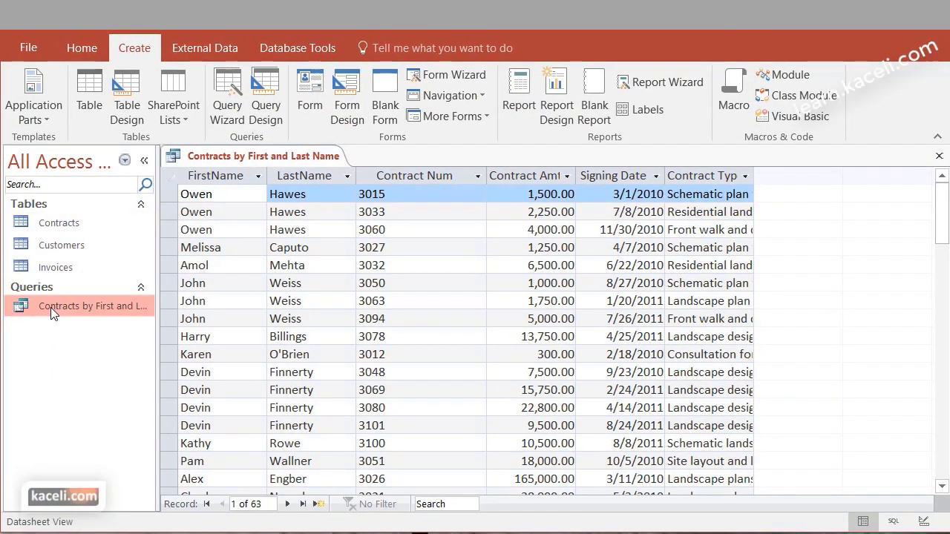
{"action": "left_click", "coordinate": [226, 180]}
{"action": "left_click", "coordinate": [329, 181]}
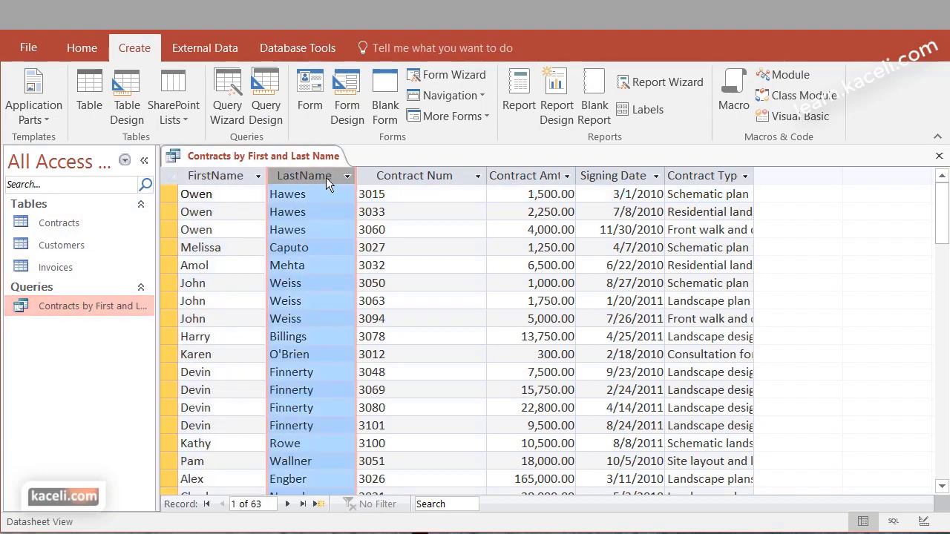
{"action": "left_click", "coordinate": [408, 178]}
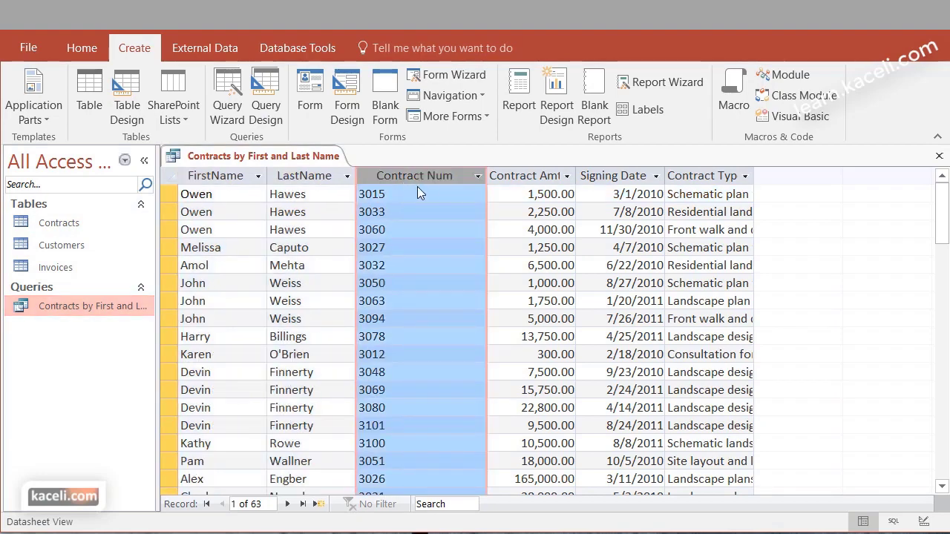
{"action": "left_click", "coordinate": [523, 178]}
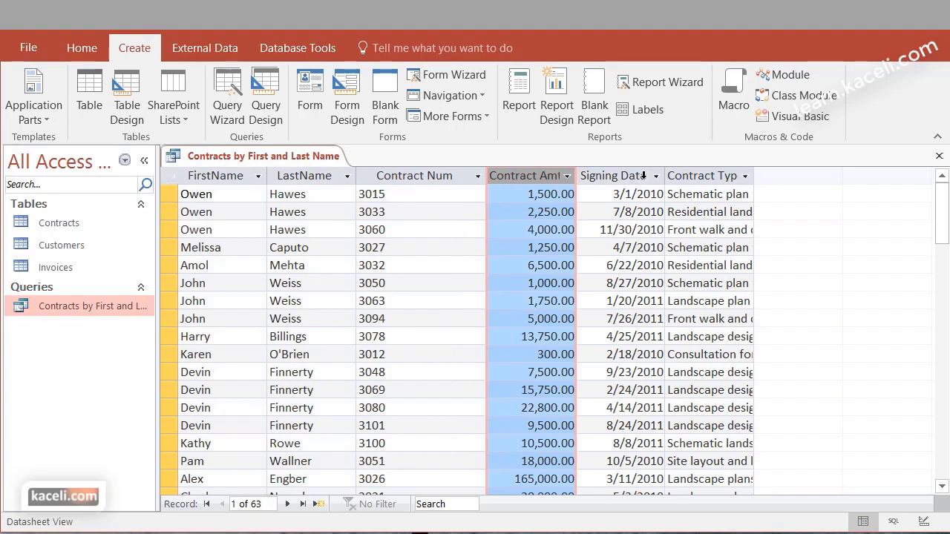
{"action": "left_click", "coordinate": [643, 176]}
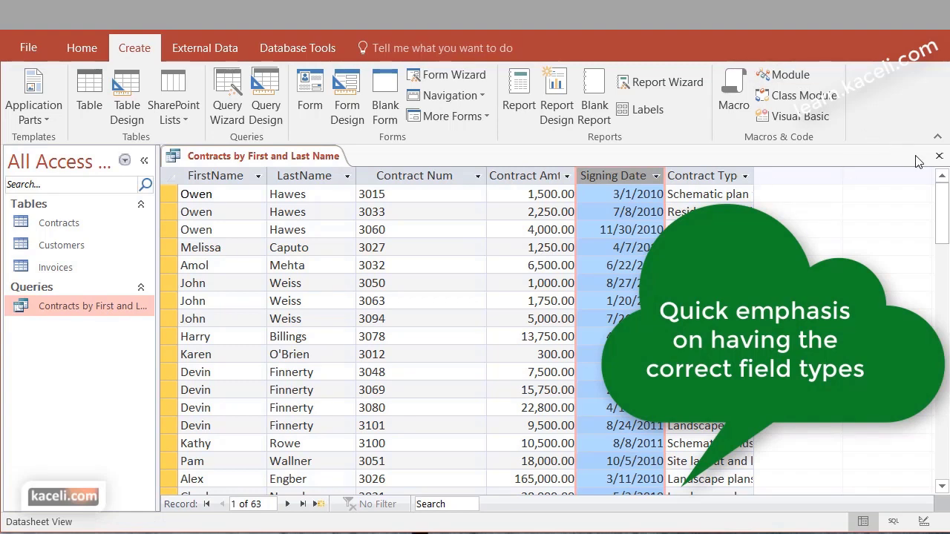
{"action": "left_click", "coordinate": [939, 157]}
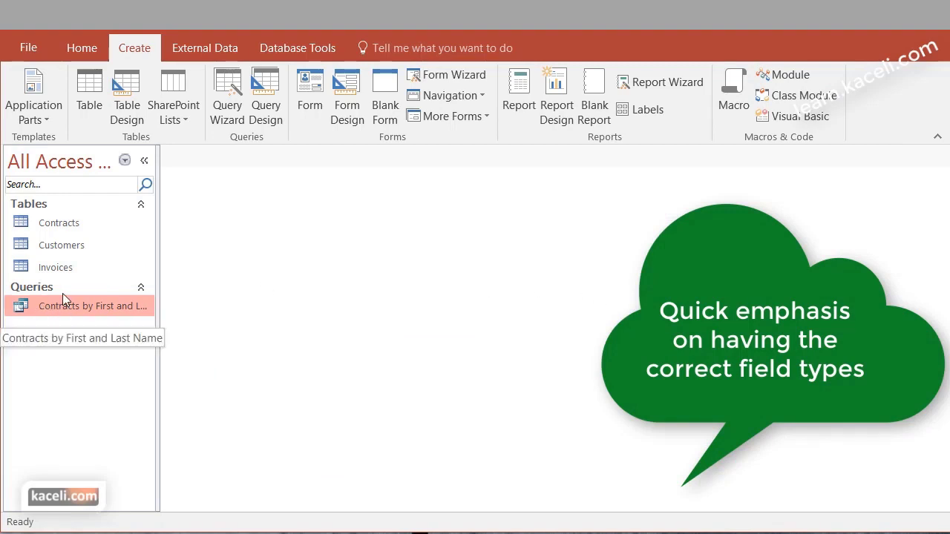
{"action": "left_click", "coordinate": [59, 223]}
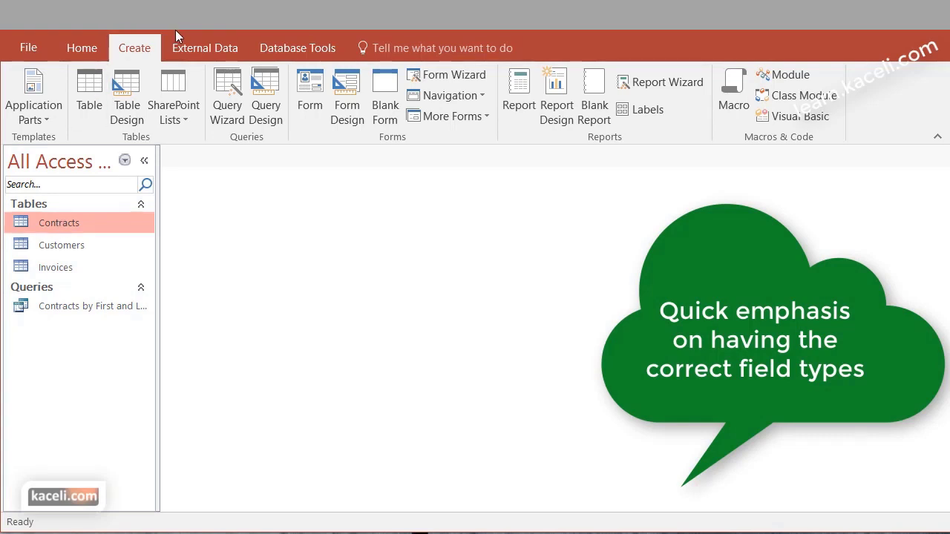
{"action": "left_click", "coordinate": [192, 48]}
{"action": "left_click", "coordinate": [307, 51]}
{"action": "left_click", "coordinate": [210, 104]}
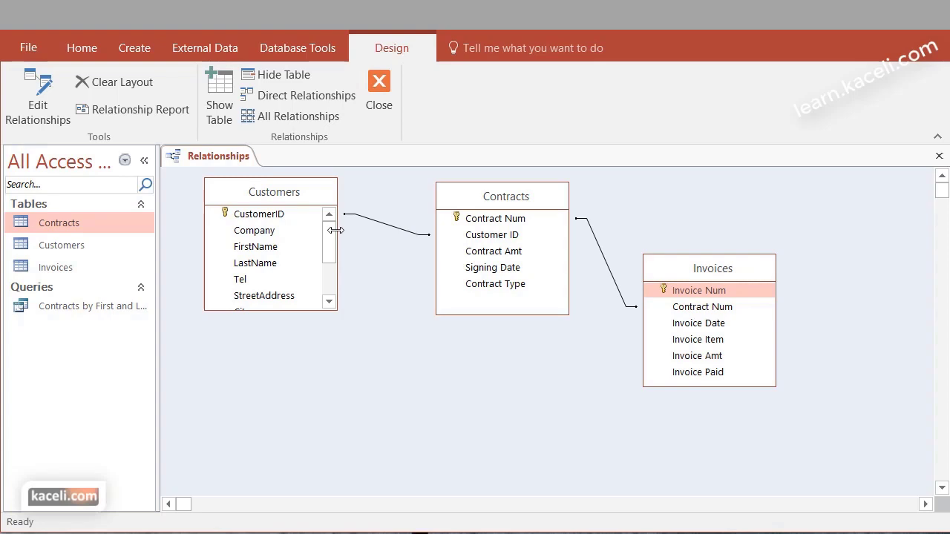
{"action": "left_click", "coordinate": [269, 215]}
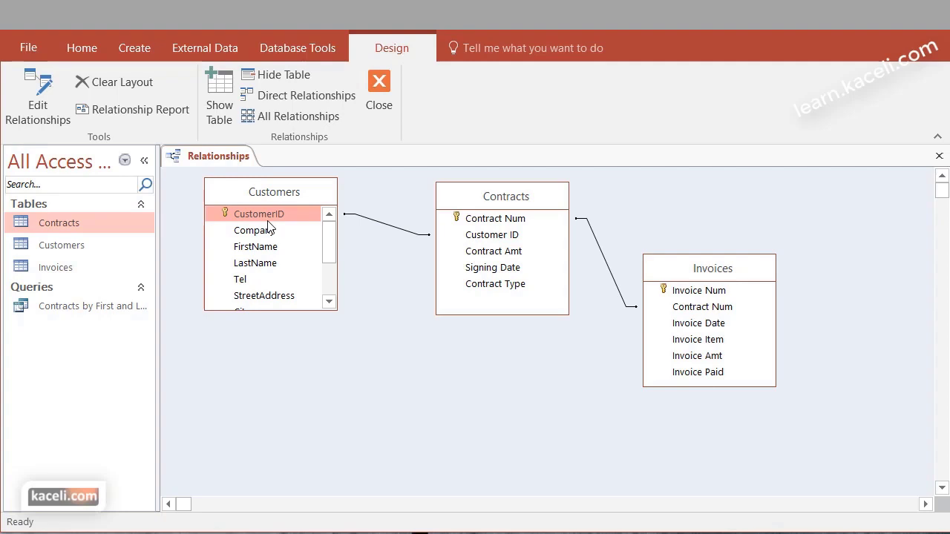
{"action": "left_click_drag", "start_coordinate": [267, 214], "coordinate": [496, 240]}
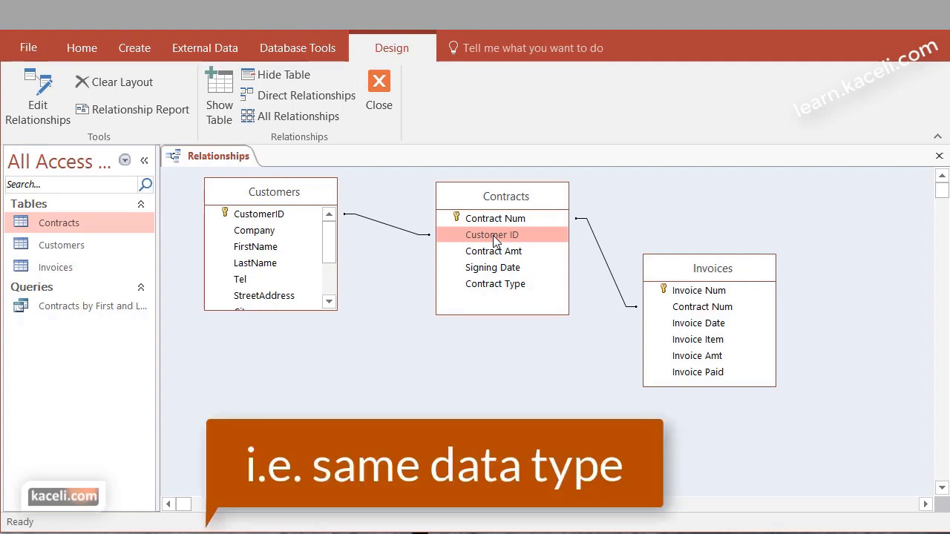
{"action": "left_click", "coordinate": [509, 223]}
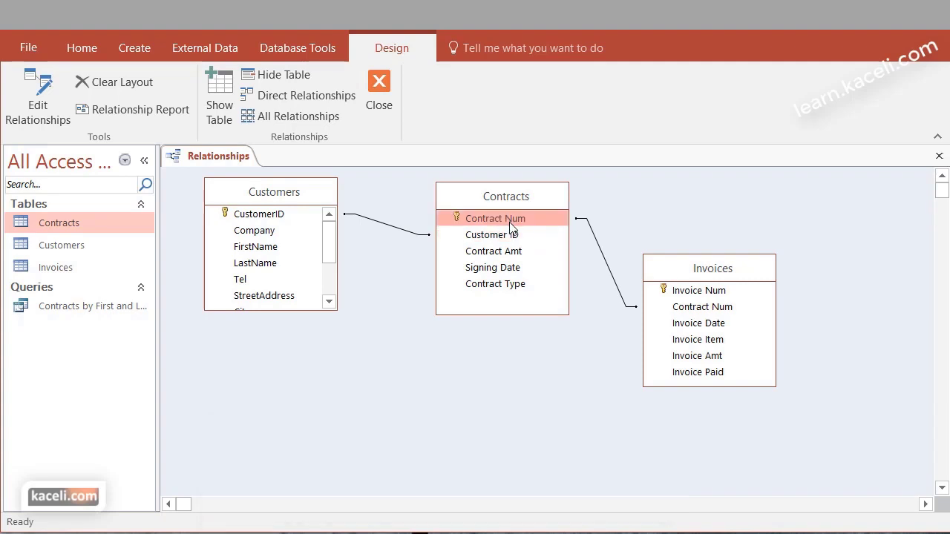
{"action": "left_click", "coordinate": [716, 313]}
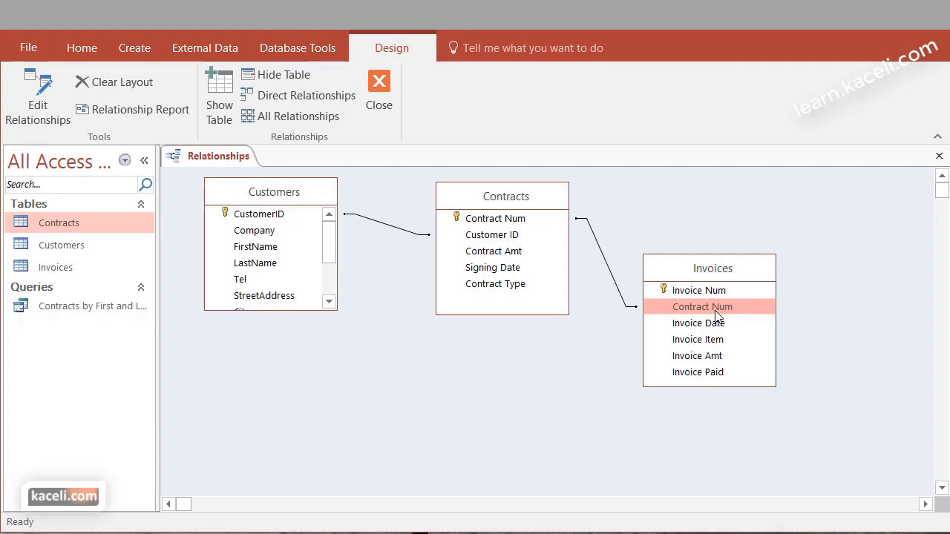
{"action": "key", "text": "ctrl+w"}
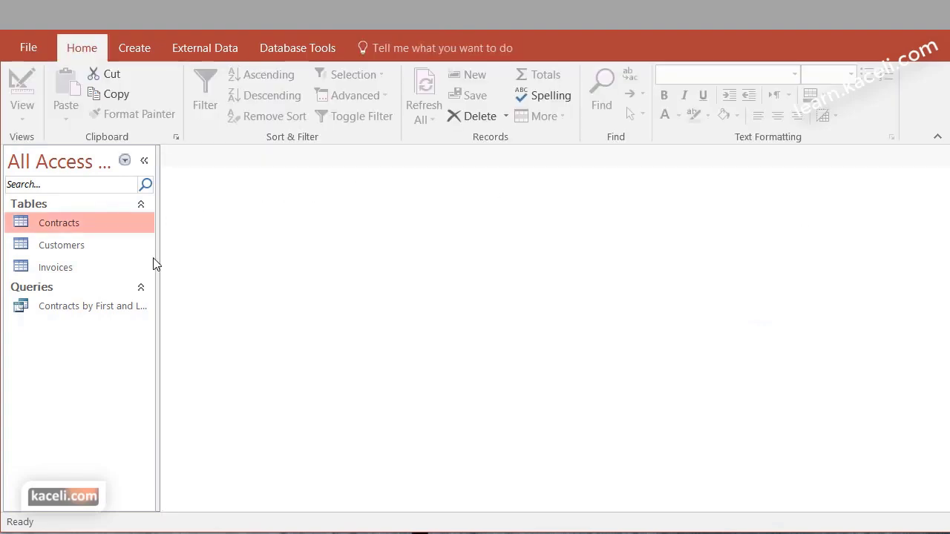
Check in Design View that Customers' CustomerID is Short Text, then open the Contracts table
{"action": "double_click", "coordinate": [66, 246]}
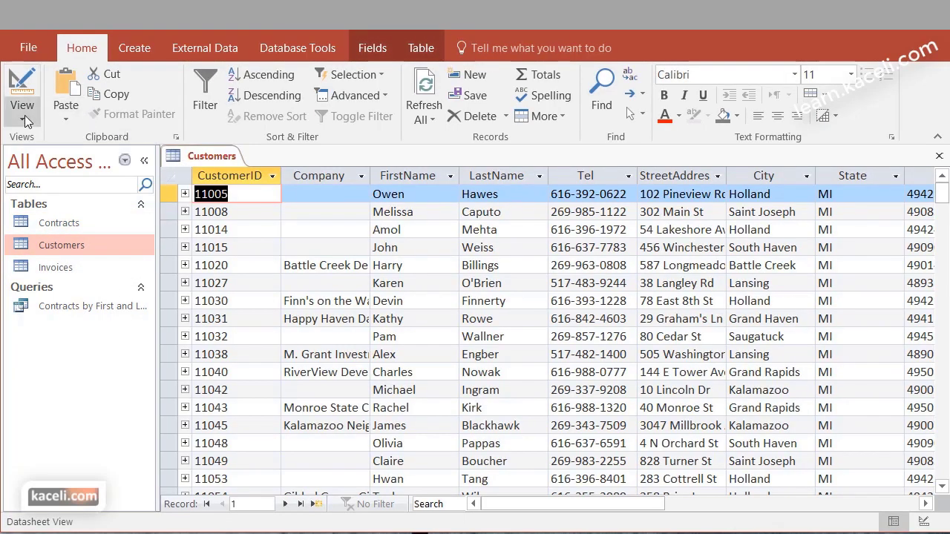
{"action": "left_click", "coordinate": [22, 119]}
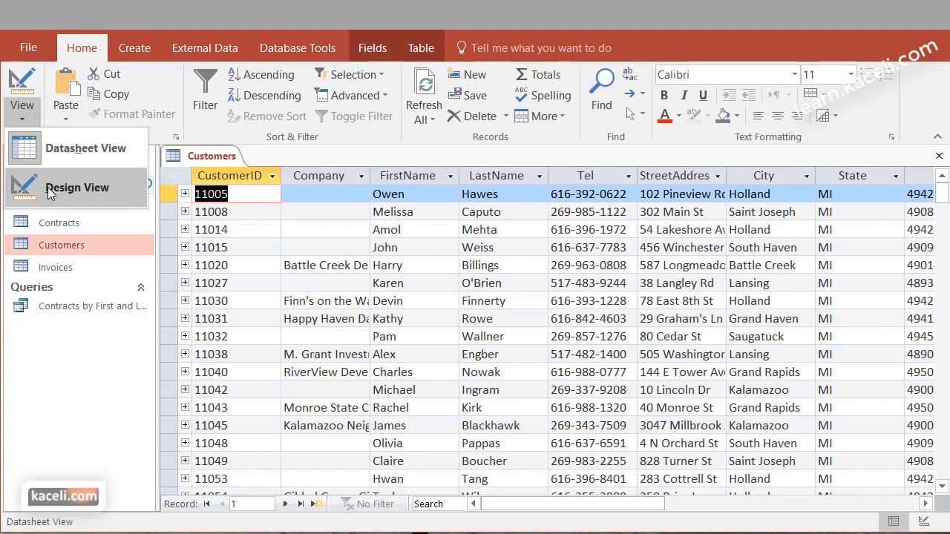
{"action": "left_click", "coordinate": [52, 187]}
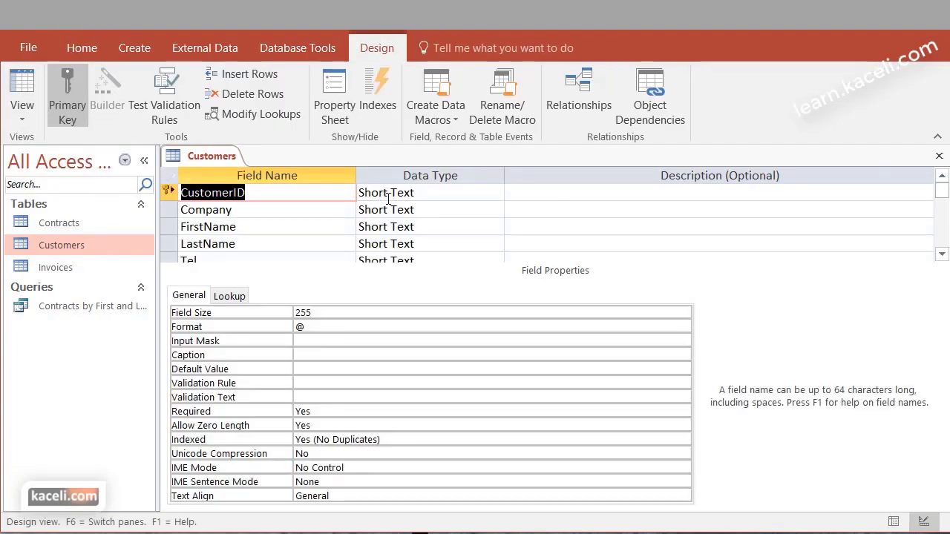
{"action": "left_click", "coordinate": [416, 192]}
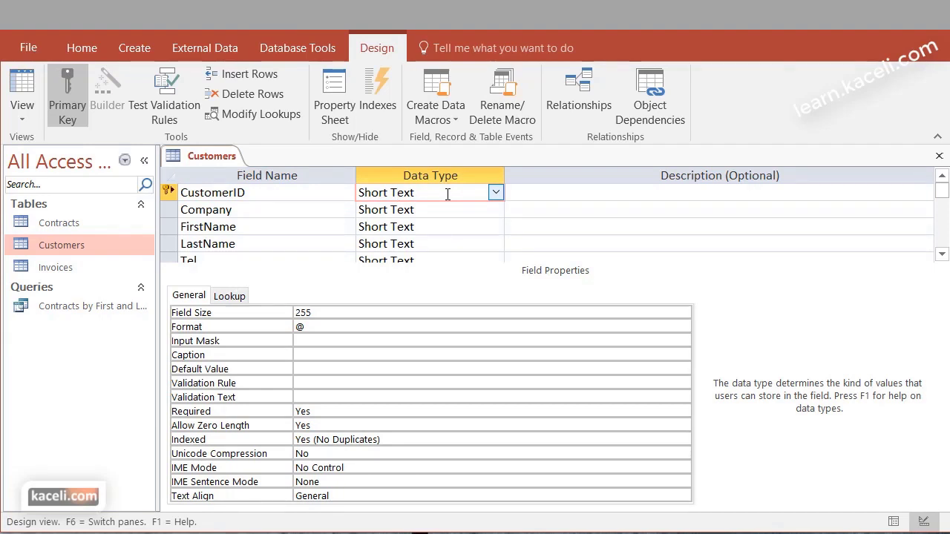
{"action": "left_click", "coordinate": [495, 192]}
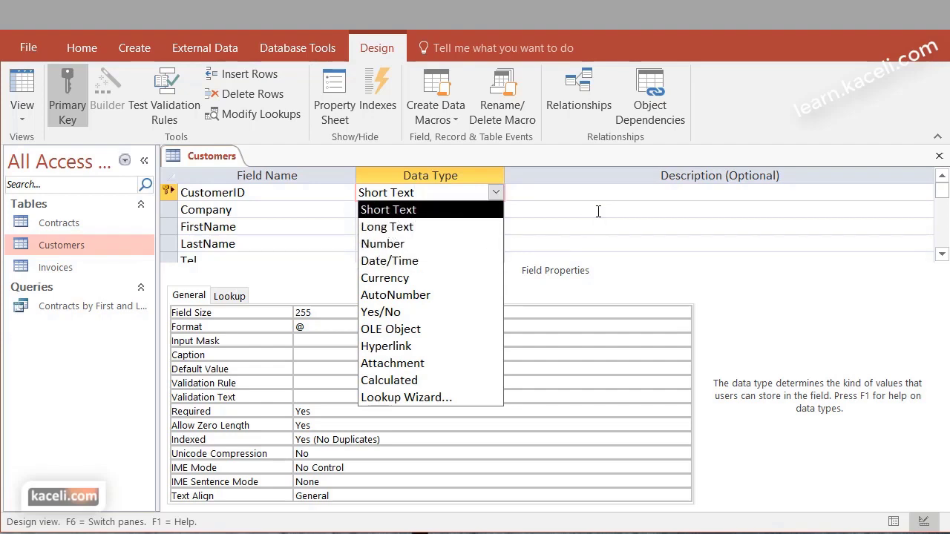
{"action": "left_click", "coordinate": [766, 274]}
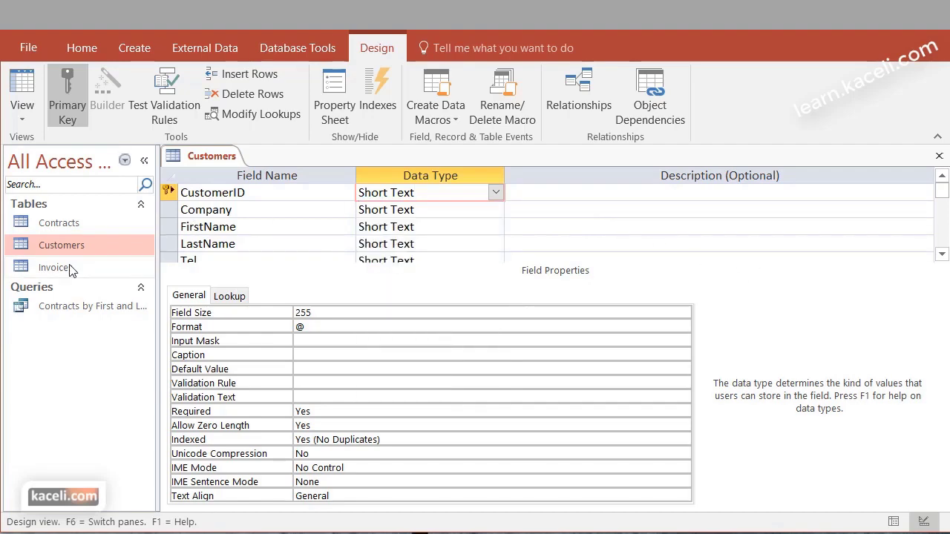
{"action": "left_click", "coordinate": [62, 223]}
{"action": "double_click", "coordinate": [63, 222]}
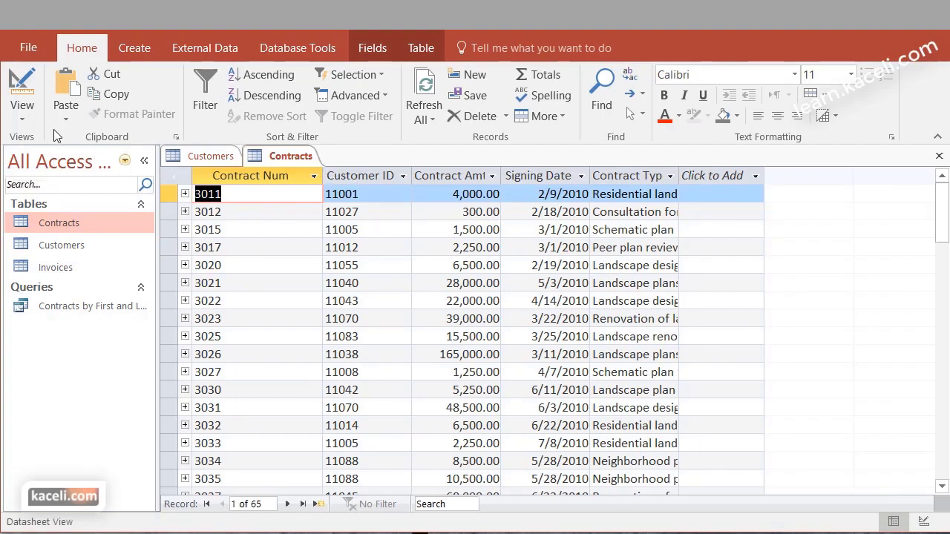
Open the Contracts table in Design View and inspect the Customer ID field's data type
{"action": "left_click", "coordinate": [20, 119]}
{"action": "left_click", "coordinate": [46, 187]}
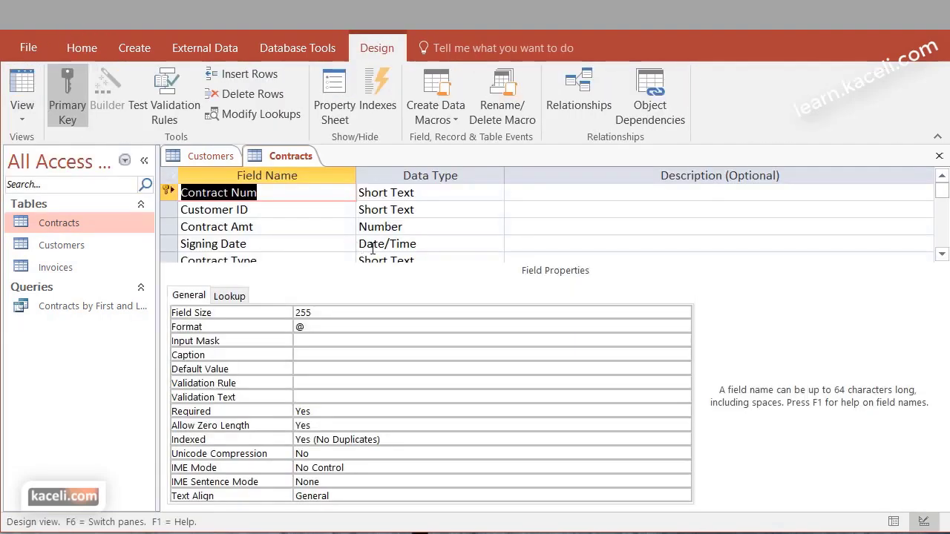
{"action": "left_click", "coordinate": [434, 209]}
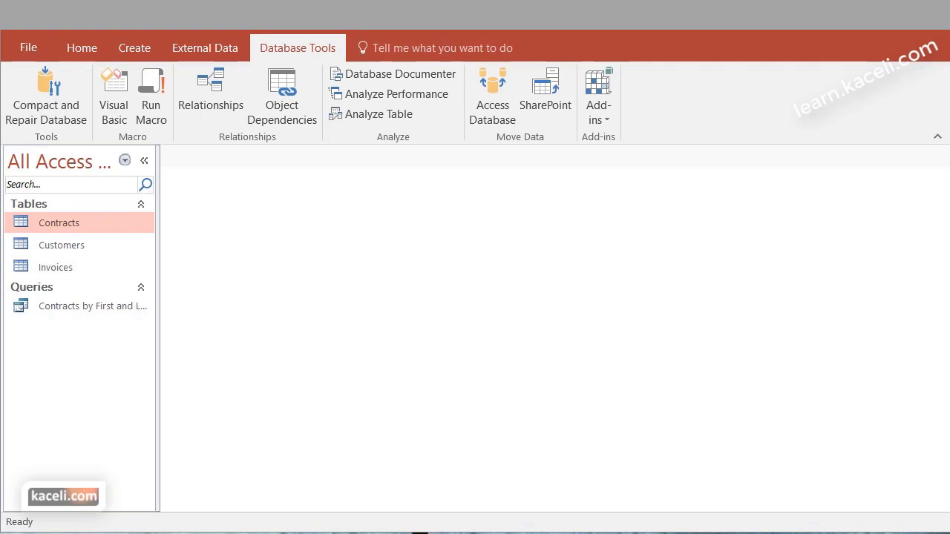
Review the Customers–Contracts–Invoices relationship links, then select the Customers table as the form source
{"action": "left_click", "coordinate": [213, 90]}
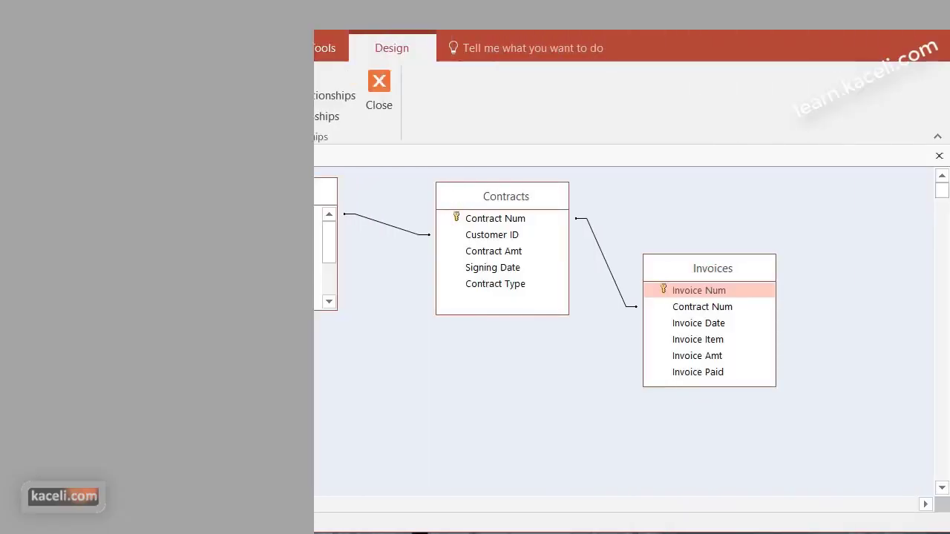
{"action": "left_click", "coordinate": [379, 89]}
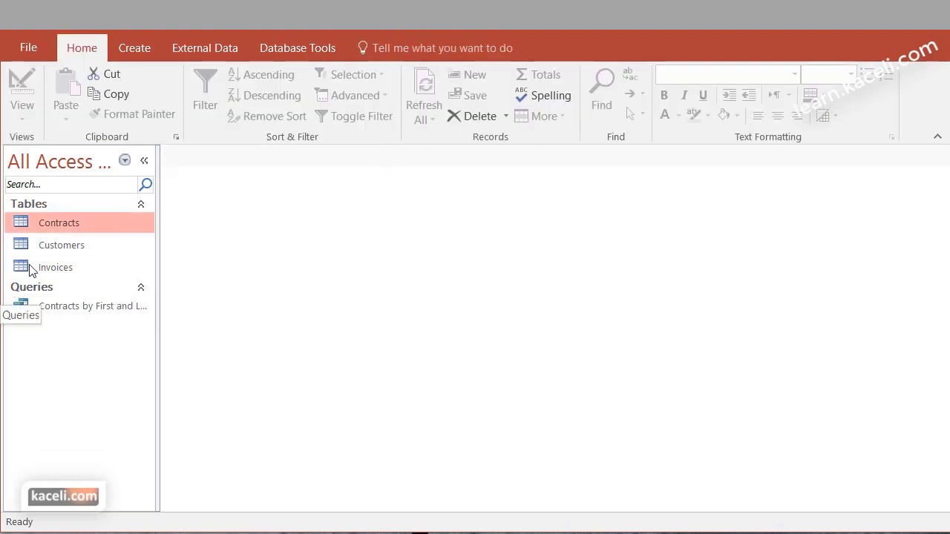
{"action": "left_click", "coordinate": [69, 245]}
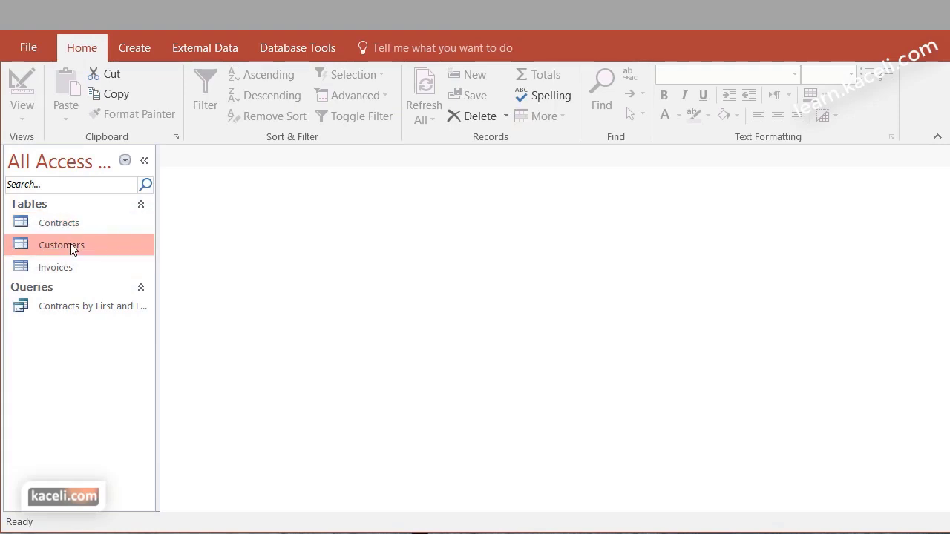
{"action": "left_click", "coordinate": [149, 49]}
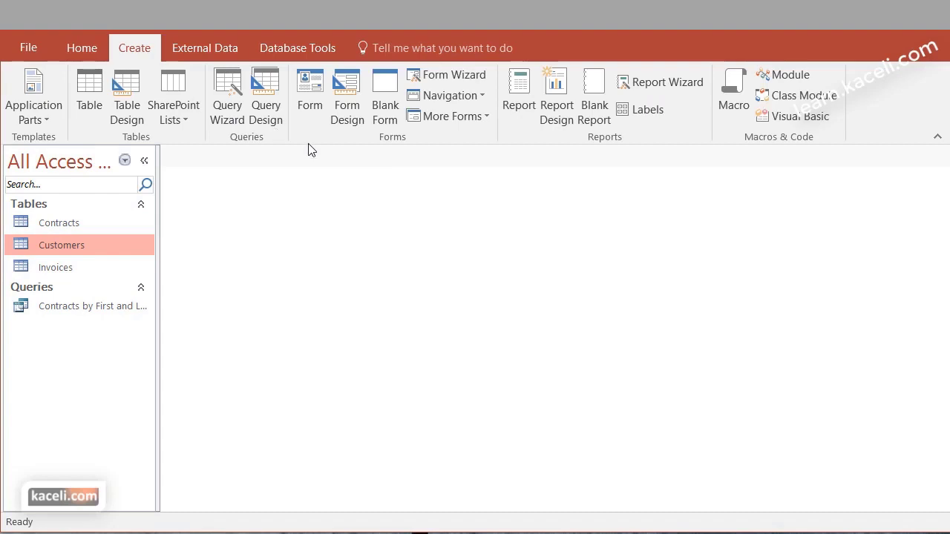
Use the Form Wizard to build a columnar Customers form with all fields, preview it, and close it
{"action": "left_click", "coordinate": [442, 81]}
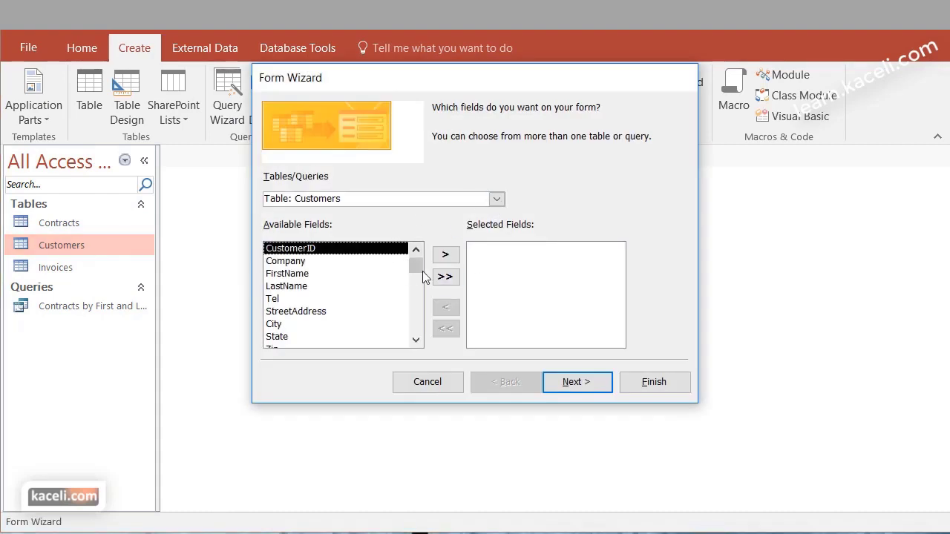
{"action": "left_click", "coordinate": [449, 282]}
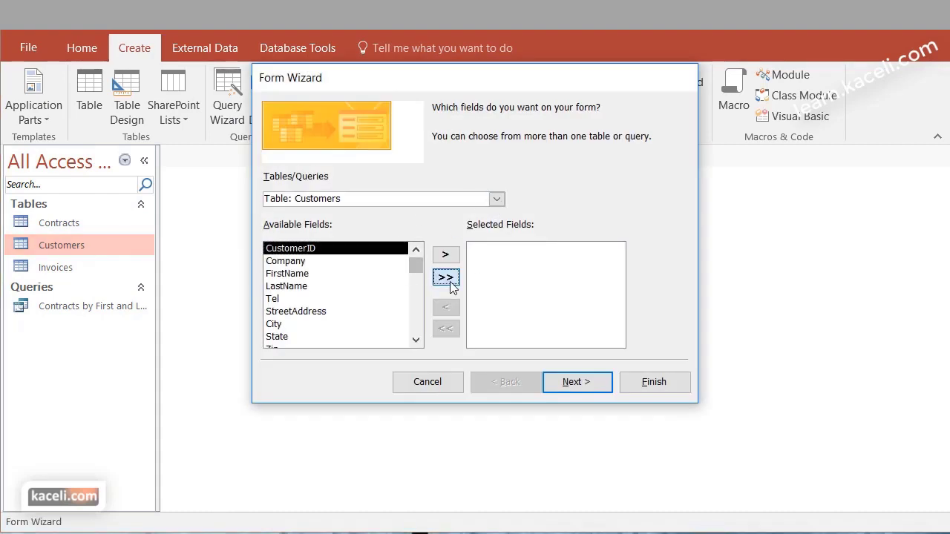
{"action": "left_click", "coordinate": [589, 384]}
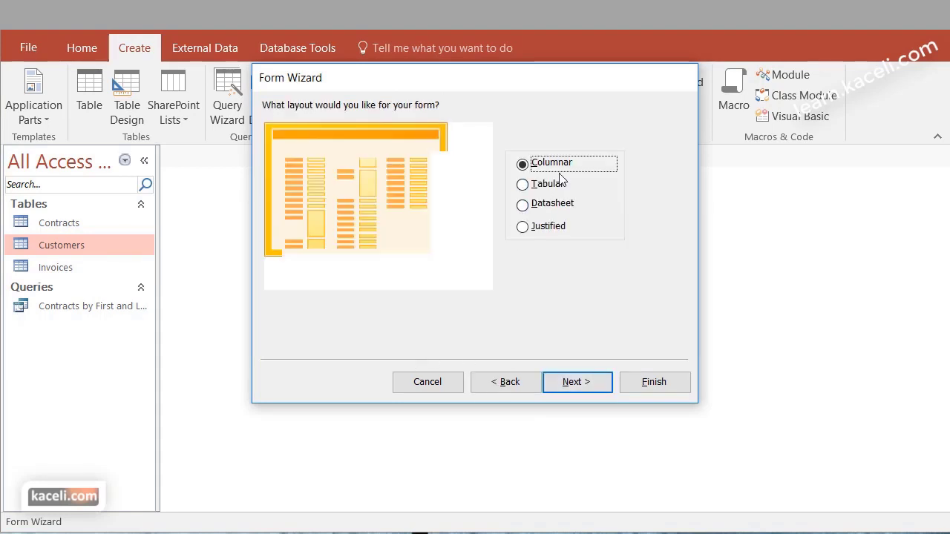
{"action": "left_click", "coordinate": [593, 387]}
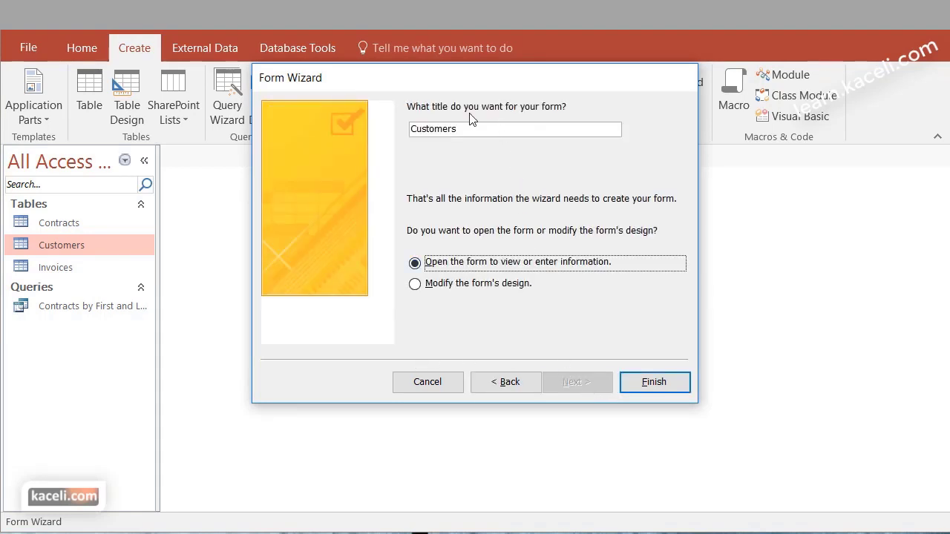
{"action": "left_click", "coordinate": [657, 387]}
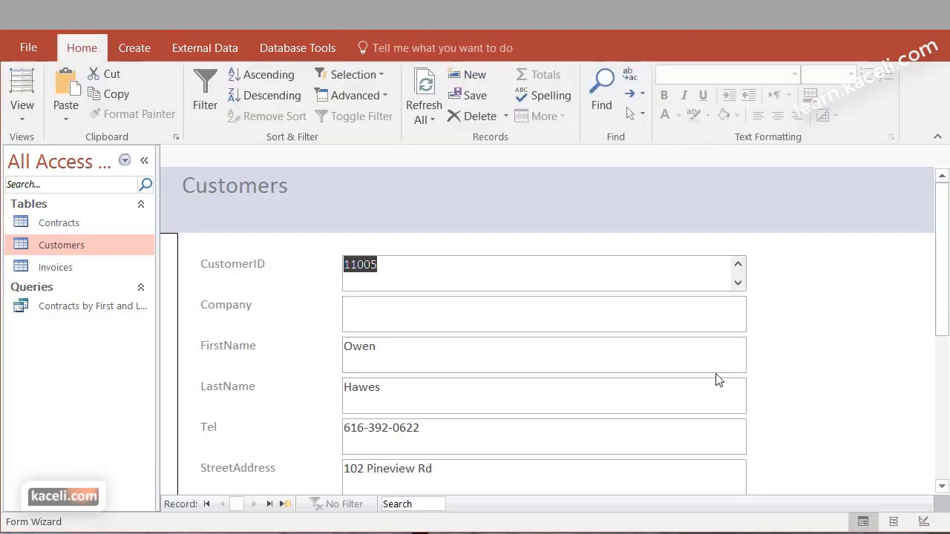
{"action": "scroll", "coordinate": [875, 404], "scroll_direction": "down", "scroll_amount": 3}
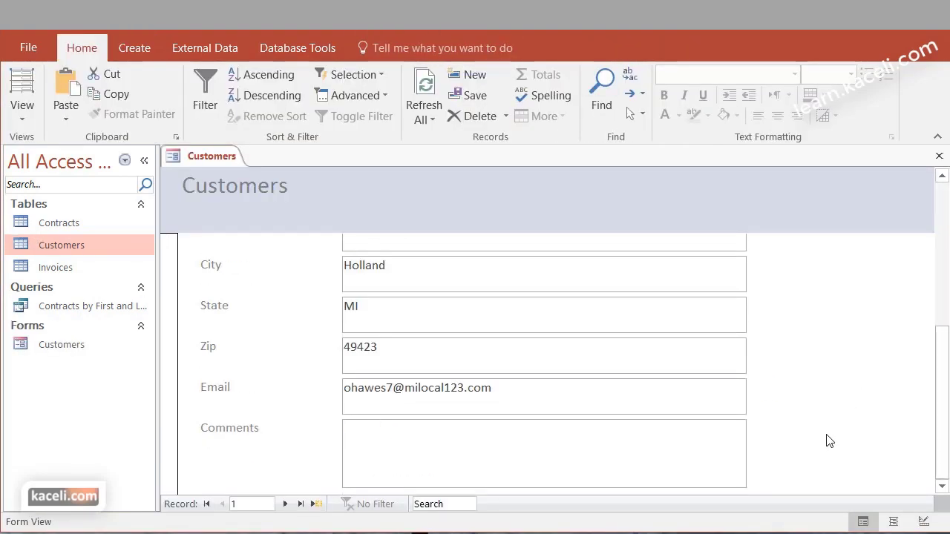
{"action": "scroll", "coordinate": [789, 375], "scroll_direction": "up", "scroll_amount": 3}
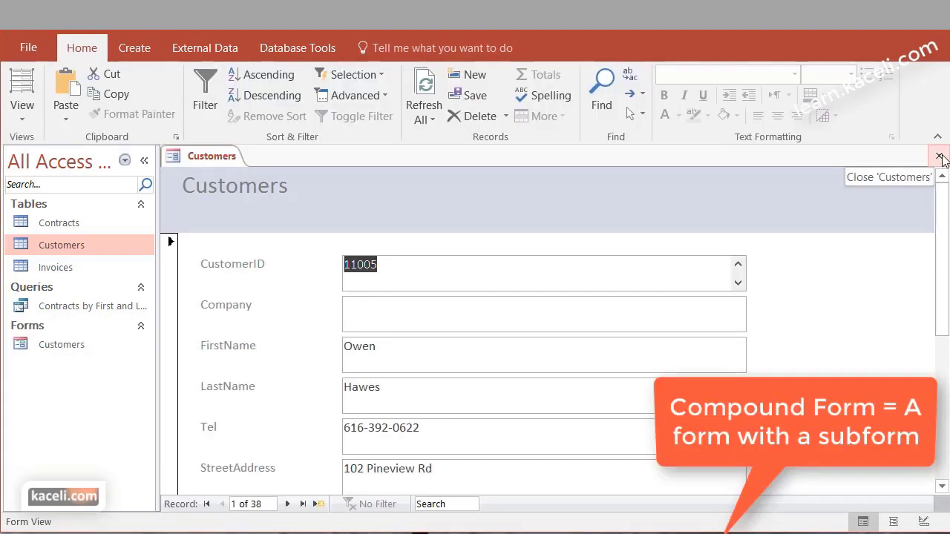
{"action": "left_click", "coordinate": [939, 155]}
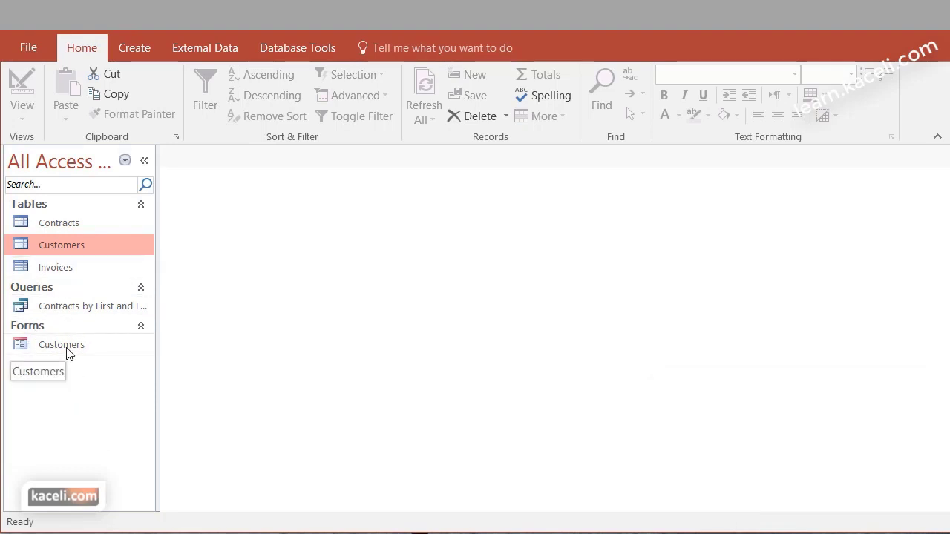
Start a new Form Wizard and add all Customers fields
{"action": "left_click", "coordinate": [143, 46]}
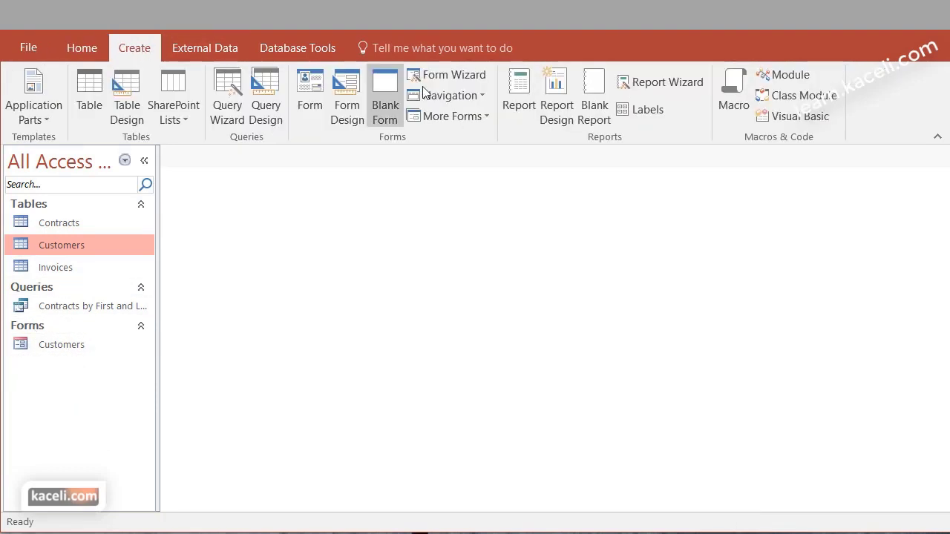
{"action": "left_click", "coordinate": [452, 77]}
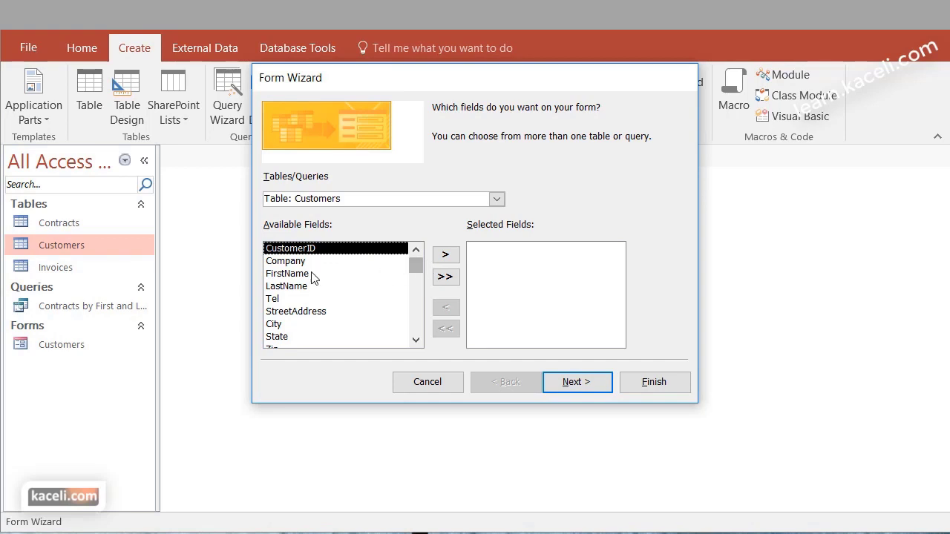
{"action": "left_click", "coordinate": [444, 255]}
{"action": "left_click", "coordinate": [444, 254]}
{"action": "left_click", "coordinate": [446, 276]}
Add Contract Num, Contract Amt, Signing Date and Contract Type from the Contracts table
{"action": "left_click", "coordinate": [495, 200]}
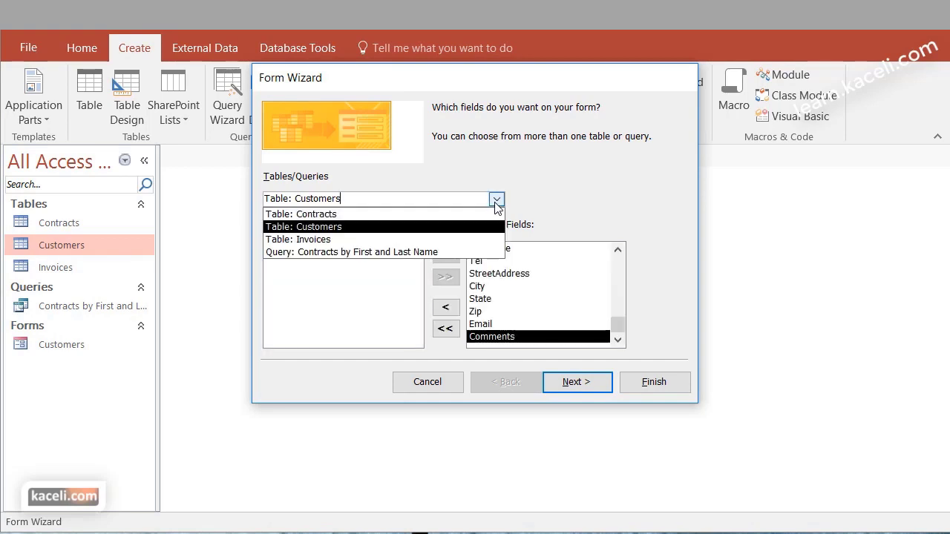
{"action": "left_click", "coordinate": [405, 216]}
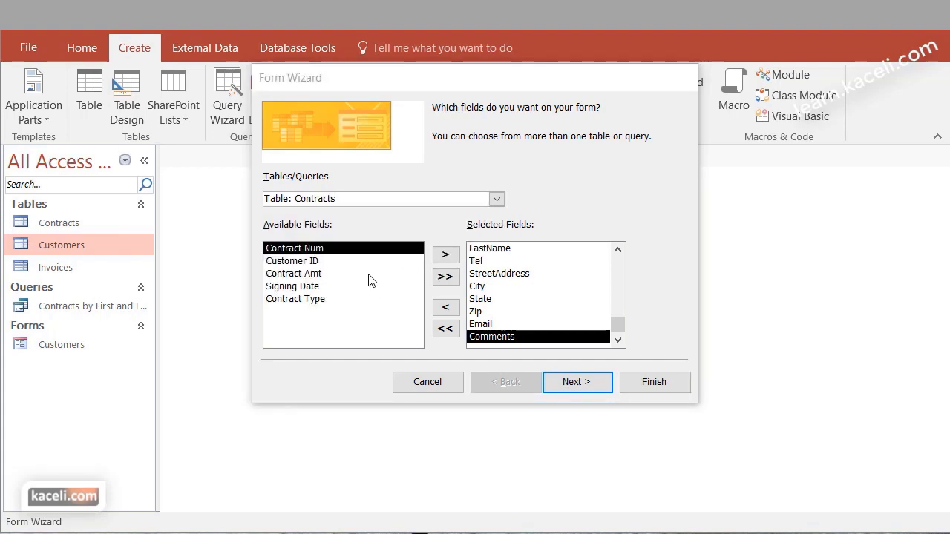
{"action": "left_click", "coordinate": [444, 256]}
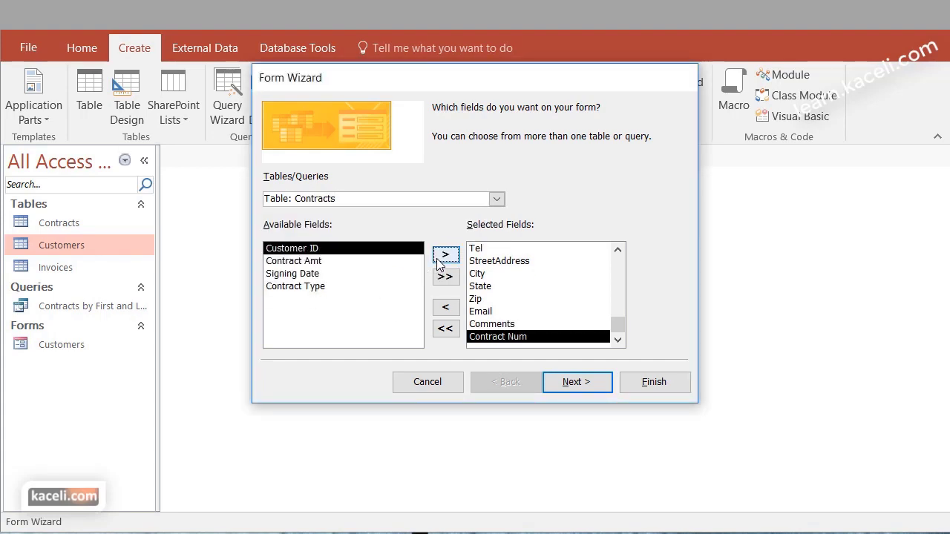
{"action": "left_click", "coordinate": [351, 262]}
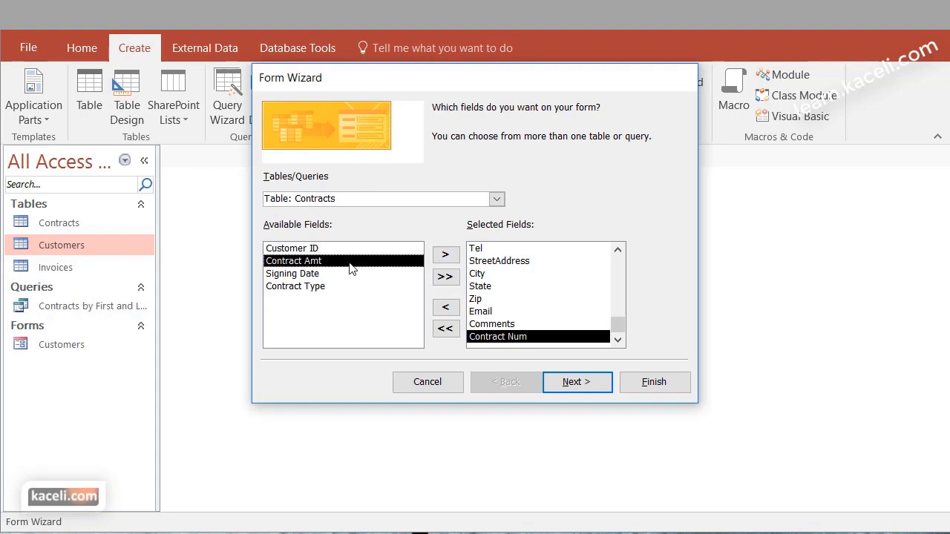
{"action": "left_click", "coordinate": [449, 254]}
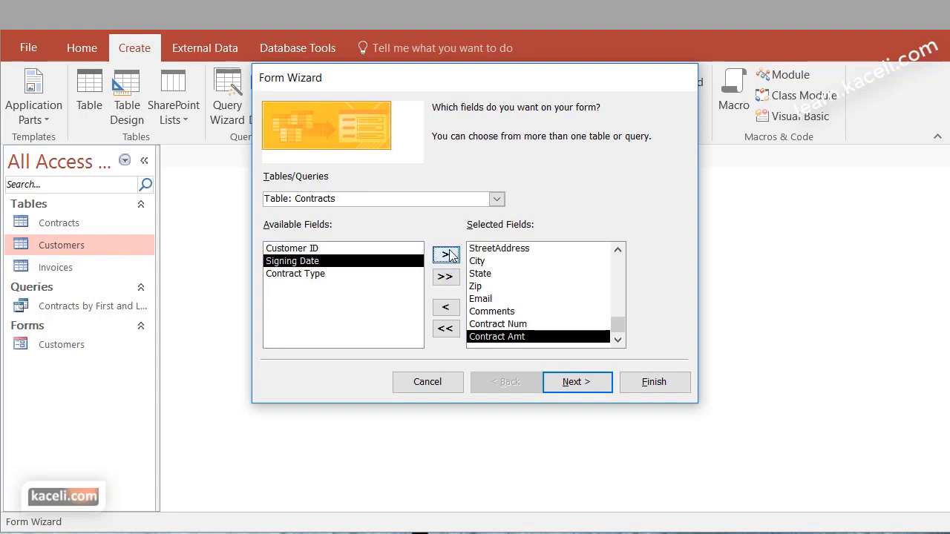
{"action": "left_click", "coordinate": [449, 254]}
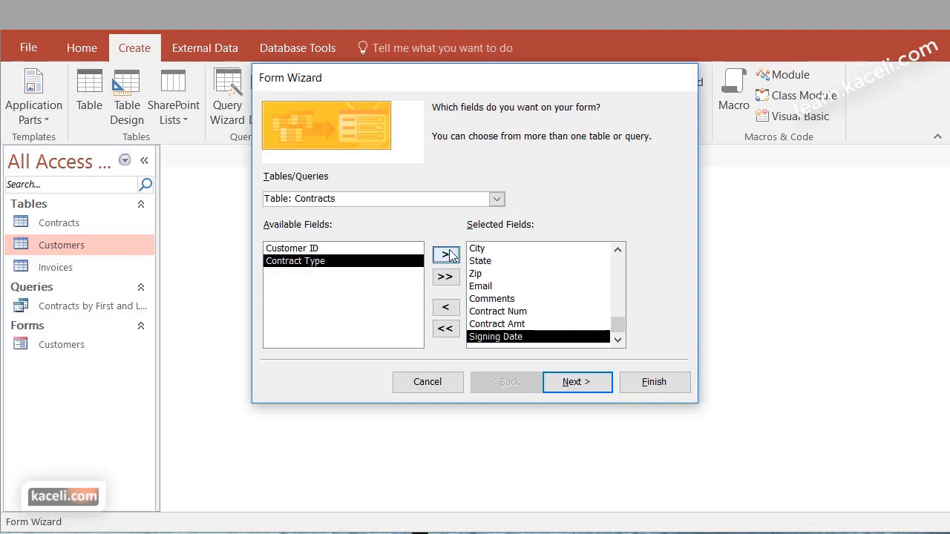
{"action": "left_click", "coordinate": [449, 255]}
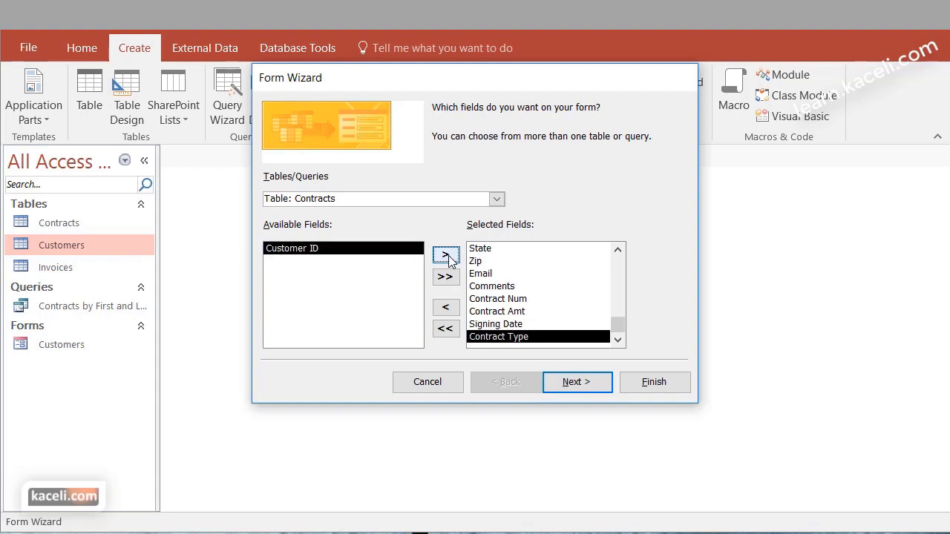
{"action": "left_click", "coordinate": [578, 384]}
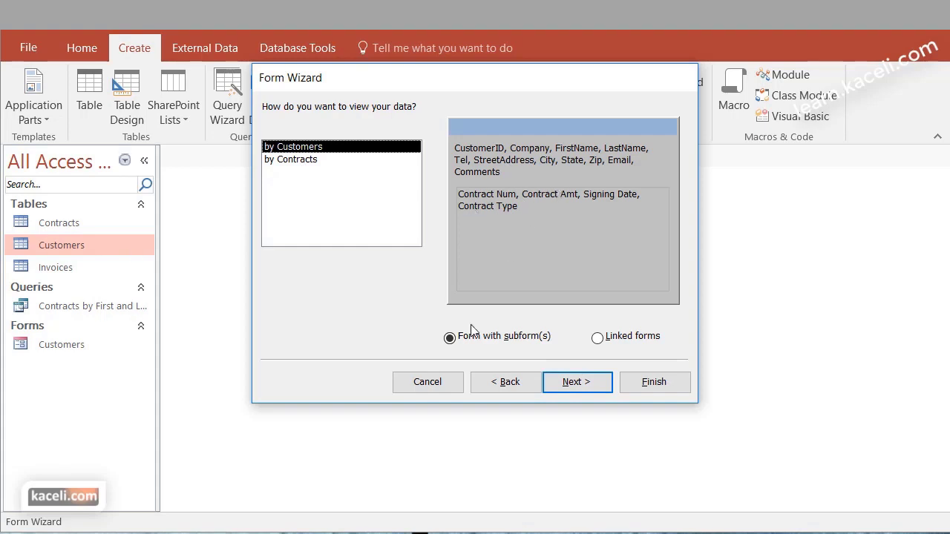
Keep the form-with-subform and Datasheet layouts, title the form 'Contracts by Customer', and finish
{"action": "left_click", "coordinate": [589, 387]}
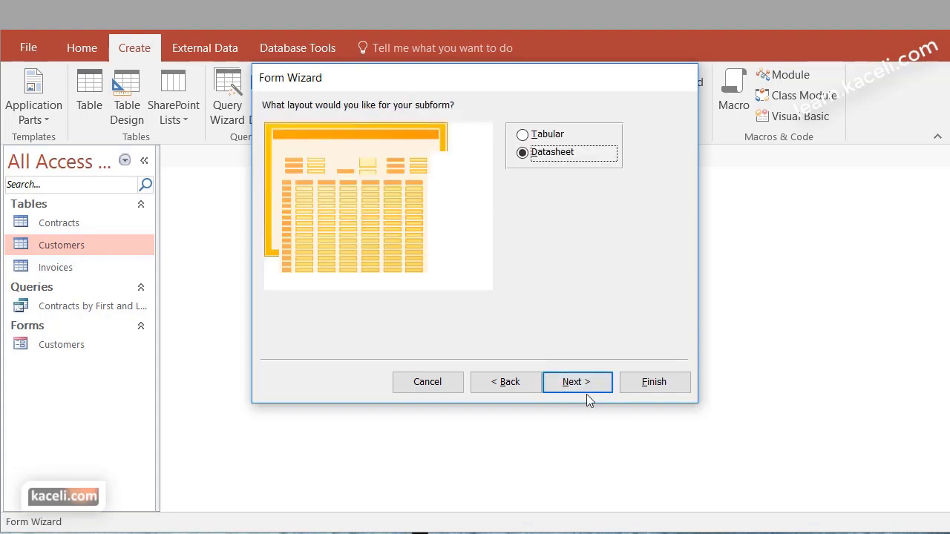
{"action": "left_click", "coordinate": [583, 383]}
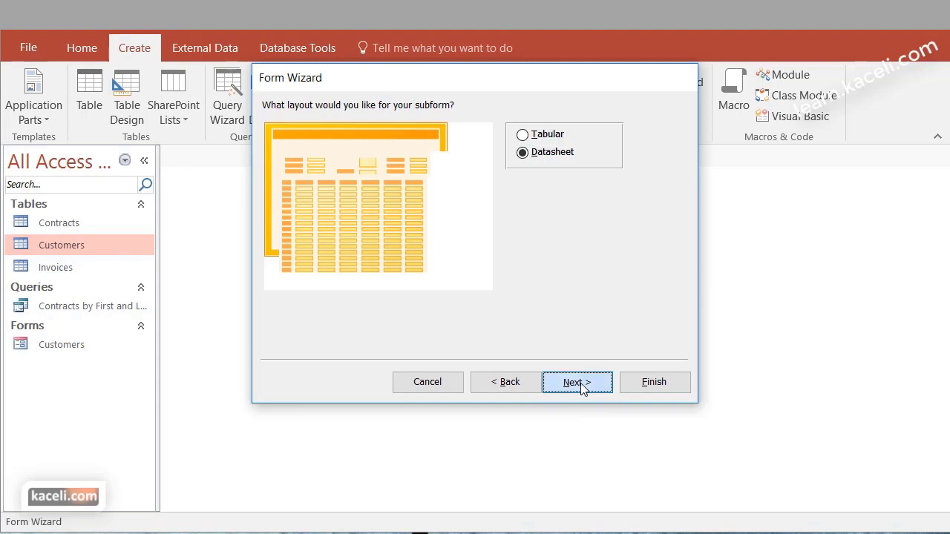
{"action": "key", "text": "BackSpace"}
{"action": "key", "text": "BackSpace"}
{"action": "key", "text": "BackSpace"}
{"action": "key", "text": "BackSpace"}
{"action": "key", "text": "BackSpace"}
{"action": "key", "text": "BackSpace"}
{"action": "key", "text": "BackSpace"}
{"action": "key", "text": "BackSpace"}
{"action": "key", "text": "BackSpace"}
{"action": "key", "text": "BackSpace"}
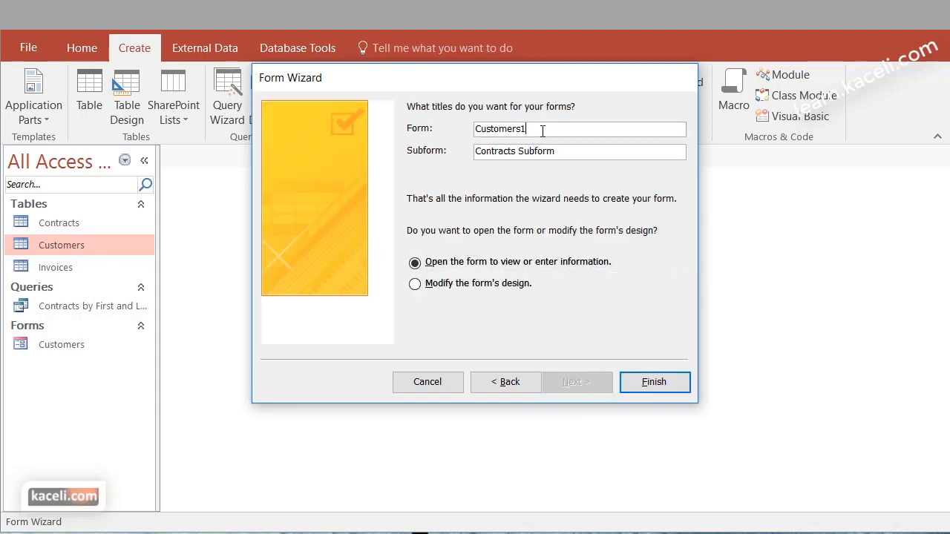
{"action": "type", "text": "Contracts by Customer"}
{"action": "left_click", "coordinate": [648, 388]}
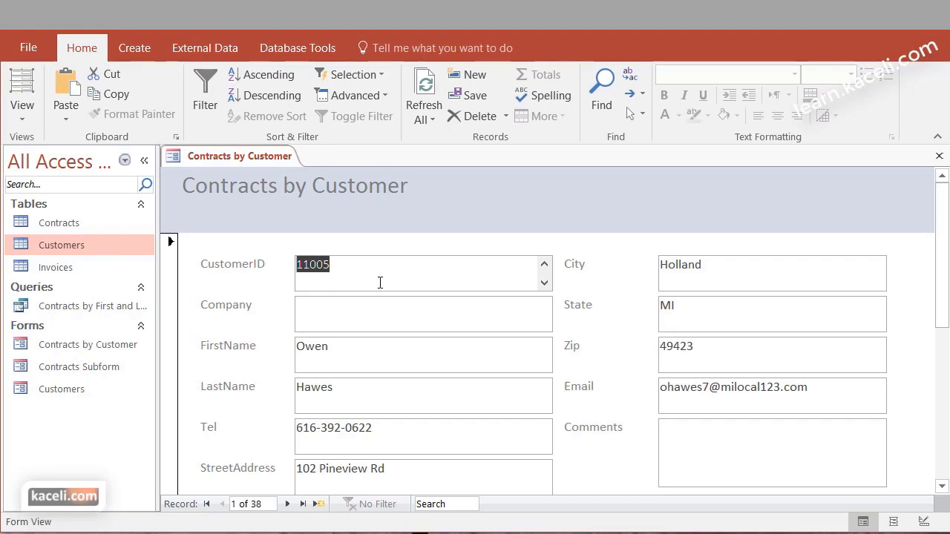
Scroll to the first customer's Contracts subform and place the cursor in the new-record row
{"action": "scroll", "coordinate": [373, 285], "scroll_direction": "down", "scroll_amount": 5}
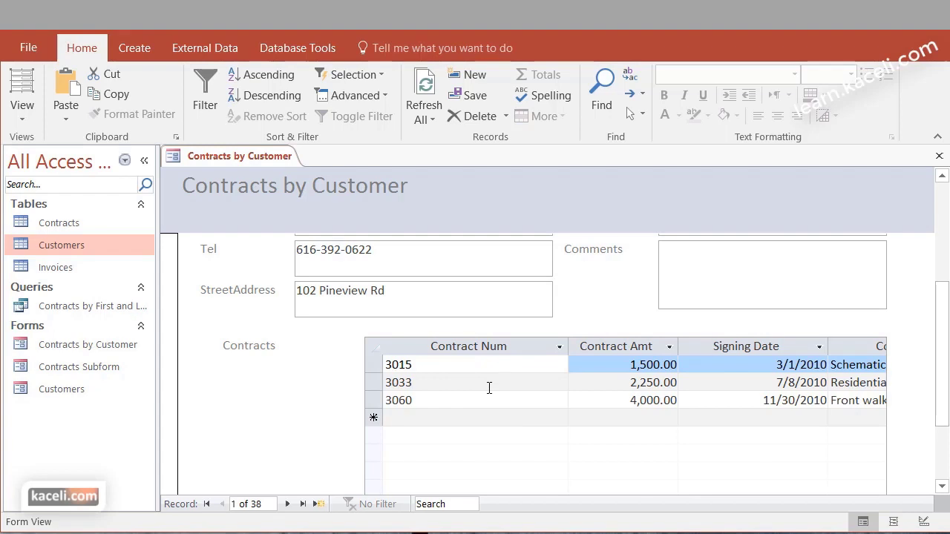
{"action": "left_click", "coordinate": [436, 419]}
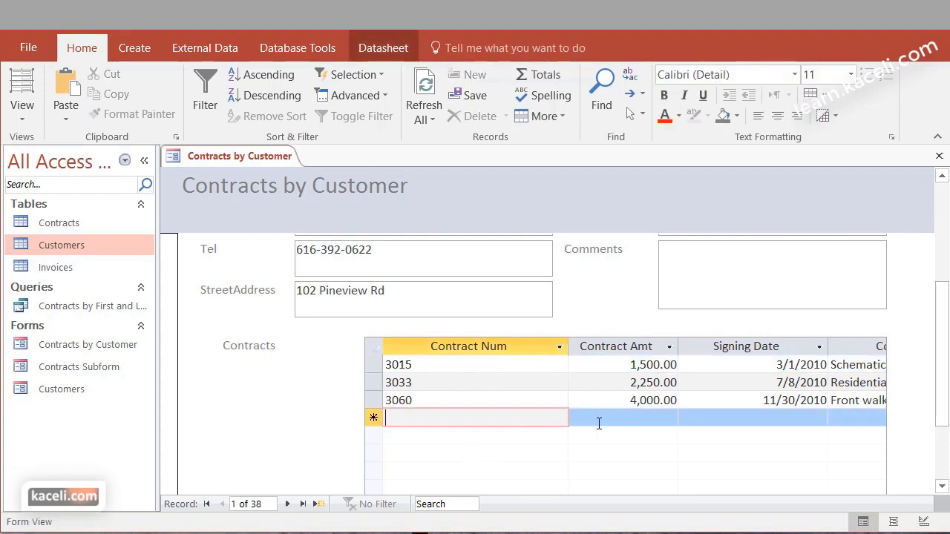
Enter contract 7777 for 7000 with contract type New Roof in the subform
{"action": "type", "text": "7777"}
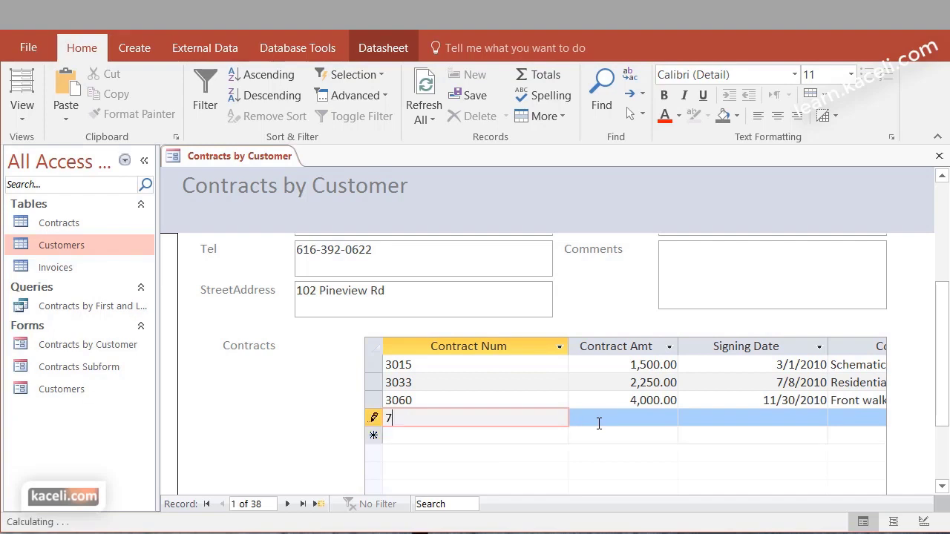
{"action": "key", "text": "Tab"}
{"action": "type", "text": "7000"}
{"action": "key", "text": "Tab"}
{"action": "key", "text": "Tab"}
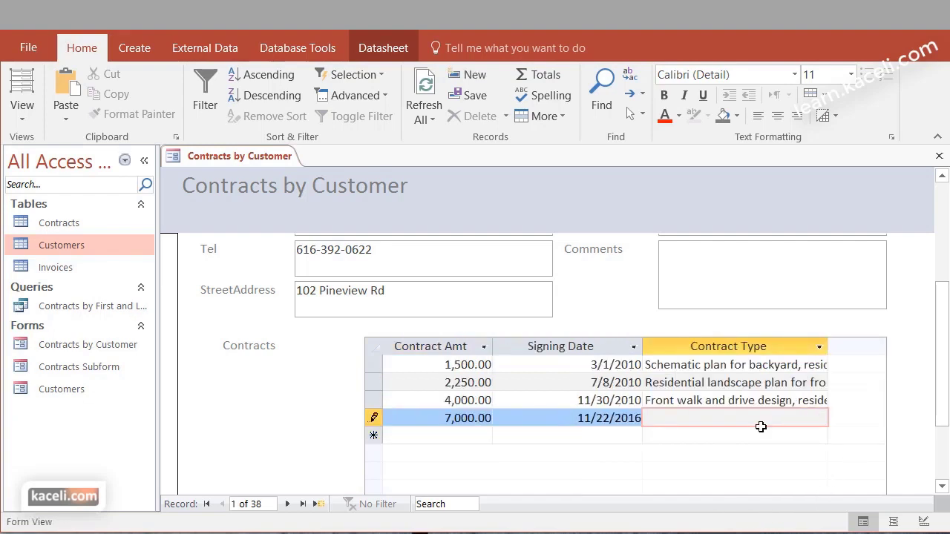
{"action": "type", "text": "New Roof"}
{"action": "key", "text": "Down"}
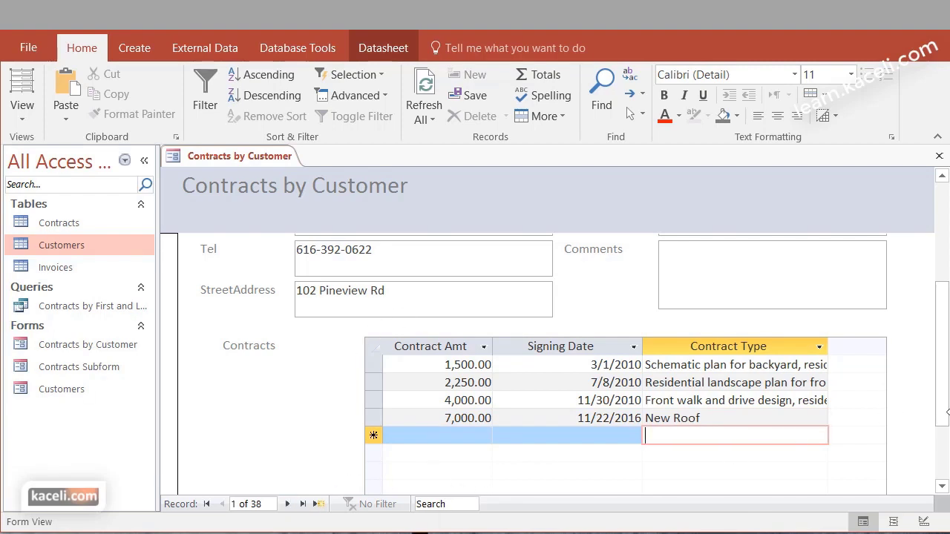
{"action": "left_click_drag", "start_coordinate": [946, 412], "coordinate": [946, 463]}
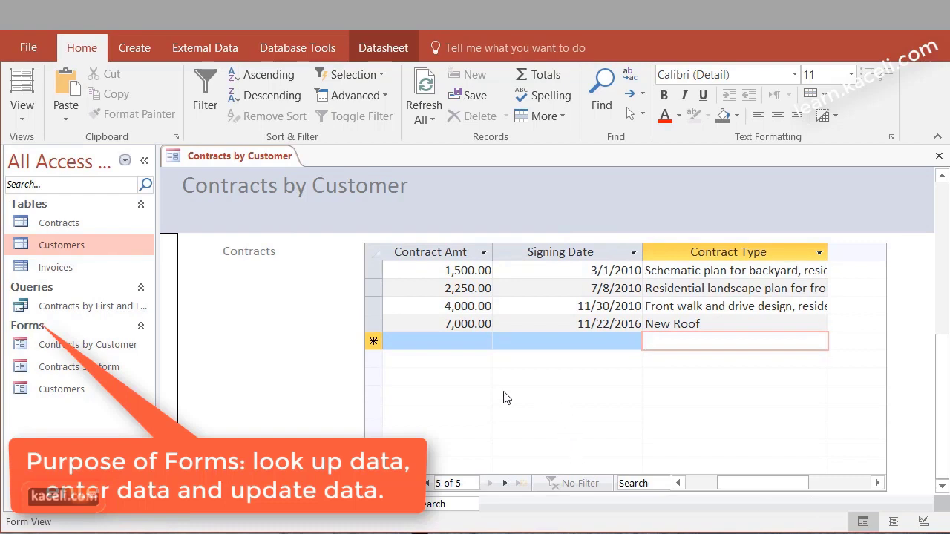
Scroll through the first customer's contracts, then move to the next customer record
{"action": "left_click_drag", "start_coordinate": [944, 394], "coordinate": [945, 211]}
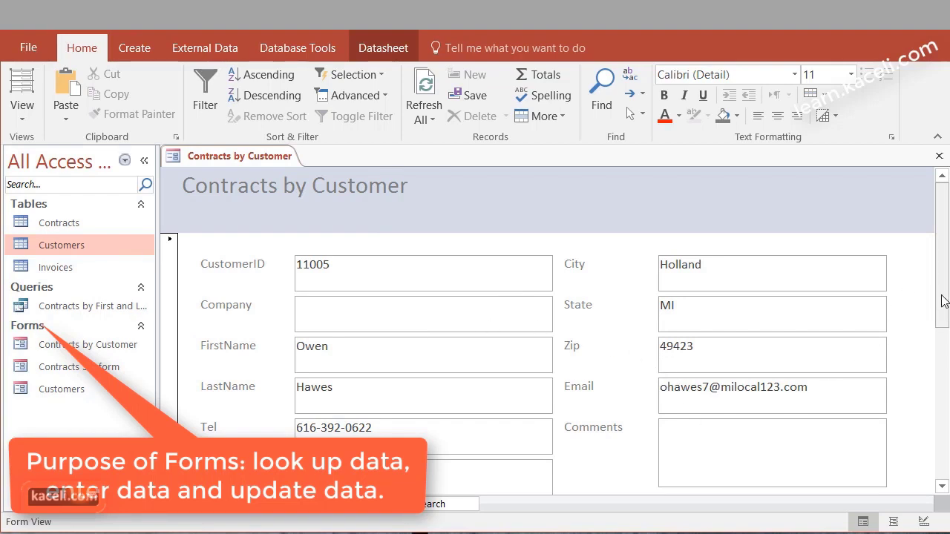
{"action": "scroll", "coordinate": [943, 312], "scroll_direction": "down", "scroll_amount": 3}
{"action": "scroll", "coordinate": [945, 375], "scroll_direction": "down", "scroll_amount": 2}
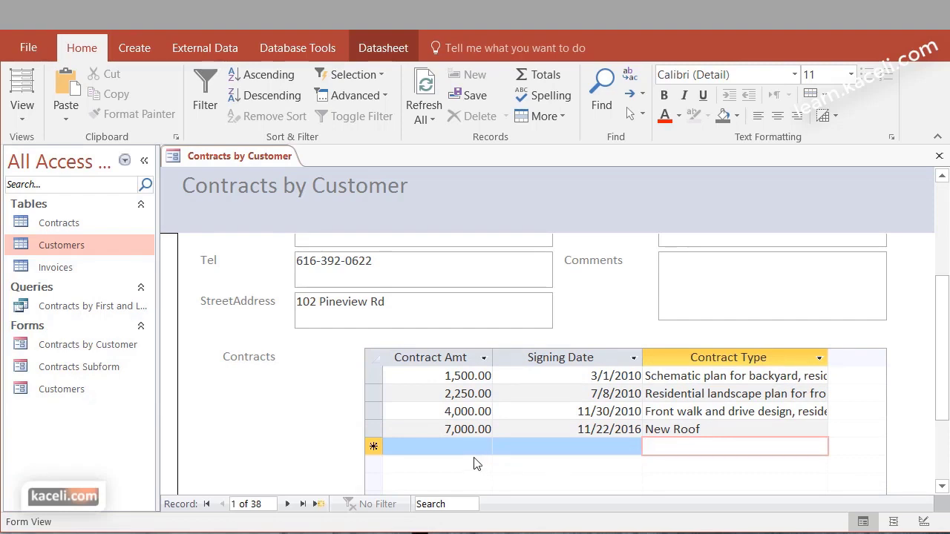
{"action": "left_click", "coordinate": [288, 505]}
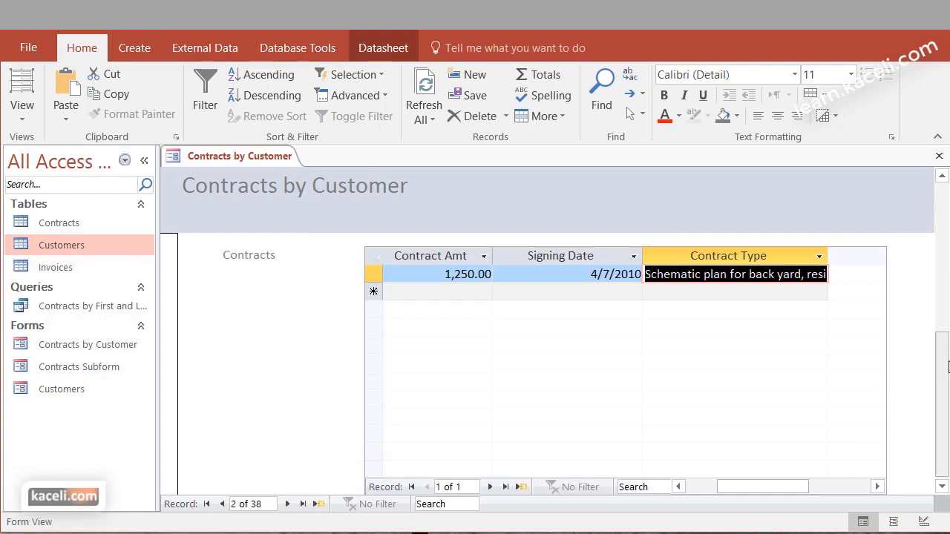
Review the second customer's contracts, then advance four more customer records
{"action": "left_click_drag", "start_coordinate": [947, 367], "coordinate": [943, 210]}
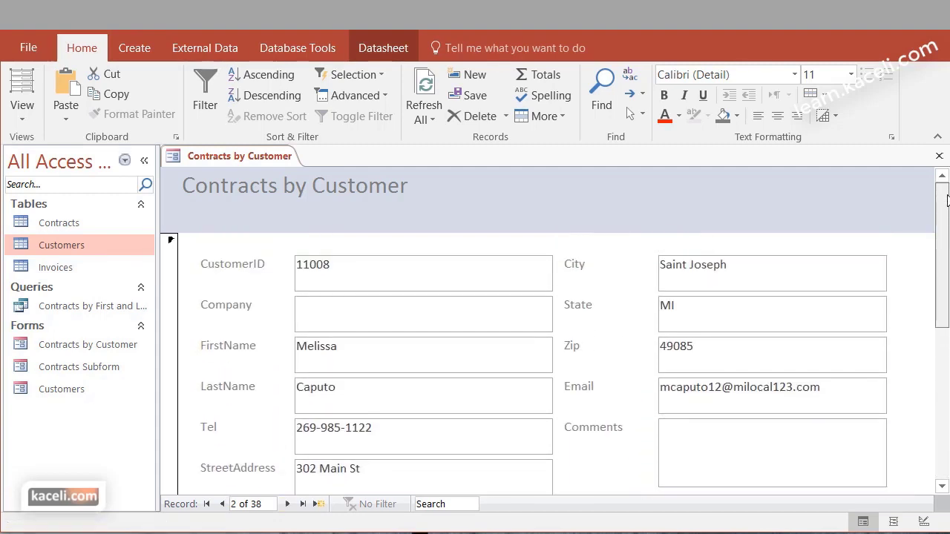
{"action": "scroll", "coordinate": [318, 415], "scroll_direction": "down", "scroll_amount": 2}
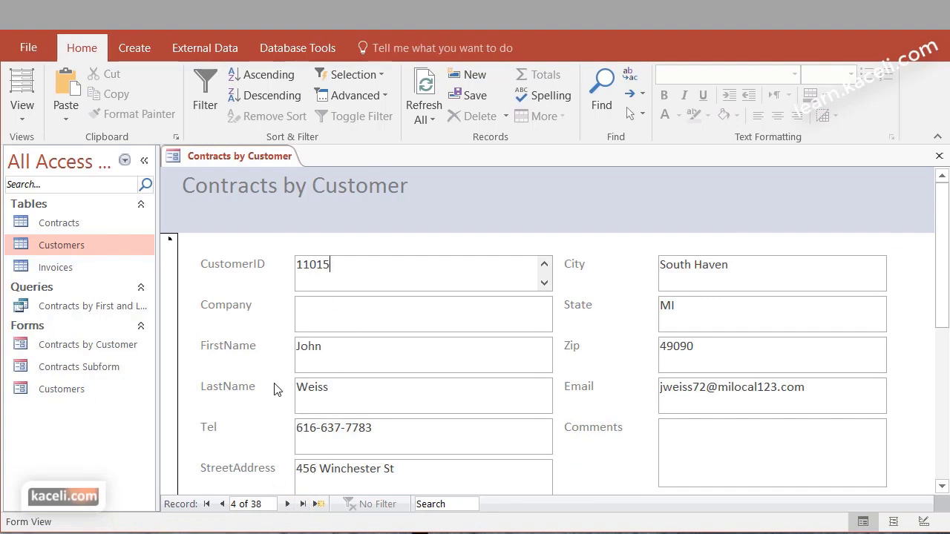
{"action": "left_click", "coordinate": [288, 505]}
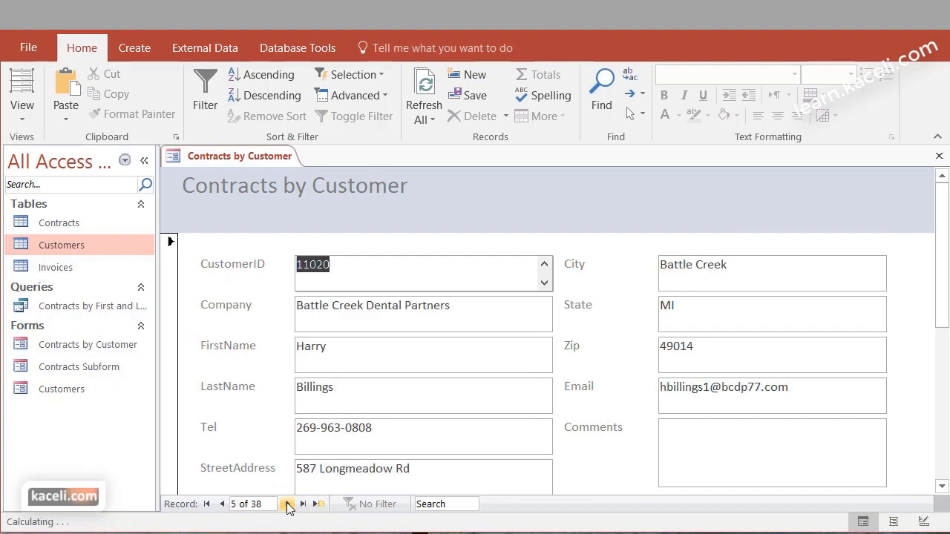
{"action": "left_click", "coordinate": [288, 505]}
{"action": "left_click", "coordinate": [288, 504]}
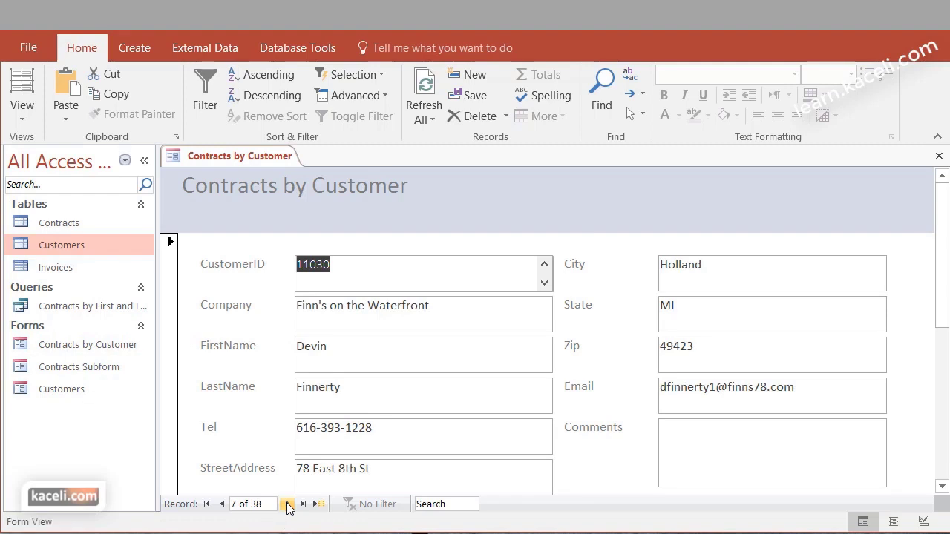
{"action": "left_click", "coordinate": [288, 504]}
Scroll between the customer fields and contracts subform, then move on to record 10 of 38
{"action": "left_click_drag", "start_coordinate": [946, 320], "coordinate": [939, 475]}
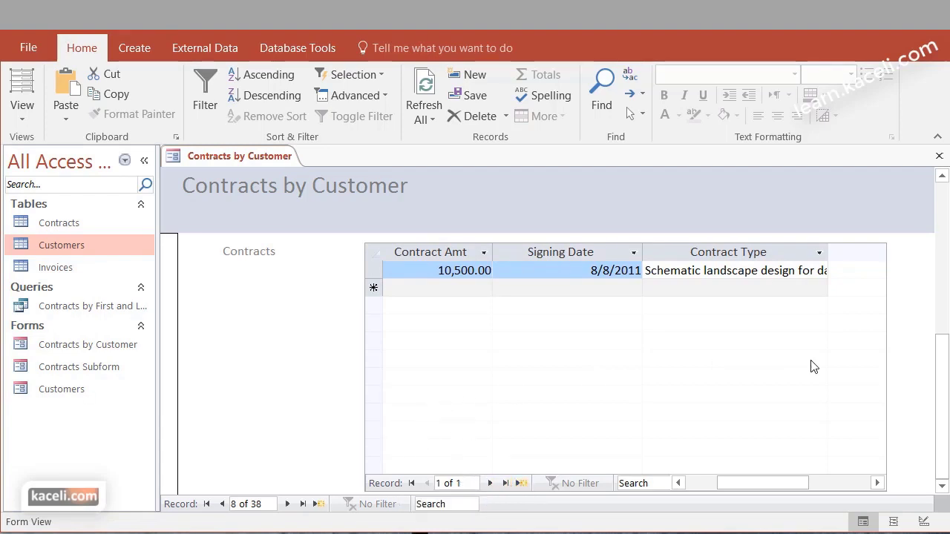
{"action": "left_click", "coordinate": [942, 216]}
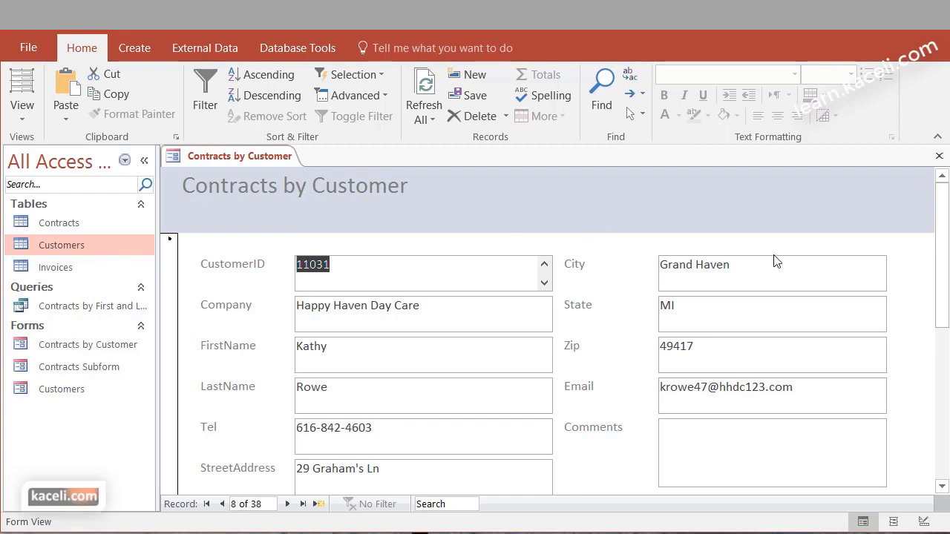
{"action": "left_click", "coordinate": [947, 379]}
{"action": "left_click", "coordinate": [947, 378]}
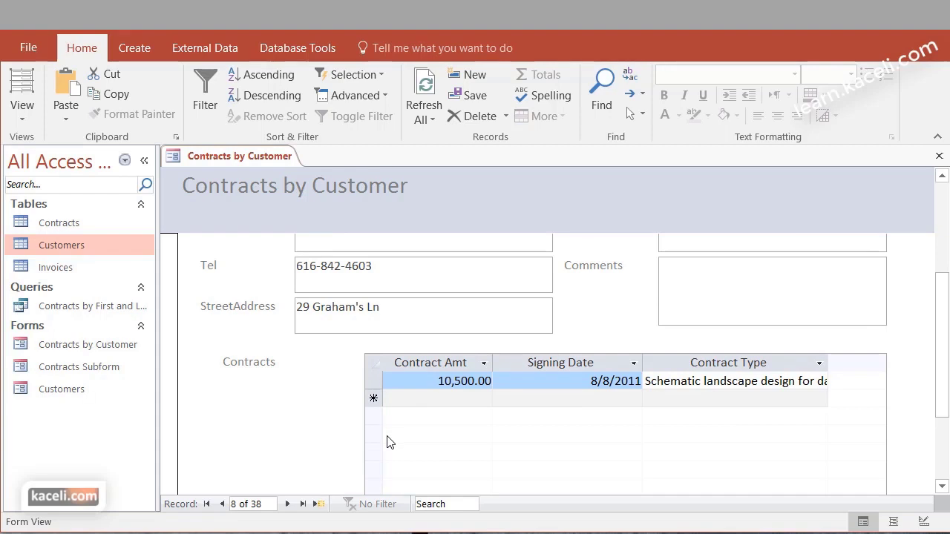
{"action": "left_click", "coordinate": [947, 443]}
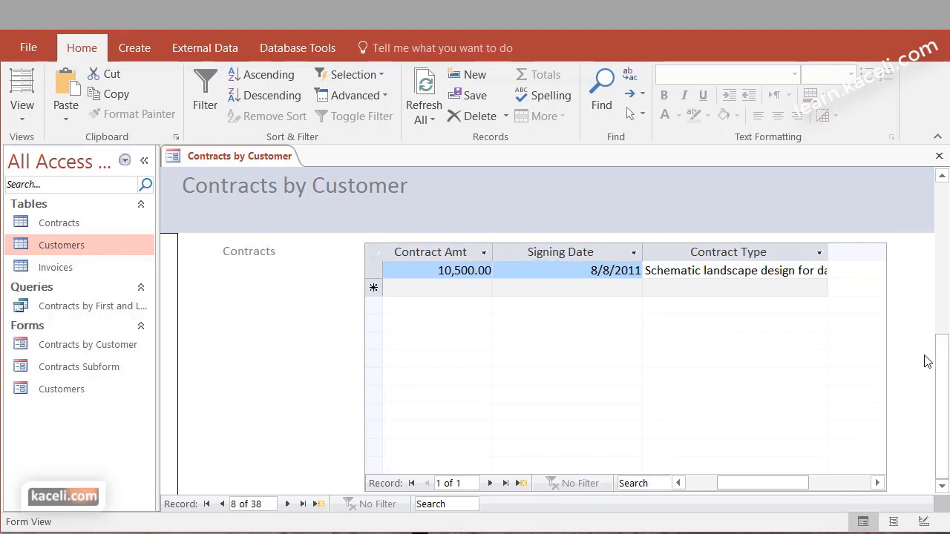
{"action": "scroll", "coordinate": [883, 386], "scroll_direction": "up", "scroll_amount": 2}
{"action": "left_click", "coordinate": [375, 260]}
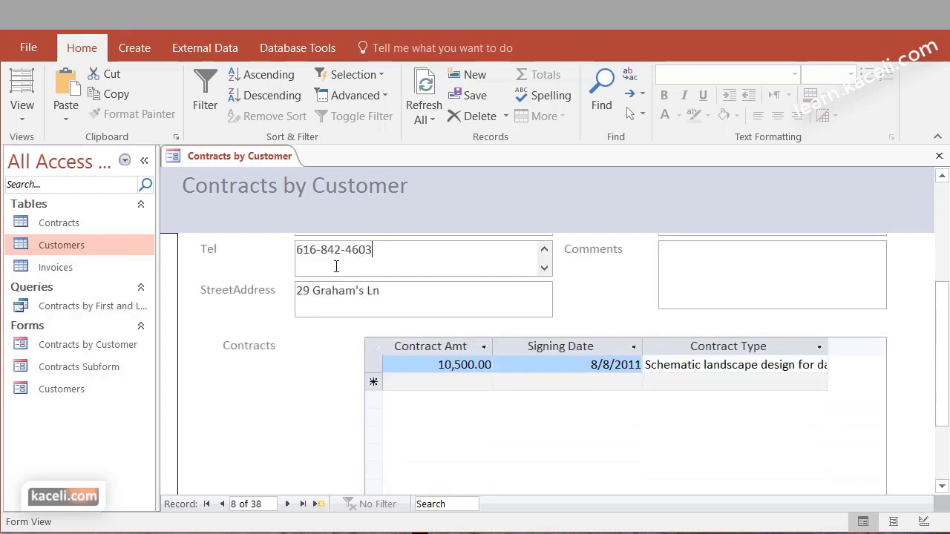
{"action": "left_click", "coordinate": [288, 504]}
{"action": "left_click", "coordinate": [288, 504]}
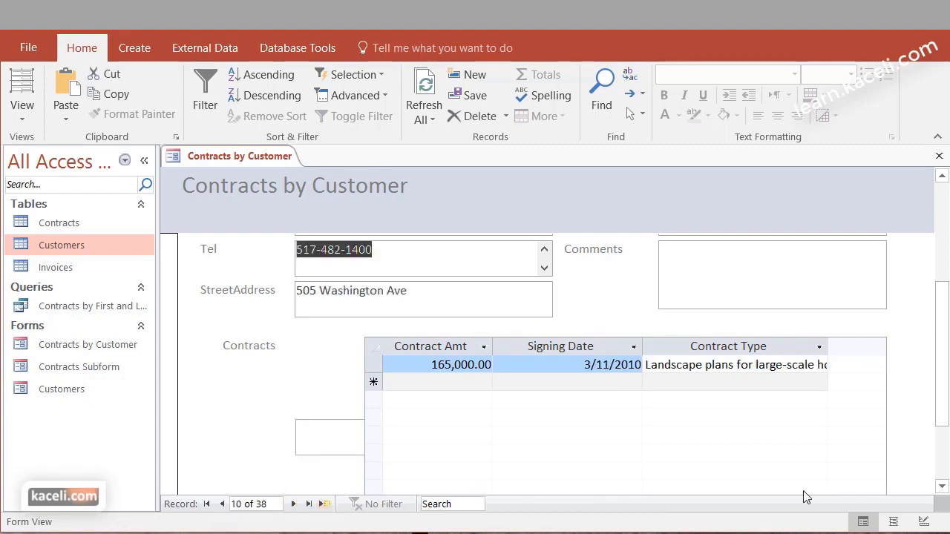
{"action": "scroll", "coordinate": [807, 463], "scroll_direction": "down", "scroll_amount": 3}
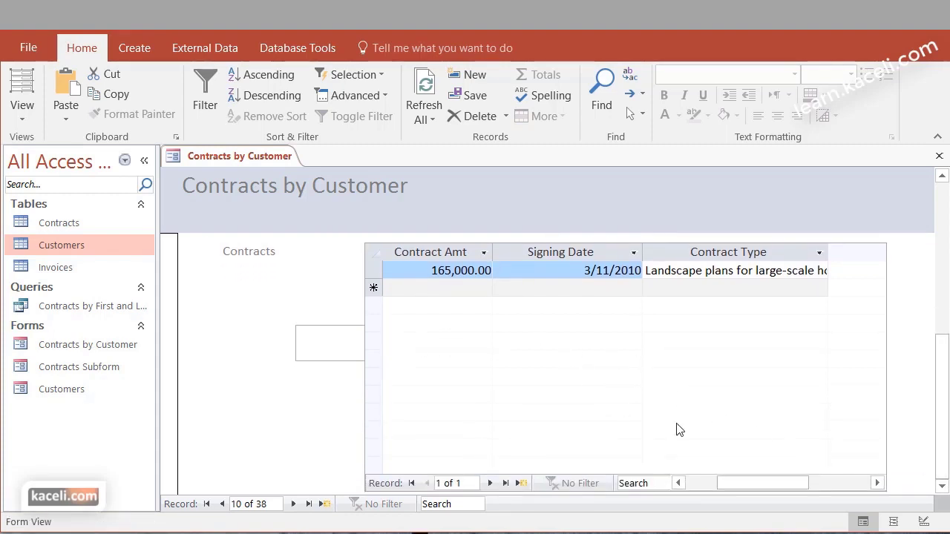
{"action": "scroll", "coordinate": [523, 399], "scroll_direction": "up", "scroll_amount": 6}
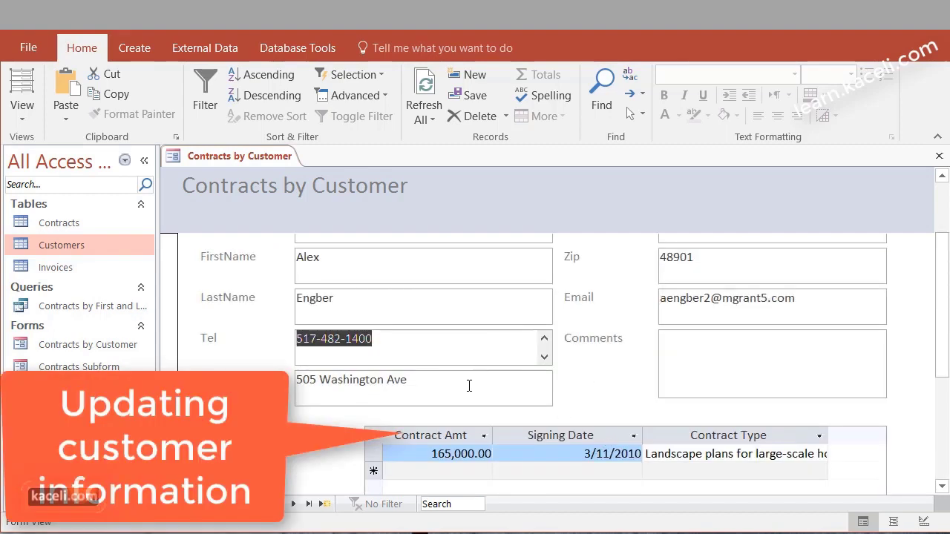
Type the test comment 'sdfsdfds' into record 10's Comments field and commit it
{"action": "left_click", "coordinate": [691, 365]}
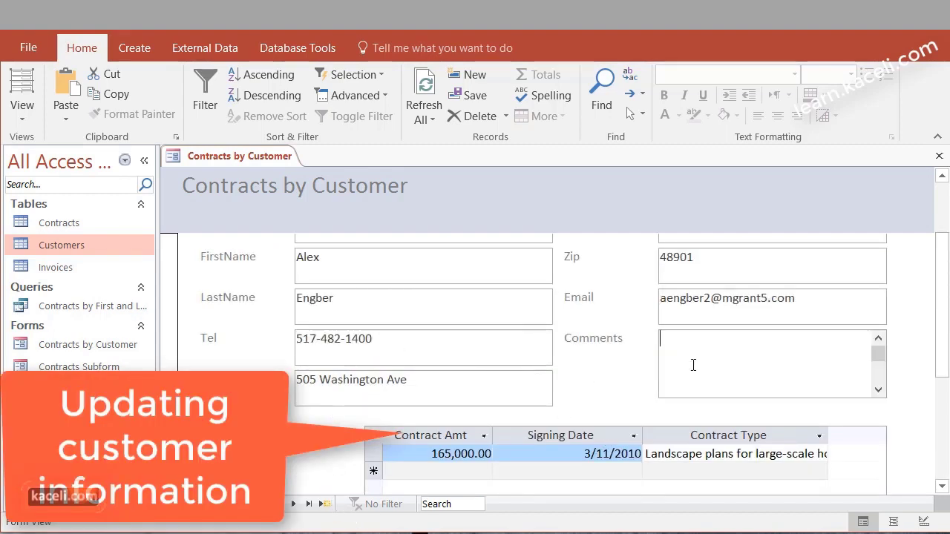
{"action": "type", "text": "sdfsdfds"}
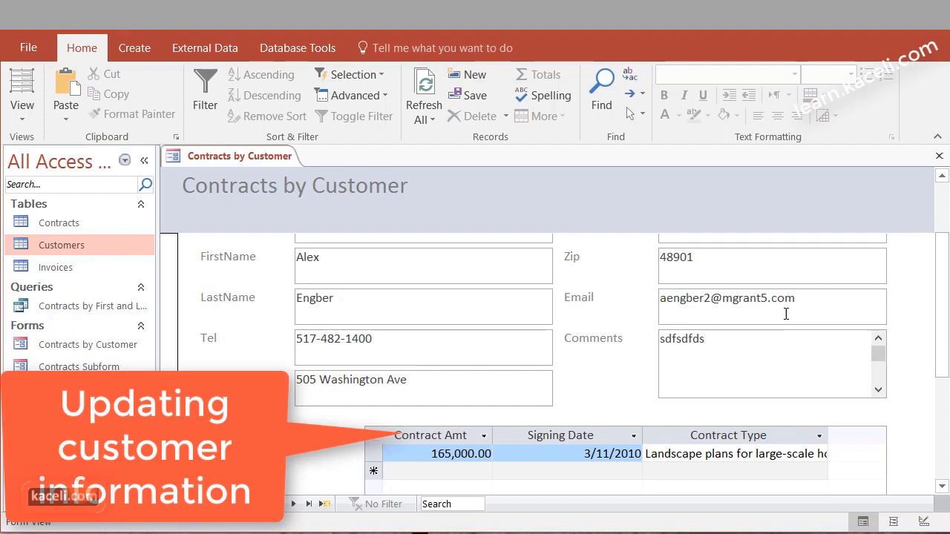
{"action": "left_click", "coordinate": [787, 312]}
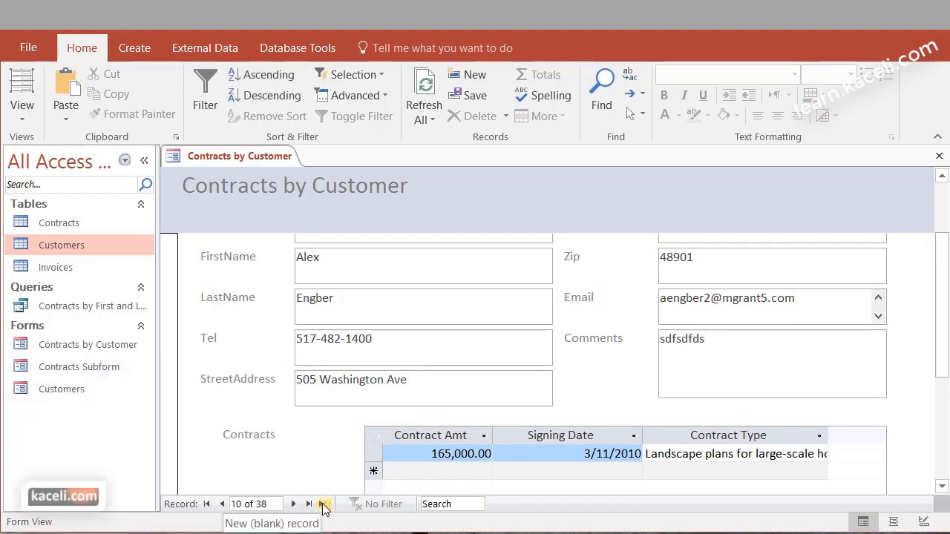
Add a new record 39 with a placeholder customer ID, company and name, then close the form
{"action": "left_click", "coordinate": [324, 505]}
{"action": "type", "text": "75665"}
{"action": "key", "text": "Tab"}
{"action": "type", "text": "zxczx"}
{"action": "key", "text": "Tab"}
{"action": "type", "text": "zxczc"}
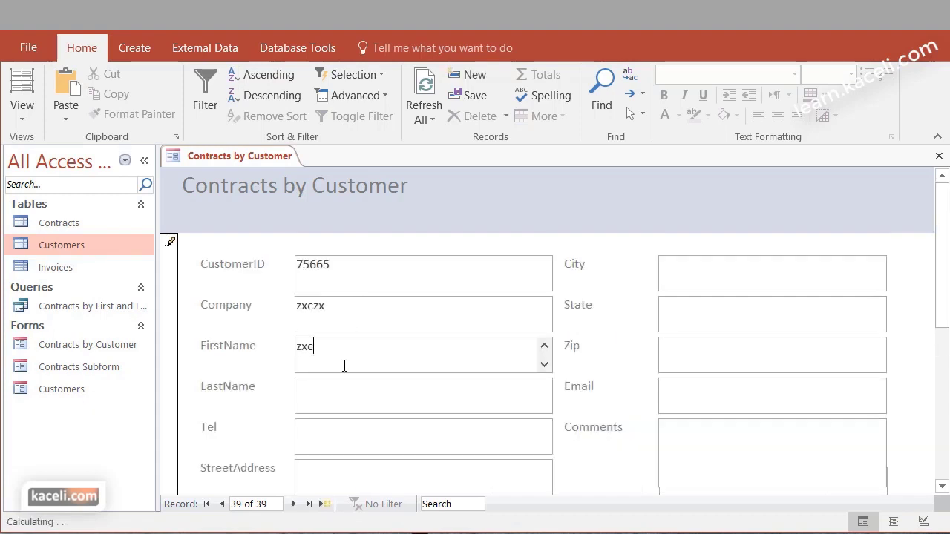
{"action": "key", "text": "Tab"}
{"action": "type", "text": "xzc"}
{"action": "key", "text": "shift+Home"}
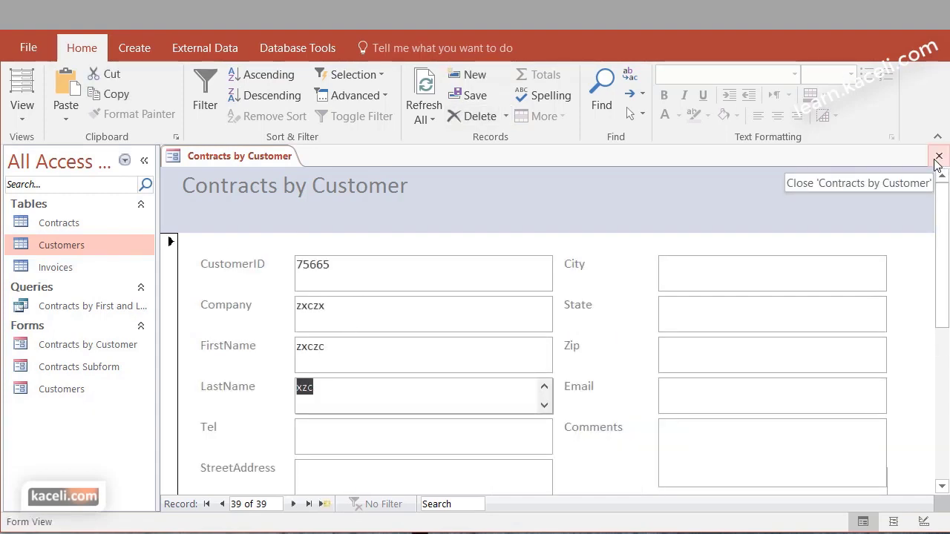
{"action": "left_click", "coordinate": [937, 157]}
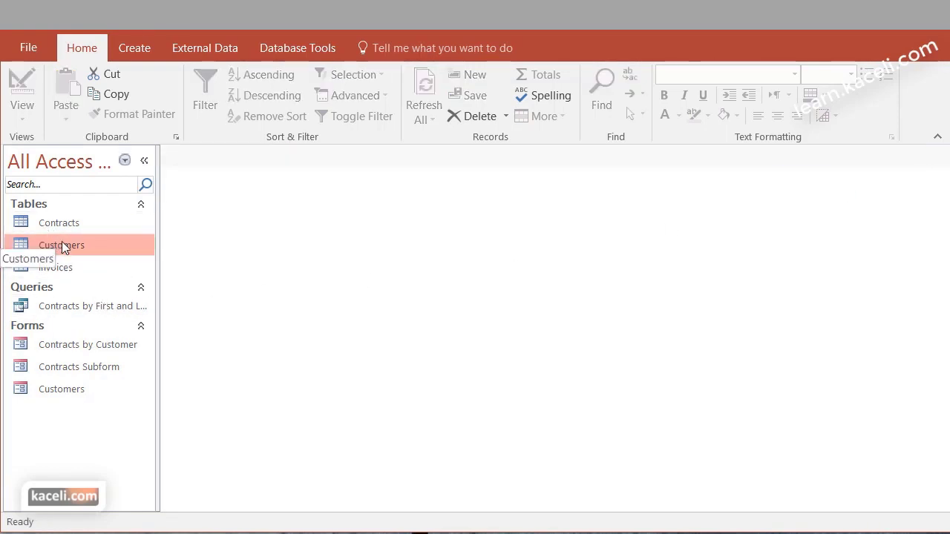
{"action": "double_click", "coordinate": [66, 244]}
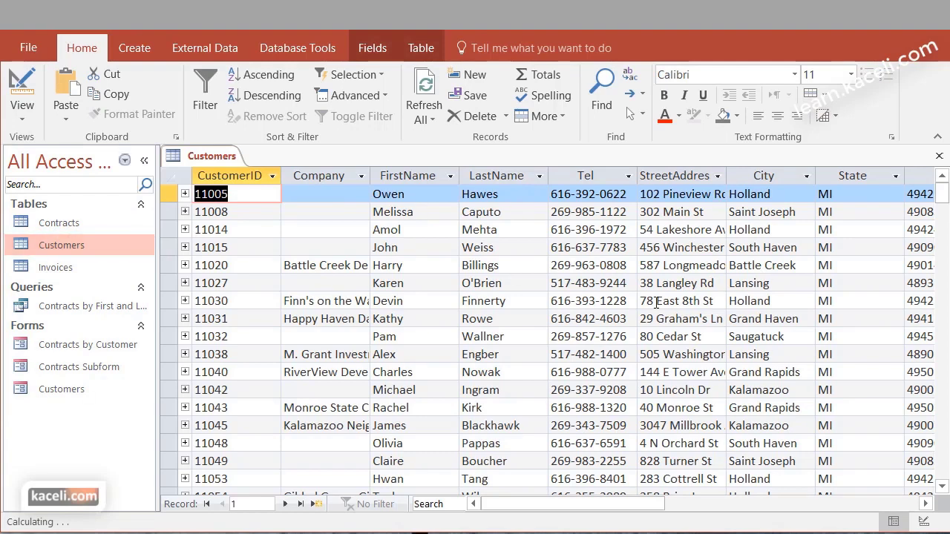
{"action": "scroll", "coordinate": [605, 321], "scroll_direction": "down", "scroll_amount": 7}
{"action": "scroll", "coordinate": [579, 326], "scroll_direction": "down", "scroll_amount": 4}
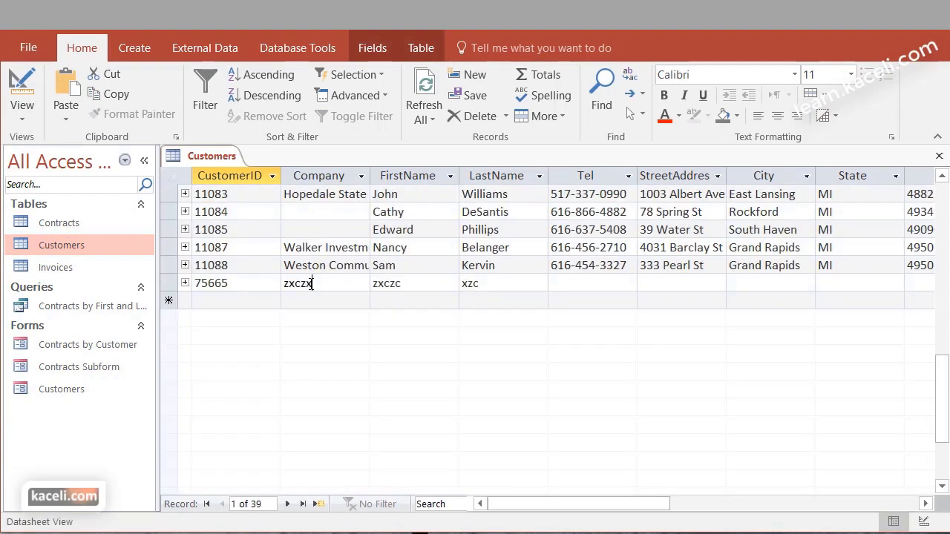
{"action": "left_click", "coordinate": [342, 286]}
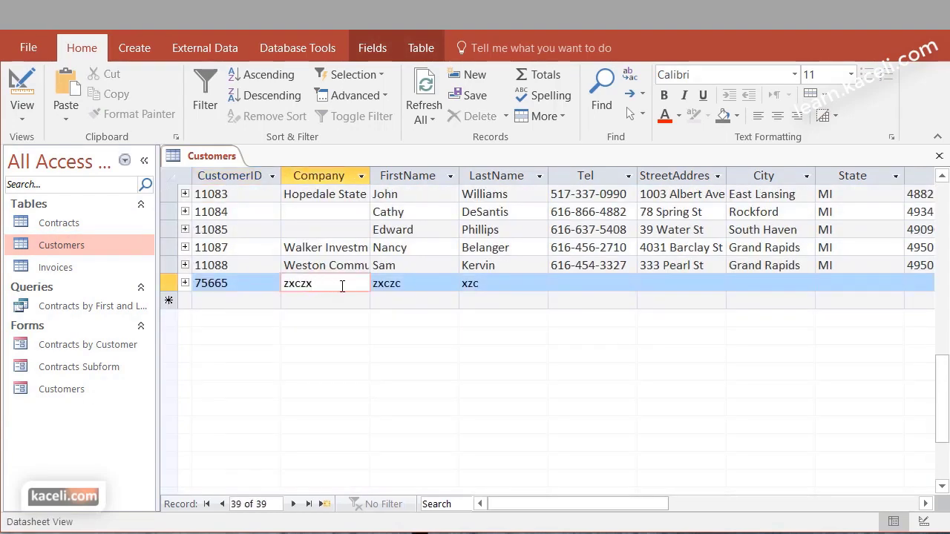
{"action": "left_click", "coordinate": [939, 156]}
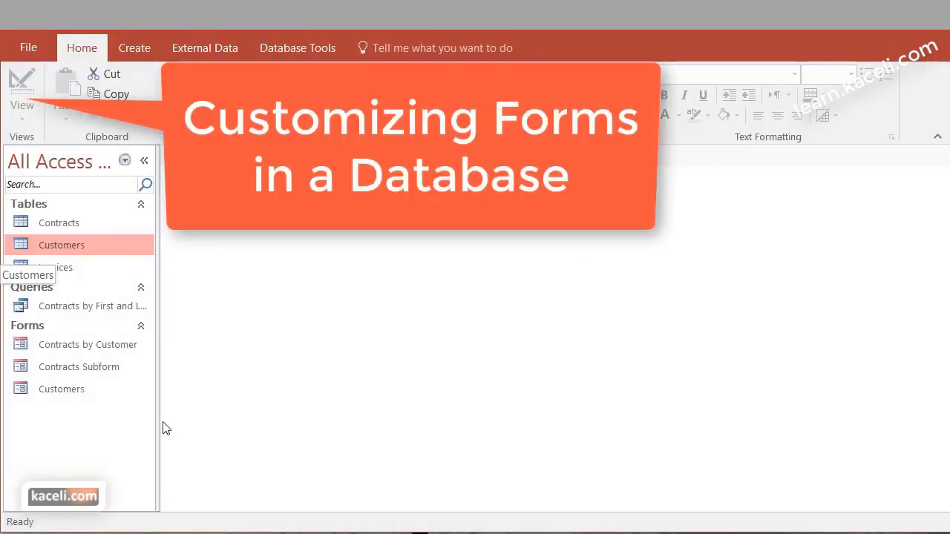
Reopen the Contracts by Customer form from the navigation pane and switch it to Layout View
{"action": "left_click", "coordinate": [84, 350]}
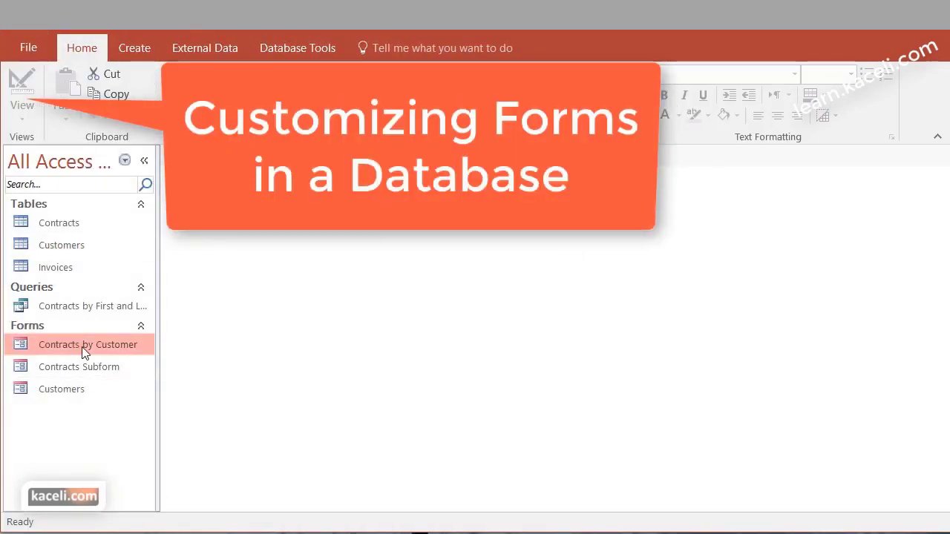
{"action": "double_click", "coordinate": [84, 350]}
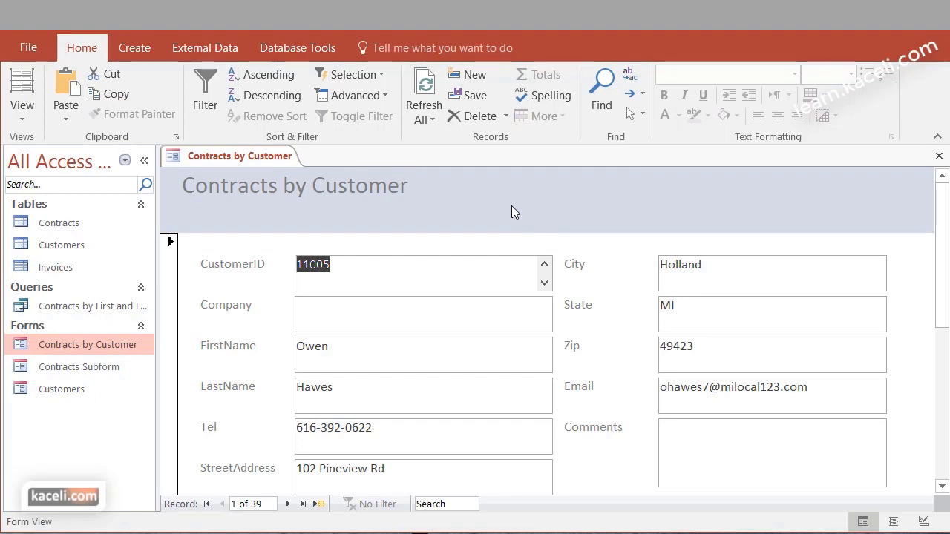
{"action": "left_click", "coordinate": [23, 113]}
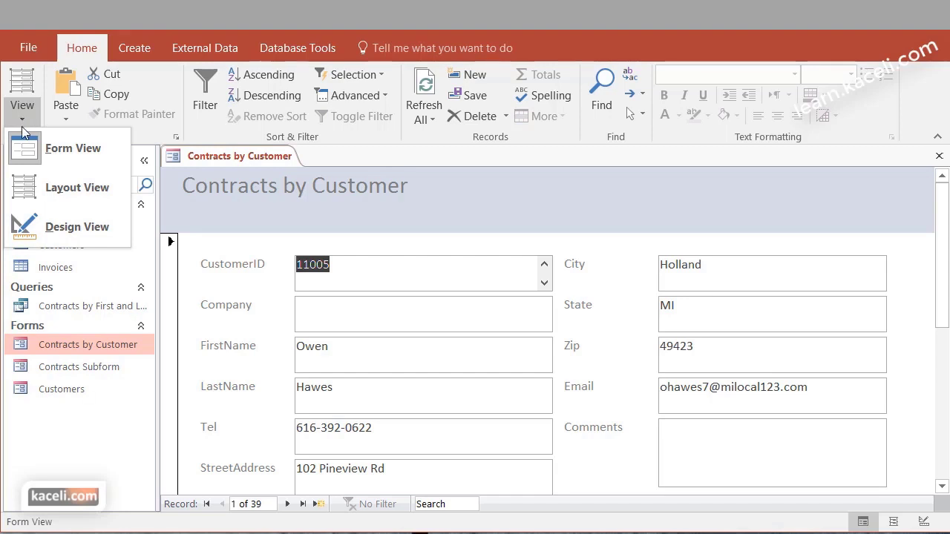
{"action": "left_click", "coordinate": [27, 203]}
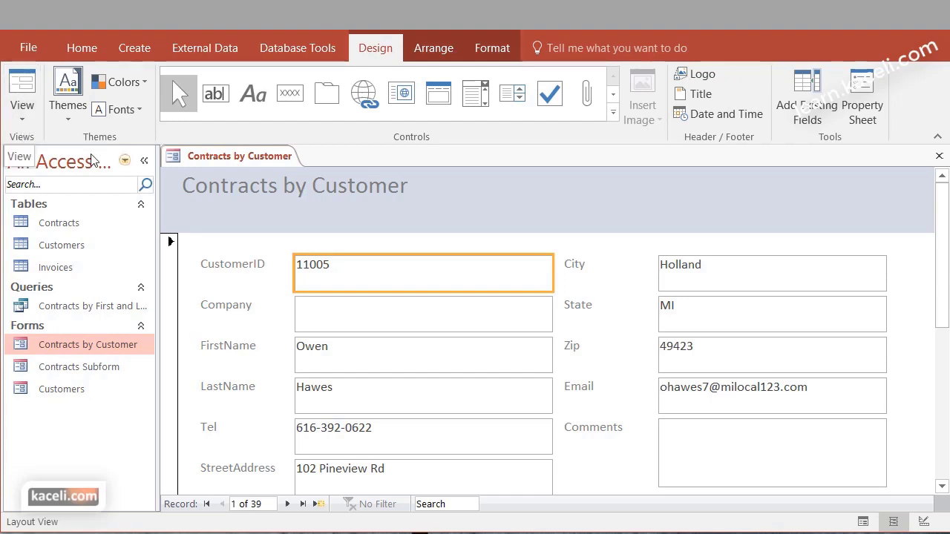
Select the red 'Contracts by Customer' title text and make it bold
{"action": "left_click", "coordinate": [419, 197]}
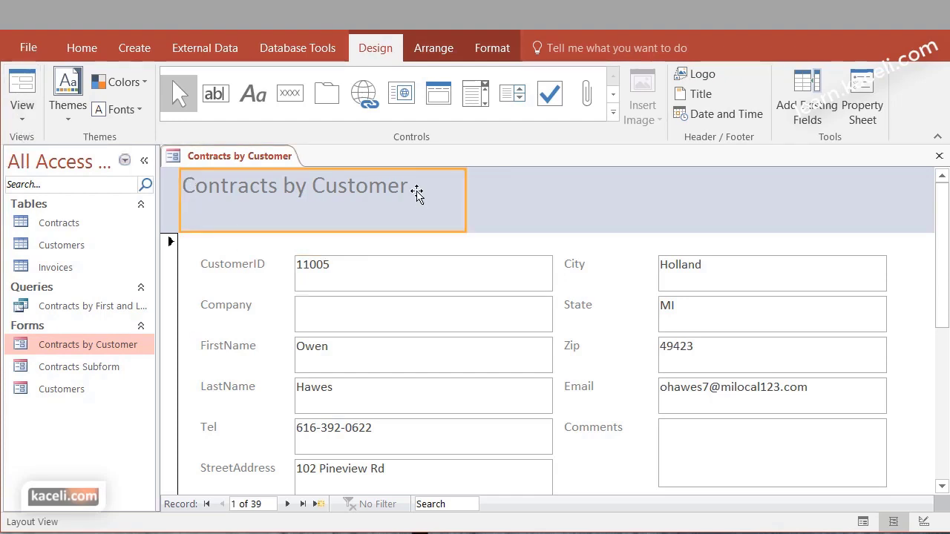
{"action": "left_click", "coordinate": [415, 193]}
{"action": "left_click", "coordinate": [578, 199]}
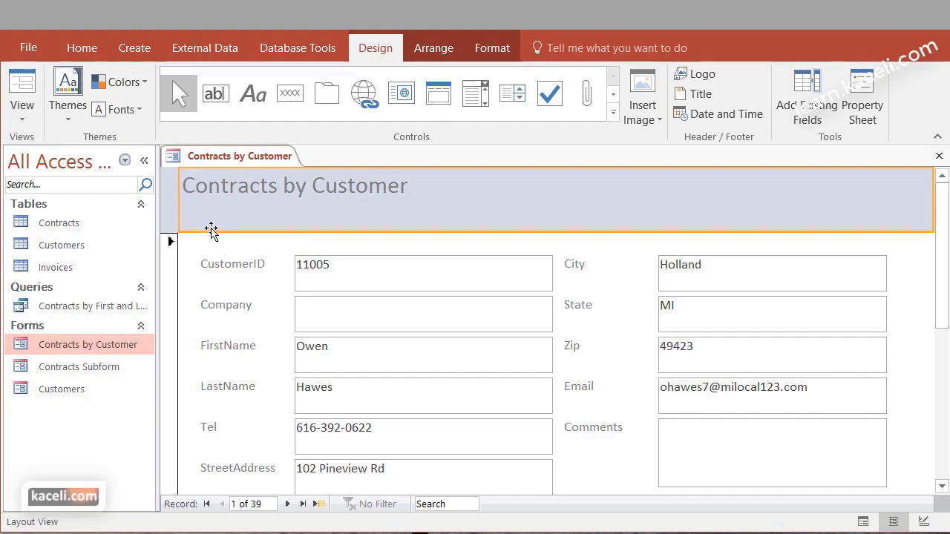
{"action": "left_click", "coordinate": [231, 211]}
{"action": "left_click", "coordinate": [509, 227]}
{"action": "left_click_drag", "start_coordinate": [413, 187], "coordinate": [183, 190]}
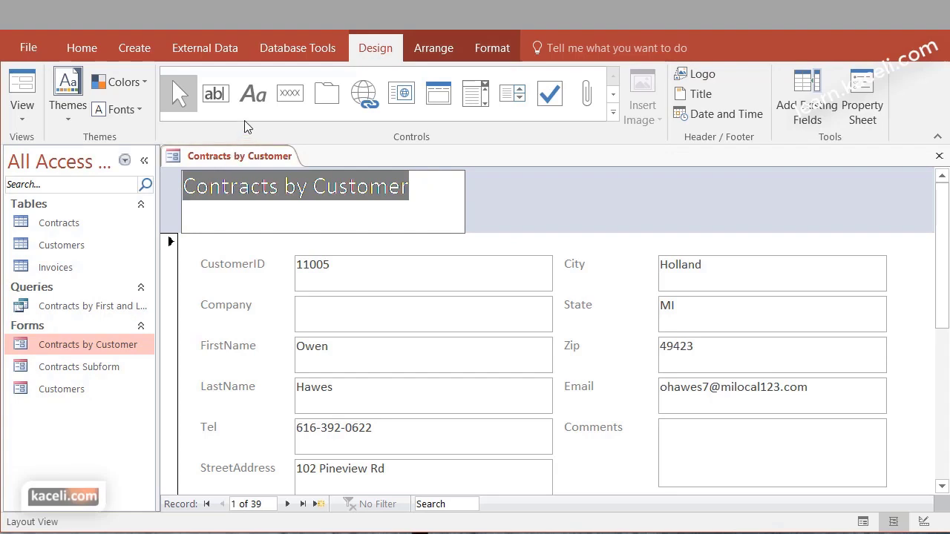
{"action": "left_click", "coordinate": [77, 55]}
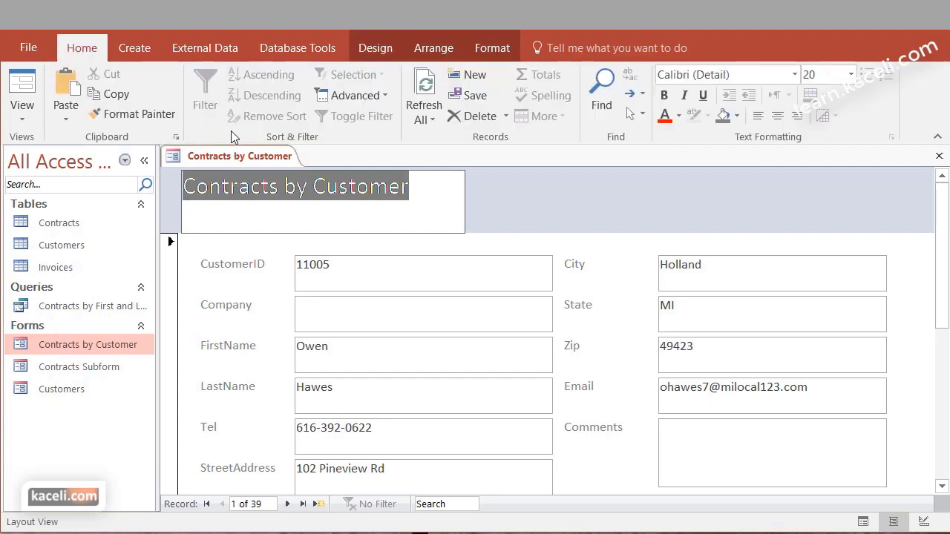
{"action": "left_click", "coordinate": [664, 95]}
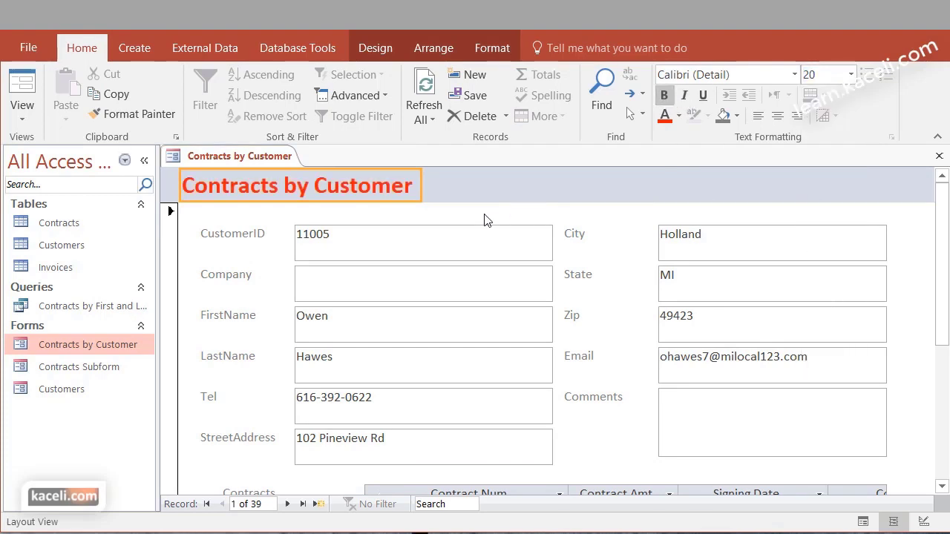
{"action": "left_click", "coordinate": [612, 236]}
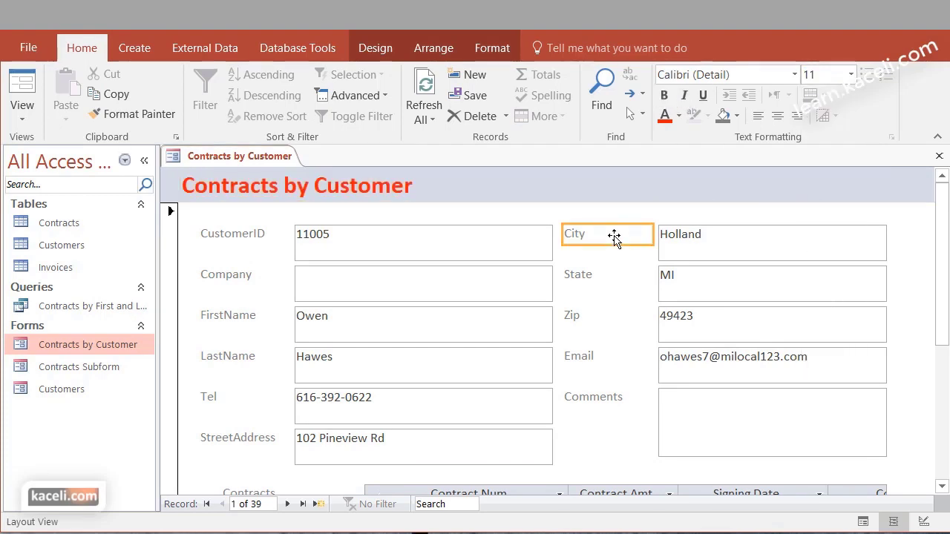
Shorten the CustomerID box and narrow it to just fit the short ID value
{"action": "left_click", "coordinate": [384, 251]}
{"action": "left_click_drag", "start_coordinate": [378, 261], "coordinate": [381, 247]}
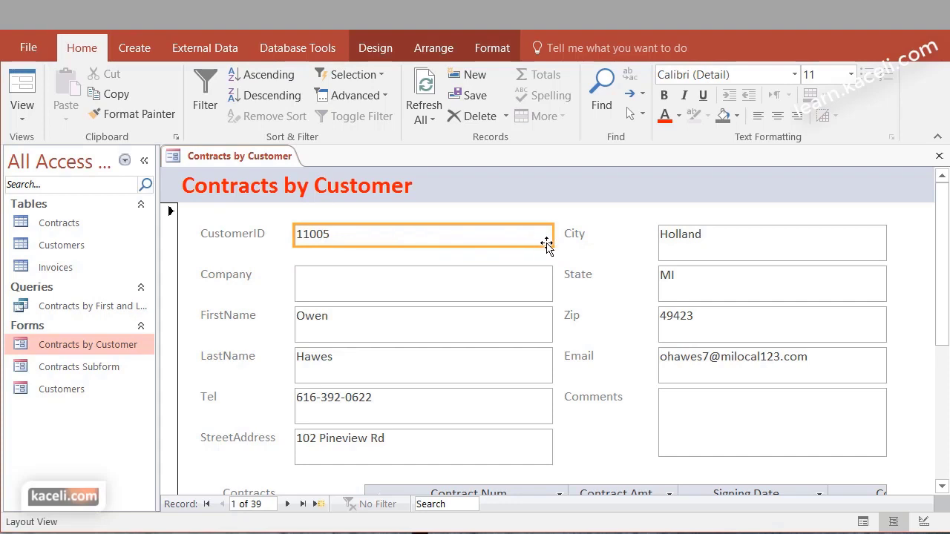
{"action": "left_click_drag", "start_coordinate": [553, 234], "coordinate": [372, 234]}
{"action": "left_click", "coordinate": [350, 263]}
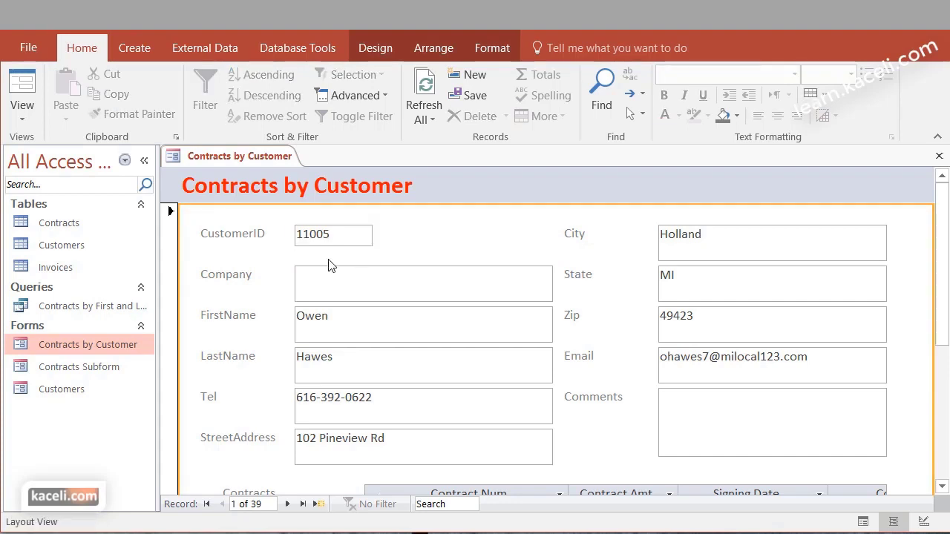
{"action": "left_click", "coordinate": [27, 120]}
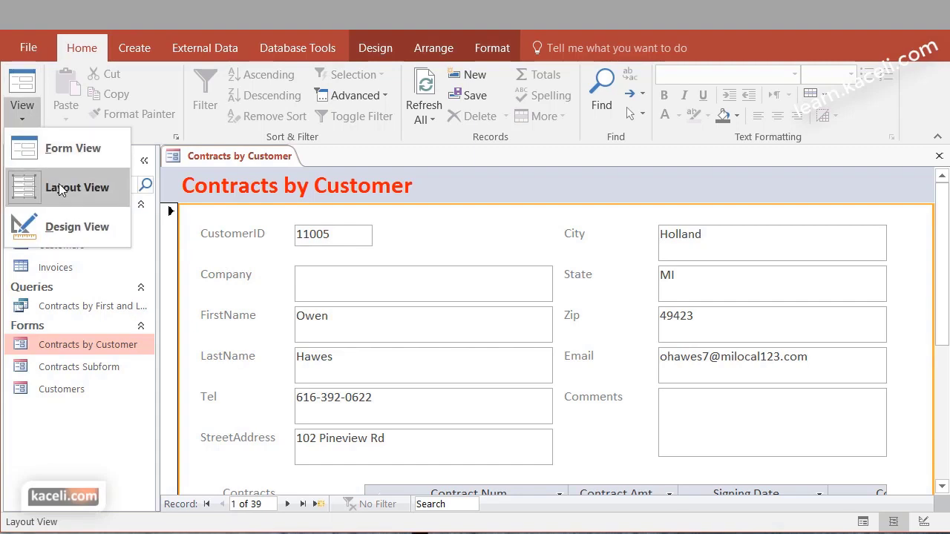
Shorten the Company box to a single-line height
{"action": "left_click", "coordinate": [379, 295]}
{"action": "left_click_drag", "start_coordinate": [381, 302], "coordinate": [382, 286]}
{"action": "left_click", "coordinate": [457, 245]}
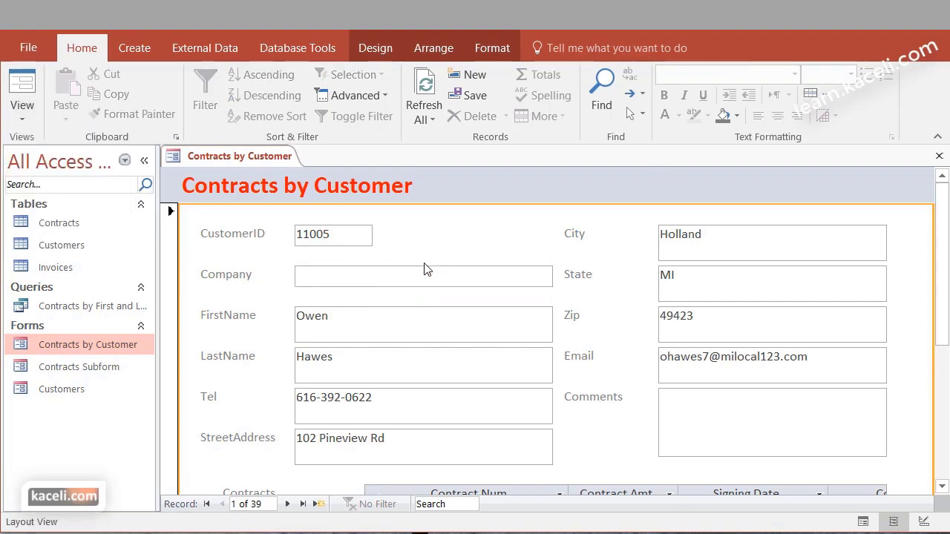
{"action": "left_click", "coordinate": [387, 324]}
{"action": "left_click", "coordinate": [233, 271]}
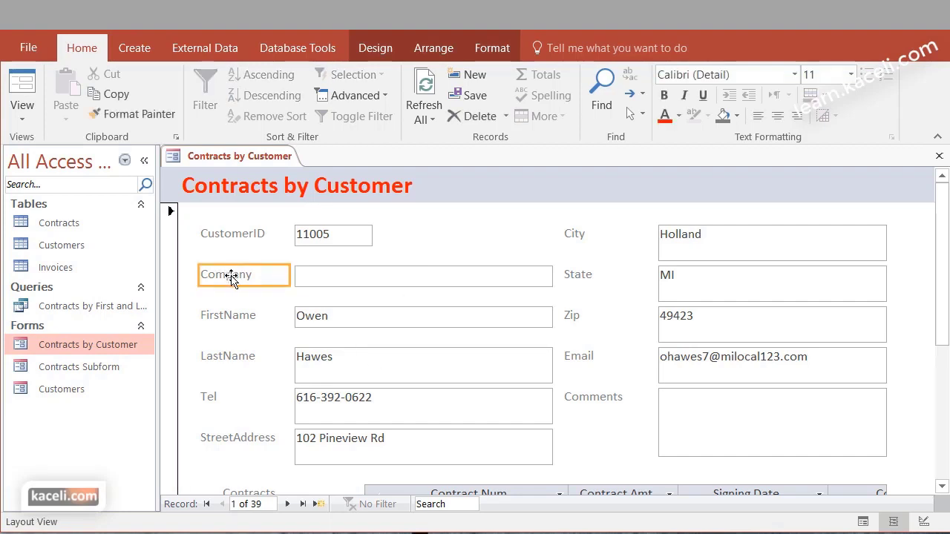
{"action": "left_click", "coordinate": [241, 275]}
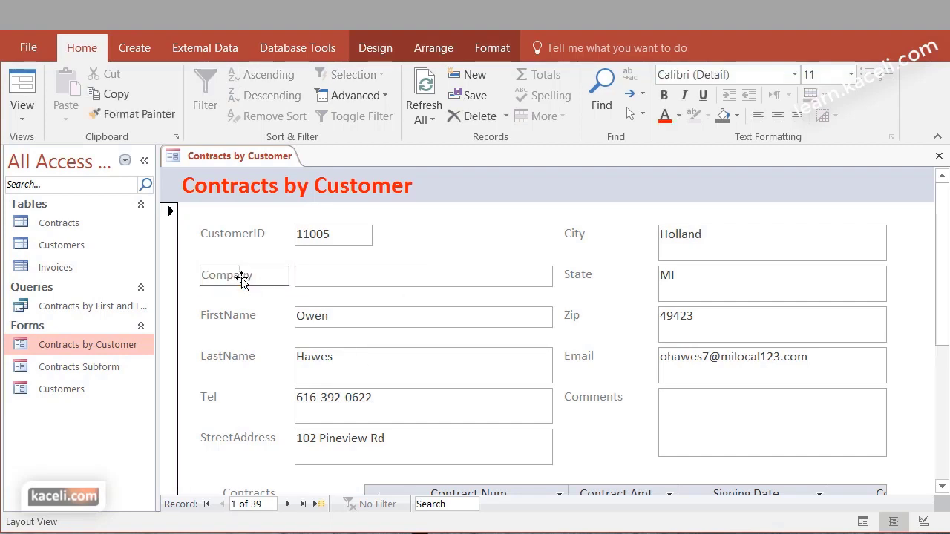
Rename the CustomerID label to 'Customer ID' and make it bold
{"action": "left_click", "coordinate": [240, 236]}
{"action": "double_click", "coordinate": [242, 235]}
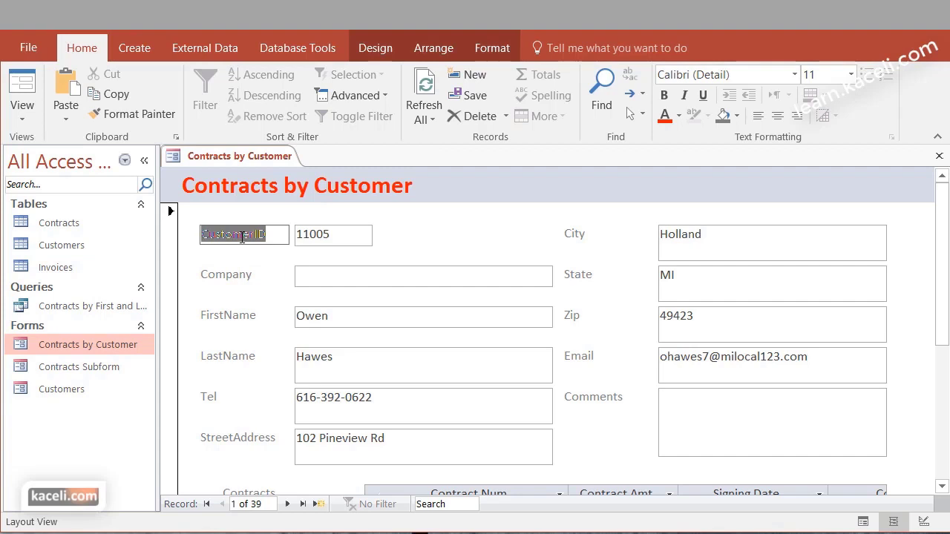
{"action": "type", "text": "Customer ID"}
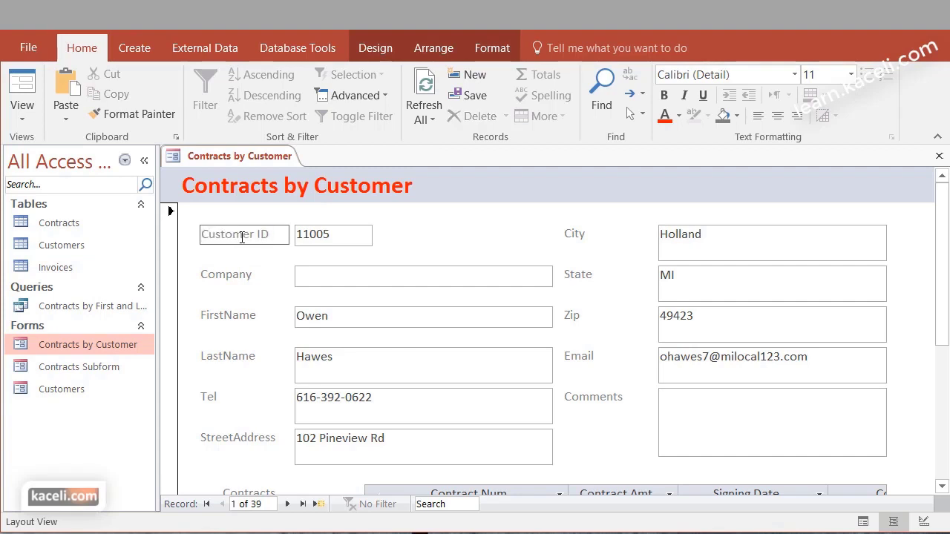
{"action": "key", "text": "Return"}
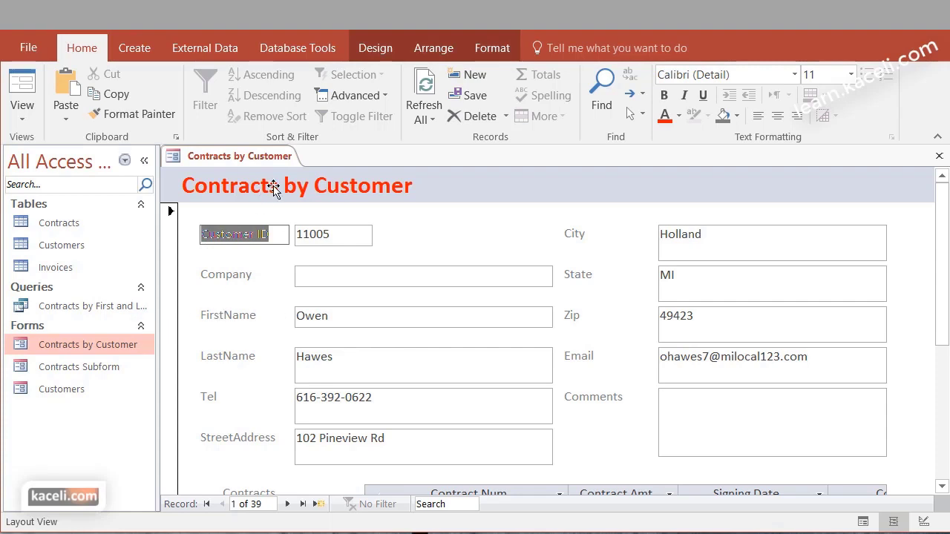
{"action": "left_click", "coordinate": [664, 101]}
Shorten the LastName box to single-line height to match FirstName
{"action": "left_click", "coordinate": [399, 269]}
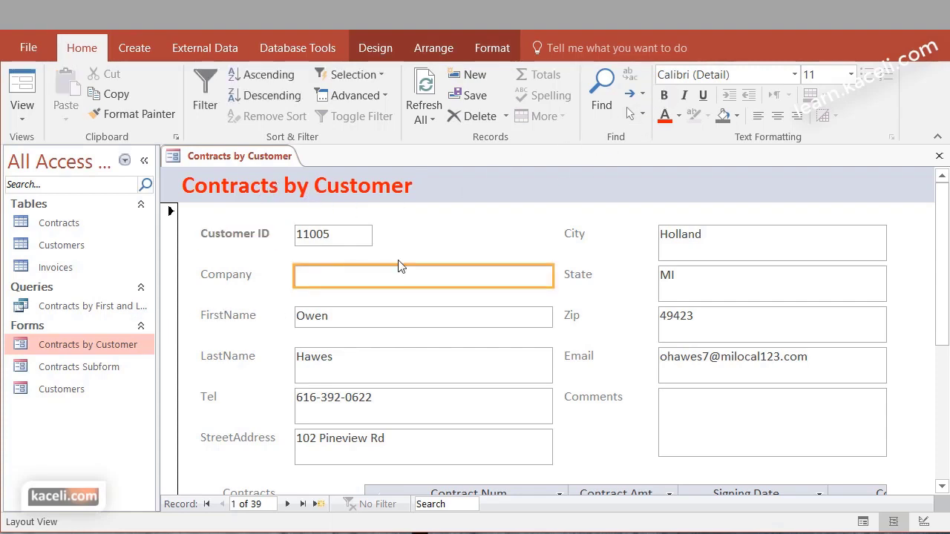
{"action": "left_click", "coordinate": [414, 248]}
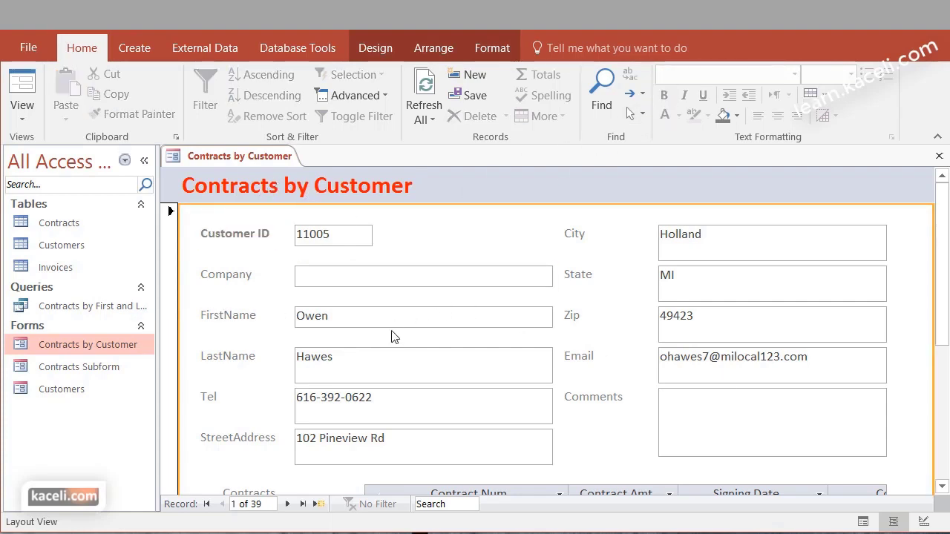
{"action": "left_click", "coordinate": [381, 363]}
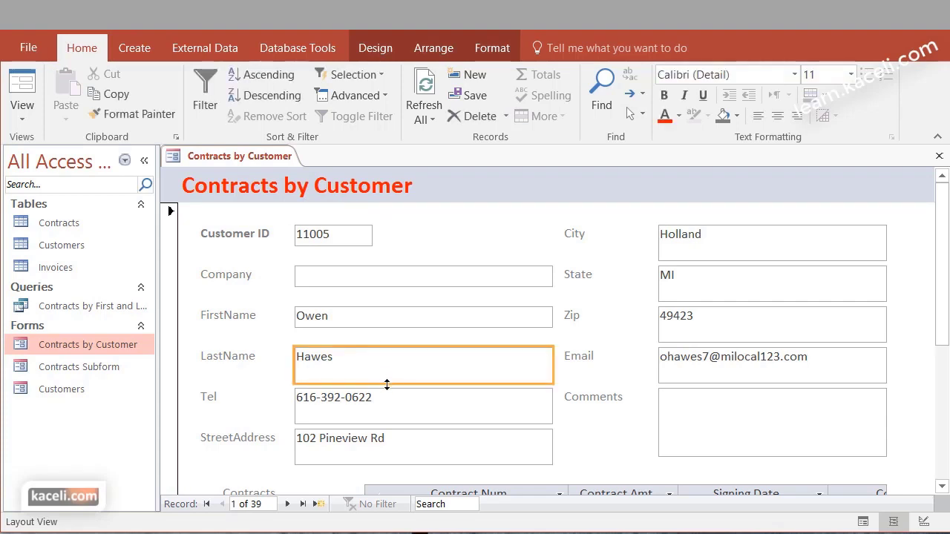
{"action": "left_click_drag", "start_coordinate": [387, 384], "coordinate": [389, 369]}
{"action": "left_click", "coordinate": [389, 375]}
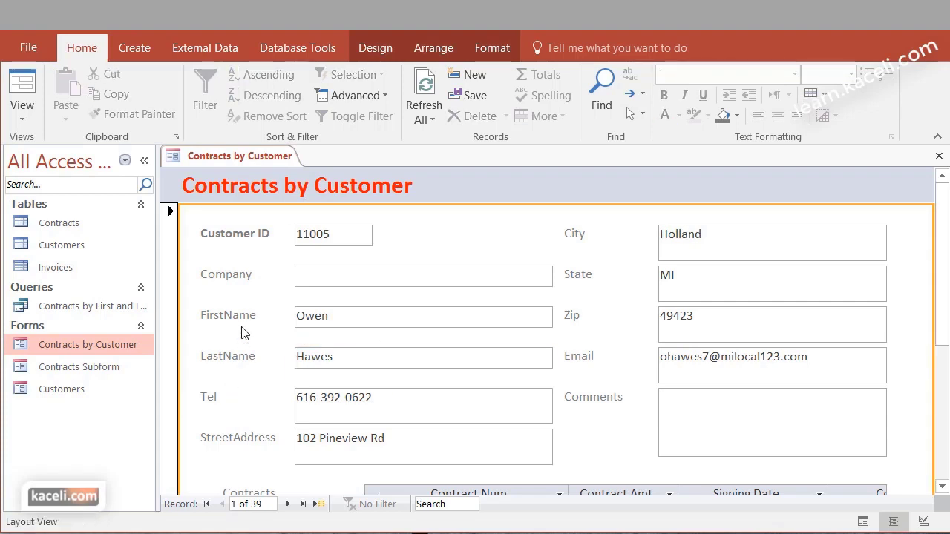
{"action": "left_click", "coordinate": [22, 110]}
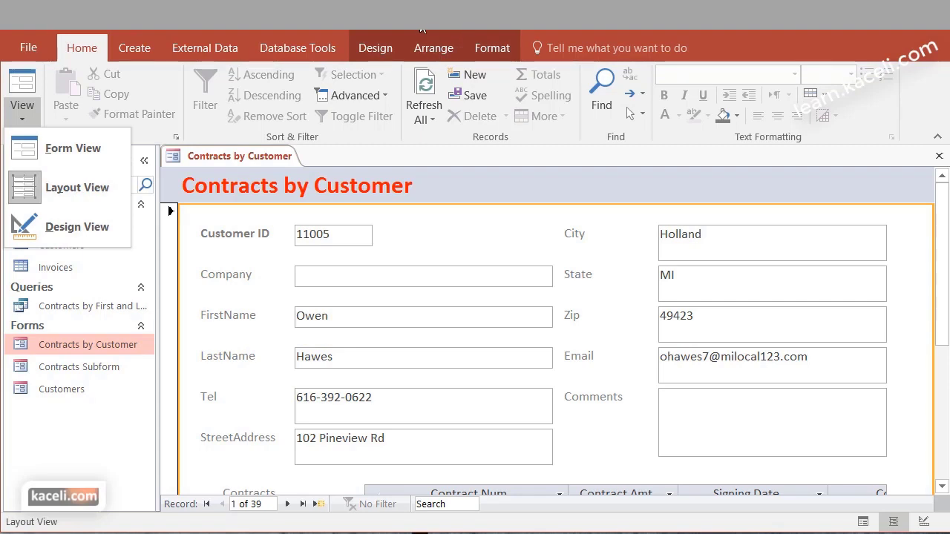
Browse the Design, Arrange and Format ribbon options for the form layout
{"action": "left_click", "coordinate": [383, 49]}
{"action": "left_click", "coordinate": [384, 50]}
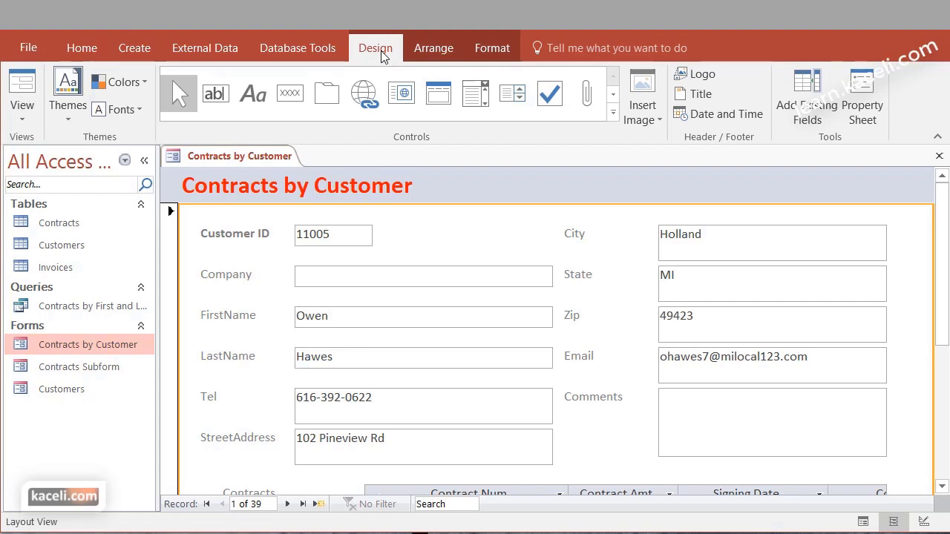
{"action": "left_click", "coordinate": [432, 49]}
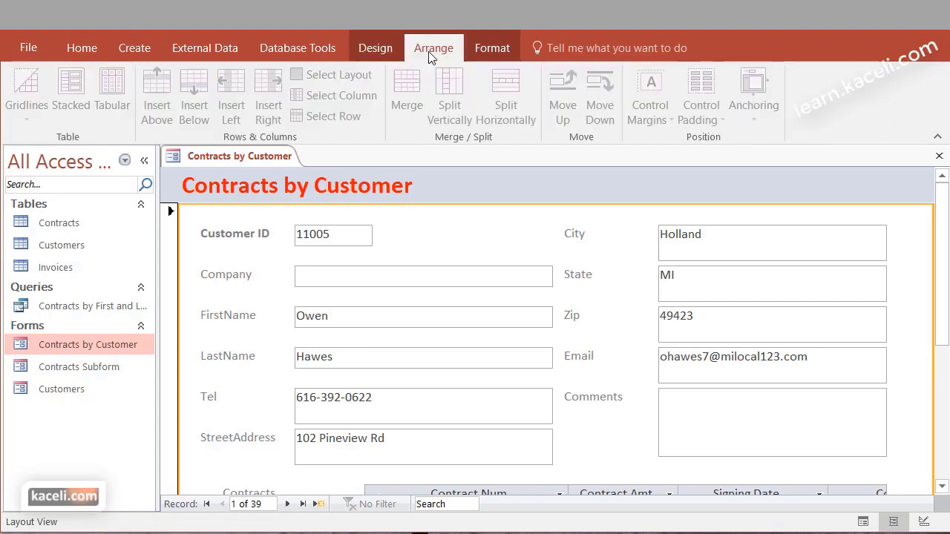
{"action": "left_click", "coordinate": [488, 54]}
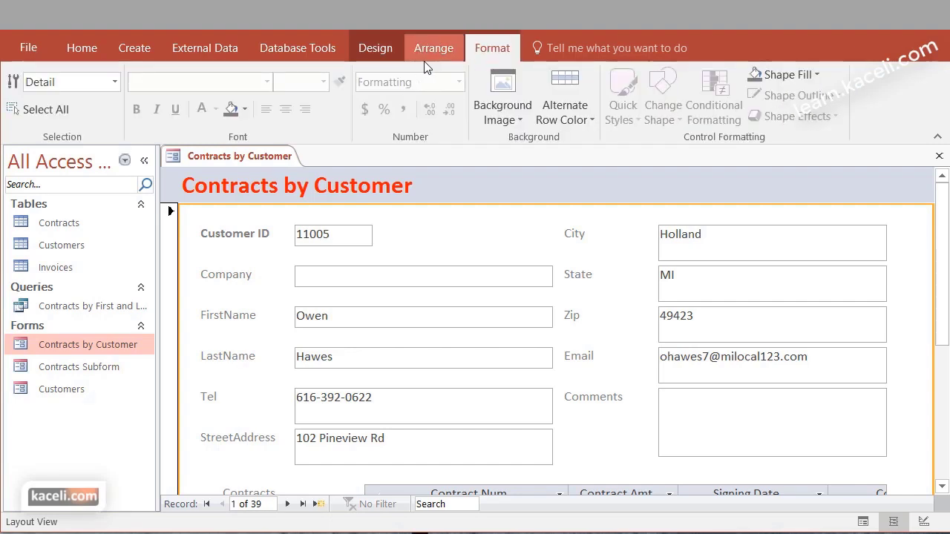
{"action": "left_click", "coordinate": [378, 54]}
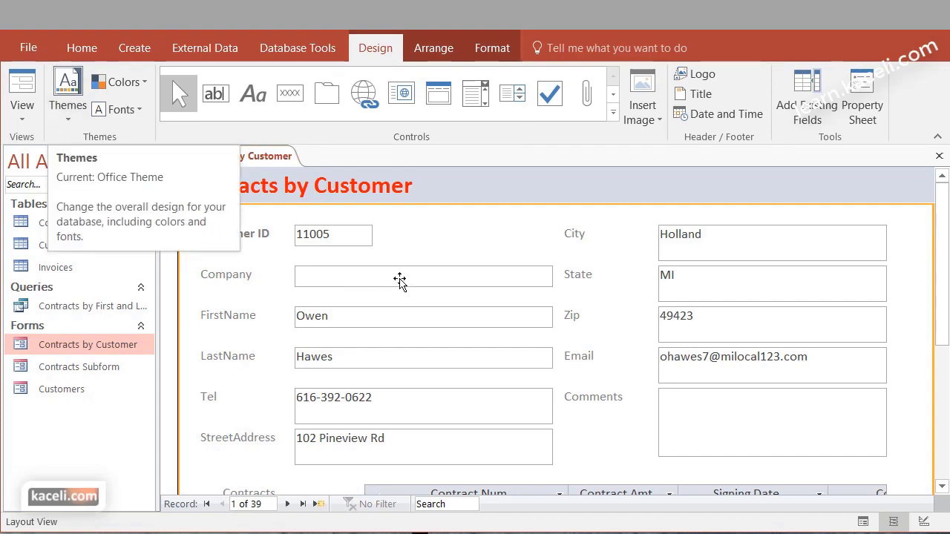
Make the Tel box single-line and narrow it to fit the phone number
{"action": "left_click", "coordinate": [357, 407]}
{"action": "left_click_drag", "start_coordinate": [365, 422], "coordinate": [365, 409]}
{"action": "left_click_drag", "start_coordinate": [555, 401], "coordinate": [391, 398]}
{"action": "key", "text": "Tab"}
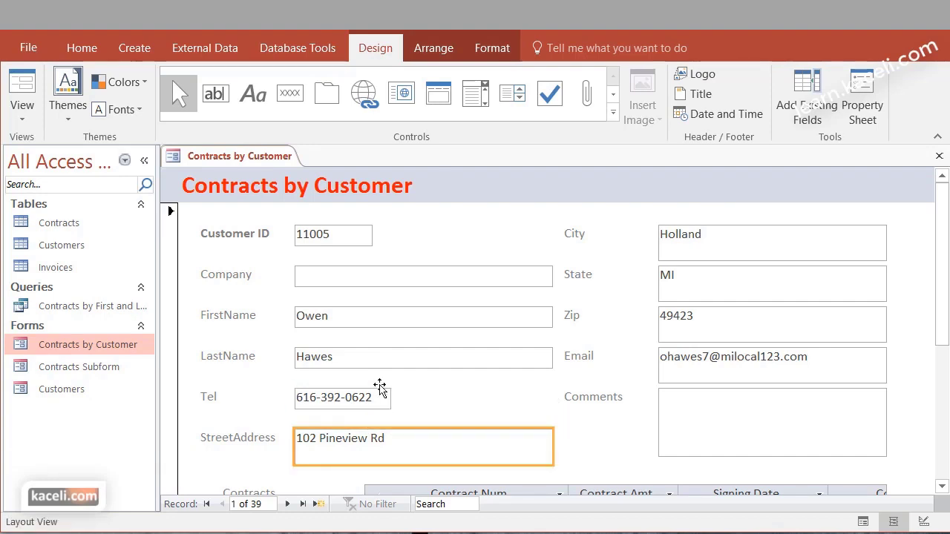
{"action": "left_click", "coordinate": [420, 233]}
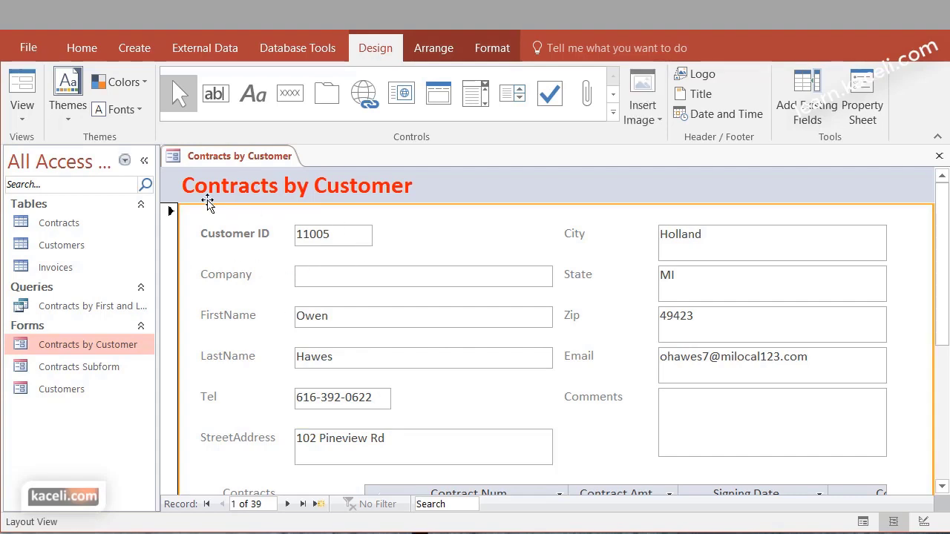
{"action": "left_click", "coordinate": [82, 128]}
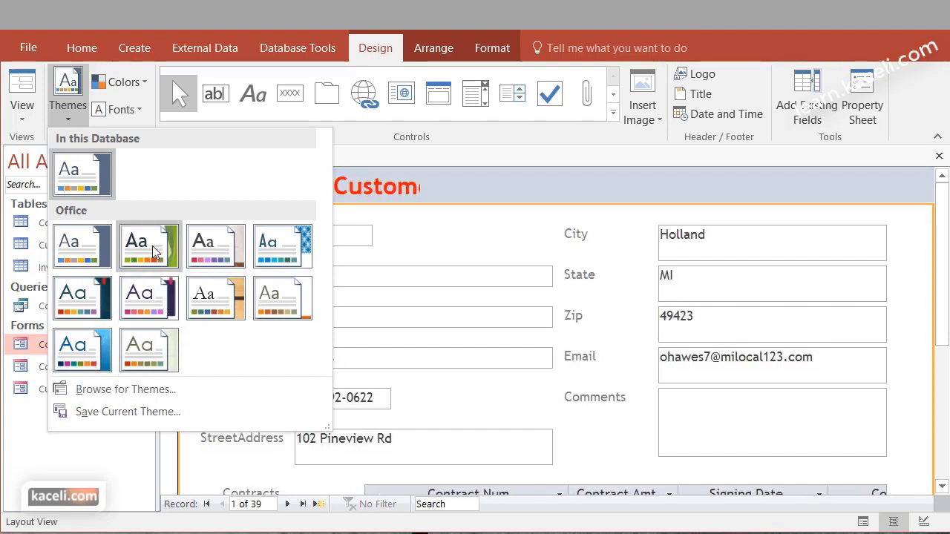
{"action": "left_click", "coordinate": [98, 253]}
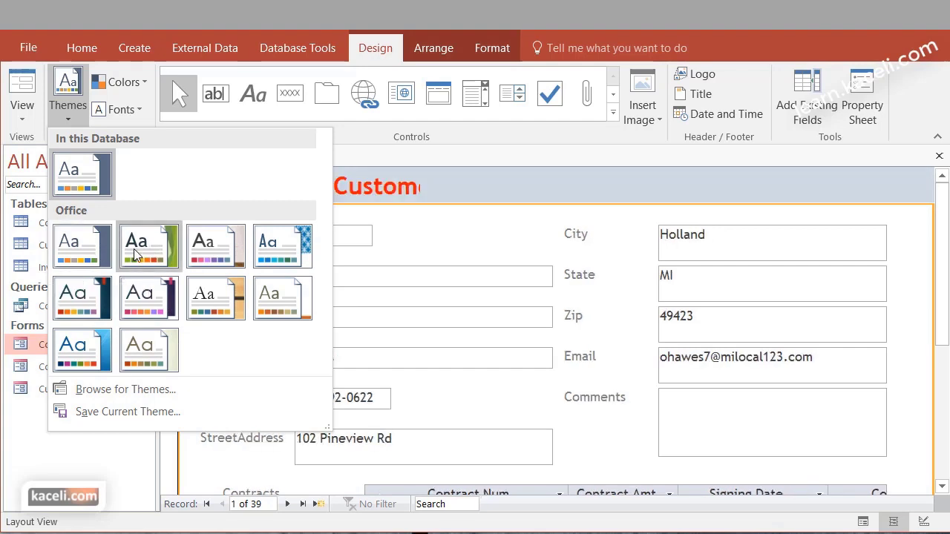
{"action": "left_click_drag", "start_coordinate": [420, 189], "coordinate": [590, 200]}
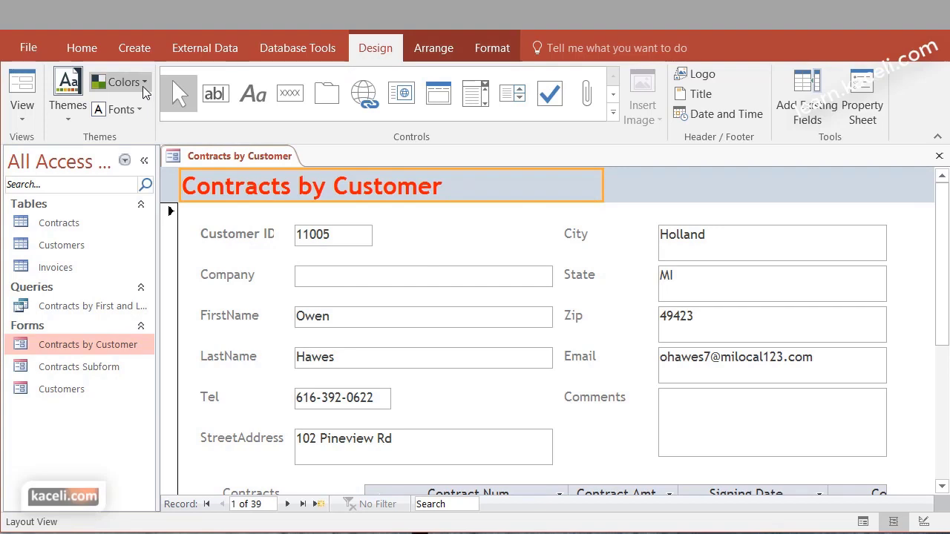
{"action": "left_click", "coordinate": [142, 86]}
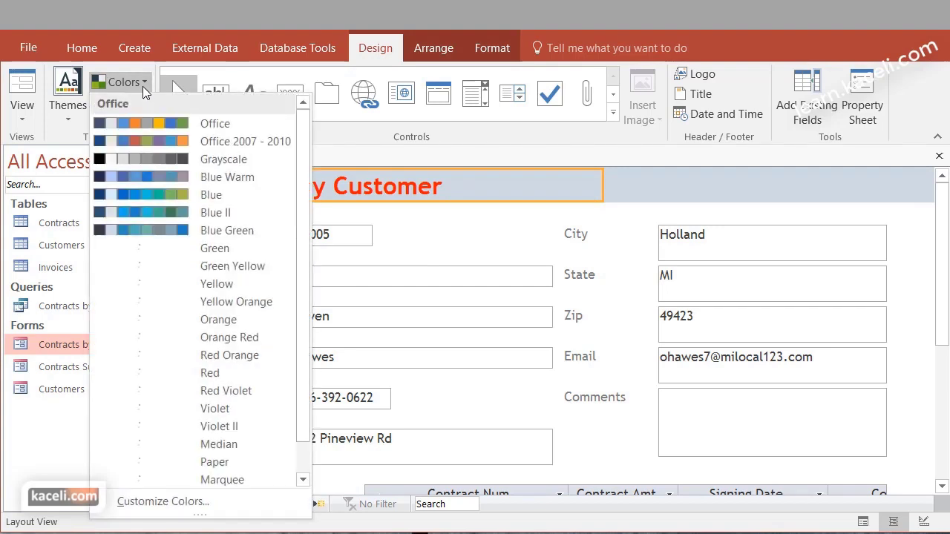
{"action": "left_click", "coordinate": [147, 135]}
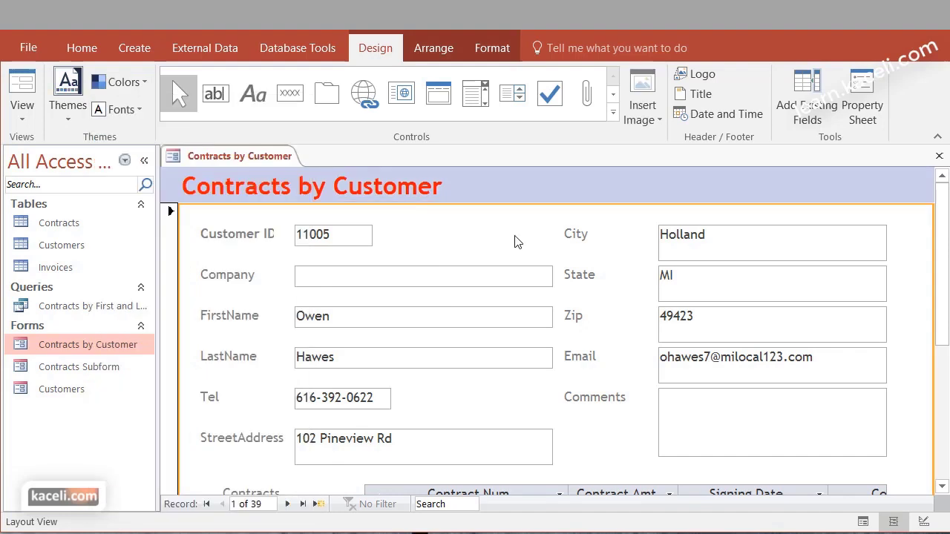
{"action": "left_click", "coordinate": [139, 110]}
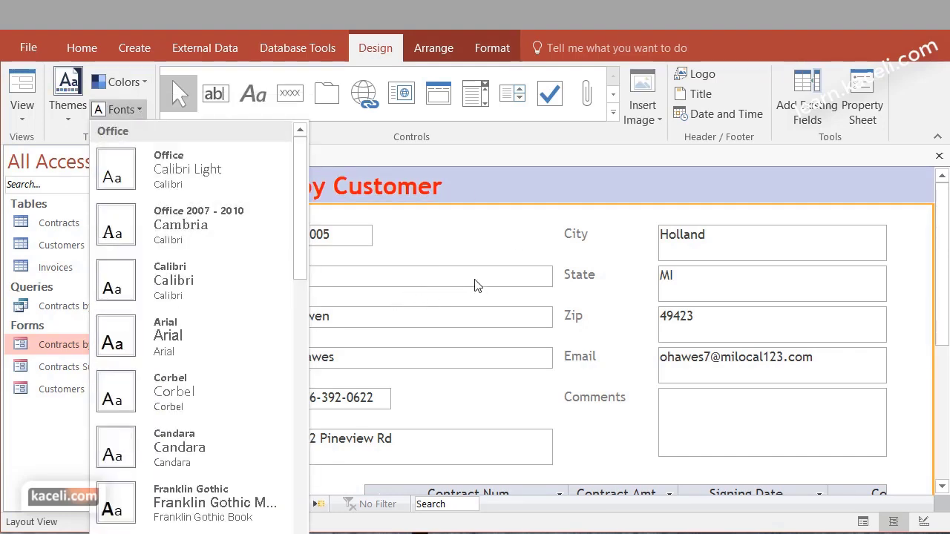
{"action": "left_click", "coordinate": [501, 235]}
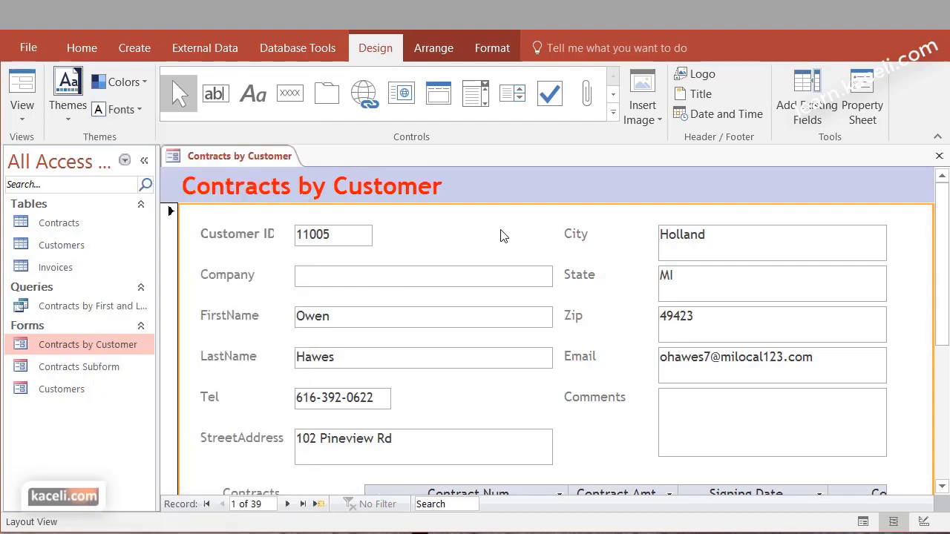
{"action": "left_click", "coordinate": [483, 187]}
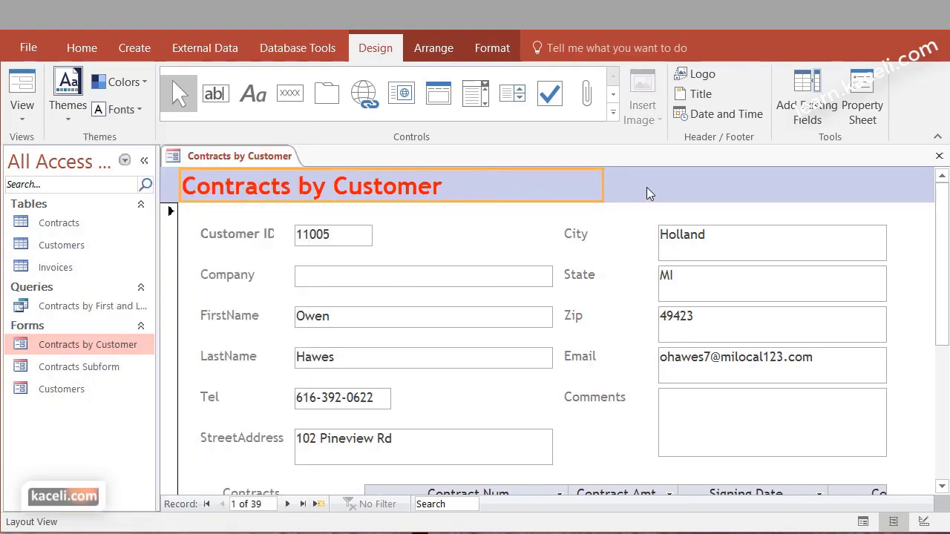
{"action": "left_click", "coordinate": [456, 229]}
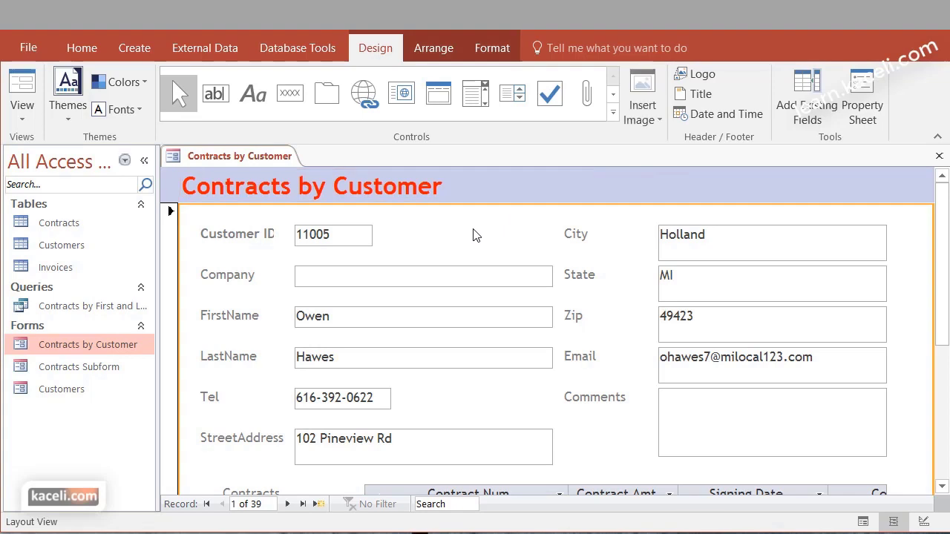
{"action": "left_click", "coordinate": [654, 126]}
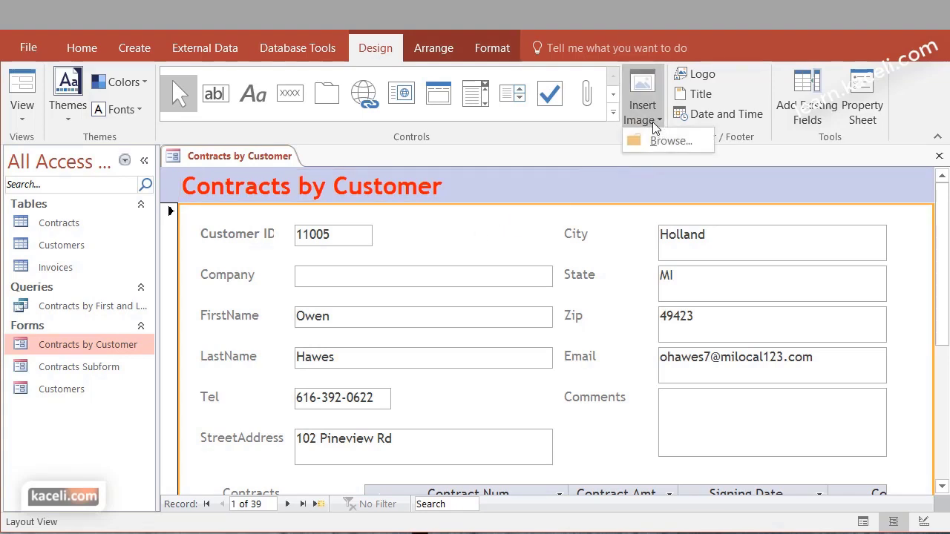
{"action": "key", "text": "Escape"}
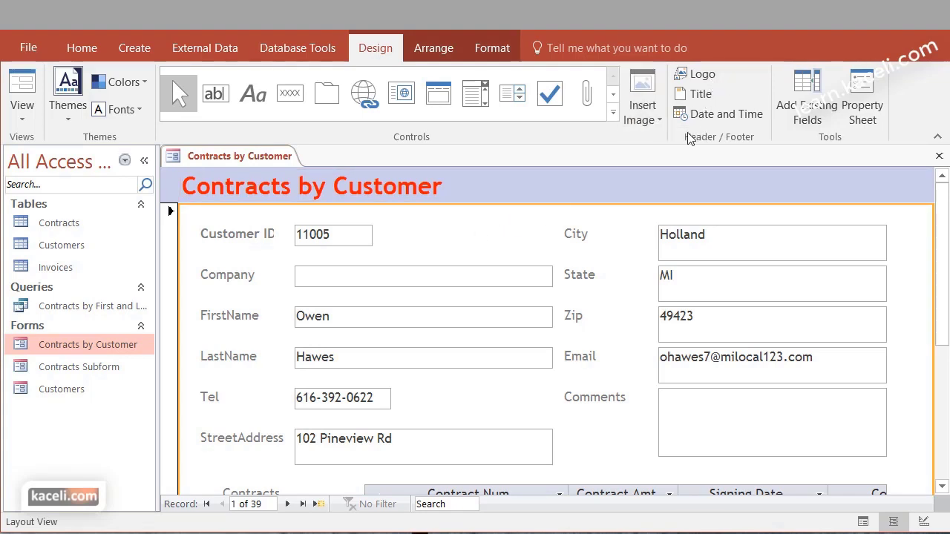
{"action": "left_click", "coordinate": [713, 418]}
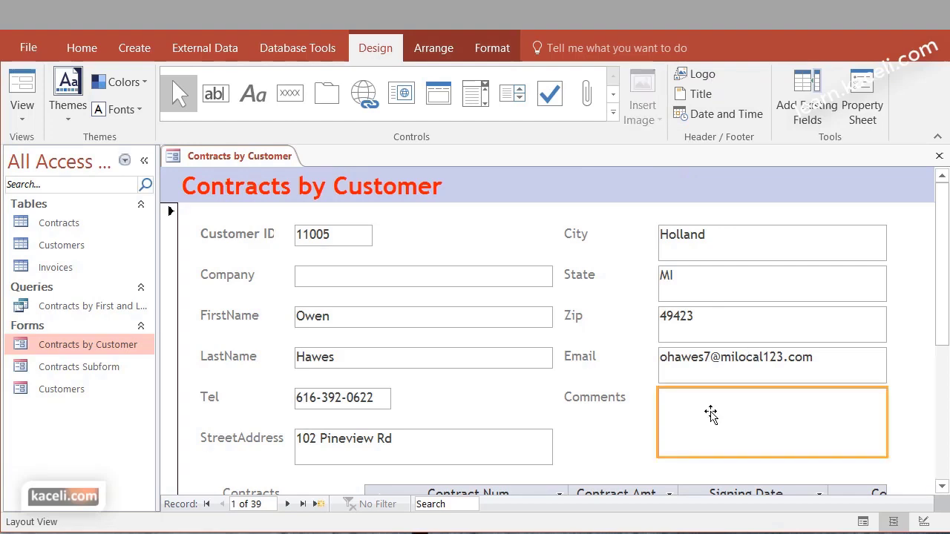
{"action": "left_click", "coordinate": [862, 97]}
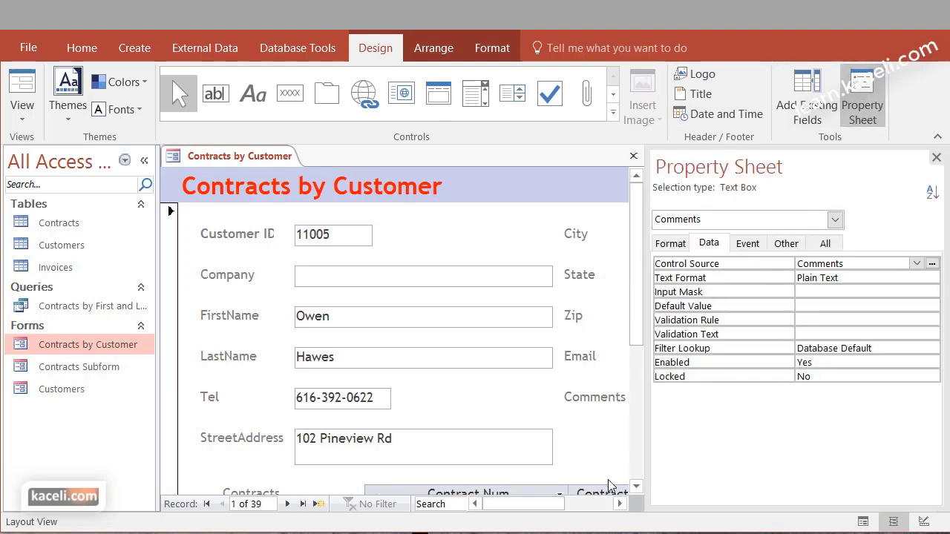
{"action": "left_click", "coordinate": [597, 503]}
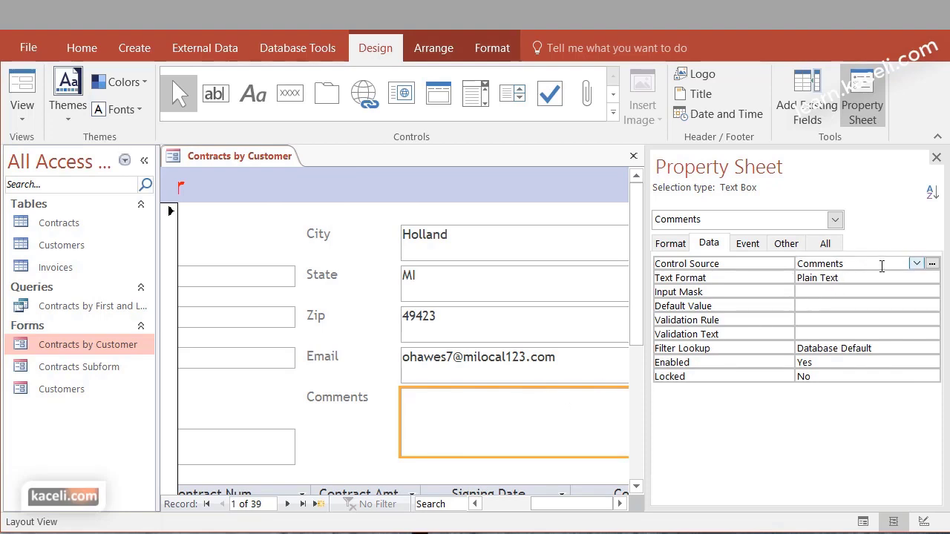
{"action": "left_click", "coordinate": [917, 264]}
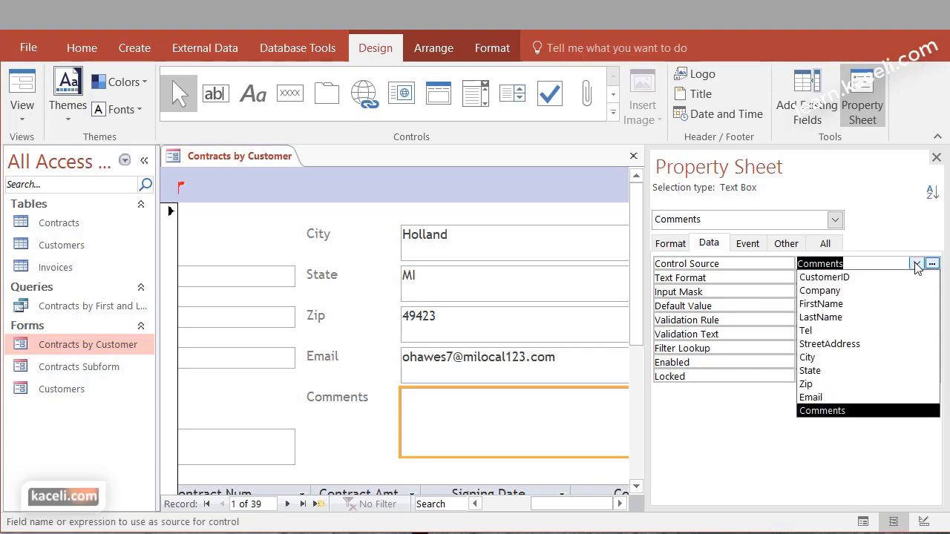
{"action": "left_click", "coordinate": [824, 243]}
{"action": "mouse_move", "coordinate": [933, 278]}
{"action": "left_mouse_down"}
{"action": "mouse_move", "coordinate": [937, 500]}
{"action": "mouse_move", "coordinate": [933, 267]}
{"action": "left_mouse_up"}
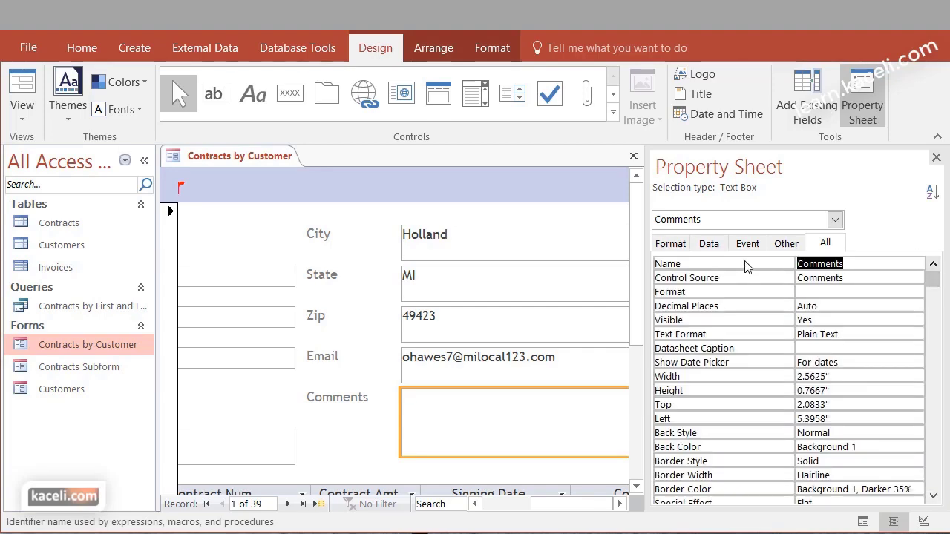
{"action": "left_click", "coordinate": [686, 245]}
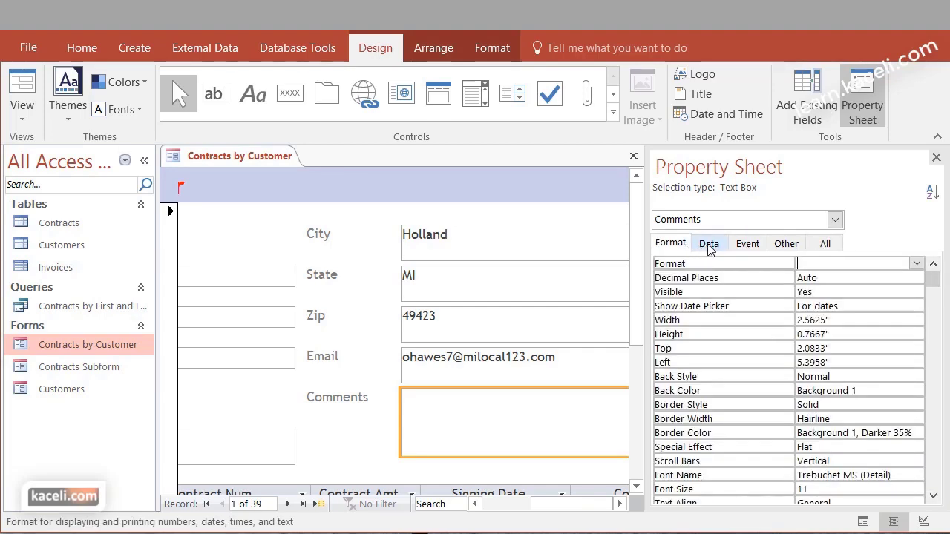
{"action": "left_click", "coordinate": [709, 245]}
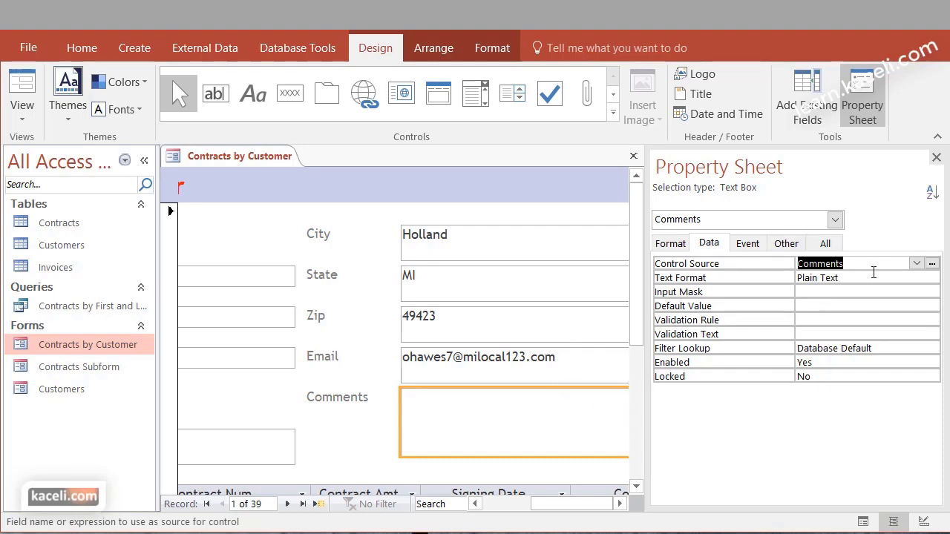
{"action": "left_click", "coordinate": [937, 158]}
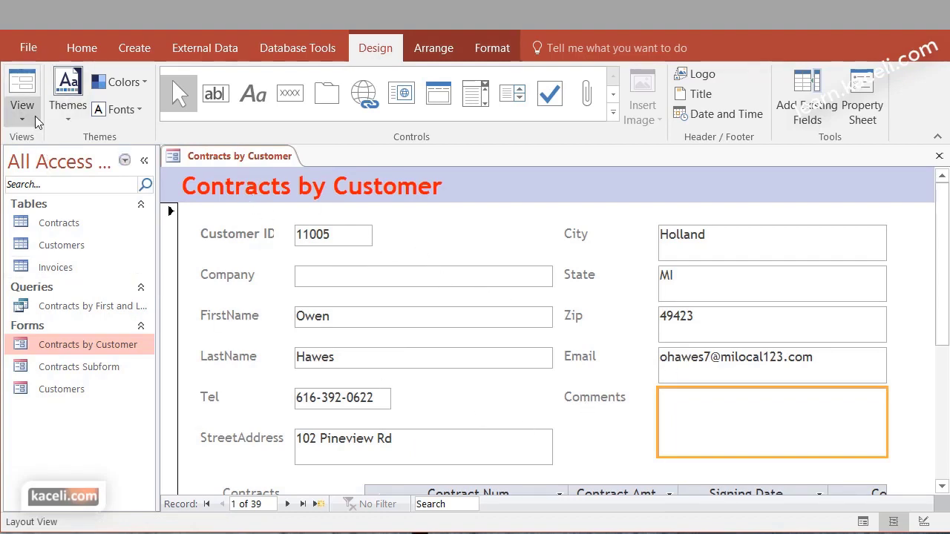
Switch to Design View, saving both forms, and inspect the Detail section's background image options
{"action": "left_click", "coordinate": [36, 119]}
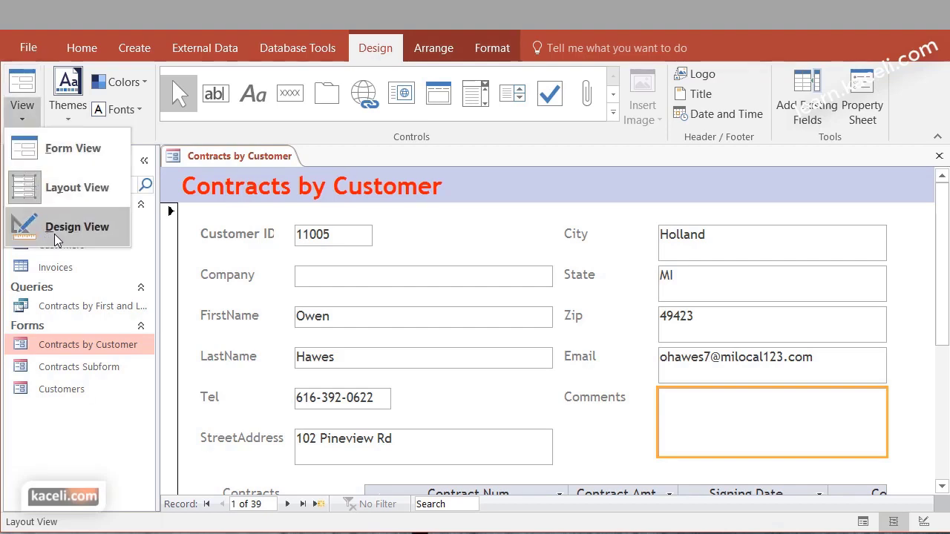
{"action": "left_click", "coordinate": [57, 237]}
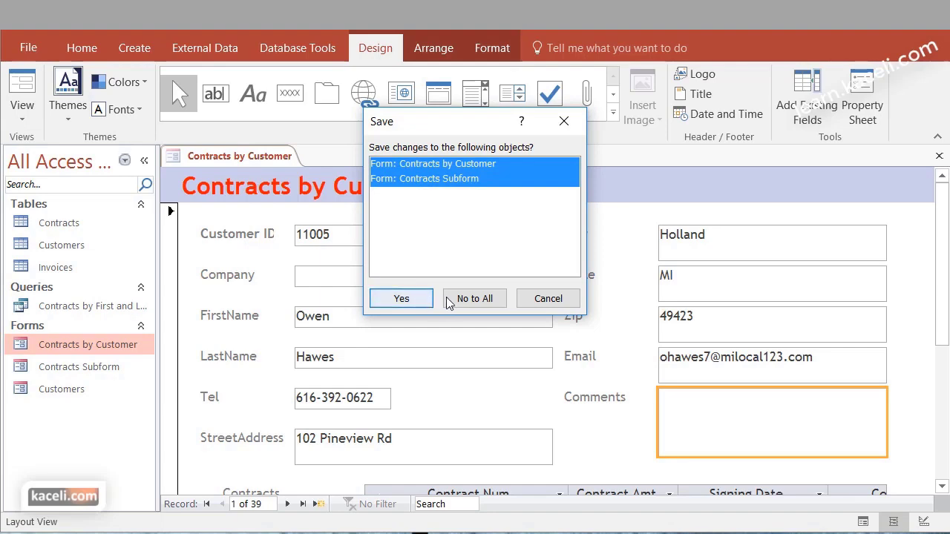
{"action": "left_click", "coordinate": [398, 299]}
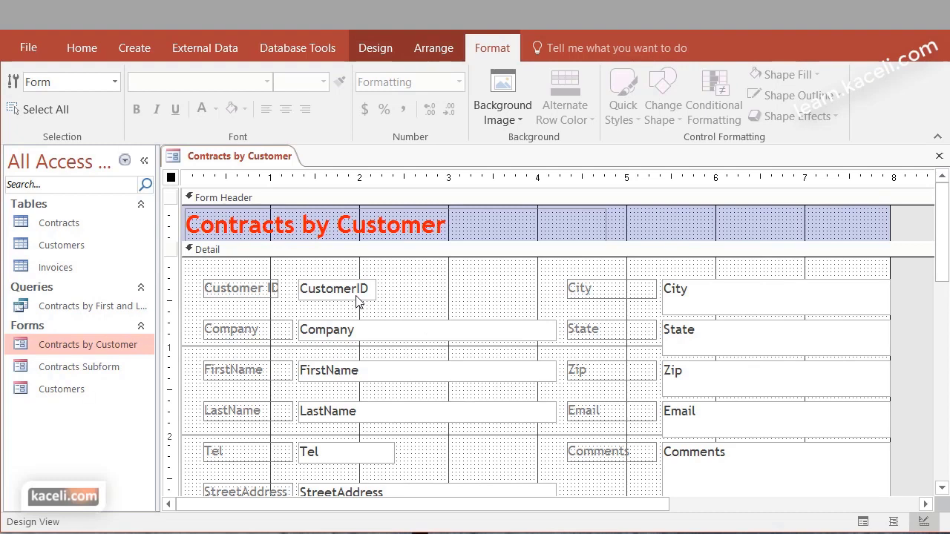
{"action": "left_click", "coordinate": [356, 290]}
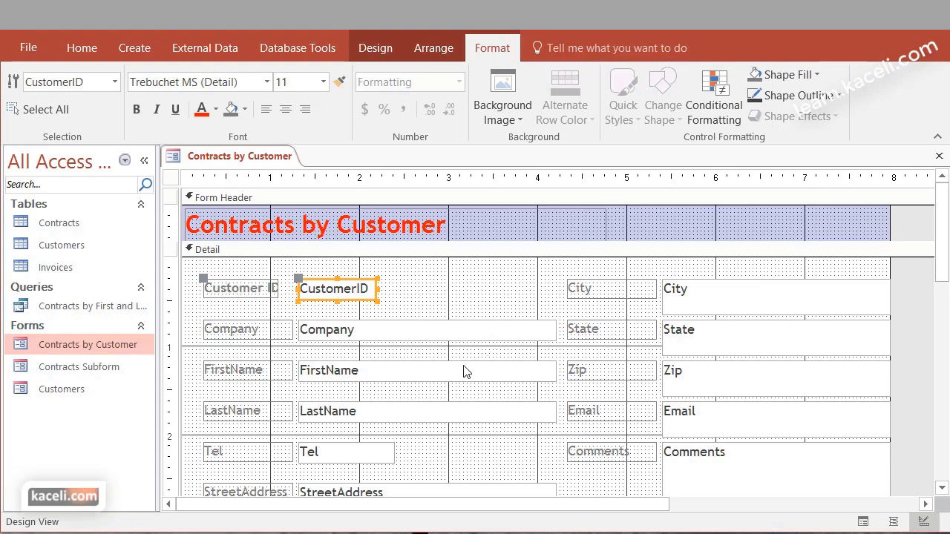
{"action": "left_click", "coordinate": [419, 298]}
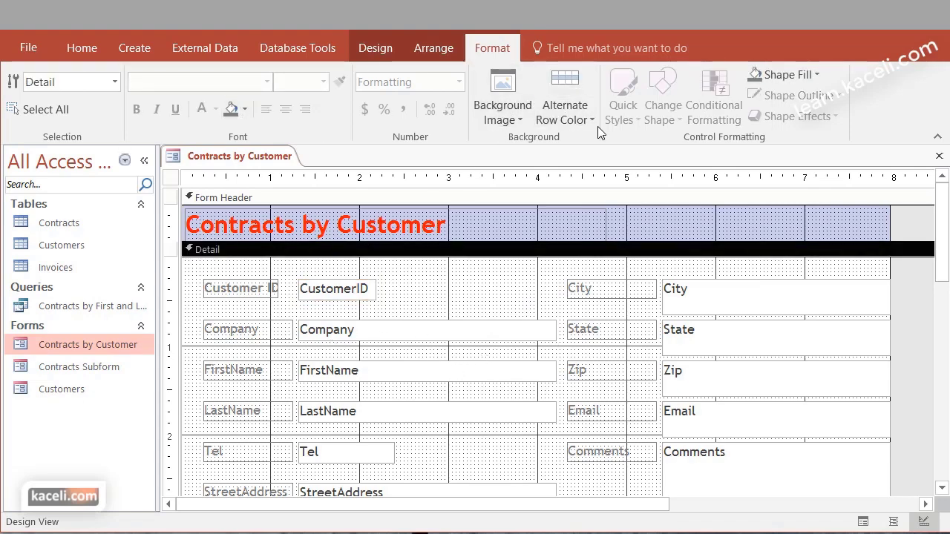
{"action": "left_click", "coordinate": [526, 117]}
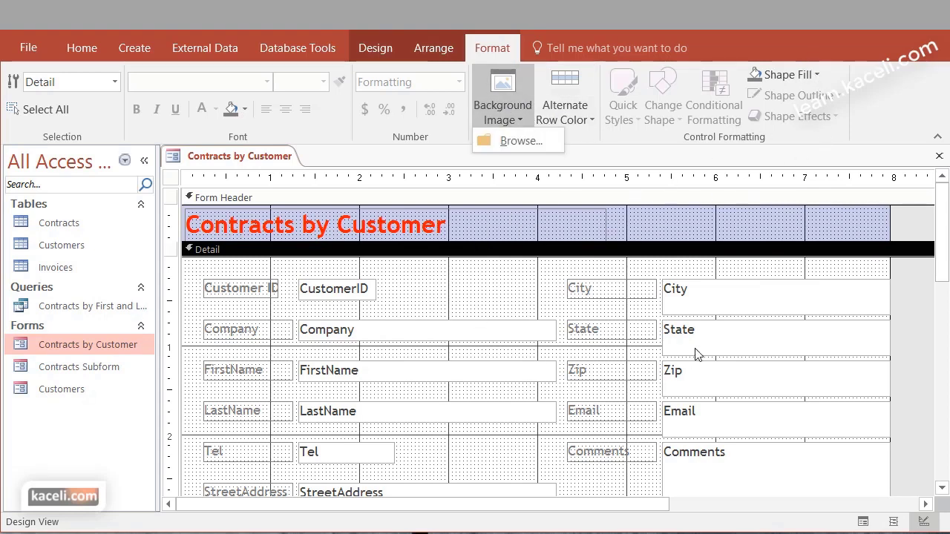
{"action": "scroll", "coordinate": [489, 402], "scroll_direction": "down", "scroll_amount": 10}
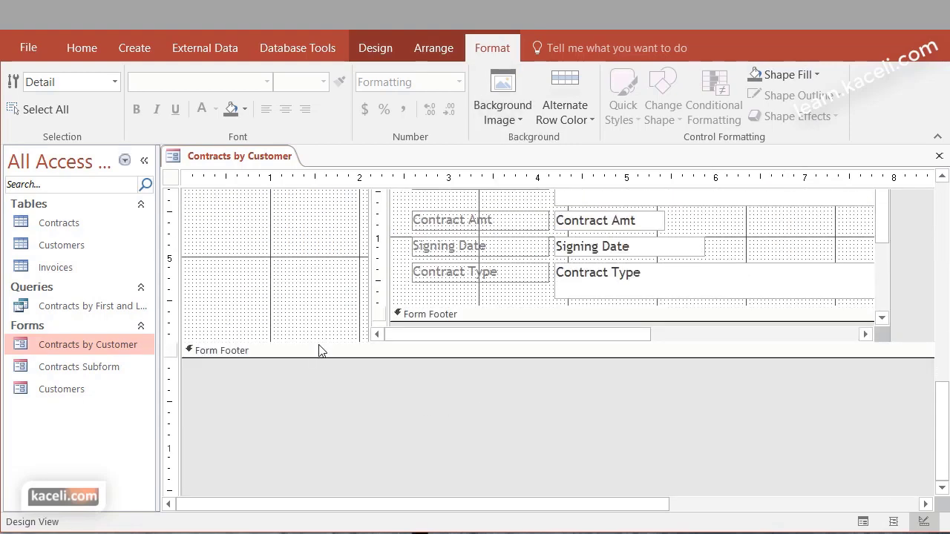
{"action": "scroll", "coordinate": [319, 350], "scroll_direction": "up", "scroll_amount": 5}
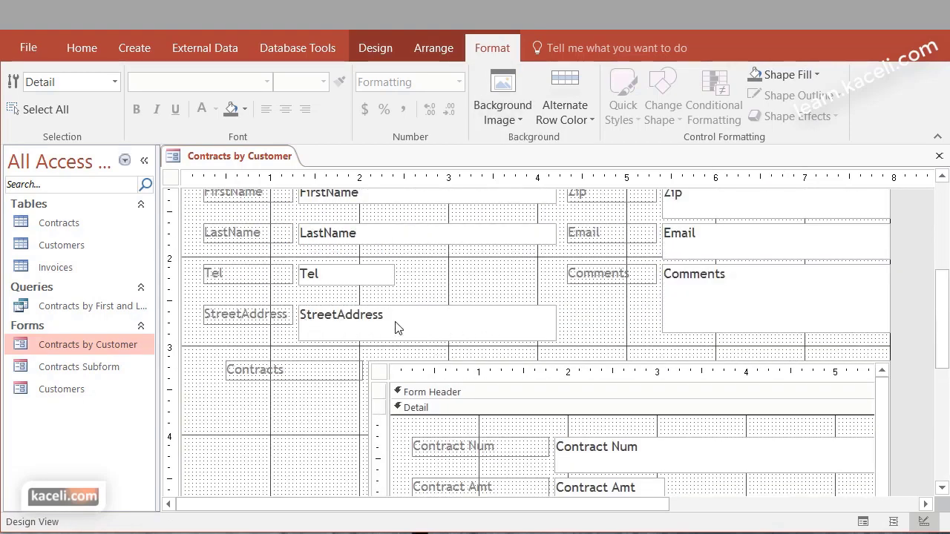
Reduce the height of the StreetAddress text box
{"action": "left_click", "coordinate": [394, 331]}
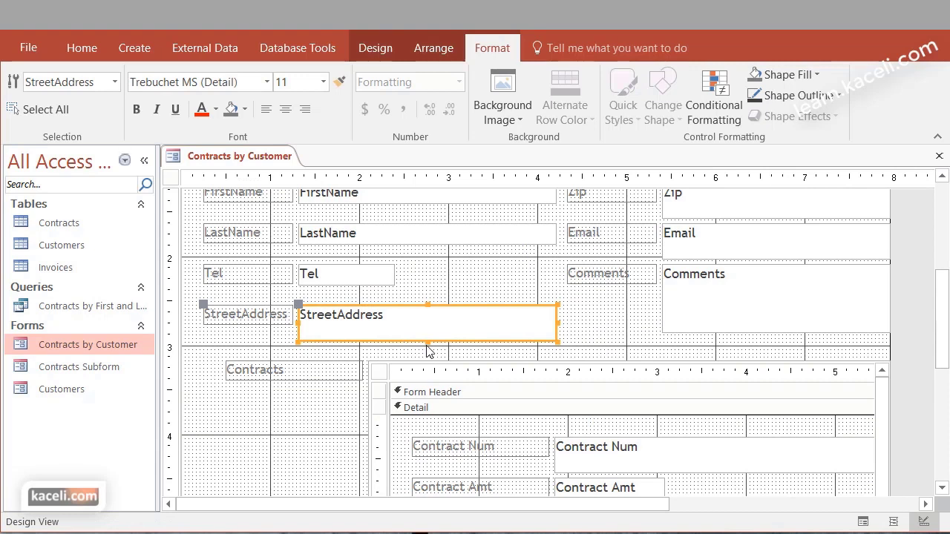
{"action": "left_click_drag", "start_coordinate": [427, 343], "coordinate": [367, 332]}
{"action": "left_click", "coordinate": [595, 327]}
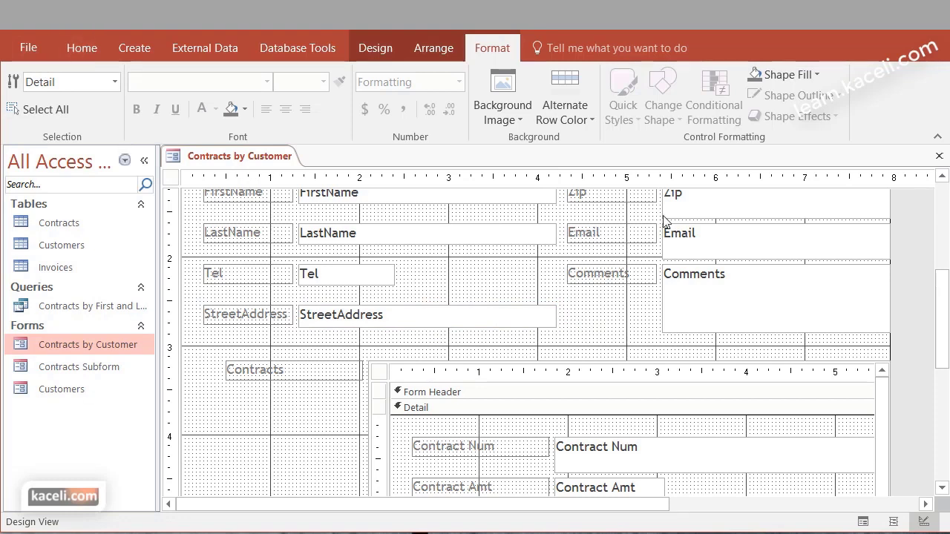
Close the Contracts by Customer form, saving the design changes
{"action": "left_click", "coordinate": [409, 44]}
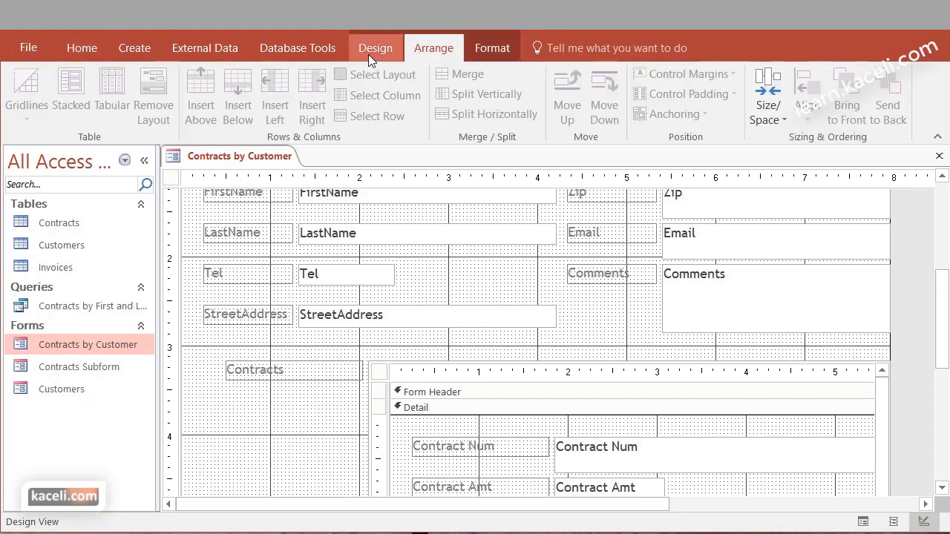
{"action": "left_click", "coordinate": [369, 50]}
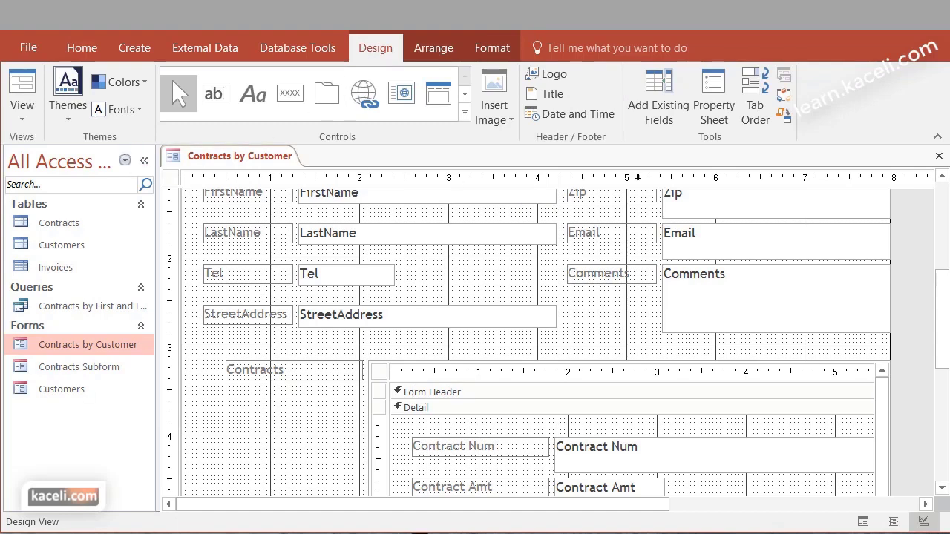
{"action": "left_click", "coordinate": [937, 156]}
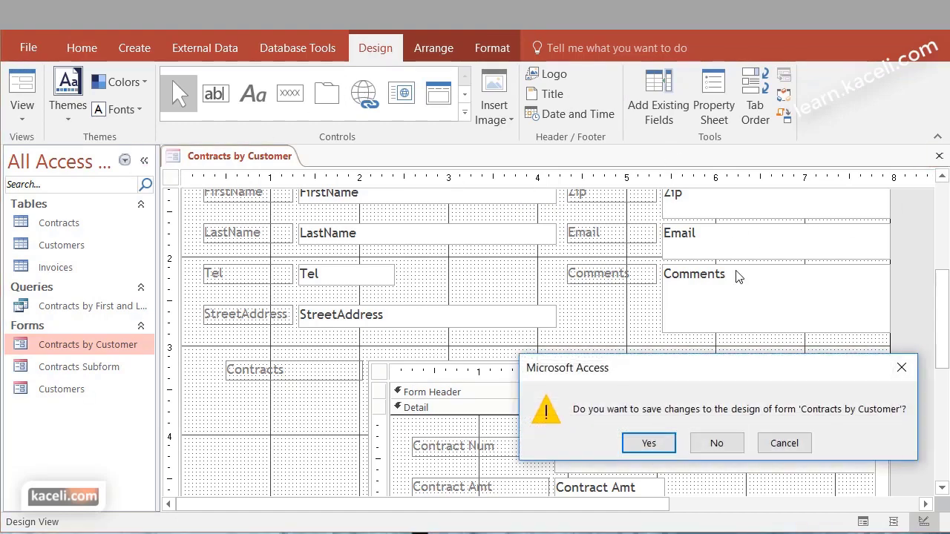
{"action": "left_click", "coordinate": [650, 442]}
{"action": "left_click", "coordinate": [687, 465]}
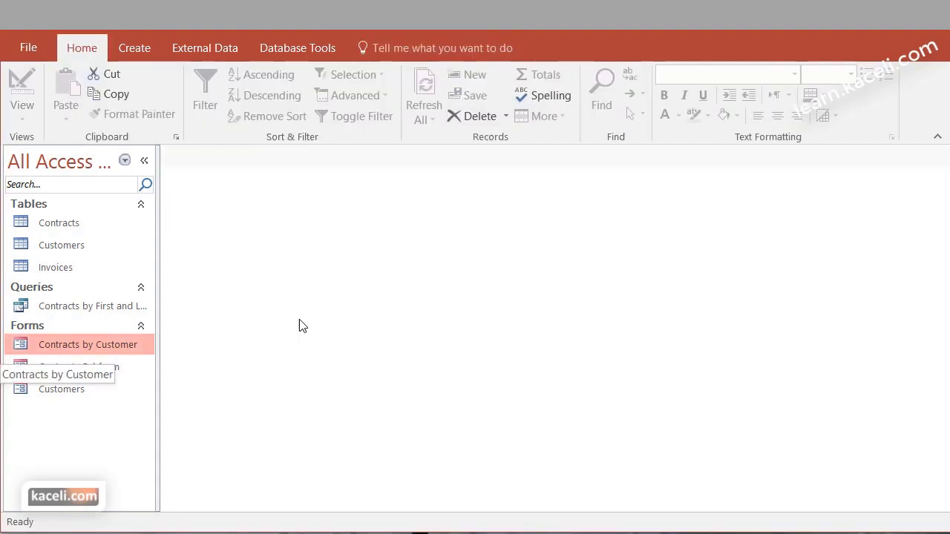
{"action": "double_click", "coordinate": [50, 344]}
{"action": "scroll", "coordinate": [434, 382], "scroll_direction": "down", "scroll_amount": 2}
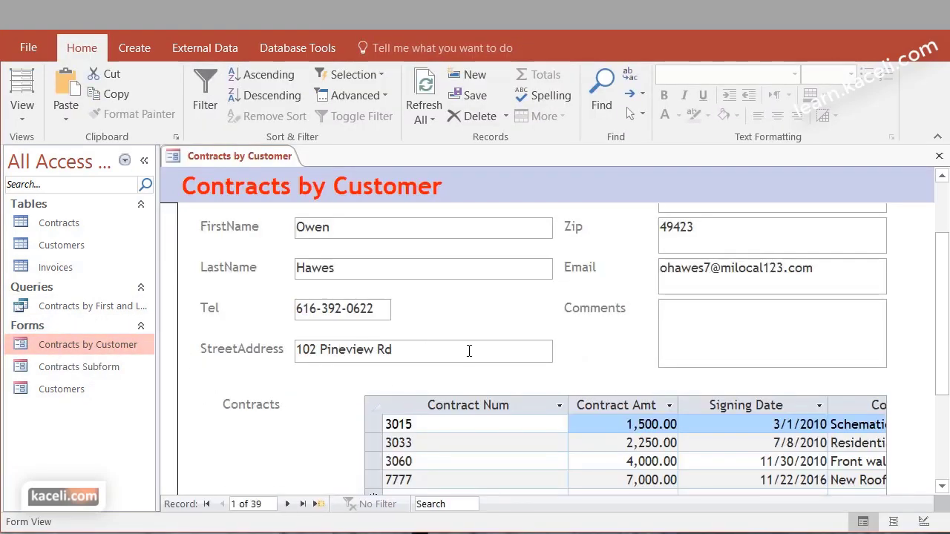
{"action": "scroll", "coordinate": [469, 352], "scroll_direction": "up", "scroll_amount": 2}
{"action": "scroll", "coordinate": [470, 350], "scroll_direction": "down", "scroll_amount": 2}
{"action": "scroll", "coordinate": [413, 361], "scroll_direction": "up", "scroll_amount": 2}
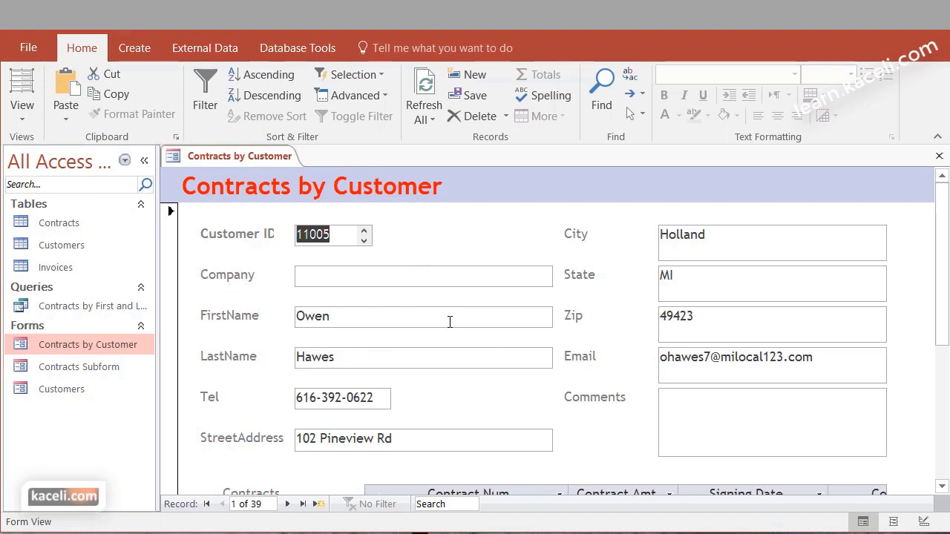
{"action": "scroll", "coordinate": [468, 327], "scroll_direction": "down", "scroll_amount": 3}
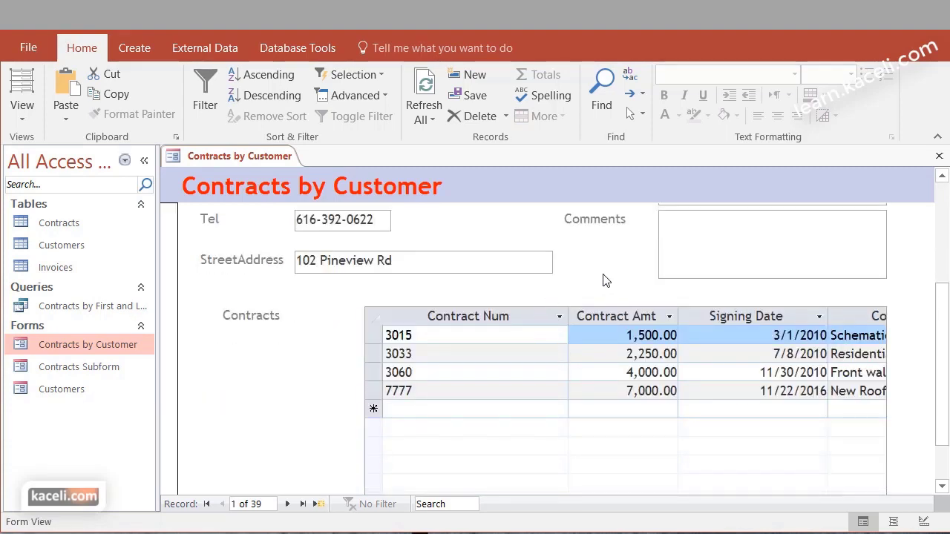
{"action": "scroll", "coordinate": [604, 282], "scroll_direction": "up", "scroll_amount": 3}
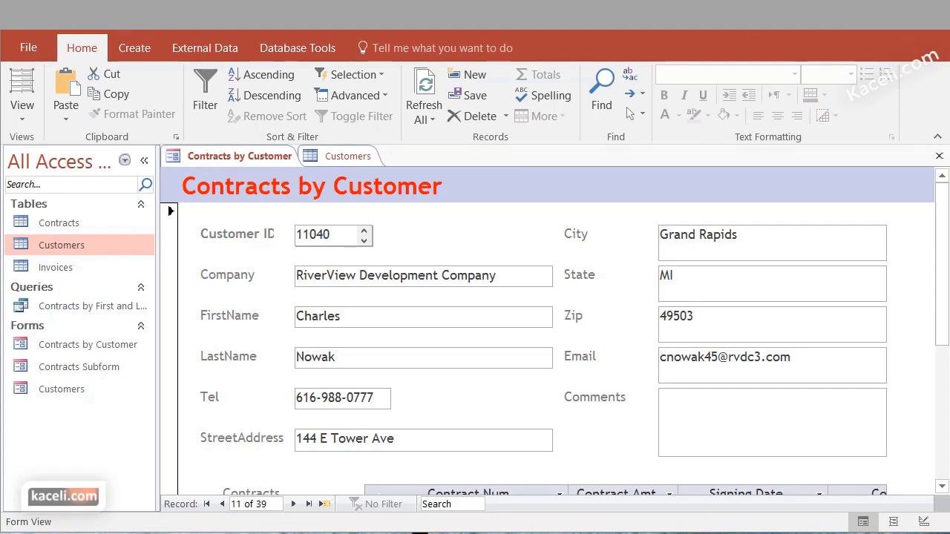
{"action": "left_click", "coordinate": [939, 158]}
{"action": "left_click", "coordinate": [939, 156]}
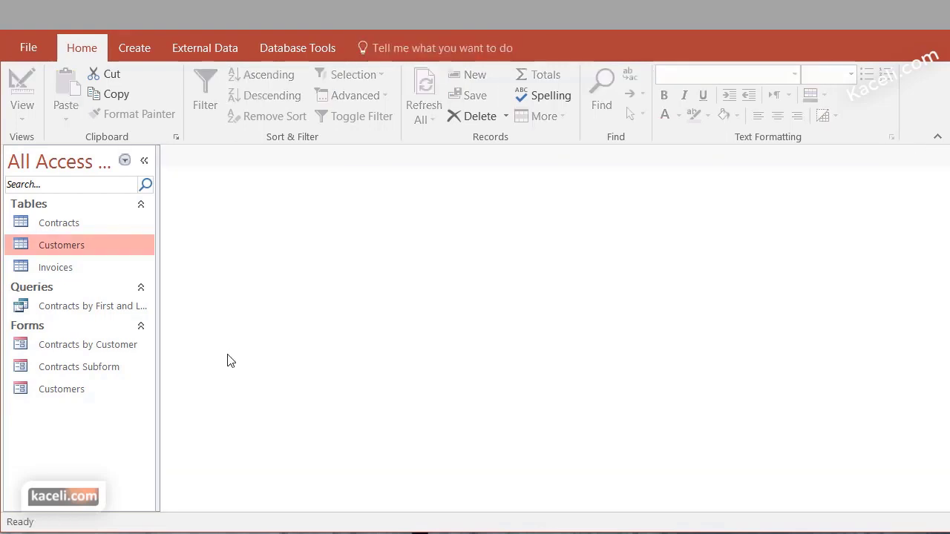
{"action": "left_click", "coordinate": [58, 347]}
{"action": "double_click", "coordinate": [58, 347]}
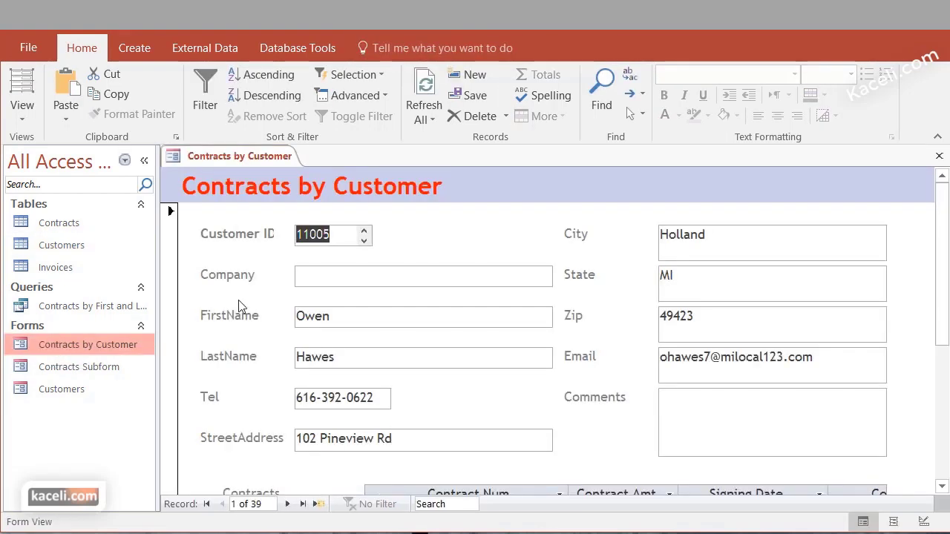
{"action": "scroll", "coordinate": [603, 349], "scroll_direction": "down", "scroll_amount": 3}
{"action": "scroll", "coordinate": [353, 416], "scroll_direction": "up", "scroll_amount": 3}
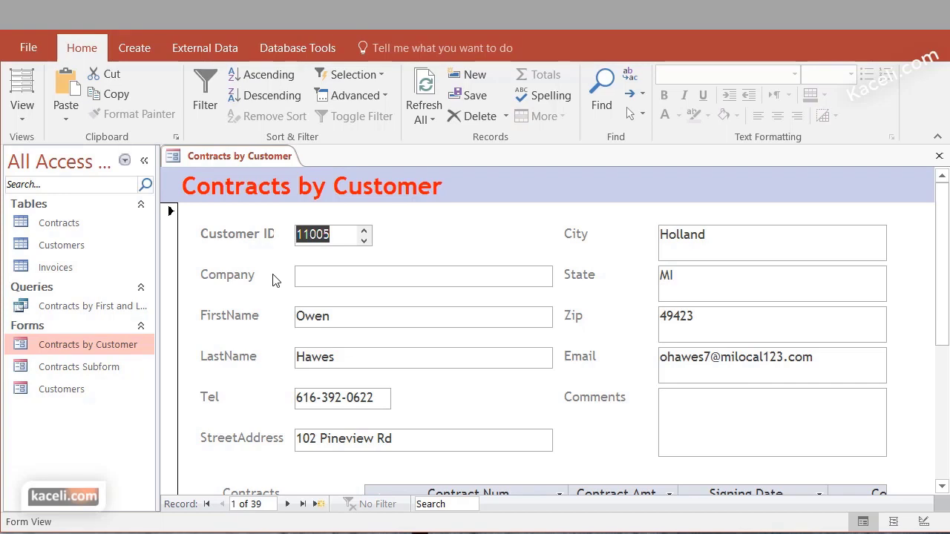
{"action": "left_click", "coordinate": [331, 243]}
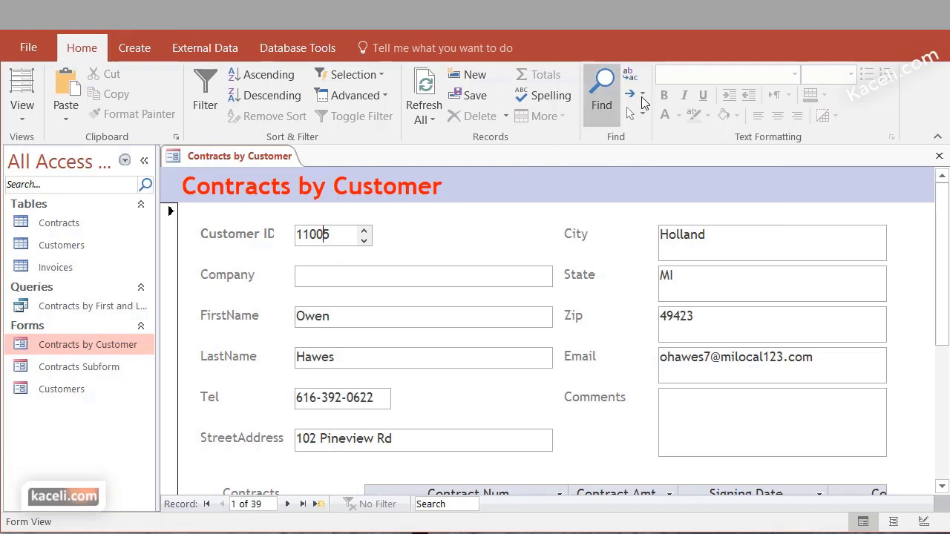
Find the customer record matching a searched Customer ID
{"action": "left_click", "coordinate": [600, 91]}
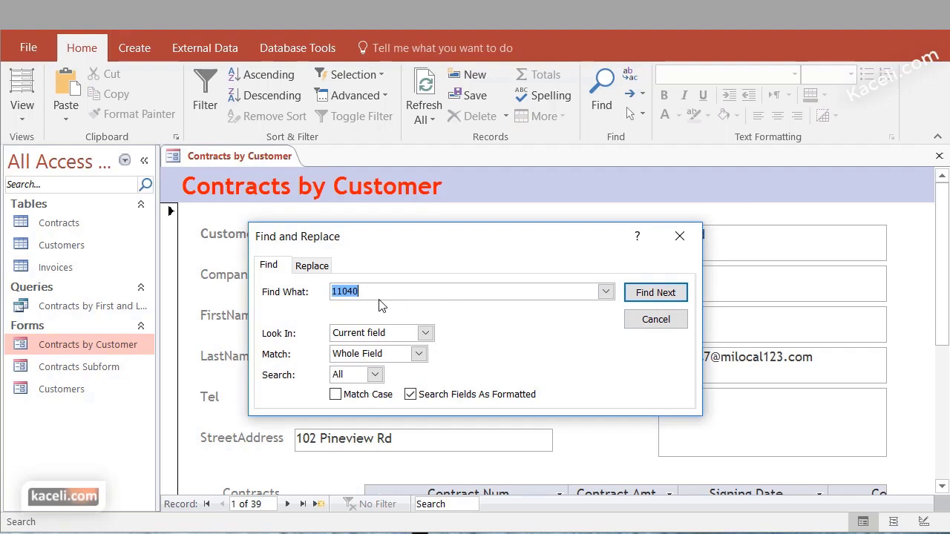
{"action": "left_click", "coordinate": [648, 294]}
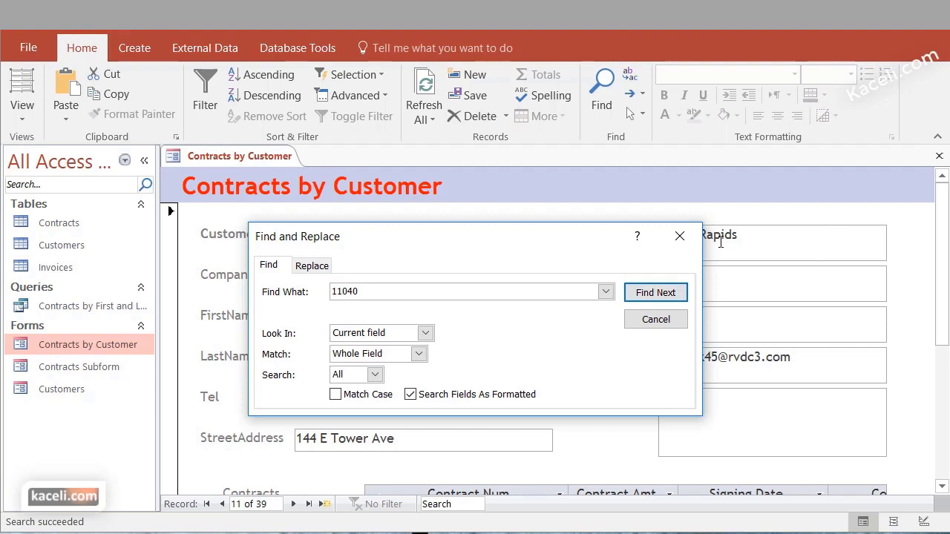
{"action": "left_click", "coordinate": [680, 239]}
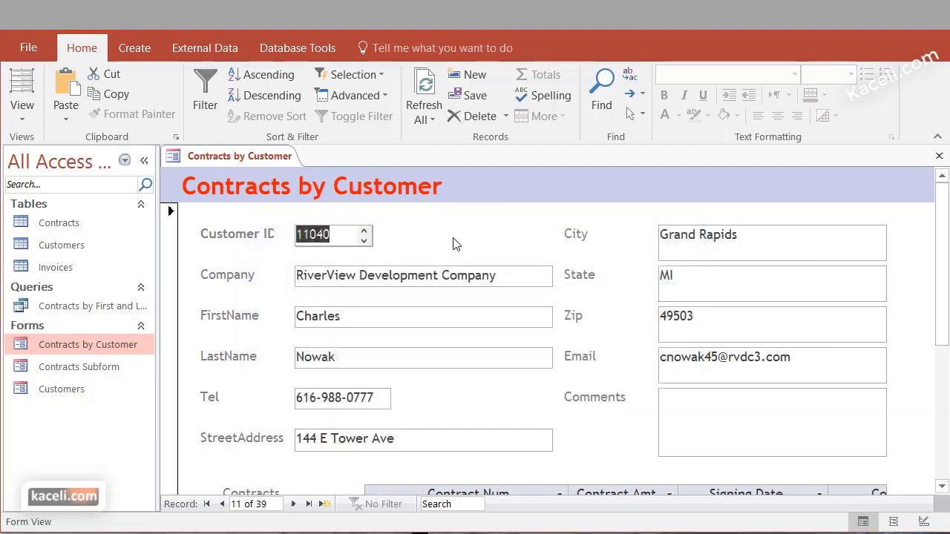
{"action": "scroll", "coordinate": [476, 337], "scroll_direction": "down", "scroll_amount": 3}
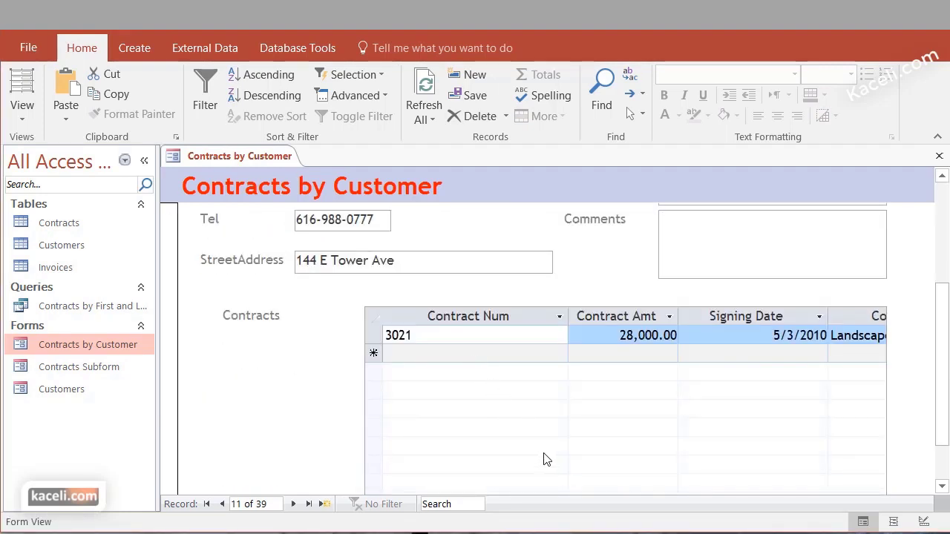
{"action": "scroll", "coordinate": [544, 460], "scroll_direction": "up", "scroll_amount": 2}
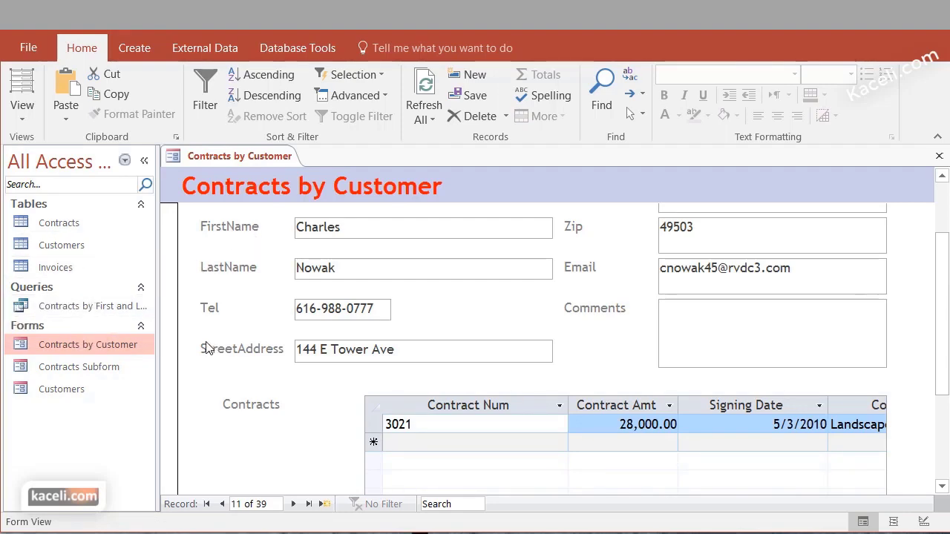
Open the Customers table for comparison, then return to the form's FirstName field
{"action": "double_click", "coordinate": [52, 248]}
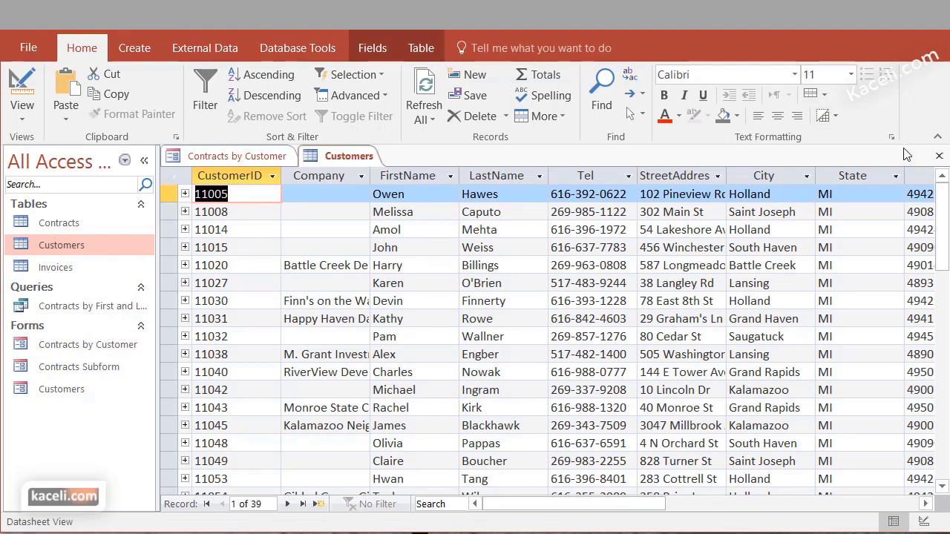
{"action": "left_click", "coordinate": [248, 157]}
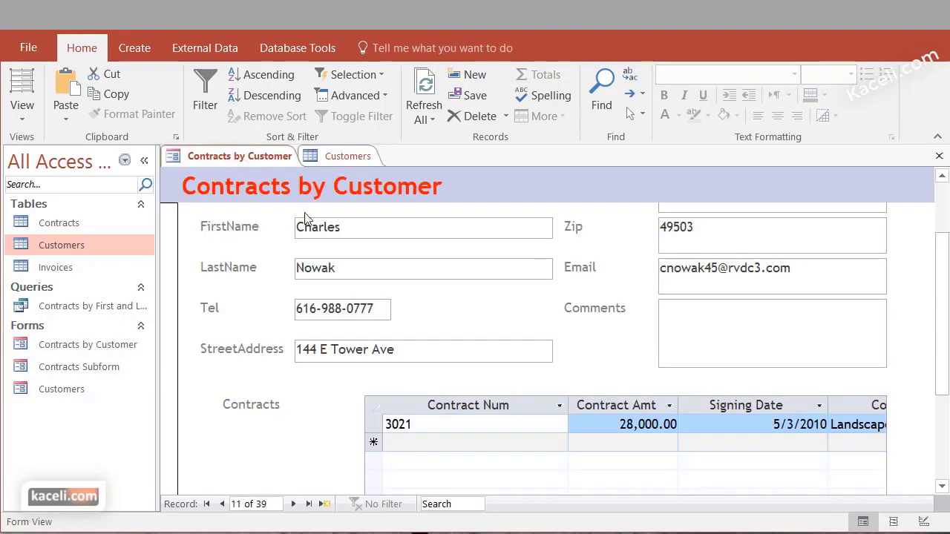
{"action": "left_click", "coordinate": [329, 229]}
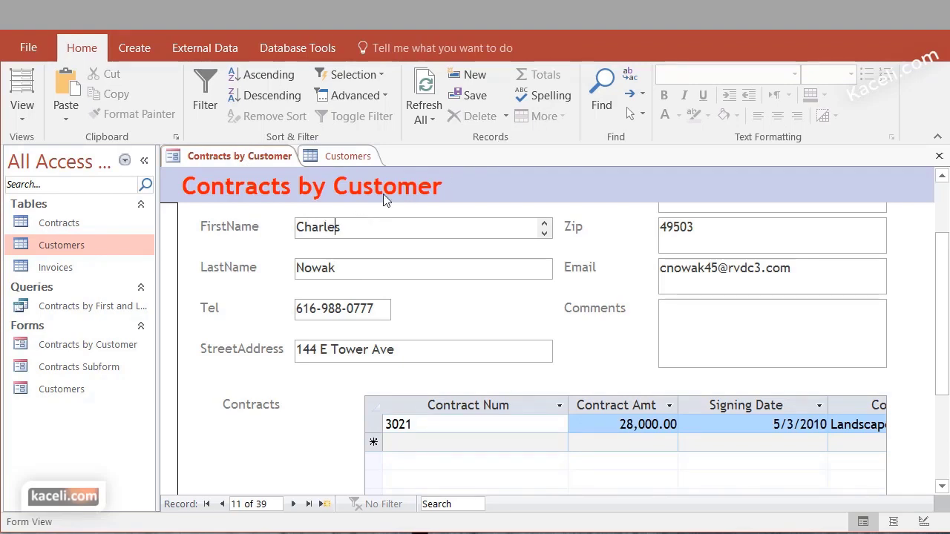
Search FirstName for 'mic', finding matches until no more remain
{"action": "left_click", "coordinate": [601, 86]}
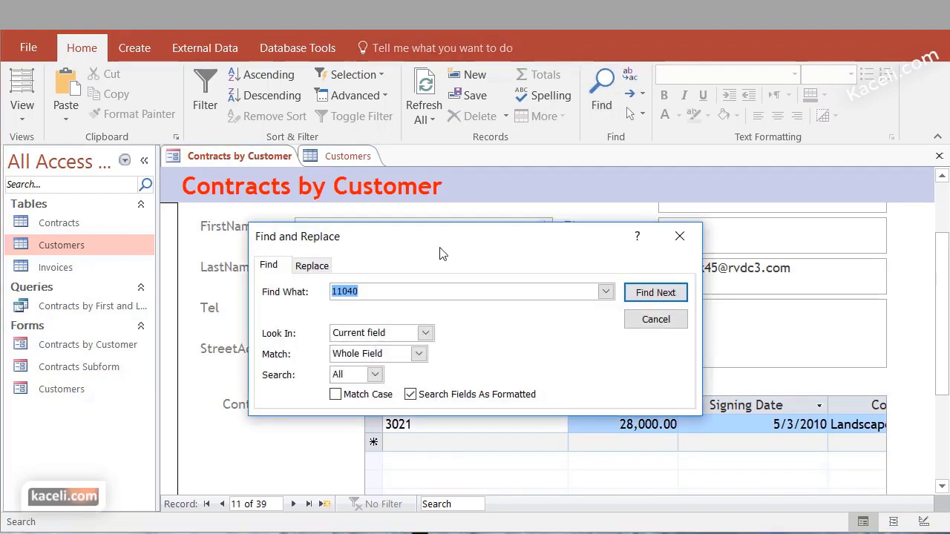
{"action": "type", "text": "michael"}
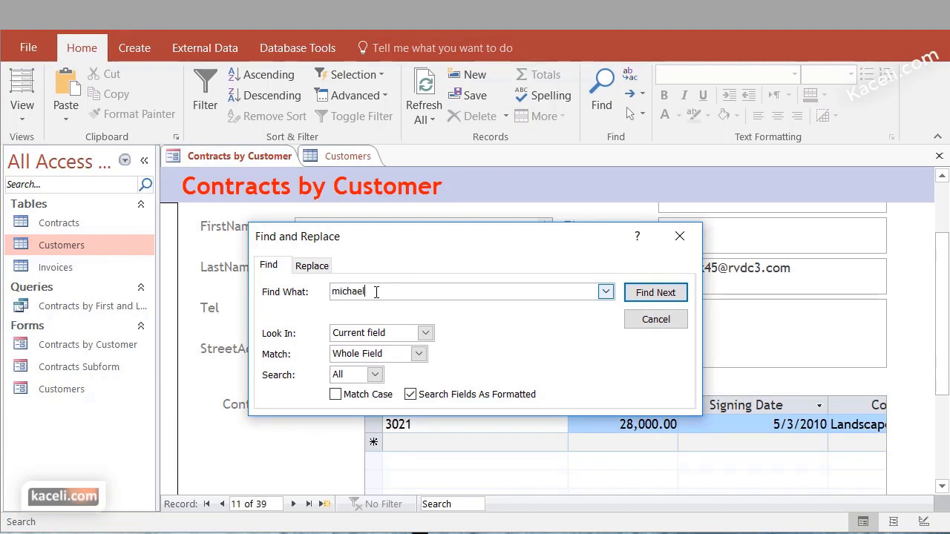
{"action": "left_click", "coordinate": [656, 292]}
{"action": "left_click_drag", "start_coordinate": [581, 243], "coordinate": [821, 37]}
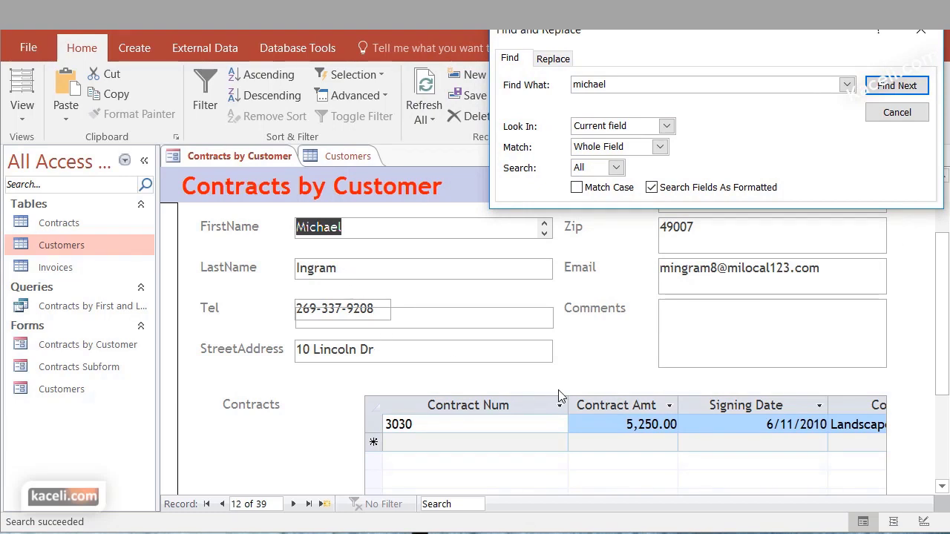
{"action": "left_click", "coordinate": [897, 87]}
{"action": "left_click", "coordinate": [896, 87]}
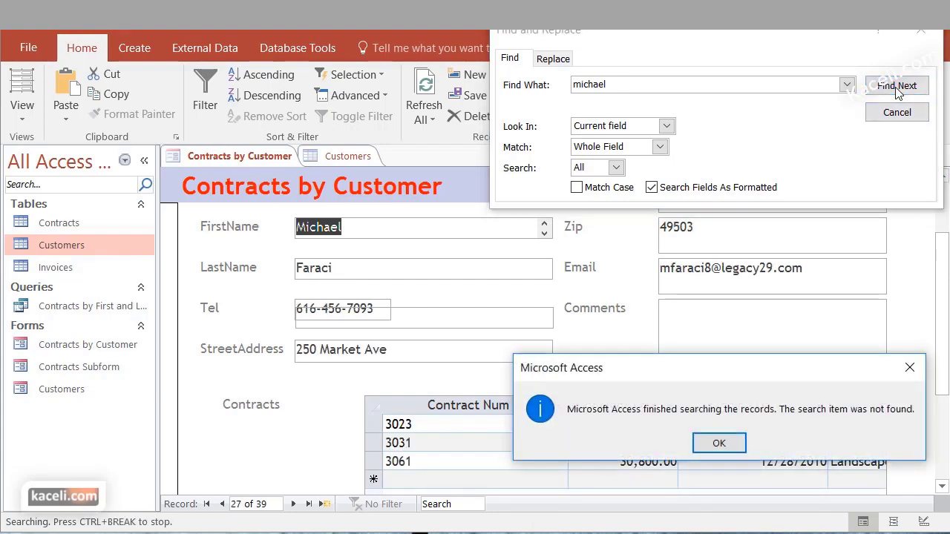
{"action": "left_click", "coordinate": [720, 441]}
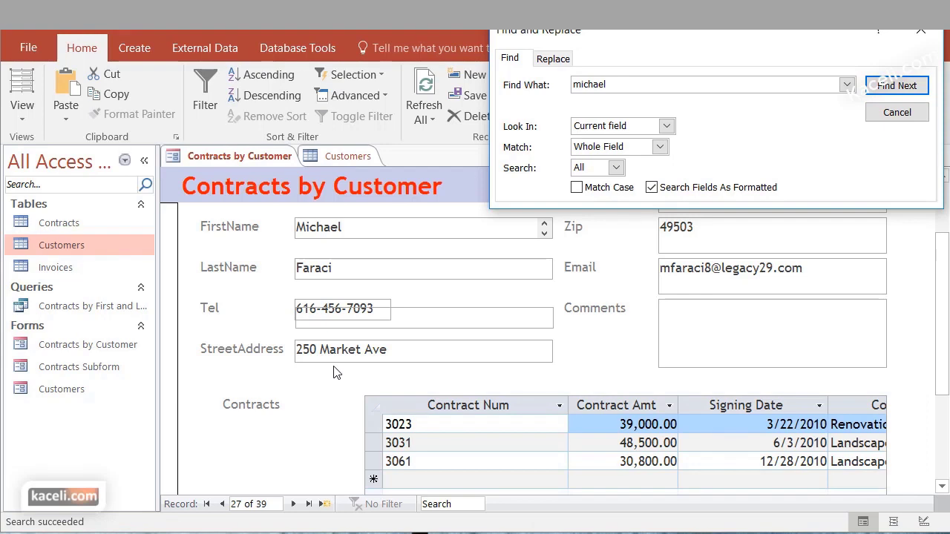
{"action": "key", "text": "Escape"}
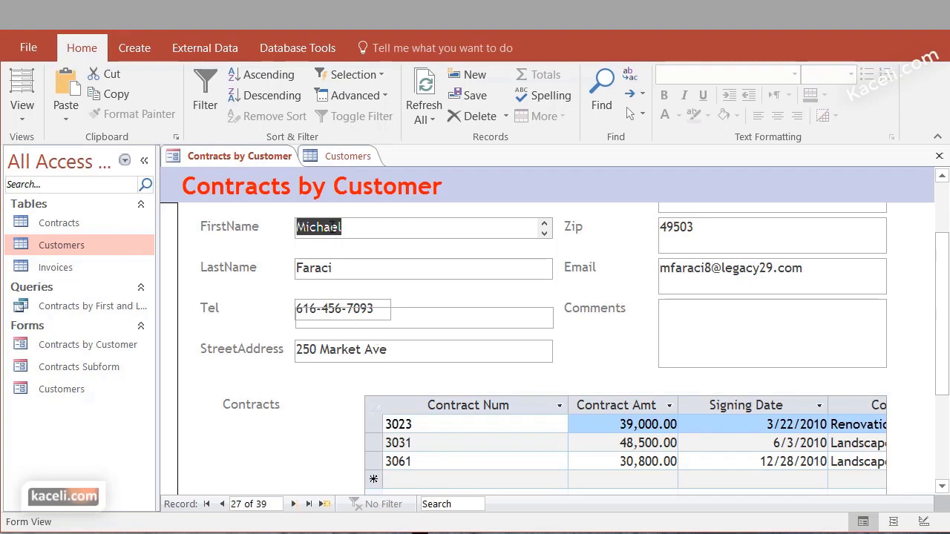
{"action": "scroll", "coordinate": [355, 228], "scroll_direction": "up", "scroll_amount": 2}
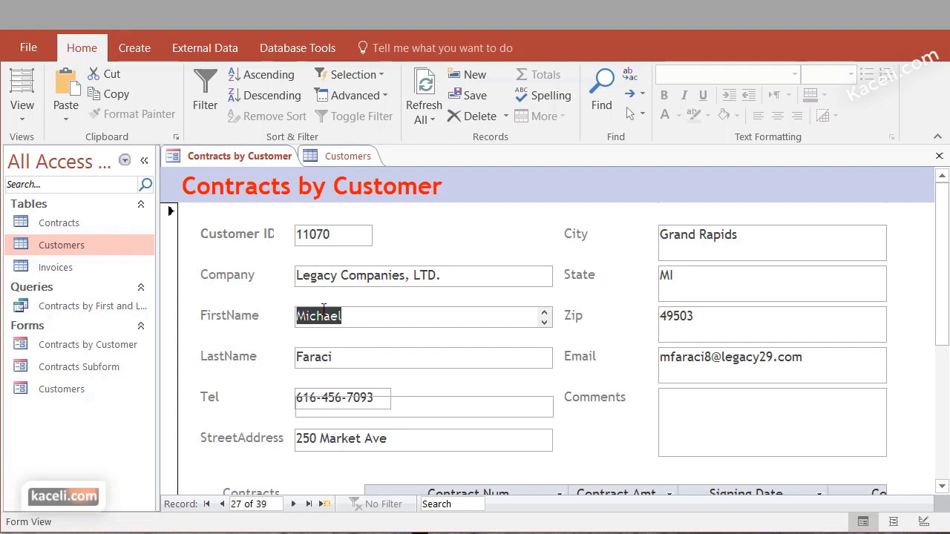
Filter FirstName to two chosen names, narrowing the form to three customers
{"action": "left_click", "coordinate": [201, 116]}
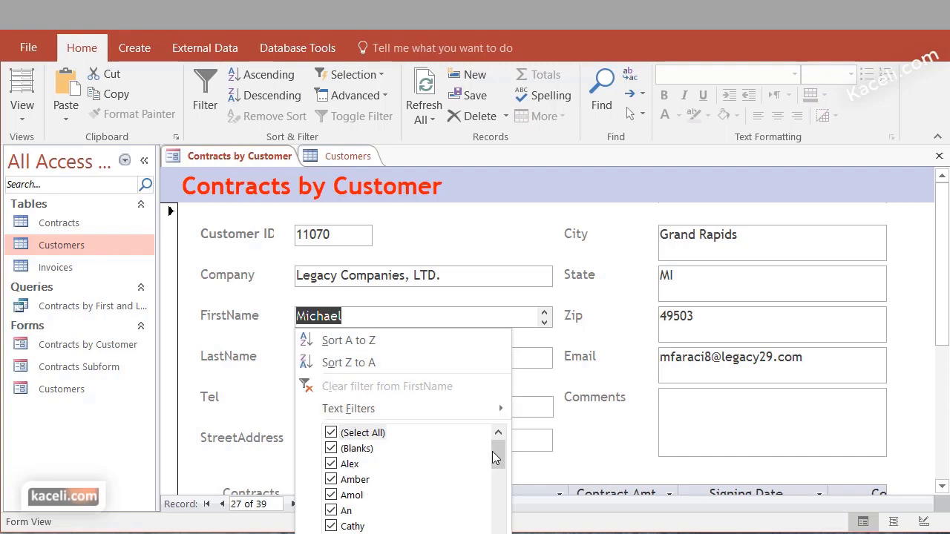
{"action": "mouse_move", "coordinate": [492, 451]}
{"action": "left_mouse_down"}
{"action": "mouse_move", "coordinate": [495, 512]}
{"action": "mouse_move", "coordinate": [493, 445]}
{"action": "left_mouse_up"}
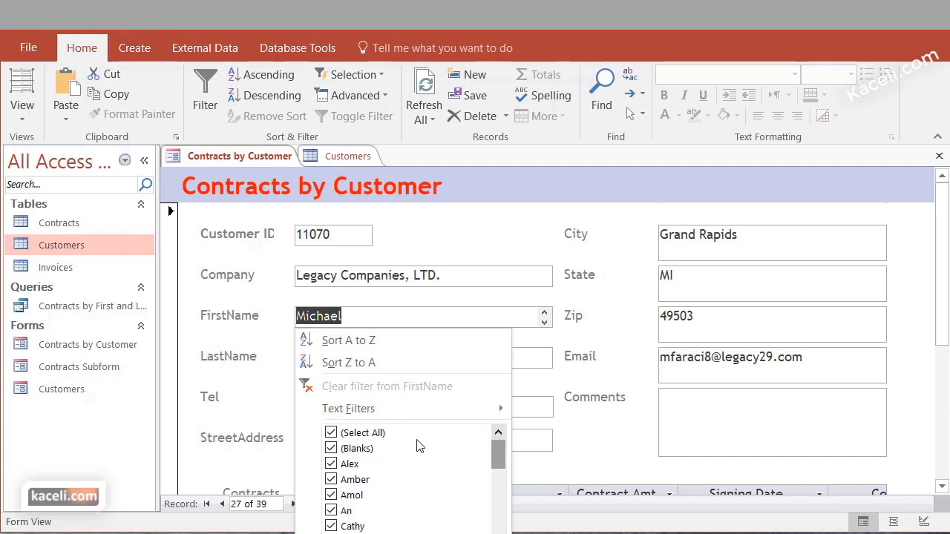
{"action": "left_click", "coordinate": [331, 433]}
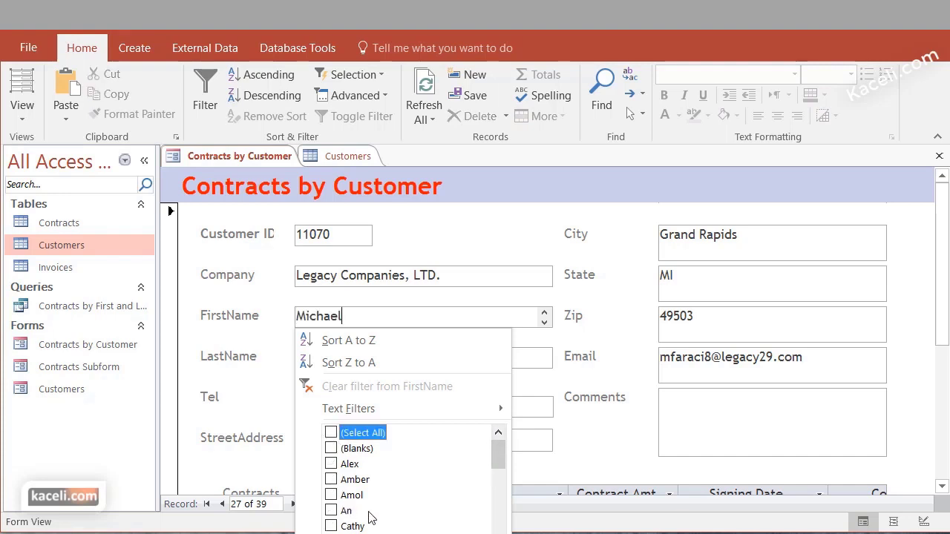
{"action": "scroll", "coordinate": [389, 514], "scroll_direction": "down", "scroll_amount": 2}
{"action": "scroll", "coordinate": [389, 515], "scroll_direction": "down", "scroll_amount": 4}
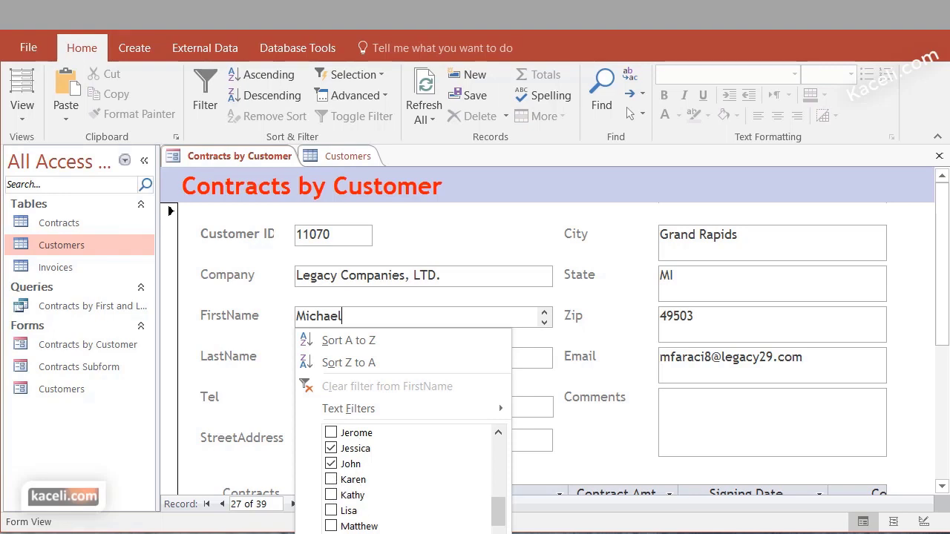
{"action": "key", "text": "Return"}
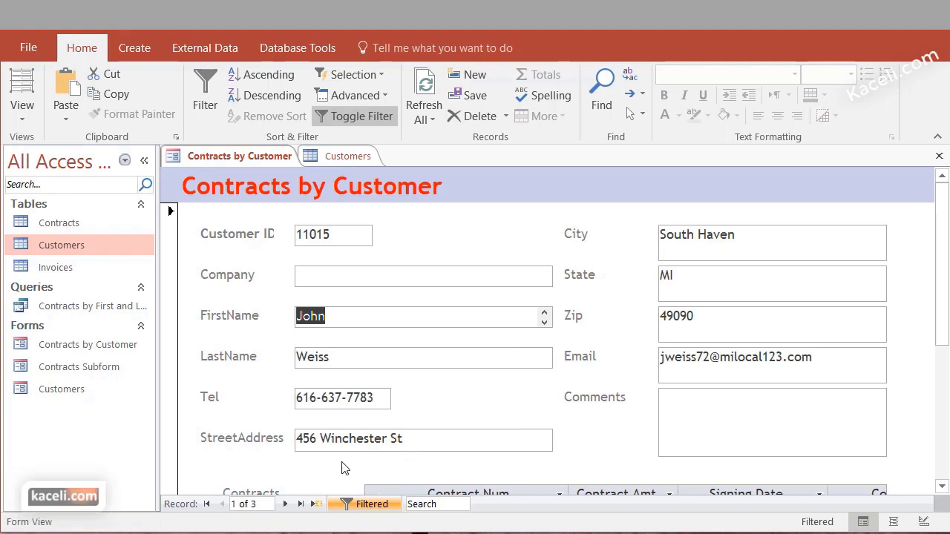
Step through the three filtered customers, then remove the filter to restore all 39 records
{"action": "left_click", "coordinate": [288, 504]}
{"action": "left_click", "coordinate": [289, 505]}
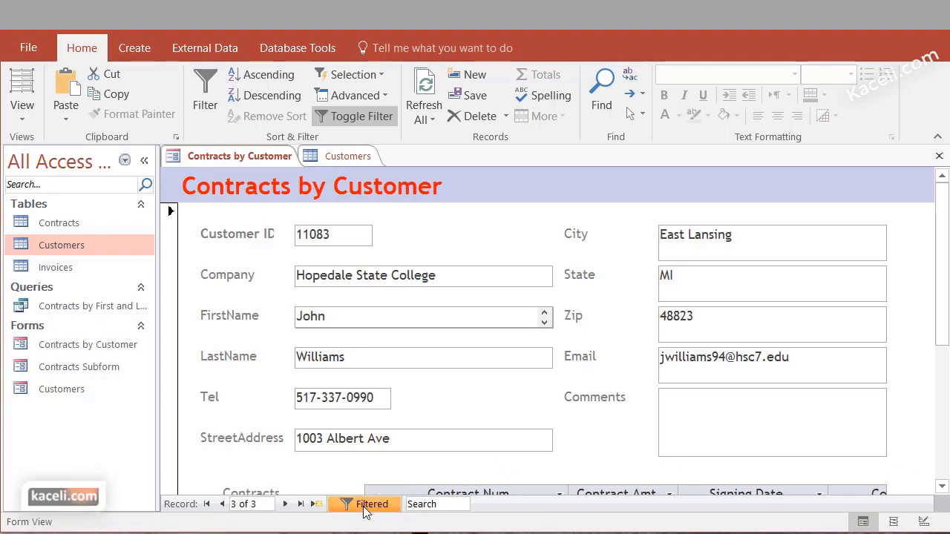
{"action": "left_click", "coordinate": [363, 505]}
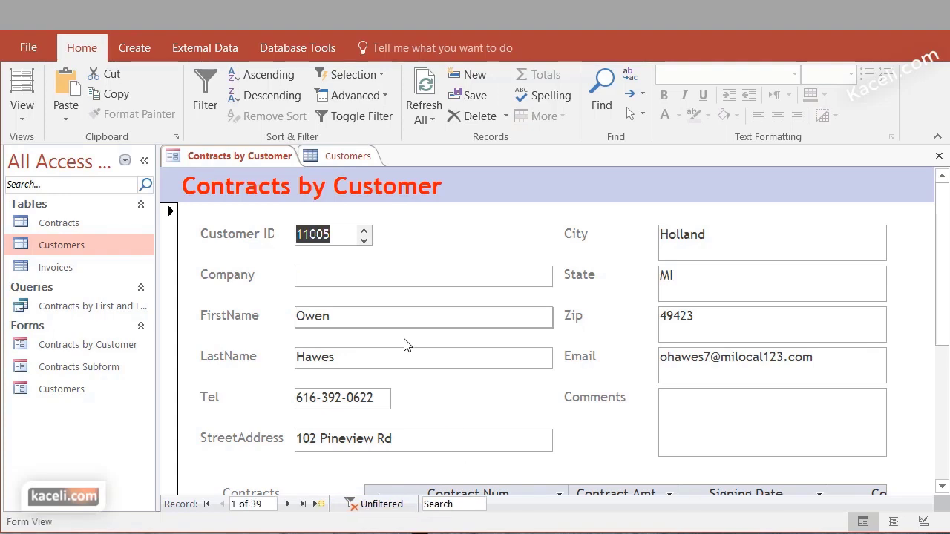
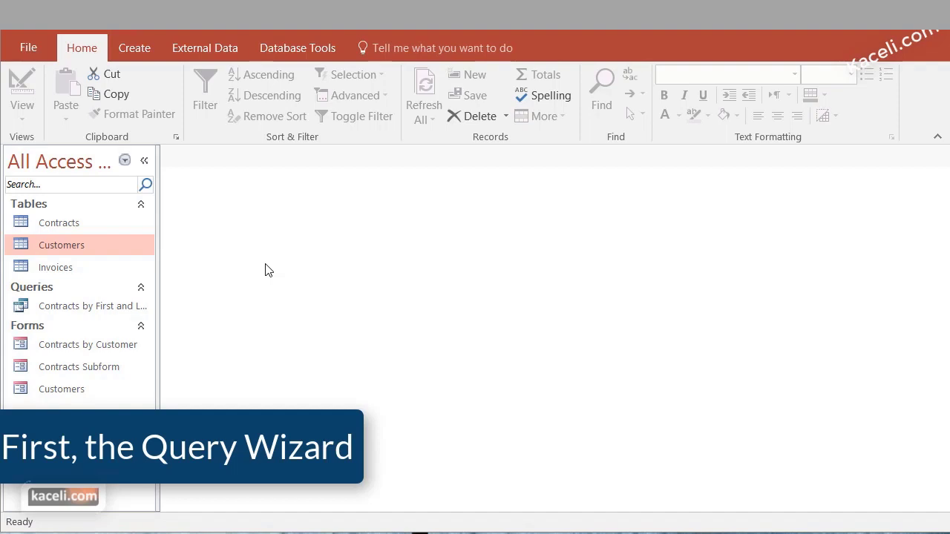
Review the table relationships diagram, expanding the Customers field list, then close it
{"action": "left_click", "coordinate": [72, 229]}
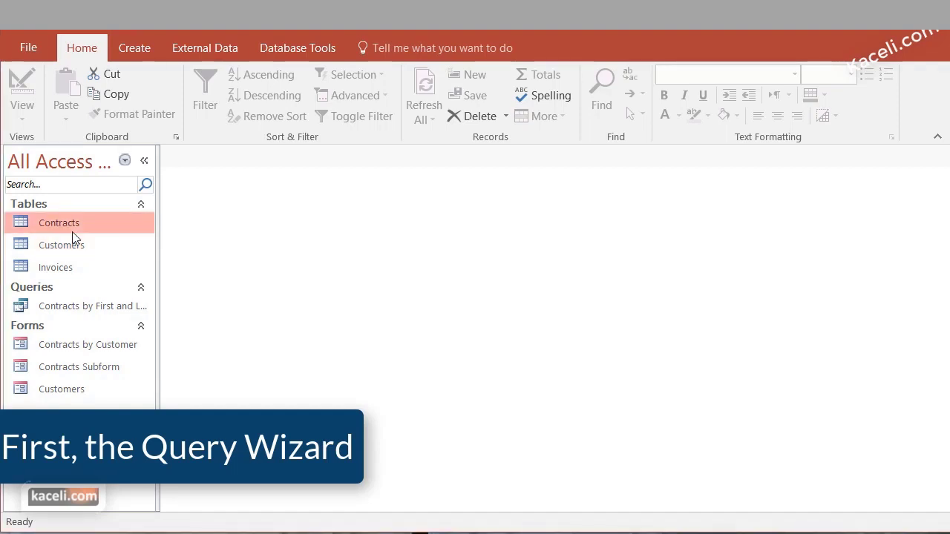
{"action": "left_click", "coordinate": [310, 47]}
{"action": "left_click", "coordinate": [219, 109]}
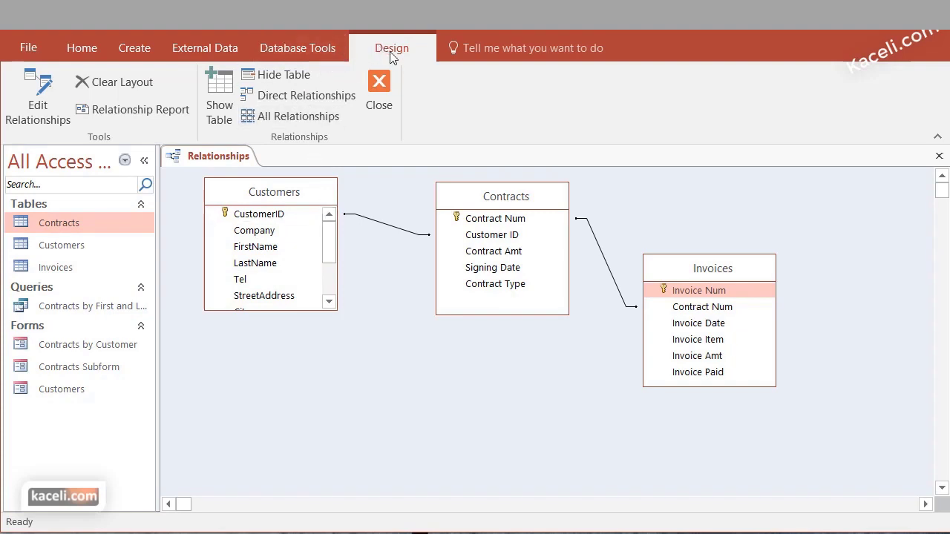
{"action": "left_click", "coordinate": [291, 52]}
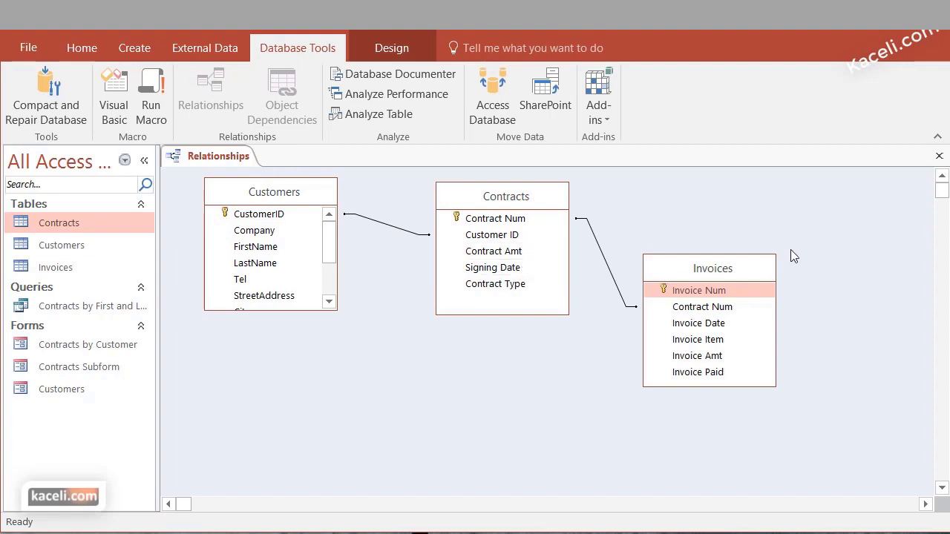
{"action": "left_click", "coordinate": [391, 48]}
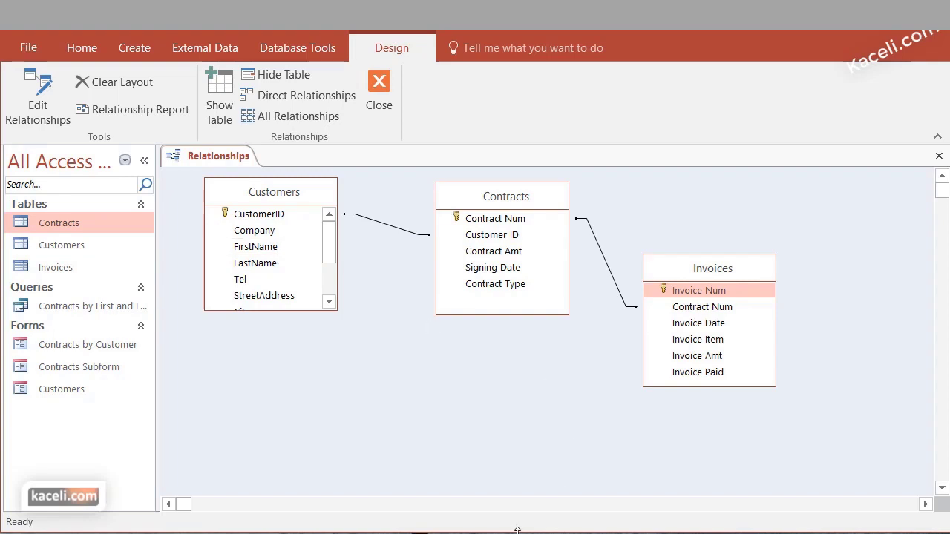
{"action": "left_click_drag", "start_coordinate": [517, 530], "coordinate": [517, 533]}
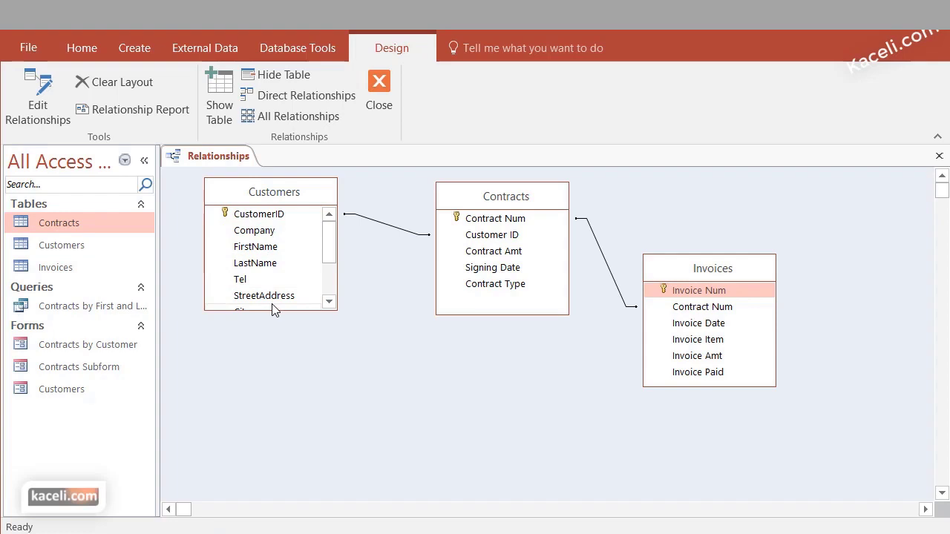
{"action": "left_click", "coordinate": [329, 301]}
{"action": "left_click", "coordinate": [329, 301]}
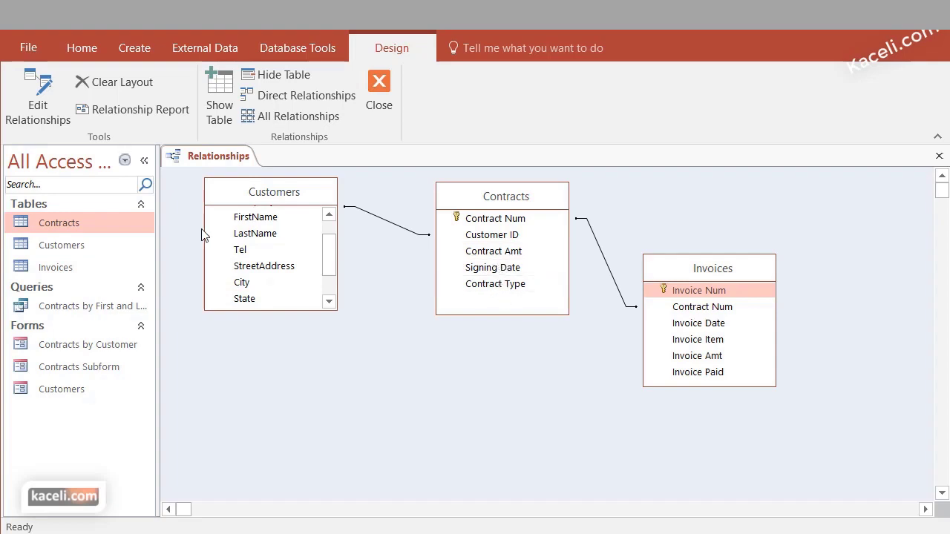
{"action": "left_click", "coordinate": [938, 156]}
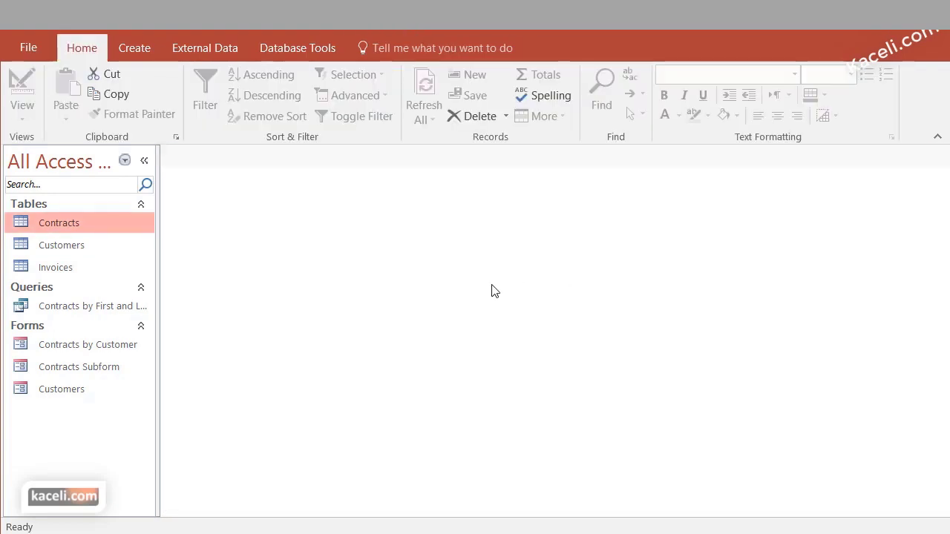
Start a Simple Query Wizard query using the Customers table as the field source
{"action": "left_click", "coordinate": [149, 55]}
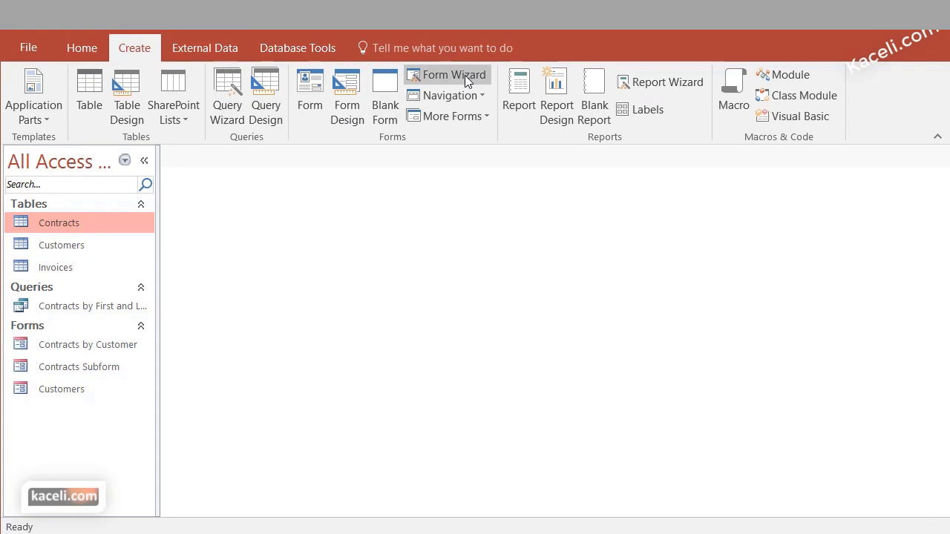
{"action": "left_click", "coordinate": [227, 95]}
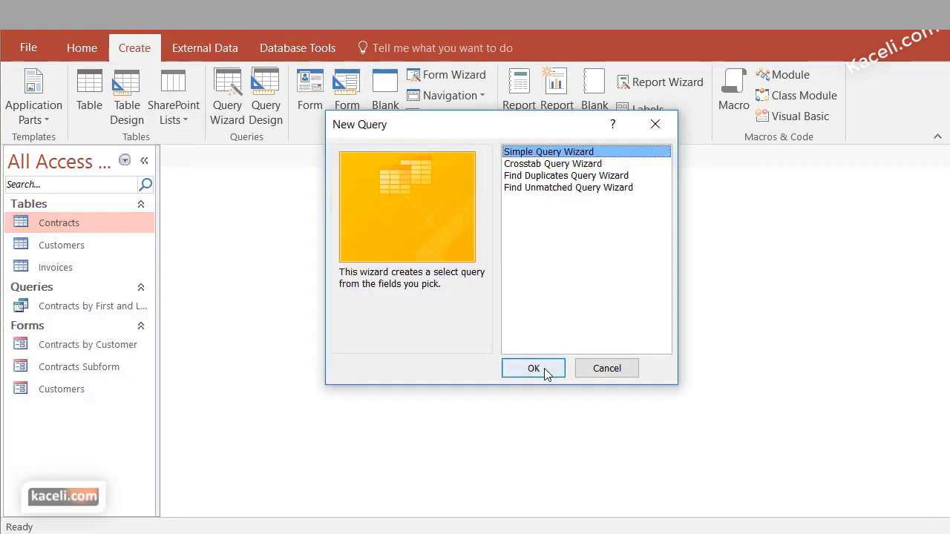
{"action": "left_click", "coordinate": [533, 369]}
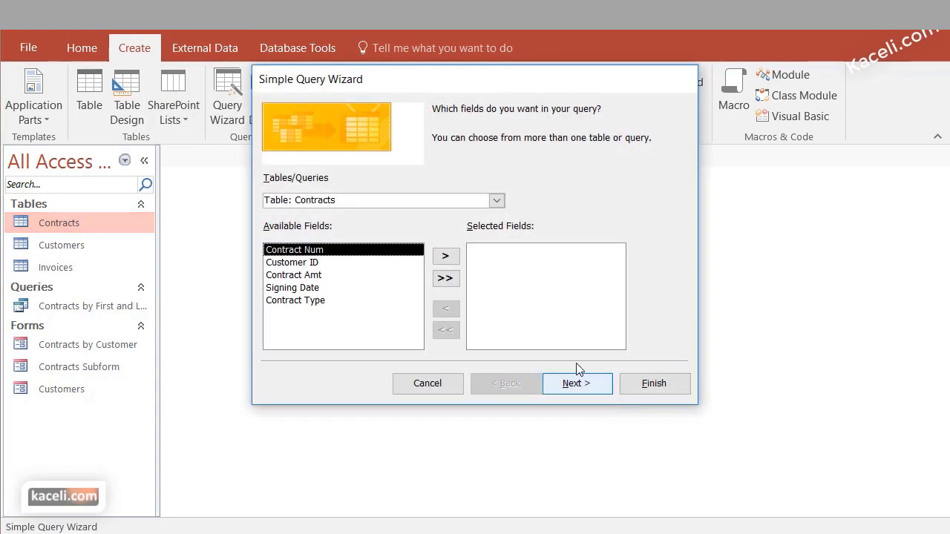
{"action": "left_click", "coordinate": [497, 200]}
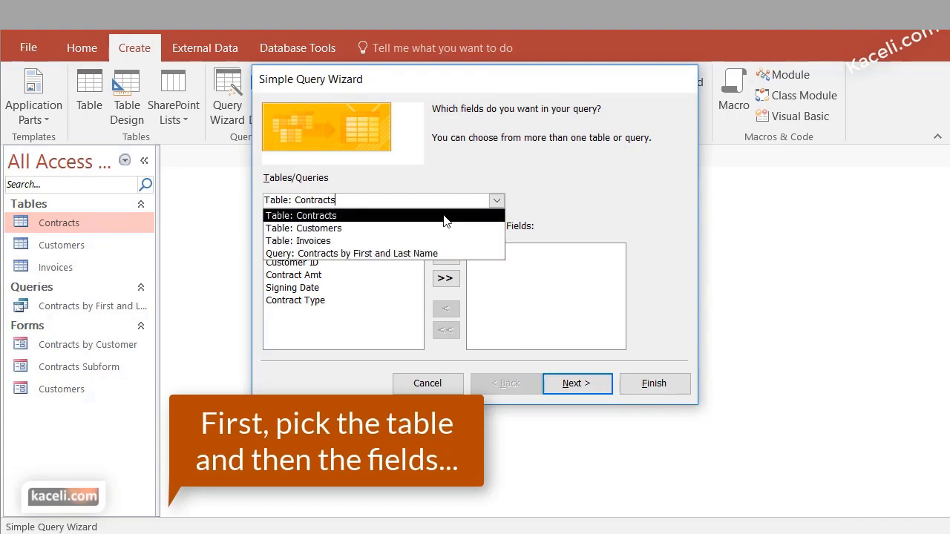
{"action": "left_click", "coordinate": [361, 228]}
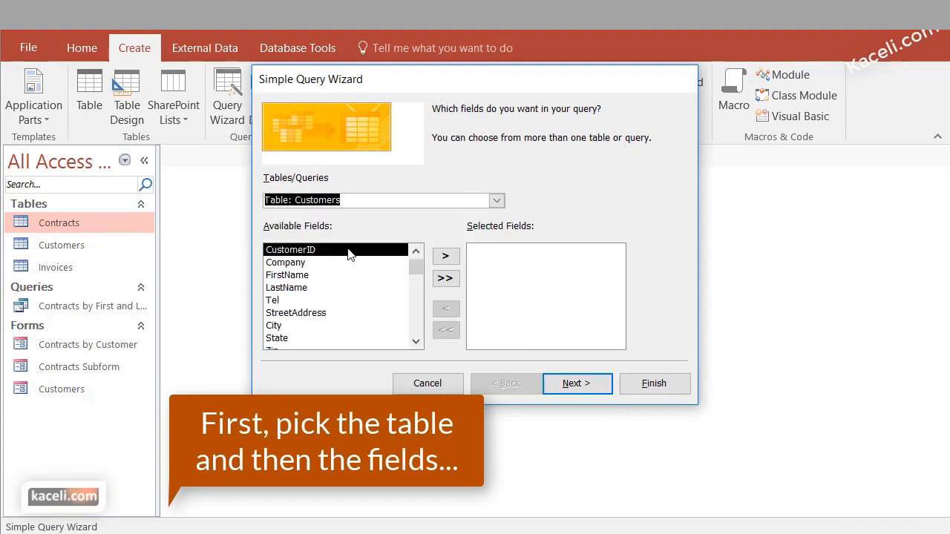
Add CustomerID, FirstName, LastName, StreetAddress, City, State and Zip from Customers
{"action": "left_click", "coordinate": [449, 259]}
{"action": "left_click", "coordinate": [310, 264]}
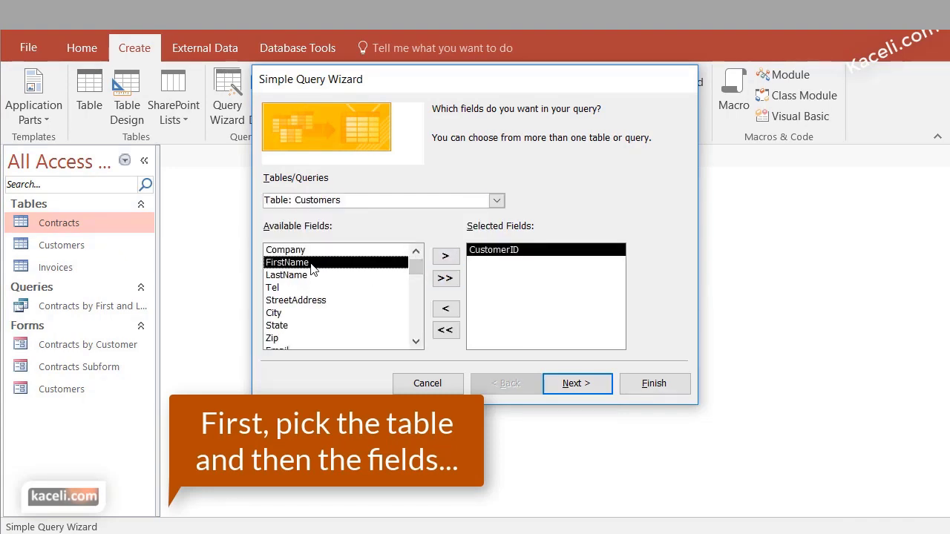
{"action": "left_click", "coordinate": [451, 265]}
{"action": "left_click", "coordinate": [451, 264]}
{"action": "left_click", "coordinate": [339, 275]}
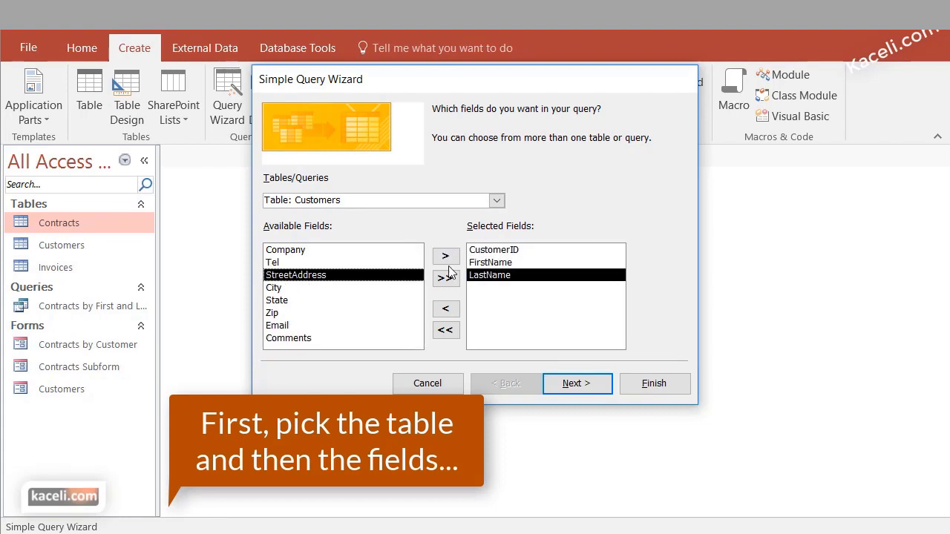
{"action": "left_click", "coordinate": [446, 257]}
{"action": "left_click", "coordinate": [446, 257]}
{"action": "left_click", "coordinate": [446, 257]}
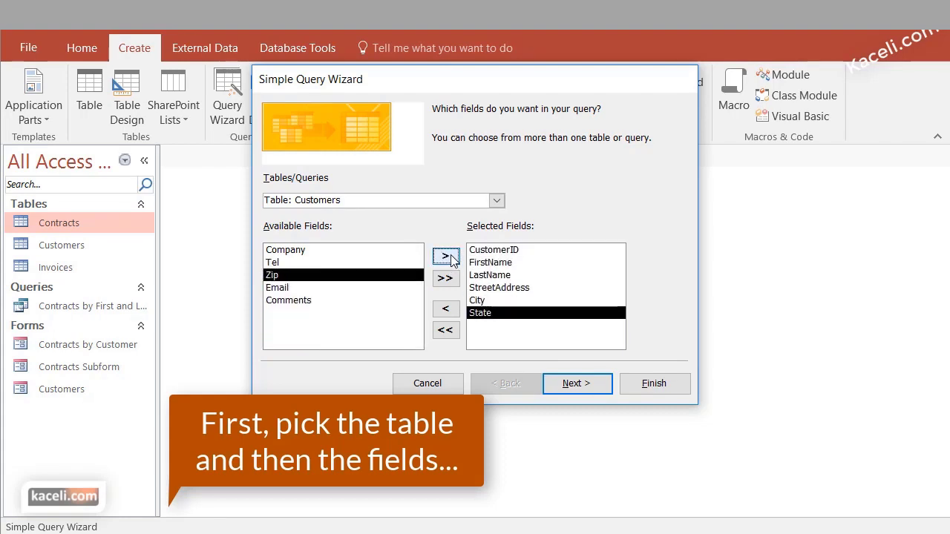
{"action": "left_click", "coordinate": [446, 256]}
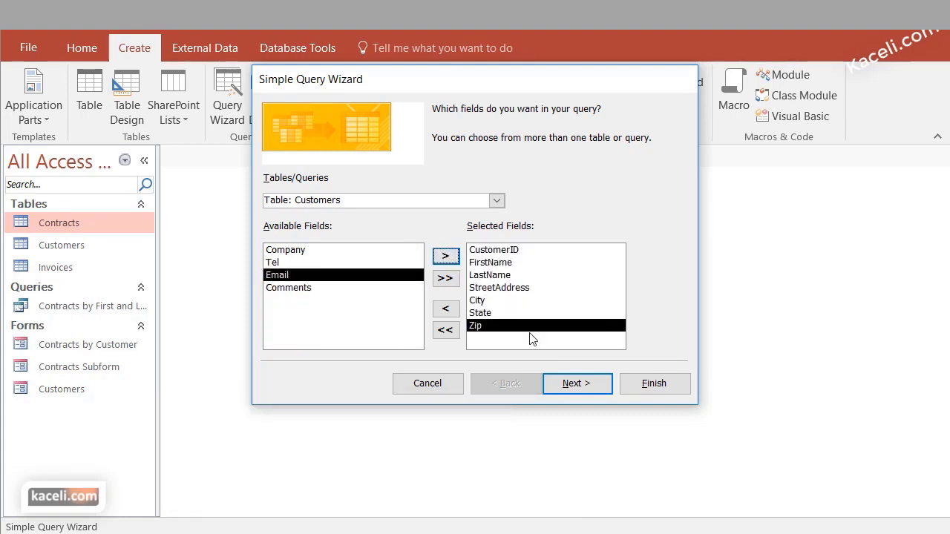
Add Contract Num, Contract Amt, Signing Date and Contract Type from the Contracts table
{"action": "left_click", "coordinate": [497, 200]}
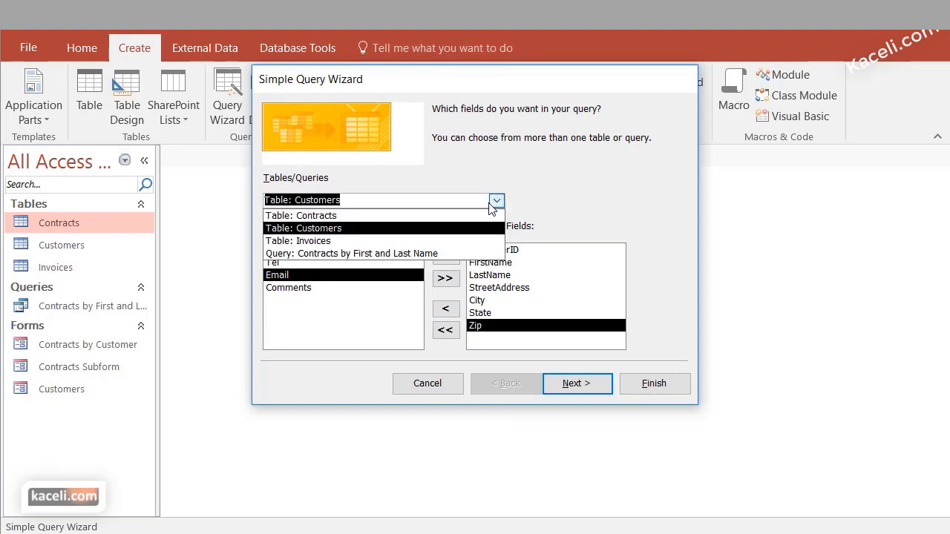
{"action": "left_click", "coordinate": [350, 216]}
{"action": "left_click", "coordinate": [325, 252]}
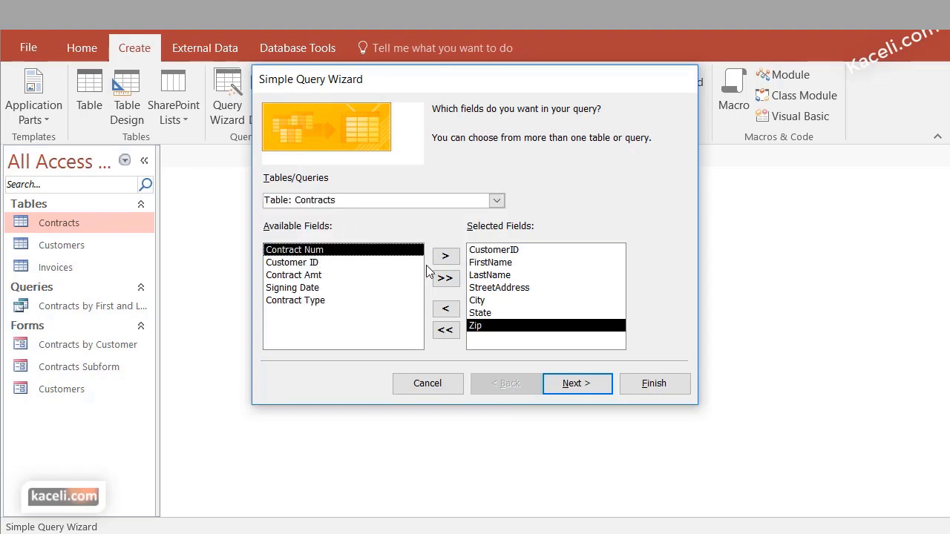
{"action": "left_click", "coordinate": [445, 259]}
{"action": "left_click", "coordinate": [349, 263]}
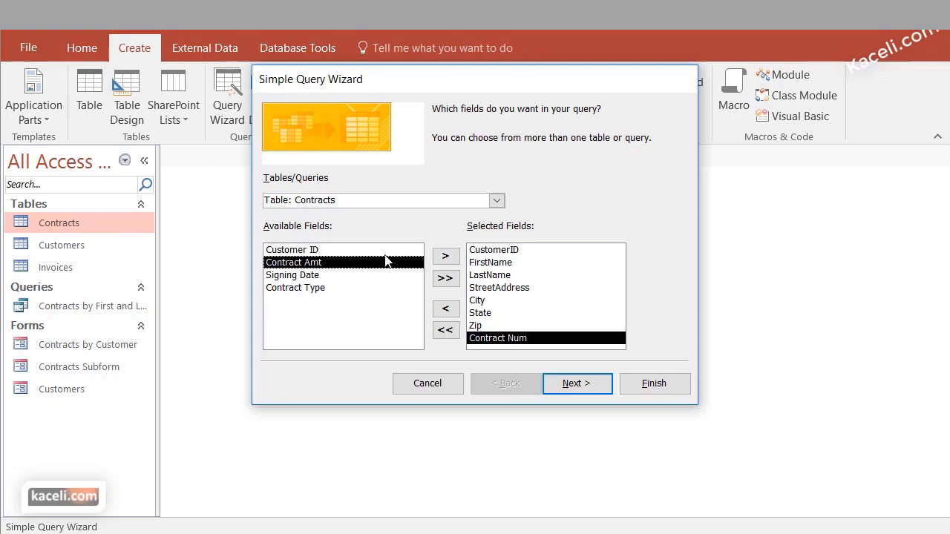
{"action": "left_click", "coordinate": [445, 257]}
{"action": "left_click", "coordinate": [445, 257]}
{"action": "left_click", "coordinate": [445, 257]}
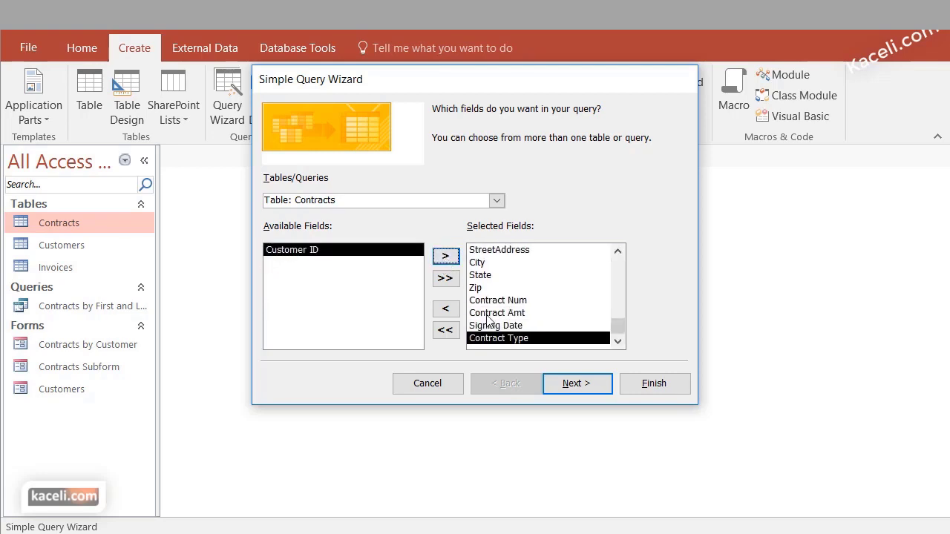
Keep a detail query, title it 'Customers and Contracts', and finish the wizard
{"action": "left_click", "coordinate": [579, 384]}
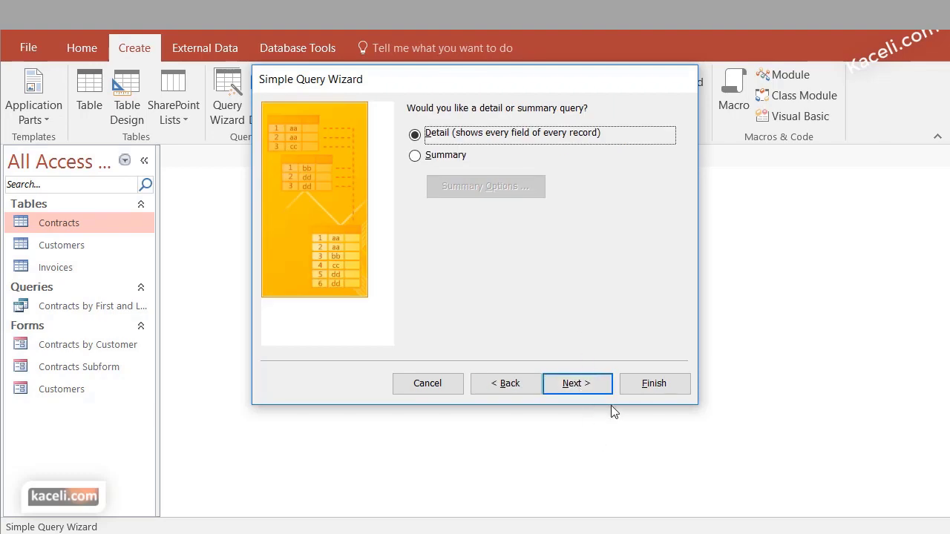
{"action": "left_click", "coordinate": [578, 384]}
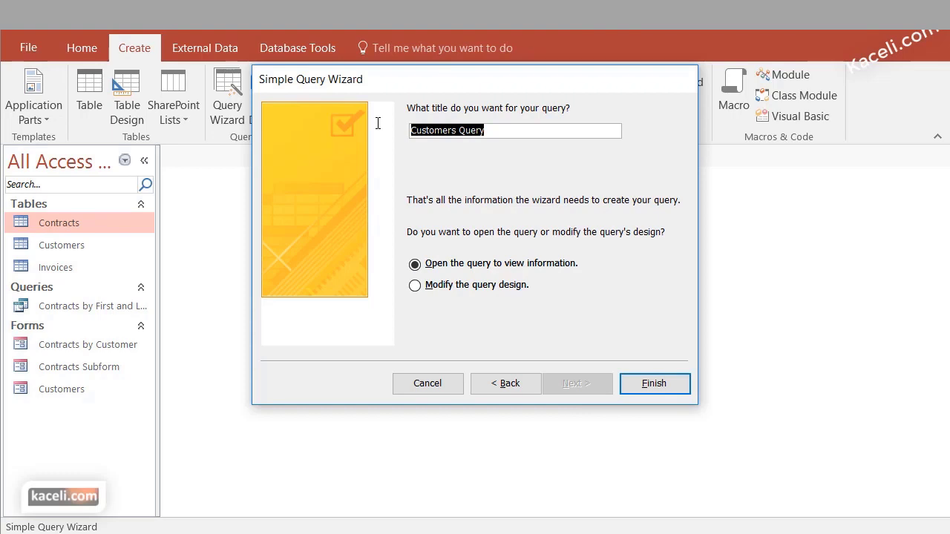
{"action": "type", "text": "Customers and Contracts"}
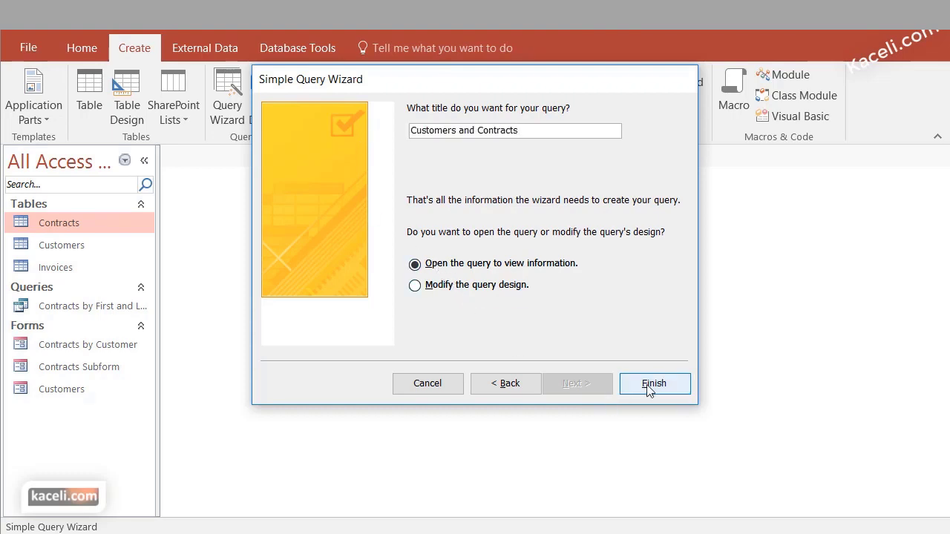
{"action": "left_click", "coordinate": [648, 390]}
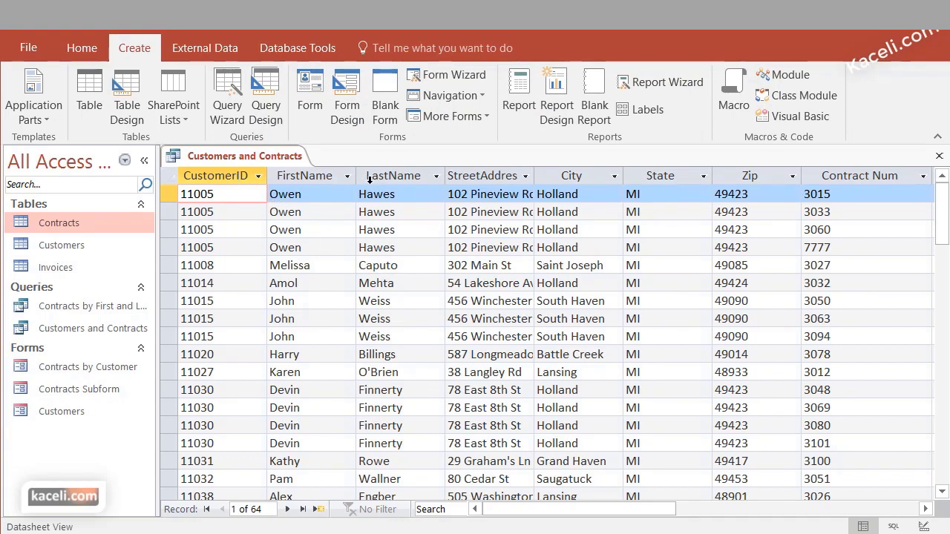
Best-fit the Contract Type column, then close the query and save the layout
{"action": "left_click_drag", "start_coordinate": [589, 509], "coordinate": [756, 512]}
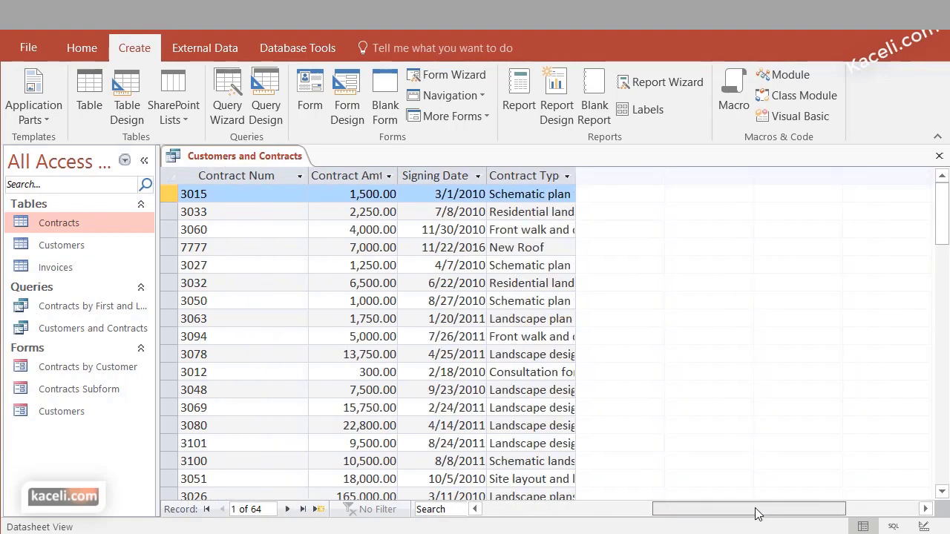
{"action": "double_click", "coordinate": [576, 175]}
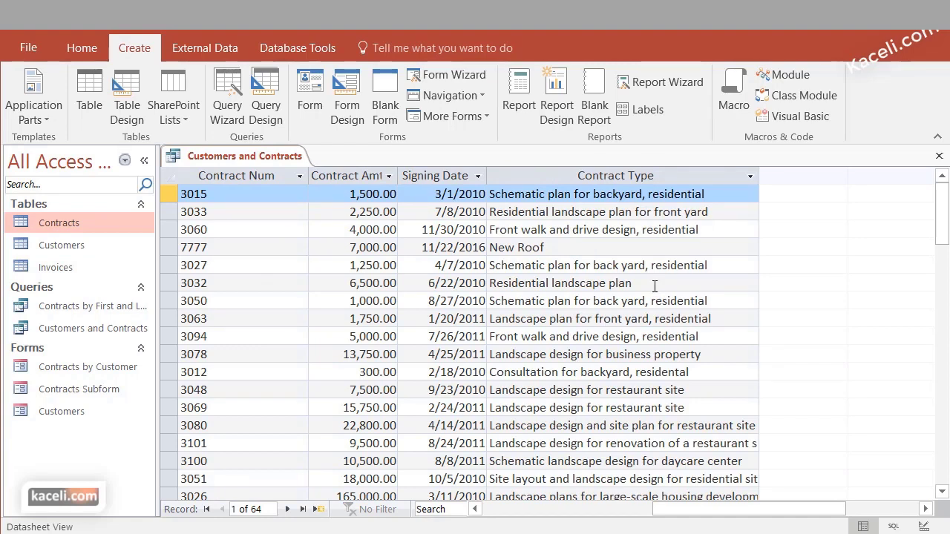
{"action": "left_click", "coordinate": [941, 158]}
{"action": "left_click", "coordinate": [649, 444]}
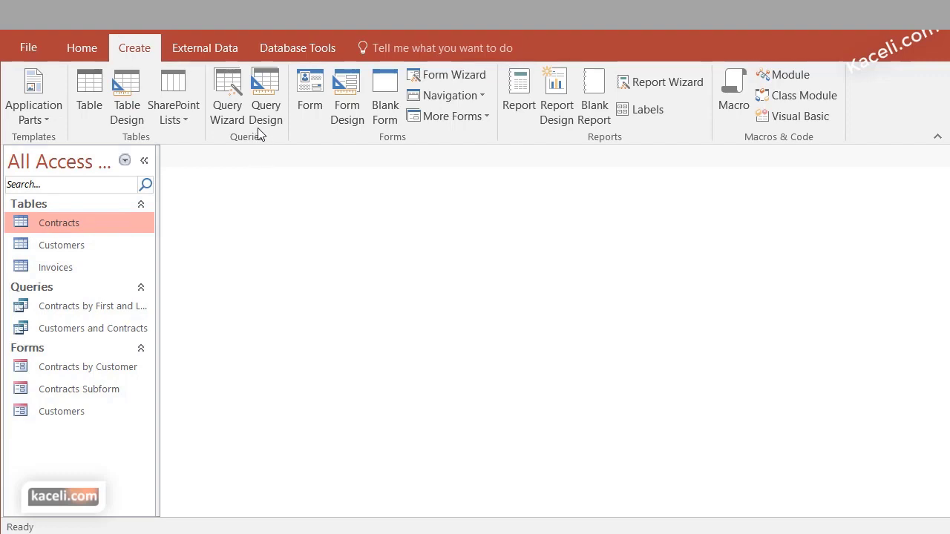
Start a new Simple Query Wizard query and add all five Contracts fields
{"action": "left_click", "coordinate": [230, 88]}
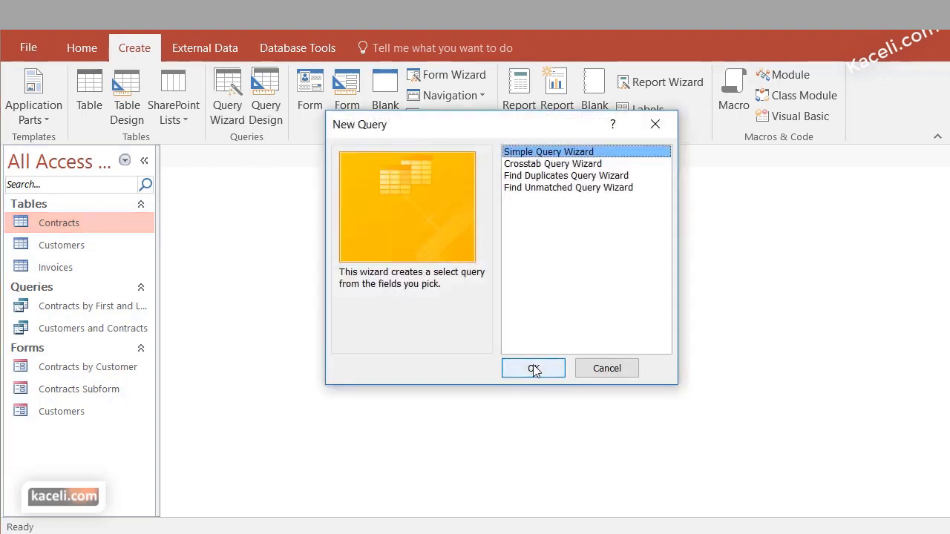
{"action": "left_click", "coordinate": [533, 369]}
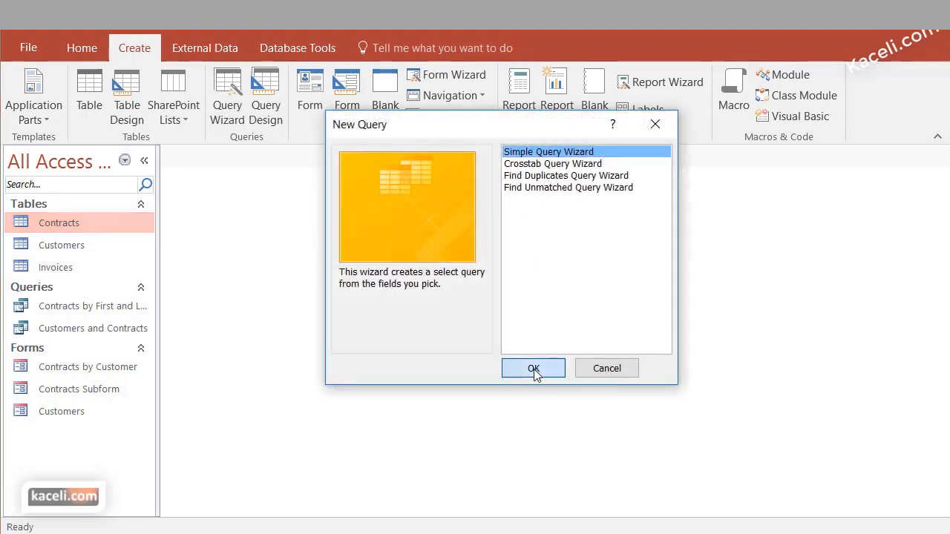
{"action": "left_click", "coordinate": [497, 202]}
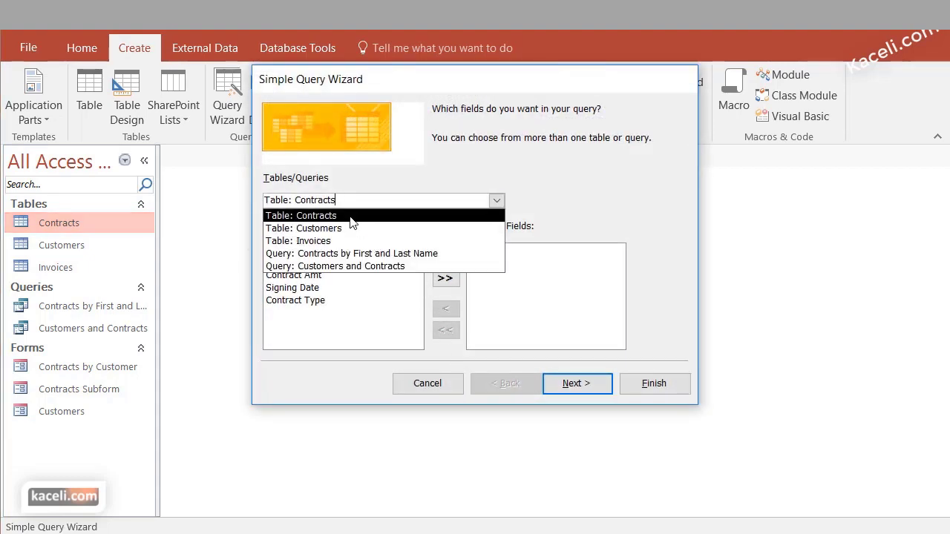
{"action": "left_click", "coordinate": [350, 216]}
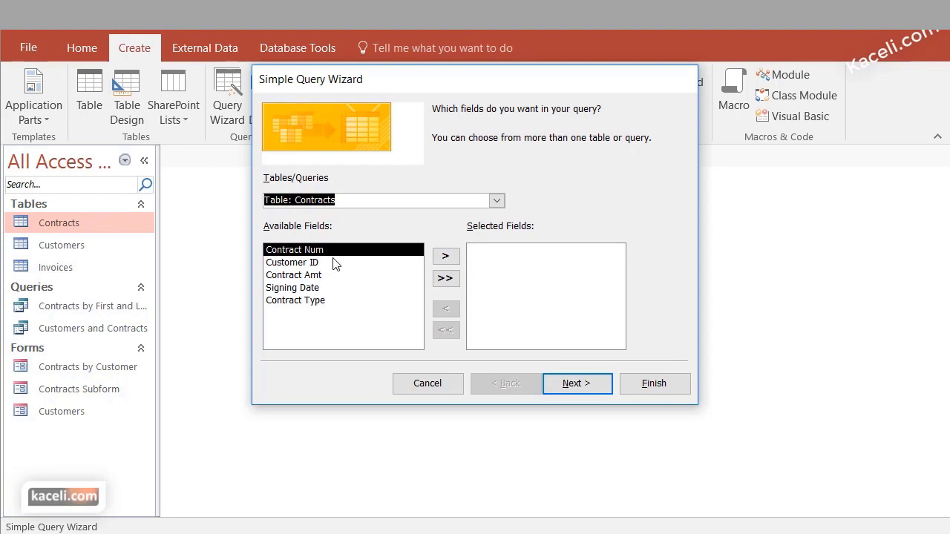
{"action": "left_click", "coordinate": [444, 259]}
{"action": "left_click", "coordinate": [443, 257]}
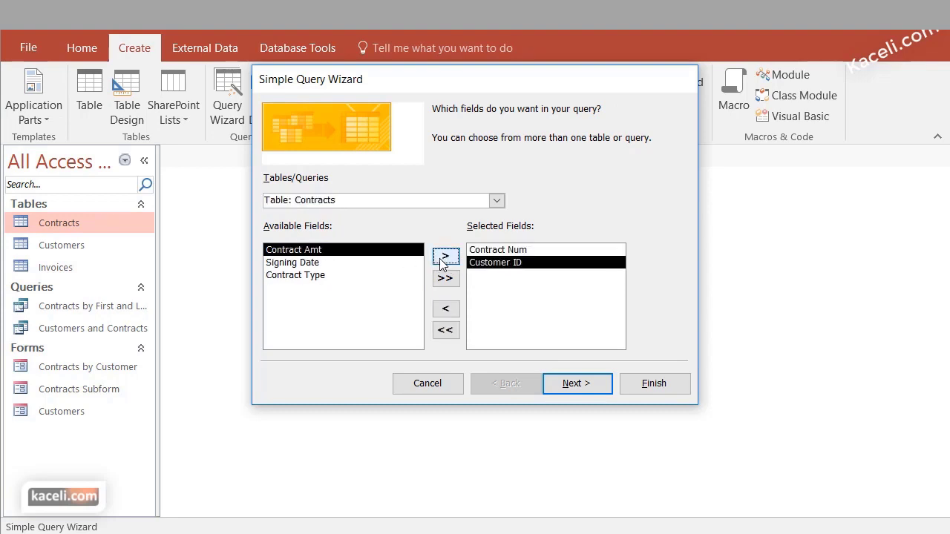
{"action": "left_click", "coordinate": [444, 258]}
{"action": "left_click", "coordinate": [444, 257]}
{"action": "left_click", "coordinate": [444, 257]}
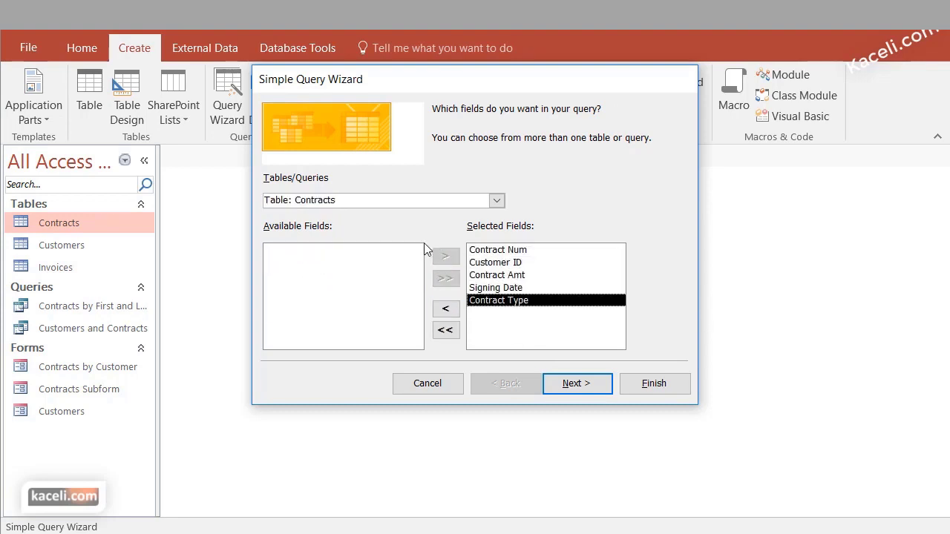
Add Invoice Num, Invoice Date, Invoice Item, Invoice Amt and Invoice Paid from Invoices
{"action": "left_click", "coordinate": [496, 200]}
{"action": "left_click", "coordinate": [355, 241]}
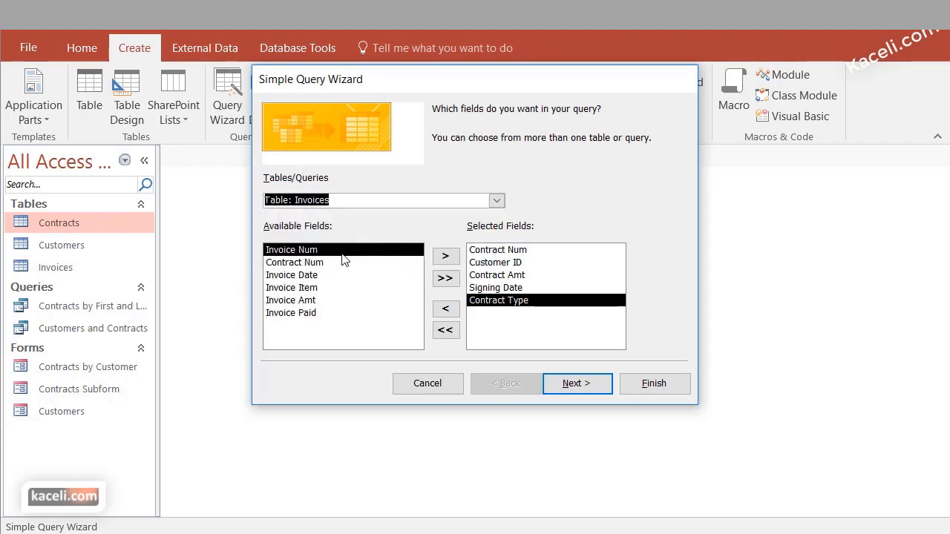
{"action": "left_click", "coordinate": [445, 256]}
{"action": "left_click", "coordinate": [420, 262]}
{"action": "left_click", "coordinate": [446, 256]}
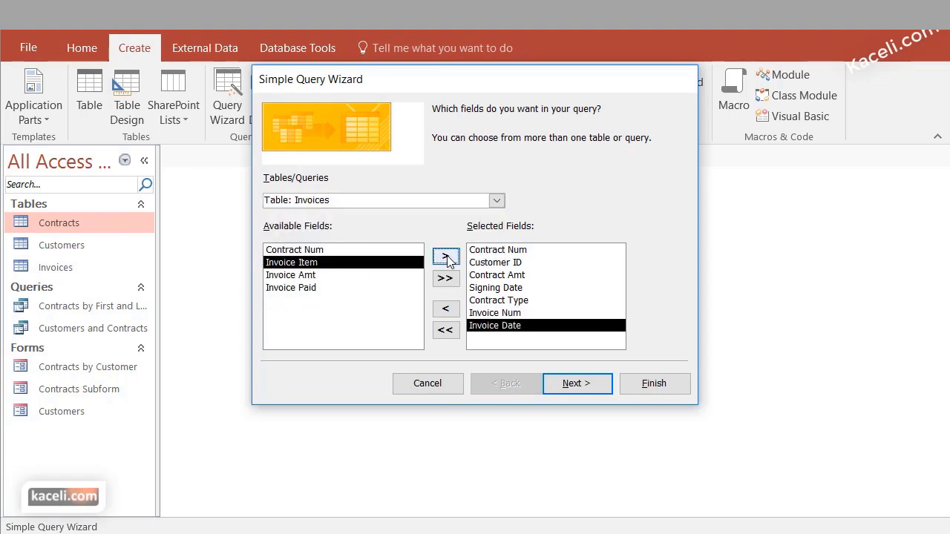
{"action": "left_click", "coordinate": [446, 256]}
{"action": "left_click", "coordinate": [447, 256]}
{"action": "left_click", "coordinate": [447, 256]}
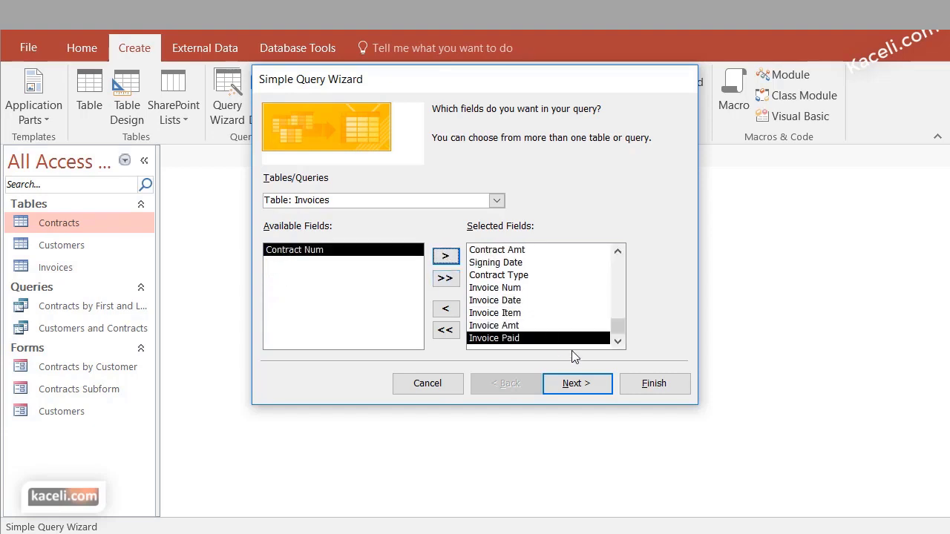
Keep a detail query, title it 'Invoices and Contracts', and finish the wizard
{"action": "left_click", "coordinate": [579, 395]}
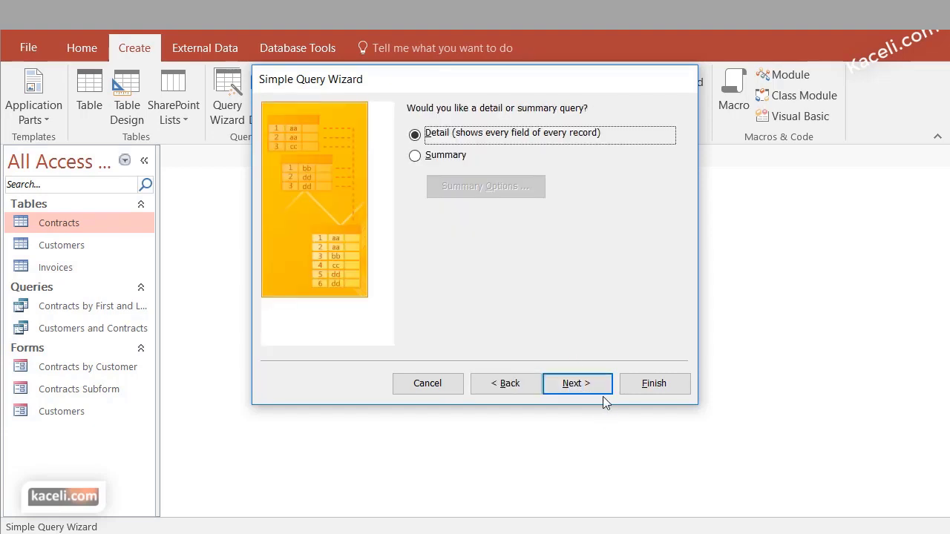
{"action": "left_click", "coordinate": [587, 384]}
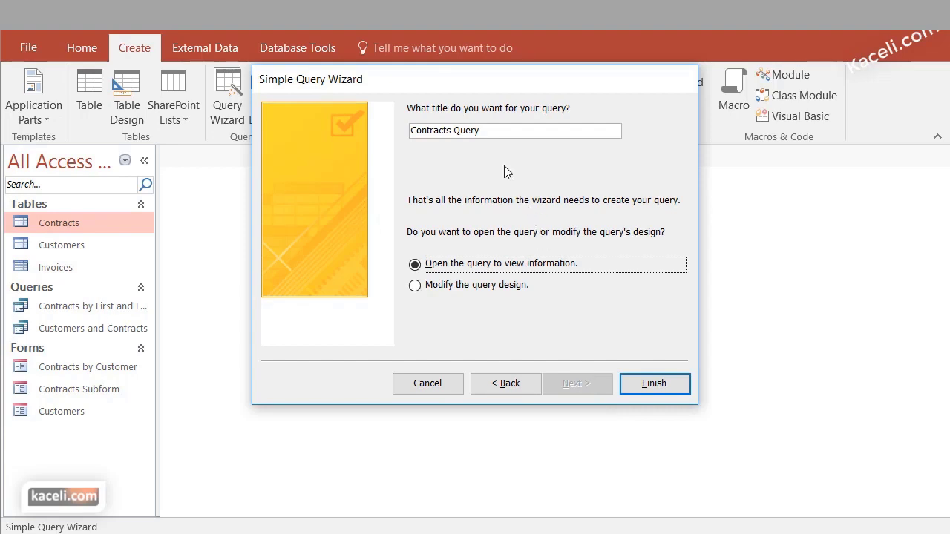
{"action": "left_click_drag", "start_coordinate": [498, 126], "coordinate": [353, 135]}
{"action": "type", "text": "Invoices and Contracts"}
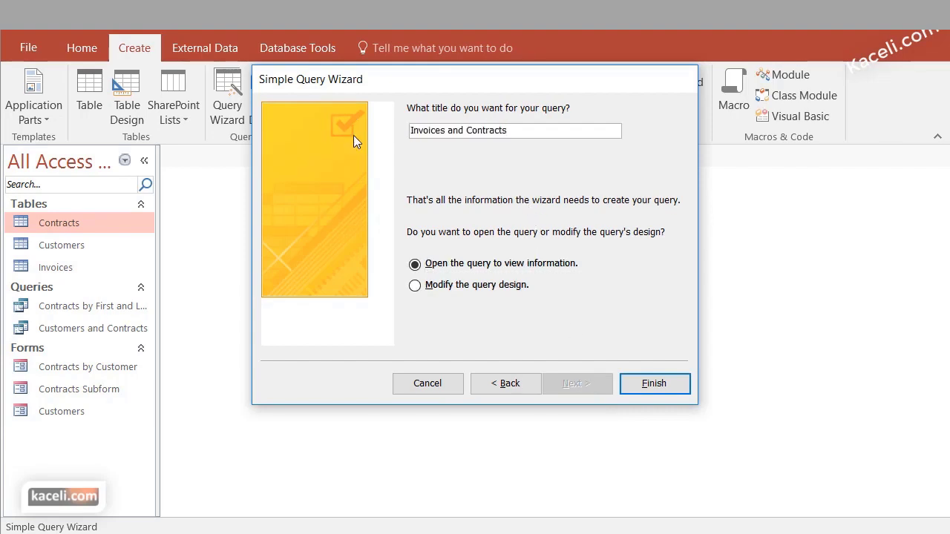
{"action": "left_click", "coordinate": [674, 388]}
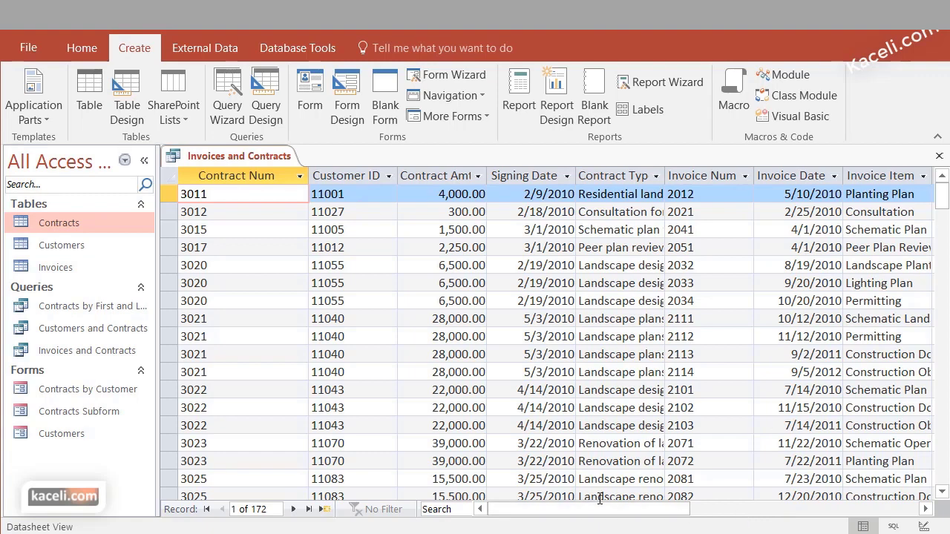
Scroll the results right to view the invoice columns through Invoice Paid
{"action": "left_click_drag", "start_coordinate": [601, 509], "coordinate": [651, 509]}
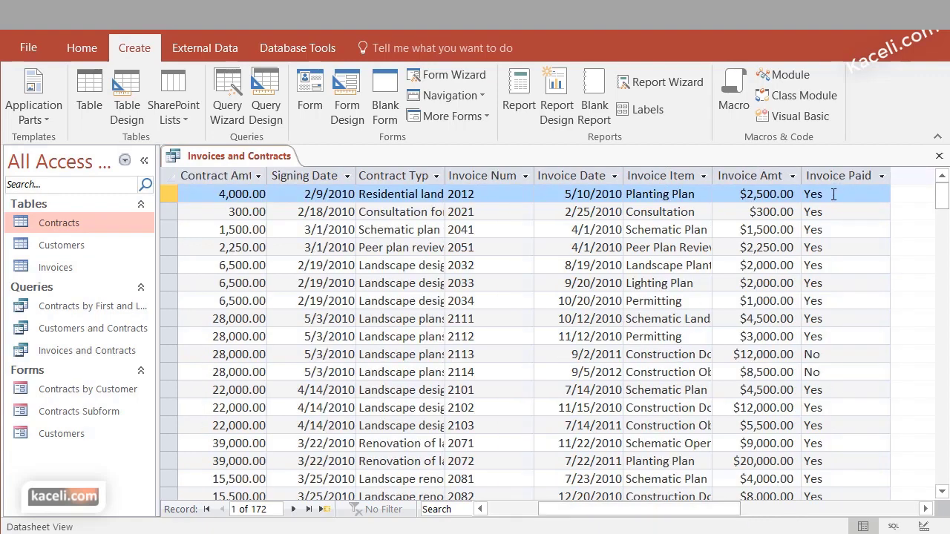
{"action": "scroll", "coordinate": [725, 250], "scroll_direction": "right", "scroll_amount": 1}
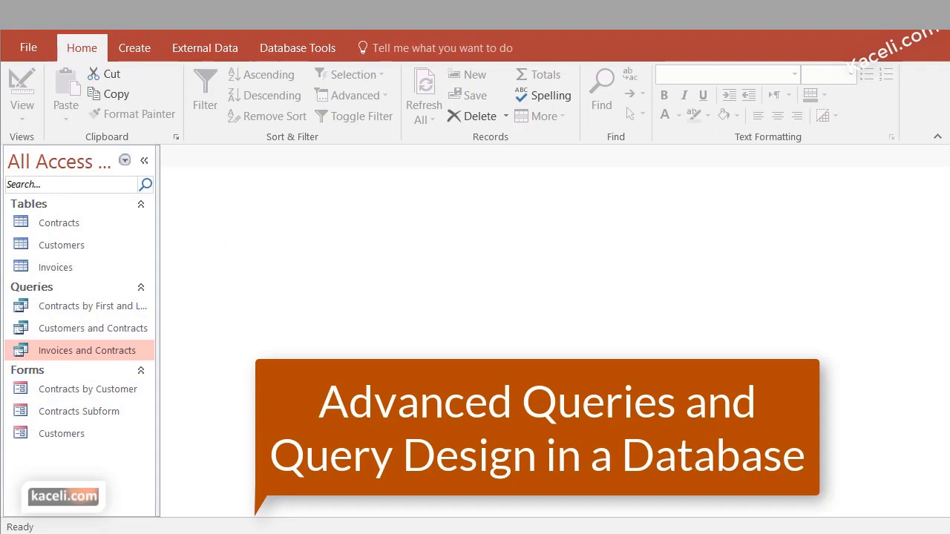
Switch the ribbon to the Create tab
{"action": "left_click", "coordinate": [146, 45]}
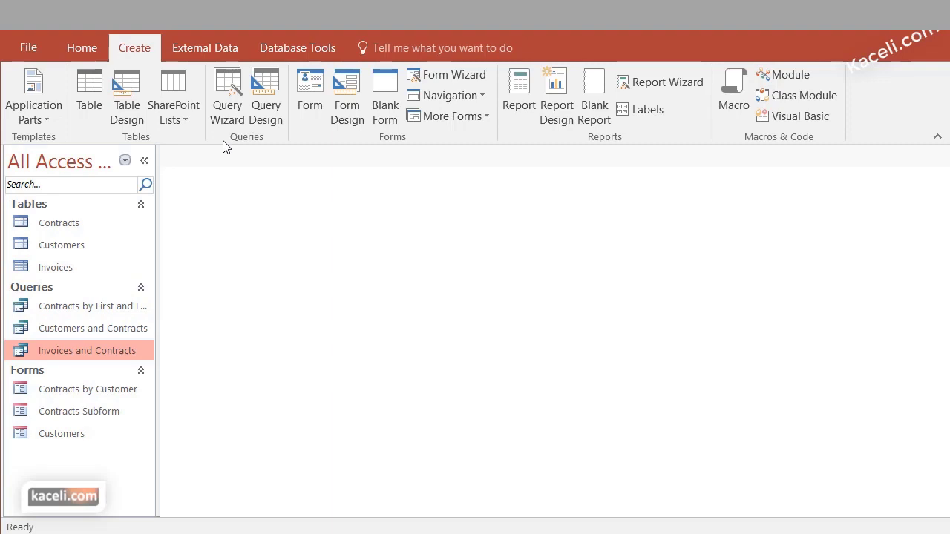
Begin a Query Design containing the Contracts, Customers and Invoices tables
{"action": "left_click", "coordinate": [272, 91]}
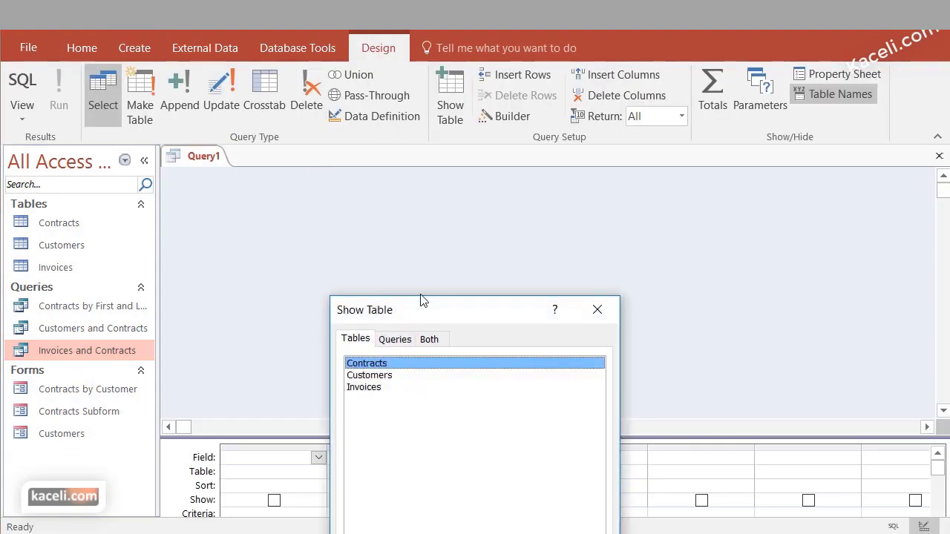
{"action": "left_click_drag", "start_coordinate": [429, 313], "coordinate": [456, 46]}
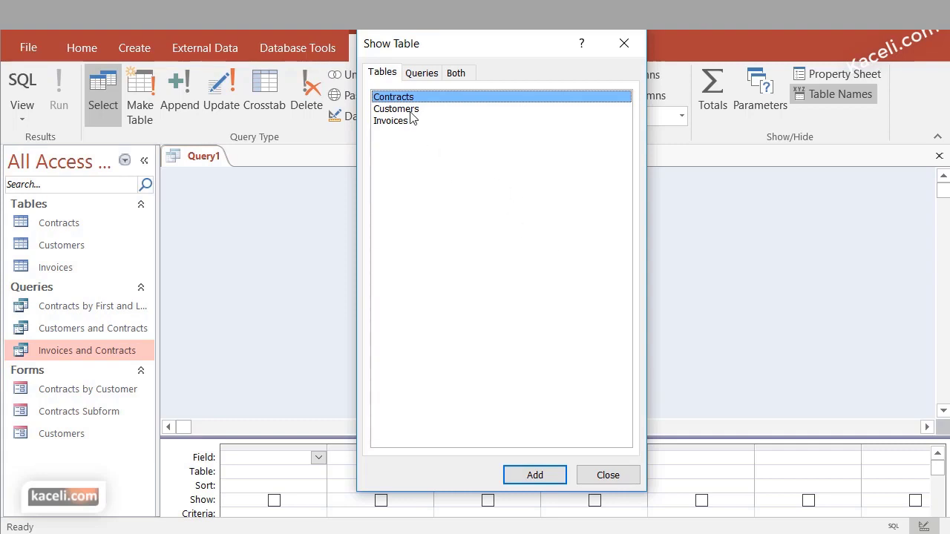
{"action": "left_click", "coordinate": [535, 474]}
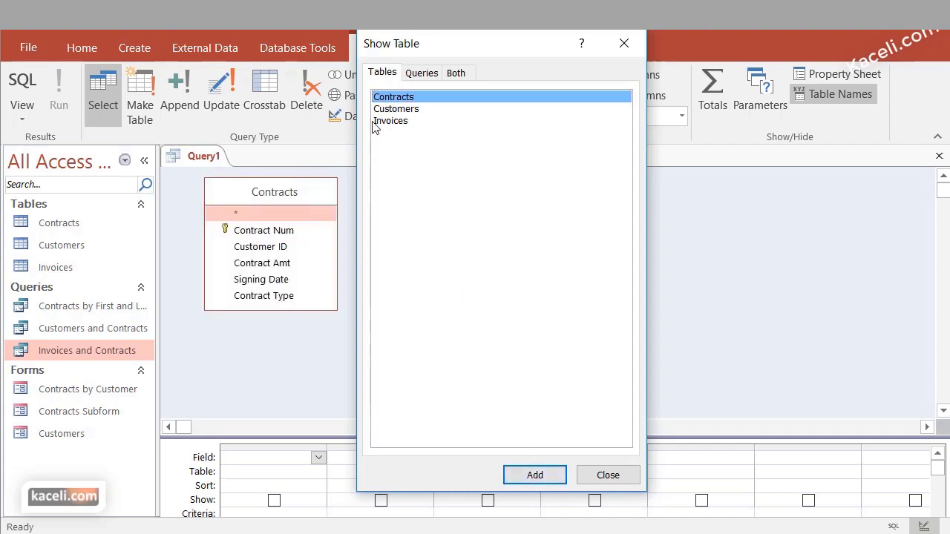
{"action": "left_click", "coordinate": [393, 109]}
{"action": "left_click", "coordinate": [522, 473]}
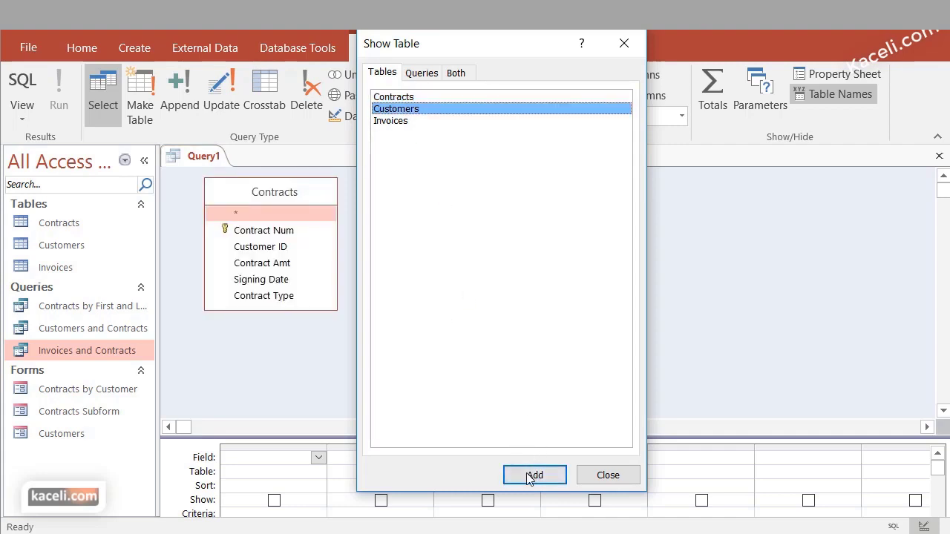
{"action": "left_click", "coordinate": [608, 475]}
Arrange Customers, Contracts and Invoices side by side, lengthening Customers and enlarging the grid
{"action": "left_click", "coordinate": [290, 194]}
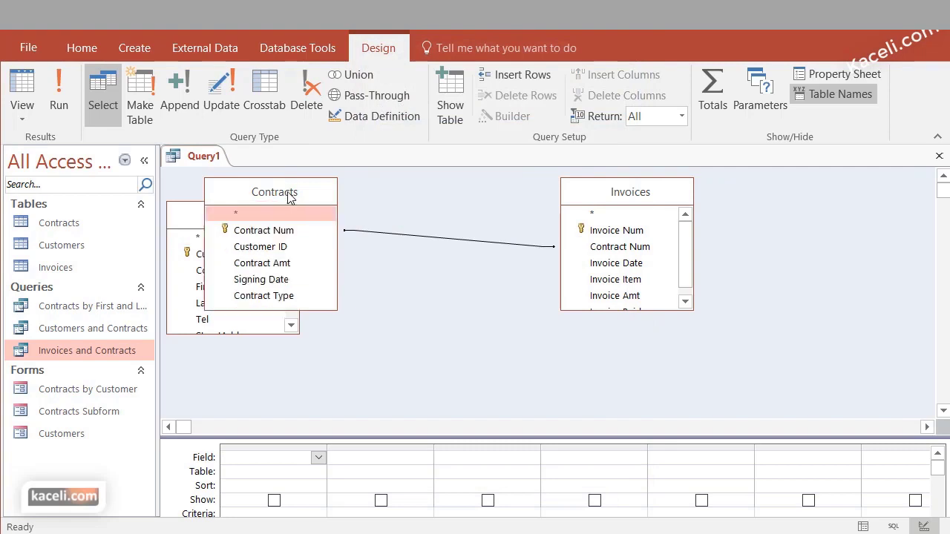
{"action": "left_click_drag", "start_coordinate": [289, 194], "coordinate": [466, 200]}
{"action": "left_click_drag", "start_coordinate": [245, 219], "coordinate": [286, 194]}
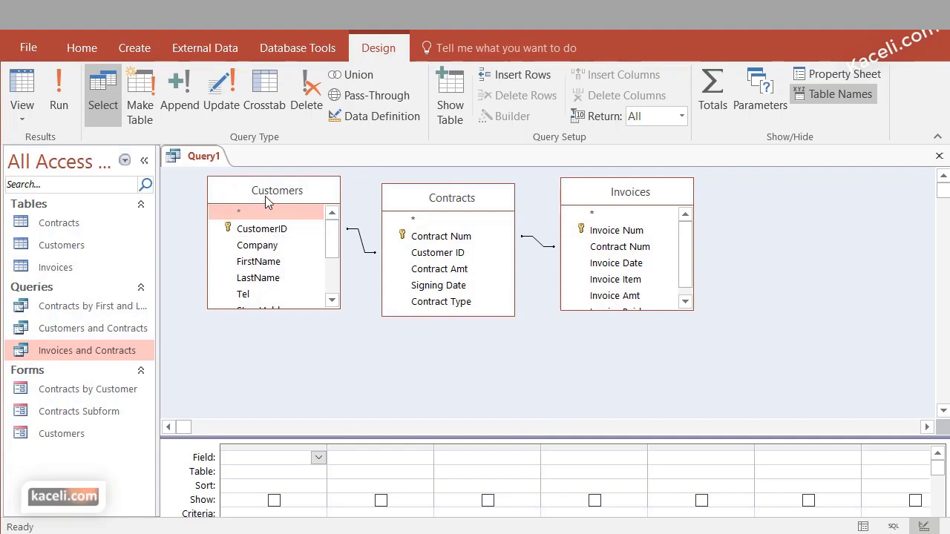
{"action": "left_click_drag", "start_coordinate": [289, 309], "coordinate": [291, 339]}
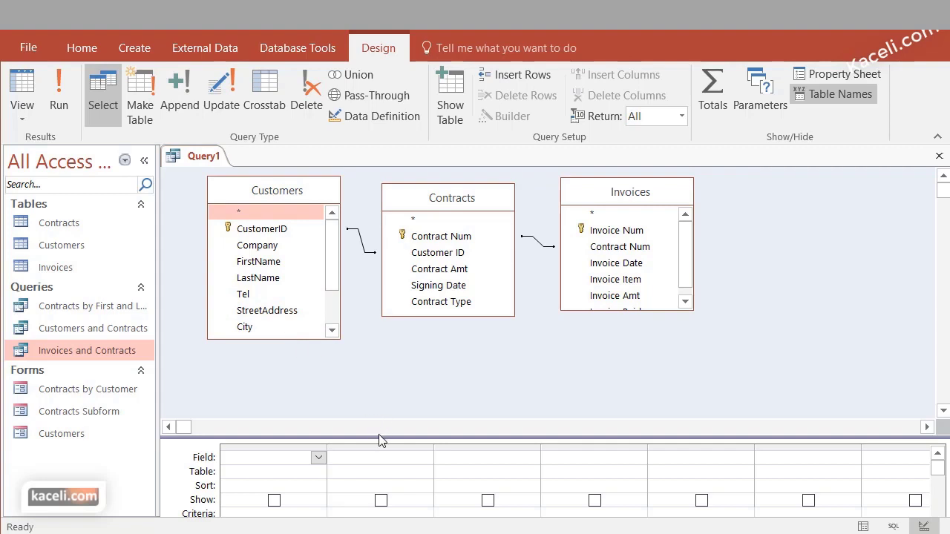
{"action": "left_click_drag", "start_coordinate": [380, 440], "coordinate": [380, 375]}
Drag FirstName and LastName from Customers into the design grid
{"action": "left_click", "coordinate": [266, 263]}
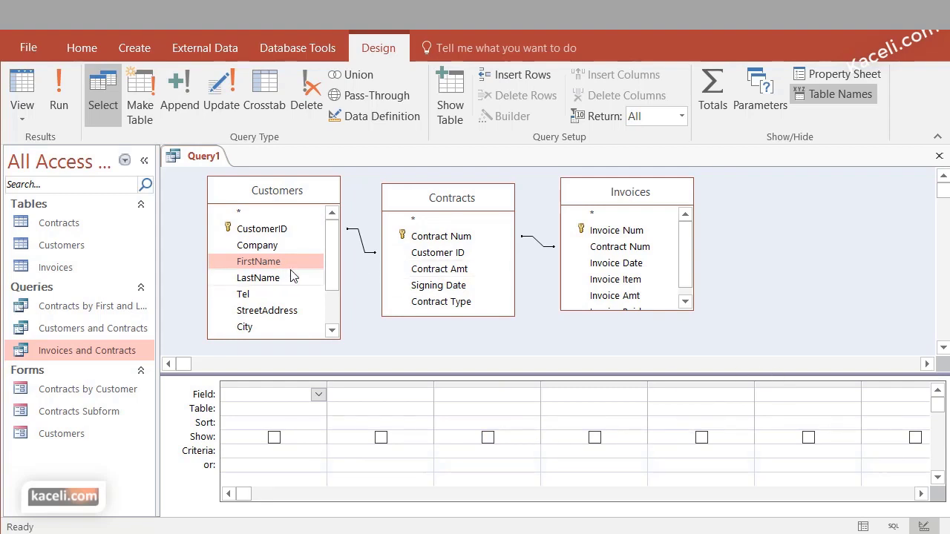
{"action": "left_click_drag", "start_coordinate": [268, 264], "coordinate": [269, 418]}
{"action": "left_click_drag", "start_coordinate": [260, 264], "coordinate": [250, 432]}
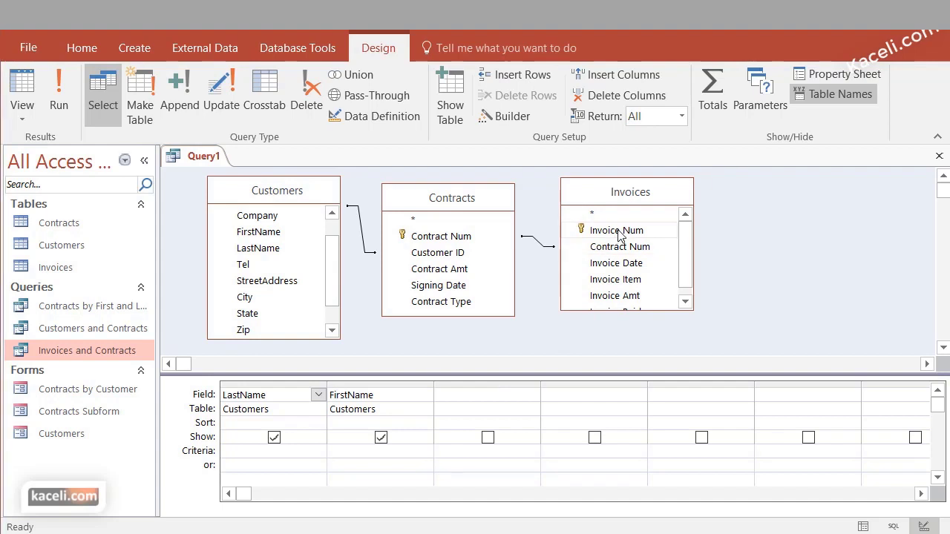
Add Invoice Num, Contract Num, Invoice Item, Invoice Amt and Invoice Paid from Invoices
{"action": "left_click_drag", "start_coordinate": [618, 230], "coordinate": [469, 399]}
{"action": "left_click", "coordinate": [638, 251]}
{"action": "double_click", "coordinate": [639, 252]}
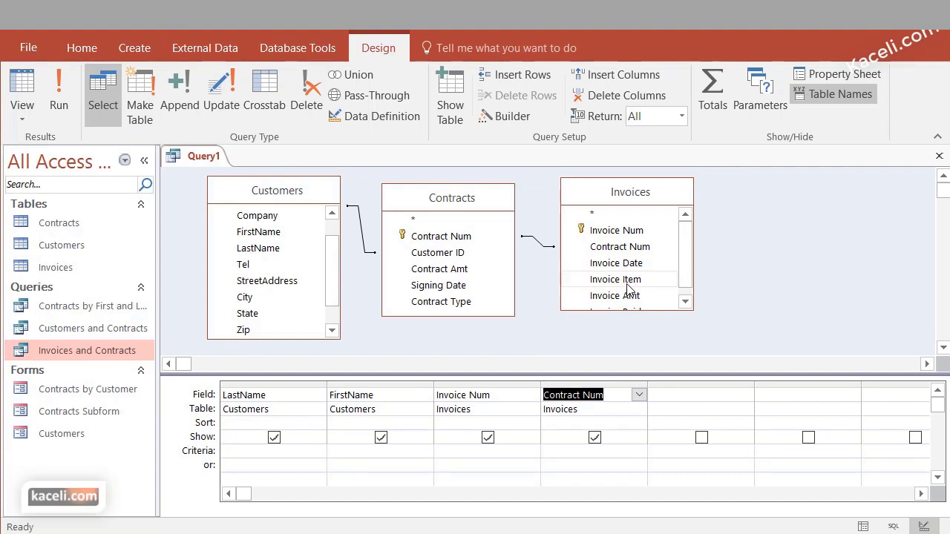
{"action": "double_click", "coordinate": [628, 280]}
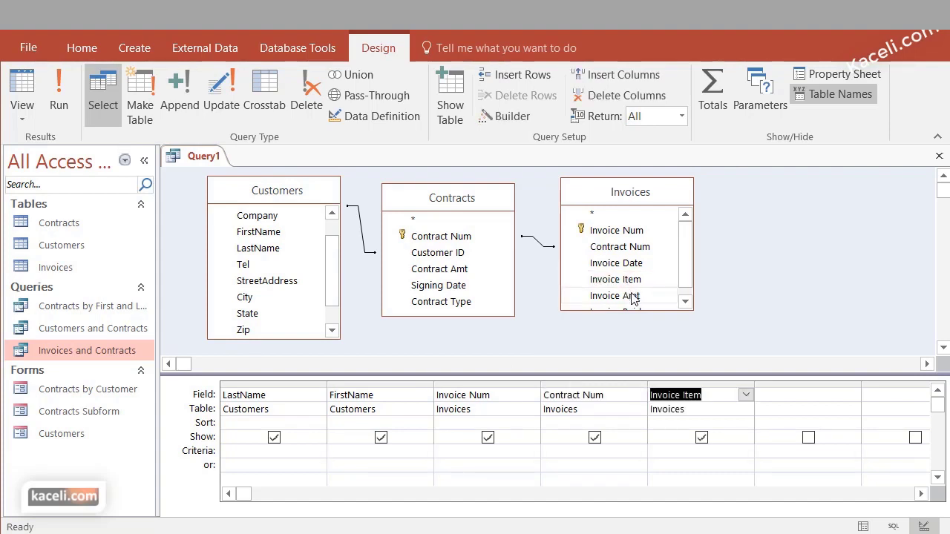
{"action": "double_click", "coordinate": [631, 297]}
{"action": "left_click", "coordinate": [685, 301]}
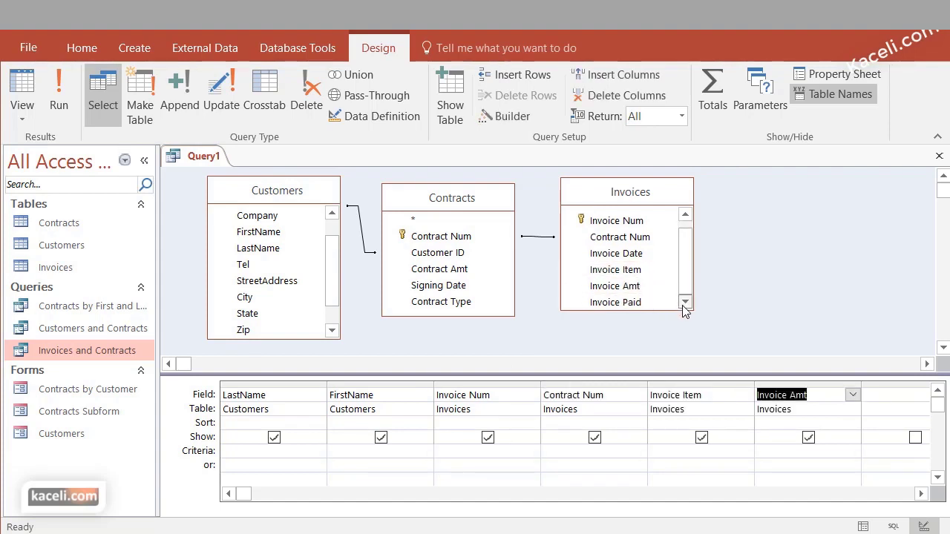
{"action": "double_click", "coordinate": [629, 303]}
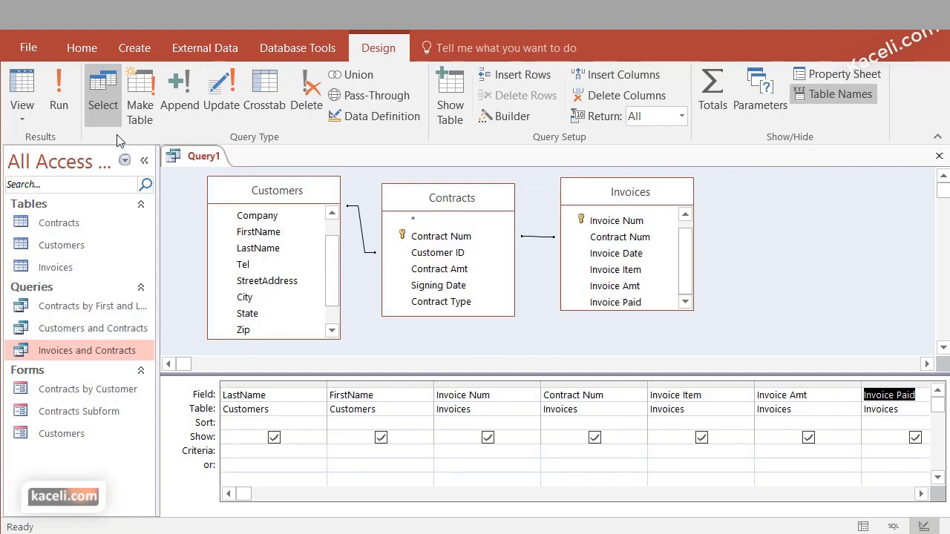
{"action": "left_click", "coordinate": [63, 99]}
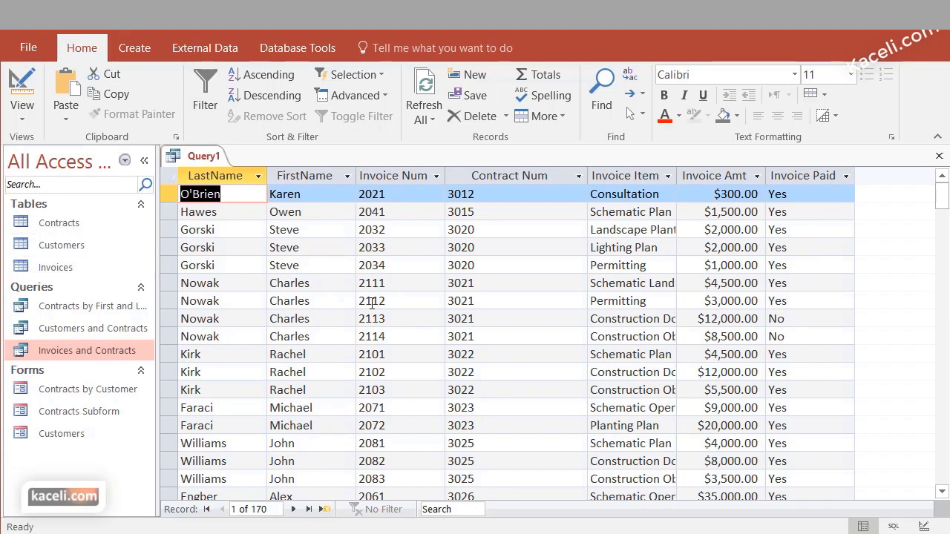
{"action": "left_click", "coordinate": [26, 112]}
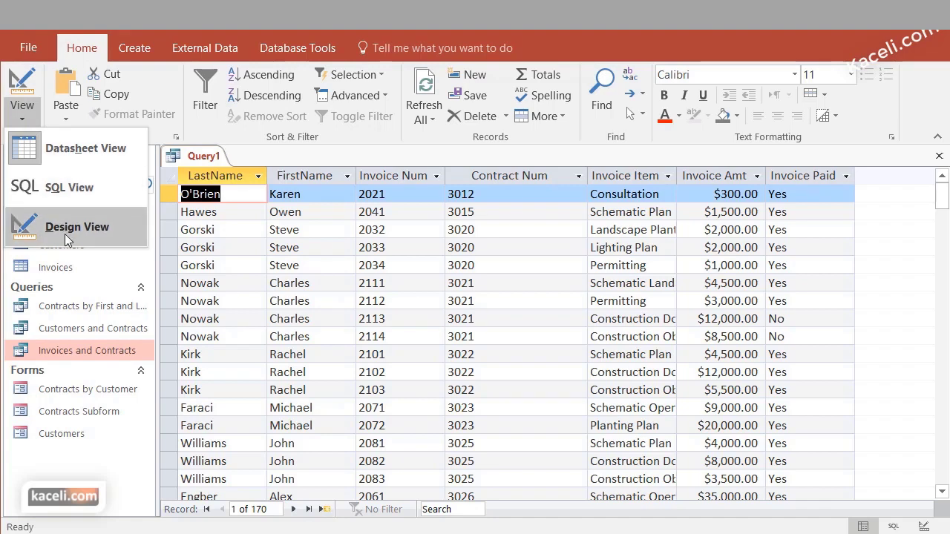
{"action": "left_click", "coordinate": [65, 234]}
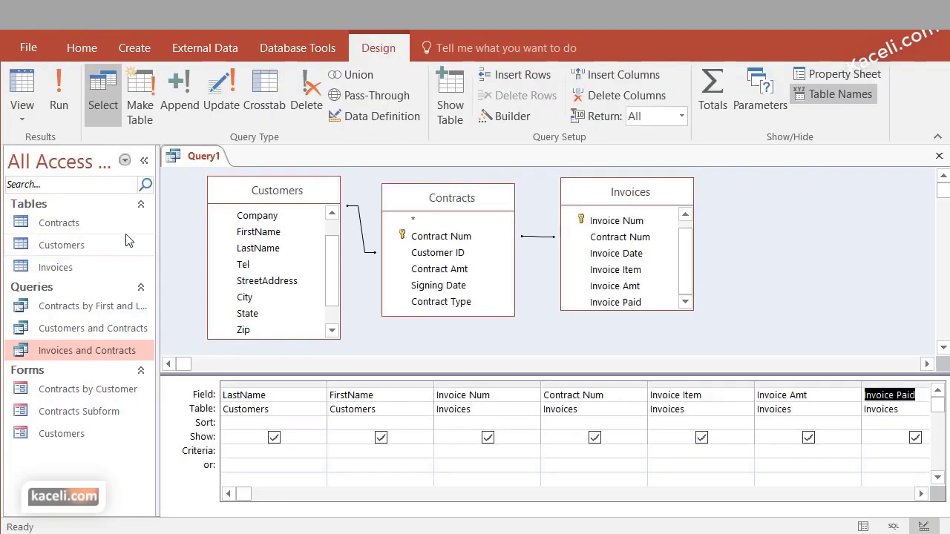
Move the FirstName column ahead of LastName in the grid and run the query
{"action": "left_click", "coordinate": [294, 391]}
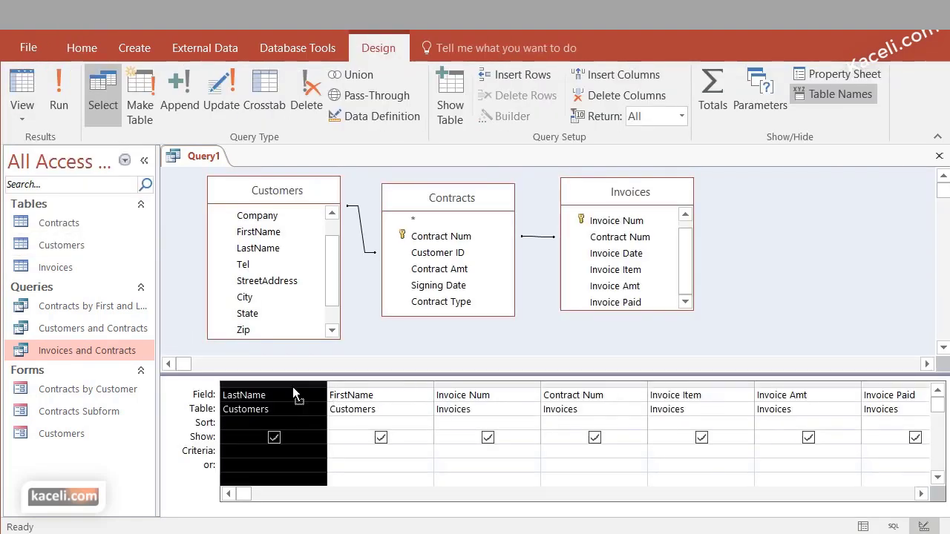
{"action": "left_click", "coordinate": [376, 391]}
{"action": "left_click", "coordinate": [379, 383]}
{"action": "left_click_drag", "start_coordinate": [379, 383], "coordinate": [254, 383]}
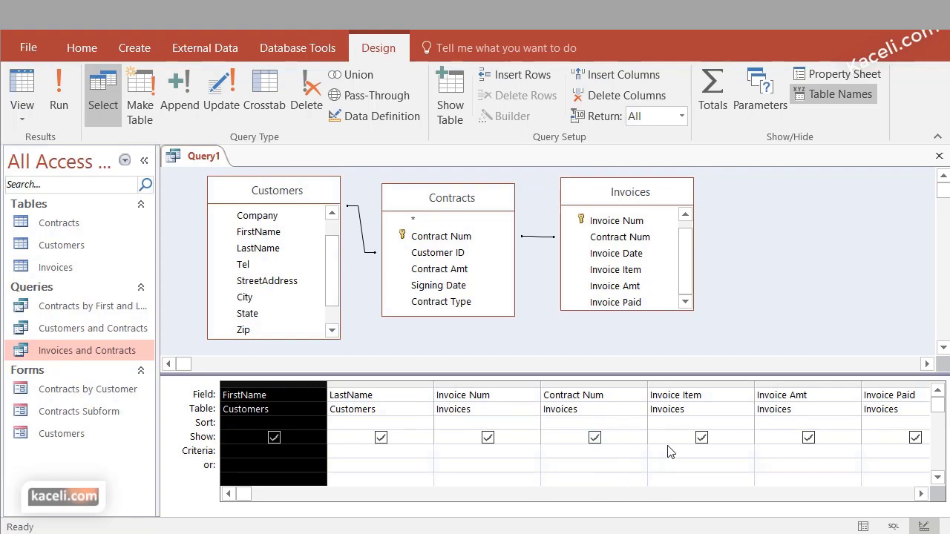
{"action": "left_click", "coordinate": [61, 96]}
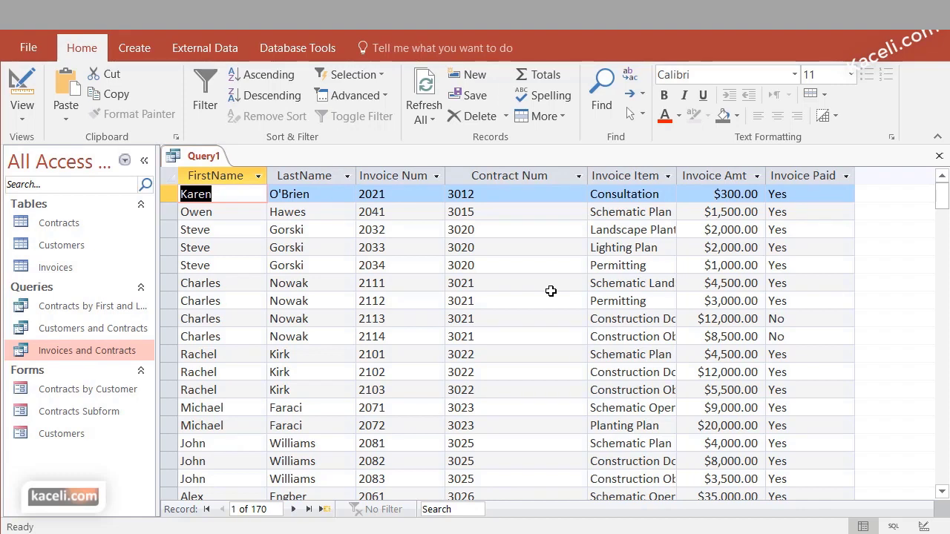
{"action": "left_click", "coordinate": [23, 110]}
{"action": "left_click", "coordinate": [53, 216]}
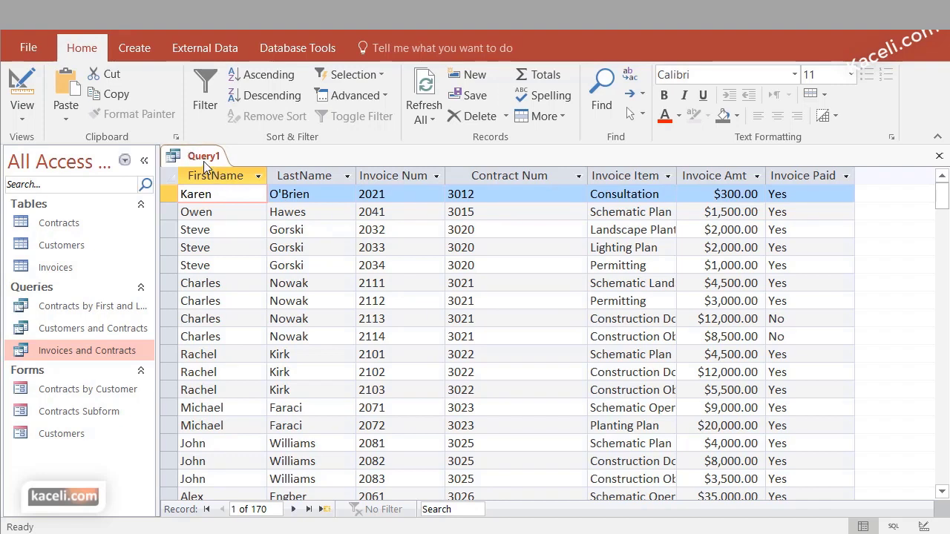
Run Query1 from Design View, glance at the Invoices table, then return to Design View
{"action": "left_click", "coordinate": [22, 115]}
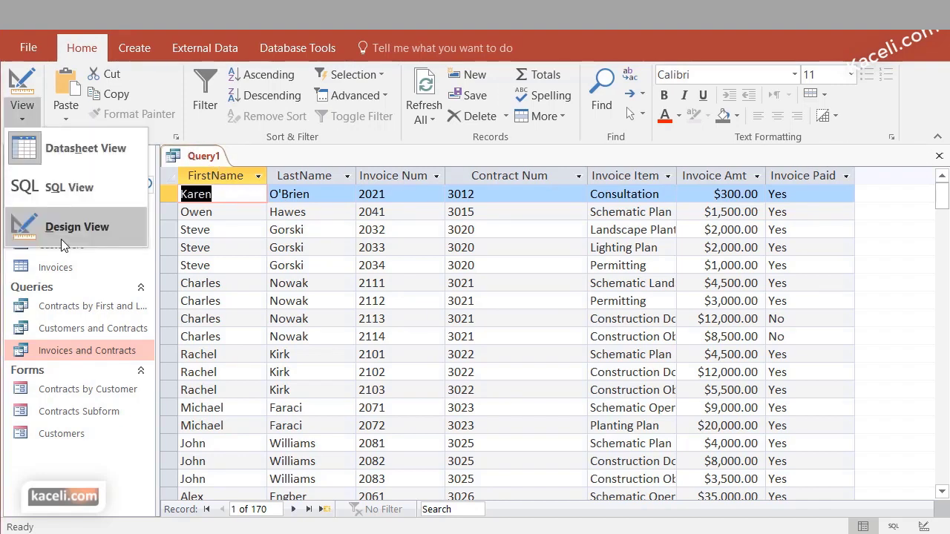
{"action": "left_click", "coordinate": [71, 235]}
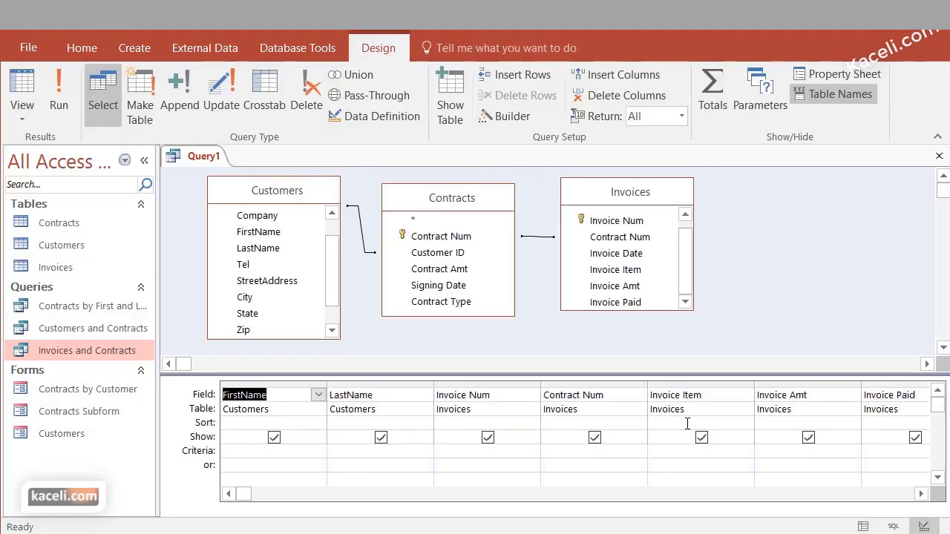
{"action": "left_click", "coordinate": [49, 108]}
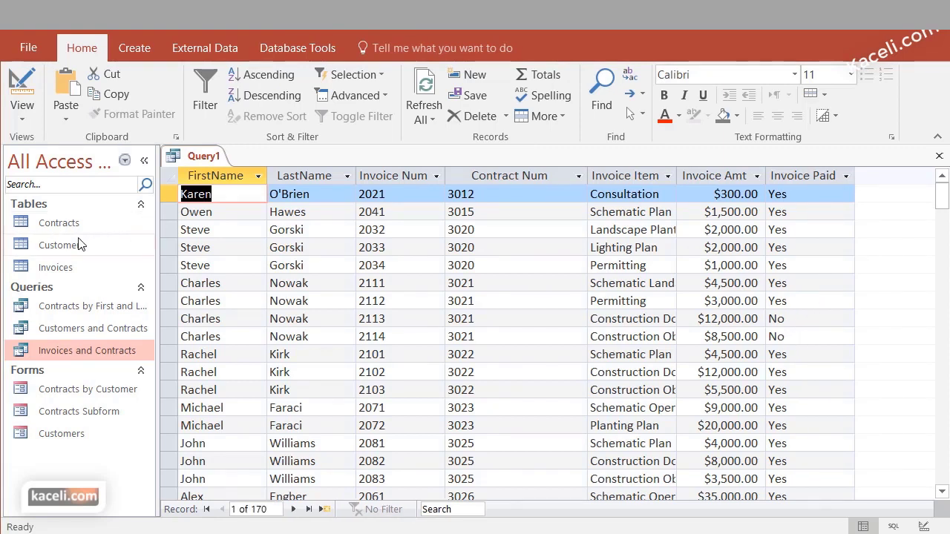
{"action": "double_click", "coordinate": [52, 270]}
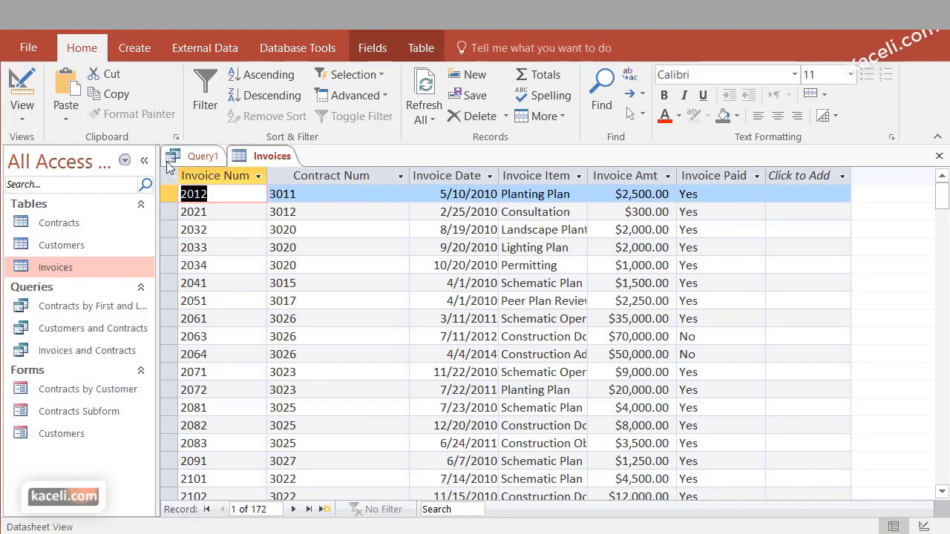
{"action": "key", "text": "ctrl+F4"}
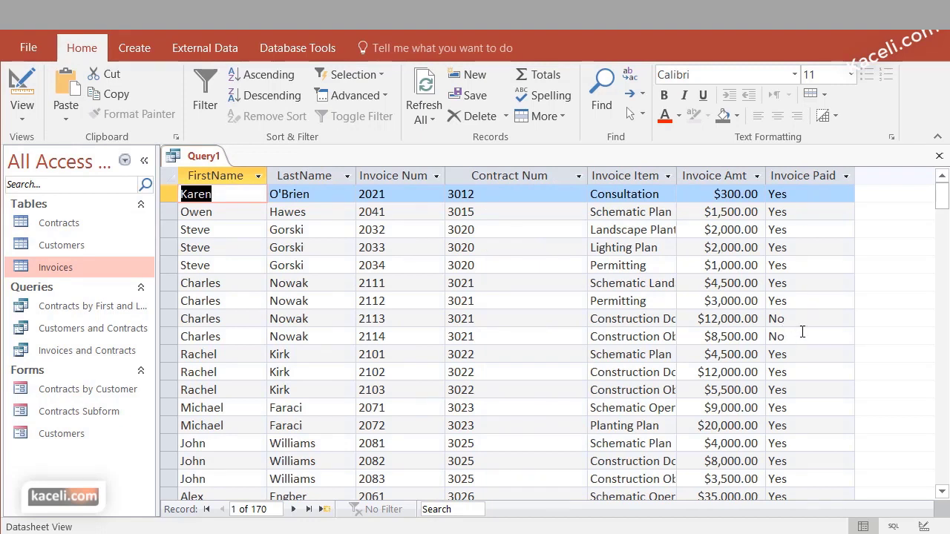
{"action": "left_click", "coordinate": [22, 117]}
{"action": "left_click", "coordinate": [46, 240]}
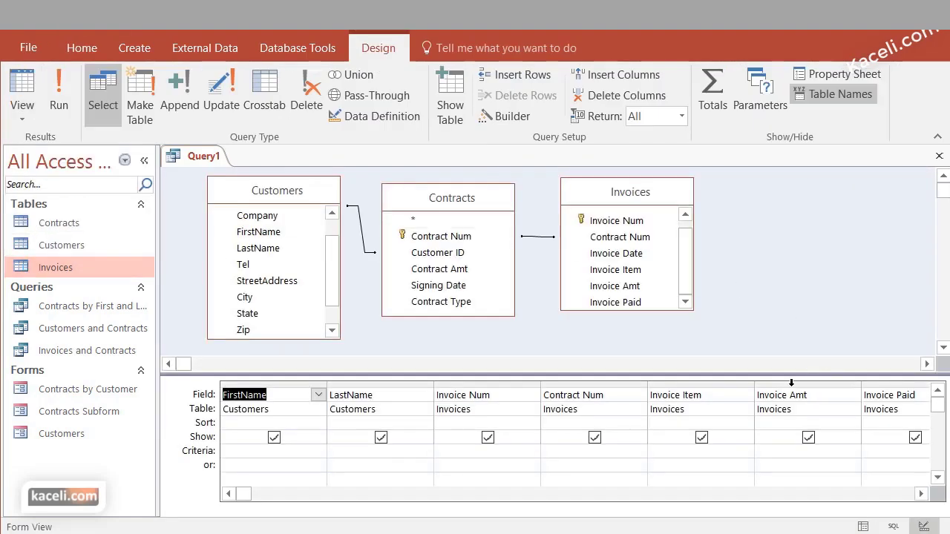
Set the Invoice Paid criterion to No, hide that column, and run Query1 for 102 records
{"action": "left_click", "coordinate": [921, 494]}
{"action": "left_click", "coordinate": [921, 494]}
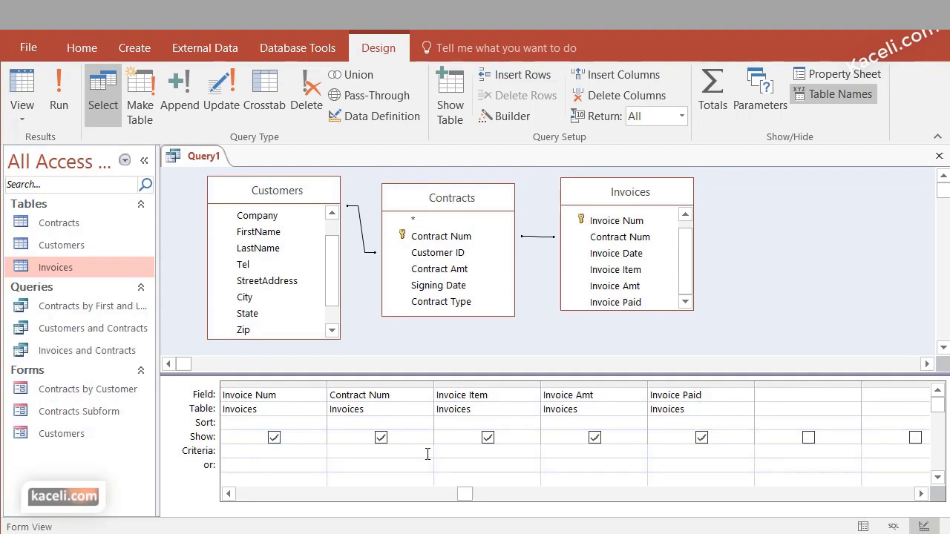
{"action": "left_click", "coordinate": [685, 452]}
{"action": "type", "text": "No"}
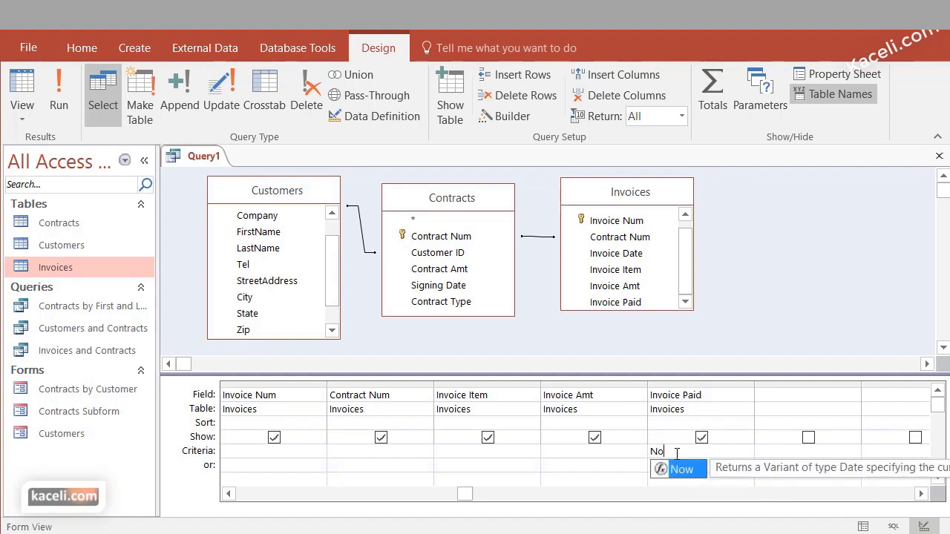
{"action": "left_click", "coordinate": [701, 437]}
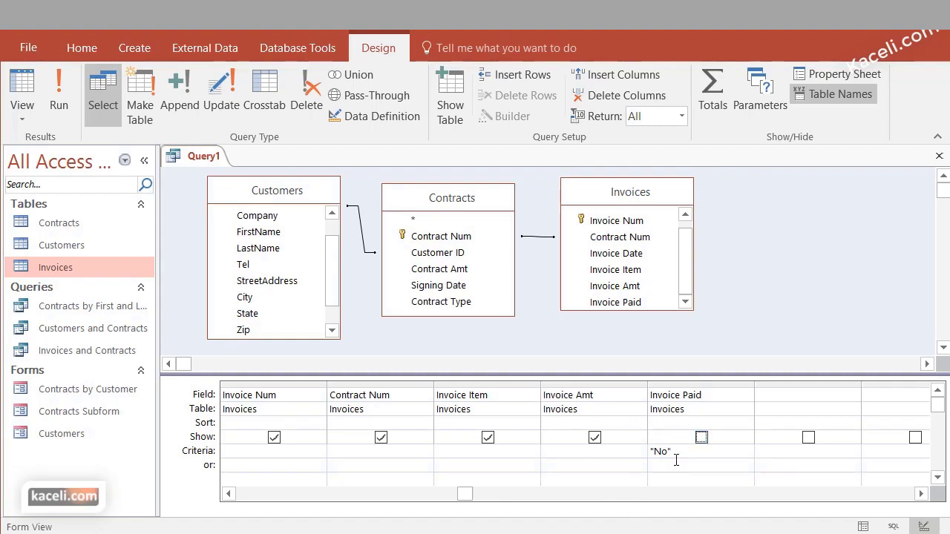
{"action": "left_click", "coordinate": [59, 95]}
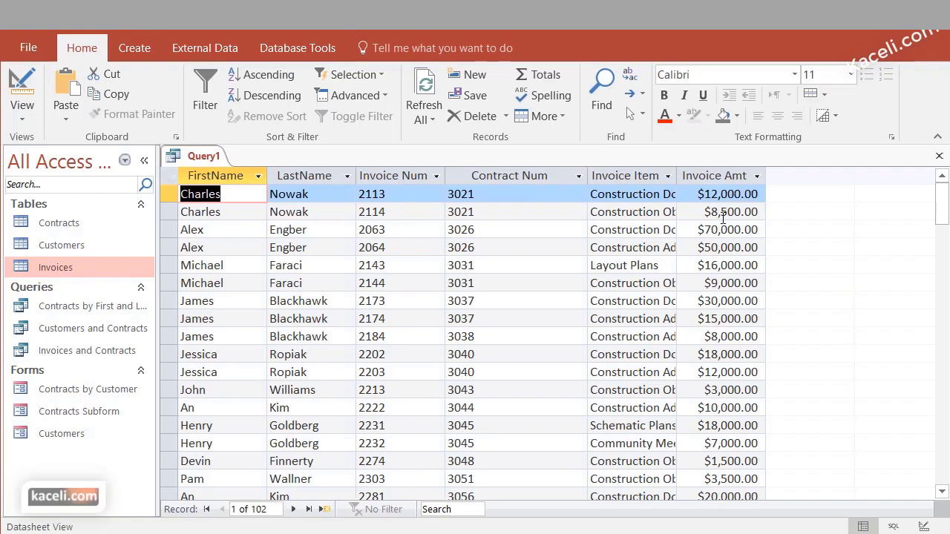
Back in Design View, turn on Show for the Invoice Paid column
{"action": "scroll", "coordinate": [745, 354], "scroll_direction": "down", "scroll_amount": 3}
{"action": "scroll", "coordinate": [744, 354], "scroll_direction": "down", "scroll_amount": 18}
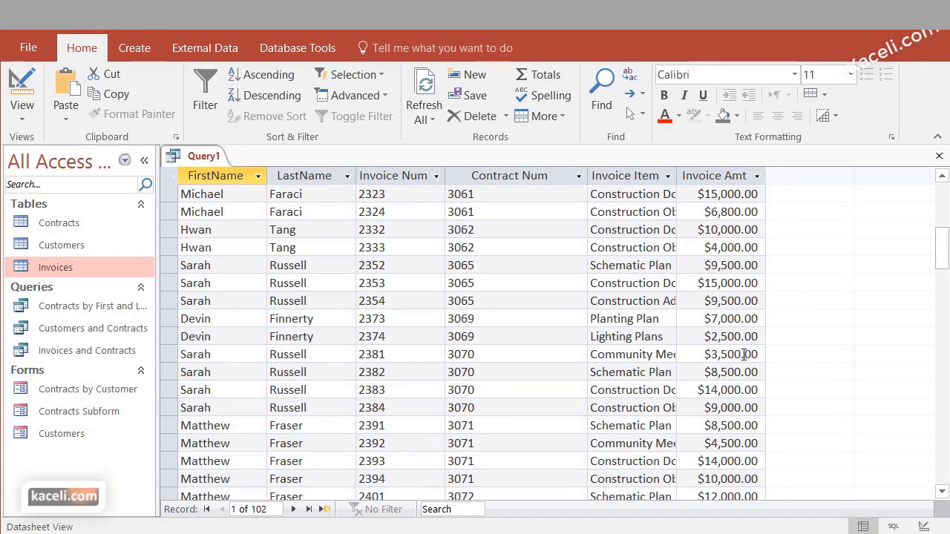
{"action": "scroll", "coordinate": [720, 335], "scroll_direction": "up", "scroll_amount": 13}
{"action": "scroll", "coordinate": [778, 233], "scroll_direction": "up", "scroll_amount": 8}
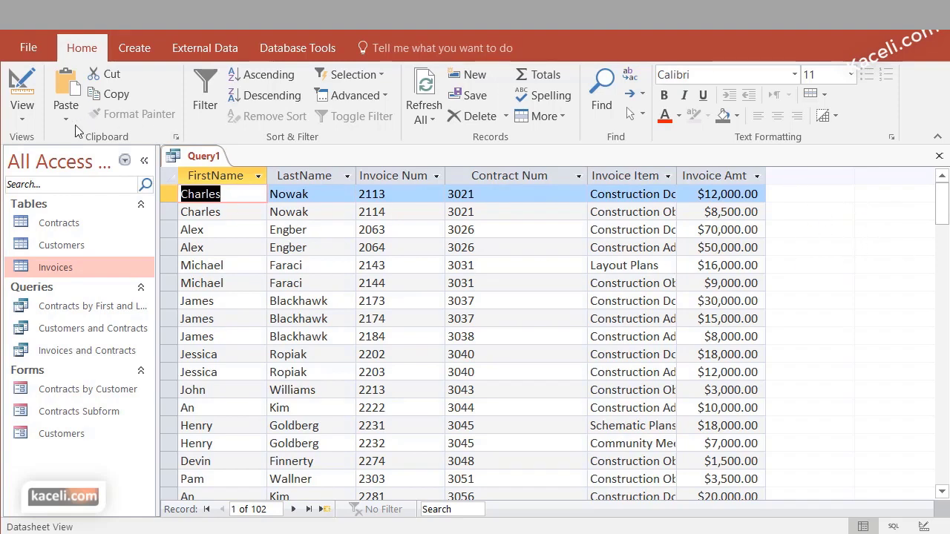
{"action": "left_click", "coordinate": [23, 115]}
{"action": "left_click", "coordinate": [64, 236]}
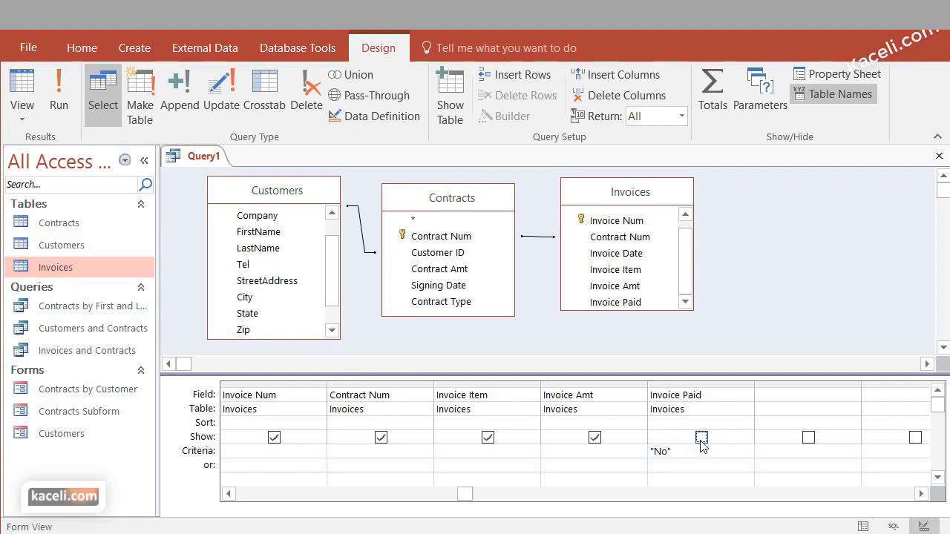
{"action": "left_click", "coordinate": [700, 438]}
Run Query1 to confirm all 102 records read No, then return to Design View
{"action": "left_click", "coordinate": [64, 102]}
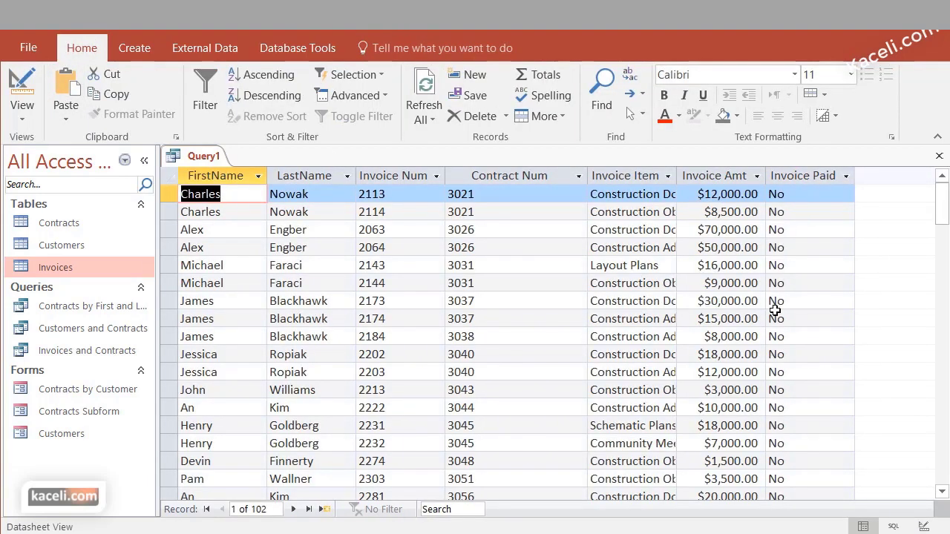
{"action": "scroll", "coordinate": [724, 354], "scroll_direction": "down", "scroll_amount": 14}
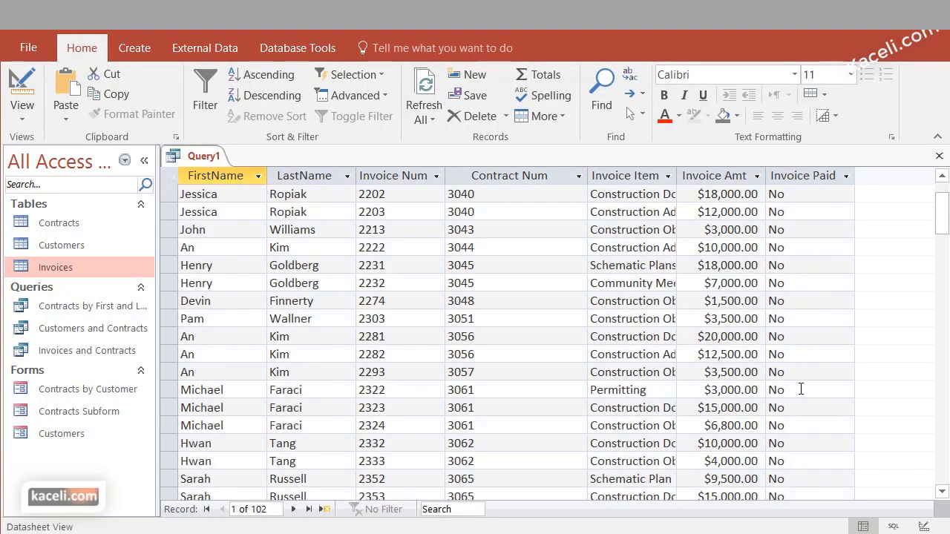
{"action": "scroll", "coordinate": [765, 379], "scroll_direction": "up", "scroll_amount": 14}
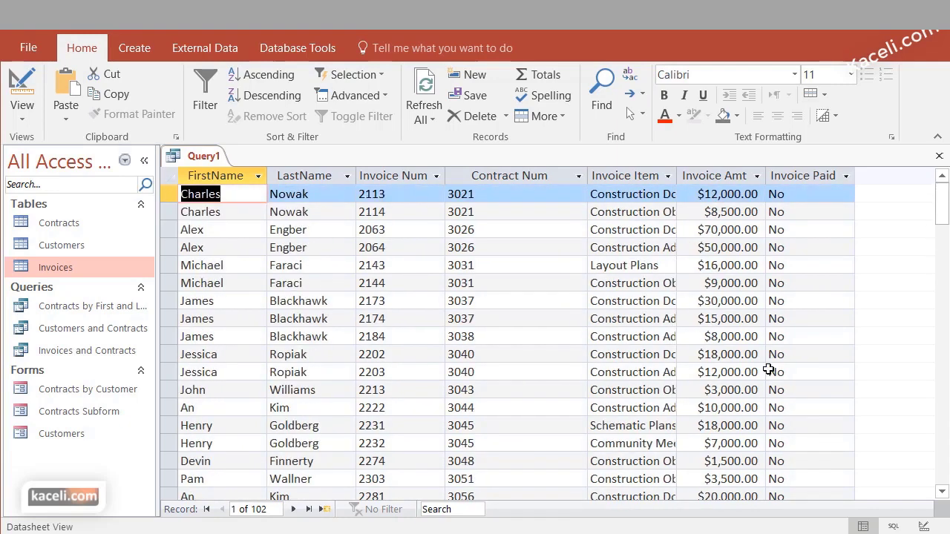
{"action": "left_click", "coordinate": [20, 120]}
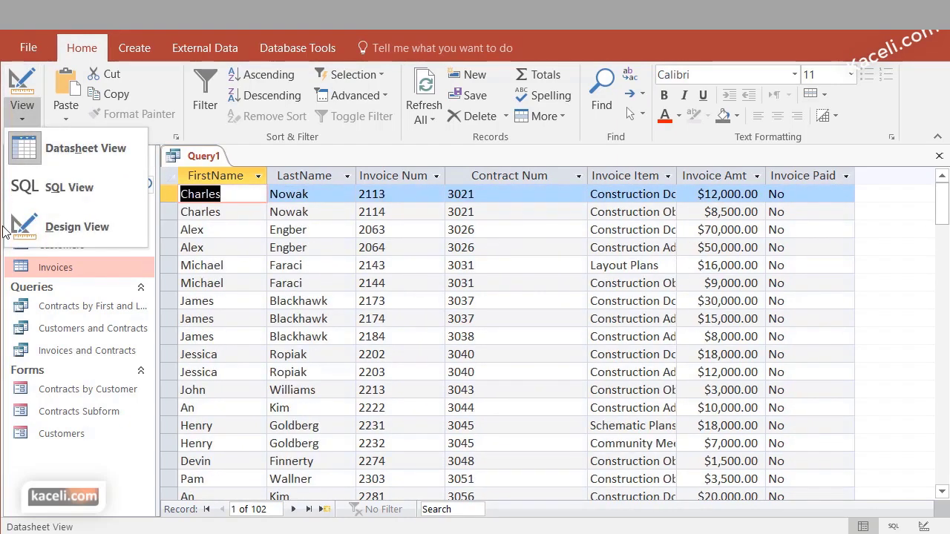
{"action": "left_click", "coordinate": [67, 227]}
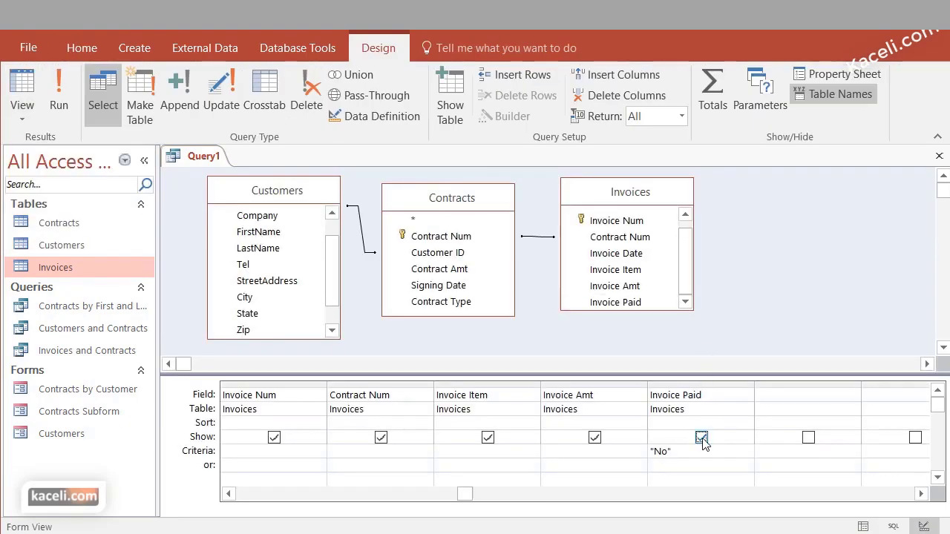
Turn off Show for Invoice Paid and rerun Query1, still listing 102 unpaid invoices
{"action": "left_click", "coordinate": [701, 438]}
{"action": "left_click", "coordinate": [58, 97]}
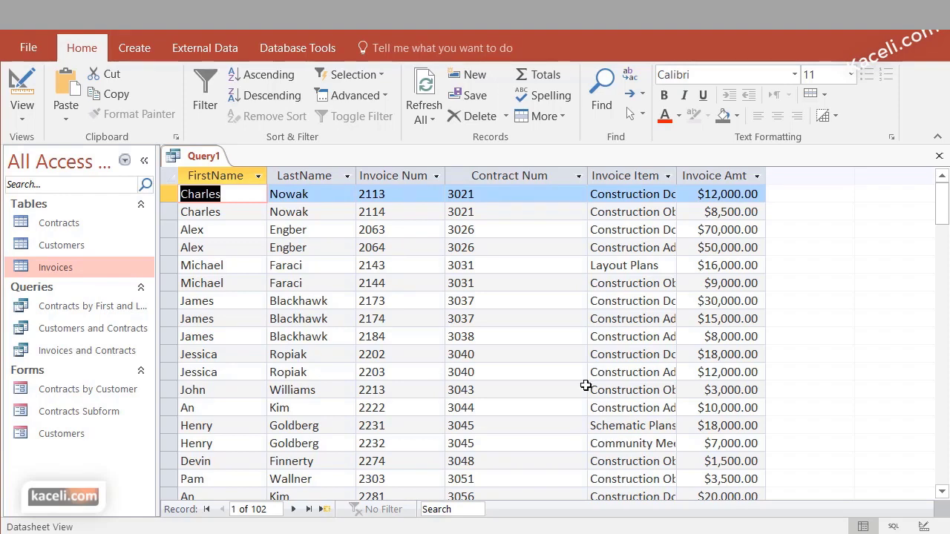
{"action": "left_click", "coordinate": [23, 111]}
{"action": "left_click", "coordinate": [74, 227]}
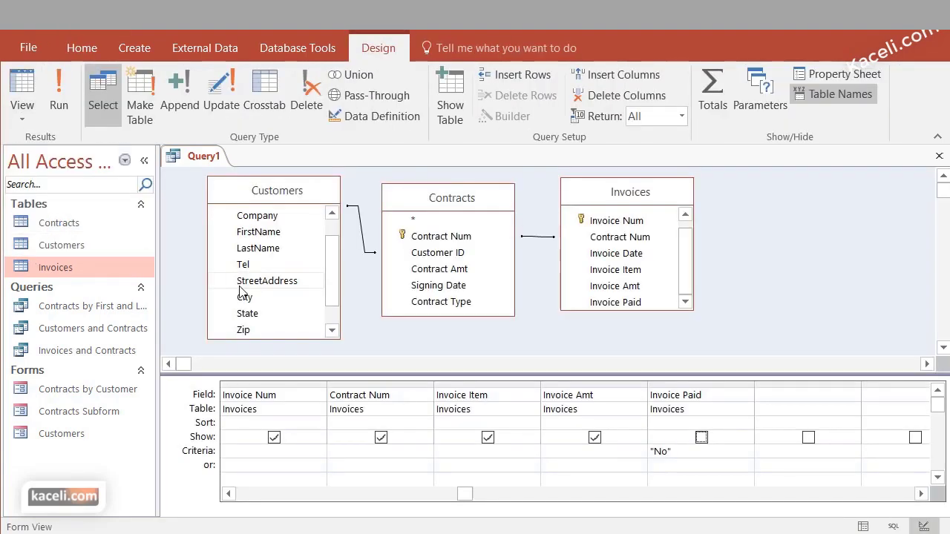
{"action": "left_click", "coordinate": [67, 104]}
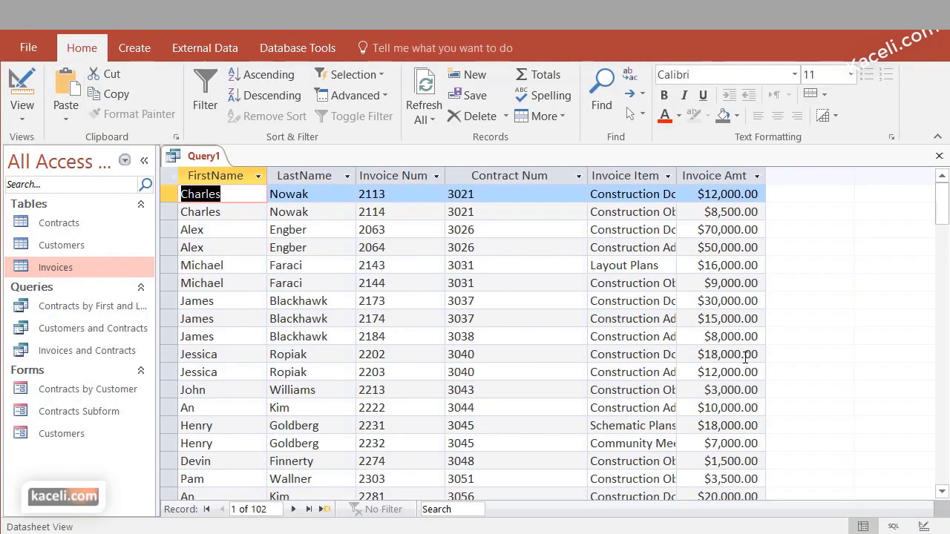
{"action": "scroll", "coordinate": [743, 455], "scroll_direction": "down", "scroll_amount": 10}
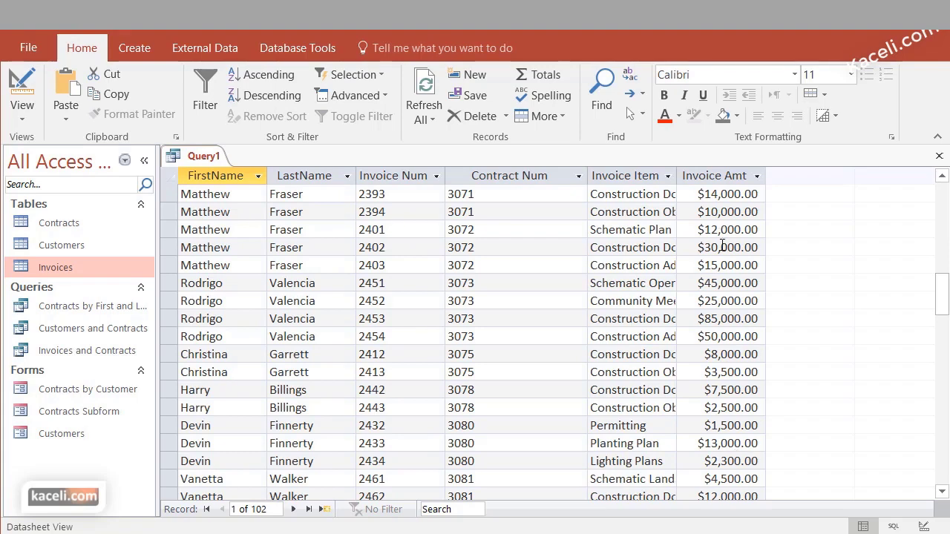
{"action": "scroll", "coordinate": [771, 352], "scroll_direction": "up", "scroll_amount": 10}
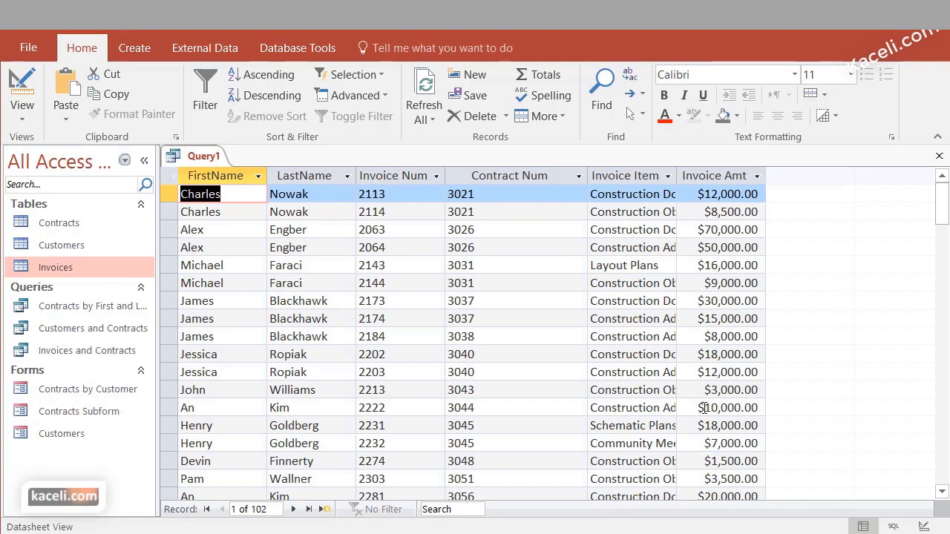
In Design View, enter >=10000 as the Invoice Amt criterion
{"action": "left_click", "coordinate": [29, 123]}
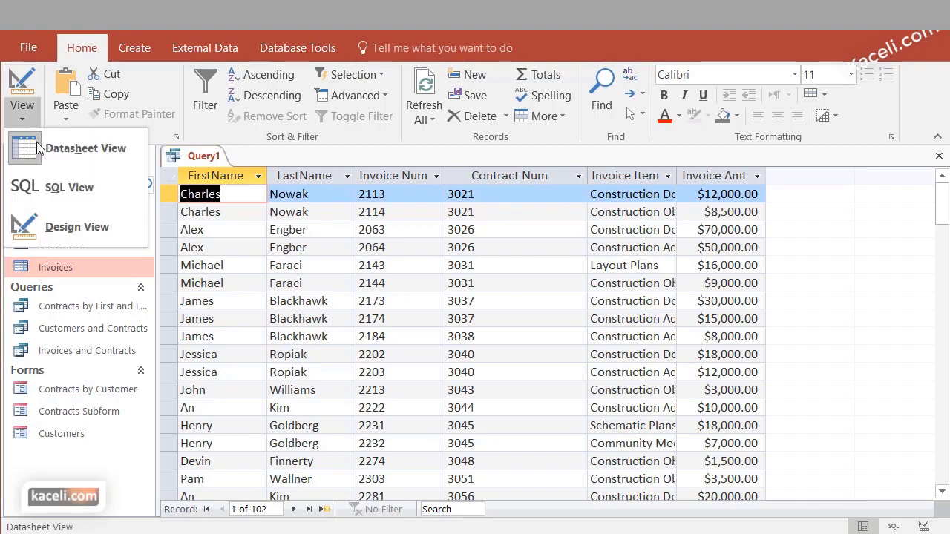
{"action": "left_click", "coordinate": [74, 227]}
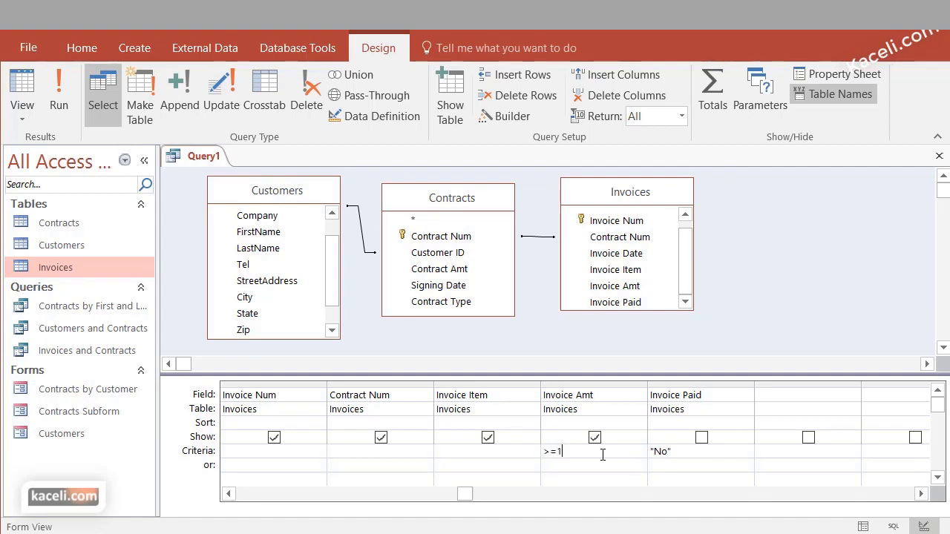
{"action": "type", "text": "0000"}
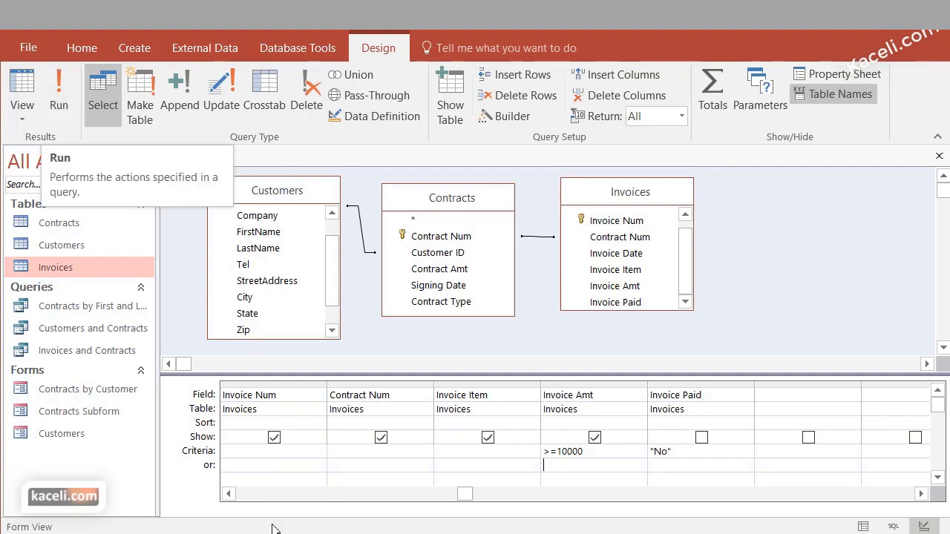
{"action": "left_click", "coordinate": [544, 452]}
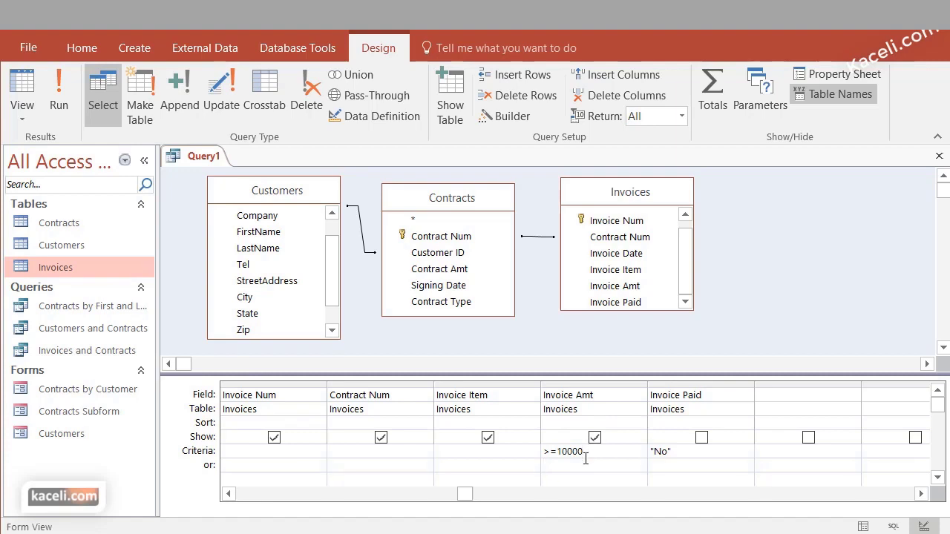
{"action": "key", "text": "Down"}
Run Query1 to see the 43 matching records, then return to Design View
{"action": "left_click", "coordinate": [67, 102]}
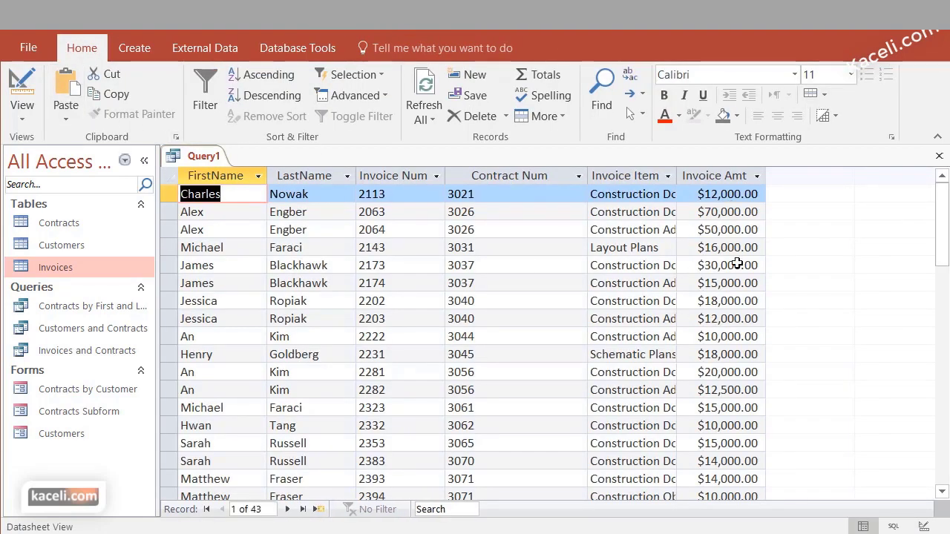
{"action": "scroll", "coordinate": [731, 386], "scroll_direction": "down", "scroll_amount": 7}
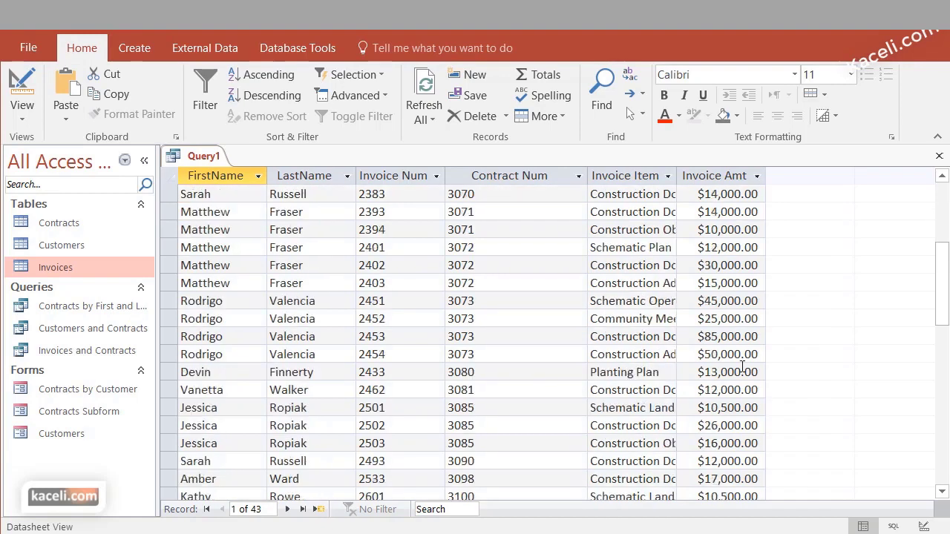
{"action": "scroll", "coordinate": [735, 371], "scroll_direction": "up", "scroll_amount": 7}
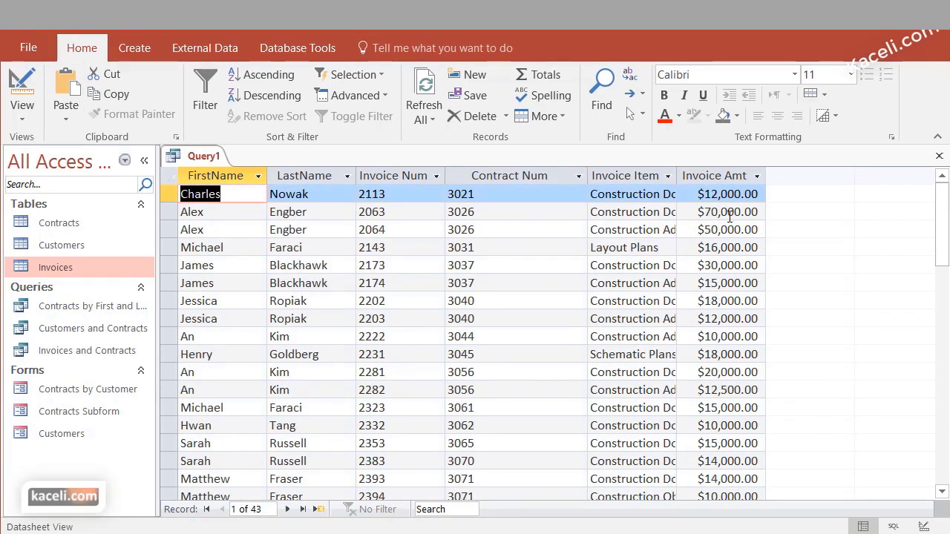
{"action": "left_click", "coordinate": [32, 118]}
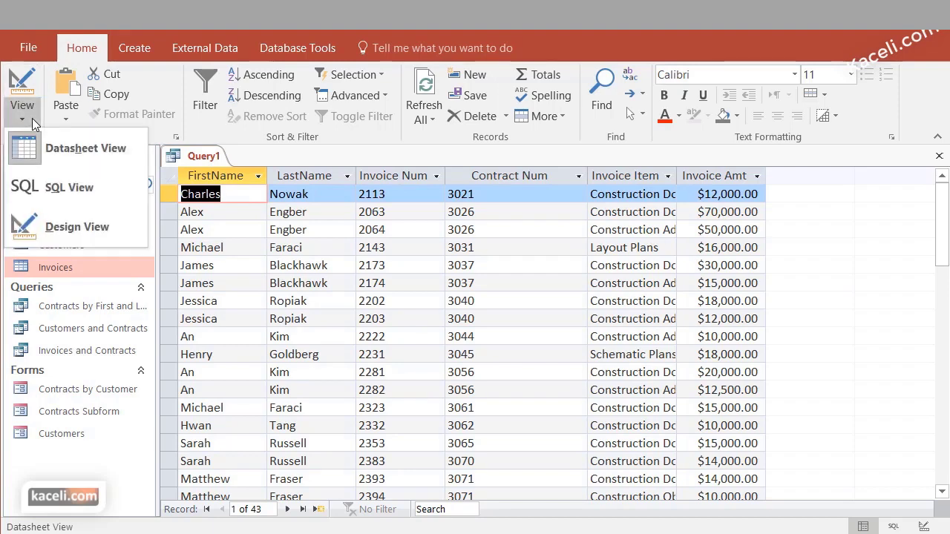
{"action": "left_click", "coordinate": [63, 227]}
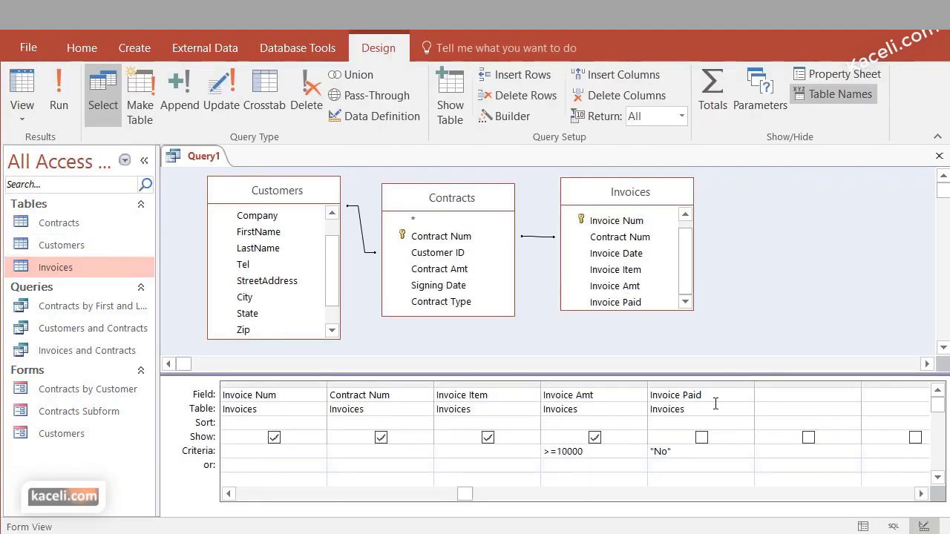
{"action": "left_click", "coordinate": [574, 424]}
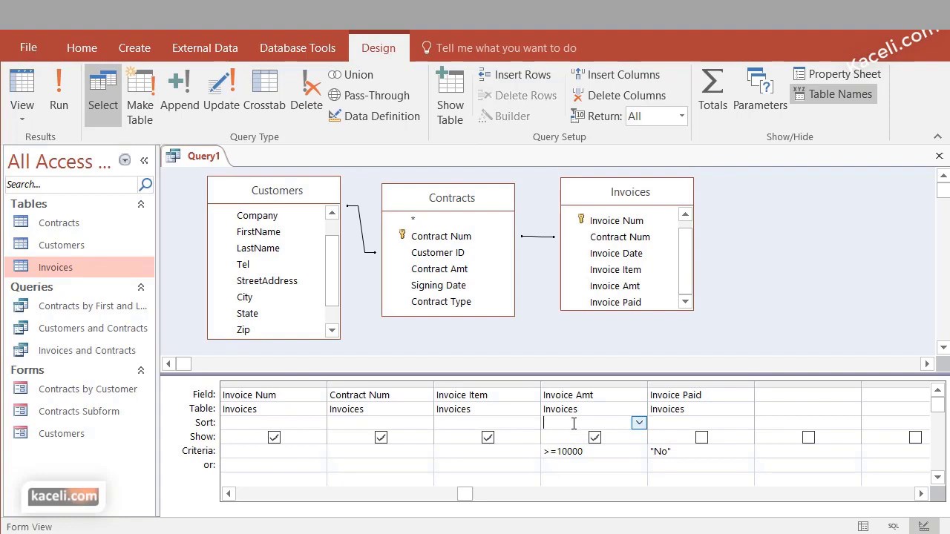
Set Invoice Amt to sort Descending, check the sorted results, and return to Design View
{"action": "left_click", "coordinate": [638, 423]}
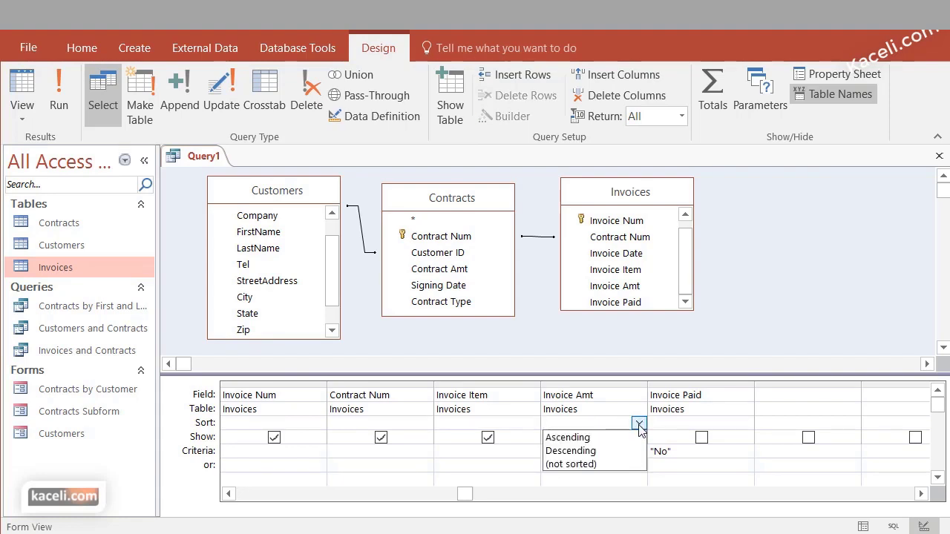
{"action": "left_click", "coordinate": [593, 452]}
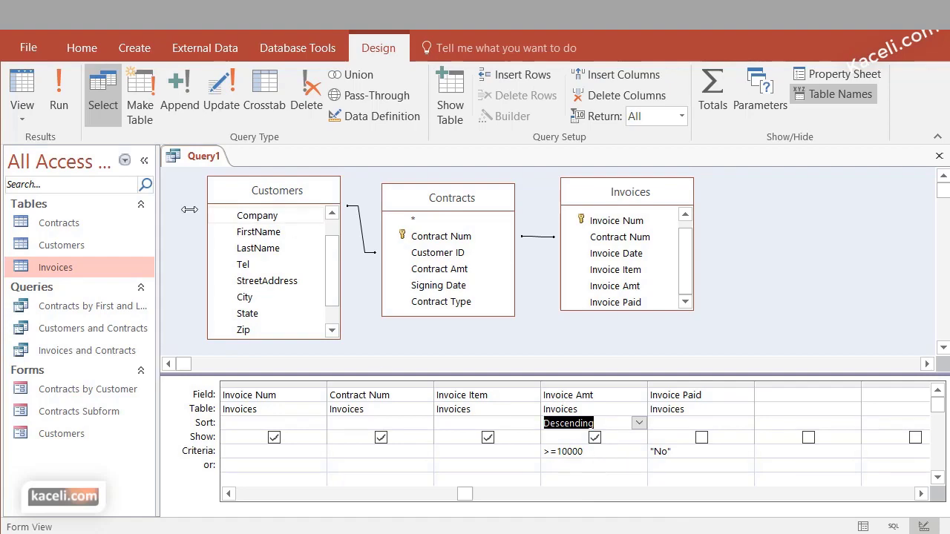
{"action": "left_click", "coordinate": [59, 93]}
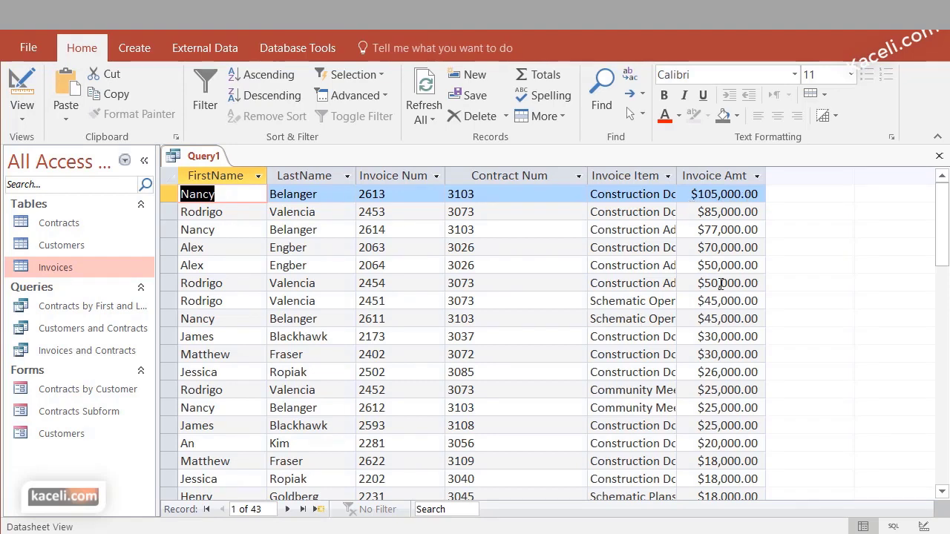
{"action": "scroll", "coordinate": [713, 301], "scroll_direction": "down", "scroll_amount": 8}
{"action": "scroll", "coordinate": [707, 309], "scroll_direction": "down", "scroll_amount": 8}
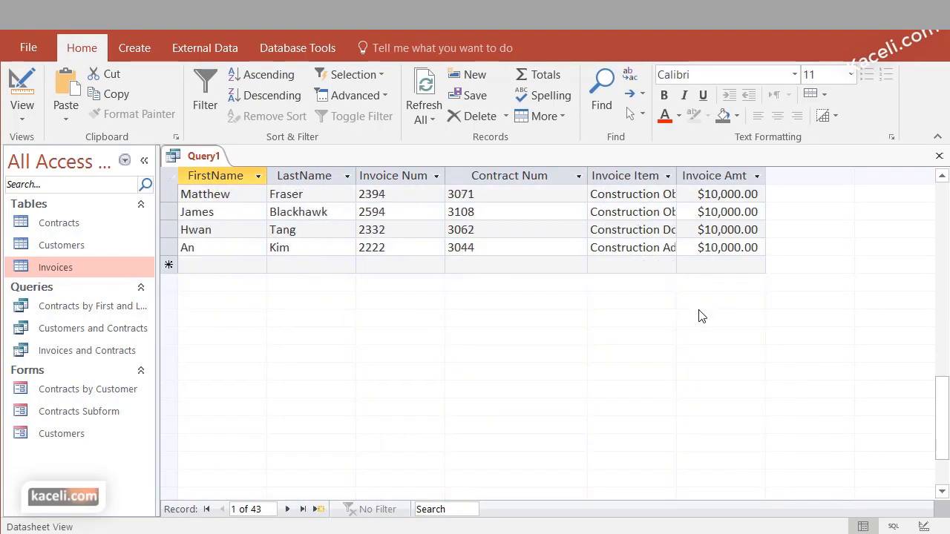
{"action": "left_click", "coordinate": [23, 111]}
{"action": "left_click", "coordinate": [64, 227]}
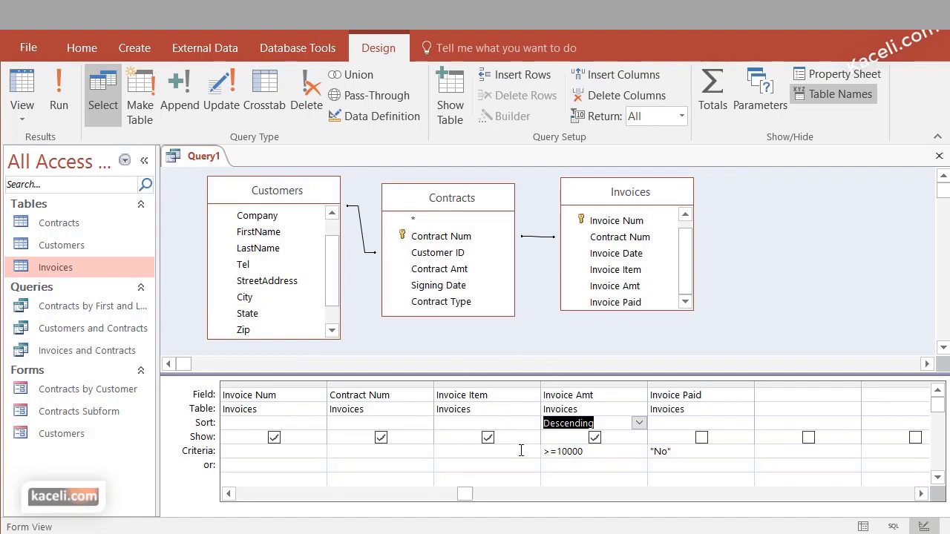
Add the Customers City field to the grid and run Query1 to show each invoice's city
{"action": "left_click", "coordinate": [496, 451]}
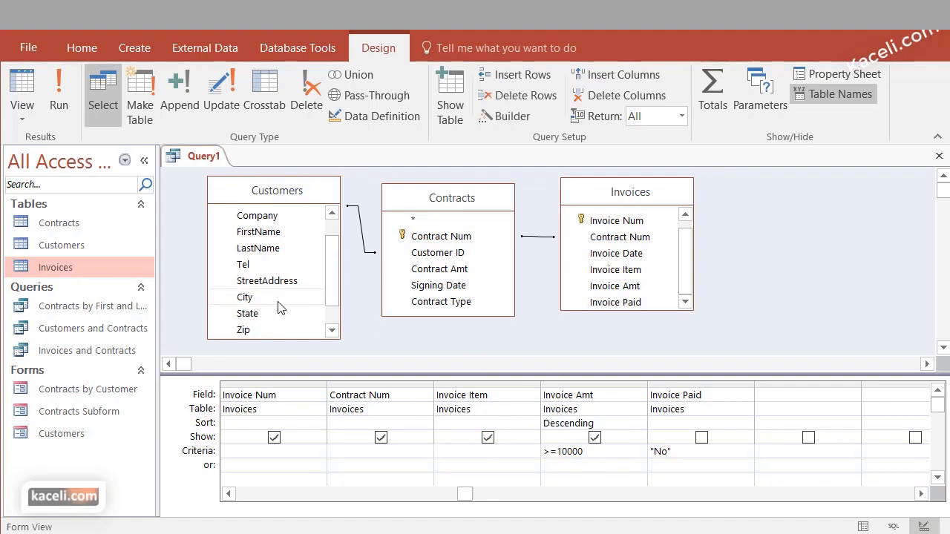
{"action": "left_click_drag", "start_coordinate": [277, 303], "coordinate": [436, 397]}
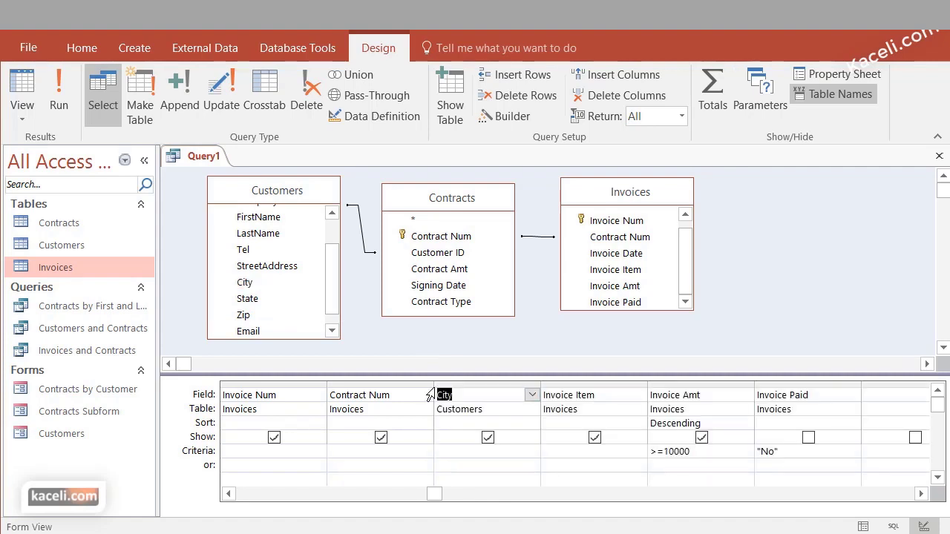
{"action": "left_click", "coordinate": [458, 452]}
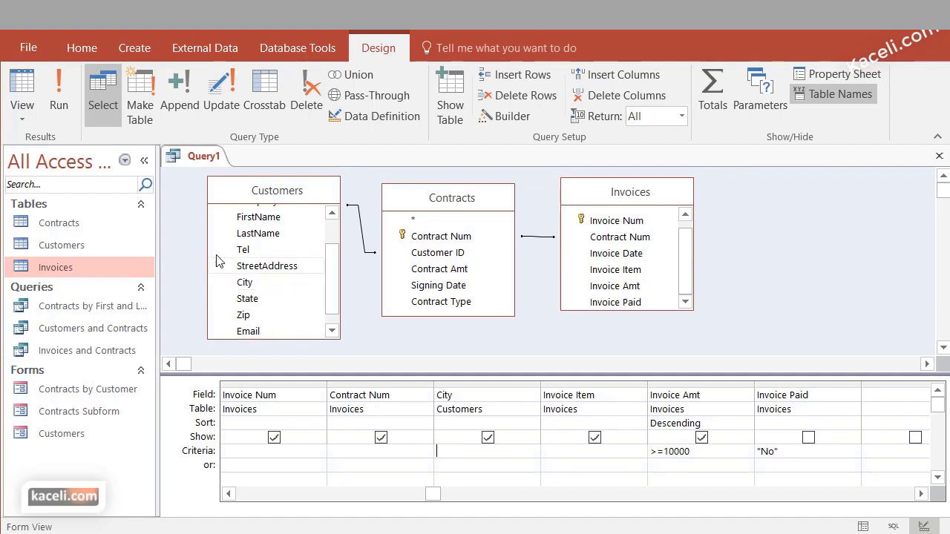
{"action": "left_click", "coordinate": [483, 450]}
{"action": "left_click", "coordinate": [58, 100]}
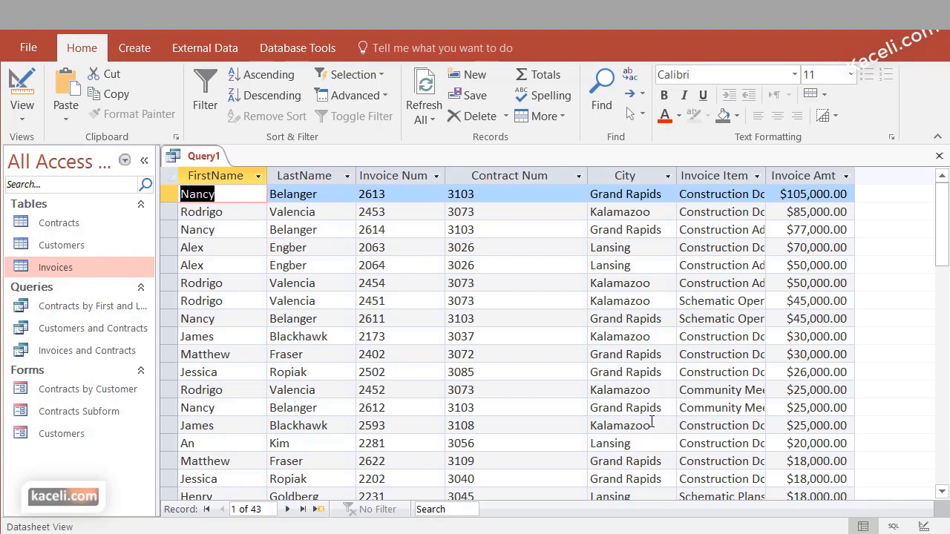
{"action": "scroll", "coordinate": [618, 407], "scroll_direction": "down", "scroll_amount": 2}
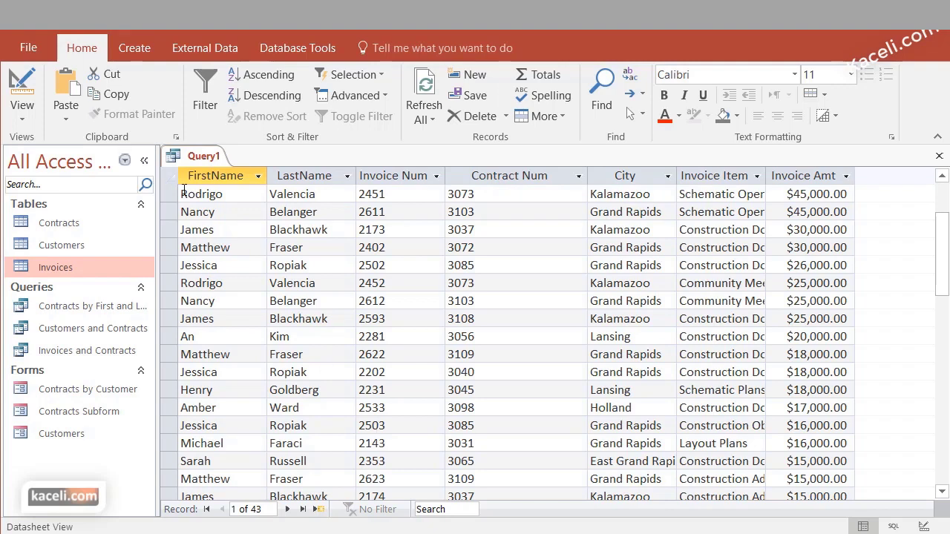
{"action": "left_click", "coordinate": [29, 115]}
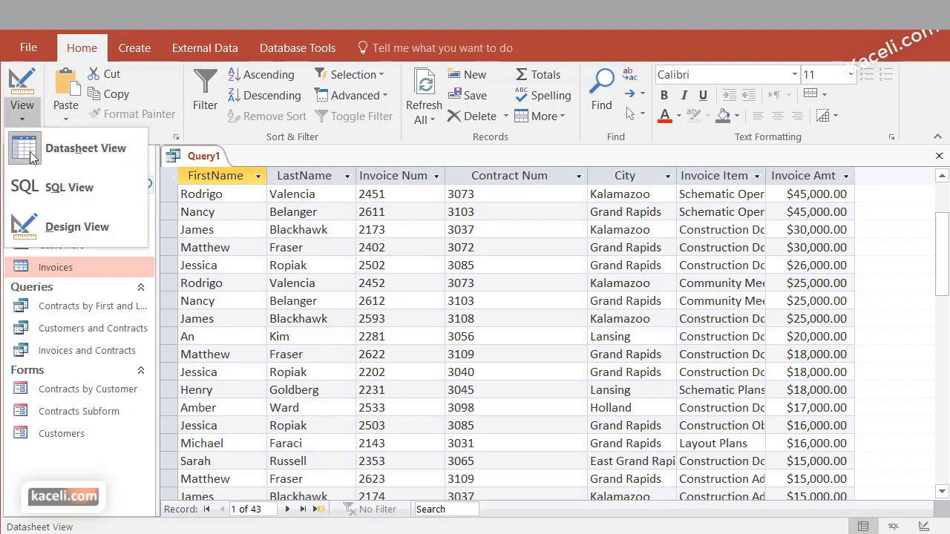
{"action": "left_click", "coordinate": [74, 226]}
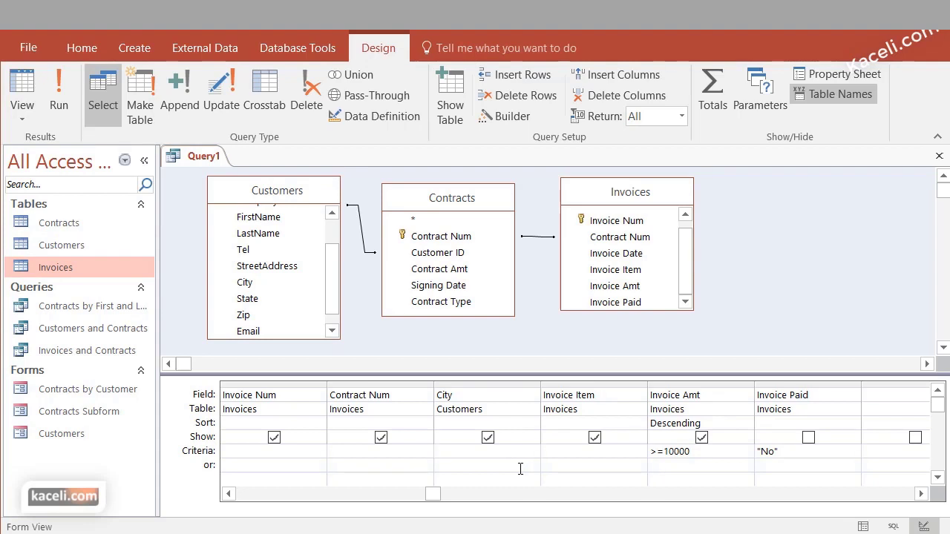
Enter lansing as the City criterion and holland on the or row
{"action": "type", "text": "lansing"}
{"action": "key", "text": "BackSpace"}
{"action": "type", "text": "sing"}
{"action": "left_click", "coordinate": [506, 466]}
{"action": "type", "text": "holland"}
{"action": "key", "text": "Down"}
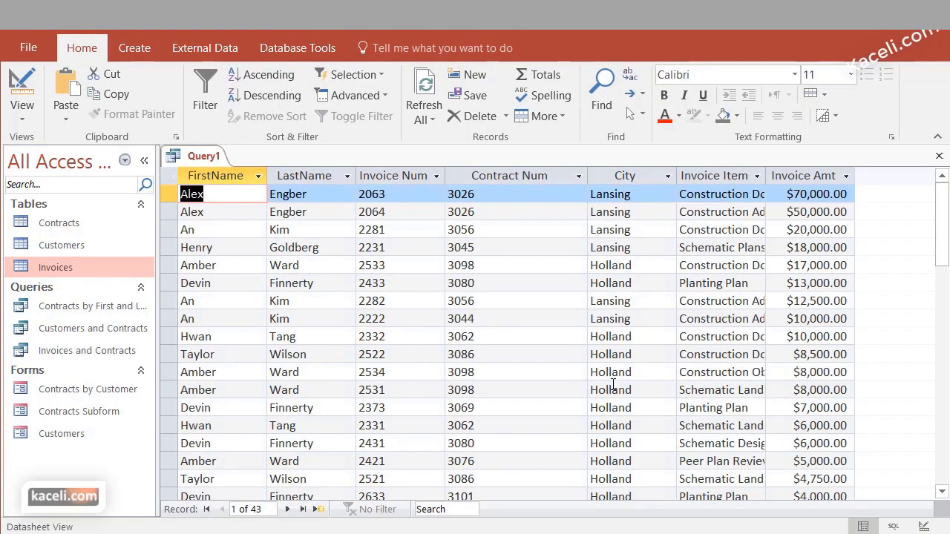
Review the Lansing or Holland query and switch back to Design View
{"action": "scroll", "coordinate": [611, 382], "scroll_direction": "down", "scroll_amount": 1}
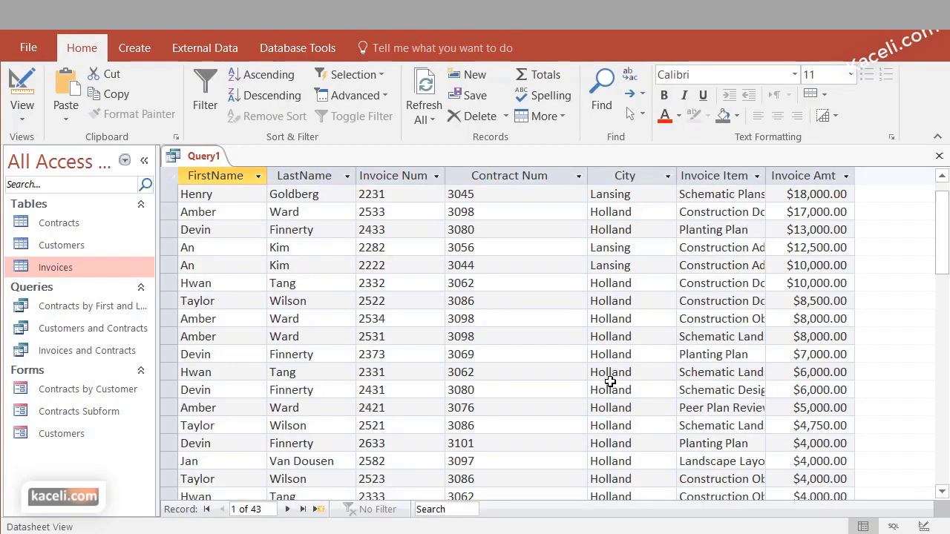
{"action": "scroll", "coordinate": [683, 286], "scroll_direction": "up", "scroll_amount": 1}
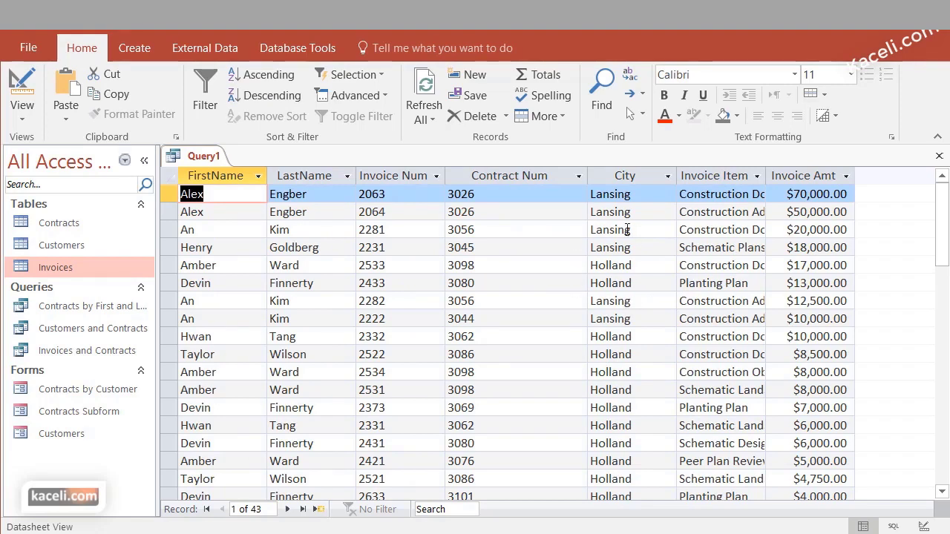
{"action": "scroll", "coordinate": [633, 336], "scroll_direction": "down", "scroll_amount": 3}
{"action": "scroll", "coordinate": [635, 337], "scroll_direction": "down", "scroll_amount": 5}
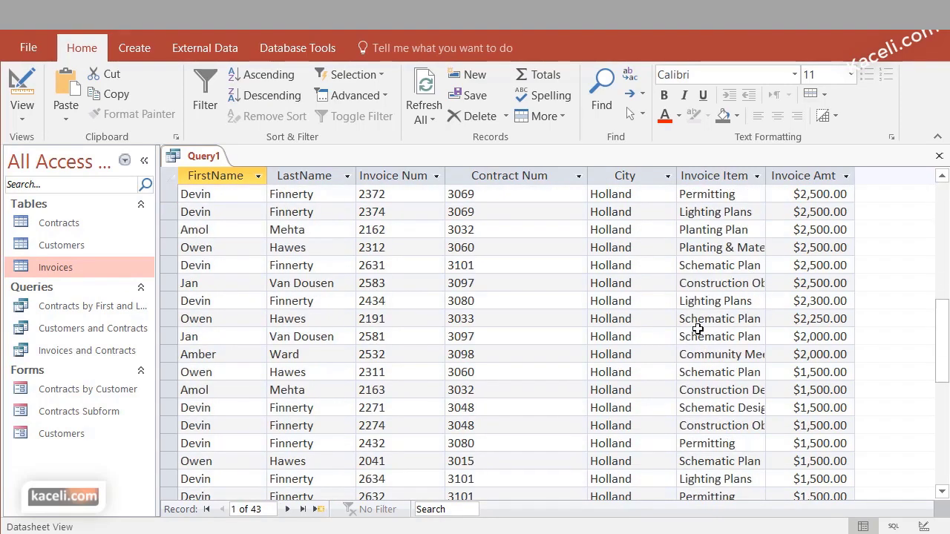
{"action": "scroll", "coordinate": [742, 330], "scroll_direction": "up", "scroll_amount": 8}
{"action": "scroll", "coordinate": [869, 304], "scroll_direction": "down", "scroll_amount": 3}
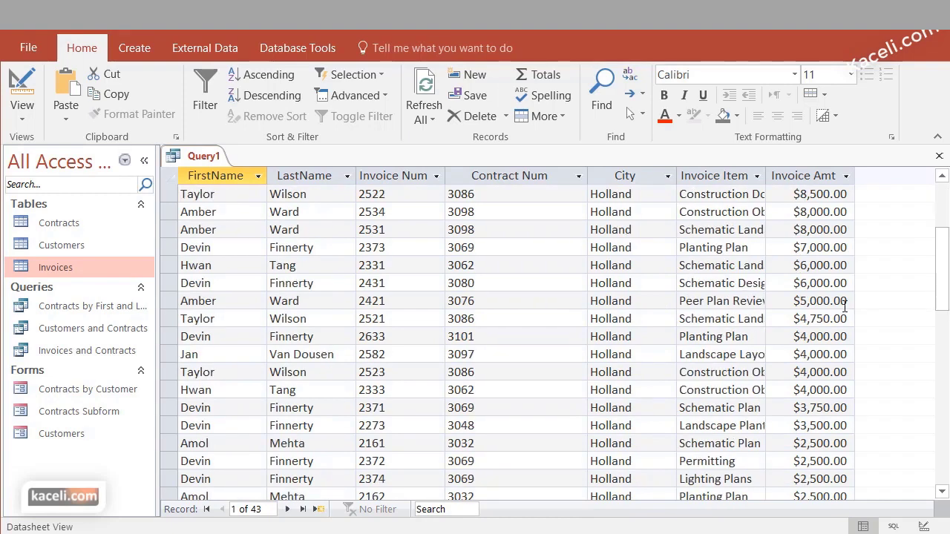
{"action": "scroll", "coordinate": [869, 304], "scroll_direction": "up", "scroll_amount": 3}
{"action": "scroll", "coordinate": [817, 341], "scroll_direction": "down", "scroll_amount": 5}
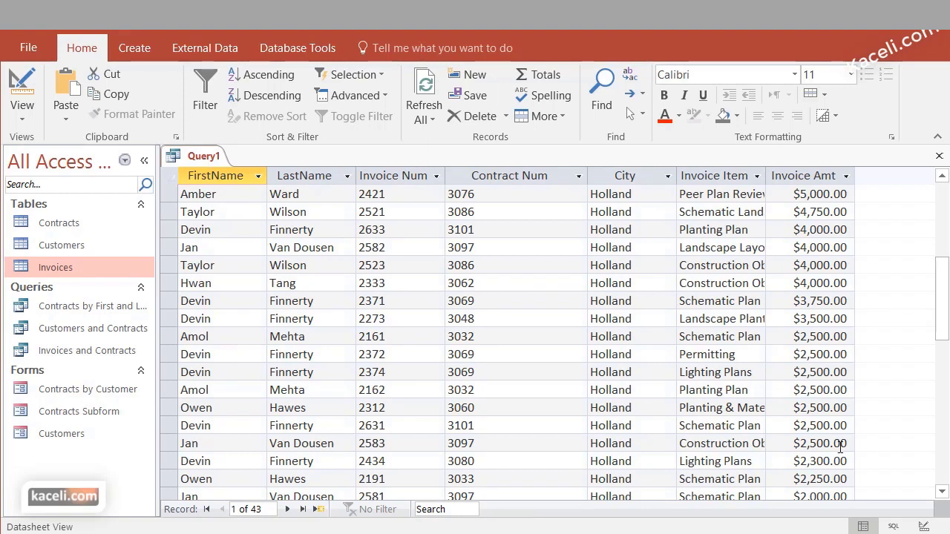
{"action": "left_click", "coordinate": [24, 119]}
{"action": "left_click", "coordinate": [50, 227]}
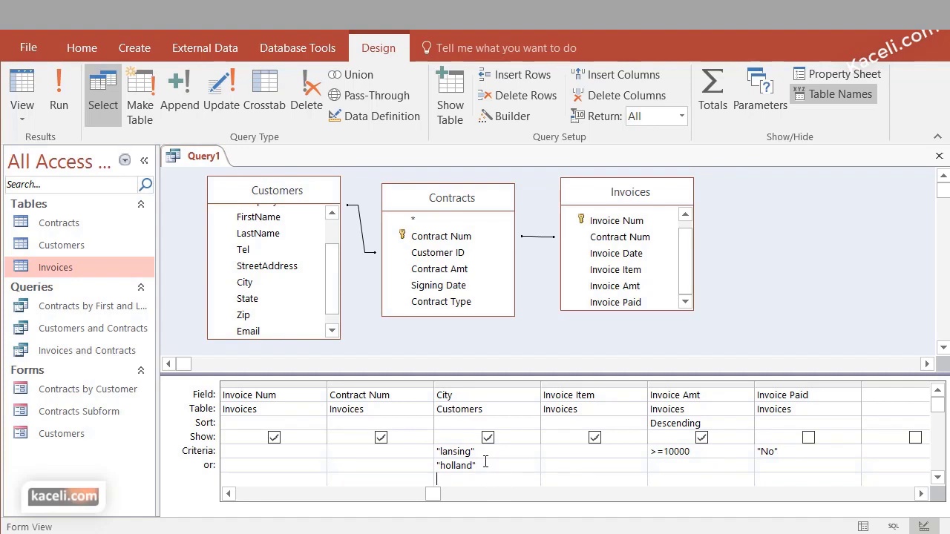
Replace the or-row holland with "lansing" Or "holland" on one row, run, then undo
{"action": "left_click_drag", "start_coordinate": [475, 464], "coordinate": [427, 467]}
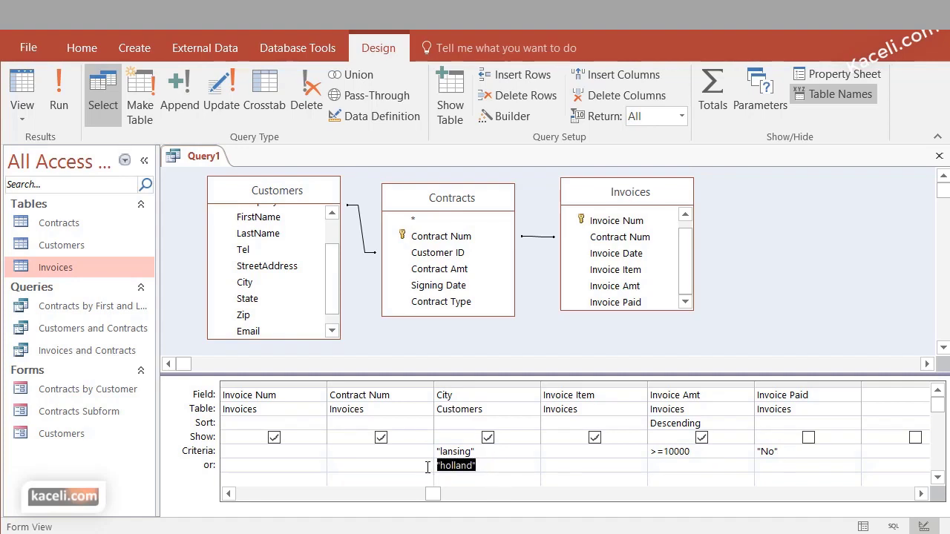
{"action": "key", "text": "Delete"}
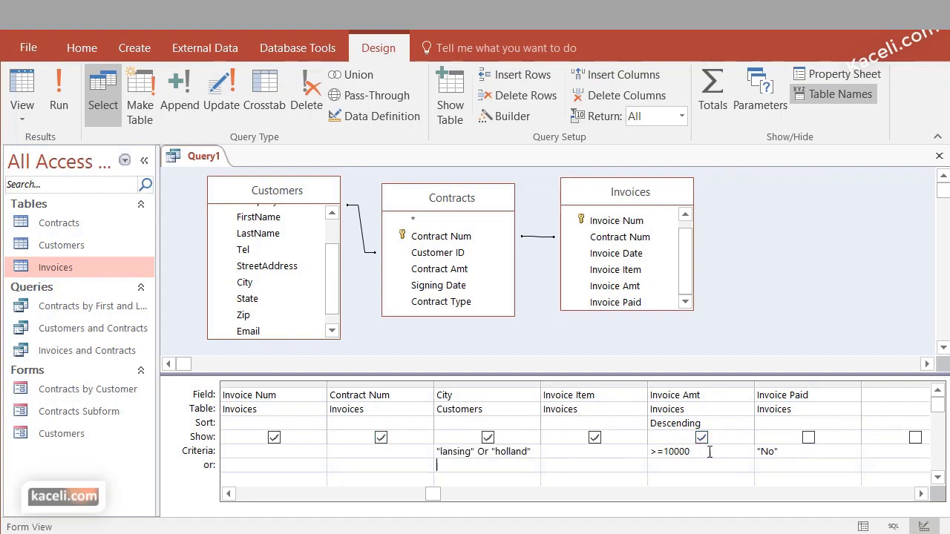
{"action": "left_click", "coordinate": [58, 100]}
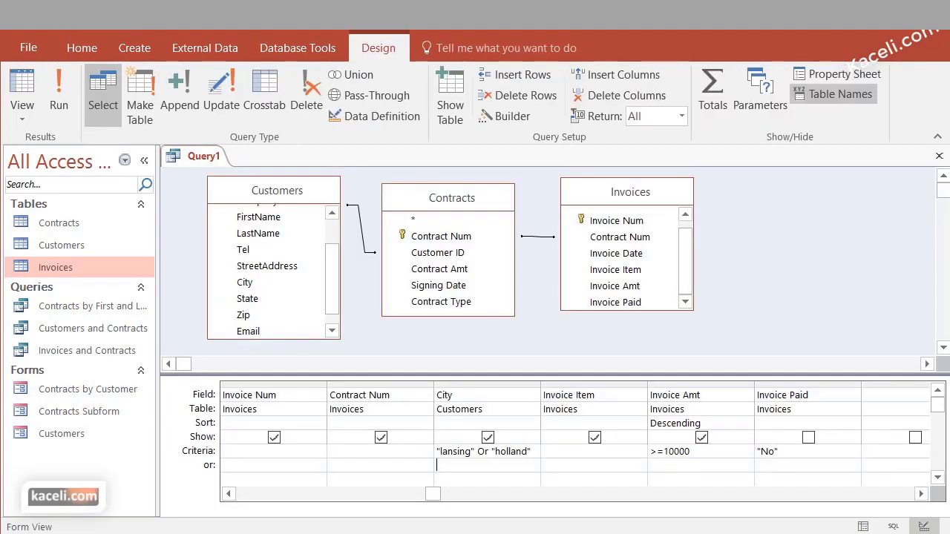
{"action": "key", "text": "Tab"}
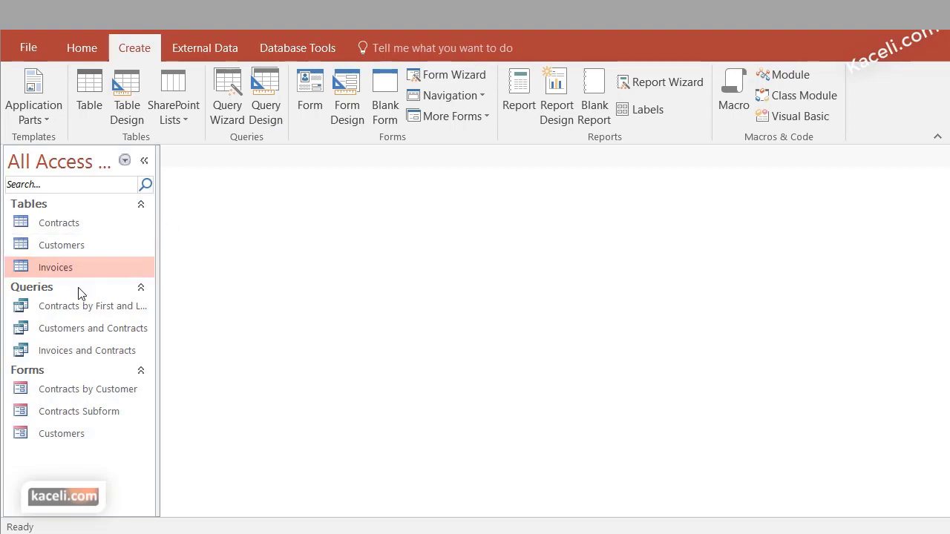
Create a new query design with the Customers, Contracts and Invoices tables added
{"action": "left_click", "coordinate": [271, 104]}
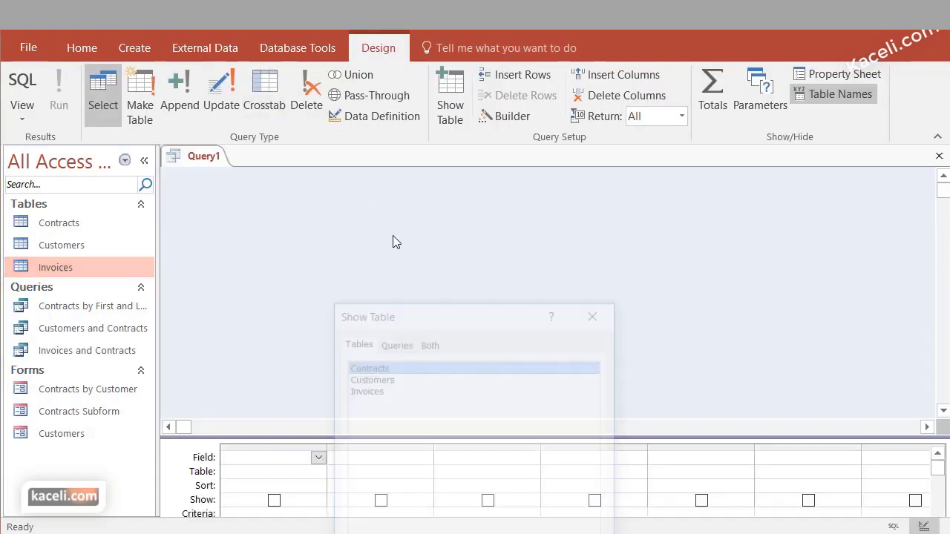
{"action": "left_click_drag", "start_coordinate": [418, 312], "coordinate": [418, 110]}
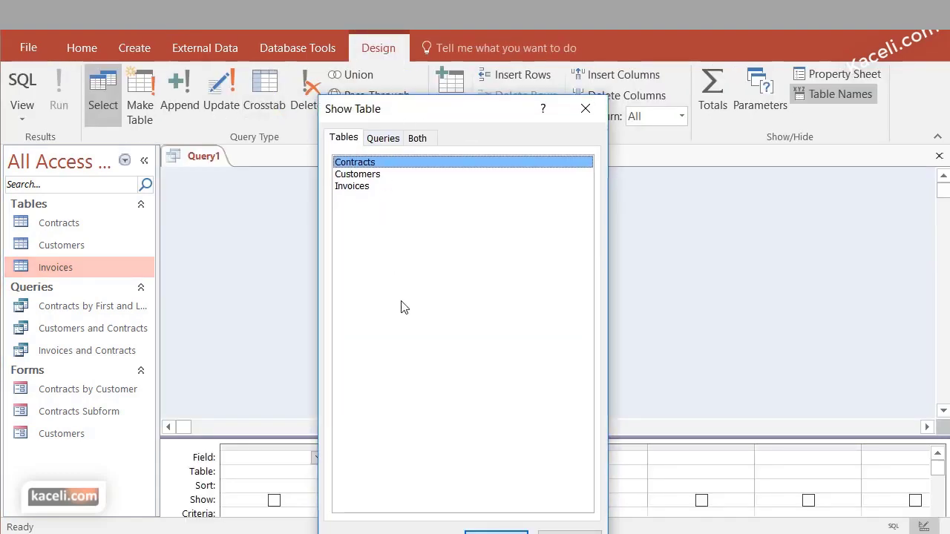
{"action": "left_click", "coordinate": [380, 175]}
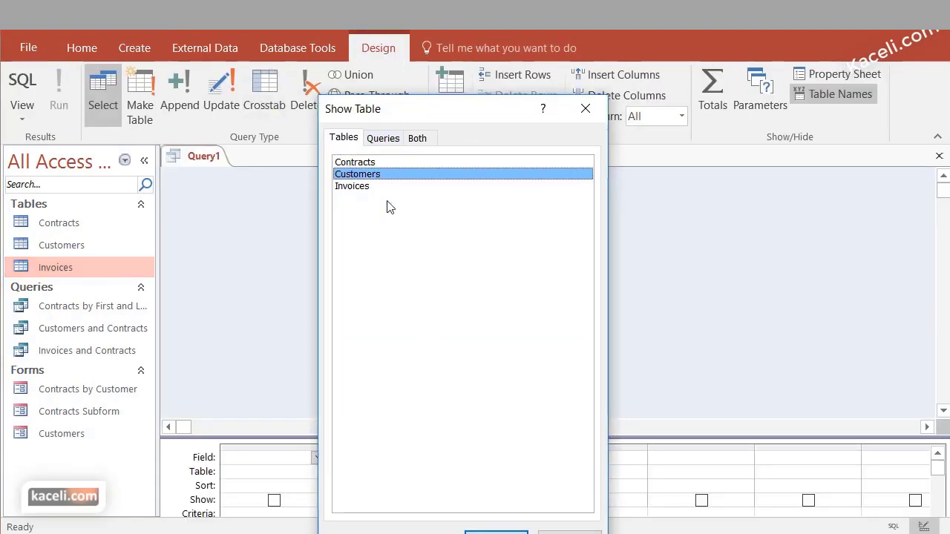
{"action": "left_click", "coordinate": [497, 527]}
{"action": "left_click", "coordinate": [373, 163]}
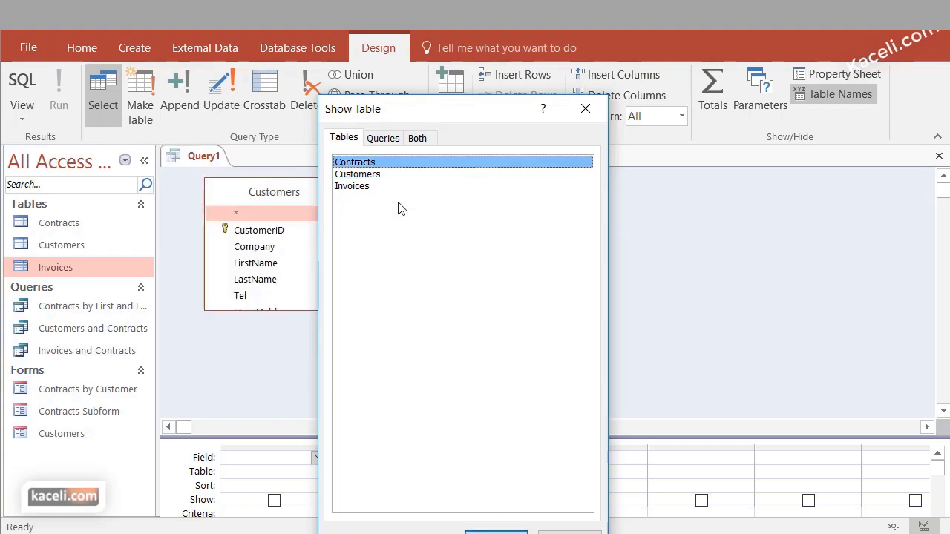
{"action": "left_click", "coordinate": [497, 532]}
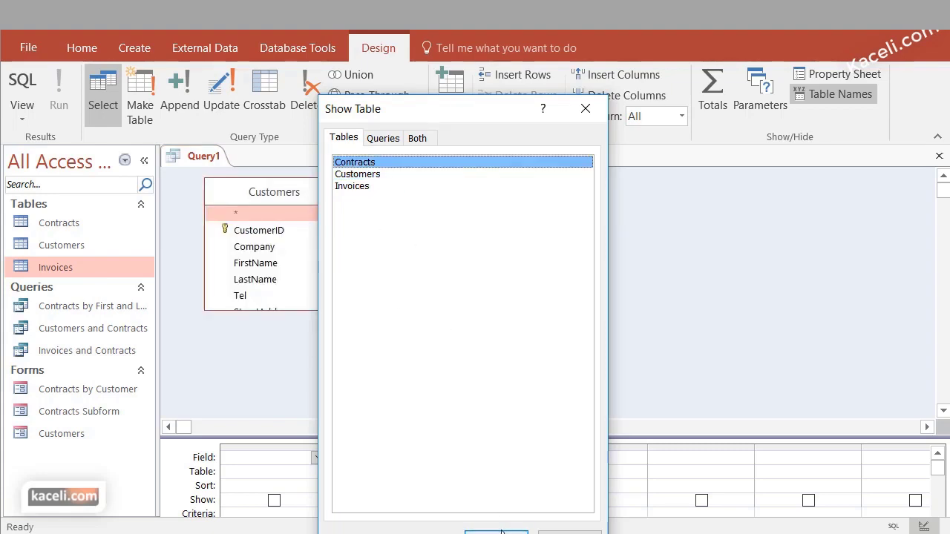
{"action": "left_click", "coordinate": [363, 187]}
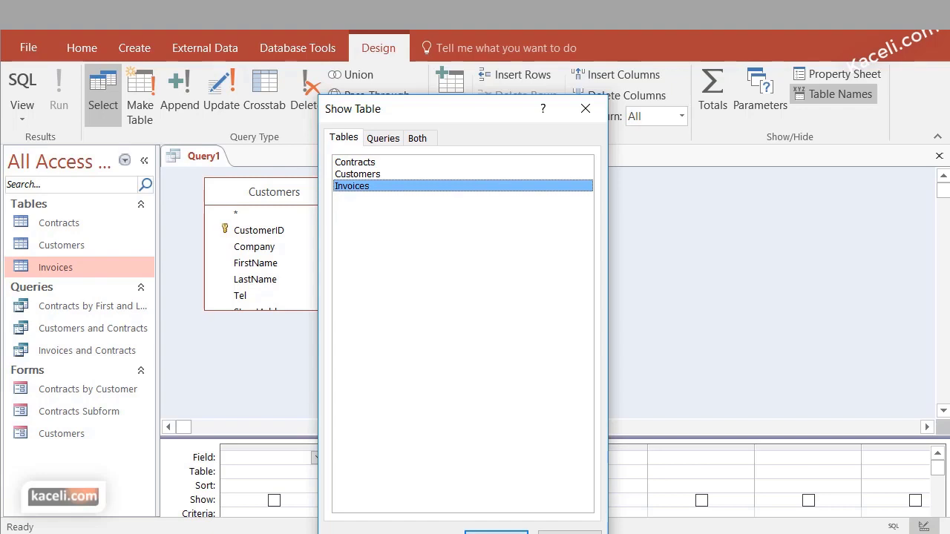
{"action": "left_click", "coordinate": [496, 531]}
{"action": "left_click", "coordinate": [569, 532]}
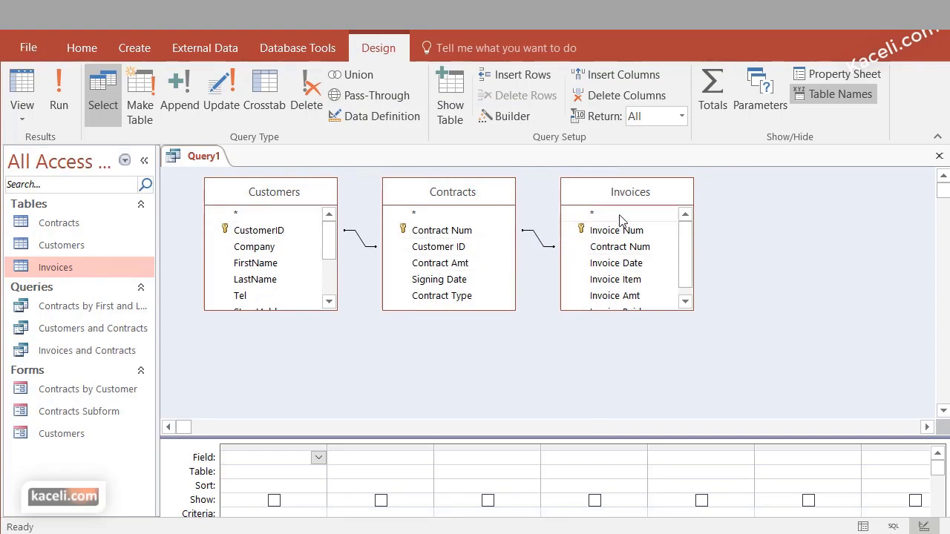
Add FirstName, LastName, StreetAddress, City, State and Zip from Customers to the grid
{"action": "double_click", "coordinate": [244, 264]}
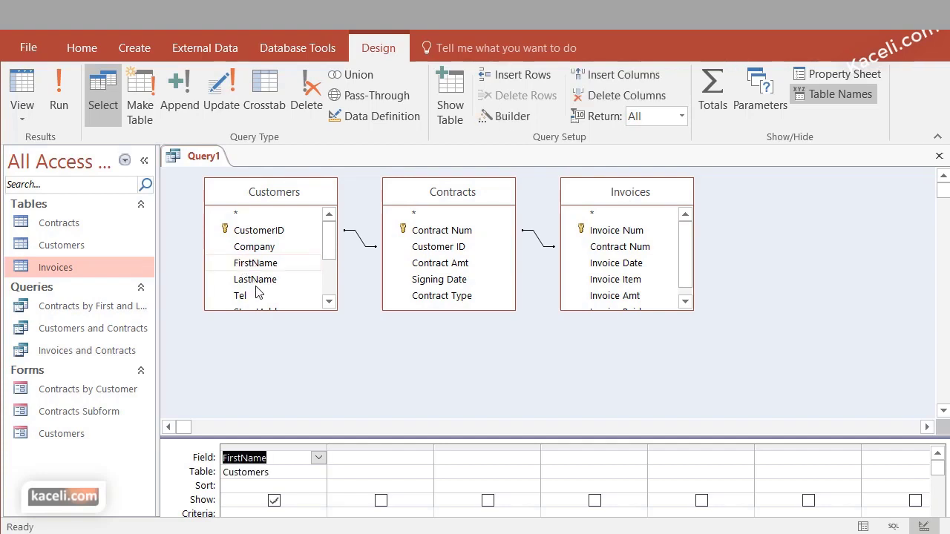
{"action": "double_click", "coordinate": [266, 281]}
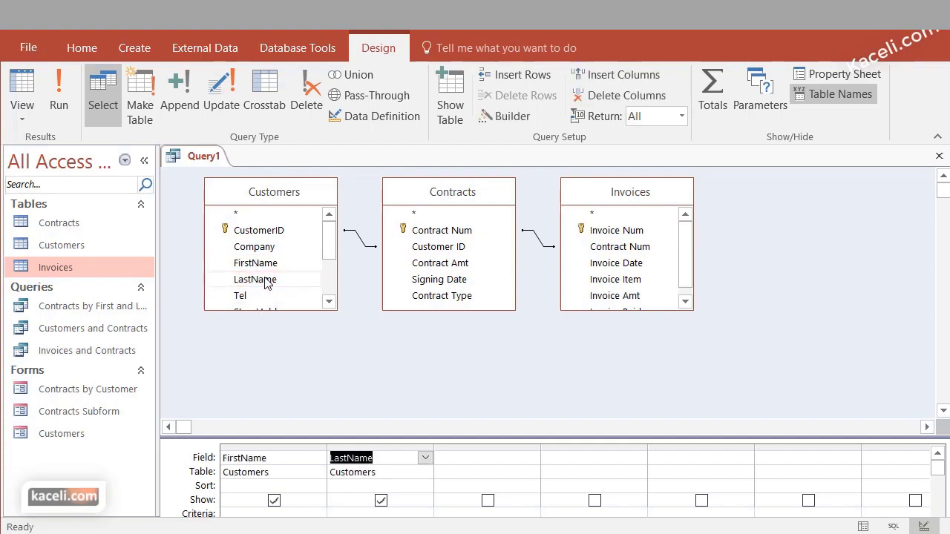
{"action": "left_click", "coordinate": [329, 302]}
{"action": "left_click", "coordinate": [329, 301]}
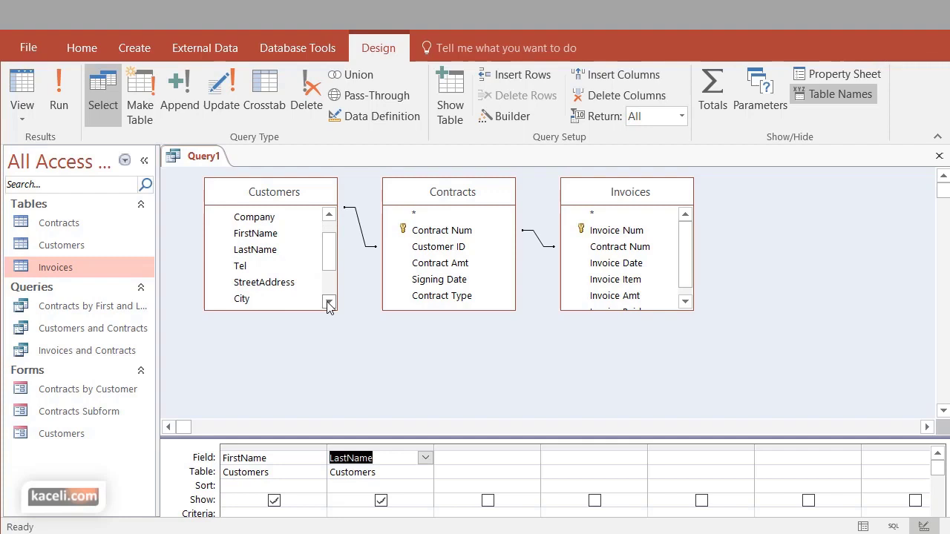
{"action": "double_click", "coordinate": [280, 285]}
{"action": "double_click", "coordinate": [253, 299]}
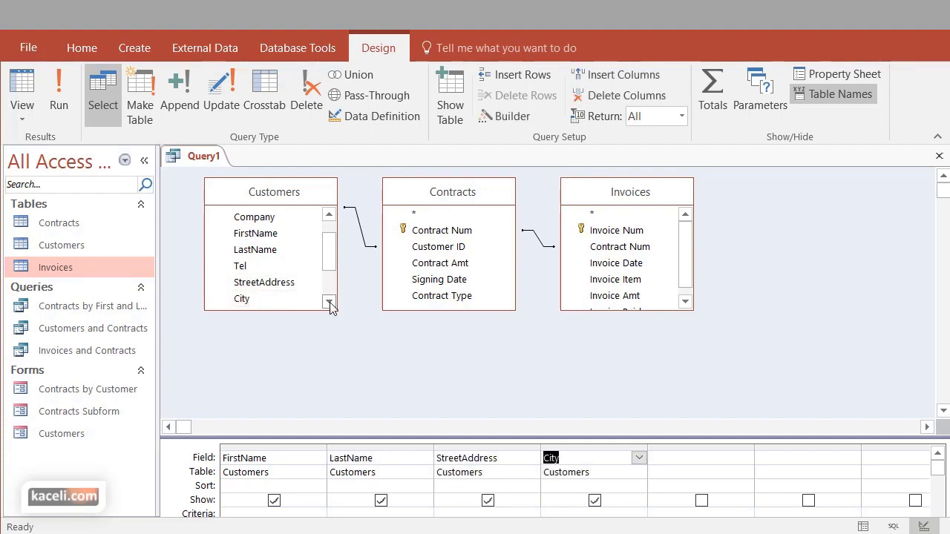
{"action": "left_click", "coordinate": [329, 301]}
{"action": "left_click", "coordinate": [328, 301]}
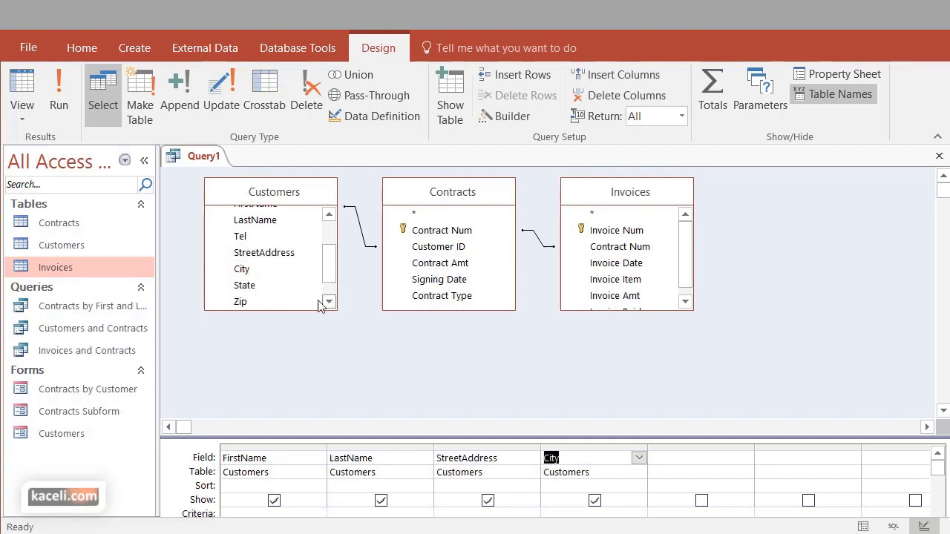
{"action": "double_click", "coordinate": [256, 285]}
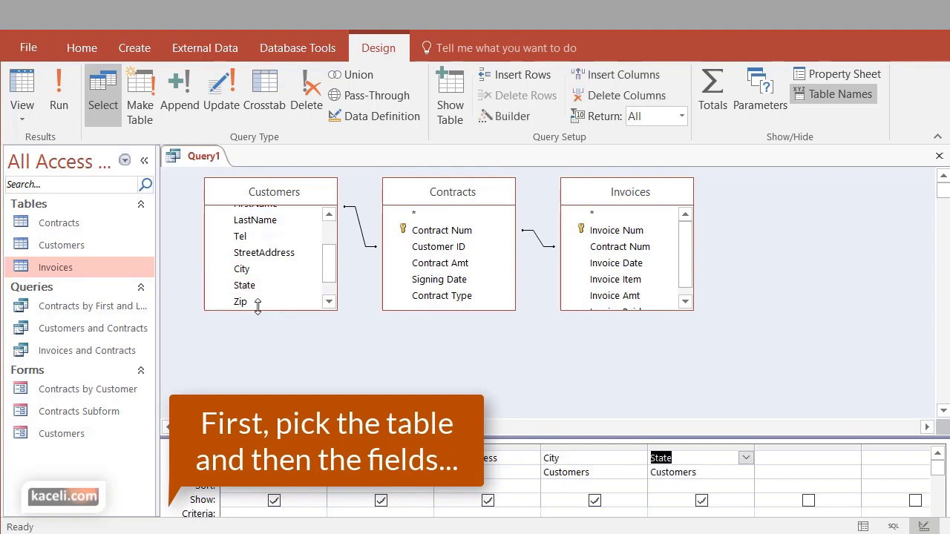
{"action": "double_click", "coordinate": [252, 301]}
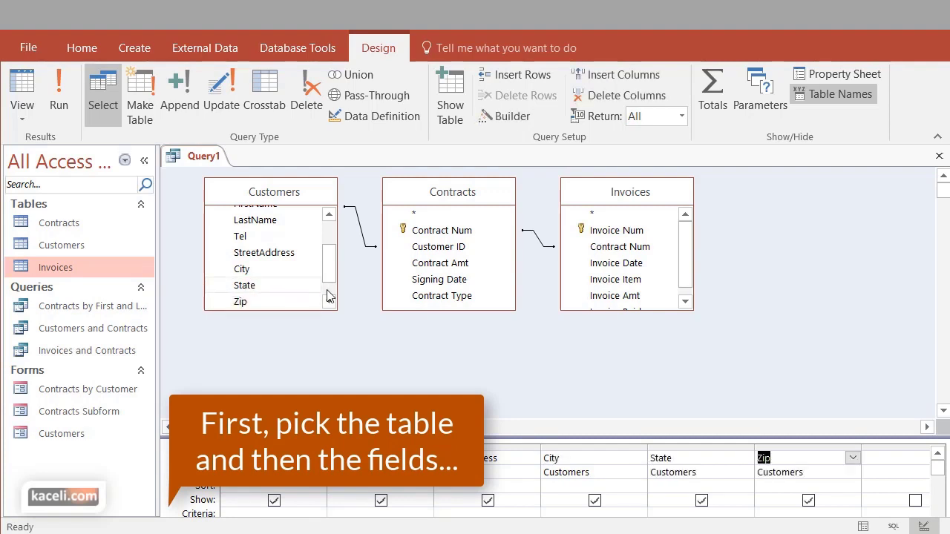
Add Invoice Num and Invoice Date from Invoices and enlarge the field grid
{"action": "double_click", "coordinate": [623, 232]}
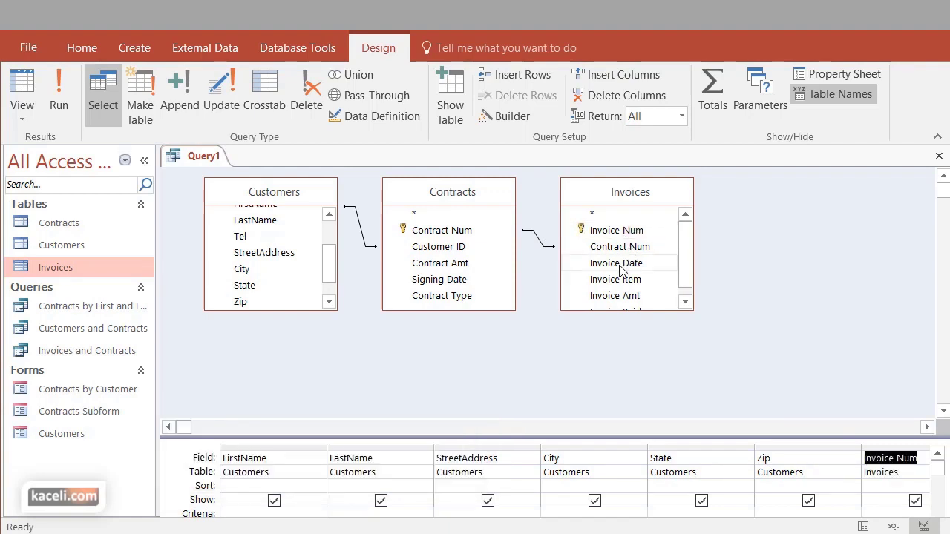
{"action": "double_click", "coordinate": [621, 269]}
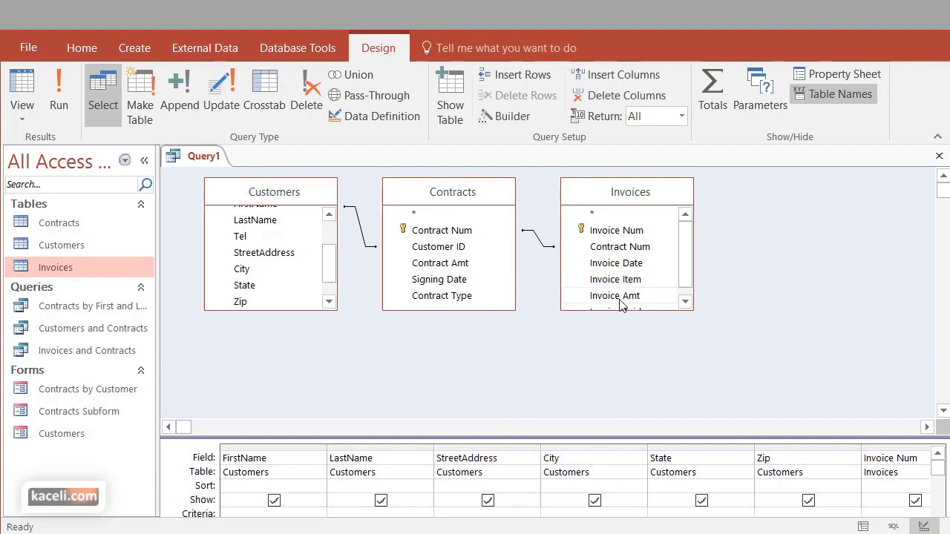
{"action": "left_click", "coordinate": [683, 303]}
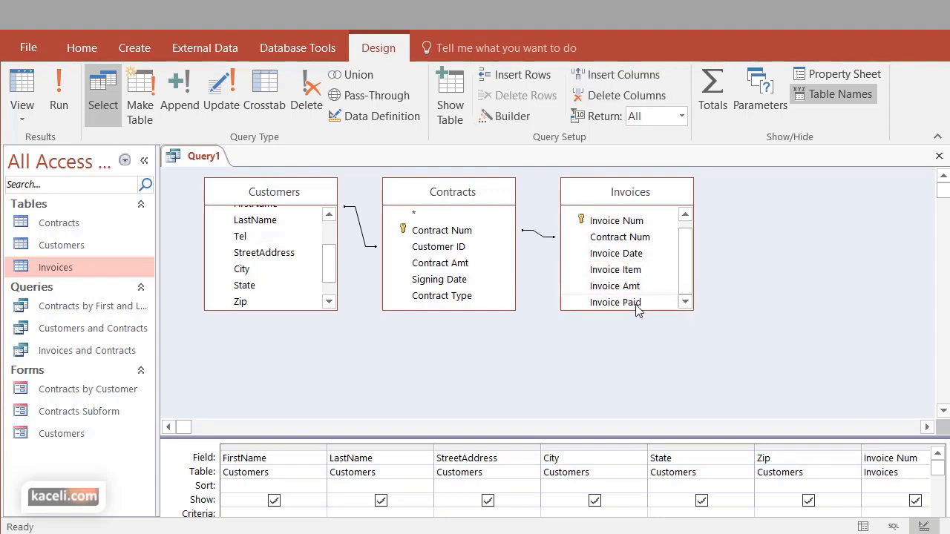
{"action": "left_click_drag", "start_coordinate": [843, 437], "coordinate": [746, 279]}
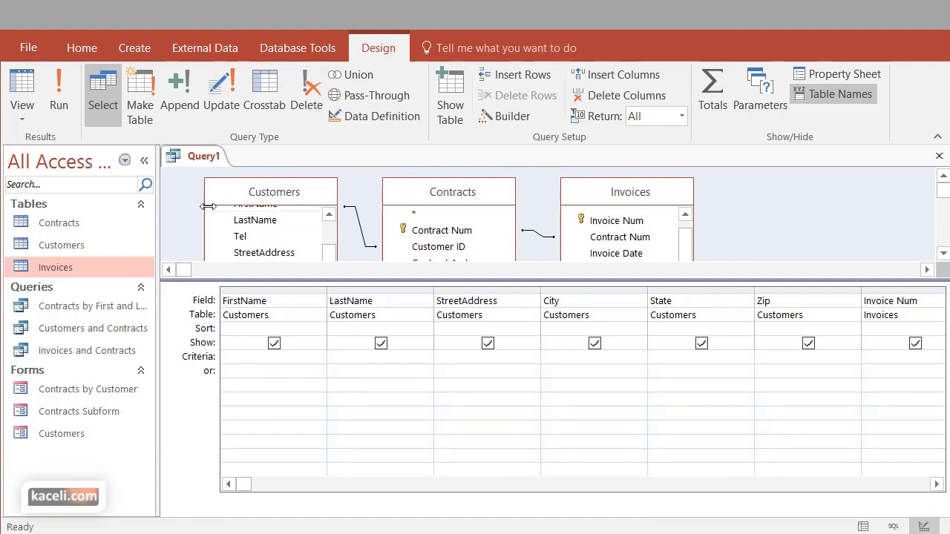
Run the query, then in Design View set the Invoice Paid criterion to no
{"action": "left_click", "coordinate": [59, 107]}
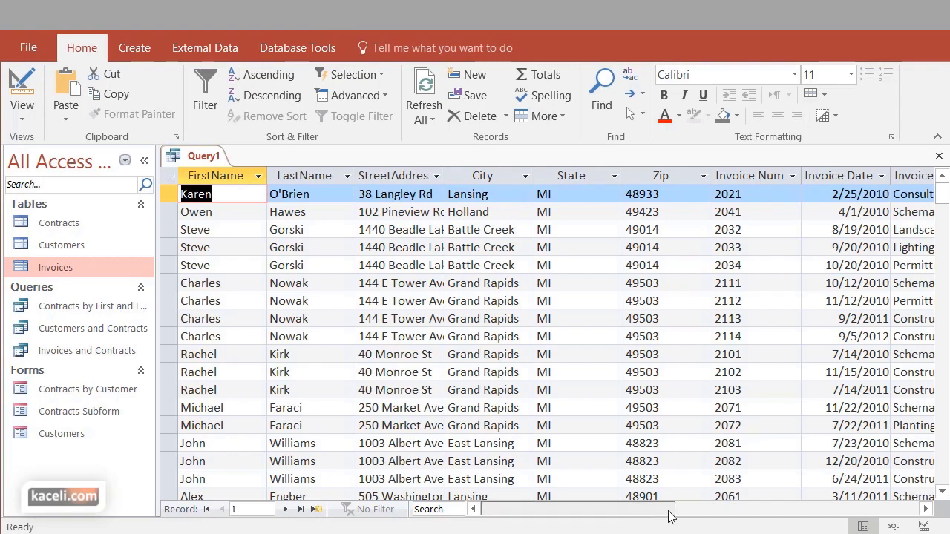
{"action": "left_click_drag", "start_coordinate": [670, 511], "coordinate": [731, 509]}
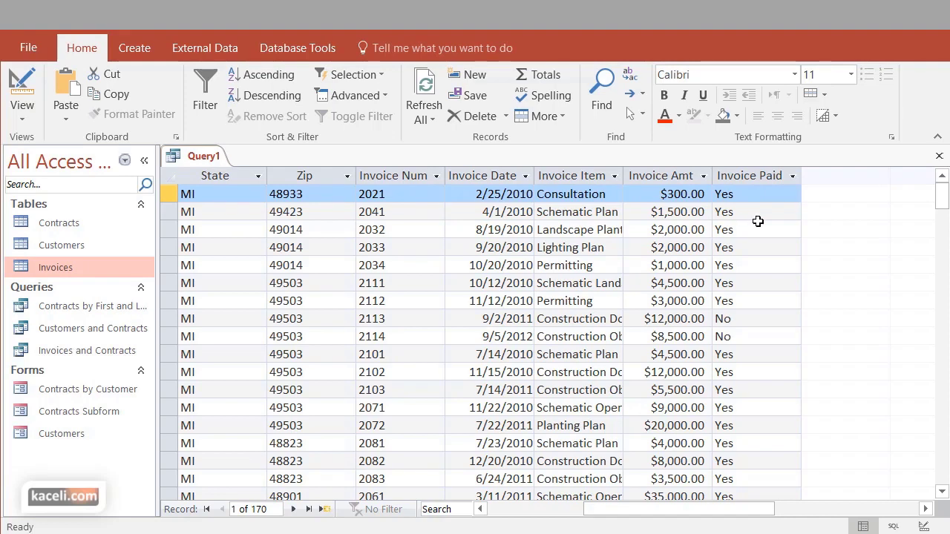
{"action": "left_click", "coordinate": [22, 118]}
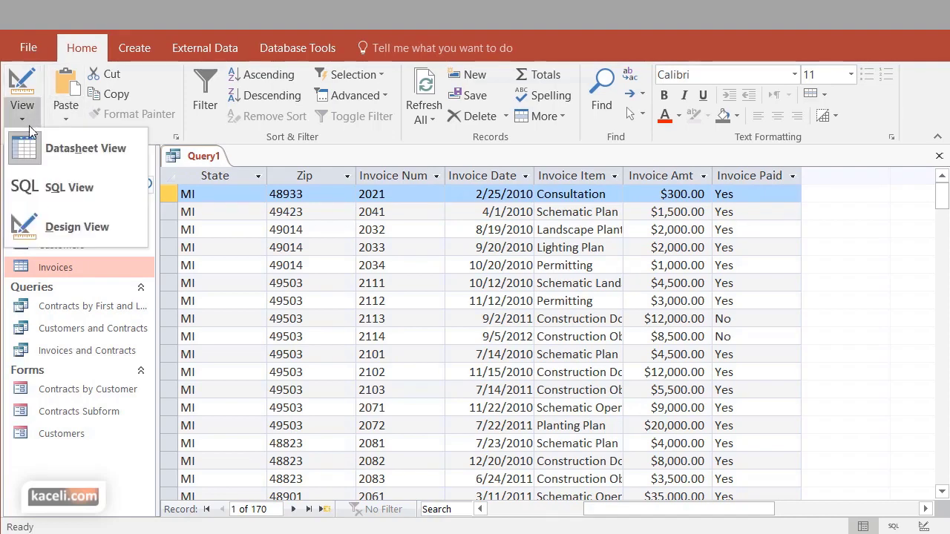
{"action": "left_click", "coordinate": [51, 228]}
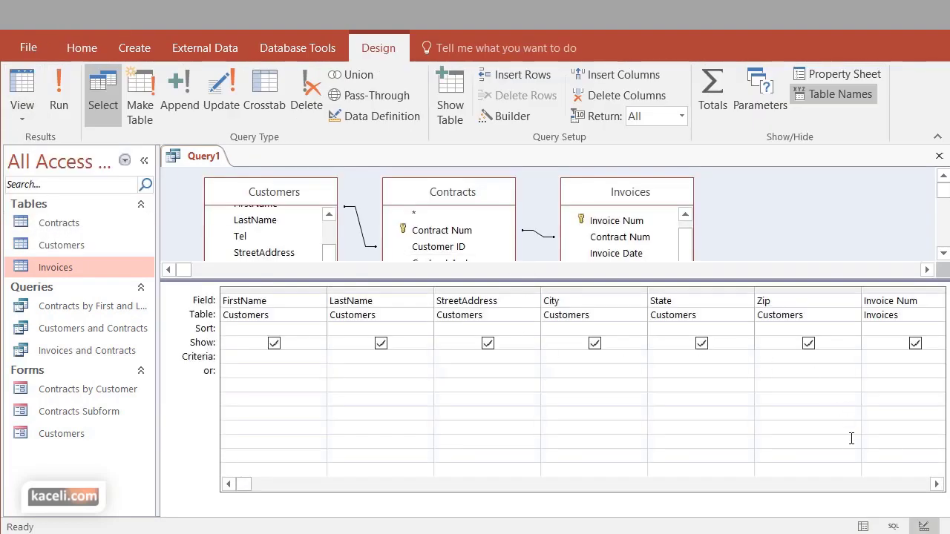
{"action": "left_click", "coordinate": [887, 361]}
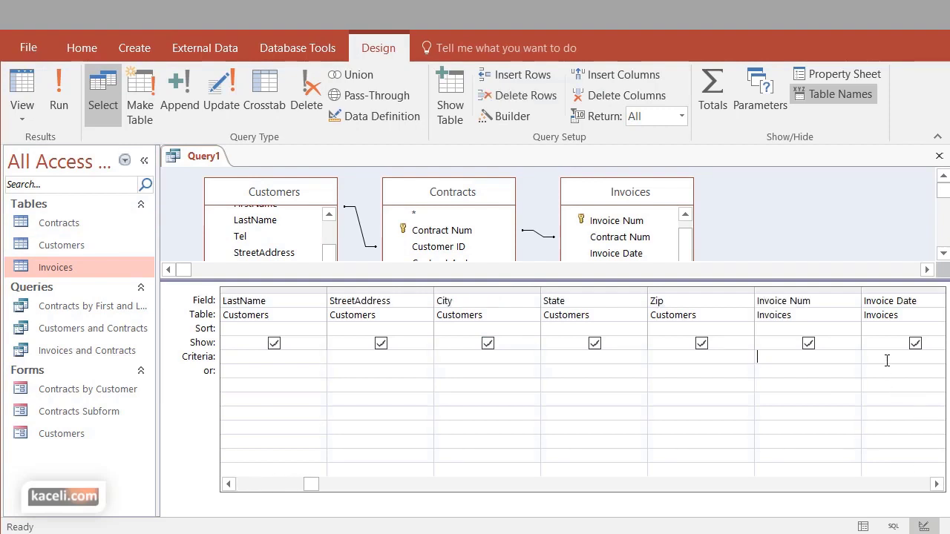
{"action": "scroll", "coordinate": [887, 359], "scroll_direction": "down", "scroll_amount": 4}
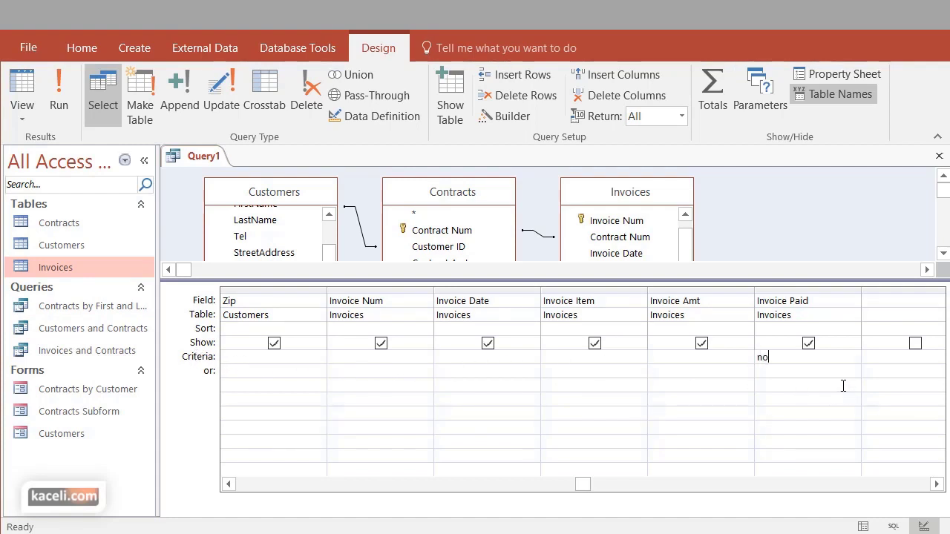
{"action": "left_click", "coordinate": [731, 400]}
{"action": "left_click", "coordinate": [49, 92]}
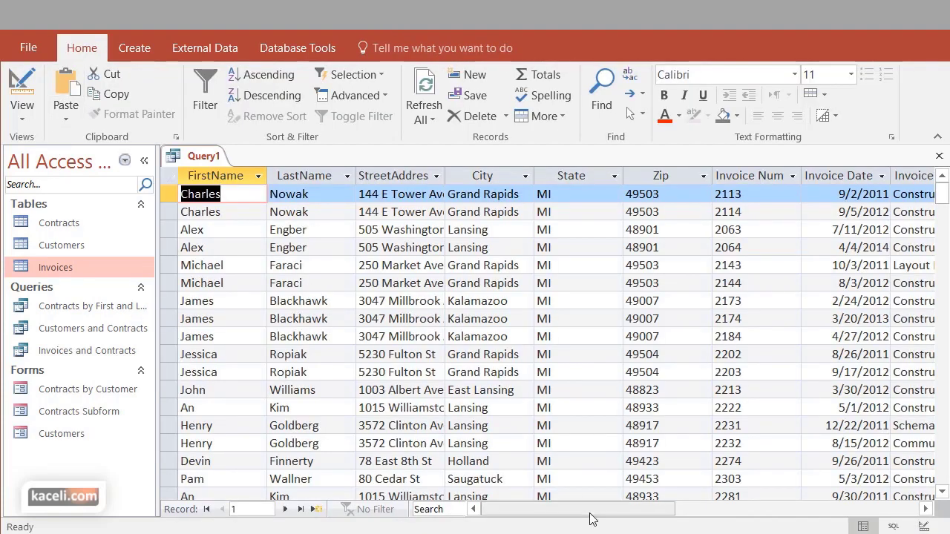
{"action": "left_click_drag", "start_coordinate": [590, 510], "coordinate": [784, 512]}
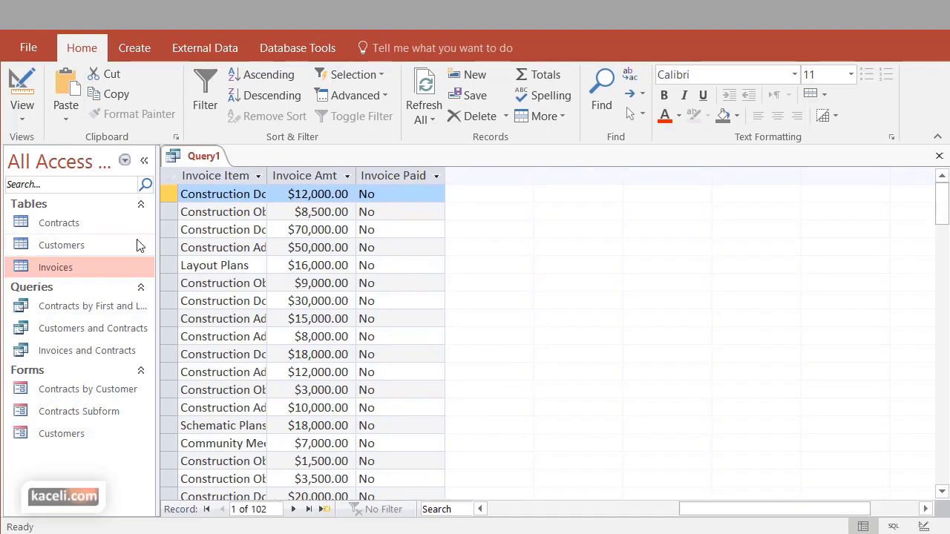
{"action": "left_click", "coordinate": [22, 115]}
{"action": "left_click", "coordinate": [56, 227]}
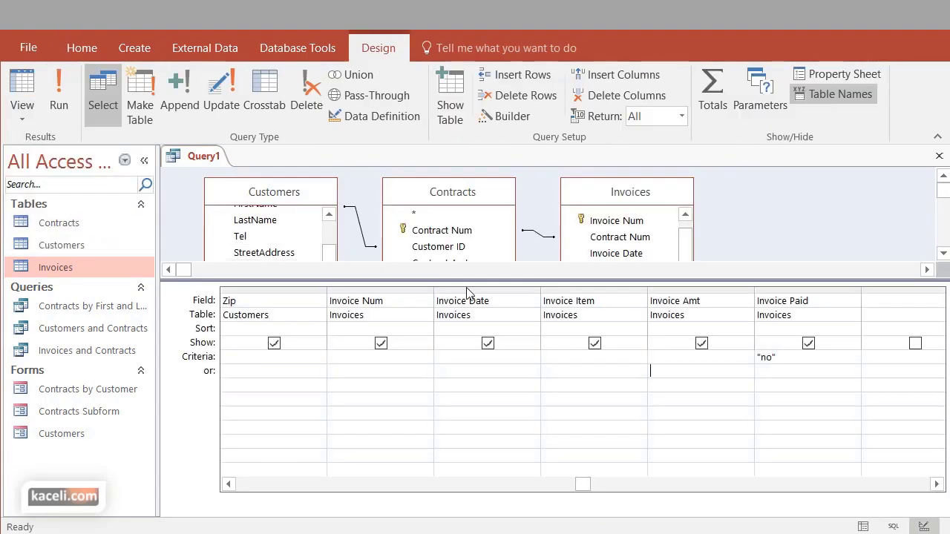
{"action": "left_click", "coordinate": [935, 485]}
{"action": "left_click", "coordinate": [936, 485]}
{"action": "left_click", "coordinate": [936, 484]}
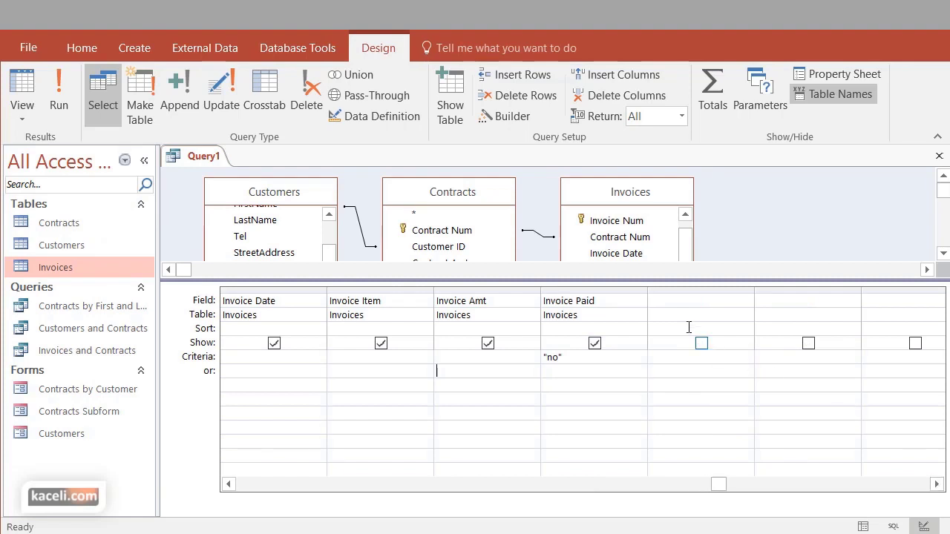
{"action": "left_click", "coordinate": [682, 301]}
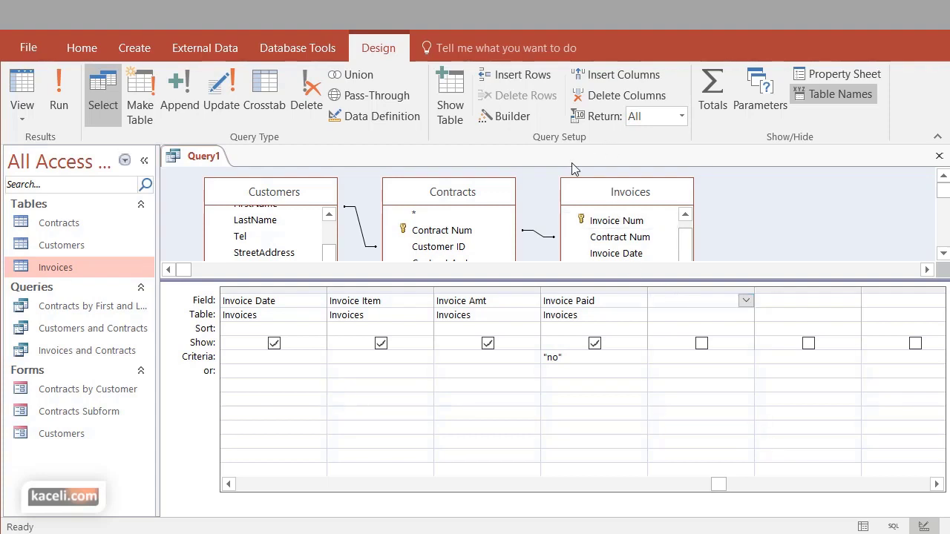
{"action": "left_click", "coordinate": [514, 117]}
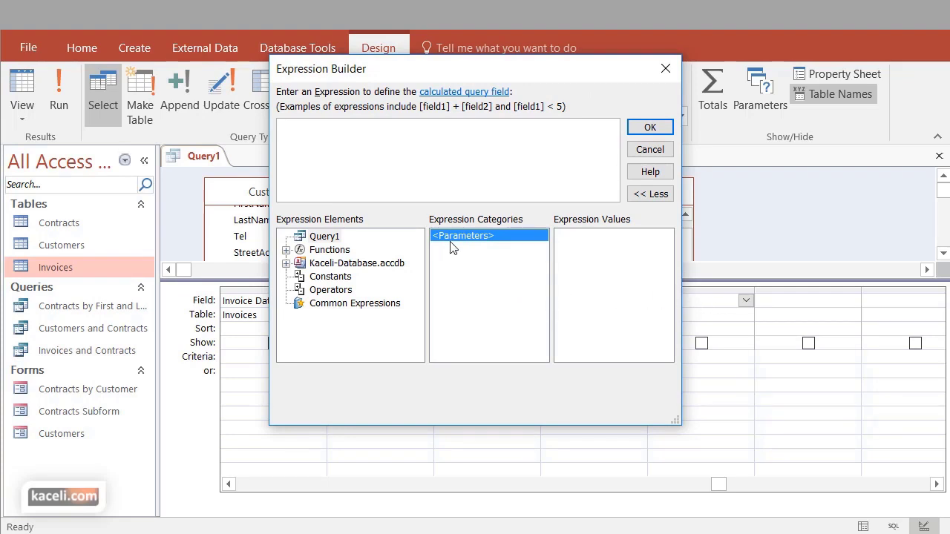
{"action": "left_click", "coordinate": [651, 150]}
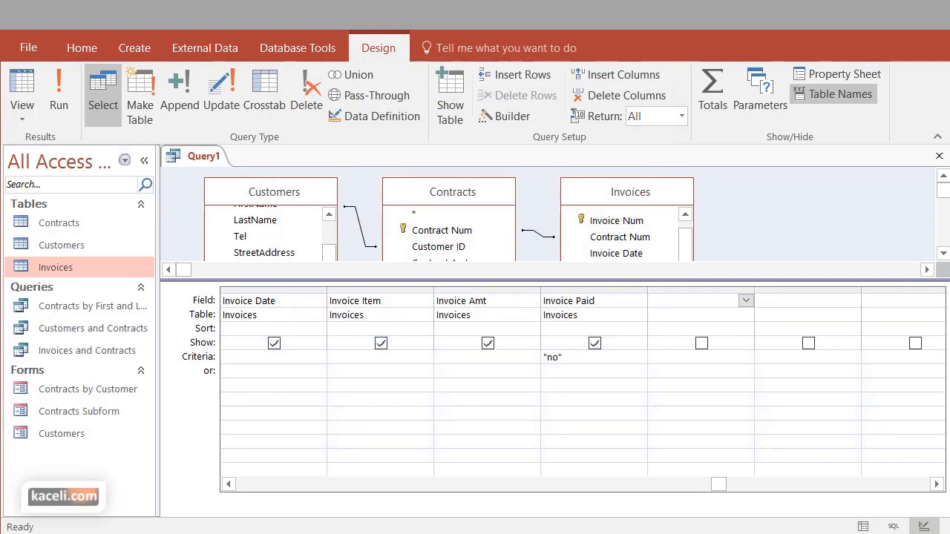
Close the query and save it as 'Late Fees for Unpaid Invoices'
{"action": "left_click", "coordinate": [939, 157]}
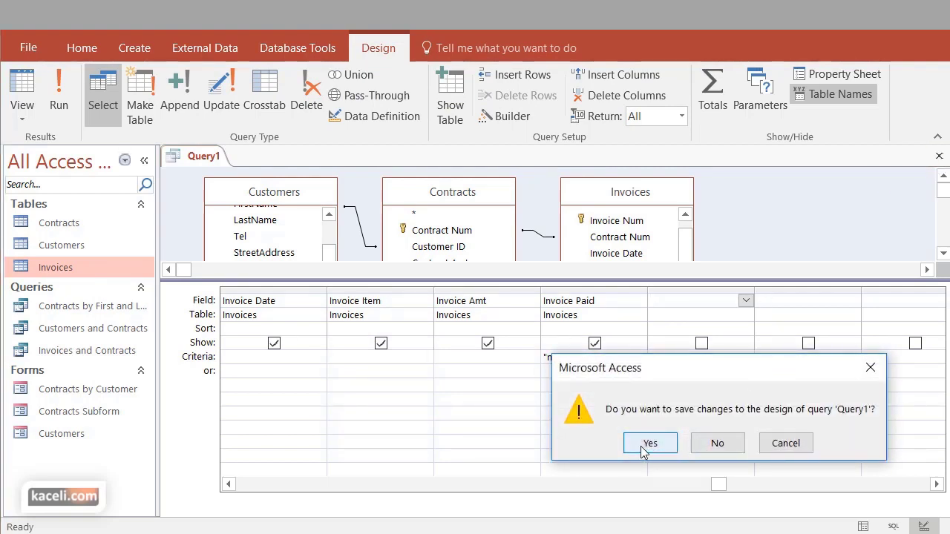
{"action": "left_click", "coordinate": [644, 448]}
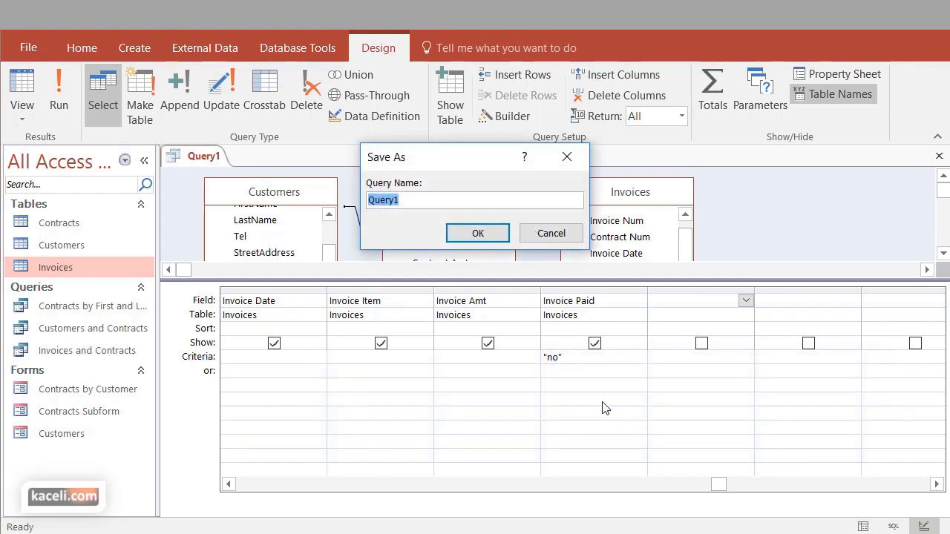
{"action": "type", "text": "Late Fees for Unpaid Invoices"}
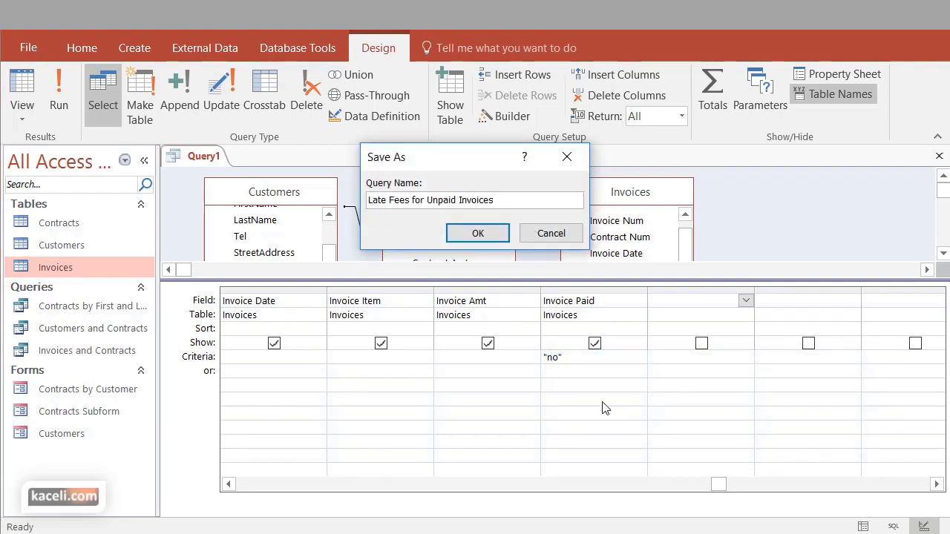
{"action": "left_click", "coordinate": [478, 234]}
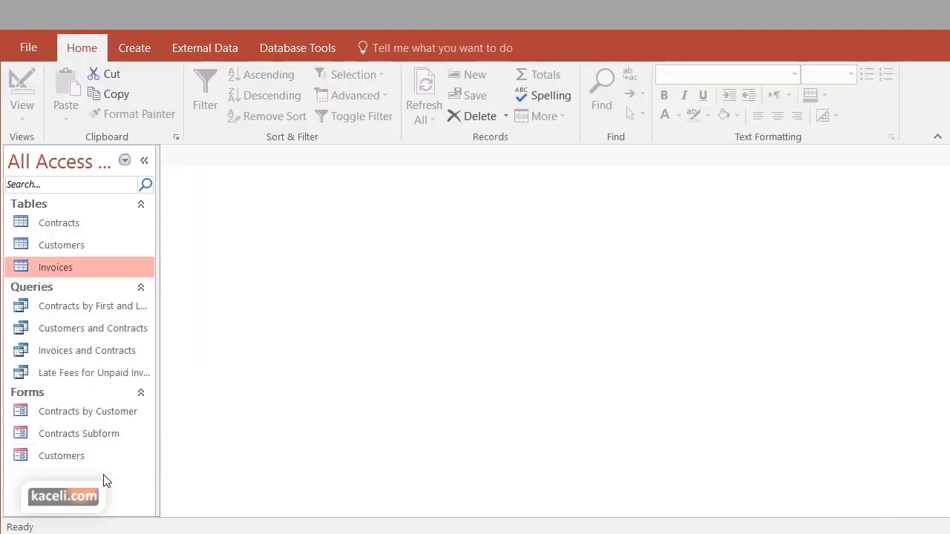
Reopen the saved query in Design View and select the first empty Field column
{"action": "double_click", "coordinate": [49, 373]}
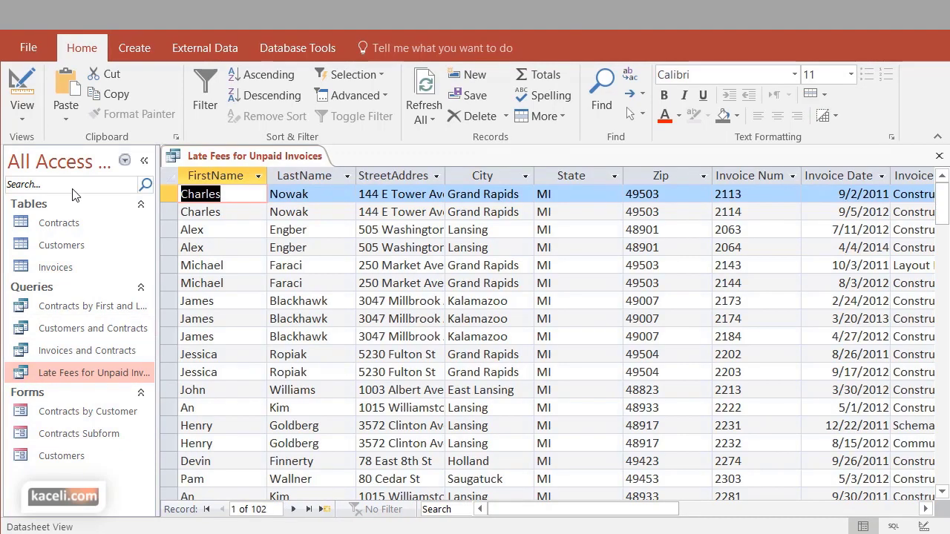
{"action": "left_click", "coordinate": [22, 112]}
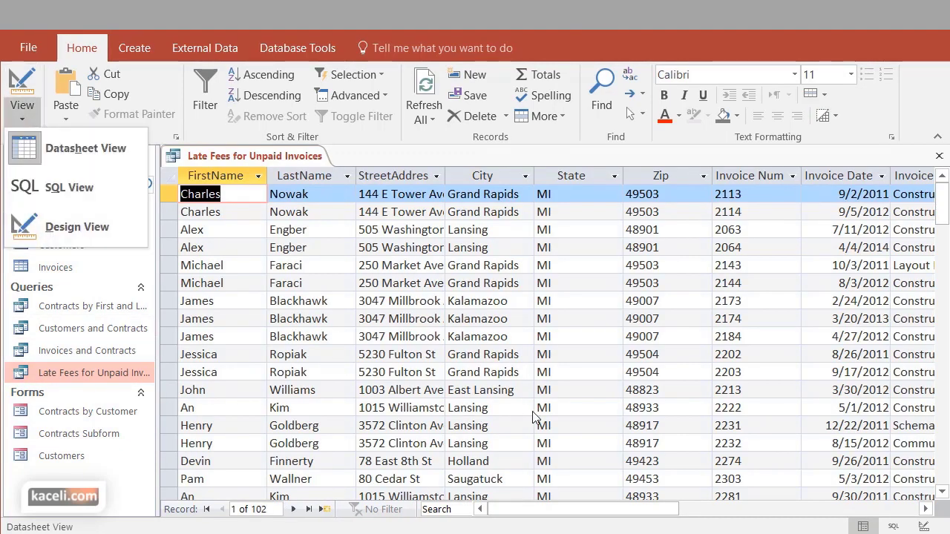
{"action": "key", "text": "Escape"}
{"action": "right_click", "coordinate": [101, 376]}
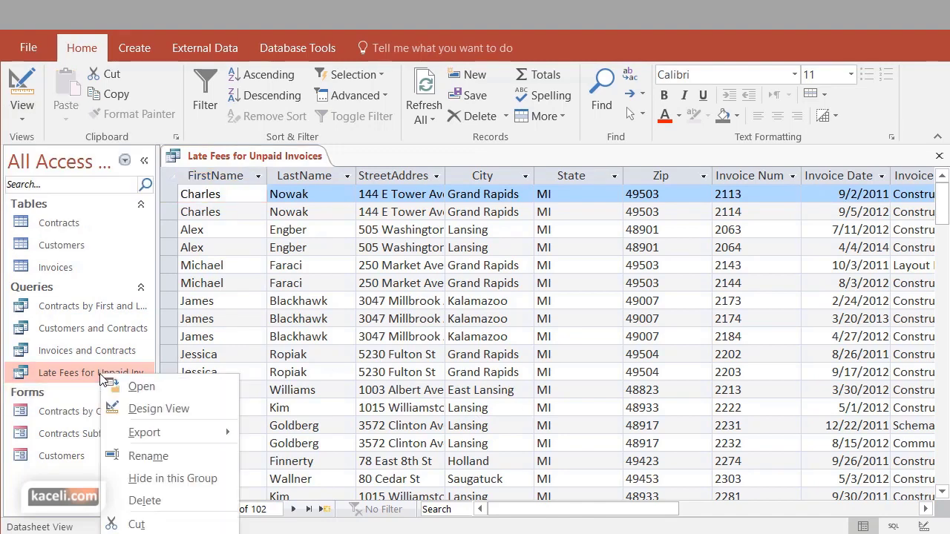
{"action": "left_click", "coordinate": [152, 409]}
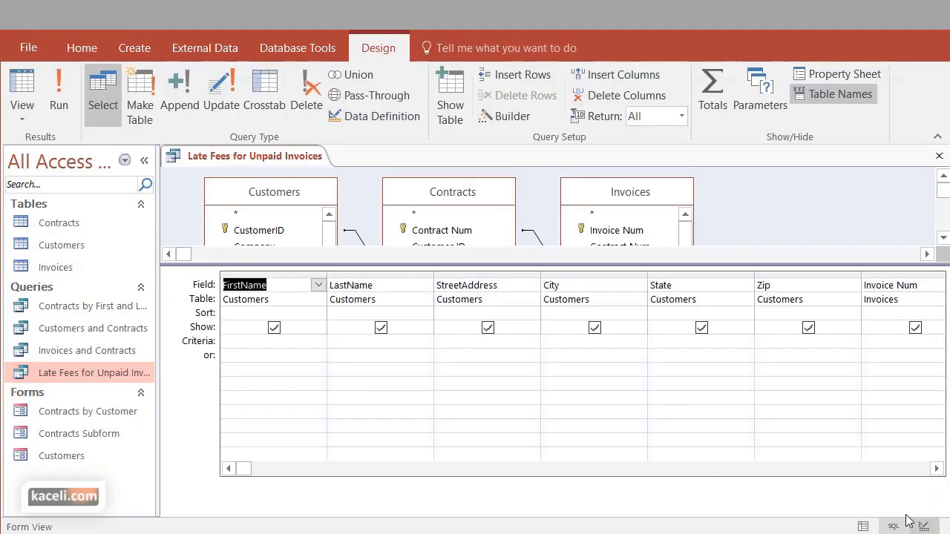
{"action": "left_click", "coordinate": [936, 469]}
{"action": "left_click", "coordinate": [937, 469]}
{"action": "left_click", "coordinate": [936, 469]}
{"action": "left_click", "coordinate": [936, 469]}
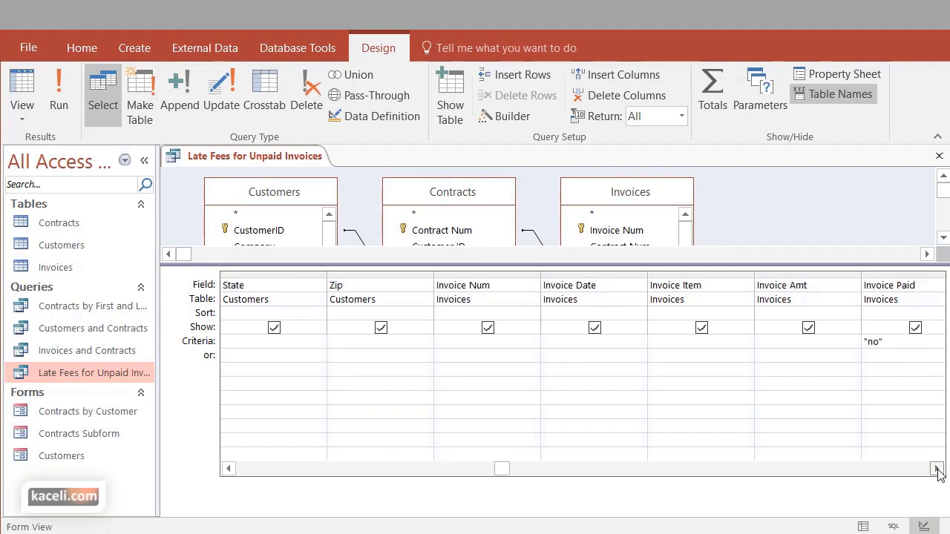
{"action": "left_click", "coordinate": [937, 469]}
{"action": "left_click", "coordinate": [937, 469]}
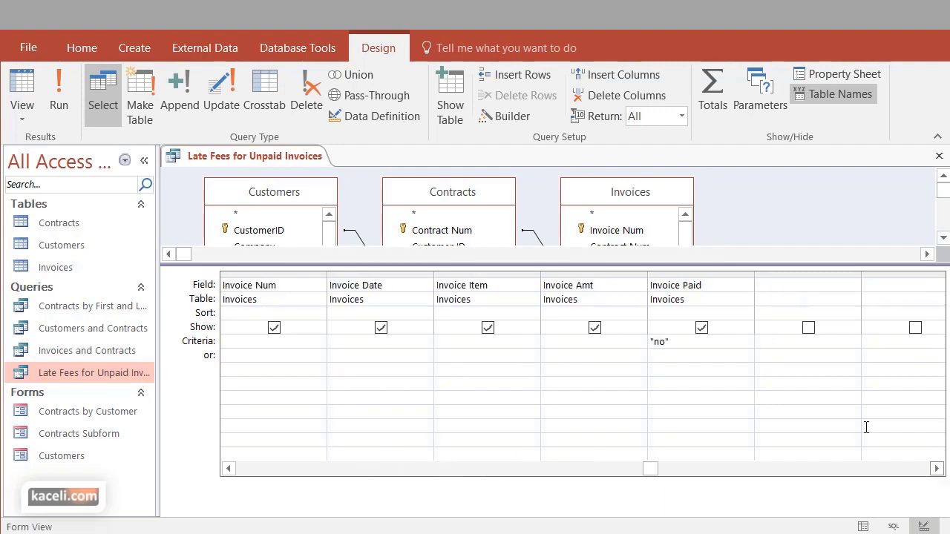
{"action": "left_click", "coordinate": [777, 288]}
Build the expression [Invoice Amt]*.05 in the Expression Builder as the new field
{"action": "left_click", "coordinate": [499, 120]}
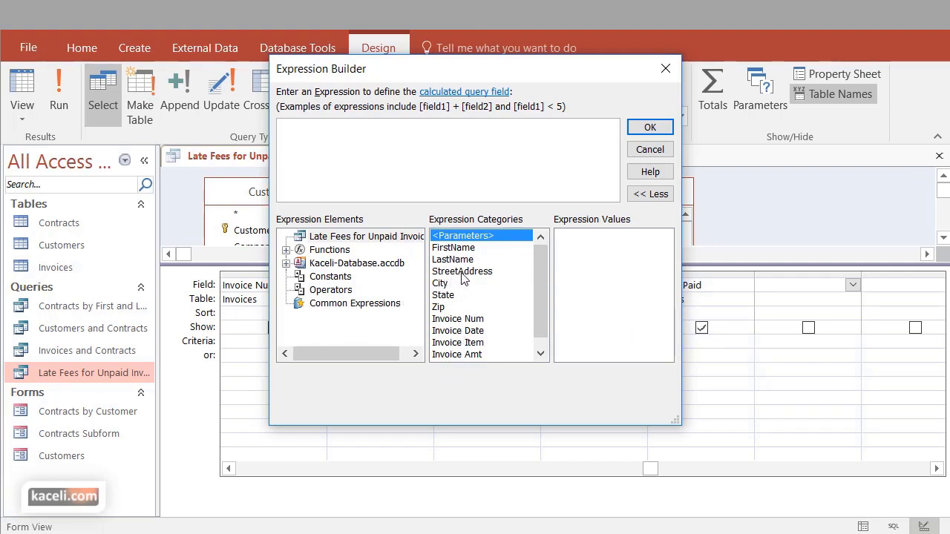
{"action": "left_click_drag", "start_coordinate": [541, 288], "coordinate": [538, 322]}
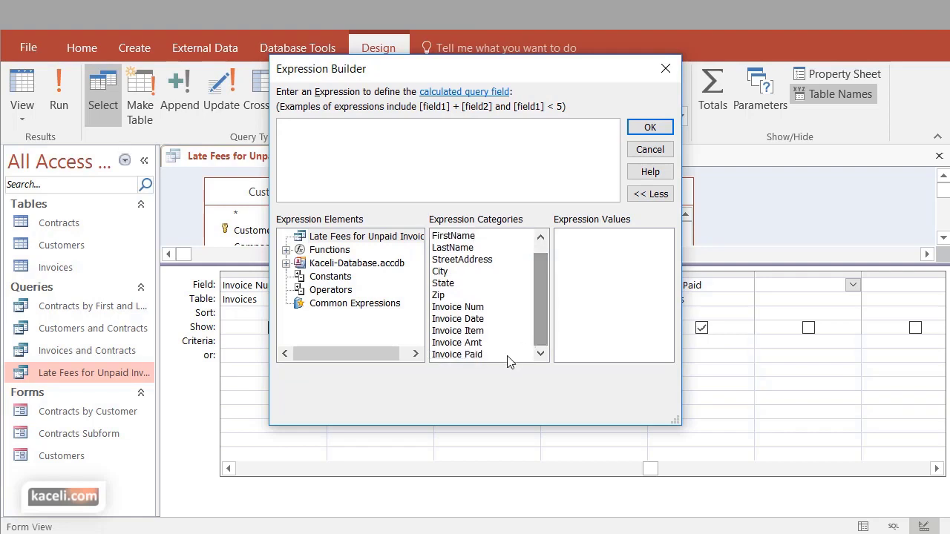
{"action": "left_click", "coordinate": [450, 343]}
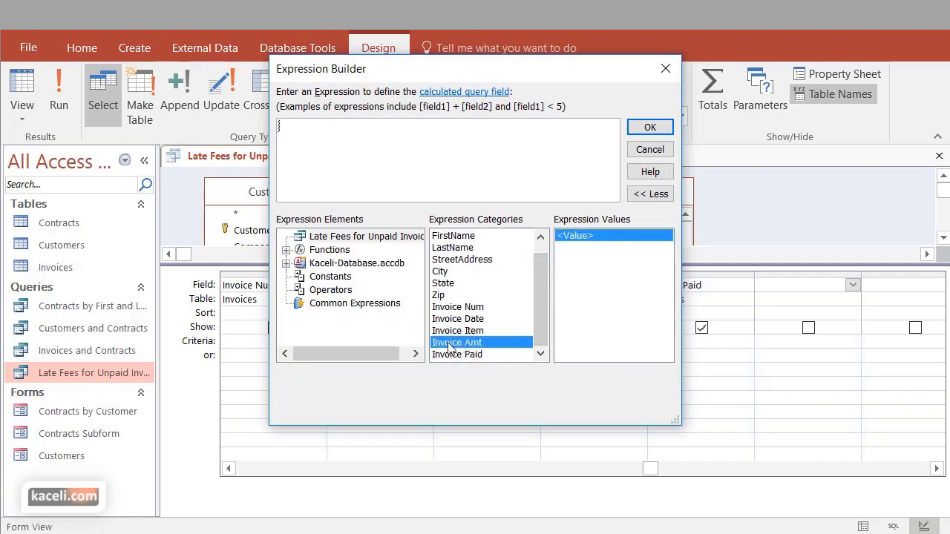
{"action": "double_click", "coordinate": [450, 344]}
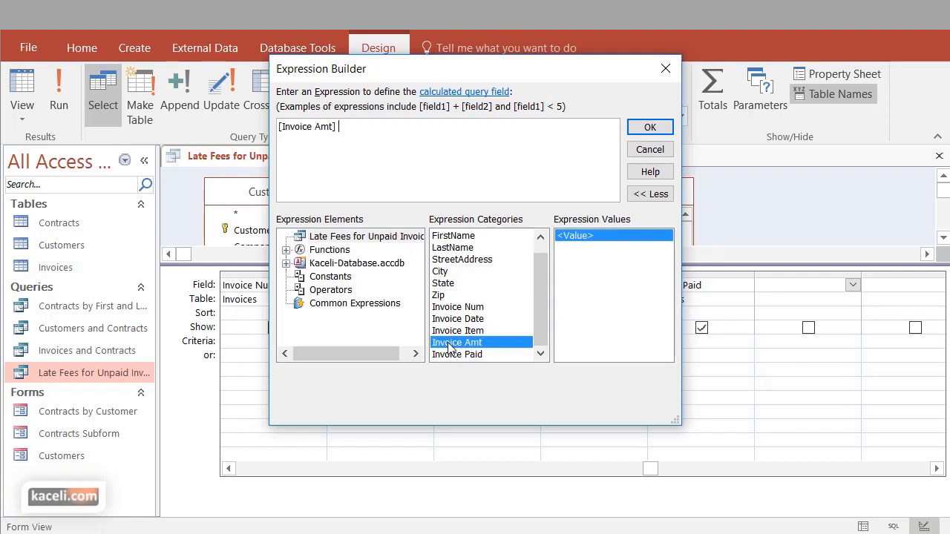
{"action": "left_click", "coordinate": [353, 144]}
{"action": "type", "text": "5"}
{"action": "left_click", "coordinate": [651, 129]}
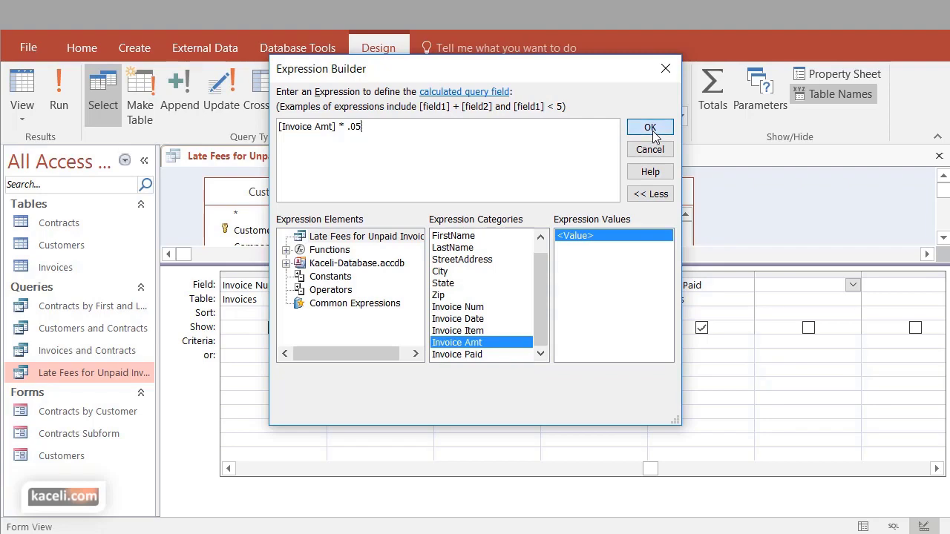
Rename the calculated field from Expr1 to 'Late Fee'
{"action": "left_click", "coordinate": [783, 286]}
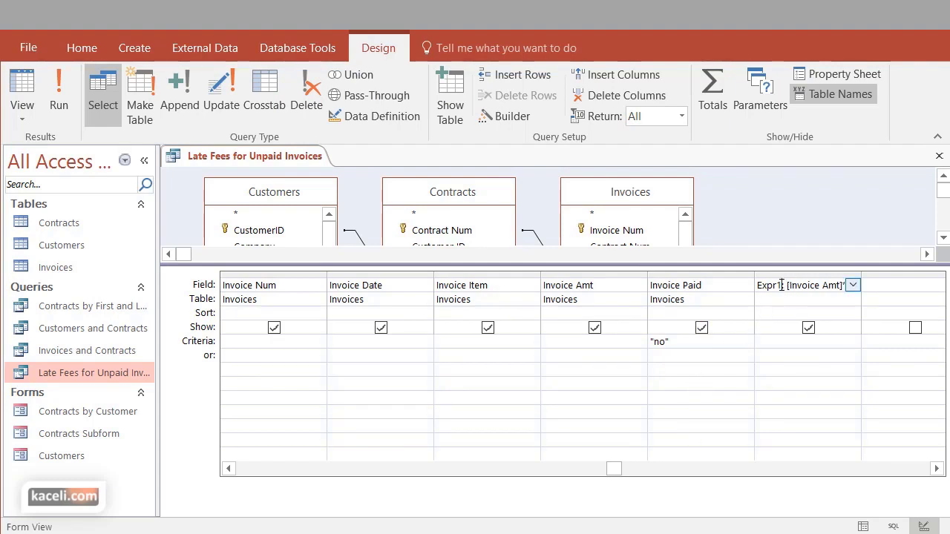
{"action": "left_click_drag", "start_coordinate": [781, 285], "coordinate": [747, 284]}
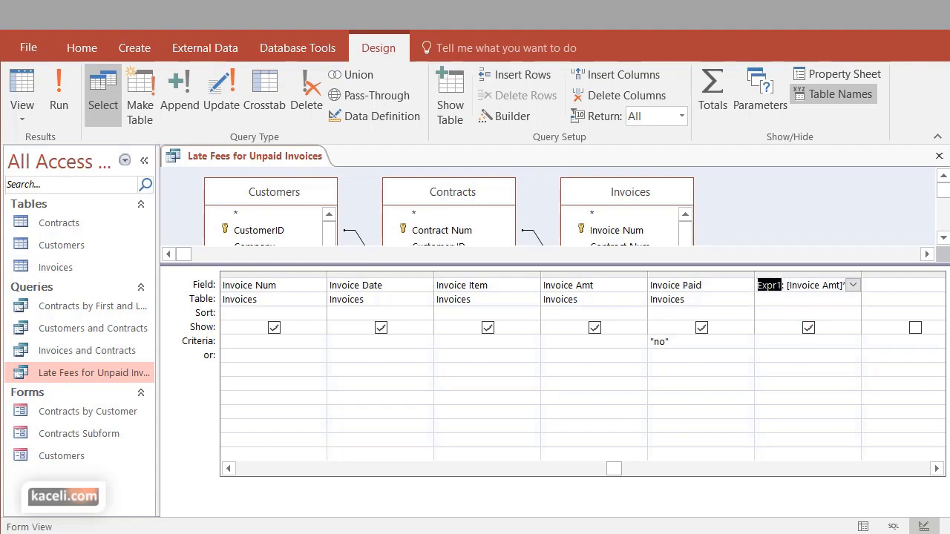
{"action": "type", "text": "Late Fee"}
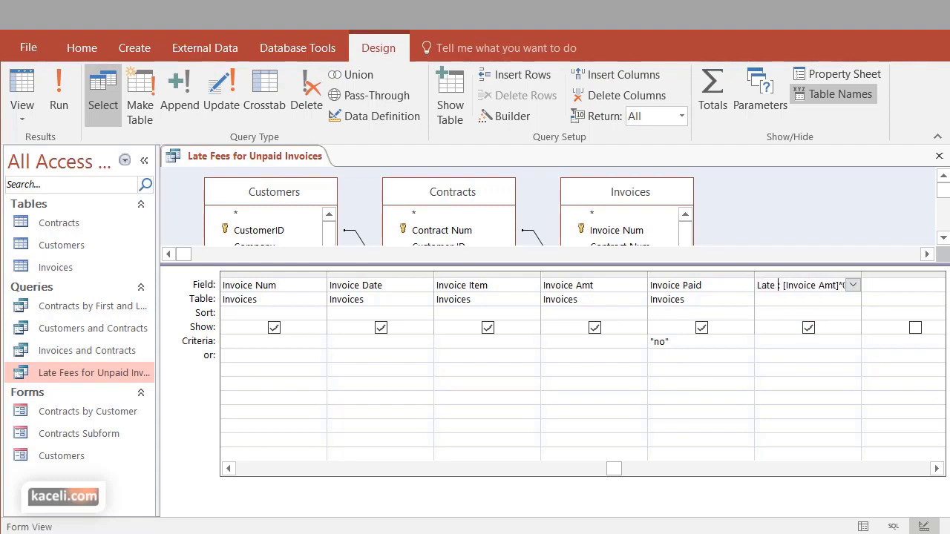
{"action": "type", "text": "s"}
{"action": "key", "text": "BackSpace"}
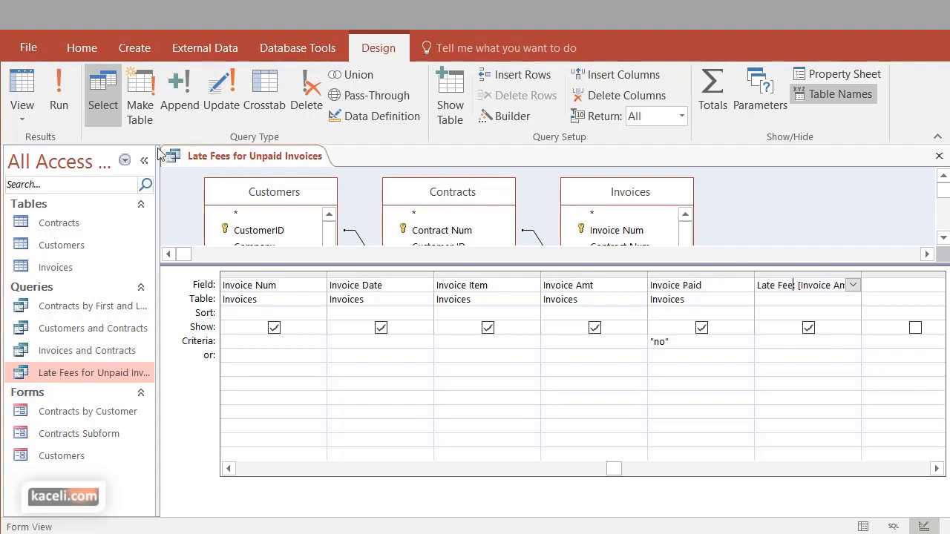
Run the query and scroll right to check the Late Fee values
{"action": "left_click", "coordinate": [60, 88]}
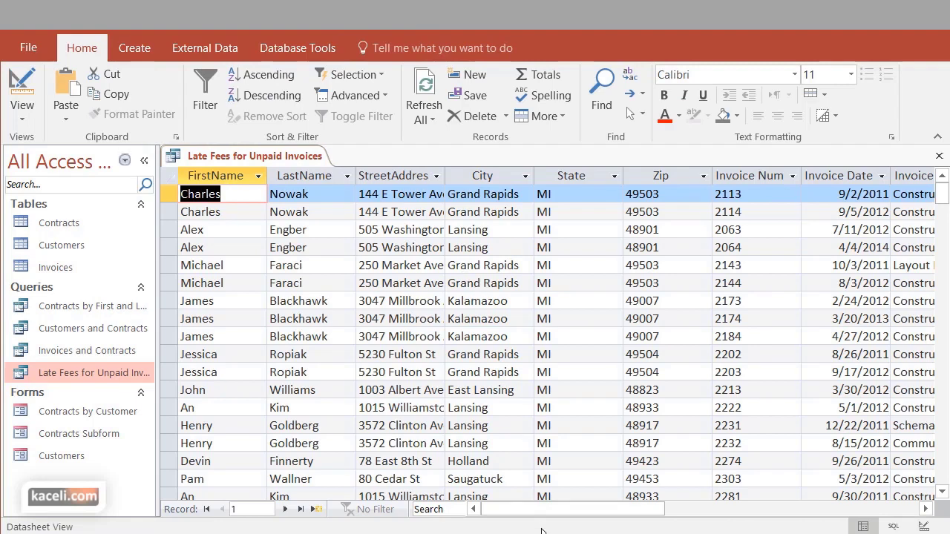
{"action": "left_click_drag", "start_coordinate": [593, 512], "coordinate": [712, 510]}
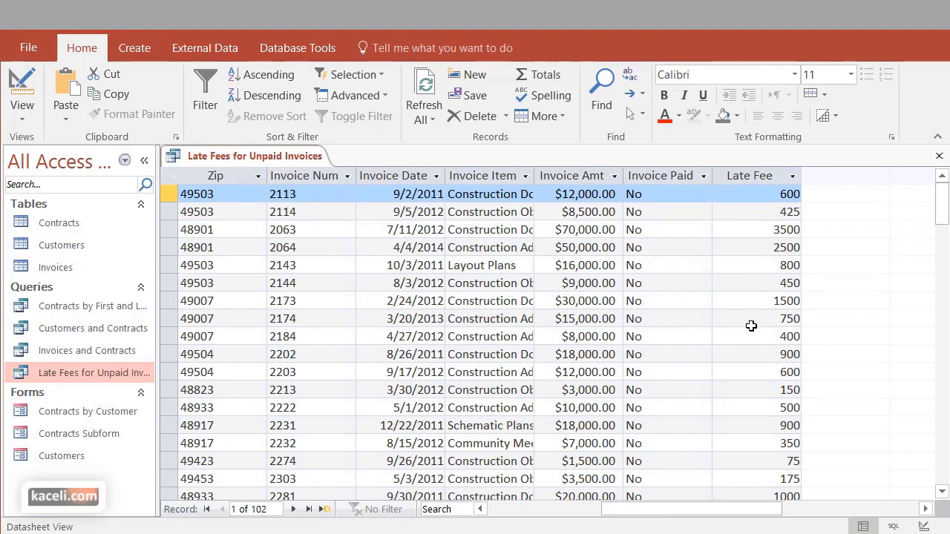
{"action": "scroll", "coordinate": [746, 327], "scroll_direction": "down", "scroll_amount": 9}
{"action": "scroll", "coordinate": [744, 328], "scroll_direction": "up", "scroll_amount": 9}
{"action": "left_click", "coordinate": [22, 111]}
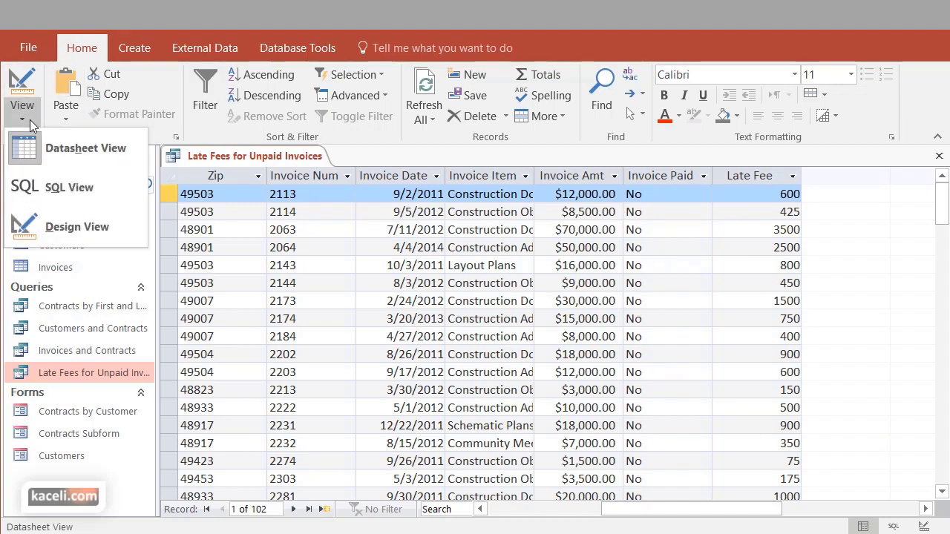
In Design View, hide Invoice Paid from the query results
{"action": "left_click", "coordinate": [75, 232]}
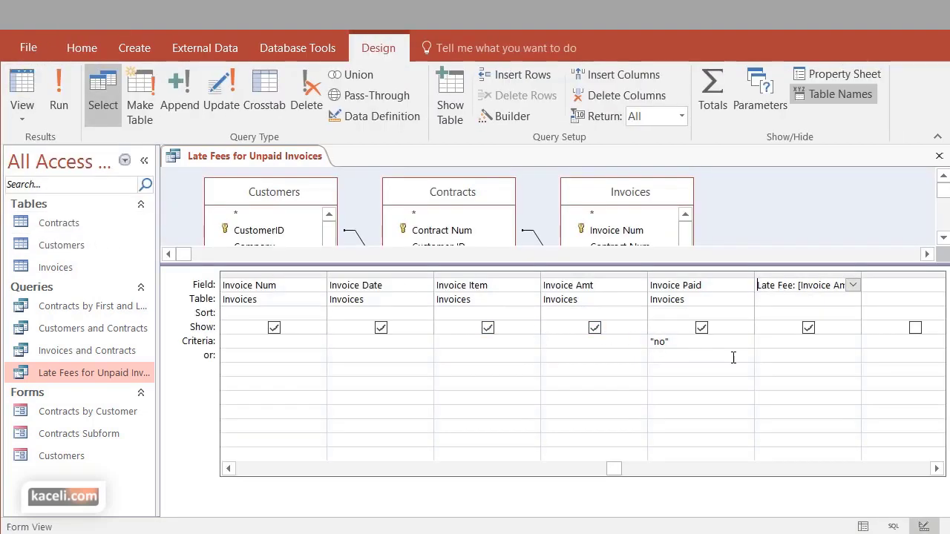
{"action": "left_click", "coordinate": [701, 329]}
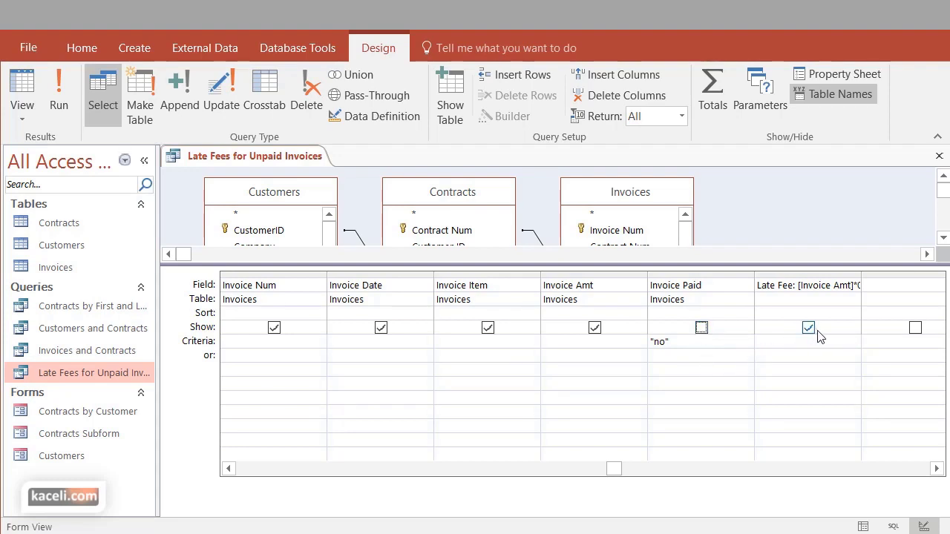
{"action": "left_click", "coordinate": [809, 285]}
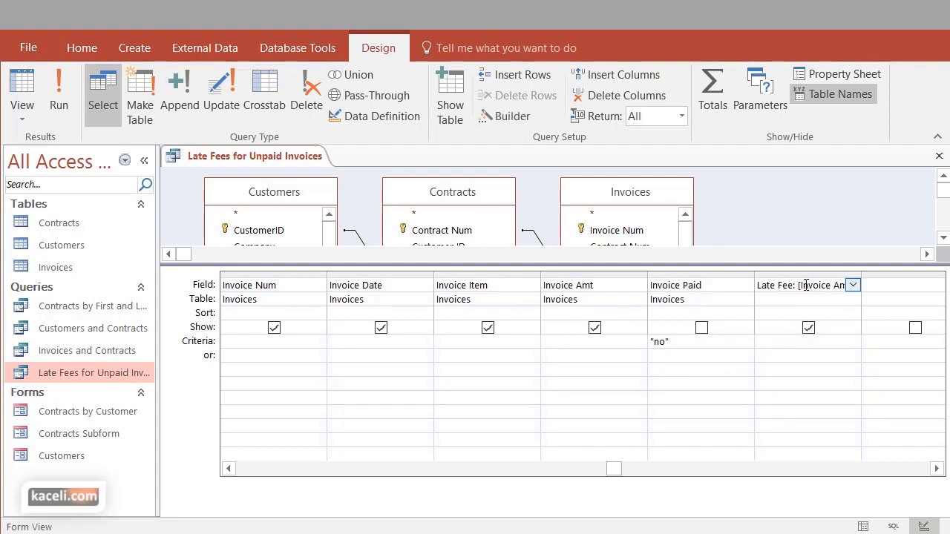
Format Late Fee as Currency with 2 decimal places and rerun the query
{"action": "left_click", "coordinate": [845, 74]}
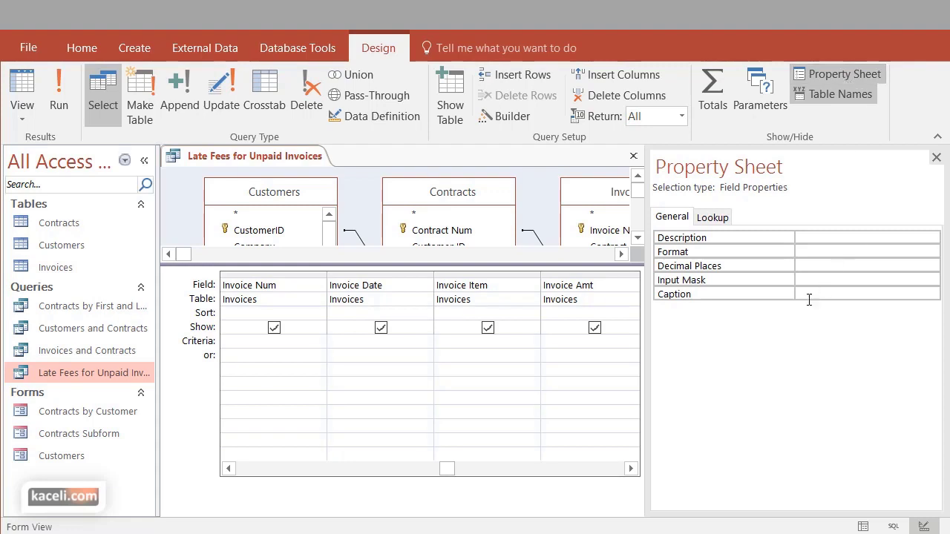
{"action": "left_click", "coordinate": [812, 253]}
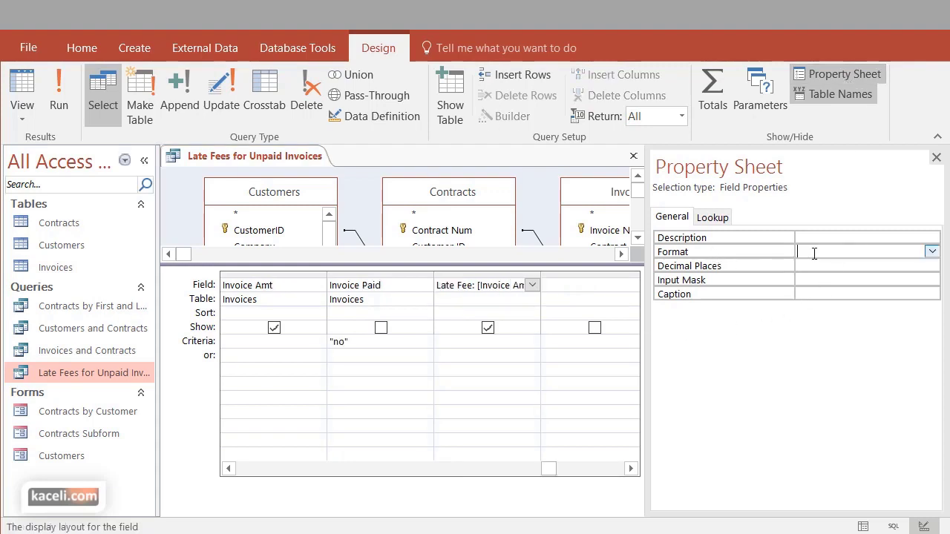
{"action": "left_click", "coordinate": [932, 253]}
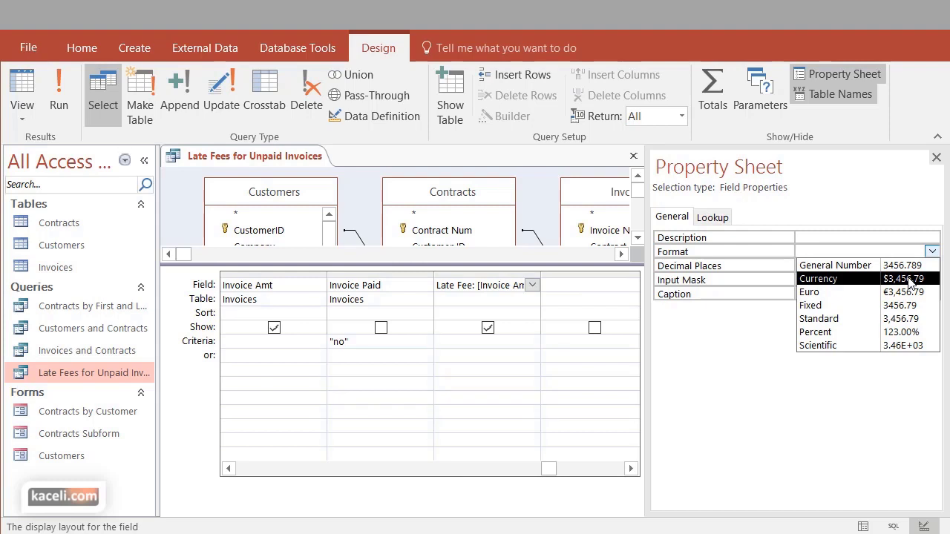
{"action": "left_click", "coordinate": [910, 279]}
{"action": "left_click", "coordinate": [799, 280]}
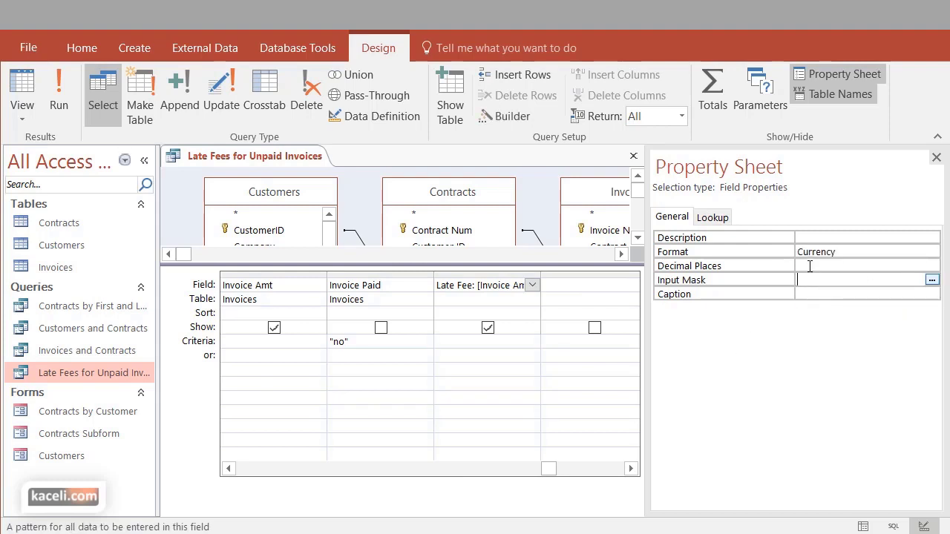
{"action": "left_click", "coordinate": [810, 266]}
{"action": "left_click", "coordinate": [932, 265]}
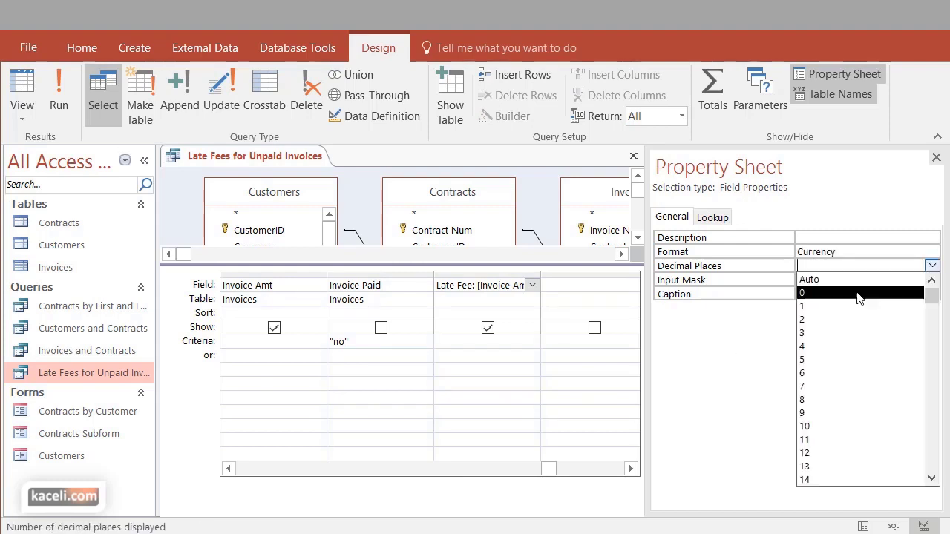
{"action": "left_click", "coordinate": [827, 320]}
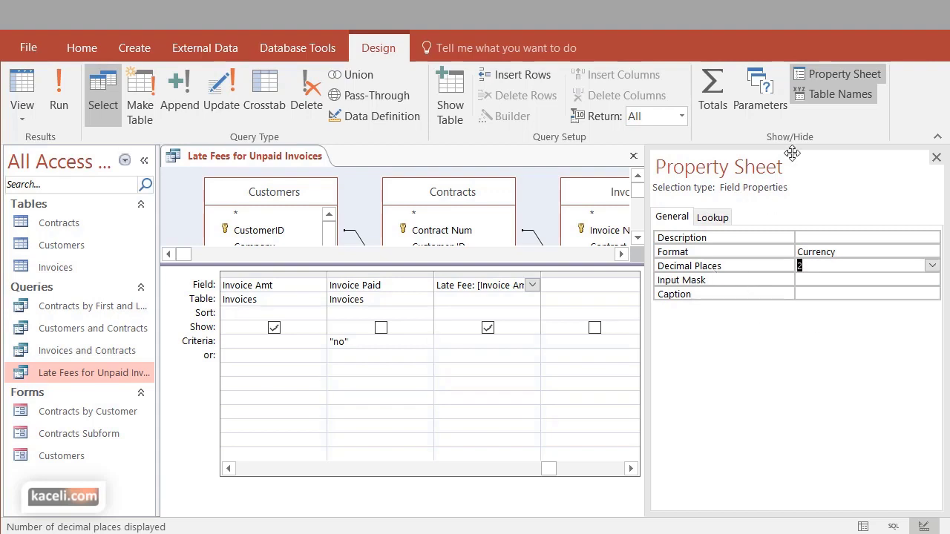
{"action": "left_click", "coordinate": [936, 158]}
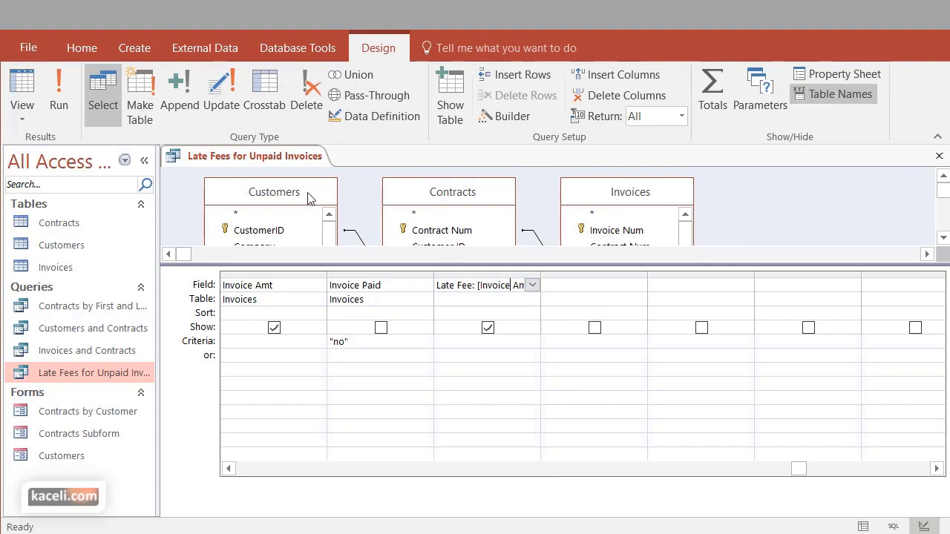
{"action": "left_click", "coordinate": [54, 93]}
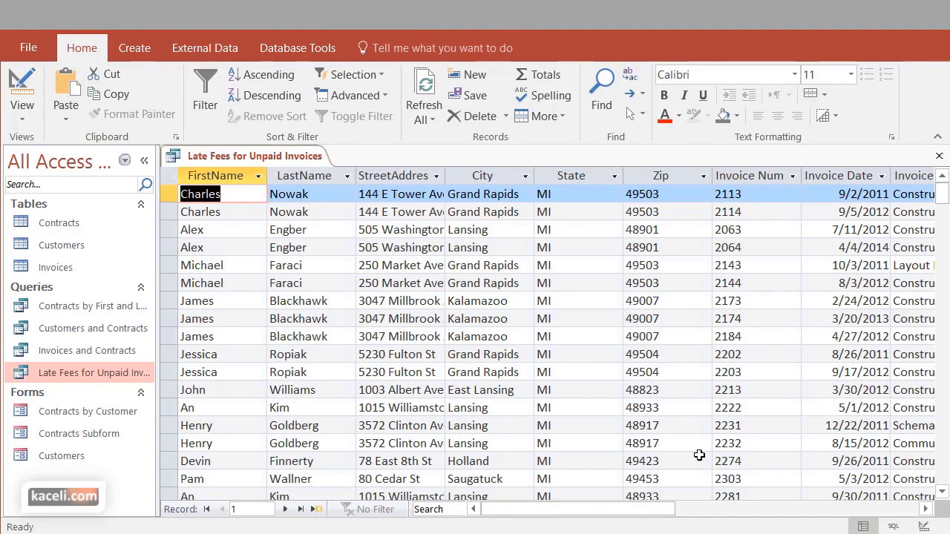
Save the Late Fees for Unpaid Invoices query, reopen it, and scroll across its results
{"action": "left_click_drag", "start_coordinate": [683, 510], "coordinate": [838, 509]}
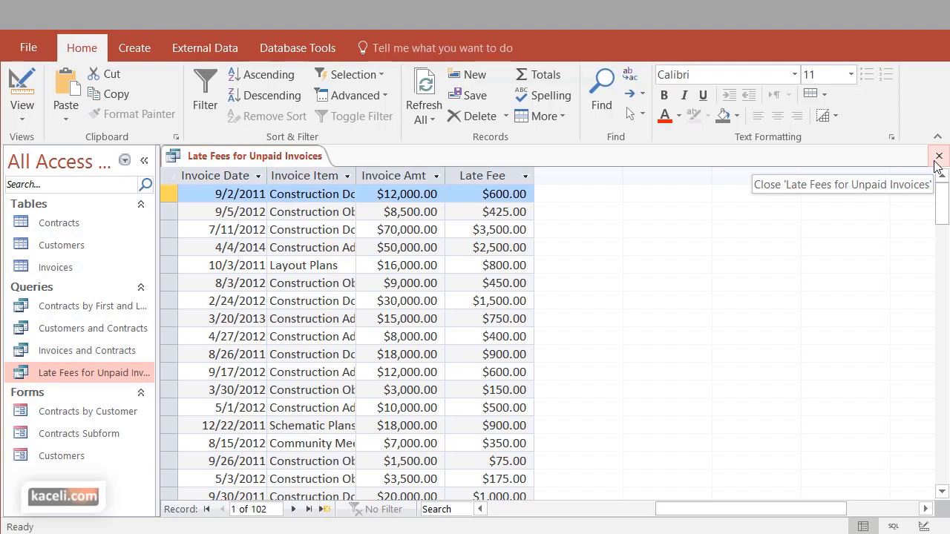
{"action": "left_click", "coordinate": [935, 161]}
{"action": "left_click", "coordinate": [651, 442]}
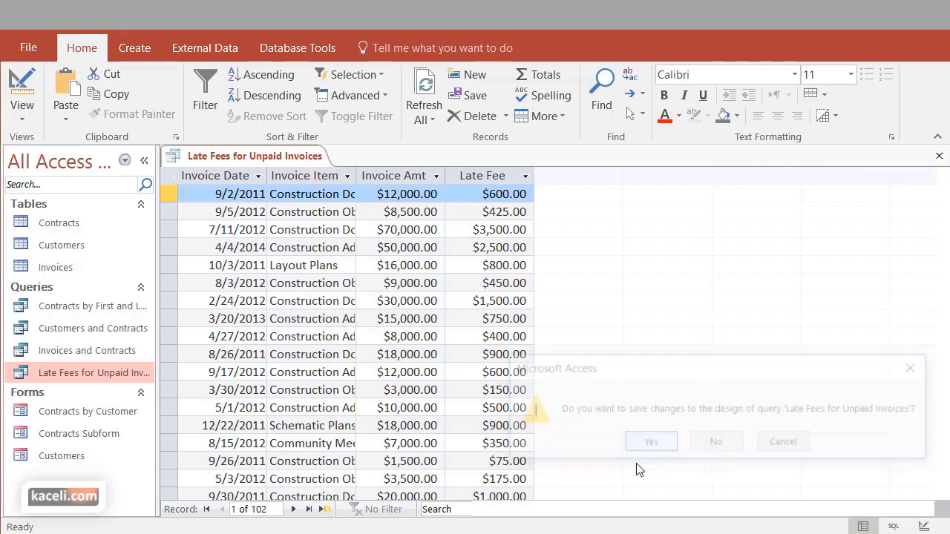
{"action": "double_click", "coordinate": [39, 370]}
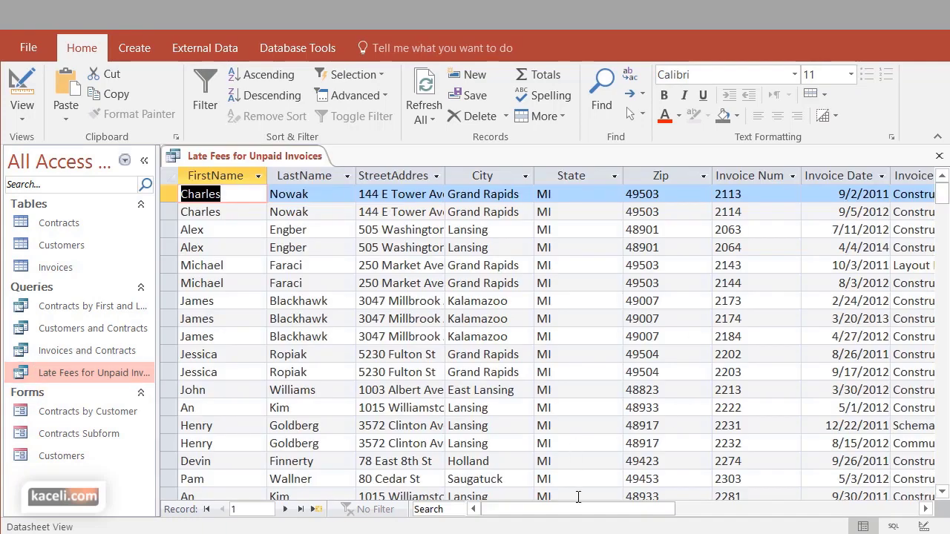
{"action": "left_click_drag", "start_coordinate": [573, 509], "coordinate": [757, 520]}
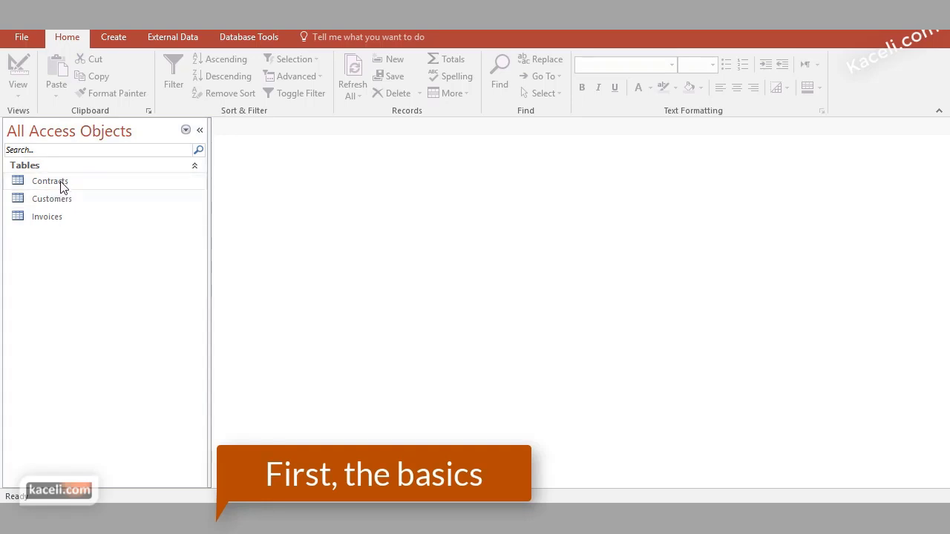
Open the Customers, Invoices and Contracts tables from the navigation pane
{"action": "left_click", "coordinate": [62, 186]}
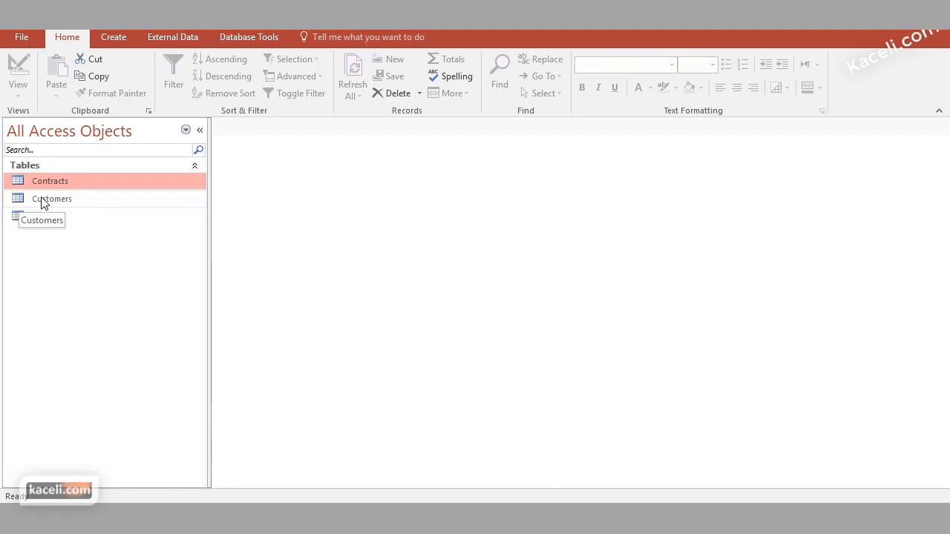
{"action": "left_click", "coordinate": [58, 206]}
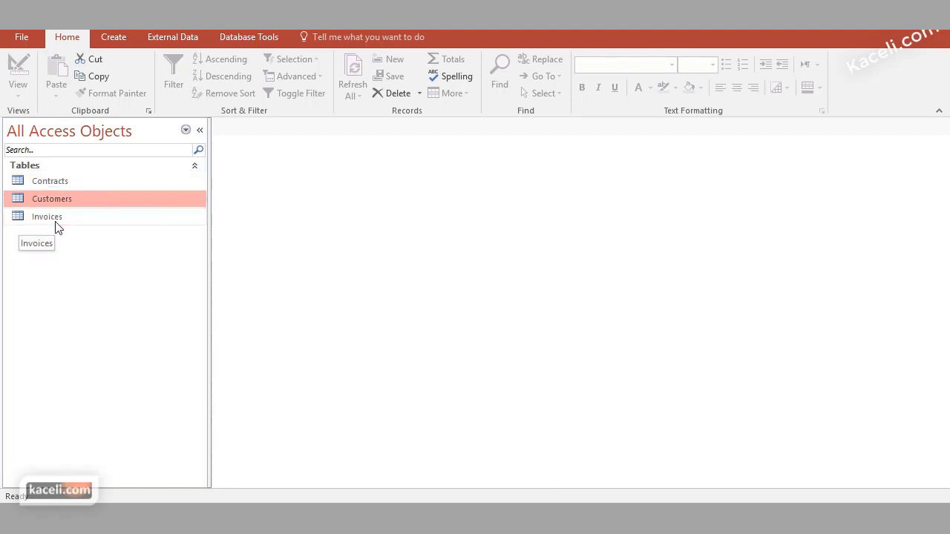
{"action": "left_click", "coordinate": [56, 221]}
{"action": "double_click", "coordinate": [66, 199]}
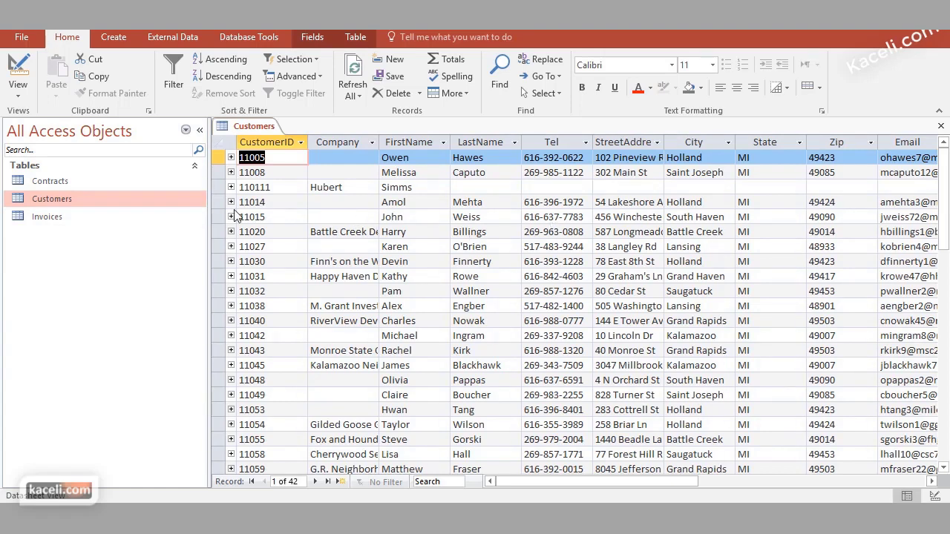
{"action": "left_click", "coordinate": [56, 218]}
{"action": "double_click", "coordinate": [58, 221]}
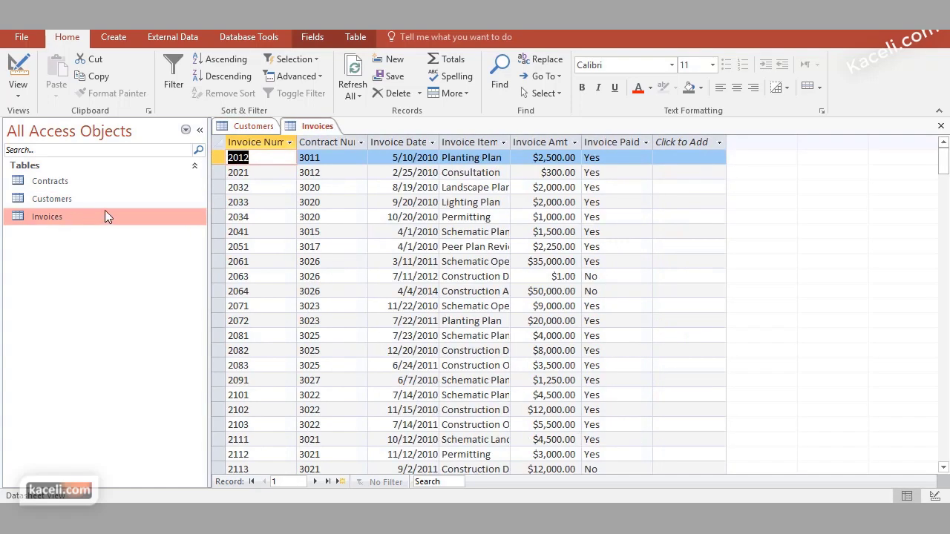
{"action": "double_click", "coordinate": [66, 182]}
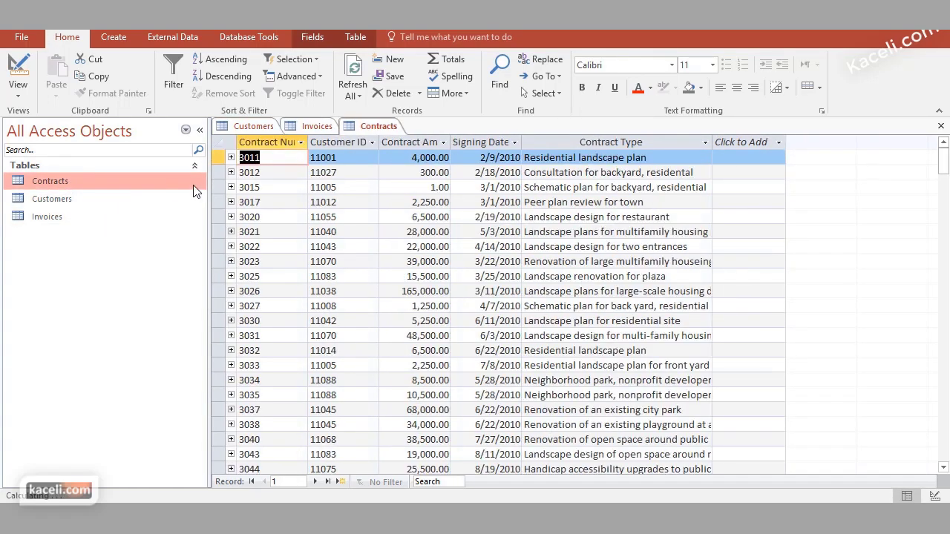
Close the Contracts, Invoices and Customers table tabs
{"action": "left_click", "coordinate": [941, 129]}
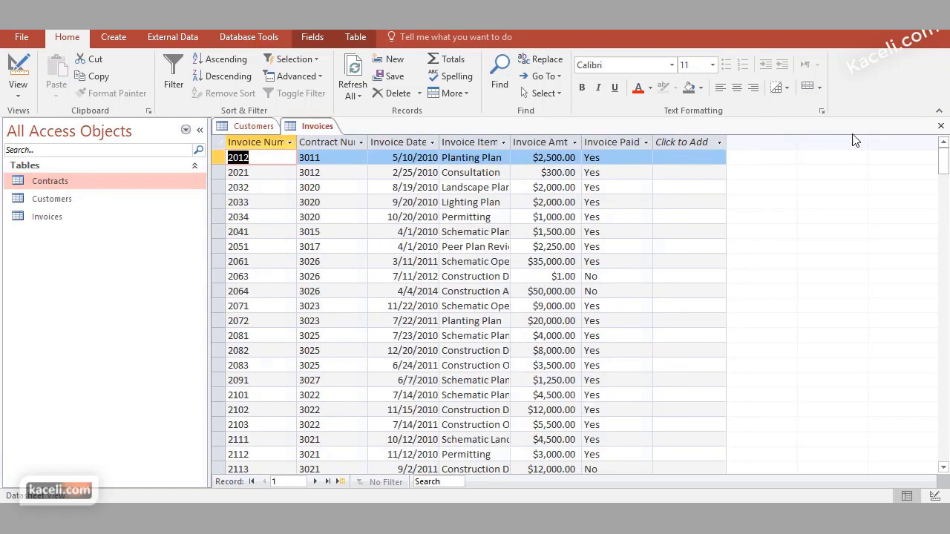
{"action": "left_click", "coordinate": [941, 126]}
{"action": "left_click", "coordinate": [941, 126]}
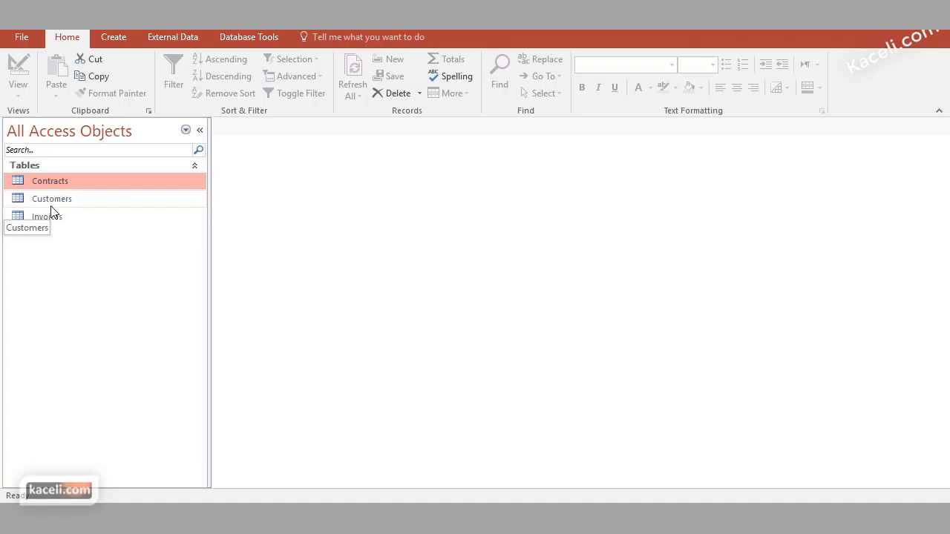
{"action": "left_click", "coordinate": [260, 40]}
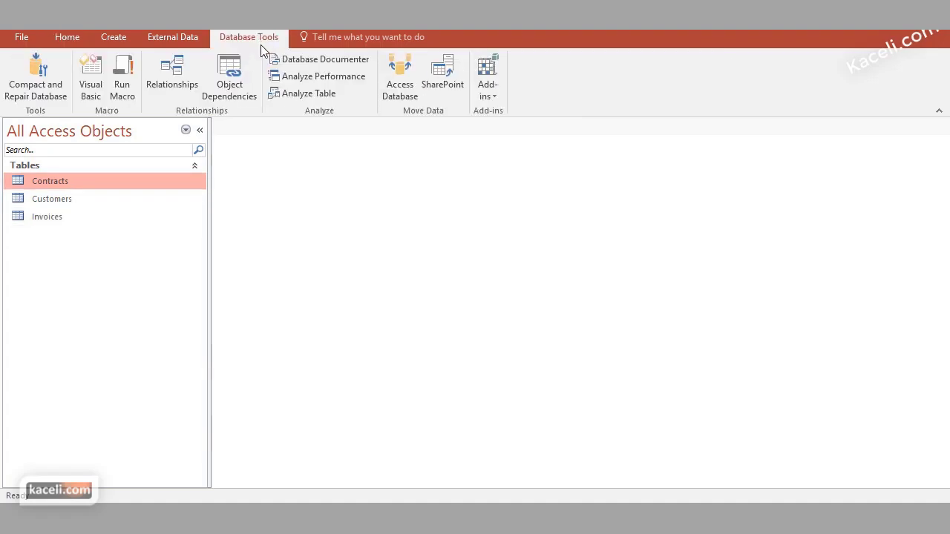
{"action": "left_click", "coordinate": [181, 72]}
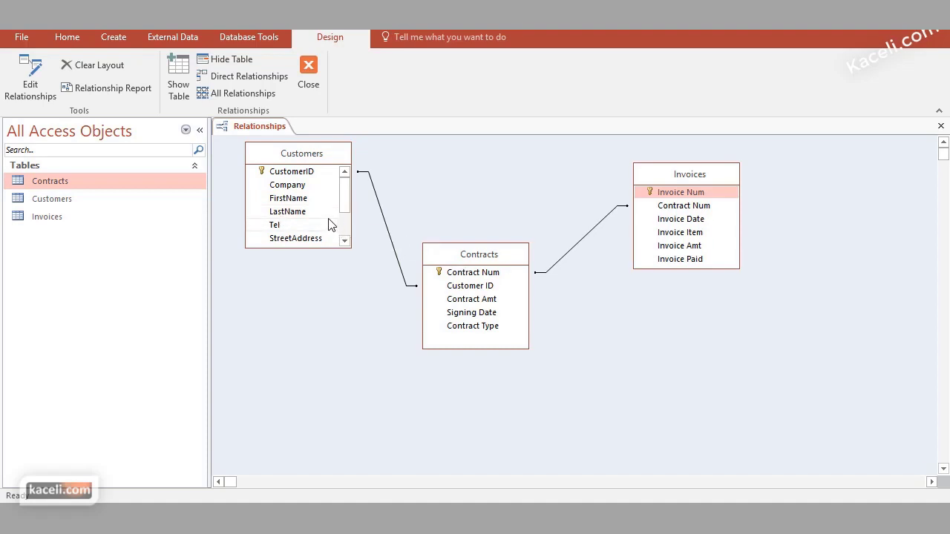
{"action": "left_click", "coordinate": [300, 174]}
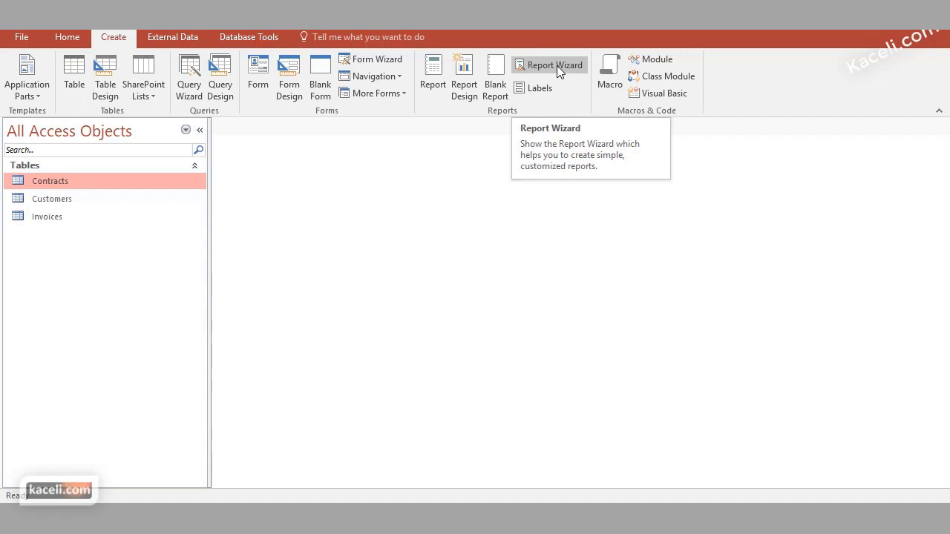
Start the Report Wizard with Table: Customers as the source
{"action": "left_click", "coordinate": [556, 65]}
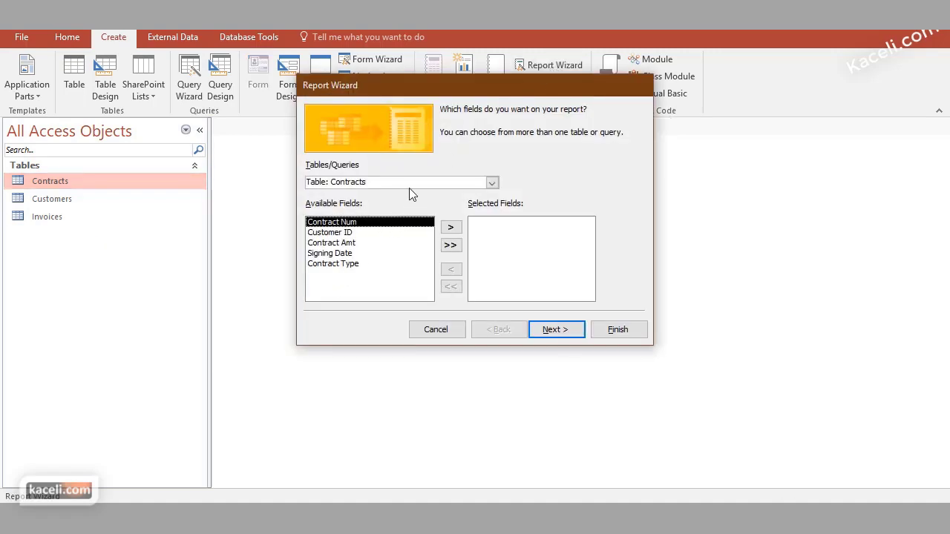
{"action": "left_click", "coordinate": [493, 184]}
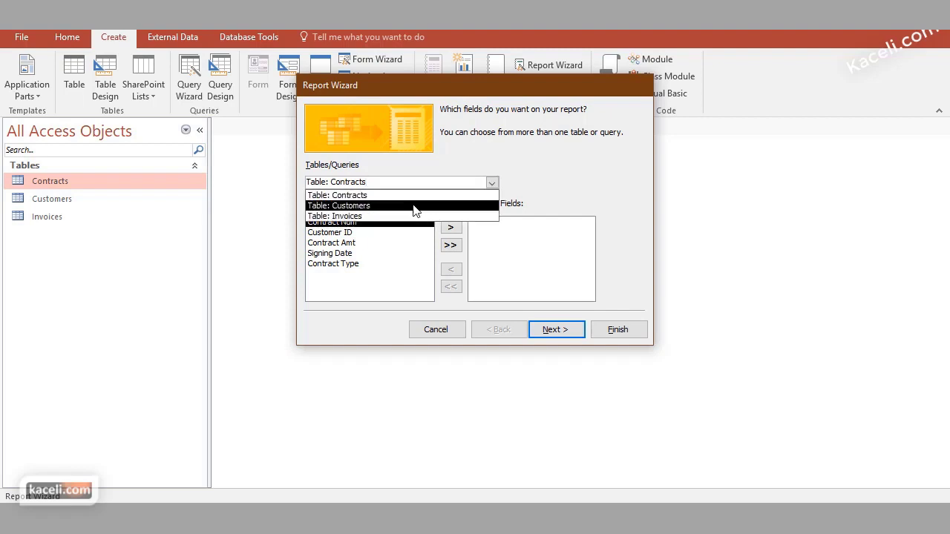
{"action": "left_click", "coordinate": [376, 207]}
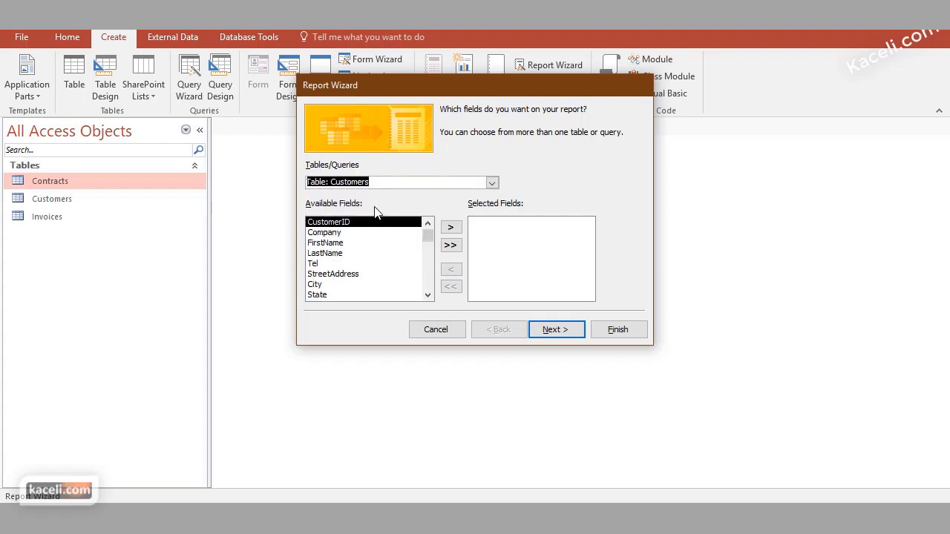
Add FirstName, LastName, StreetAddress, City, State, Zip and Email to the report fields
{"action": "left_click", "coordinate": [338, 244]}
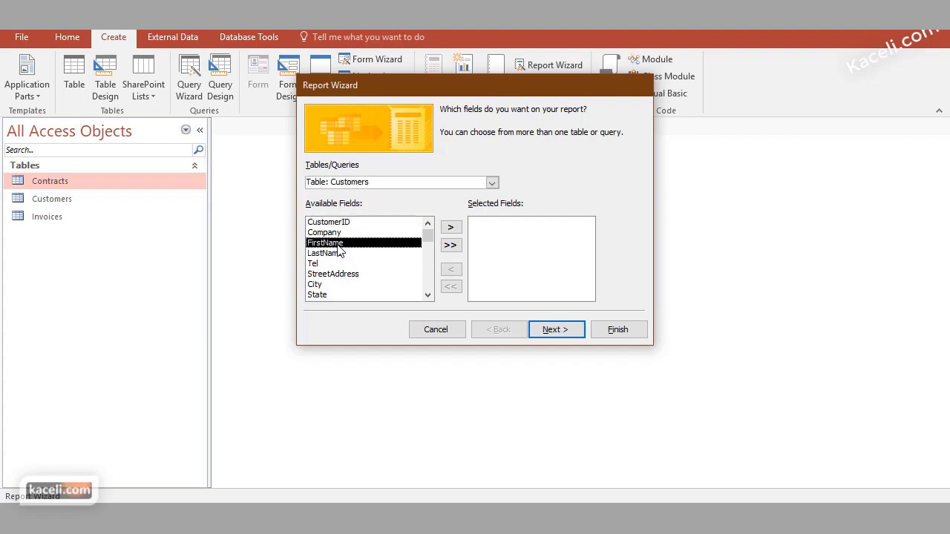
{"action": "left_click", "coordinate": [451, 228]}
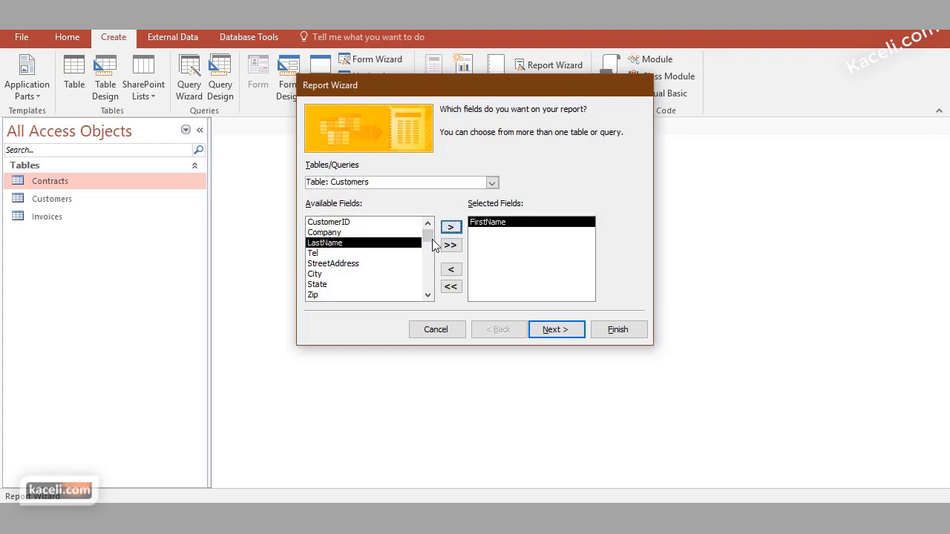
{"action": "left_click", "coordinate": [452, 229]}
{"action": "left_click", "coordinate": [338, 254]}
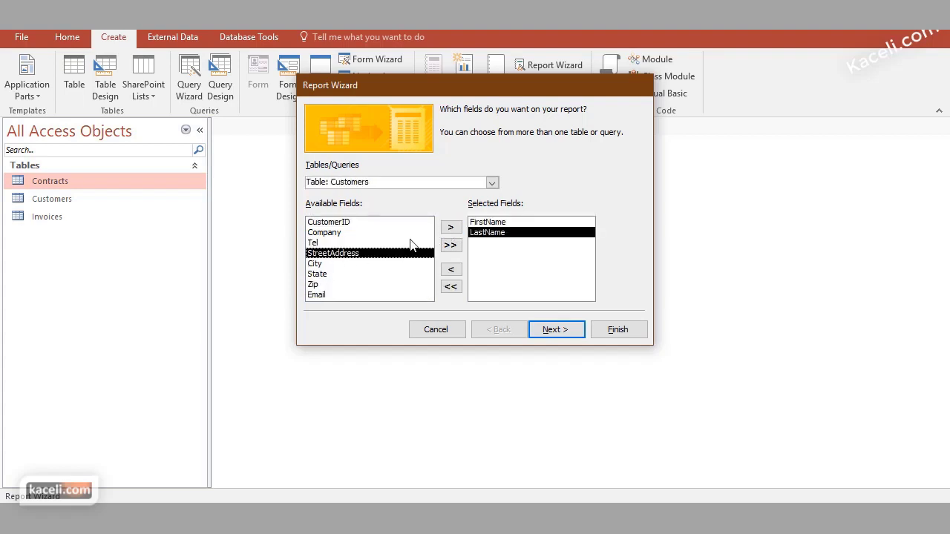
{"action": "left_click", "coordinate": [449, 229]}
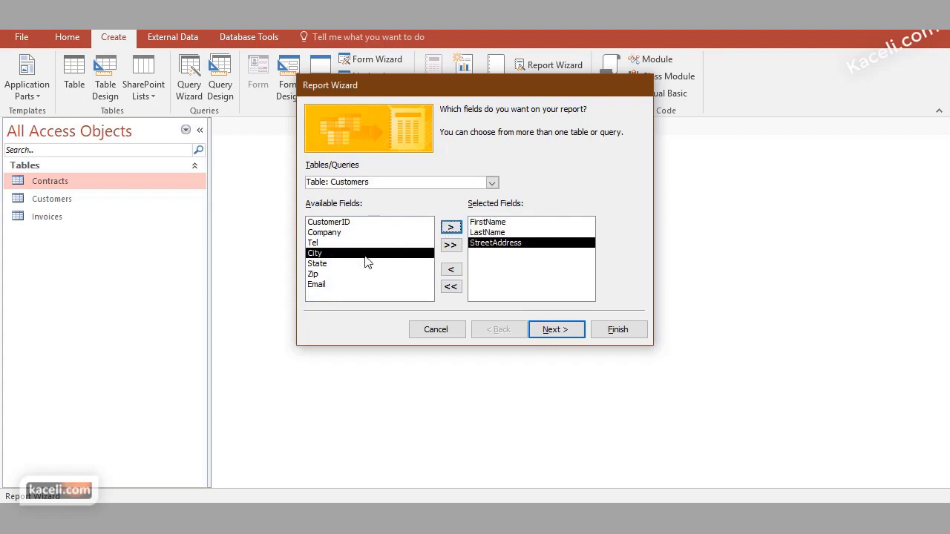
{"action": "left_click", "coordinate": [451, 228]}
{"action": "left_click", "coordinate": [451, 229]}
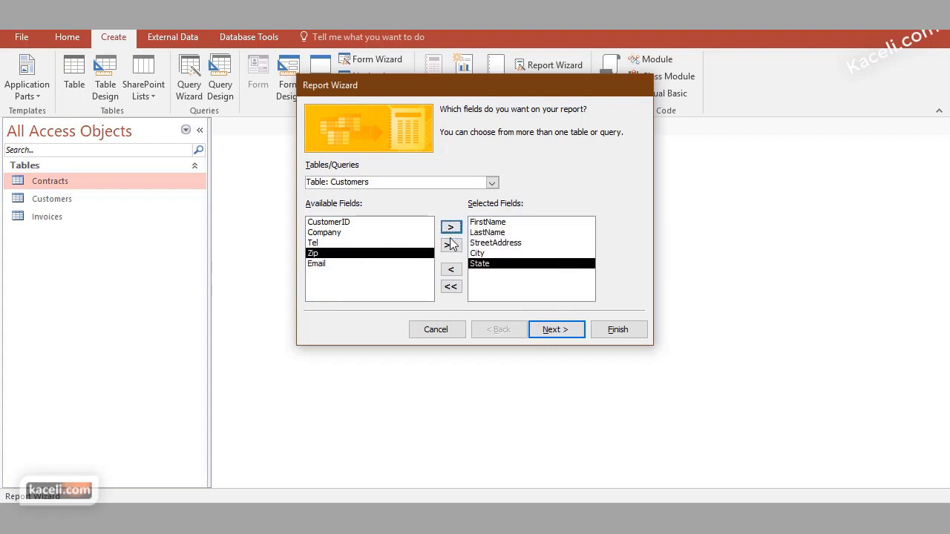
{"action": "left_click", "coordinate": [452, 229]}
{"action": "left_click", "coordinate": [451, 228]}
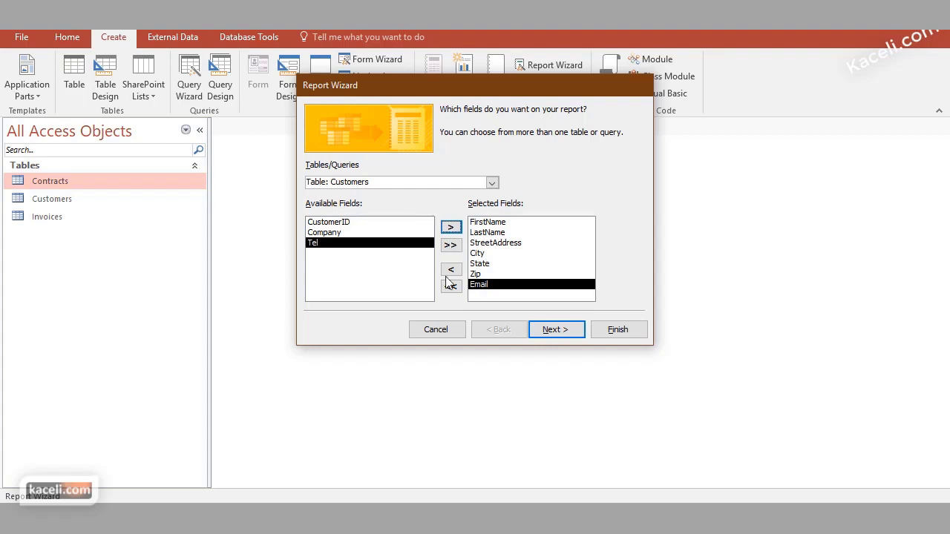
{"action": "left_click", "coordinate": [557, 332]}
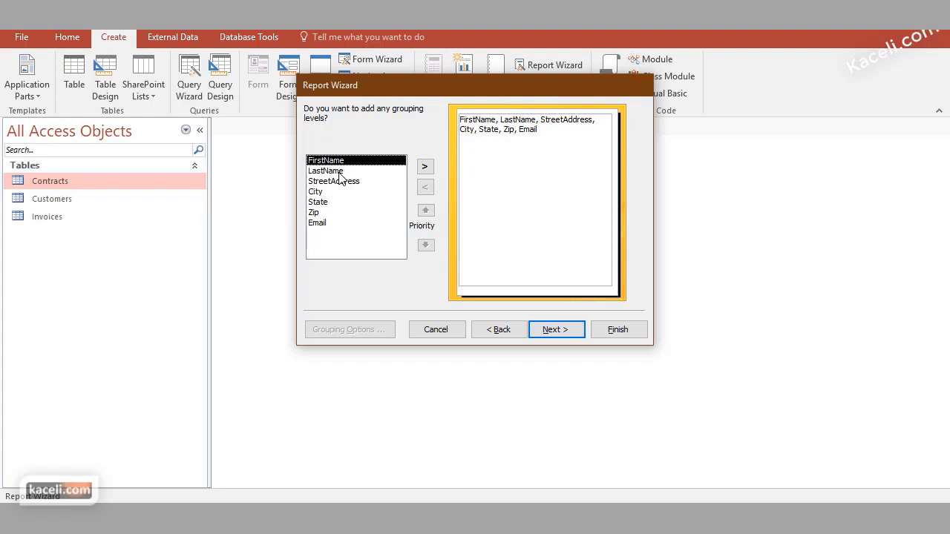
Skip grouping, sort by FirstName ascending, and keep the Tabular, Portrait layout
{"action": "left_click", "coordinate": [557, 330]}
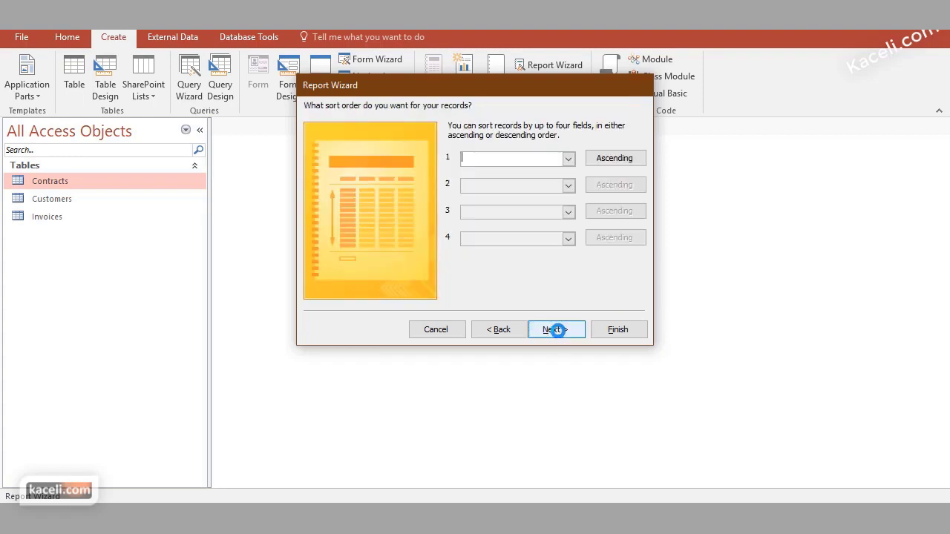
{"action": "left_click", "coordinate": [572, 160]}
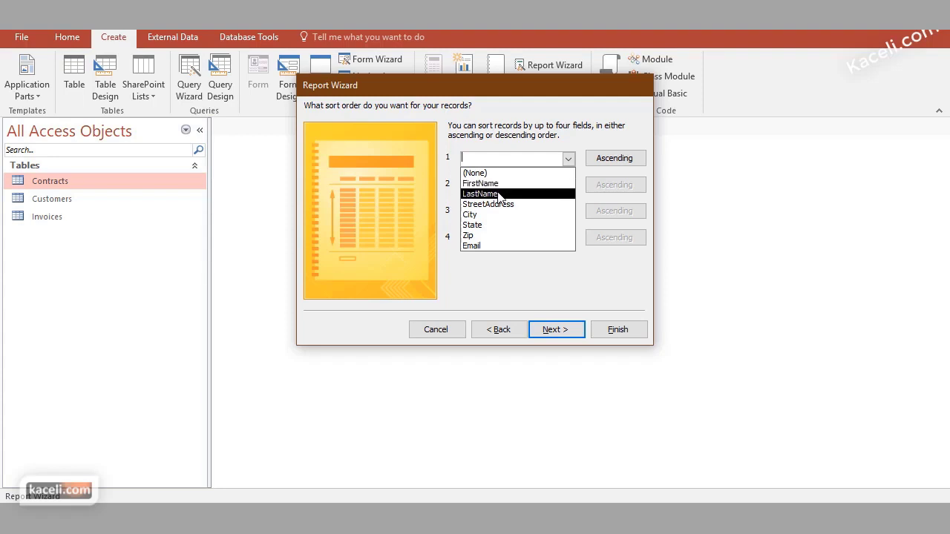
{"action": "left_click", "coordinate": [504, 184]}
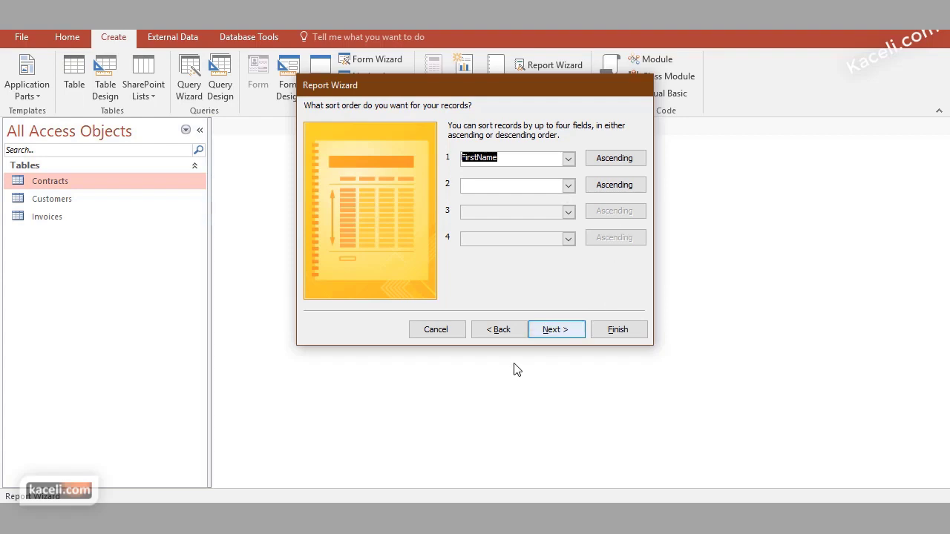
{"action": "left_click", "coordinate": [563, 336]}
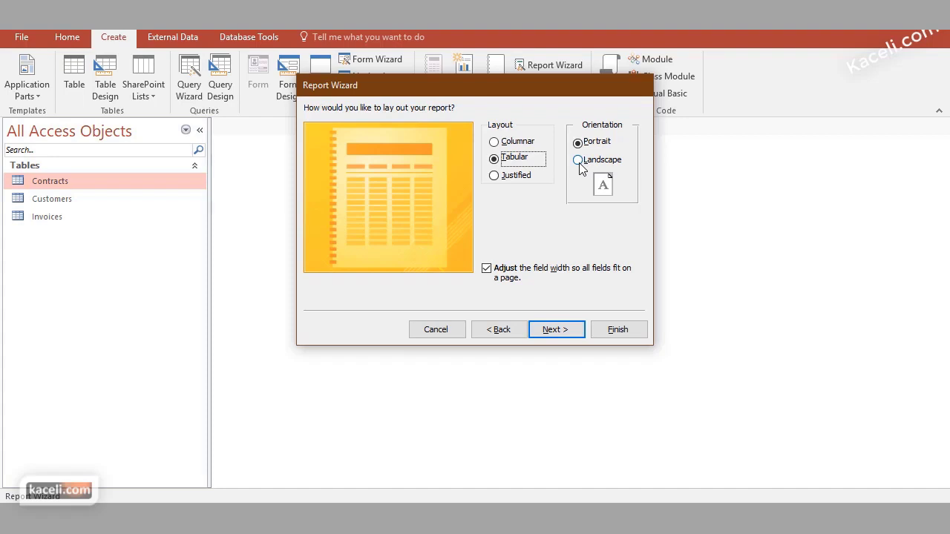
{"action": "left_click", "coordinate": [568, 330]}
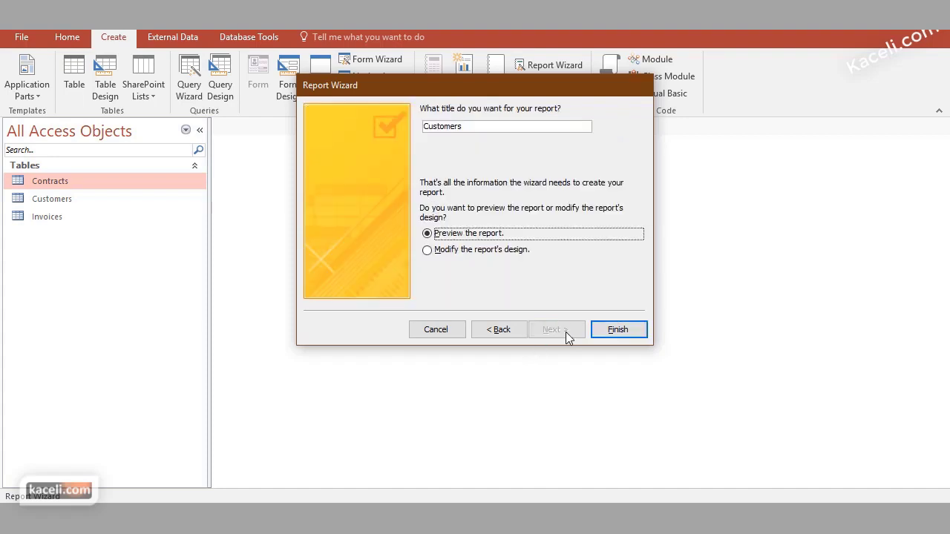
Title the report 'Customers List', finish the wizard, and close the preview
{"action": "left_click", "coordinate": [475, 127]}
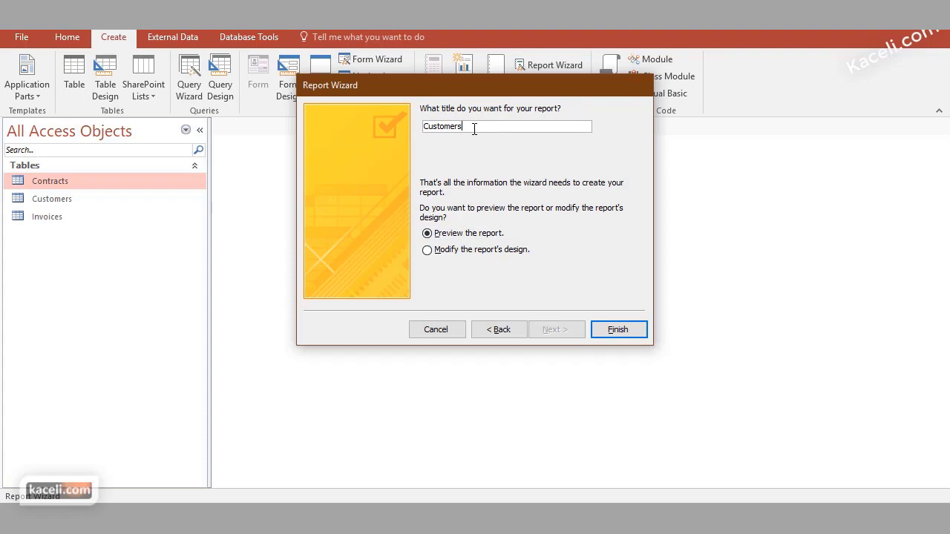
{"action": "type", "text": "List"}
{"action": "left_click", "coordinate": [634, 333]}
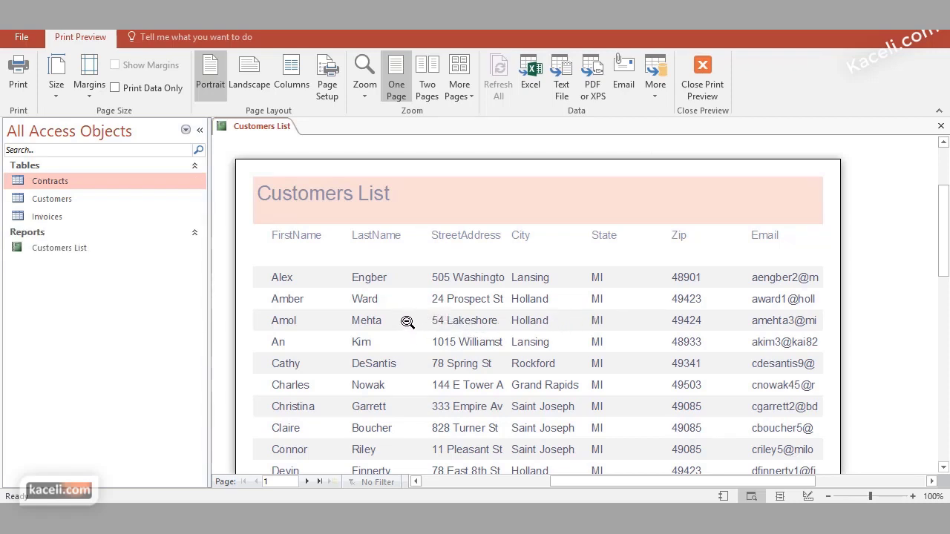
{"action": "left_click", "coordinate": [943, 128]}
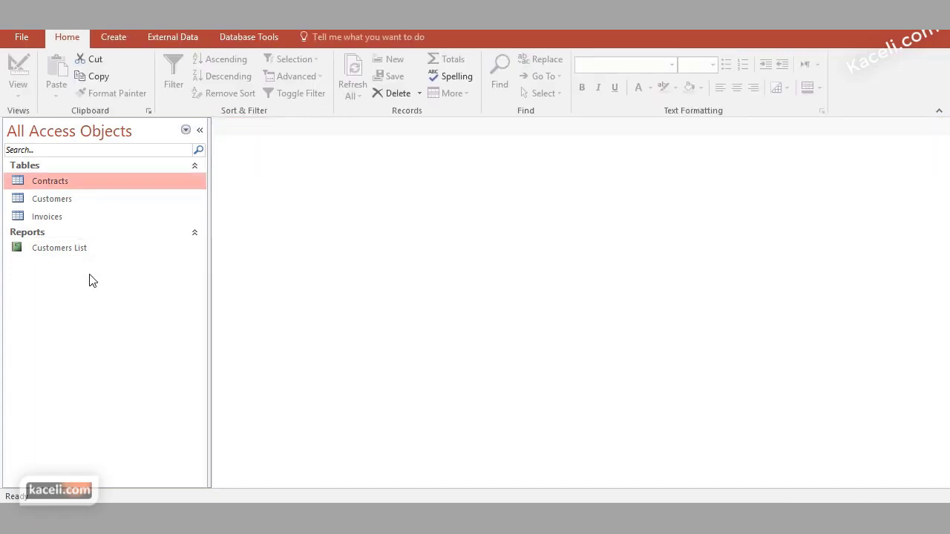
Open the Customers List report and scroll through its name, address, zip and email columns
{"action": "double_click", "coordinate": [56, 249]}
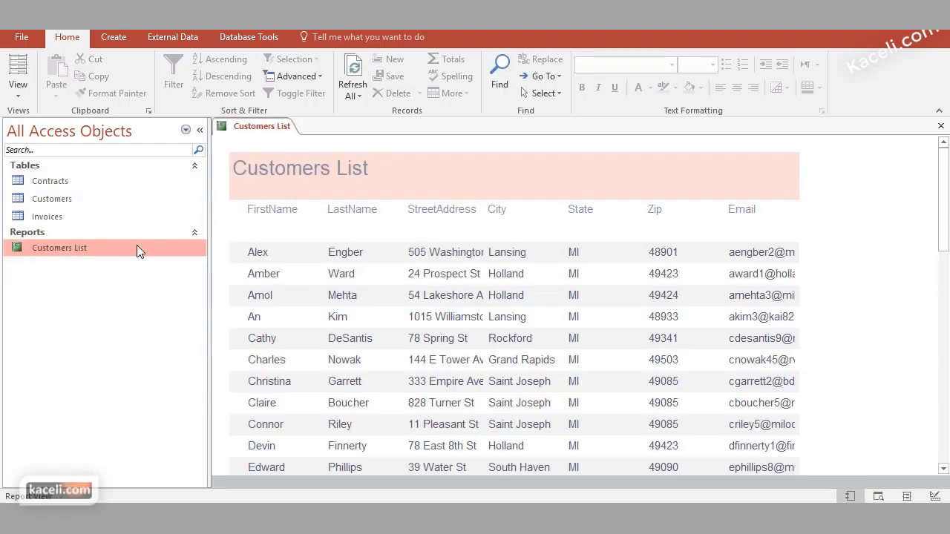
{"action": "scroll", "coordinate": [536, 299], "scroll_direction": "down", "scroll_amount": 4}
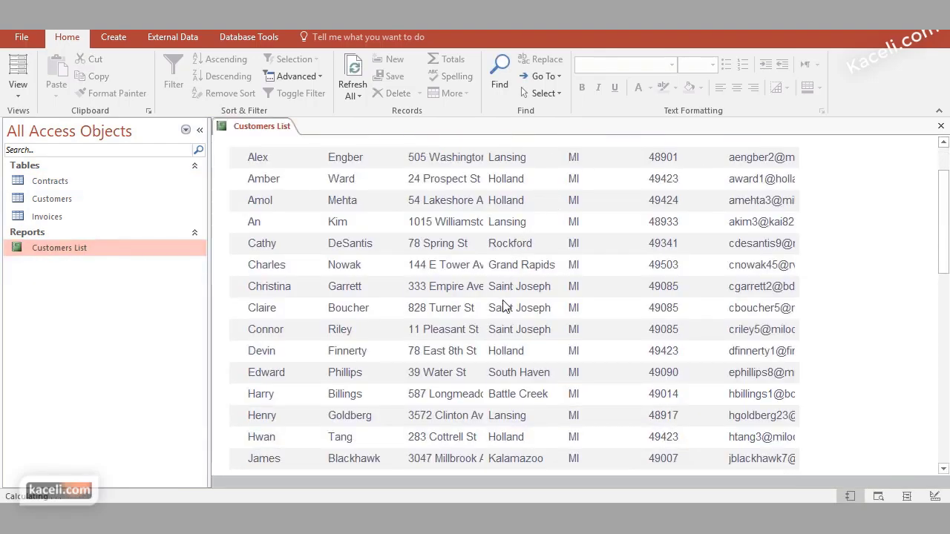
{"action": "scroll", "coordinate": [490, 299], "scroll_direction": "down", "scroll_amount": 6}
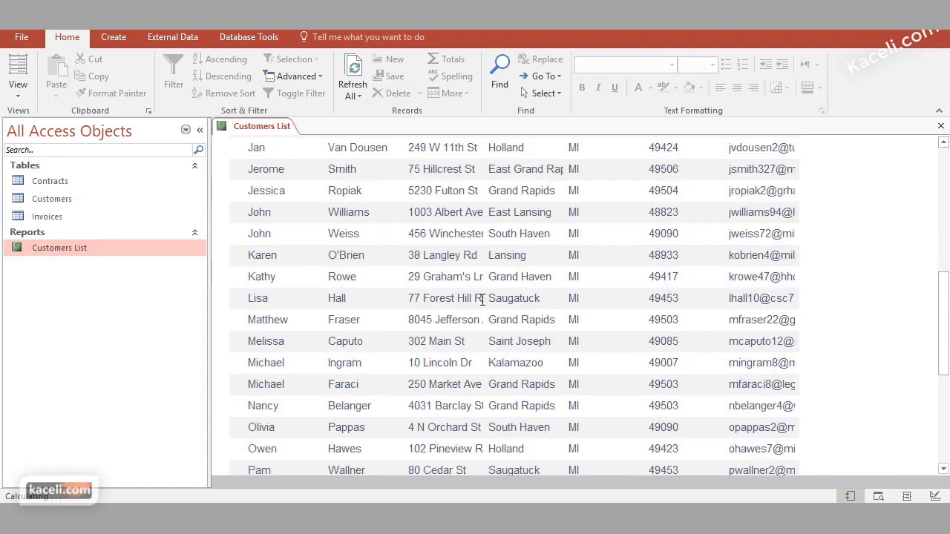
{"action": "scroll", "coordinate": [483, 305], "scroll_direction": "up", "scroll_amount": 2}
{"action": "scroll", "coordinate": [483, 304], "scroll_direction": "up", "scroll_amount": 6}
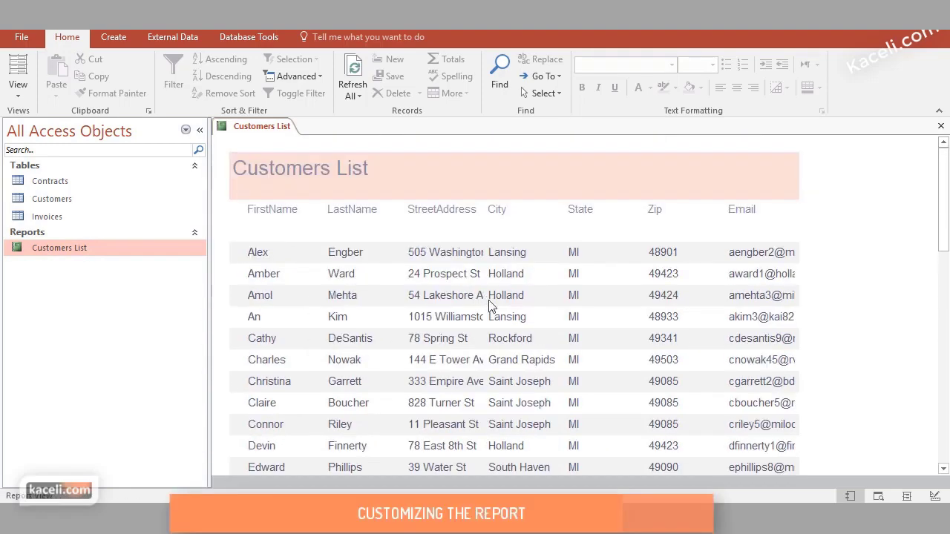
{"action": "left_click_drag", "start_coordinate": [747, 254], "coordinate": [797, 256]}
{"action": "left_click", "coordinate": [748, 256]}
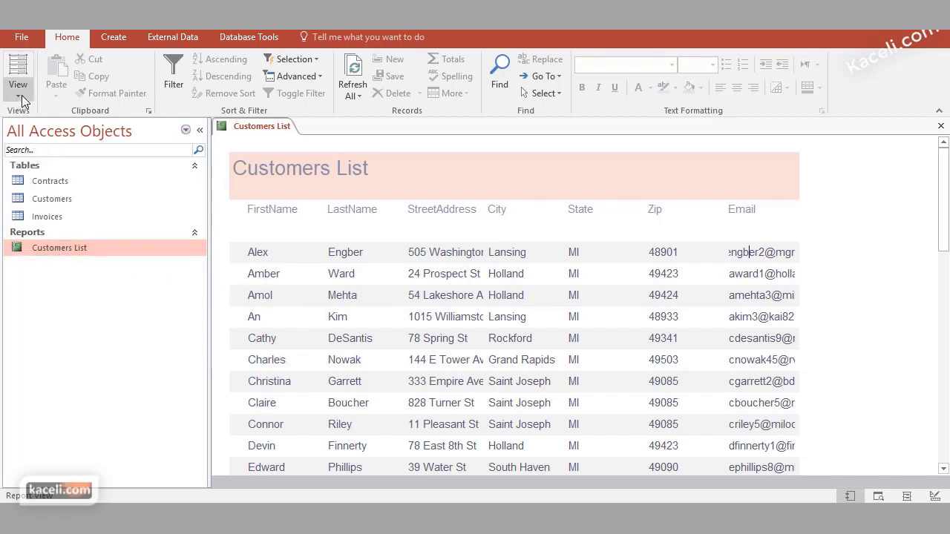
{"action": "left_click", "coordinate": [45, 254]}
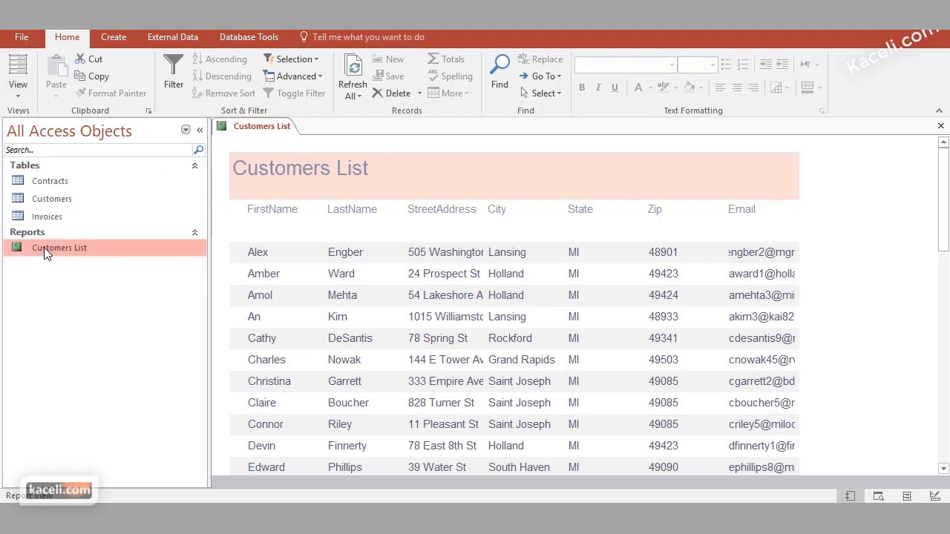
Switch the Customers List report to Layout View with the Field List closed
{"action": "left_click", "coordinate": [23, 90]}
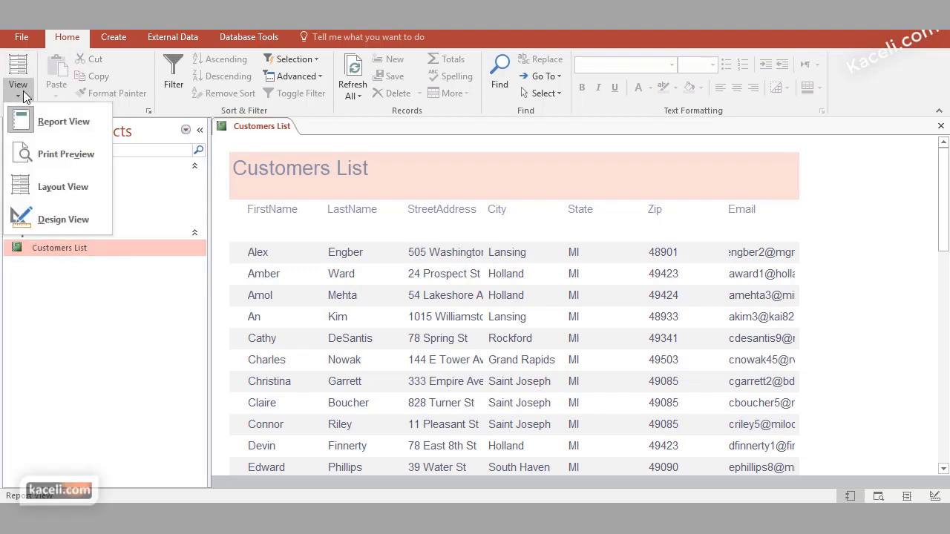
{"action": "left_click", "coordinate": [55, 190]}
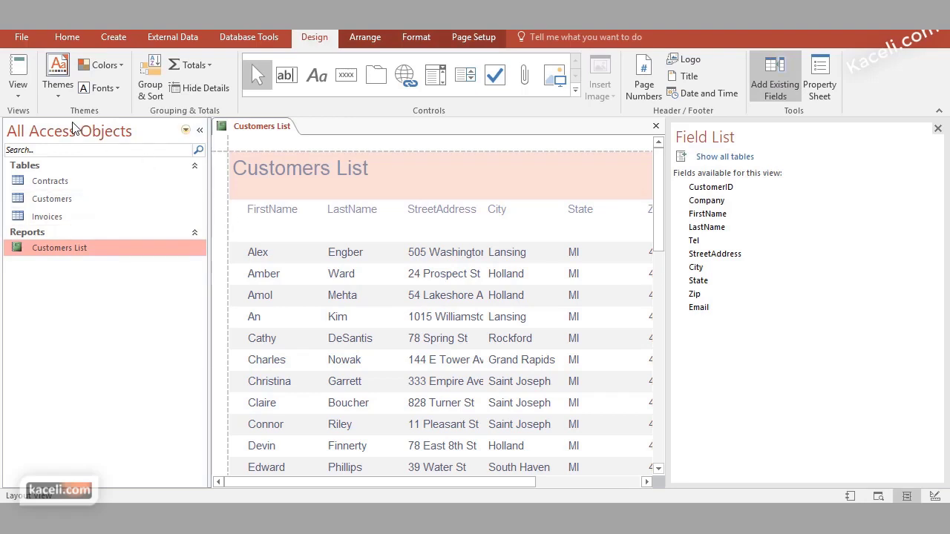
{"action": "left_click", "coordinate": [937, 128]}
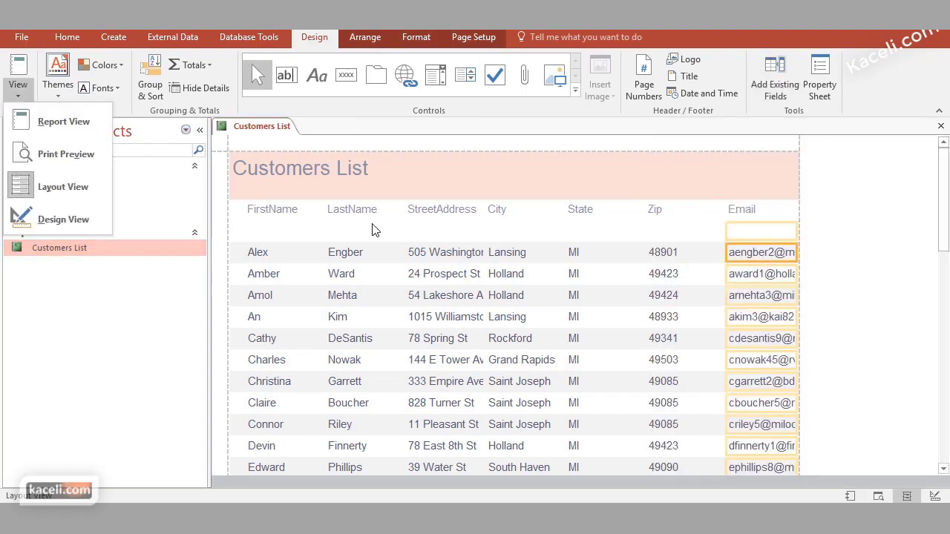
Narrow the FirstName and LastName columns and widen StreetAddress to show full addresses
{"action": "left_click", "coordinate": [343, 252]}
{"action": "left_click", "coordinate": [273, 256]}
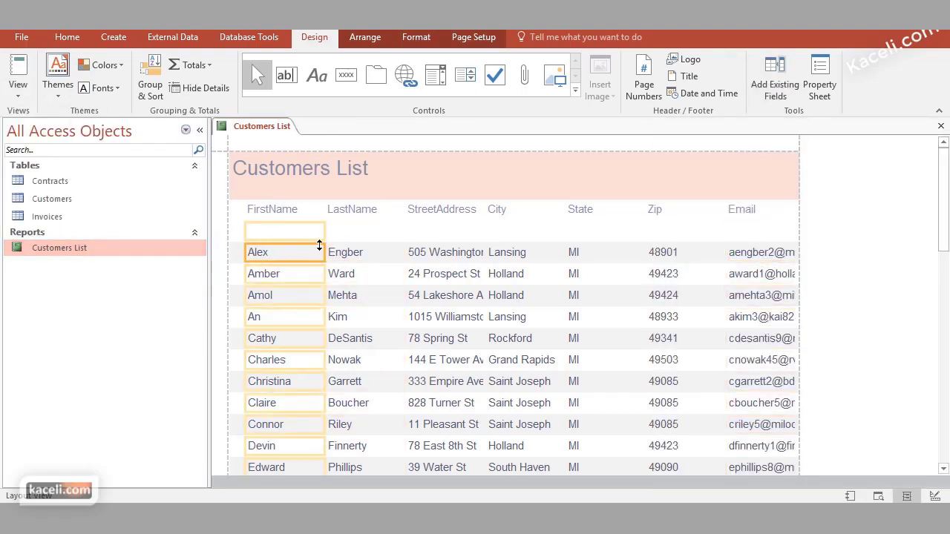
{"action": "left_click_drag", "start_coordinate": [325, 231], "coordinate": [307, 230]}
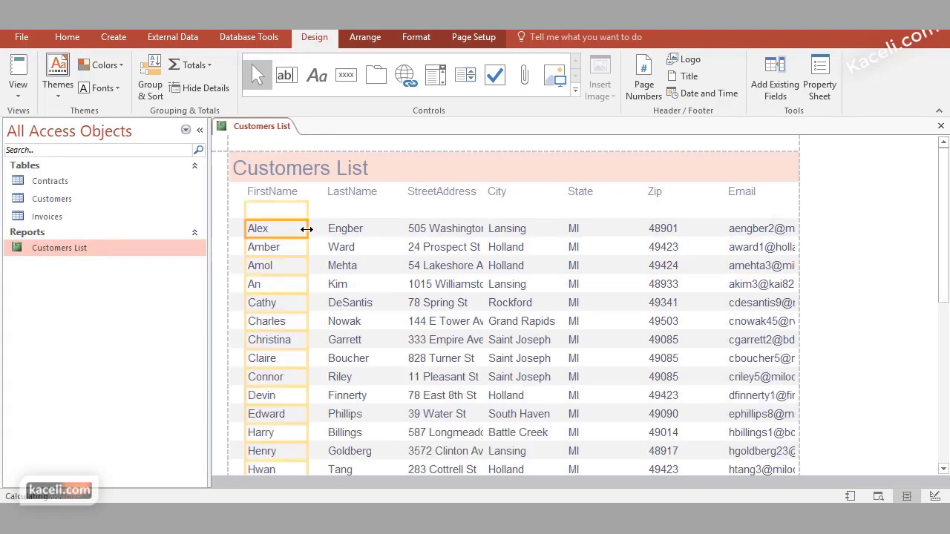
{"action": "left_click", "coordinate": [373, 231]}
{"action": "left_click_drag", "start_coordinate": [403, 227], "coordinate": [385, 228]}
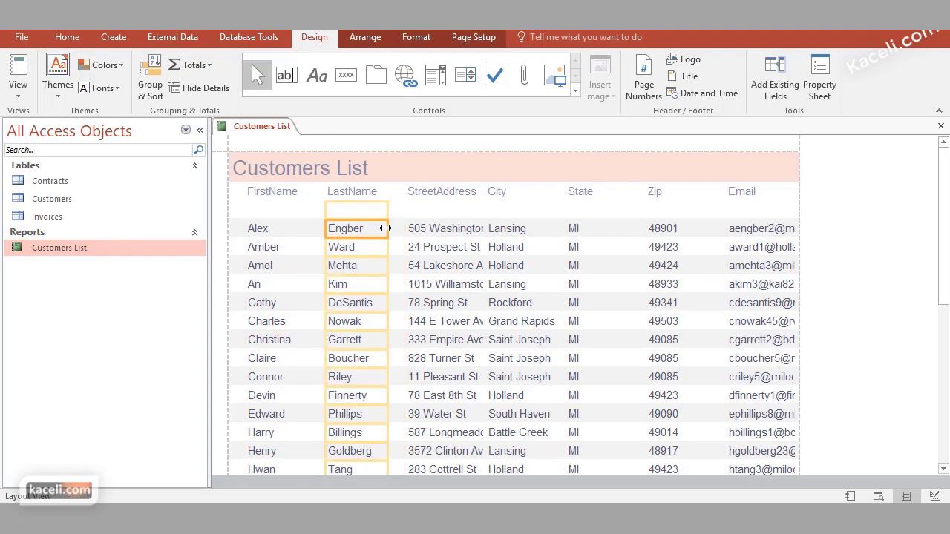
{"action": "left_click", "coordinate": [429, 230]}
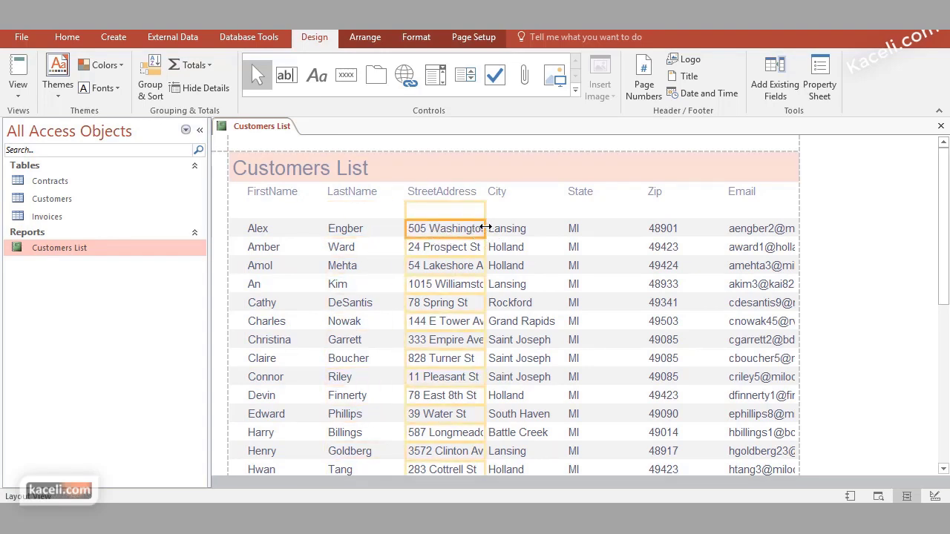
{"action": "left_click_drag", "start_coordinate": [486, 231], "coordinate": [527, 230]}
Narrow the State and Zip data columns
{"action": "left_click", "coordinate": [542, 230]}
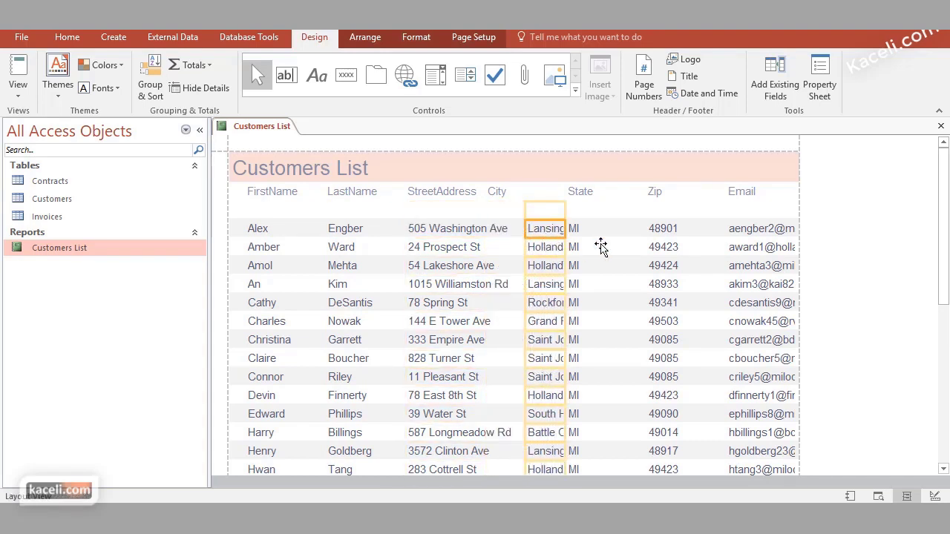
{"action": "left_click", "coordinate": [589, 232]}
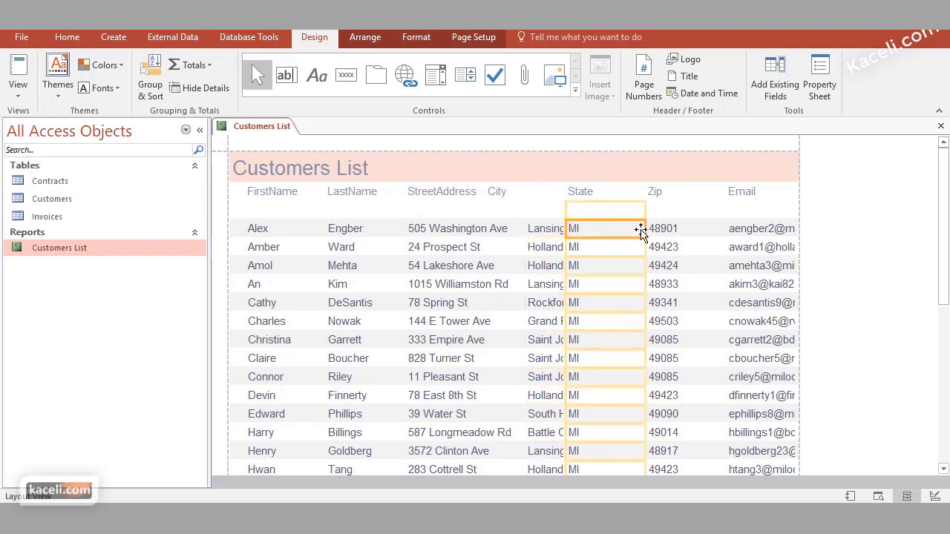
{"action": "left_click_drag", "start_coordinate": [643, 230], "coordinate": [599, 232]}
{"action": "left_click", "coordinate": [651, 230]}
{"action": "left_click_drag", "start_coordinate": [721, 235], "coordinate": [653, 234]}
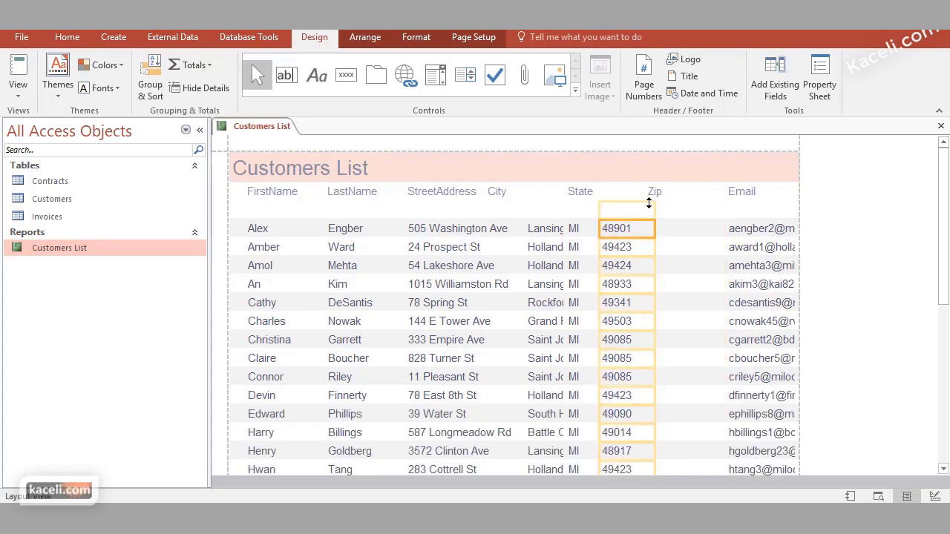
Narrow the State and Zip header labels to match their columns
{"action": "left_click", "coordinate": [621, 190]}
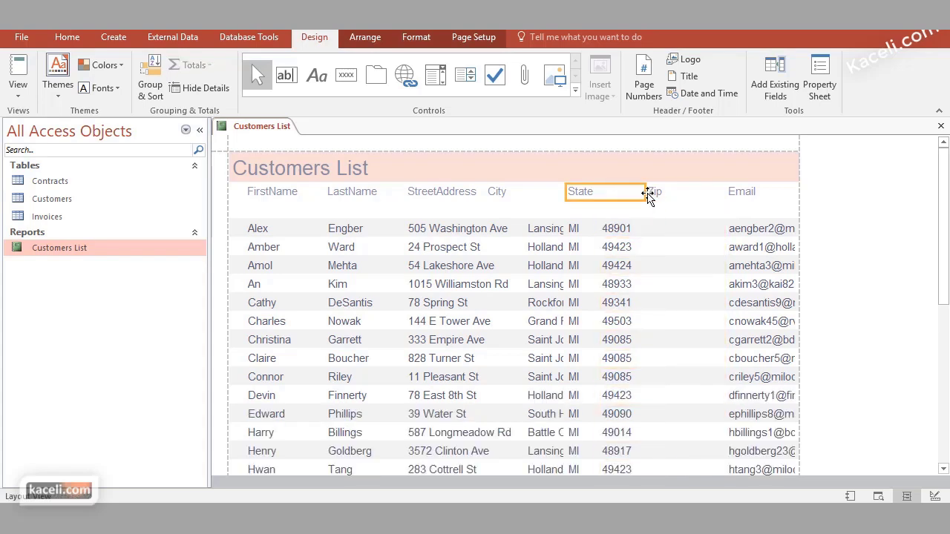
{"action": "left_click_drag", "start_coordinate": [643, 192], "coordinate": [602, 199]}
{"action": "left_click", "coordinate": [653, 193]}
{"action": "left_click", "coordinate": [653, 193]}
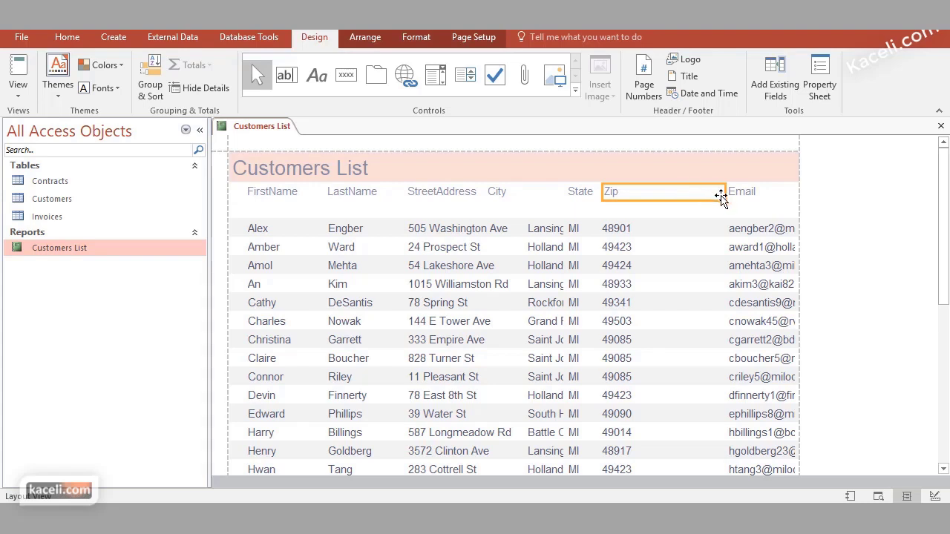
{"action": "left_click_drag", "start_coordinate": [726, 194], "coordinate": [629, 199]}
Widen the Email column and its header label to show complete addresses
{"action": "left_click", "coordinate": [689, 235]}
{"action": "left_click", "coordinate": [732, 203]}
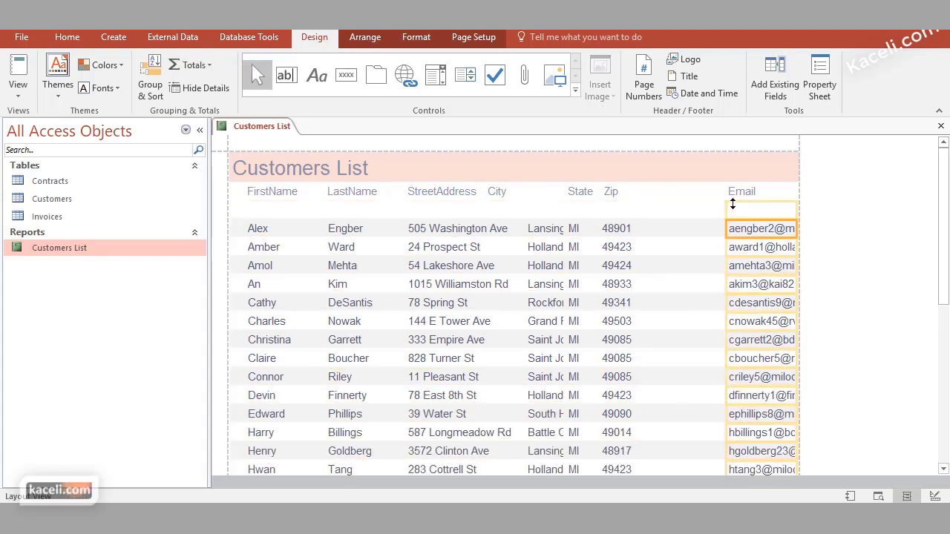
{"action": "left_click_drag", "start_coordinate": [726, 215], "coordinate": [643, 218]}
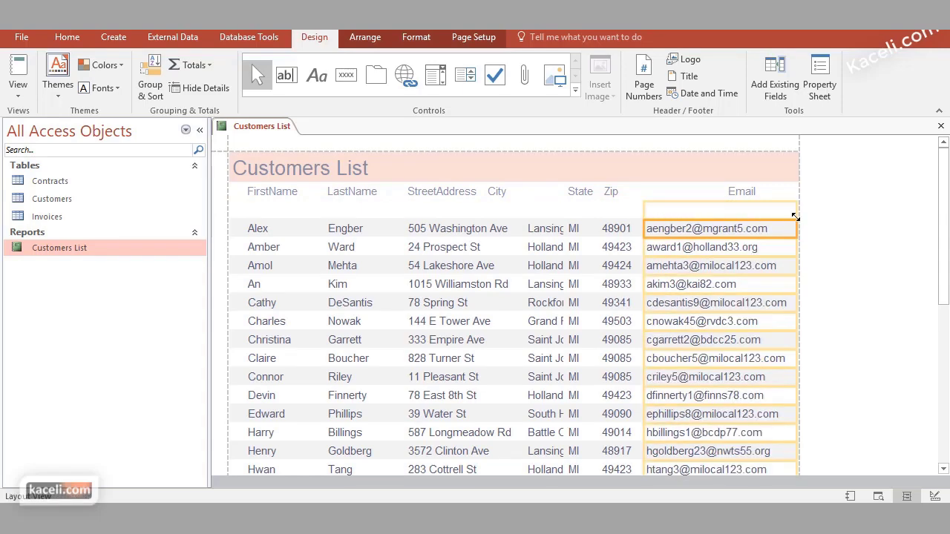
{"action": "left_click", "coordinate": [746, 192]}
{"action": "left_click_drag", "start_coordinate": [726, 190], "coordinate": [643, 193]}
Select every control in the report to change its font size
{"action": "key", "text": "ctrl+a"}
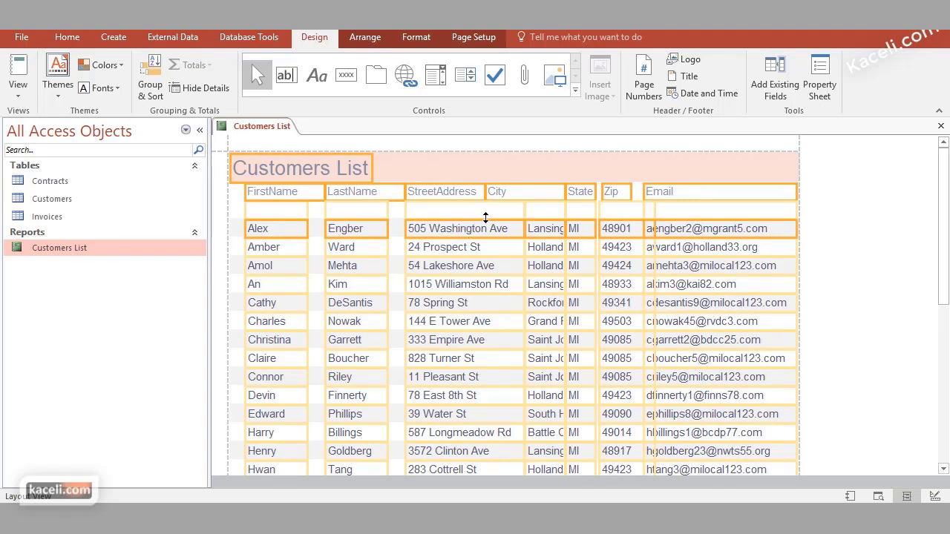
{"action": "left_click", "coordinate": [407, 37]}
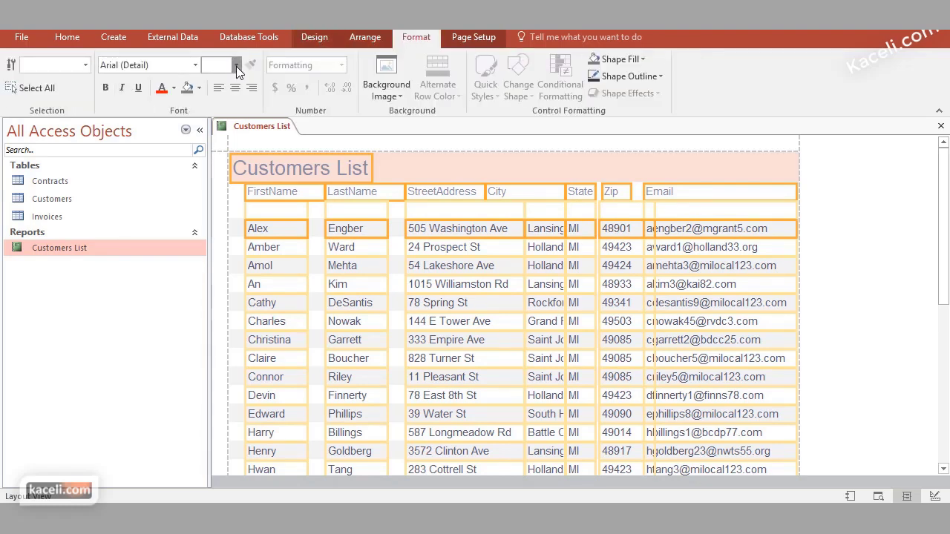
{"action": "left_click", "coordinate": [236, 65]}
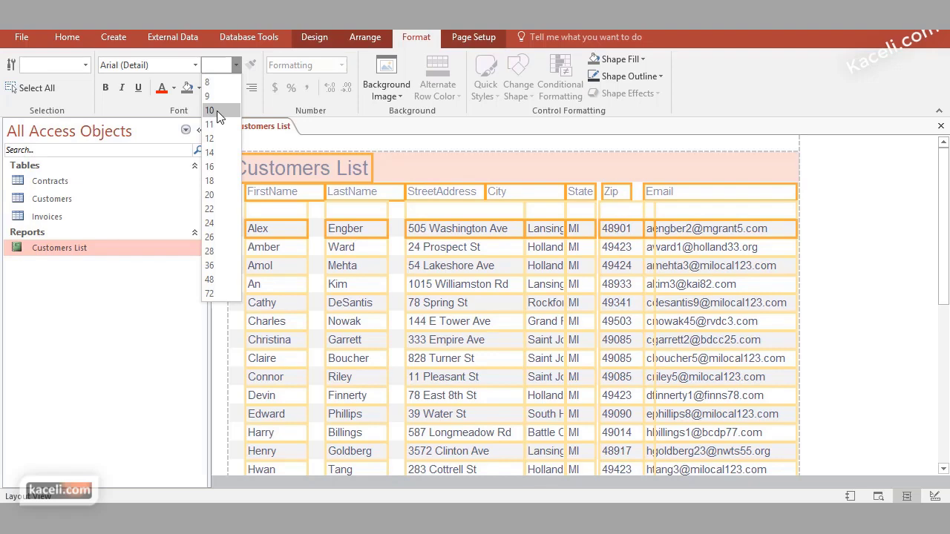
Set all report text to 9 point and bold the FirstName through Email header labels
{"action": "left_click", "coordinate": [217, 98]}
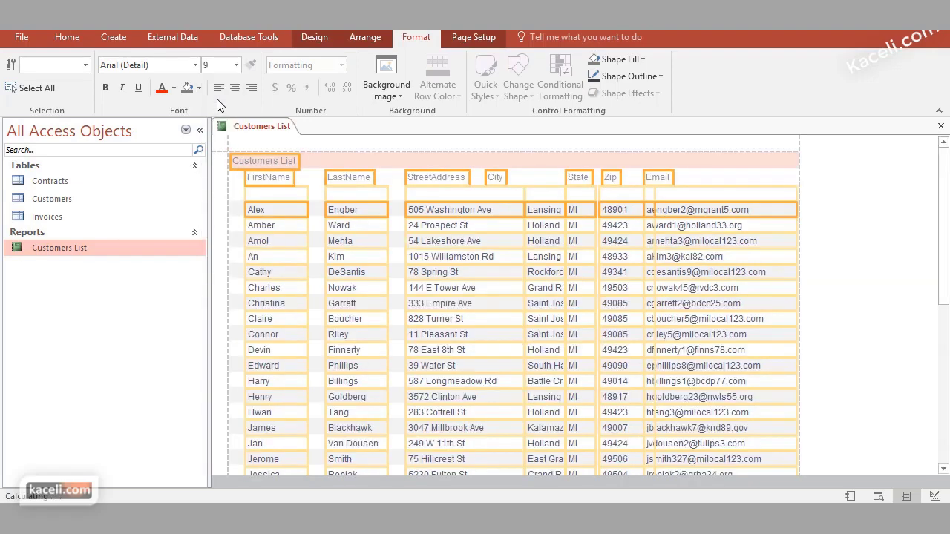
{"action": "left_click", "coordinate": [668, 199]}
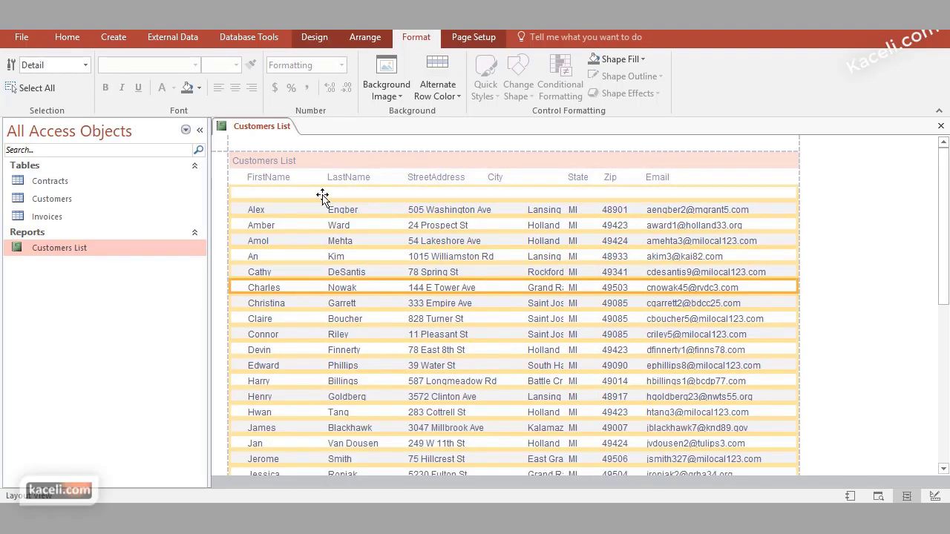
{"action": "left_click", "coordinate": [258, 177]}
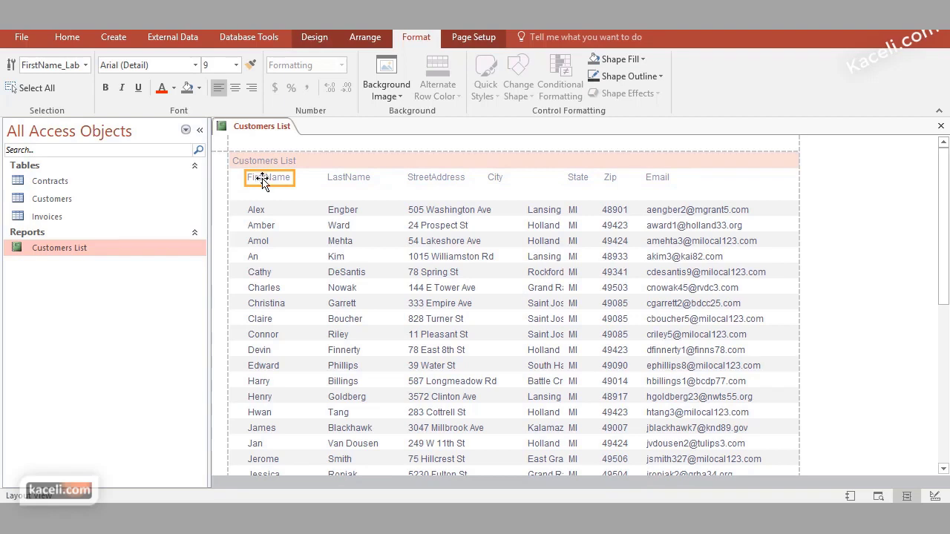
{"action": "left_click", "coordinate": [355, 178], "text": "shift"}
{"action": "left_click", "coordinate": [432, 180], "text": "shift"}
{"action": "left_click", "coordinate": [494, 179], "text": "shift"}
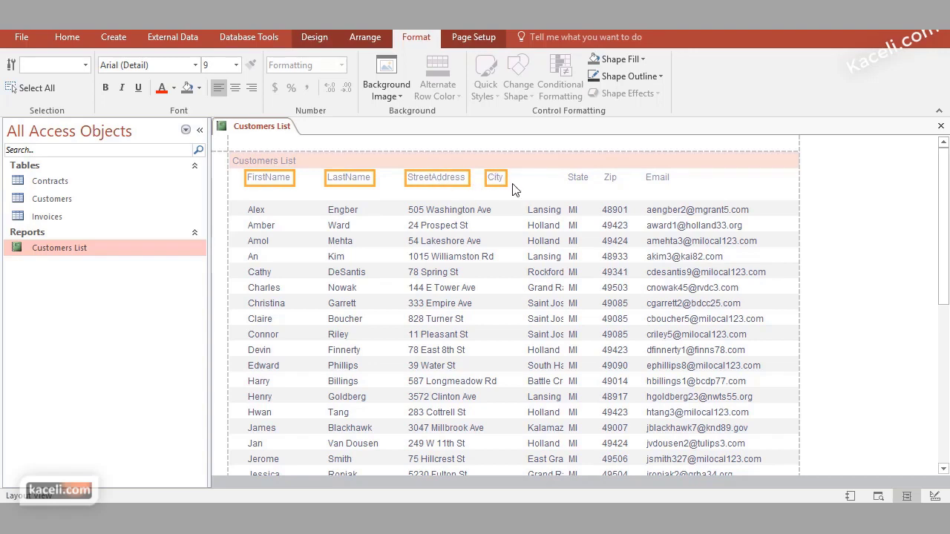
{"action": "left_click", "coordinate": [577, 178], "text": "shift"}
{"action": "left_click", "coordinate": [610, 179], "text": "shift"}
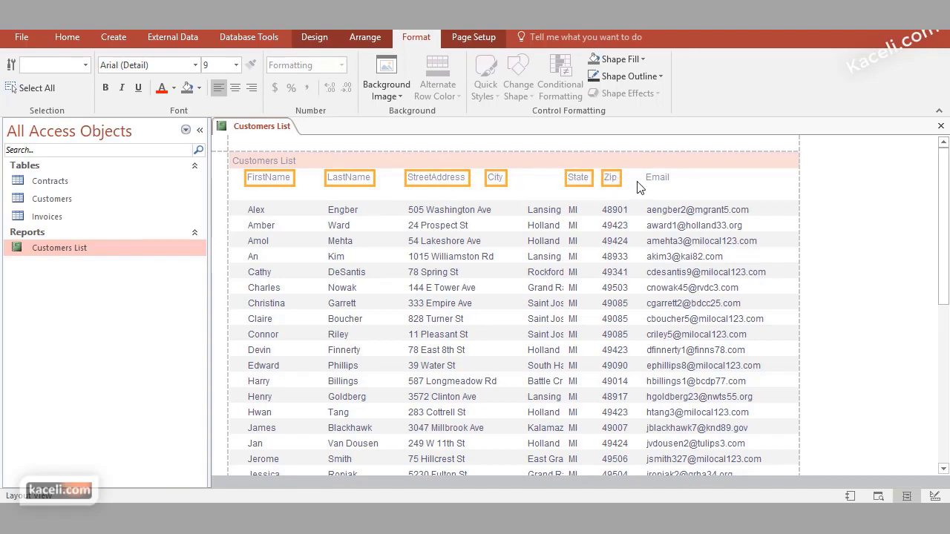
{"action": "left_click", "coordinate": [651, 178], "text": "shift"}
{"action": "left_click", "coordinate": [107, 87]}
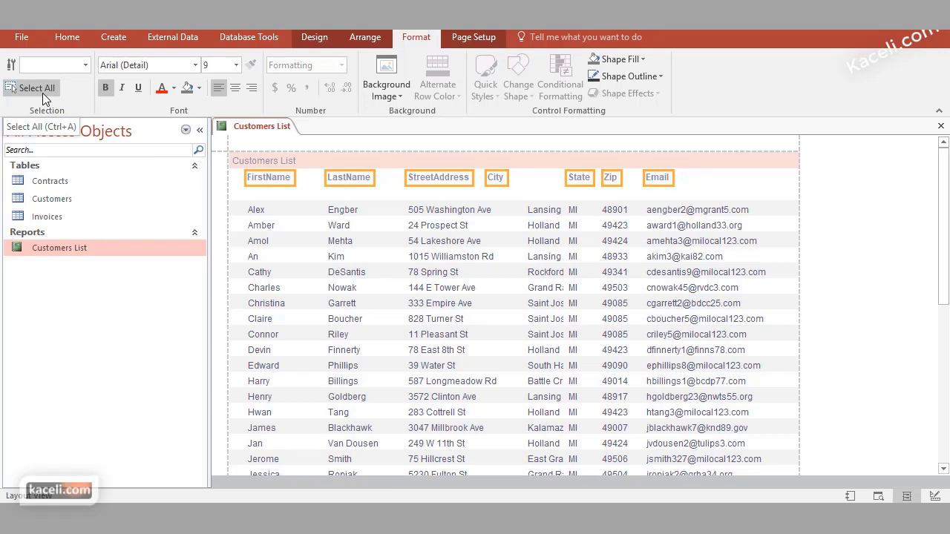
{"action": "left_click", "coordinate": [293, 163]}
Edit the report title to read 'Customers List for Kaceli.com'
{"action": "double_click", "coordinate": [288, 162]}
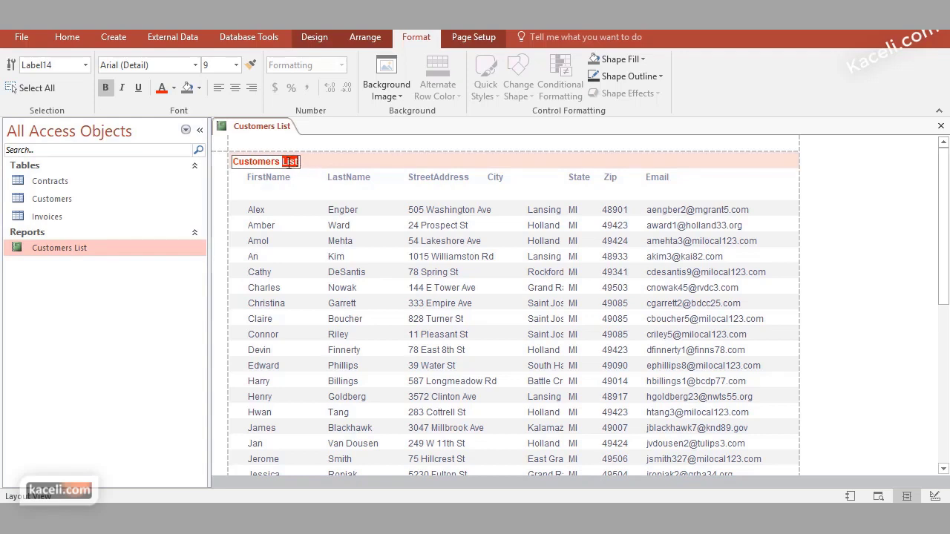
{"action": "type", "text": "L"}
{"action": "type", "text": "for Kaceli.com"}
{"action": "left_click", "coordinate": [446, 225]}
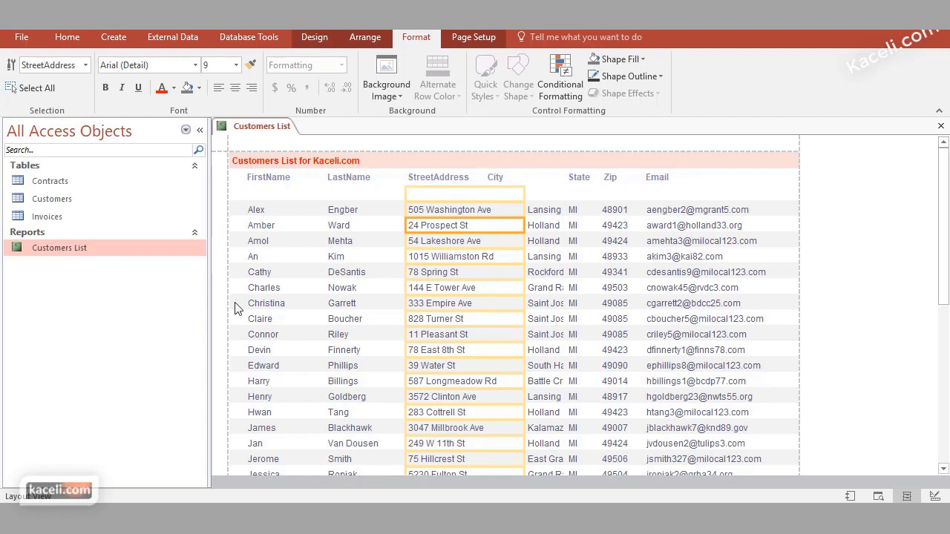
{"action": "left_click", "coordinate": [282, 272]}
{"action": "left_click", "coordinate": [288, 264]}
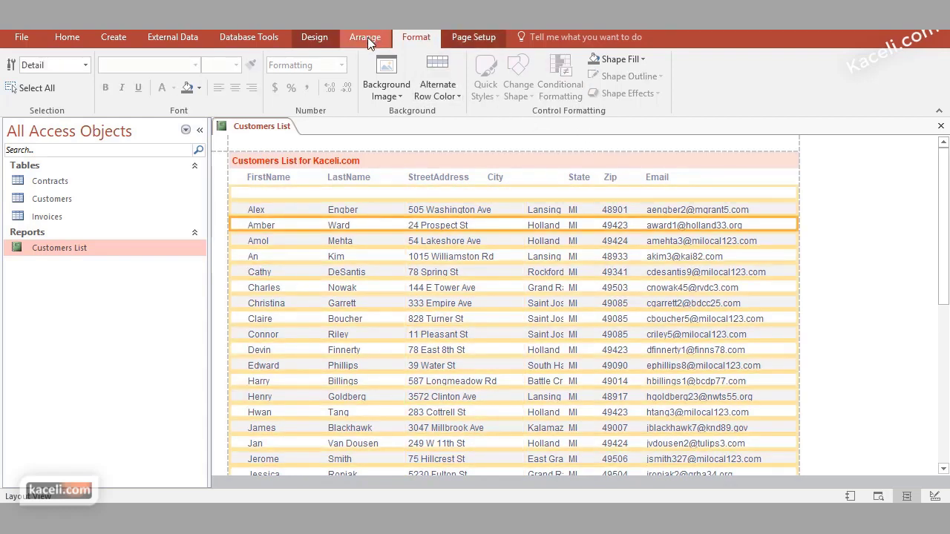
Apply the Slice theme to the Customers List report from the Themes gallery
{"action": "left_click", "coordinate": [324, 39]}
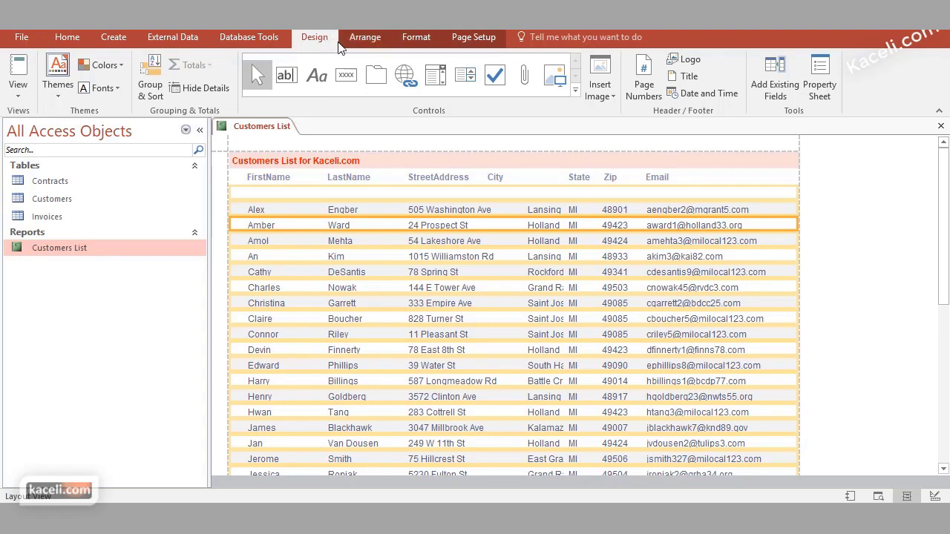
{"action": "left_click", "coordinate": [416, 38]}
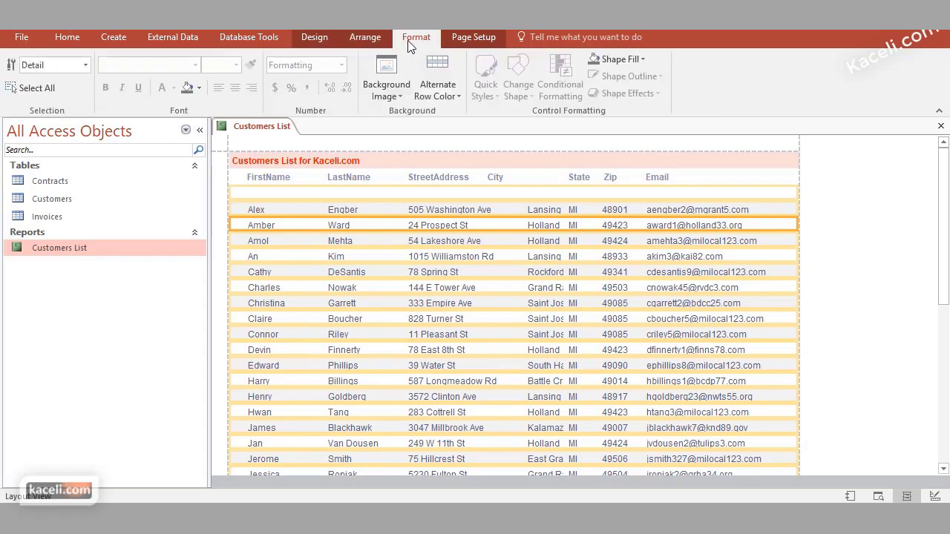
{"action": "left_click", "coordinate": [464, 37]}
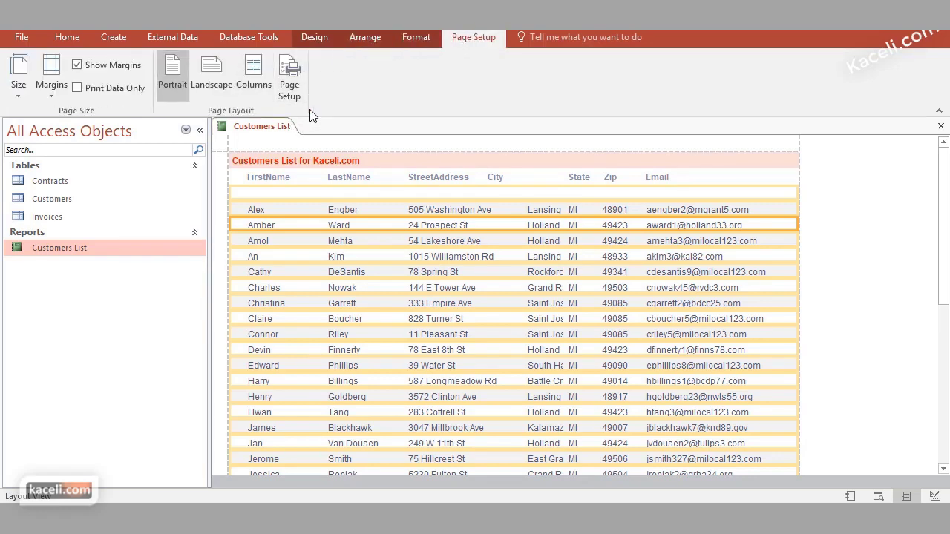
{"action": "left_click", "coordinate": [414, 38]}
{"action": "left_click", "coordinate": [364, 41]}
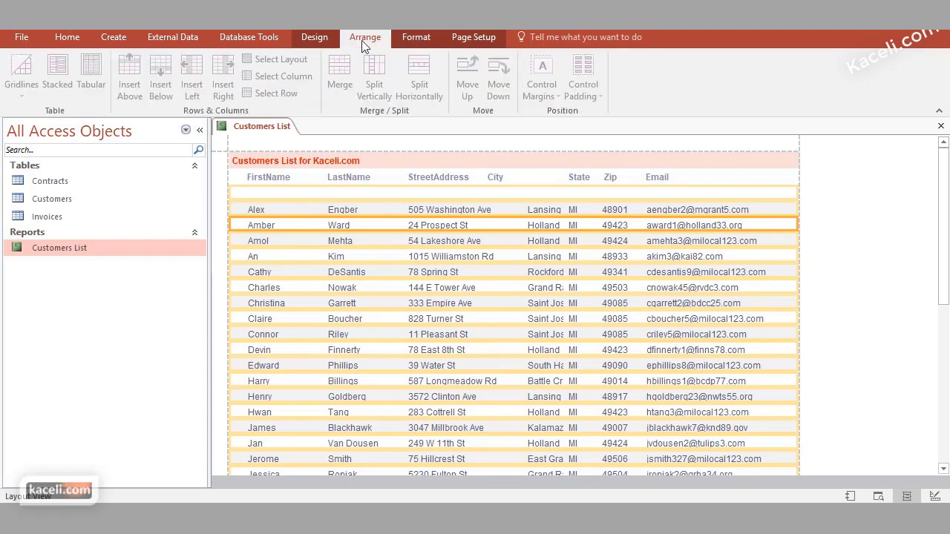
{"action": "left_click", "coordinate": [310, 41]}
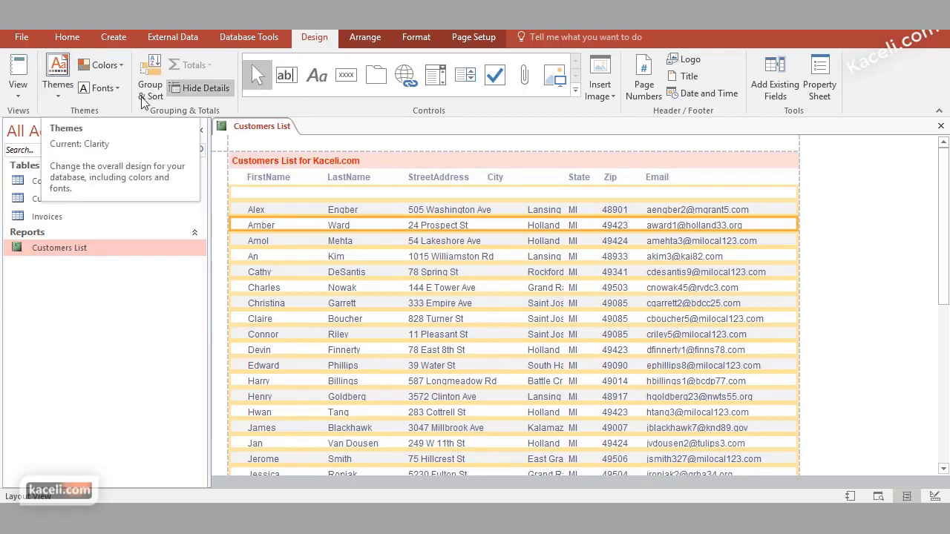
{"action": "left_click", "coordinate": [59, 92]}
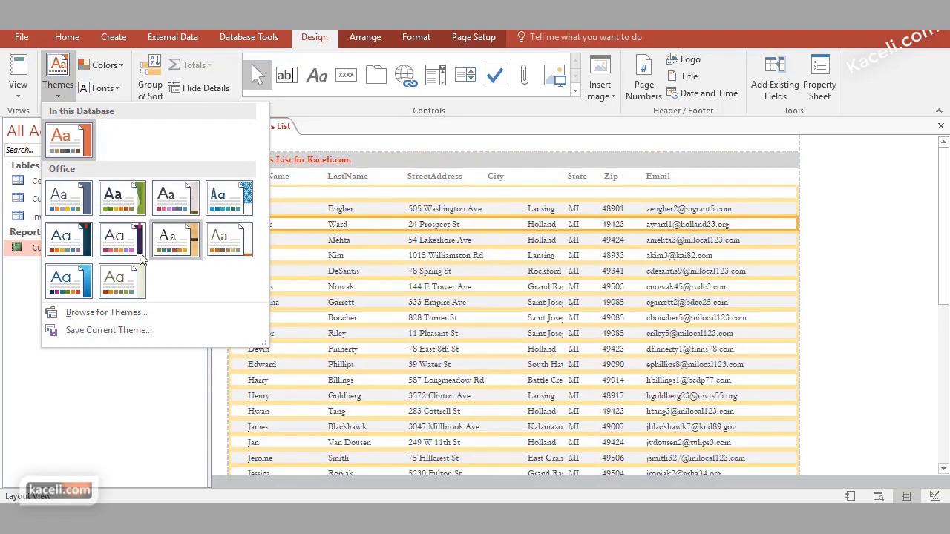
{"action": "left_click", "coordinate": [72, 274]}
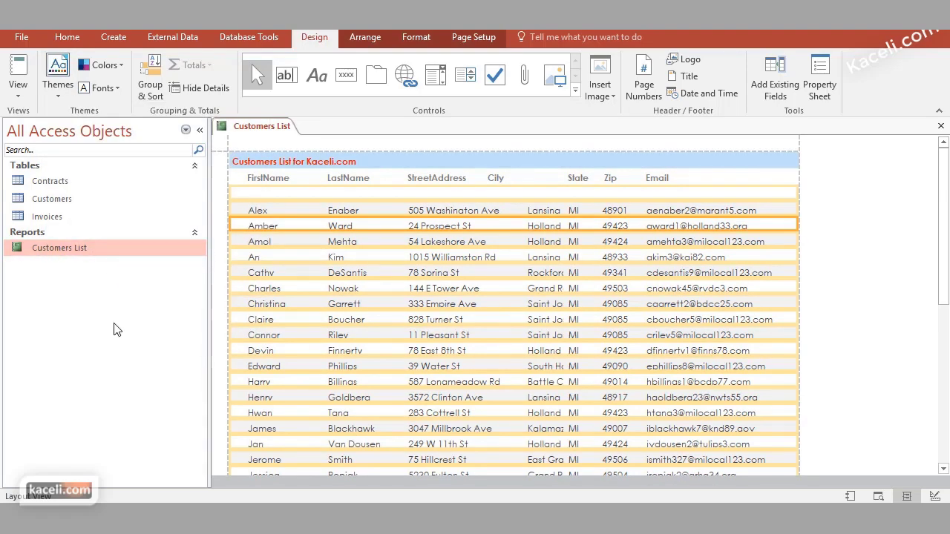
{"action": "left_click", "coordinate": [21, 89]}
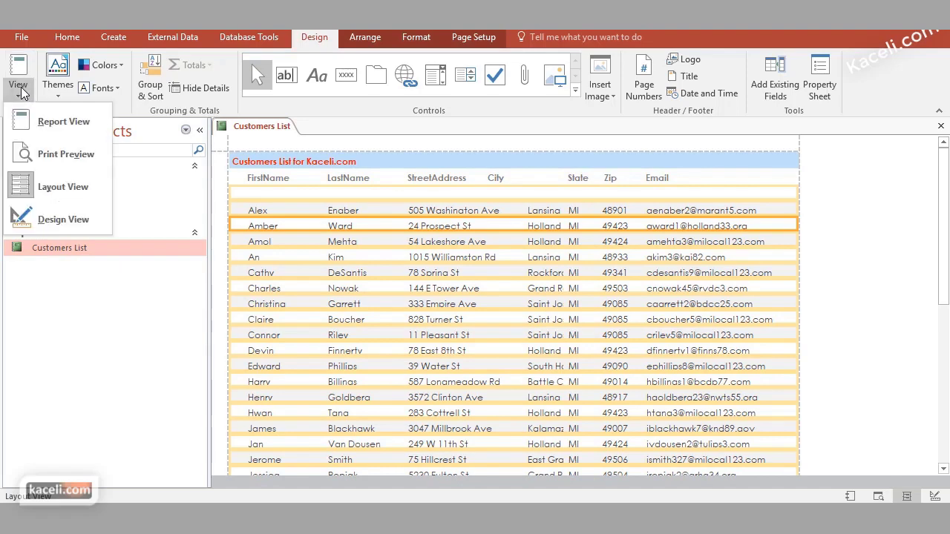
View the Customers List in Report View, then switch to Design View
{"action": "left_click", "coordinate": [43, 120]}
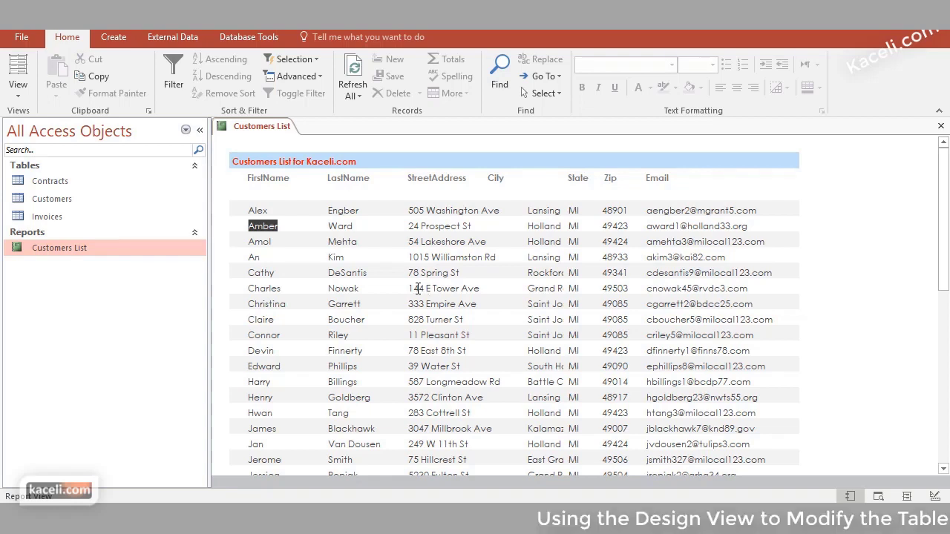
{"action": "left_click", "coordinate": [18, 89]}
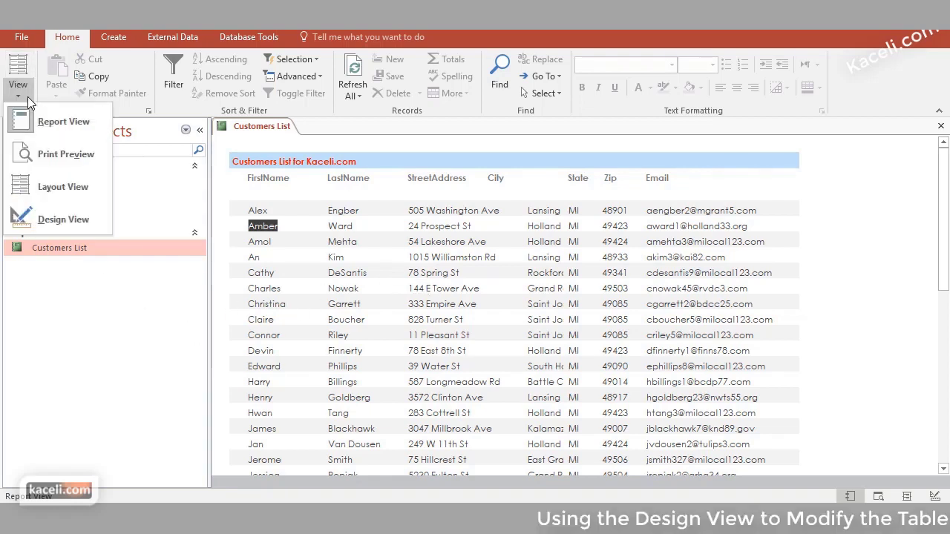
{"action": "left_click", "coordinate": [68, 223]}
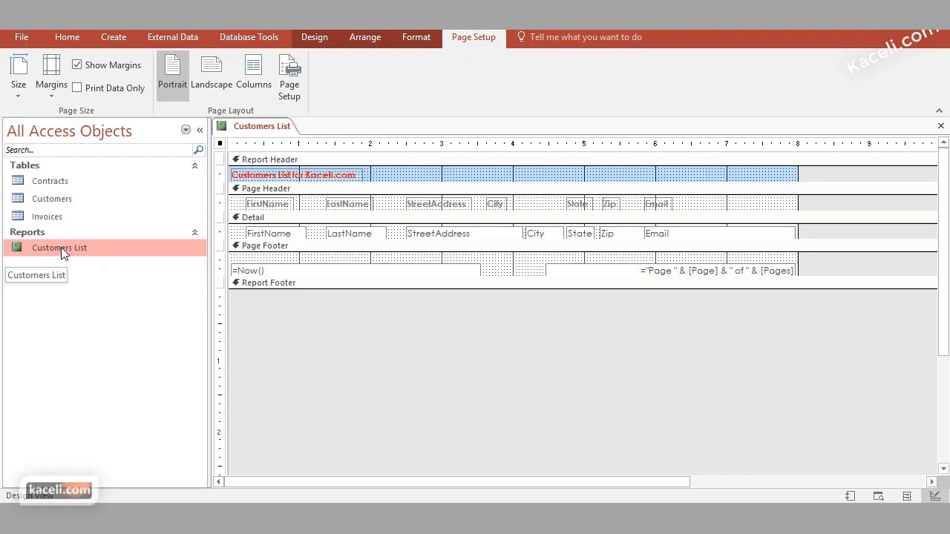
Widen the FirstName heading in the page header on both sides
{"action": "left_click", "coordinate": [318, 38]}
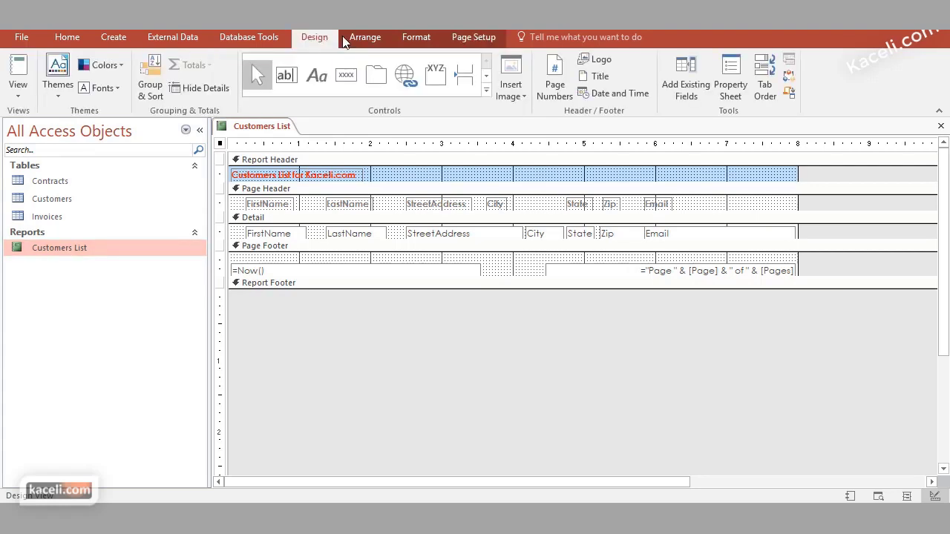
{"action": "left_click", "coordinate": [365, 36]}
{"action": "left_click", "coordinate": [416, 37]}
{"action": "left_click", "coordinate": [464, 38]}
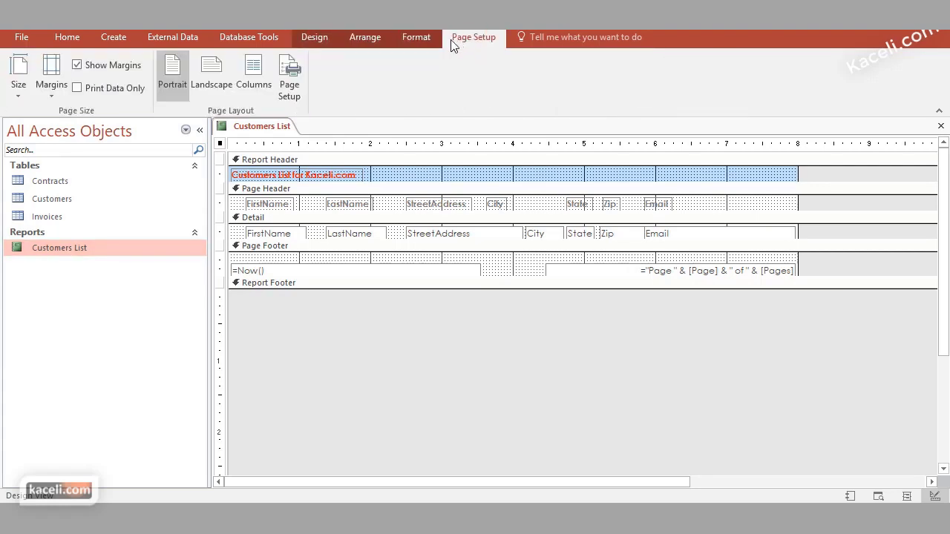
{"action": "left_click", "coordinate": [316, 39]}
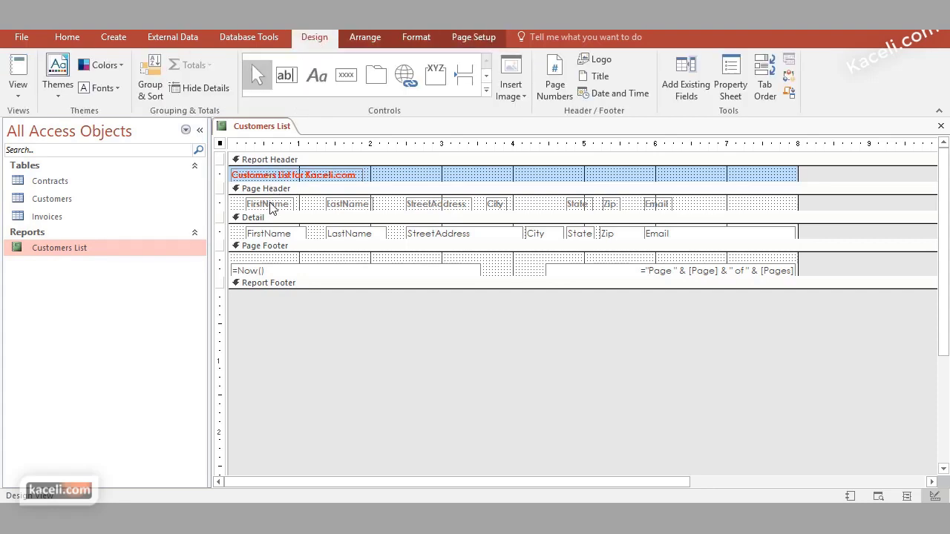
{"action": "left_click", "coordinate": [269, 206]}
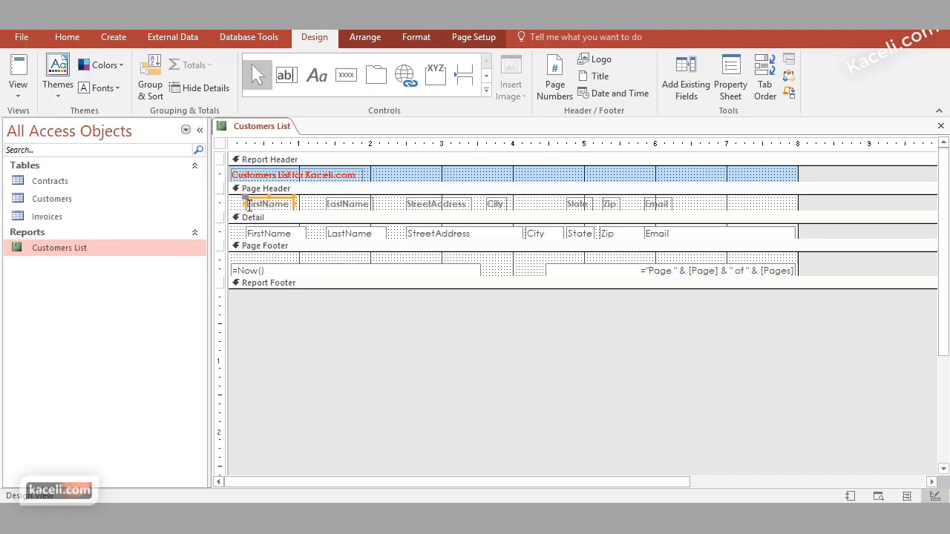
{"action": "left_click", "coordinate": [249, 205]}
{"action": "left_click_drag", "start_coordinate": [239, 205], "coordinate": [233, 206]}
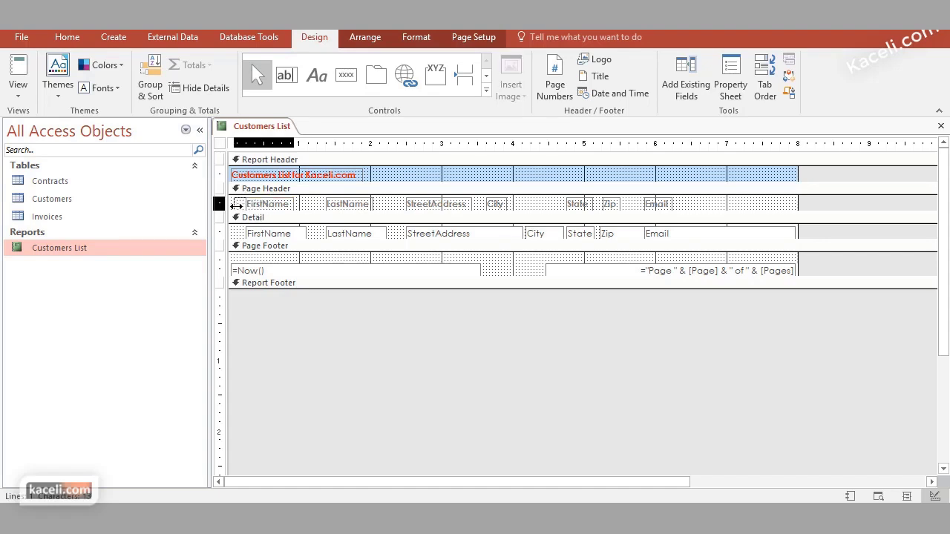
{"action": "mouse_move", "coordinate": [294, 207]}
{"action": "left_mouse_down"}
{"action": "mouse_move", "coordinate": [321, 207]}
{"action": "mouse_move", "coordinate": [311, 207]}
{"action": "left_mouse_up"}
Widen the LastName and Email headings and the FirstName and LastName detail fields
{"action": "left_click", "coordinate": [331, 207]}
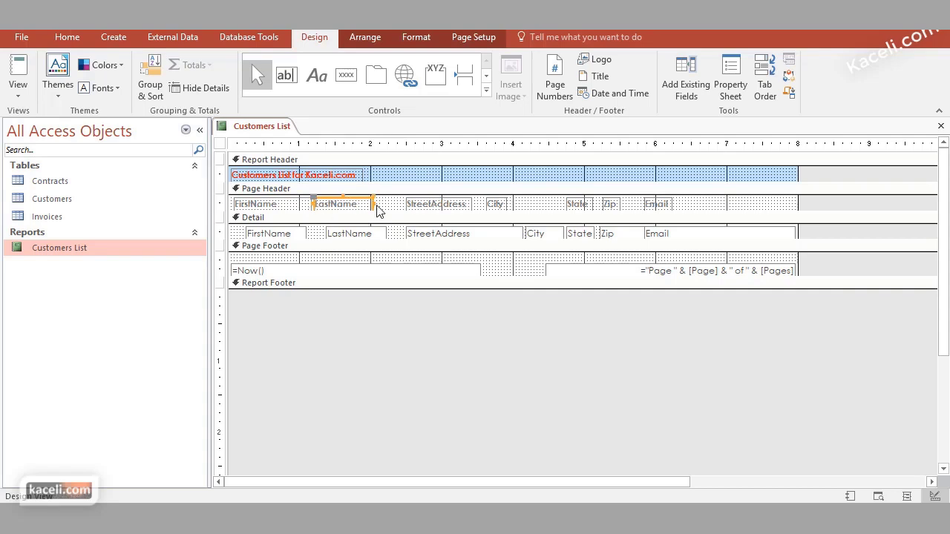
{"action": "left_click_drag", "start_coordinate": [372, 205], "coordinate": [407, 203]}
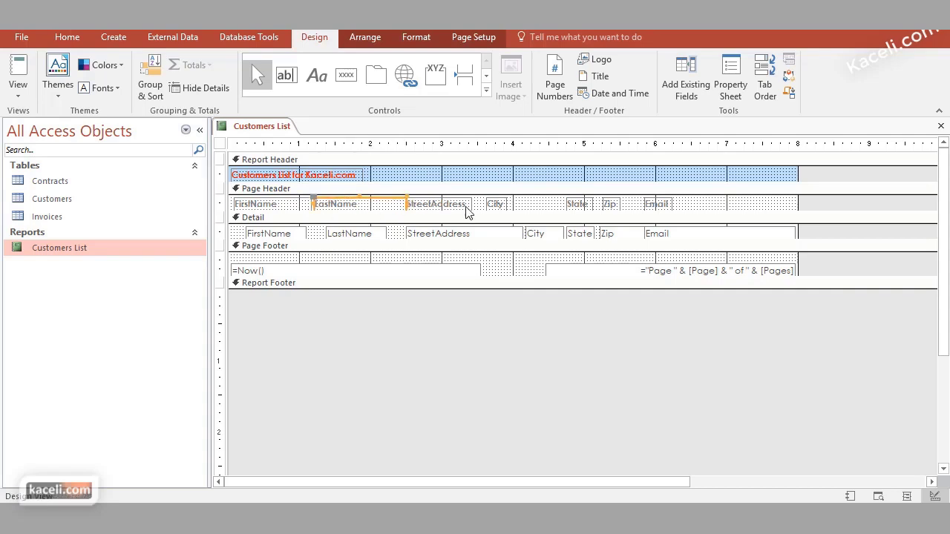
{"action": "left_click", "coordinate": [663, 204]}
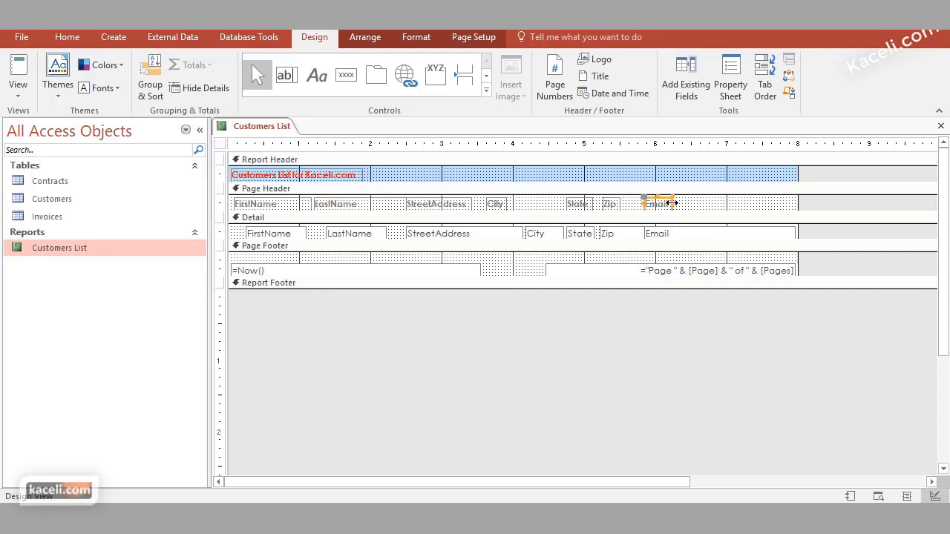
{"action": "left_click_drag", "start_coordinate": [672, 203], "coordinate": [793, 205]}
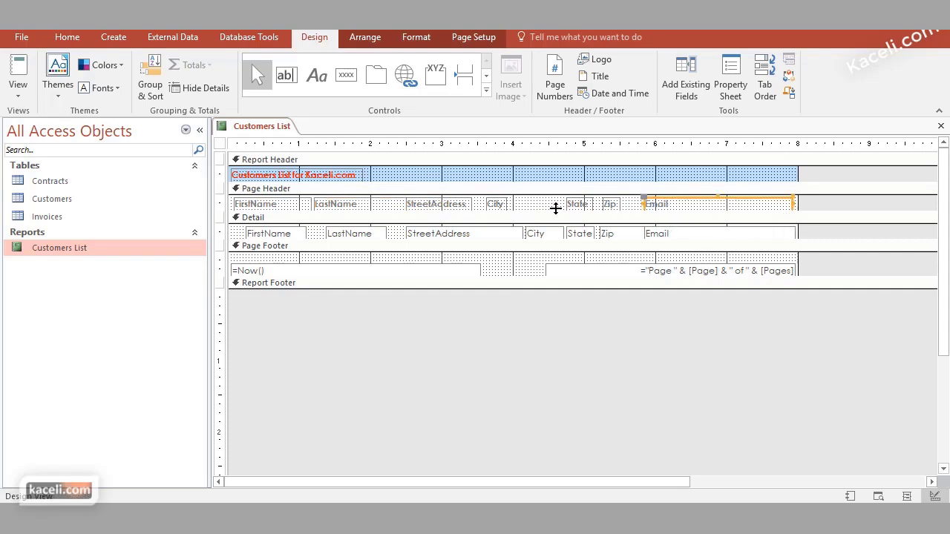
{"action": "left_click", "coordinate": [274, 234]}
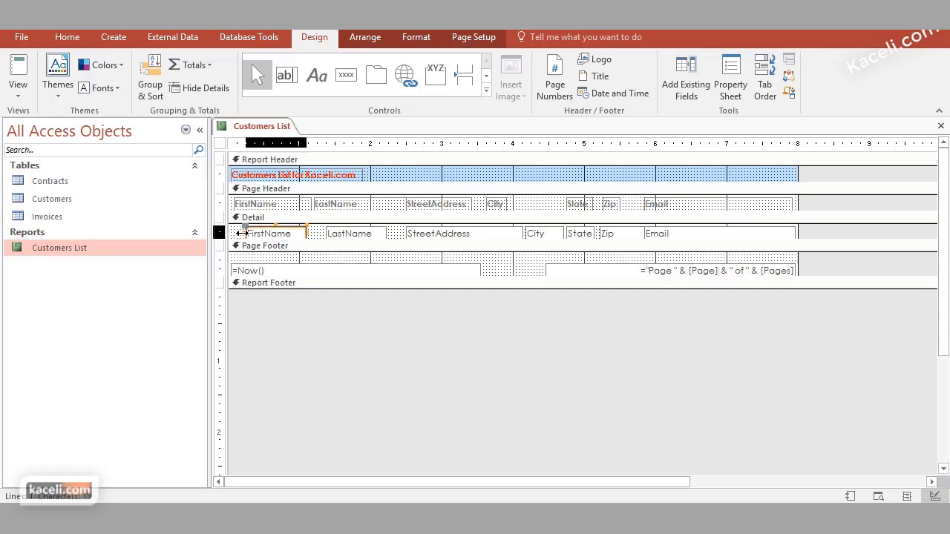
{"action": "left_click_drag", "start_coordinate": [242, 233], "coordinate": [234, 233]}
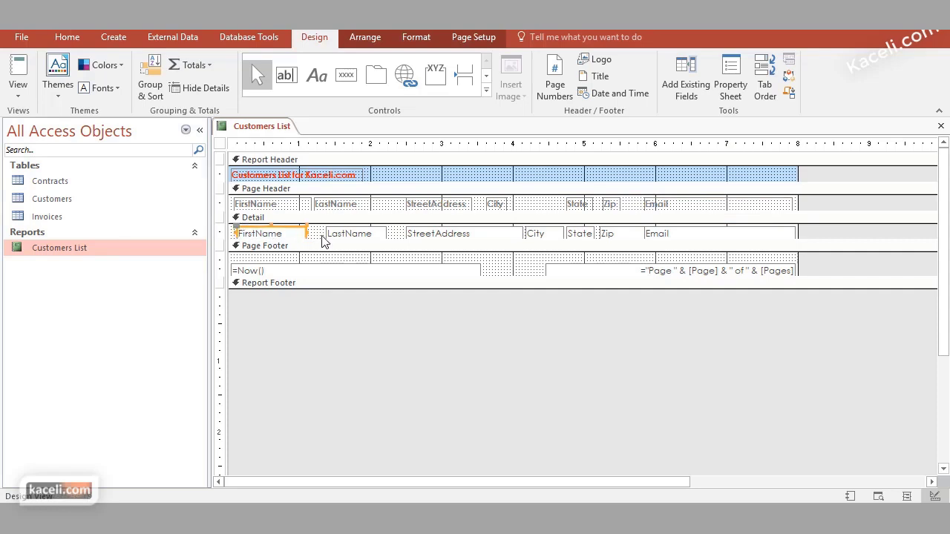
{"action": "left_click_drag", "start_coordinate": [324, 236], "coordinate": [313, 236]}
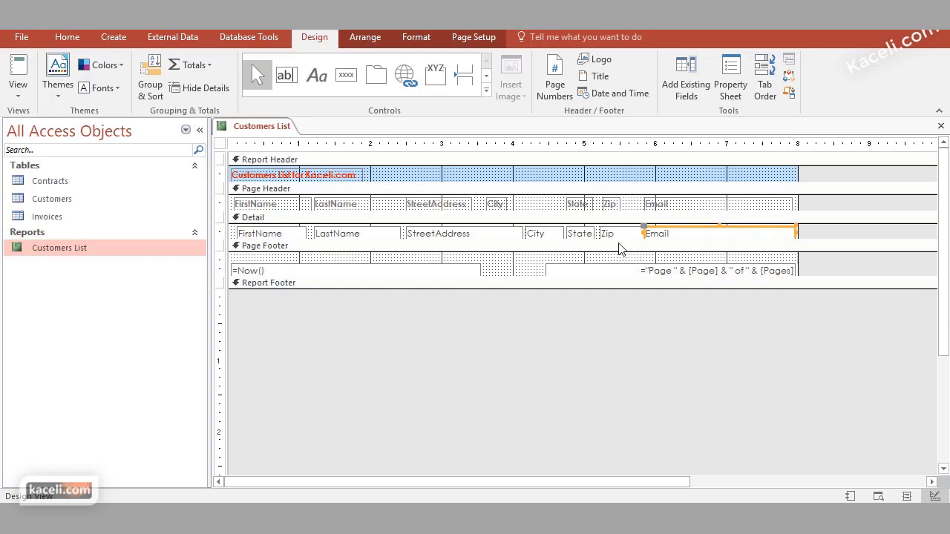
Delete the Email heading and the Email field from the report
{"action": "left_click", "coordinate": [627, 210]}
{"action": "left_click", "coordinate": [609, 205]}
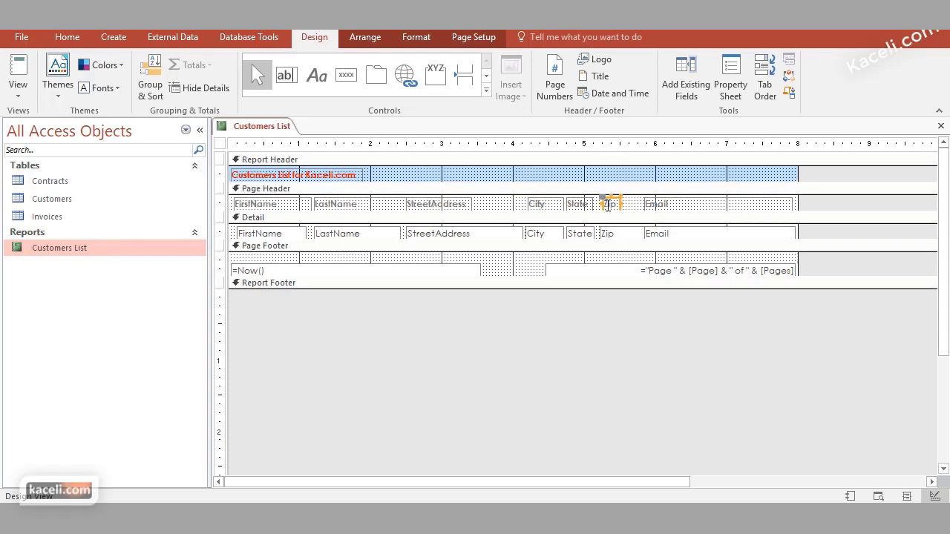
{"action": "left_click", "coordinate": [668, 205]}
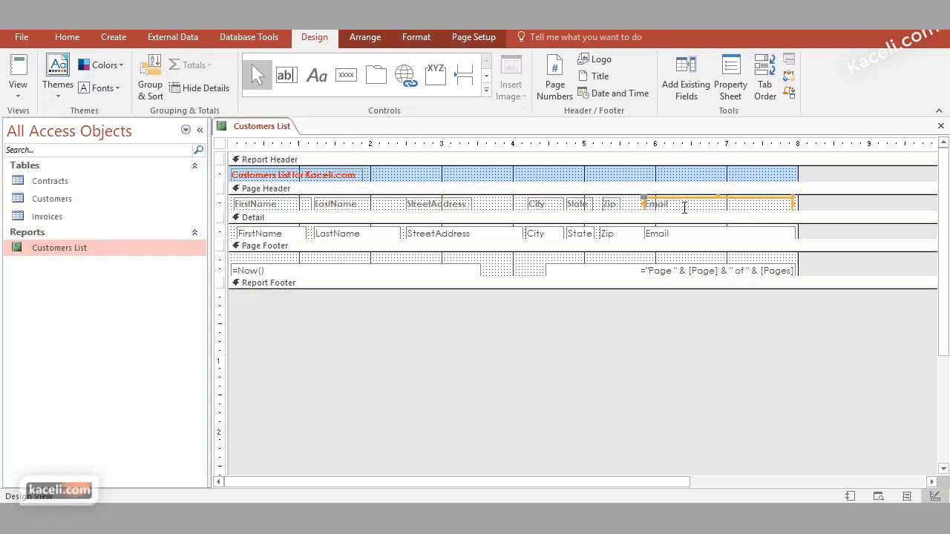
{"action": "key", "text": "Delete"}
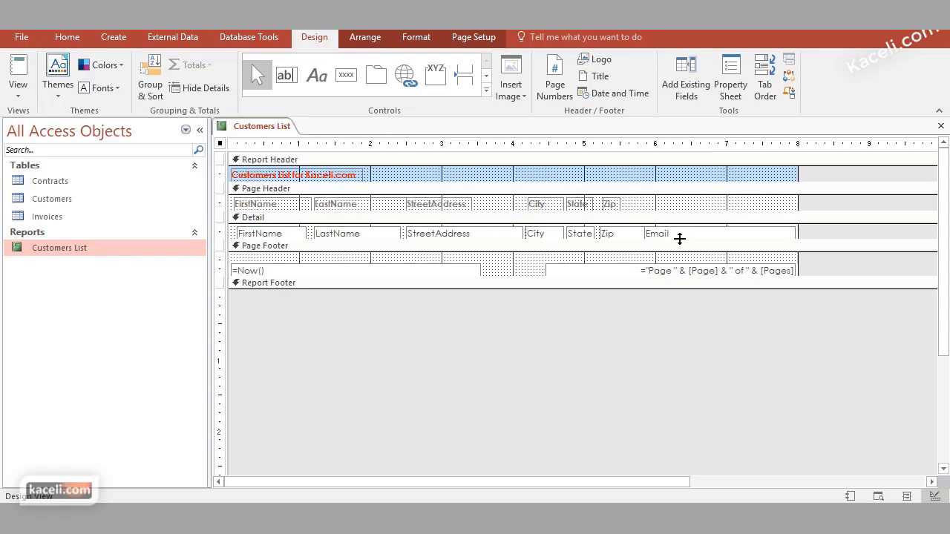
{"action": "left_click", "coordinate": [652, 233]}
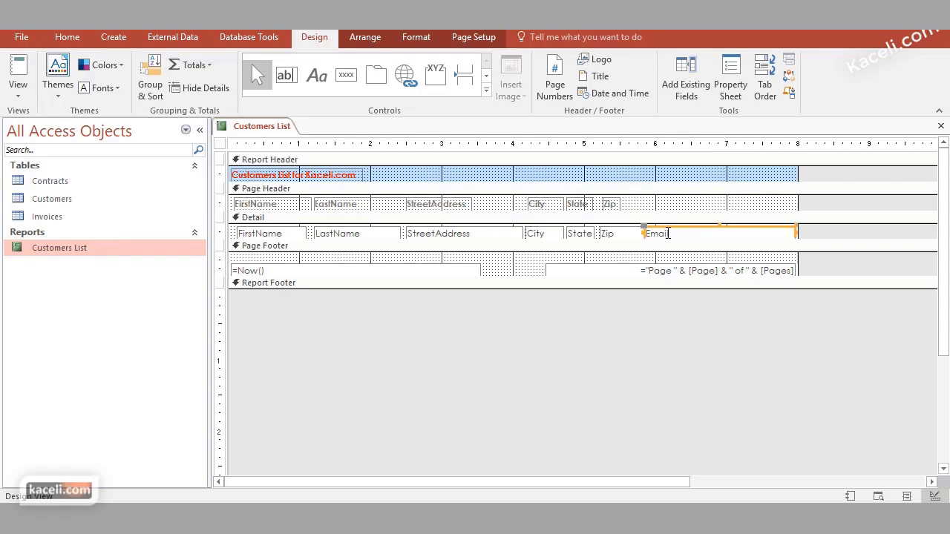
{"action": "key", "text": "Delete"}
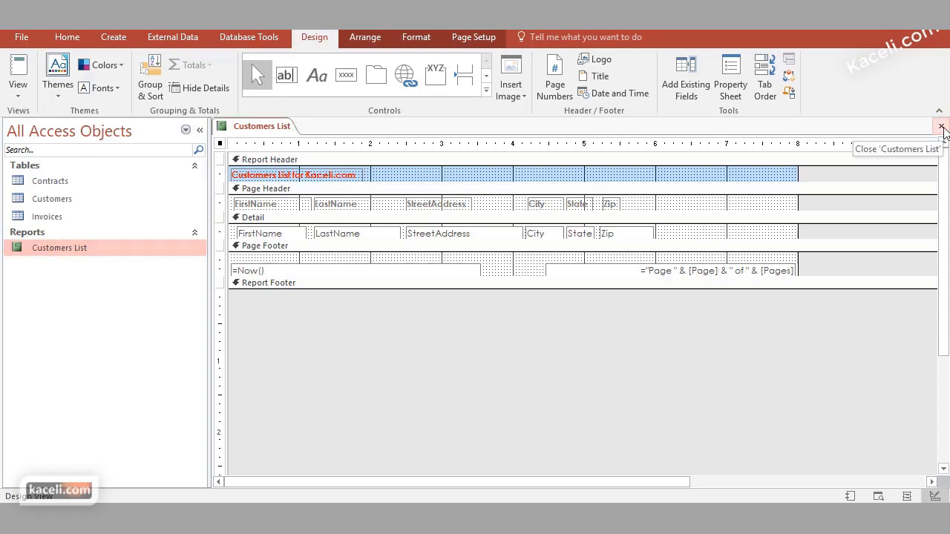
Close and save the report design, then reopen Customers List
{"action": "left_click", "coordinate": [942, 128]}
{"action": "left_click", "coordinate": [417, 301]}
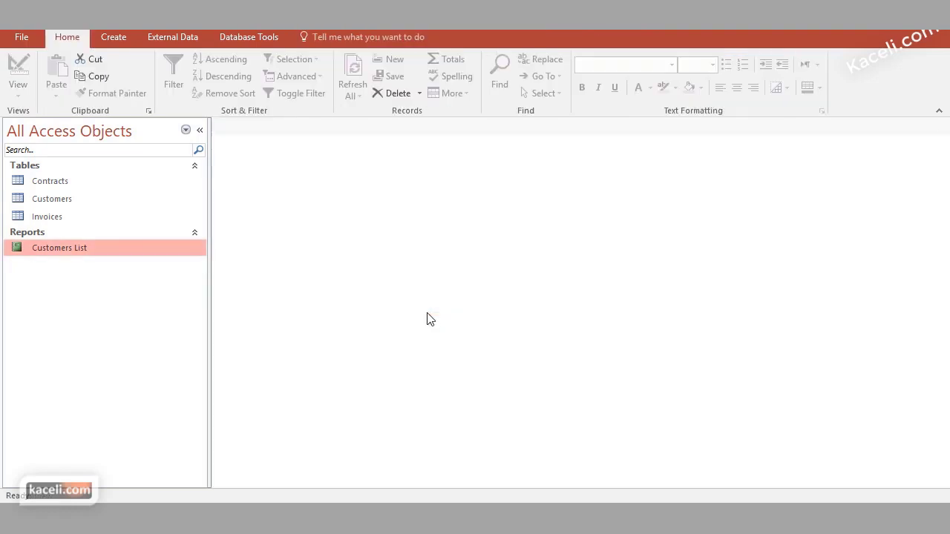
{"action": "double_click", "coordinate": [63, 252]}
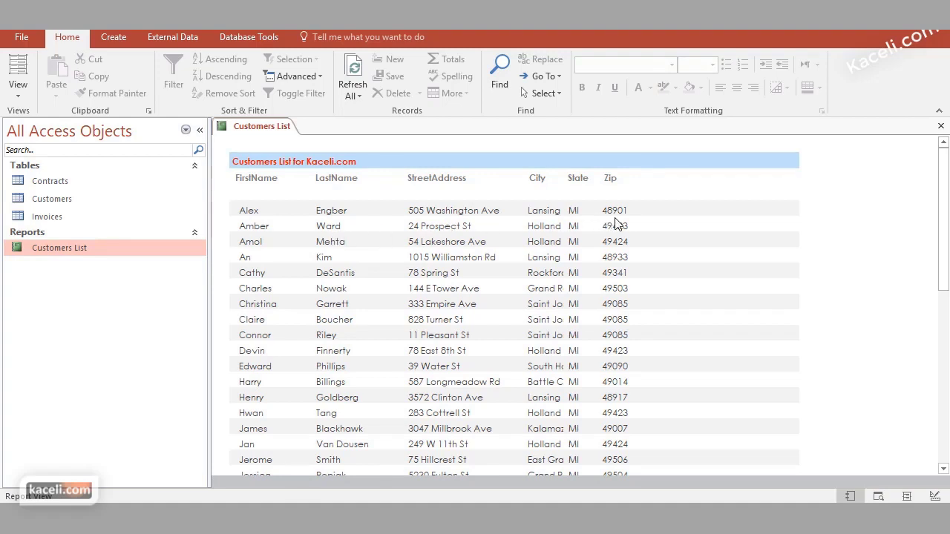
Check the Customers List in Print Preview fits on one page, then close the preview
{"action": "left_click", "coordinate": [20, 91]}
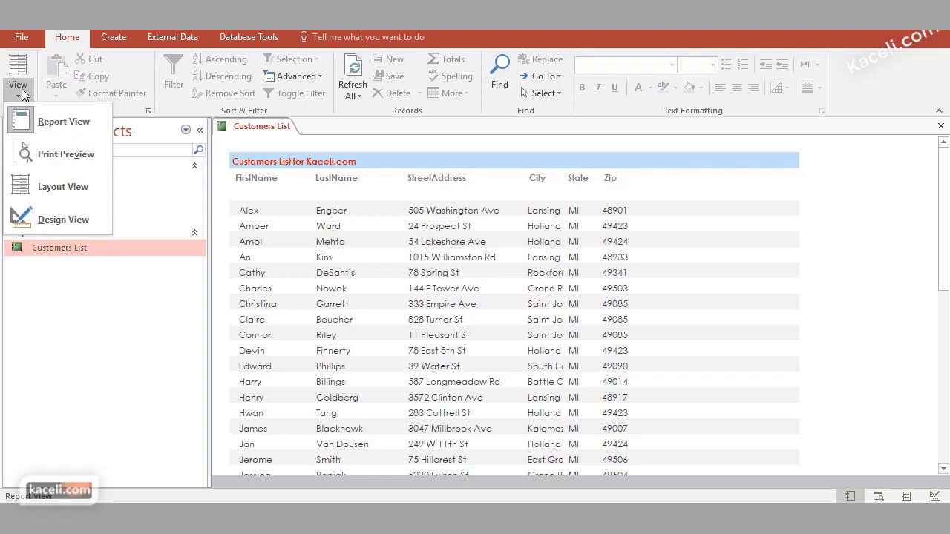
{"action": "left_click", "coordinate": [22, 95]}
{"action": "left_click", "coordinate": [22, 93]}
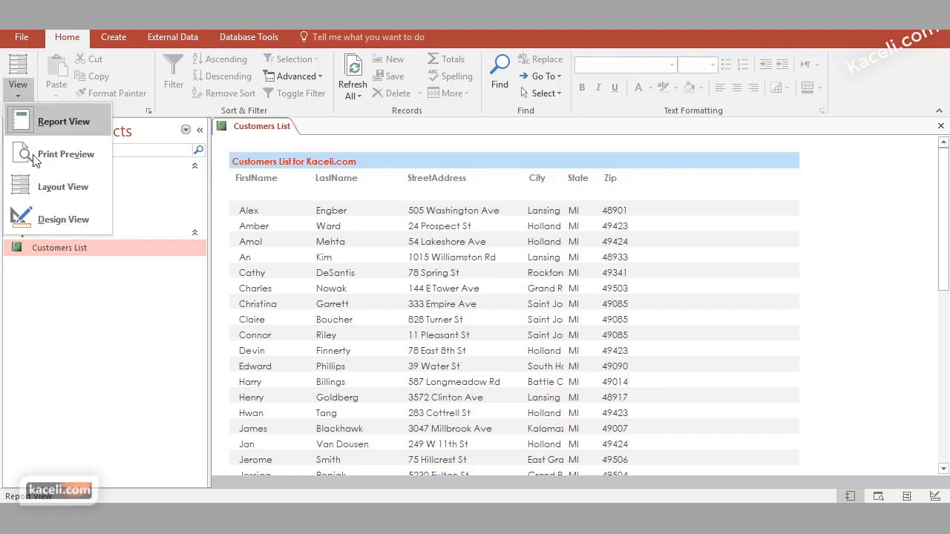
{"action": "left_click", "coordinate": [70, 156]}
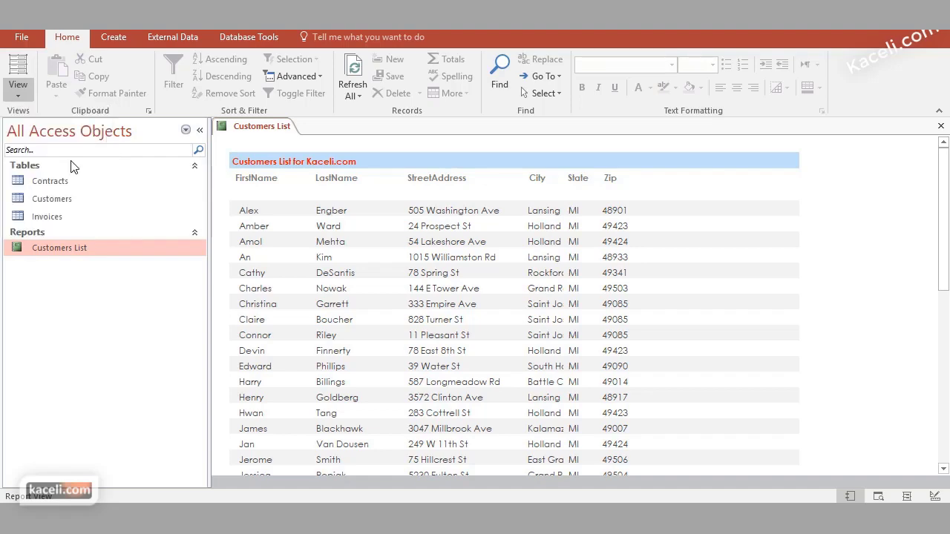
{"action": "scroll", "coordinate": [720, 264], "scroll_direction": "down", "scroll_amount": 10}
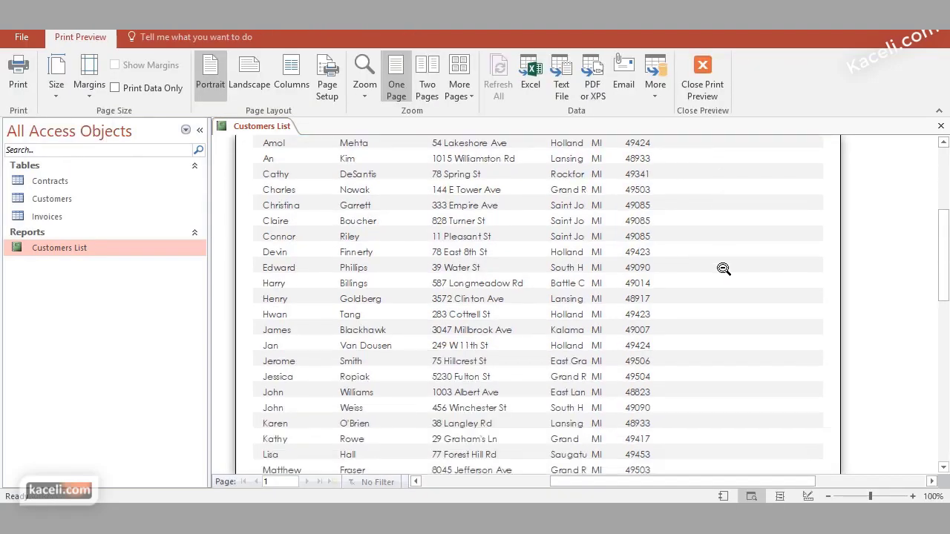
{"action": "scroll", "coordinate": [723, 272], "scroll_direction": "down", "scroll_amount": 5}
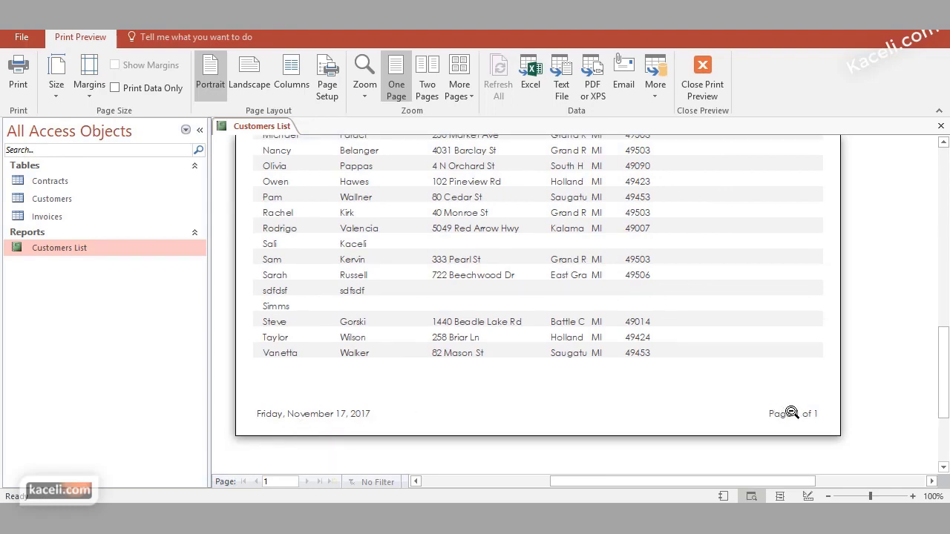
{"action": "scroll", "coordinate": [760, 340], "scroll_direction": "up", "scroll_amount": 10}
{"action": "scroll", "coordinate": [761, 339], "scroll_direction": "up", "scroll_amount": 5}
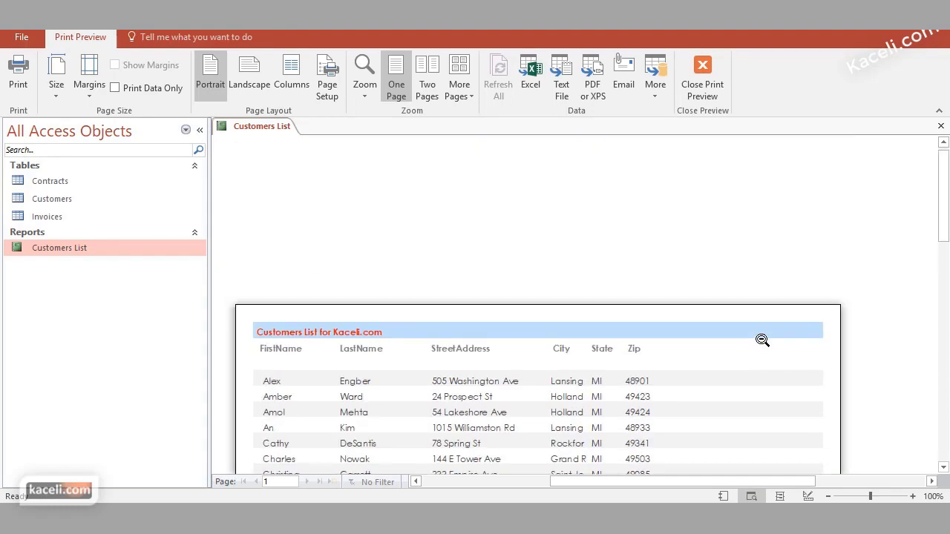
{"action": "left_click", "coordinate": [706, 70]}
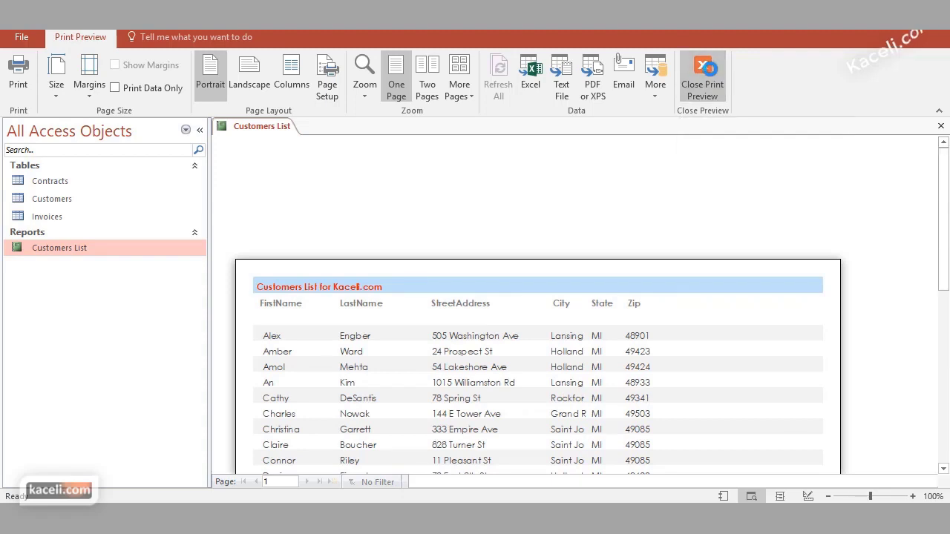
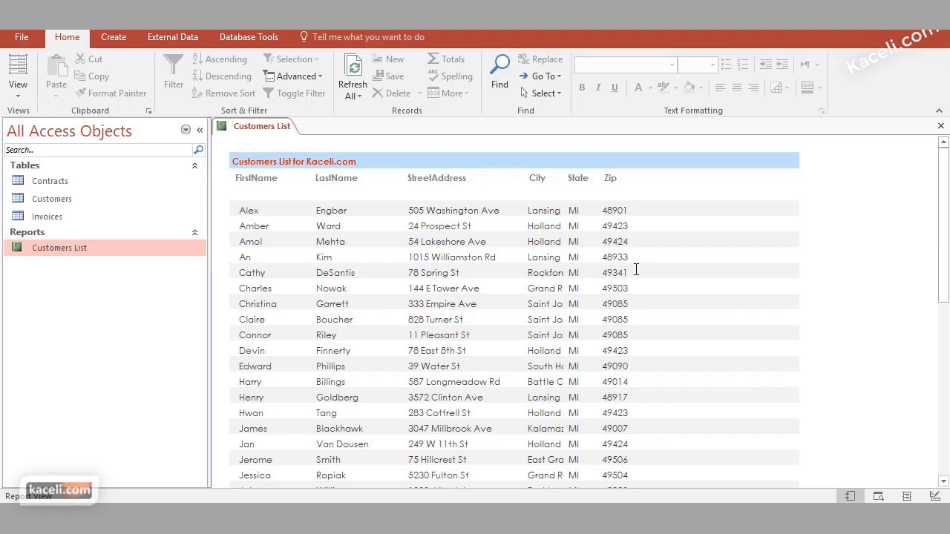
Select the Customers List report and switch it to Design View from the View menu
{"action": "left_click", "coordinate": [59, 252]}
{"action": "right_click", "coordinate": [57, 251]}
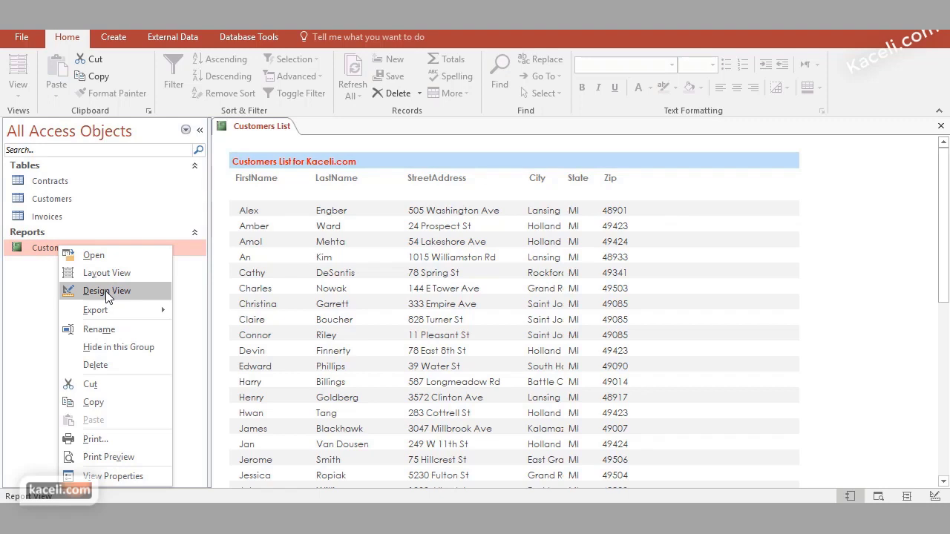
{"action": "left_click", "coordinate": [36, 250]}
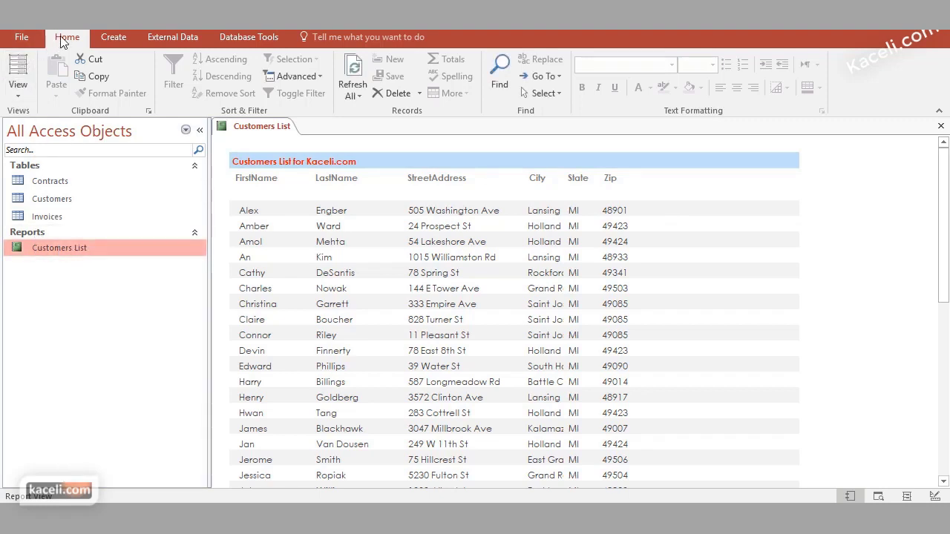
{"action": "left_click", "coordinate": [18, 86]}
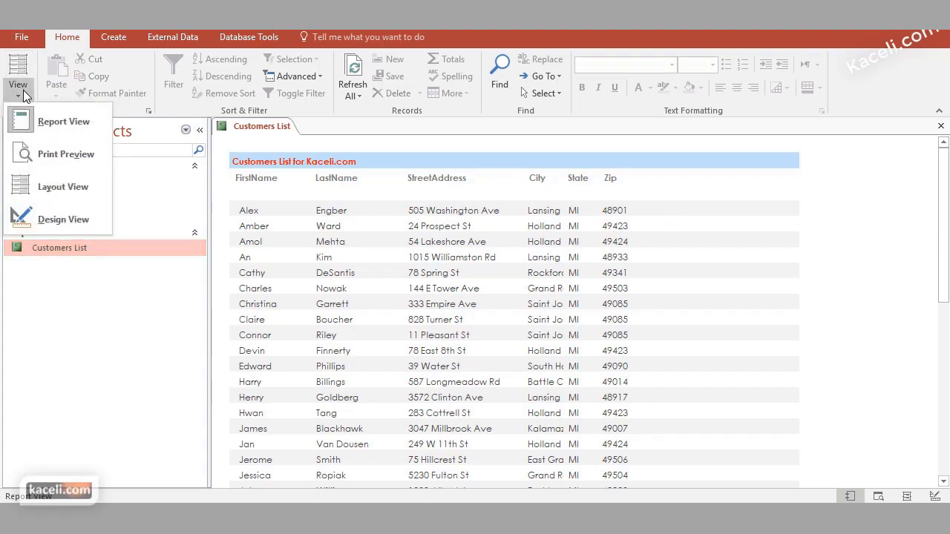
{"action": "left_click", "coordinate": [54, 220]}
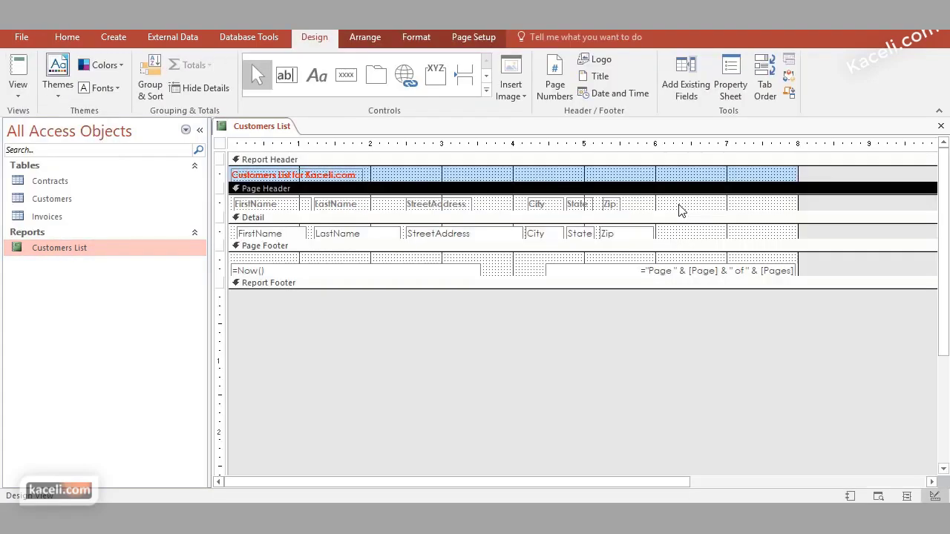
Drag the Email field from the Field List into the Detail section to the right of Zip
{"action": "left_click", "coordinate": [686, 90]}
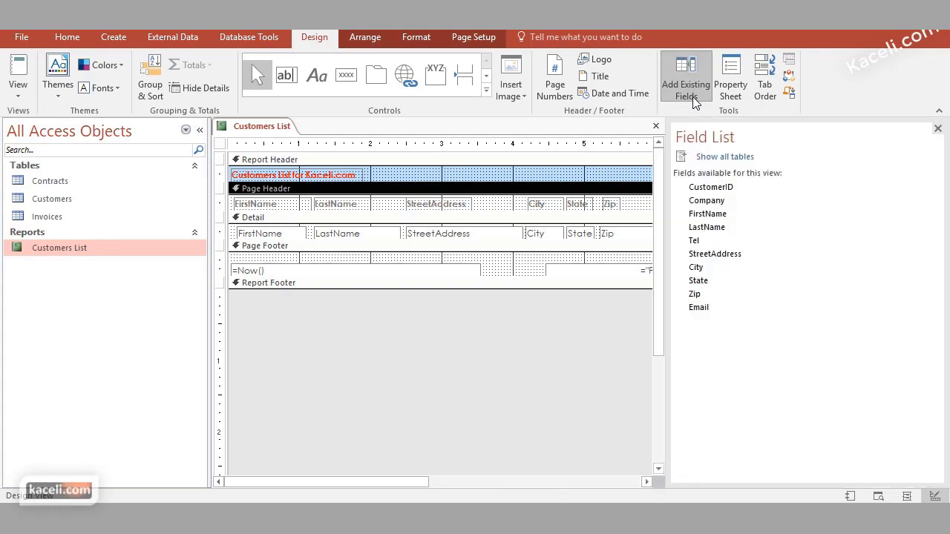
{"action": "left_click_drag", "start_coordinate": [401, 482], "coordinate": [575, 484]}
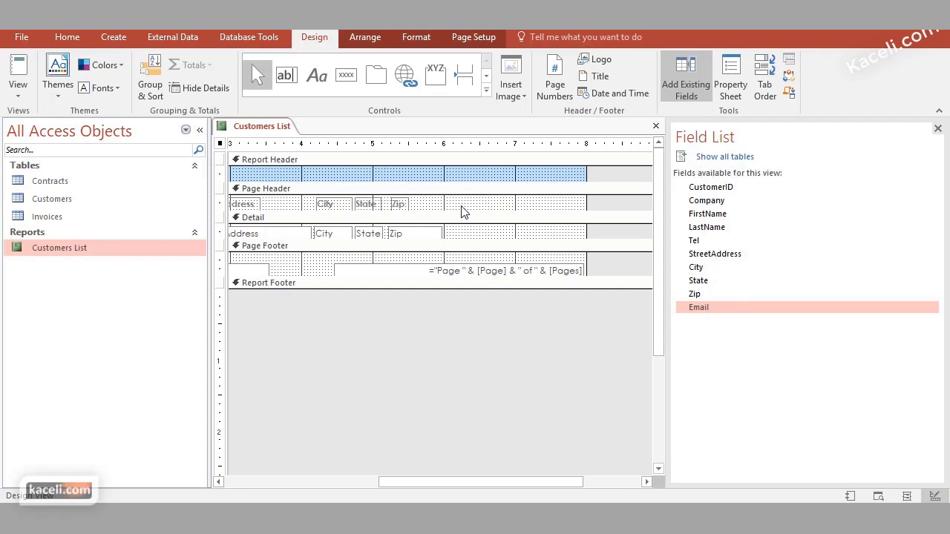
{"action": "left_click_drag", "start_coordinate": [565, 484], "coordinate": [615, 486]}
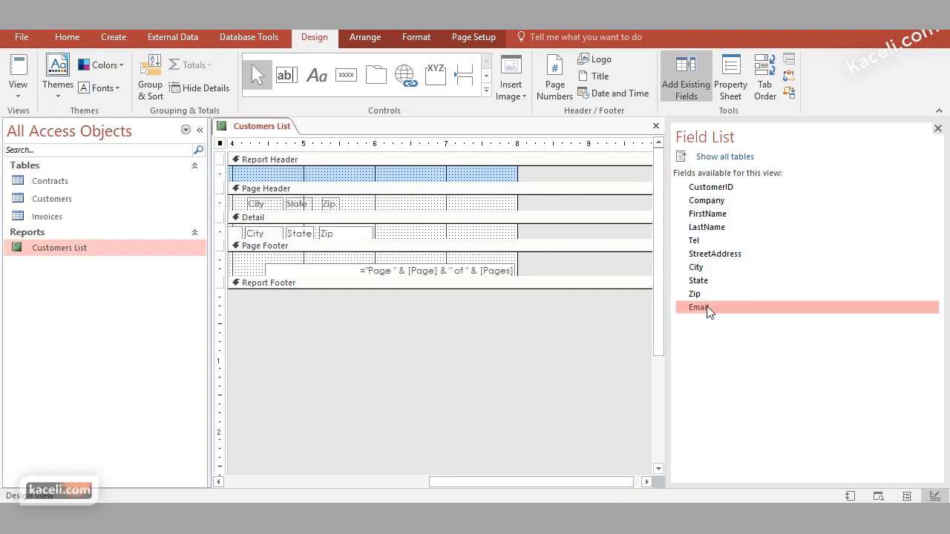
{"action": "mouse_move", "coordinate": [704, 313]}
{"action": "left_mouse_down"}
{"action": "mouse_move", "coordinate": [573, 244]}
{"action": "mouse_move", "coordinate": [526, 236]}
{"action": "mouse_move", "coordinate": [679, 270]}
{"action": "mouse_move", "coordinate": [700, 303]}
{"action": "left_mouse_up"}
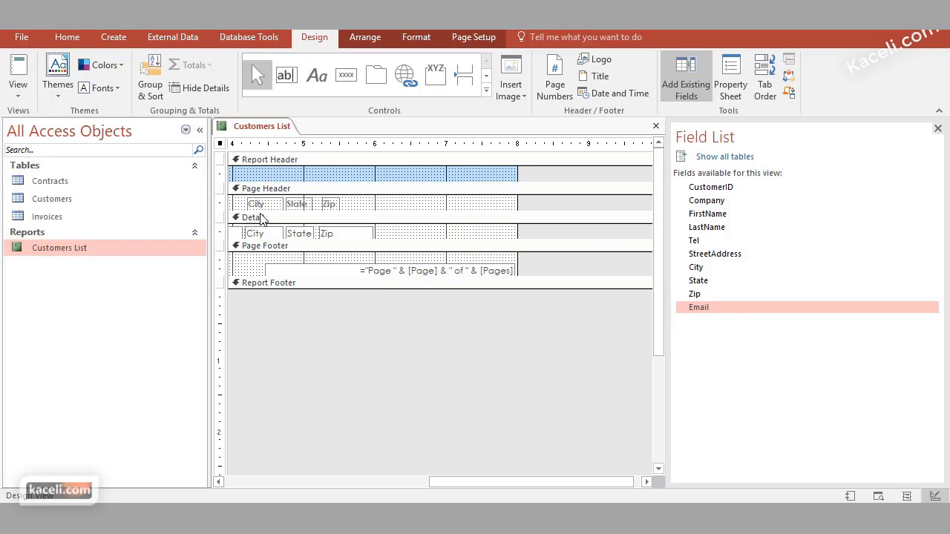
{"action": "left_click", "coordinate": [391, 481]}
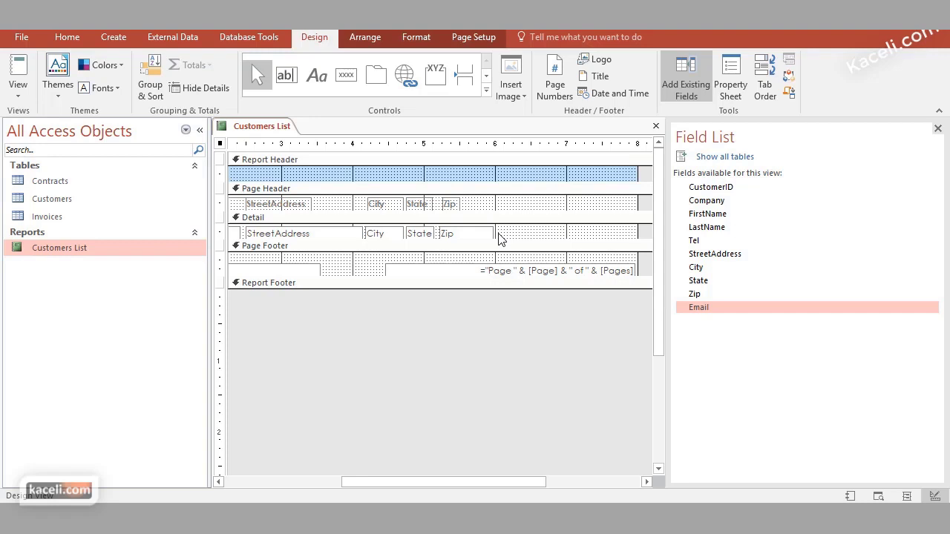
{"action": "left_click", "coordinate": [705, 309]}
{"action": "mouse_move", "coordinate": [704, 309]}
{"action": "left_mouse_down"}
{"action": "mouse_move", "coordinate": [568, 244]}
{"action": "mouse_move", "coordinate": [509, 236]}
{"action": "mouse_move", "coordinate": [528, 232]}
{"action": "mouse_move", "coordinate": [524, 225]}
{"action": "mouse_move", "coordinate": [632, 242]}
{"action": "left_mouse_up"}
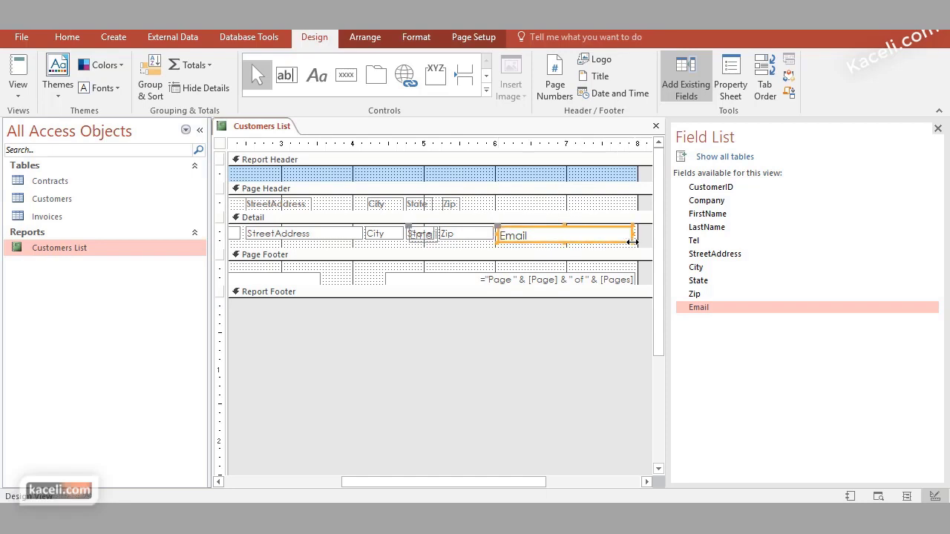
{"action": "left_click", "coordinate": [528, 212]}
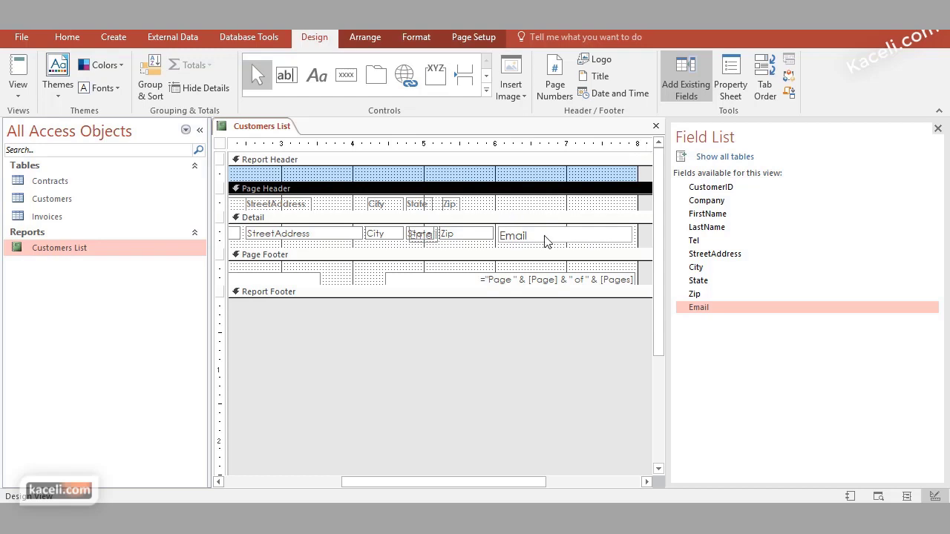
{"action": "left_click", "coordinate": [656, 126]}
Save the report, open it to check the email addresses, then reopen it in Design View
{"action": "left_click", "coordinate": [420, 302]}
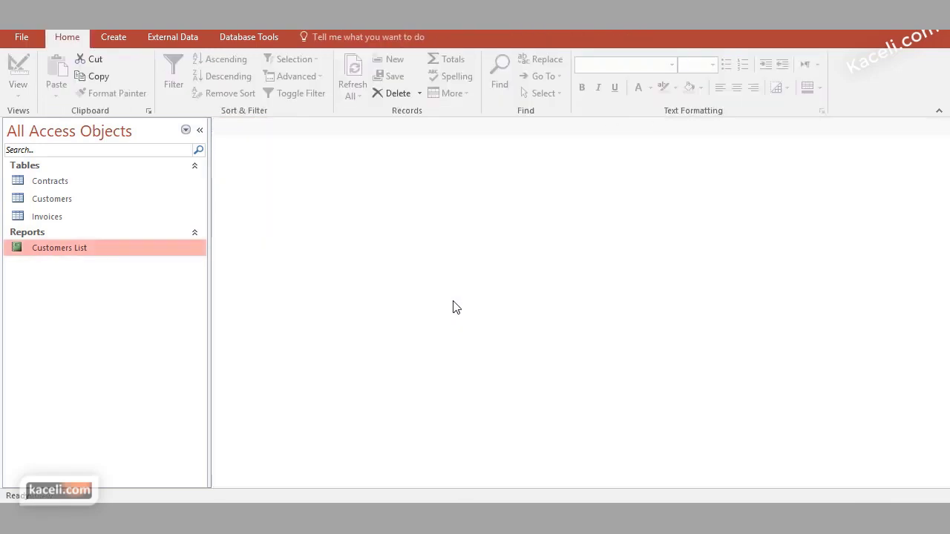
{"action": "double_click", "coordinate": [106, 250]}
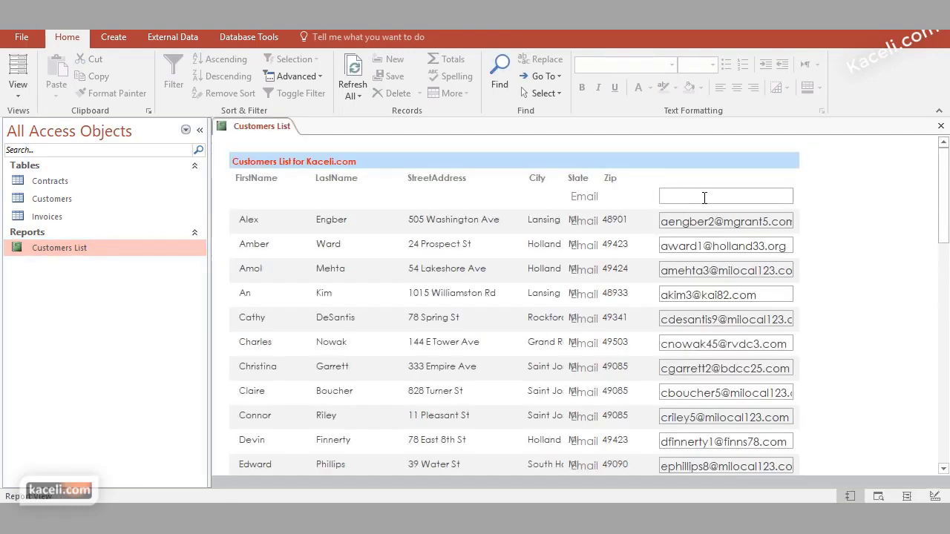
{"action": "right_click", "coordinate": [84, 252]}
{"action": "left_click", "coordinate": [124, 297]}
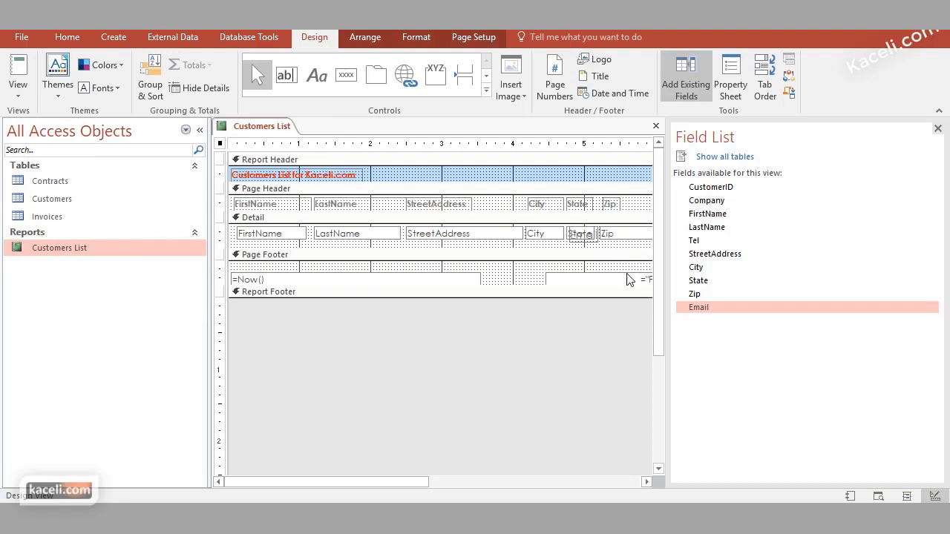
{"action": "left_click", "coordinate": [587, 482]}
{"action": "left_click", "coordinate": [539, 235]}
Delete the stray Email label sitting over the State column
{"action": "left_click_drag", "start_coordinate": [540, 235], "coordinate": [595, 237]}
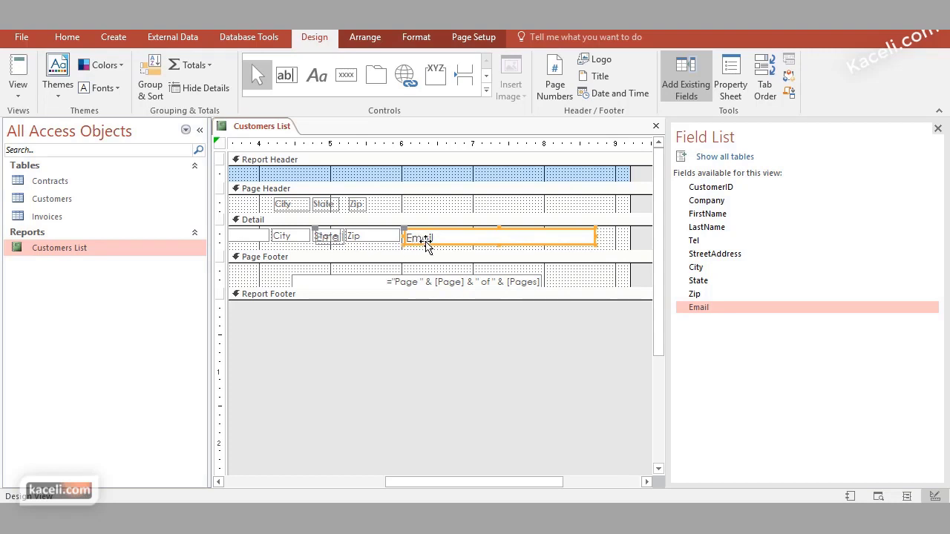
{"action": "left_click", "coordinate": [426, 243]}
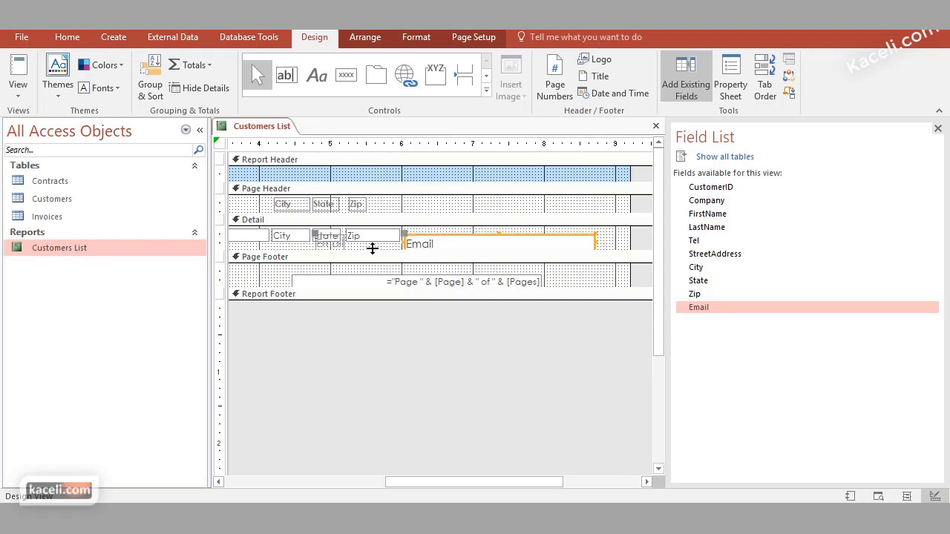
{"action": "left_click", "coordinate": [336, 246]}
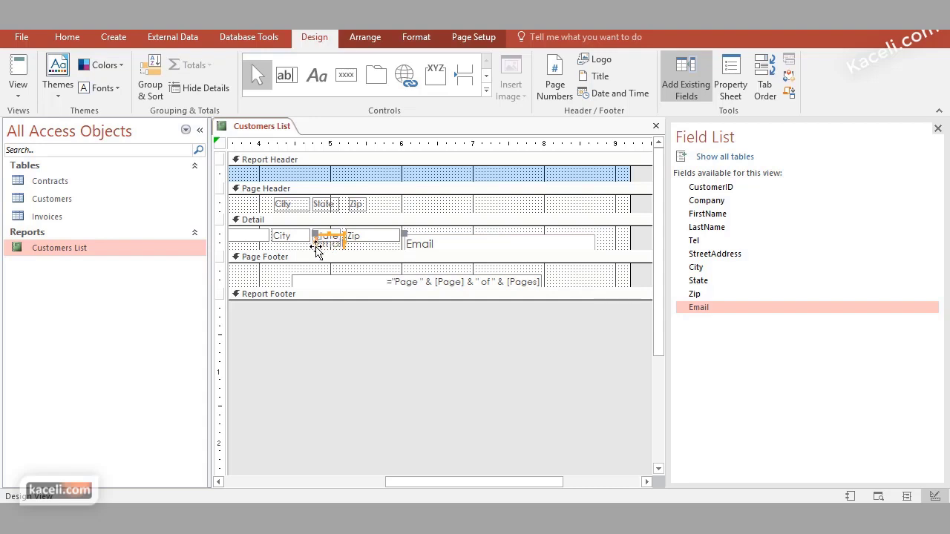
{"action": "left_click", "coordinate": [316, 249]}
{"action": "key", "text": "Delete"}
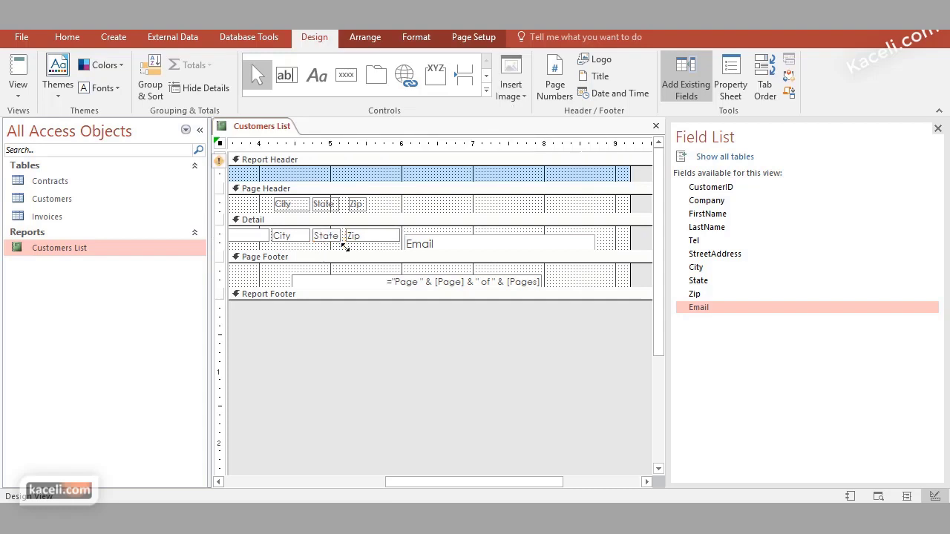
Widen the Email text box to the right and make the Page Header slightly taller
{"action": "left_click", "coordinate": [476, 246]}
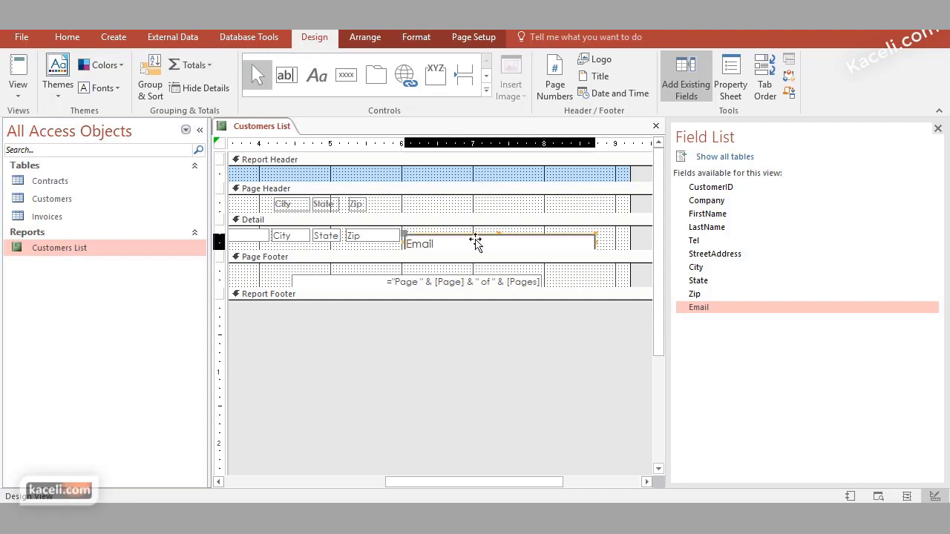
{"action": "left_click_drag", "start_coordinate": [475, 243], "coordinate": [479, 236]}
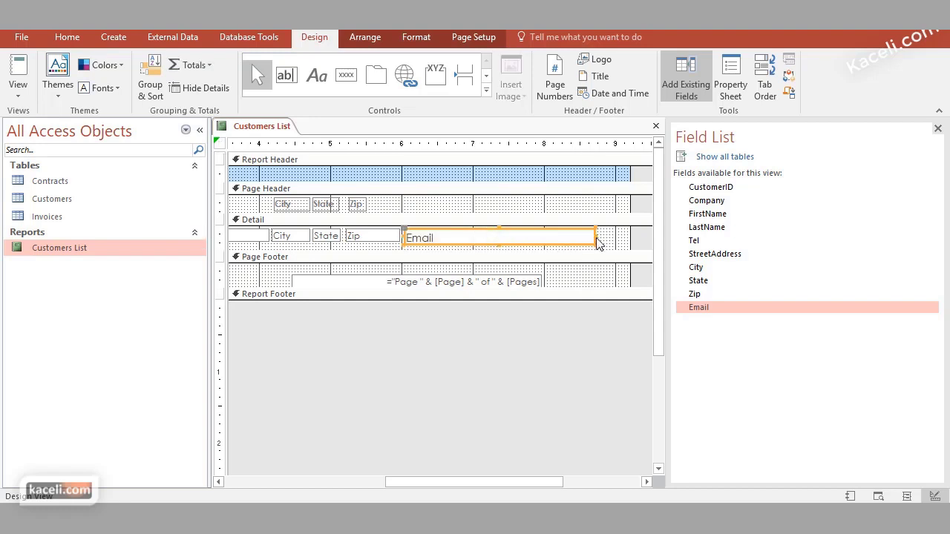
{"action": "left_click_drag", "start_coordinate": [596, 236], "coordinate": [625, 237]}
{"action": "left_click", "coordinate": [420, 212]}
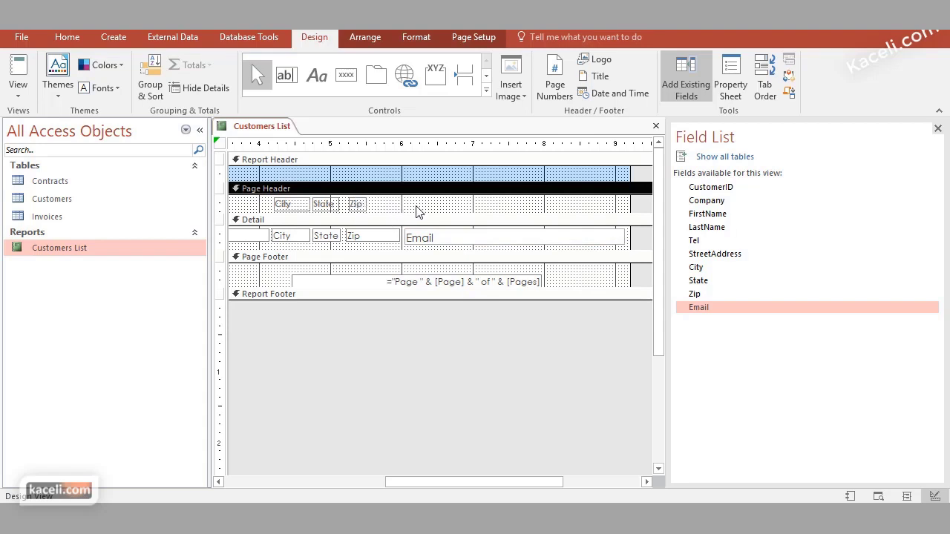
{"action": "left_click_drag", "start_coordinate": [418, 214], "coordinate": [435, 220]}
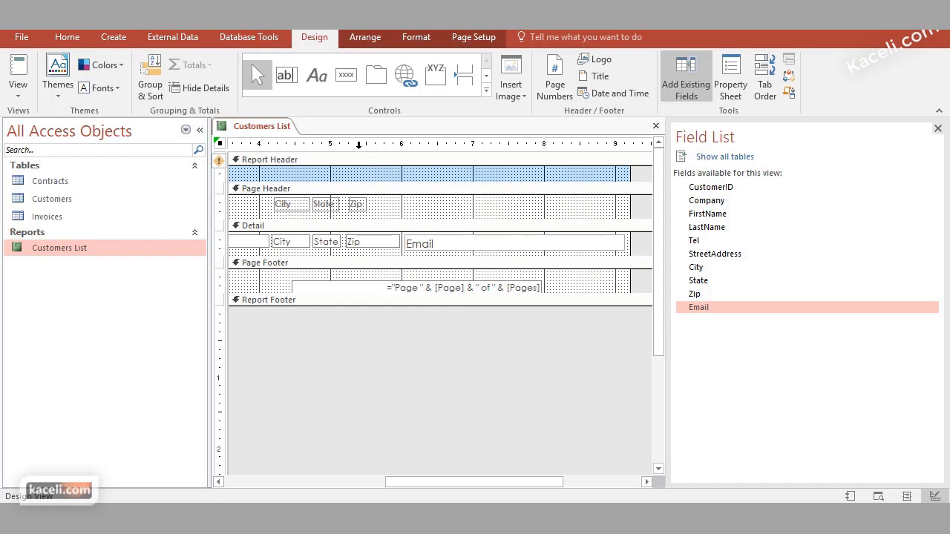
Draw an 'Email Address' label in the Page Header above the Email field and nudge it up
{"action": "left_click", "coordinate": [317, 78]}
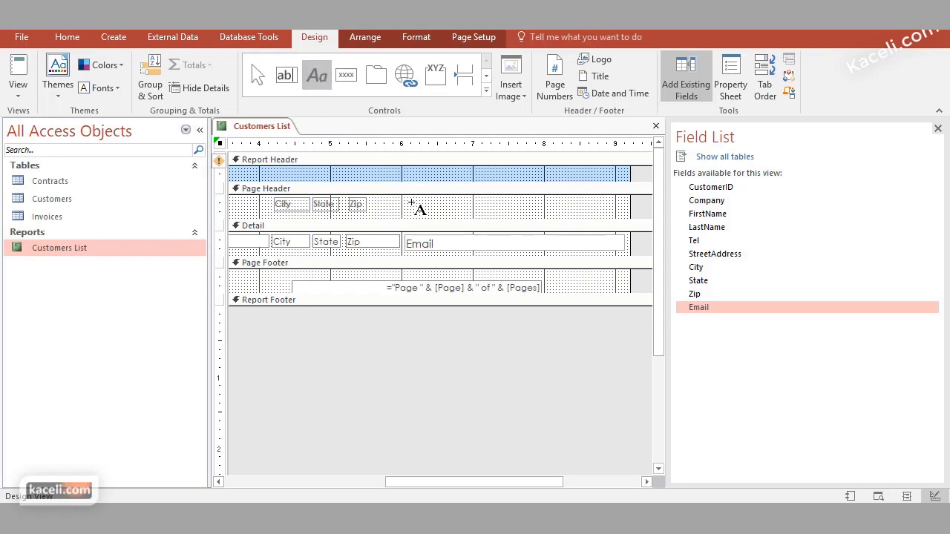
{"action": "left_click_drag", "start_coordinate": [404, 202], "coordinate": [614, 215]}
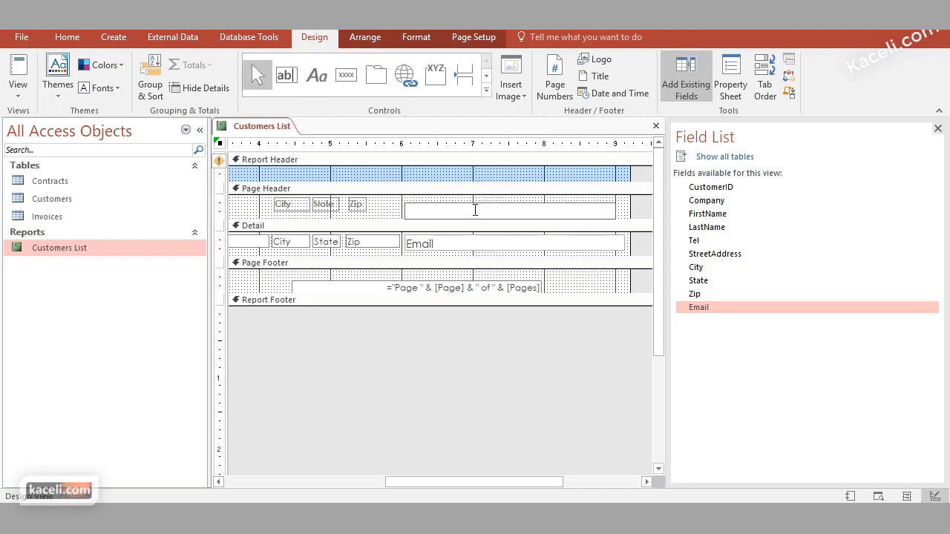
{"action": "type", "text": "Email Address"}
{"action": "left_click", "coordinate": [389, 212]}
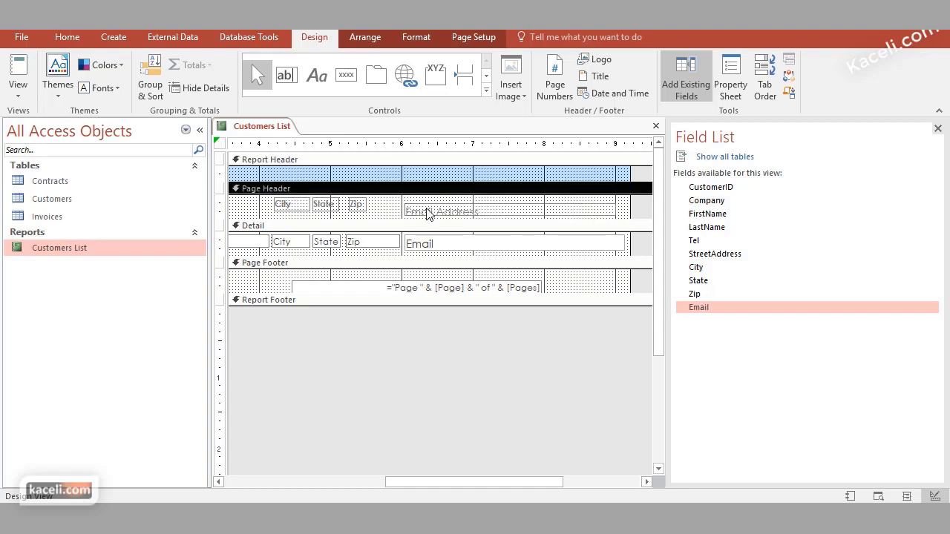
{"action": "left_click", "coordinate": [433, 210]}
{"action": "left_click_drag", "start_coordinate": [433, 211], "coordinate": [433, 202]}
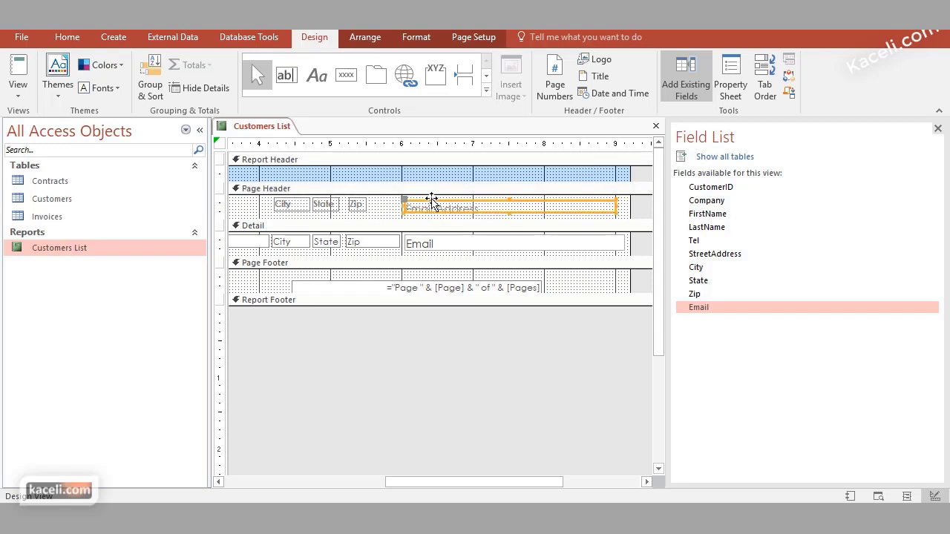
{"action": "left_click", "coordinate": [455, 251]}
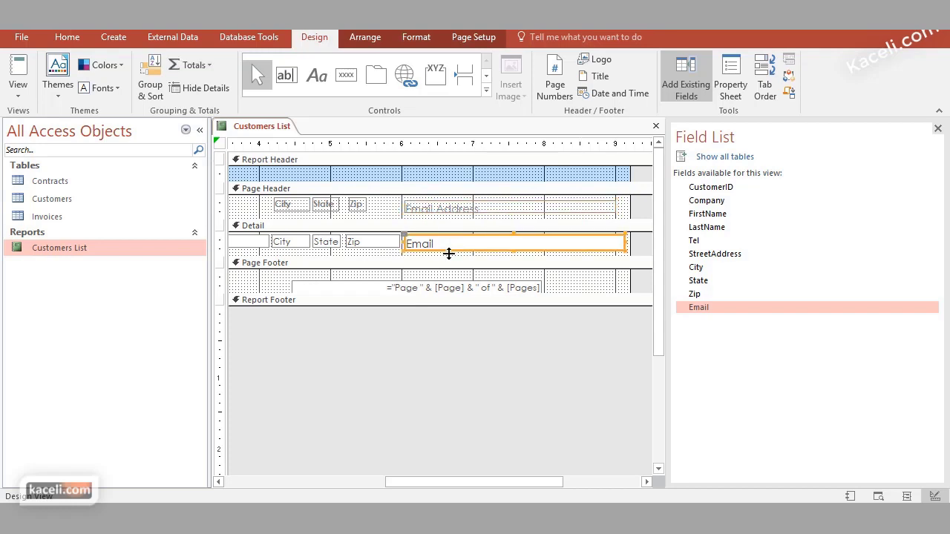
{"action": "left_click", "coordinate": [515, 255]}
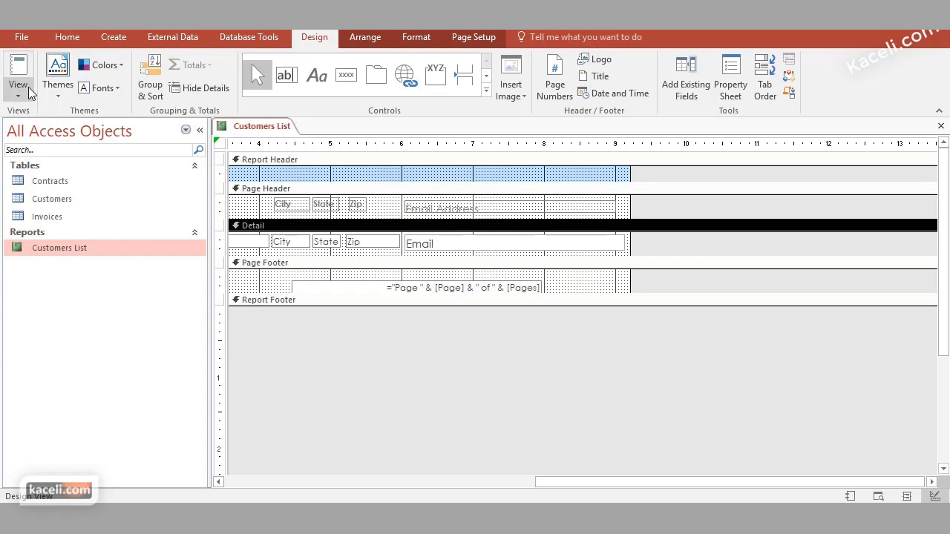
Switch to Report View to see each customer's email under the Email Address heading
{"action": "left_click", "coordinate": [20, 93]}
{"action": "left_click", "coordinate": [61, 132]}
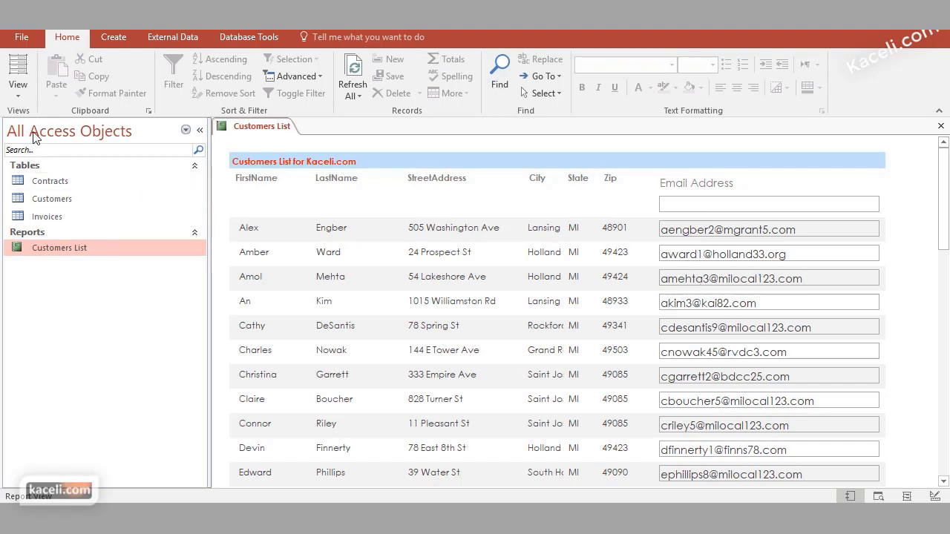
{"action": "left_click", "coordinate": [18, 93]}
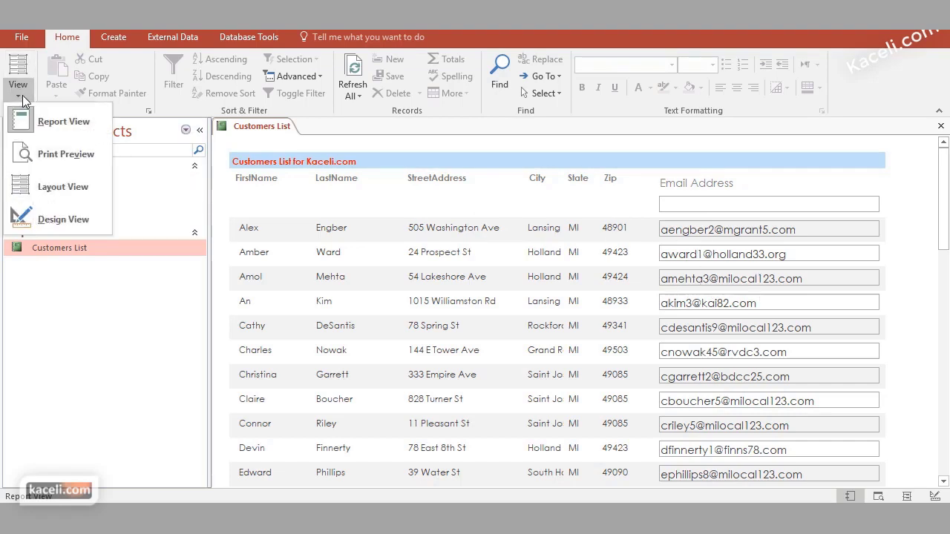
In Layout View, apply the Themes gallery entry with the light-blue header band
{"action": "left_click", "coordinate": [62, 187]}
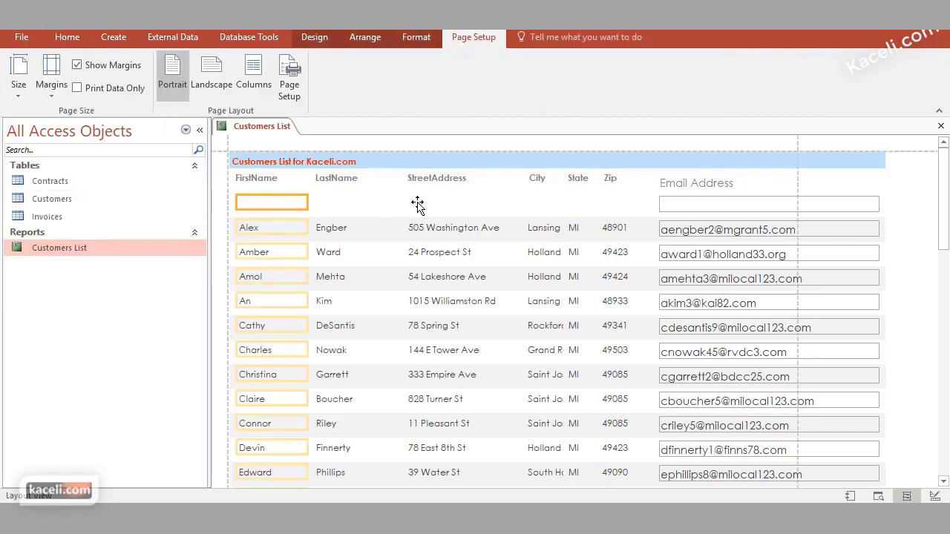
{"action": "left_click", "coordinate": [368, 38]}
{"action": "left_click", "coordinate": [322, 40]}
{"action": "left_click", "coordinate": [58, 73]}
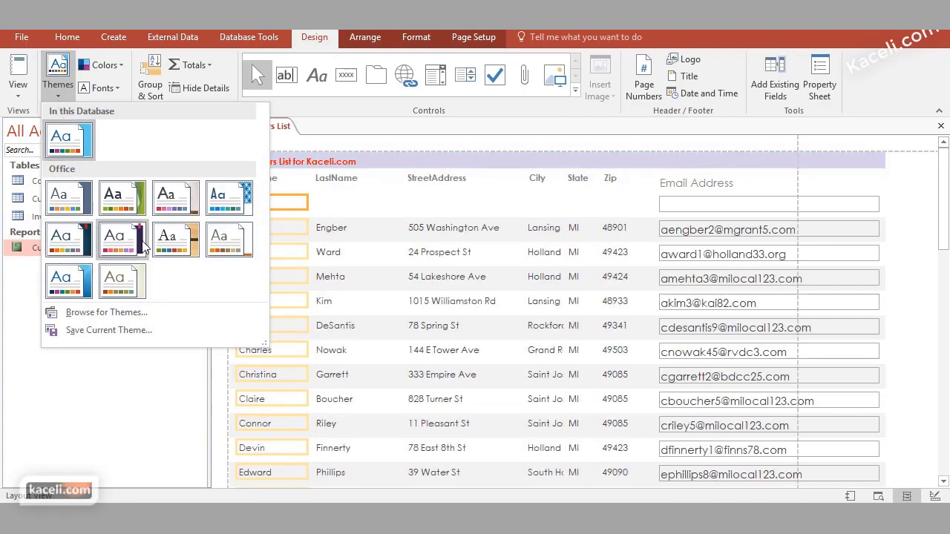
{"action": "left_click", "coordinate": [229, 251]}
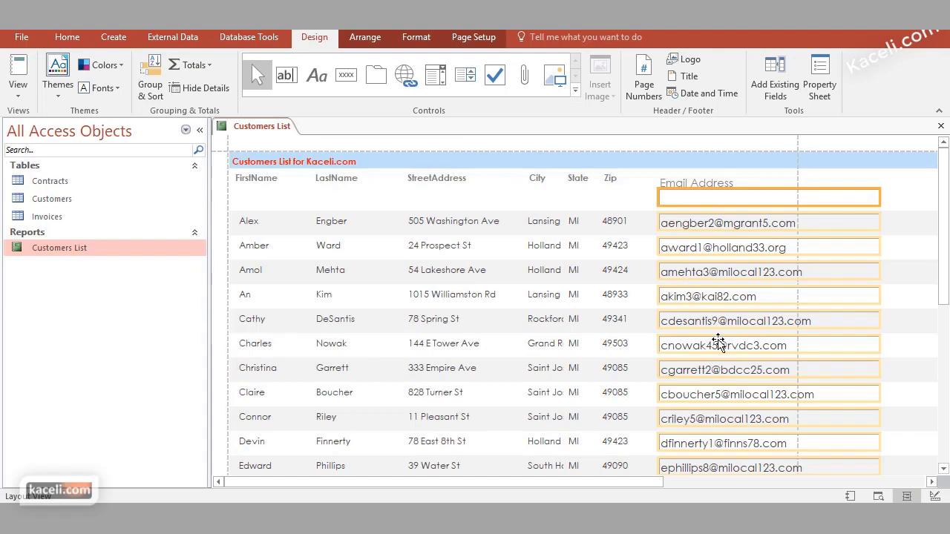
Narrow the Email Address column so it fits within the printable page width
{"action": "left_click", "coordinate": [622, 192]}
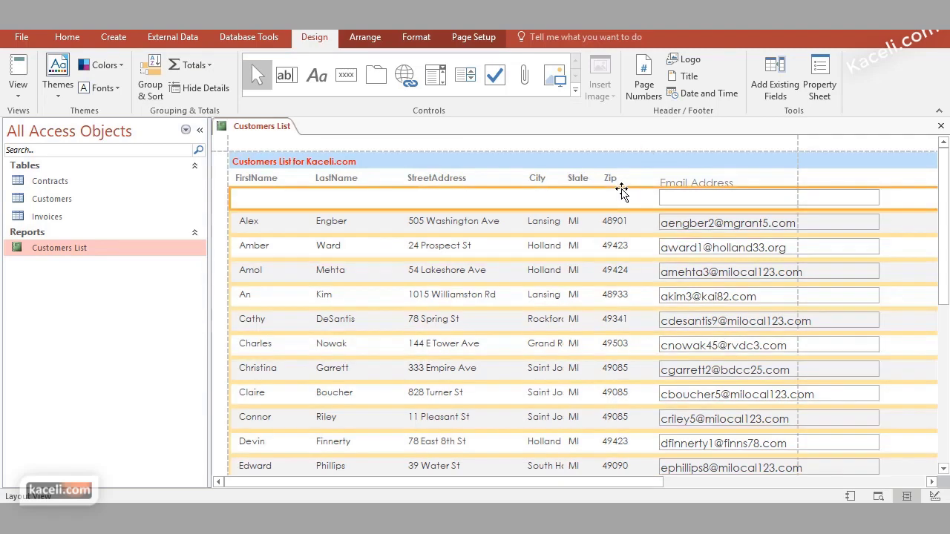
{"action": "left_click", "coordinate": [879, 184]}
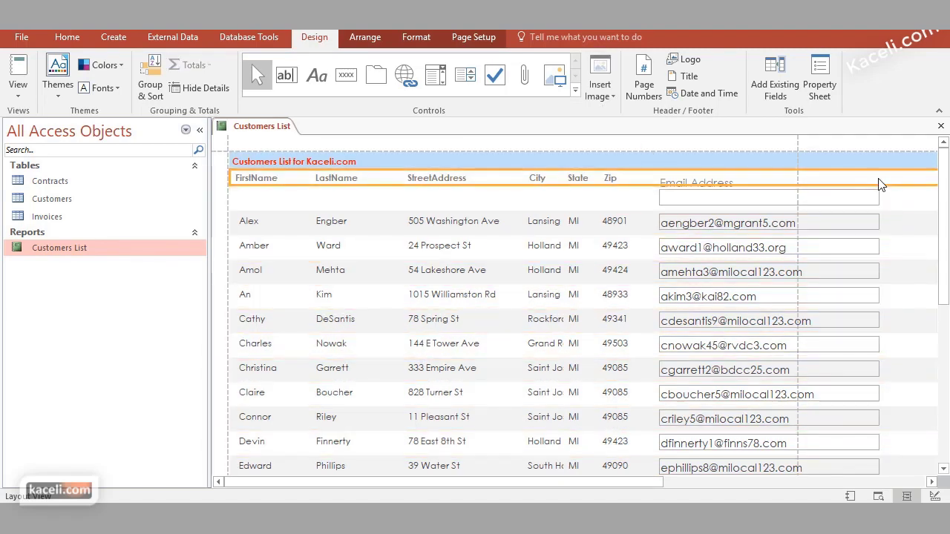
{"action": "left_click", "coordinate": [838, 232]}
{"action": "left_click", "coordinate": [879, 223]}
{"action": "left_click_drag", "start_coordinate": [880, 224], "coordinate": [798, 225]}
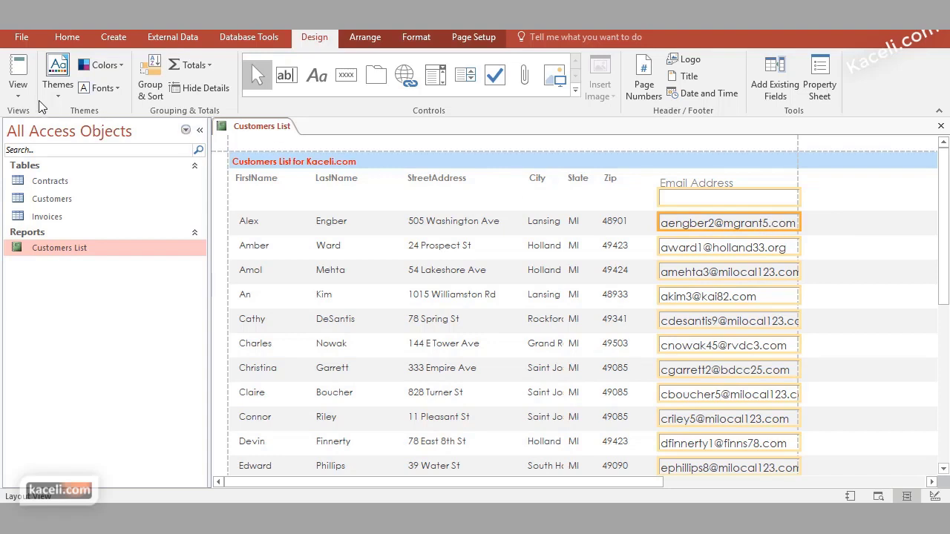
{"action": "left_click", "coordinate": [19, 93]}
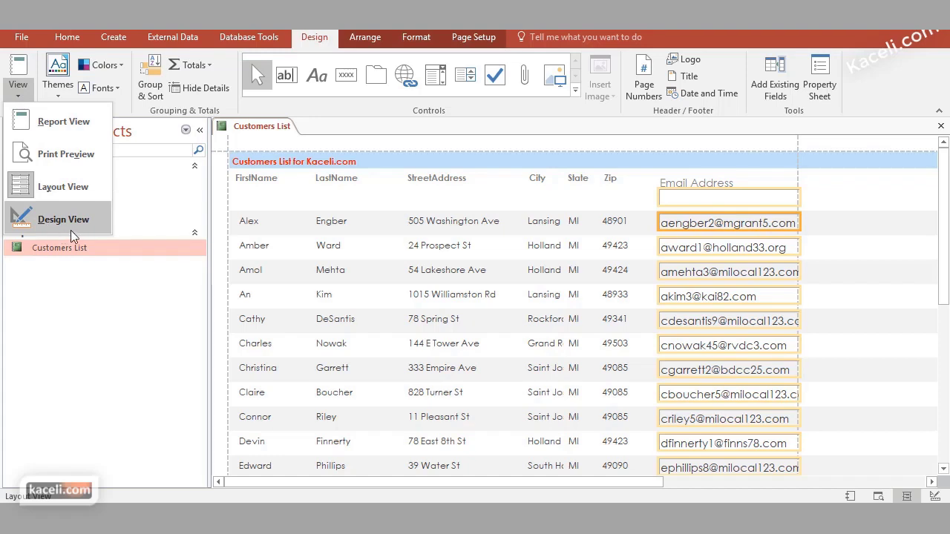
Set the Email text box's Border Style to Transparent in the Property Sheet
{"action": "right_click", "coordinate": [744, 237]}
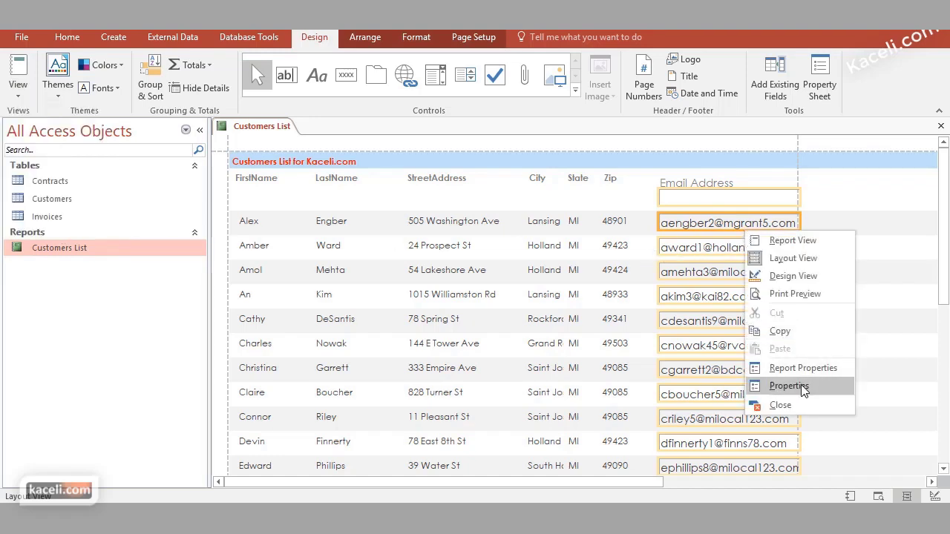
{"action": "left_click", "coordinate": [800, 386]}
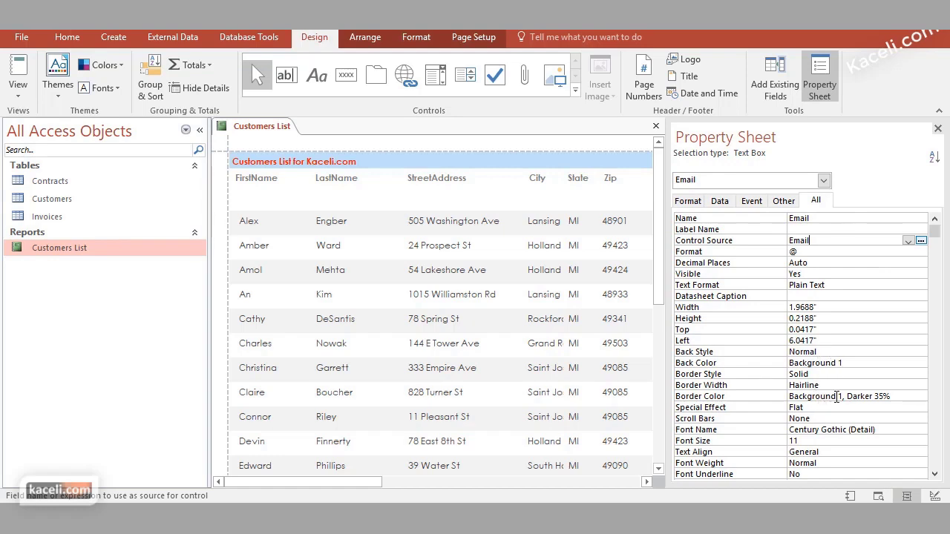
{"action": "left_click", "coordinate": [838, 396]}
{"action": "left_click", "coordinate": [831, 386]}
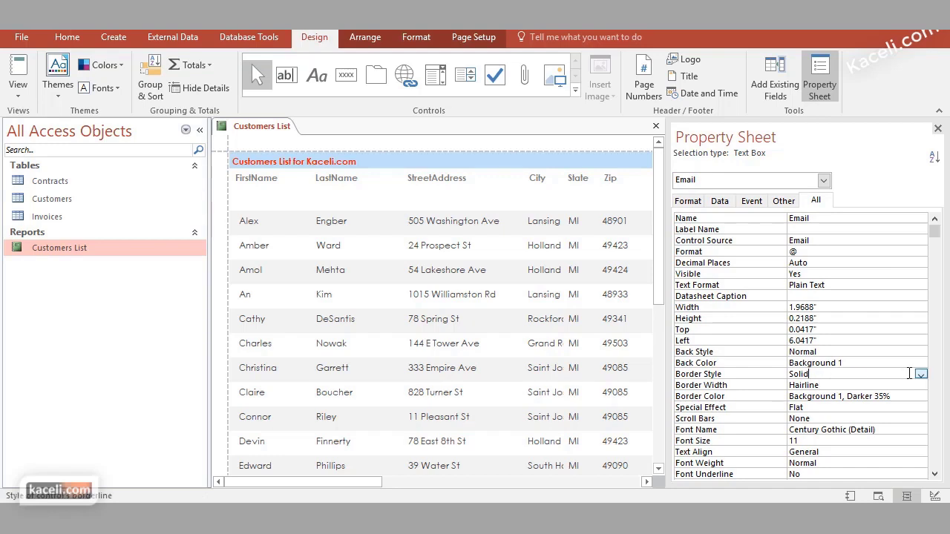
{"action": "left_click", "coordinate": [920, 374]}
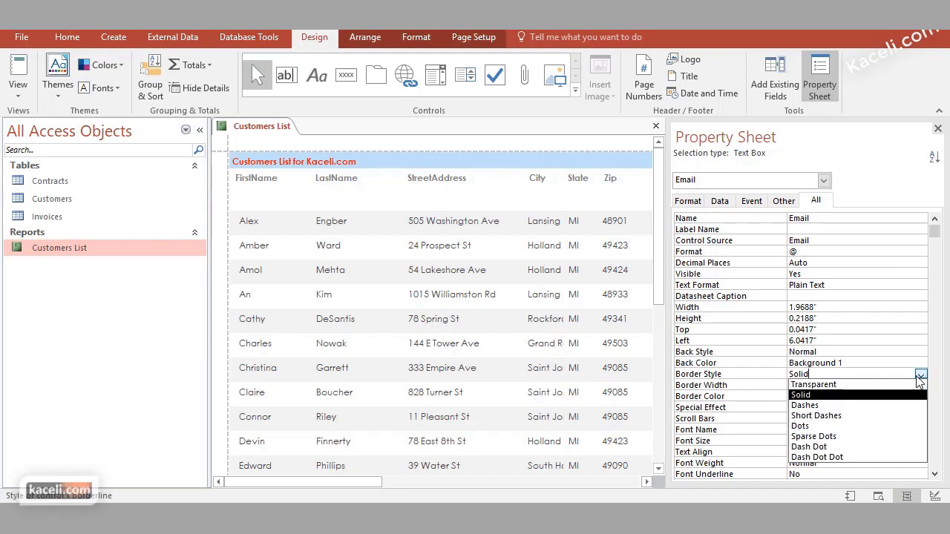
{"action": "left_click", "coordinate": [843, 385]}
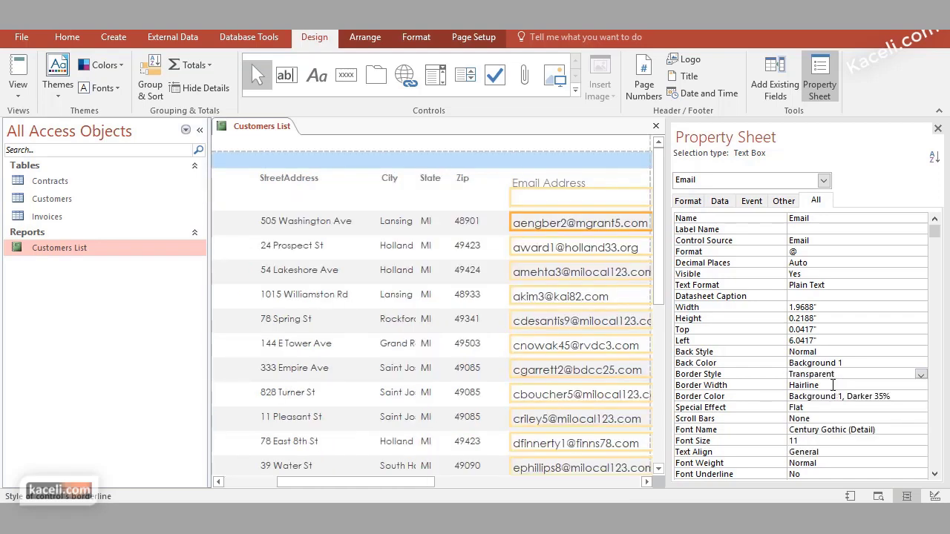
{"action": "left_click", "coordinate": [832, 385]}
{"action": "left_click", "coordinate": [880, 398]}
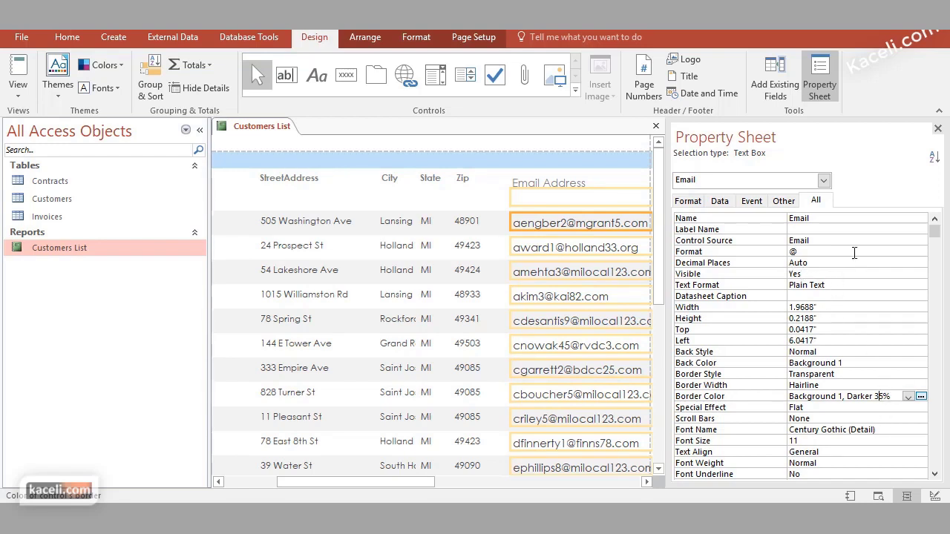
{"action": "left_click", "coordinate": [937, 129]}
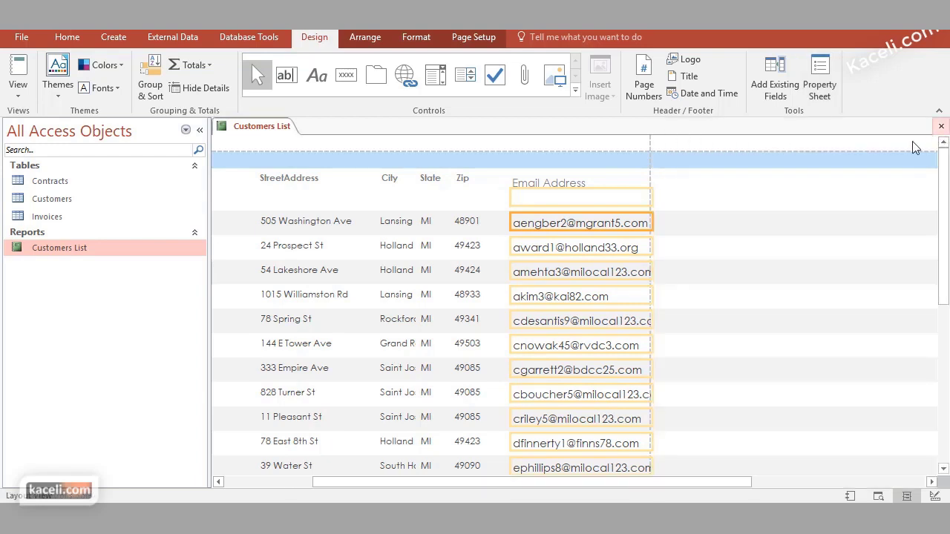
Preview the report in Report View, then return to Layout View
{"action": "left_click", "coordinate": [18, 88]}
{"action": "left_click", "coordinate": [37, 123]}
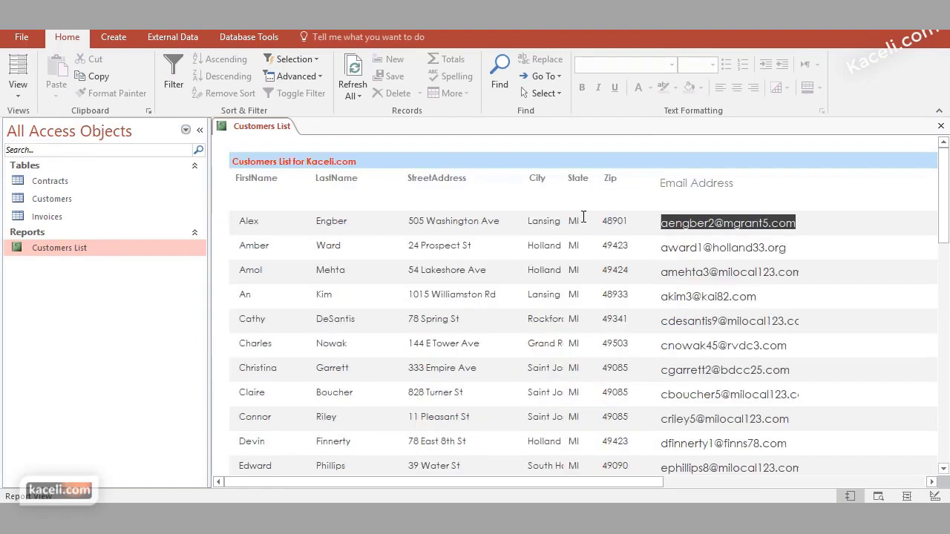
{"action": "left_click", "coordinate": [15, 89]}
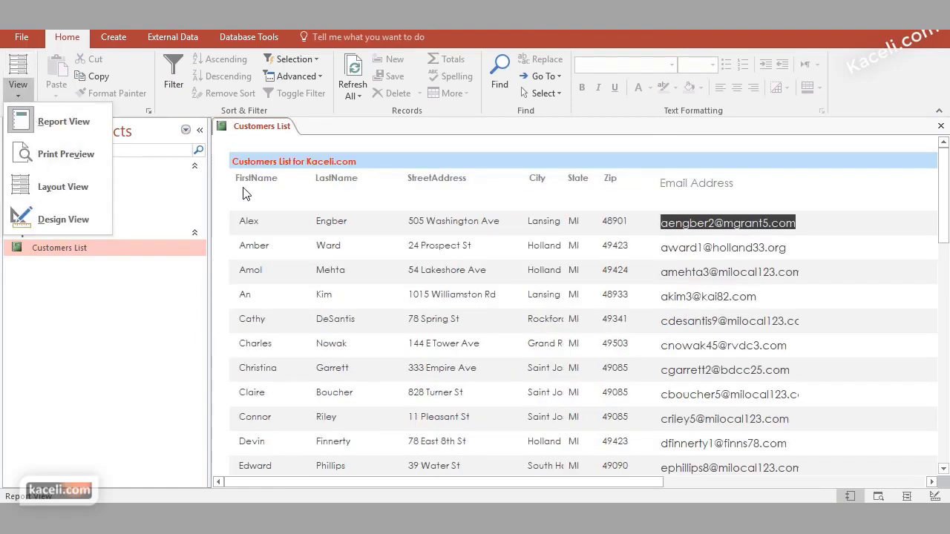
{"action": "left_click", "coordinate": [61, 190]}
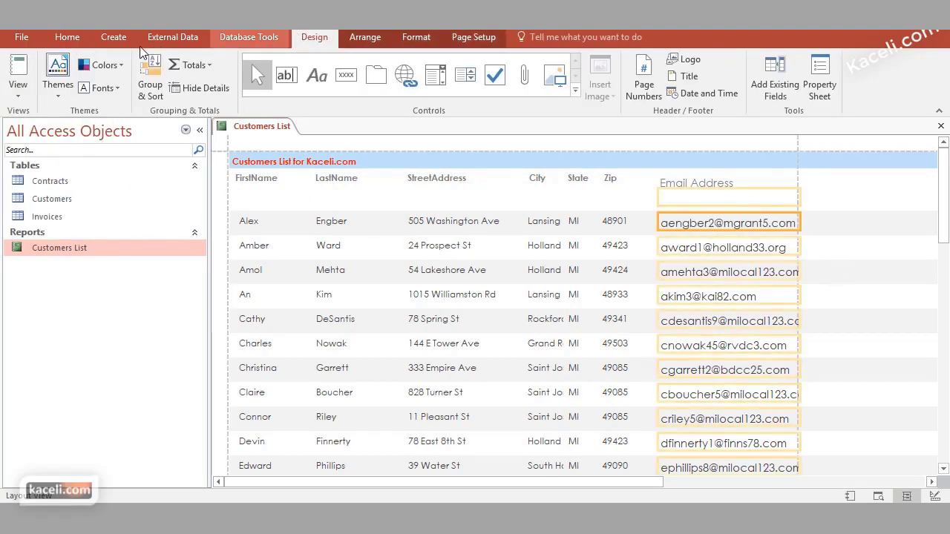
Set the Email text box's font size to 10 on the Format tab
{"action": "left_click", "coordinate": [424, 37]}
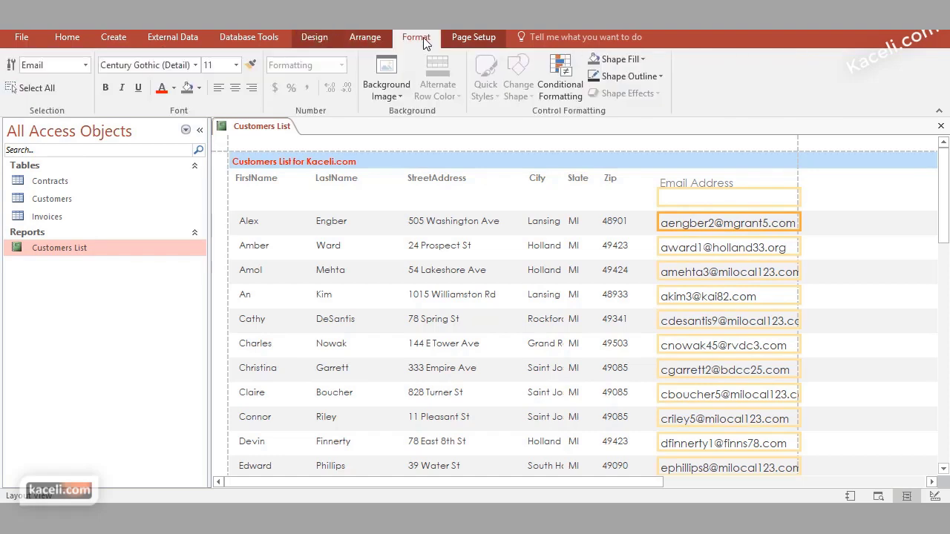
{"action": "left_click", "coordinate": [236, 65]}
{"action": "left_click", "coordinate": [210, 110]}
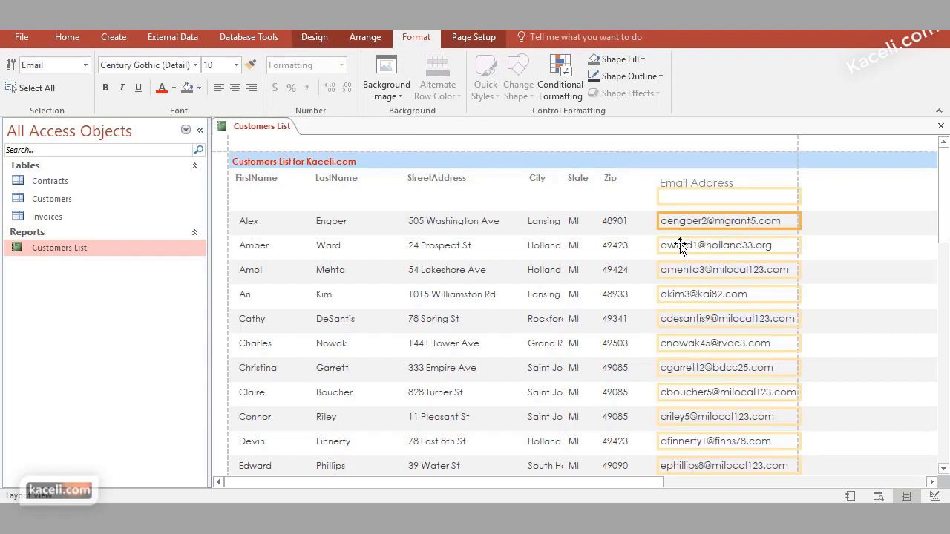
{"action": "left_click", "coordinate": [595, 210]}
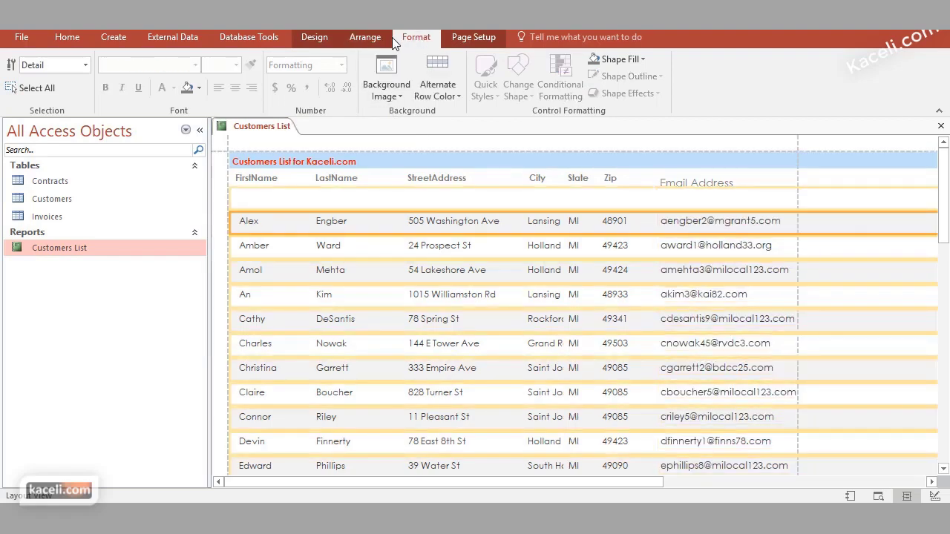
{"action": "left_click", "coordinate": [315, 41]}
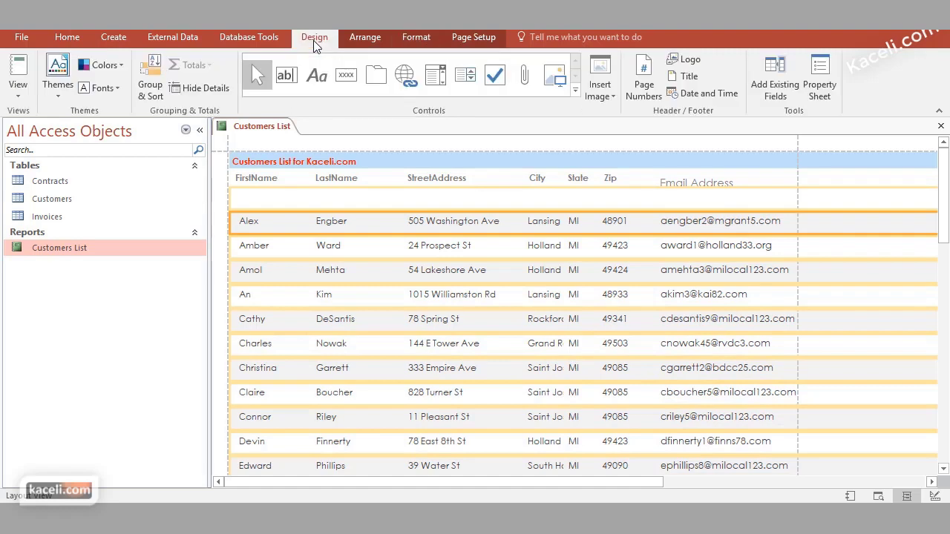
Check the smaller email text in Report View, then go back to Layout View
{"action": "left_click", "coordinate": [23, 93]}
{"action": "left_click", "coordinate": [118, 134]}
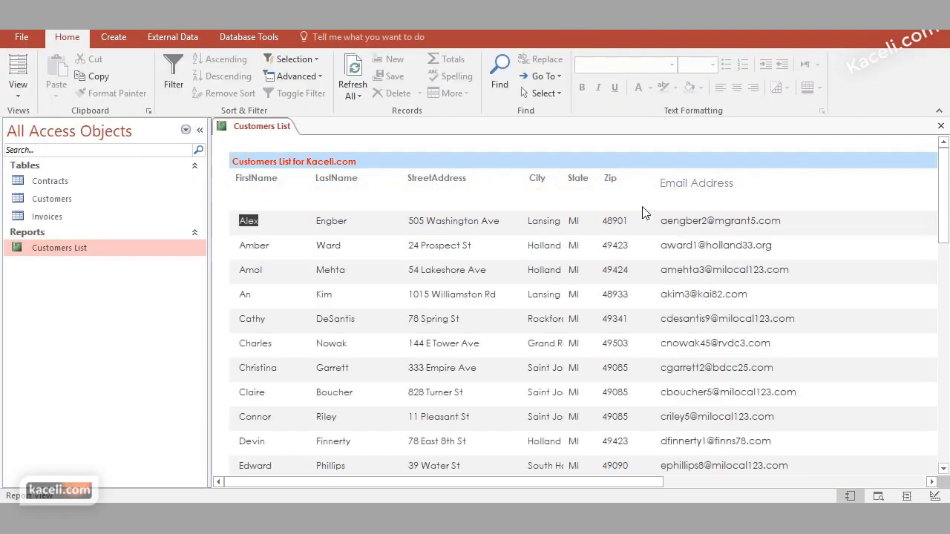
{"action": "left_click", "coordinate": [18, 93]}
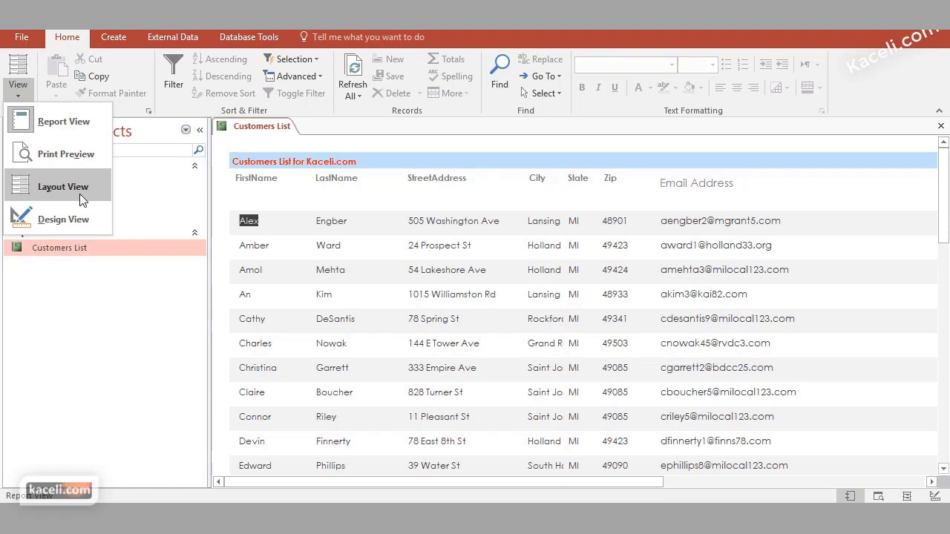
{"action": "left_click", "coordinate": [79, 186]}
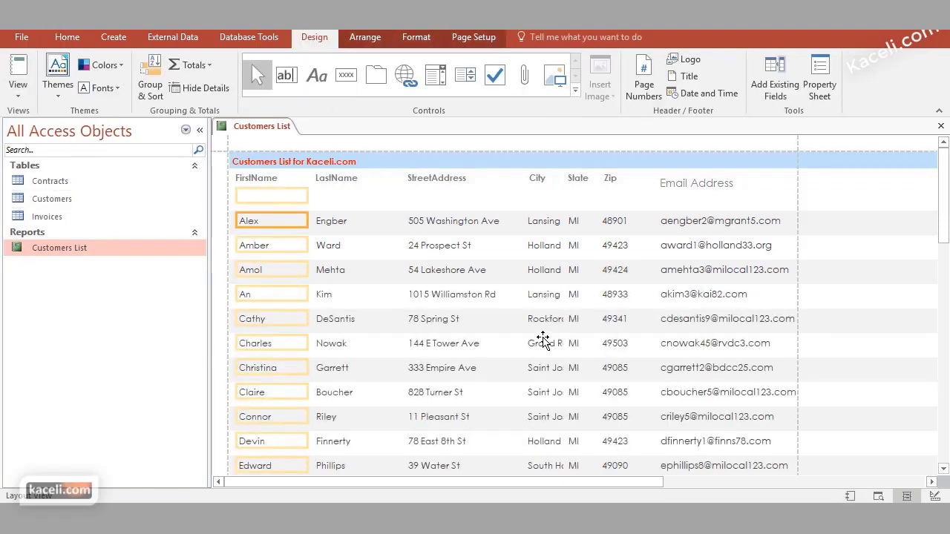
Auto-fit the Email Address column so full addresses show, and check it in Report View
{"action": "double_click", "coordinate": [800, 297]}
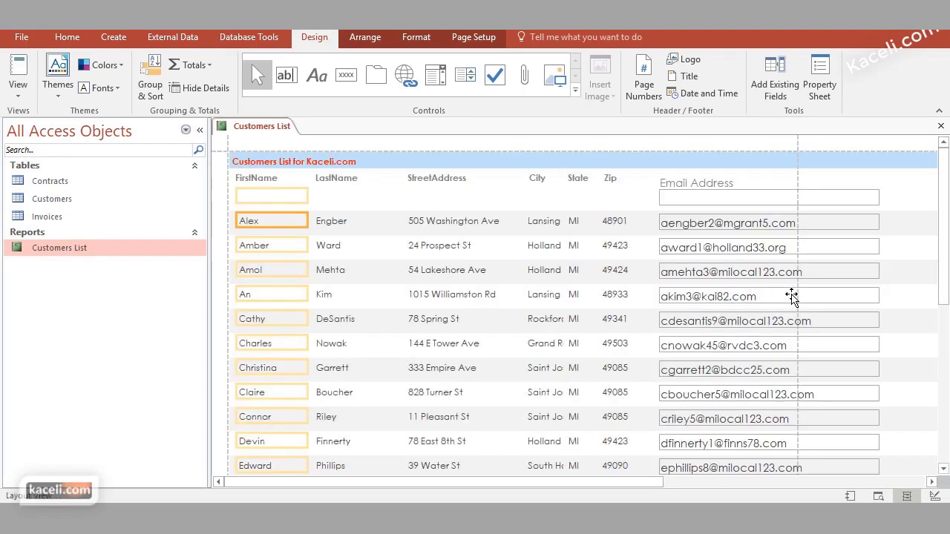
{"action": "left_click", "coordinate": [891, 277]}
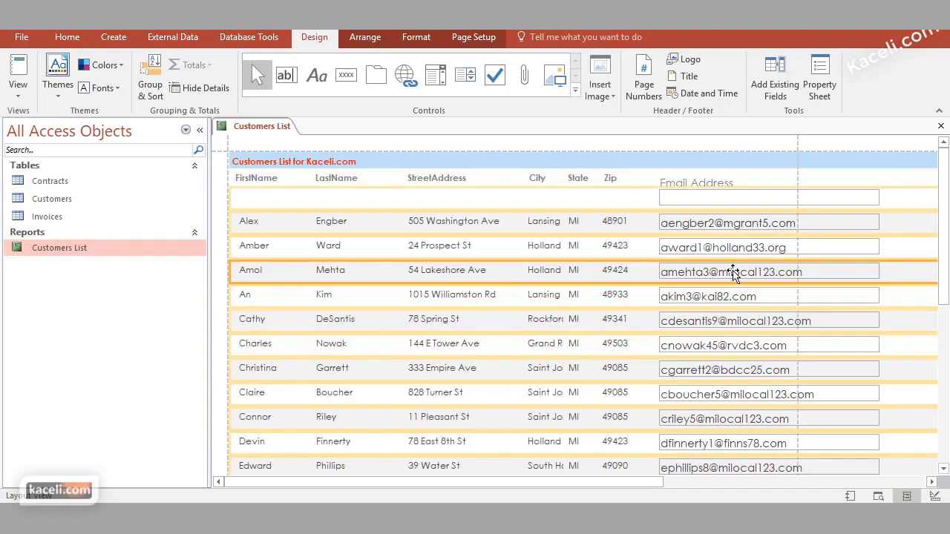
{"action": "left_click", "coordinate": [18, 89]}
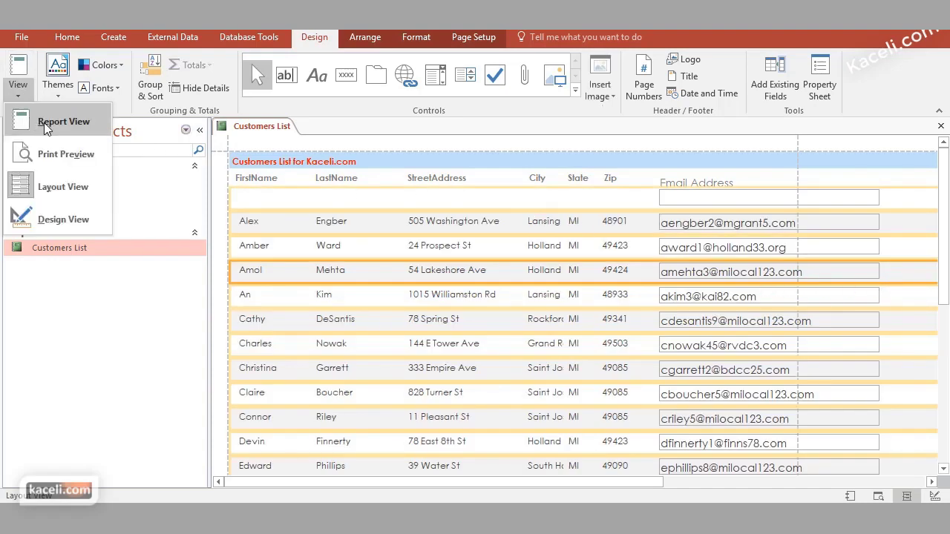
{"action": "left_click", "coordinate": [46, 125]}
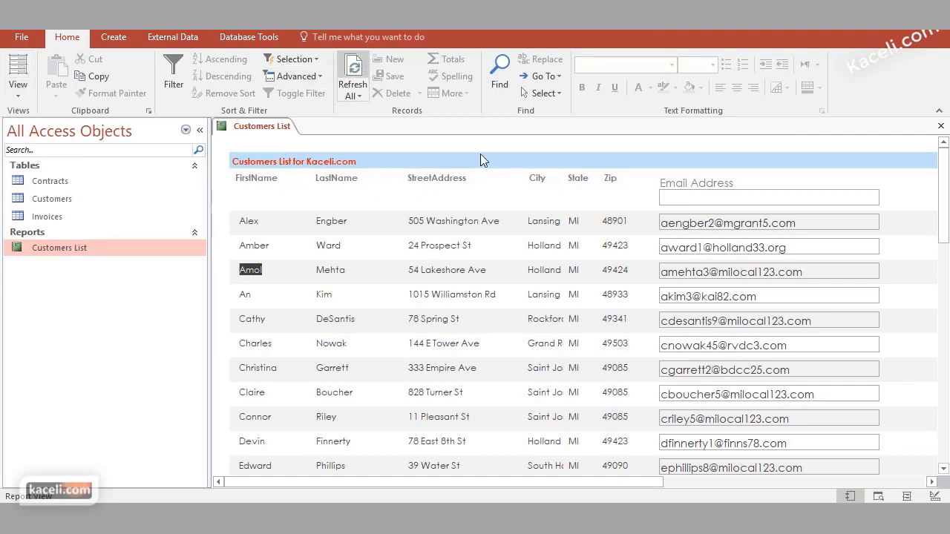
{"action": "left_click", "coordinate": [18, 89]}
{"action": "left_click", "coordinate": [42, 186]}
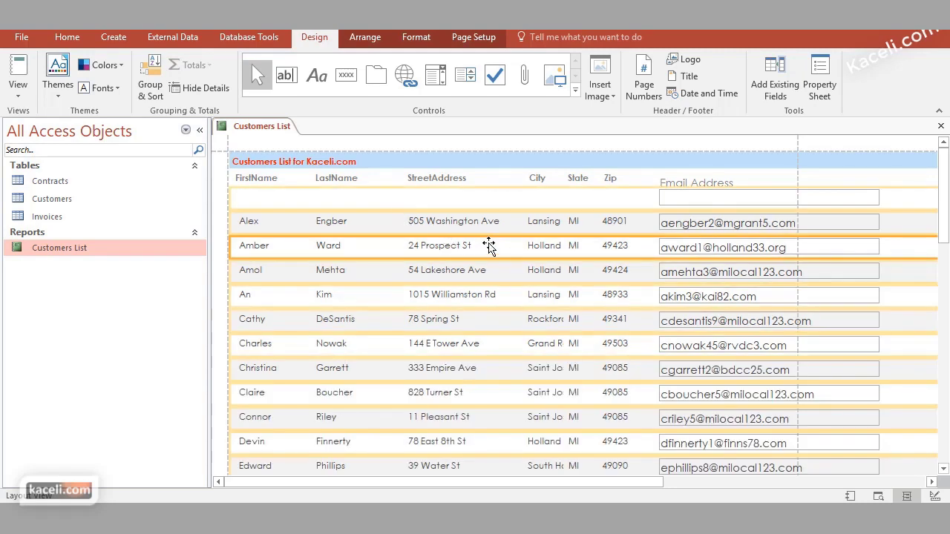
{"action": "left_click", "coordinate": [461, 245]}
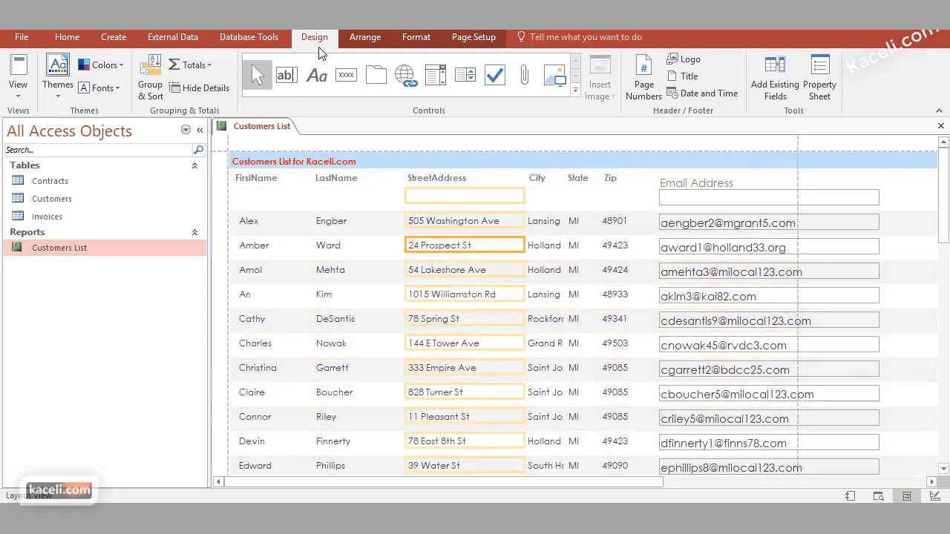
Copy the StreetAddress box's formatting onto the Email Address column with Format Painter
{"action": "left_click", "coordinate": [413, 37]}
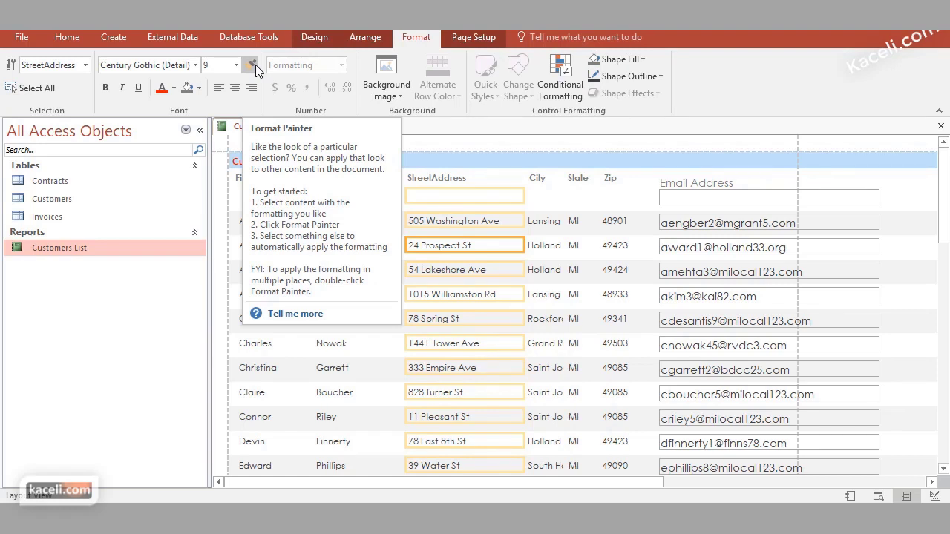
{"action": "left_click", "coordinate": [253, 65]}
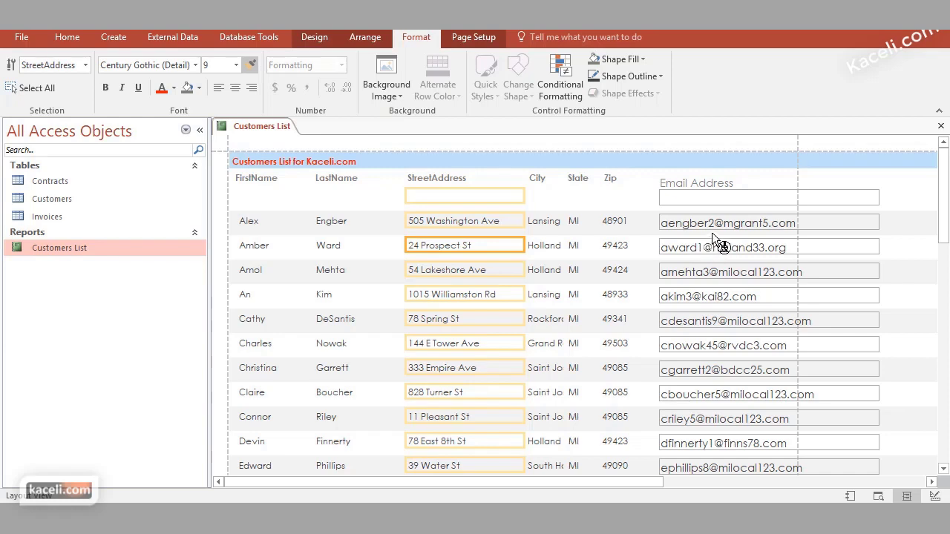
{"action": "left_click", "coordinate": [724, 258]}
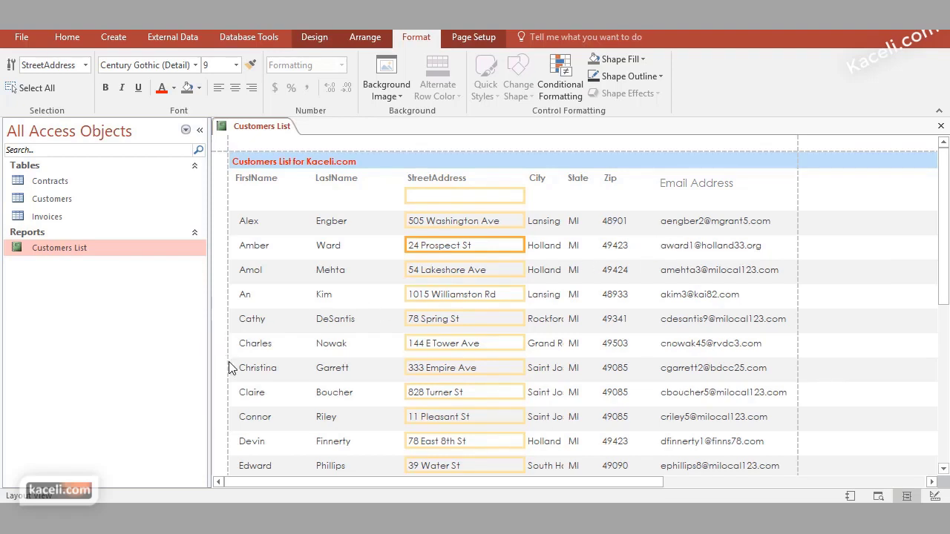
Close the Customers List report, saving its design changes, then reopen it to review
{"action": "left_click", "coordinate": [942, 126]}
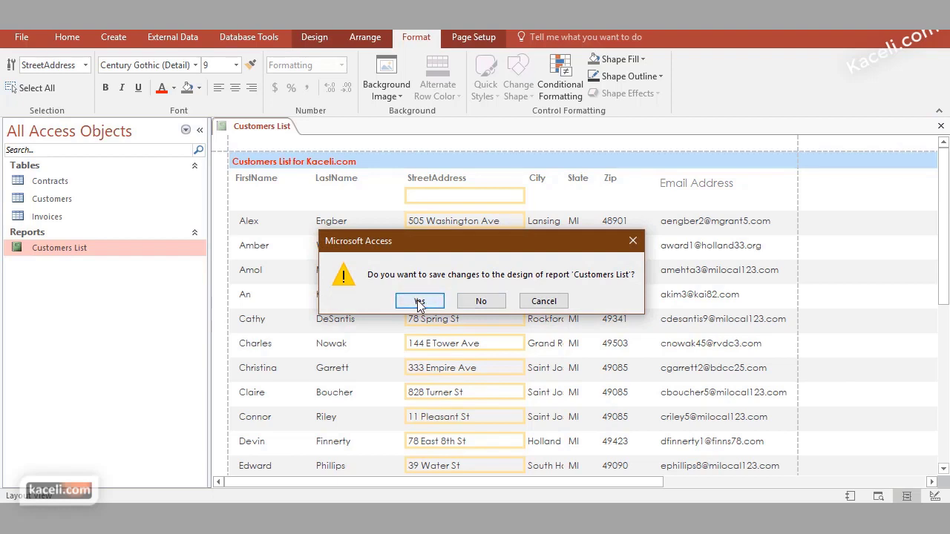
{"action": "left_click", "coordinate": [419, 301]}
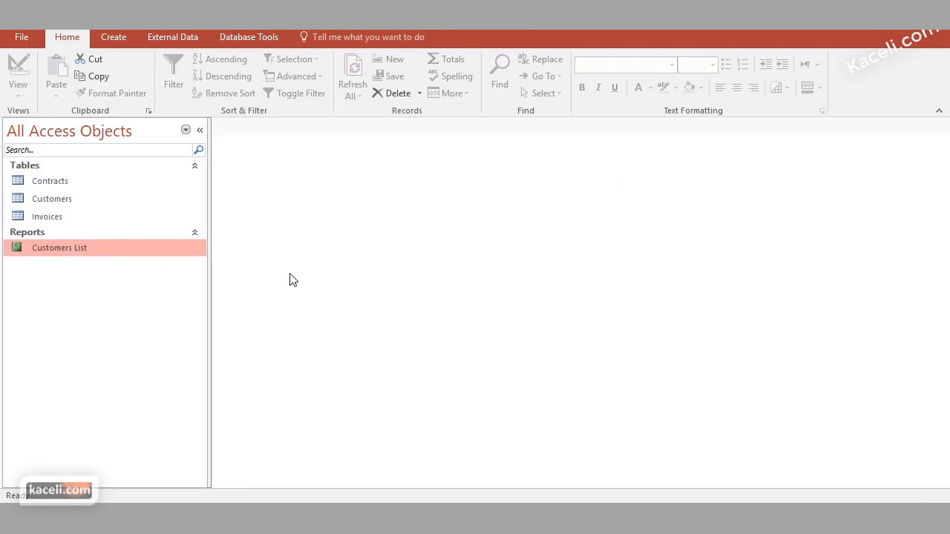
{"action": "double_click", "coordinate": [70, 247]}
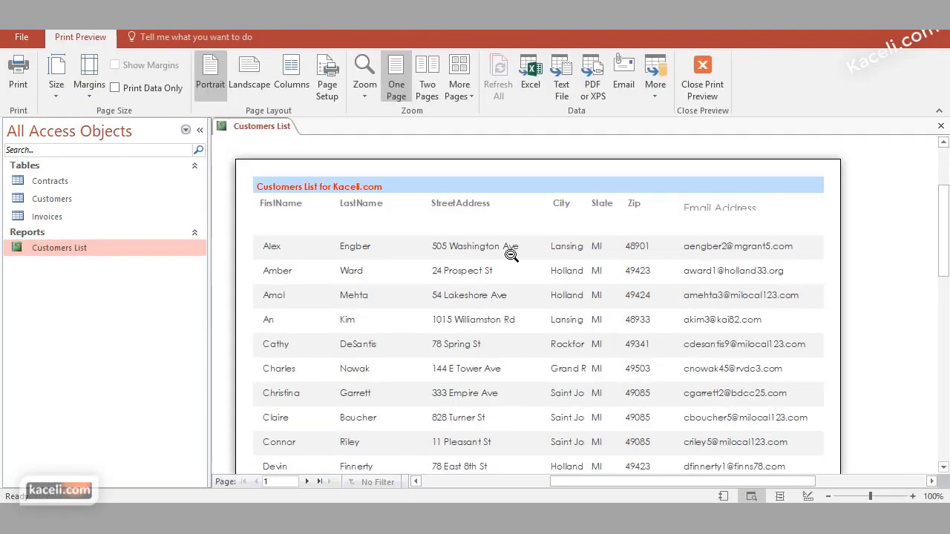
{"action": "scroll", "coordinate": [511, 254], "scroll_direction": "down", "scroll_amount": 10}
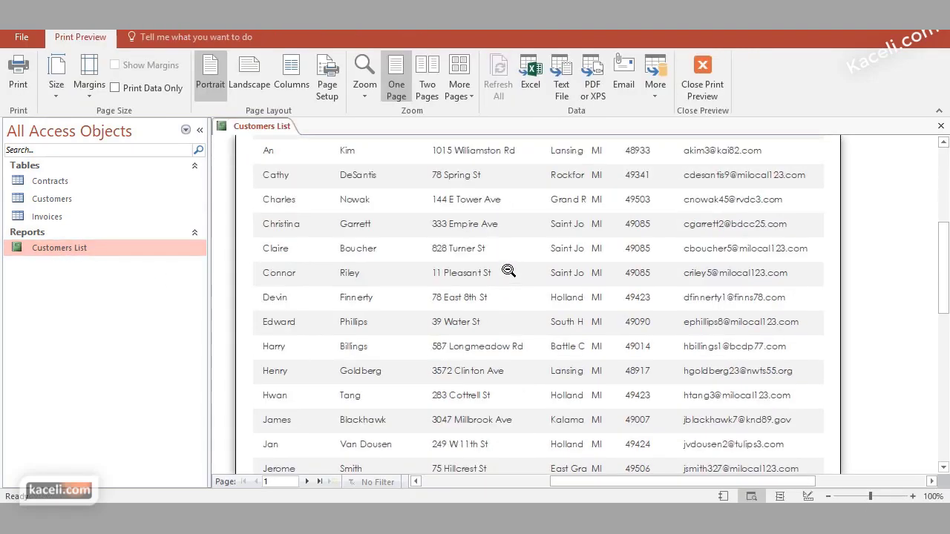
{"action": "scroll", "coordinate": [504, 279], "scroll_direction": "down", "scroll_amount": 3}
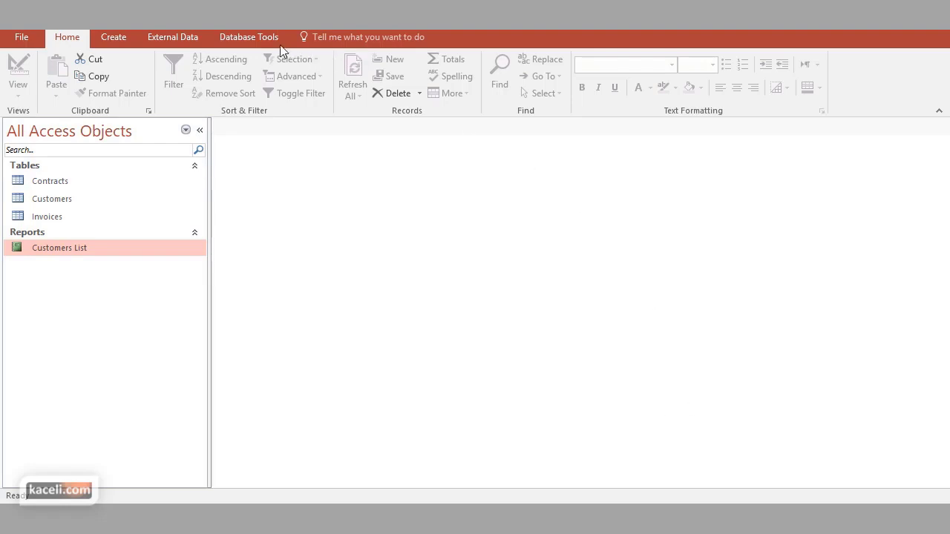
{"action": "left_click", "coordinate": [251, 35]}
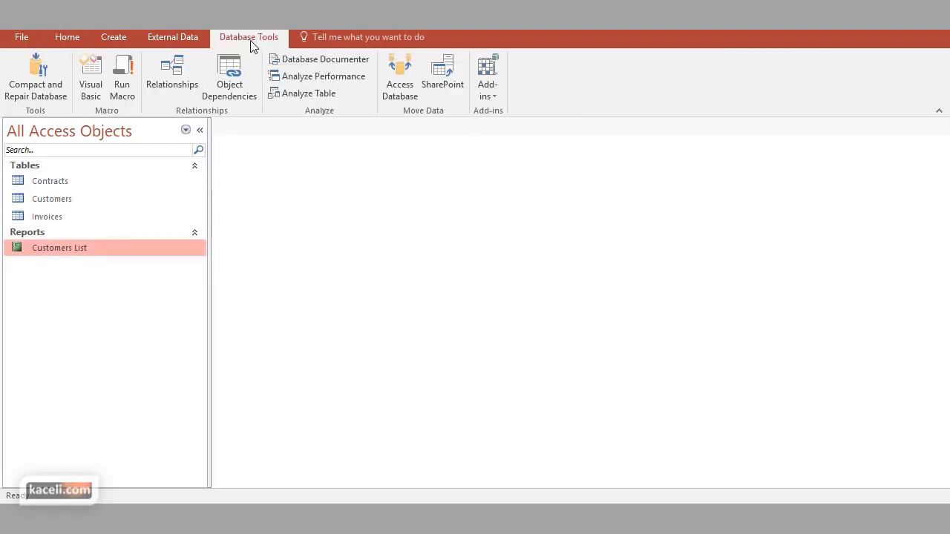
{"action": "left_click", "coordinate": [182, 75]}
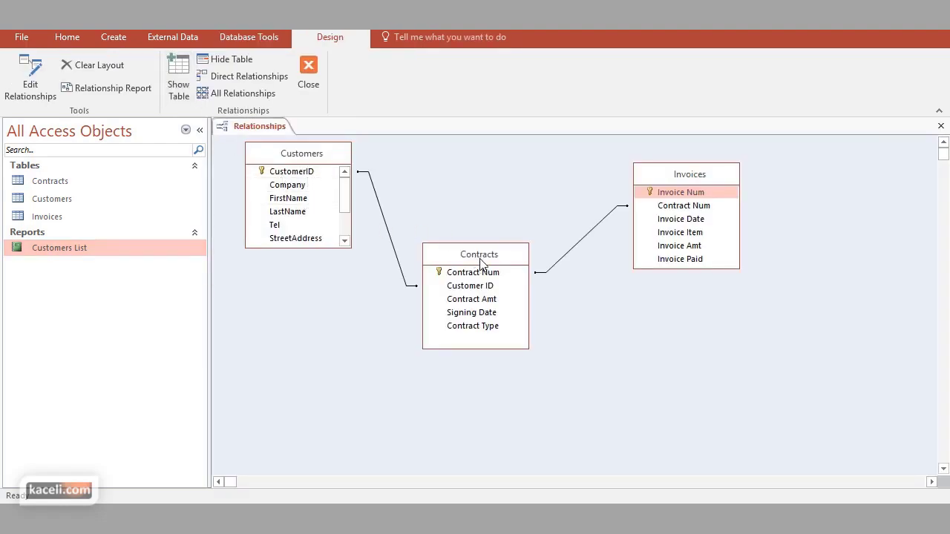
{"action": "left_click", "coordinate": [688, 194]}
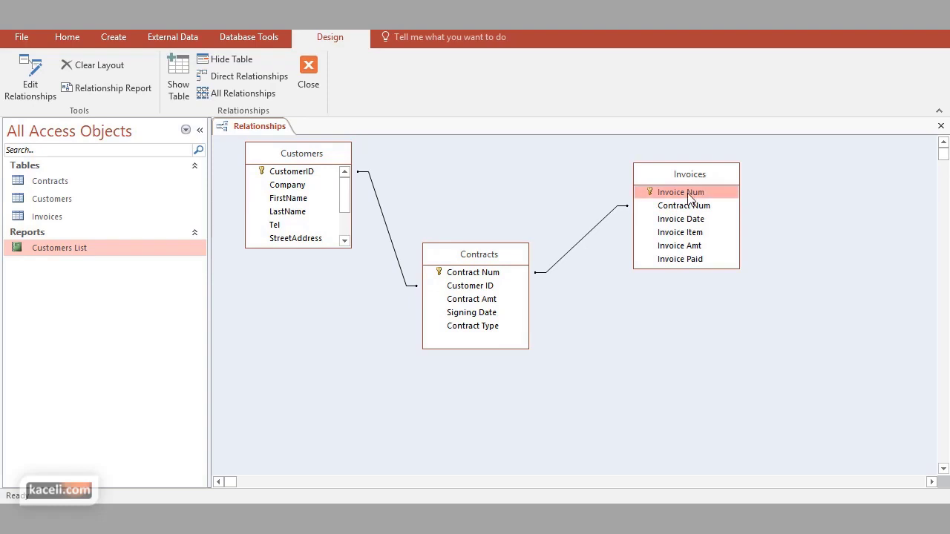
{"action": "left_click", "coordinate": [606, 197]}
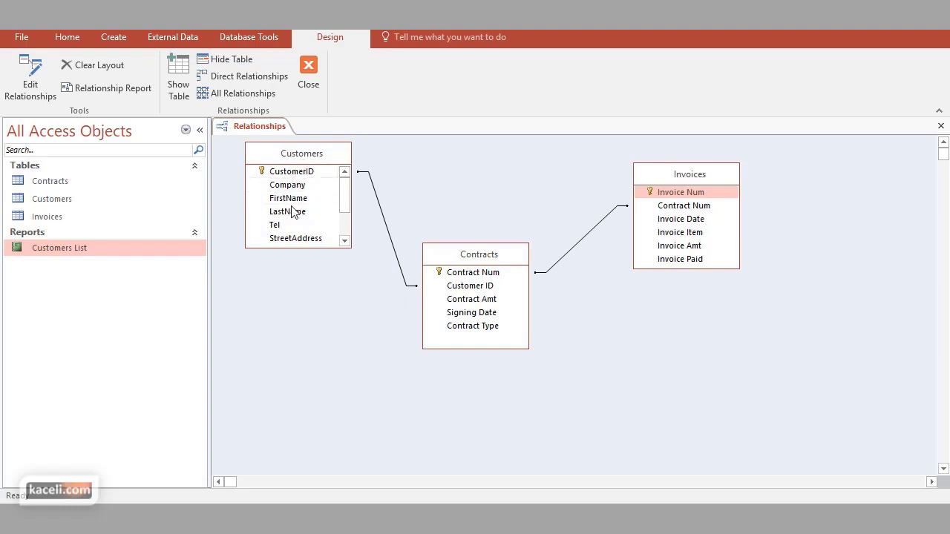
{"action": "left_click", "coordinate": [289, 211]}
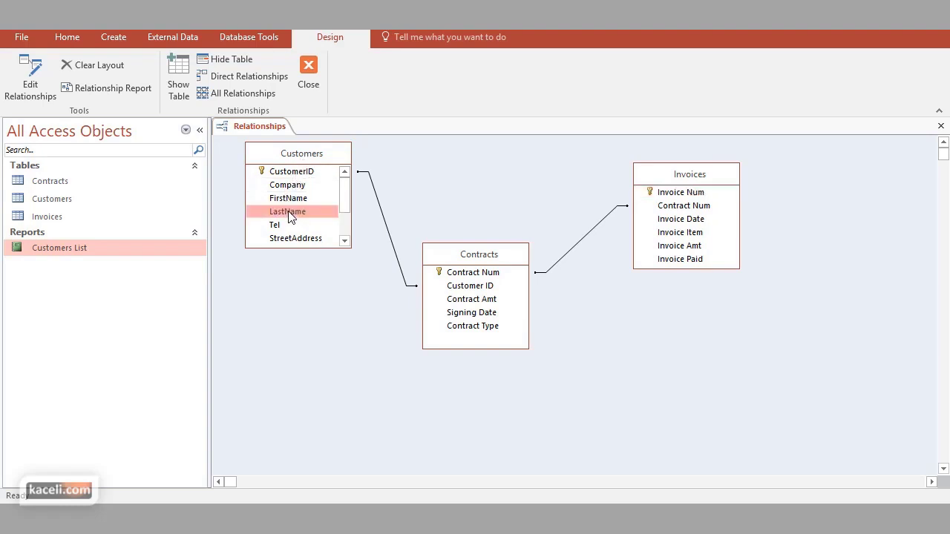
{"action": "left_click", "coordinate": [345, 218]}
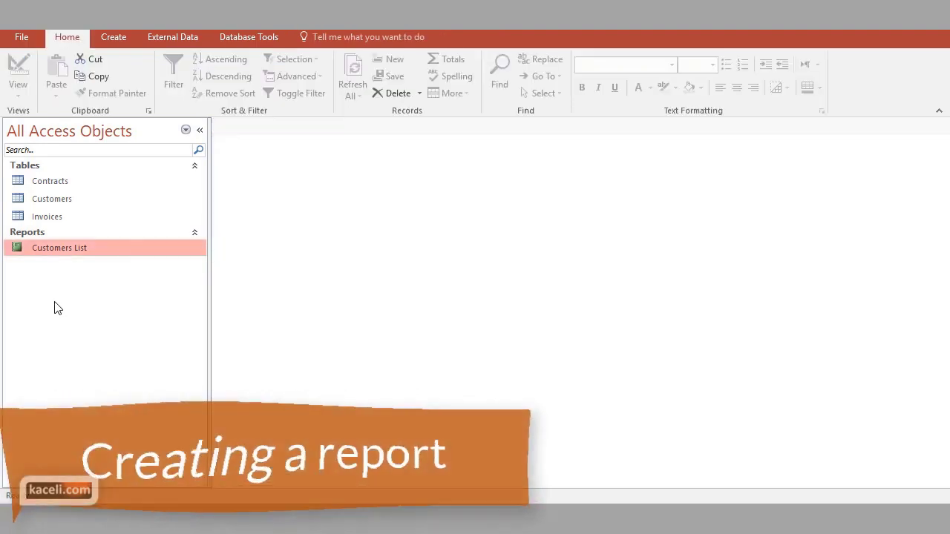
Start the Report Wizard from the Create commands, showing the Customers table's fields
{"action": "left_click", "coordinate": [123, 41]}
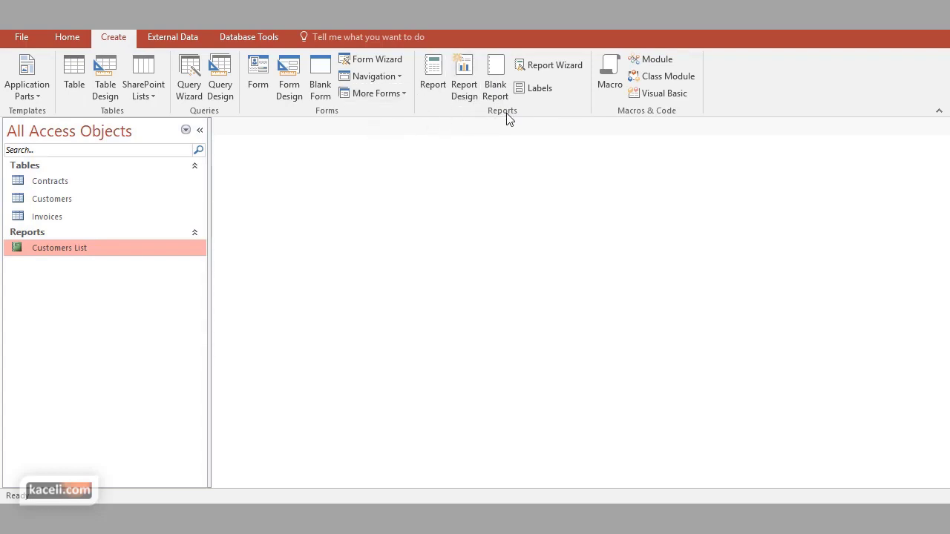
{"action": "left_click", "coordinate": [561, 65]}
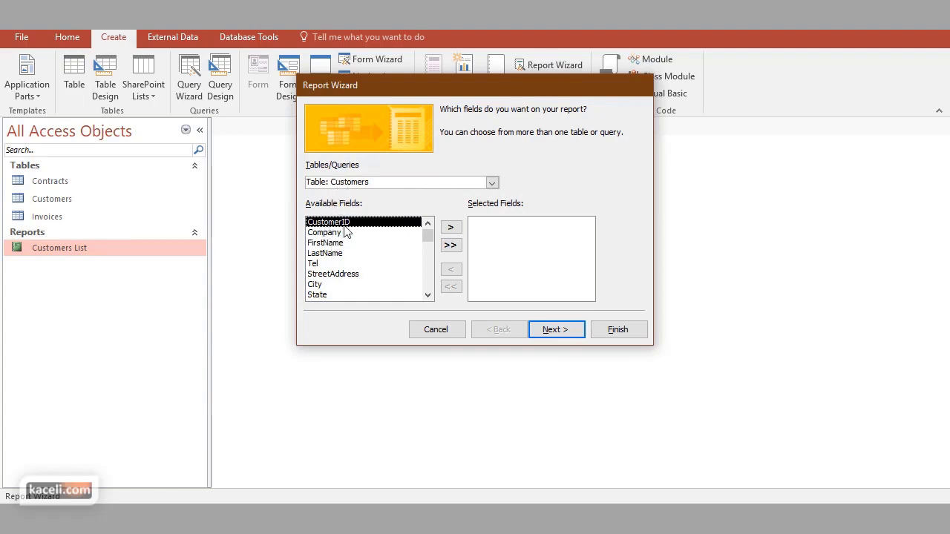
Add CustomerID, FirstName, LastName, Tel and Email from the Customers table
{"action": "left_click", "coordinate": [450, 228]}
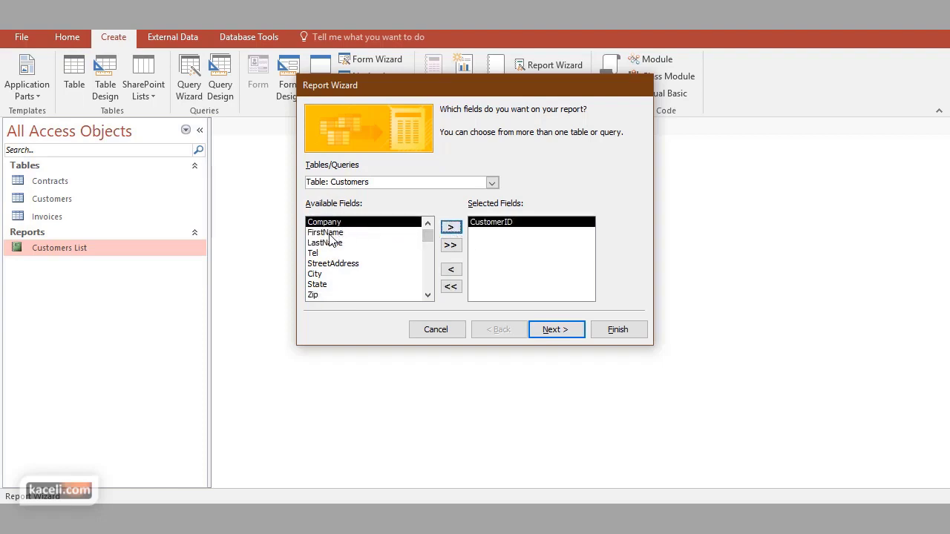
{"action": "left_click", "coordinate": [329, 233]}
{"action": "left_click", "coordinate": [451, 227]}
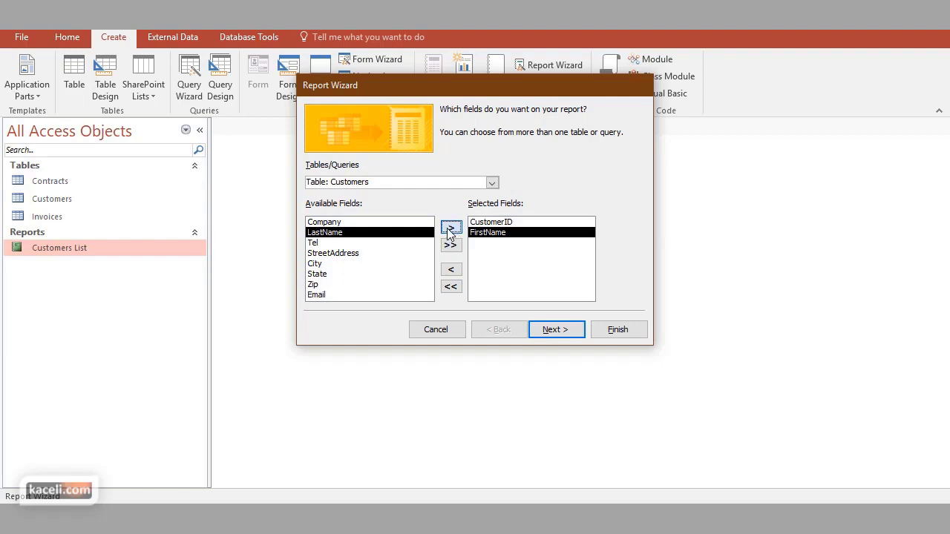
{"action": "left_click", "coordinate": [451, 227]}
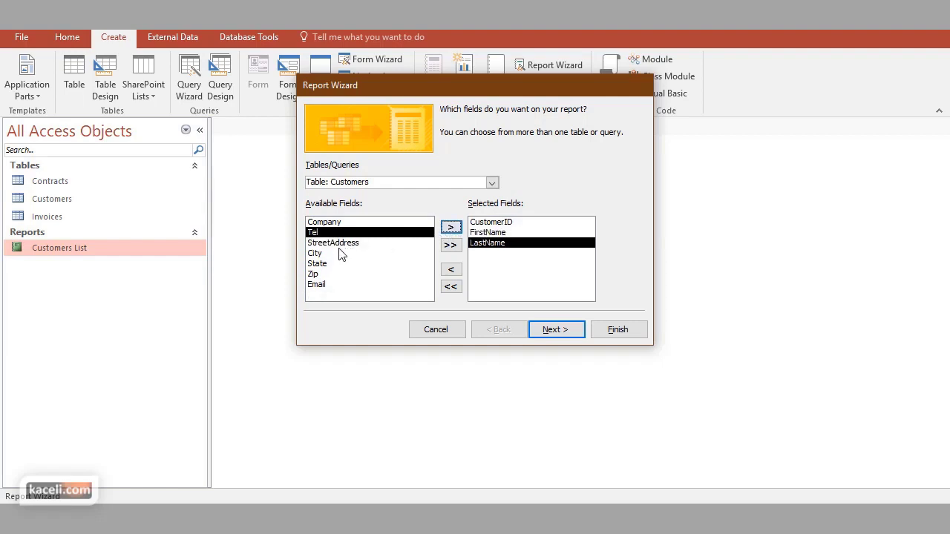
{"action": "left_click", "coordinate": [451, 227]}
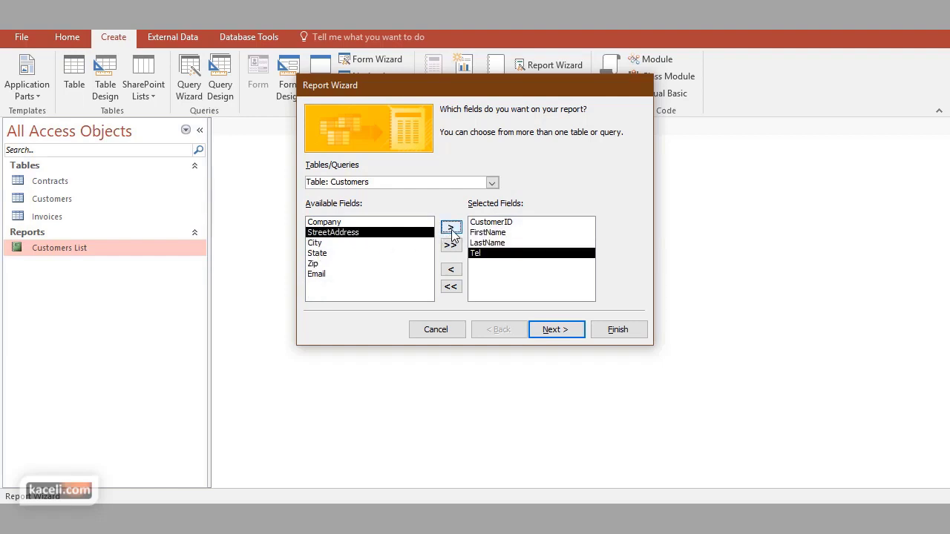
{"action": "left_click", "coordinate": [326, 274]}
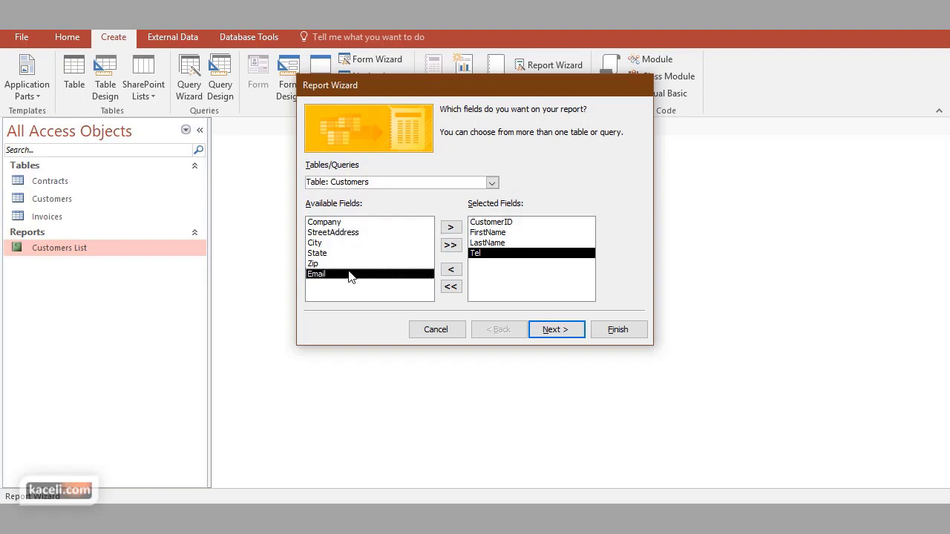
{"action": "left_click", "coordinate": [451, 227]}
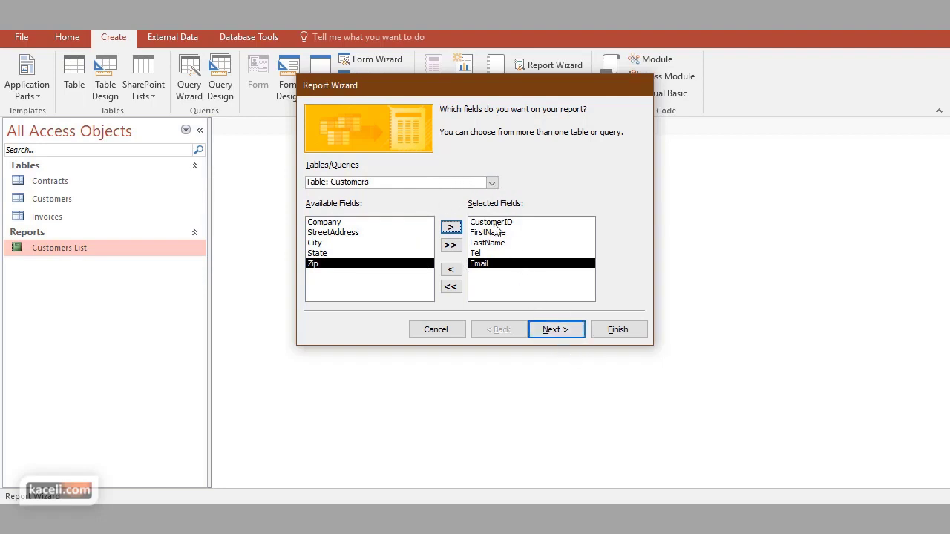
Add Contract Amt and Contract Type from the Contracts table and advance
{"action": "left_click", "coordinate": [493, 183]}
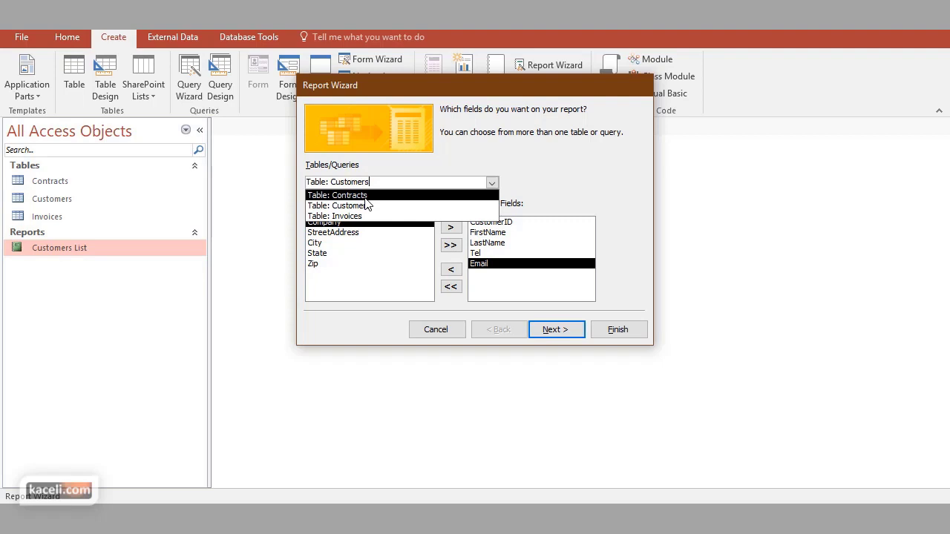
{"action": "left_click", "coordinate": [365, 196]}
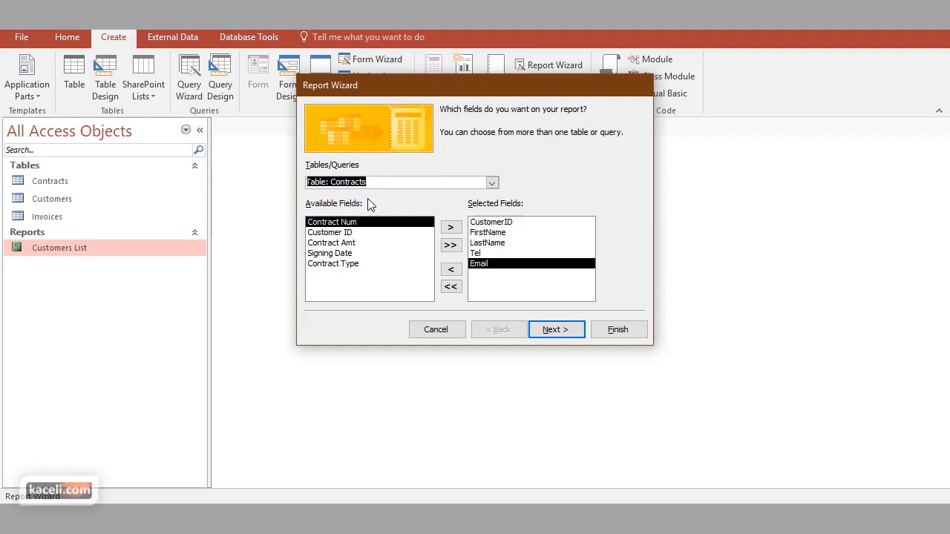
{"action": "left_click", "coordinate": [345, 244]}
{"action": "left_click", "coordinate": [451, 227]}
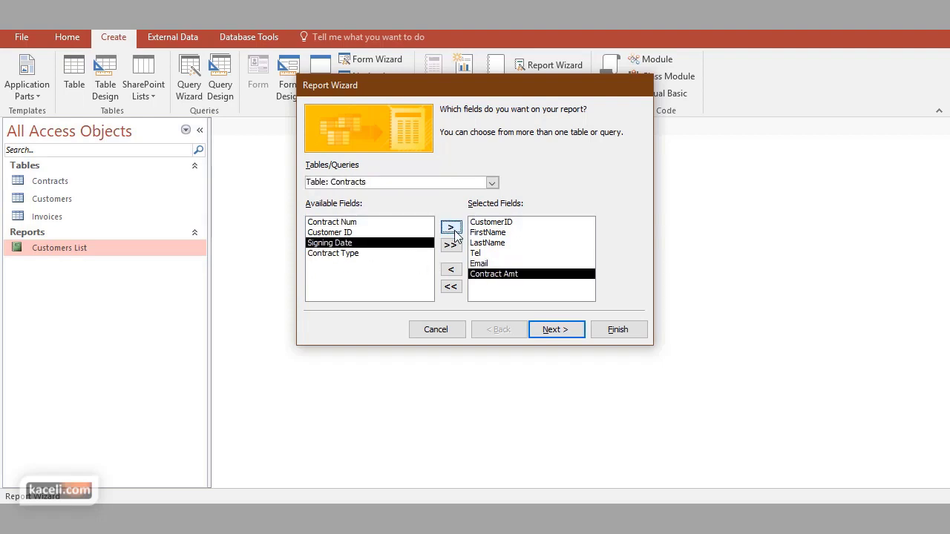
{"action": "left_click", "coordinate": [354, 253]}
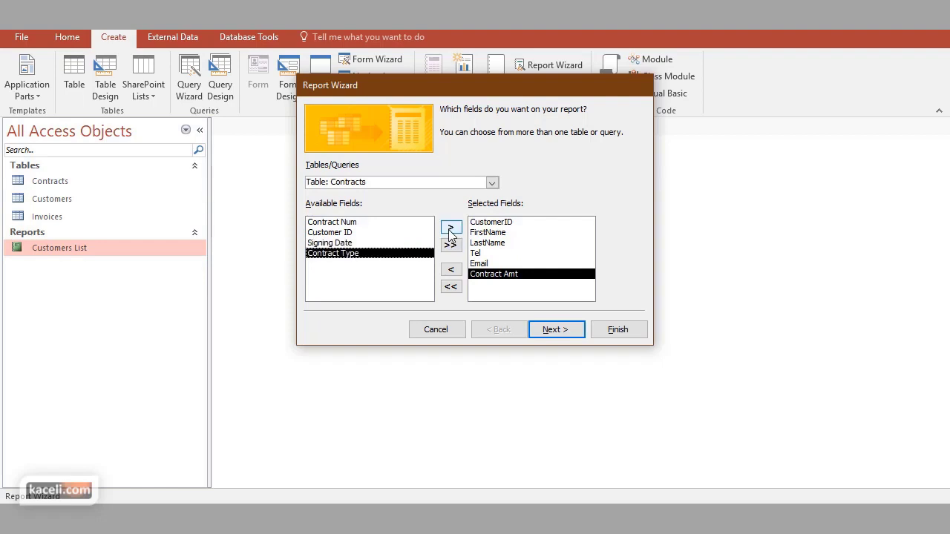
{"action": "left_click", "coordinate": [451, 227]}
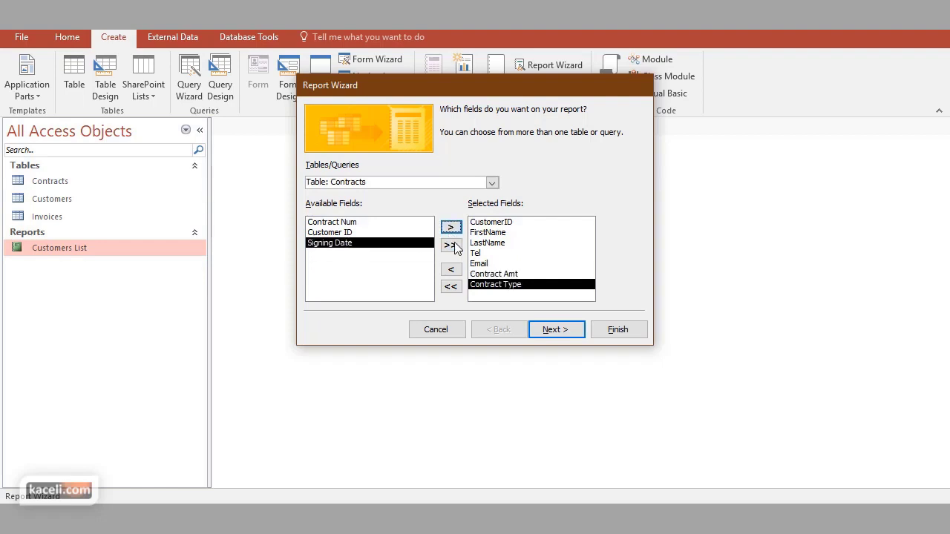
{"action": "left_click", "coordinate": [558, 332]}
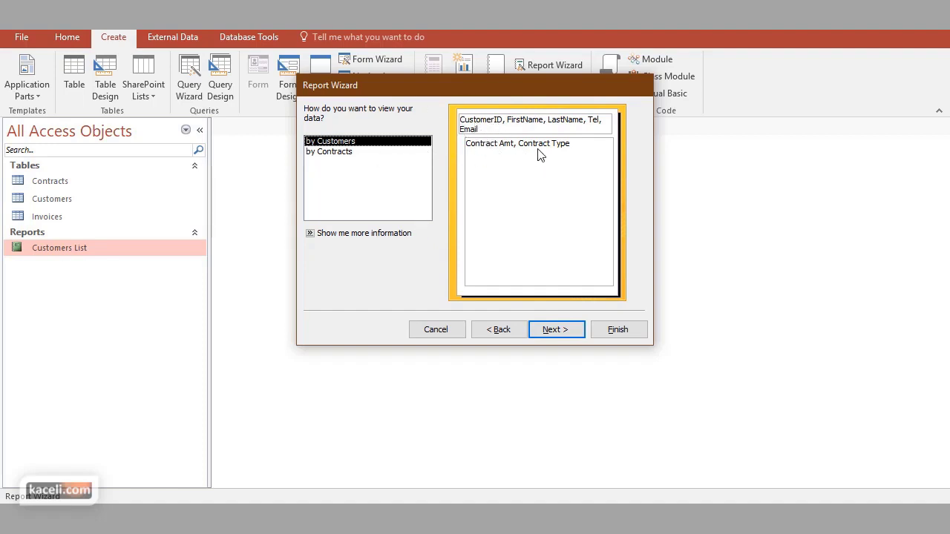
Skip grouping and sort the detail records by Contract Amt
{"action": "left_click", "coordinate": [569, 335]}
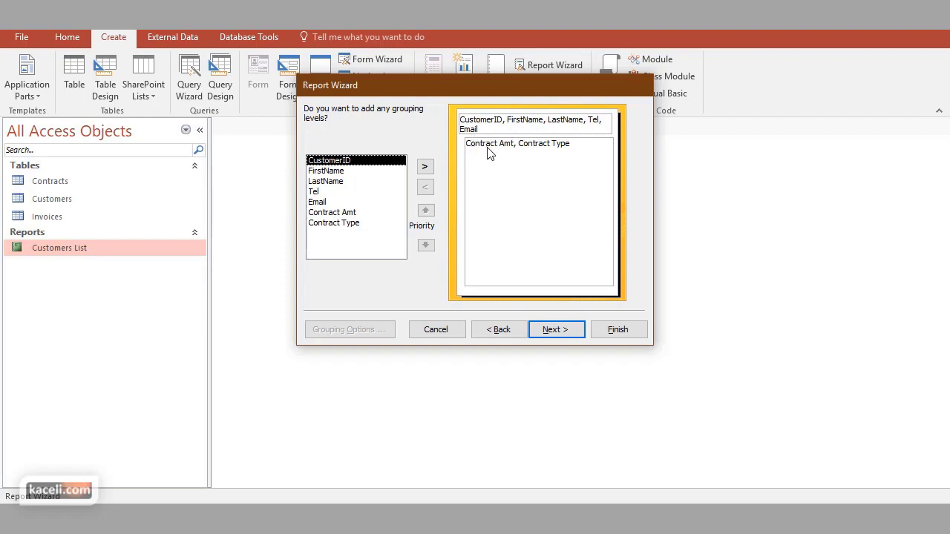
{"action": "left_click", "coordinate": [561, 333]}
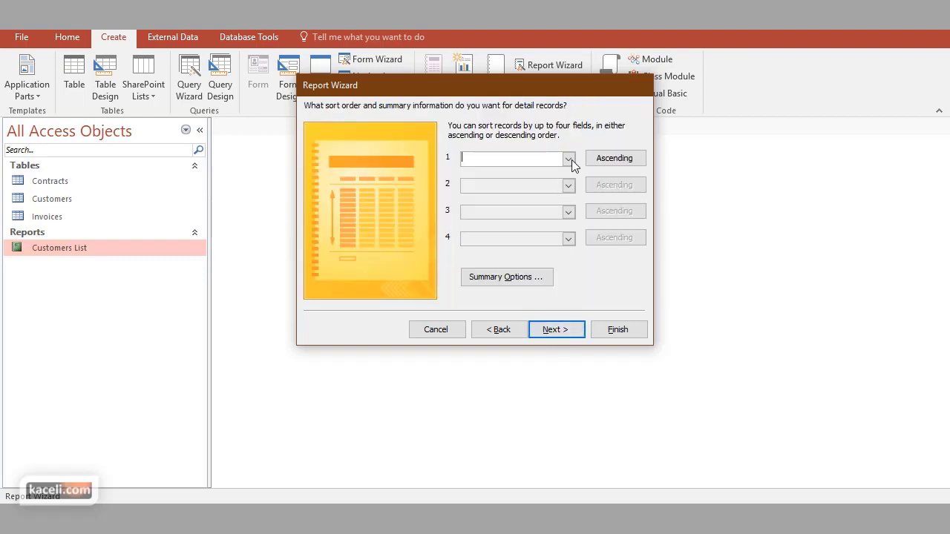
{"action": "left_click", "coordinate": [569, 158]}
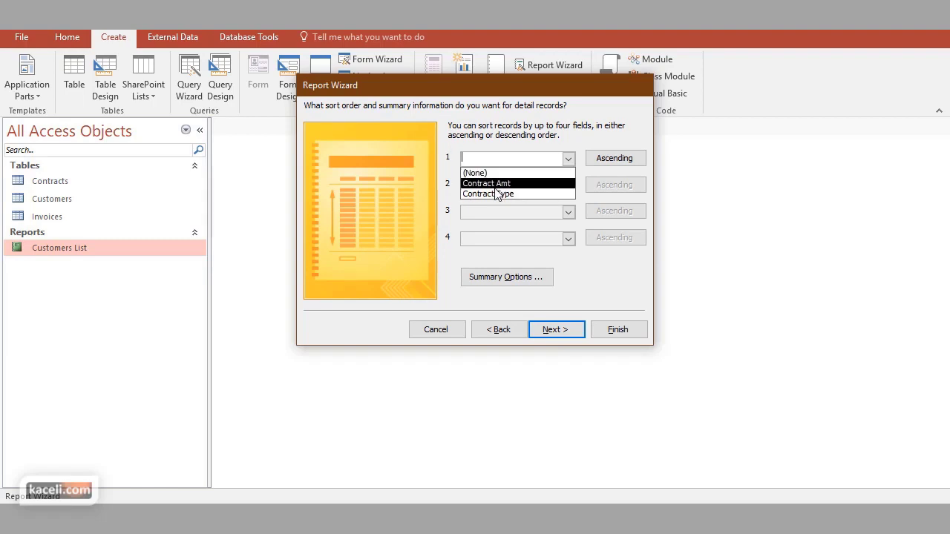
{"action": "left_click", "coordinate": [495, 184]}
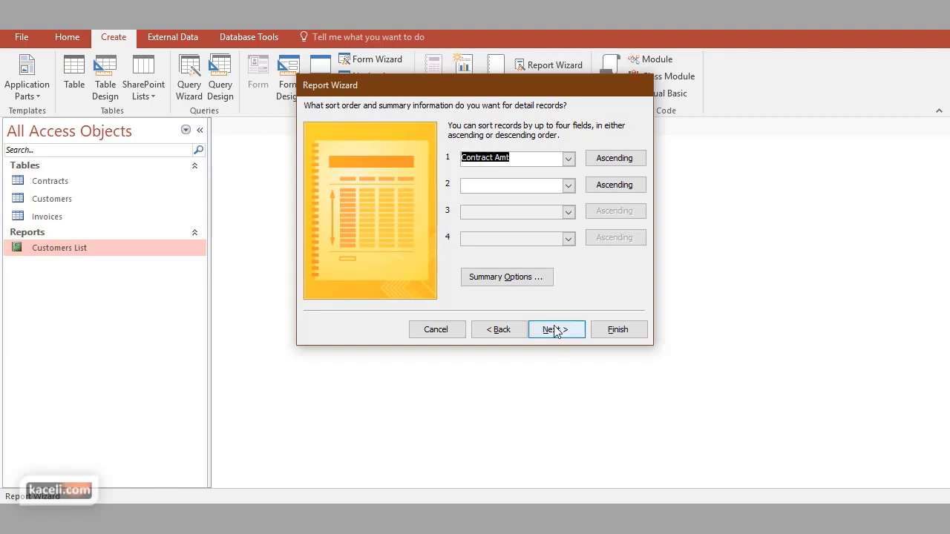
Set Summary Options to total Contract Amt for each customer, then continue to layout
{"action": "left_click", "coordinate": [523, 280]}
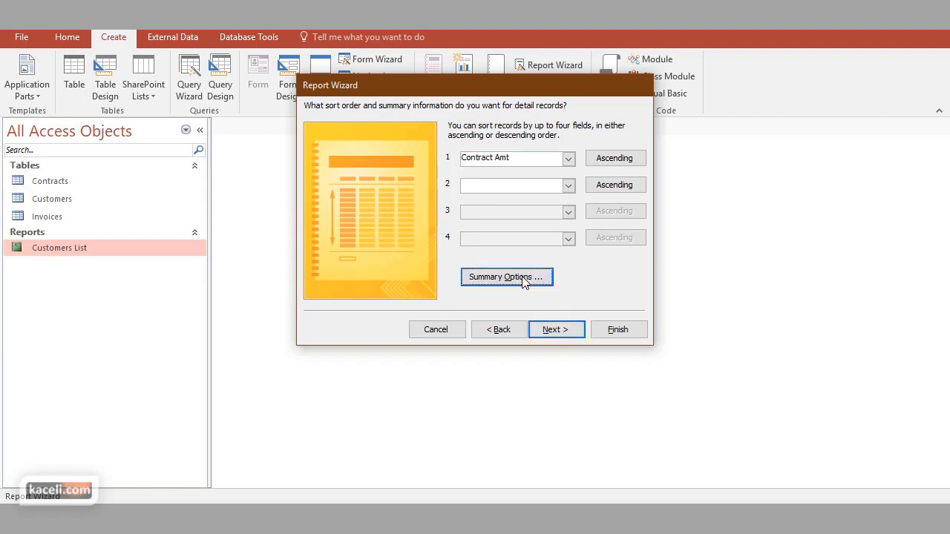
{"action": "left_click", "coordinate": [525, 279]}
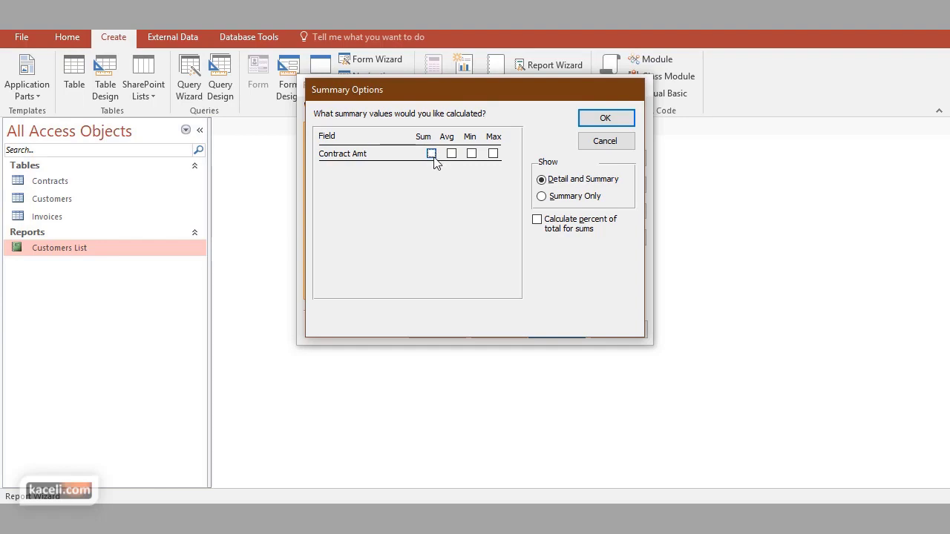
{"action": "left_click", "coordinate": [435, 162]}
{"action": "left_click", "coordinate": [605, 119]}
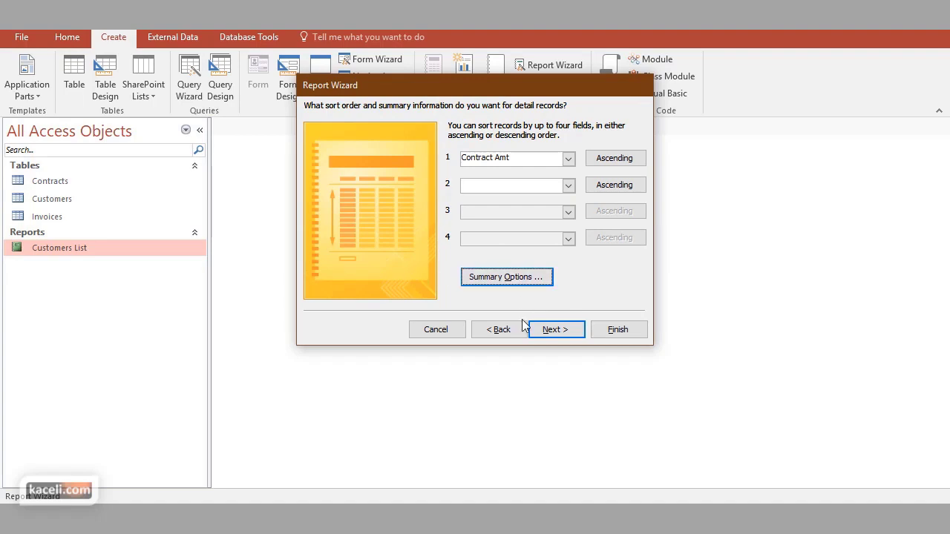
{"action": "left_click", "coordinate": [550, 334]}
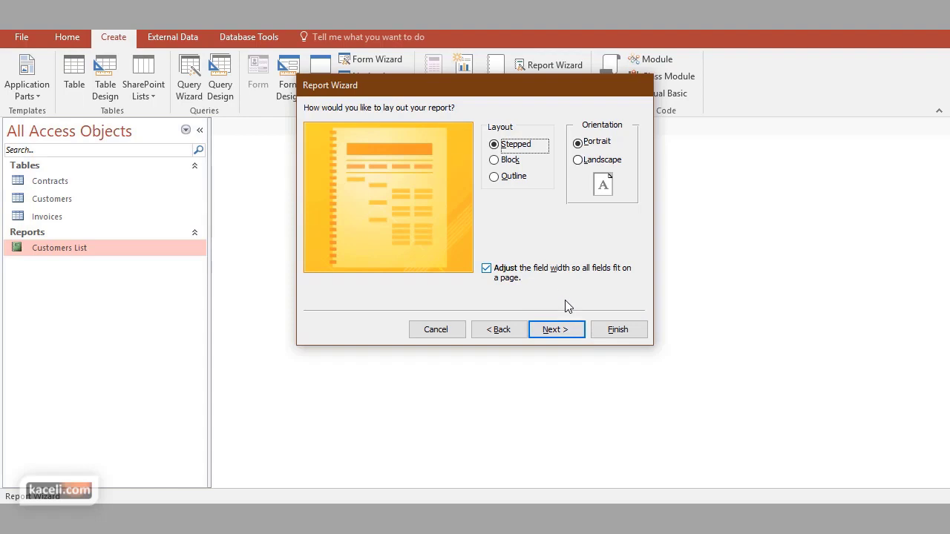
Title the report 'Contracts by Customer' on the wizard's final step
{"action": "left_click", "coordinate": [566, 334]}
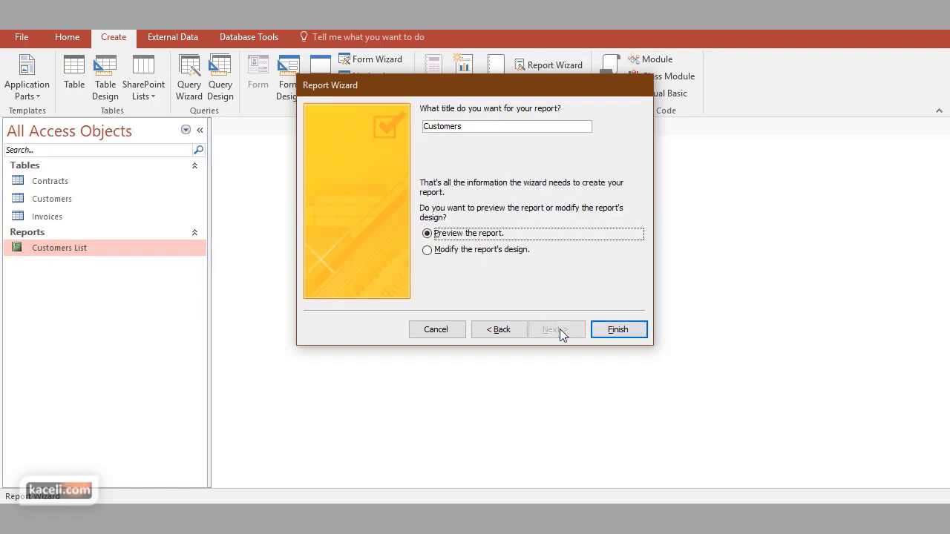
{"action": "left_click", "coordinate": [466, 128]}
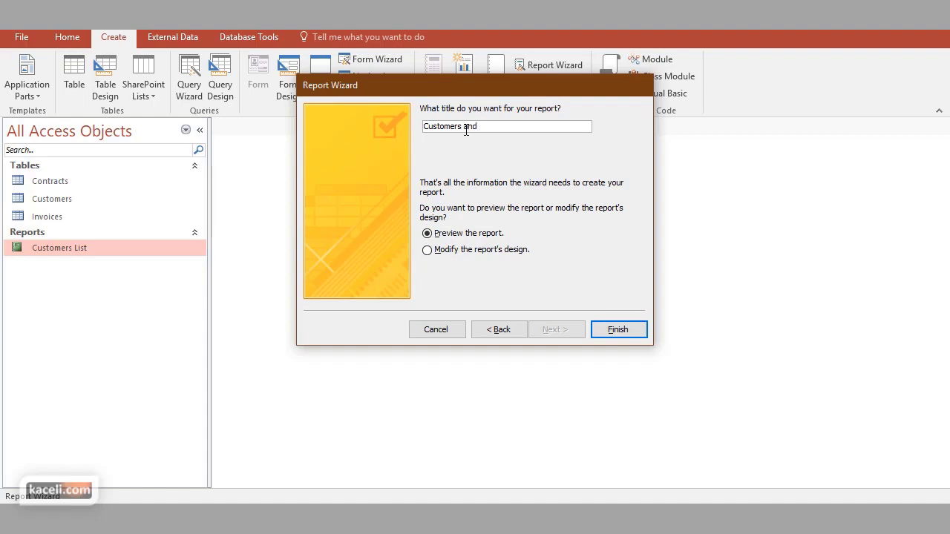
{"action": "type", "text": "and Contra"}
{"action": "key", "text": "BackSpace"}
{"action": "key", "text": "BackSpace"}
{"action": "key", "text": "BackSpace"}
{"action": "key", "text": "BackSpace"}
{"action": "key", "text": "BackSpace"}
{"action": "key", "text": "BackSpace"}
{"action": "key", "text": "BackSpace"}
{"action": "key", "text": "BackSpace"}
{"action": "key", "text": "BackSpace"}
{"action": "key", "text": "BackSpace"}
{"action": "key", "text": "BackSpace"}
{"action": "key", "text": "BackSpace"}
Finish the wizard and review the Contracts by Customer print preview
{"action": "left_click", "coordinate": [619, 330]}
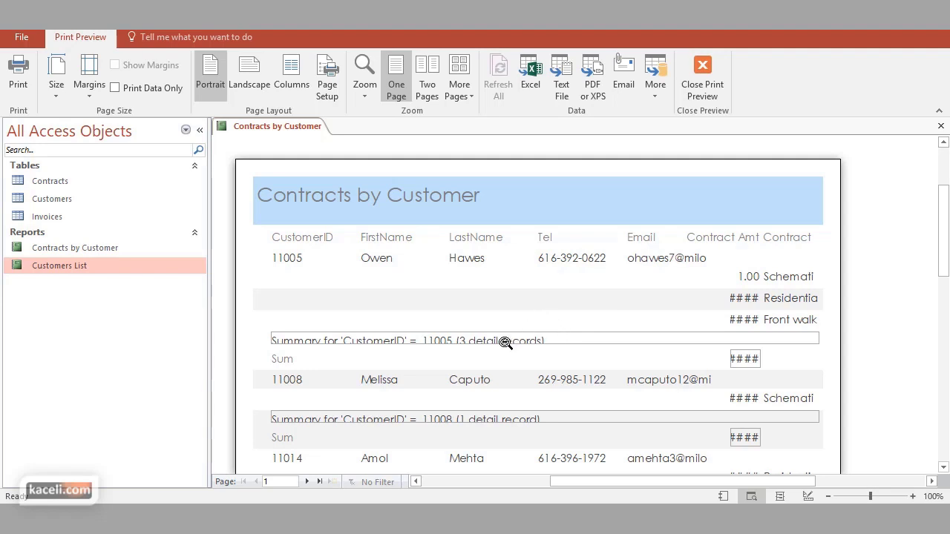
{"action": "scroll", "coordinate": [507, 351], "scroll_direction": "down", "scroll_amount": 3}
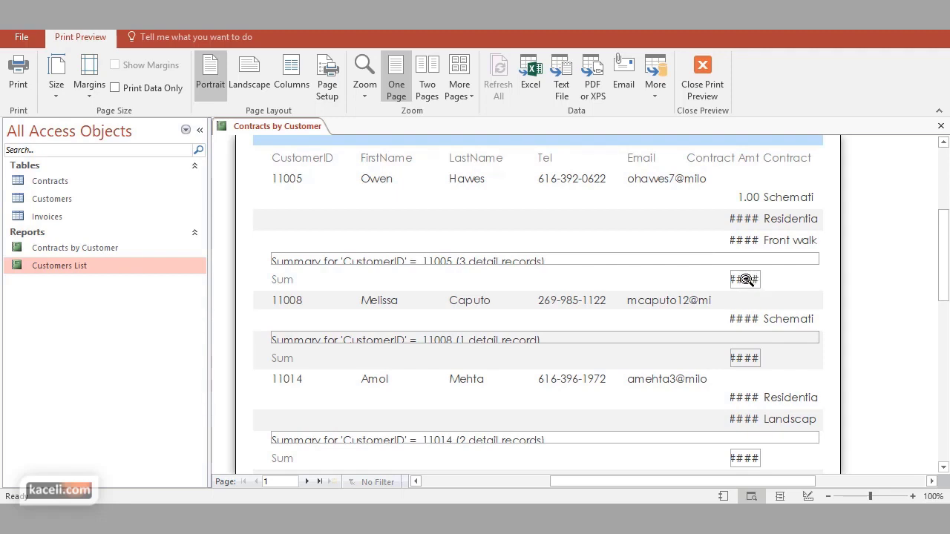
{"action": "left_click", "coordinate": [941, 127]}
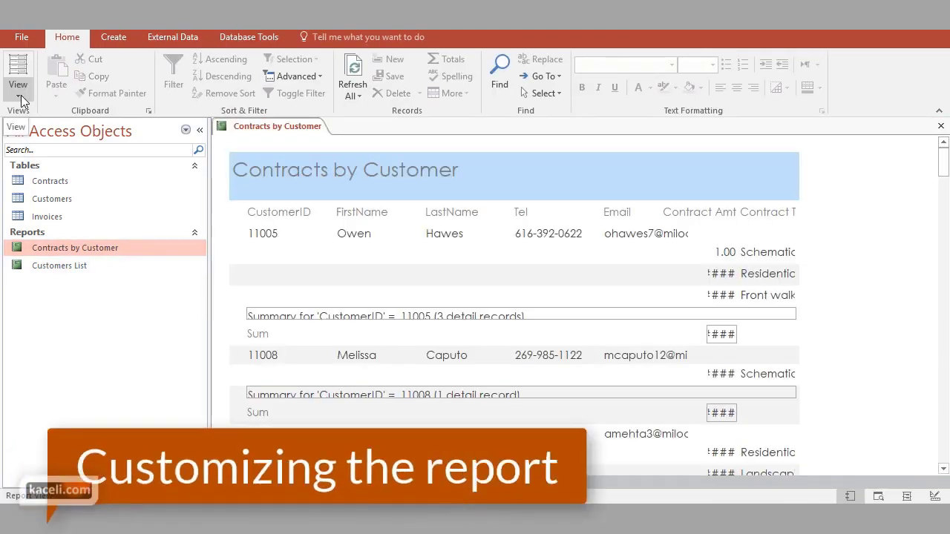
Reopen Print Preview, scroll through the report, then close it
{"action": "left_click", "coordinate": [21, 96]}
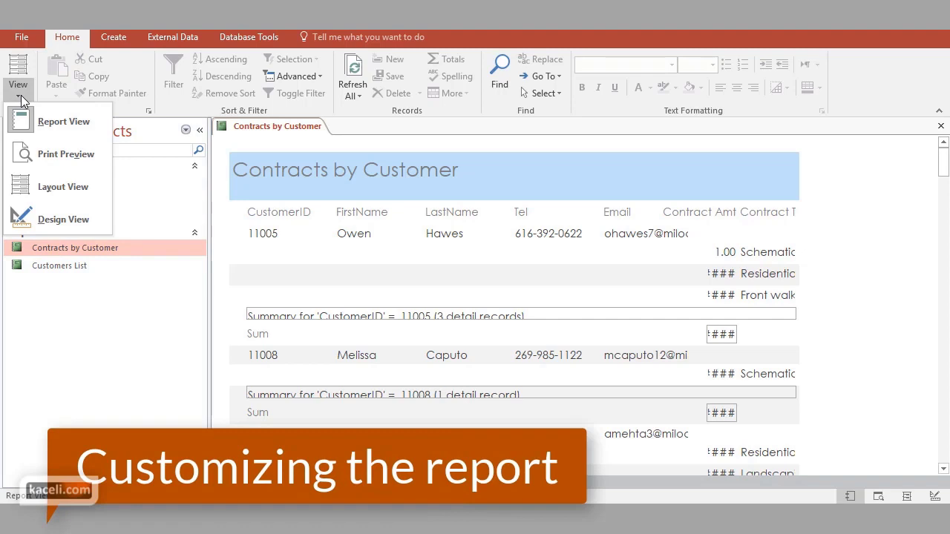
{"action": "left_click", "coordinate": [69, 159]}
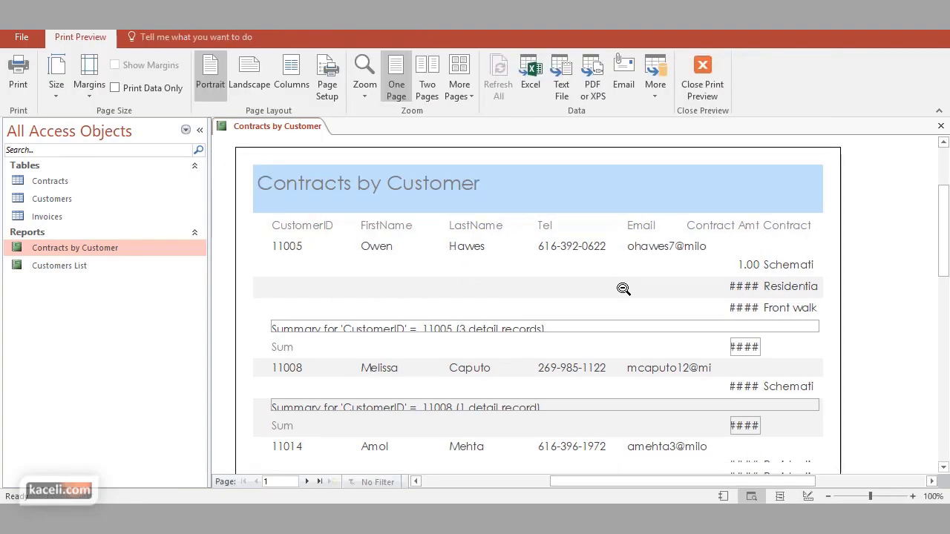
{"action": "scroll", "coordinate": [624, 289], "scroll_direction": "down", "scroll_amount": 7}
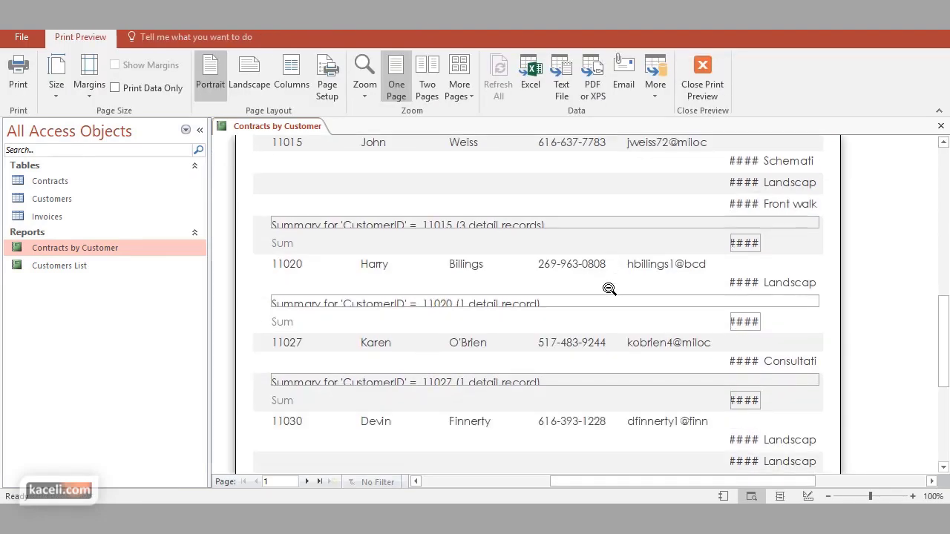
{"action": "scroll", "coordinate": [609, 289], "scroll_direction": "down", "scroll_amount": 3}
{"action": "scroll", "coordinate": [609, 287], "scroll_direction": "up", "scroll_amount": 5}
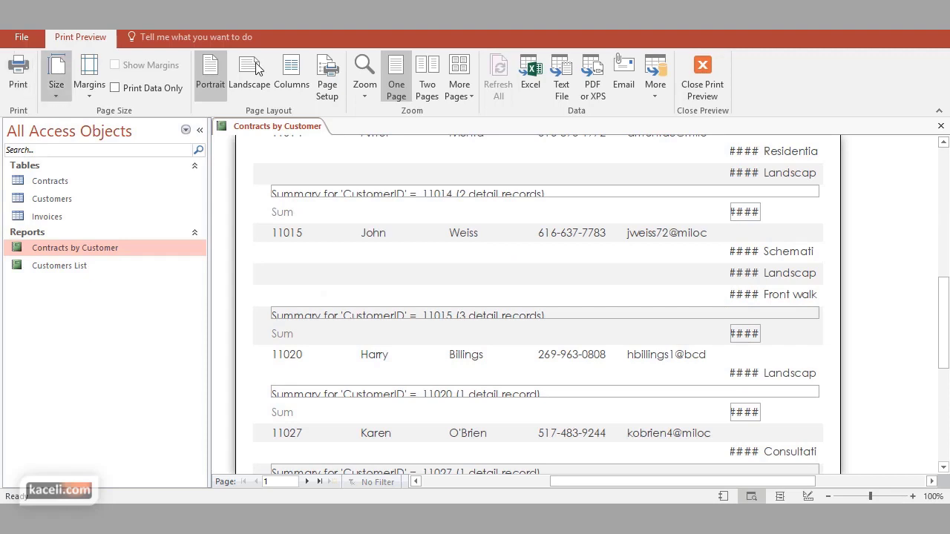
{"action": "left_click", "coordinate": [705, 81]}
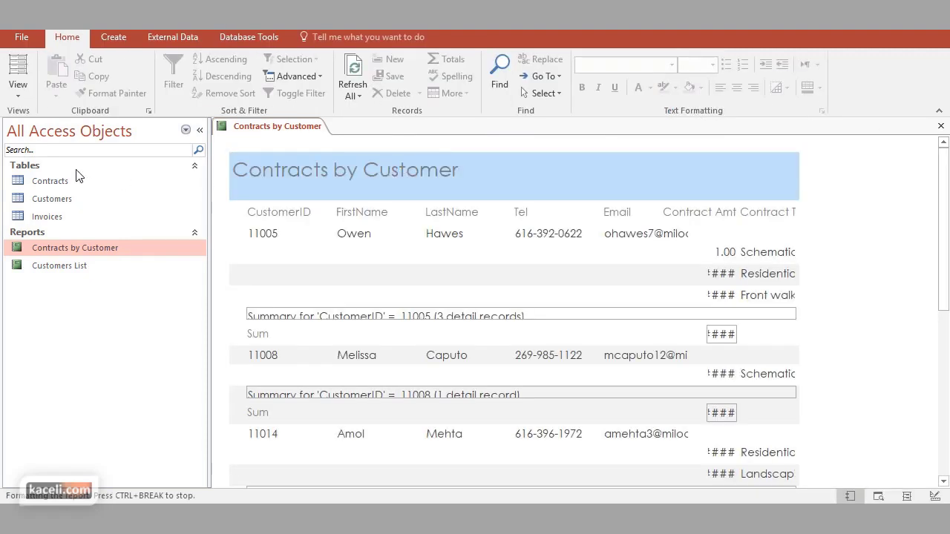
{"action": "left_click", "coordinate": [18, 93]}
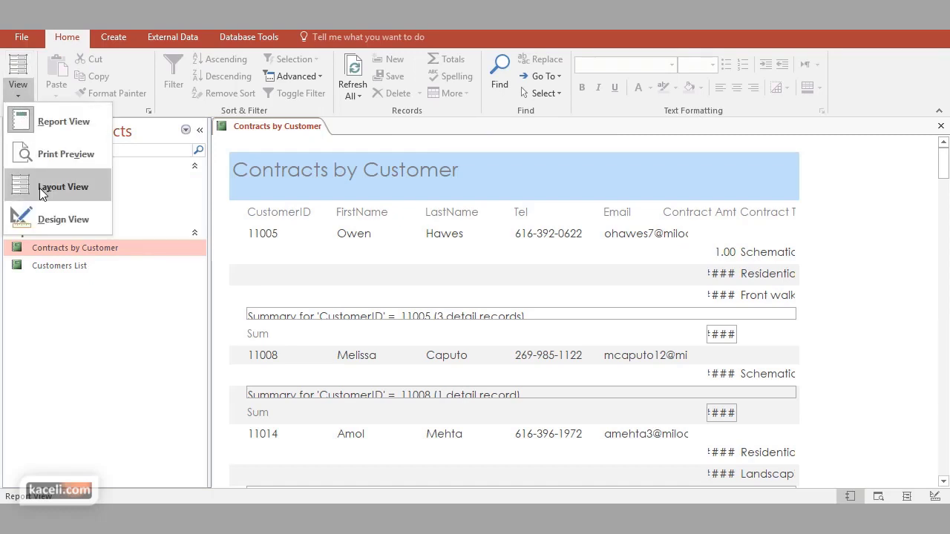
In Layout View, move contract amounts under FirstName and widen contract types beside them
{"action": "left_click", "coordinate": [40, 188]}
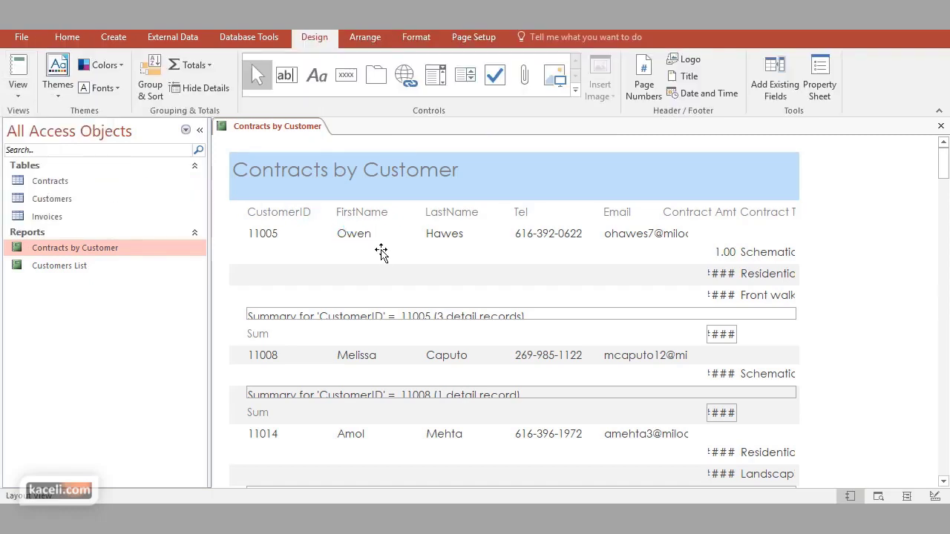
{"action": "left_click", "coordinate": [723, 253]}
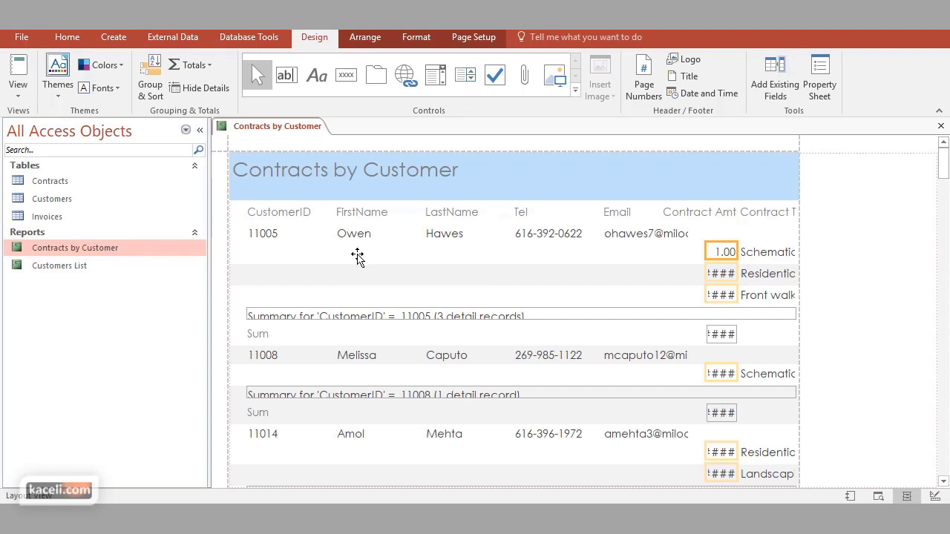
{"action": "left_click_drag", "start_coordinate": [357, 256], "coordinate": [358, 257]}
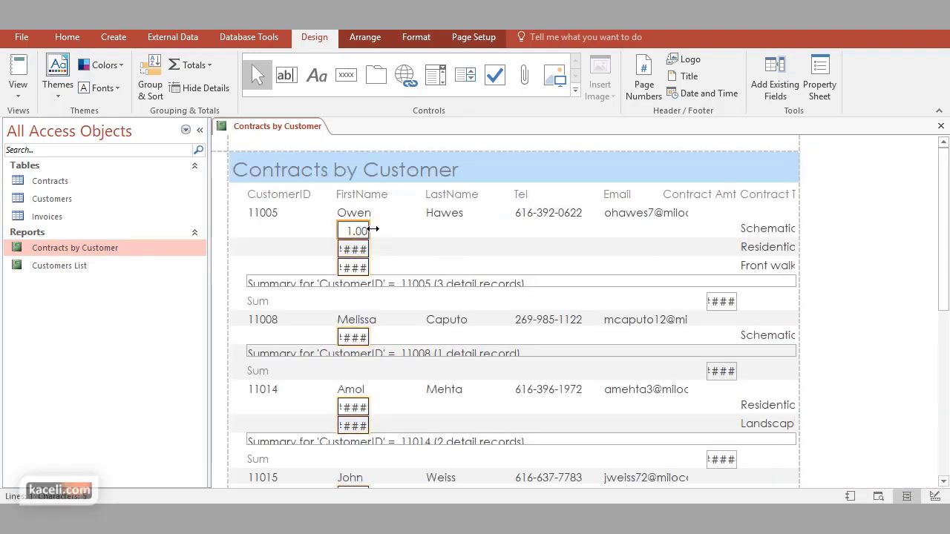
{"action": "left_click_drag", "start_coordinate": [369, 233], "coordinate": [398, 232]}
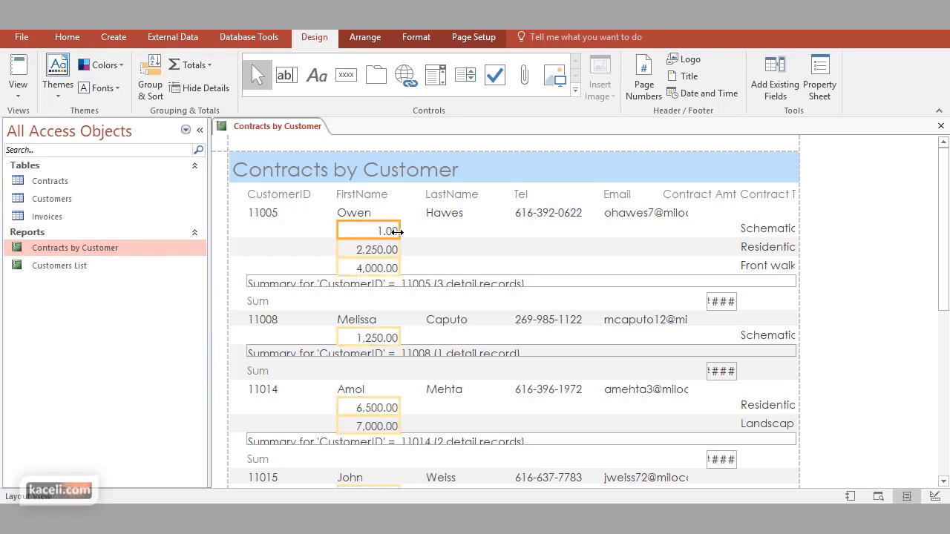
{"action": "left_click", "coordinate": [753, 229]}
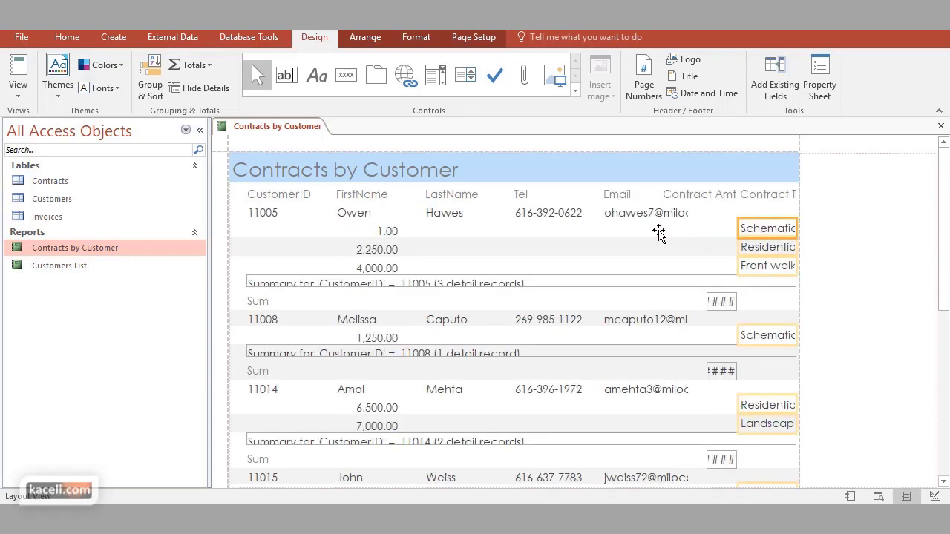
{"action": "left_click_drag", "start_coordinate": [491, 233], "coordinate": [462, 239]}
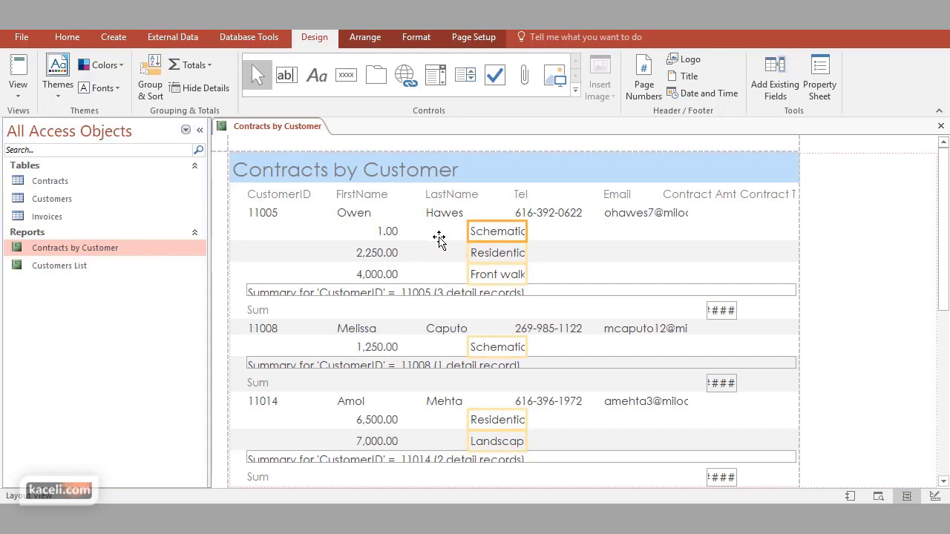
{"action": "left_click_drag", "start_coordinate": [439, 239], "coordinate": [415, 237]}
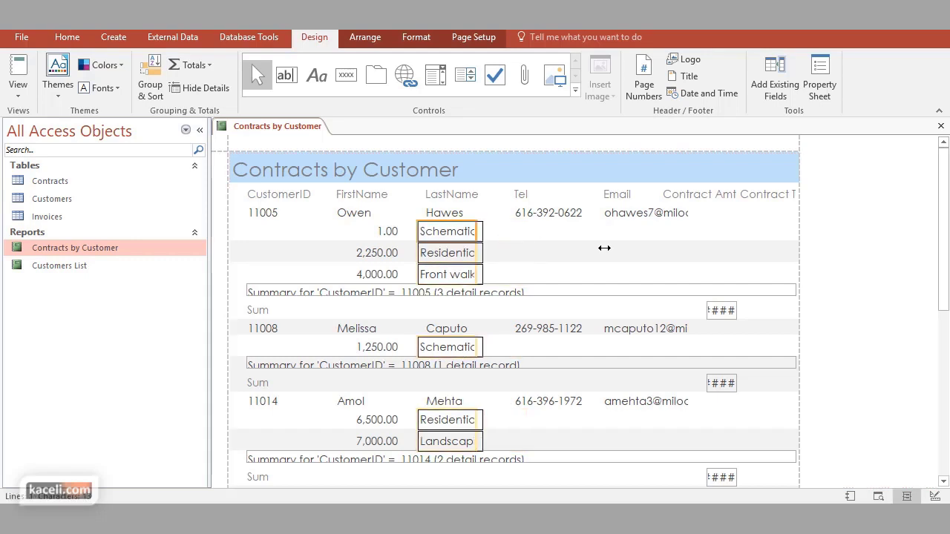
{"action": "left_click_drag", "start_coordinate": [667, 255], "coordinate": [767, 264]}
Widen the Email field and delete the Contract Amt and Contract Type headings
{"action": "left_click", "coordinate": [687, 214]}
{"action": "left_click_drag", "start_coordinate": [689, 214], "coordinate": [787, 220]}
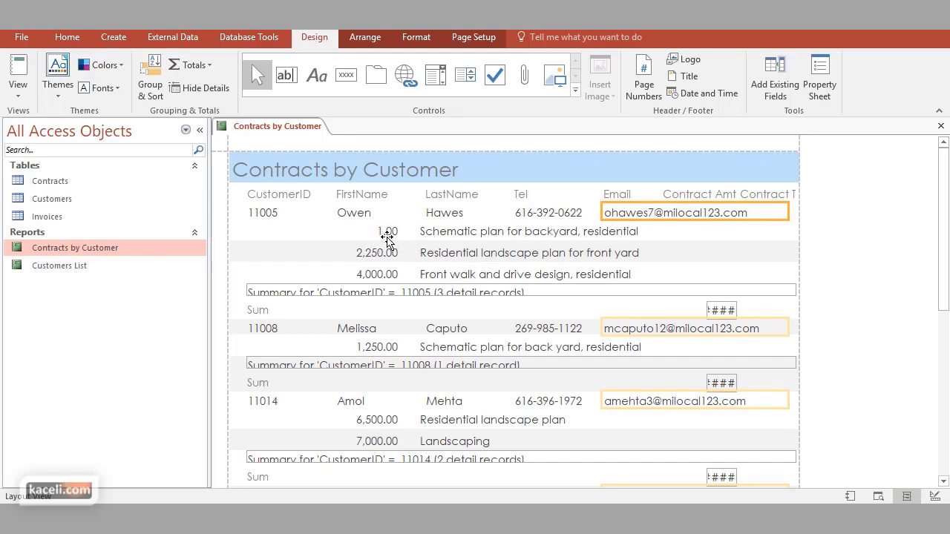
{"action": "left_click", "coordinate": [692, 195]}
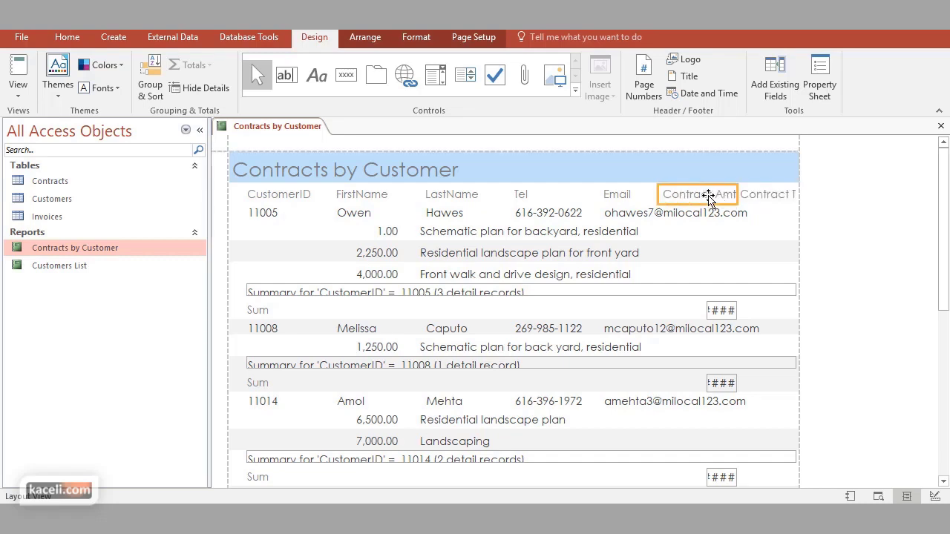
{"action": "key", "text": "Delete"}
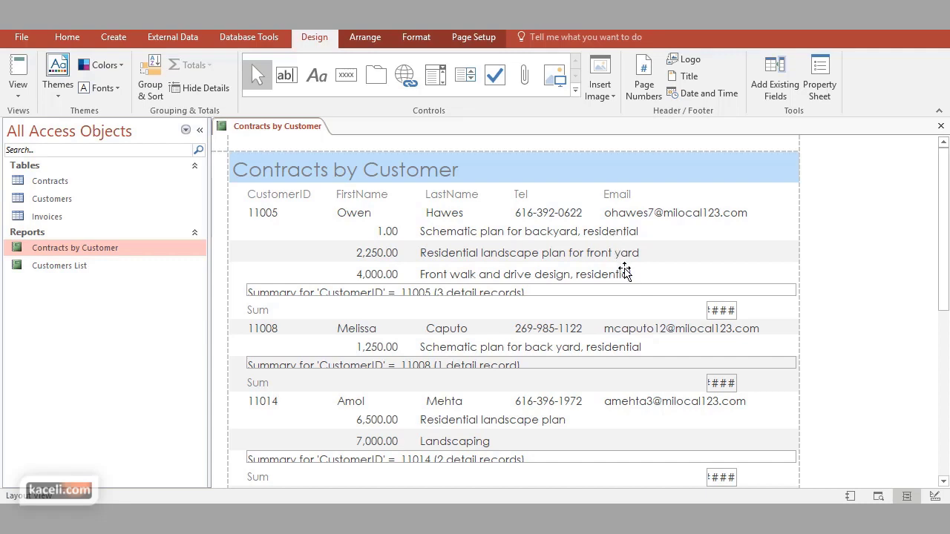
Delete the per-customer sum fields, then undo to restore them
{"action": "left_click", "coordinate": [729, 312]}
{"action": "left_click", "coordinate": [706, 311]}
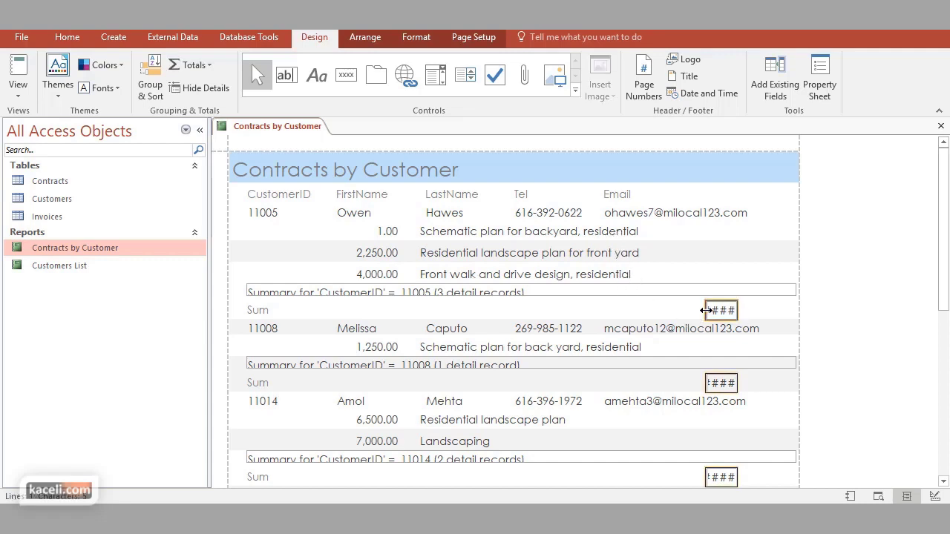
{"action": "key", "text": "Escape"}
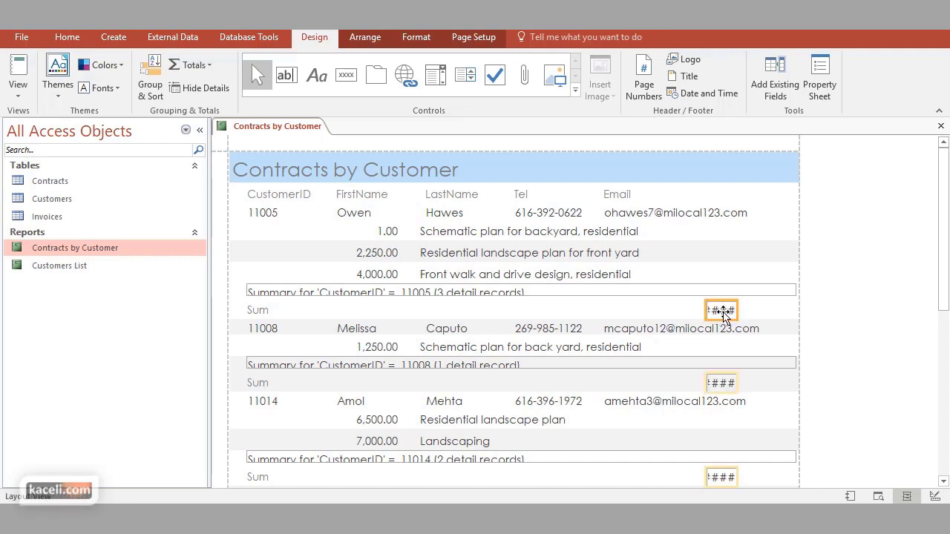
{"action": "key", "text": "Delete"}
{"action": "key", "text": "ctrl+z"}
Move the Sum totals under the contract amounts and relabel their Sum labels 'TOTAL'
{"action": "left_click_drag", "start_coordinate": [358, 309], "coordinate": [364, 308]}
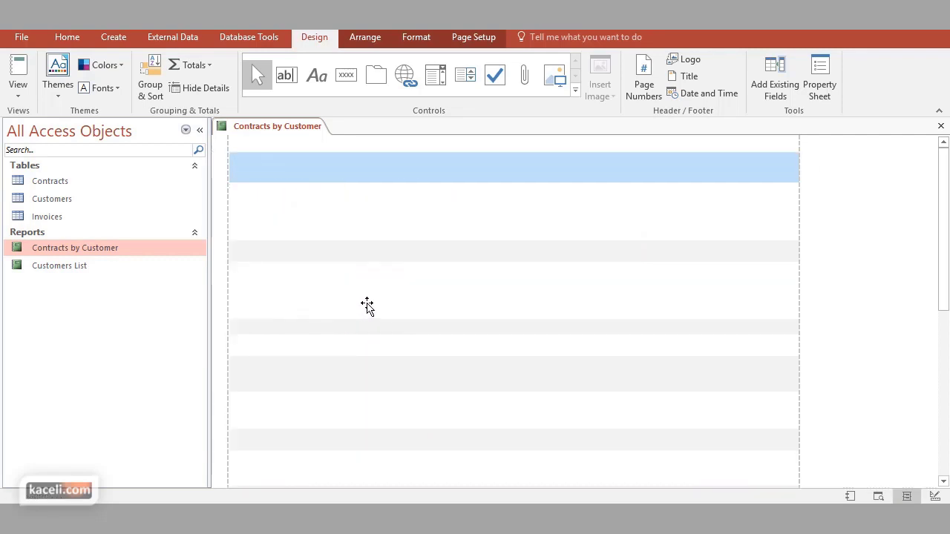
{"action": "left_click", "coordinate": [469, 292]}
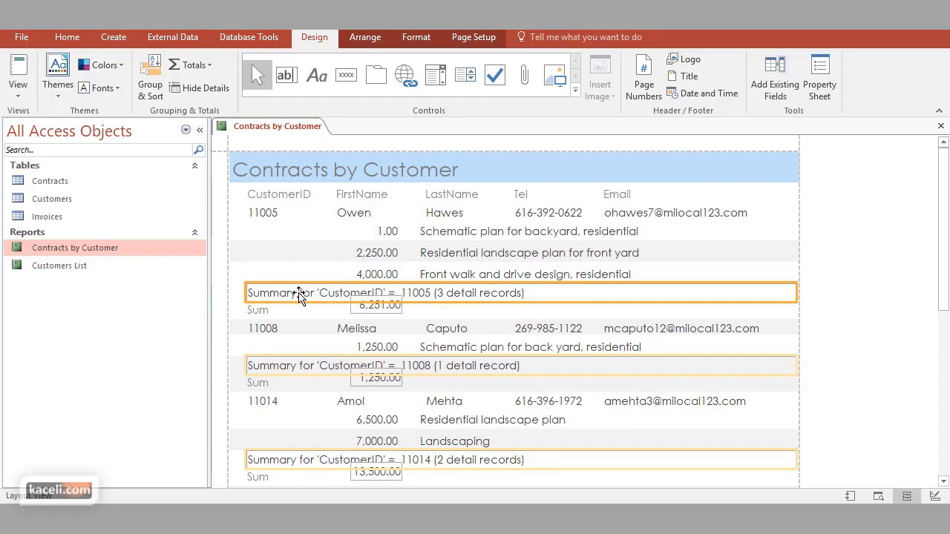
{"action": "left_click", "coordinate": [269, 313]}
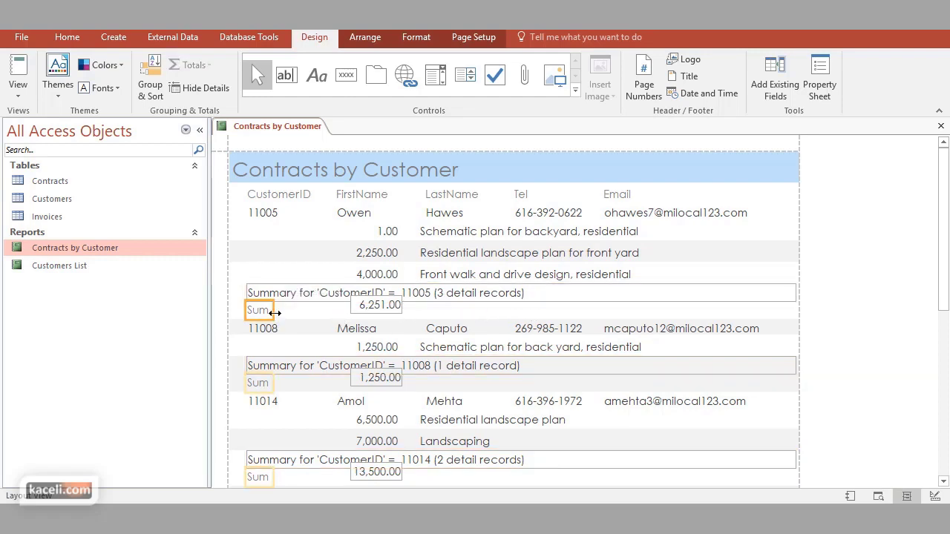
{"action": "left_click_drag", "start_coordinate": [256, 312], "coordinate": [334, 316]}
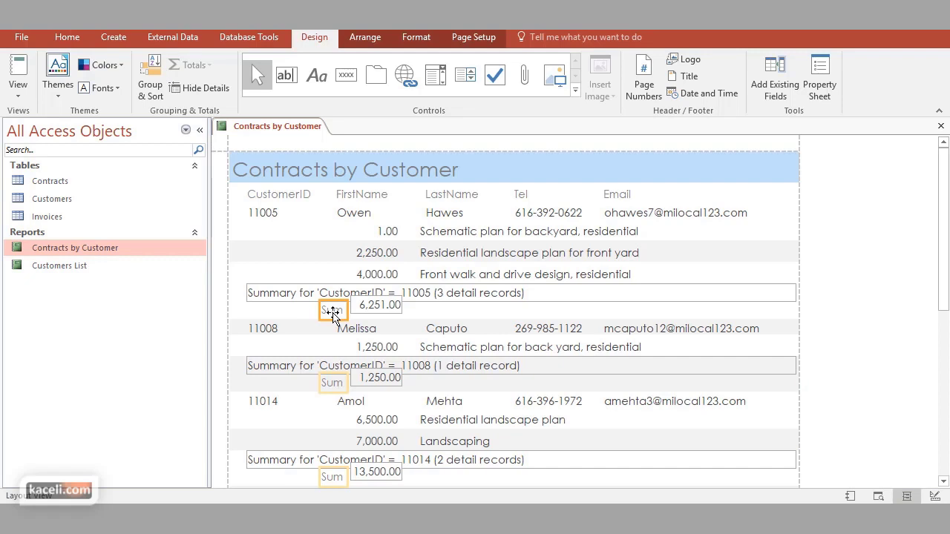
{"action": "left_click", "coordinate": [332, 315]}
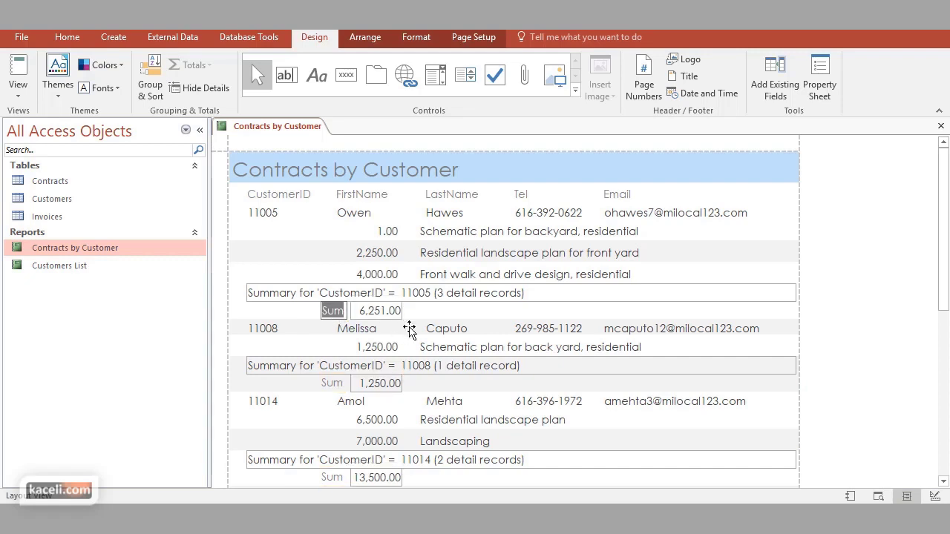
{"action": "key", "text": "Caps_Lock"}
{"action": "type", "text": "TOTAL"}
{"action": "key", "text": "Return"}
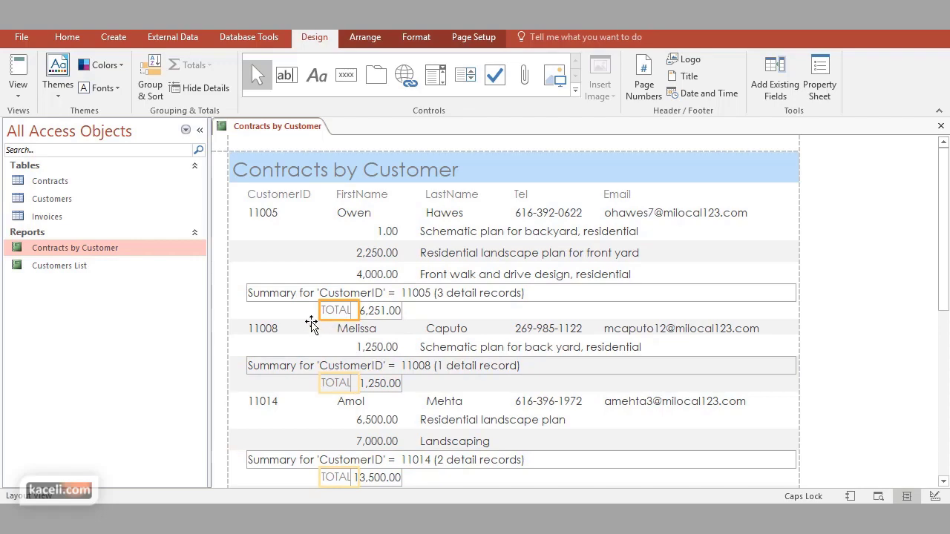
Delete the 'Summary for CustomerID' text boxes from every customer group
{"action": "left_click", "coordinate": [57, 91]}
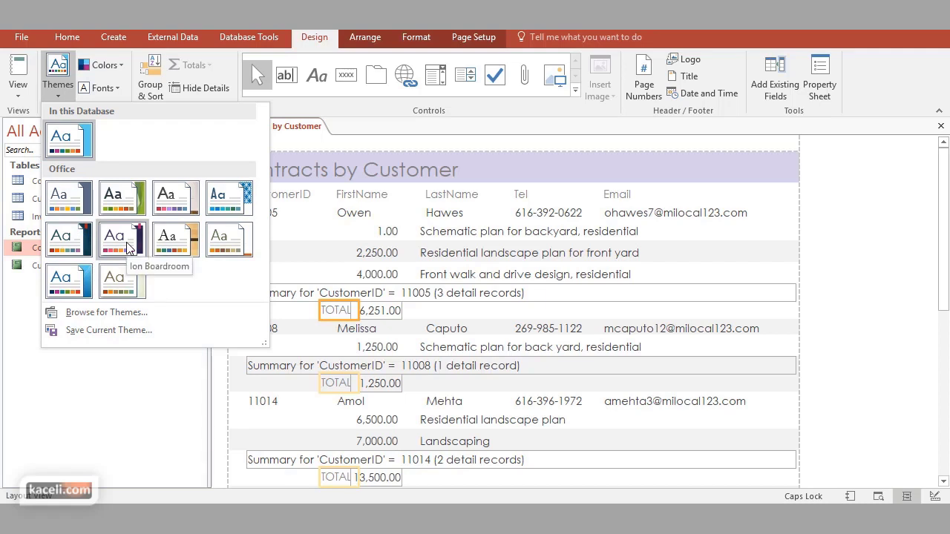
{"action": "left_click", "coordinate": [288, 290]}
{"action": "left_click", "coordinate": [282, 292]}
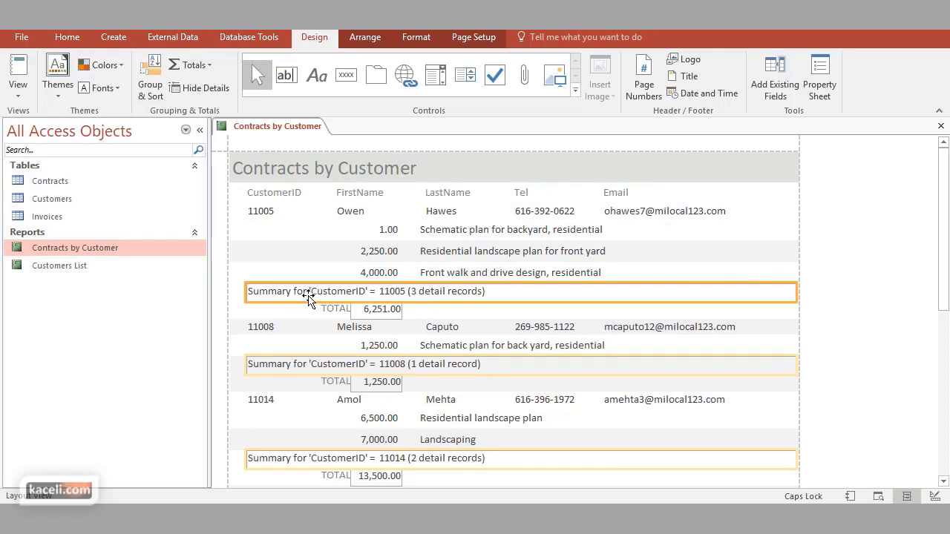
{"action": "key", "text": "Delete"}
{"action": "left_click", "coordinate": [386, 309]}
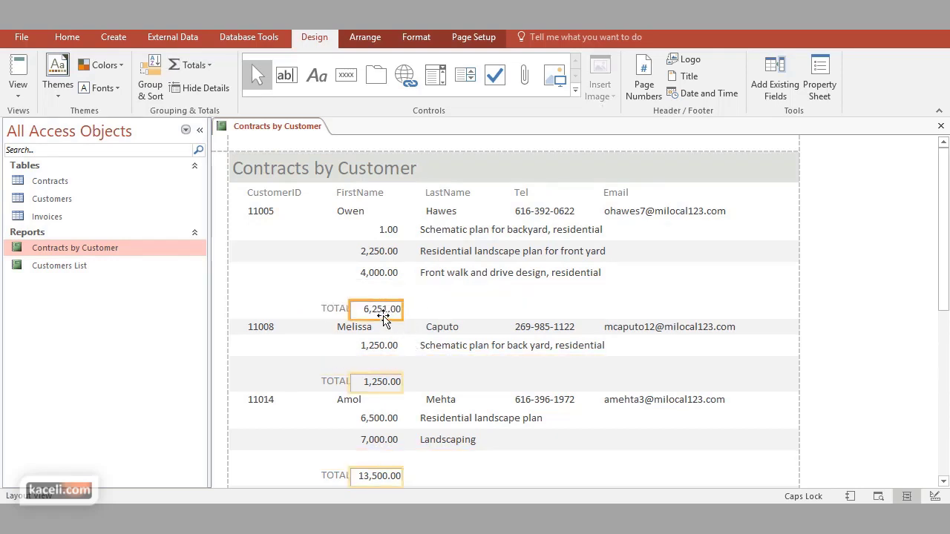
Copy the contract amount boxes' borderless formatting onto the per-customer total boxes with Format Painter
{"action": "left_click", "coordinate": [386, 272]}
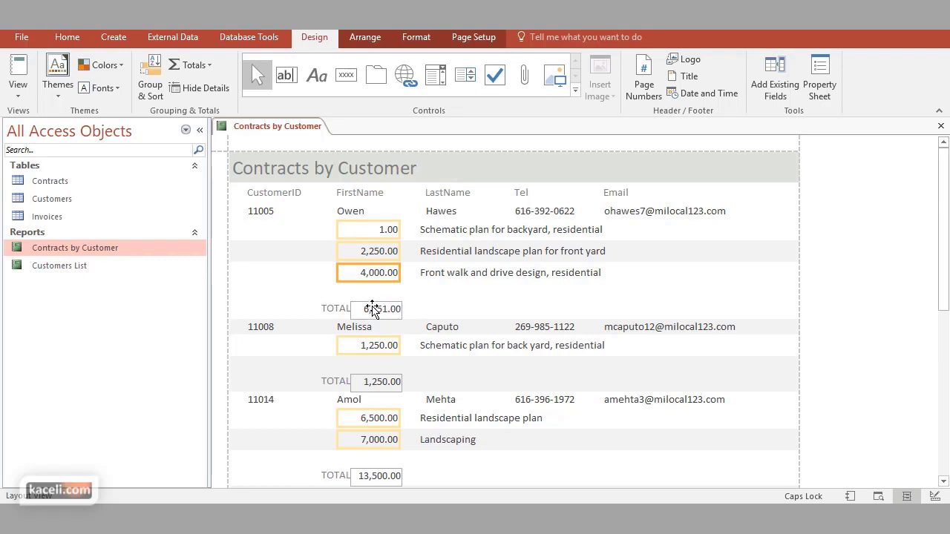
{"action": "left_click", "coordinate": [415, 36]}
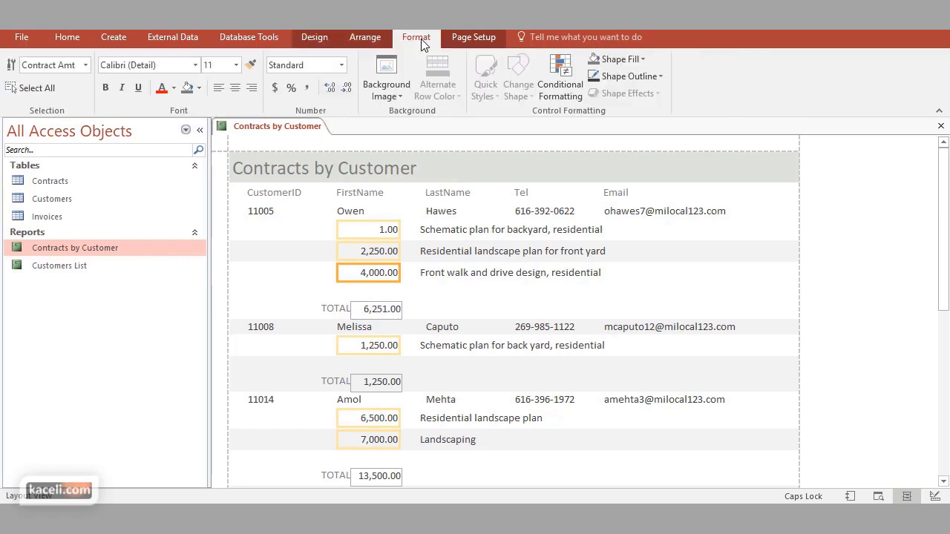
{"action": "left_click", "coordinate": [250, 65]}
{"action": "left_click", "coordinate": [376, 310]}
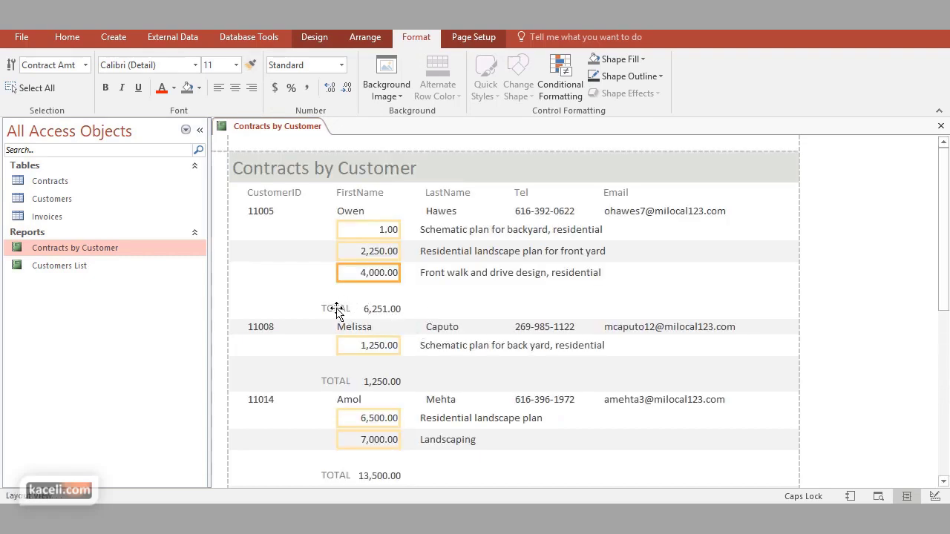
Restyle the TOTAL labels as bold 'TOTAL:' and move each sum up beside its label
{"action": "left_click", "coordinate": [338, 308]}
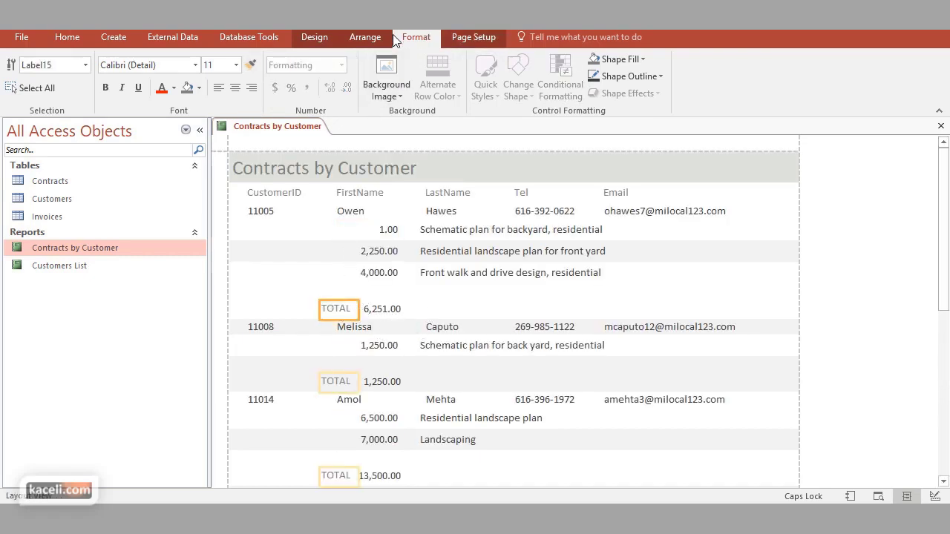
{"action": "left_click", "coordinate": [251, 66]}
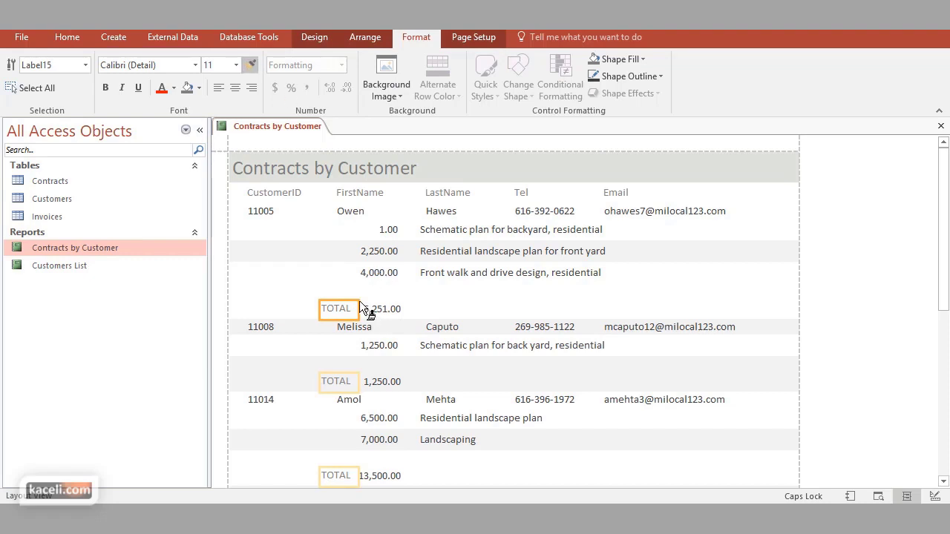
{"action": "left_click", "coordinate": [381, 310]}
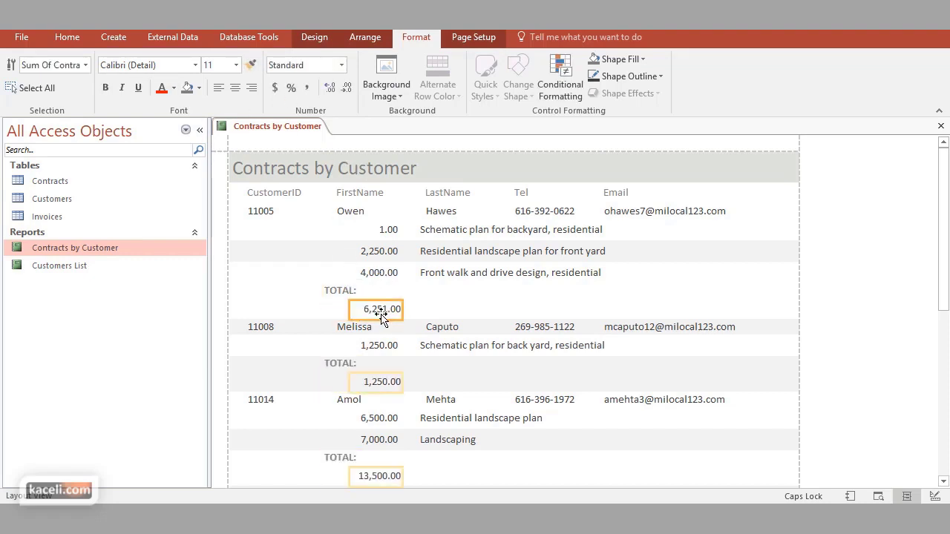
{"action": "left_click_drag", "start_coordinate": [380, 313], "coordinate": [381, 291]}
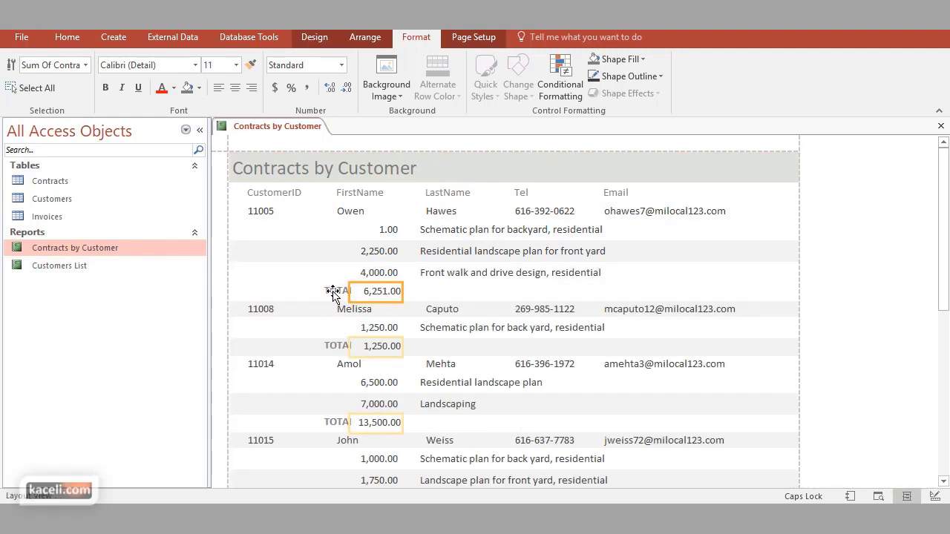
{"action": "left_click", "coordinate": [337, 294]}
{"action": "left_click", "coordinate": [286, 199]}
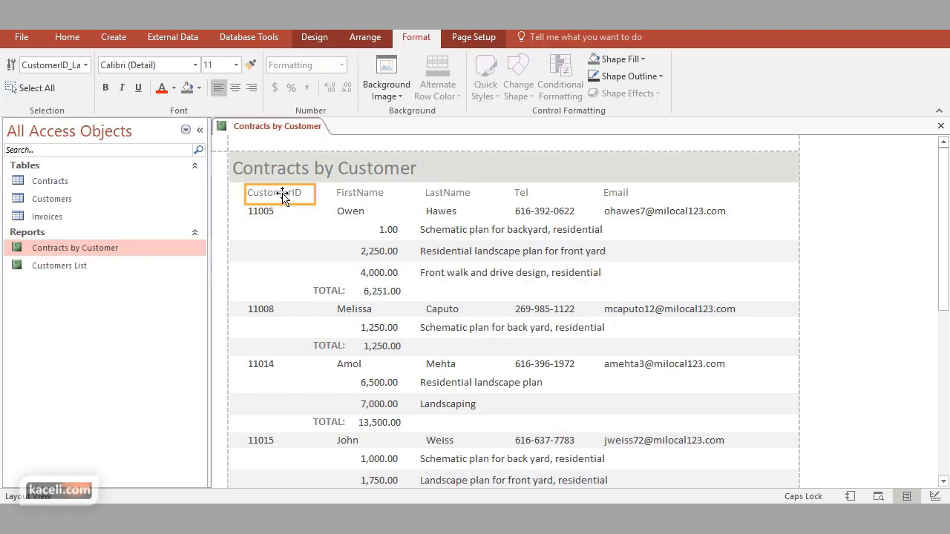
Rename the CustomerID column heading to 'Customer ID'
{"action": "double_click", "coordinate": [281, 193]}
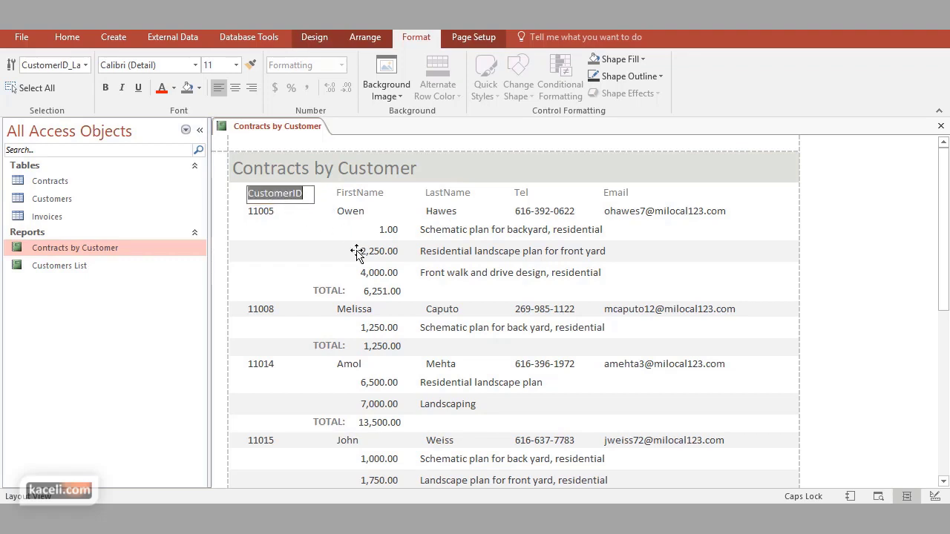
{"action": "type", "text": "Custom"}
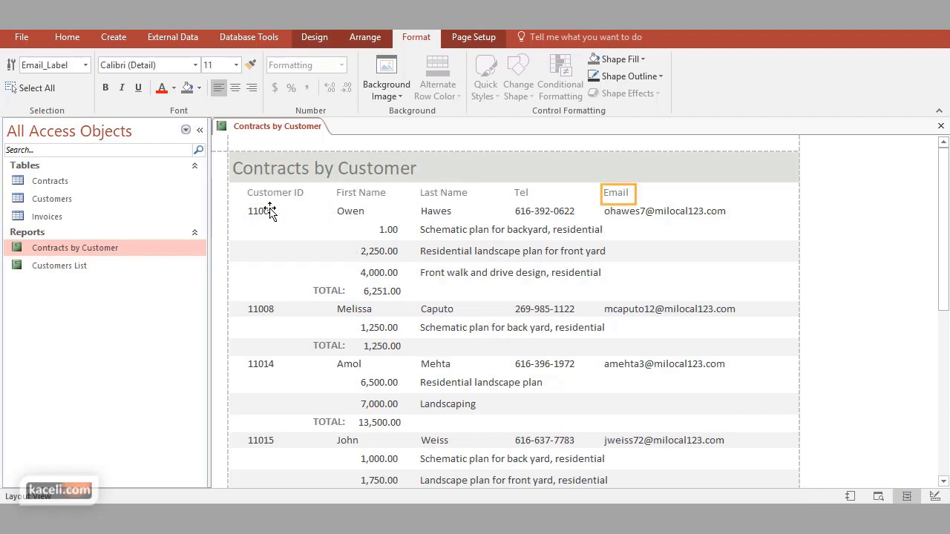
{"action": "left_click", "coordinate": [270, 211]}
Make the Customer ID, First Name, Last Name, Tel and Email headings bold
{"action": "left_click", "coordinate": [271, 193]}
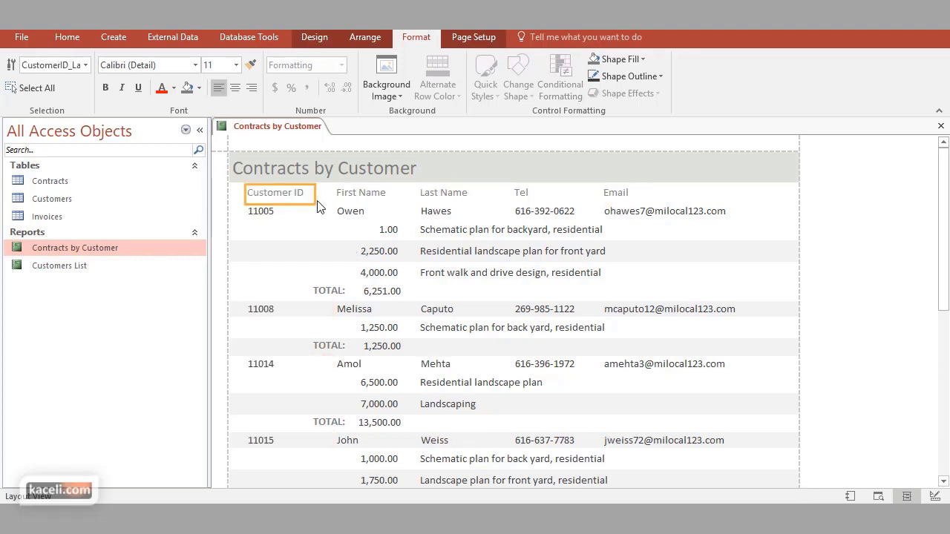
{"action": "left_click", "coordinate": [361, 195], "text": "shift"}
{"action": "left_click", "coordinate": [438, 195], "text": "shift"}
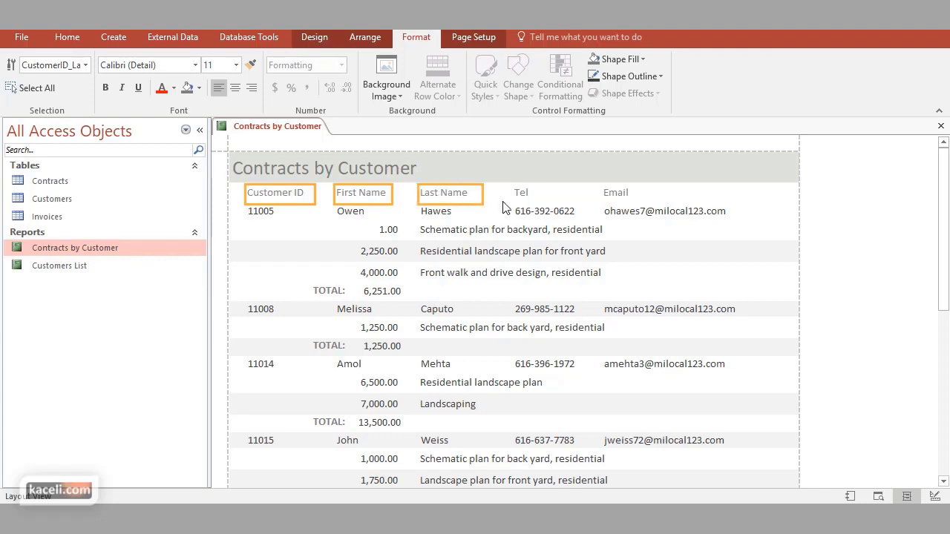
{"action": "left_click", "coordinate": [521, 194], "text": "shift"}
{"action": "left_click", "coordinate": [616, 195], "text": "shift"}
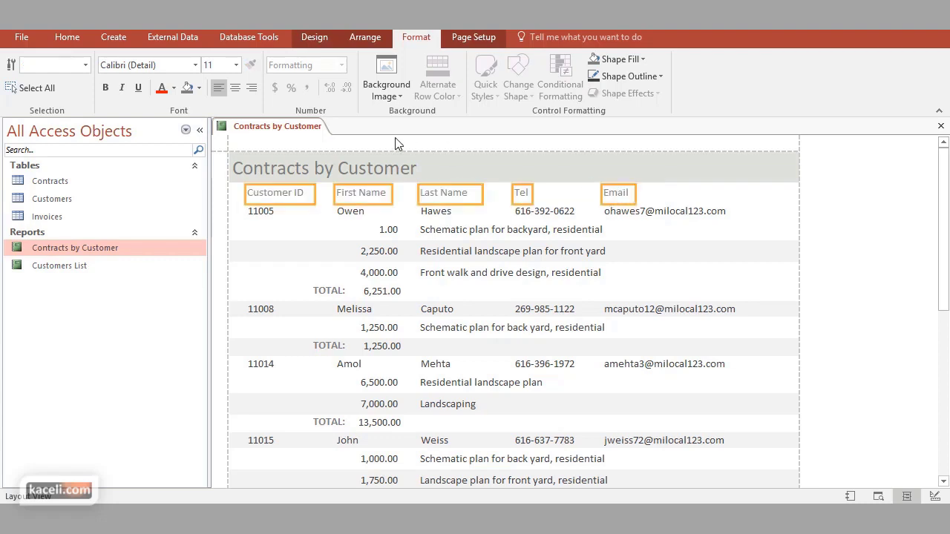
{"action": "left_click", "coordinate": [104, 87]}
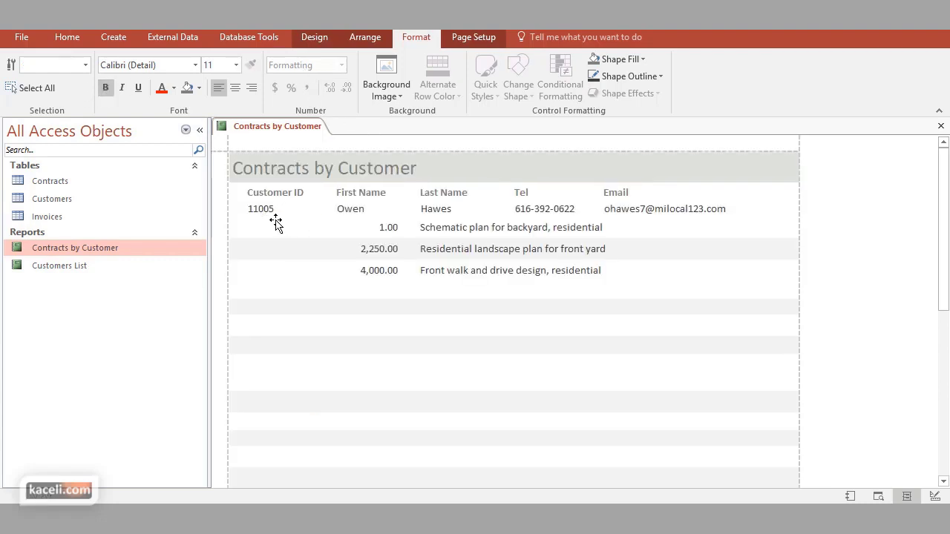
Make each customer's ID, first name, last name, phone and e-mail fields bold
{"action": "left_click", "coordinate": [268, 212]}
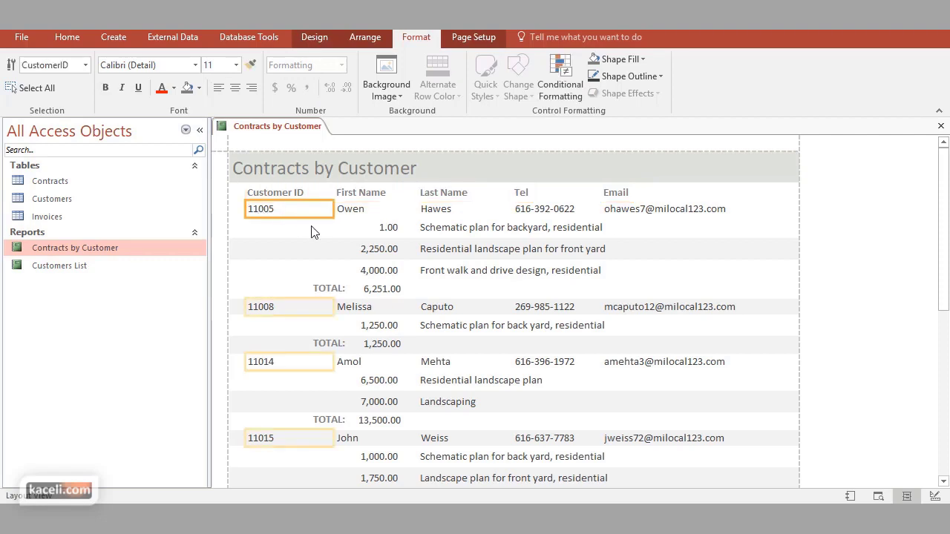
{"action": "left_click", "coordinate": [355, 215], "text": "shift"}
{"action": "left_click", "coordinate": [445, 213], "text": "shift"}
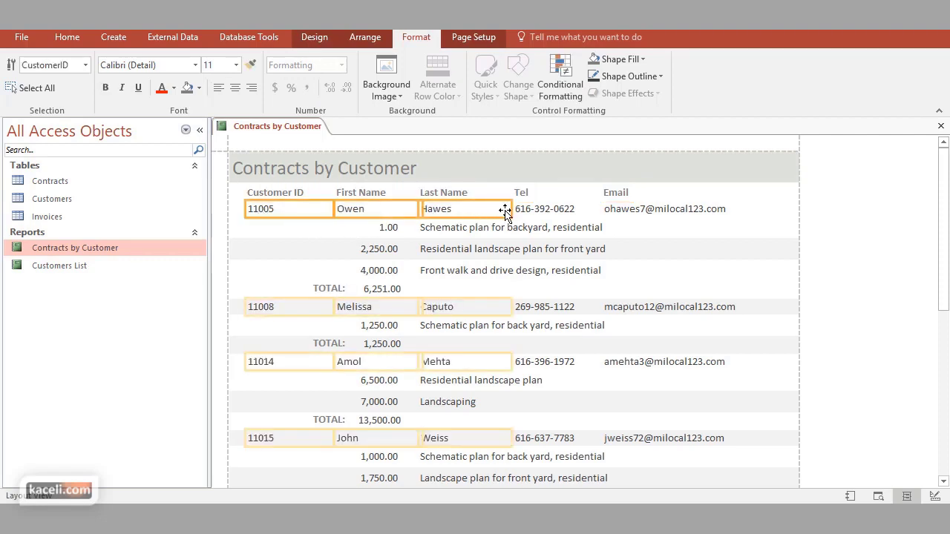
{"action": "left_click", "coordinate": [557, 211], "text": "shift"}
{"action": "left_click", "coordinate": [626, 212], "text": "shift"}
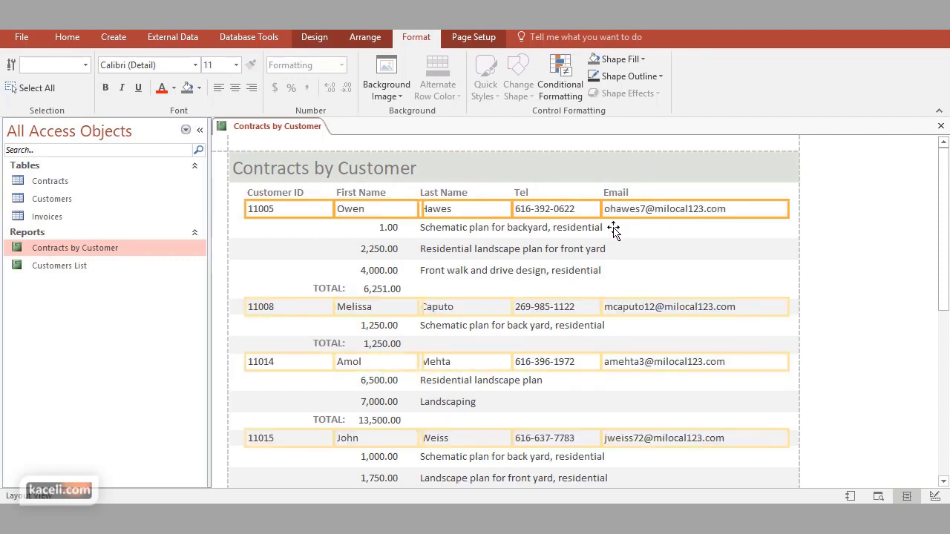
{"action": "left_click", "coordinate": [110, 87]}
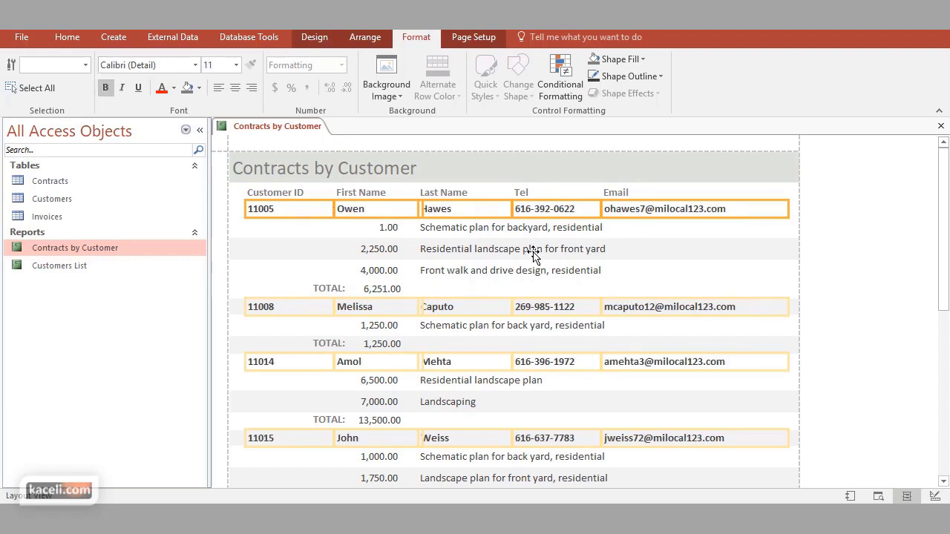
{"action": "left_click", "coordinate": [467, 211]}
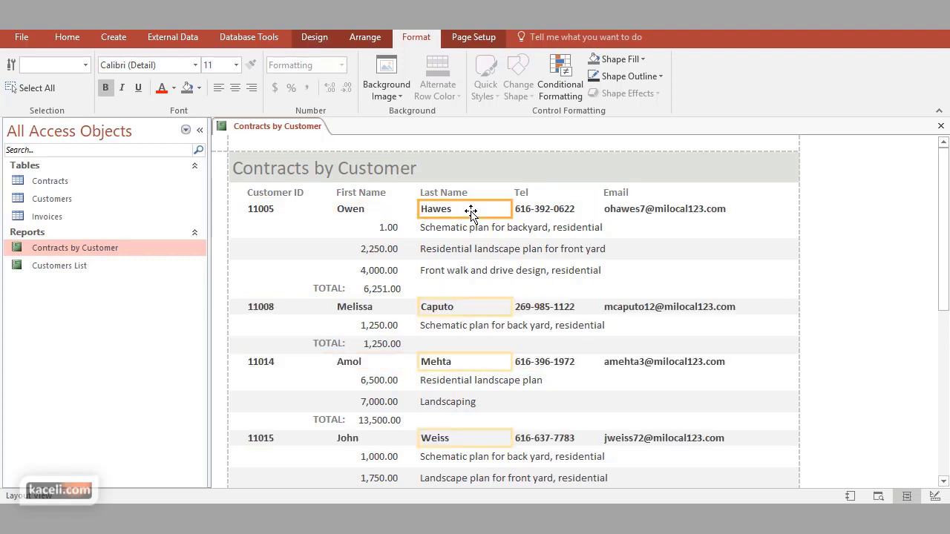
{"action": "left_click", "coordinate": [628, 238]}
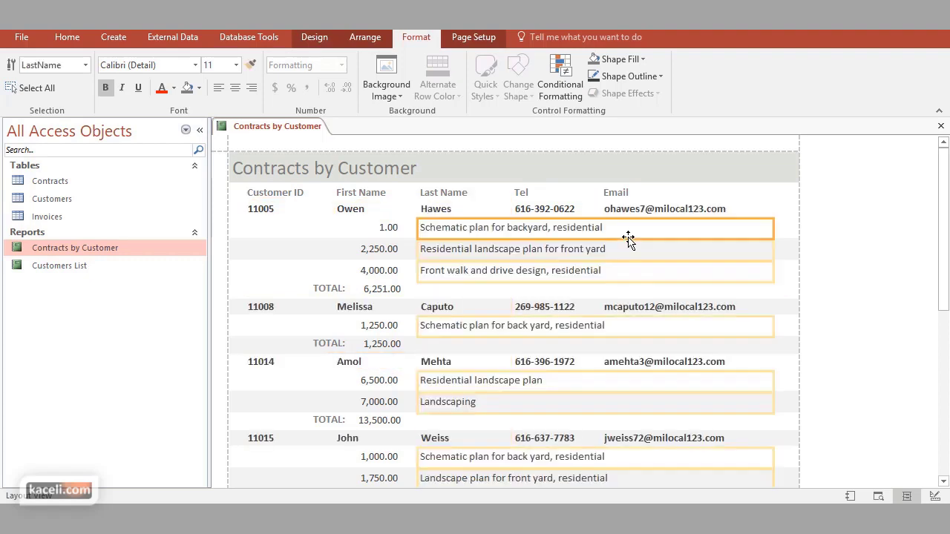
{"action": "left_click", "coordinate": [328, 253]}
{"action": "left_click", "coordinate": [863, 270]}
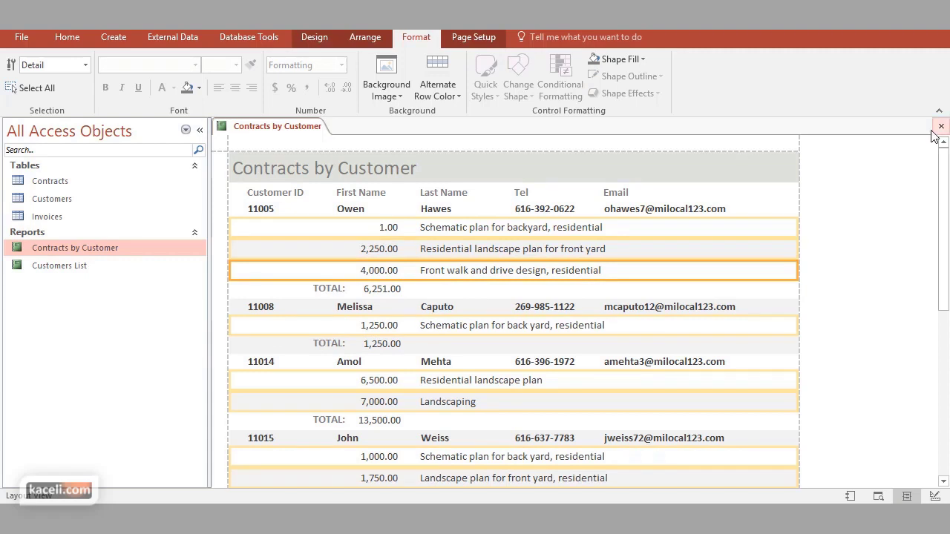
Close the Contracts by Customer report and answer Yes to keep its design changes
{"action": "left_click", "coordinate": [54, 88]}
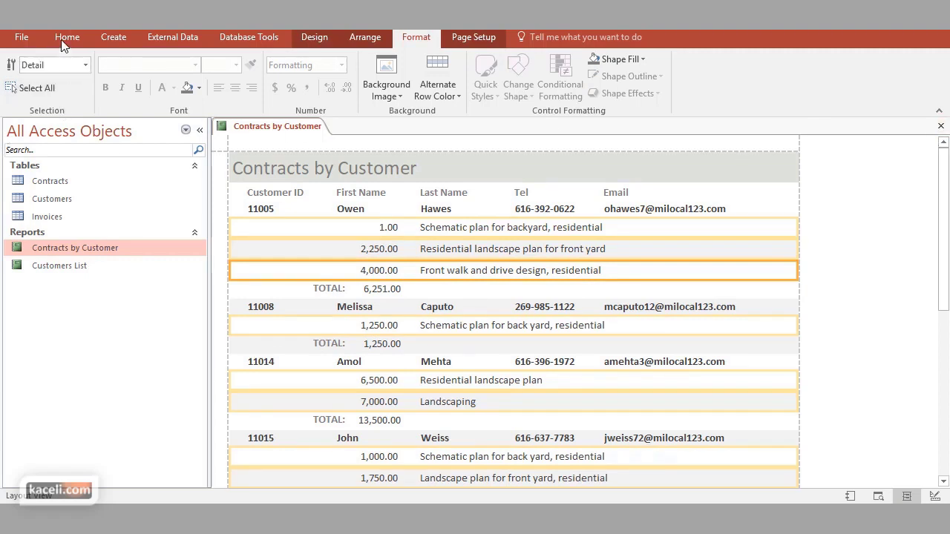
{"action": "left_click", "coordinate": [66, 37]}
{"action": "left_click", "coordinate": [18, 83]}
{"action": "left_click", "coordinate": [101, 238]}
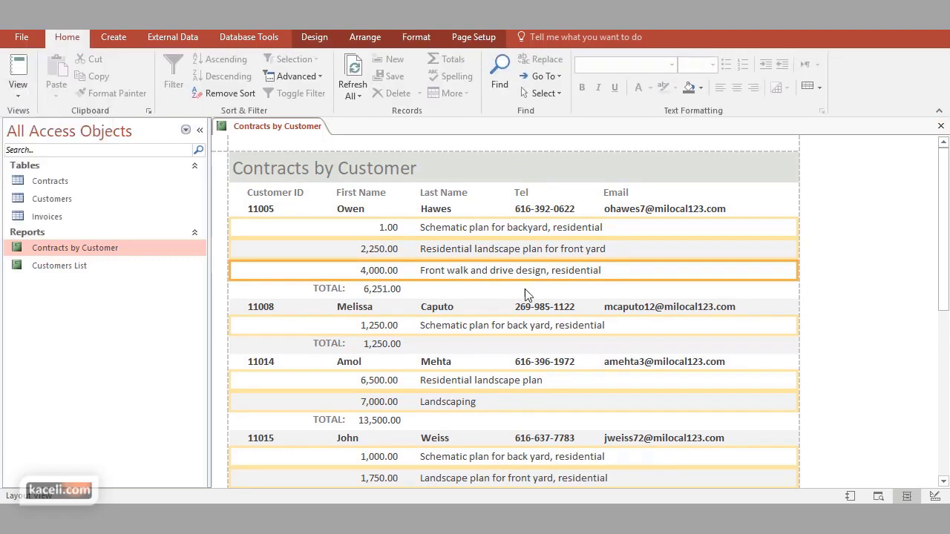
{"action": "left_click", "coordinate": [941, 125]}
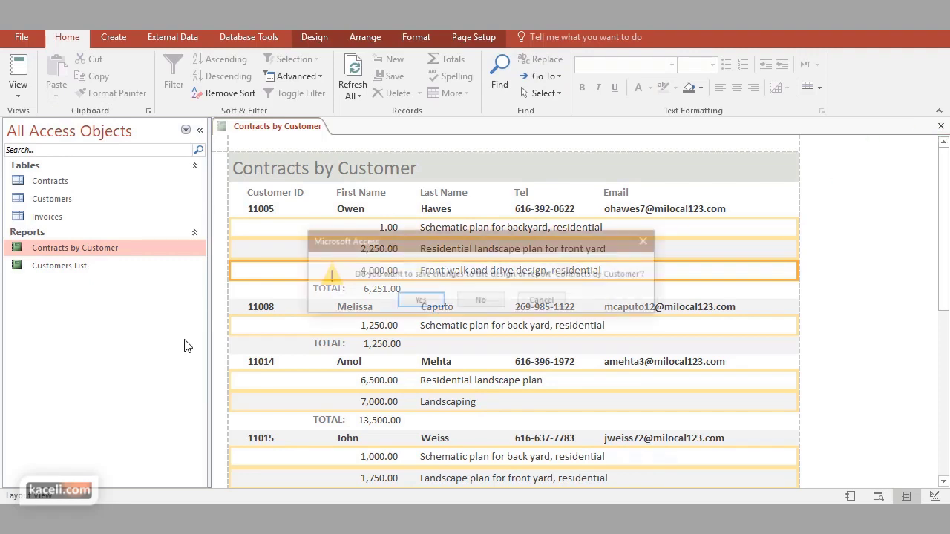
{"action": "left_click", "coordinate": [440, 304]}
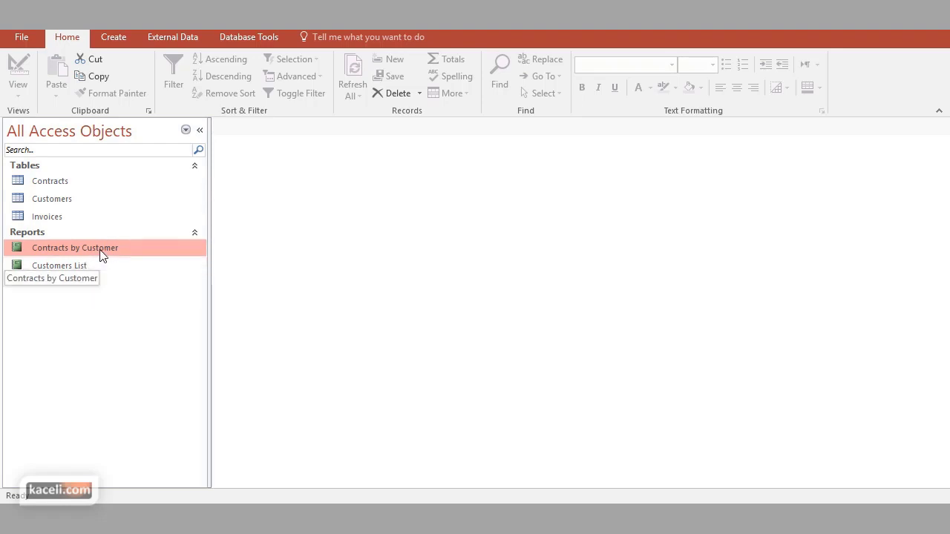
{"action": "double_click", "coordinate": [102, 251]}
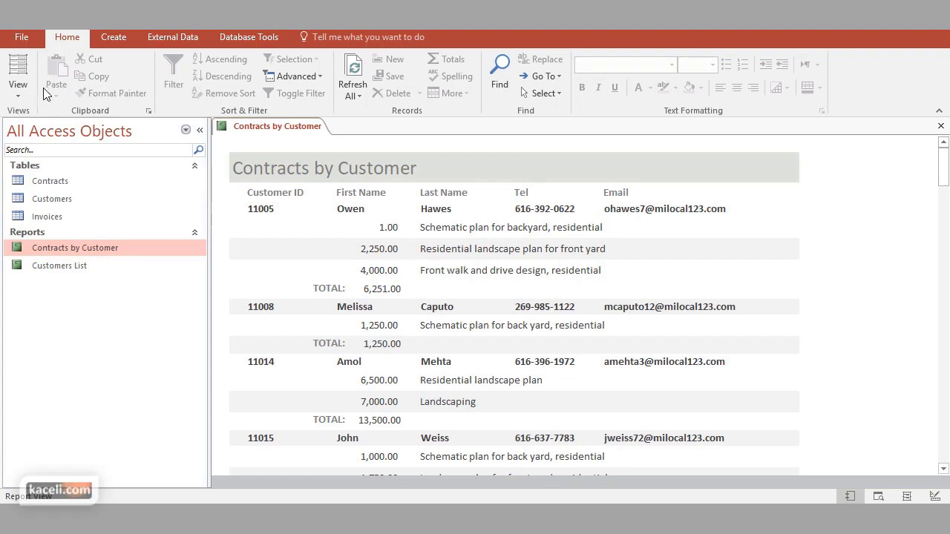
{"action": "left_click", "coordinate": [20, 95]}
{"action": "left_click", "coordinate": [45, 155]}
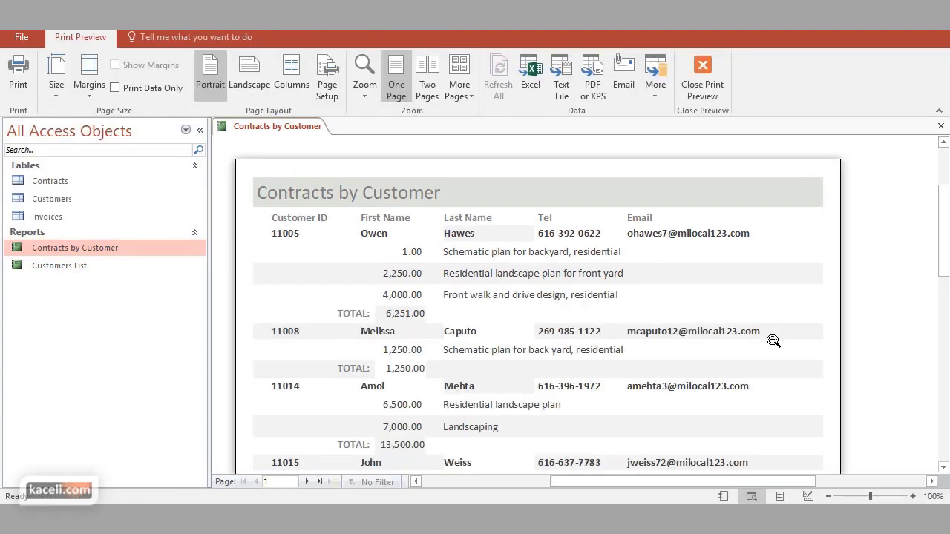
{"action": "scroll", "coordinate": [769, 345], "scroll_direction": "down", "scroll_amount": 2}
{"action": "scroll", "coordinate": [769, 345], "scroll_direction": "down", "scroll_amount": 3}
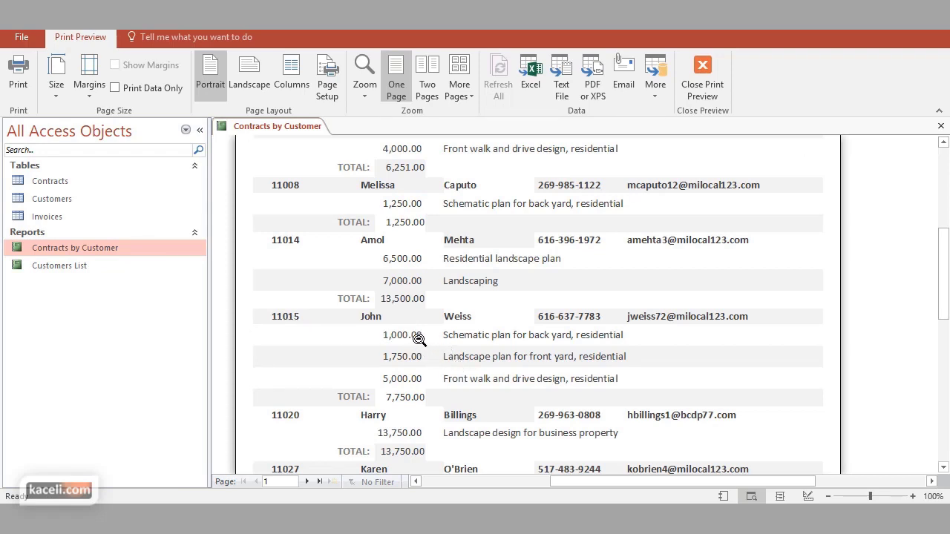
{"action": "scroll", "coordinate": [475, 367], "scroll_direction": "down", "scroll_amount": 1}
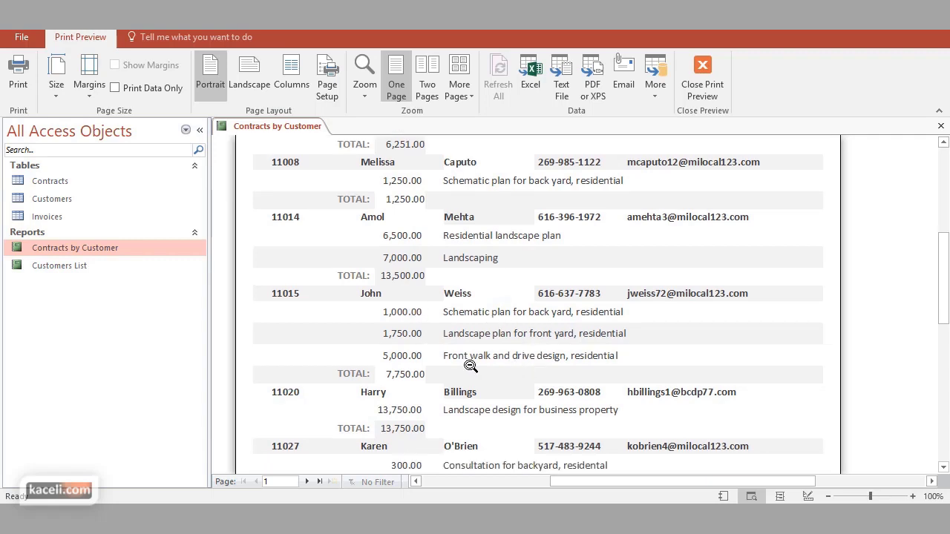
{"action": "scroll", "coordinate": [428, 374], "scroll_direction": "down", "scroll_amount": 10}
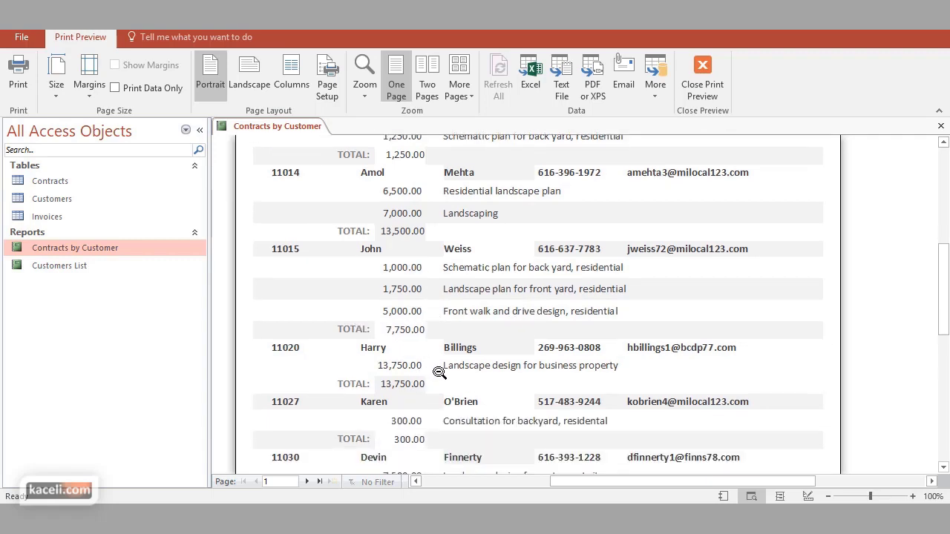
{"action": "scroll", "coordinate": [497, 381], "scroll_direction": "down", "scroll_amount": 2}
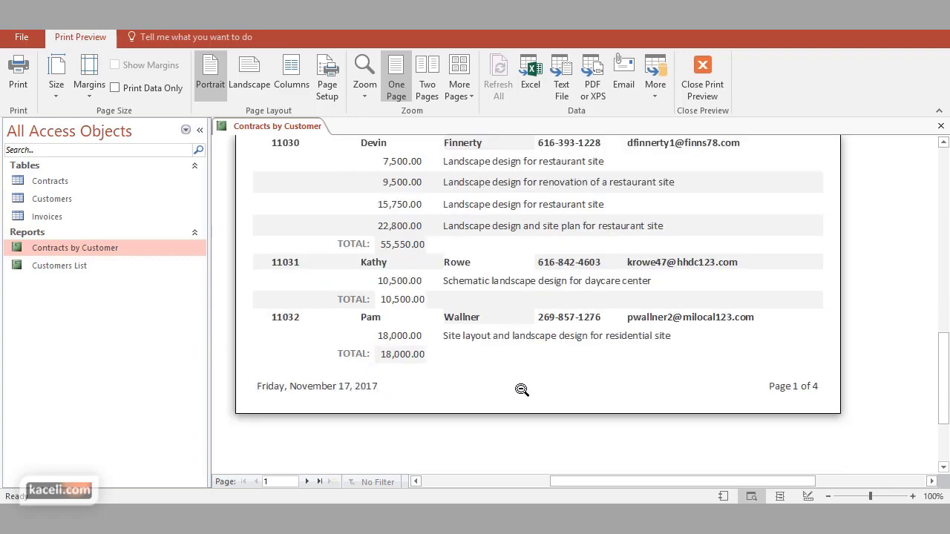
{"action": "scroll", "coordinate": [471, 358], "scroll_direction": "up", "scroll_amount": 8}
{"action": "scroll", "coordinate": [470, 358], "scroll_direction": "up", "scroll_amount": 3}
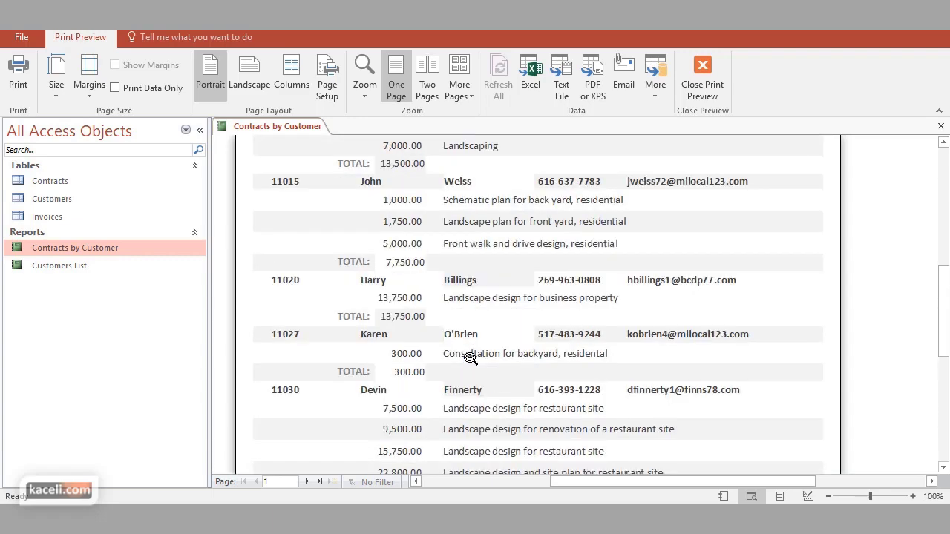
{"action": "scroll", "coordinate": [450, 301], "scroll_direction": "up", "scroll_amount": 2}
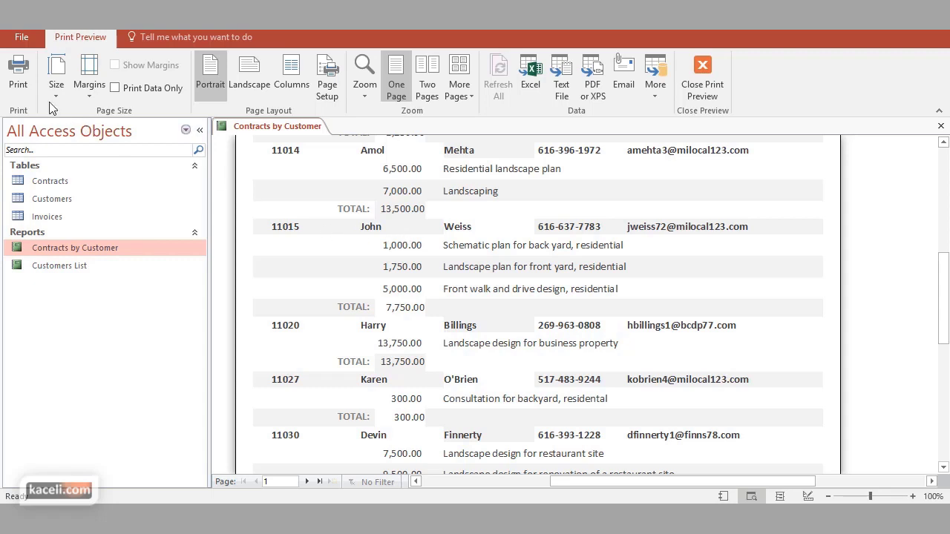
Leave Print Preview for Design View and make the Detail section slightly taller
{"action": "left_click", "coordinate": [710, 59]}
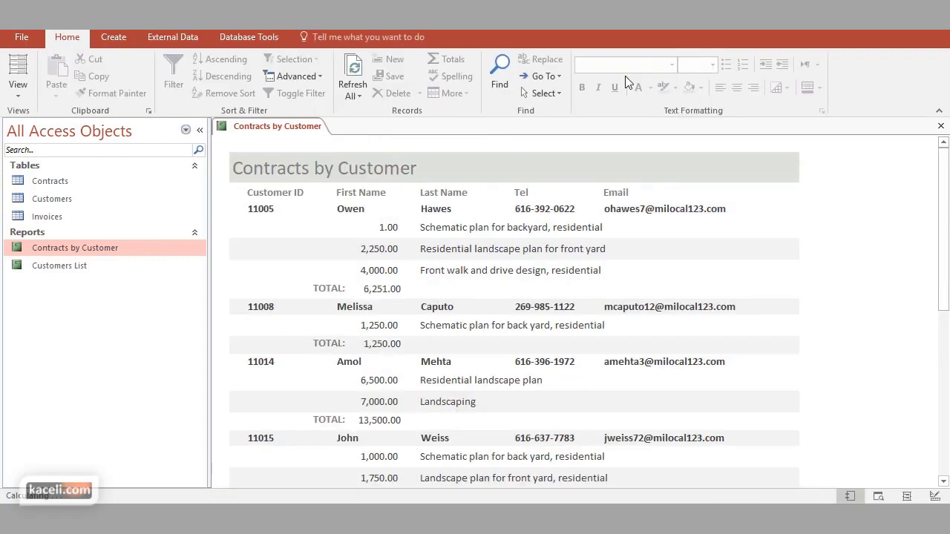
{"action": "left_click", "coordinate": [21, 95]}
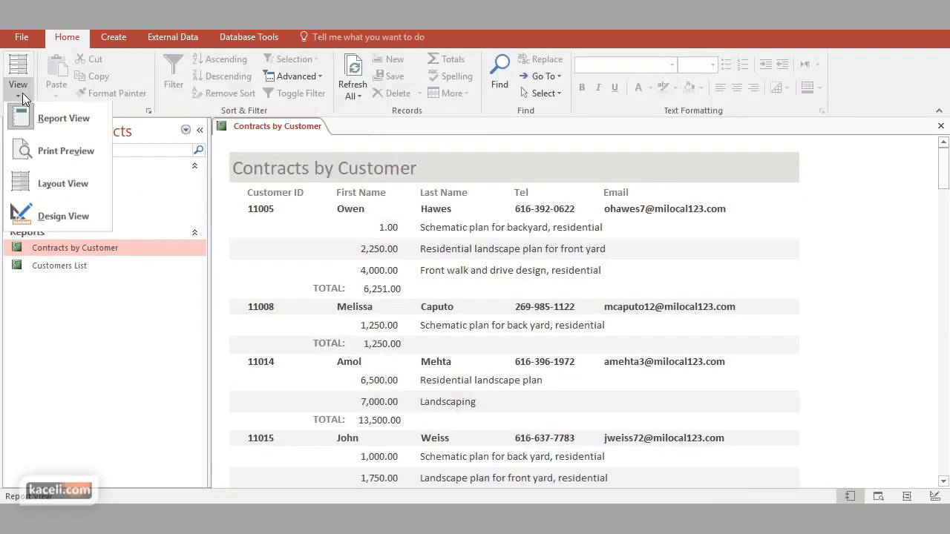
{"action": "left_click", "coordinate": [51, 222]}
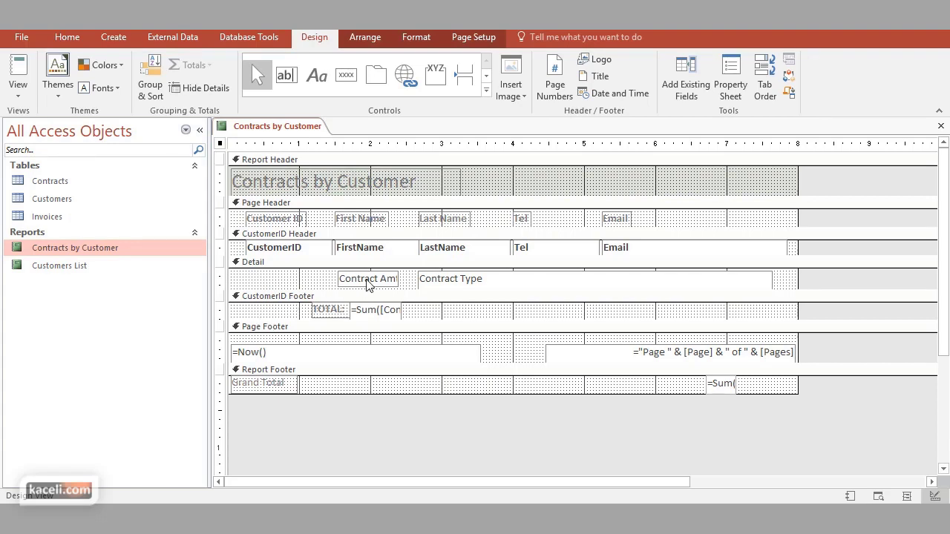
{"action": "left_click", "coordinate": [445, 286]}
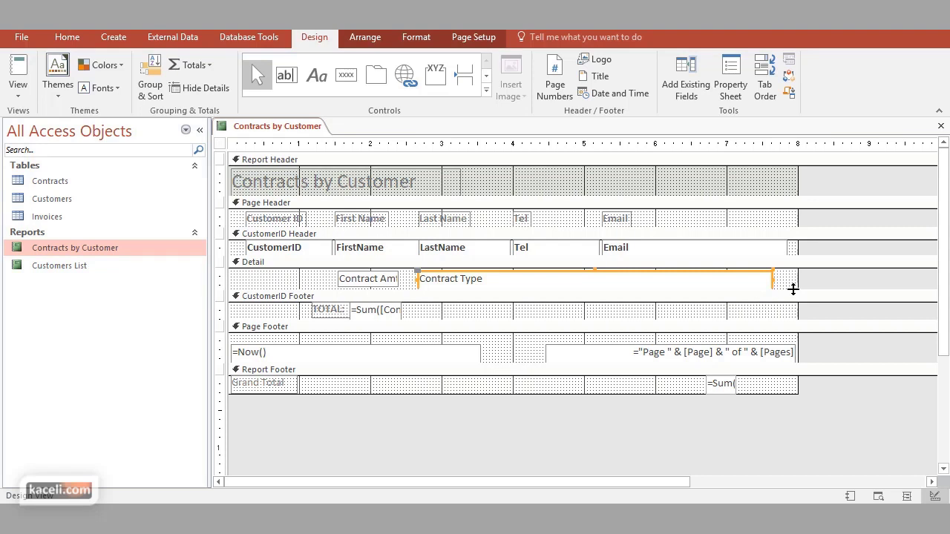
{"action": "left_click_drag", "start_coordinate": [793, 290], "coordinate": [598, 297]}
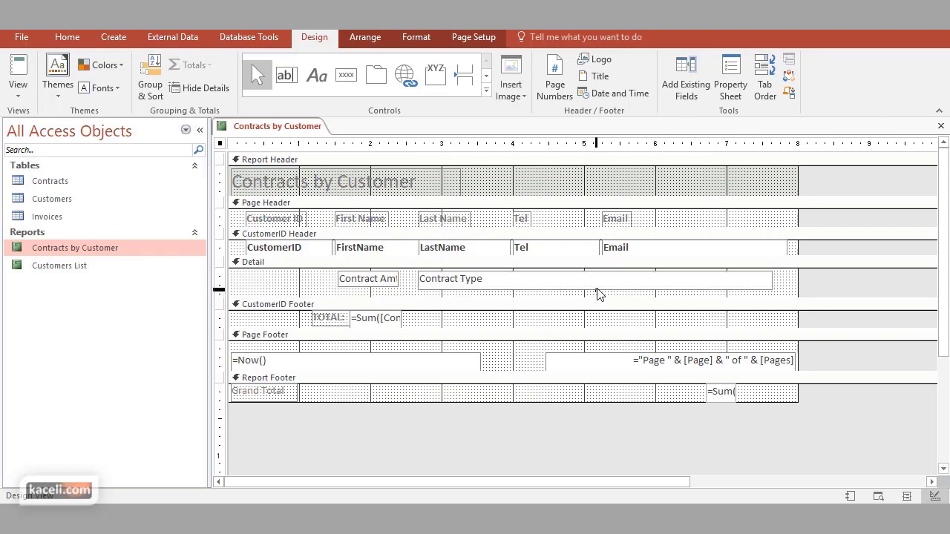
{"action": "left_click", "coordinate": [593, 286]}
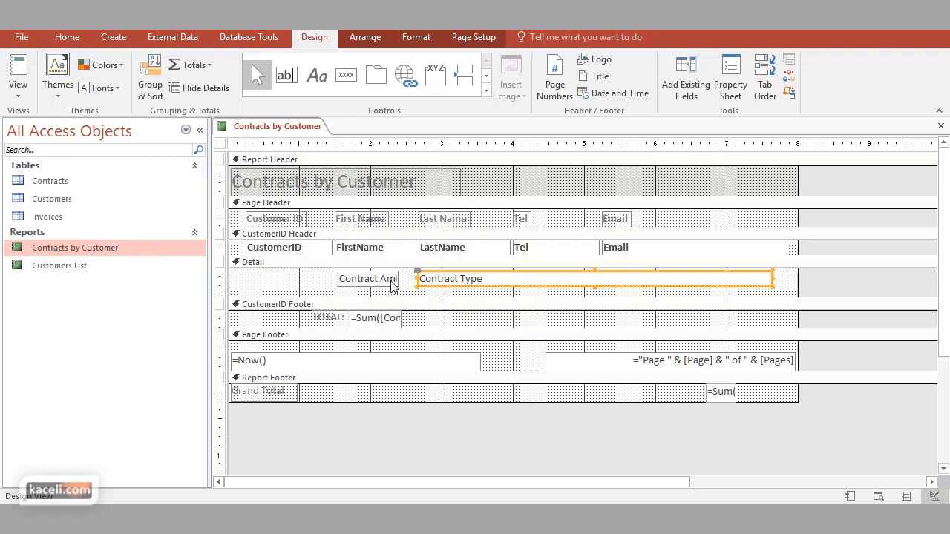
Colour the TOTAL label red, heighten the CustomerID Footer, then save and close
{"action": "left_click", "coordinate": [341, 320]}
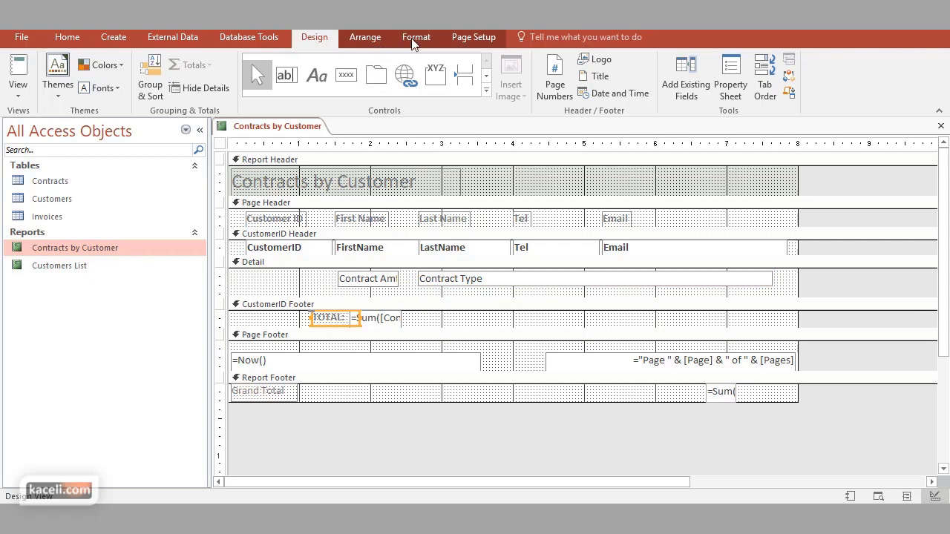
{"action": "left_click", "coordinate": [315, 319]}
{"action": "double_click", "coordinate": [330, 318]}
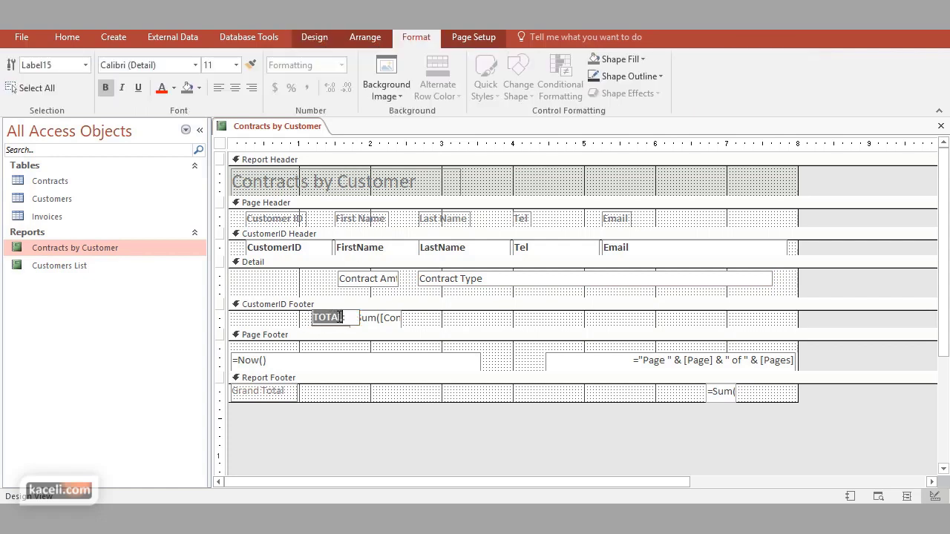
{"action": "left_click", "coordinate": [416, 321]}
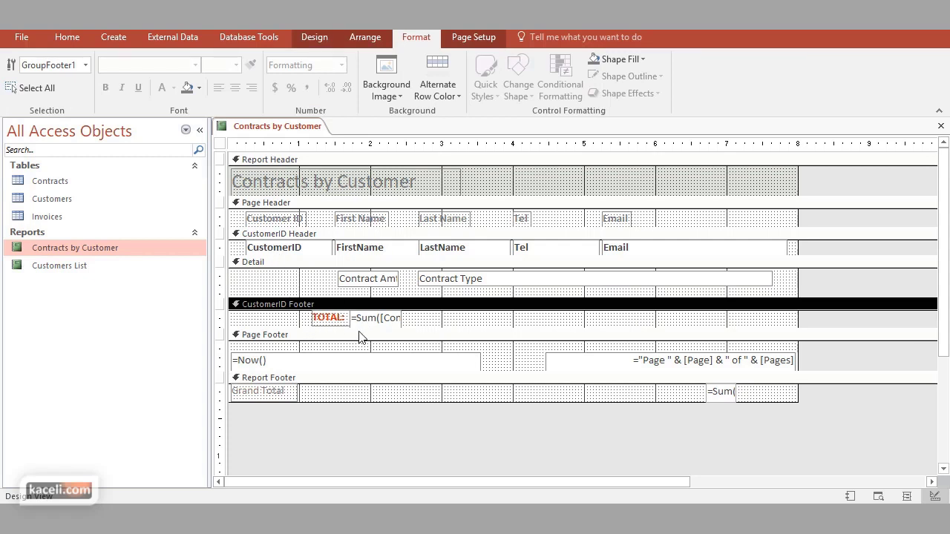
{"action": "left_click_drag", "start_coordinate": [300, 328], "coordinate": [299, 333]}
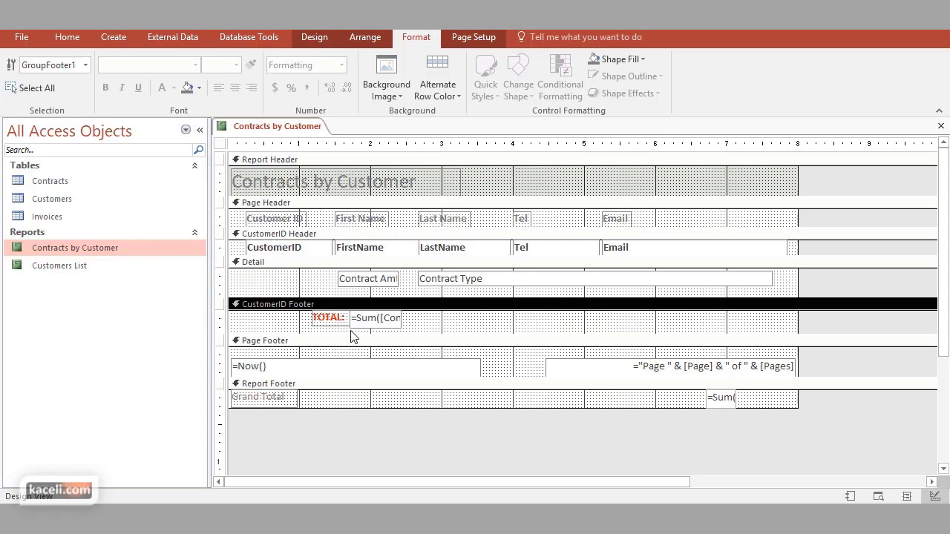
{"action": "left_click_drag", "start_coordinate": [481, 334], "coordinate": [481, 337]}
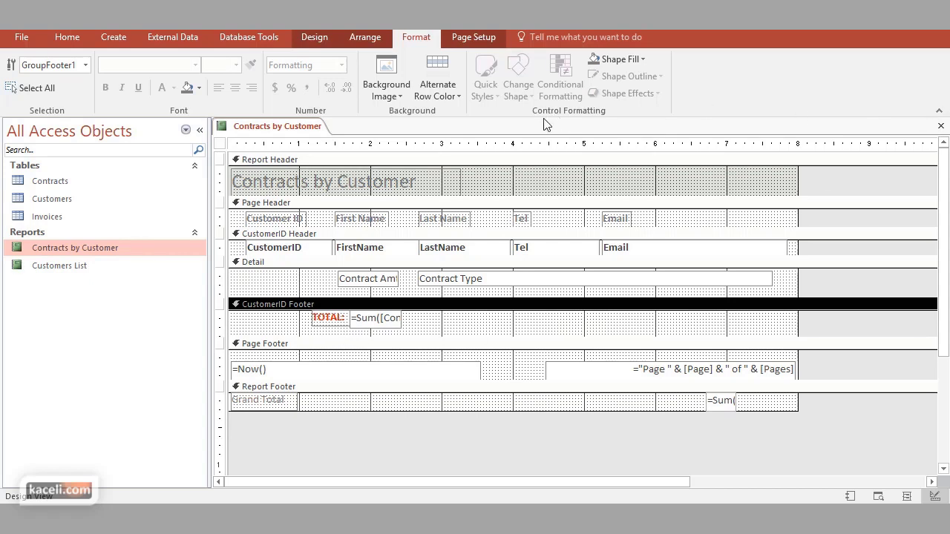
{"action": "left_click", "coordinate": [940, 126]}
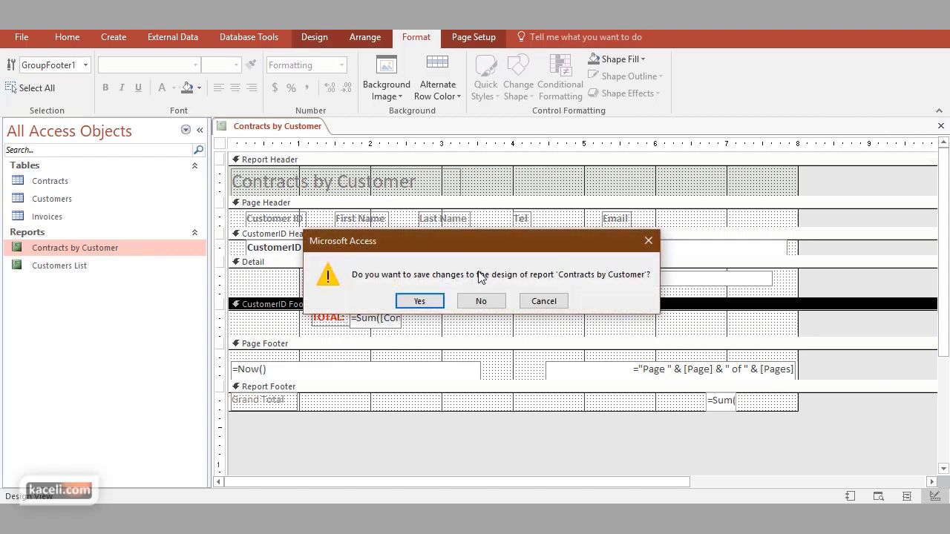
{"action": "left_click", "coordinate": [420, 301]}
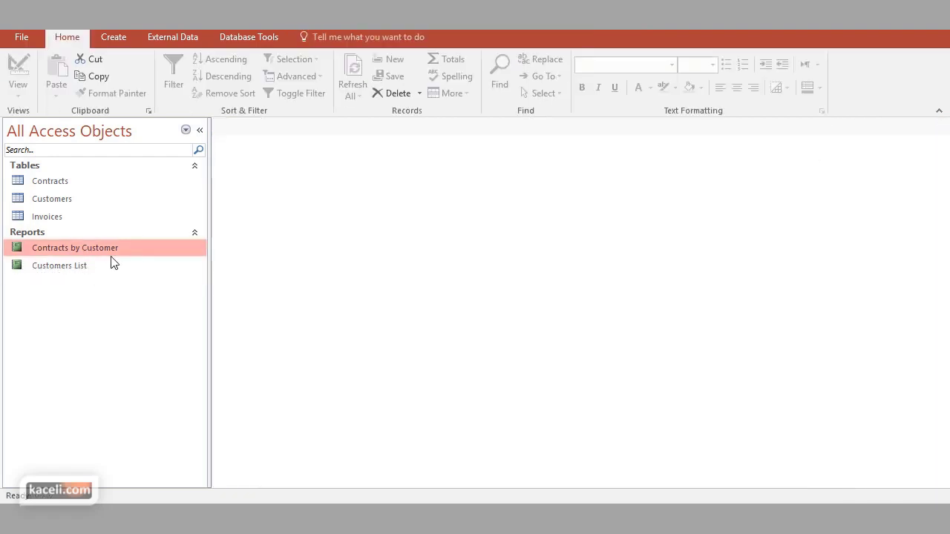
Open Contracts by Customer, scroll through the red TOTAL labels, close and reopen it
{"action": "double_click", "coordinate": [111, 254]}
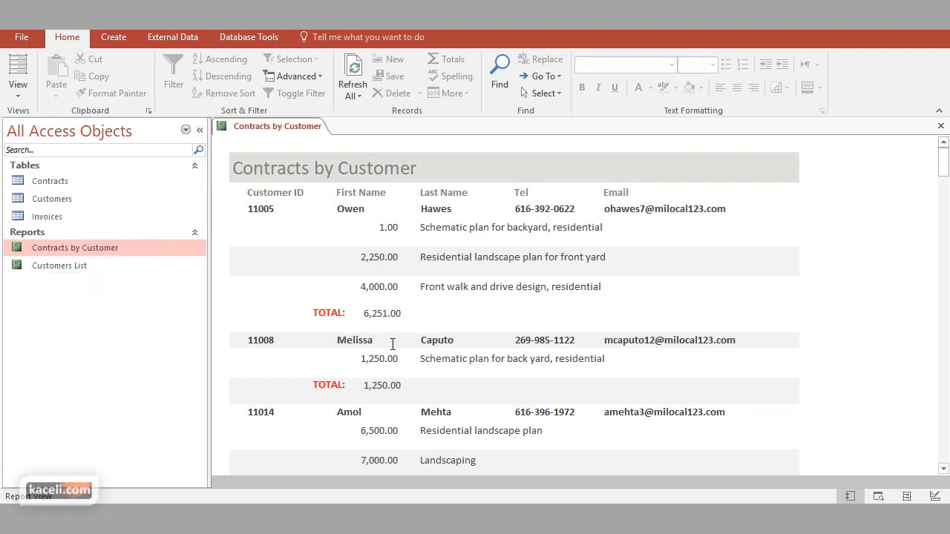
{"action": "scroll", "coordinate": [340, 350], "scroll_direction": "down", "scroll_amount": 1}
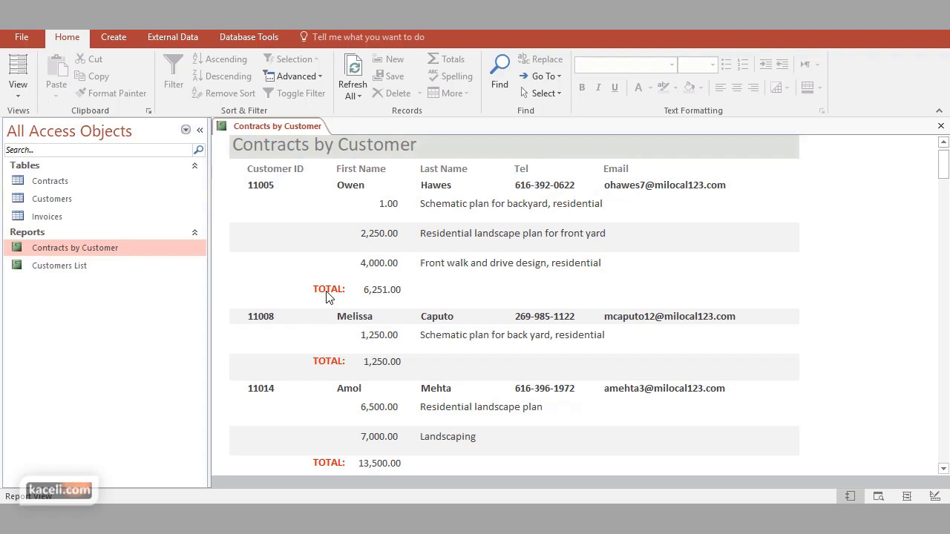
{"action": "left_click", "coordinate": [940, 125]}
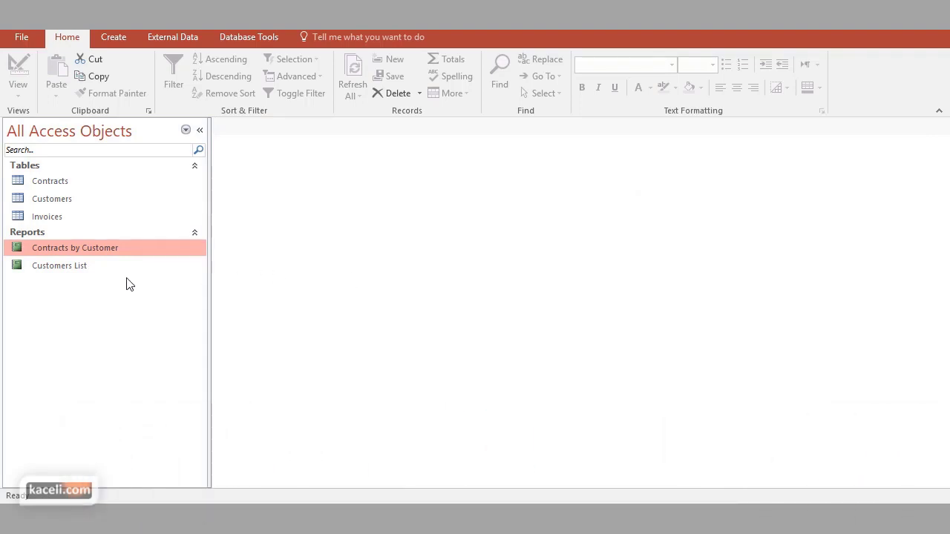
{"action": "double_click", "coordinate": [94, 251]}
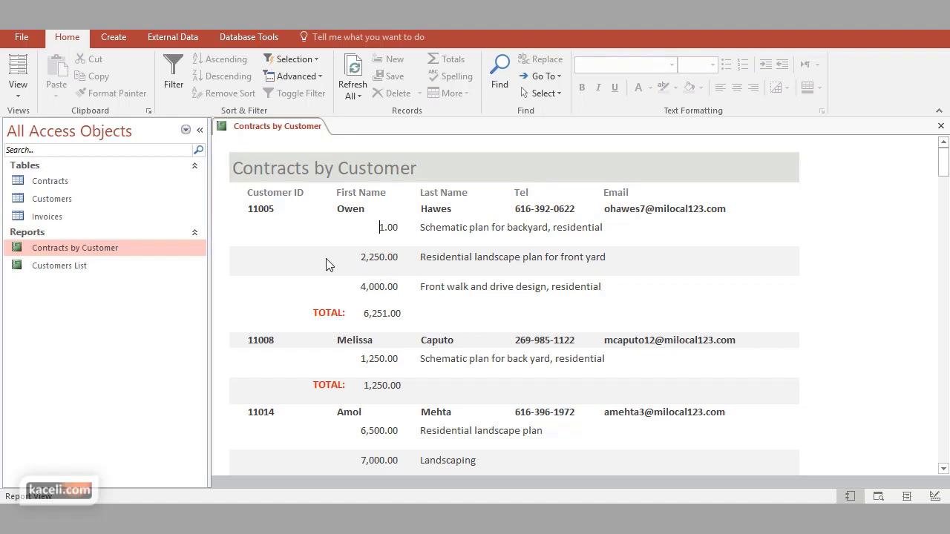
In Layout View, add the Contract Num field and place it between Customer ID and First Name
{"action": "left_click", "coordinate": [17, 92]}
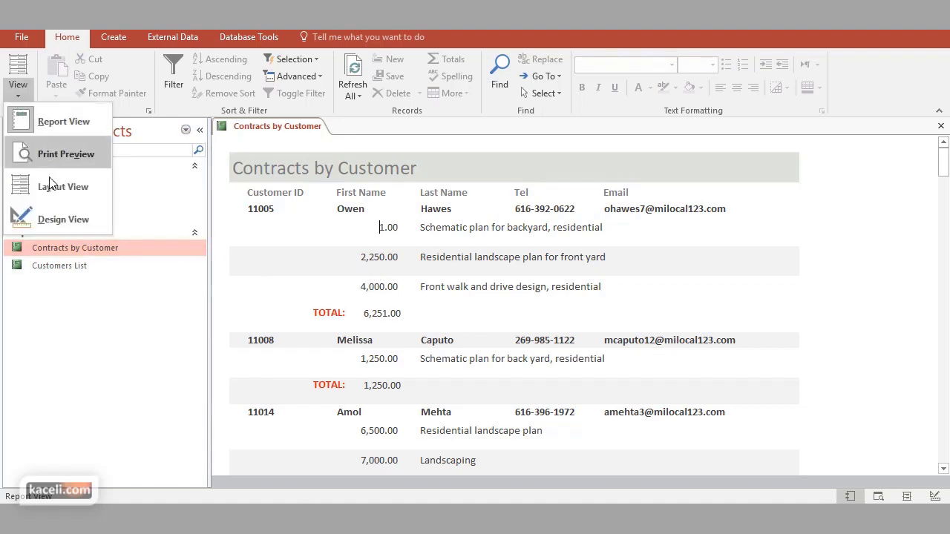
{"action": "left_click", "coordinate": [47, 187]}
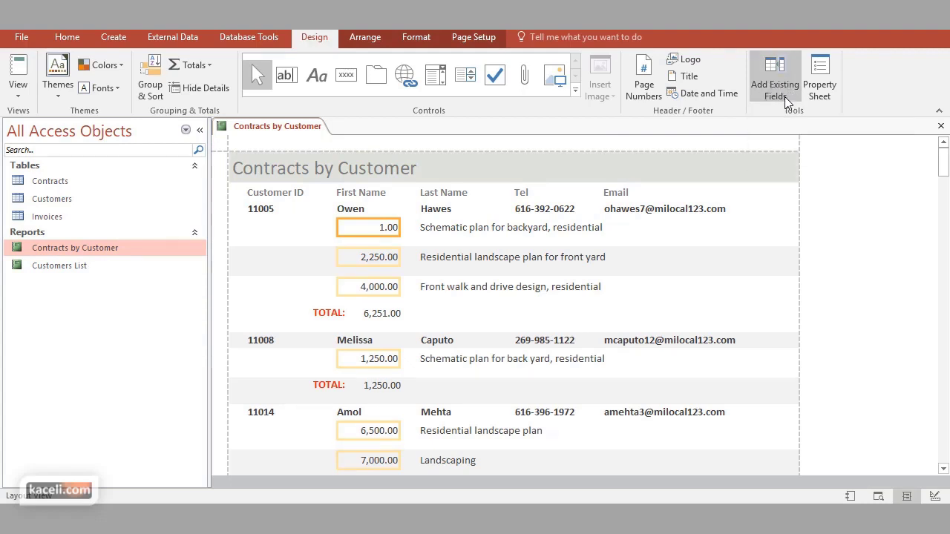
{"action": "left_click", "coordinate": [784, 95]}
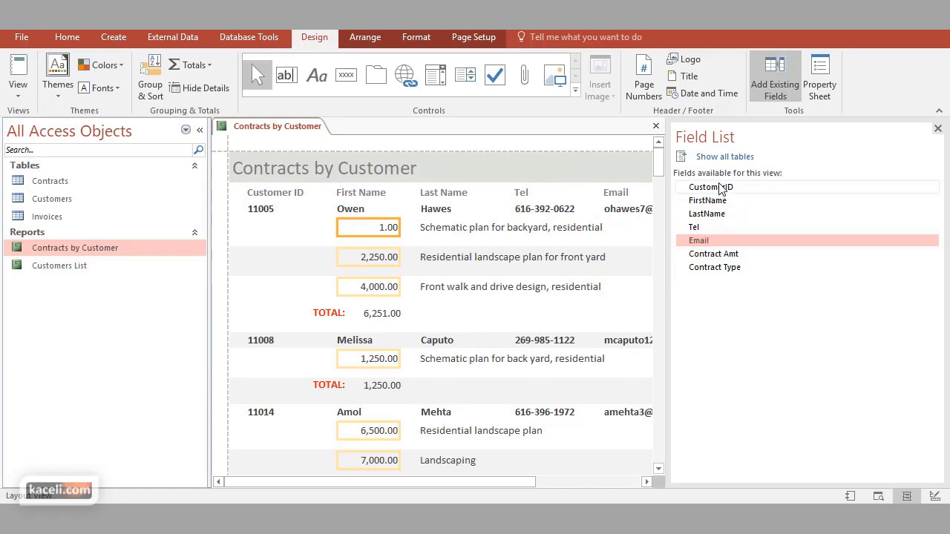
{"action": "left_click", "coordinate": [737, 159]}
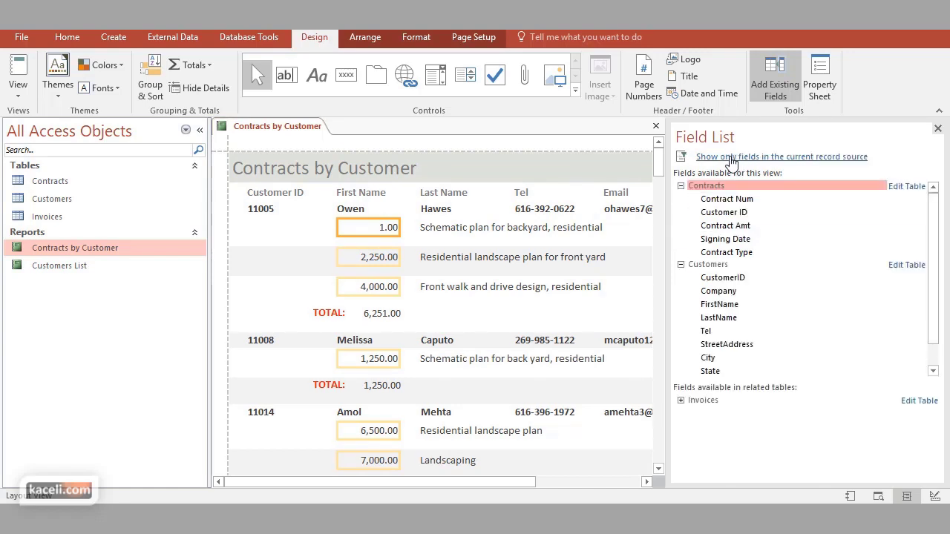
{"action": "left_click", "coordinate": [732, 200]}
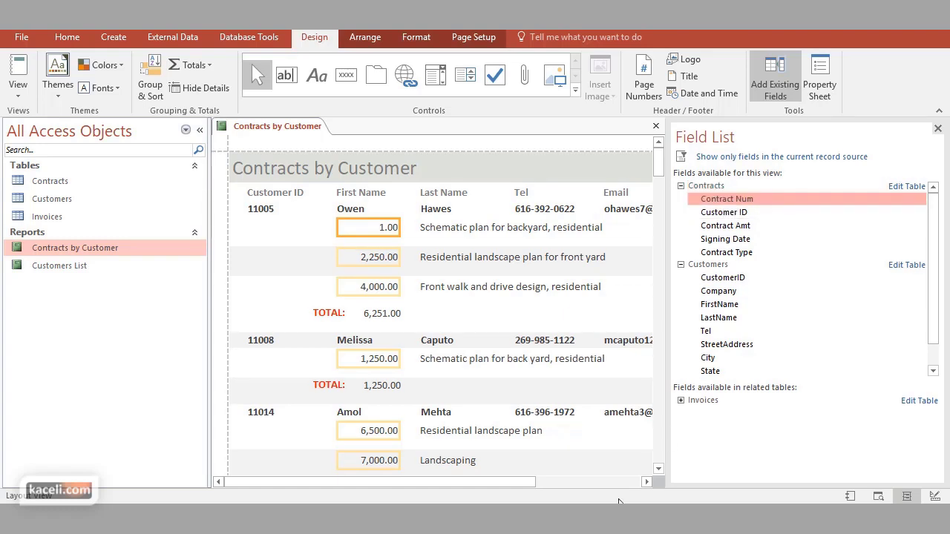
{"action": "left_click_drag", "start_coordinate": [529, 482], "coordinate": [606, 485]}
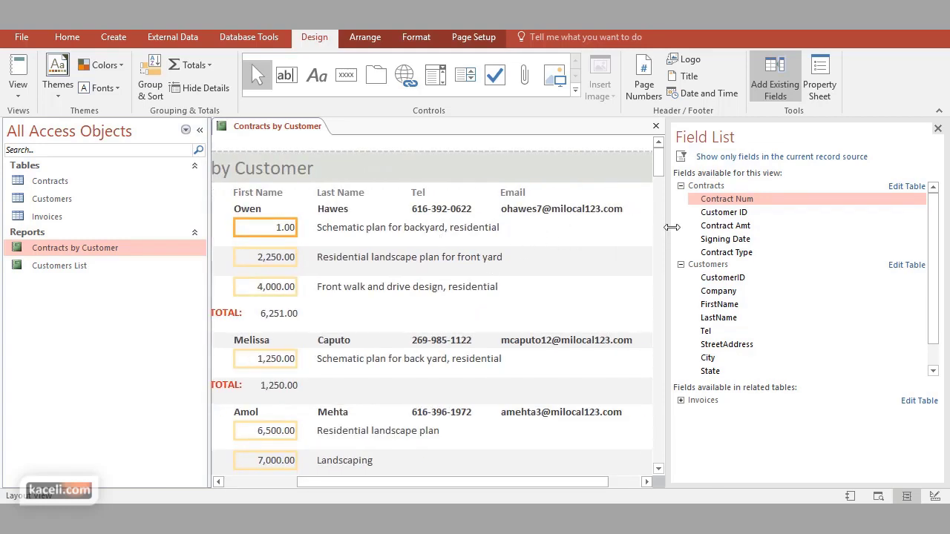
{"action": "left_click_drag", "start_coordinate": [731, 204], "coordinate": [576, 233]}
{"action": "left_click", "coordinate": [628, 482]}
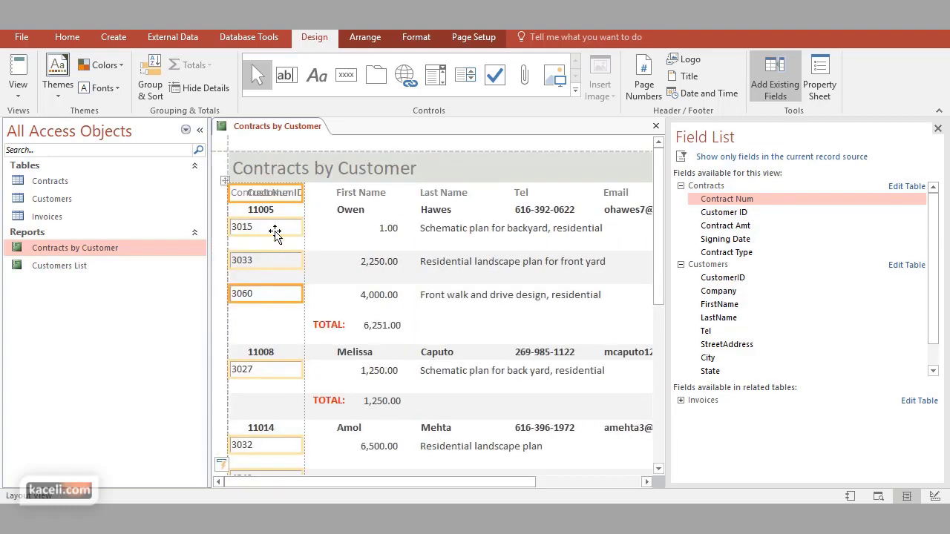
{"action": "left_click_drag", "start_coordinate": [281, 234], "coordinate": [377, 259]}
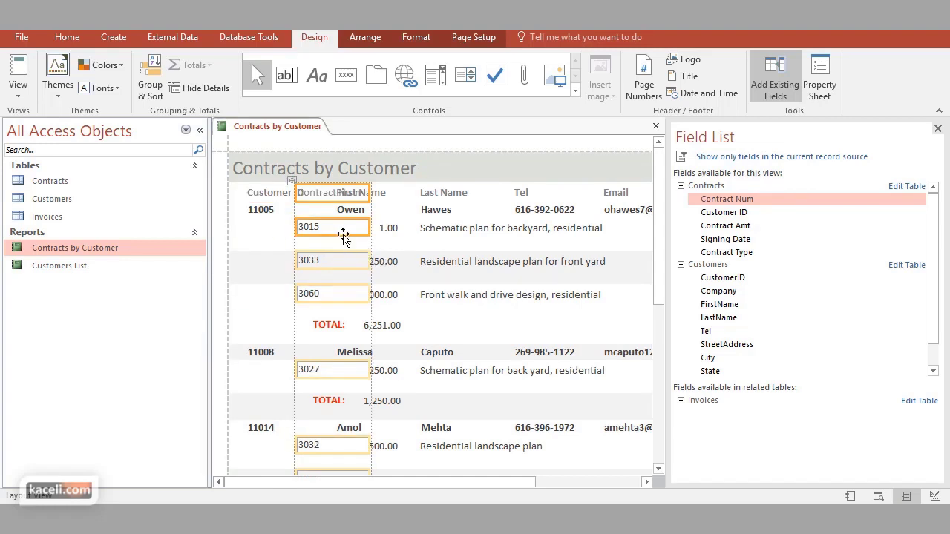
Try narrowing the Contract Num column, then delete it from the report
{"action": "left_click", "coordinate": [321, 194]}
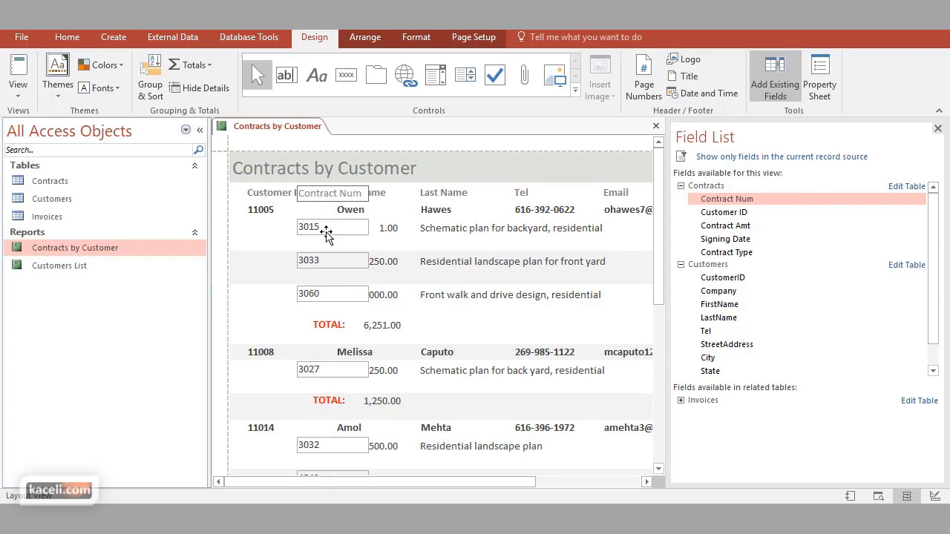
{"action": "left_click", "coordinate": [330, 226]}
{"action": "left_click_drag", "start_coordinate": [335, 198], "coordinate": [343, 258]}
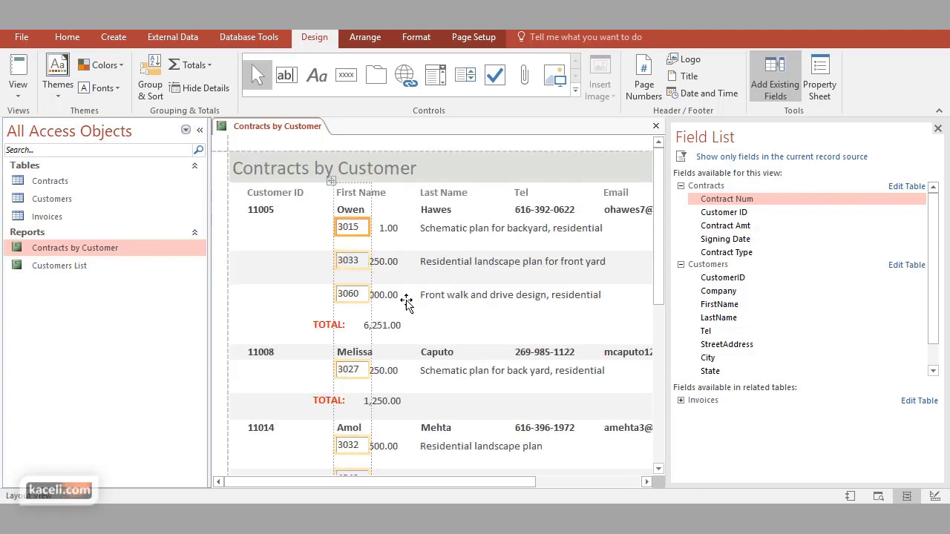
{"action": "left_click", "coordinate": [420, 39]}
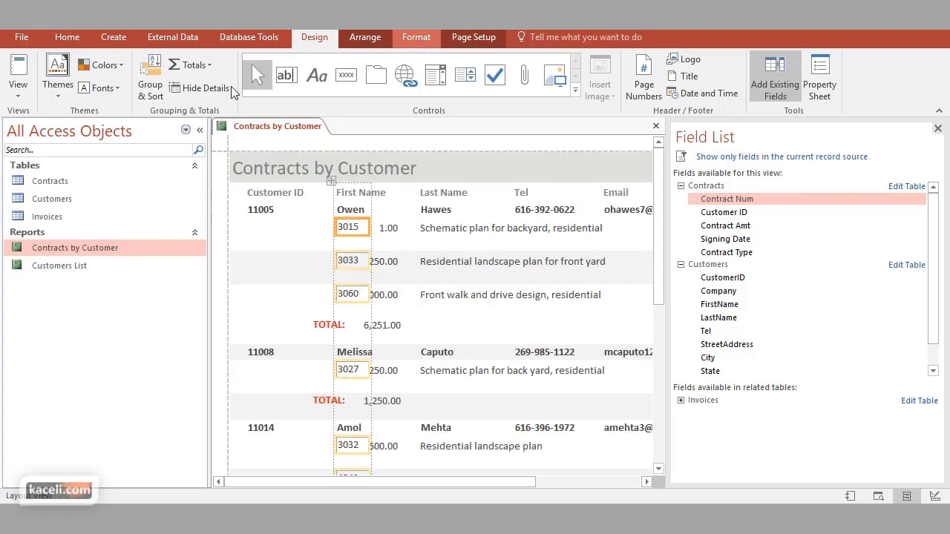
{"action": "left_click", "coordinate": [311, 235]}
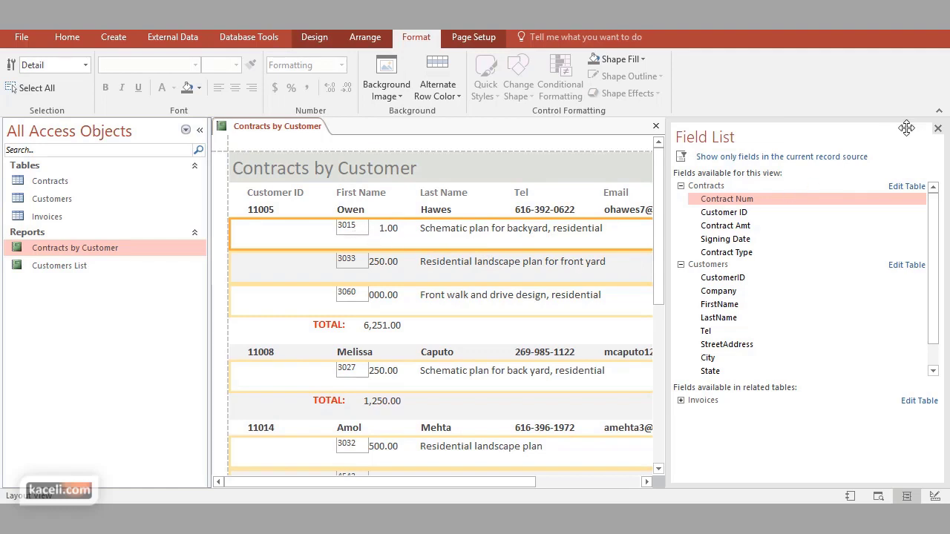
{"action": "left_click", "coordinate": [937, 129]}
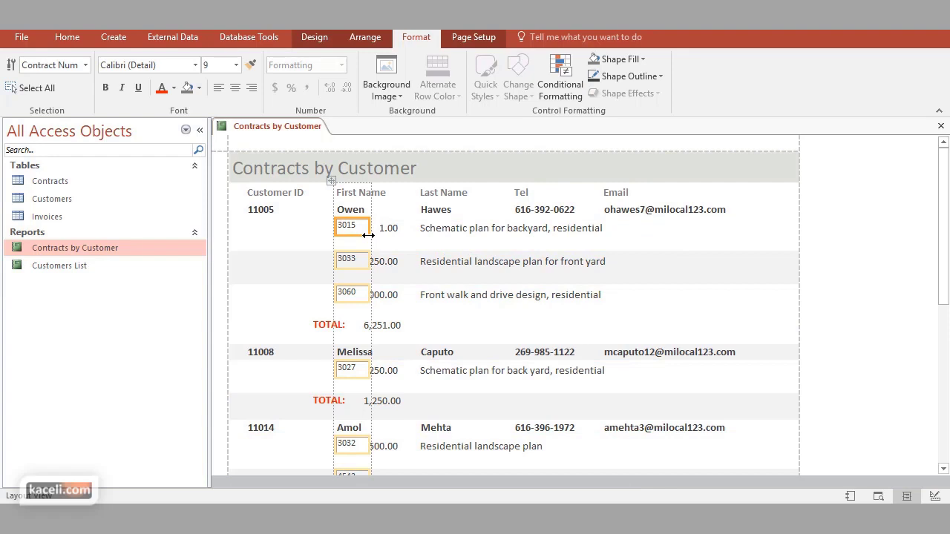
{"action": "key", "text": "Delete"}
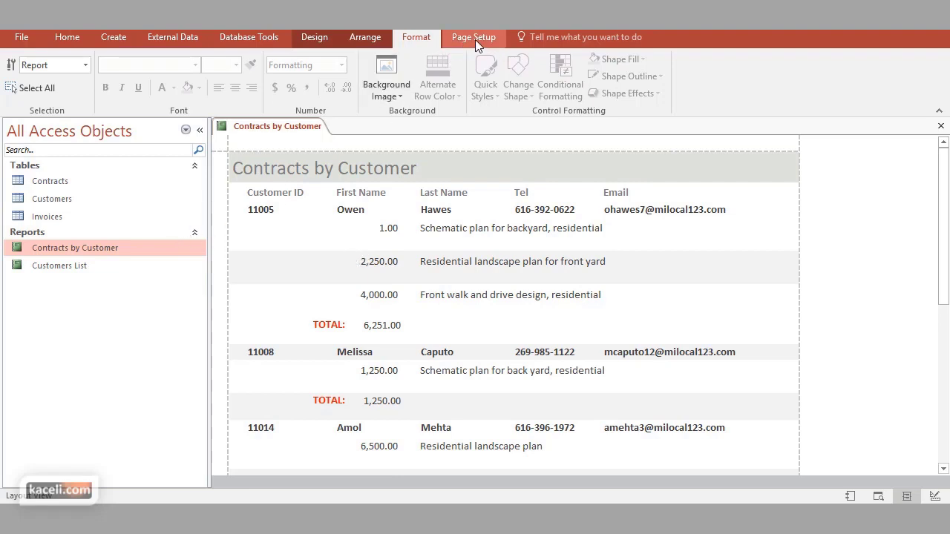
Close the report saving the changes, then reopen it in Report View
{"action": "left_click", "coordinate": [941, 126]}
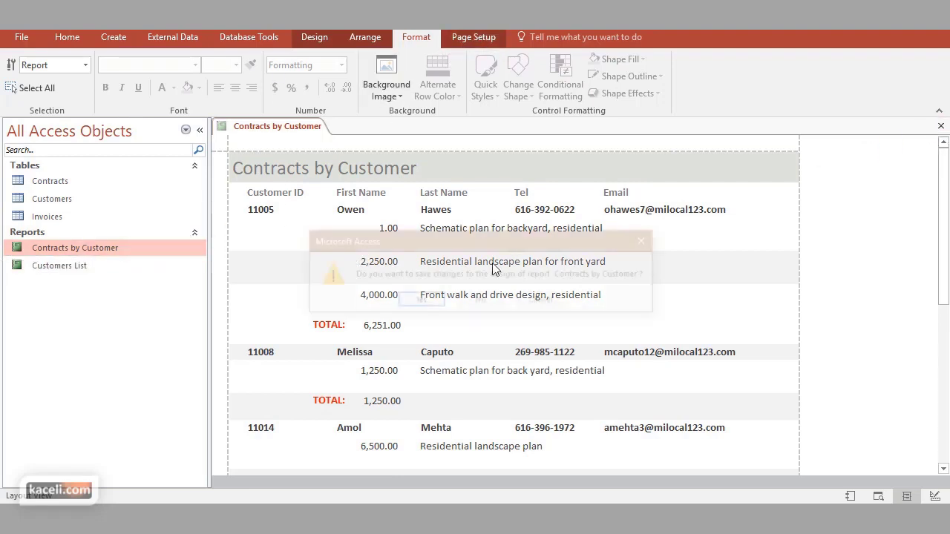
{"action": "left_click", "coordinate": [427, 300]}
{"action": "key", "text": "Return"}
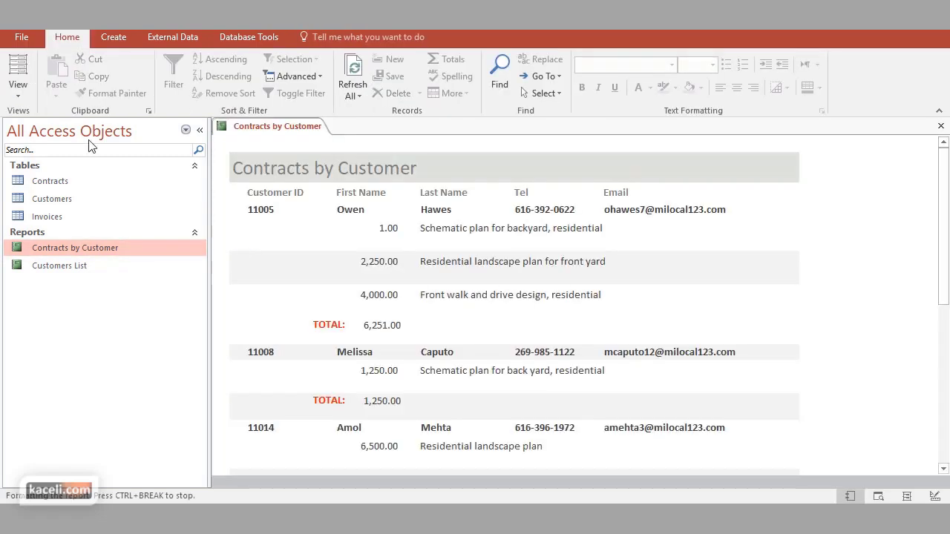
Open the report in Design View and make the Contract Type box narrower
{"action": "left_click", "coordinate": [19, 94]}
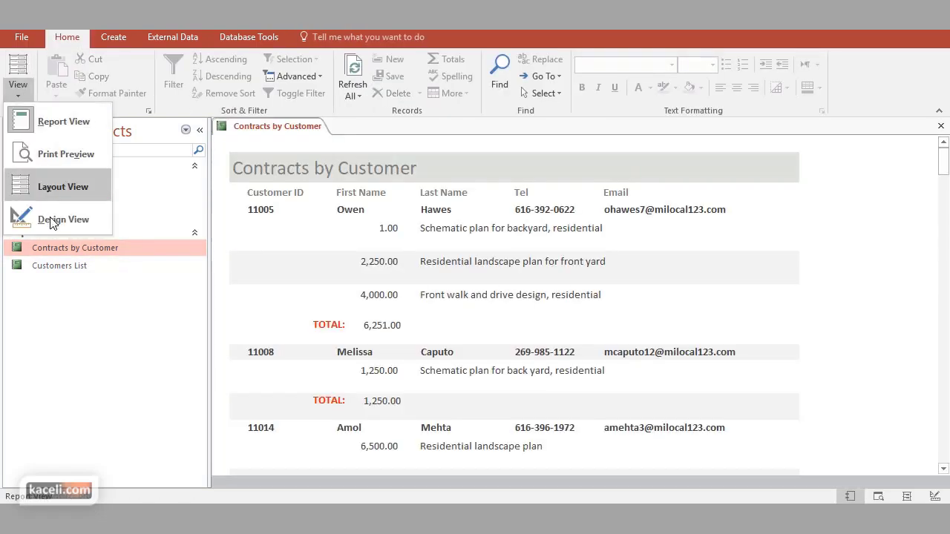
{"action": "left_click", "coordinate": [70, 252]}
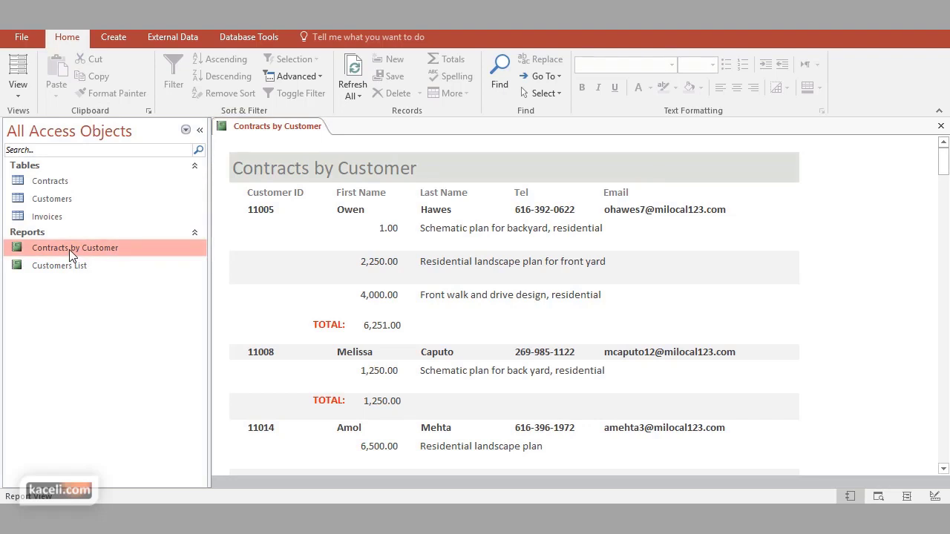
{"action": "right_click", "coordinate": [70, 252]}
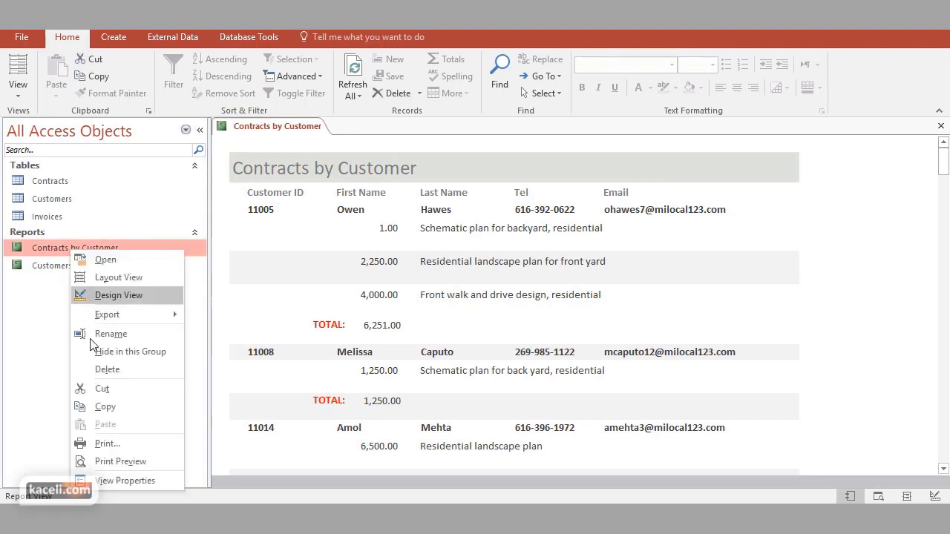
{"action": "left_click", "coordinate": [129, 294]}
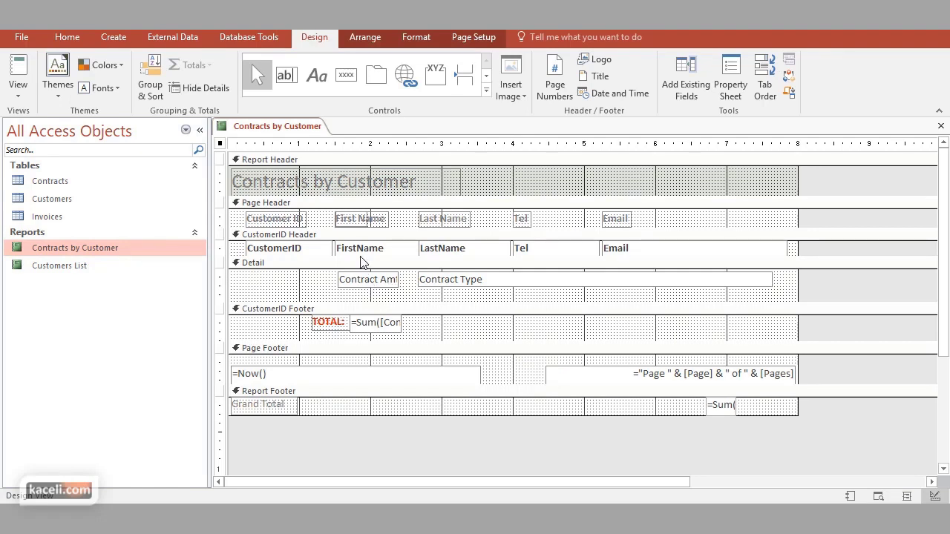
{"action": "left_click", "coordinate": [356, 283]}
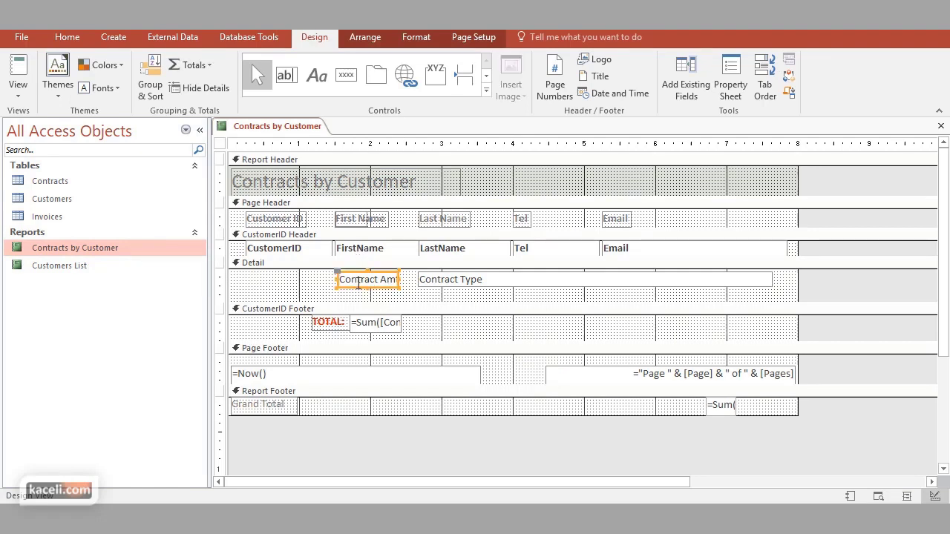
{"action": "left_click", "coordinate": [497, 282]}
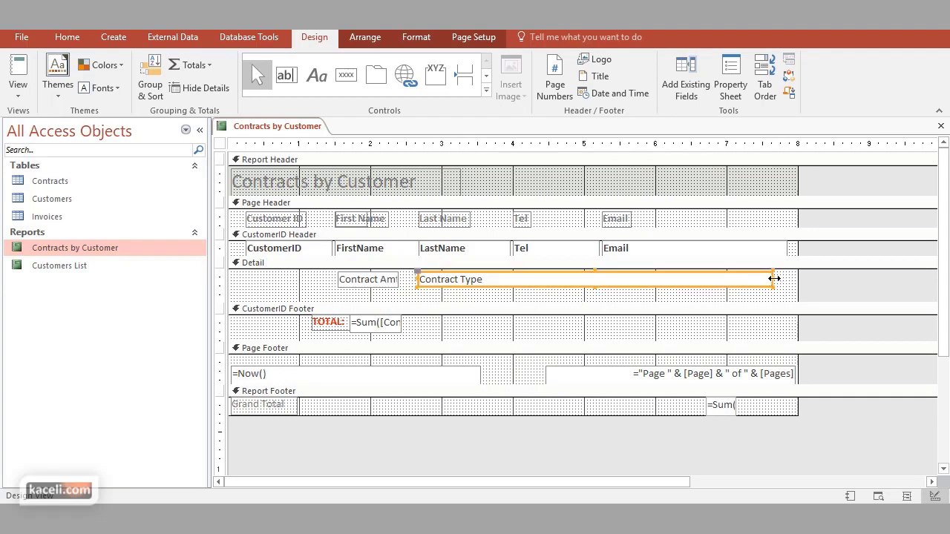
{"action": "left_click_drag", "start_coordinate": [771, 279], "coordinate": [638, 282]}
Add an unlabelled, narrowed Contract Num box right beside Contract Type in Detail
{"action": "left_click", "coordinate": [676, 289]}
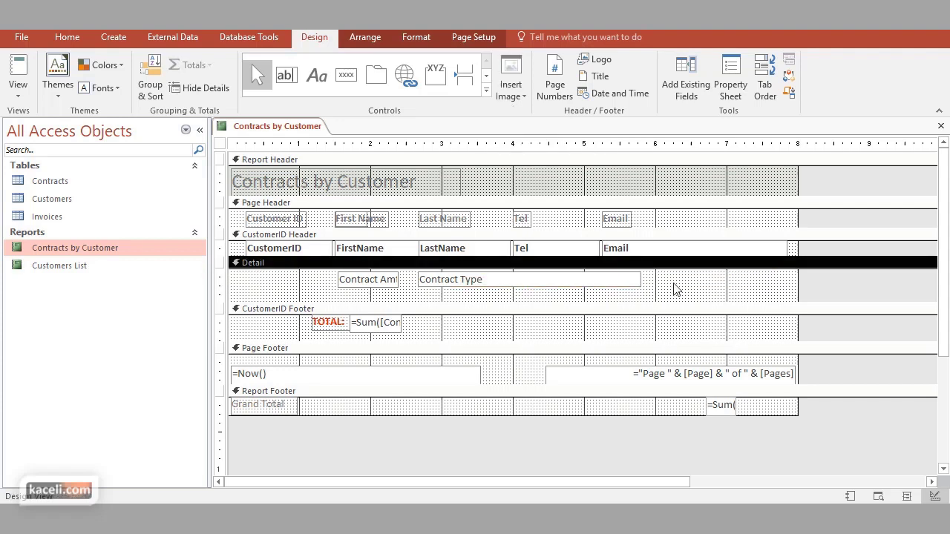
{"action": "left_click", "coordinate": [700, 99]}
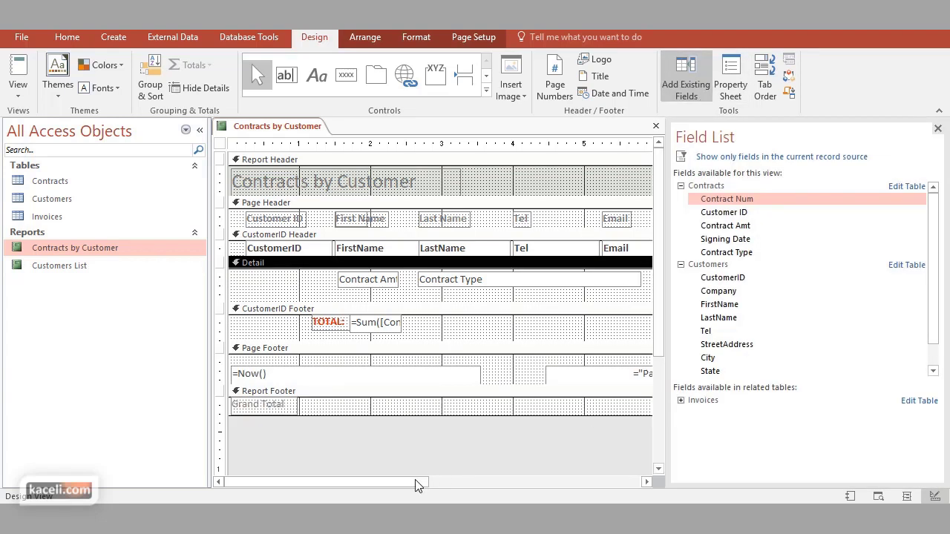
{"action": "left_click_drag", "start_coordinate": [417, 482], "coordinate": [564, 482]}
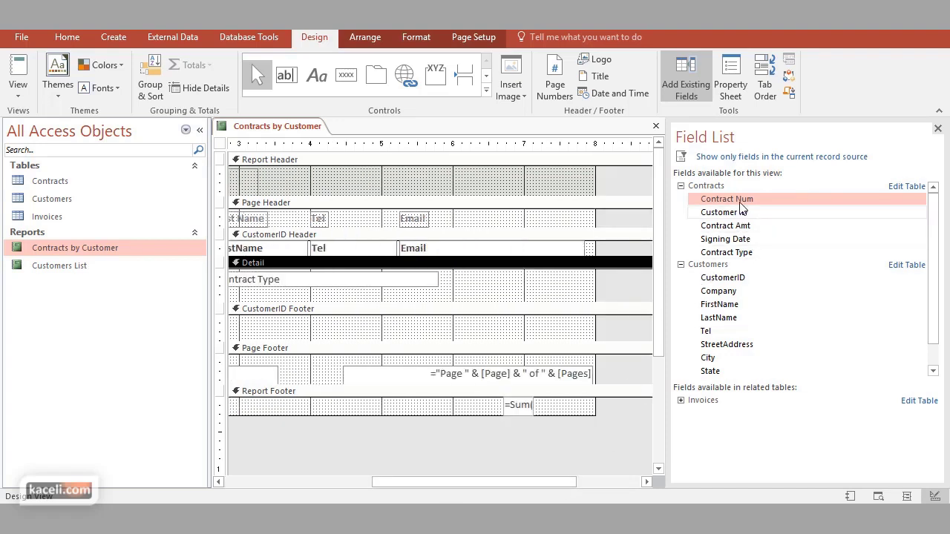
{"action": "left_click_drag", "start_coordinate": [740, 198], "coordinate": [505, 280]}
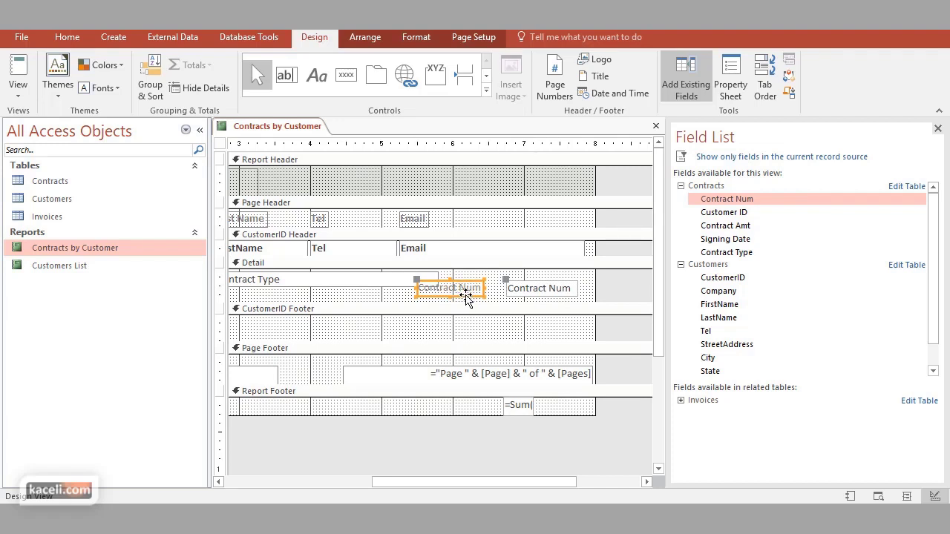
{"action": "key", "text": "Delete"}
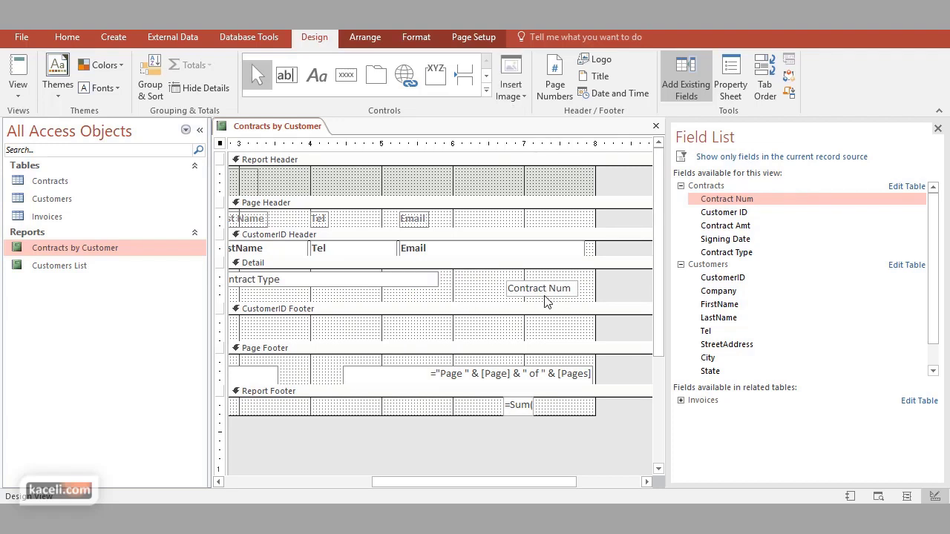
{"action": "left_click_drag", "start_coordinate": [518, 291], "coordinate": [465, 282]}
{"action": "left_click_drag", "start_coordinate": [586, 280], "coordinate": [508, 280]}
{"action": "left_click", "coordinate": [505, 303]}
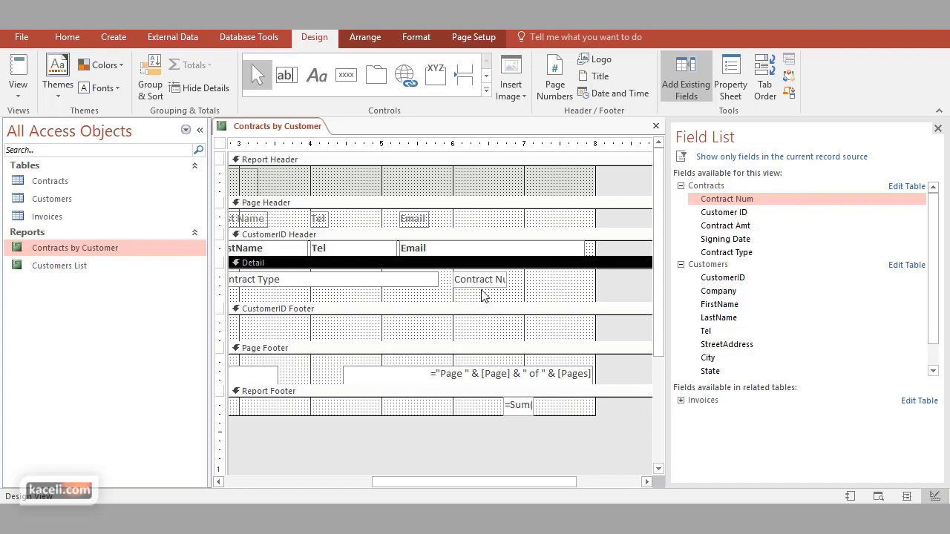
Close the field list and the report, saving the design
{"action": "left_click", "coordinate": [938, 129]}
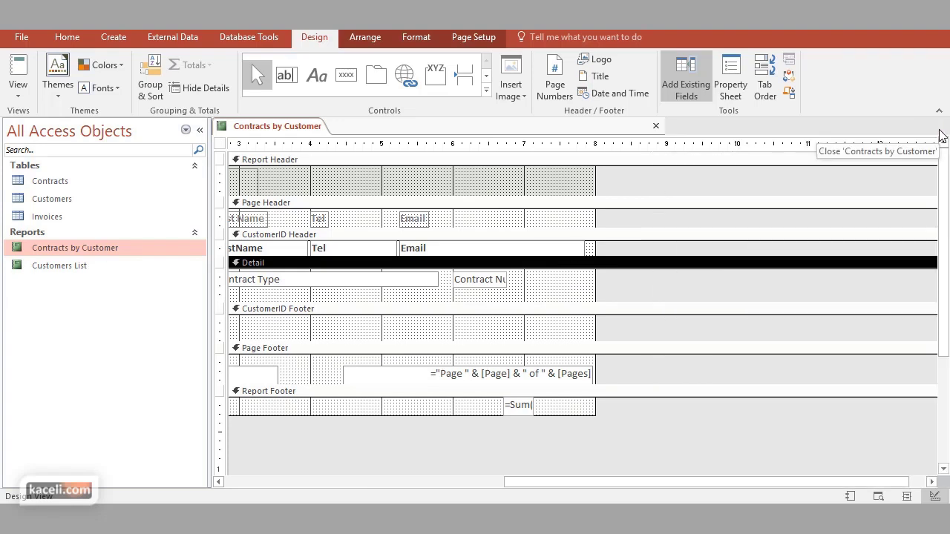
{"action": "left_click", "coordinate": [940, 127]}
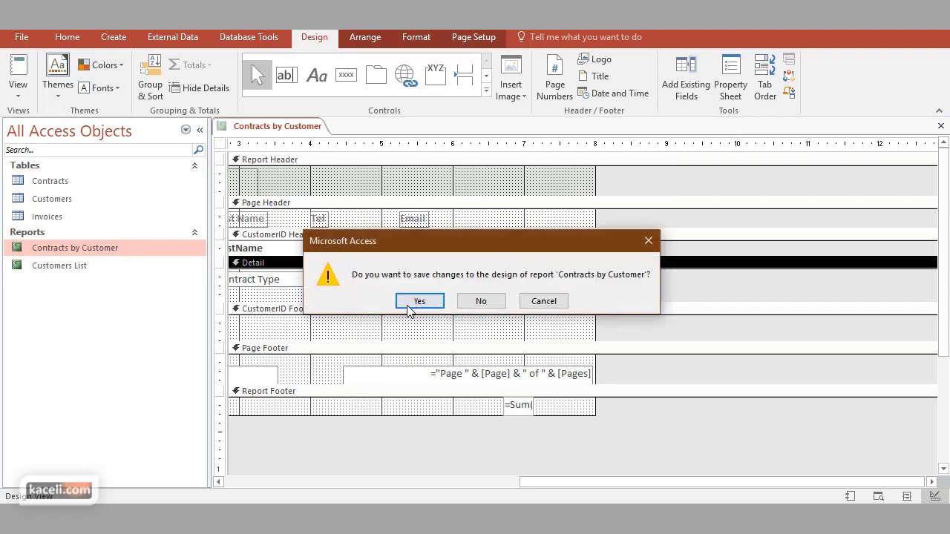
{"action": "left_click", "coordinate": [420, 301]}
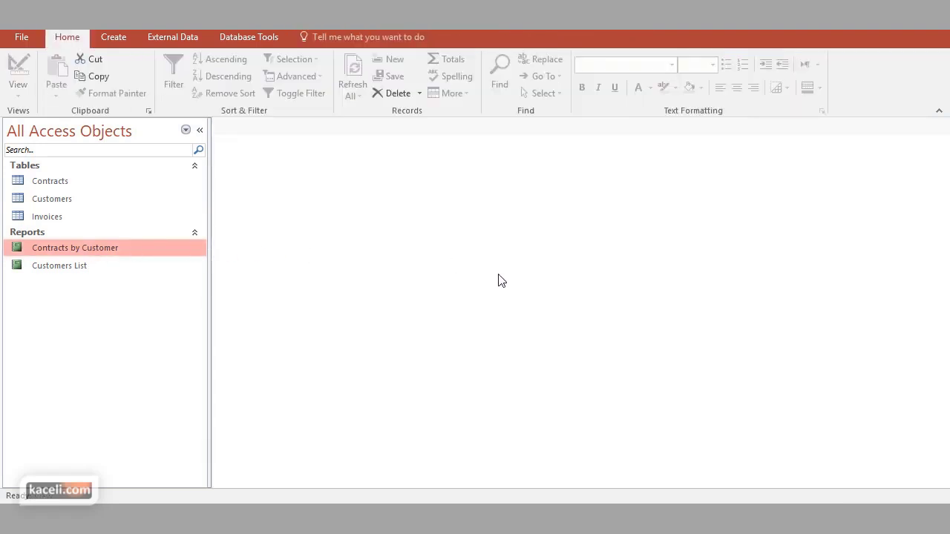
Reopen the report to check Contract Num beside Contract Type, then switch to Design View
{"action": "key", "text": "Return"}
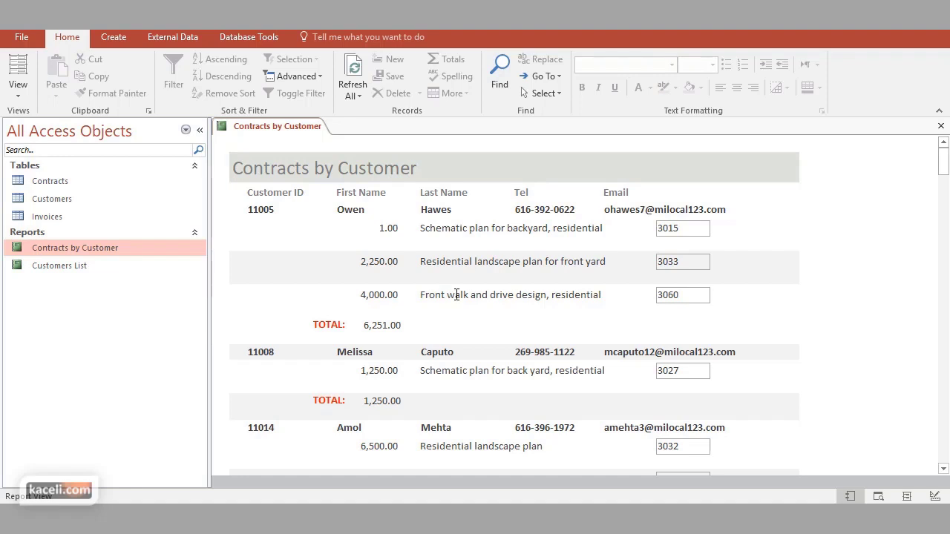
{"action": "left_click", "coordinate": [18, 88]}
{"action": "left_click", "coordinate": [47, 218]}
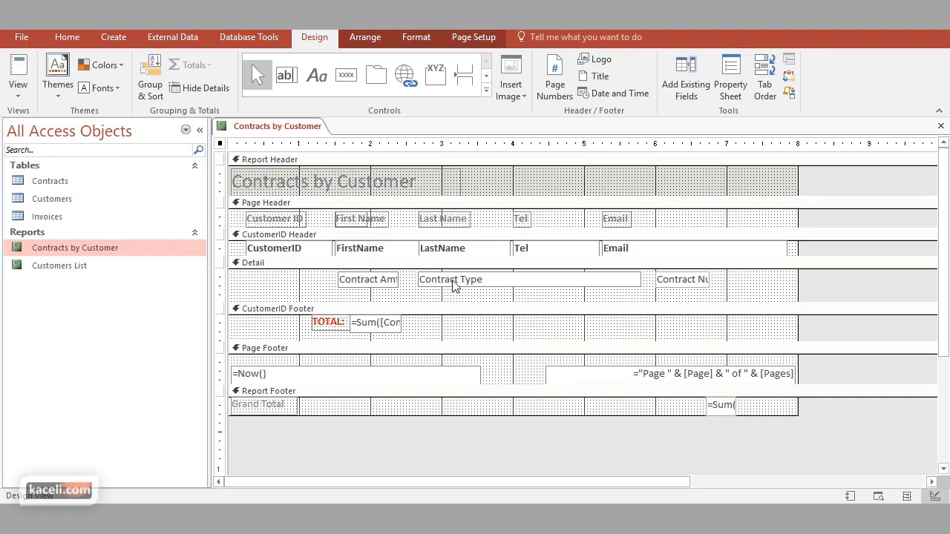
Set the Contract Amt box's Format property to Currency in the Property Sheet
{"action": "left_click", "coordinate": [453, 284]}
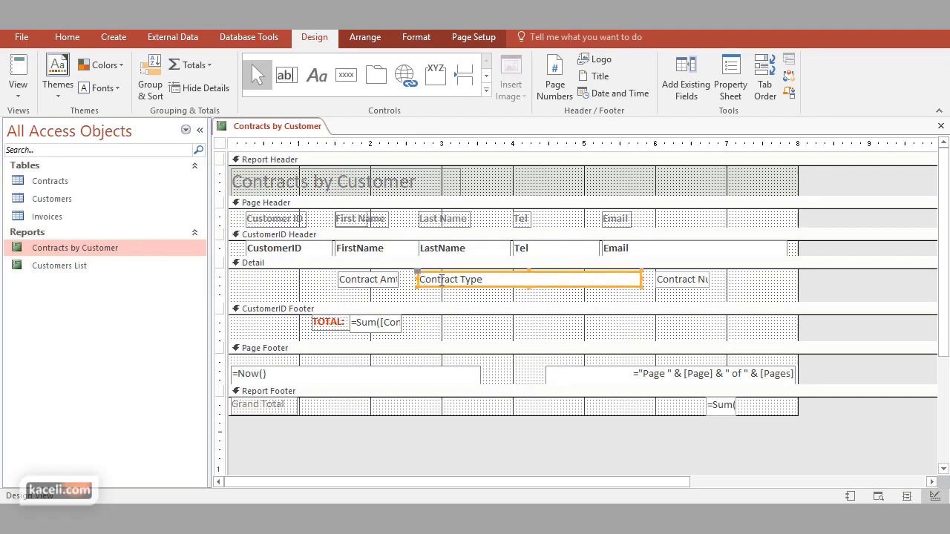
{"action": "left_click", "coordinate": [386, 284]}
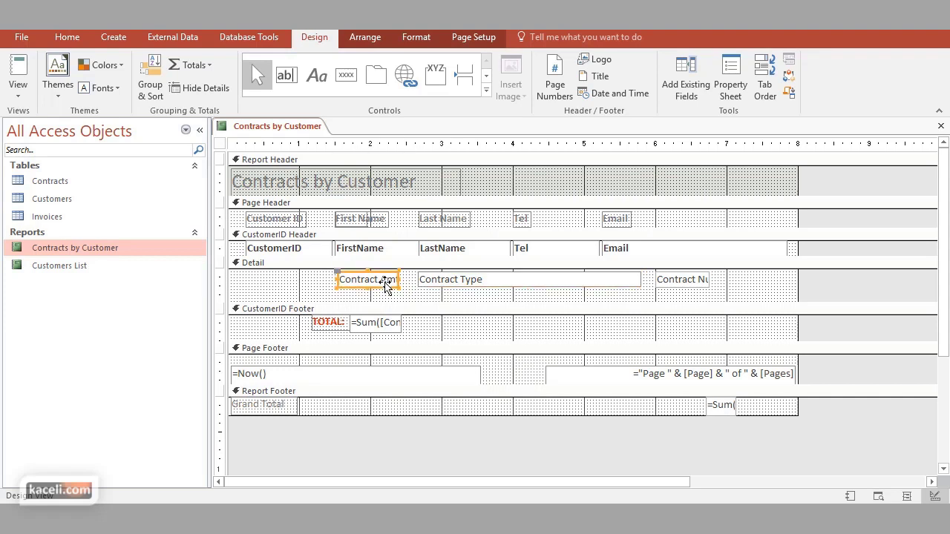
{"action": "left_click", "coordinate": [740, 97]}
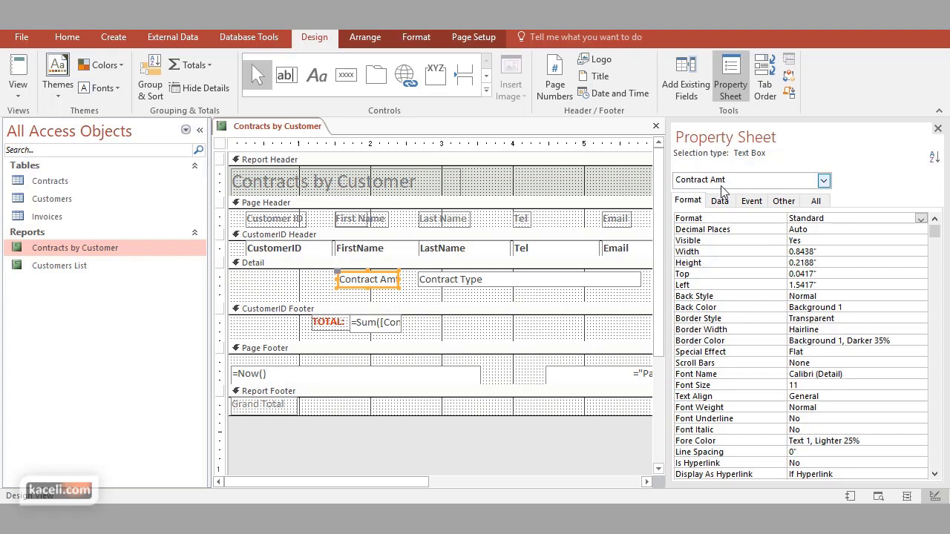
{"action": "left_click", "coordinate": [823, 181]}
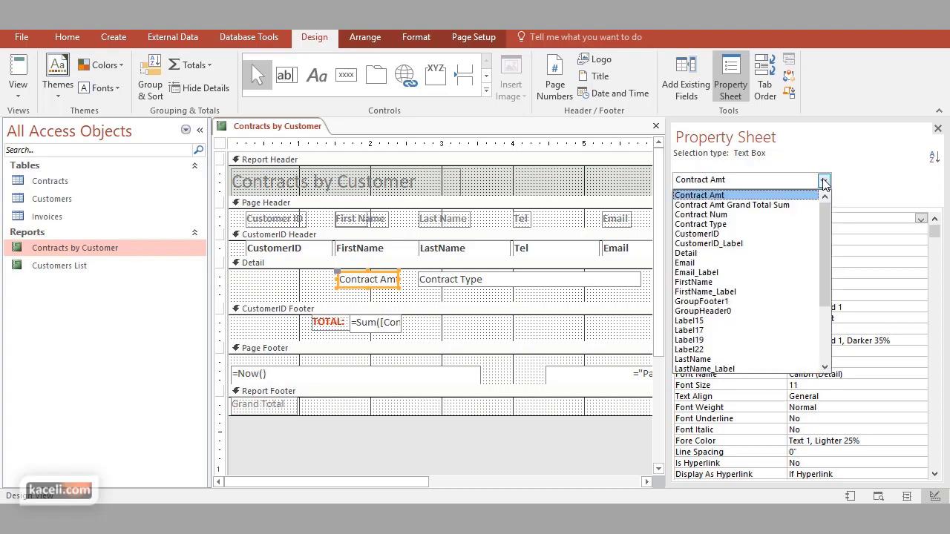
{"action": "left_click", "coordinate": [824, 181]}
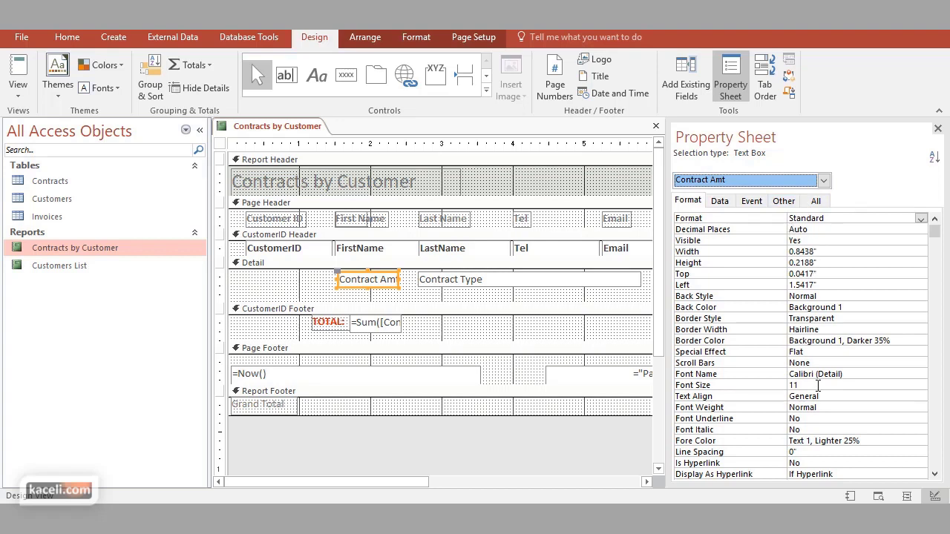
{"action": "scroll", "coordinate": [812, 392], "scroll_direction": "down", "scroll_amount": 1}
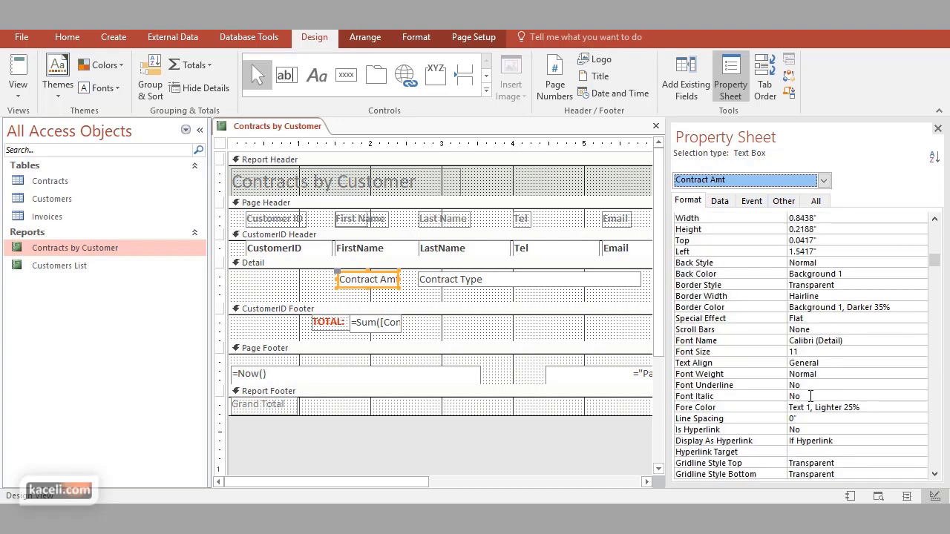
{"action": "scroll", "coordinate": [799, 384], "scroll_direction": "up", "scroll_amount": 1}
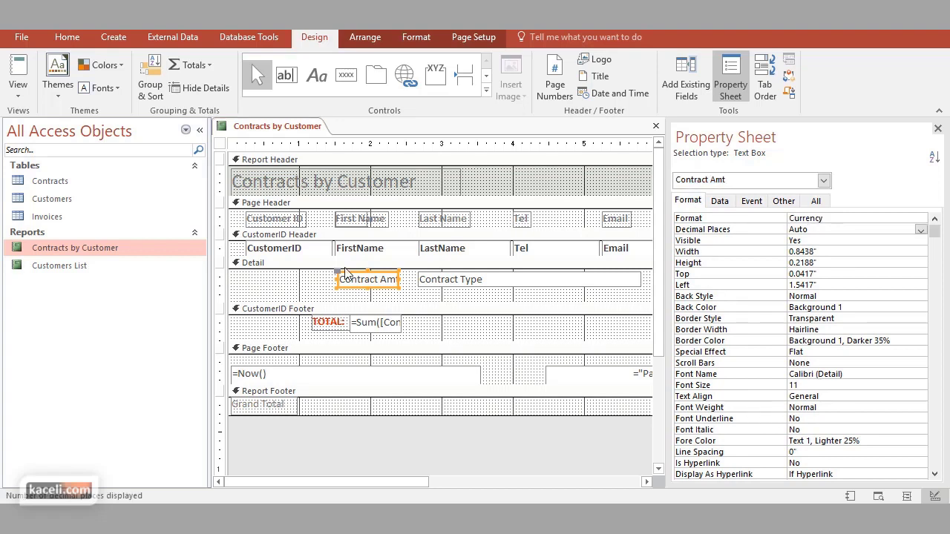
{"action": "left_click", "coordinate": [719, 202]}
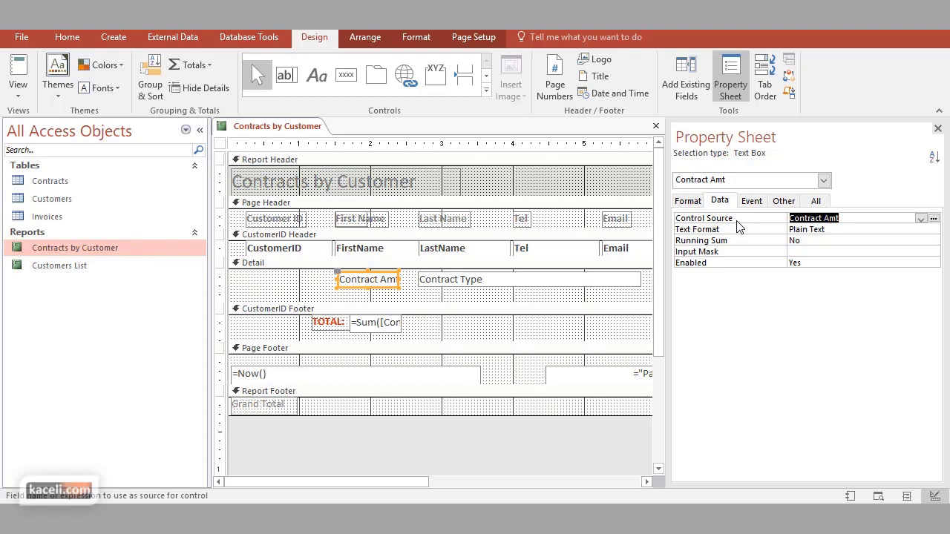
Open the Expression Builder from the Contract Amt box's Control Source property
{"action": "left_click", "coordinate": [847, 221]}
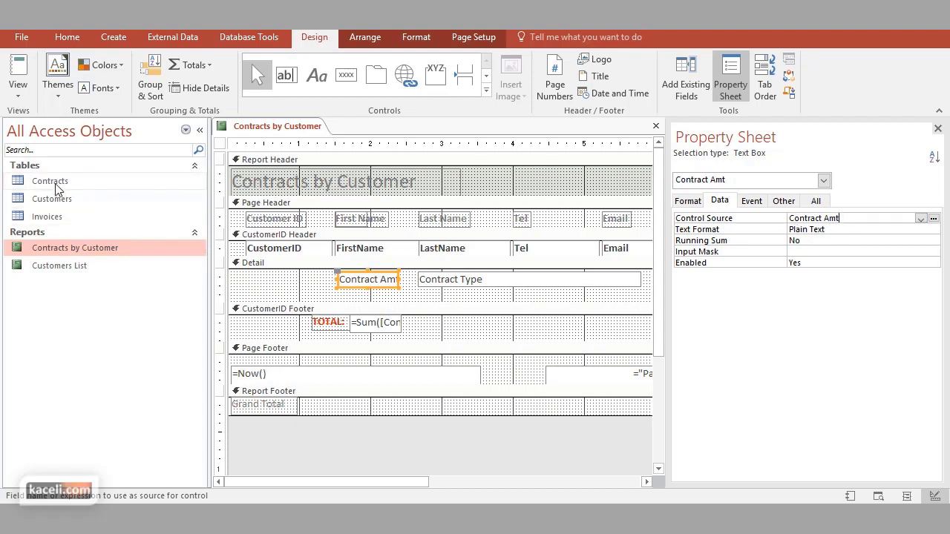
{"action": "left_click", "coordinate": [921, 220]}
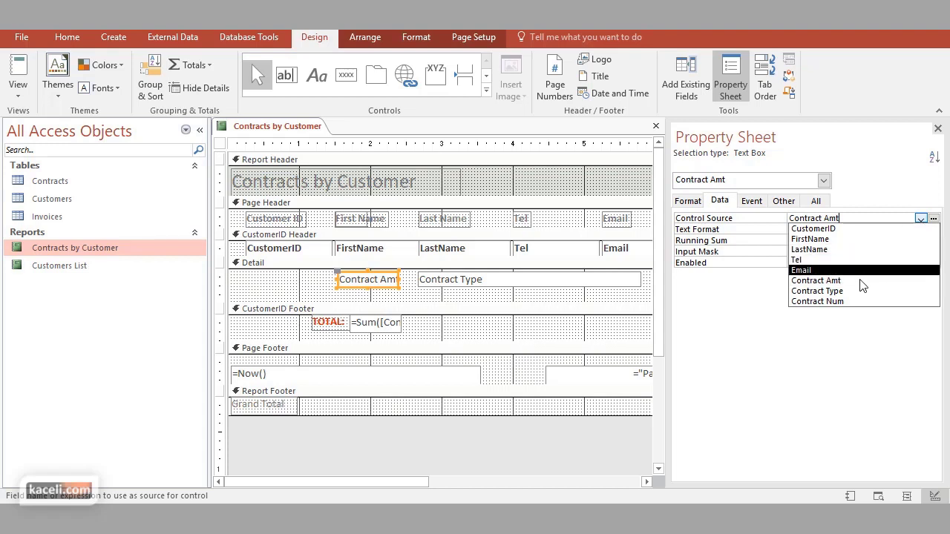
{"action": "left_click", "coordinate": [875, 197]}
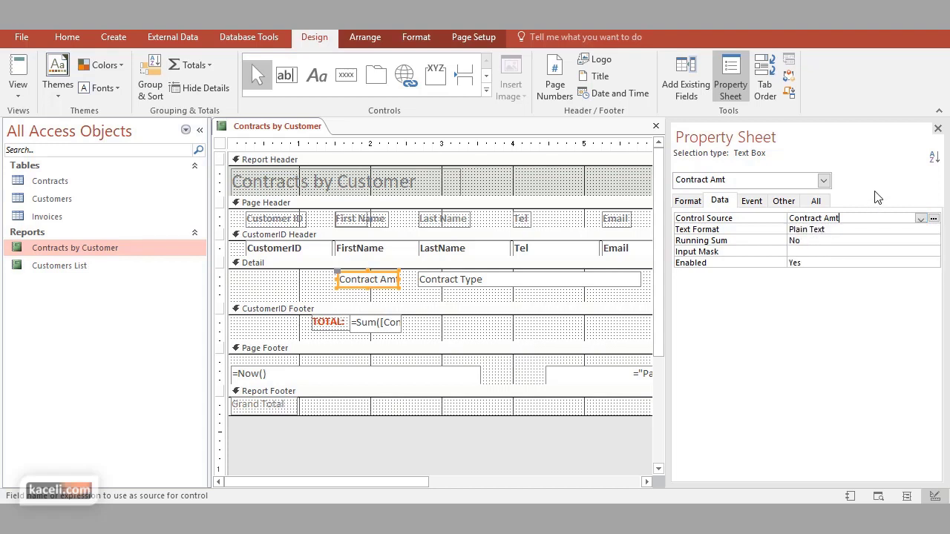
{"action": "left_click", "coordinate": [920, 219]}
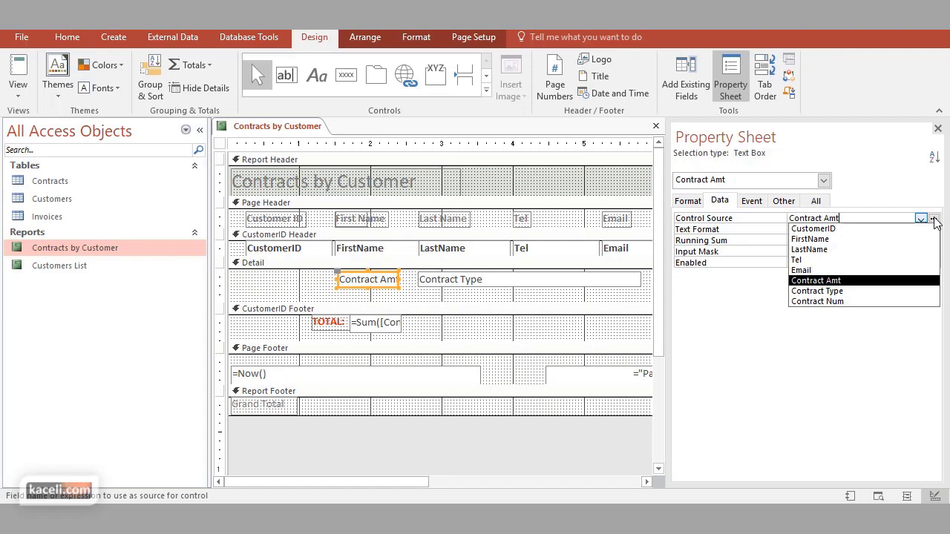
{"action": "left_click", "coordinate": [933, 218]}
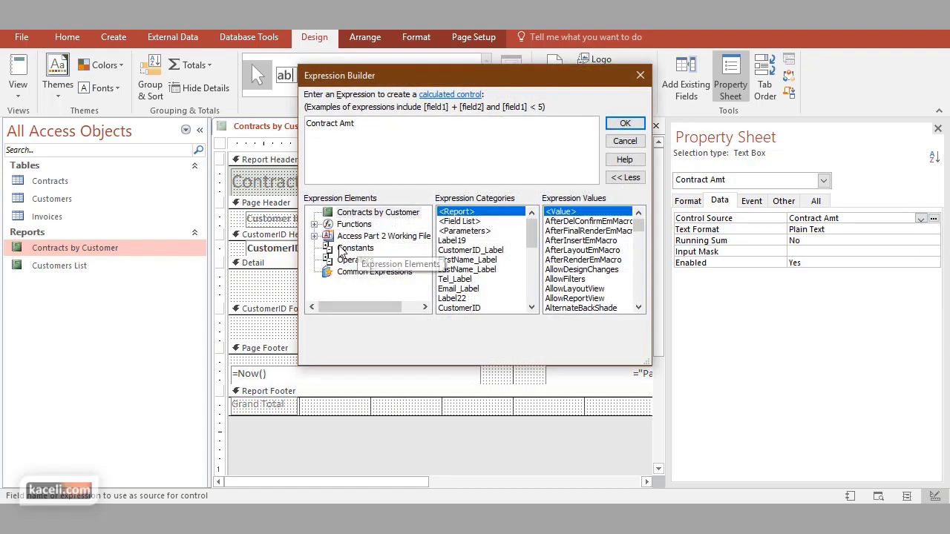
Browse to the Contracts table fields in Expression Builder and pick the Contract Num field
{"action": "left_click", "coordinate": [312, 236]}
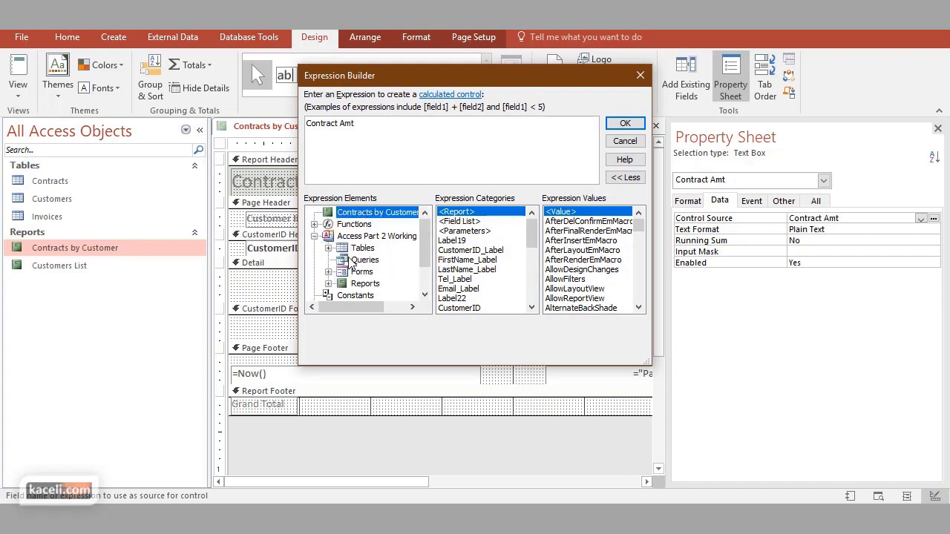
{"action": "left_click", "coordinate": [328, 248]}
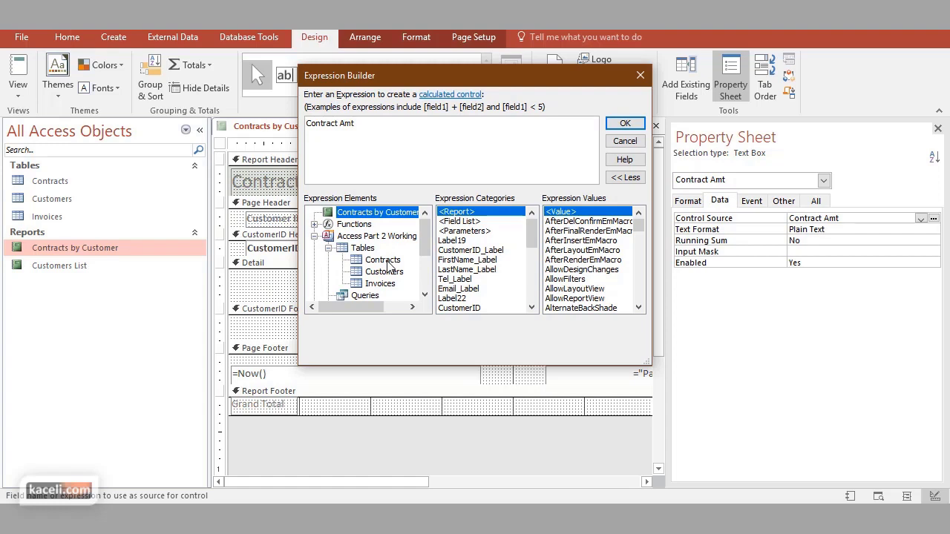
{"action": "left_click", "coordinate": [388, 261]}
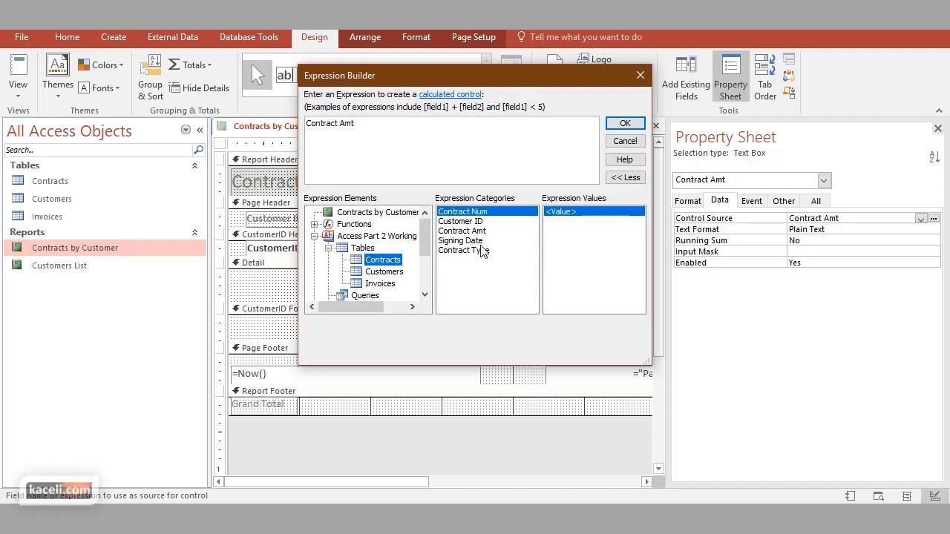
{"action": "left_click", "coordinate": [481, 241]}
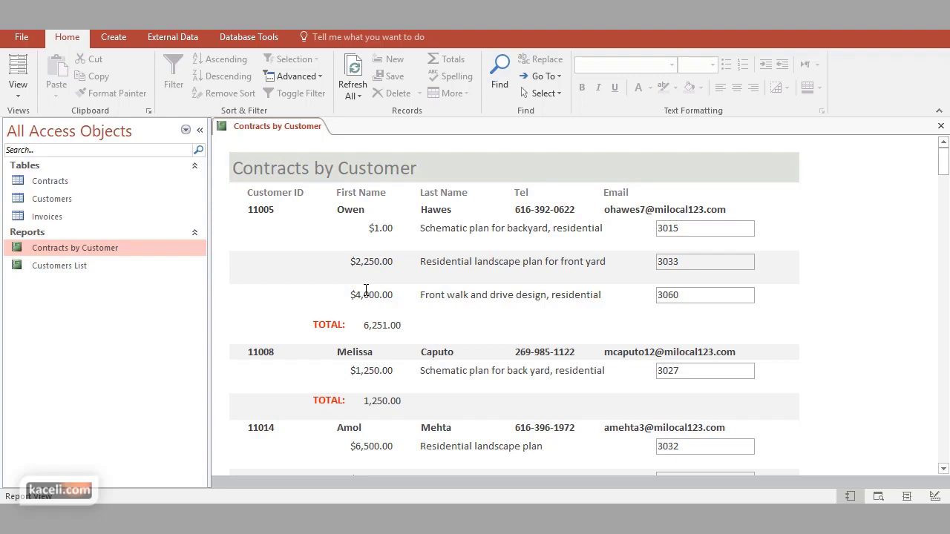
Switch to Design view, then close the report without saving its design changes
{"action": "left_click", "coordinate": [935, 496]}
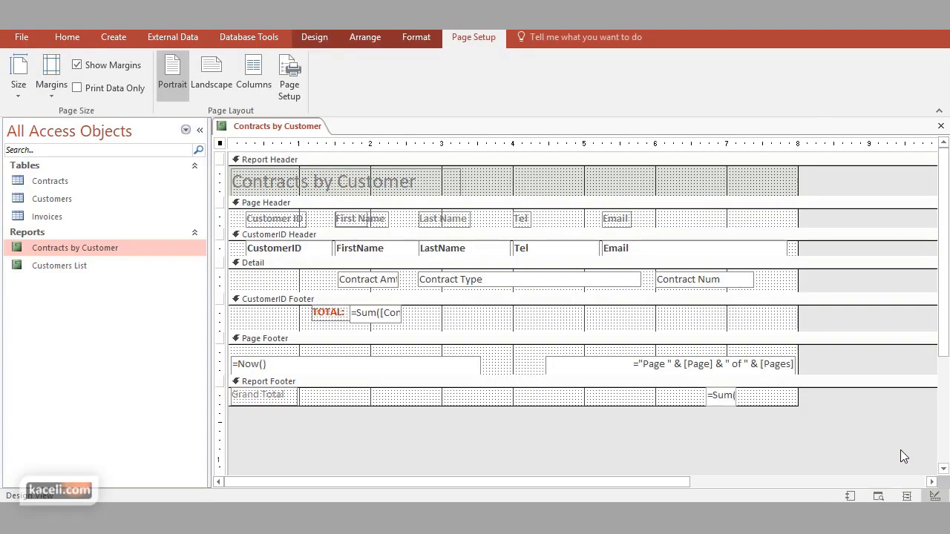
{"action": "left_click", "coordinate": [386, 283]}
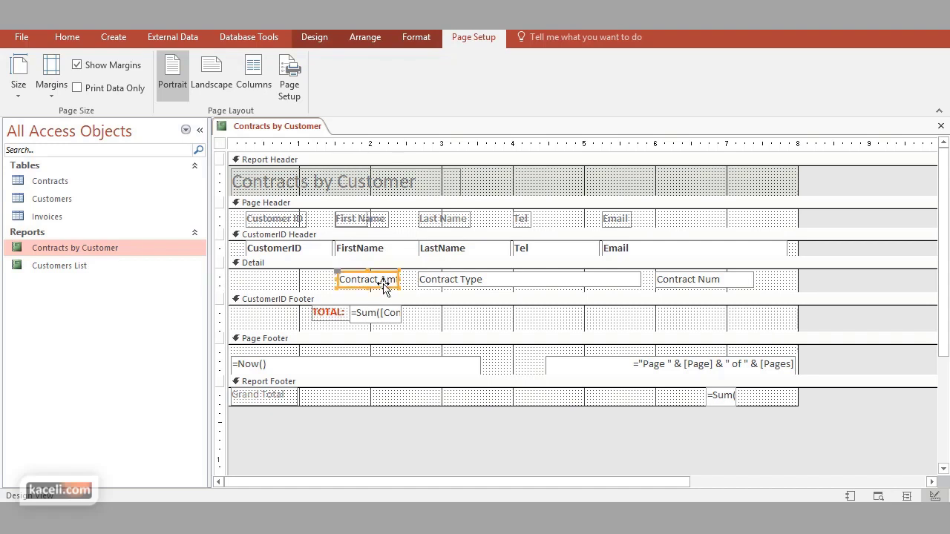
{"action": "left_click", "coordinate": [95, 249]}
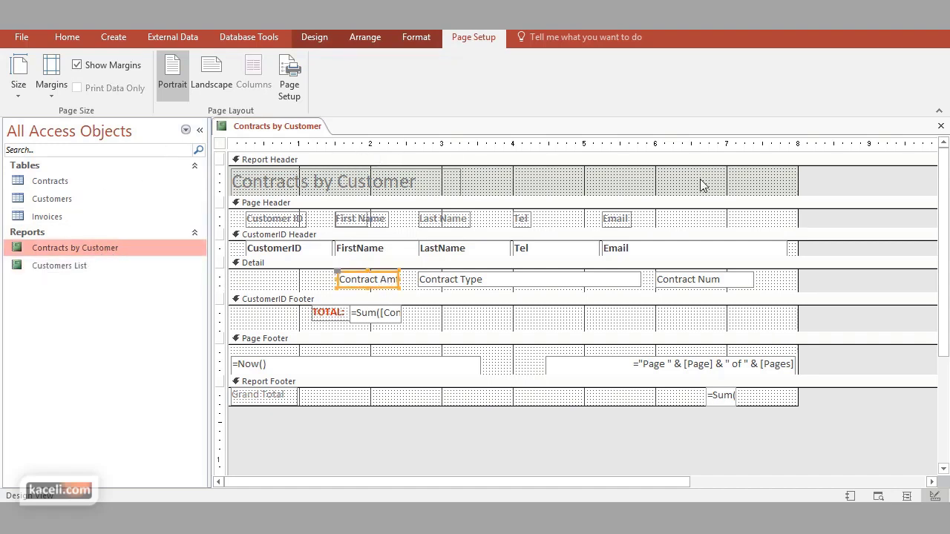
{"action": "left_click", "coordinate": [941, 125]}
{"action": "left_click", "coordinate": [481, 300]}
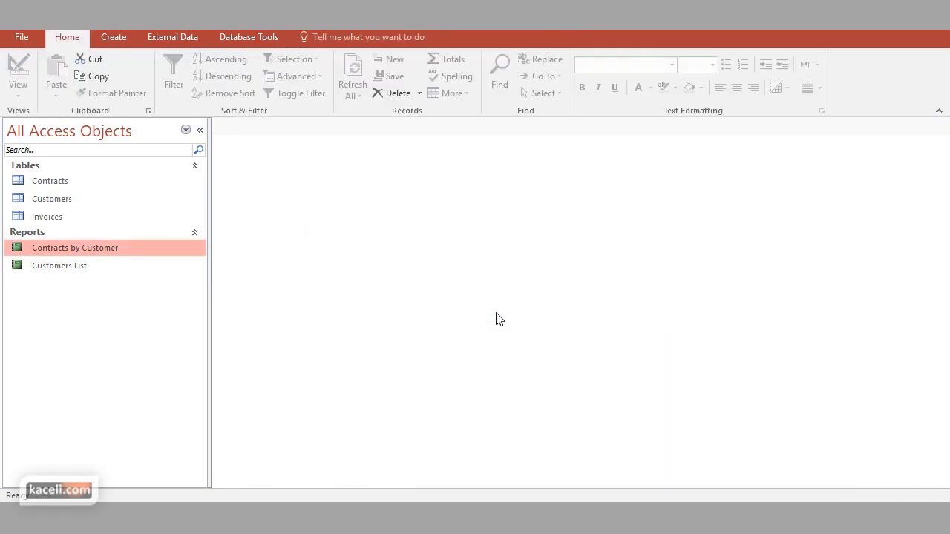
Reopen the Contracts by Customer report in Design view
{"action": "double_click", "coordinate": [75, 248]}
{"action": "left_click", "coordinate": [18, 90]}
{"action": "left_click", "coordinate": [55, 224]}
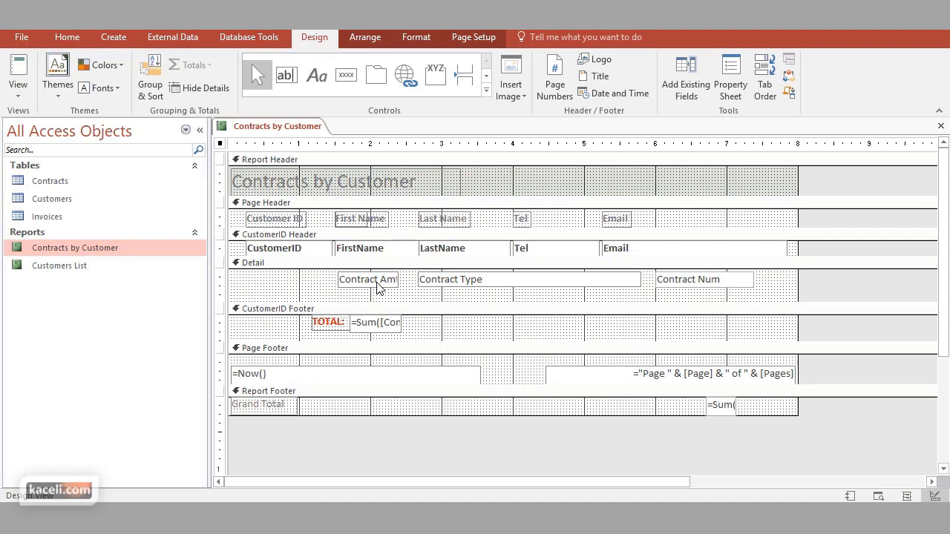
Place Contract Num left of Contract Type, and move and widen Contract Amt at the row's right end
{"action": "left_click", "coordinate": [696, 290]}
{"action": "left_click_drag", "start_coordinate": [694, 288], "coordinate": [411, 304]}
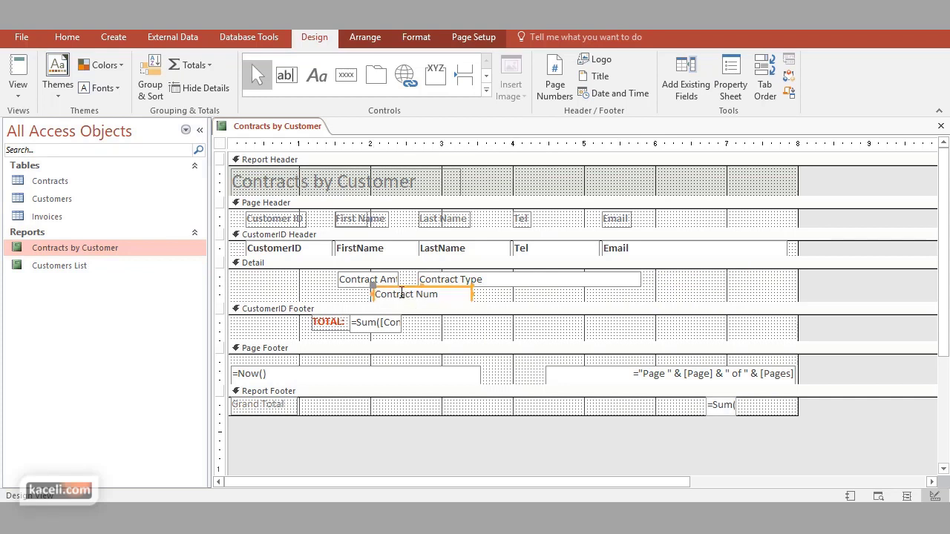
{"action": "left_click", "coordinate": [362, 283]}
{"action": "left_click_drag", "start_coordinate": [362, 283], "coordinate": [672, 281]}
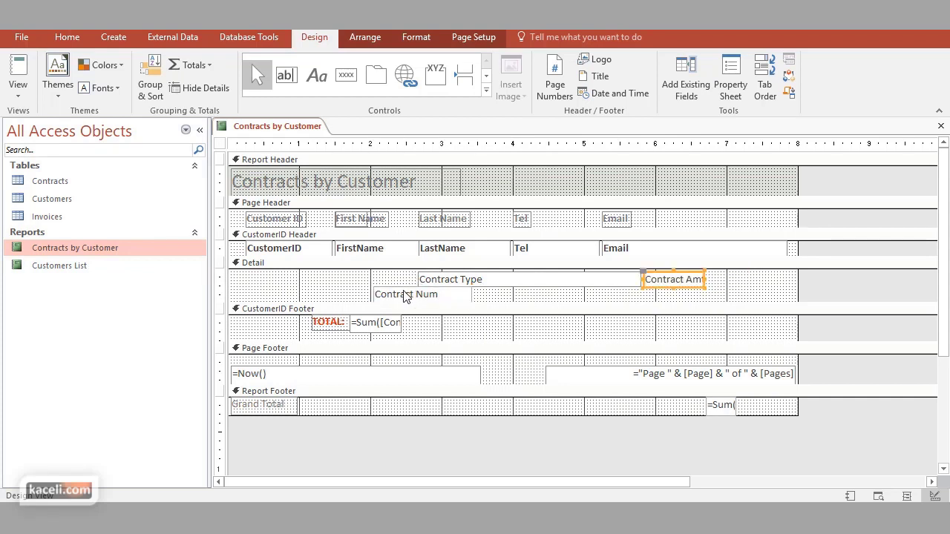
{"action": "left_click", "coordinate": [401, 295]}
{"action": "left_click_drag", "start_coordinate": [401, 295], "coordinate": [358, 278]}
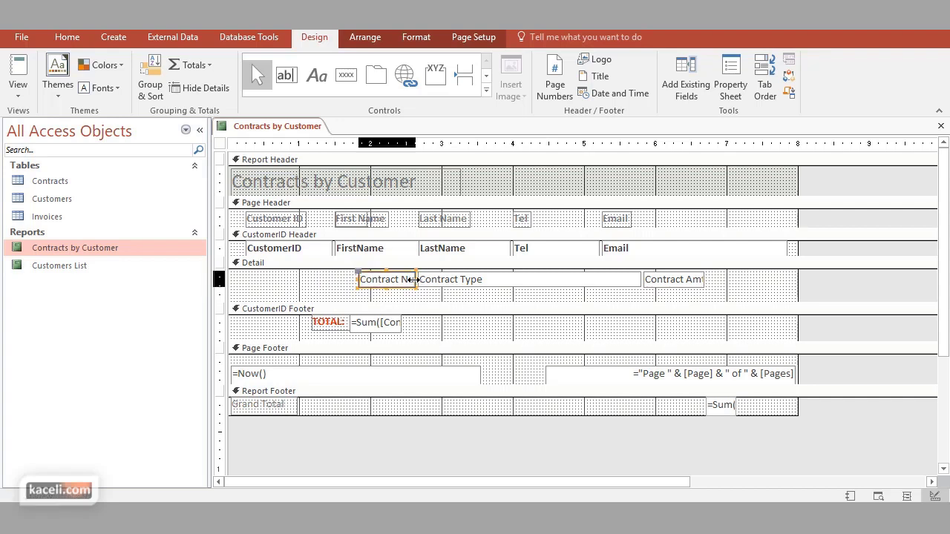
{"action": "left_click", "coordinate": [701, 286]}
{"action": "left_click_drag", "start_coordinate": [708, 286], "coordinate": [724, 281]}
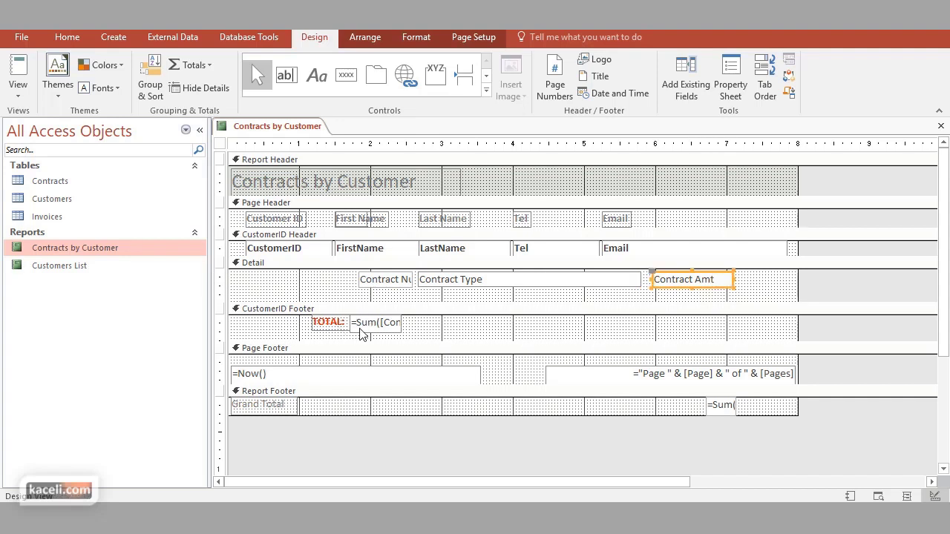
Move the =Sum total and TOTAL label under Contract Amt, shorten Detail, and save the report
{"action": "left_click_drag", "start_coordinate": [362, 334], "coordinate": [663, 328]}
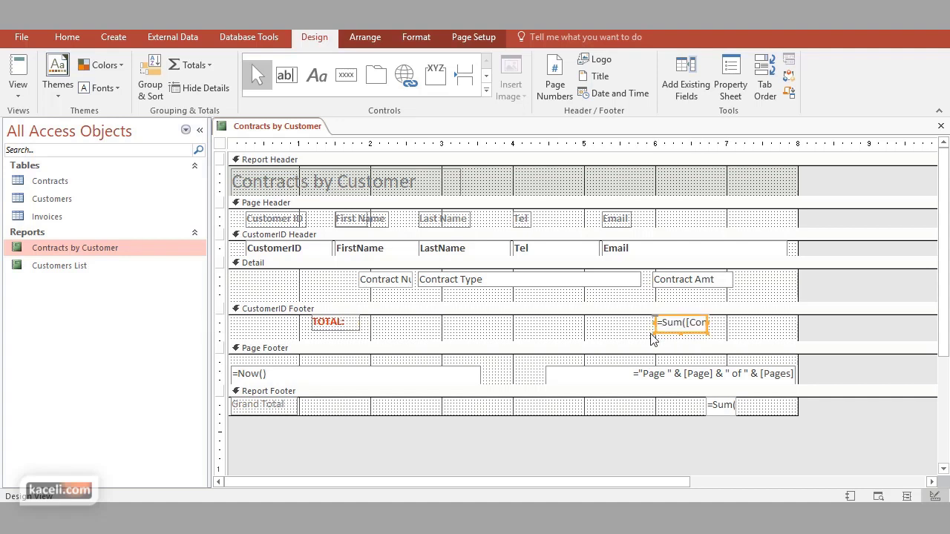
{"action": "left_click", "coordinate": [353, 326]}
{"action": "left_click_drag", "start_coordinate": [353, 327], "coordinate": [646, 329]}
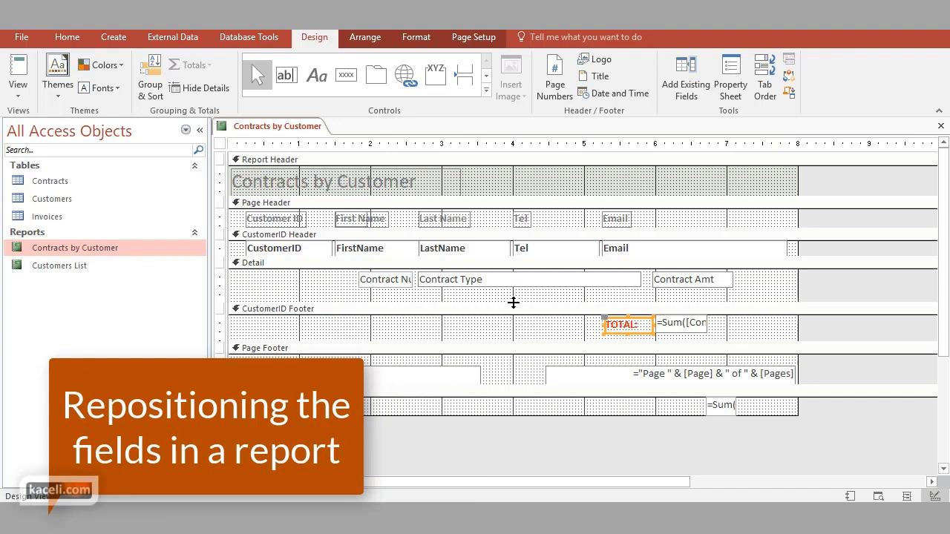
{"action": "left_click_drag", "start_coordinate": [513, 302], "coordinate": [513, 291]}
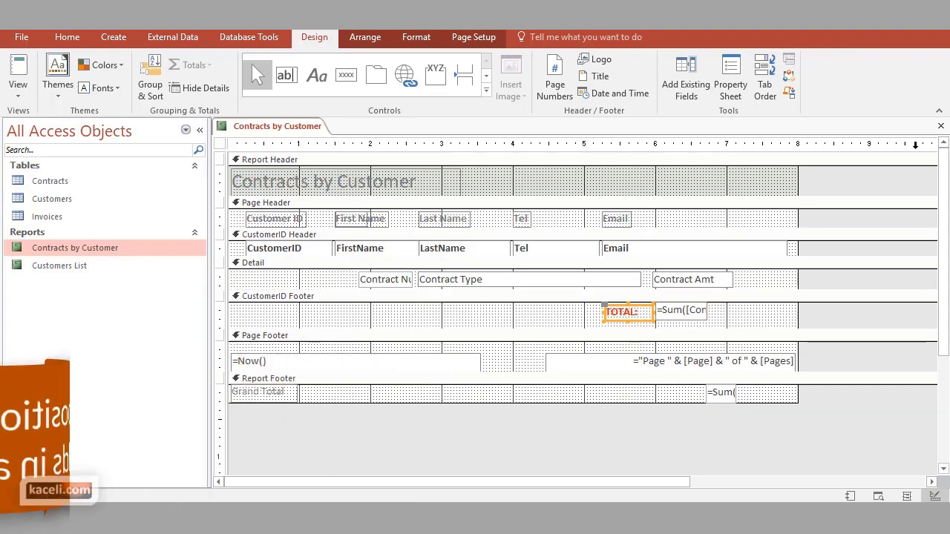
{"action": "left_click", "coordinate": [941, 128]}
{"action": "left_click", "coordinate": [433, 299]}
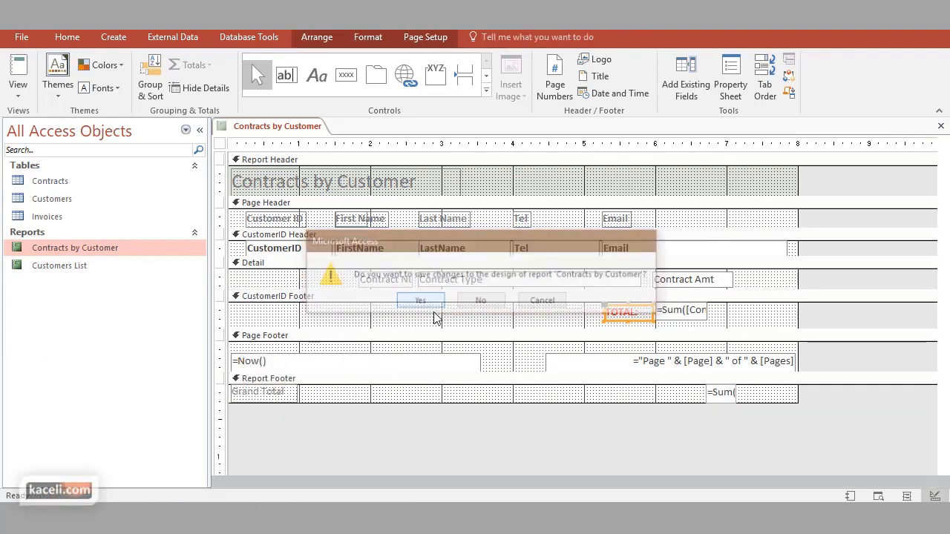
Open the Contracts by Customer report from the navigation pane in Layout view
{"action": "double_click", "coordinate": [103, 252]}
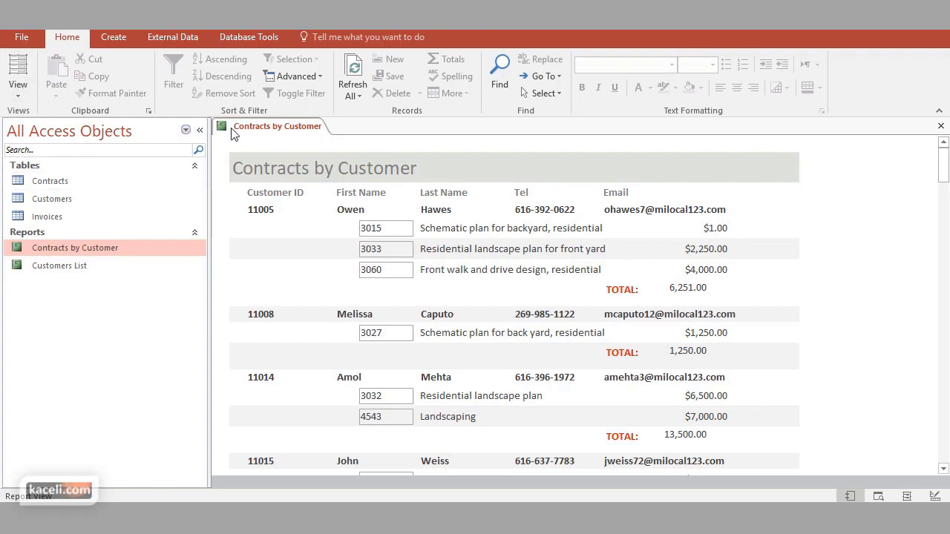
{"action": "left_click", "coordinate": [29, 95]}
{"action": "left_click", "coordinate": [63, 187]}
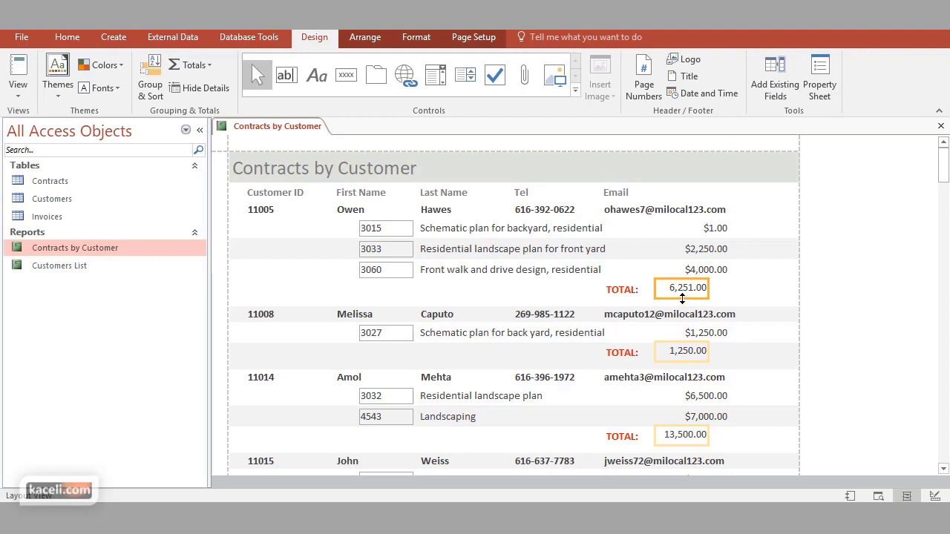
Copy the borderless Contract Amt formatting onto the Contract Num boxes with Format Painter and save
{"action": "left_click_drag", "start_coordinate": [683, 296], "coordinate": [698, 296]}
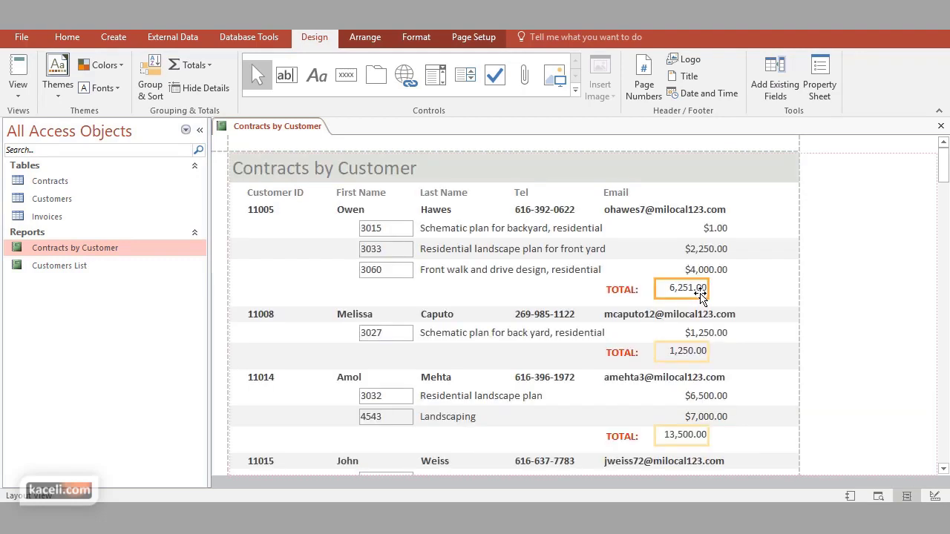
{"action": "left_click", "coordinate": [692, 228]}
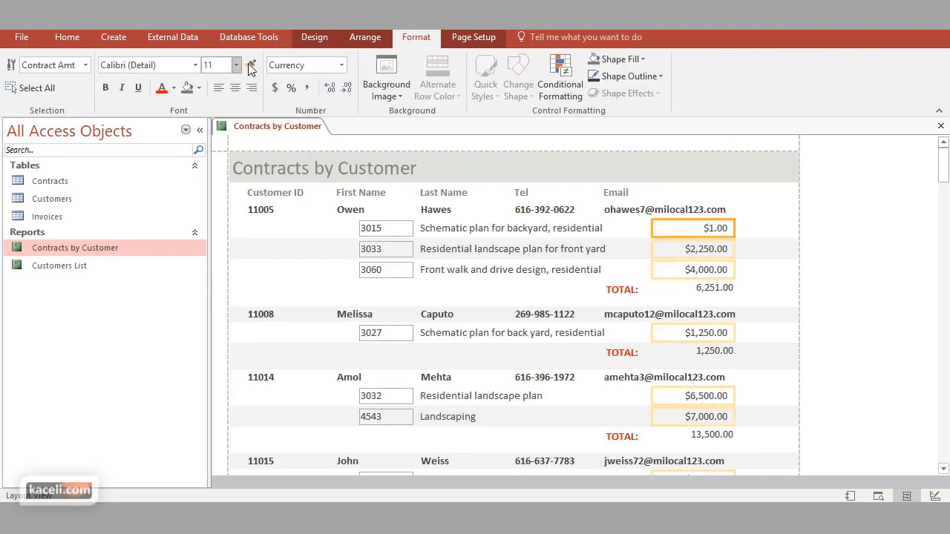
{"action": "left_click", "coordinate": [384, 233]}
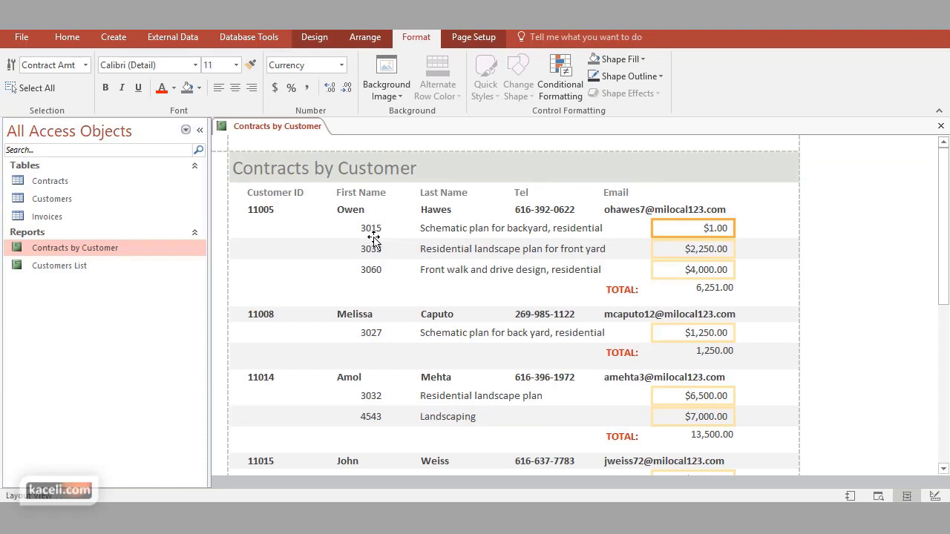
{"action": "left_click", "coordinate": [434, 288]}
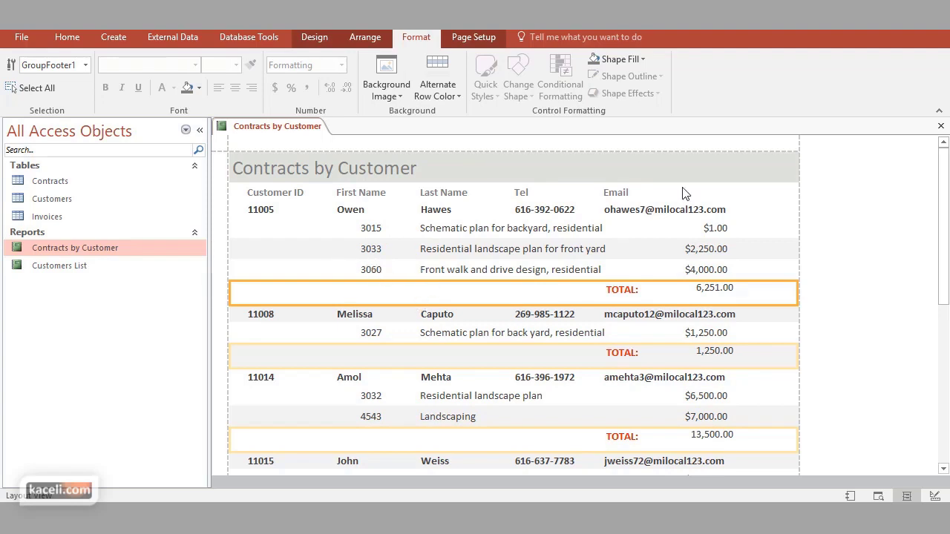
{"action": "left_click", "coordinate": [941, 126]}
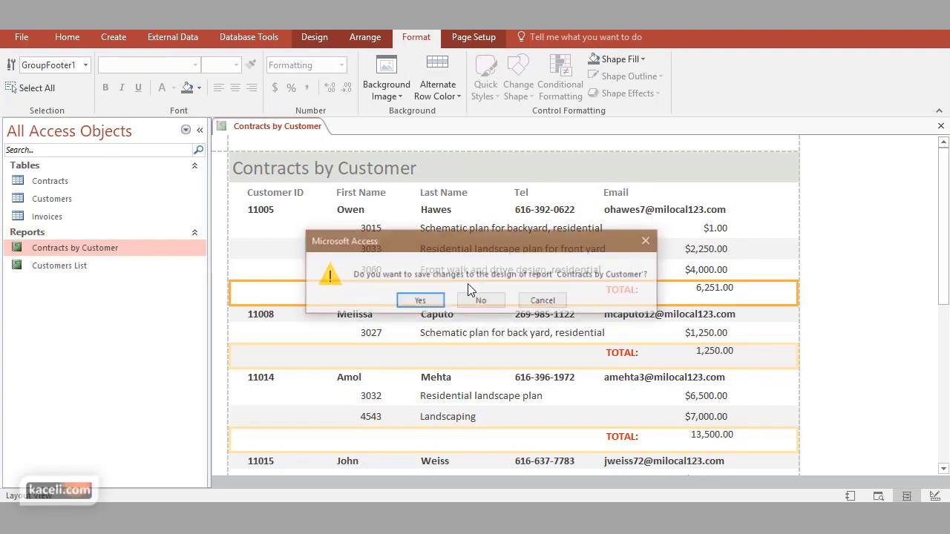
{"action": "left_click", "coordinate": [425, 299]}
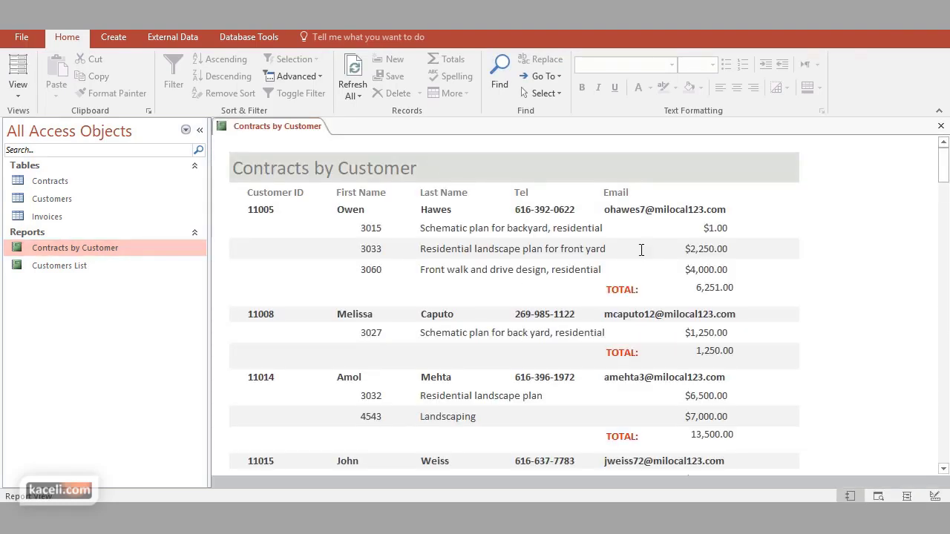
Open the report in Print Preview and scroll down through page 1
{"action": "left_click", "coordinate": [20, 93]}
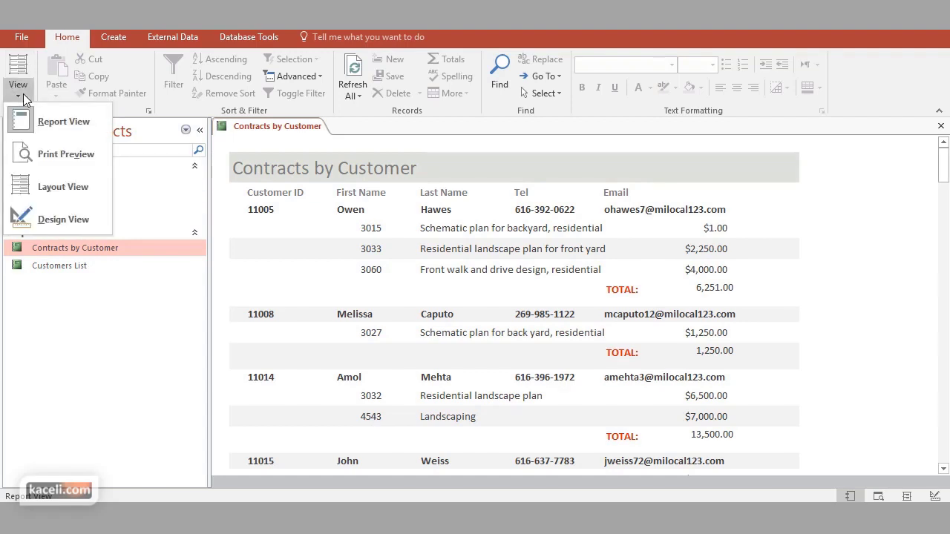
{"action": "left_click", "coordinate": [85, 158]}
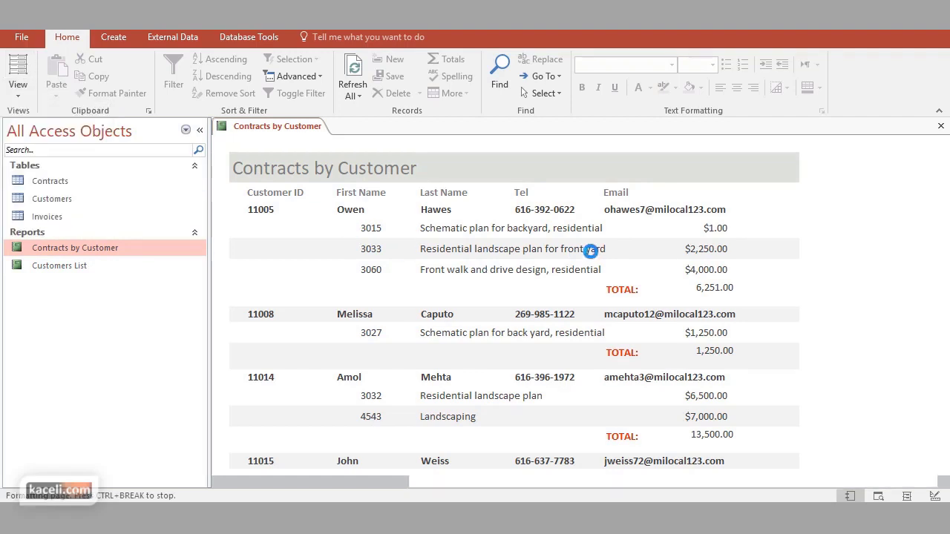
{"action": "scroll", "coordinate": [570, 289], "scroll_direction": "down", "scroll_amount": 5}
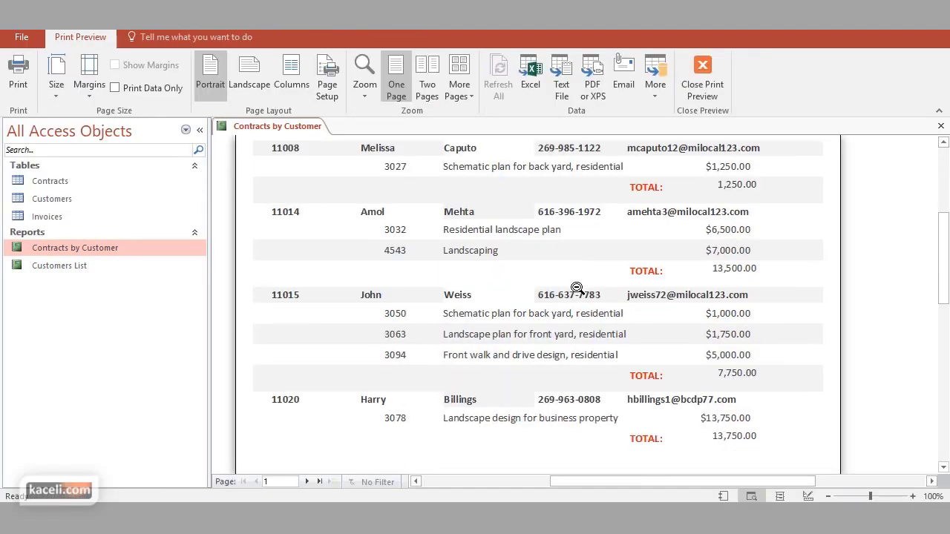
{"action": "scroll", "coordinate": [577, 288], "scroll_direction": "down", "scroll_amount": 10}
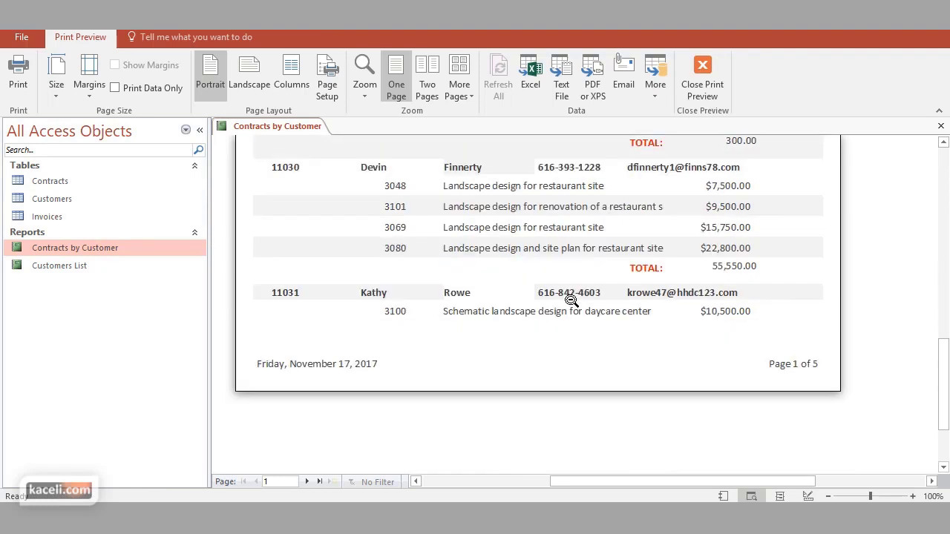
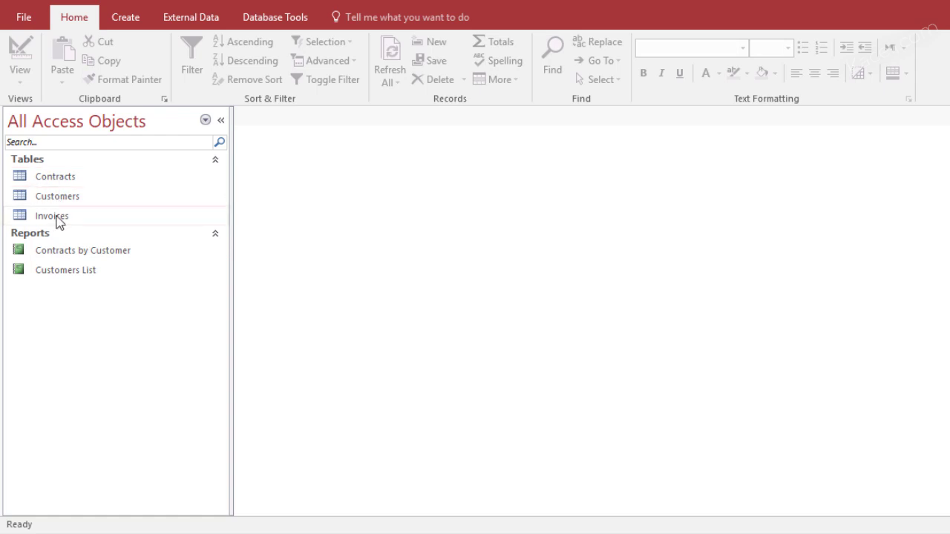
Check the Contracts table, then add all five Contracts fields in the Simple Query Wizard
{"action": "double_click", "coordinate": [55, 176]}
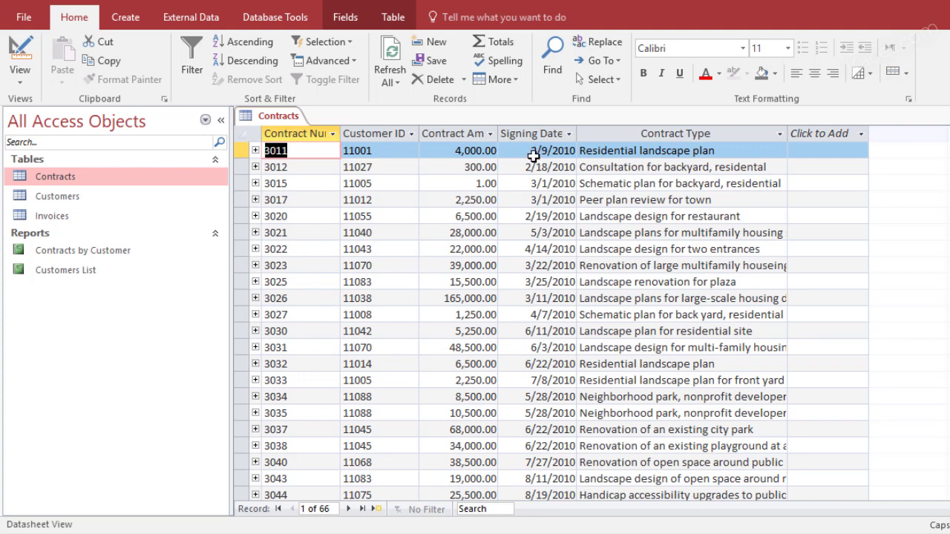
{"action": "key", "text": "ctrl+w"}
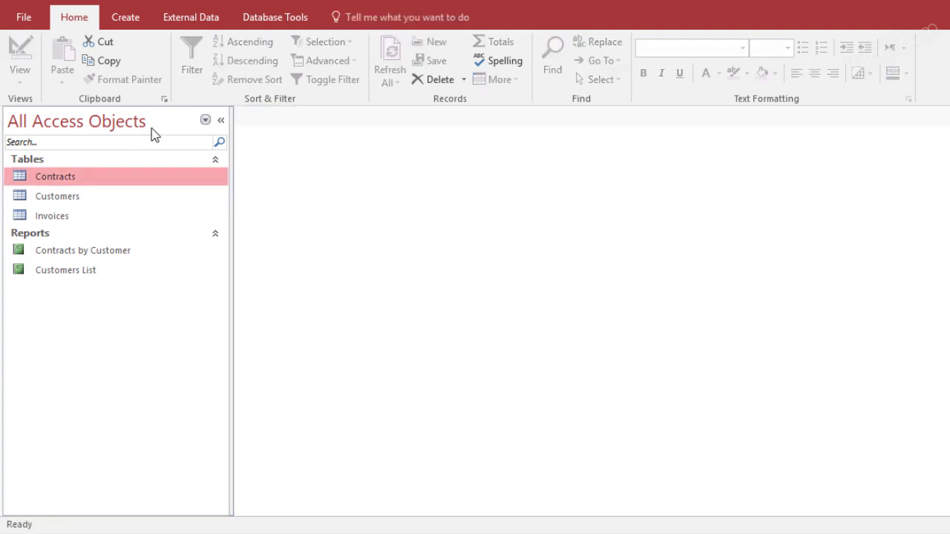
{"action": "left_click", "coordinate": [130, 19]}
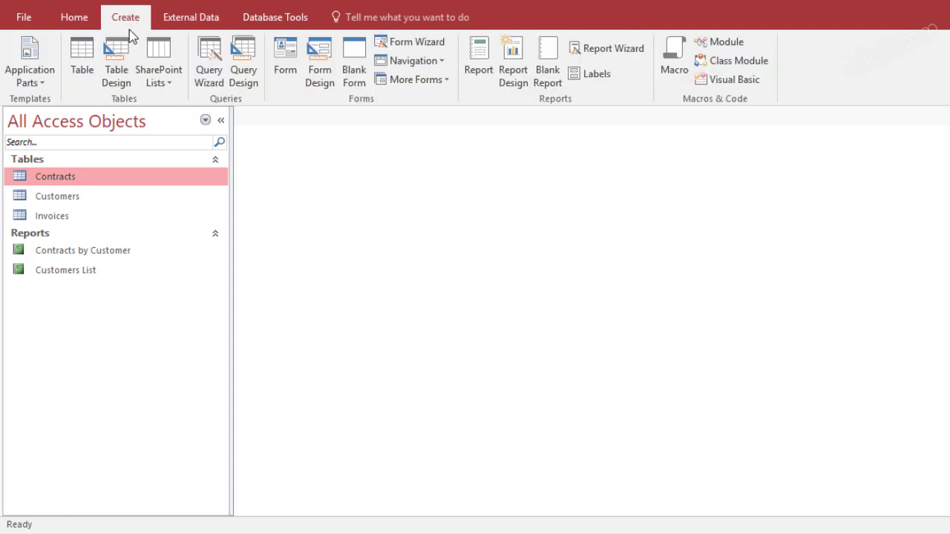
{"action": "left_click", "coordinate": [211, 71]}
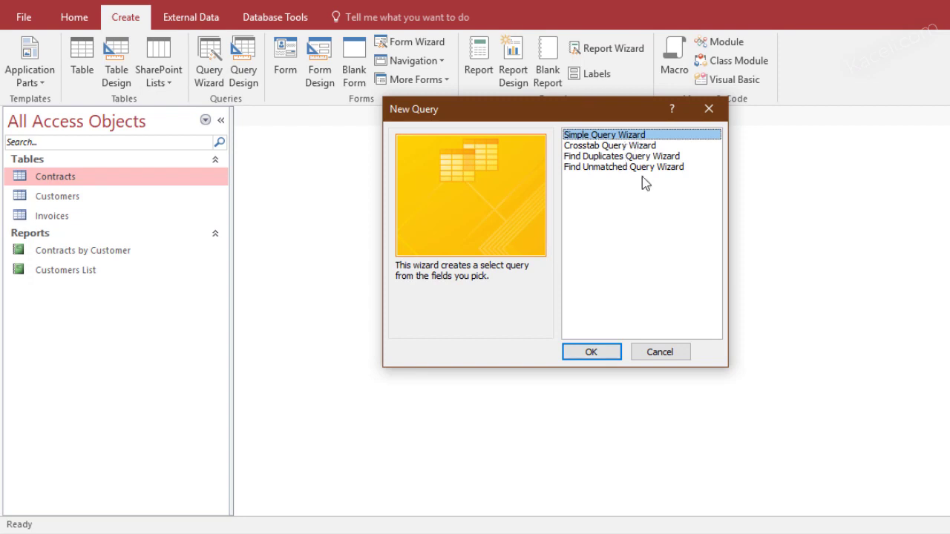
{"action": "left_click", "coordinate": [595, 351]}
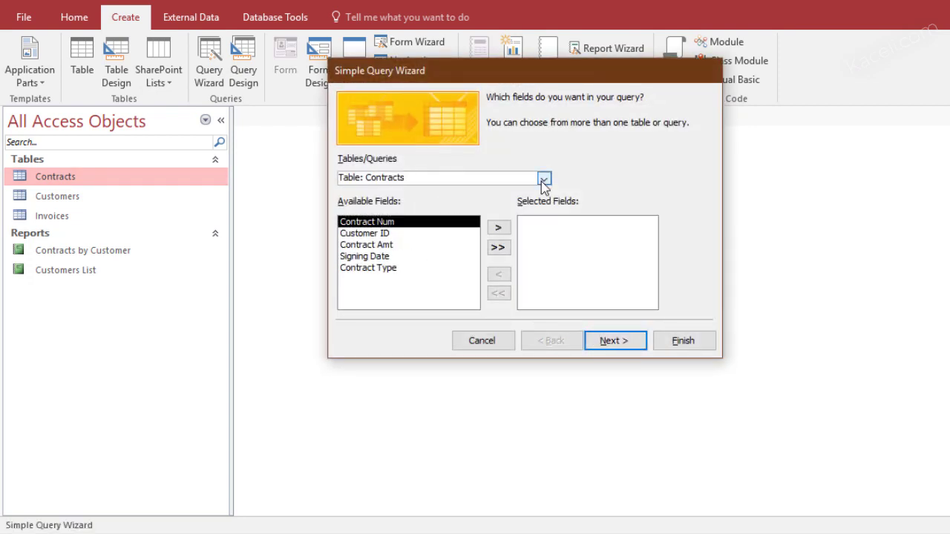
{"action": "left_click", "coordinate": [498, 230]}
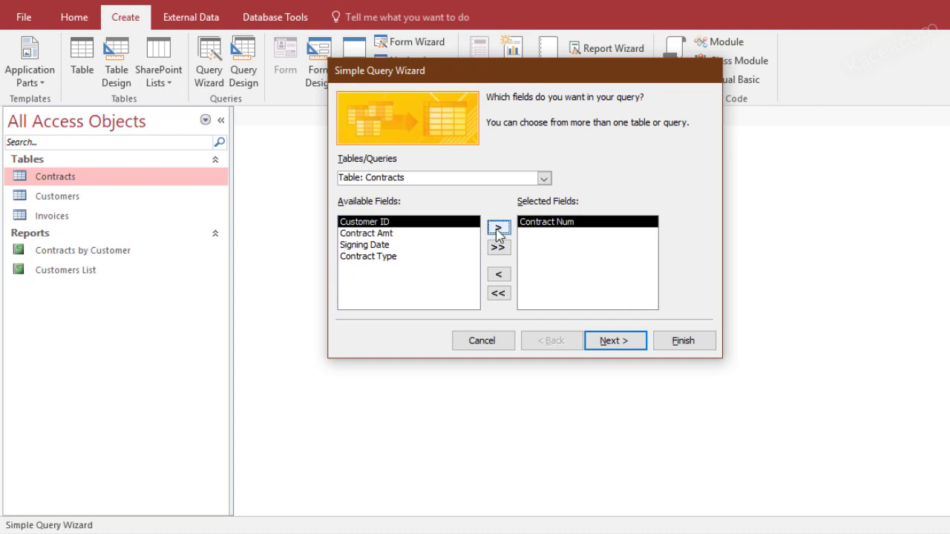
{"action": "left_click", "coordinate": [498, 229]}
{"action": "left_click", "coordinate": [498, 229]}
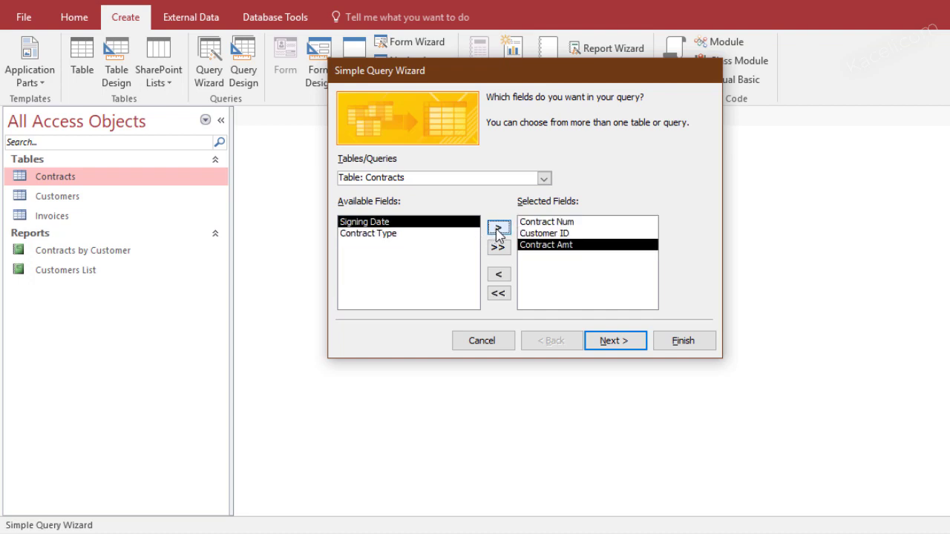
{"action": "left_click", "coordinate": [498, 230]}
{"action": "left_click", "coordinate": [498, 230]}
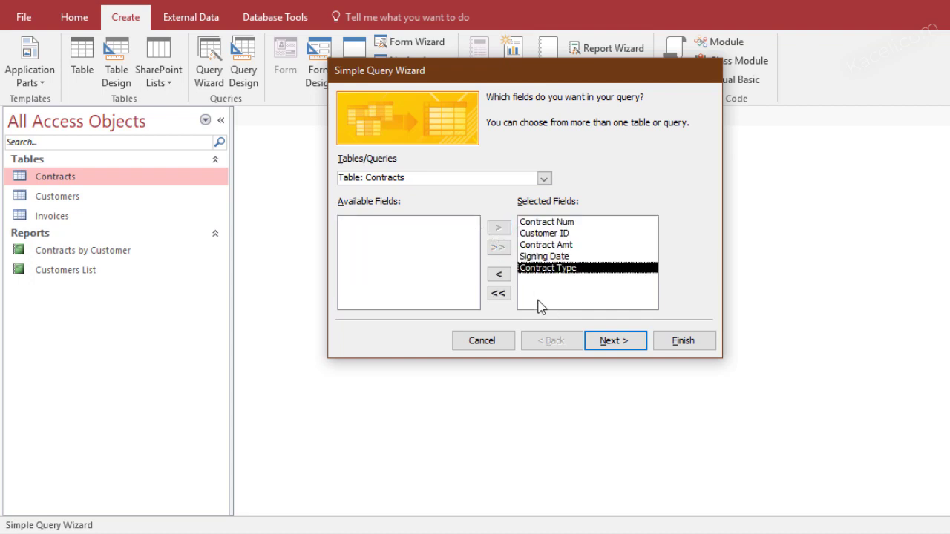
Keep it a detail query, title it 'Contracts by Date', and finish the wizard
{"action": "left_click", "coordinate": [613, 342]}
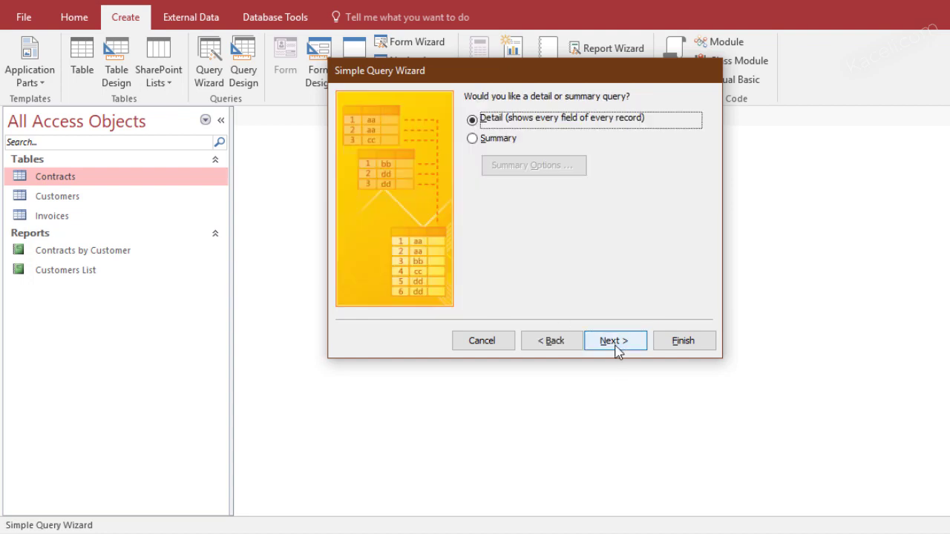
{"action": "left_click", "coordinate": [616, 341]}
{"action": "left_click", "coordinate": [552, 119]}
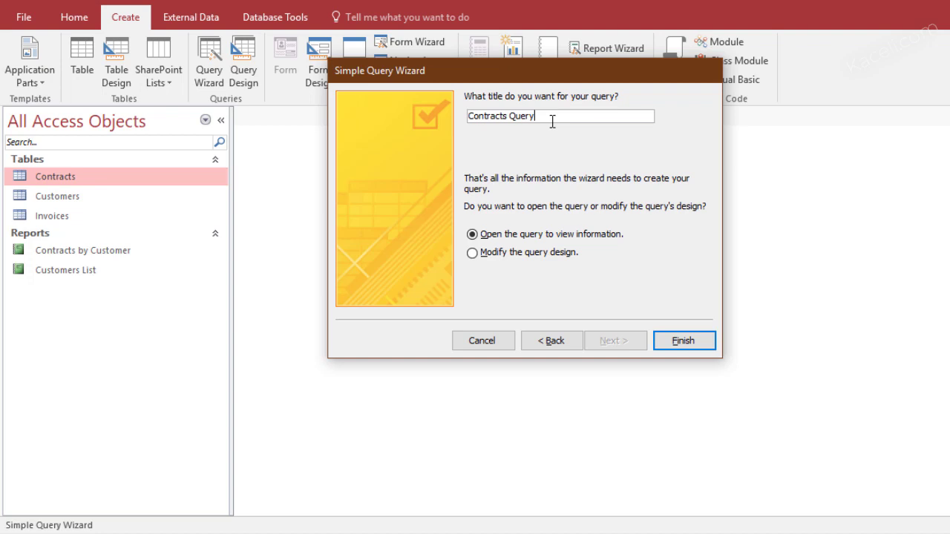
{"action": "key", "text": "BackSpace"}
{"action": "key", "text": "BackSpace"}
{"action": "key", "text": "BackSpace"}
{"action": "key", "text": "BackSpace"}
{"action": "key", "text": "BackSpace"}
{"action": "type", "text": "by Date"}
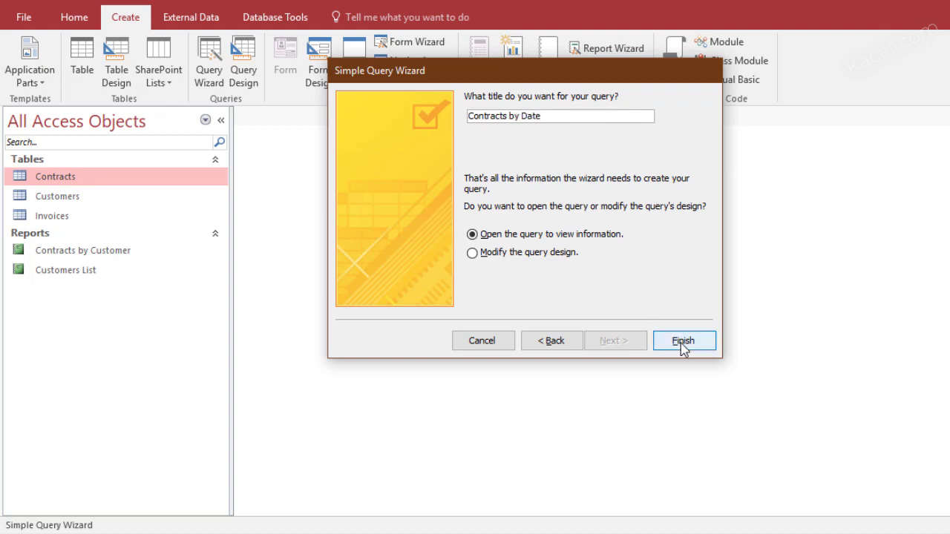
{"action": "left_click", "coordinate": [682, 342]}
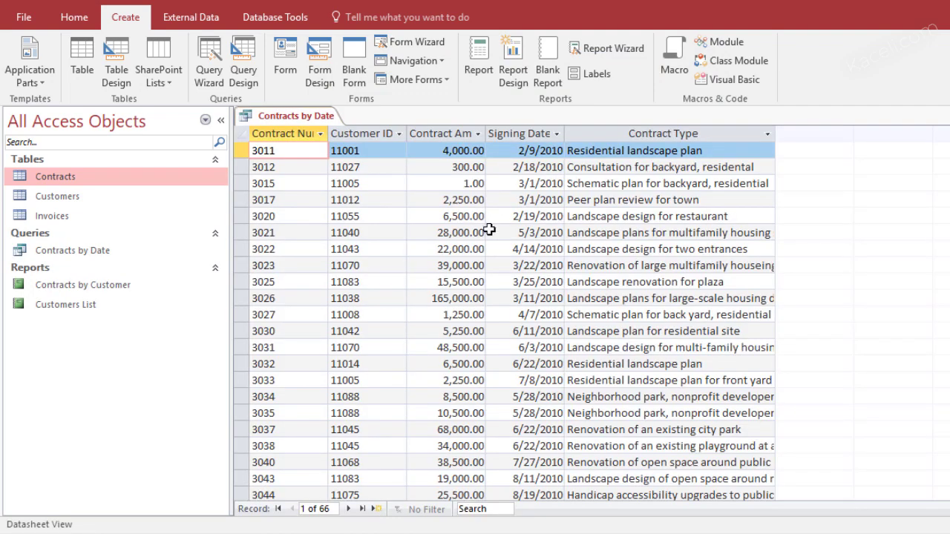
Close the query results and open Contracts by Date in Design View from the navigation pane
{"action": "key", "text": "ctrl+w"}
{"action": "left_click", "coordinate": [63, 257]}
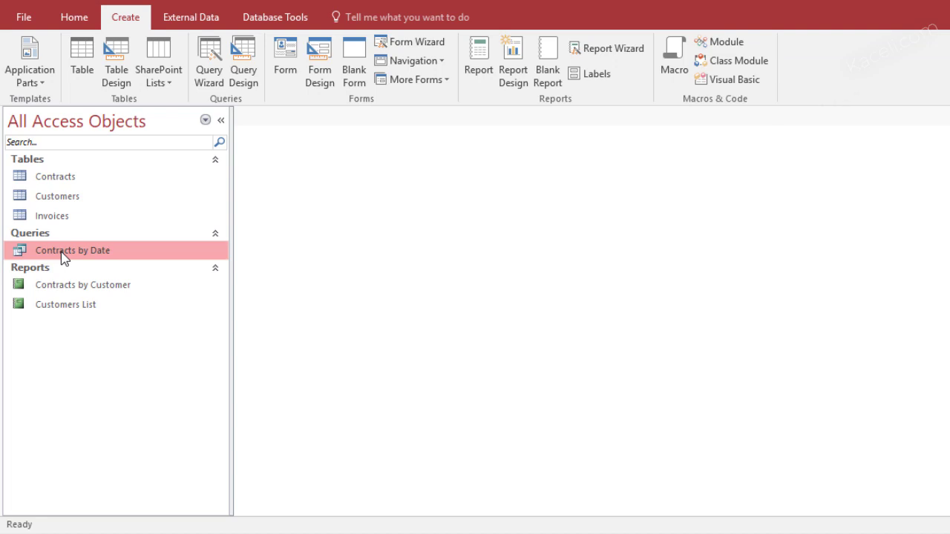
{"action": "left_click", "coordinate": [77, 19]}
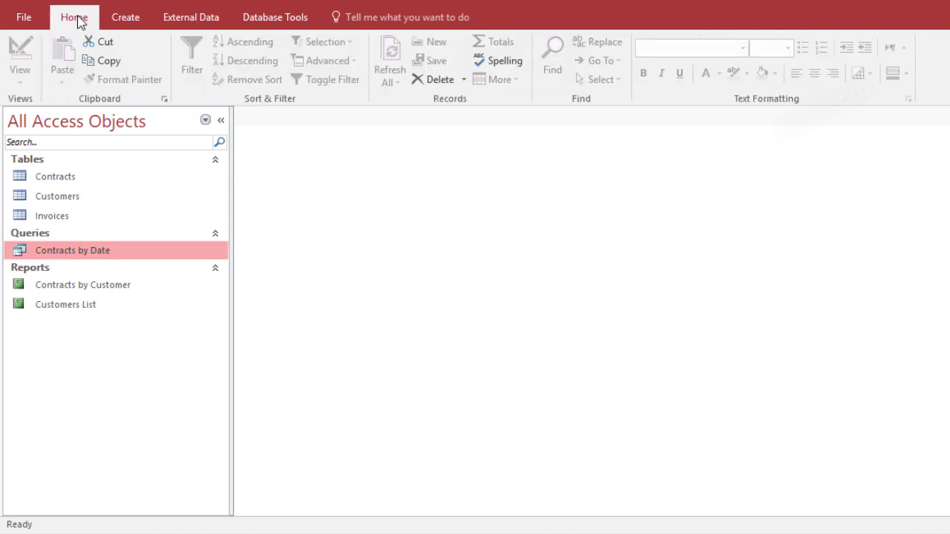
{"action": "double_click", "coordinate": [74, 256]}
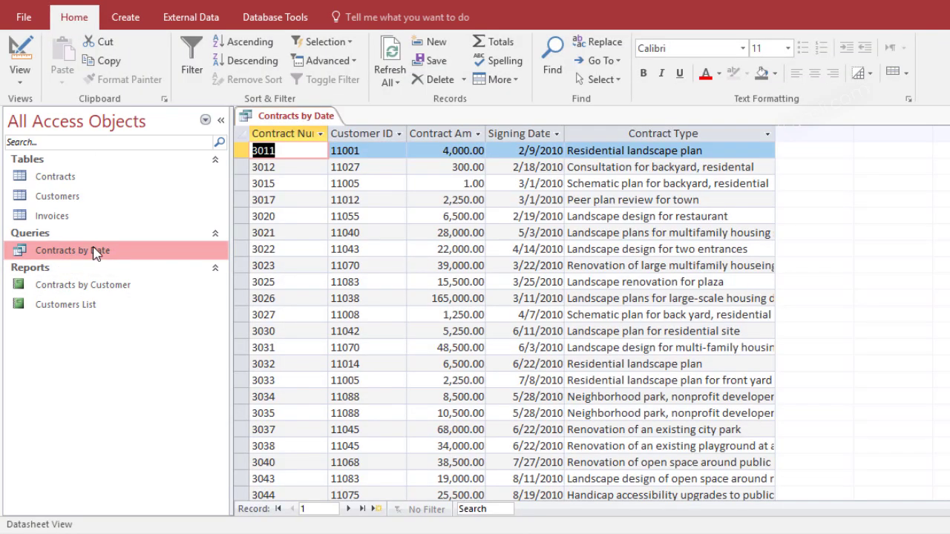
{"action": "left_click", "coordinate": [29, 82]}
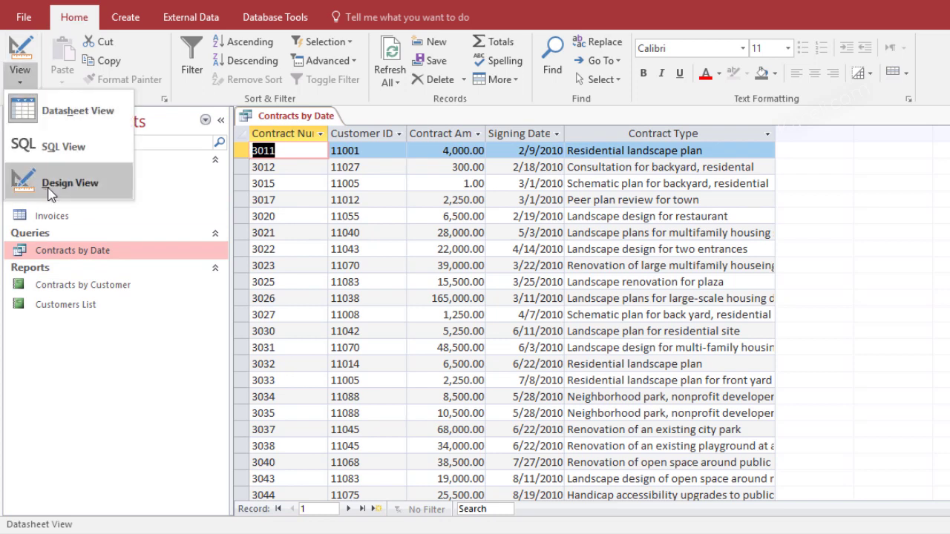
{"action": "left_click", "coordinate": [64, 350]}
{"action": "left_click", "coordinate": [65, 255]}
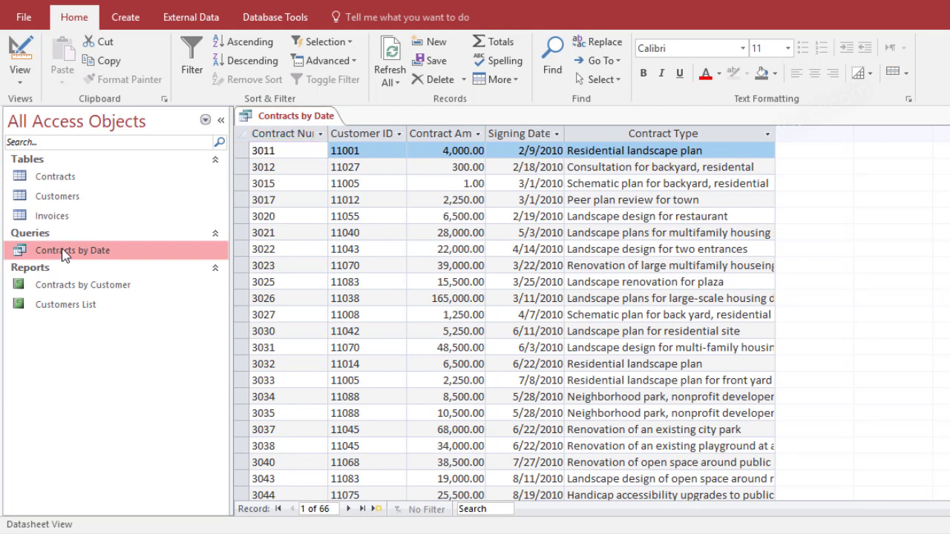
{"action": "right_click", "coordinate": [64, 255]}
{"action": "left_click", "coordinate": [103, 287]}
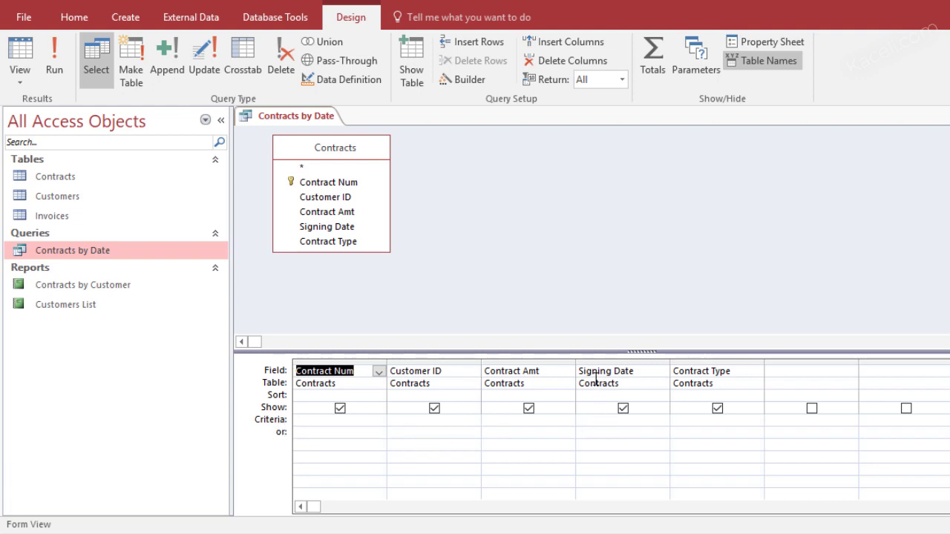
Enter the criterion [Enter the Date] under Signing Date, then close and save the query
{"action": "left_click", "coordinate": [594, 421]}
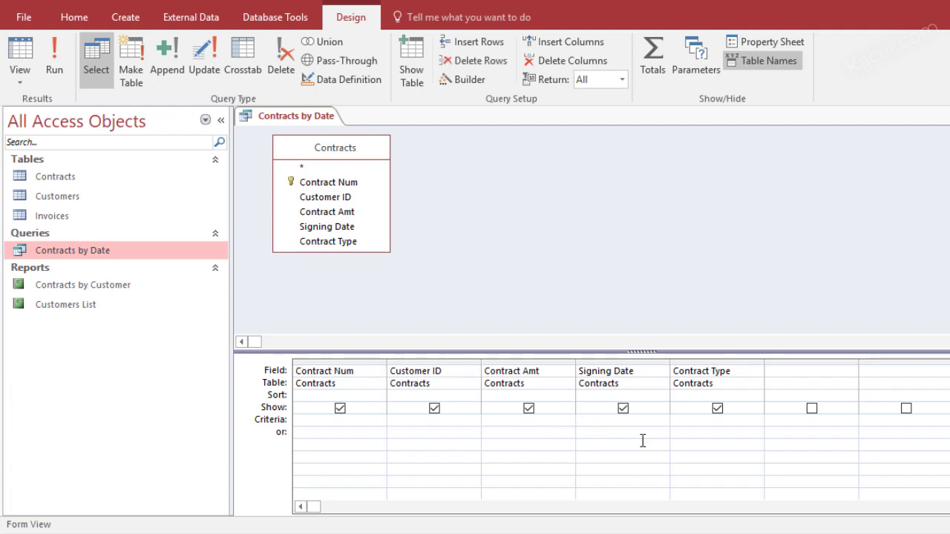
{"action": "type", "text": "["}
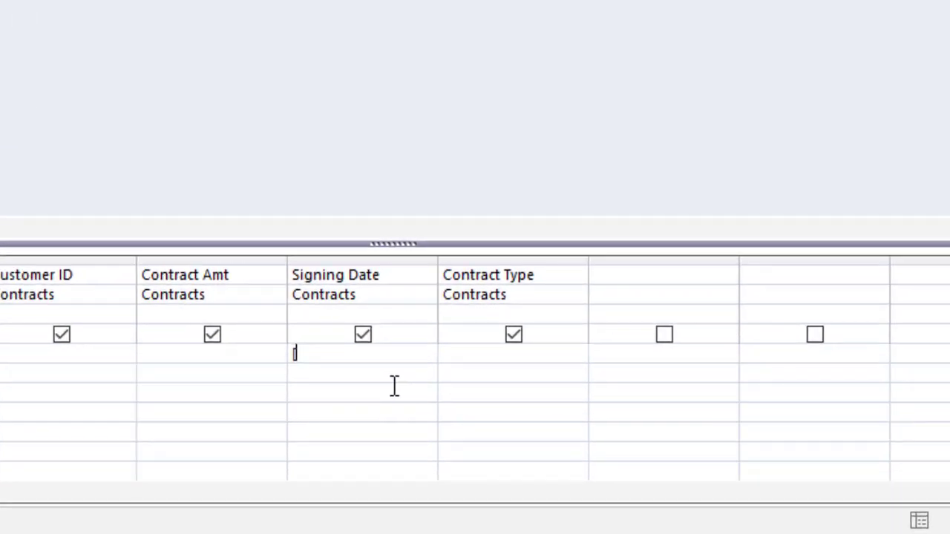
{"action": "type", "text": "Enter the d"}
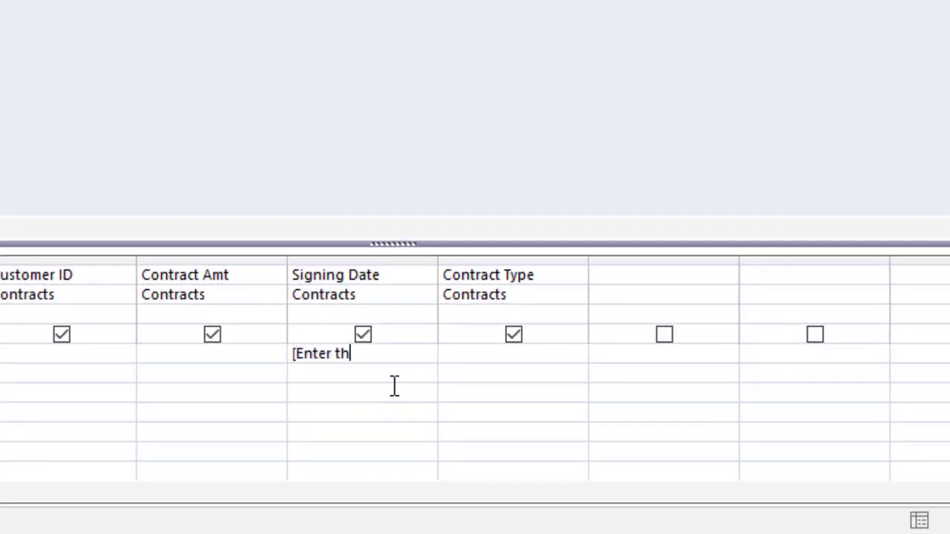
{"action": "type", "text": "ate"}
{"action": "key", "text": "BackSpace"}
{"action": "key", "text": "BackSpace"}
{"action": "key", "text": "BackSpace"}
{"action": "key", "text": "BackSpace"}
{"action": "type", "text": "Date]"}
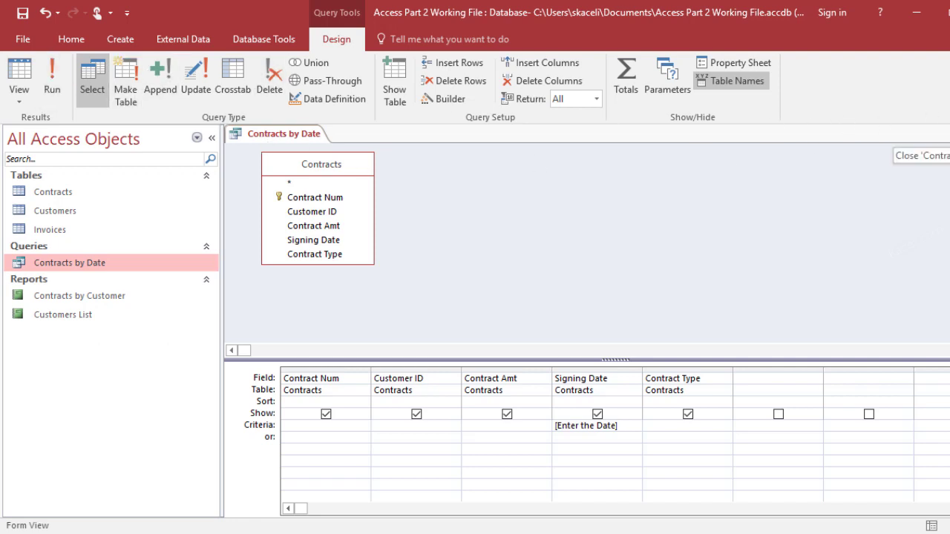
{"action": "left_click", "coordinate": [944, 134]}
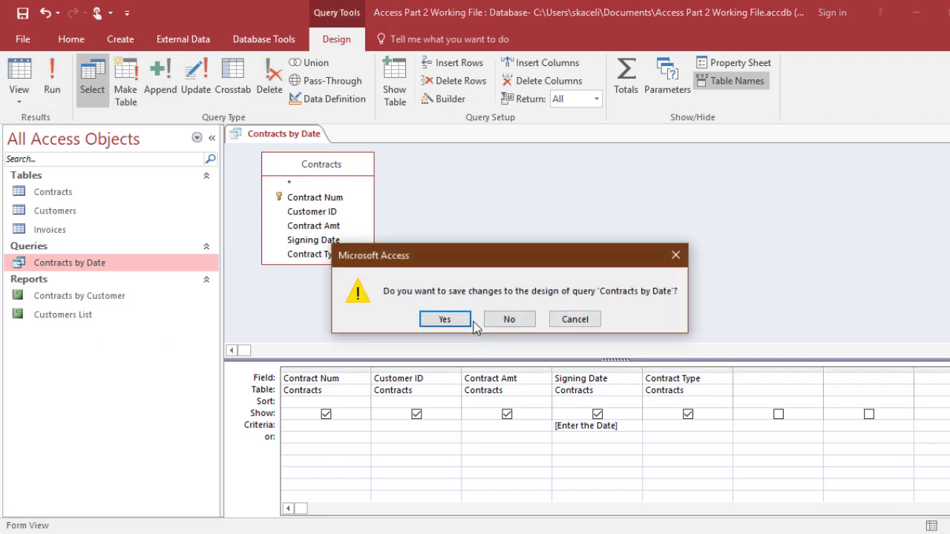
{"action": "left_click", "coordinate": [446, 319]}
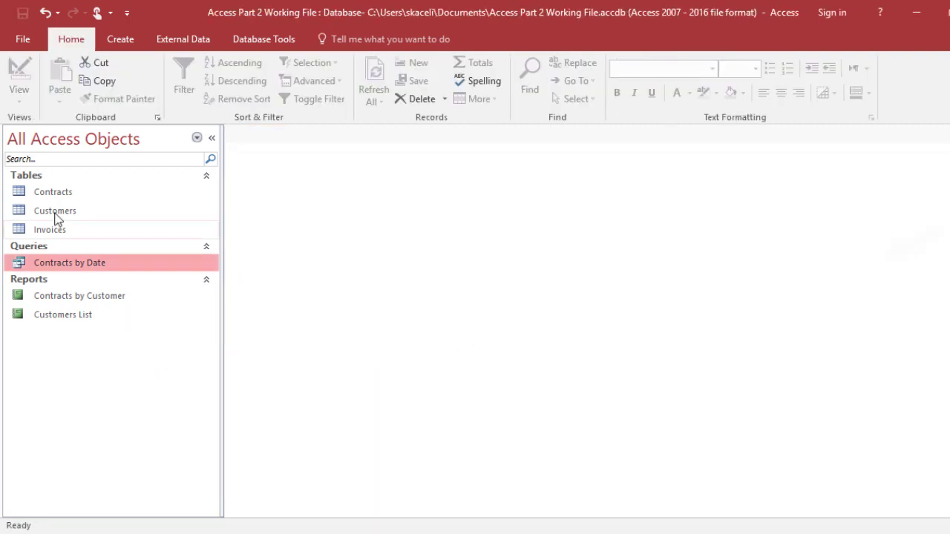
{"action": "double_click", "coordinate": [49, 192]}
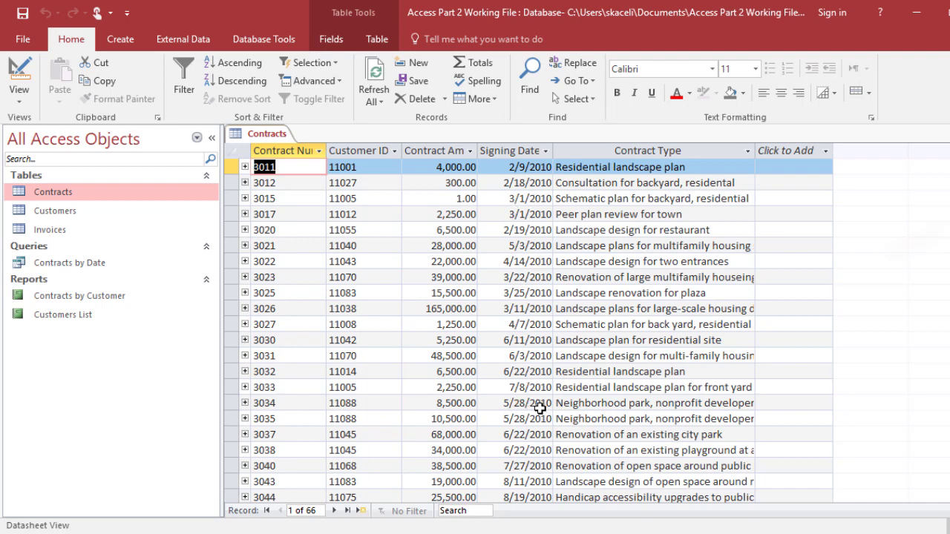
{"action": "key", "text": "ctrl+w"}
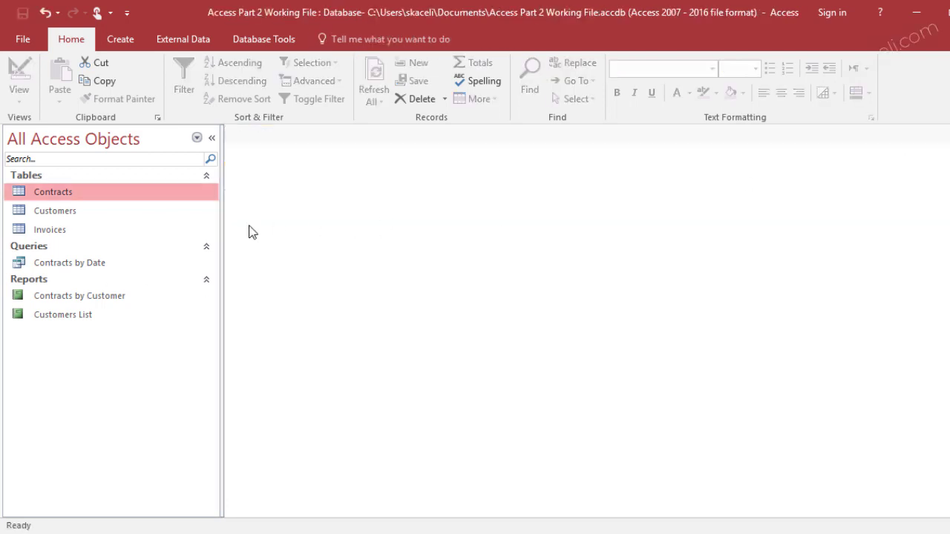
{"action": "double_click", "coordinate": [80, 266]}
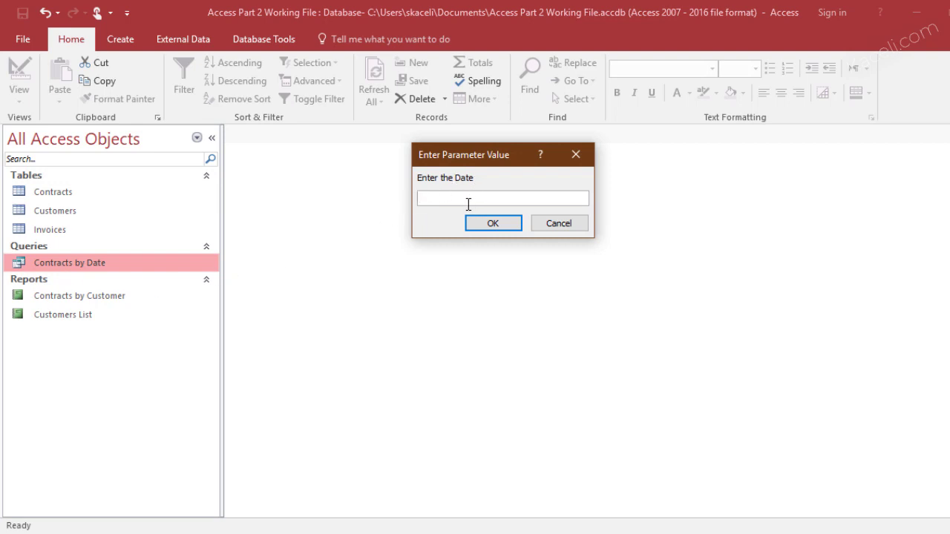
{"action": "type", "text": "3/1/2010"}
{"action": "left_click", "coordinate": [490, 226]}
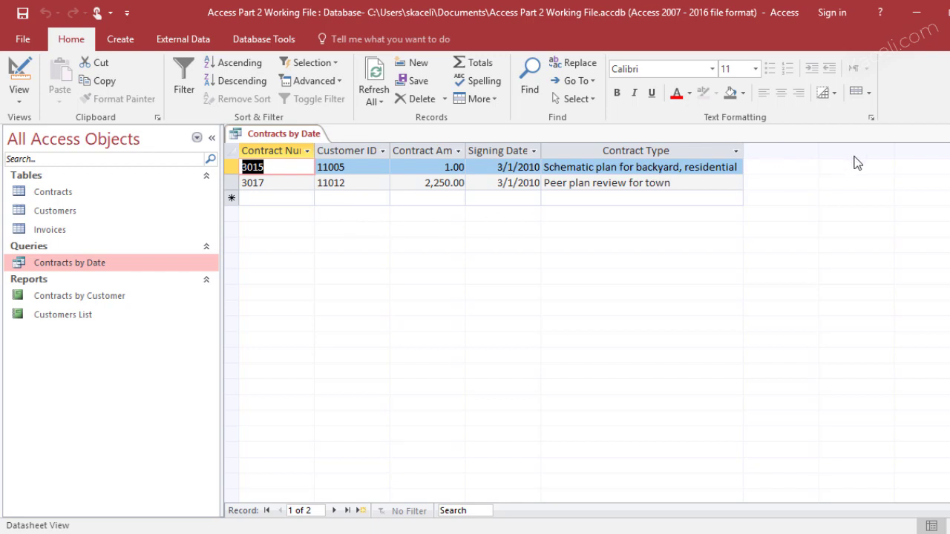
{"action": "left_click", "coordinate": [943, 134]}
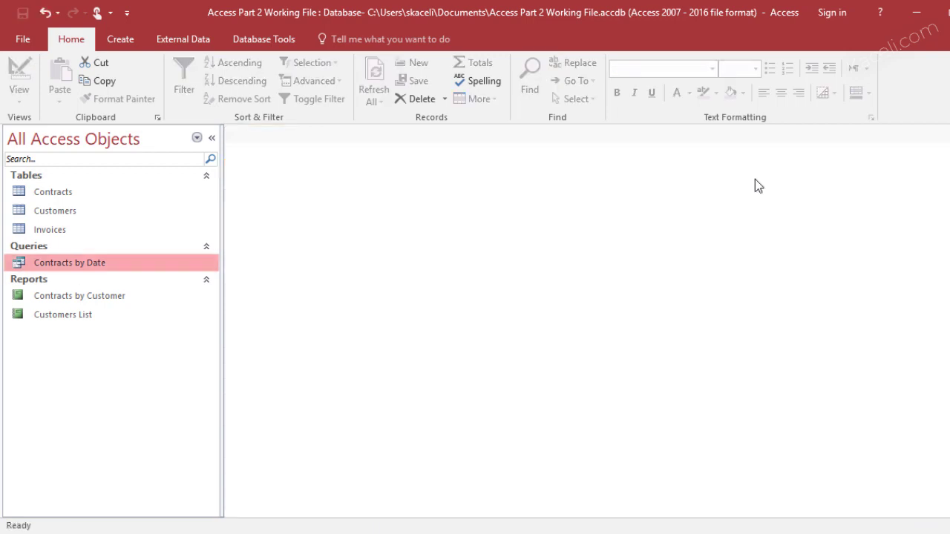
{"action": "double_click", "coordinate": [80, 261]}
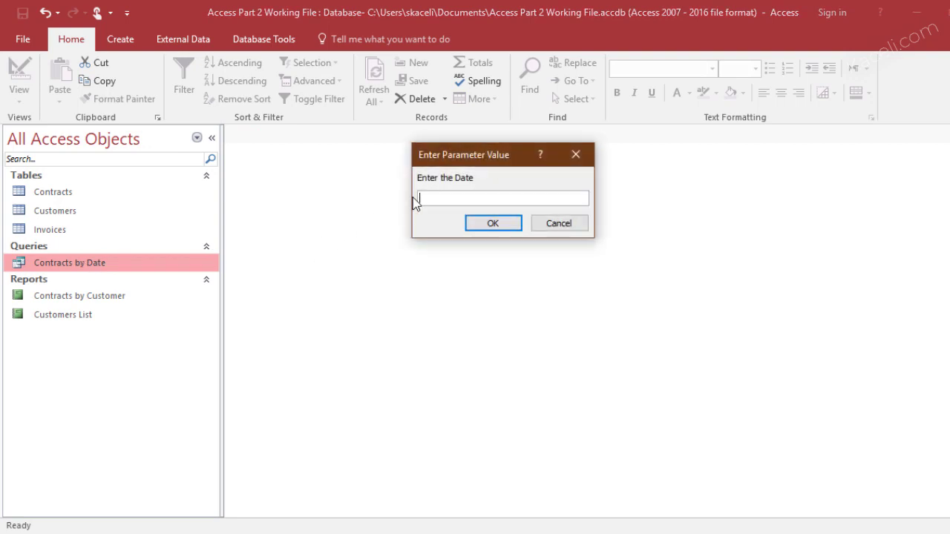
{"action": "type", "text": "5/28/2010"}
{"action": "left_click", "coordinate": [488, 224]}
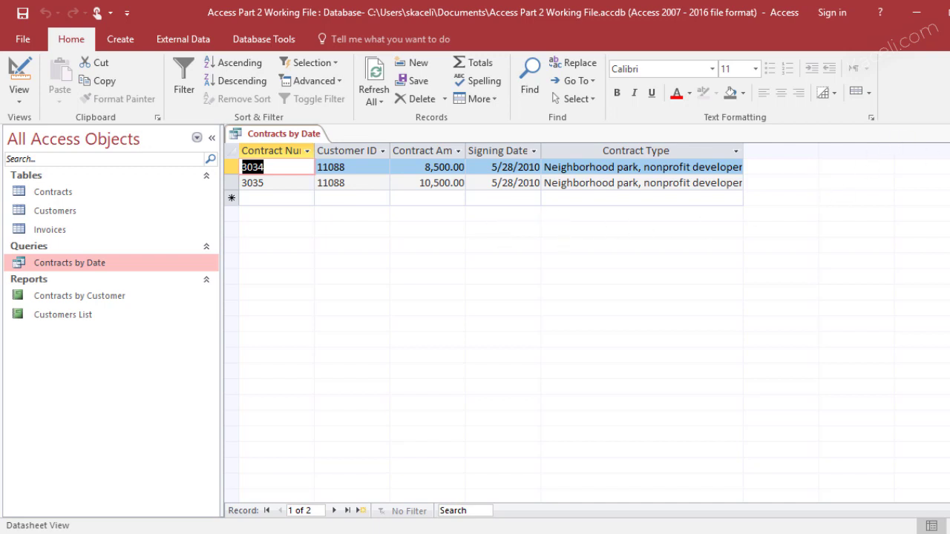
{"action": "key", "text": "ctrl+w"}
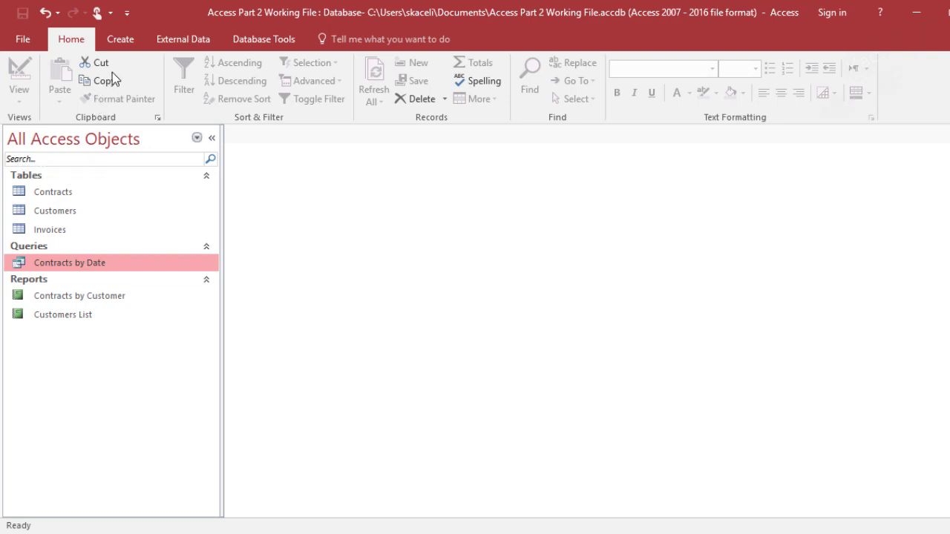
Run the Report Wizard on the query with all fields, sorted by Contract Num, tabular layout
{"action": "left_click", "coordinate": [124, 44]}
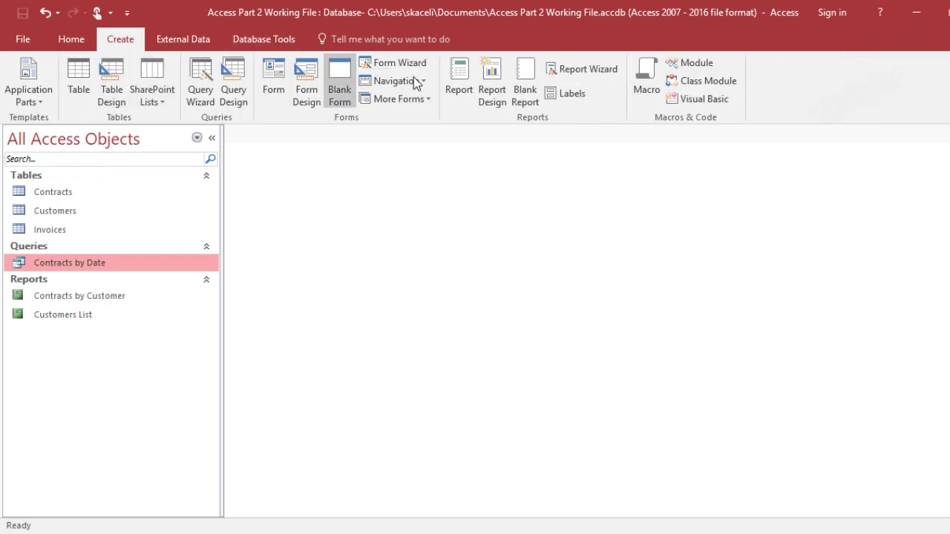
{"action": "left_click", "coordinate": [556, 69]}
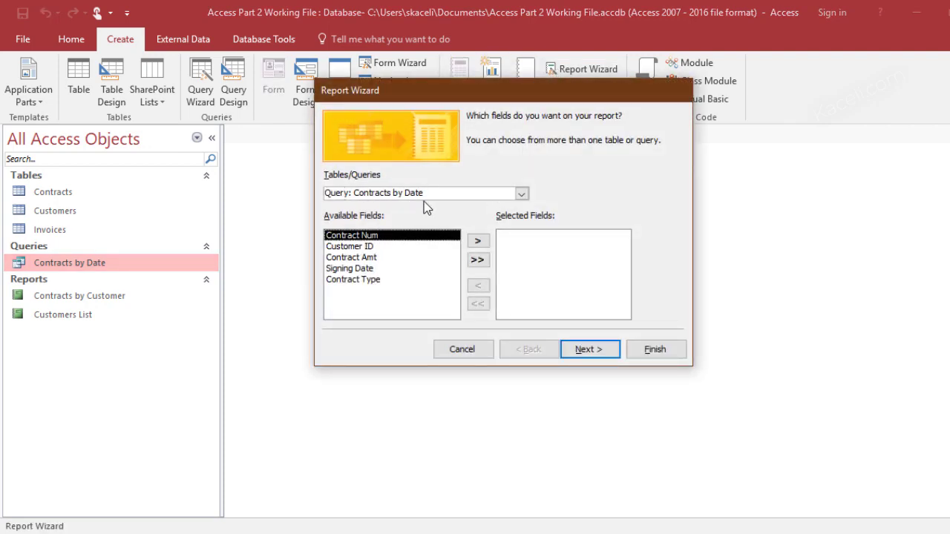
{"action": "left_click", "coordinate": [478, 243]}
{"action": "left_click", "coordinate": [478, 243]}
{"action": "left_click", "coordinate": [478, 244]}
{"action": "left_click", "coordinate": [478, 243]}
{"action": "left_click", "coordinate": [478, 243]}
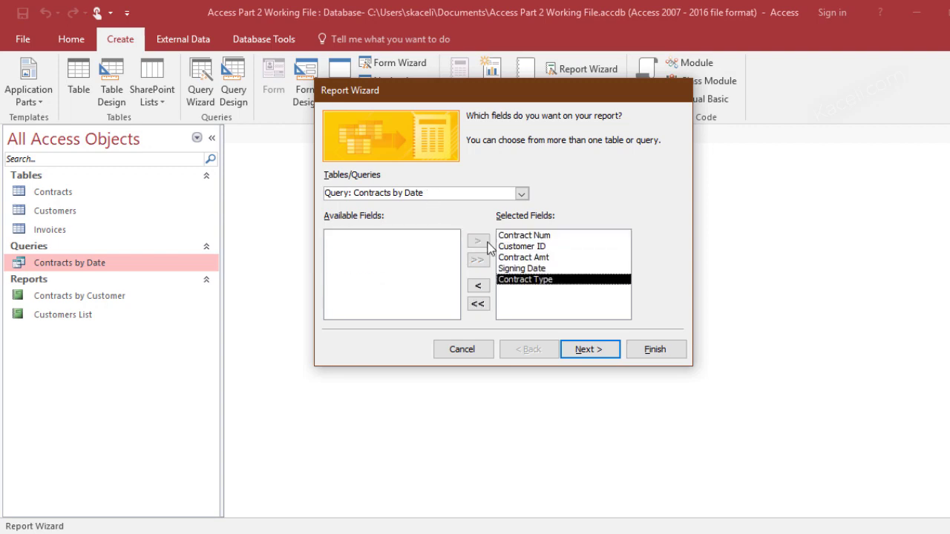
{"action": "left_click", "coordinate": [590, 349]}
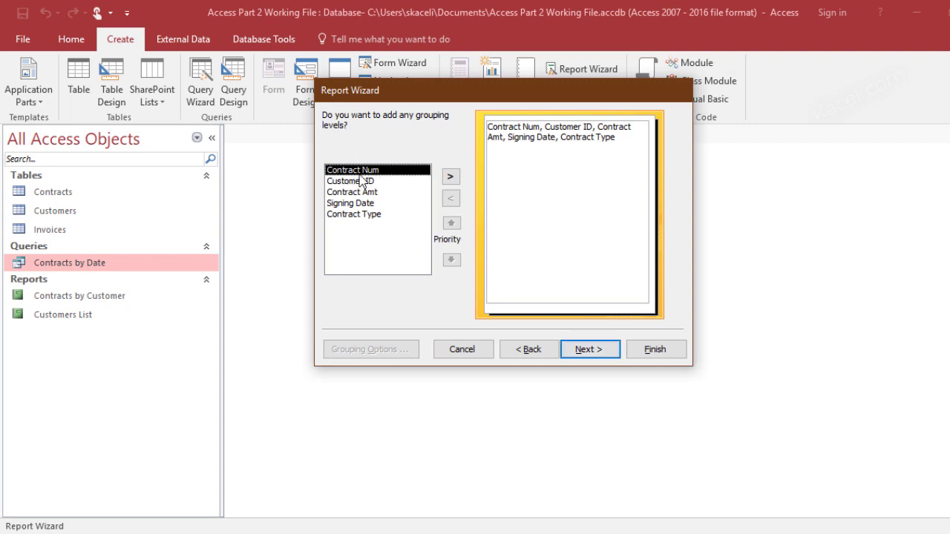
{"action": "left_click", "coordinate": [586, 350]}
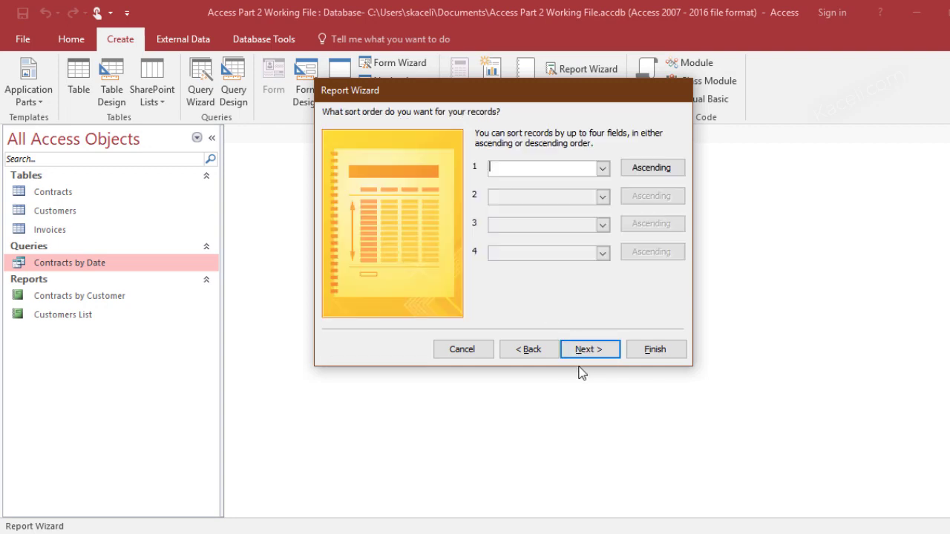
{"action": "left_click", "coordinate": [603, 168]}
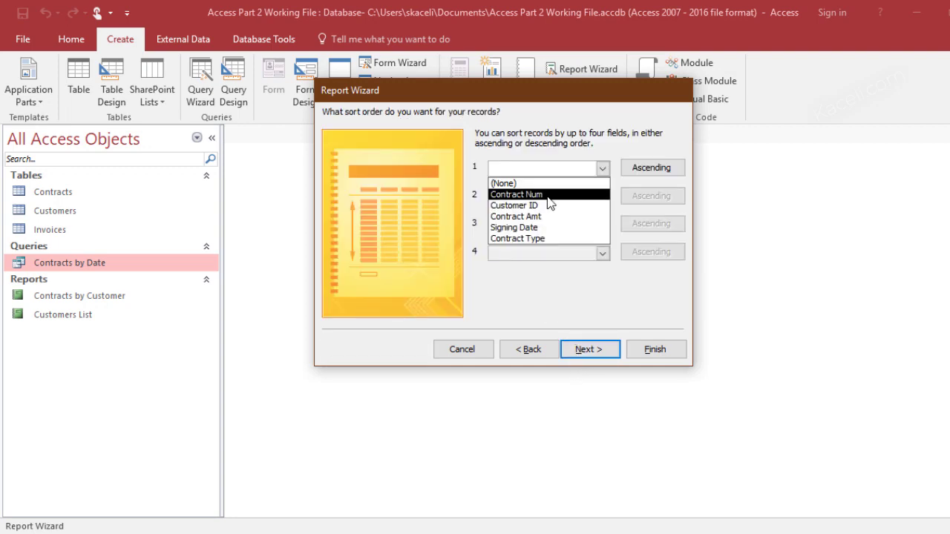
{"action": "left_click", "coordinate": [550, 194]}
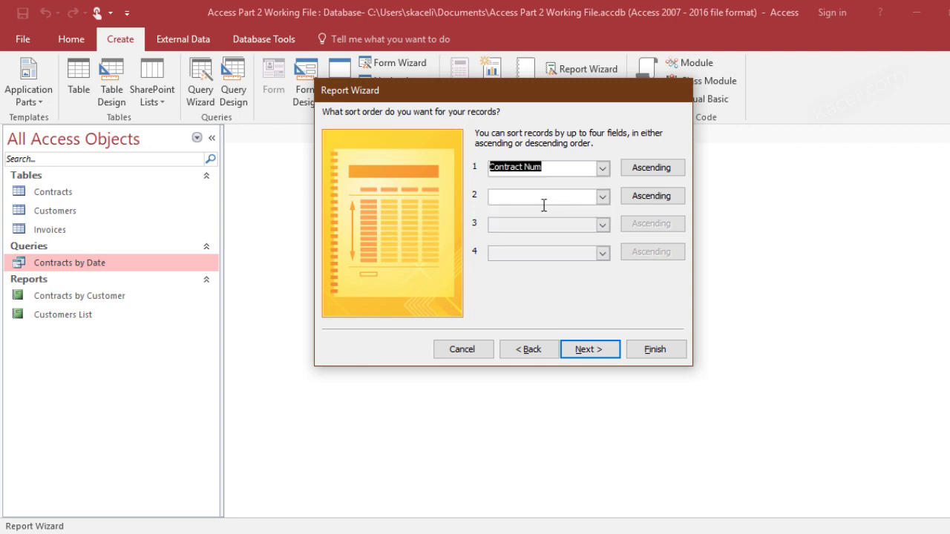
{"action": "left_click", "coordinate": [586, 351]}
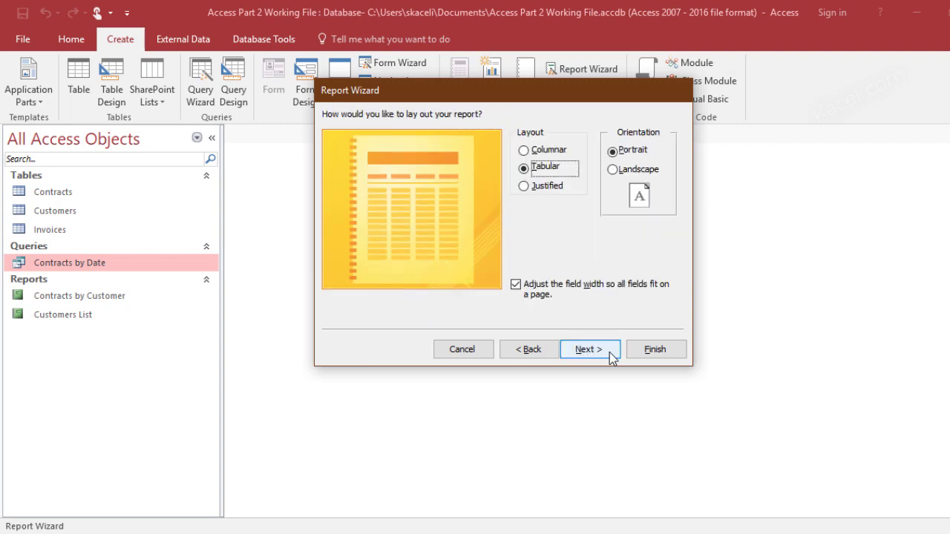
{"action": "left_click", "coordinate": [601, 351]}
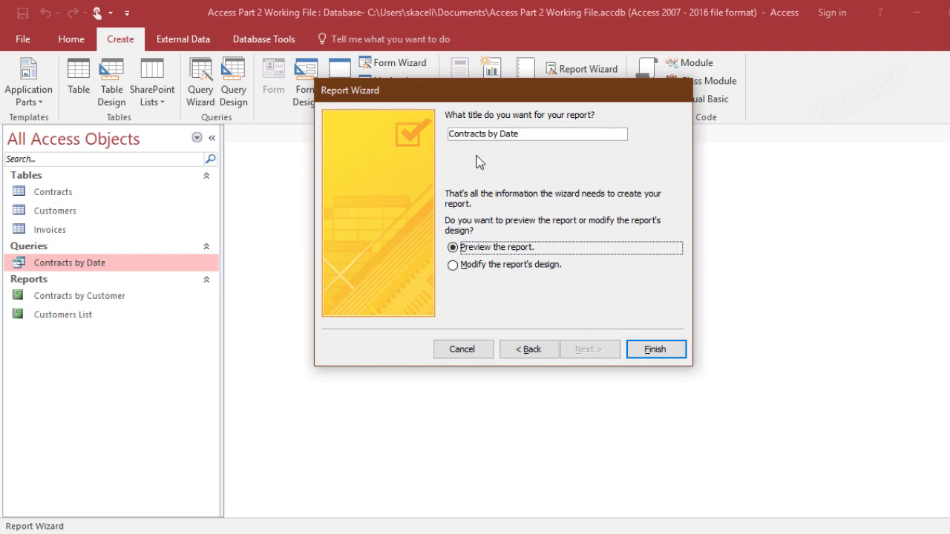
Title the report 'Contracts by Date with User Input', preview it for 3/1/2010, and close the preview
{"action": "left_click", "coordinate": [530, 134]}
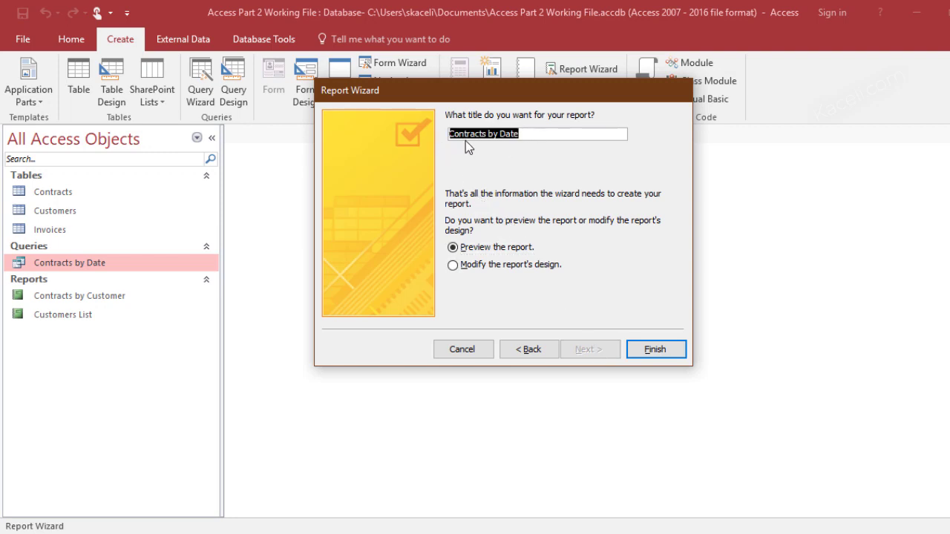
{"action": "left_click", "coordinate": [522, 134]}
{"action": "type", "text": "with User Input"}
{"action": "left_click", "coordinate": [660, 355]}
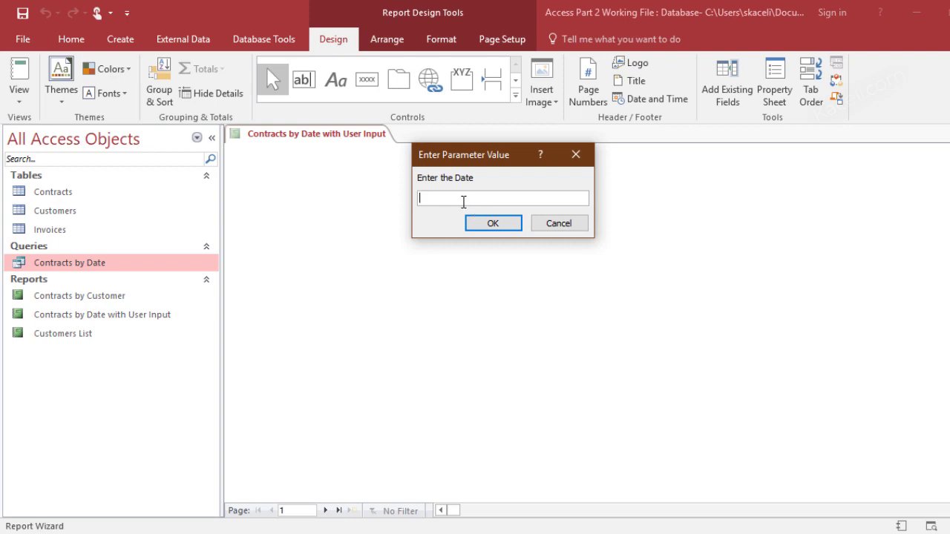
{"action": "type", "text": "3/1/2010"}
{"action": "left_click", "coordinate": [492, 225]}
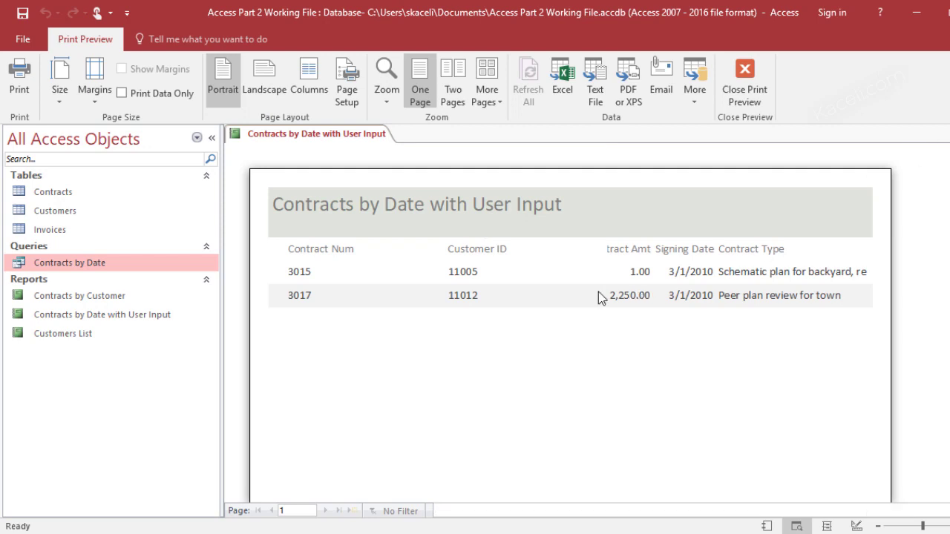
{"action": "key", "text": "Escape"}
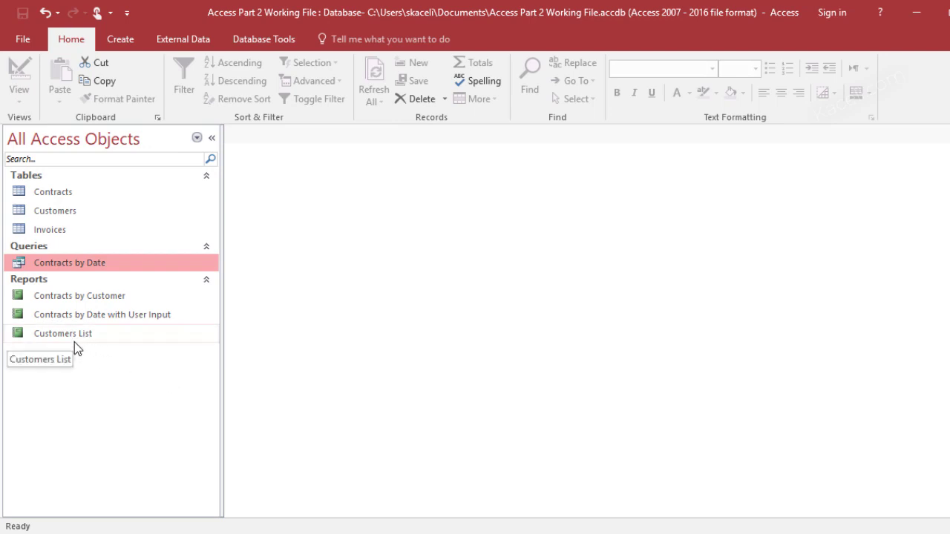
Open the Contracts by Date with User Input report for the date 5/28/2010
{"action": "left_click", "coordinate": [60, 318]}
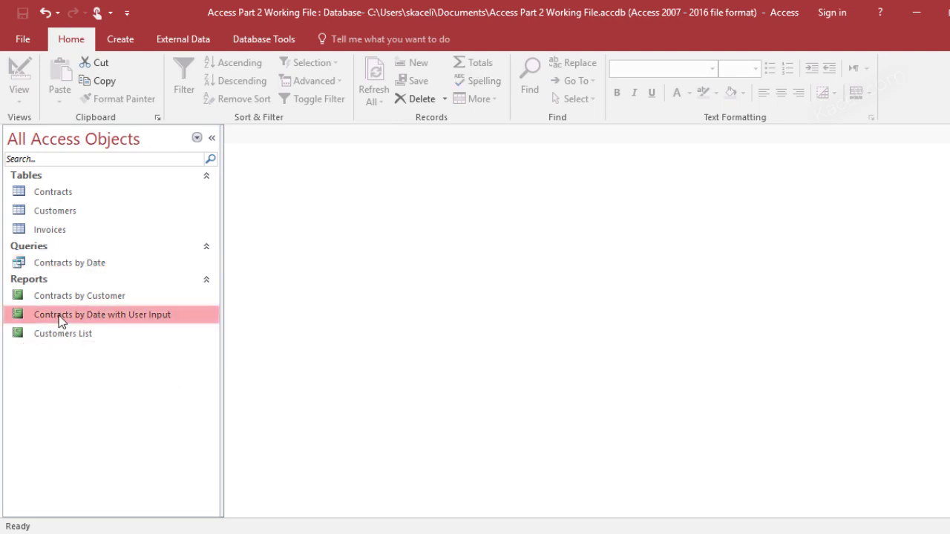
{"action": "double_click", "coordinate": [60, 317]}
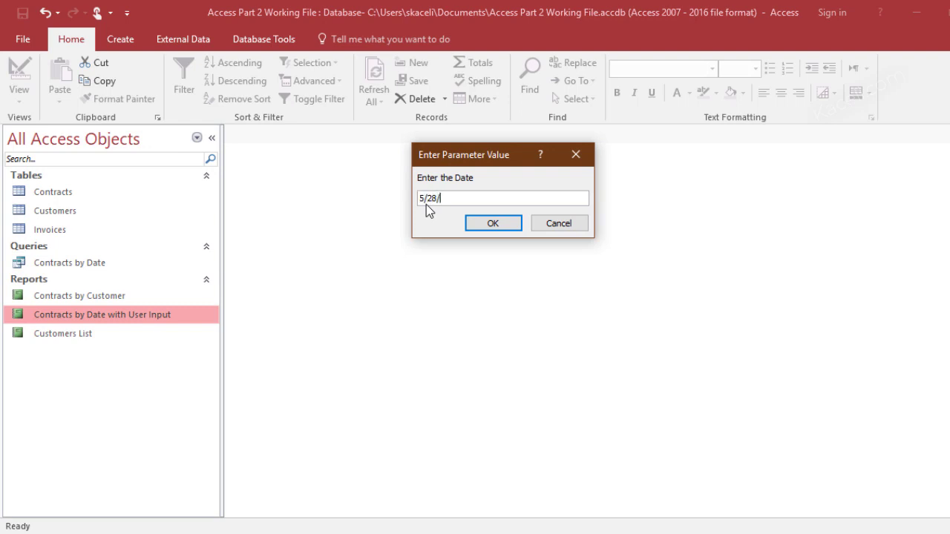
{"action": "type", "text": "5/28/2010"}
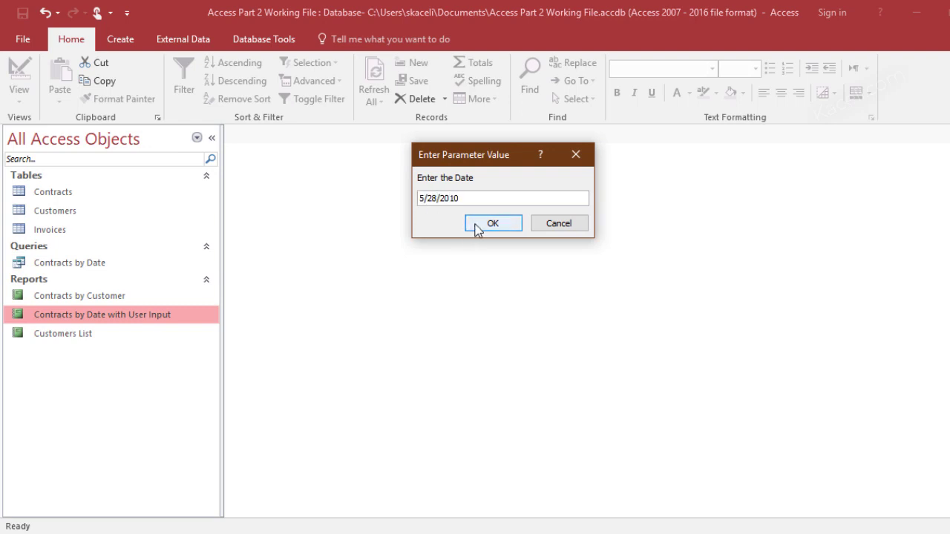
{"action": "left_click", "coordinate": [479, 226]}
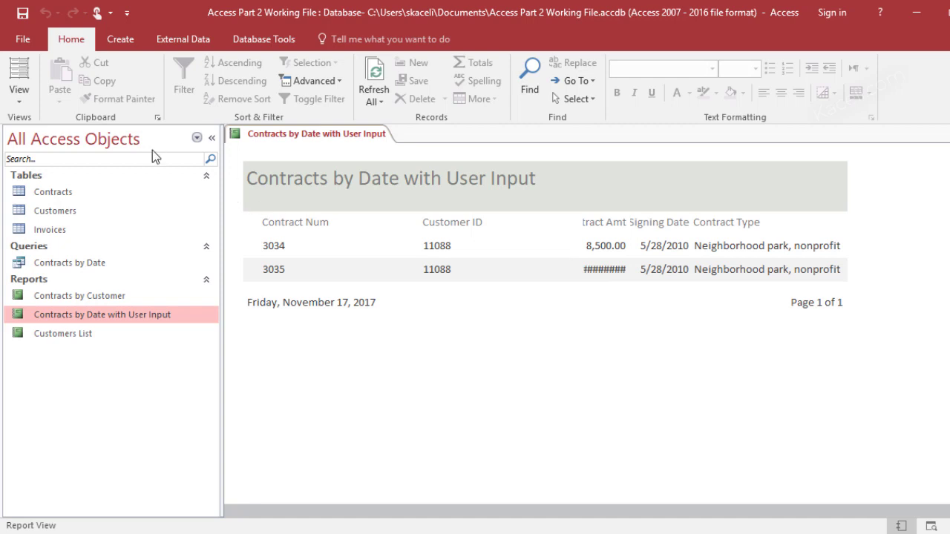
In Layout View, widen the Contract Amt values and heading so 10,500.00 shows fully
{"action": "left_click", "coordinate": [20, 106]}
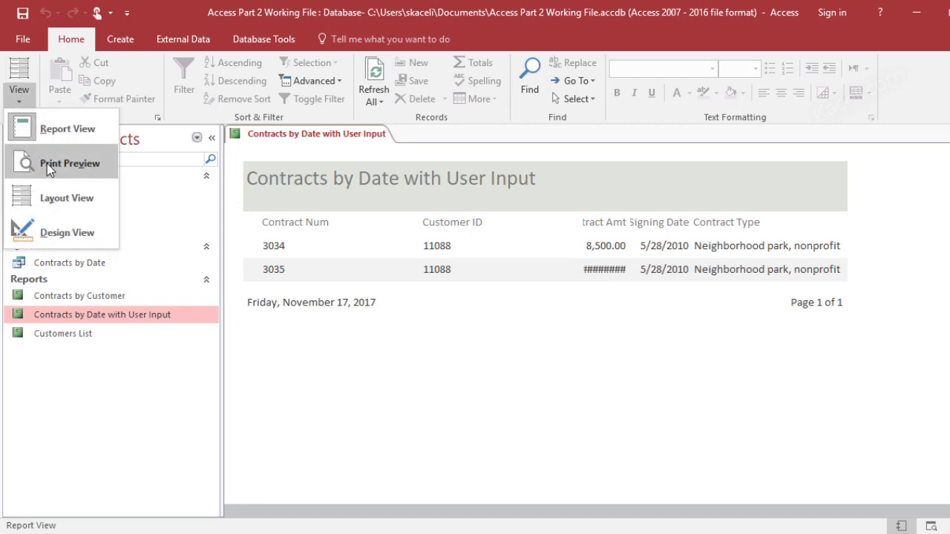
{"action": "left_click", "coordinate": [67, 198]}
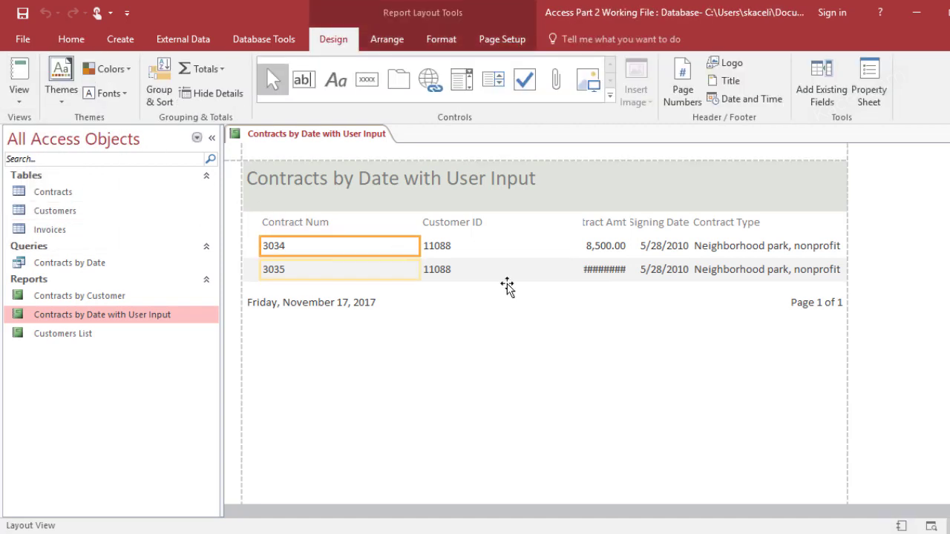
{"action": "left_click", "coordinate": [590, 270]}
{"action": "left_click_drag", "start_coordinate": [580, 270], "coordinate": [568, 271]}
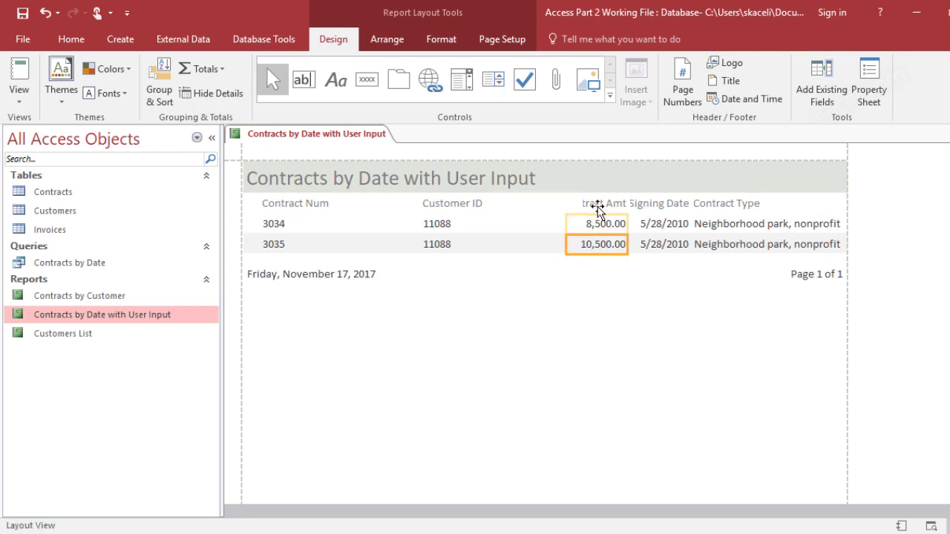
{"action": "left_click", "coordinate": [593, 205]}
{"action": "left_click_drag", "start_coordinate": [582, 205], "coordinate": [557, 207]}
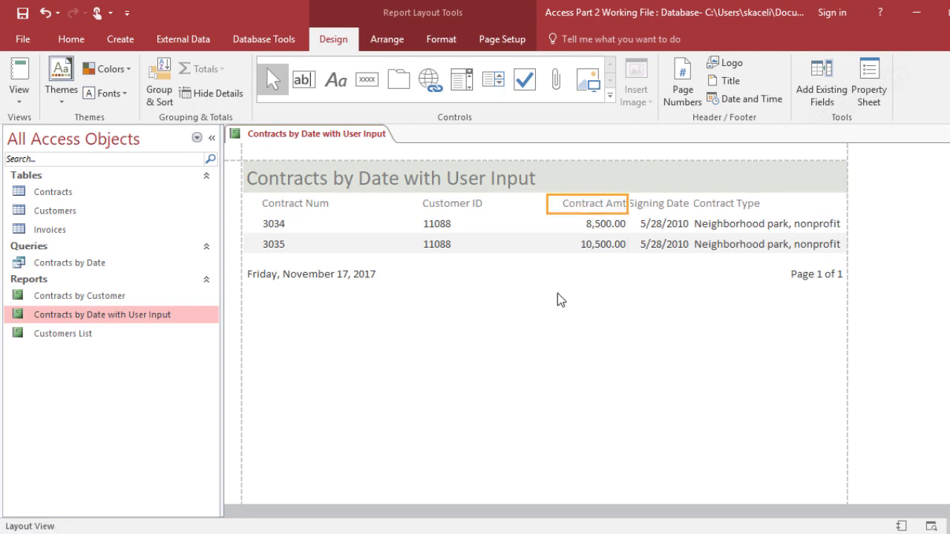
{"action": "left_click", "coordinate": [540, 291]}
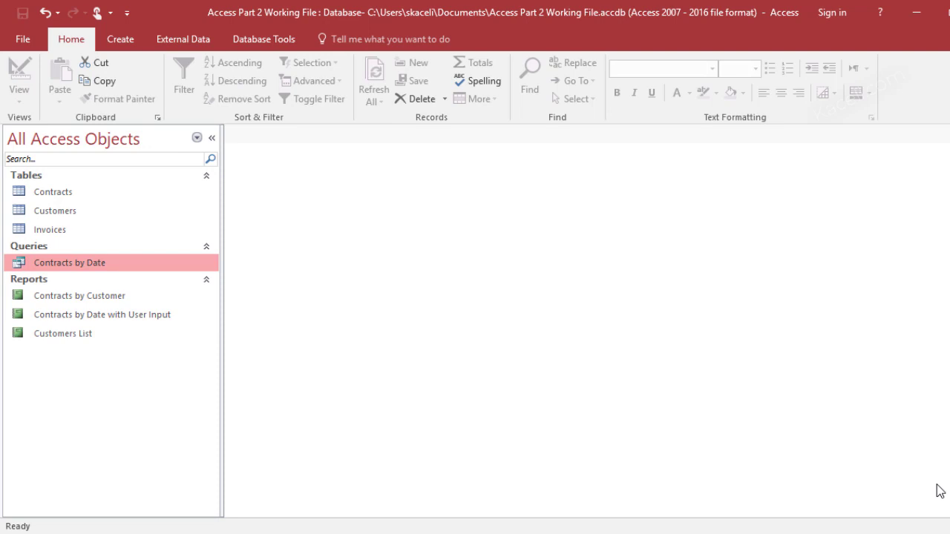
{"action": "double_click", "coordinate": [83, 265]}
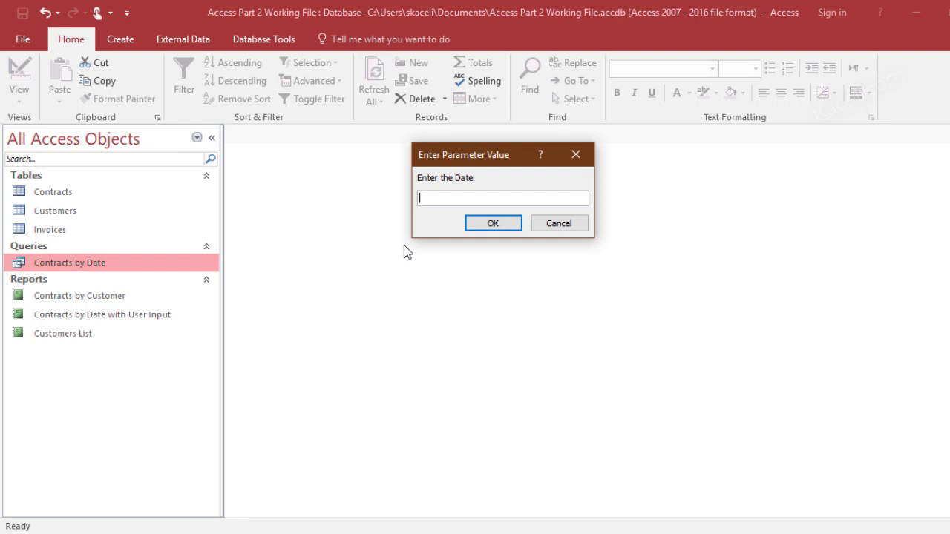
{"action": "type", "text": "3/1/2010"}
{"action": "left_click", "coordinate": [498, 226]}
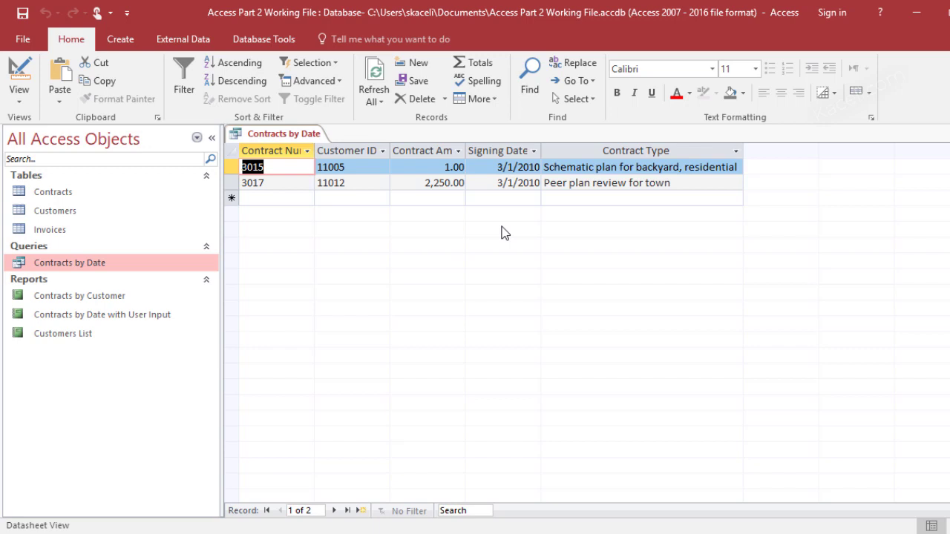
{"action": "key", "text": "ctrl+w"}
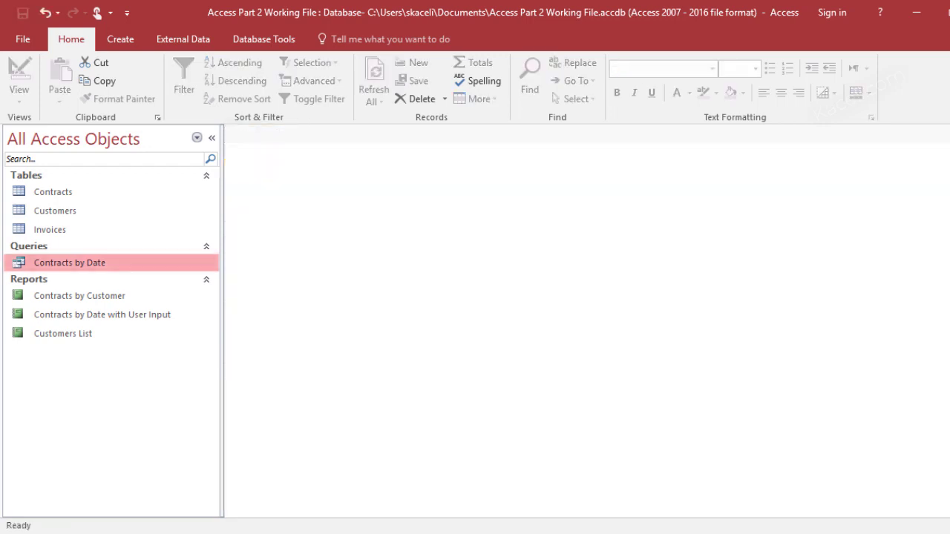
Open Contracts by Date in Design View and widen the Signing Date column
{"action": "right_click", "coordinate": [84, 270]}
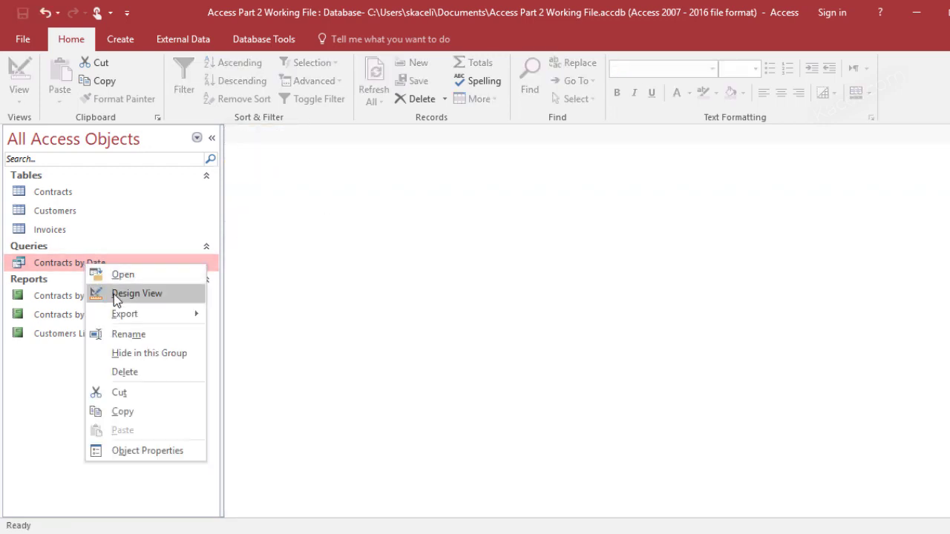
{"action": "left_click", "coordinate": [115, 294]}
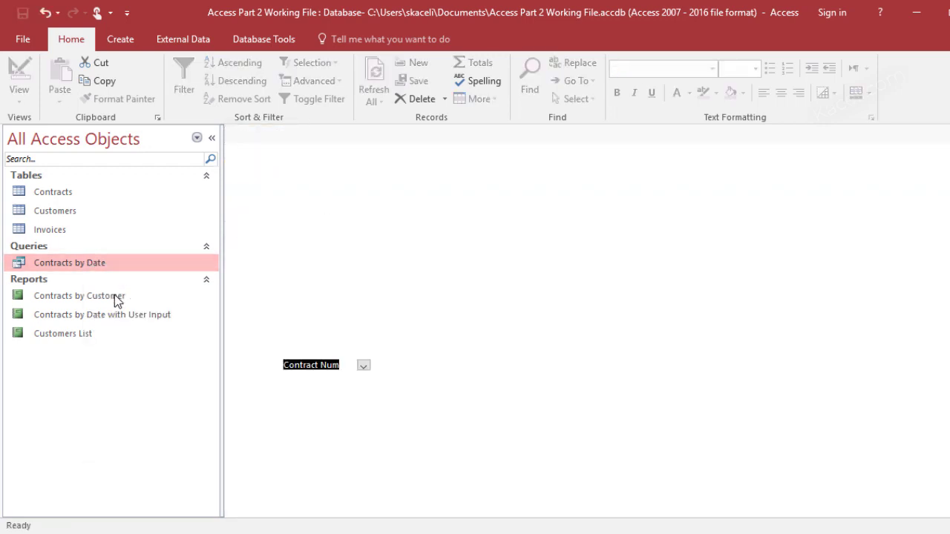
{"action": "left_click", "coordinate": [630, 413]}
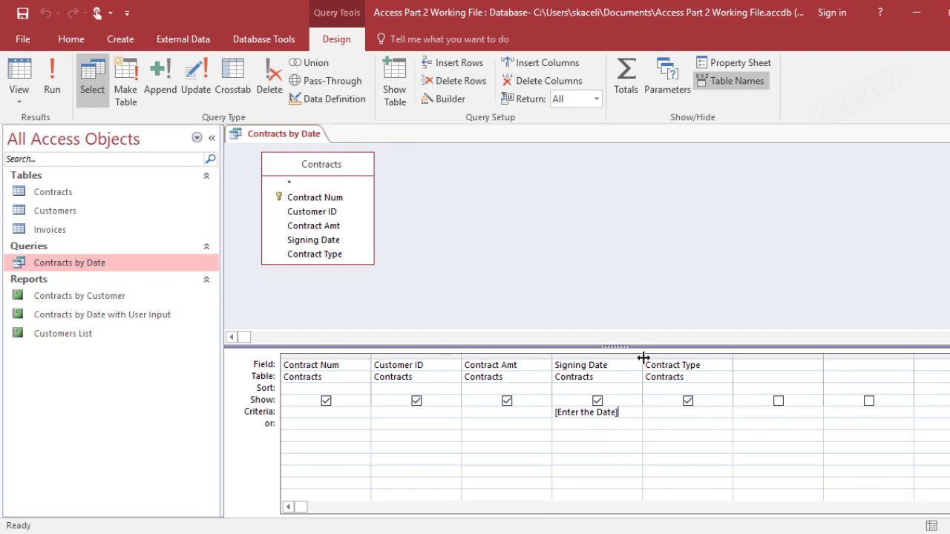
{"action": "left_click_drag", "start_coordinate": [644, 357], "coordinate": [644, 357]}
{"action": "left_click_drag", "start_coordinate": [643, 358], "coordinate": [748, 358]}
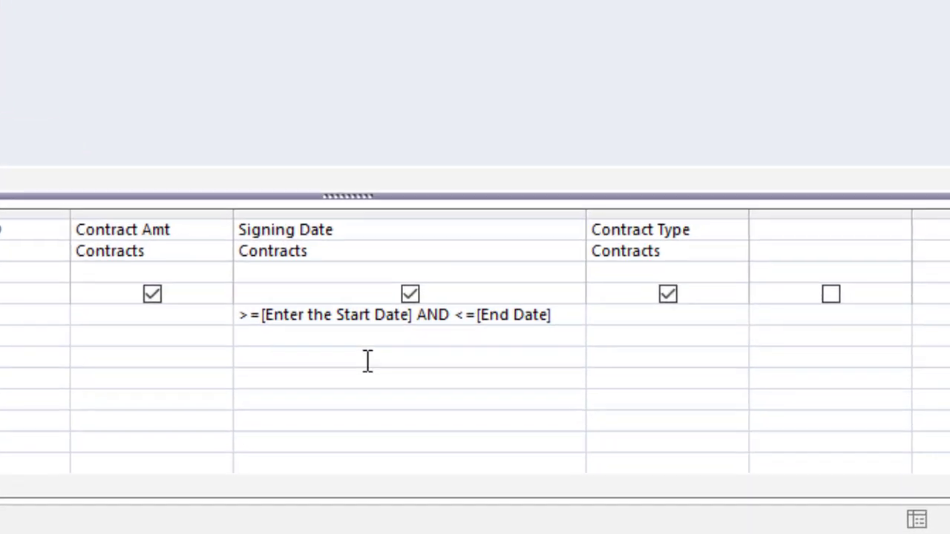
Review the >=[Enter the Start Date] And <=[End Date] criterion and save the query
{"action": "left_click_drag", "start_coordinate": [407, 321], "coordinate": [257, 319]}
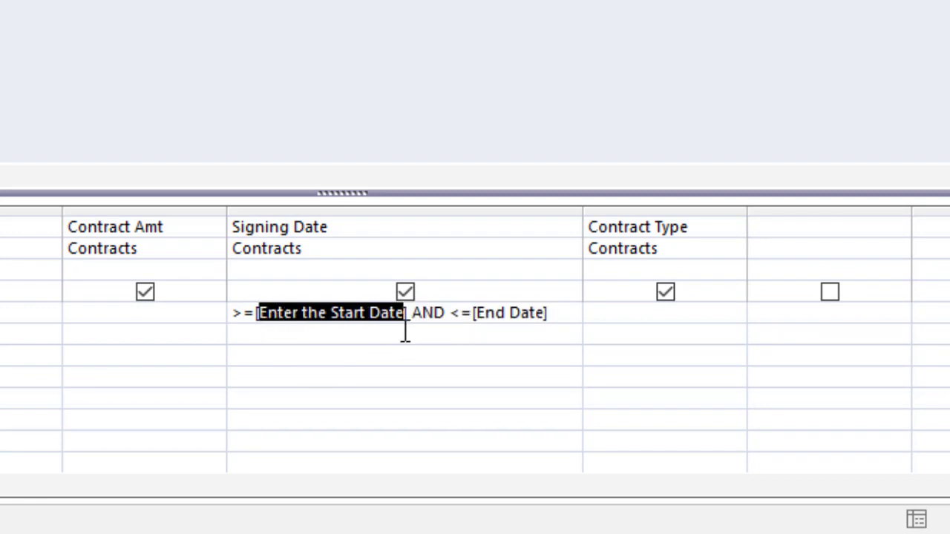
{"action": "left_click", "coordinate": [475, 320]}
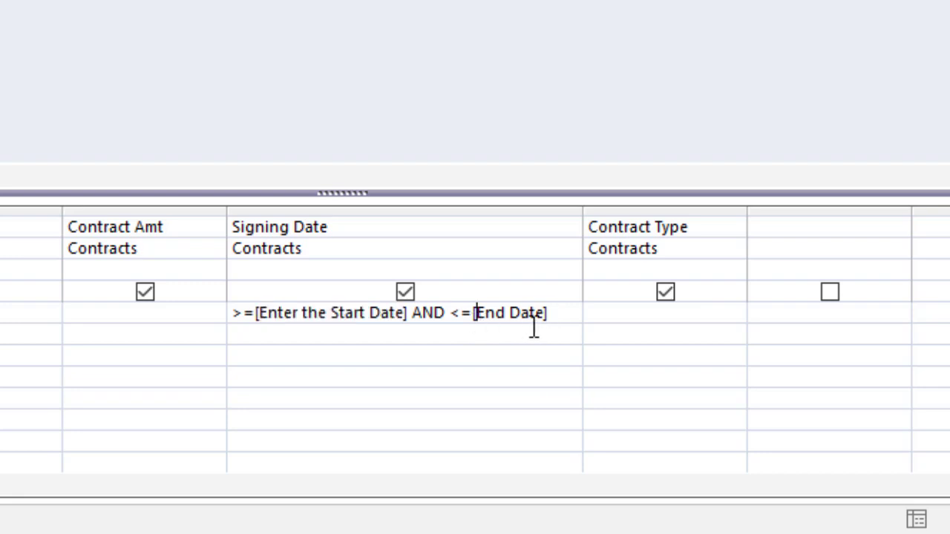
{"action": "left_click", "coordinate": [556, 313]}
{"action": "left_click_drag", "start_coordinate": [547, 320], "coordinate": [475, 325]}
{"action": "double_click", "coordinate": [428, 313]}
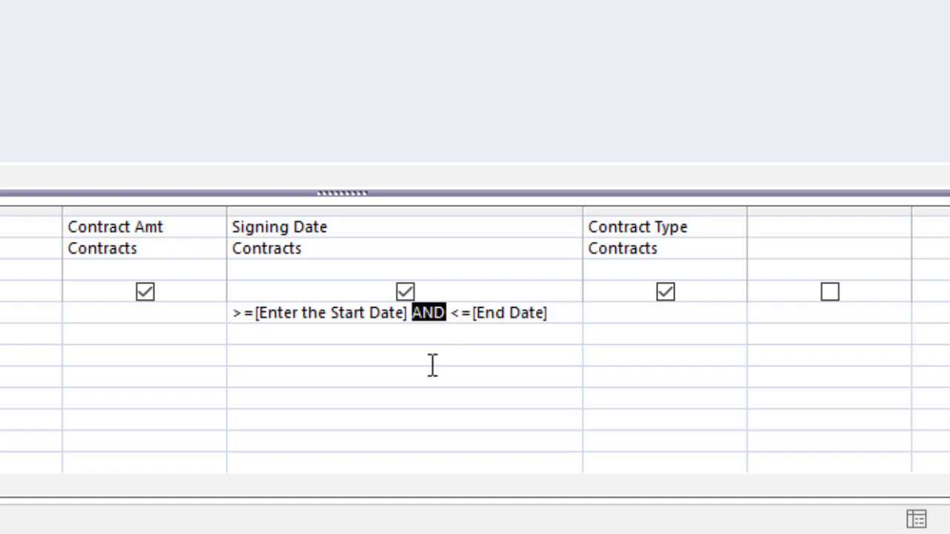
{"action": "left_click", "coordinate": [244, 312]}
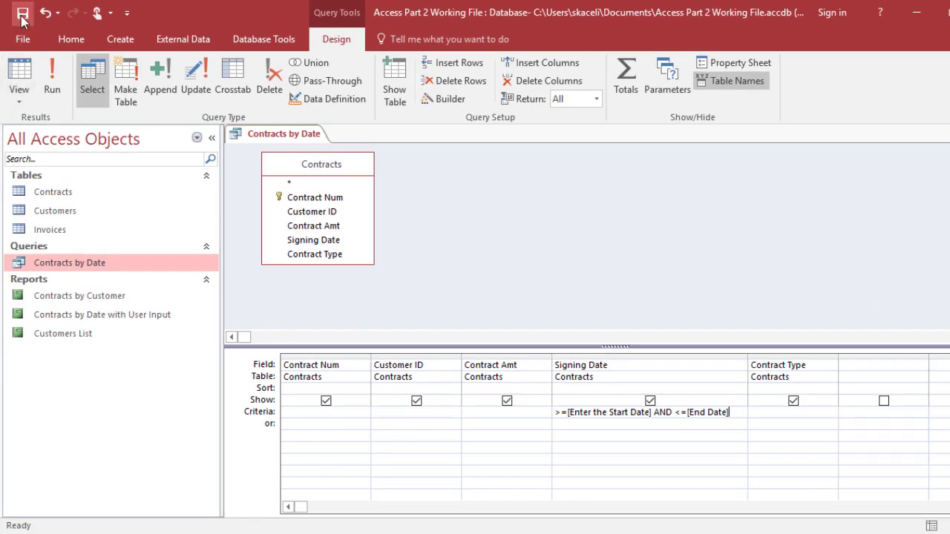
{"action": "left_click", "coordinate": [22, 21]}
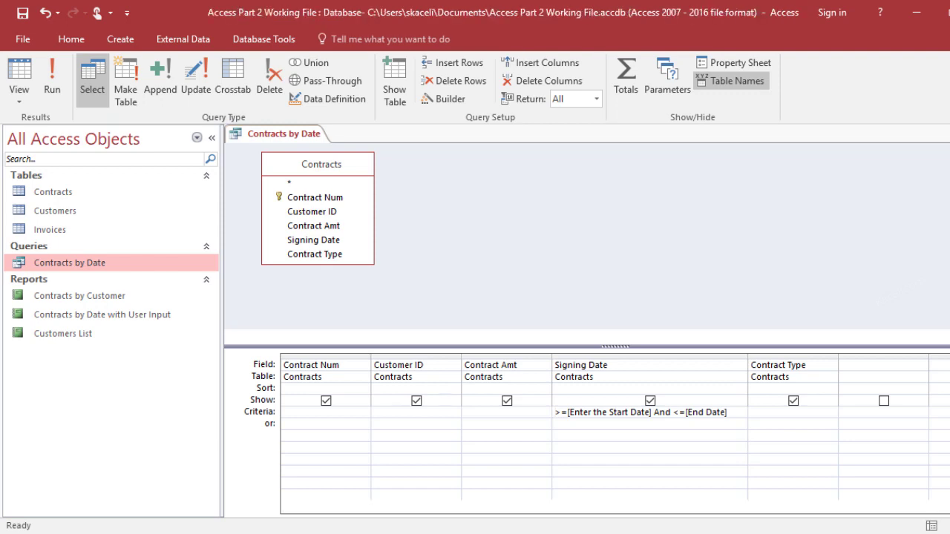
Run Contracts by Date for 3/1/2010 to 5/28/2010, then close the results
{"action": "key", "text": "ctrl+w"}
{"action": "double_click", "coordinate": [63, 264]}
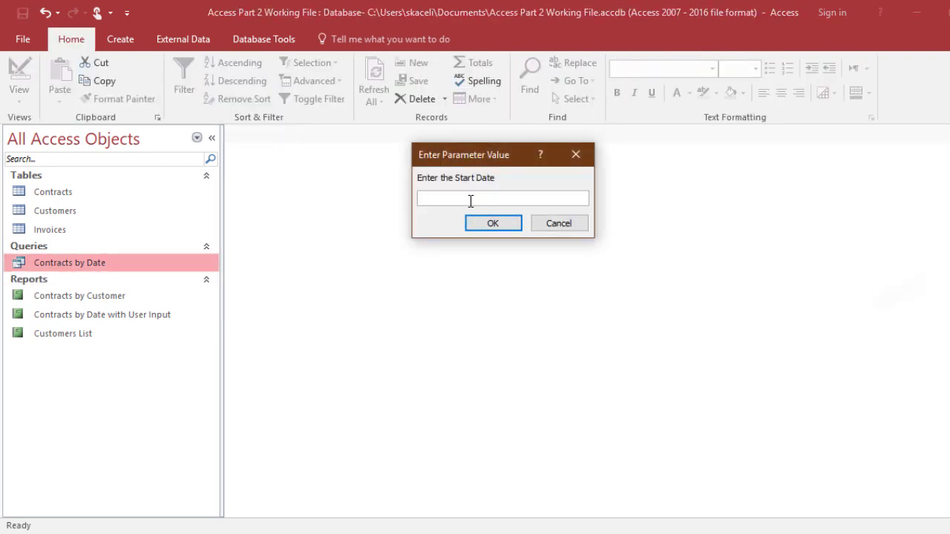
{"action": "type", "text": "3/1/2010"}
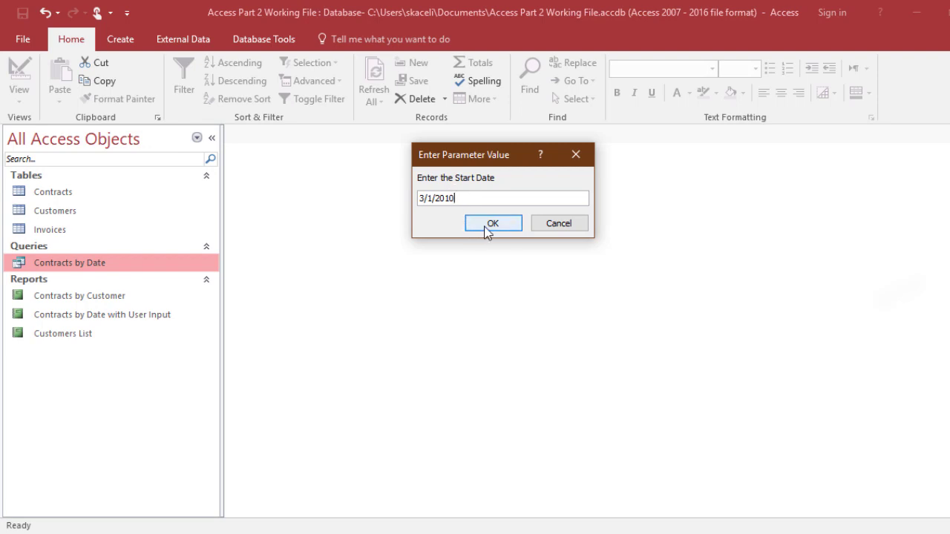
{"action": "left_click", "coordinate": [487, 229]}
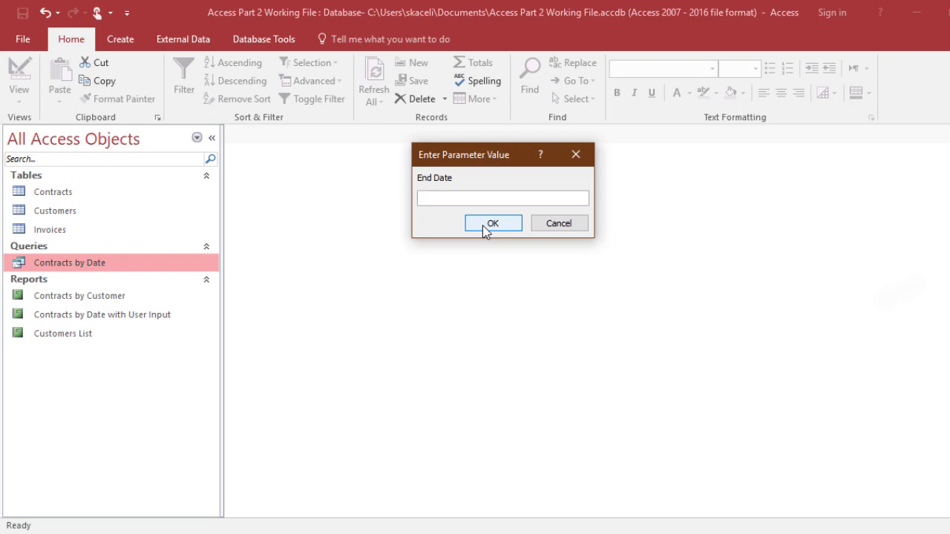
{"action": "type", "text": "5/28/2010"}
{"action": "left_click", "coordinate": [484, 229]}
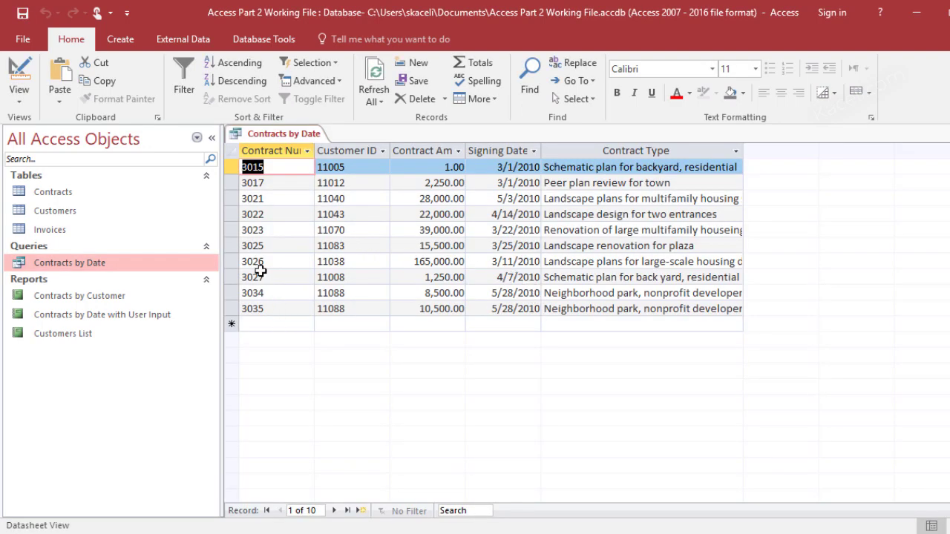
{"action": "key", "text": "ctrl+w"}
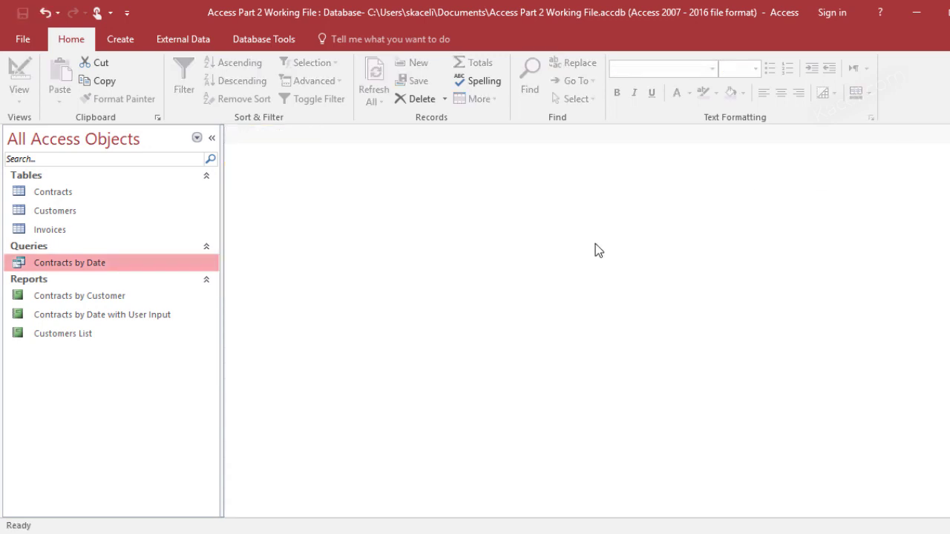
Run the query again for 1/1/2010 to 6/30/2010 and close the results
{"action": "double_click", "coordinate": [68, 263]}
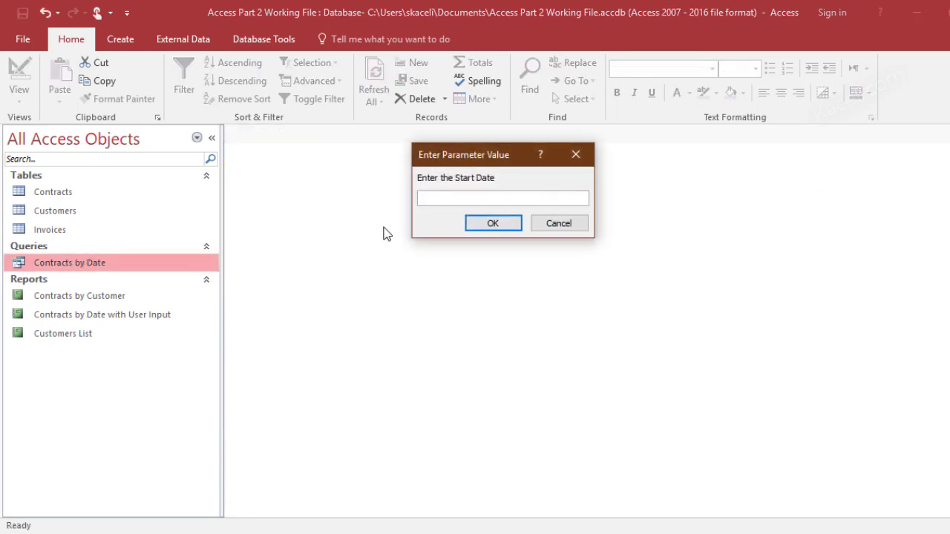
{"action": "type", "text": "1/1/2010"}
{"action": "left_click", "coordinate": [488, 232]}
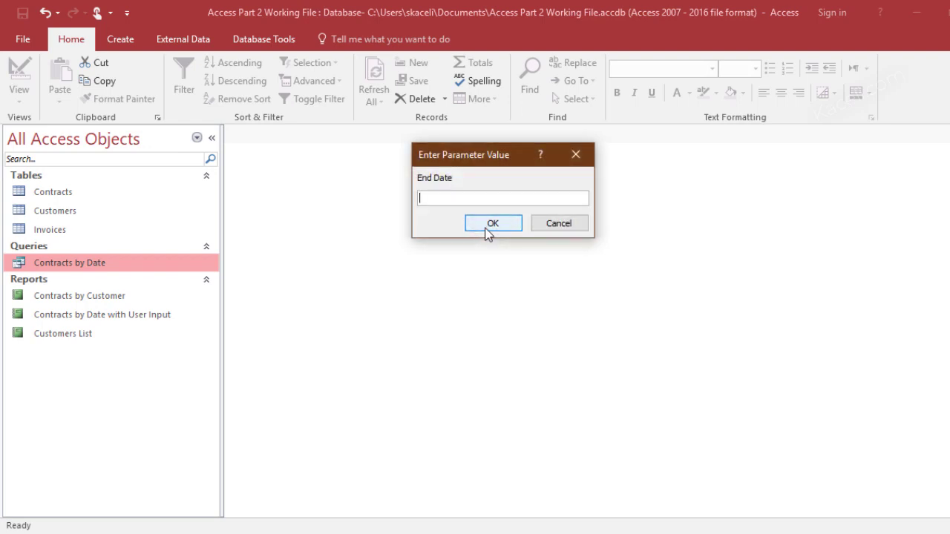
{"action": "type", "text": "6/30/2010"}
{"action": "left_click", "coordinate": [484, 225]}
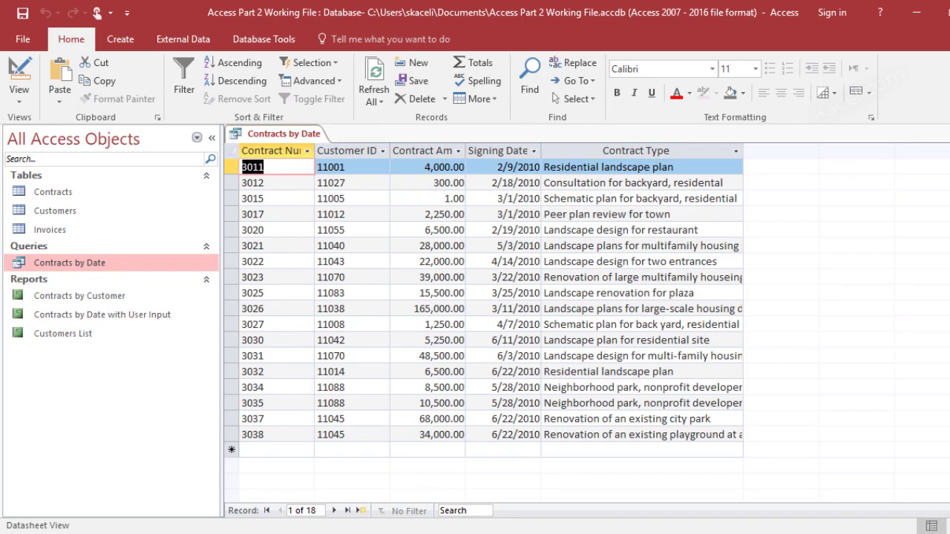
{"action": "left_click", "coordinate": [943, 134]}
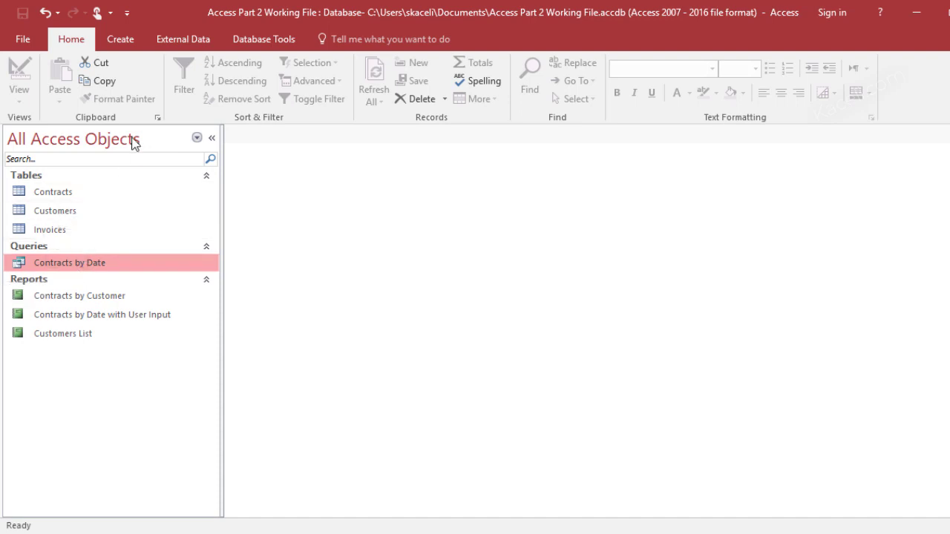
Start a Report Wizard on Contracts by Date with all five fields and no grouping
{"action": "left_click", "coordinate": [121, 39]}
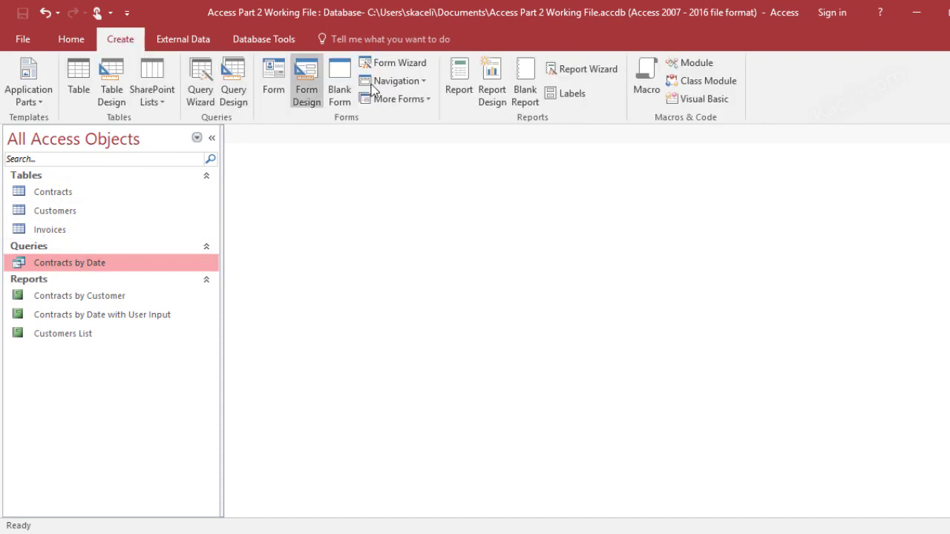
{"action": "left_click", "coordinate": [583, 68]}
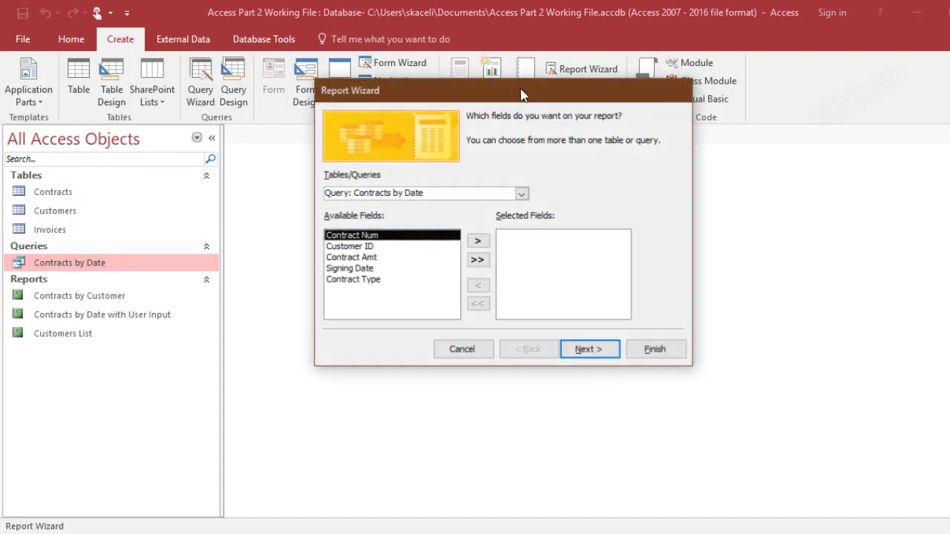
{"action": "left_click", "coordinate": [478, 261]}
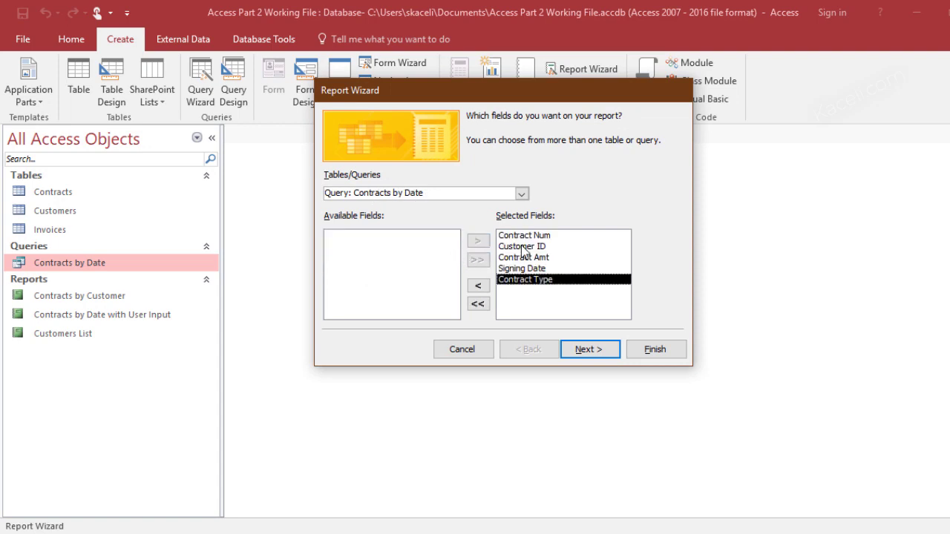
{"action": "left_click", "coordinate": [600, 350]}
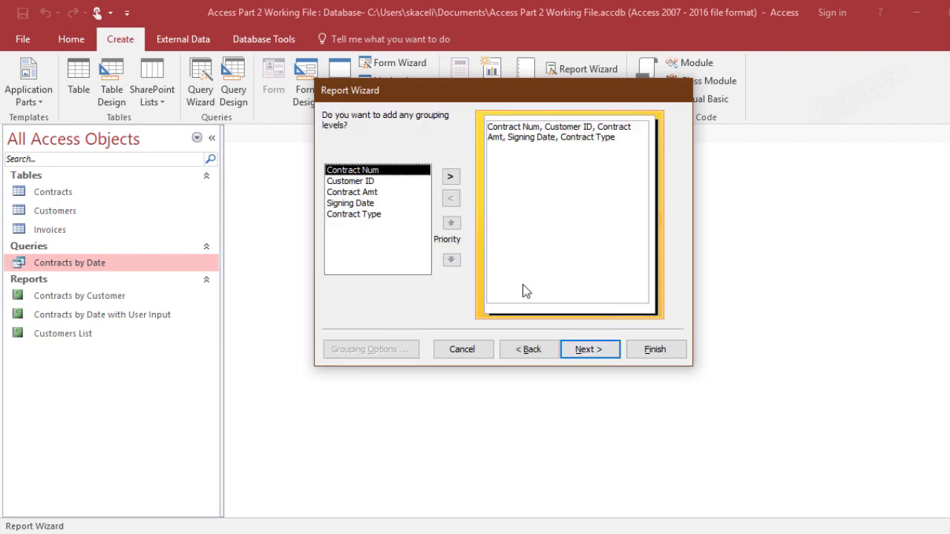
{"action": "left_click", "coordinate": [597, 354]}
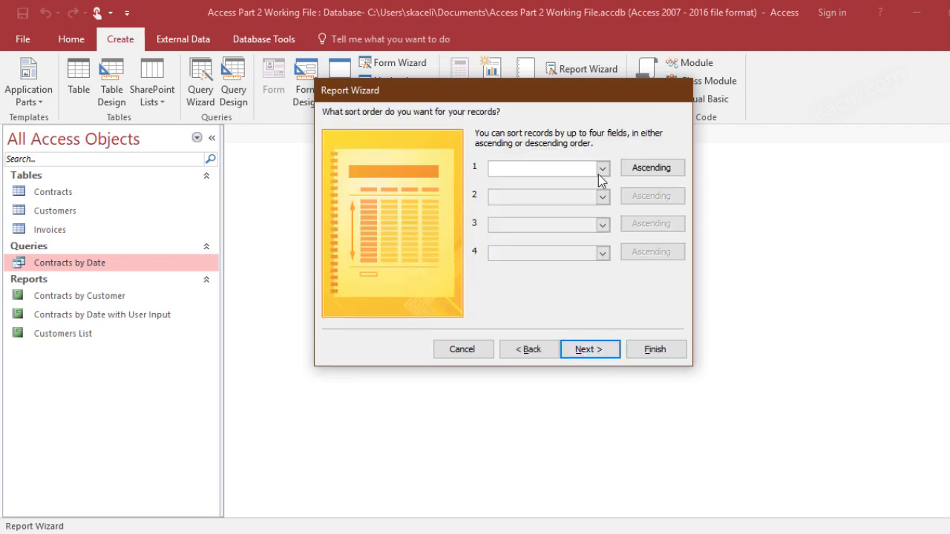
Sort the report by Signing Date, accept the layout, and append 'with User Input' to the title
{"action": "left_click", "coordinate": [602, 170]}
{"action": "left_click", "coordinate": [564, 194]}
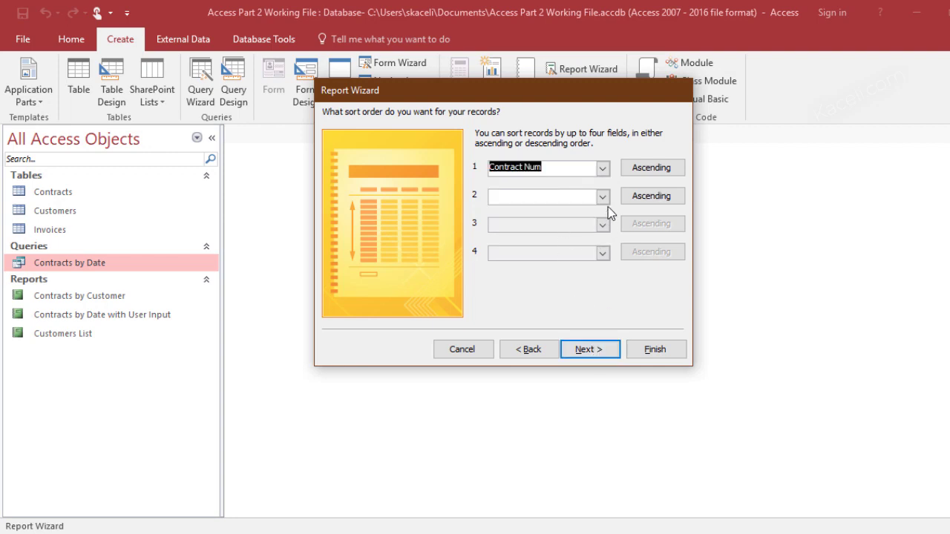
{"action": "left_click", "coordinate": [603, 168]}
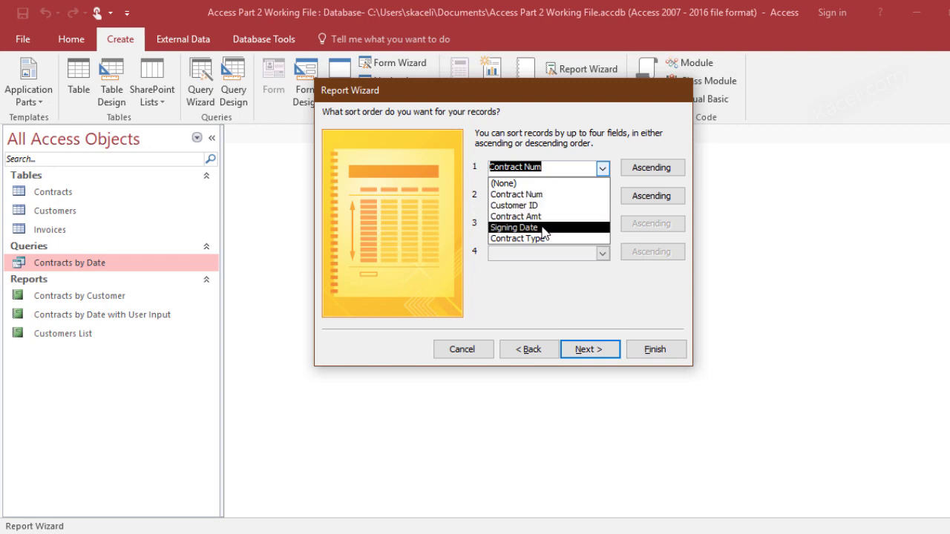
{"action": "left_click", "coordinate": [547, 229]}
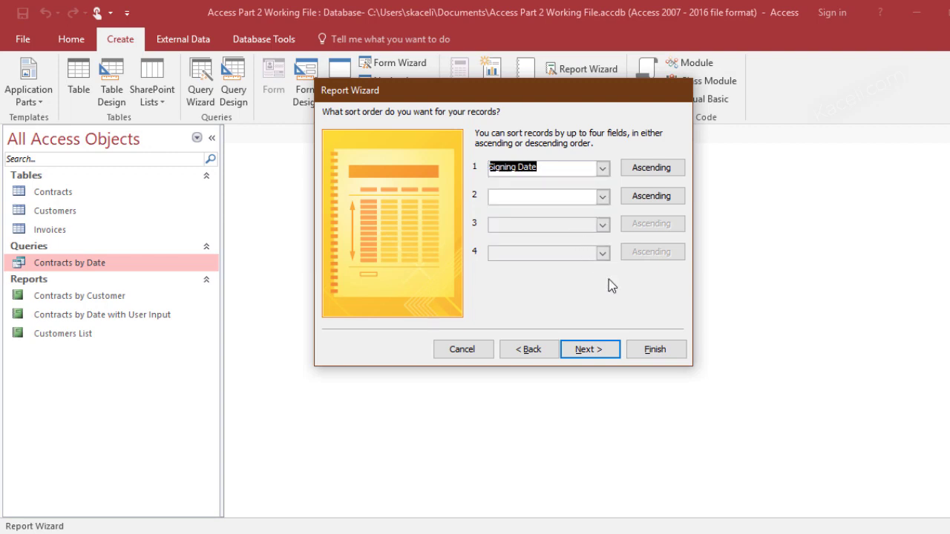
{"action": "left_click", "coordinate": [600, 350]}
{"action": "left_click", "coordinate": [599, 349]}
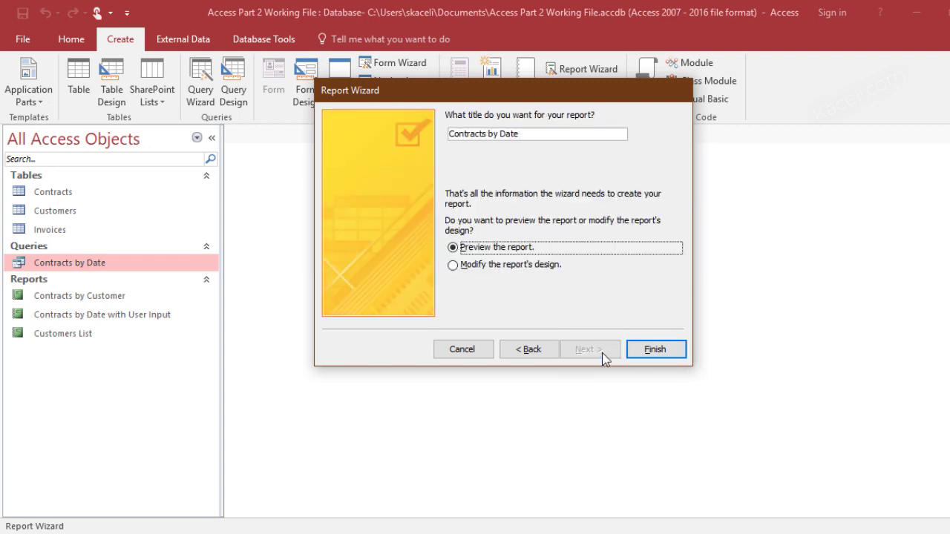
{"action": "left_click", "coordinate": [532, 136]}
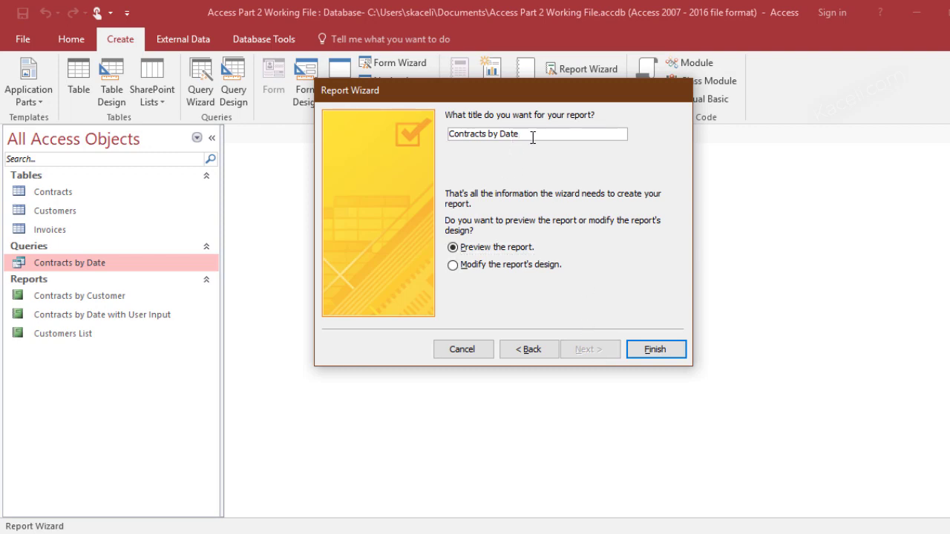
{"action": "type", "text": "with User Input"}
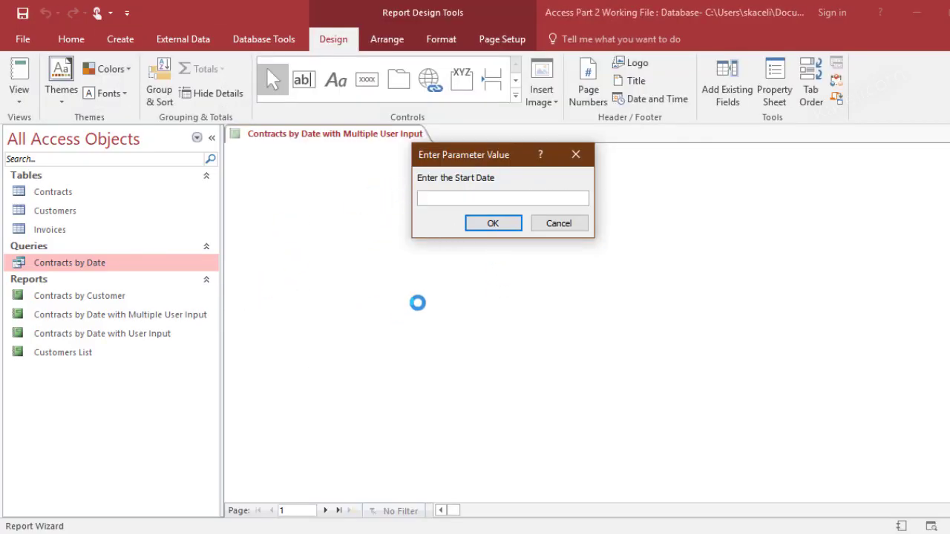
Preview the report for 3/1/2010 through 12/31/2010, then close Print Preview
{"action": "type", "text": "3/1/2010"}
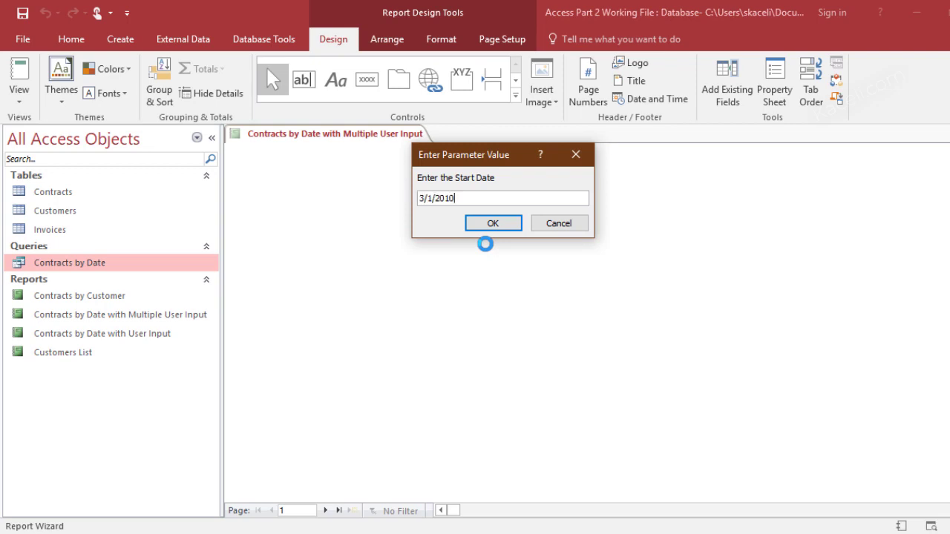
{"action": "key", "text": "Return"}
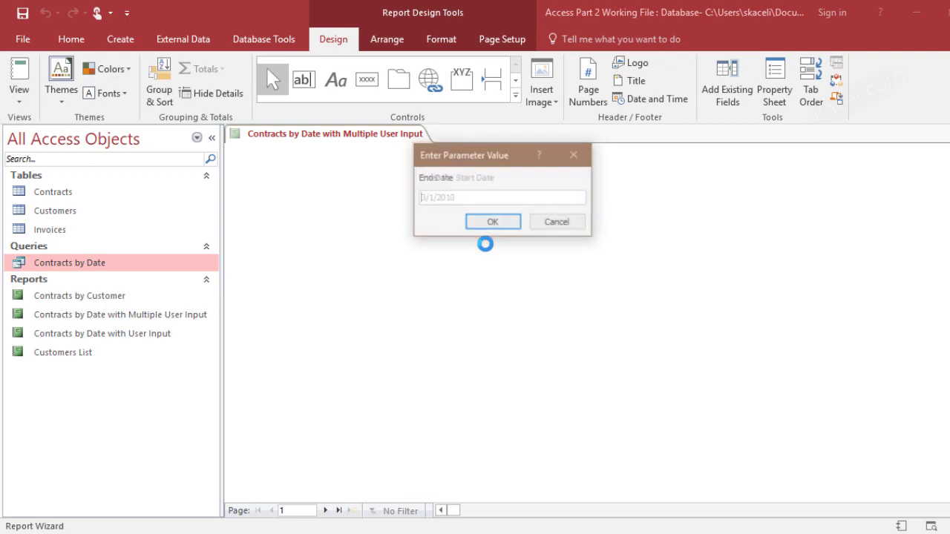
{"action": "type", "text": "12/31"}
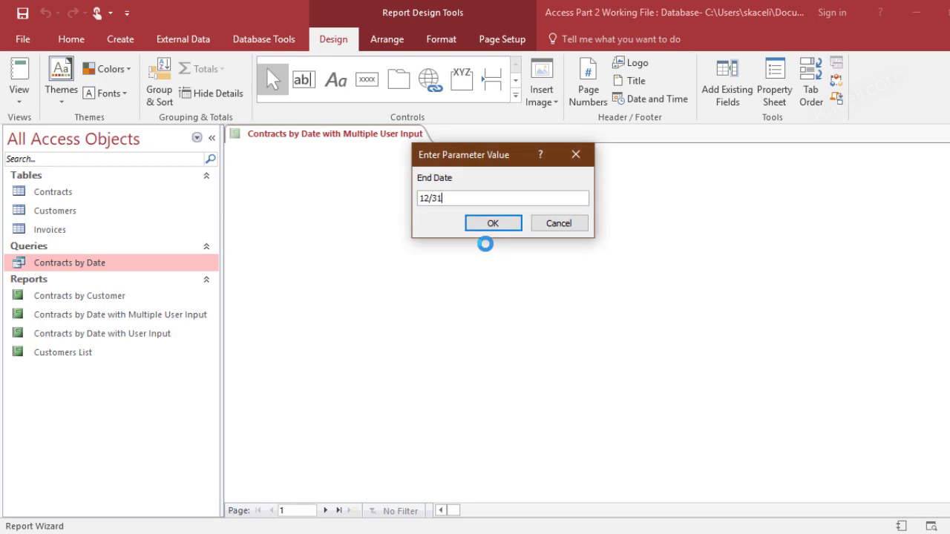
{"action": "type", "text": "/2010"}
{"action": "left_click", "coordinate": [493, 225]}
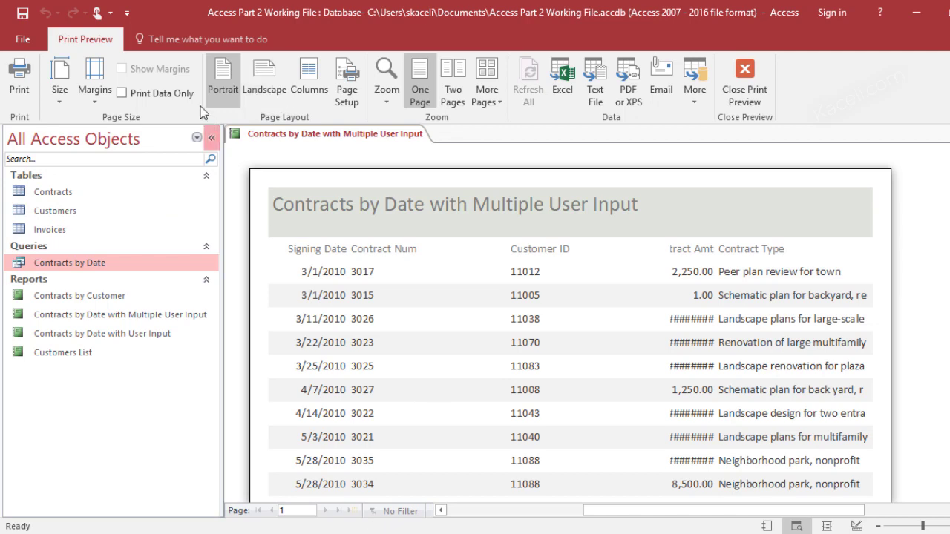
{"action": "left_click", "coordinate": [744, 81]}
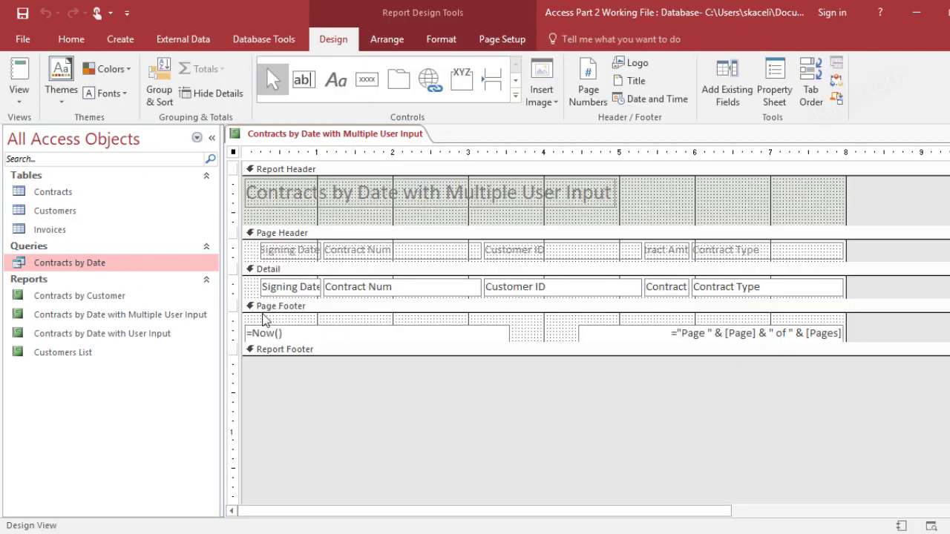
Switch the report to Layout View, entering dates 1/1/2018 and 12/31/2010 at the prompts
{"action": "left_click", "coordinate": [20, 90]}
{"action": "left_click", "coordinate": [40, 199]}
{"action": "type", "text": "1/1/"}
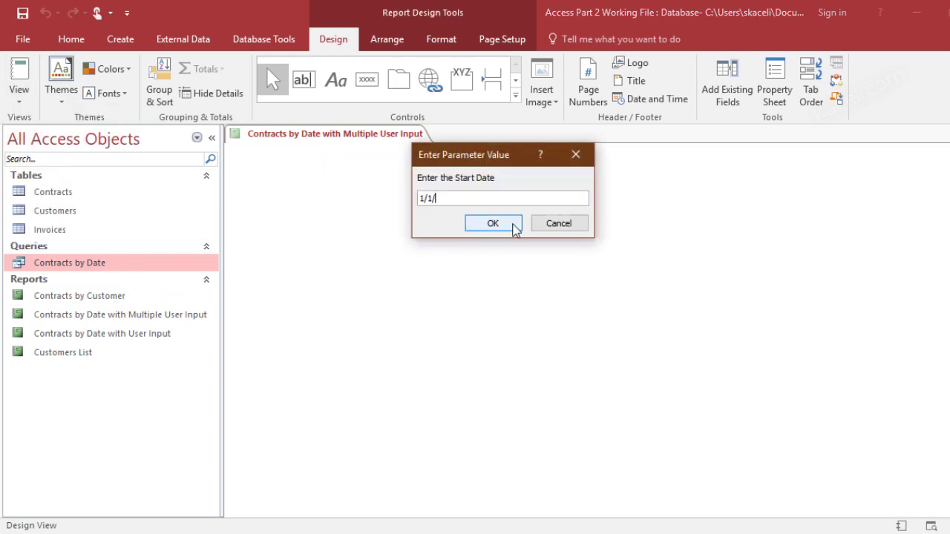
{"action": "type", "text": "2018"}
{"action": "left_click", "coordinate": [513, 223]}
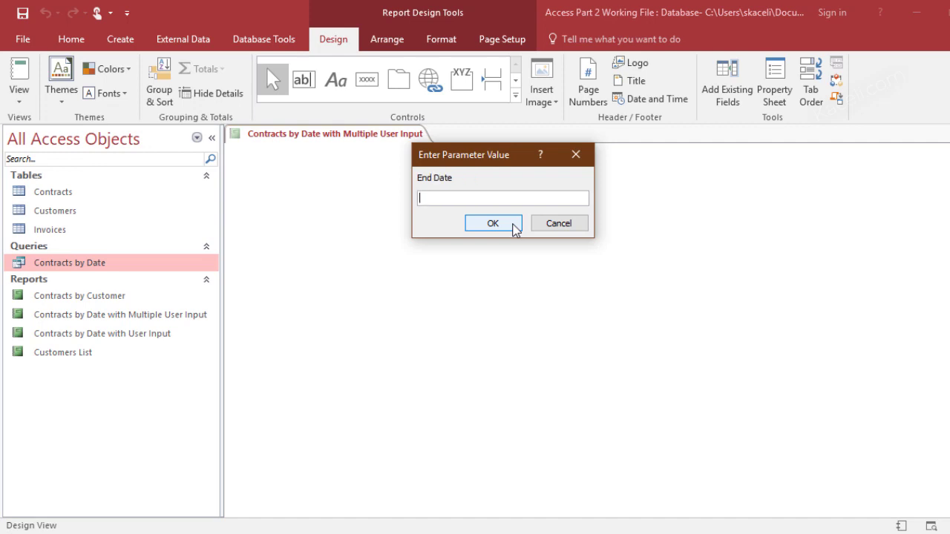
{"action": "type", "text": "12/31/2010"}
{"action": "left_click", "coordinate": [488, 225]}
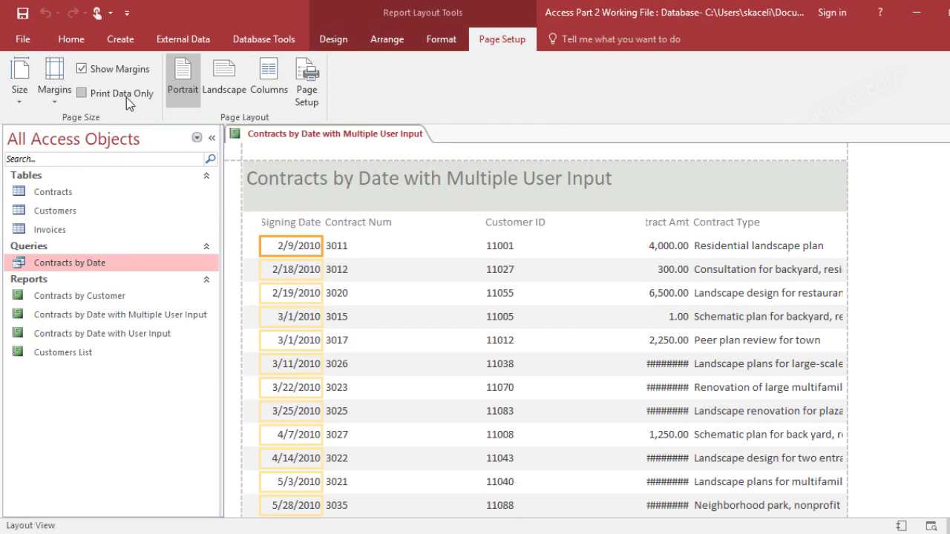
Widen the Contract Amt values and heading so the ######## amounts display fully
{"action": "left_click", "coordinate": [337, 42]}
{"action": "left_click", "coordinate": [20, 101]}
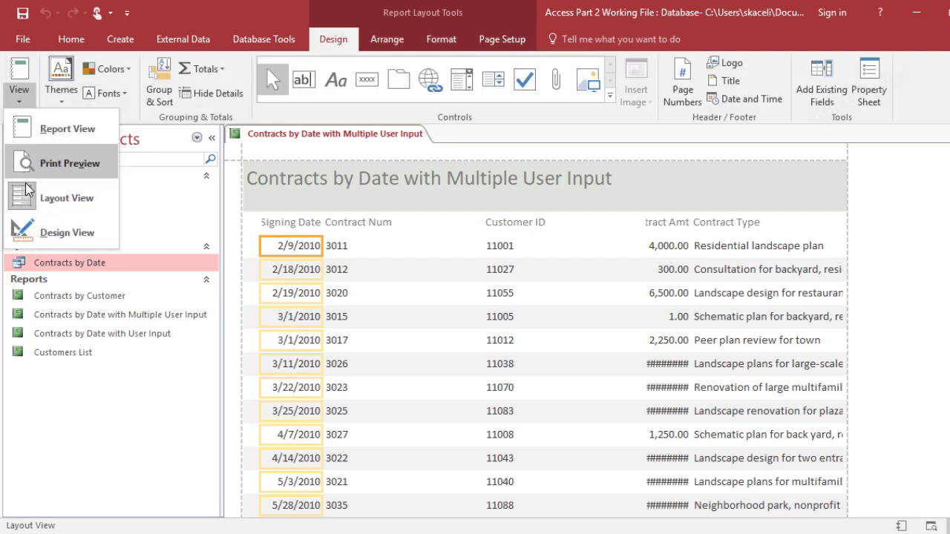
{"action": "left_click", "coordinate": [638, 348]}
{"action": "left_click_drag", "start_coordinate": [639, 349], "coordinate": [665, 270]}
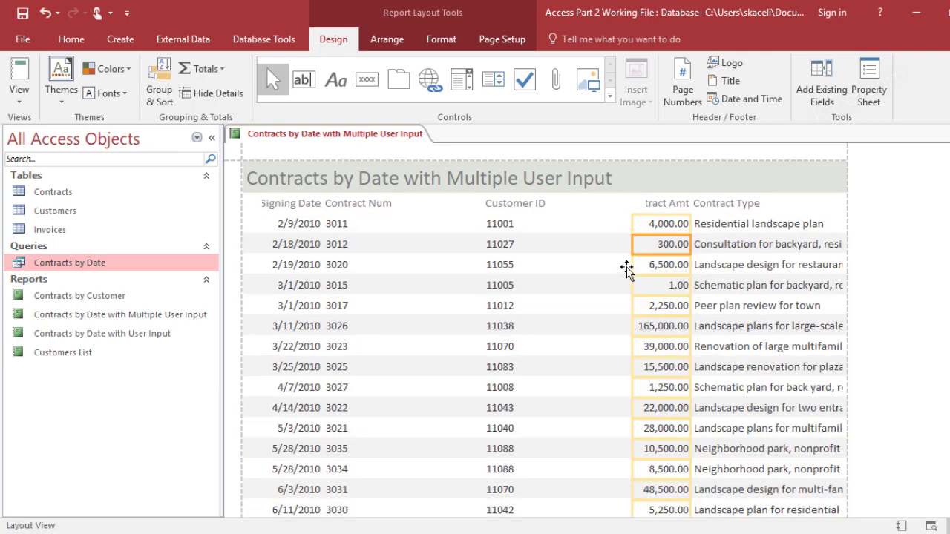
{"action": "left_click", "coordinate": [655, 206]}
{"action": "left_click_drag", "start_coordinate": [656, 209], "coordinate": [604, 204]}
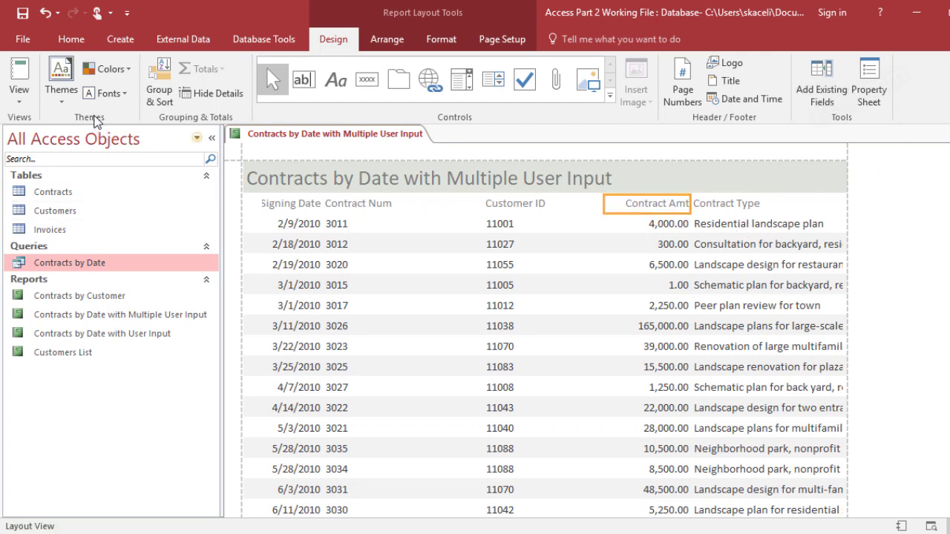
Apply an Office theme to the report, then close and save it
{"action": "left_click", "coordinate": [62, 87]}
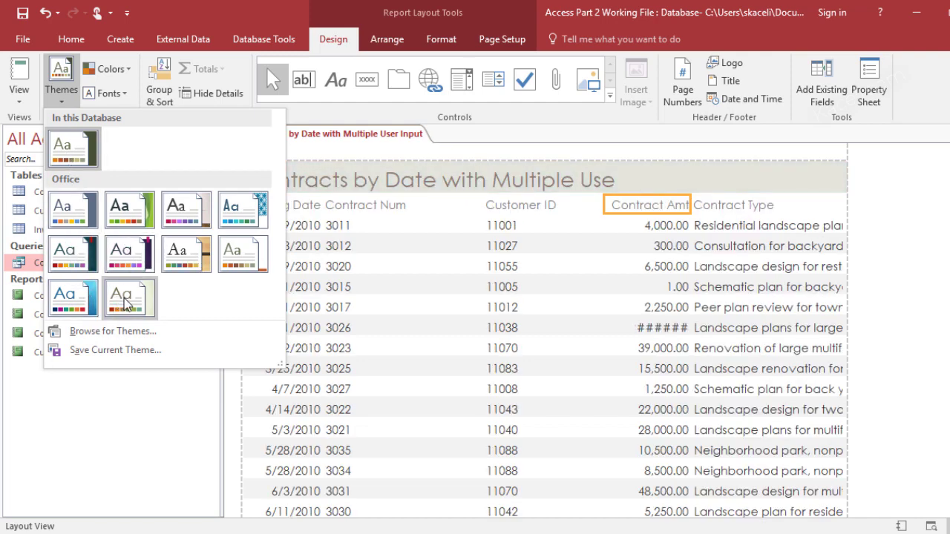
{"action": "left_click", "coordinate": [78, 223]}
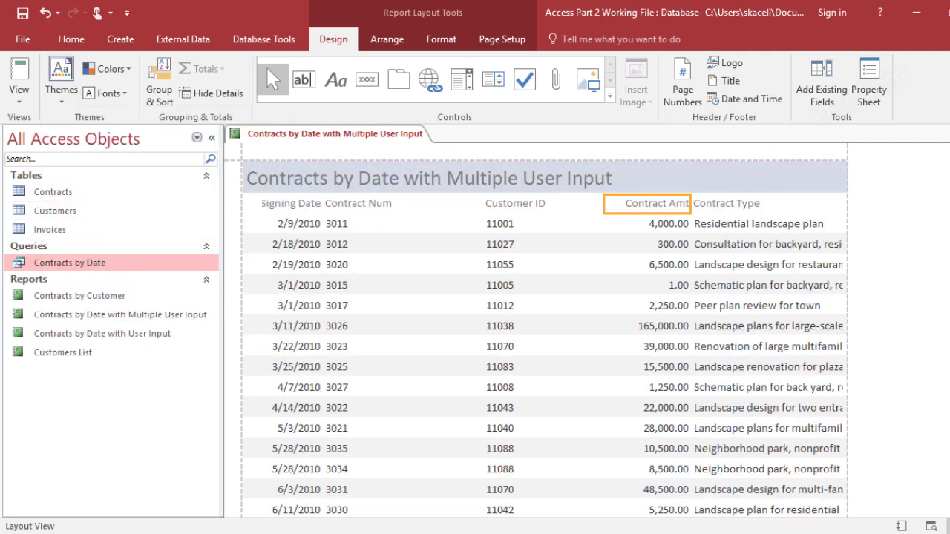
{"action": "key", "text": "ctrl+w"}
{"action": "left_click", "coordinate": [440, 320]}
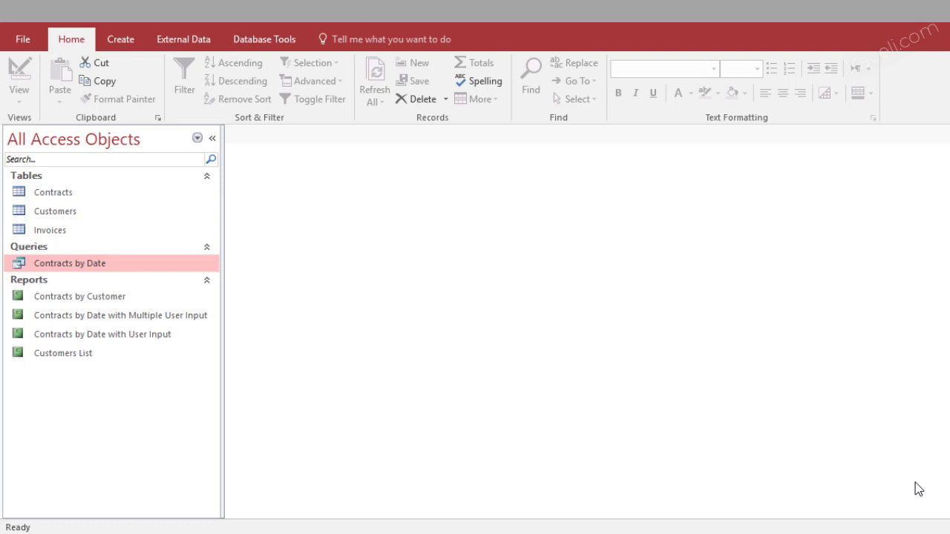
{"action": "left_click", "coordinate": [57, 195]}
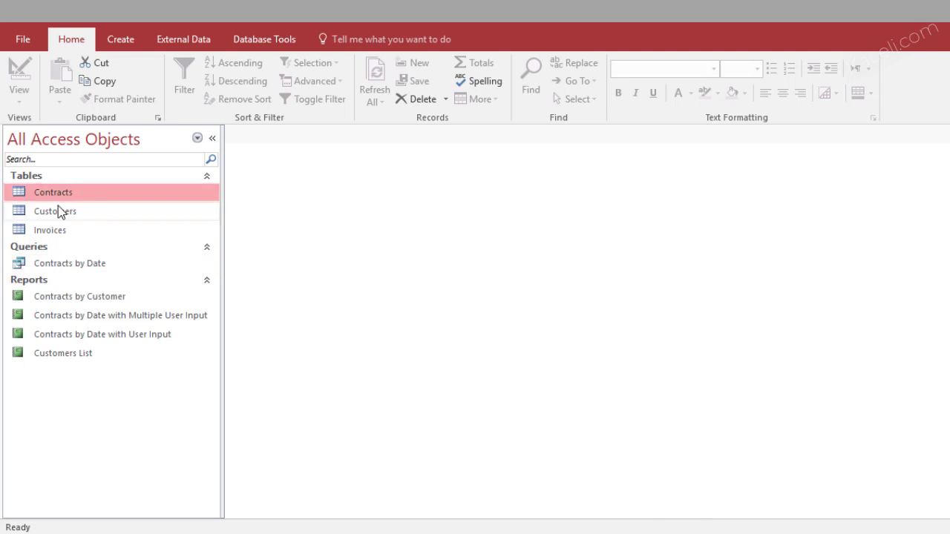
{"action": "left_click", "coordinate": [69, 268]}
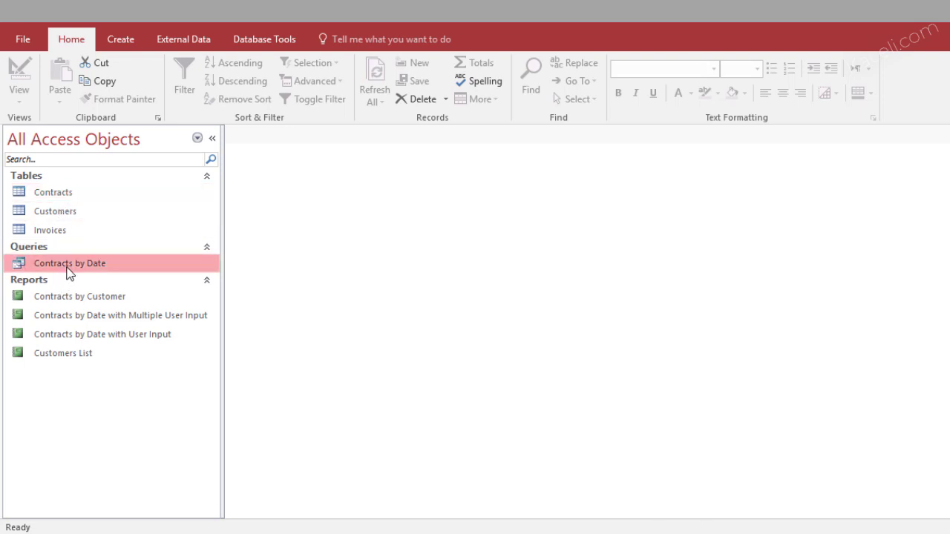
{"action": "left_click", "coordinate": [71, 300]}
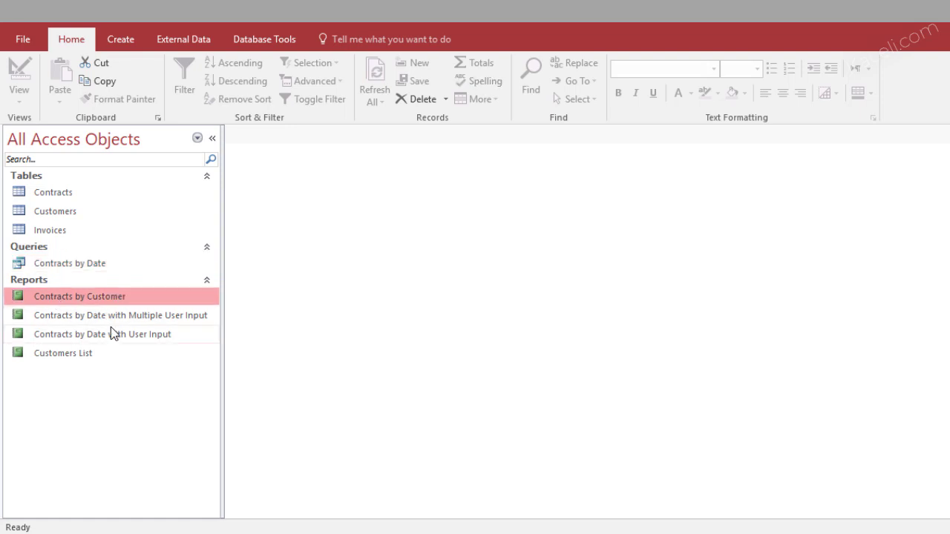
{"action": "left_click", "coordinate": [58, 194]}
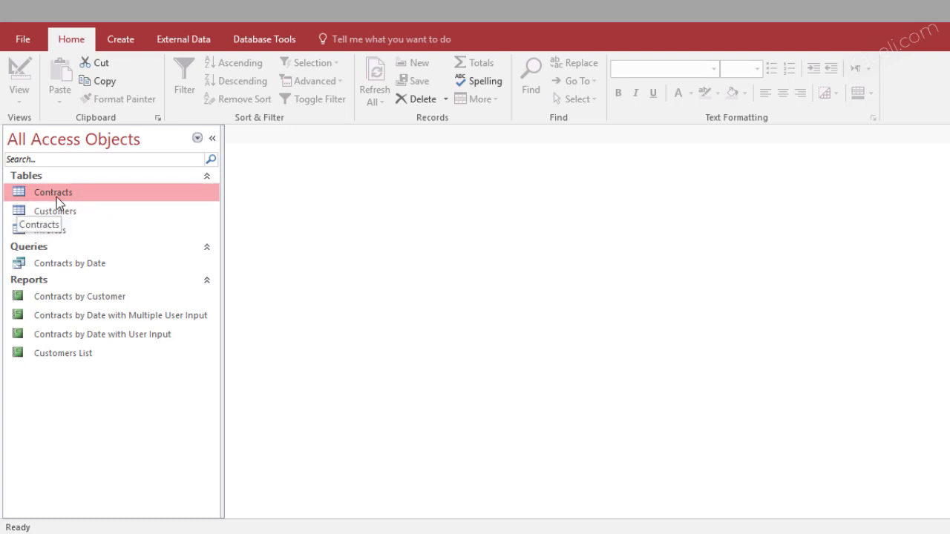
Export the Contracts table to Contracts.xlsx in Documents without saving the export steps, then view Documents
{"action": "double_click", "coordinate": [56, 196]}
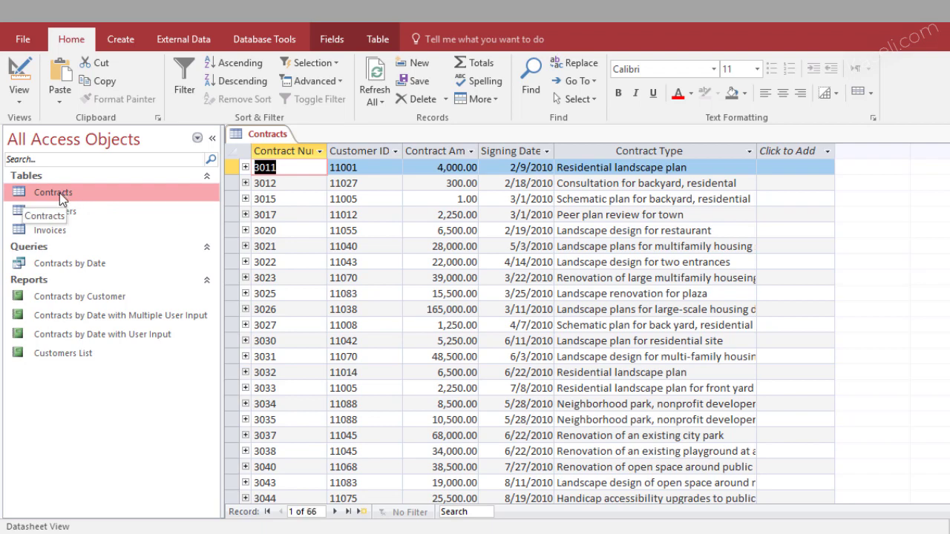
{"action": "right_click", "coordinate": [59, 193]}
{"action": "mouse_move", "coordinate": [97, 264]}
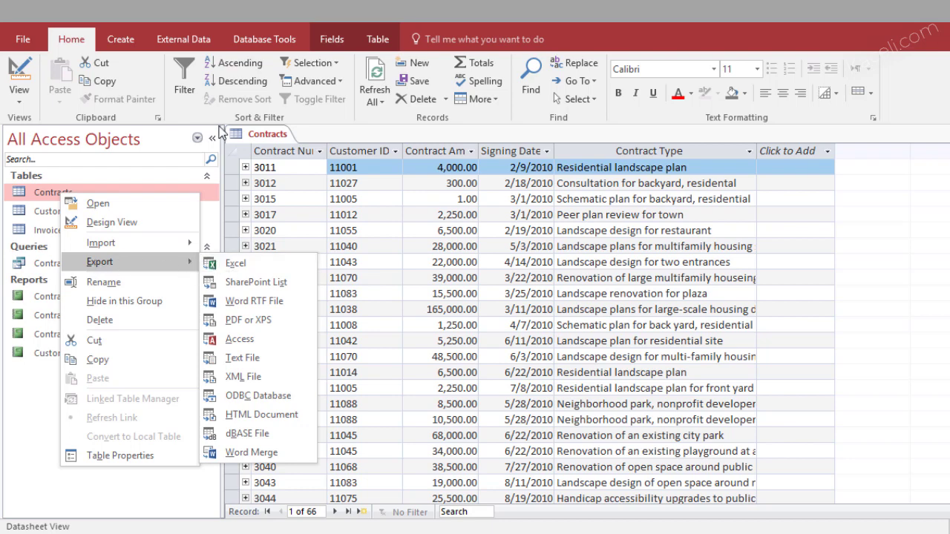
{"action": "left_click", "coordinate": [183, 43]}
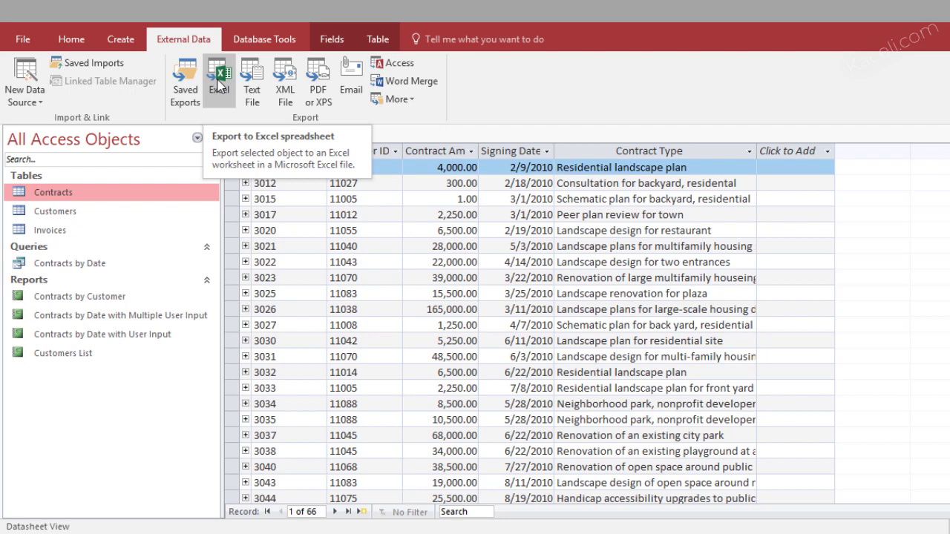
{"action": "right_click", "coordinate": [61, 192]}
{"action": "mouse_move", "coordinate": [116, 244]}
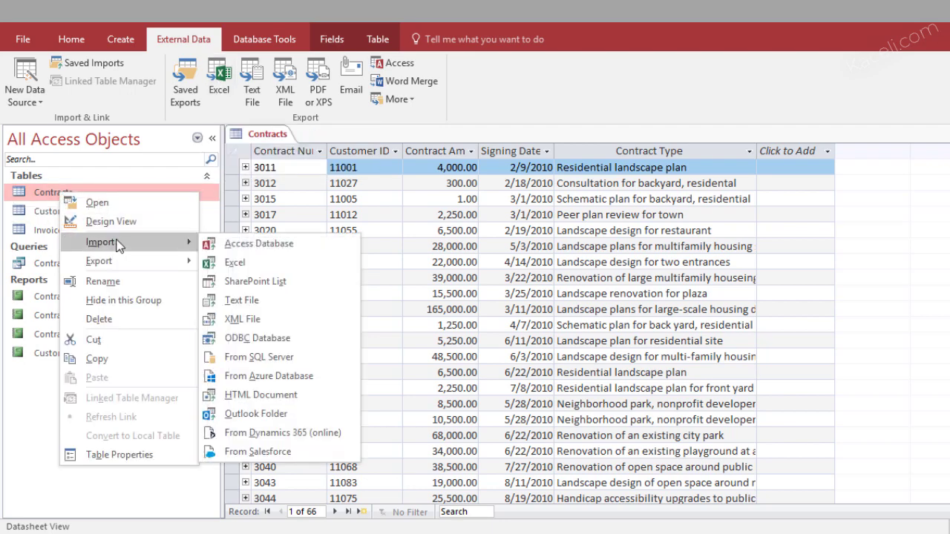
{"action": "left_click", "coordinate": [227, 262]}
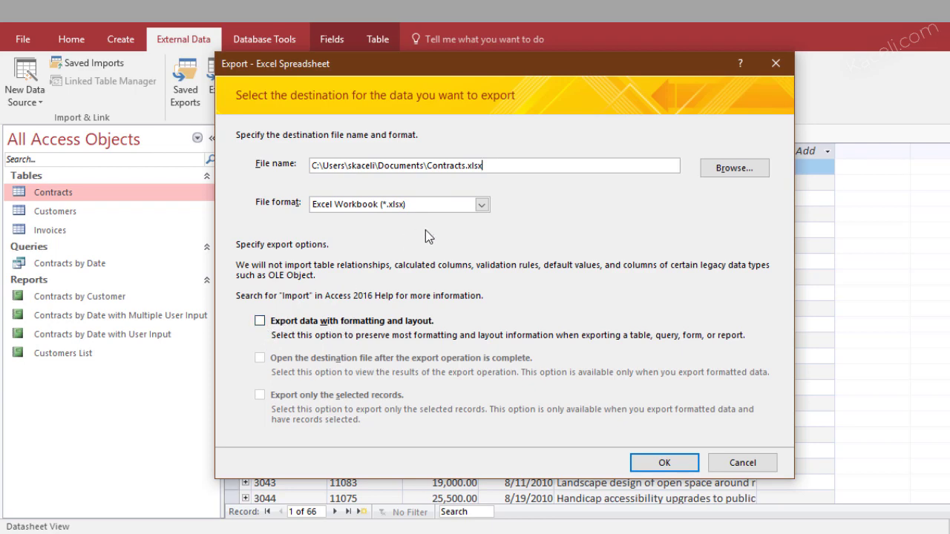
{"action": "left_click", "coordinate": [650, 468]}
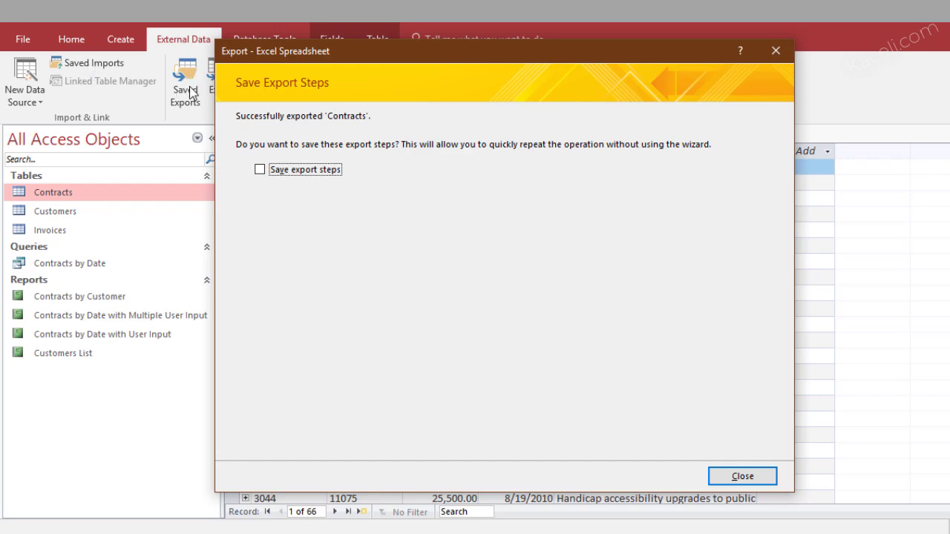
{"action": "left_click", "coordinate": [743, 477]}
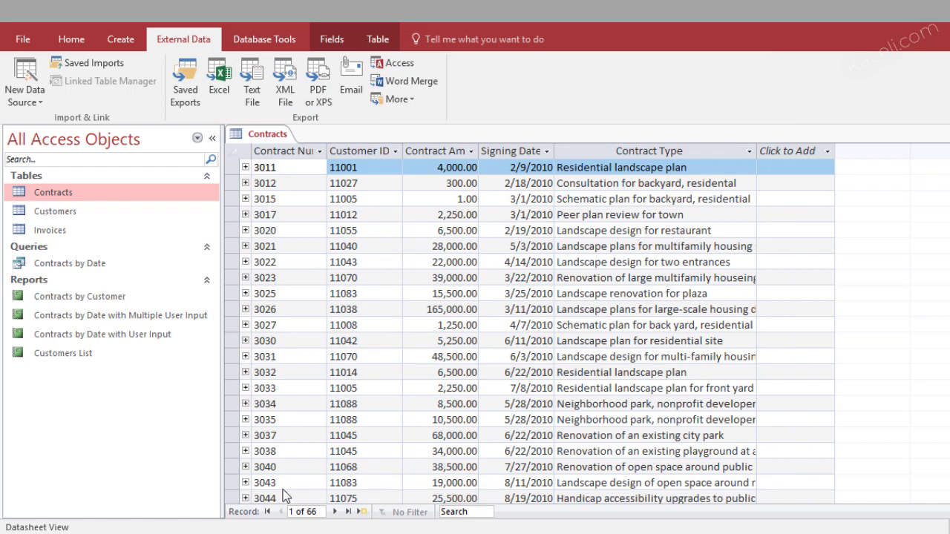
{"action": "key", "text": "super+e"}
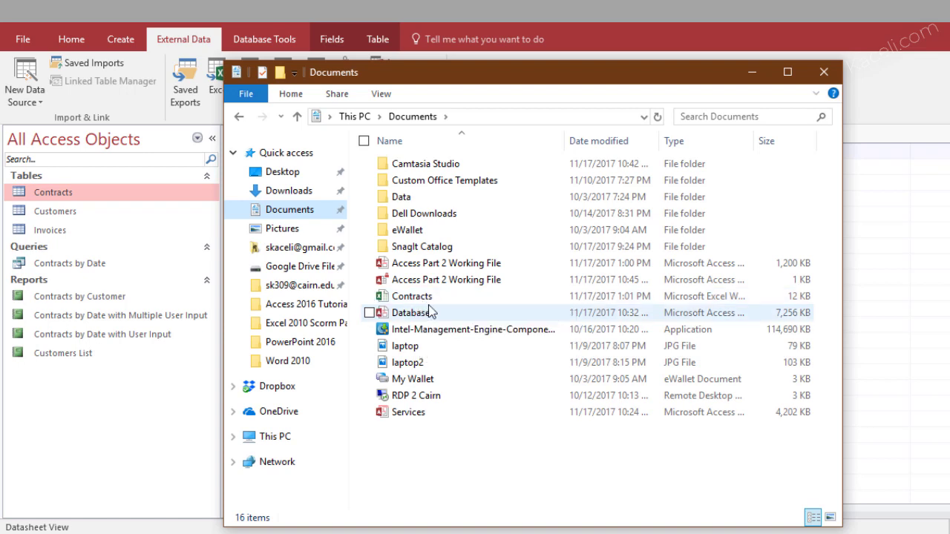
{"action": "left_click", "coordinate": [414, 299]}
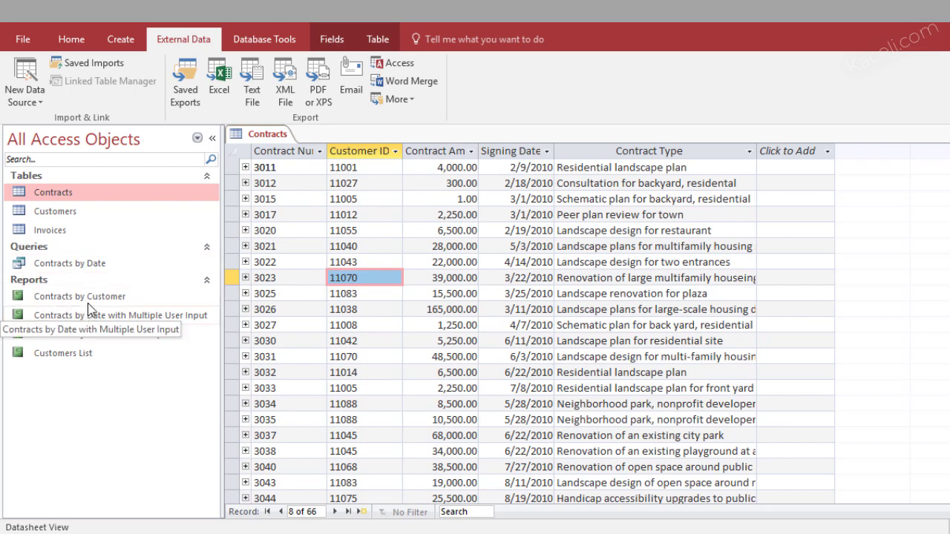
Run the Contracts by Date query with start date 1/1/2010
{"action": "left_click", "coordinate": [82, 271]}
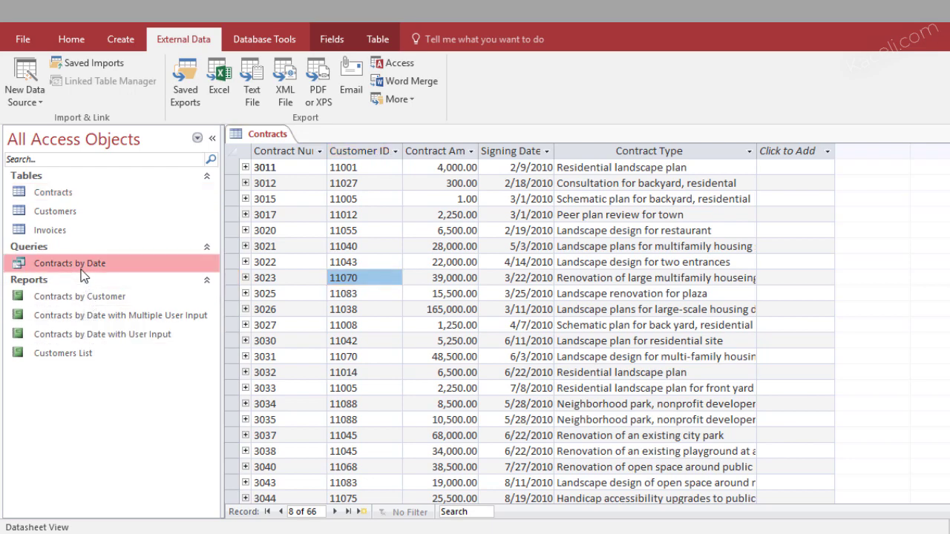
{"action": "double_click", "coordinate": [82, 269]}
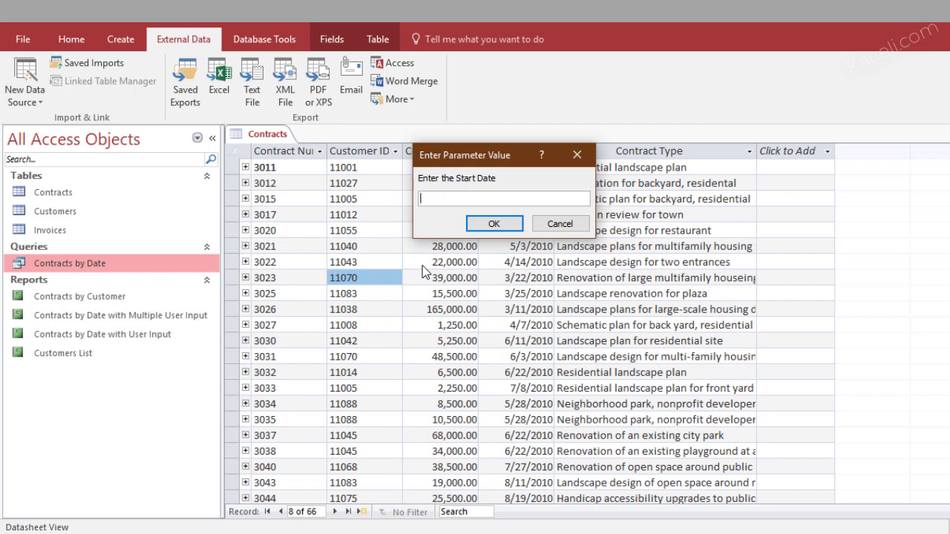
{"action": "type", "text": "1/1/2010"}
{"action": "key", "text": "Return"}
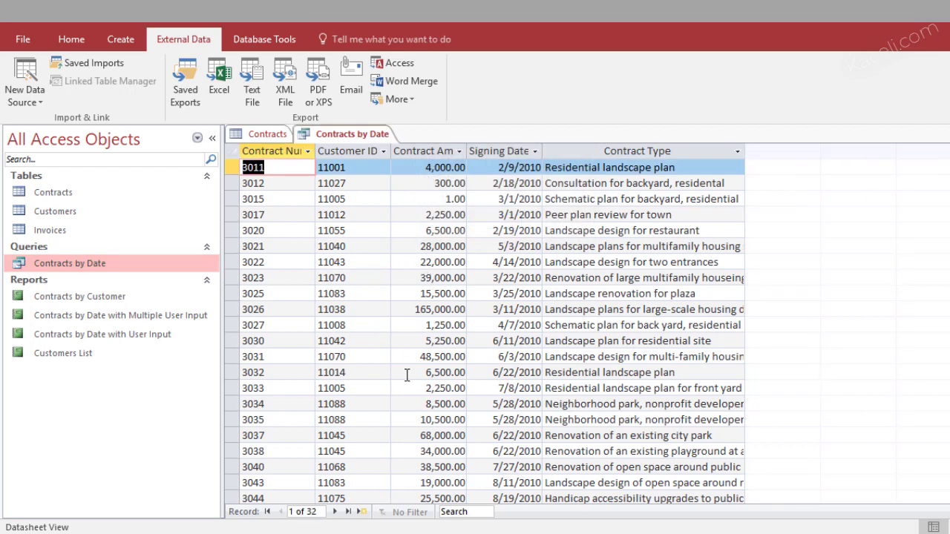
{"action": "scroll", "coordinate": [407, 376], "scroll_direction": "down", "scroll_amount": 9}
{"action": "scroll", "coordinate": [420, 392], "scroll_direction": "up", "scroll_amount": 9}
Export the Contracts by Date results to Excel in the Exported from Access folder
{"action": "right_click", "coordinate": [90, 272]}
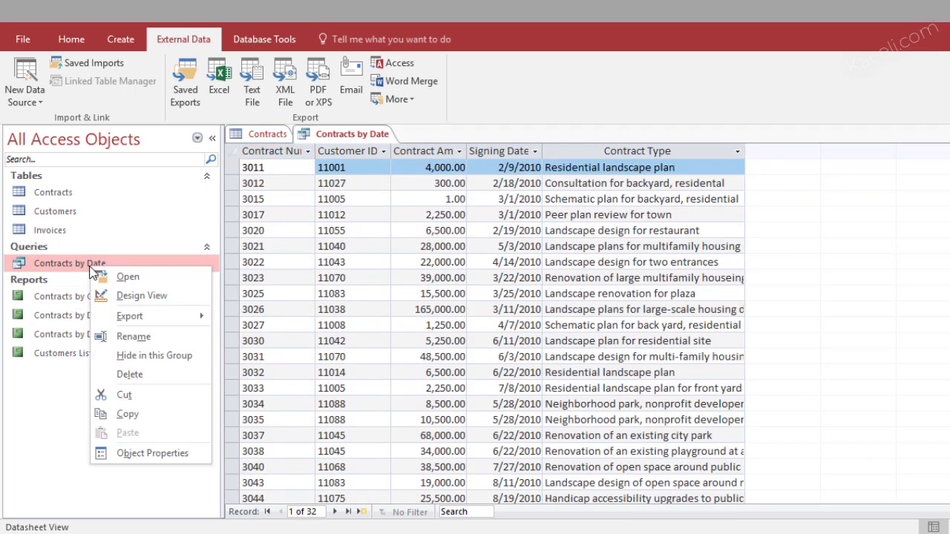
{"action": "mouse_move", "coordinate": [132, 316]}
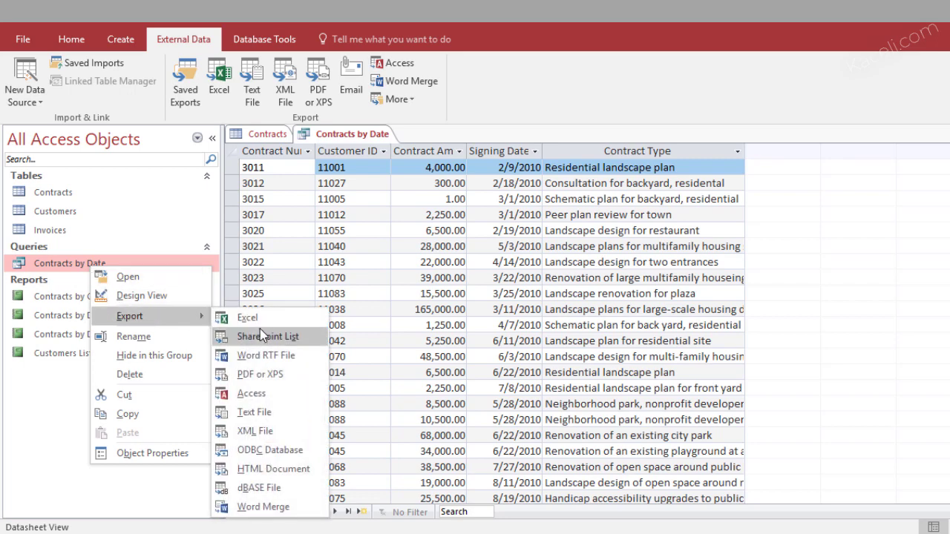
{"action": "left_click", "coordinate": [245, 319]}
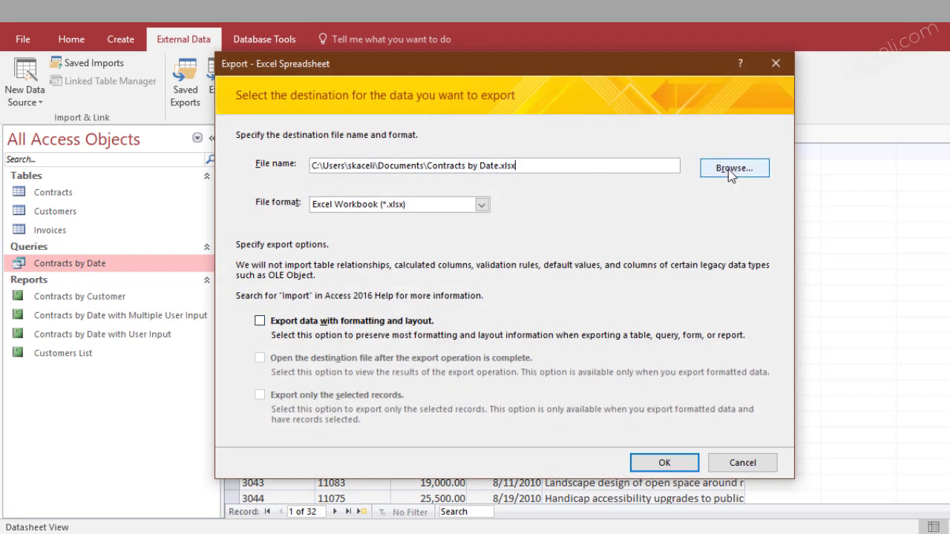
{"action": "left_click", "coordinate": [731, 170]}
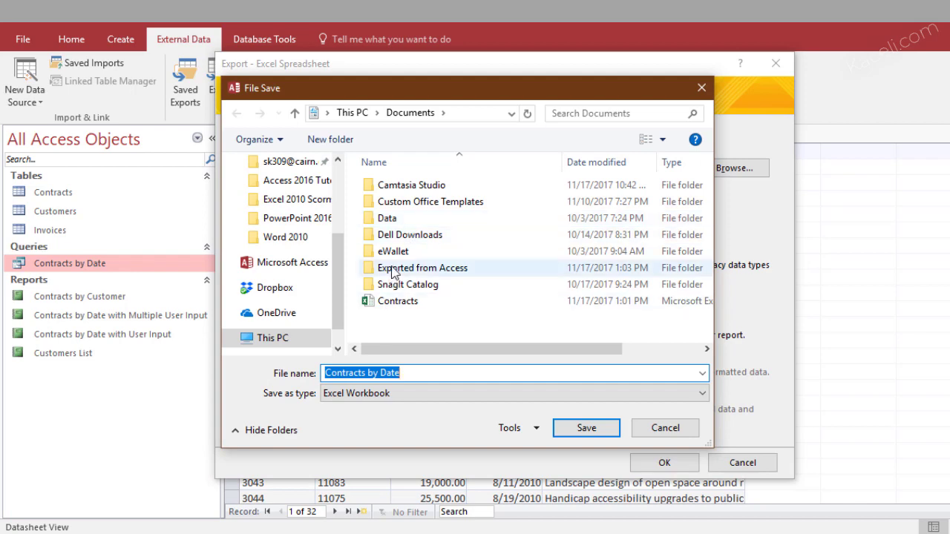
{"action": "double_click", "coordinate": [405, 269]}
{"action": "left_click", "coordinate": [599, 432]}
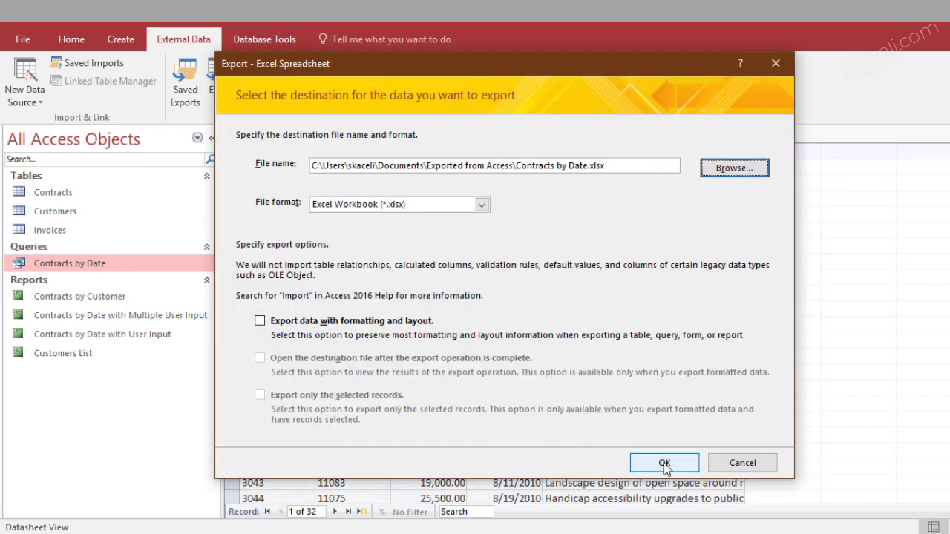
{"action": "left_click", "coordinate": [664, 464]}
Open the Contracts by Customer report and bring up its actions menu
{"action": "left_click", "coordinate": [97, 300]}
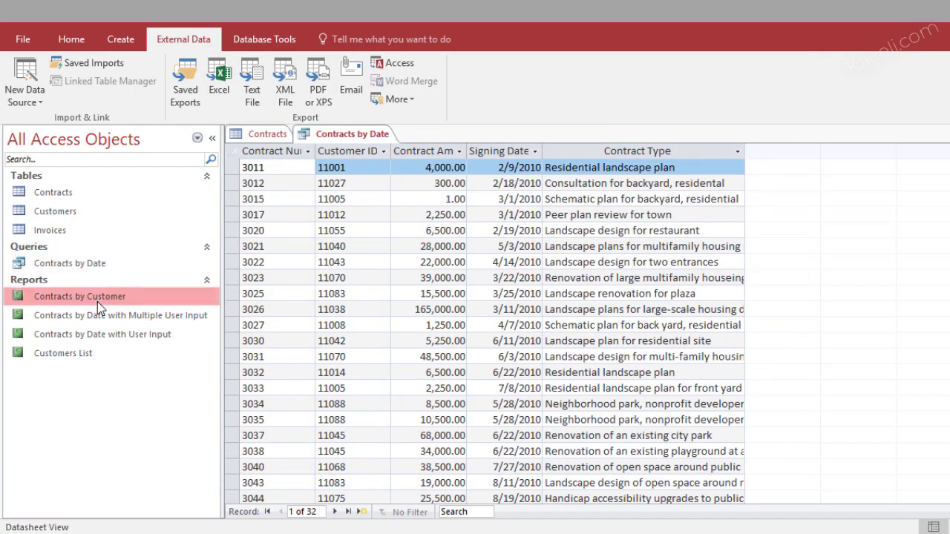
{"action": "right_click", "coordinate": [97, 302]}
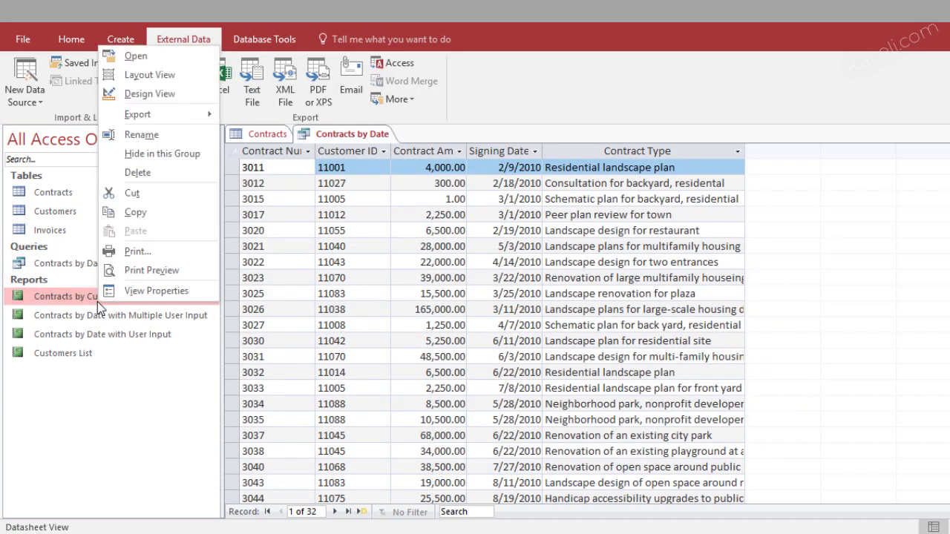
{"action": "left_click", "coordinate": [58, 295]}
{"action": "double_click", "coordinate": [58, 296]}
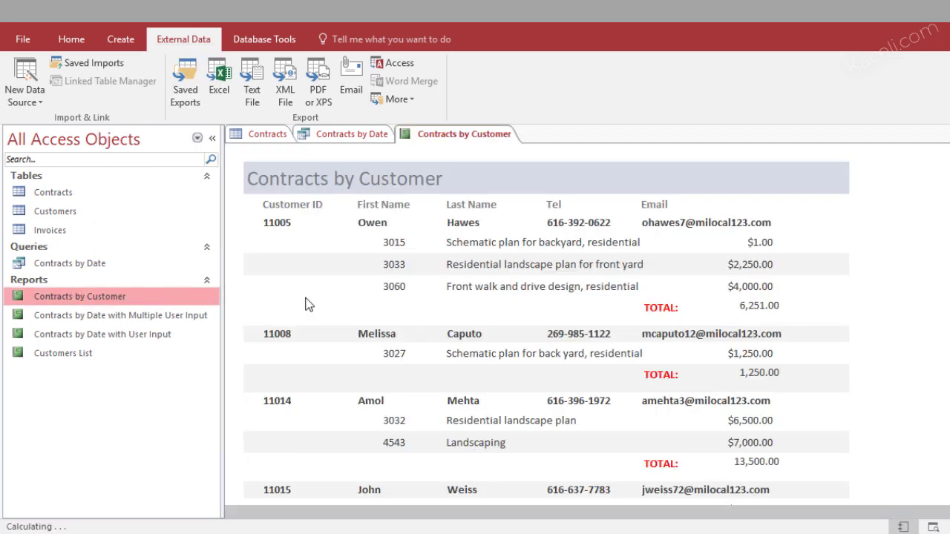
{"action": "right_click", "coordinate": [84, 296]}
Export the Contracts by Customer report to Excel with 'Report' in the name, then open the Contracts by Date workbook
{"action": "mouse_move", "coordinate": [144, 118]}
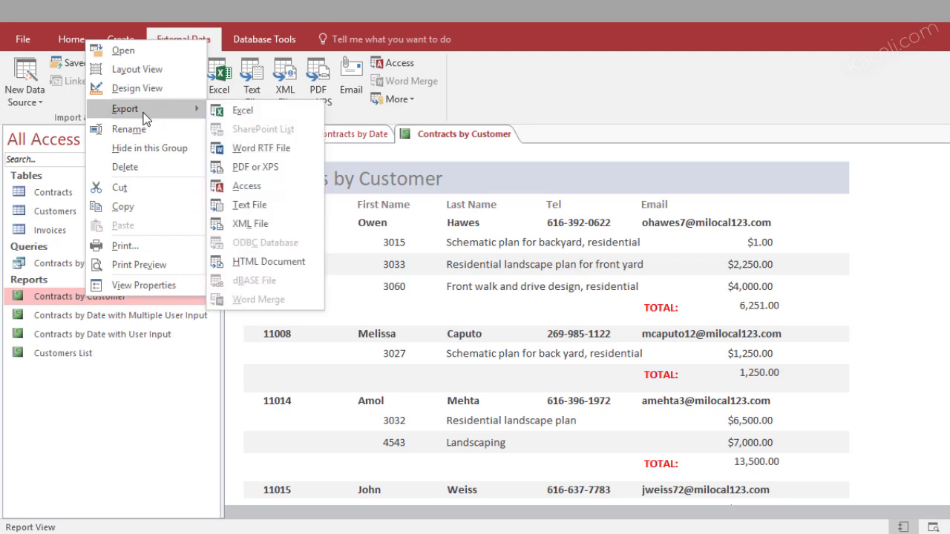
{"action": "left_click", "coordinate": [250, 118]}
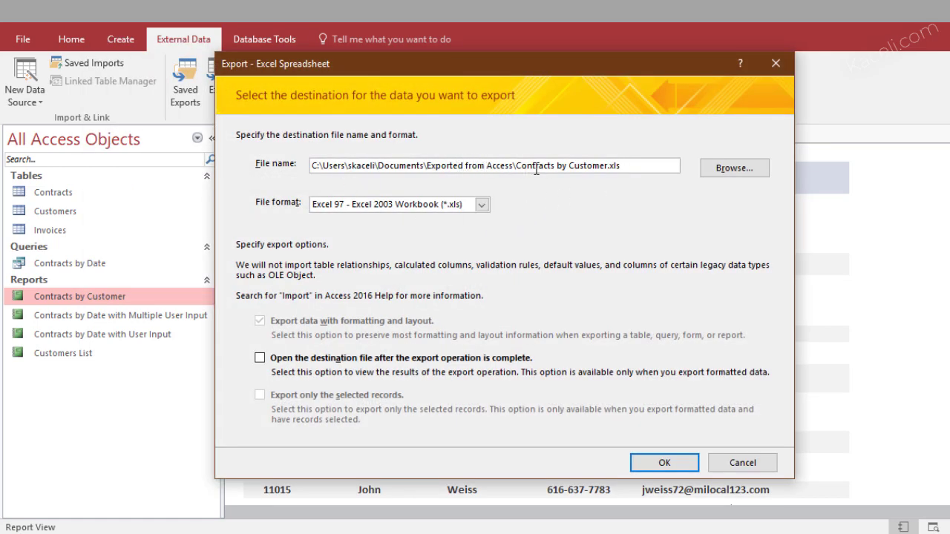
{"action": "left_click", "coordinate": [608, 167]}
{"action": "type", "text": "Report"}
{"action": "left_click", "coordinate": [664, 463]}
{"action": "key", "text": "Return"}
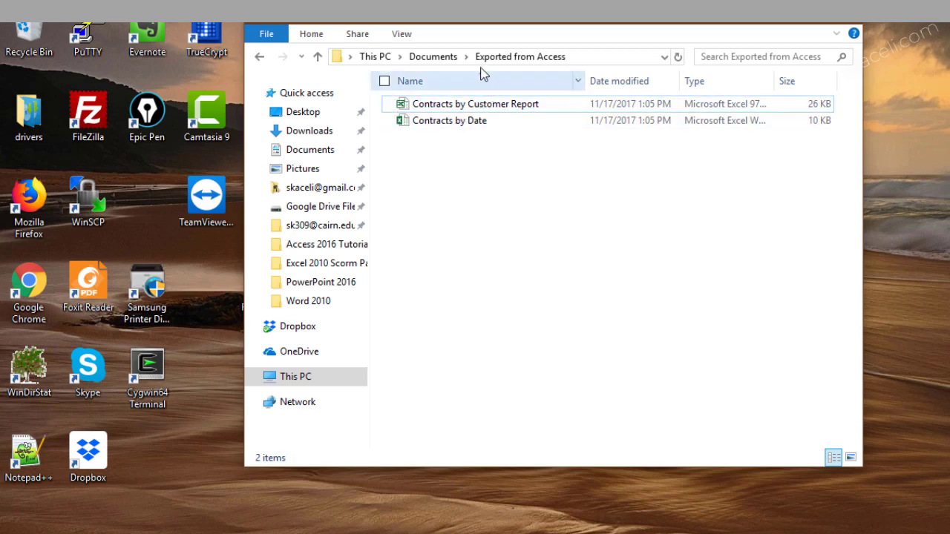
{"action": "left_click", "coordinate": [576, 54]}
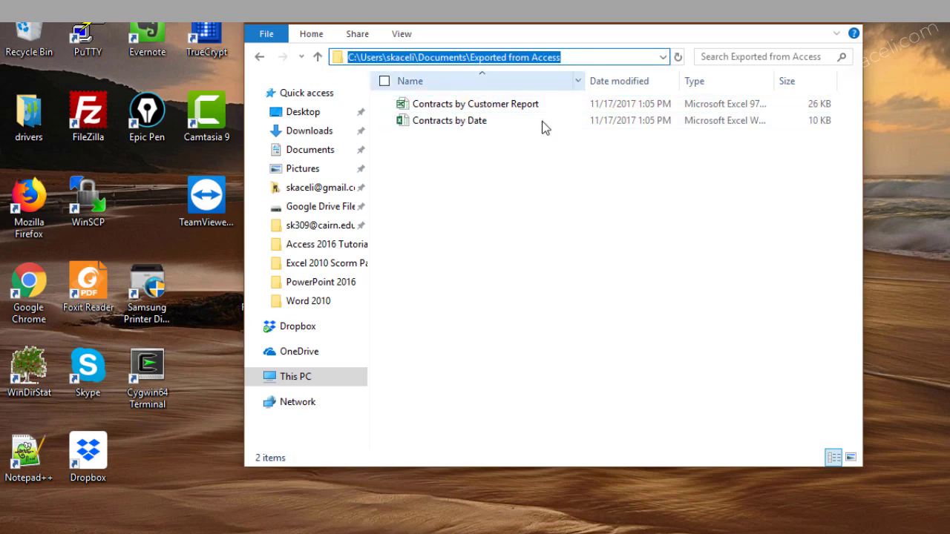
{"action": "double_click", "coordinate": [482, 104]}
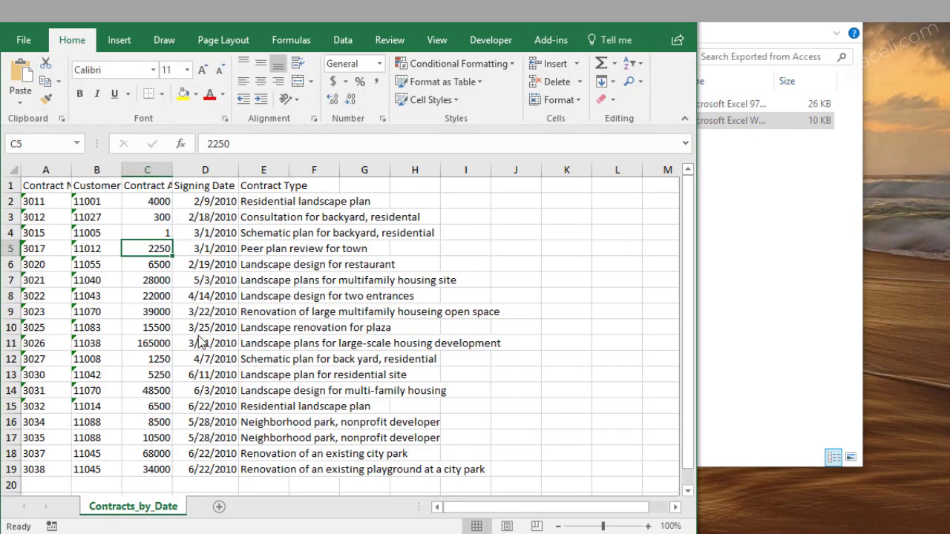
Scroll the 18-contract Contracts by Date workbook, then close Excel with Don't Save
{"action": "scroll", "coordinate": [198, 335], "scroll_direction": "down", "scroll_amount": 4}
{"action": "scroll", "coordinate": [198, 335], "scroll_direction": "up", "scroll_amount": 4}
{"action": "scroll", "coordinate": [243, 434], "scroll_direction": "down", "scroll_amount": 1}
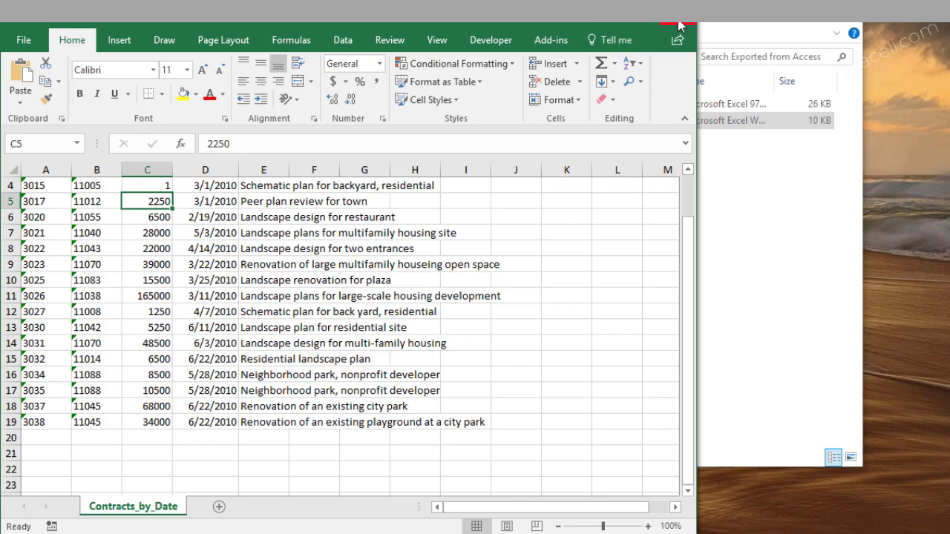
{"action": "left_click", "coordinate": [677, 25]}
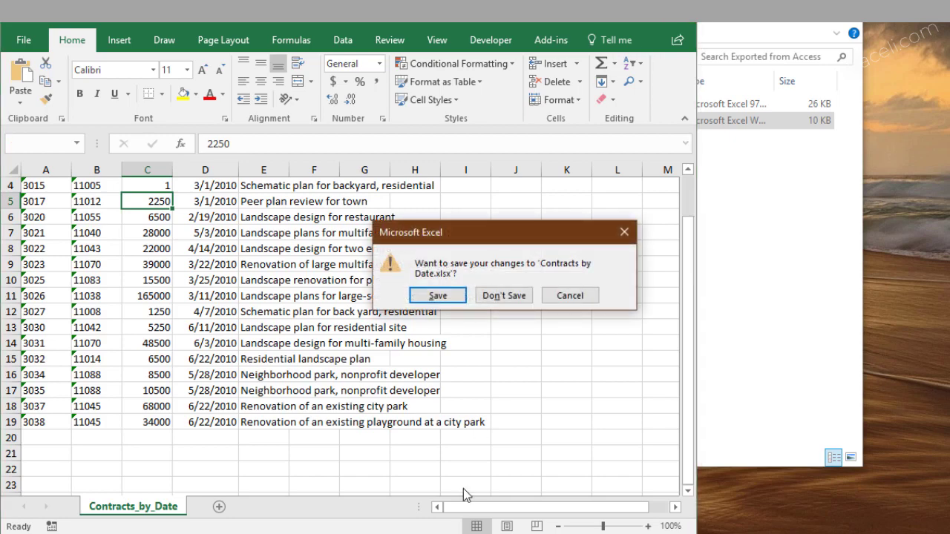
{"action": "left_click", "coordinate": [520, 299]}
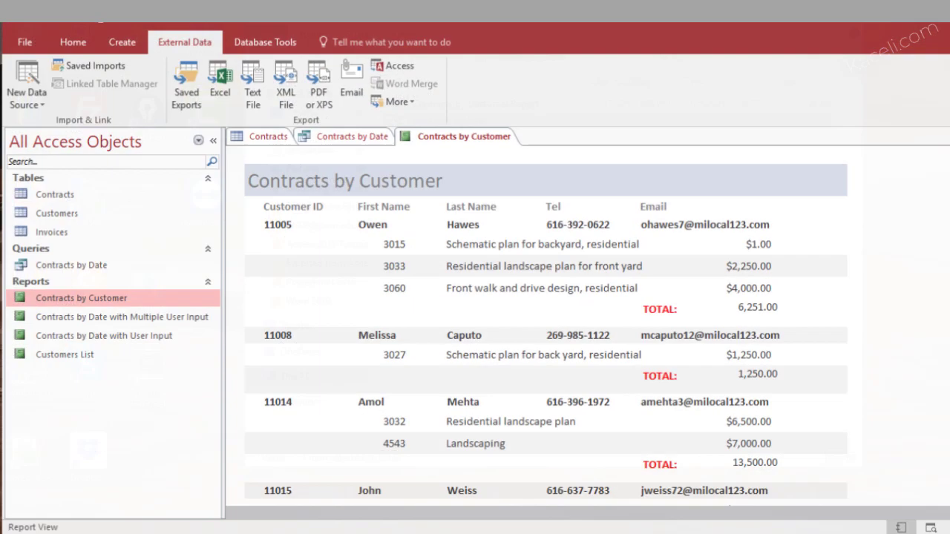
Open the Contracts table and close it with Ctrl+W so no objects remain open
{"action": "left_click", "coordinate": [55, 265]}
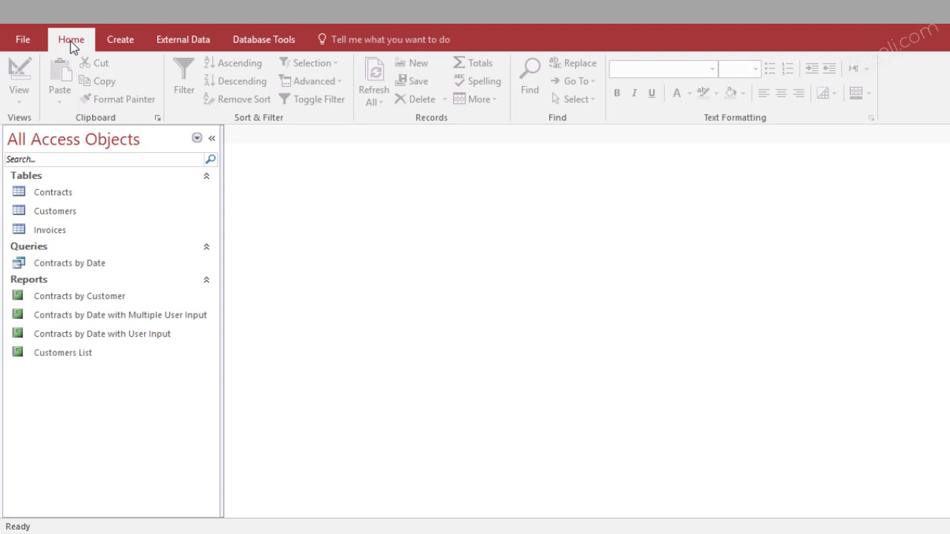
{"action": "double_click", "coordinate": [49, 195]}
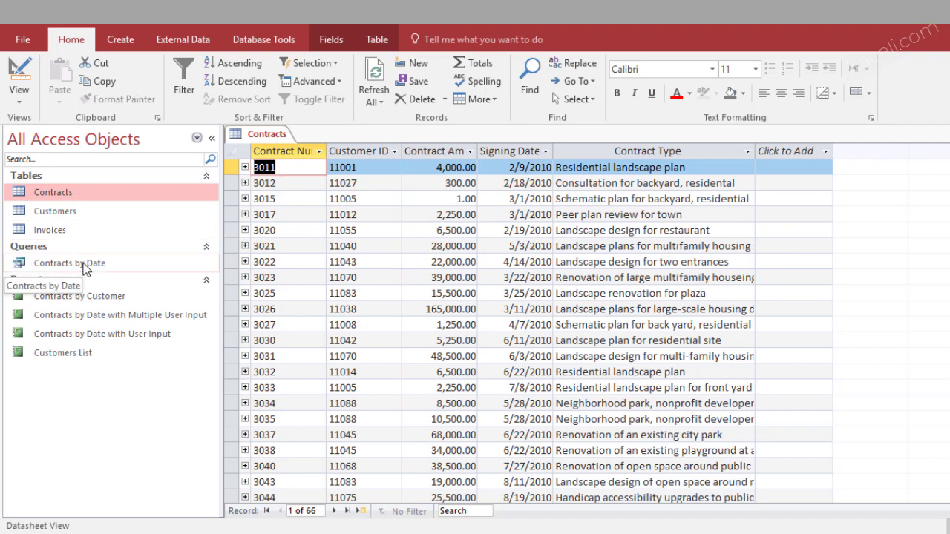
{"action": "key", "text": "ctrl+w"}
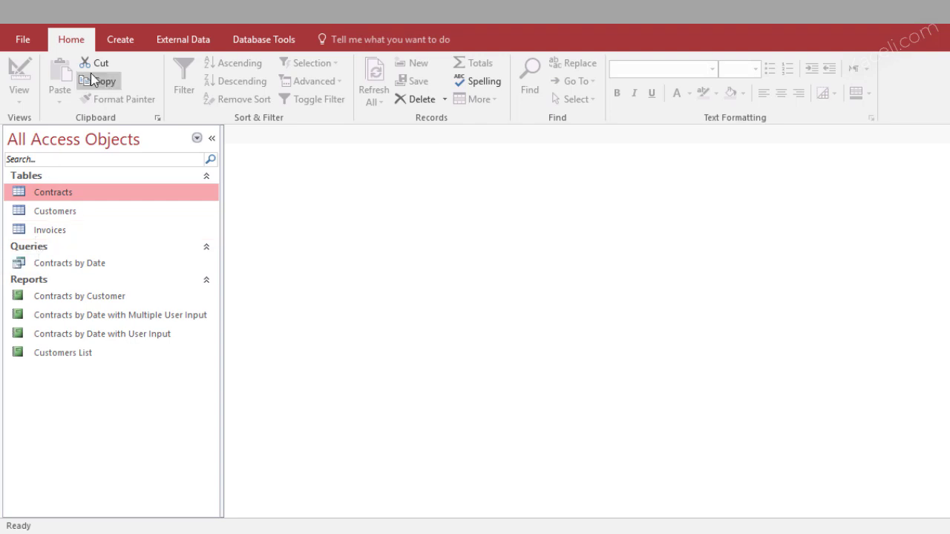
{"action": "left_click", "coordinate": [113, 39]}
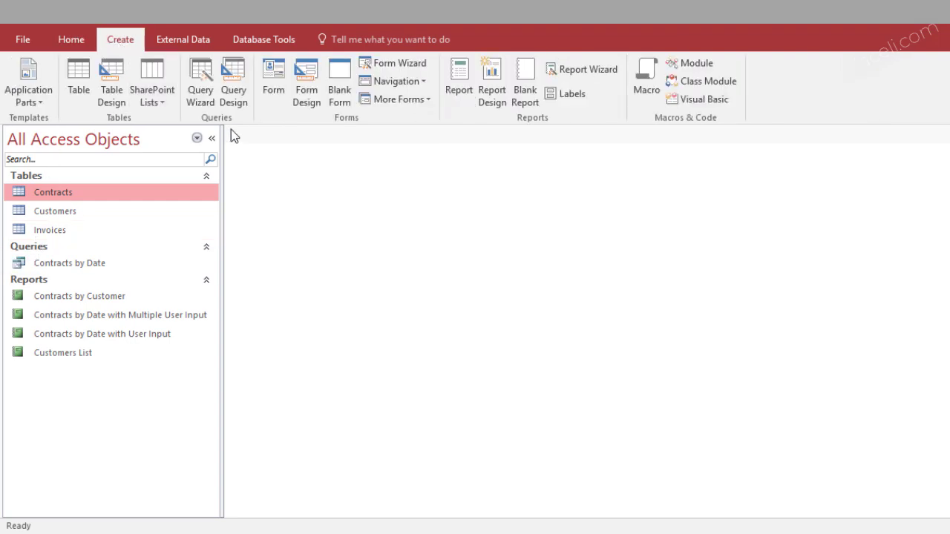
Start a Simple Query Wizard and add CustomerID, FirstName, LastName and Email from Customers
{"action": "left_click", "coordinate": [206, 83]}
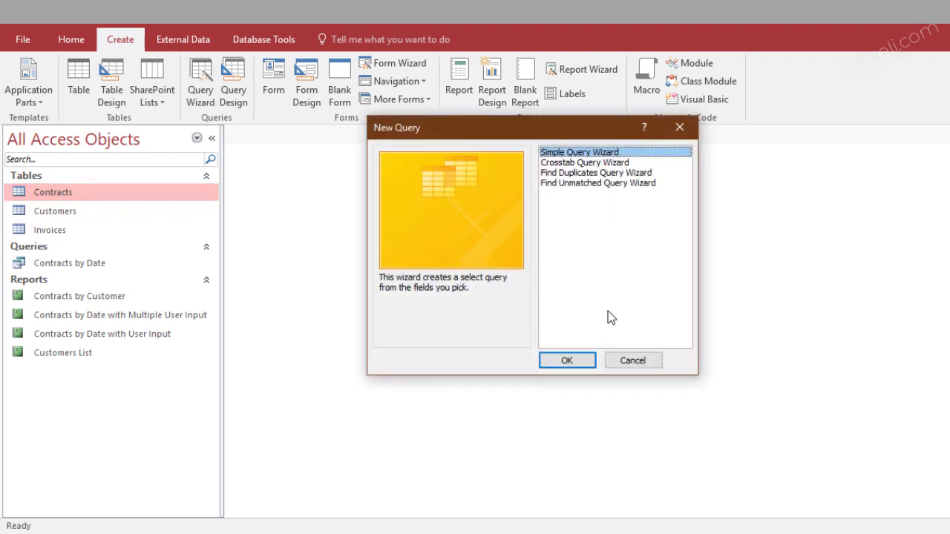
{"action": "left_click", "coordinate": [566, 361]}
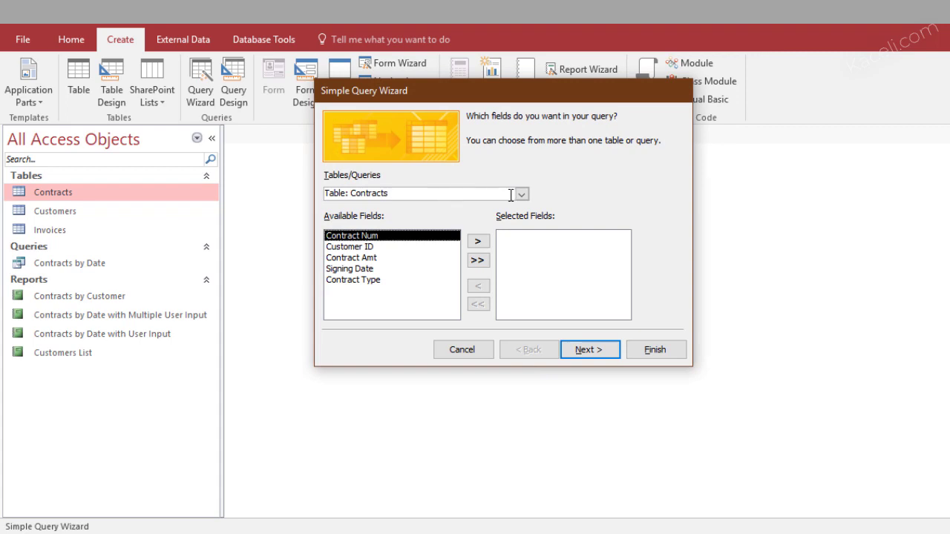
{"action": "left_click", "coordinate": [521, 194]}
{"action": "left_click", "coordinate": [445, 206]}
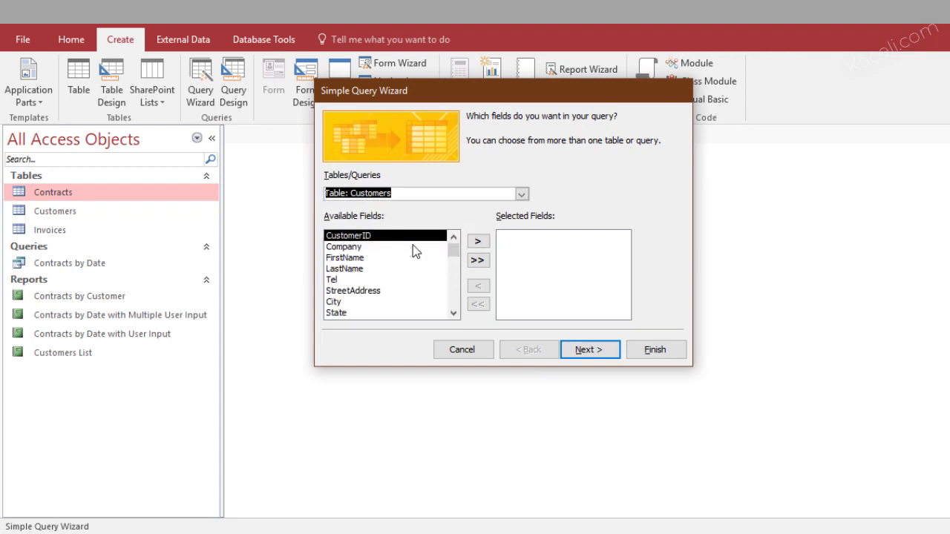
{"action": "left_click", "coordinate": [478, 244]}
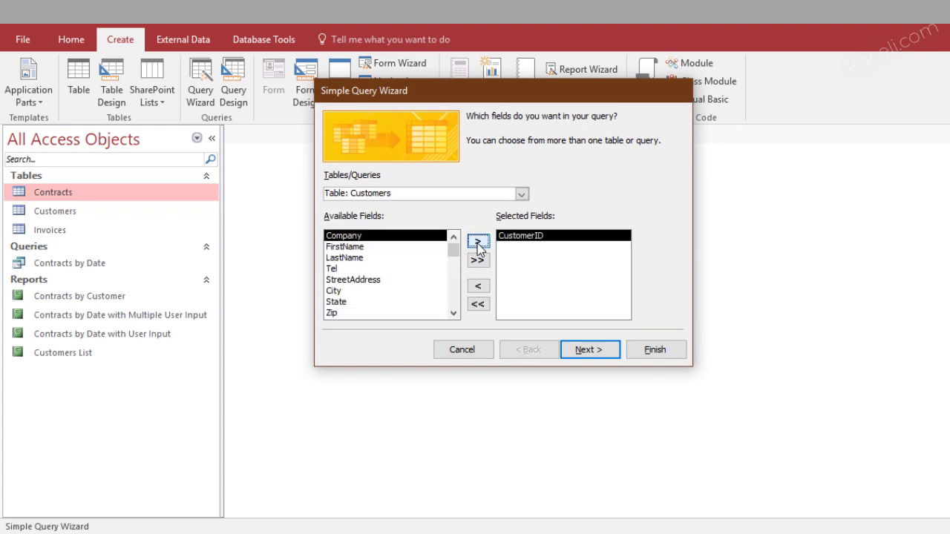
{"action": "left_click", "coordinate": [364, 247]}
{"action": "left_click", "coordinate": [478, 244]}
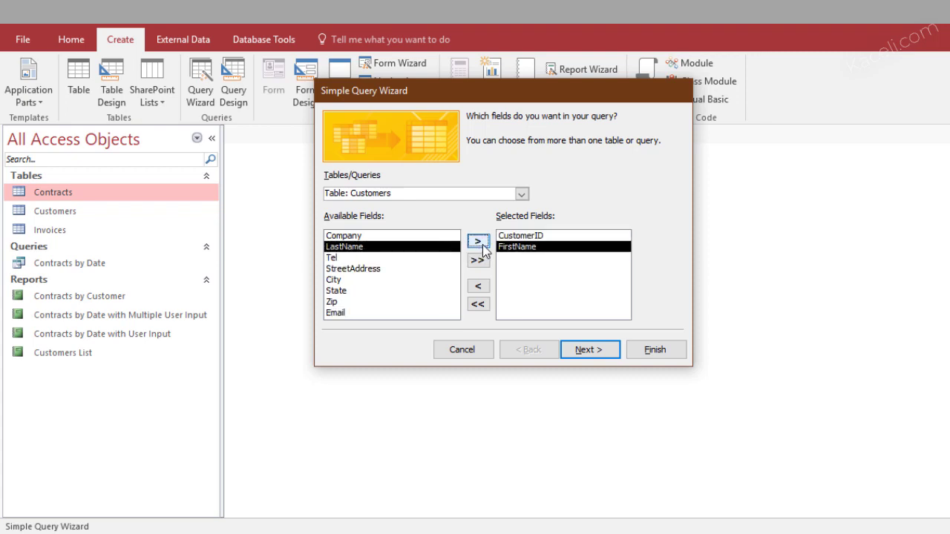
{"action": "left_click", "coordinate": [481, 245]}
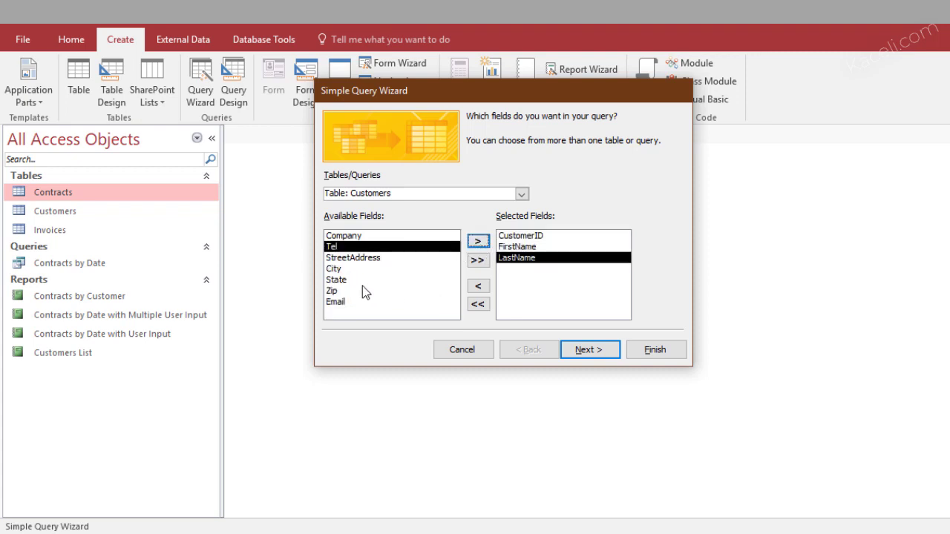
{"action": "left_click", "coordinate": [348, 303]}
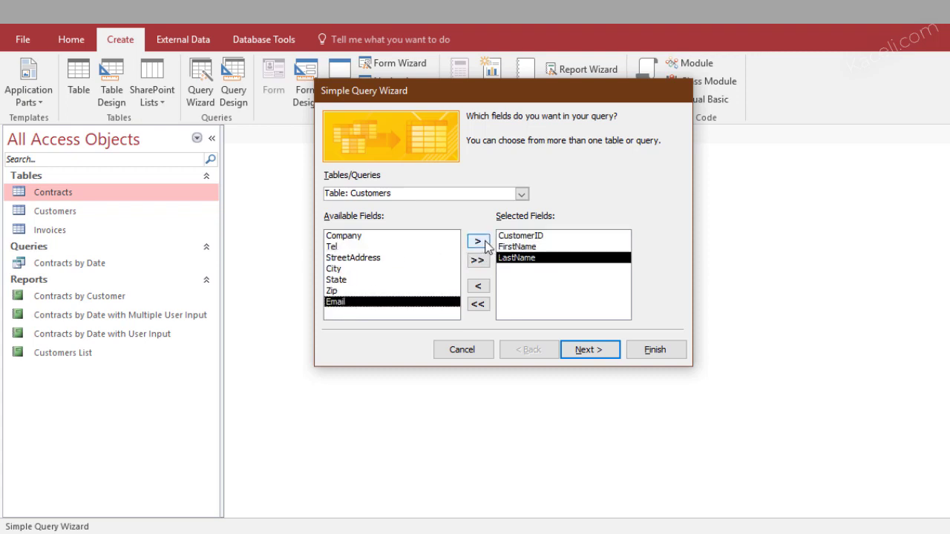
{"action": "left_click", "coordinate": [485, 242]}
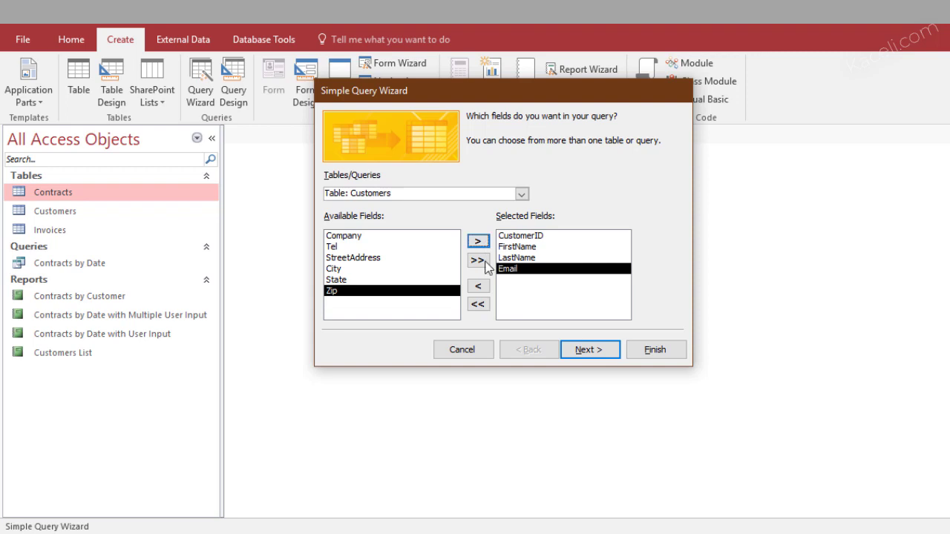
Add the Contract Amt and Contract Type fields from the Contracts table
{"action": "left_click", "coordinate": [522, 193]}
{"action": "left_click", "coordinate": [398, 208]}
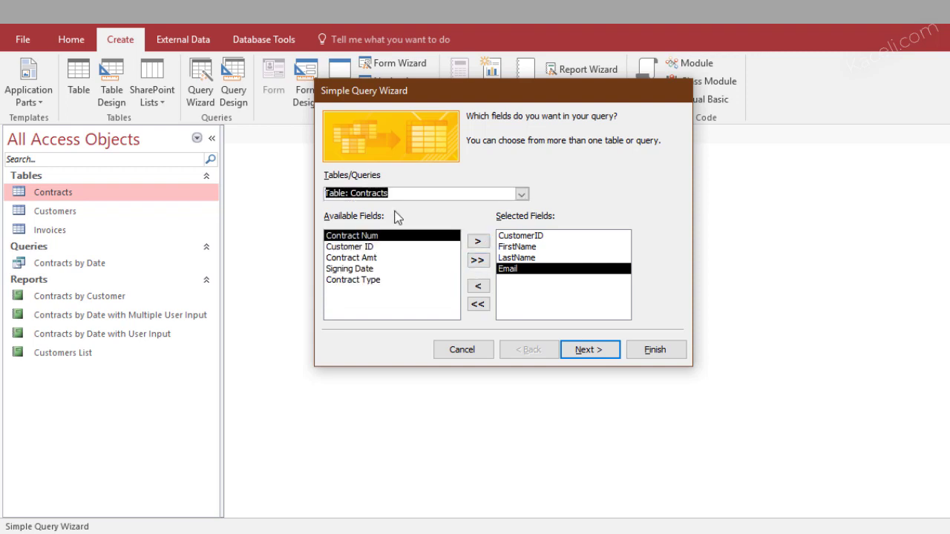
{"action": "left_click", "coordinate": [375, 259]}
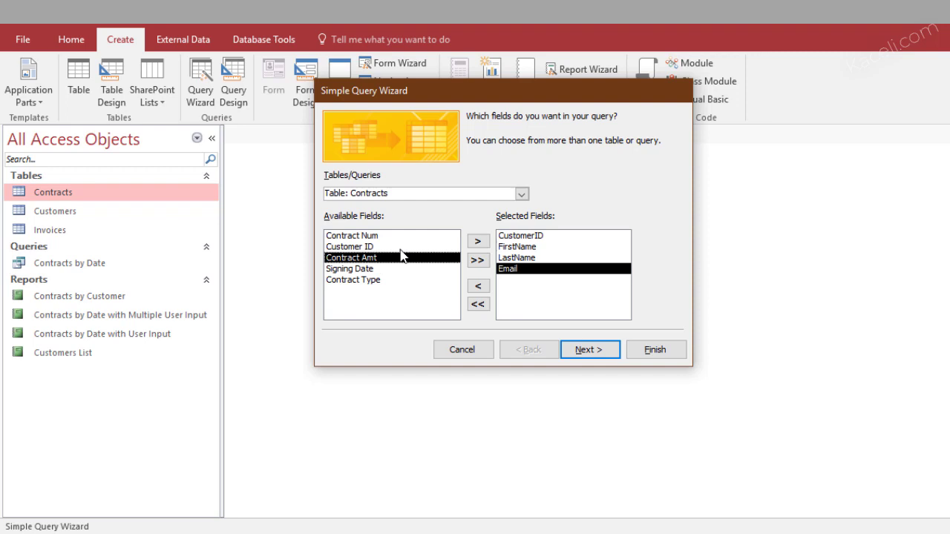
{"action": "left_click", "coordinate": [477, 243]}
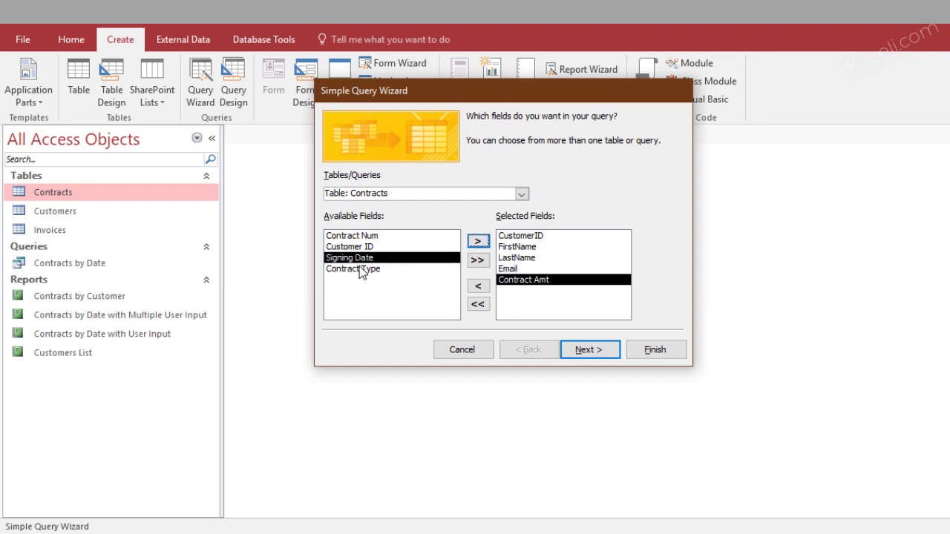
{"action": "left_click", "coordinate": [361, 270]}
{"action": "left_click", "coordinate": [478, 242]}
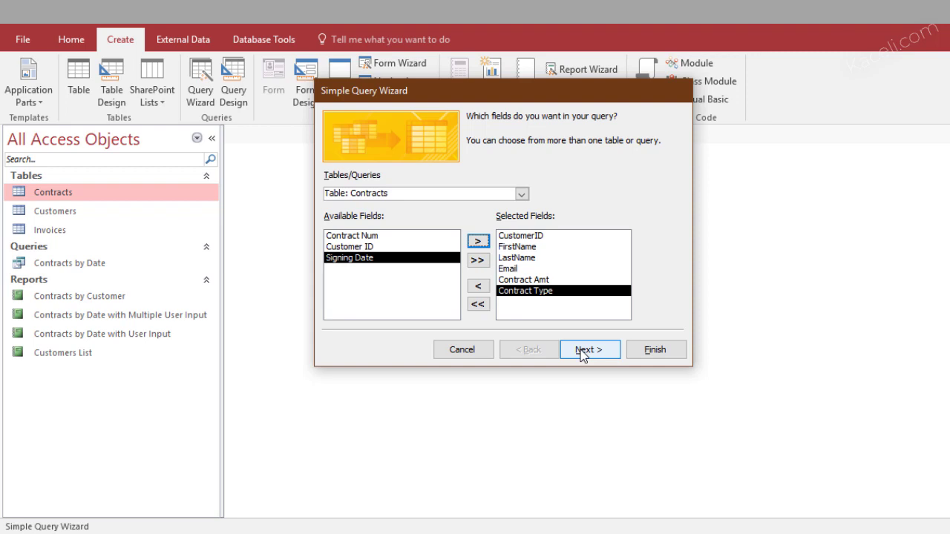
Keep it a detail query, title it 'Customer query for mail merge' and finish
{"action": "left_click", "coordinate": [582, 354]}
{"action": "left_click", "coordinate": [590, 350]}
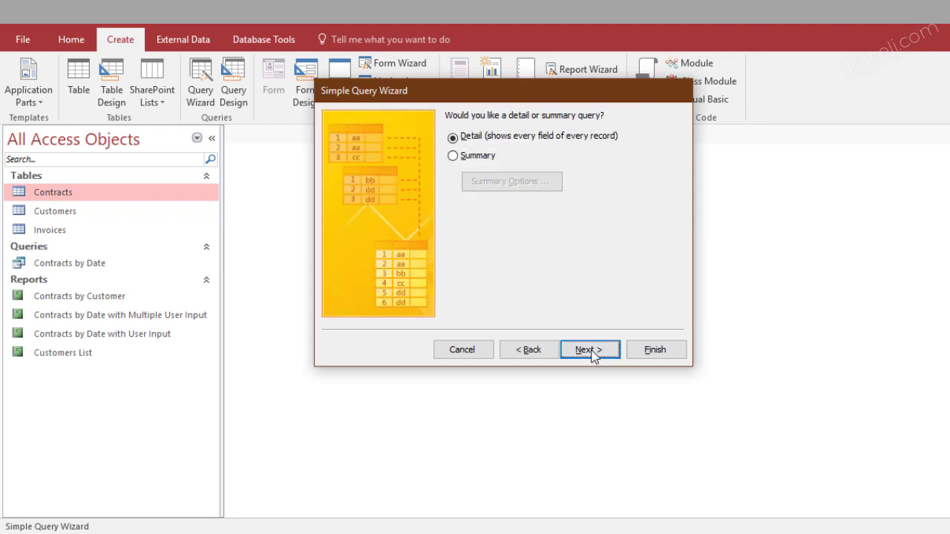
{"action": "left_click", "coordinate": [530, 135]}
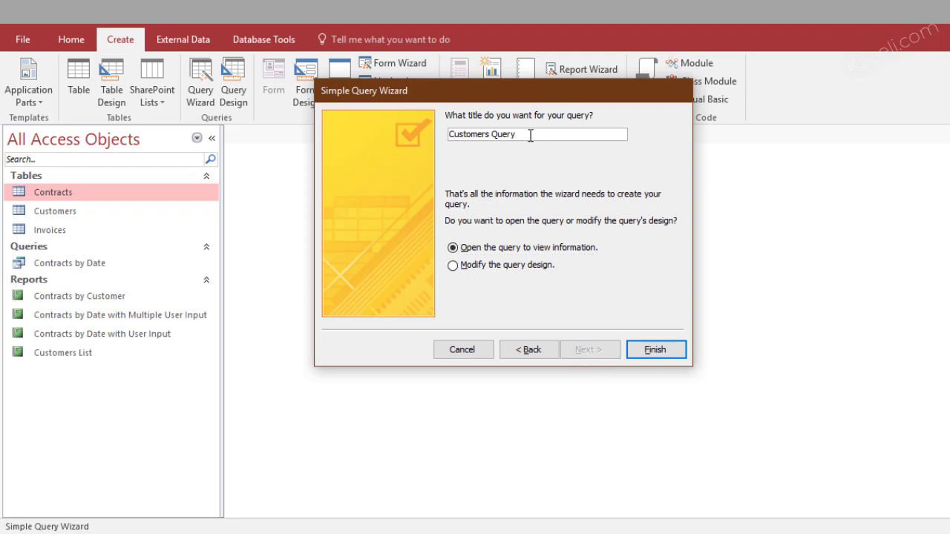
{"action": "left_click", "coordinate": [445, 136], "text": "shift"}
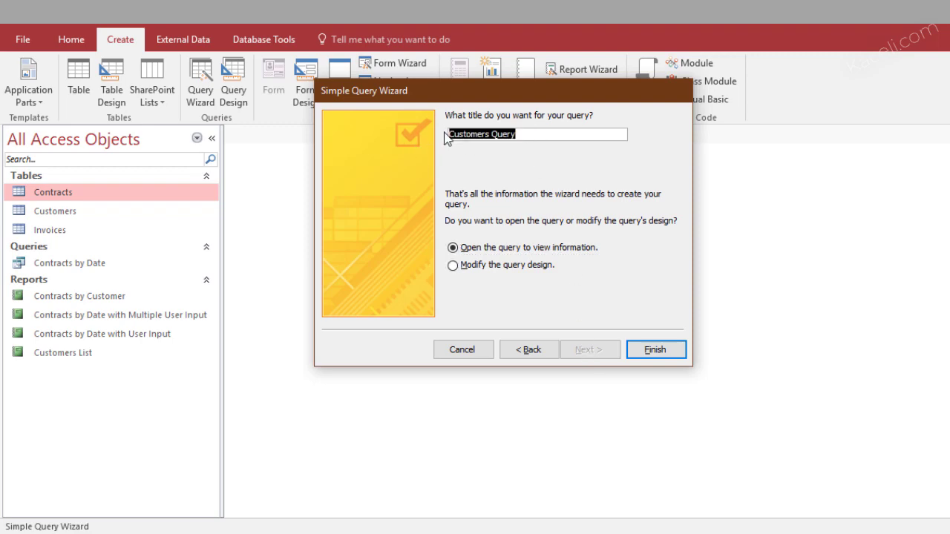
{"action": "type", "text": "Customer query for mail merge"}
{"action": "left_click", "coordinate": [646, 350]}
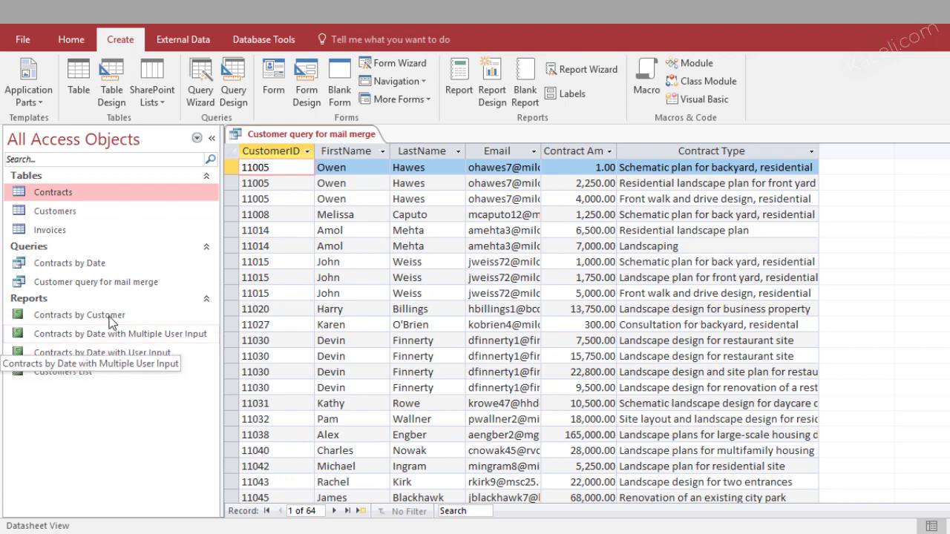
{"action": "left_click", "coordinate": [100, 282]}
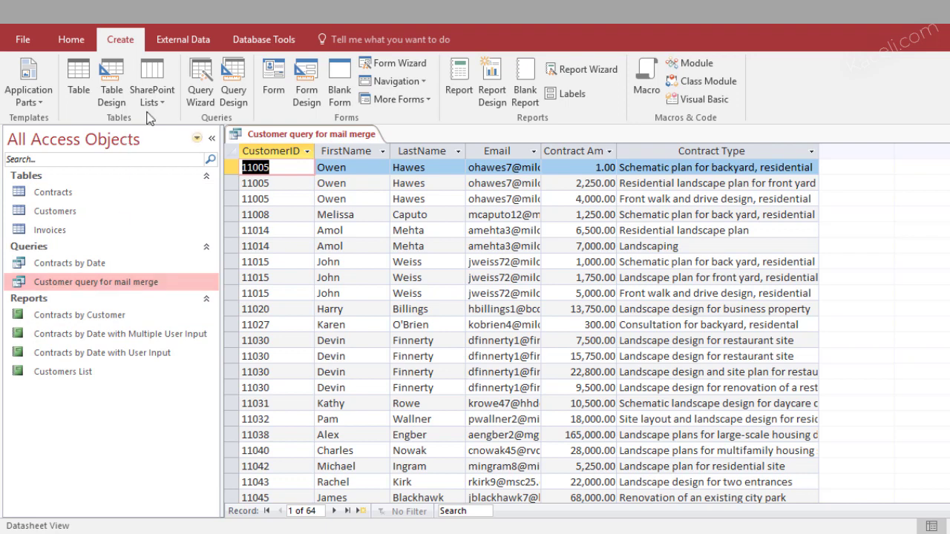
Start an External Data Word Merge for the customer query, linked to a new Word document
{"action": "left_click", "coordinate": [178, 43]}
{"action": "right_click", "coordinate": [78, 285]}
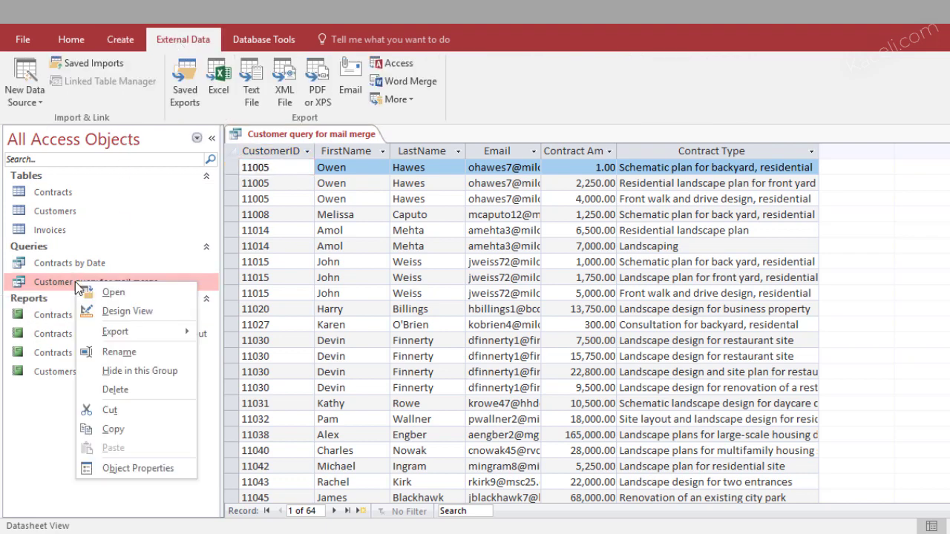
{"action": "key", "text": "Escape"}
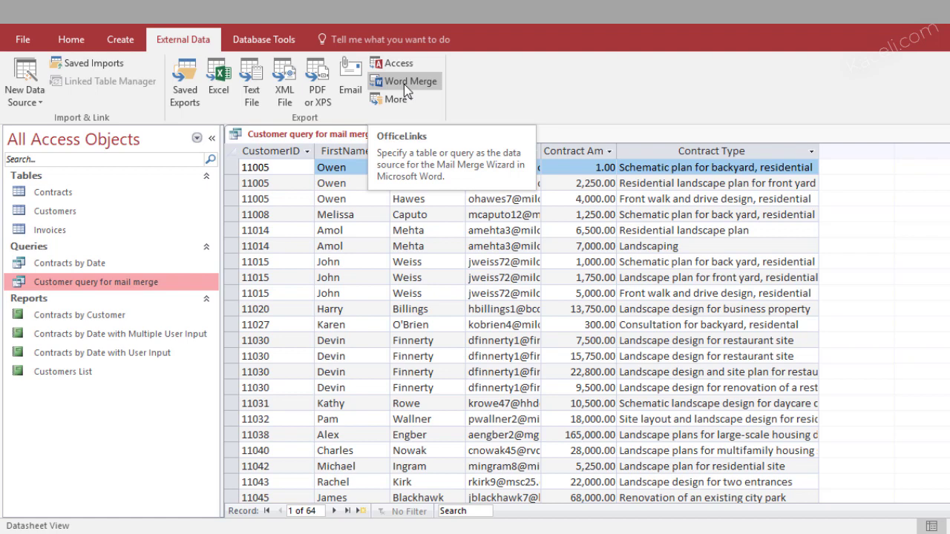
{"action": "left_click", "coordinate": [404, 82]}
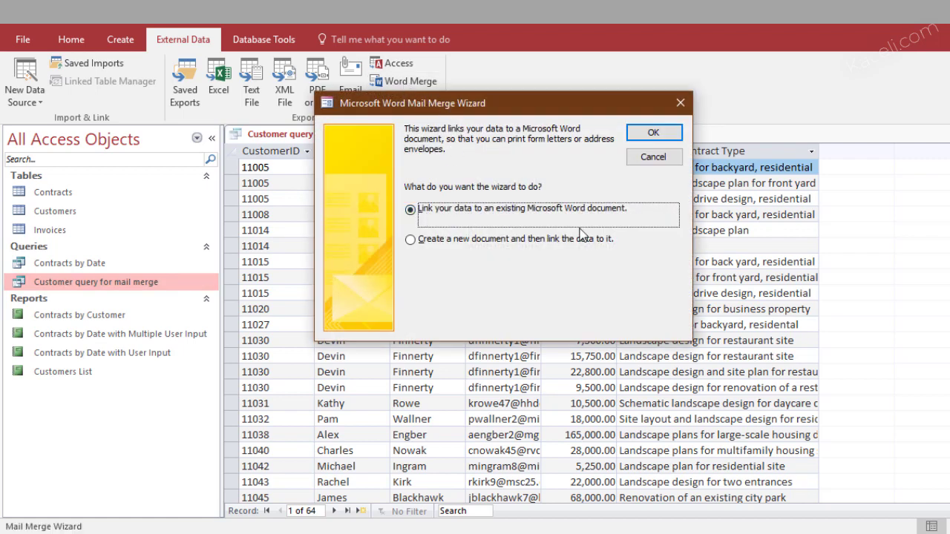
{"action": "left_click", "coordinate": [469, 241]}
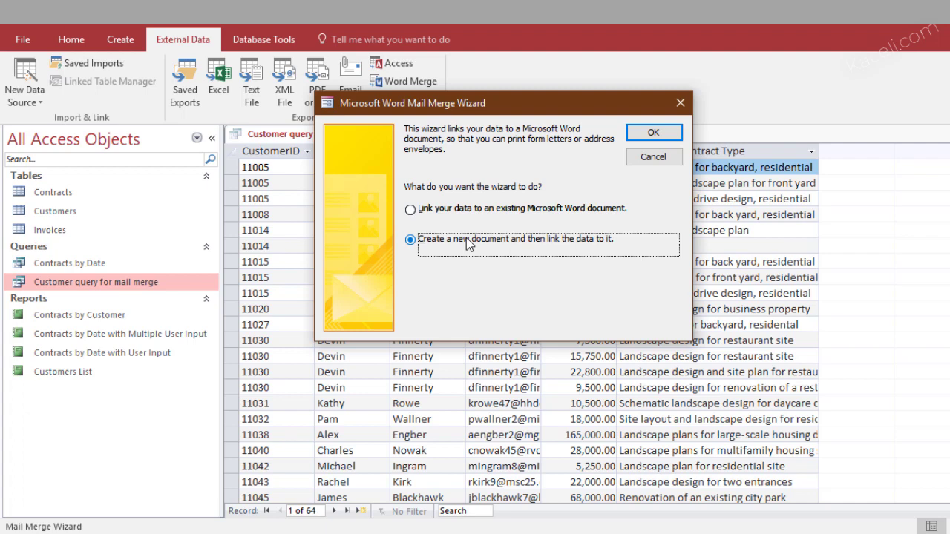
{"action": "left_click", "coordinate": [671, 137]}
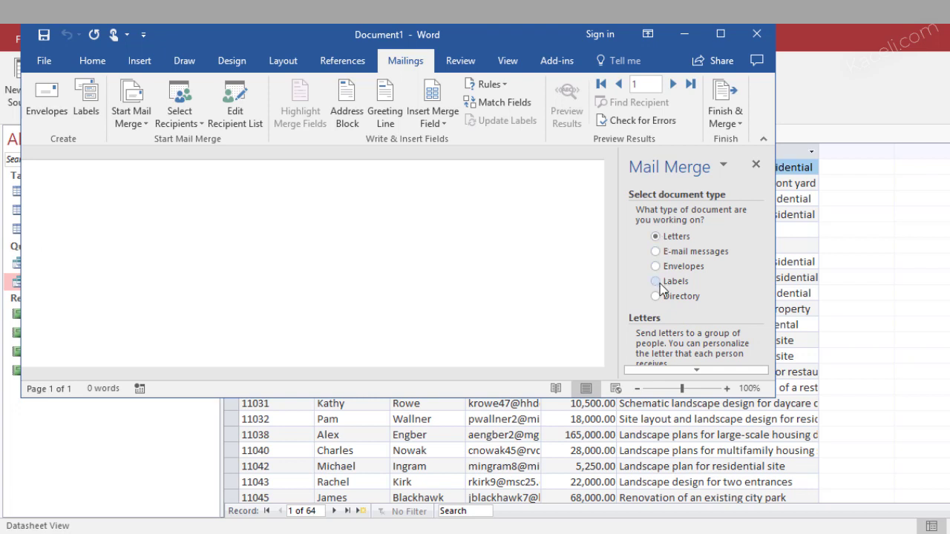
Maximize Word and type the greeting 'Dear «FirstName»,'
{"action": "key", "text": "super+Up"}
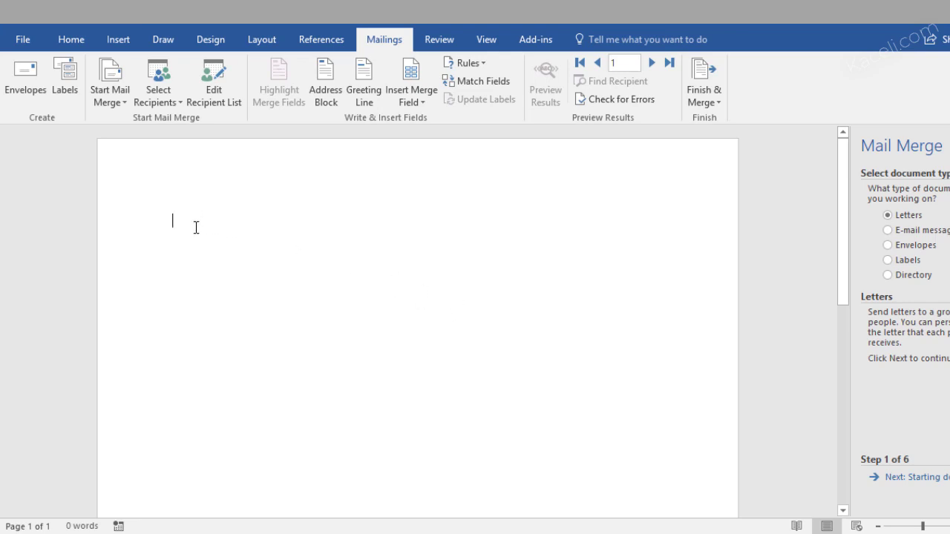
{"action": "type", "text": "Dear"}
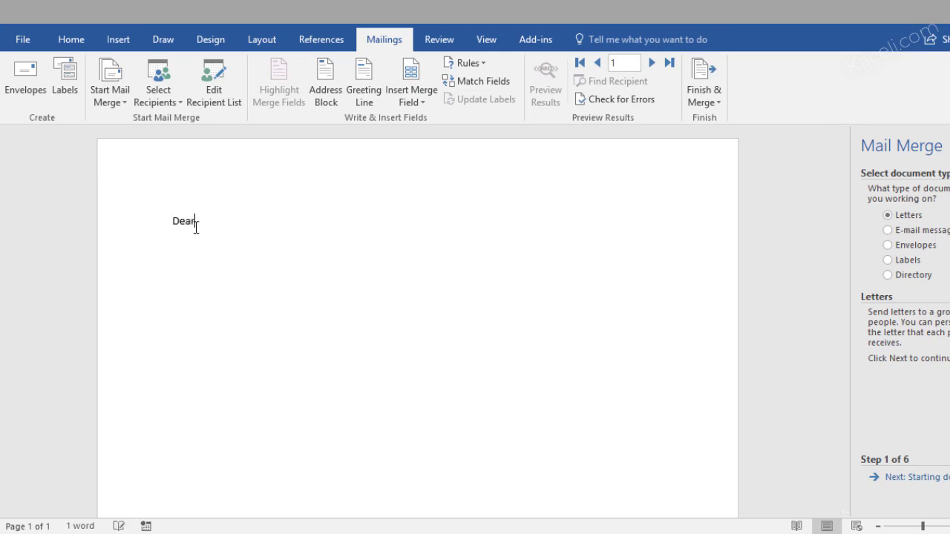
{"action": "left_click", "coordinate": [411, 97]}
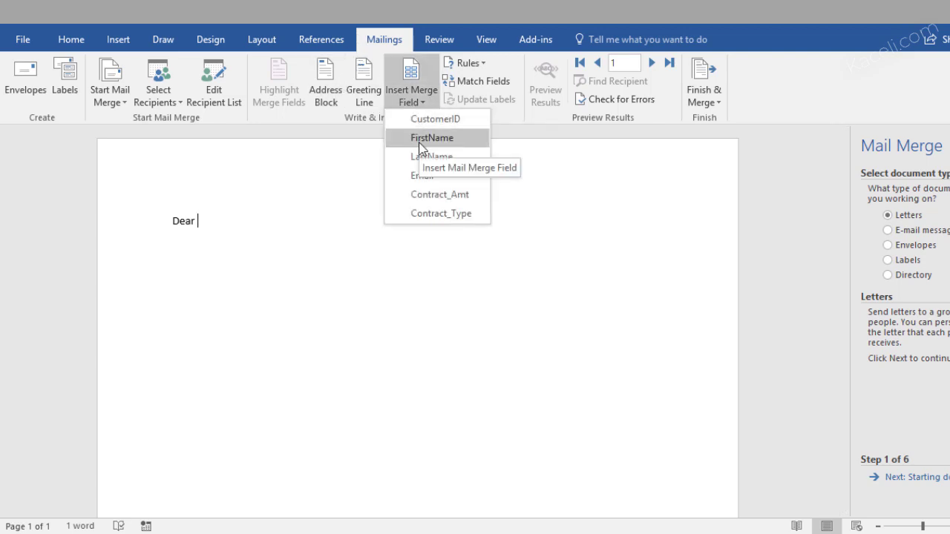
{"action": "left_click", "coordinate": [418, 140]}
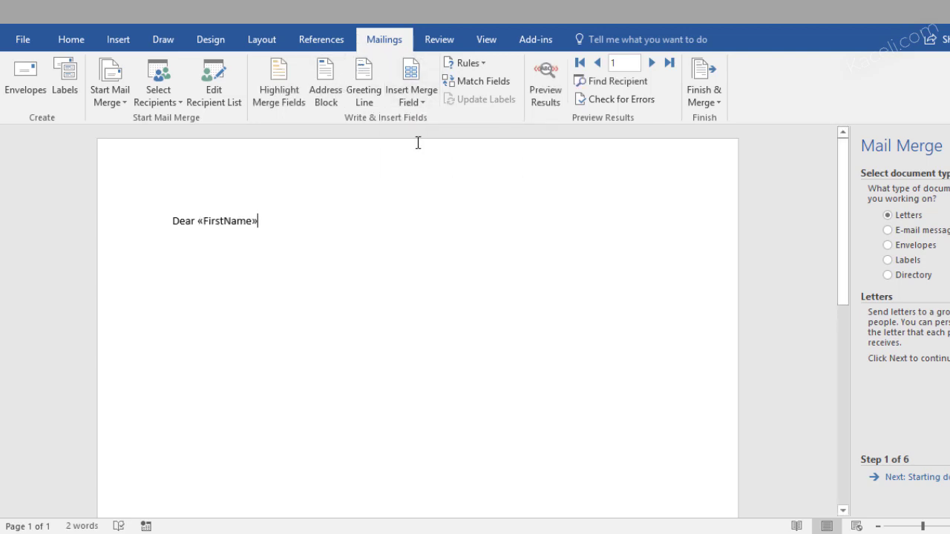
{"action": "type", "text": ","}
{"action": "key", "text": "Return"}
{"action": "key", "text": "Return"}
Write the 'Thank you for partnering with us' sentence citing the «Contract_Amt» amount
{"action": "type", "text": "Thank you for partnering with "}
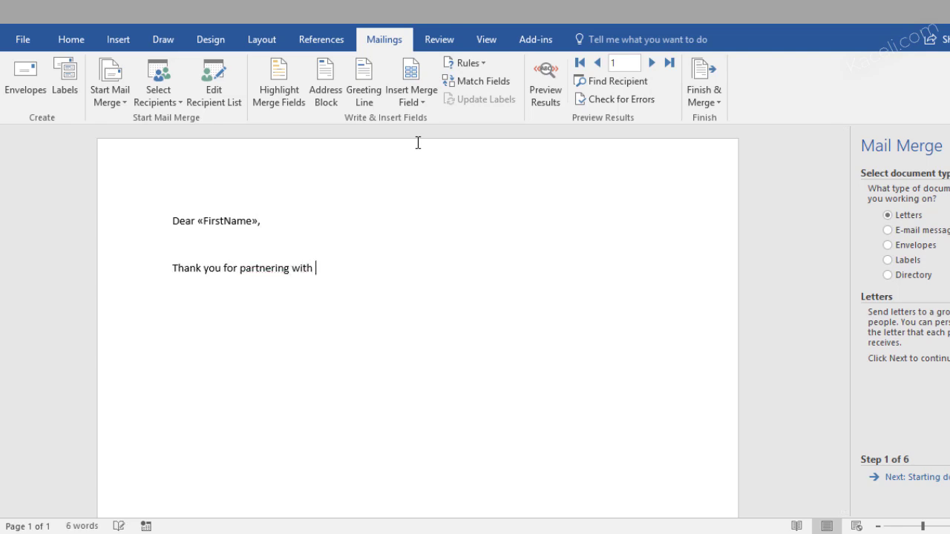
{"action": "type", "text": "us to meet your needs."}
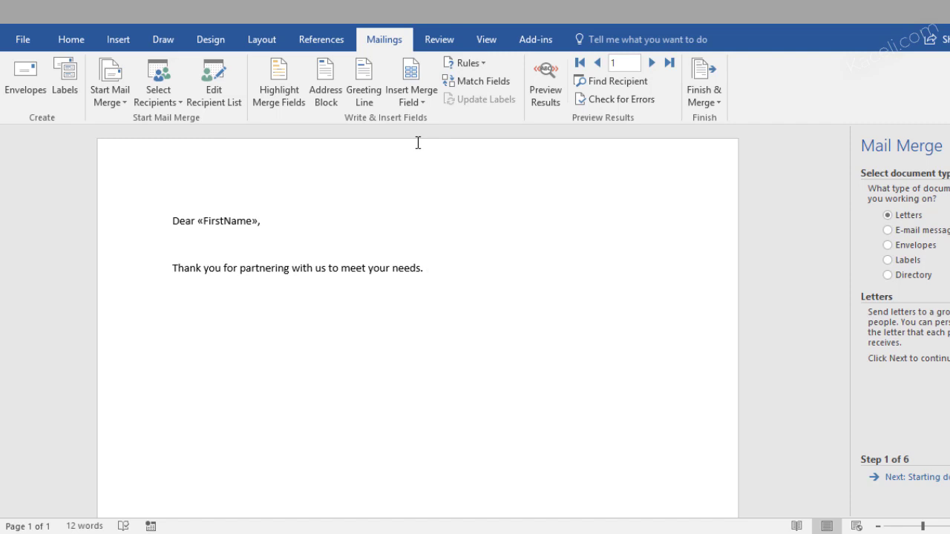
{"action": "key", "text": "BackSpace"}
{"action": "key", "text": "BackSpace"}
{"action": "type", "text": "with the"}
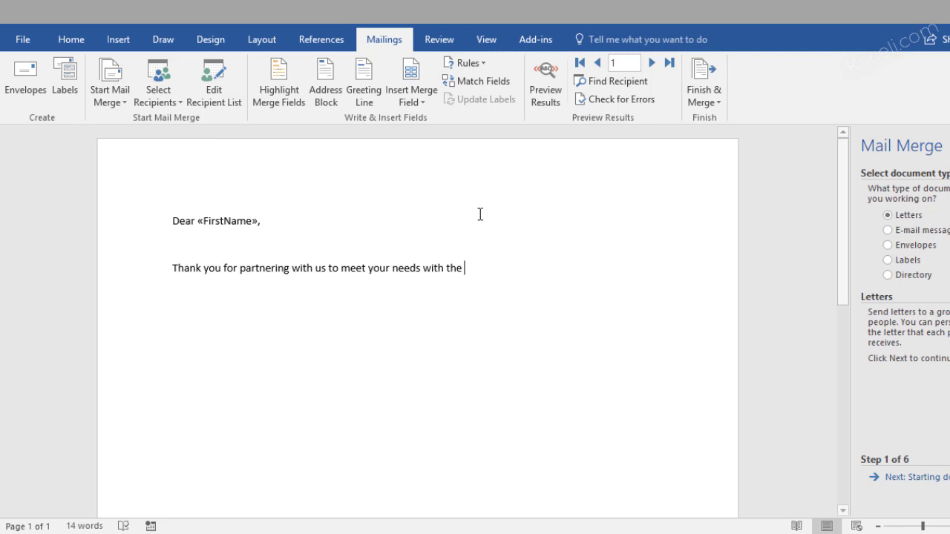
{"action": "left_click", "coordinate": [413, 104]}
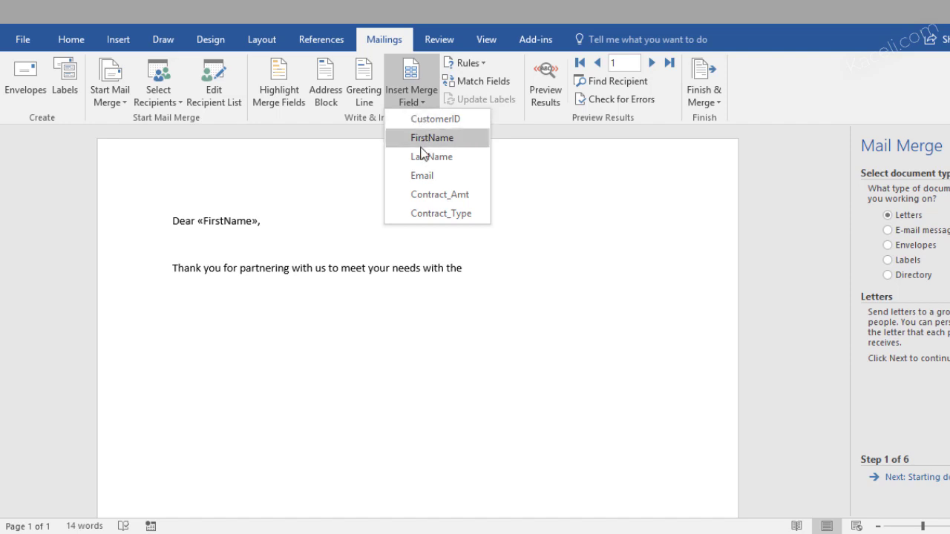
{"action": "left_click", "coordinate": [435, 195]}
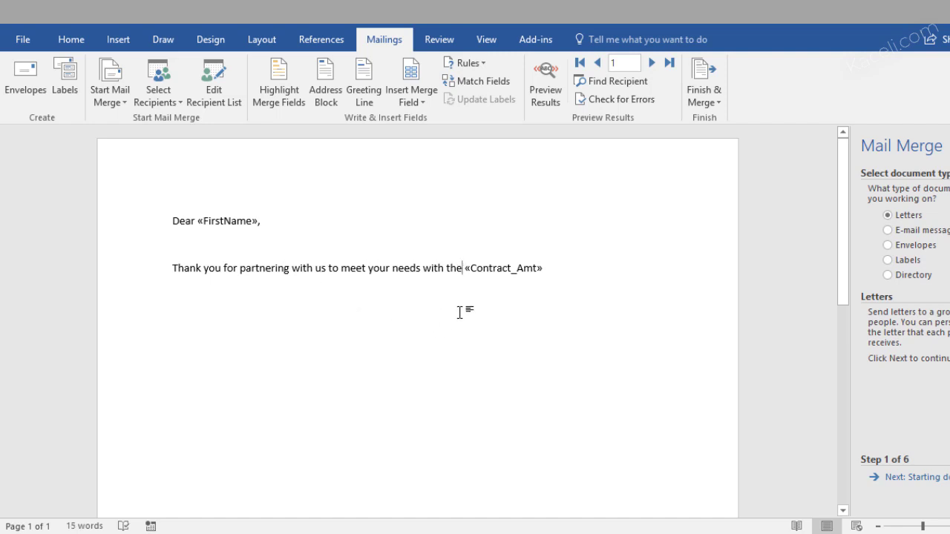
{"action": "type", "text": "recent contract in the amount:"}
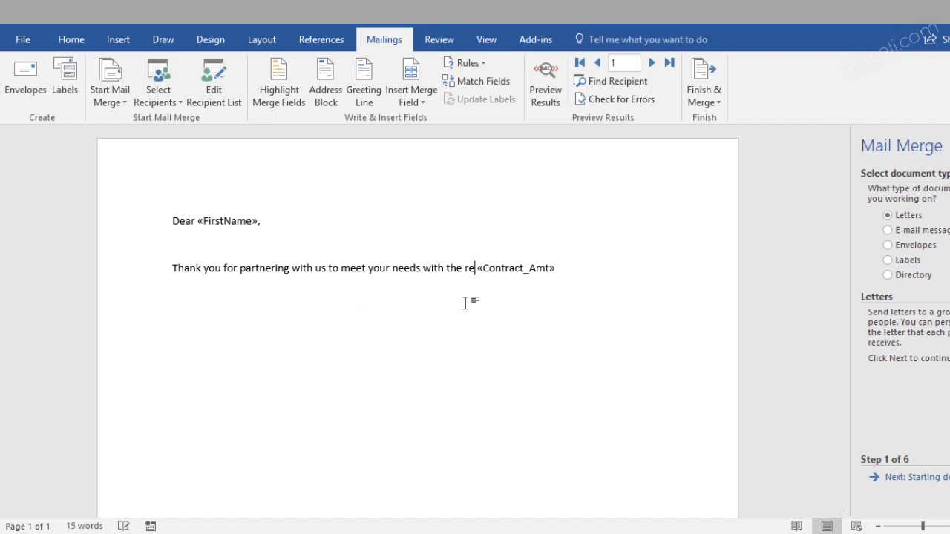
{"action": "left_click", "coordinate": [278, 288]}
{"action": "type", "text": "."}
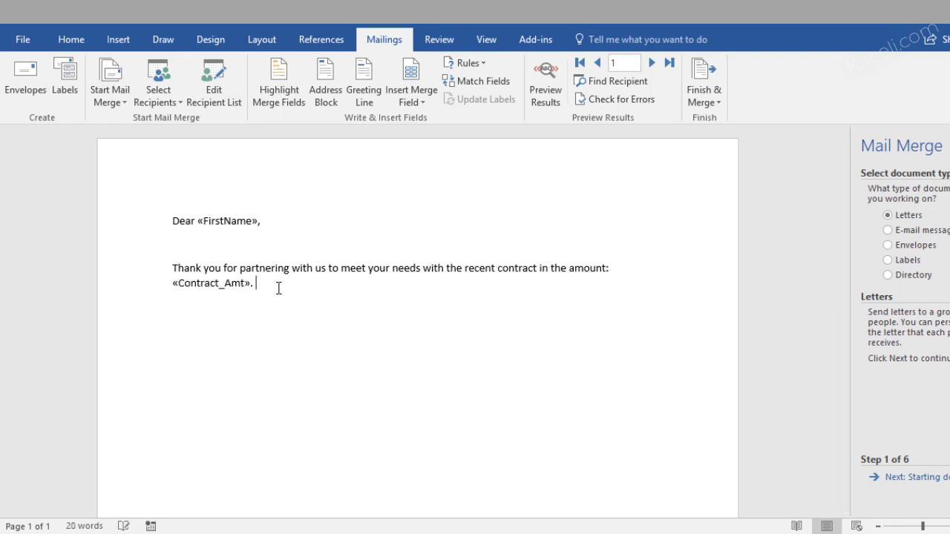
{"action": "key", "text": "Return"}
Add the line 'This was a «Contract_Type» contract.'
{"action": "type", "text": "This was a"}
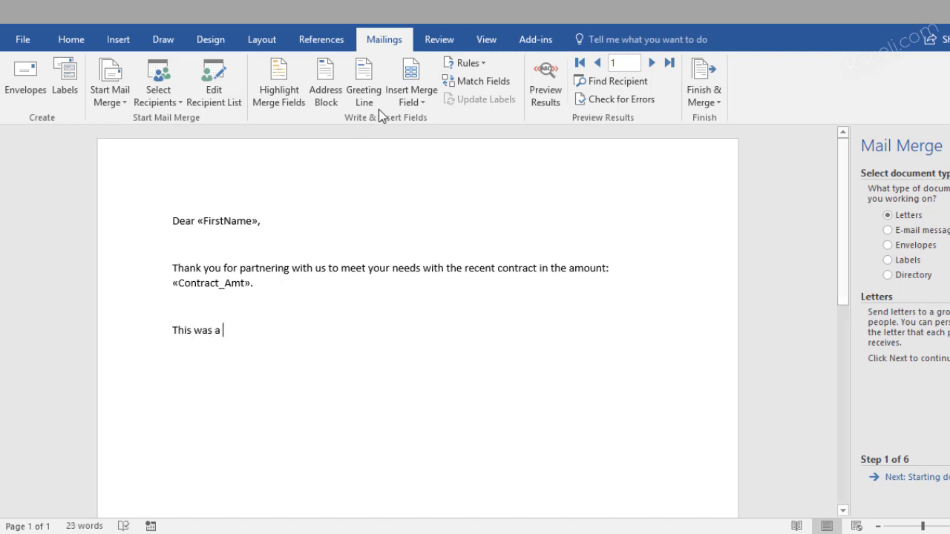
{"action": "left_click", "coordinate": [412, 93]}
{"action": "left_click", "coordinate": [442, 214]}
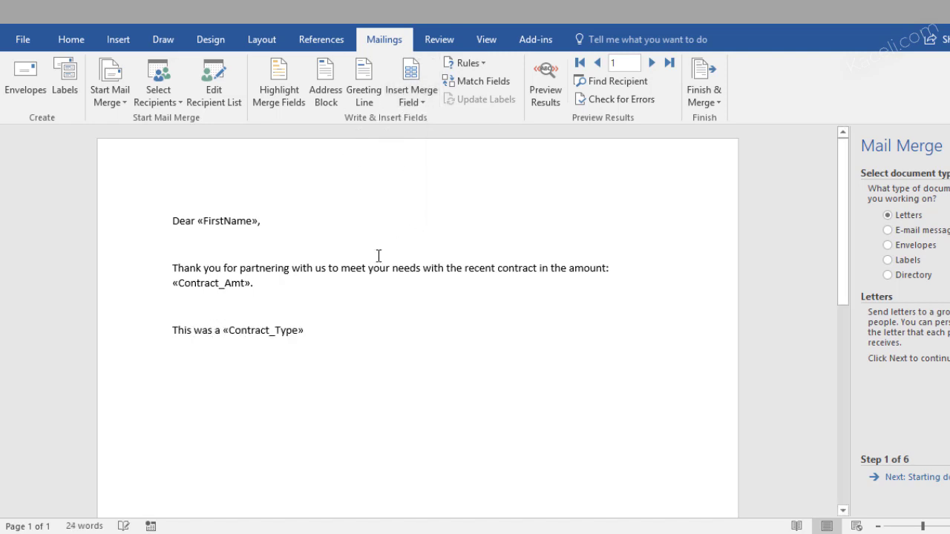
{"action": "type", "text": "contract."}
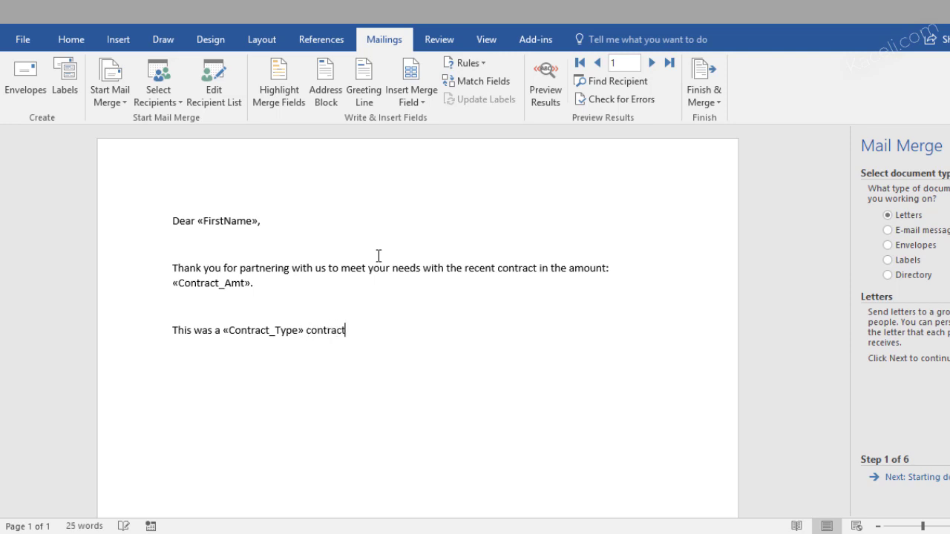
Close the letter with 'Thank you,' followed by the sender's signature name
{"action": "key", "text": "Return"}
{"action": "type", "text": "Thank you,"}
{"action": "key", "text": "Return"}
{"action": "type", "text": "Sa"}
{"action": "key", "text": "BackSpace"}
{"action": "key", "text": "BackSpace"}
{"action": "key", "text": "Return"}
{"action": "type", "text": "Sakui"}
{"action": "key", "text": "BackSpace"}
{"action": "key", "text": "BackSpace"}
{"action": "key", "text": "BackSpace"}
{"action": "type", "text": "li Kaceli"}
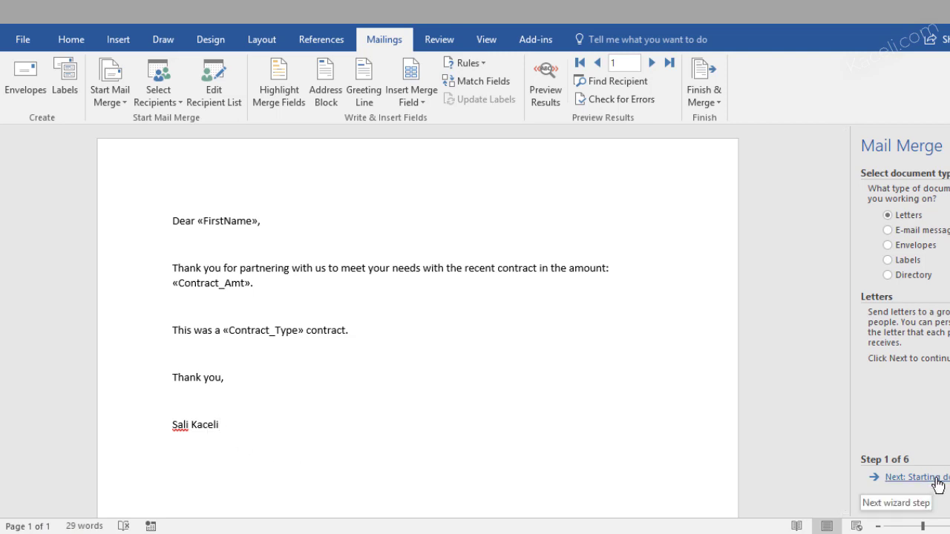
Step through the Mail Merge pane to preview letters filled with customer data
{"action": "left_click", "coordinate": [896, 477]}
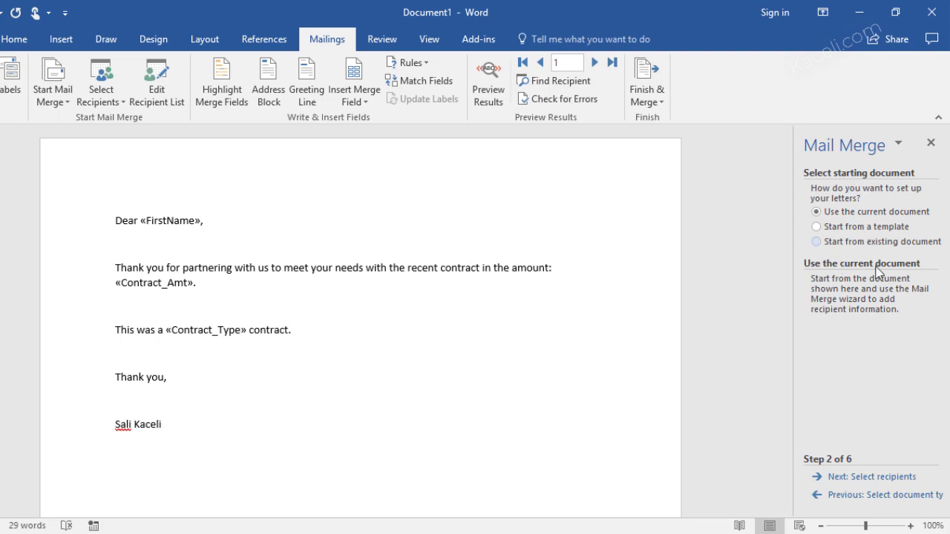
{"action": "left_click", "coordinate": [893, 479]}
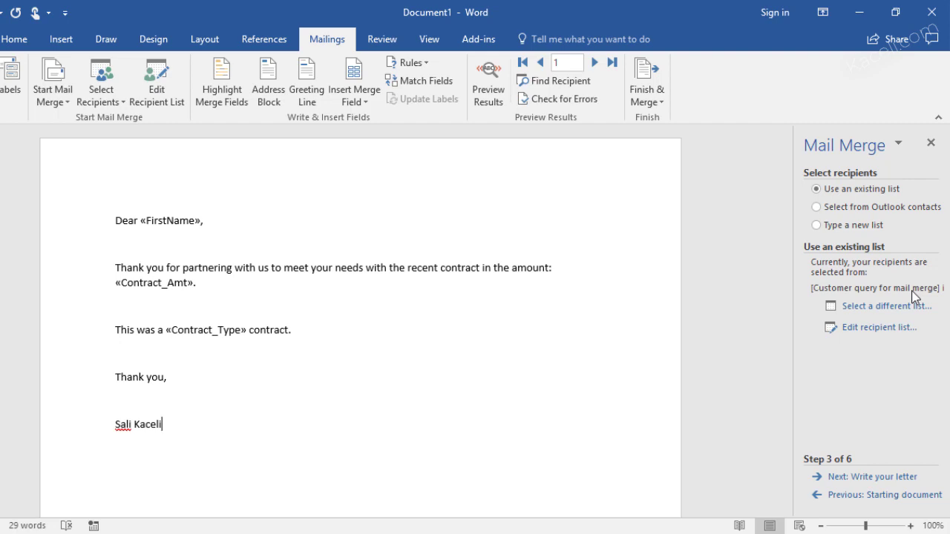
{"action": "left_click", "coordinate": [868, 478]}
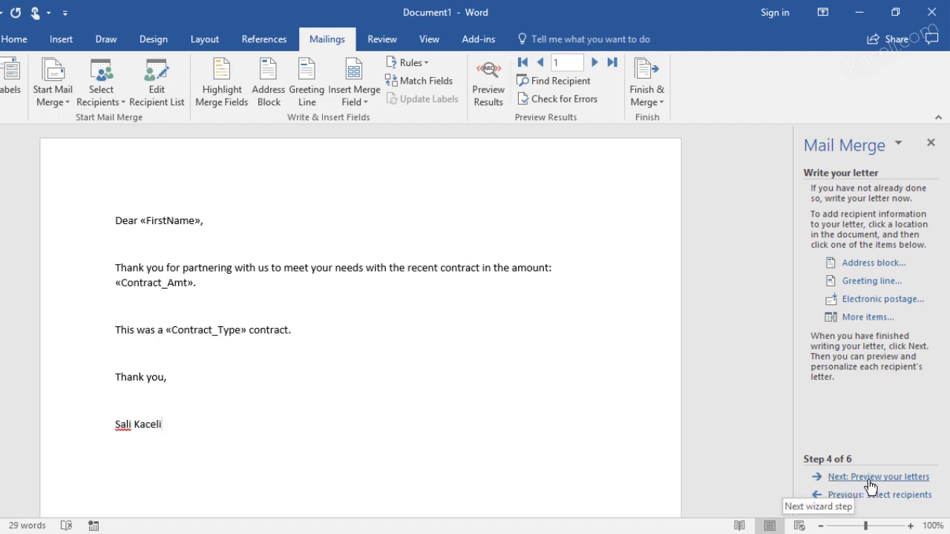
{"action": "left_click", "coordinate": [871, 478]}
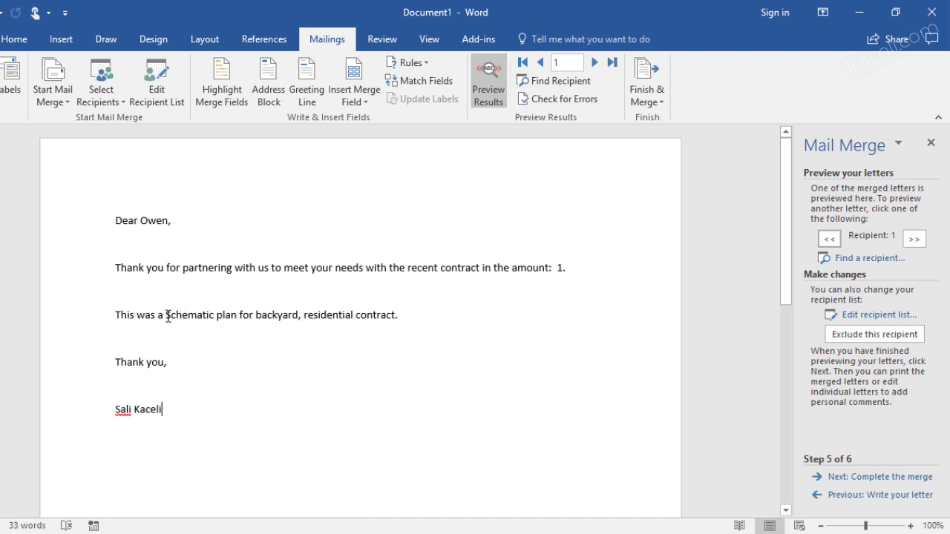
{"action": "left_click_drag", "start_coordinate": [167, 316], "coordinate": [294, 317]}
{"action": "left_click", "coordinate": [294, 317]}
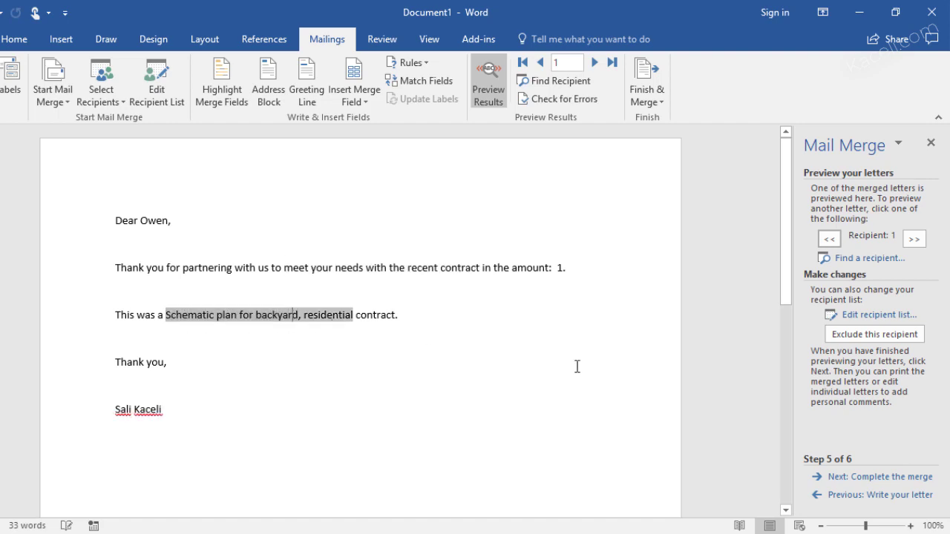
Complete the merge into individual letters for all records
{"action": "left_click", "coordinate": [881, 485]}
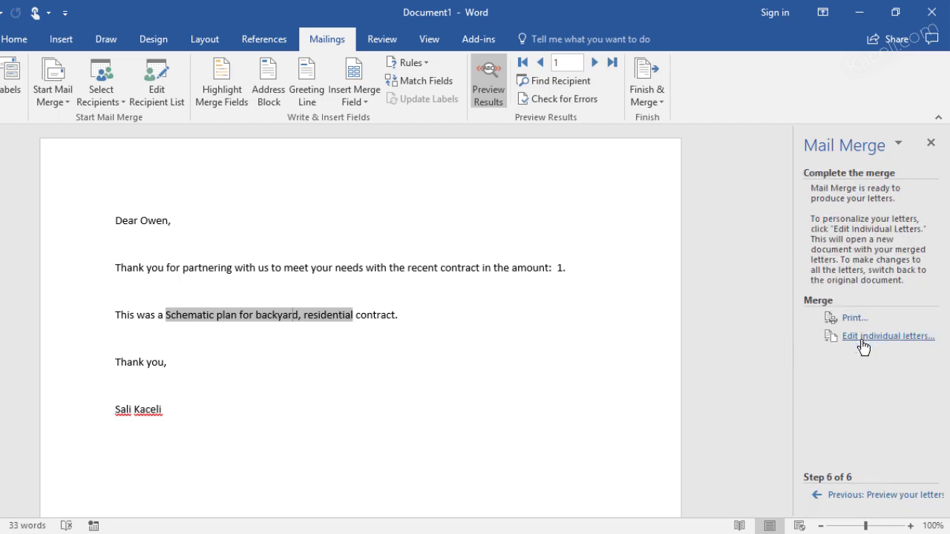
{"action": "left_click", "coordinate": [861, 341]}
{"action": "left_click", "coordinate": [442, 302]}
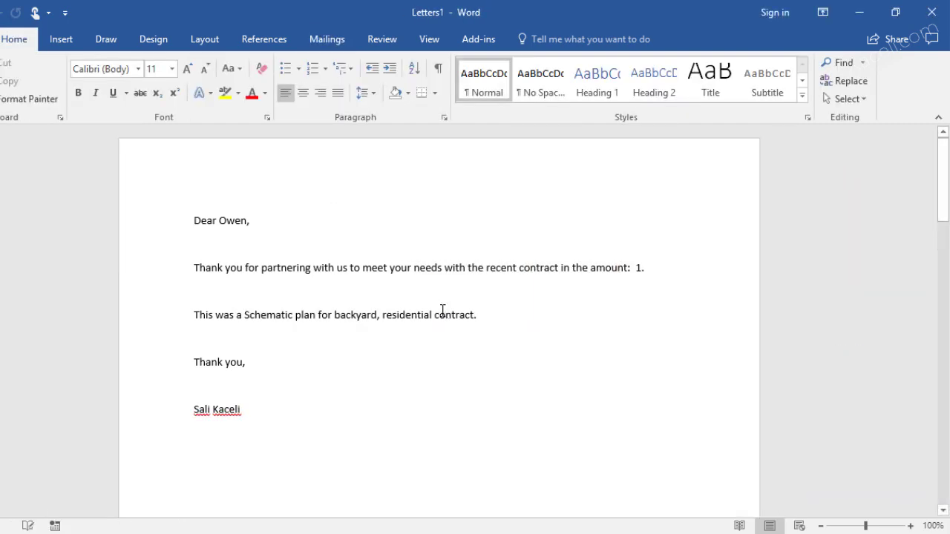
Scroll through the merged letters in Letters1, then close the document
{"action": "scroll", "coordinate": [348, 443], "scroll_direction": "down", "scroll_amount": 15}
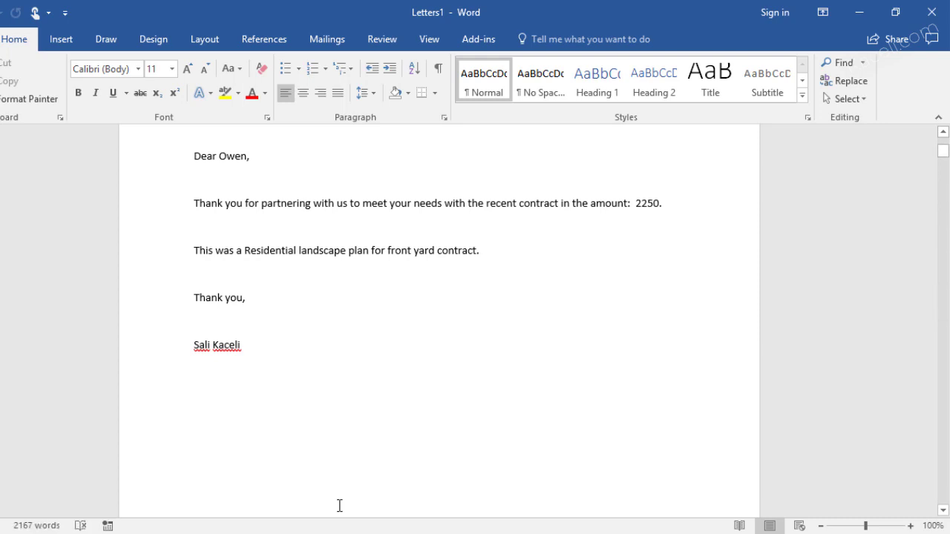
{"action": "scroll", "coordinate": [373, 424], "scroll_direction": "down", "scroll_amount": 3}
{"action": "scroll", "coordinate": [373, 424], "scroll_direction": "down", "scroll_amount": 10}
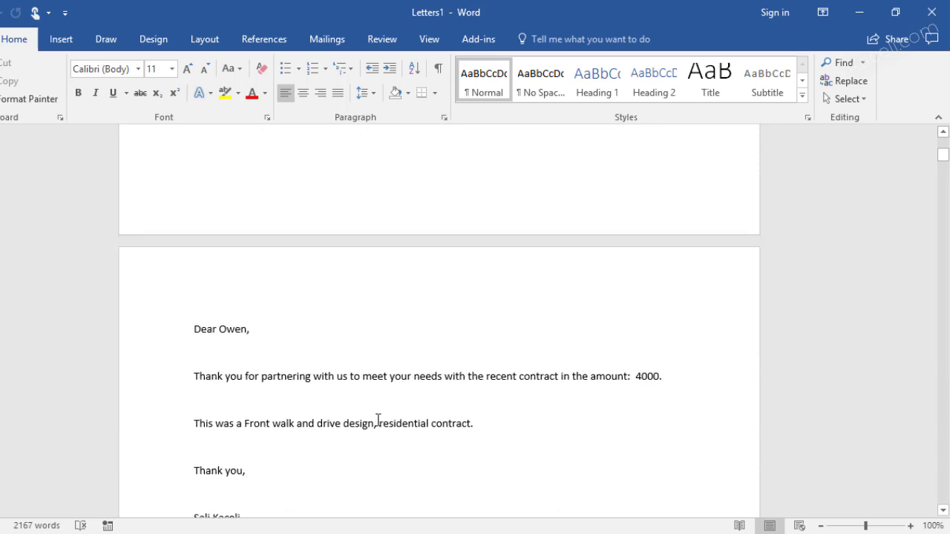
{"action": "scroll", "coordinate": [371, 256], "scroll_direction": "down", "scroll_amount": 15}
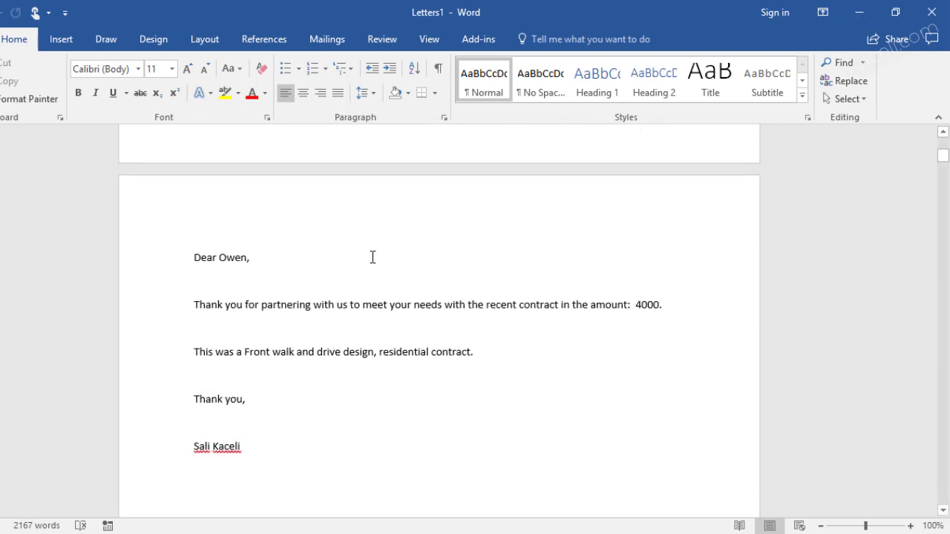
{"action": "scroll", "coordinate": [373, 257], "scroll_direction": "up", "scroll_amount": 5}
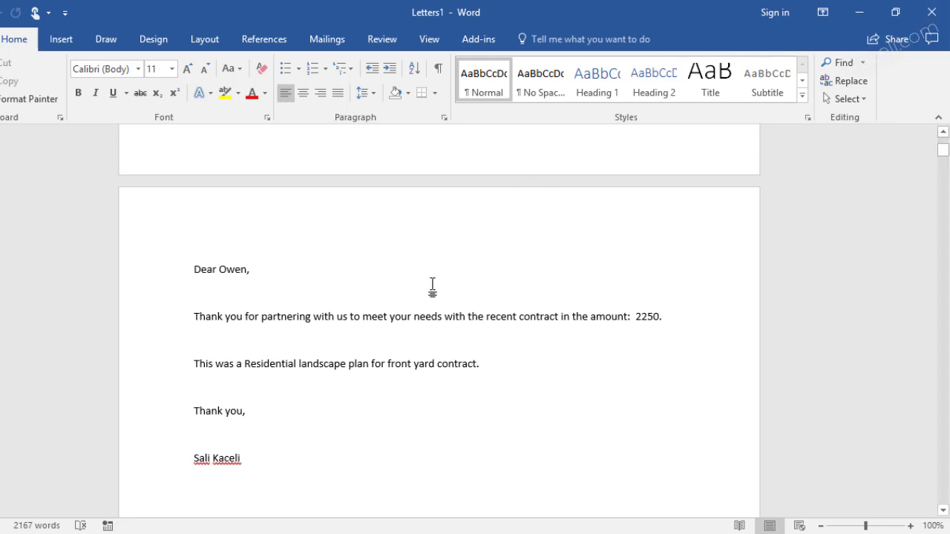
{"action": "scroll", "coordinate": [433, 286], "scroll_direction": "up", "scroll_amount": 3}
{"action": "left_click", "coordinate": [931, 12]}
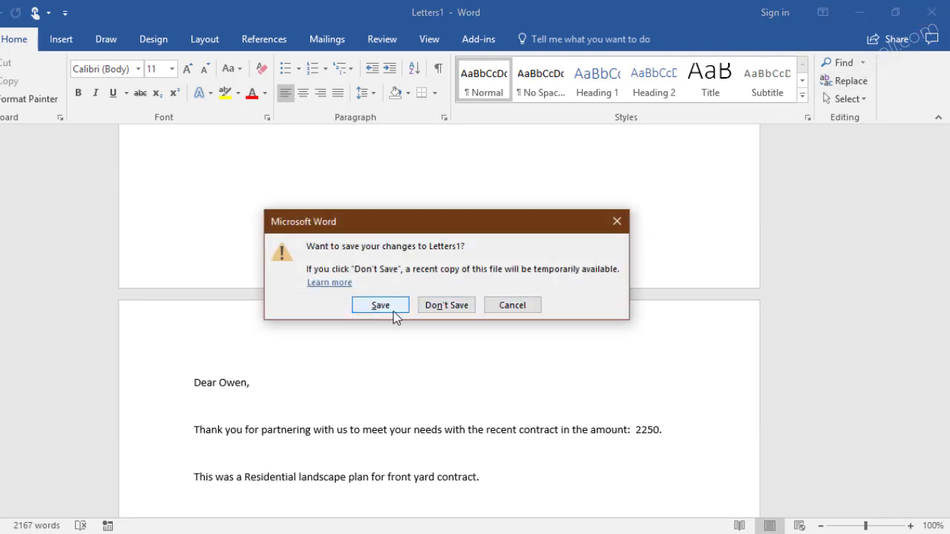
Discard Letters1 and save the letter as 'Letters for Mail Merge' in Exported from Access
{"action": "left_click", "coordinate": [438, 307]}
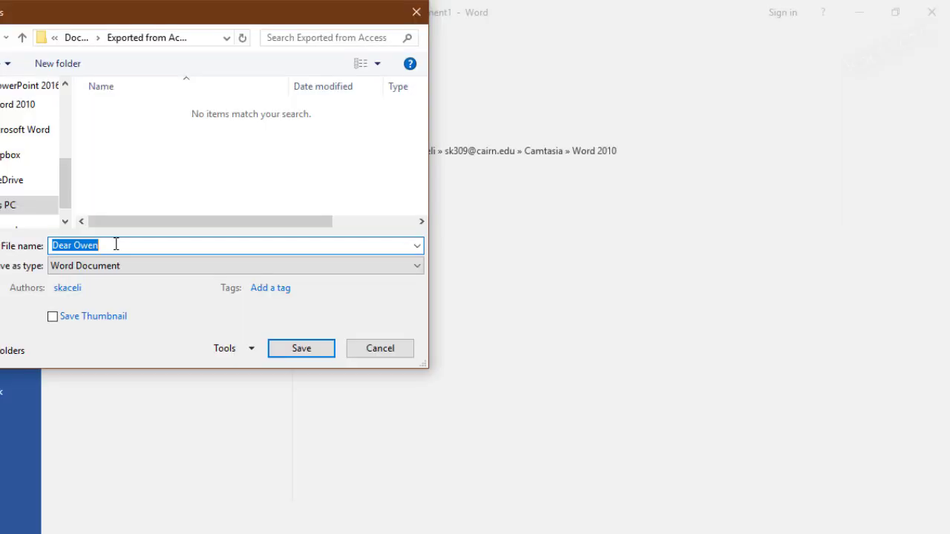
{"action": "type", "text": "Lett"}
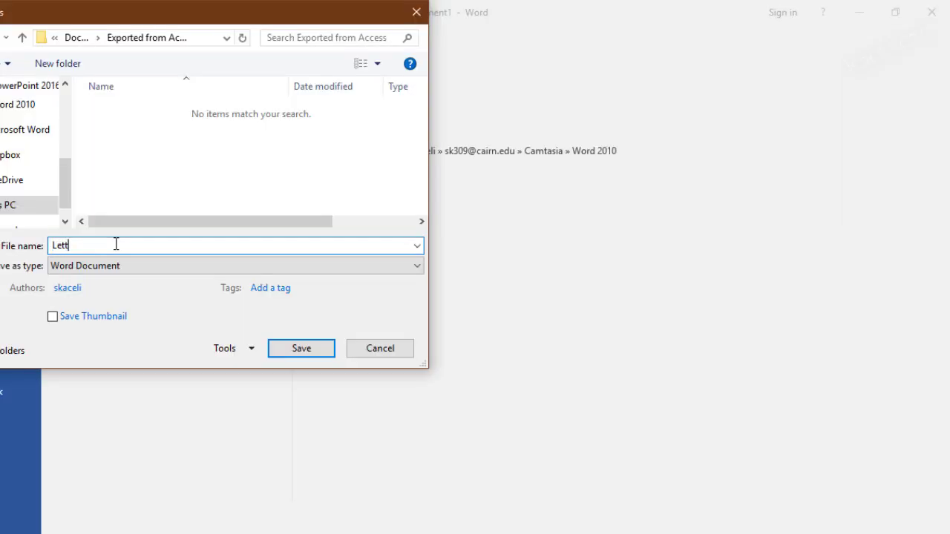
{"action": "type", "text": "ers for Mail Merge"}
{"action": "key", "text": "Return"}
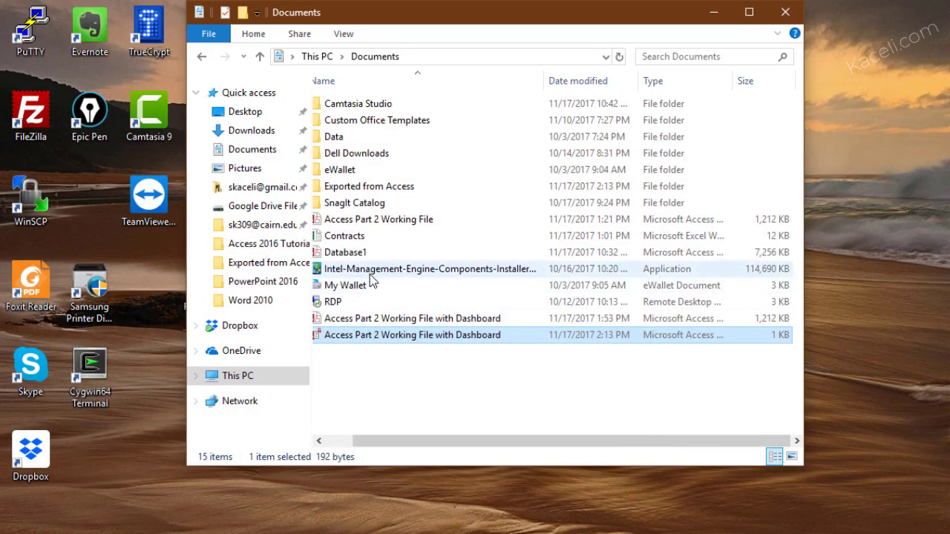
Open the Letters for Mail Merge document from the Exported from Access folder in Word
{"action": "double_click", "coordinate": [378, 187]}
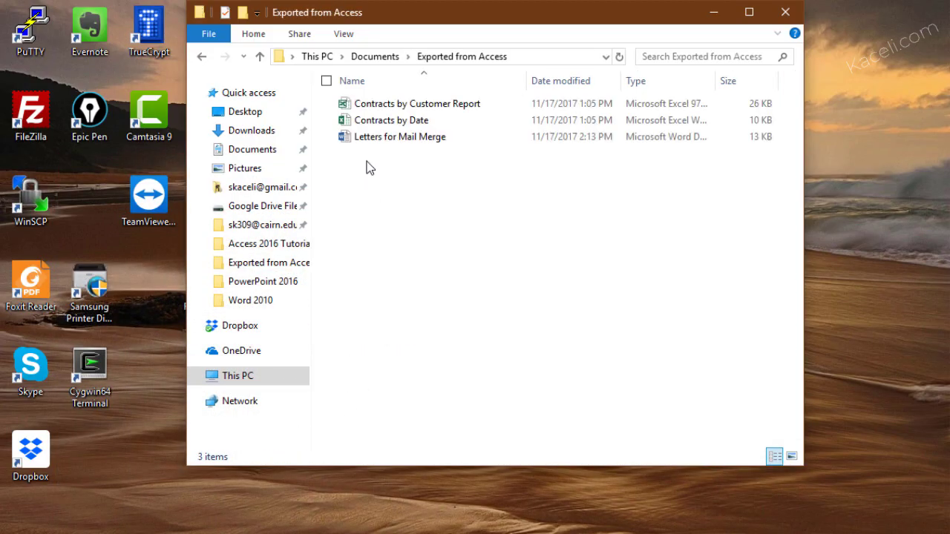
{"action": "left_click", "coordinate": [395, 140]}
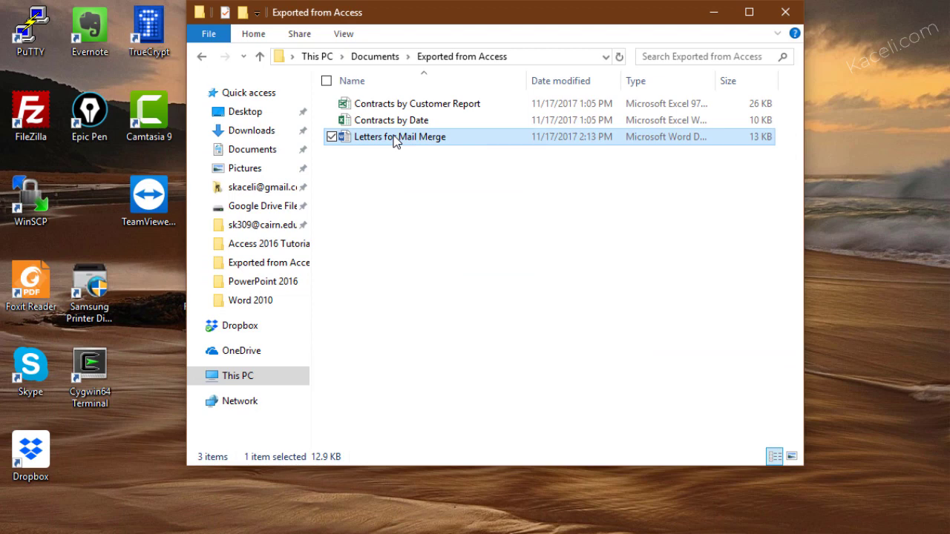
{"action": "double_click", "coordinate": [395, 138]}
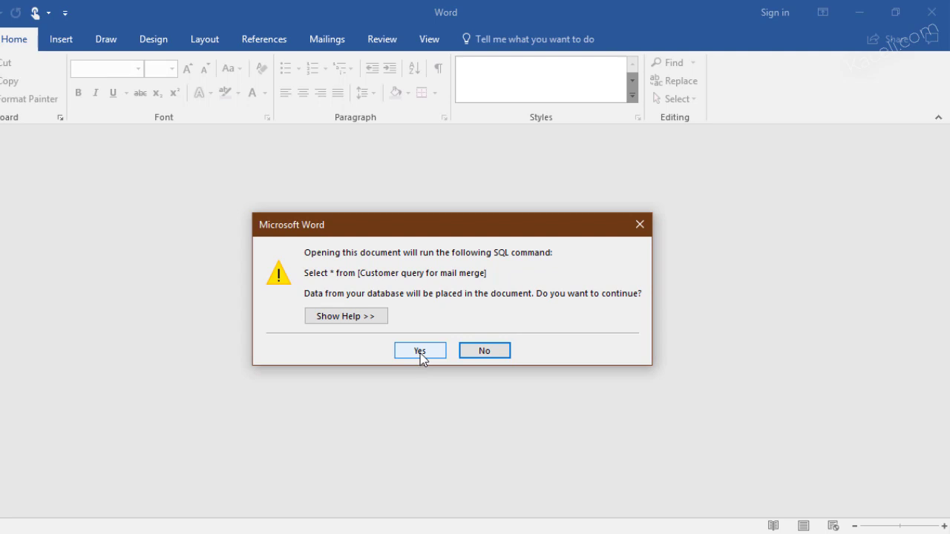
Accept the customer query data prompt and launch the Step-by-Step Mail Merge Wizard
{"action": "left_click", "coordinate": [423, 357]}
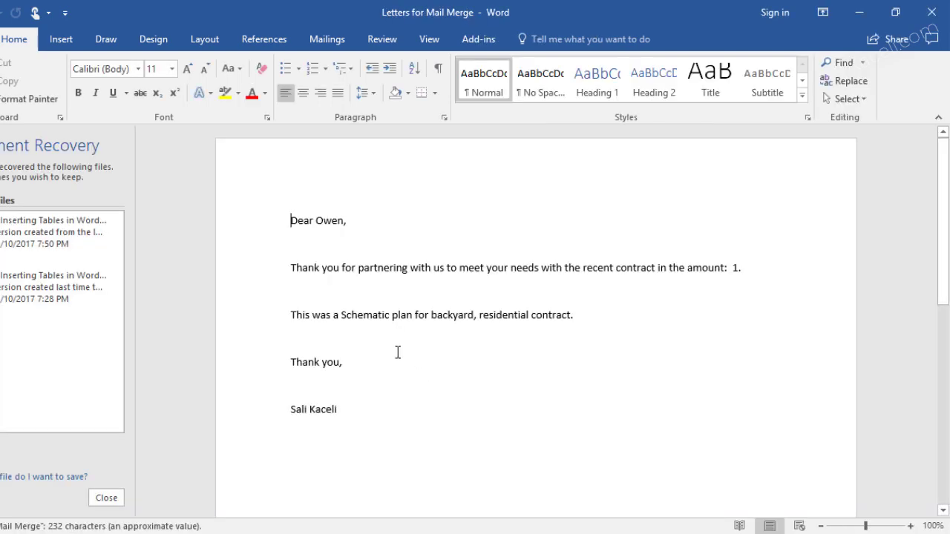
{"action": "scroll", "coordinate": [329, 331], "scroll_direction": "down", "scroll_amount": 10}
{"action": "scroll", "coordinate": [310, 321], "scroll_direction": "up", "scroll_amount": 10}
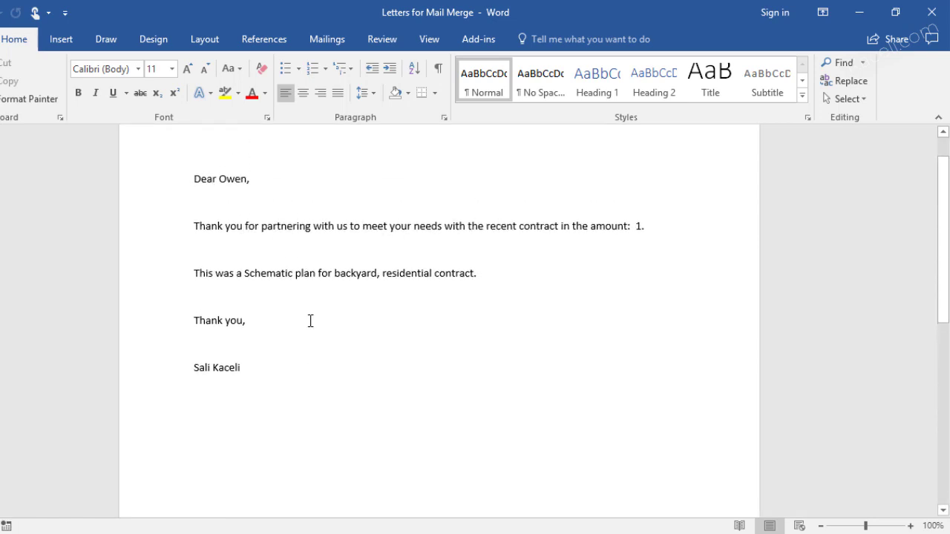
{"action": "left_click", "coordinate": [324, 39]}
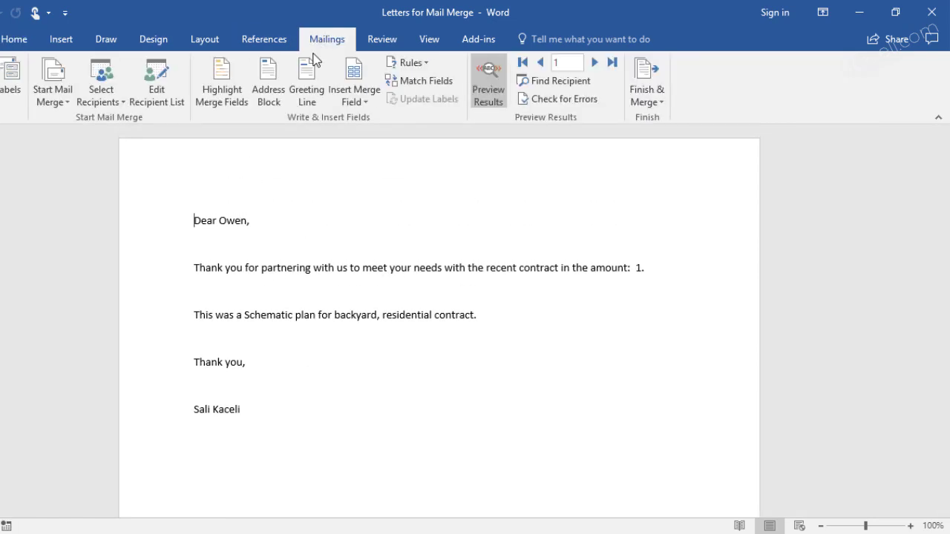
{"action": "left_click", "coordinate": [46, 99]}
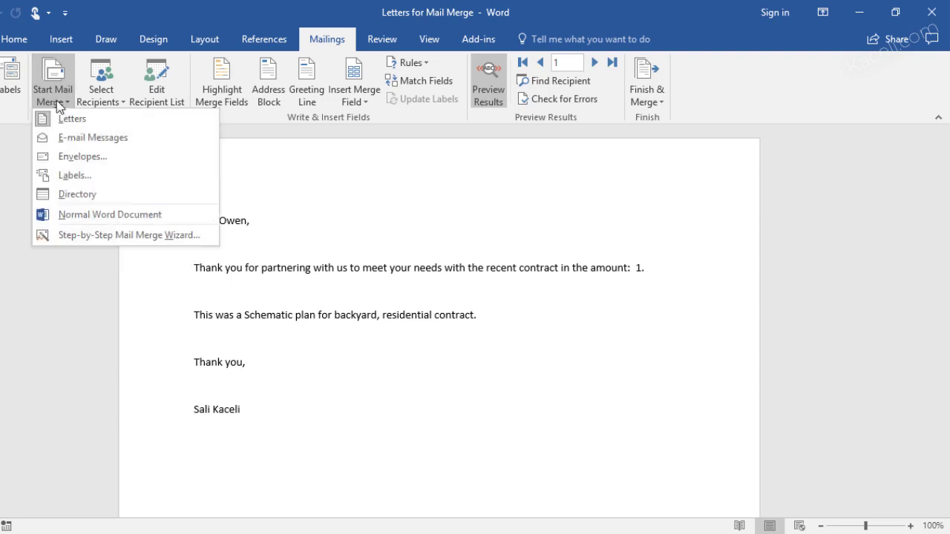
{"action": "left_click", "coordinate": [81, 236]}
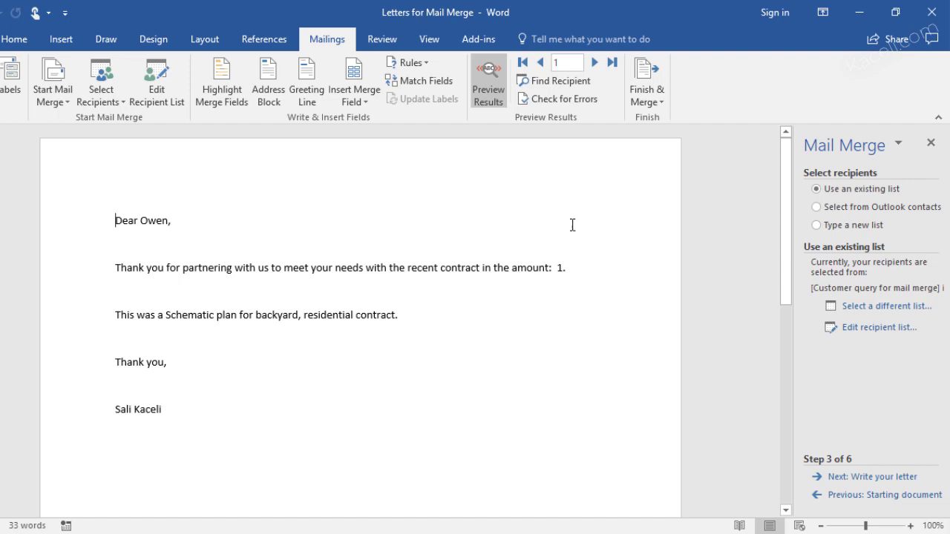
Finish the merge as individual documents including all records
{"action": "left_click", "coordinate": [656, 102]}
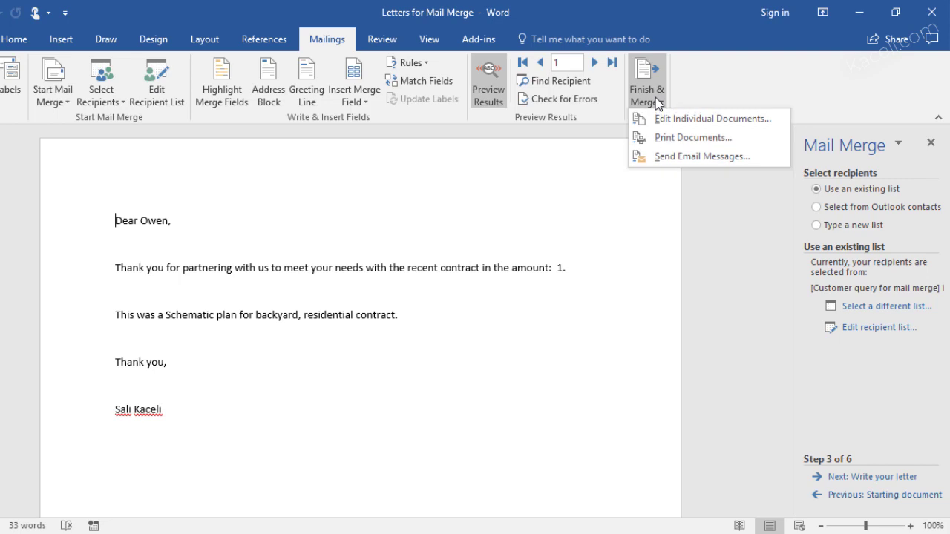
{"action": "left_click", "coordinate": [690, 121]}
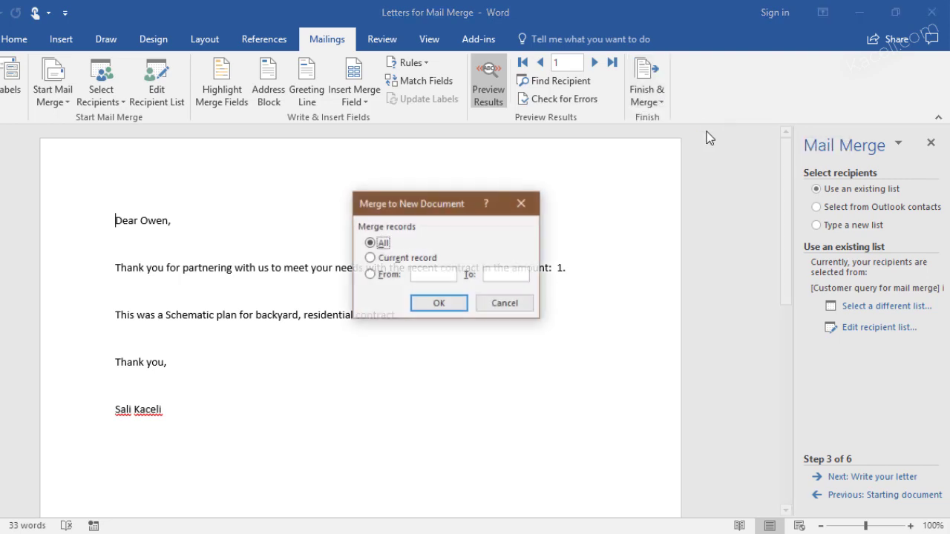
{"action": "left_click", "coordinate": [438, 303]}
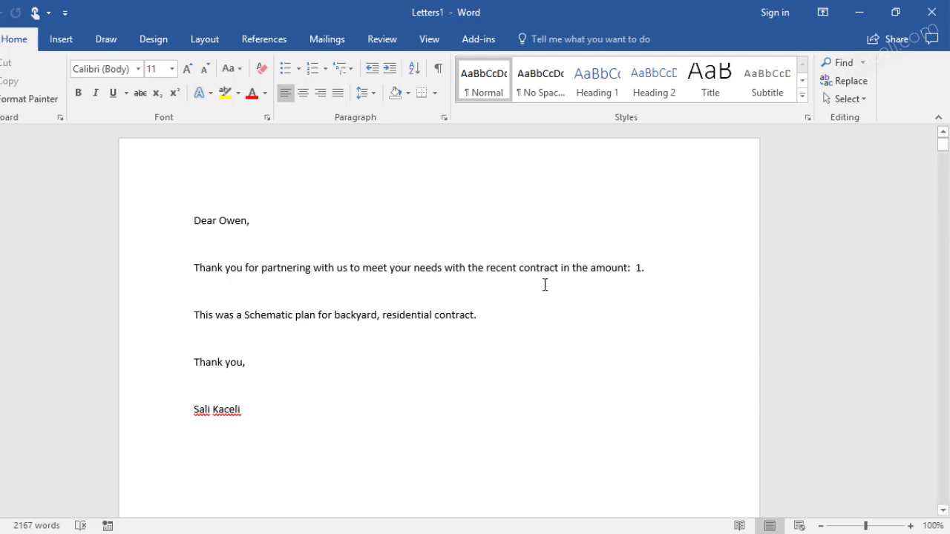
Close Letters1 and Letters for Mail Merge without saving either
{"action": "left_click", "coordinate": [933, 17]}
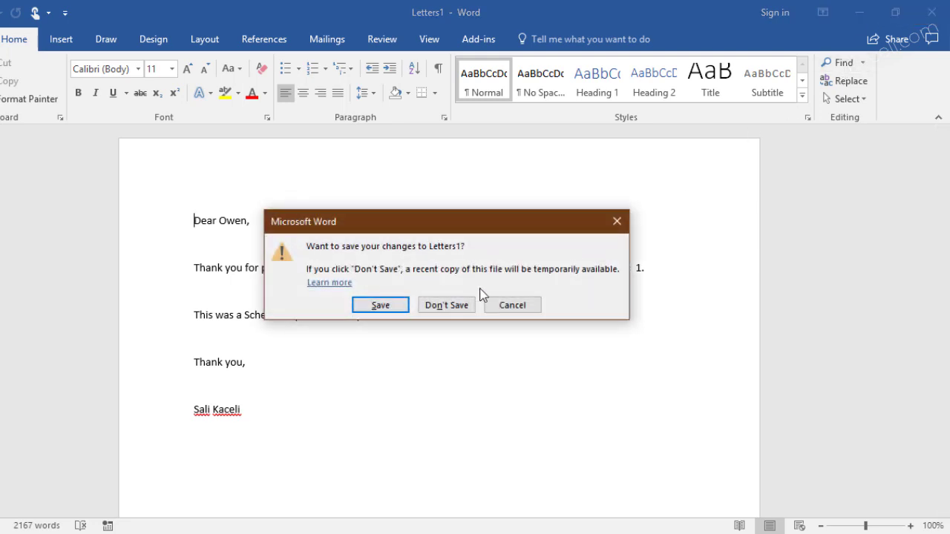
{"action": "left_click", "coordinate": [454, 306]}
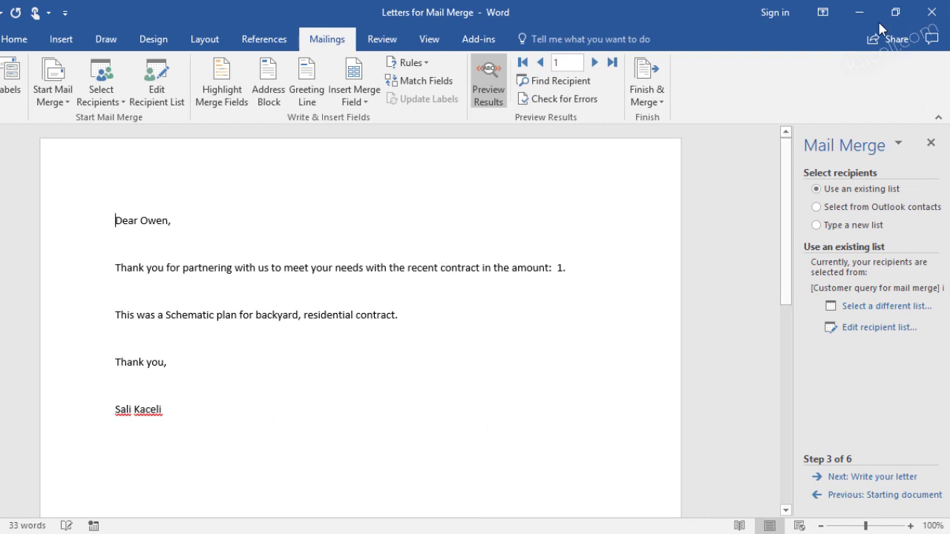
{"action": "left_click", "coordinate": [927, 16]}
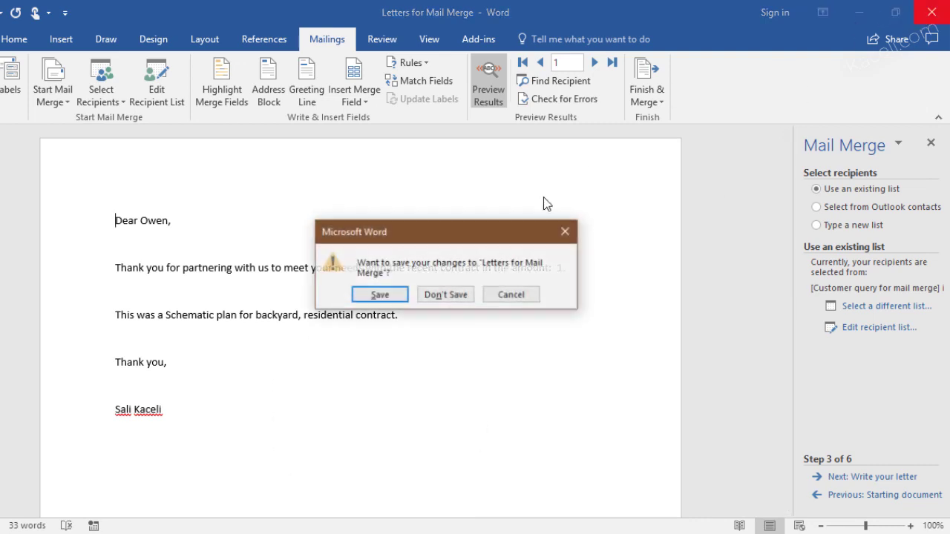
{"action": "left_click", "coordinate": [447, 294]}
{"action": "left_click", "coordinate": [435, 312]}
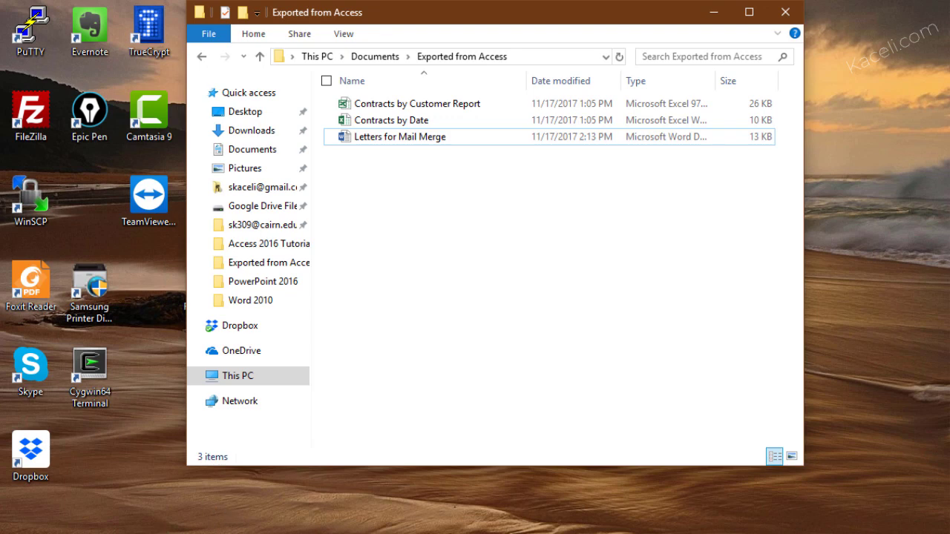
Launch Word, create a blank document, and start the Step-by-Step Mail Merge Wizard
{"action": "key", "text": "super+s"}
{"action": "type", "text": "word"}
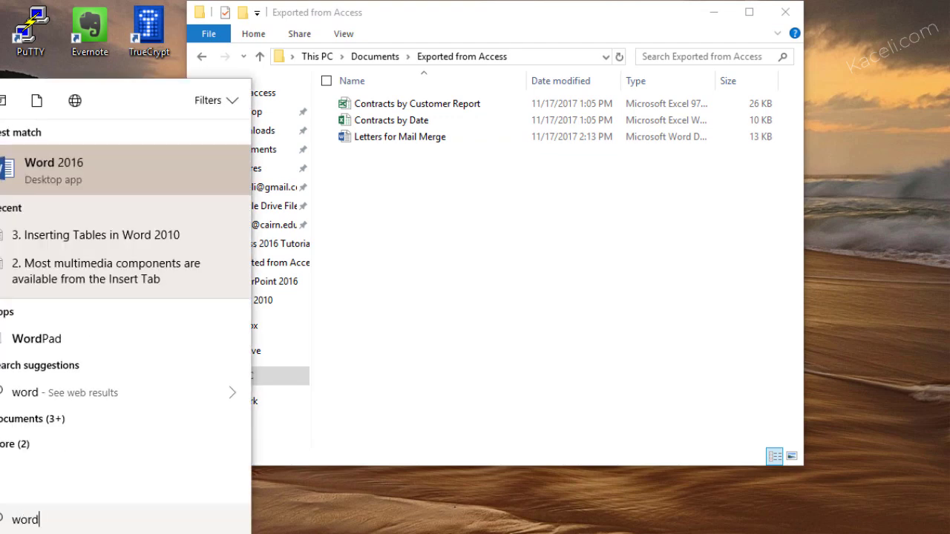
{"action": "key", "text": "Return"}
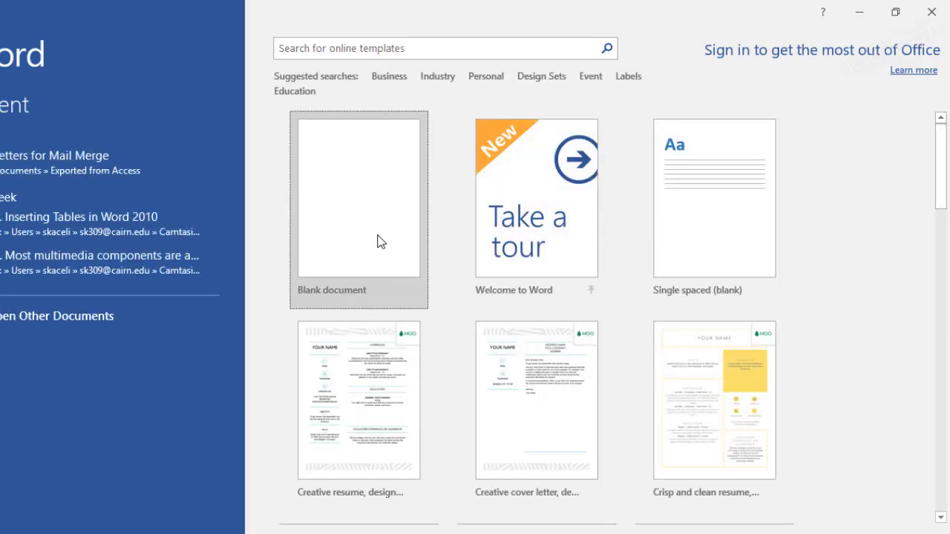
{"action": "left_click", "coordinate": [377, 240]}
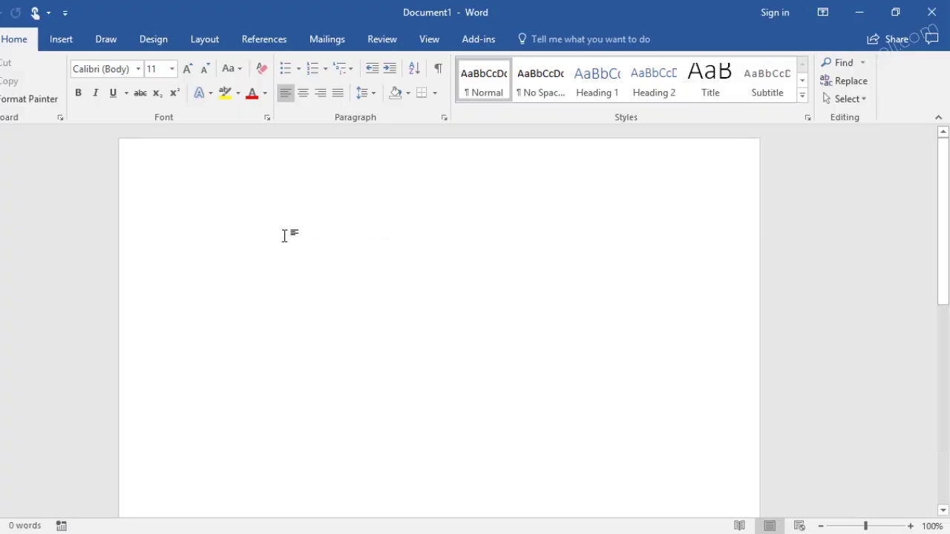
{"action": "left_click", "coordinate": [337, 39]}
{"action": "left_click", "coordinate": [52, 97]}
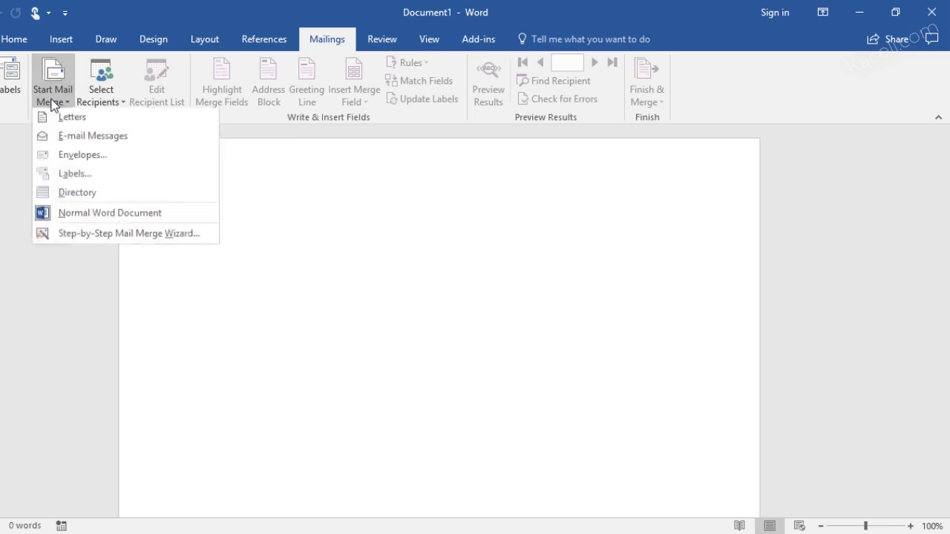
{"action": "left_click", "coordinate": [91, 236]}
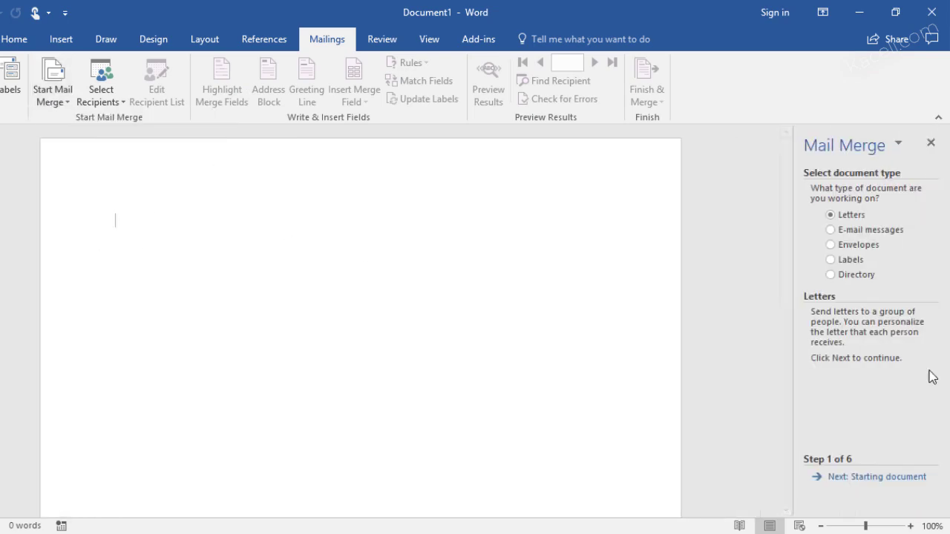
Advance the wizard past the starting document to recipient selection with an existing list
{"action": "left_click", "coordinate": [862, 478]}
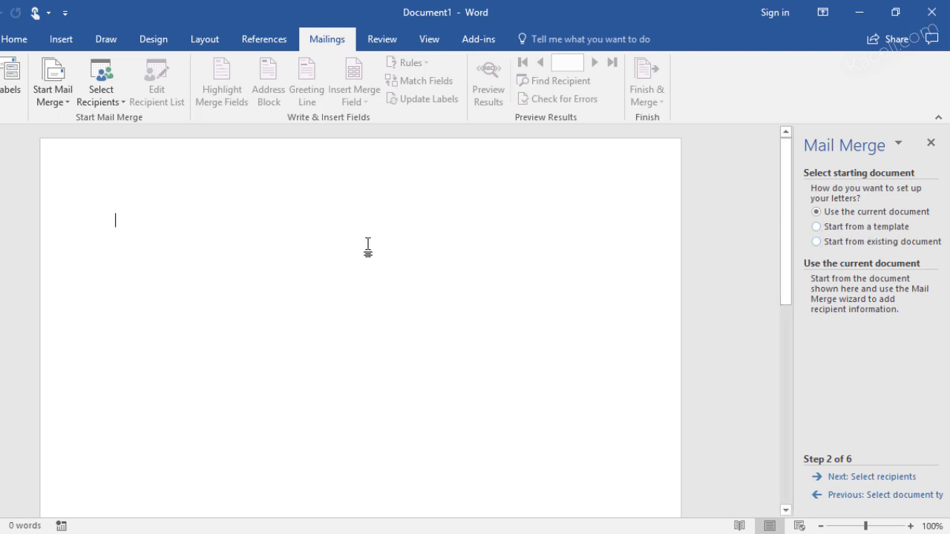
{"action": "left_click", "coordinate": [892, 481]}
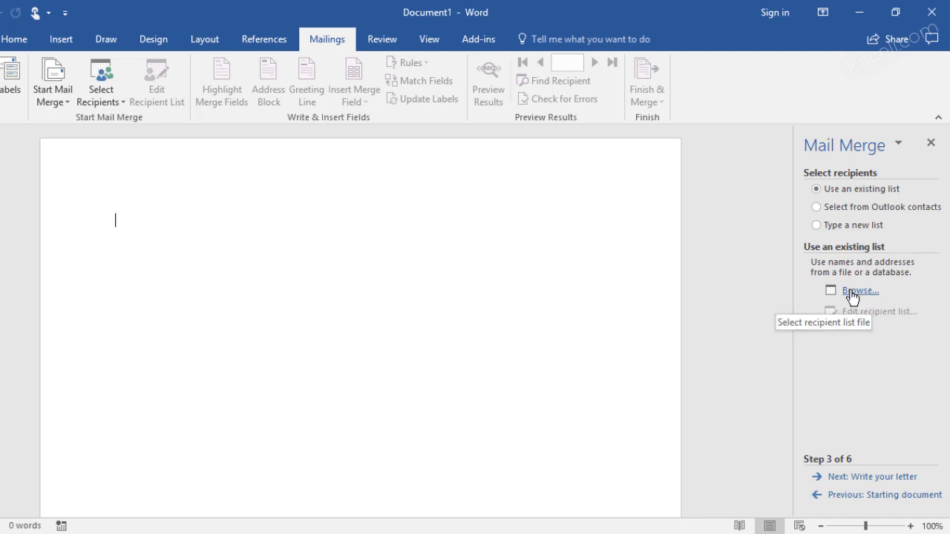
Use Customer query for mail merge from Access Part 2 Working File with Dashboard as recipients
{"action": "left_click", "coordinate": [855, 294]}
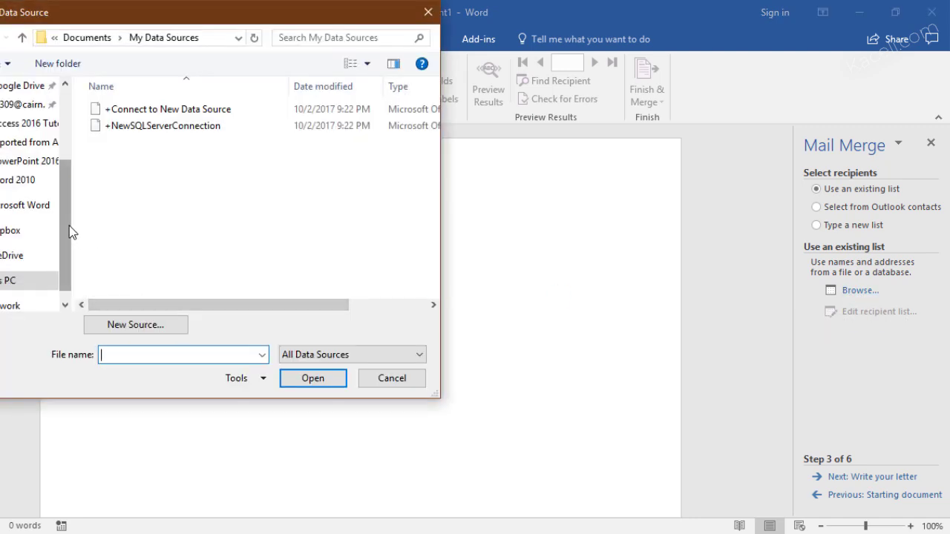
{"action": "left_click_drag", "start_coordinate": [69, 226], "coordinate": [67, 171]}
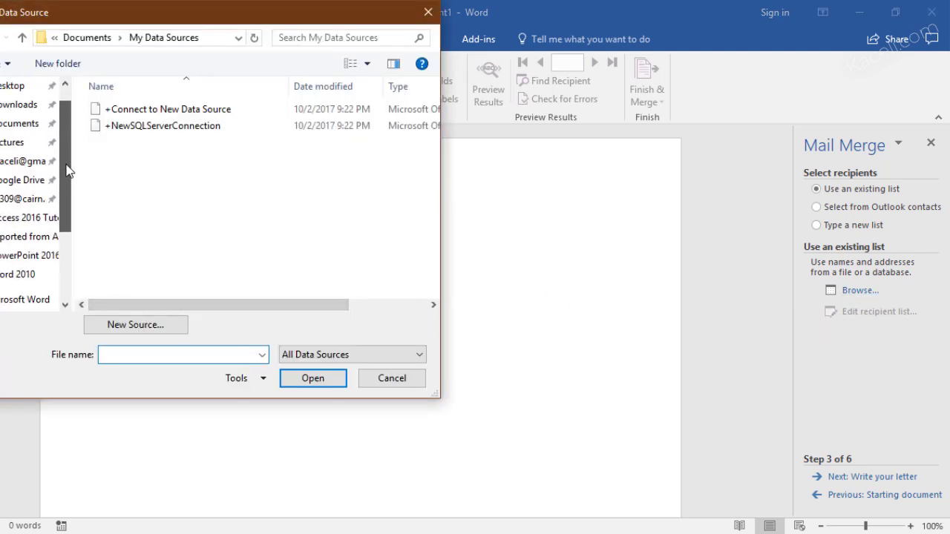
{"action": "left_click", "coordinate": [11, 123]}
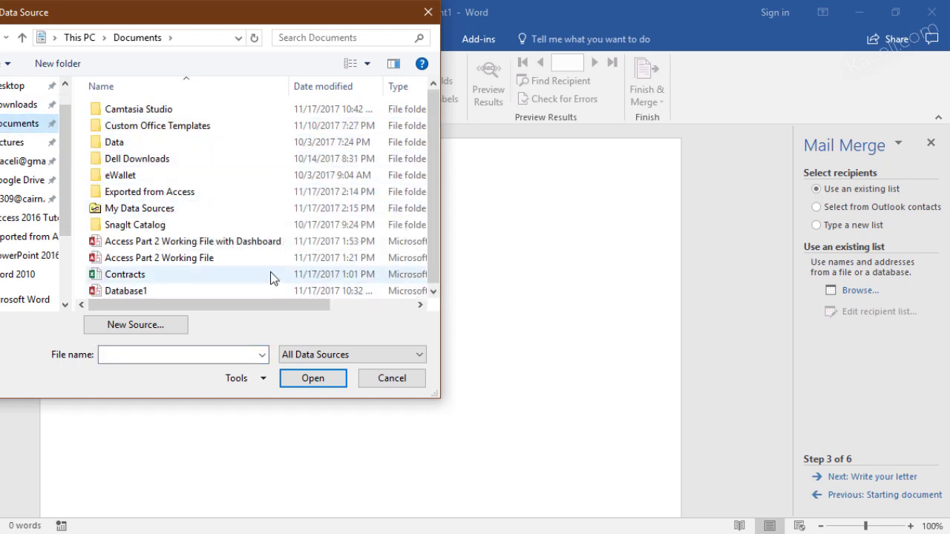
{"action": "double_click", "coordinate": [223, 243]}
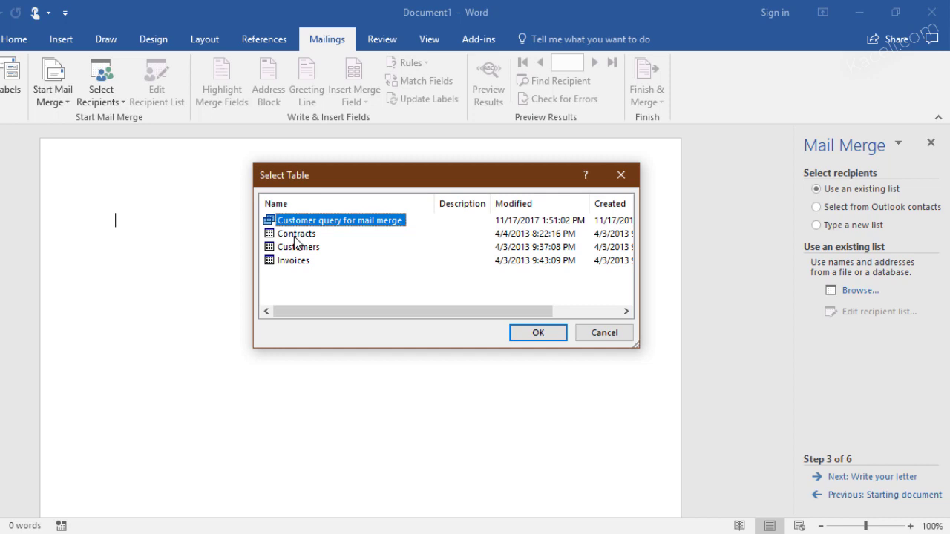
{"action": "left_click", "coordinate": [551, 338]}
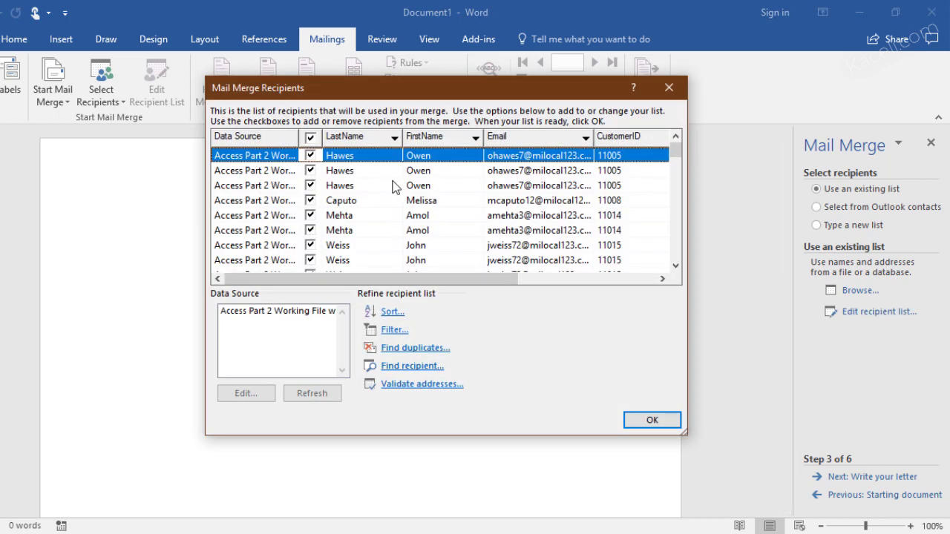
{"action": "scroll", "coordinate": [352, 205], "scroll_direction": "down", "scroll_amount": 1}
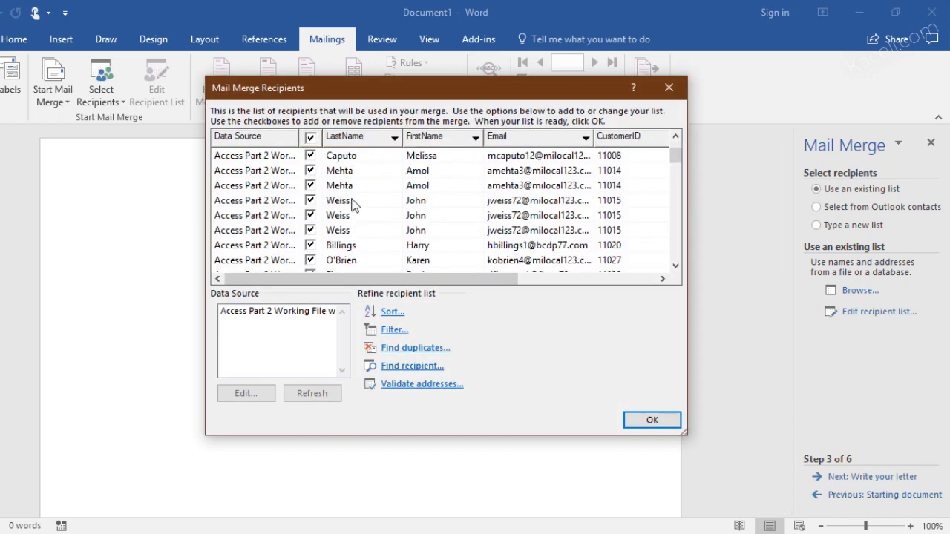
{"action": "scroll", "coordinate": [352, 206], "scroll_direction": "up", "scroll_amount": 1}
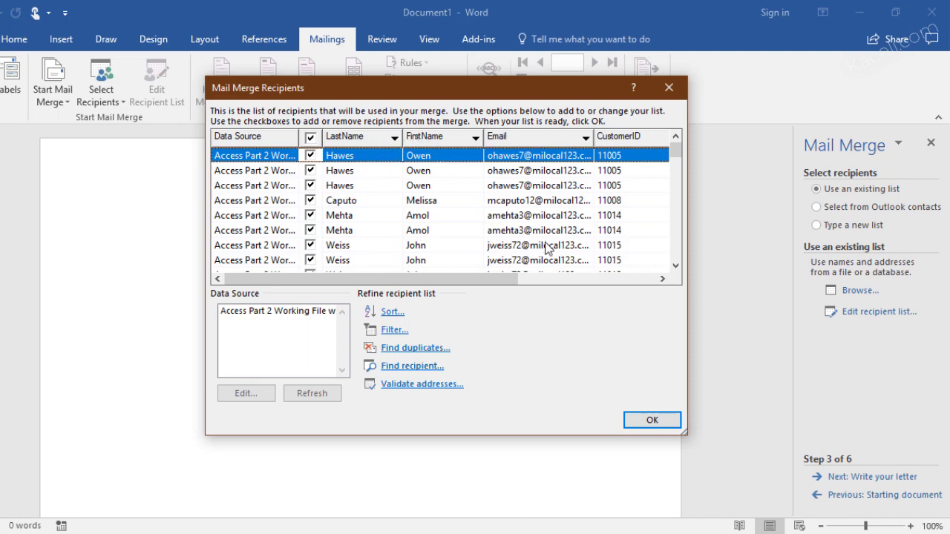
{"action": "left_click_drag", "start_coordinate": [526, 276], "coordinate": [616, 285]}
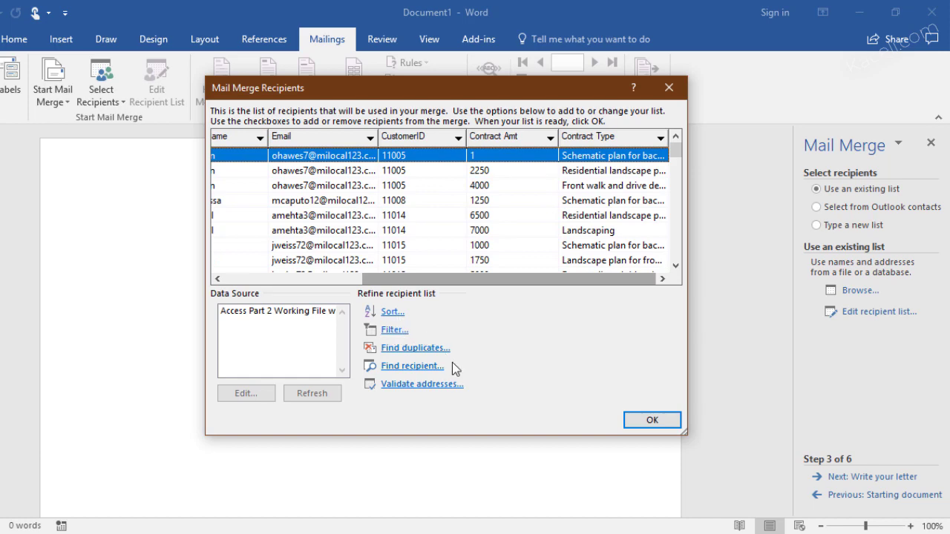
{"action": "left_click", "coordinate": [646, 421]}
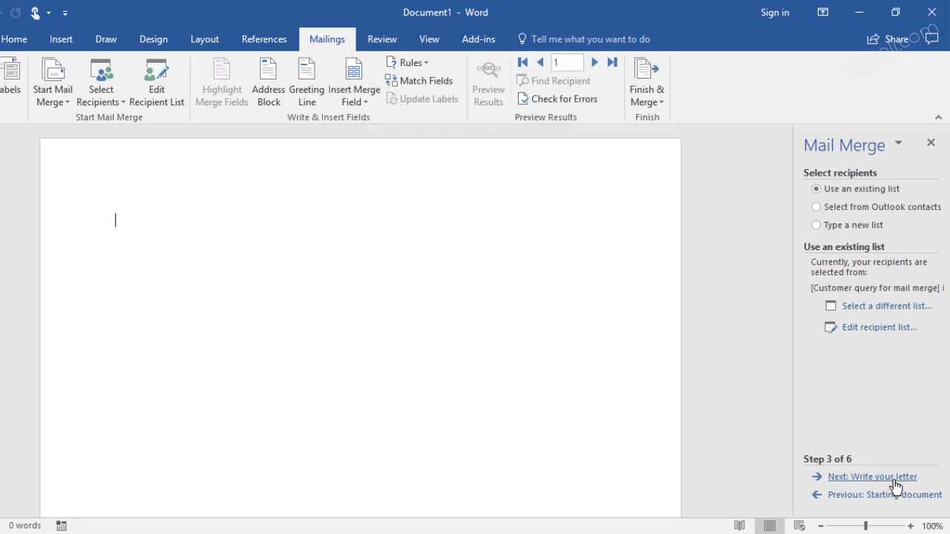
Write the greeting 'Dear' followed by the FirstName and LastName merge fields
{"action": "left_click", "coordinate": [872, 477]}
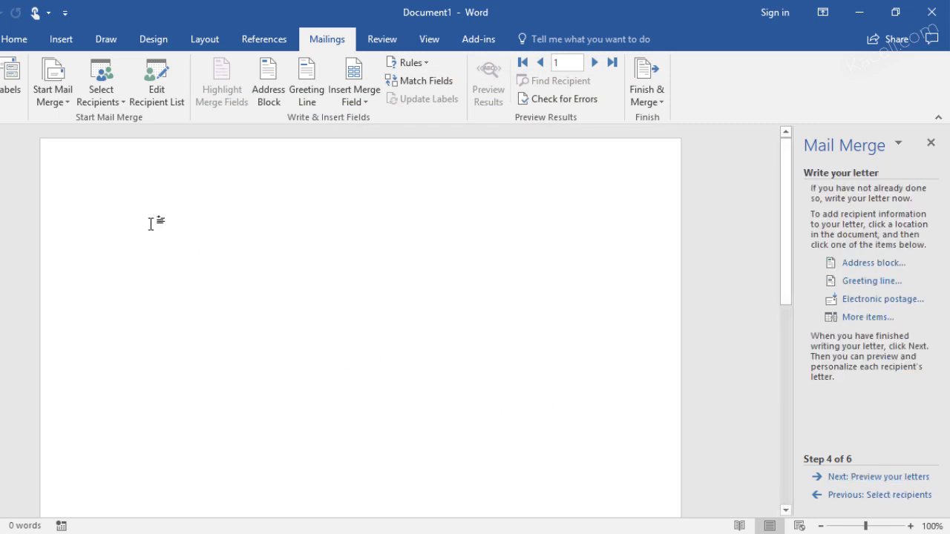
{"action": "type", "text": "Dear"}
{"action": "left_click", "coordinate": [365, 102]}
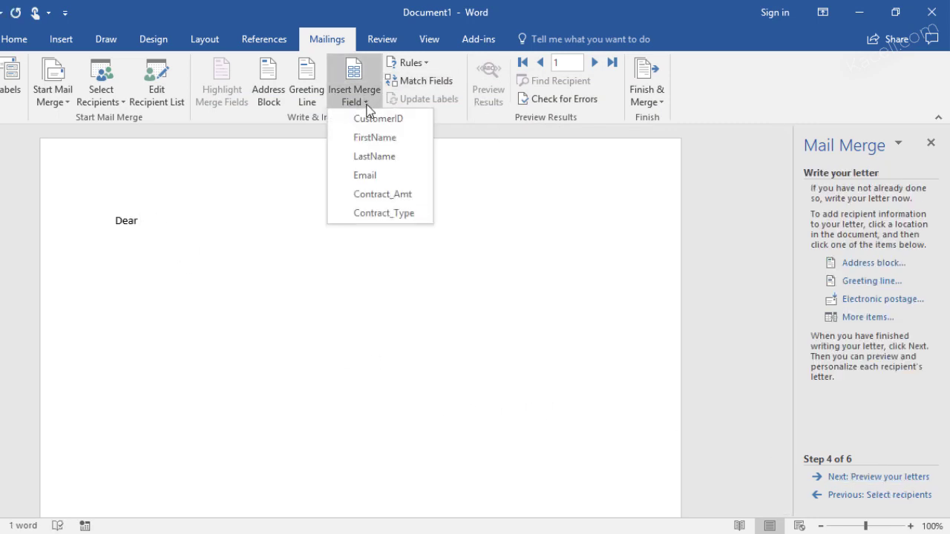
{"action": "left_click", "coordinate": [385, 142]}
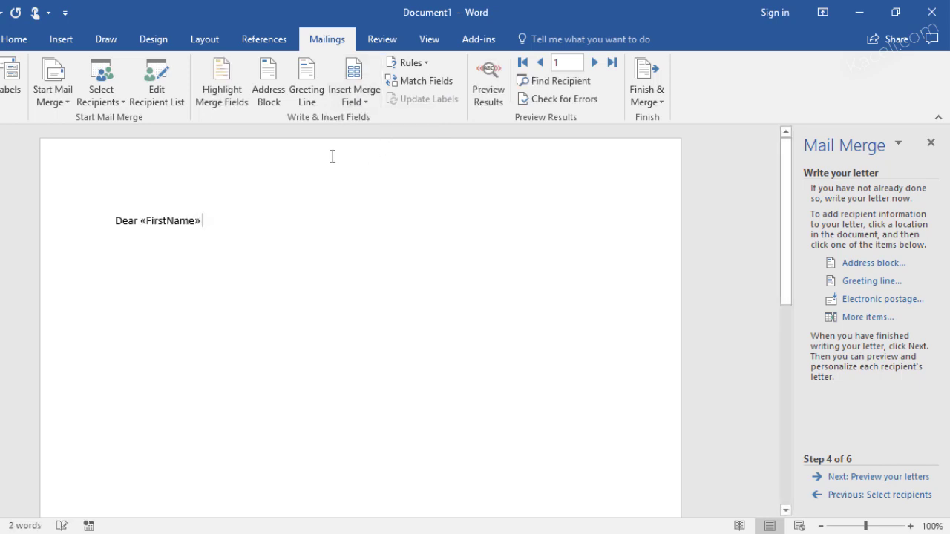
{"action": "left_click", "coordinate": [357, 104]}
{"action": "left_click", "coordinate": [371, 154]}
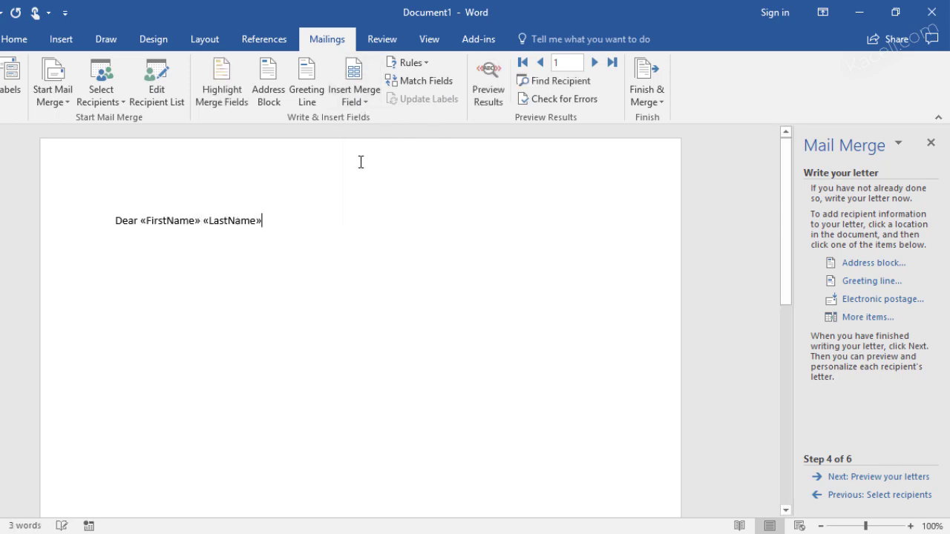
{"action": "key", "text": "Return"}
{"action": "key", "text": "Return"}
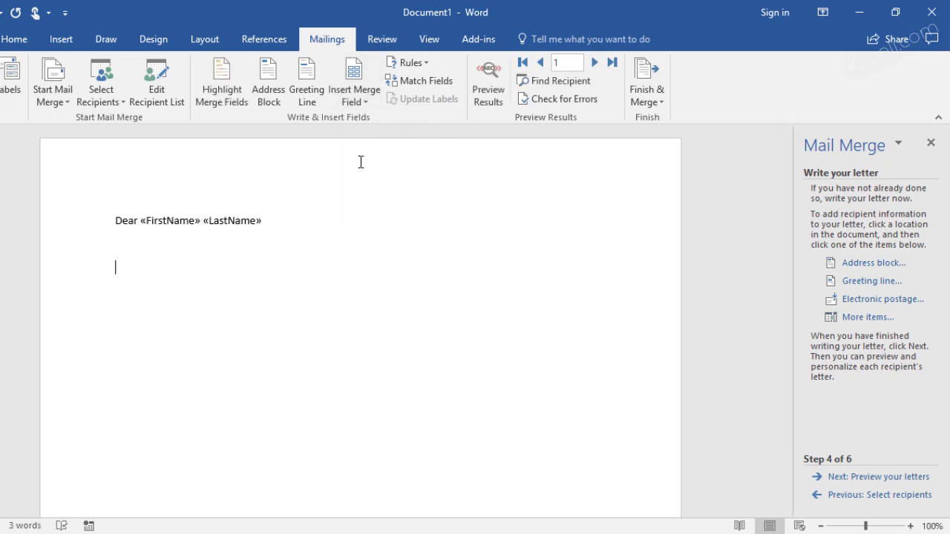
Add 'Thank you for your contract type:' with Contract_Type, Contract_Amt and 'Thanks,', then preview
{"action": "type", "text": "Thank you for your contract:"}
{"action": "left_click", "coordinate": [364, 104]}
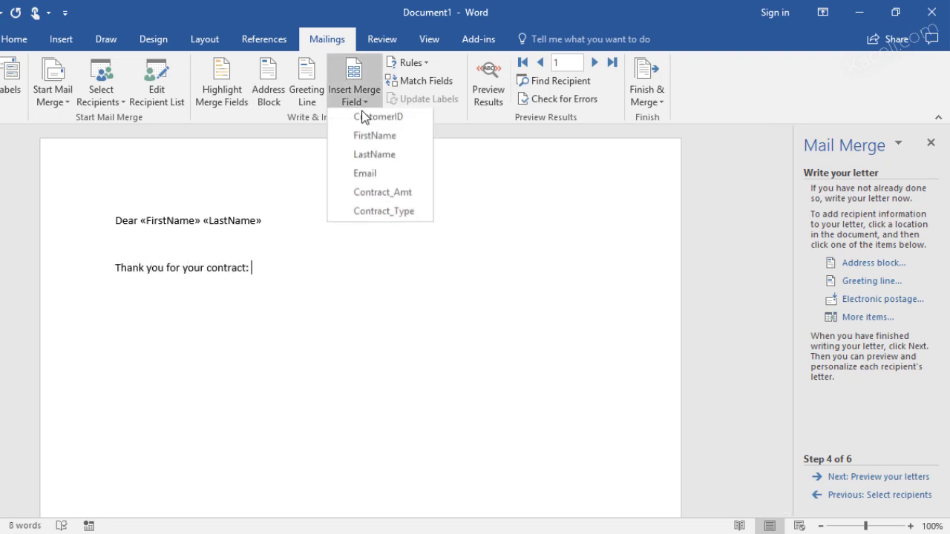
{"action": "left_click", "coordinate": [377, 195]}
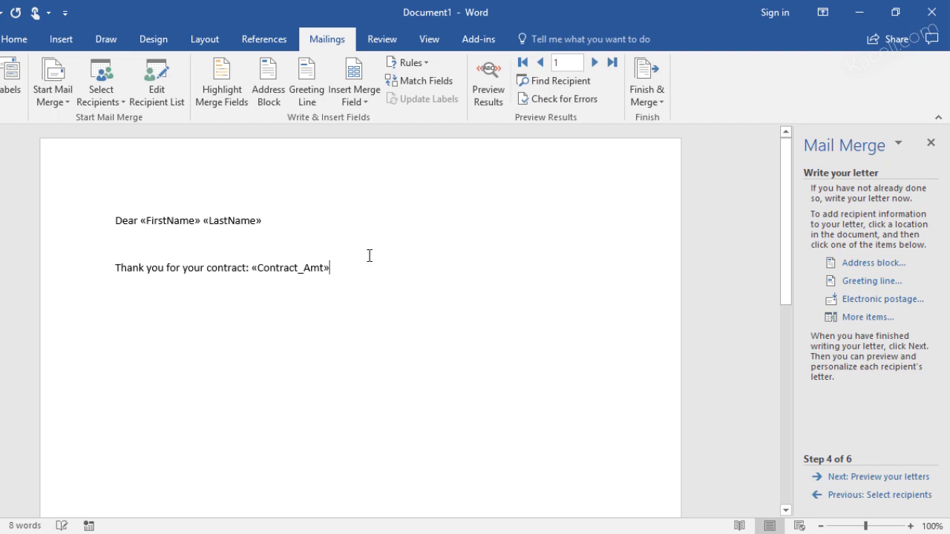
{"action": "left_click", "coordinate": [250, 270]}
{"action": "key", "text": "BackSpace"}
{"action": "key", "text": "BackSpace"}
{"action": "type", "text": "type:"}
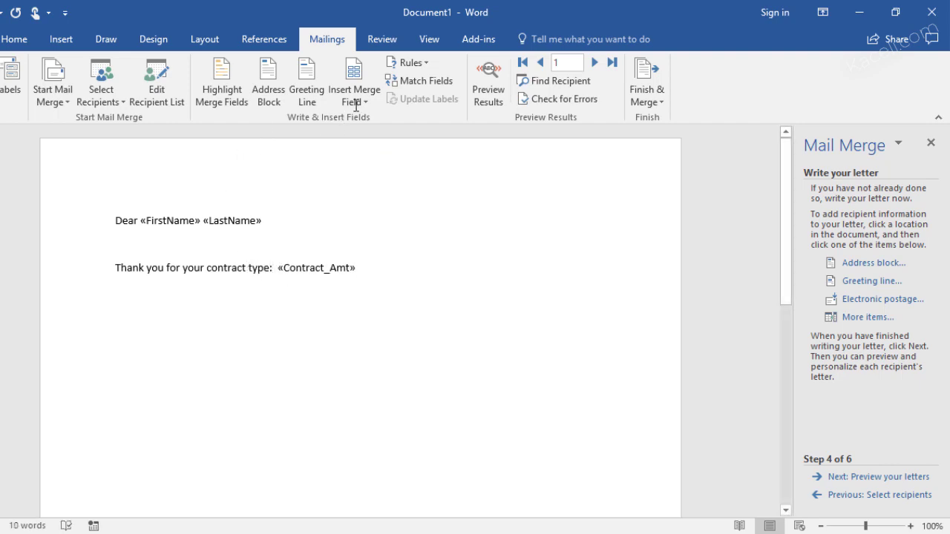
{"action": "left_click", "coordinate": [354, 99]}
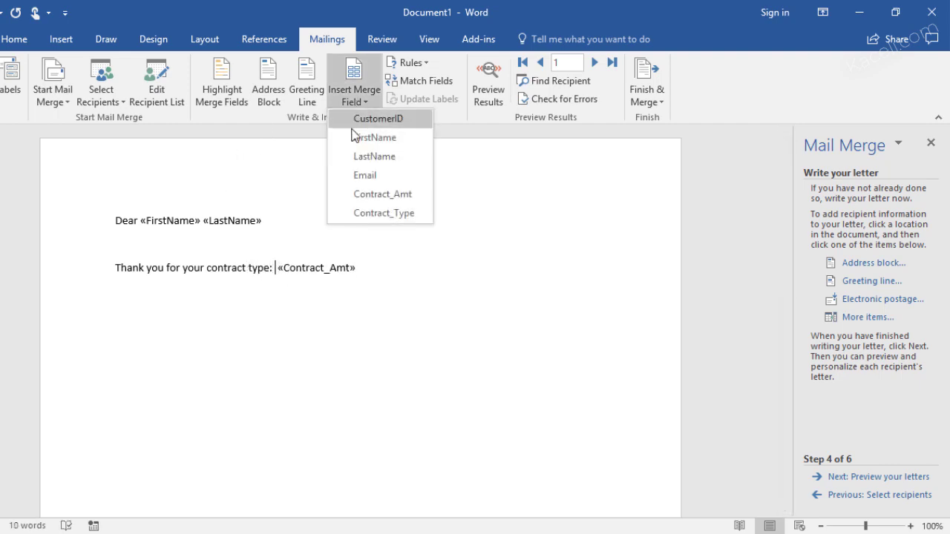
{"action": "left_click", "coordinate": [380, 213]}
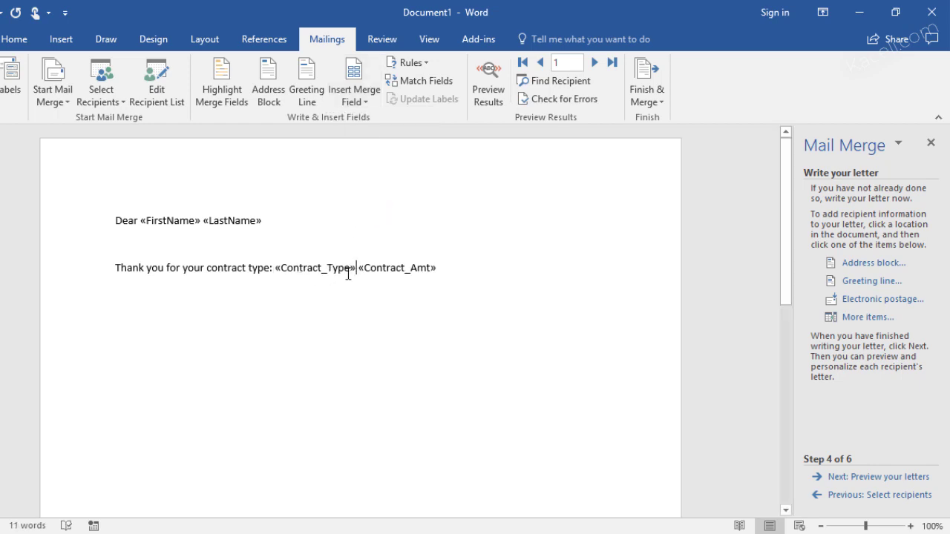
{"action": "type", "text": ","}
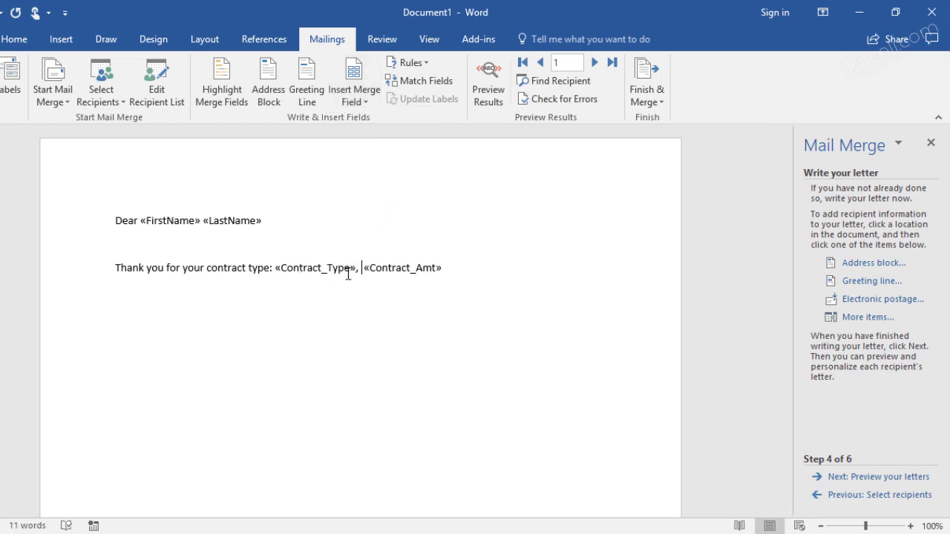
{"action": "left_click", "coordinate": [462, 275]}
{"action": "type", "text": ". "}
{"action": "type", "text": "Thanks"}
{"action": "type", "text": ","}
{"action": "left_click", "coordinate": [895, 474]}
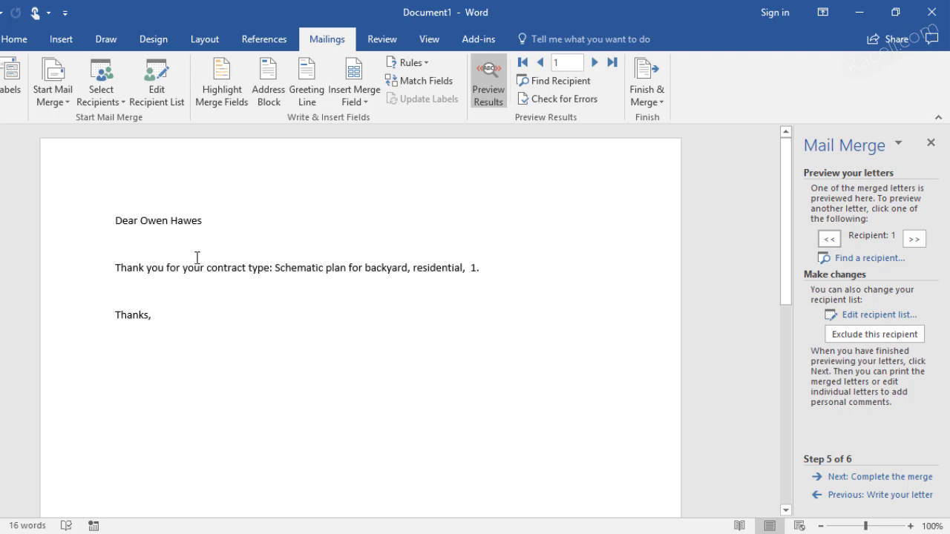
Merge all recipients' letters into a new document of individual letters
{"action": "left_click", "coordinate": [315, 267]}
{"action": "double_click", "coordinate": [374, 267]}
{"action": "left_click", "coordinate": [465, 269]}
{"action": "left_click", "coordinate": [173, 314]}
{"action": "left_click", "coordinate": [879, 479]}
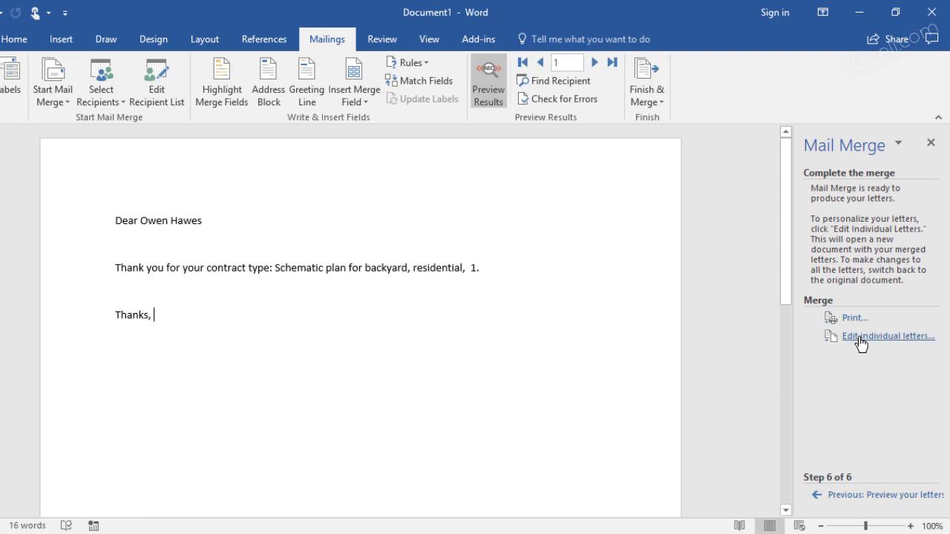
{"action": "left_click", "coordinate": [860, 337]}
{"action": "left_click", "coordinate": [437, 303]}
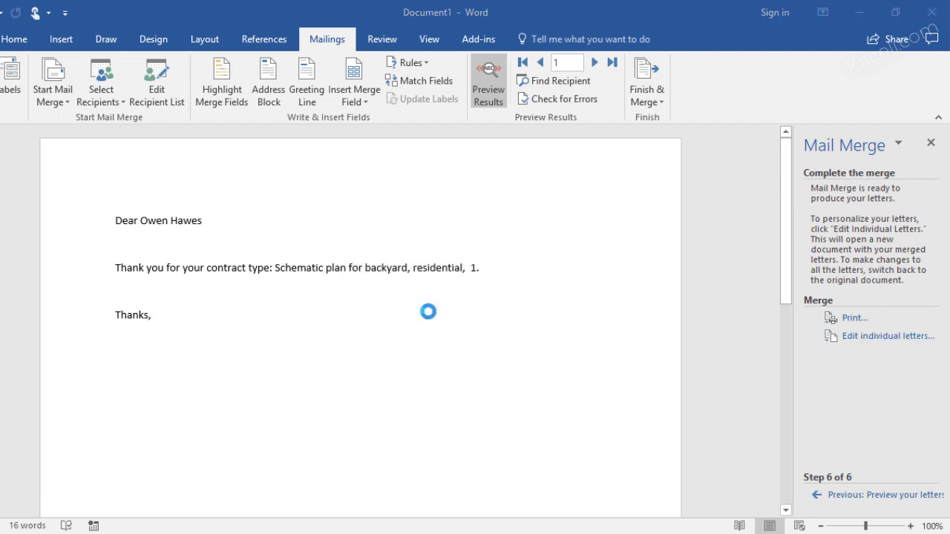
Scroll through the merged letters, then close both Word documents without saving
{"action": "scroll", "coordinate": [309, 365], "scroll_direction": "down", "scroll_amount": 5}
{"action": "scroll", "coordinate": [295, 386], "scroll_direction": "down", "scroll_amount": 20}
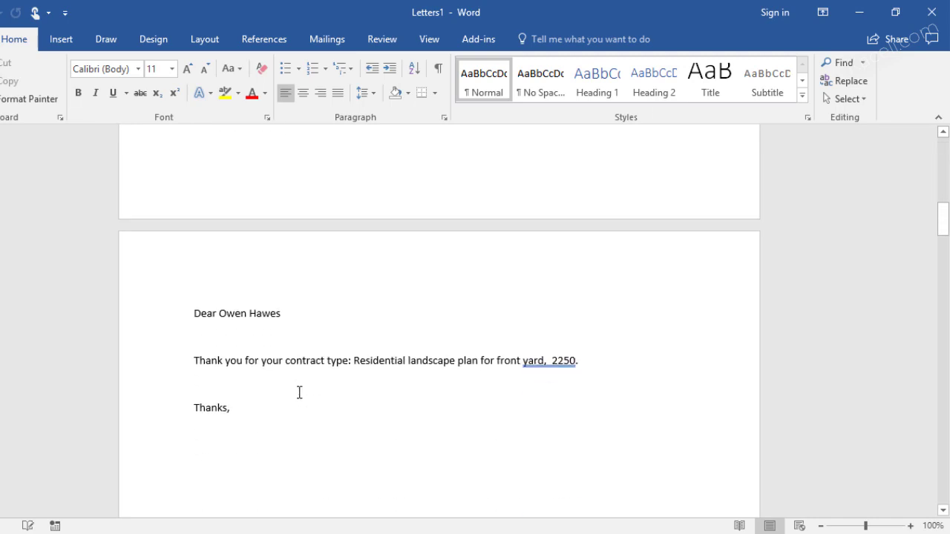
{"action": "scroll", "coordinate": [281, 414], "scroll_direction": "down", "scroll_amount": 20}
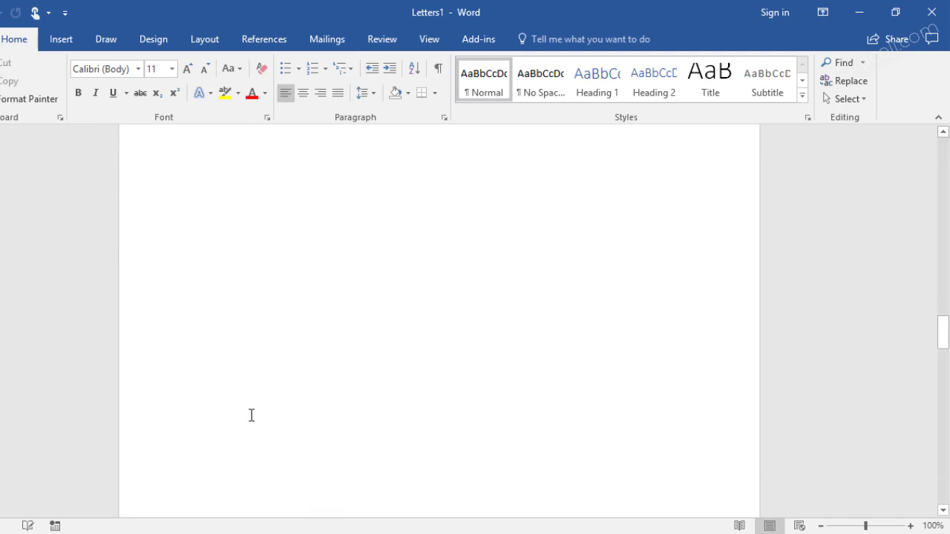
{"action": "left_click", "coordinate": [931, 13]}
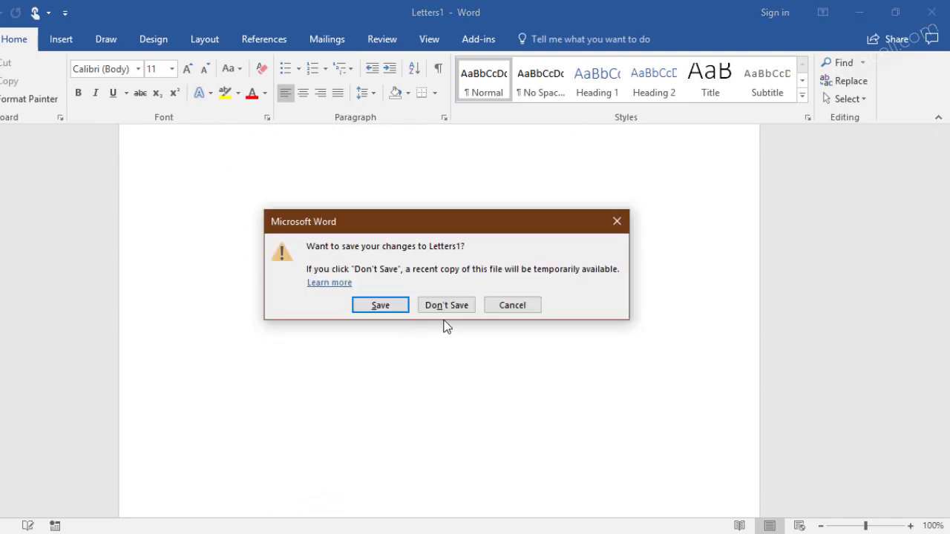
{"action": "left_click", "coordinate": [450, 308]}
{"action": "left_click", "coordinate": [932, 12]}
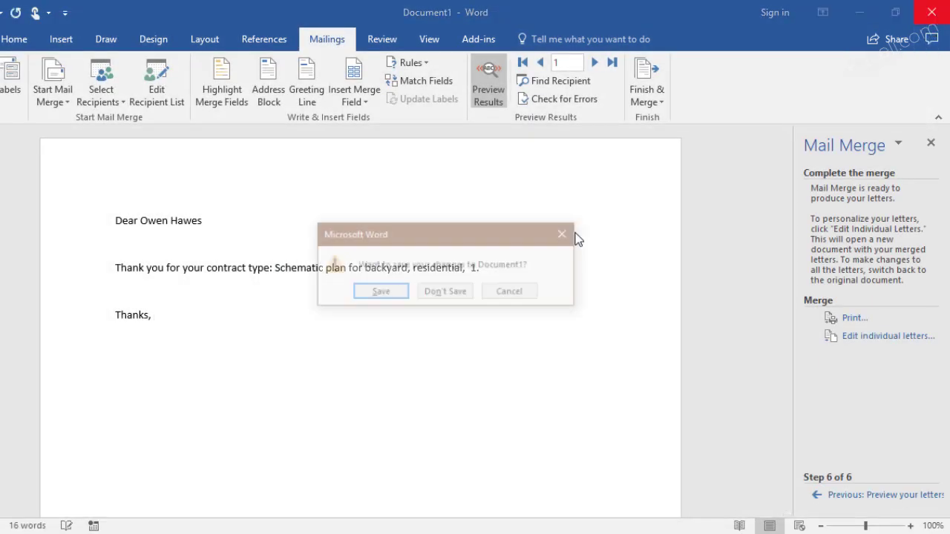
{"action": "left_click", "coordinate": [467, 294]}
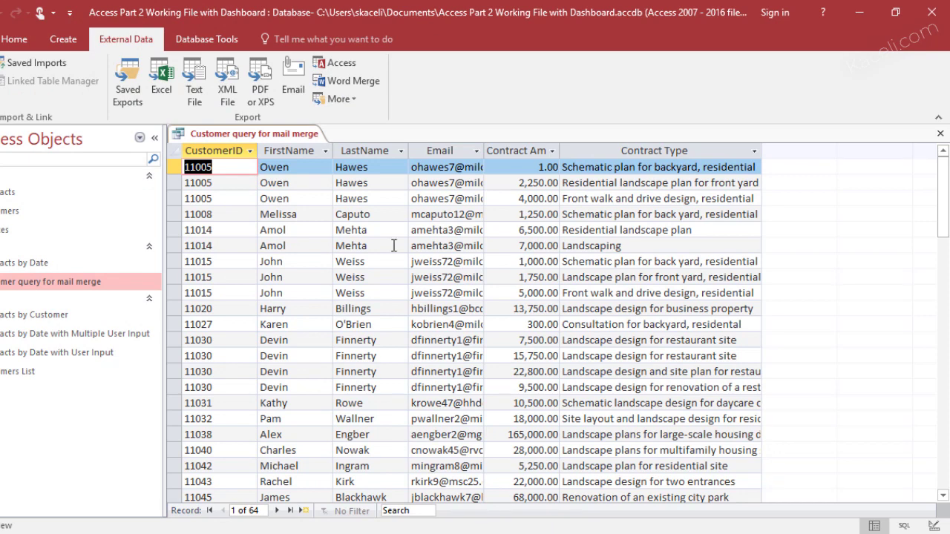
Open the Customers table from the navigation pane
{"action": "left_click", "coordinate": [8, 215]}
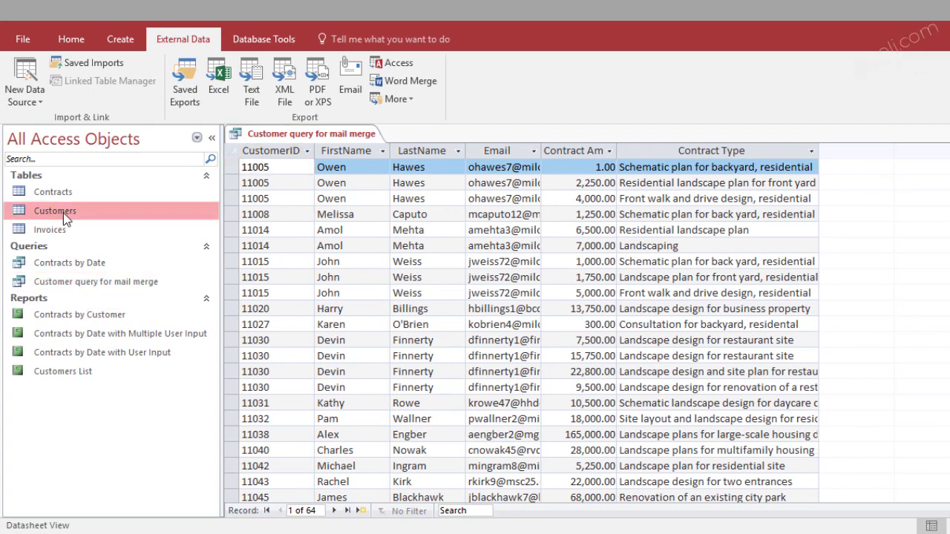
{"action": "double_click", "coordinate": [65, 219]}
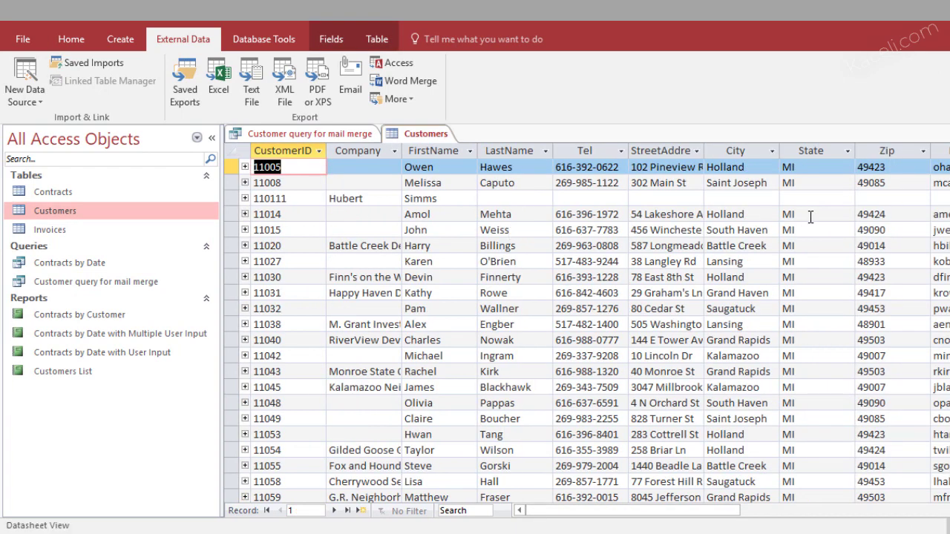
{"action": "left_click", "coordinate": [831, 512]}
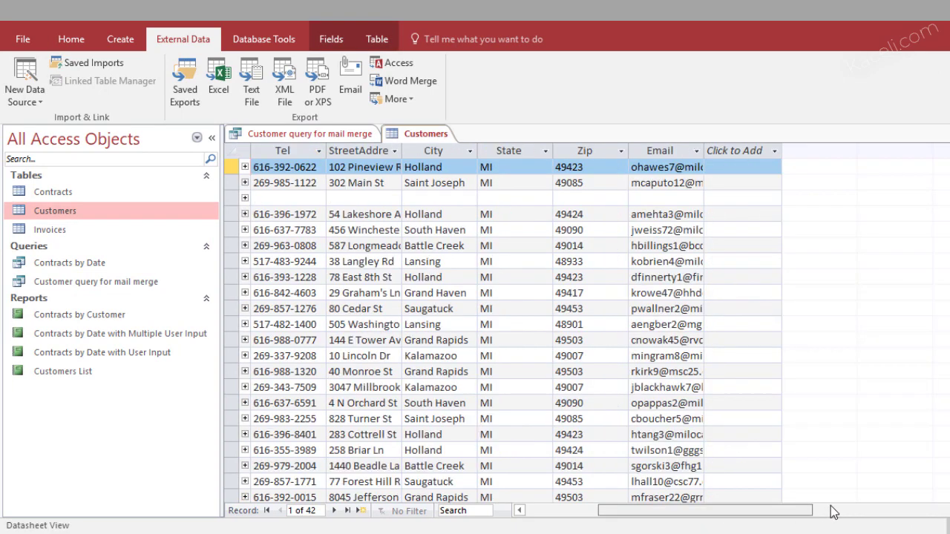
{"action": "left_click", "coordinate": [831, 512]}
Widen the Customers table's Email column so full addresses are visible
{"action": "left_click", "coordinate": [627, 152]}
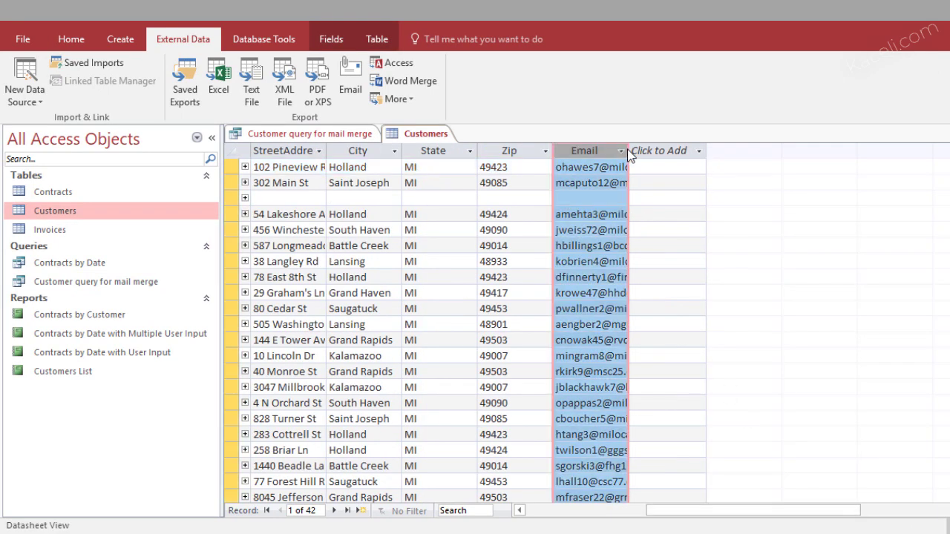
{"action": "left_click", "coordinate": [622, 151]}
{"action": "left_click", "coordinate": [757, 387]}
{"action": "left_click", "coordinate": [623, 152]}
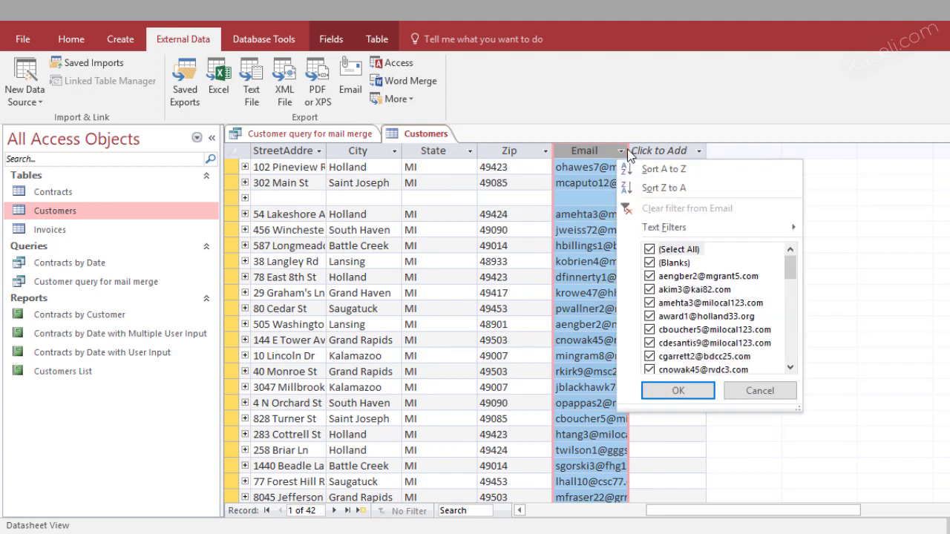
{"action": "left_click", "coordinate": [761, 390]}
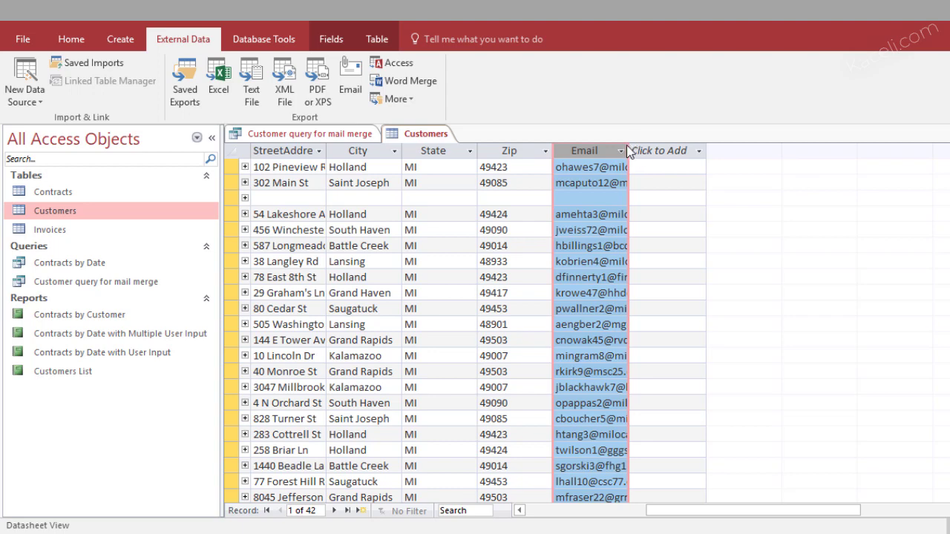
{"action": "left_click_drag", "start_coordinate": [629, 147], "coordinate": [691, 155]}
{"action": "left_click", "coordinate": [694, 156]}
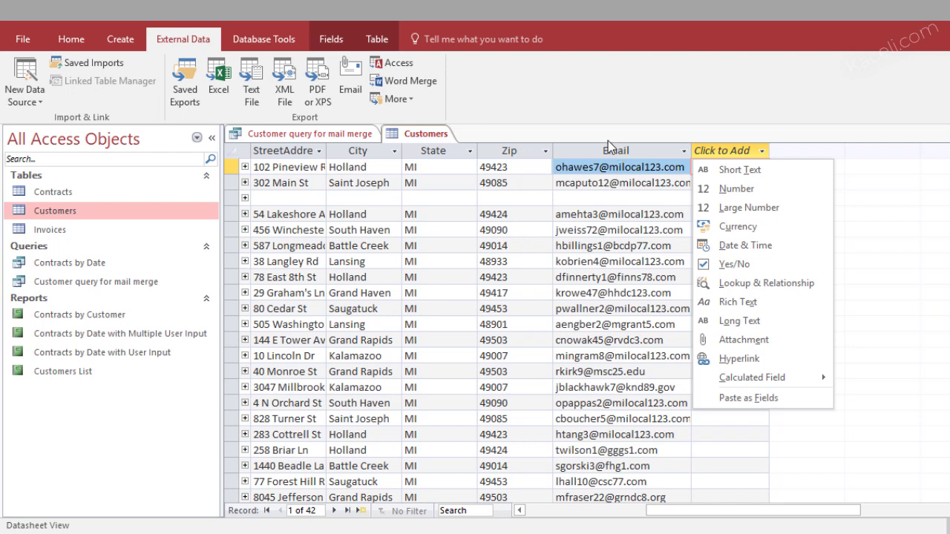
Send the Customers table to a Word mail merge that creates a new linked document
{"action": "key", "text": "Escape"}
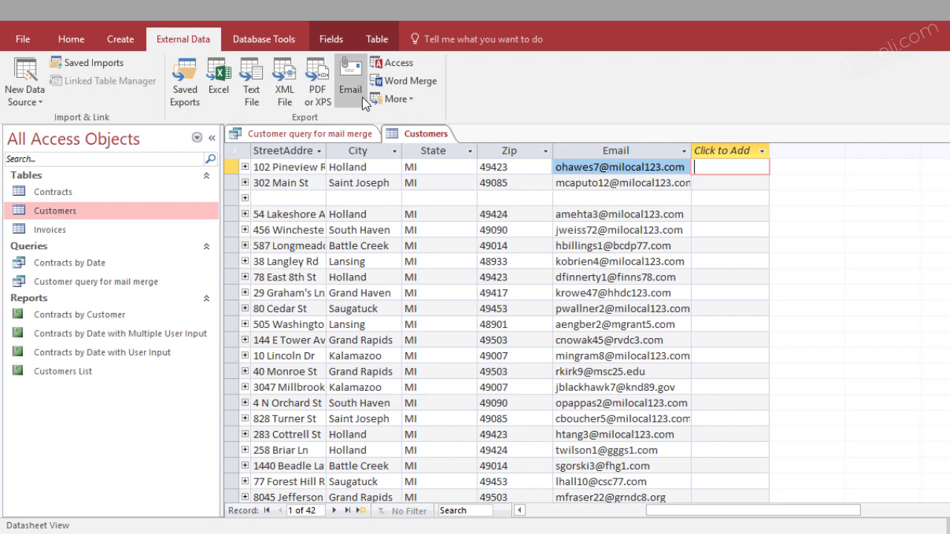
{"action": "left_click", "coordinate": [410, 82]}
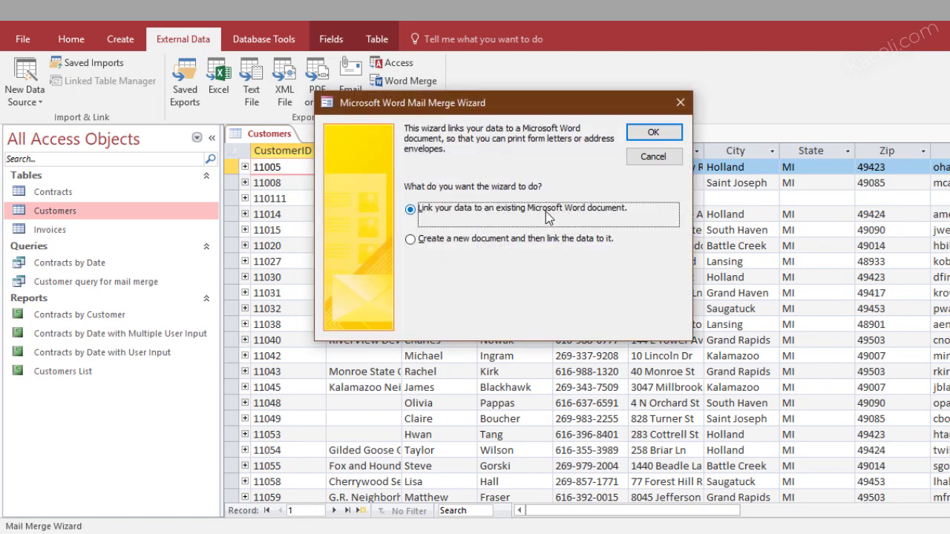
{"action": "left_click", "coordinate": [455, 240]}
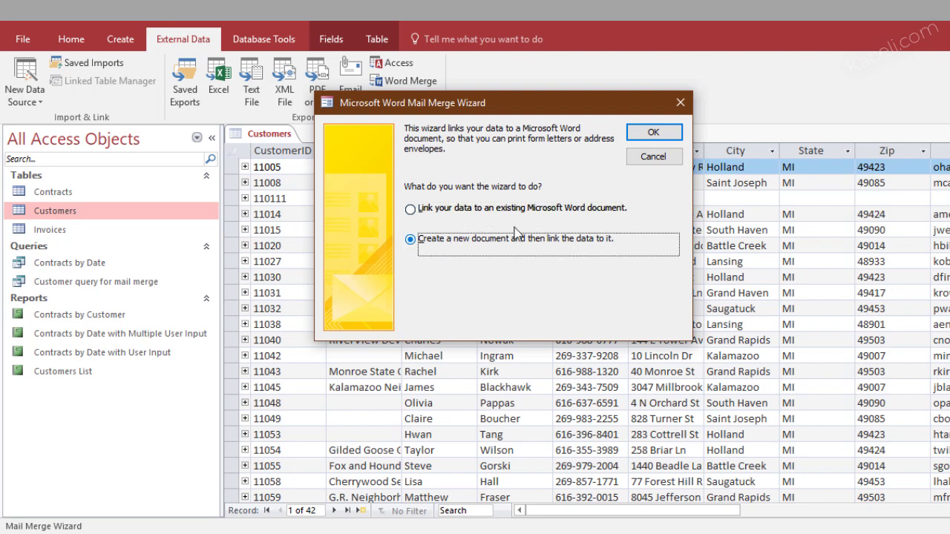
{"action": "left_click_drag", "start_coordinate": [652, 138], "coordinate": [635, 151]}
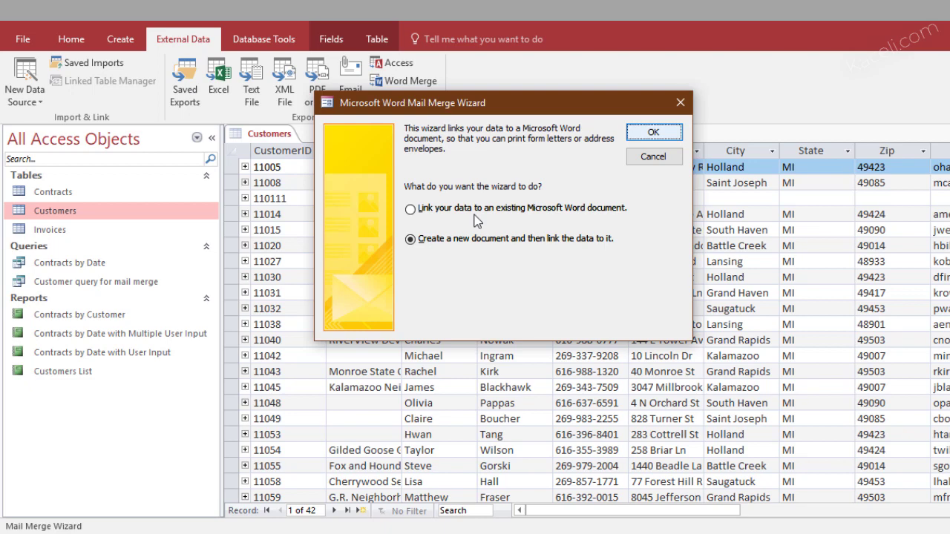
{"action": "key", "text": "Return"}
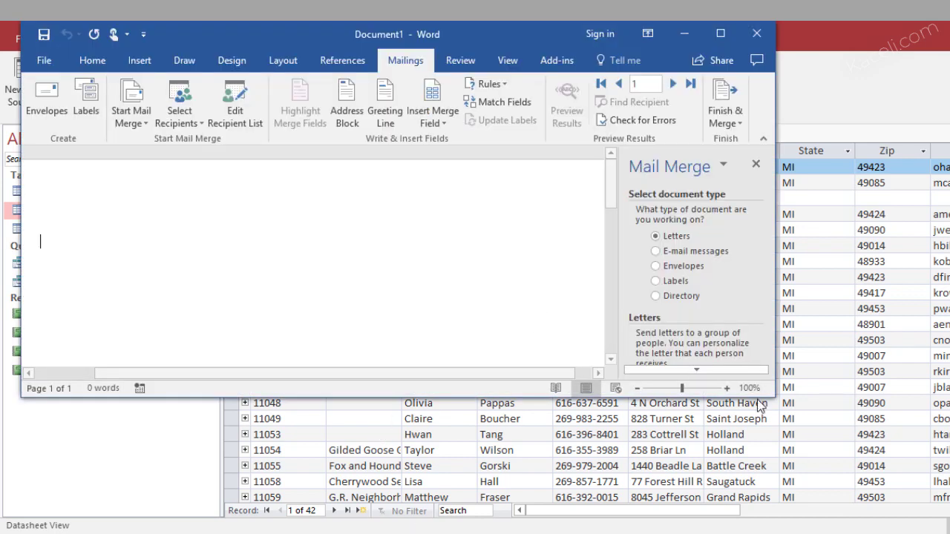
Enlarge Word, pick E-mail messages, and advance to step 4, writing the message
{"action": "left_click_drag", "start_coordinate": [772, 403], "coordinate": [910, 502]}
{"action": "left_click", "coordinate": [790, 251]}
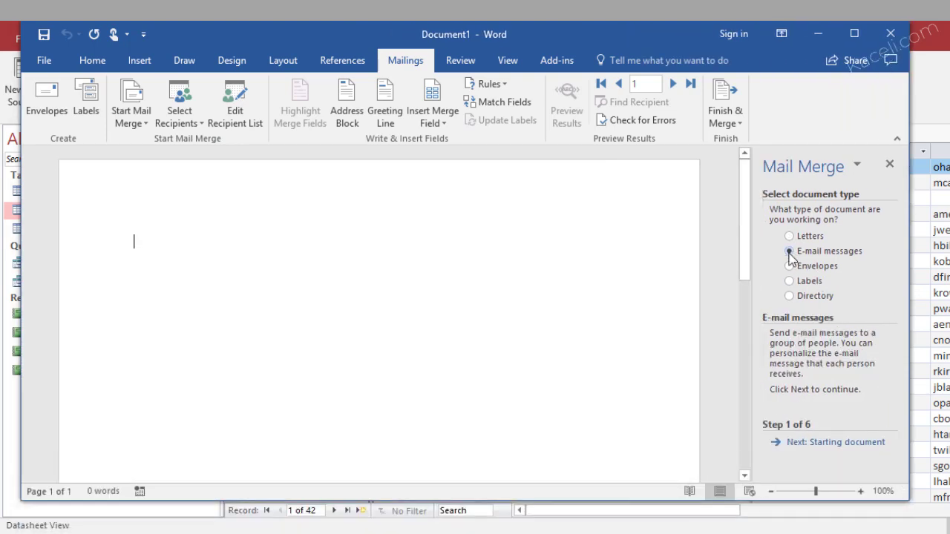
{"action": "left_click", "coordinate": [829, 444]}
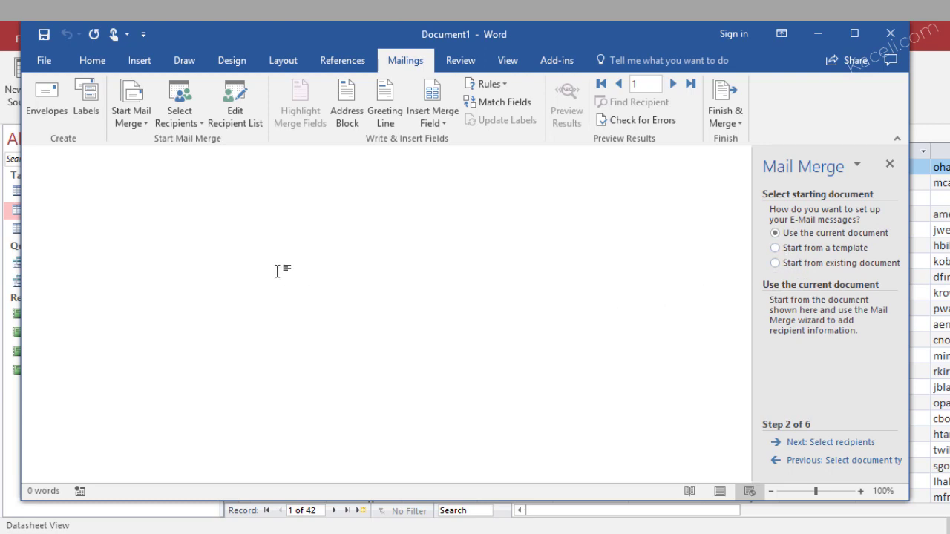
{"action": "left_click", "coordinate": [840, 442]}
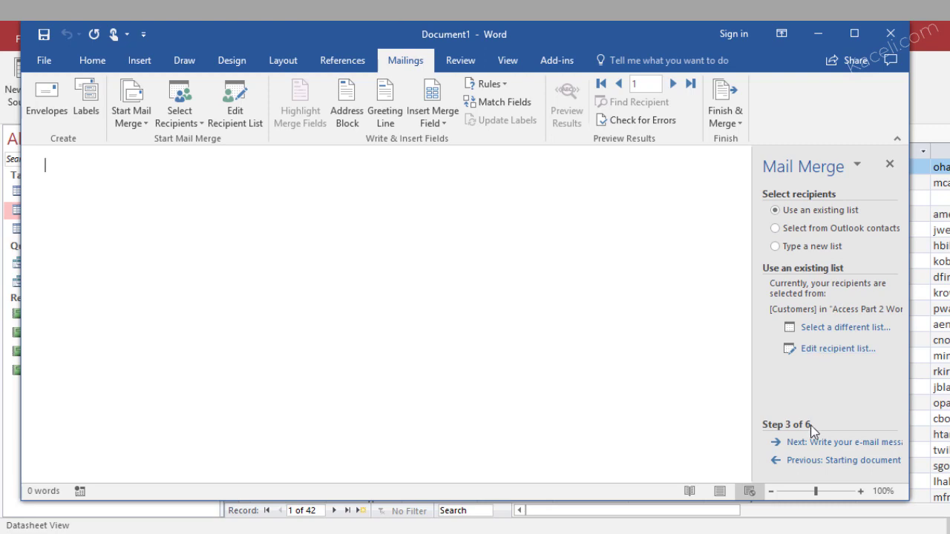
{"action": "left_click", "coordinate": [828, 443]}
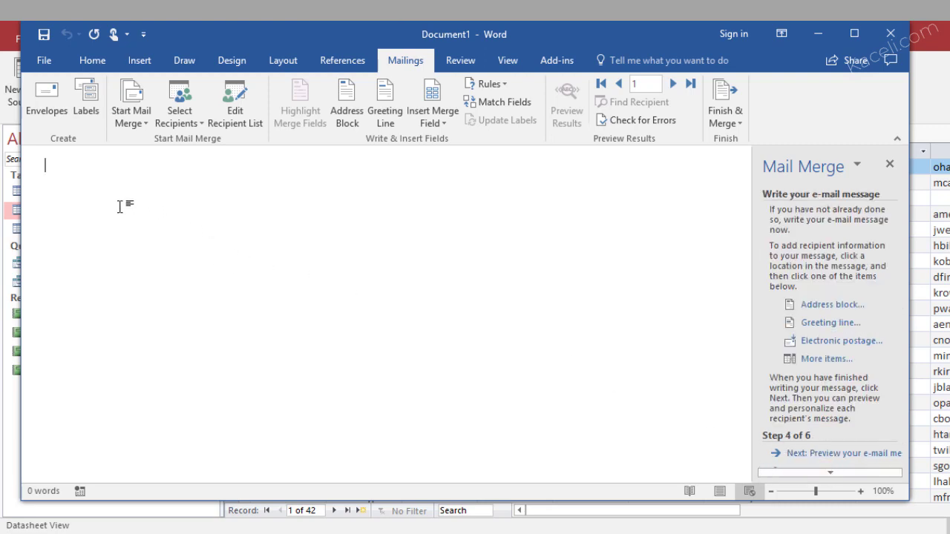
Type the greeting 'Dear «FirstName» «LastName»,' using merge fields
{"action": "type", "text": "Dar"}
{"action": "key", "text": "BackSpace"}
{"action": "key", "text": "BackSpace"}
{"action": "type", "text": "ear"}
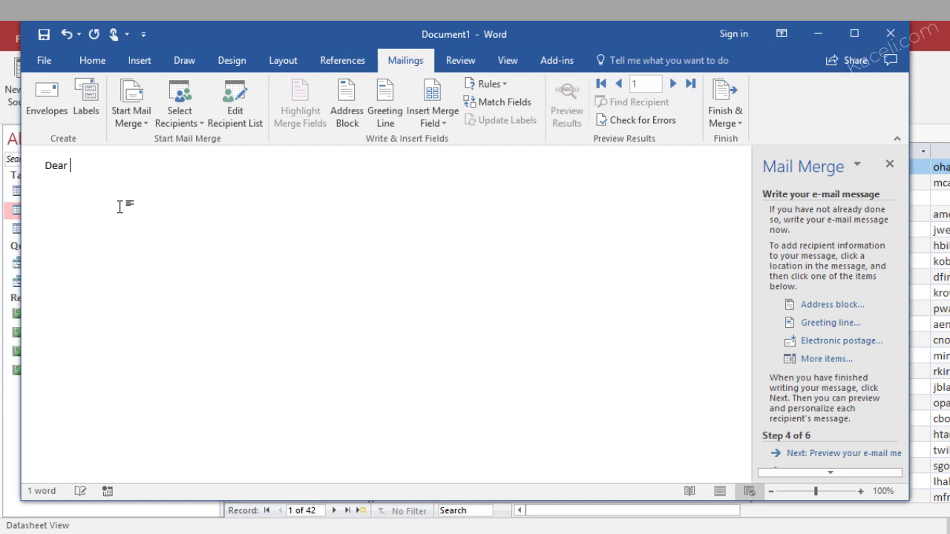
{"action": "left_click", "coordinate": [433, 116]}
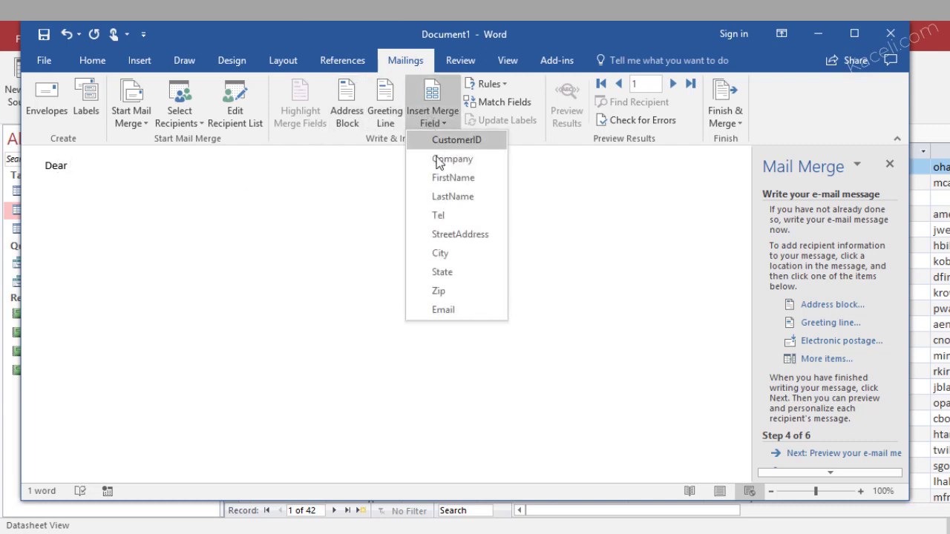
{"action": "left_click", "coordinate": [453, 179]}
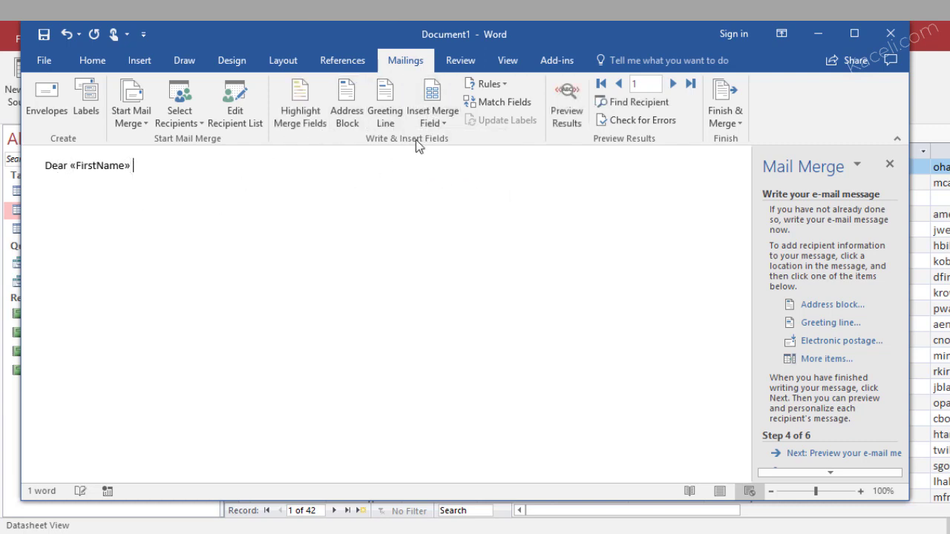
{"action": "left_click", "coordinate": [441, 116]}
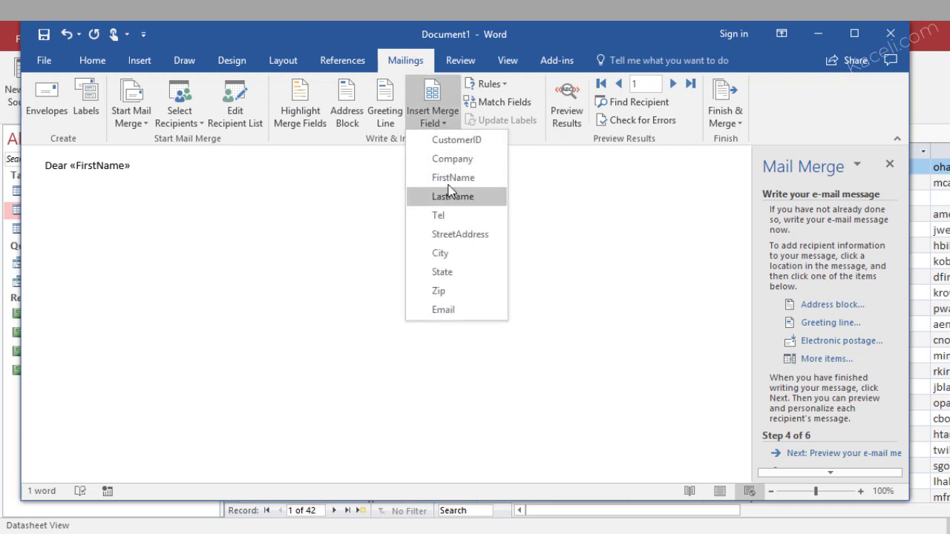
{"action": "left_click", "coordinate": [446, 197]}
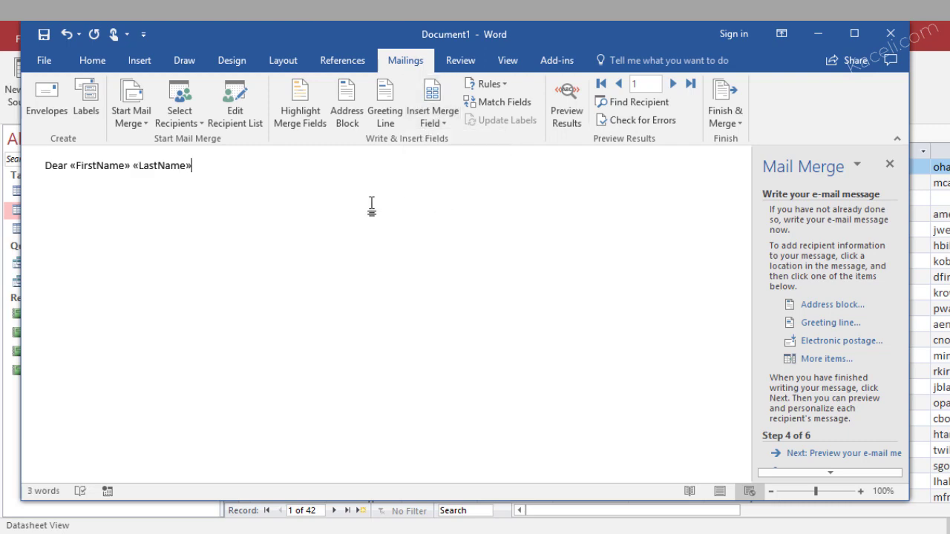
{"action": "type", "text": ","}
Add a 'Name:' line with the FirstName and LastName merge fields
{"action": "type", "text": "Here is the information you have on file with us:"}
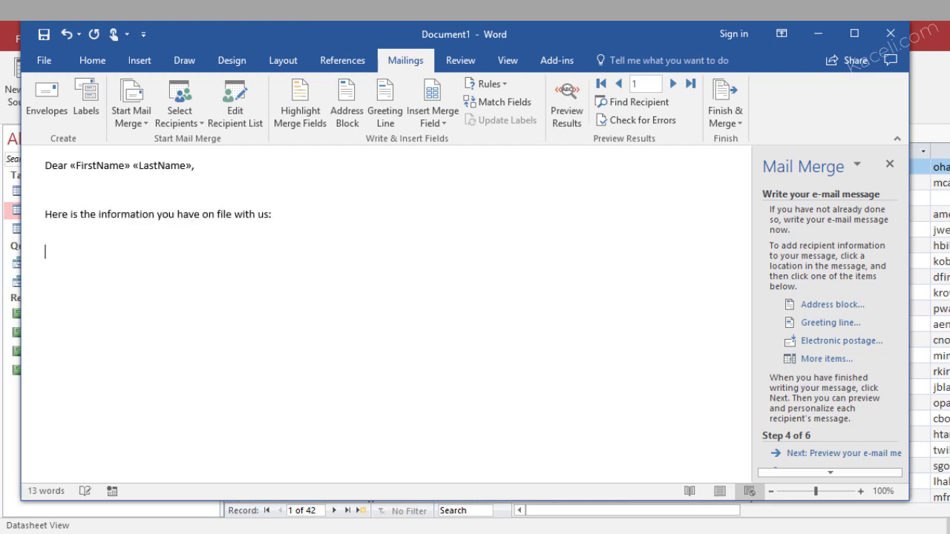
{"action": "key", "text": "BackSpace"}
{"action": "type", "text": "Name:"}
{"action": "left_click", "coordinate": [432, 122]}
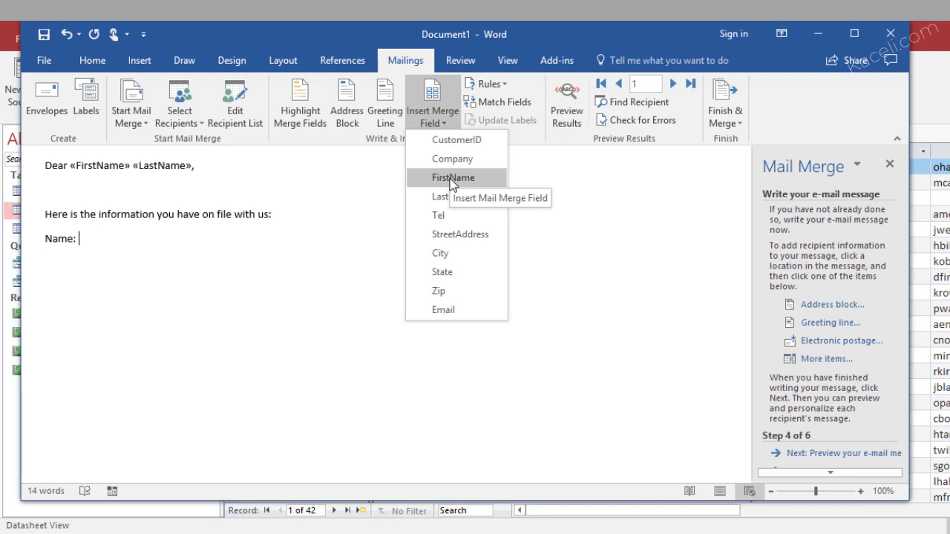
{"action": "left_click", "coordinate": [452, 178]}
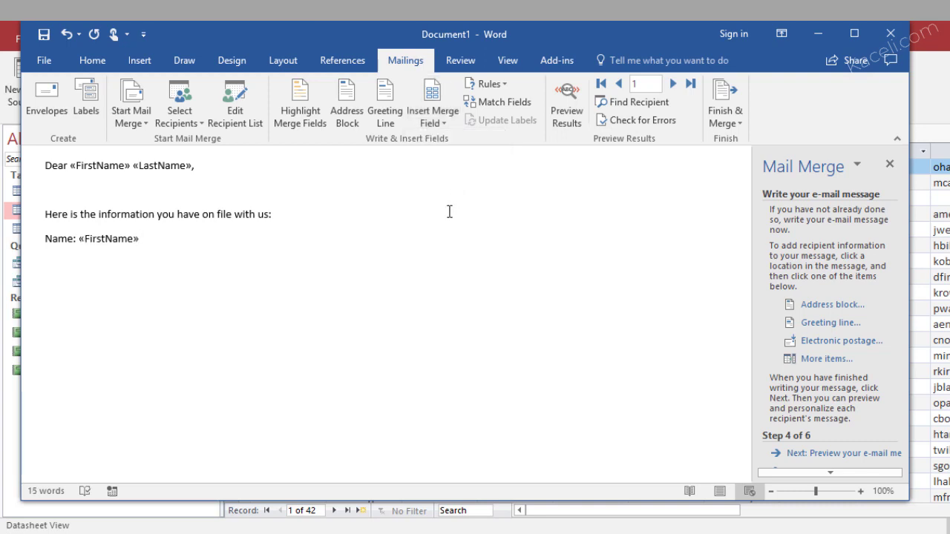
{"action": "left_click", "coordinate": [433, 116]}
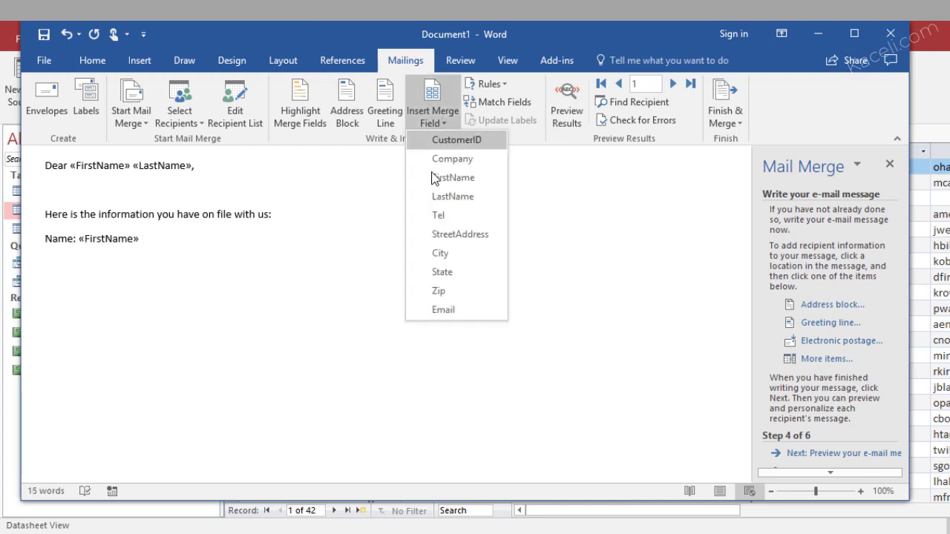
{"action": "left_click", "coordinate": [444, 197]}
Add an 'Address:' line with the StreetAddress merge field
{"action": "key", "text": "Return"}
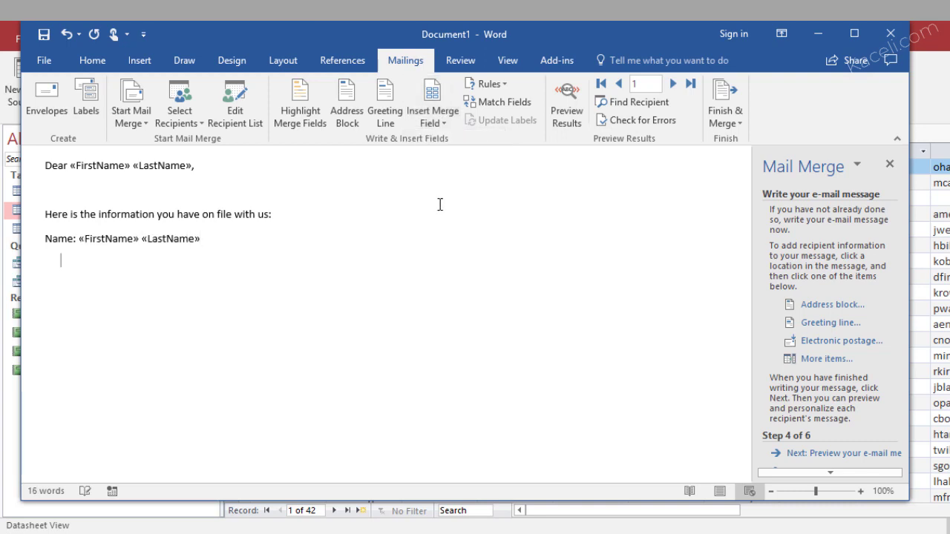
{"action": "left_click", "coordinate": [433, 119]}
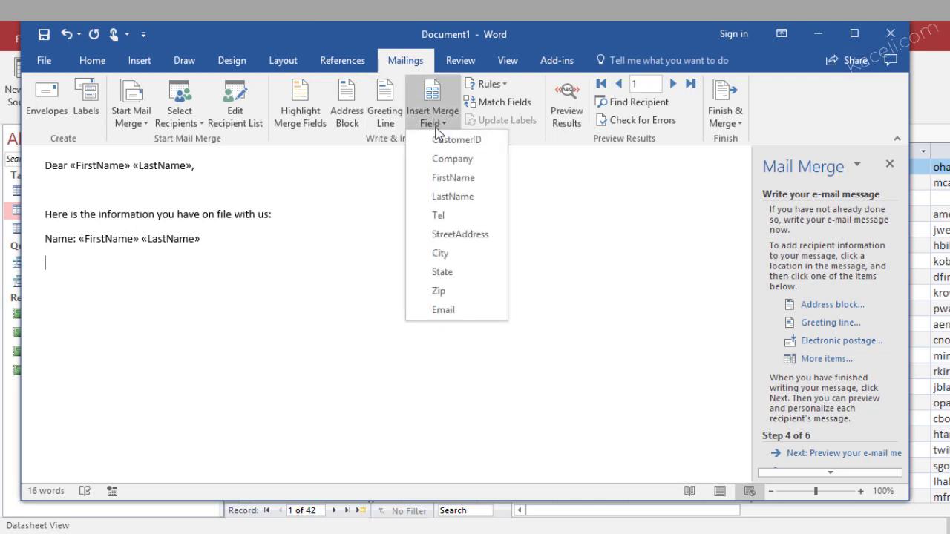
{"action": "left_click", "coordinate": [58, 262]}
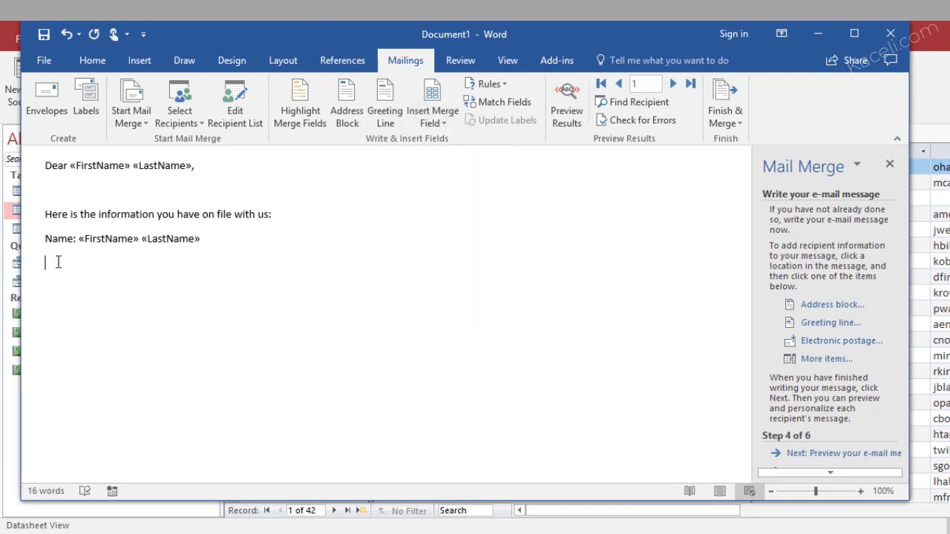
{"action": "type", "text": "Addre"}
{"action": "type", "text": "ss:"}
{"action": "left_click", "coordinate": [435, 125]}
{"action": "left_click", "coordinate": [452, 235]}
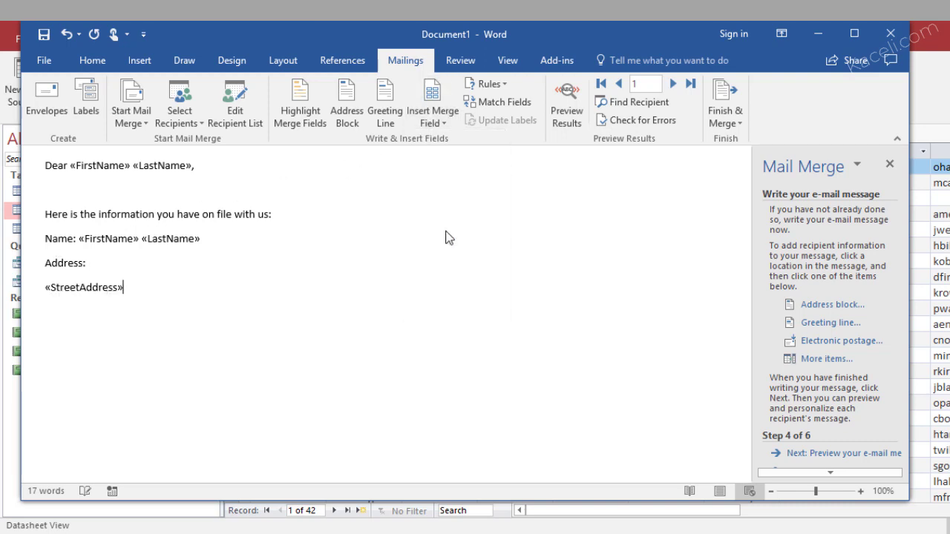
Add the City, State line and the Zip line below the street address
{"action": "key", "text": "Return"}
{"action": "left_click", "coordinate": [431, 116]}
{"action": "left_click", "coordinate": [438, 253]}
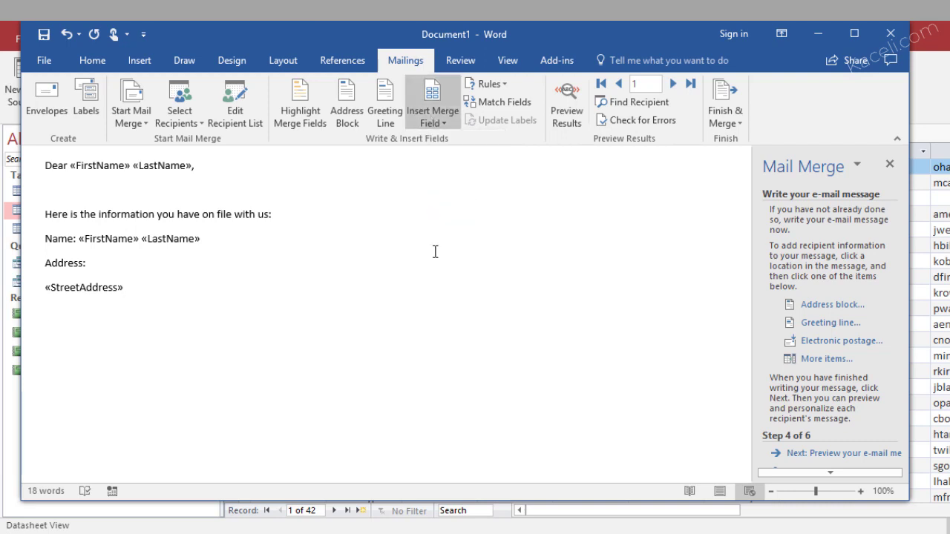
{"action": "type", "text": ","}
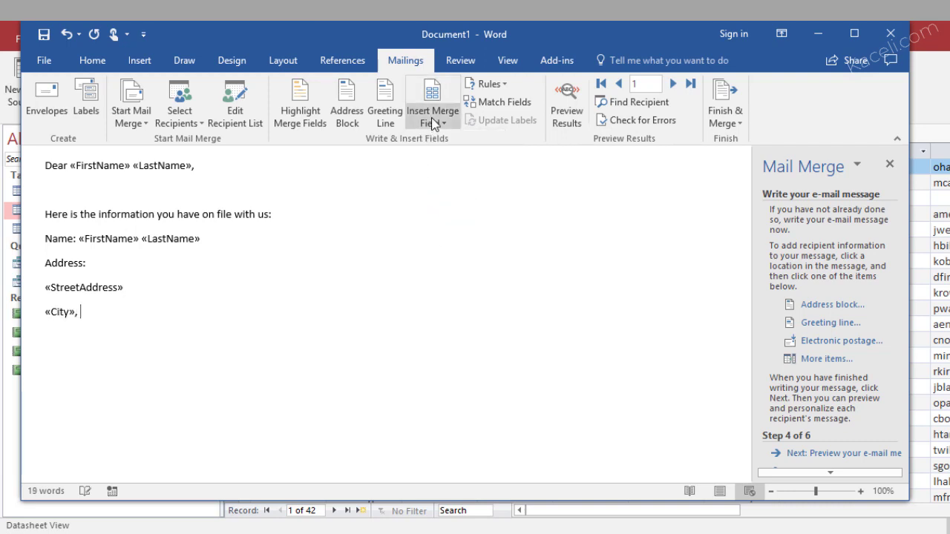
{"action": "left_click", "coordinate": [431, 116]}
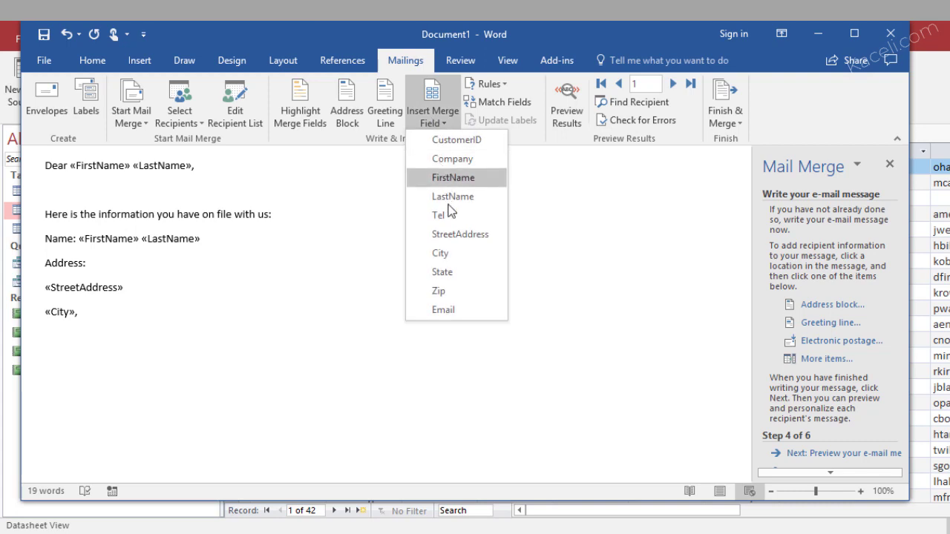
{"action": "left_click", "coordinate": [443, 271]}
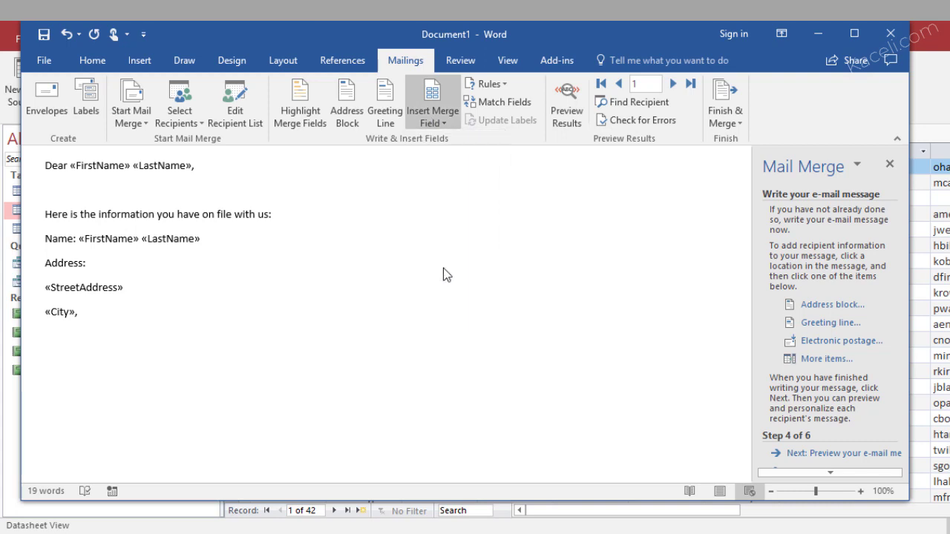
{"action": "key", "text": "Return"}
{"action": "left_click", "coordinate": [427, 126]}
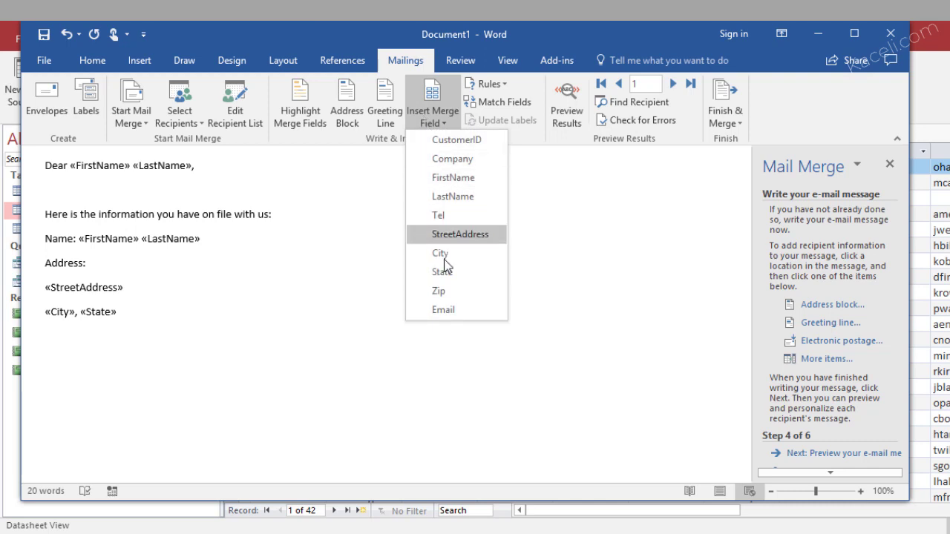
{"action": "left_click", "coordinate": [438, 289]}
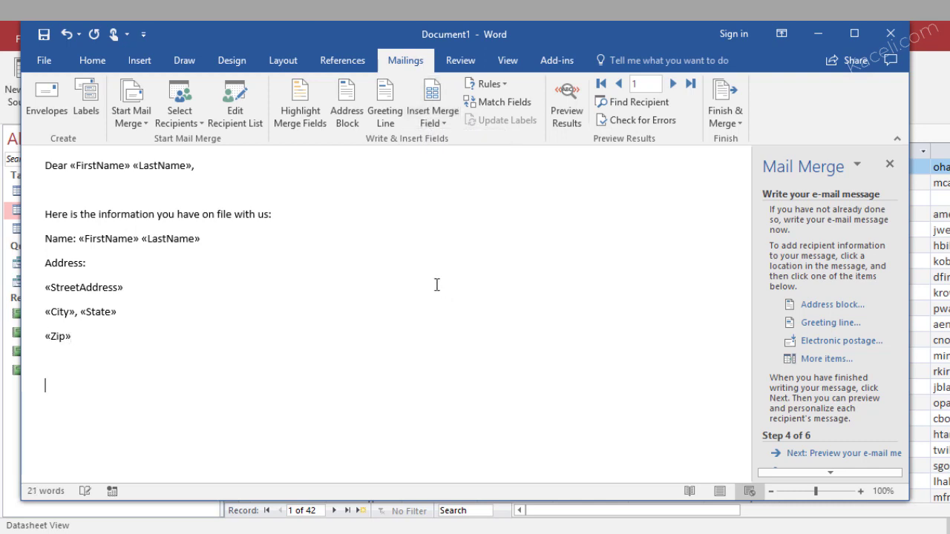
Add an 'Email:' line with the Email field and the paragraph asking customers to report errors
{"action": "type", "text": "Email:"}
{"action": "left_click", "coordinate": [442, 124]}
{"action": "left_click", "coordinate": [423, 307]}
{"action": "key", "text": "Return"}
{"action": "key", "text": "Return"}
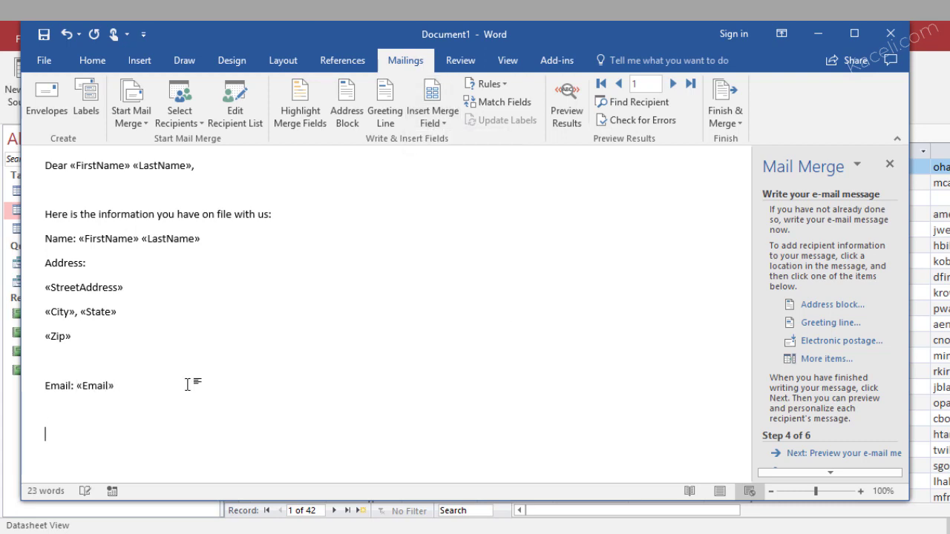
{"action": "type", "text": "If this information is not correct, please contact us immediately. From now on, we will communicate with you only th"}
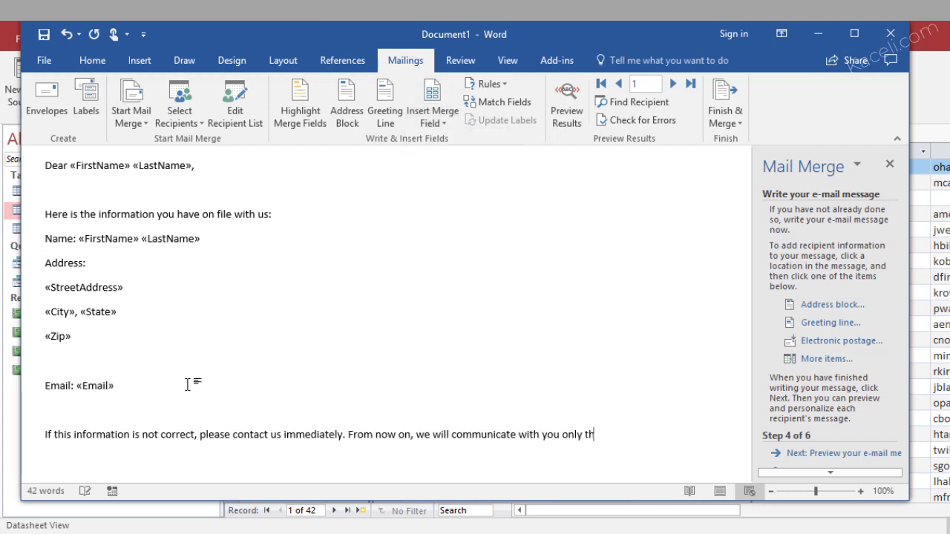
{"action": "type", "text": "rough this info."}
{"action": "key", "text": "Return"}
{"action": "key", "text": "Return"}
Sign off with 'Thank you,' and the sender's name, then indent the street, city/state and zip lines
{"action": "type", "text": "Thank you,"}
{"action": "key", "text": "Return"}
{"action": "key", "text": "Return"}
{"action": "type", "text": "Sali Kaceli"}
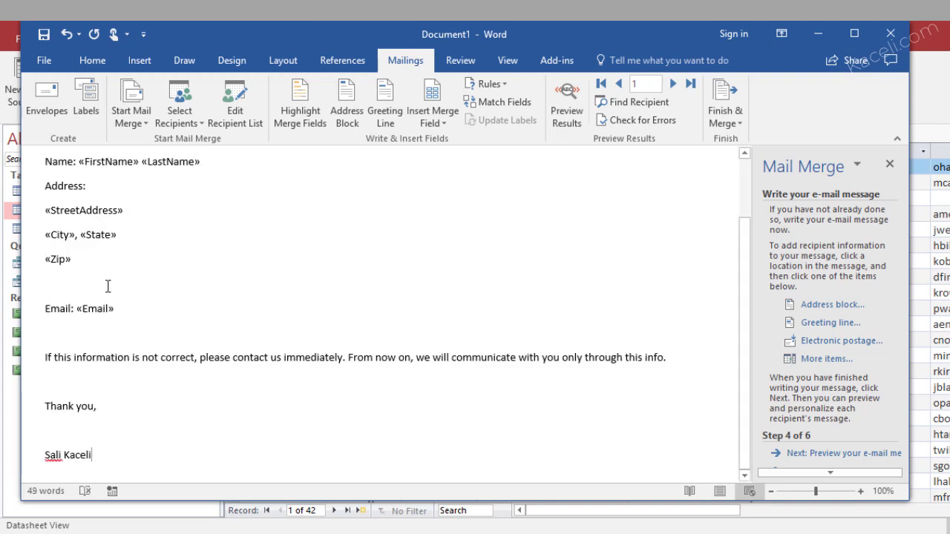
{"action": "left_click_drag", "start_coordinate": [81, 257], "coordinate": [46, 218]}
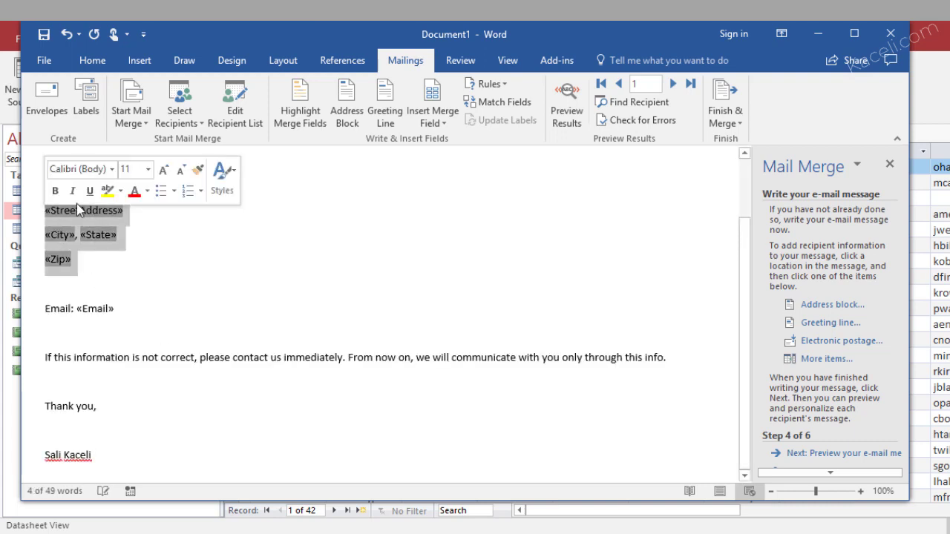
{"action": "left_click", "coordinate": [92, 61]}
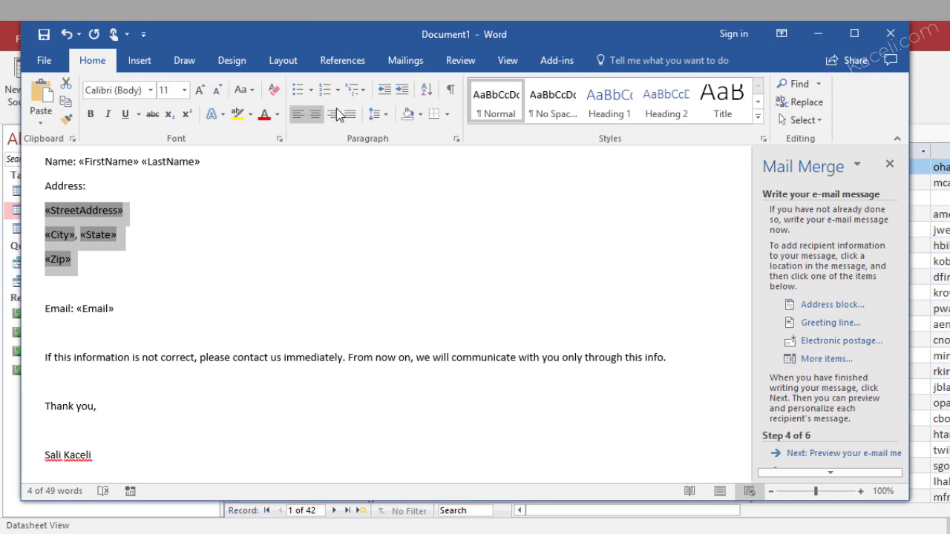
{"action": "left_click", "coordinate": [401, 89]}
{"action": "left_click", "coordinate": [194, 224]}
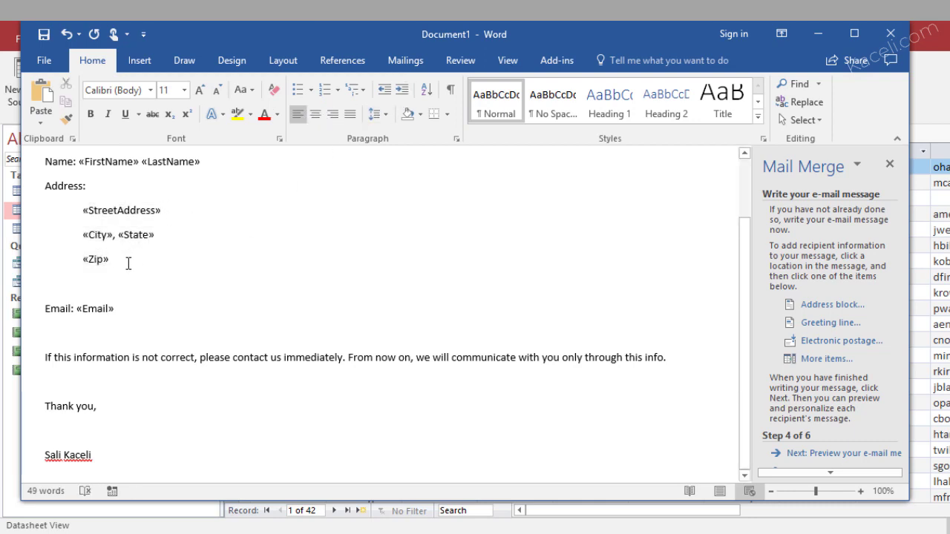
{"action": "left_click", "coordinate": [131, 308]}
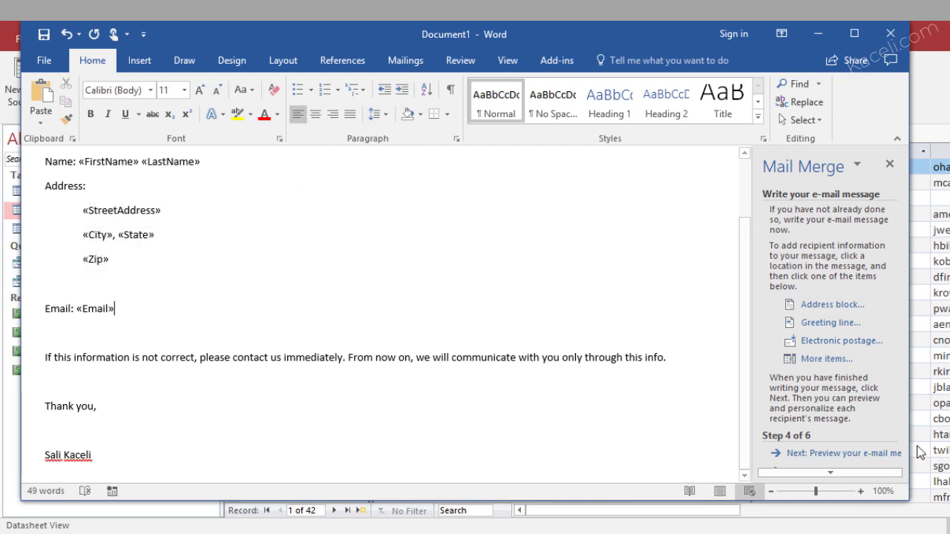
Preview the message with the first recipient's data and bring up the Merge to E-mail options
{"action": "left_click", "coordinate": [846, 455]}
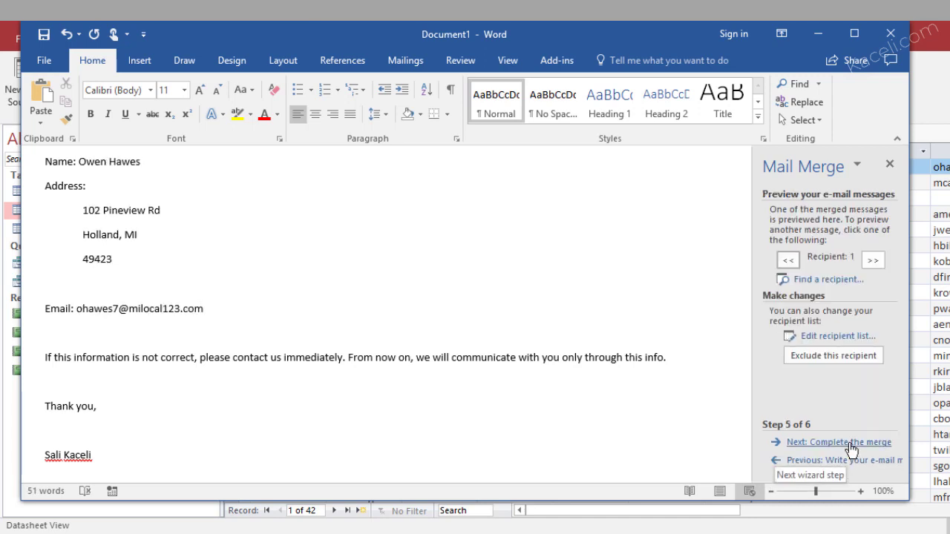
{"action": "left_click", "coordinate": [850, 444]}
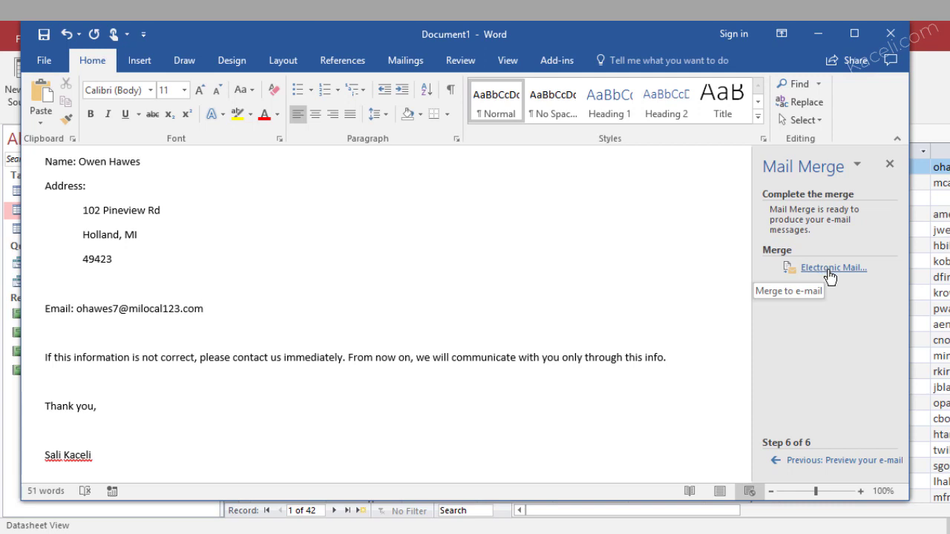
{"action": "left_click", "coordinate": [830, 275]}
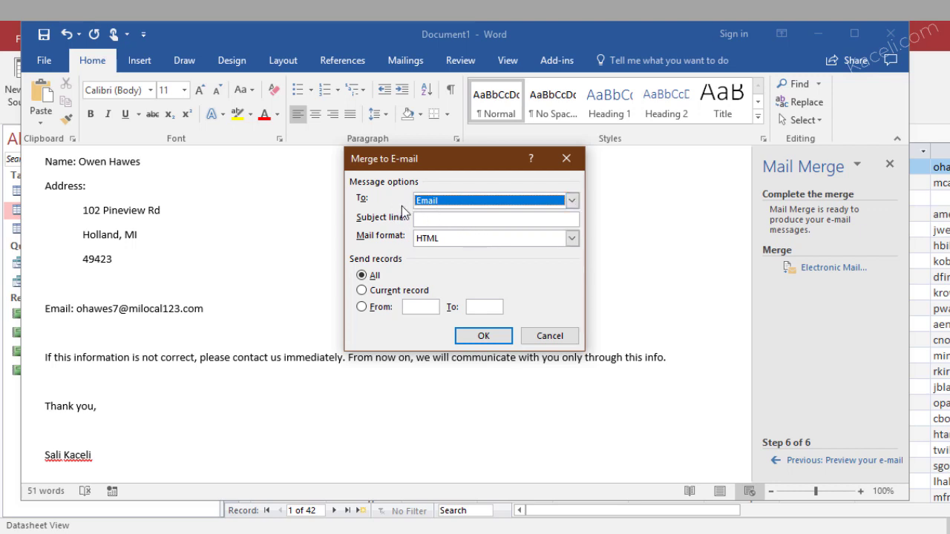
Set the Merge to E-mail To field to Email and move to the Subject line
{"action": "left_click", "coordinate": [451, 203]}
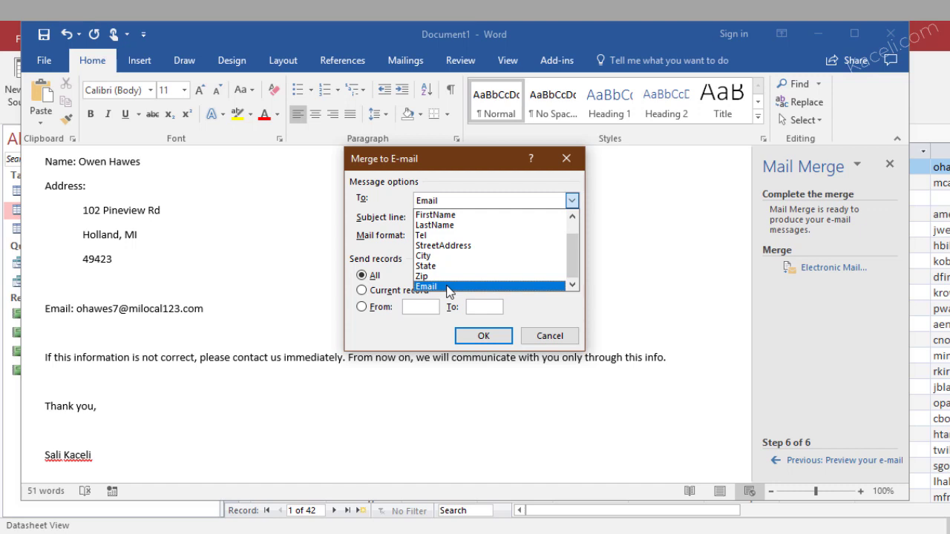
{"action": "left_click", "coordinate": [448, 287]}
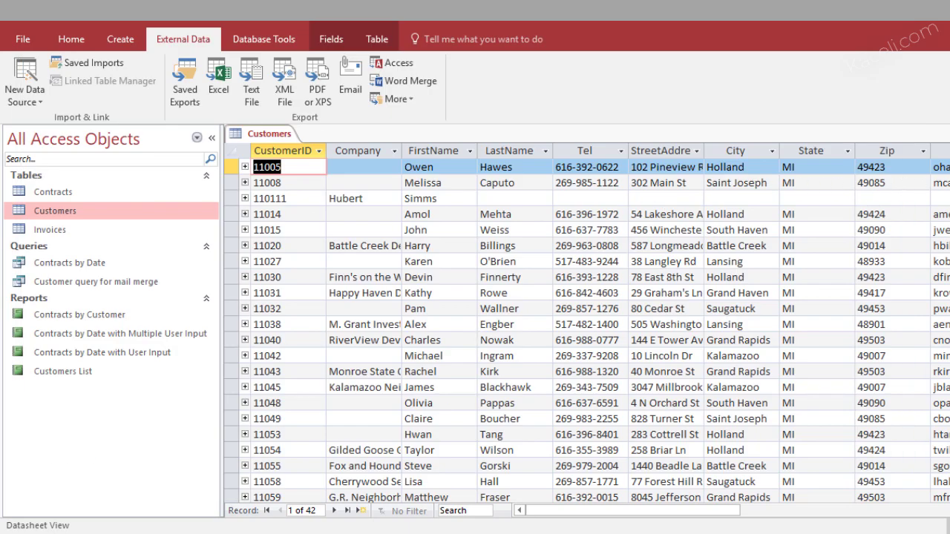
{"action": "left_click_drag", "start_coordinate": [668, 512], "coordinate": [802, 511]}
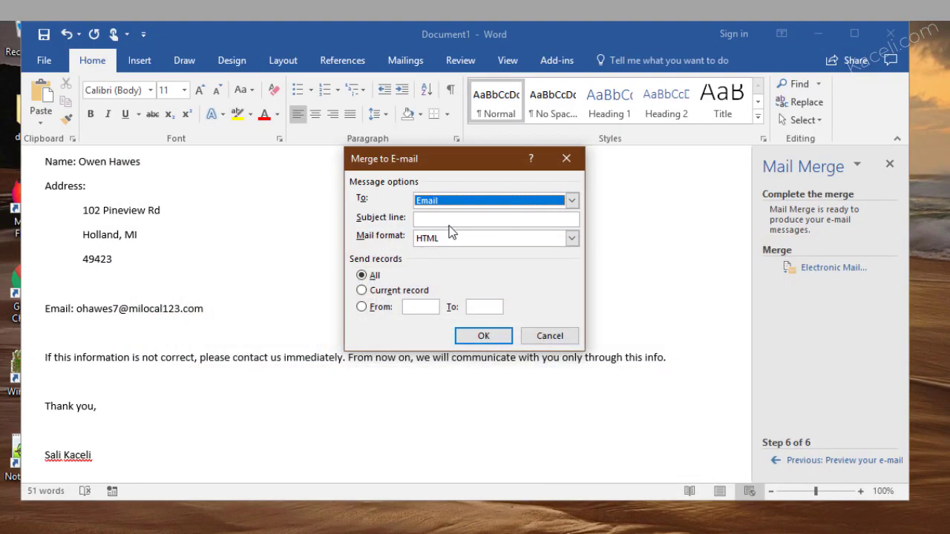
{"action": "left_click", "coordinate": [448, 217]}
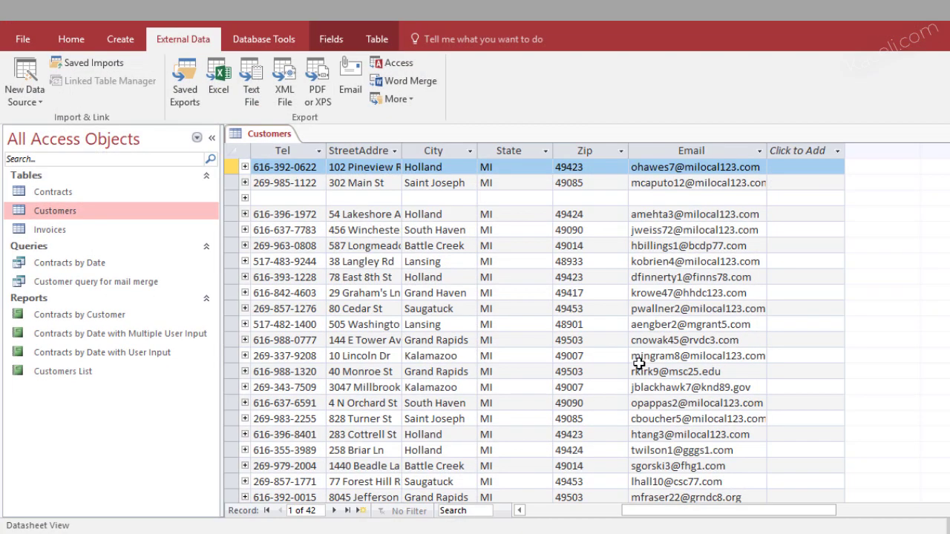
Scroll through the Customers datasheet to review the email addresses
{"action": "scroll", "coordinate": [691, 350], "scroll_direction": "down", "scroll_amount": 5}
{"action": "scroll", "coordinate": [691, 349], "scroll_direction": "down", "scroll_amount": 5}
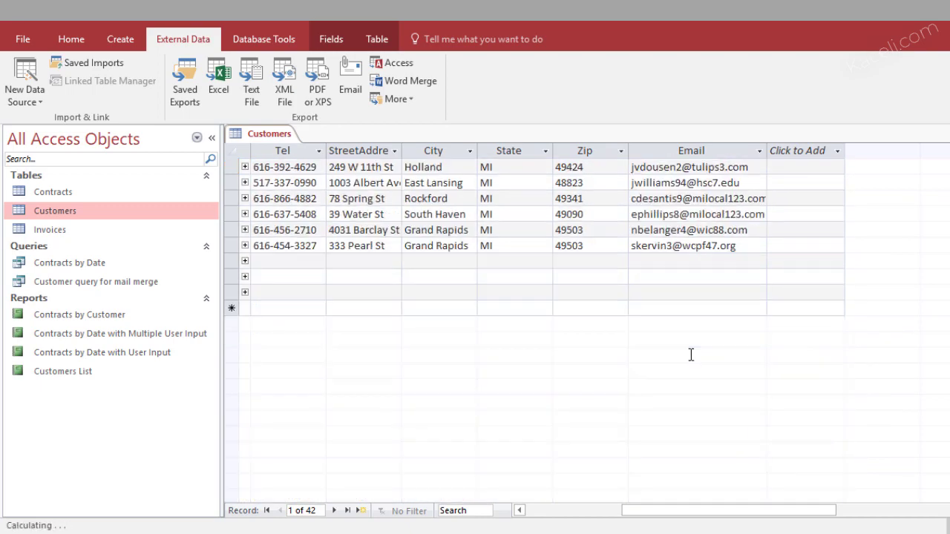
{"action": "scroll", "coordinate": [691, 350], "scroll_direction": "up", "scroll_amount": 3}
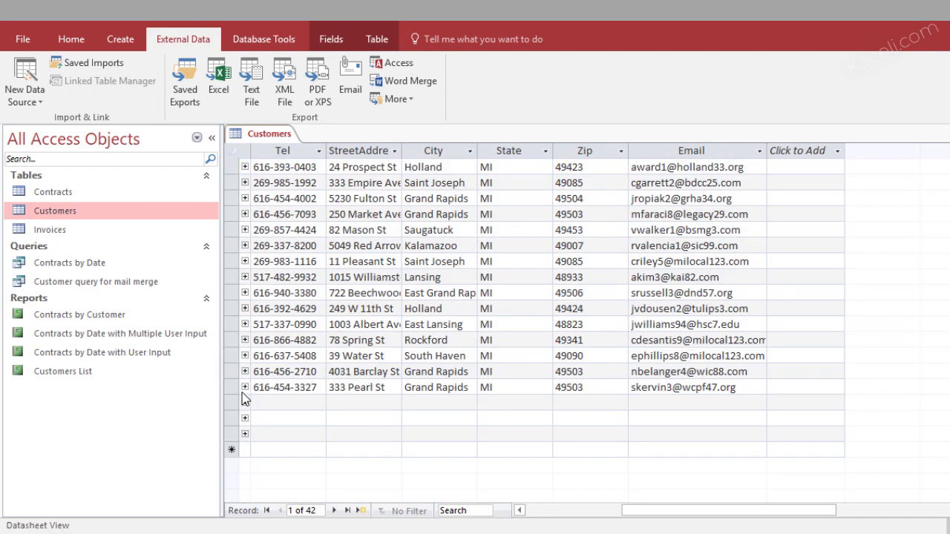
{"action": "scroll", "coordinate": [722, 381], "scroll_direction": "up", "scroll_amount": 9}
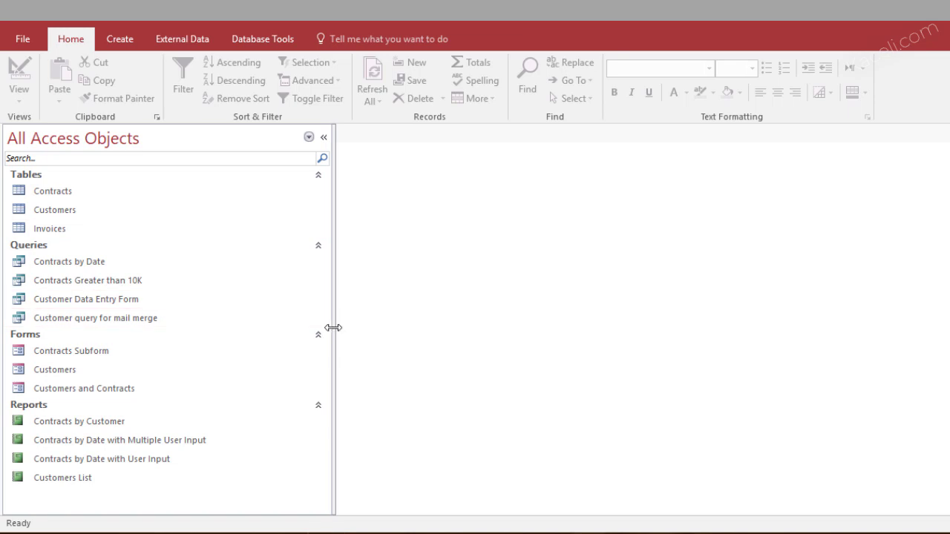
Narrow the navigation pane and activate the Tell me search box
{"action": "left_click_drag", "start_coordinate": [333, 327], "coordinate": [230, 328]}
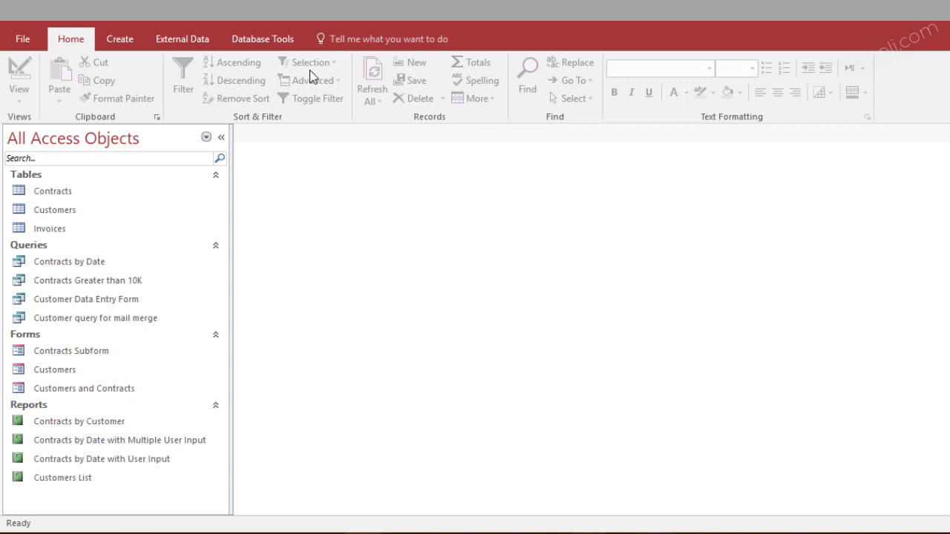
{"action": "left_click", "coordinate": [371, 41]}
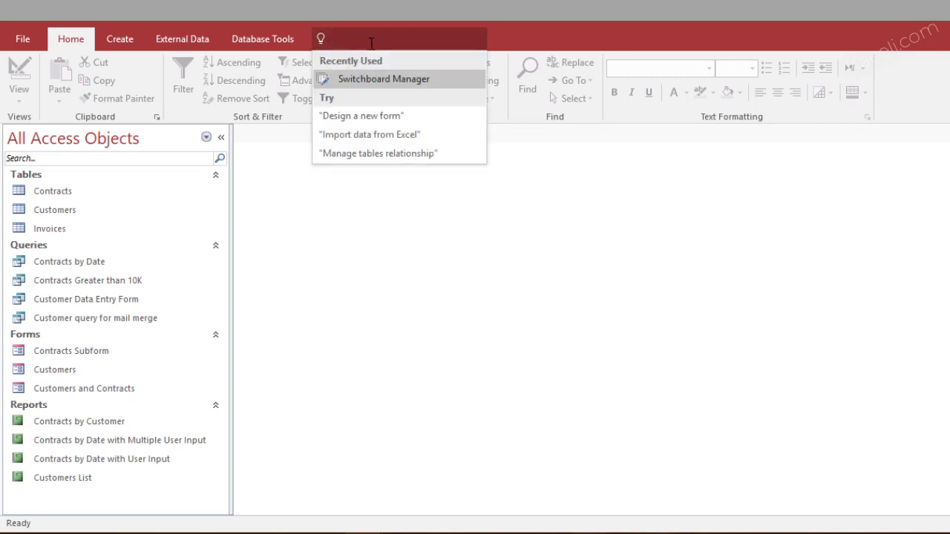
Search Tell me for 'switch' and launch the Switchboard Manager
{"action": "left_click", "coordinate": [522, 37]}
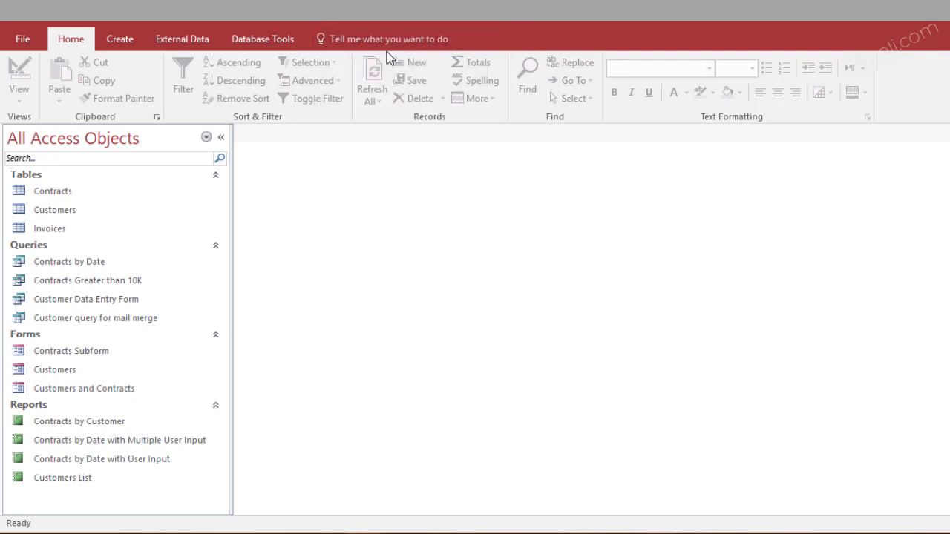
{"action": "left_click", "coordinate": [358, 43]}
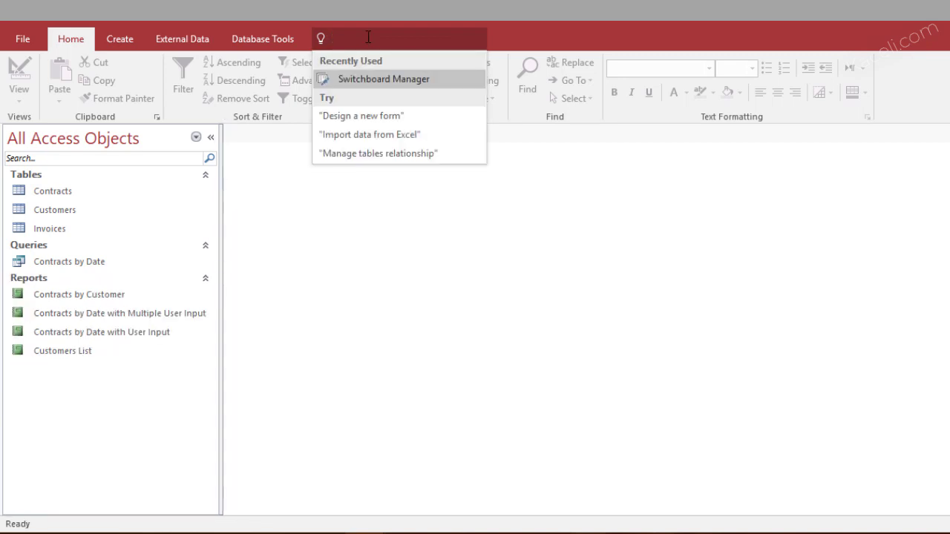
{"action": "type", "text": "switch"}
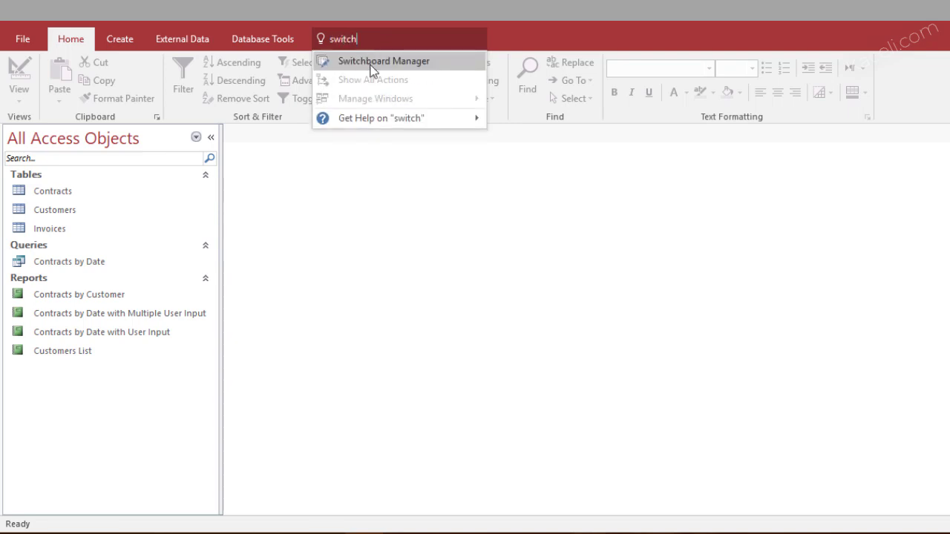
{"action": "left_click", "coordinate": [372, 70]}
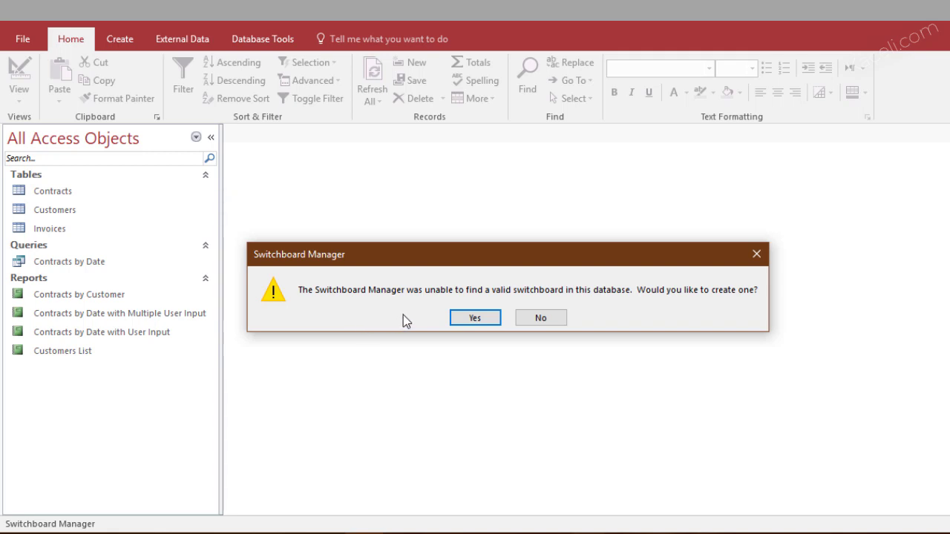
Create a new switchboard and add a new item to the Main Switchboard page
{"action": "left_click", "coordinate": [471, 318]}
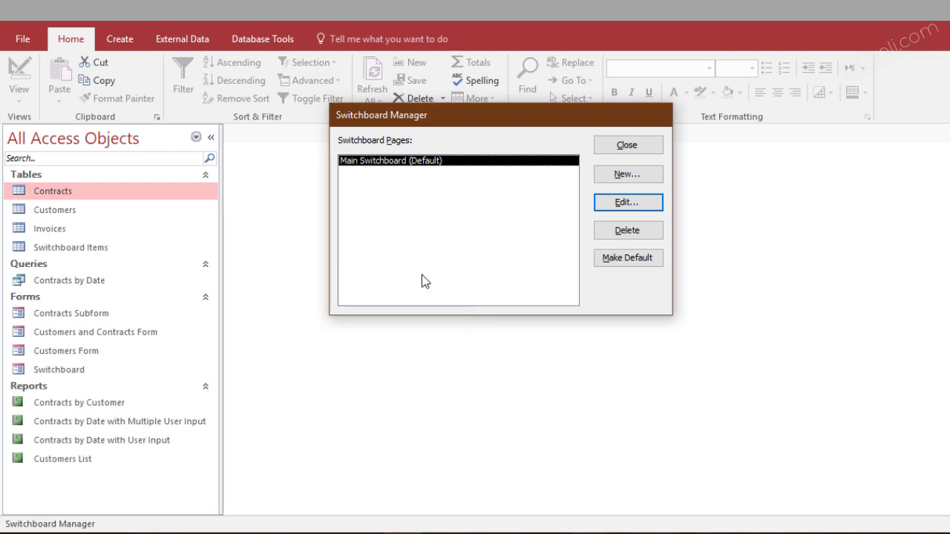
{"action": "left_click", "coordinate": [630, 204]}
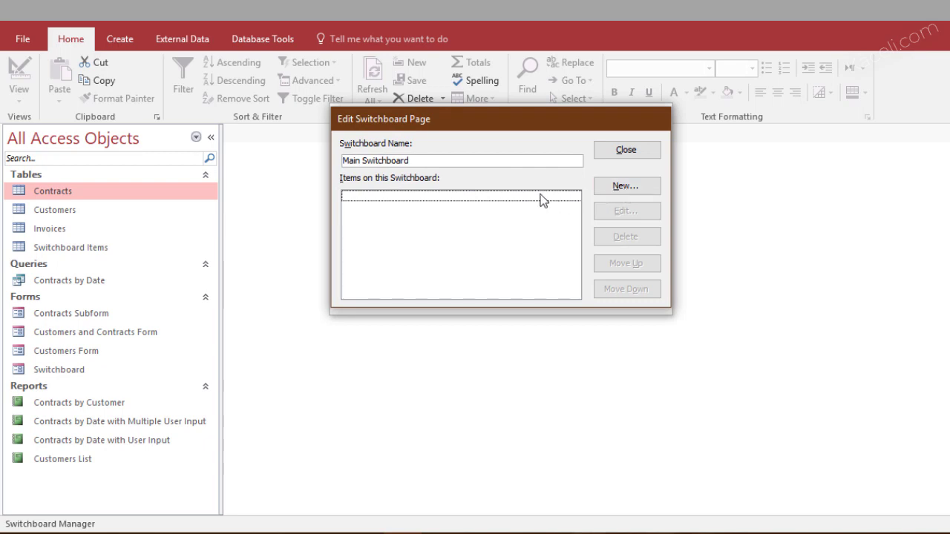
{"action": "left_click", "coordinate": [621, 186]}
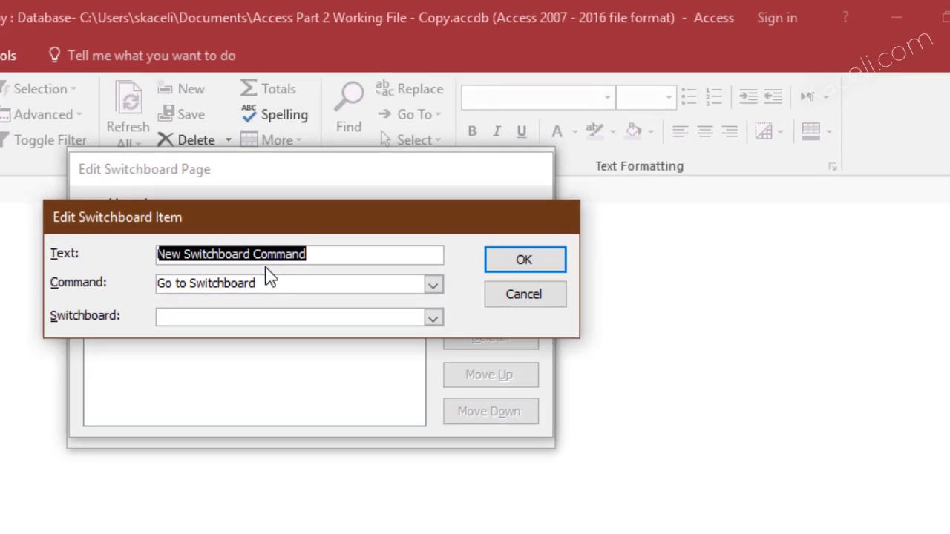
Add an 'Update Customer Records' item that opens Customers Form for editing
{"action": "type", "text": "Update Customer Records"}
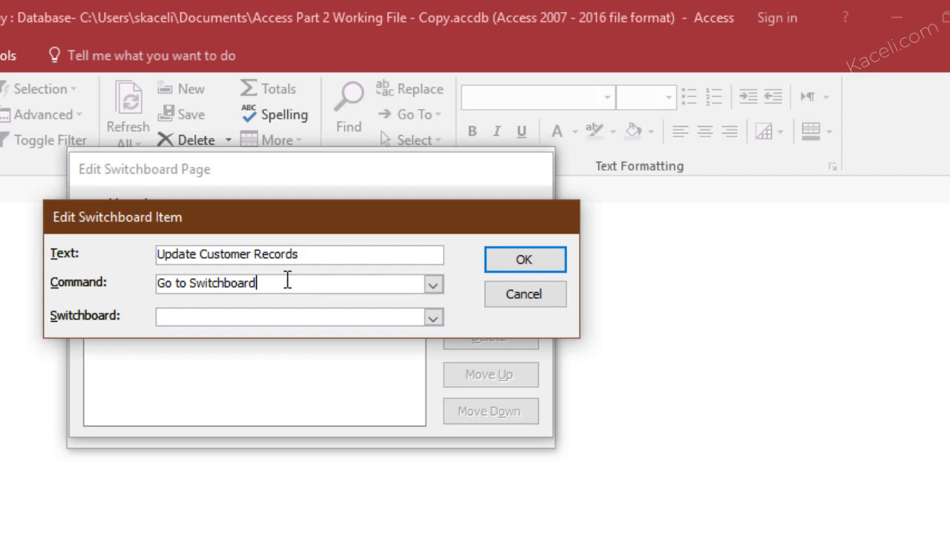
{"action": "left_click", "coordinate": [433, 285]}
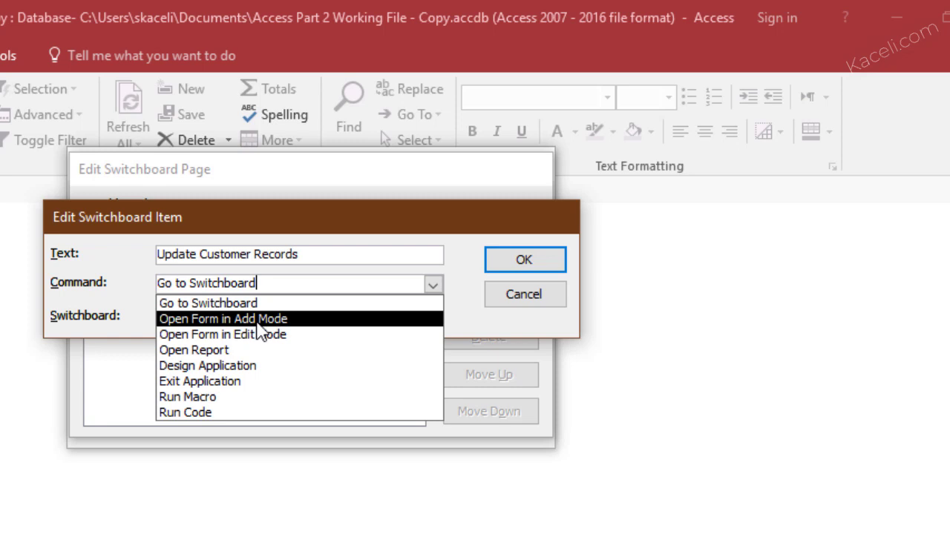
{"action": "left_click", "coordinate": [228, 336]}
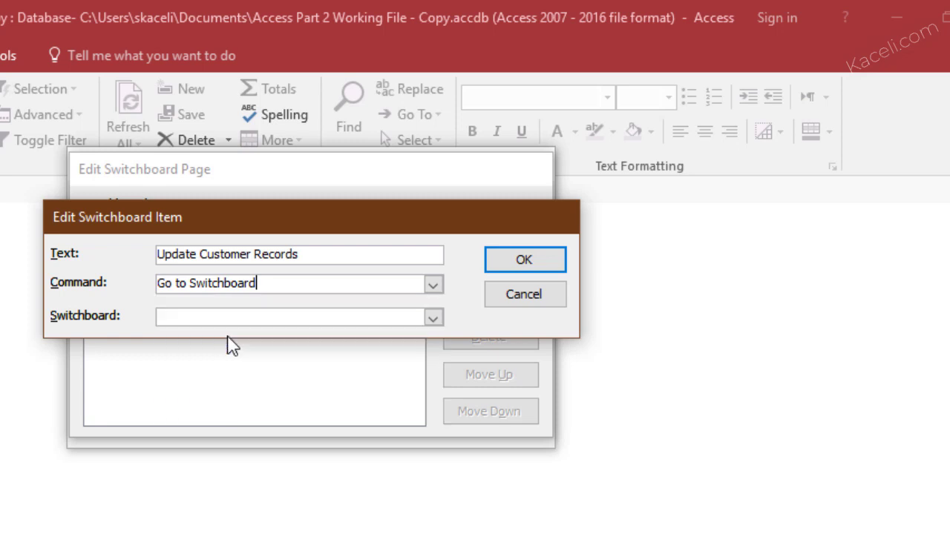
{"action": "left_click", "coordinate": [435, 319]}
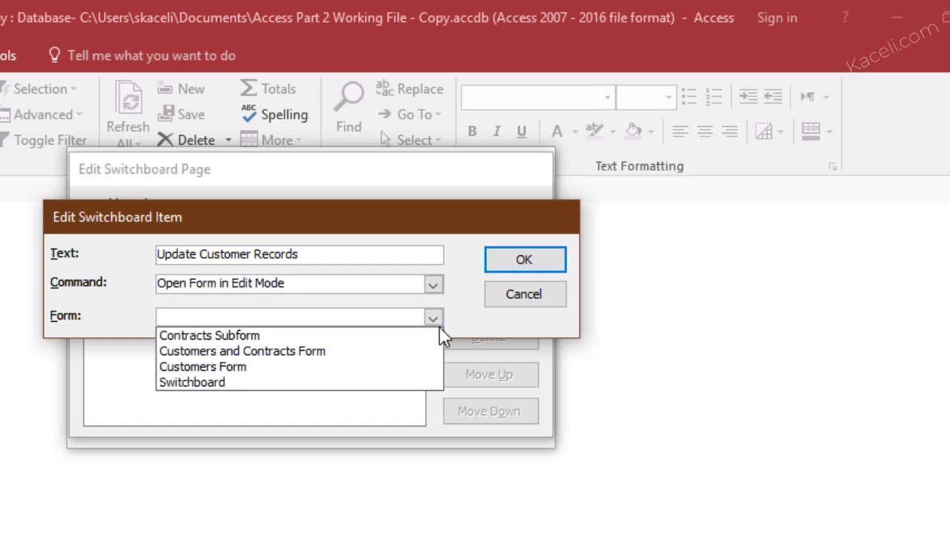
{"action": "left_click", "coordinate": [205, 367]}
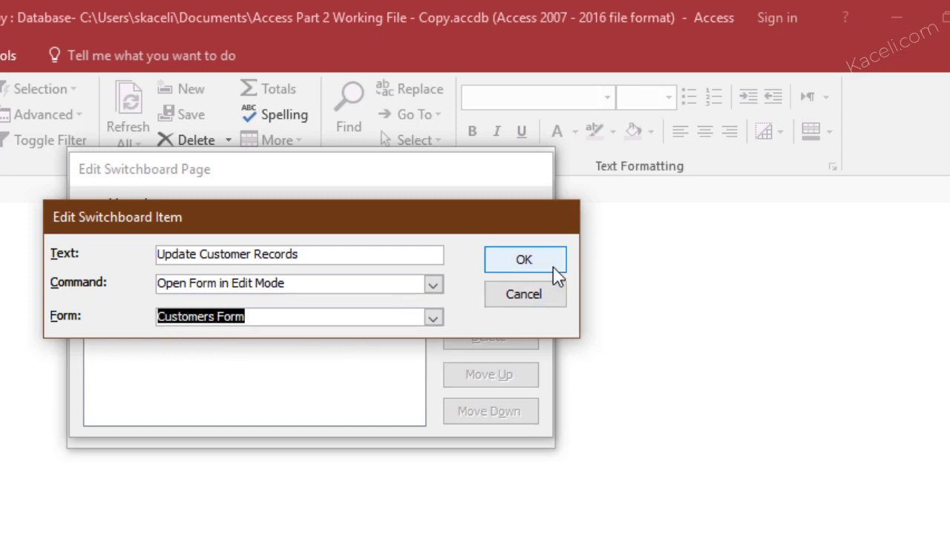
{"action": "left_click", "coordinate": [516, 269]}
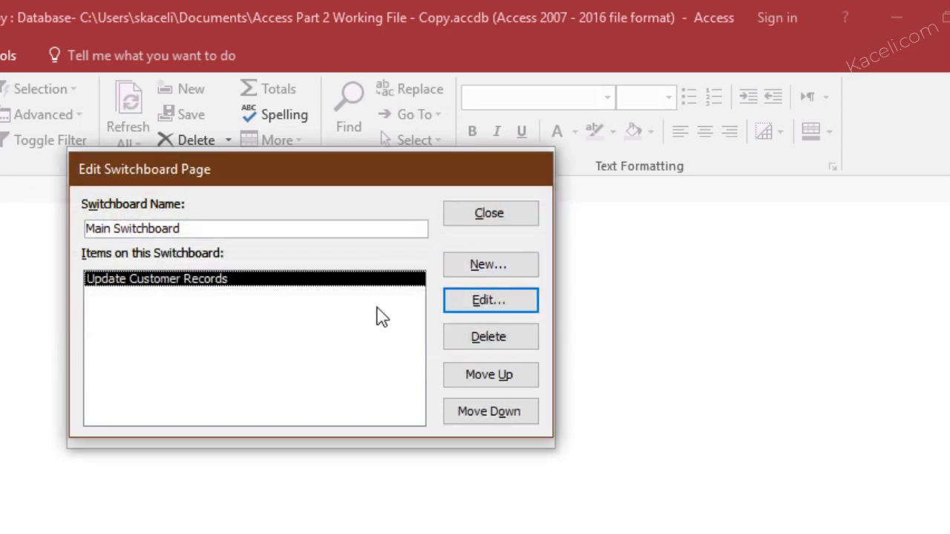
Add an 'Add New Customer' item that opens Customers Form in Add Mode
{"action": "left_click", "coordinate": [488, 268]}
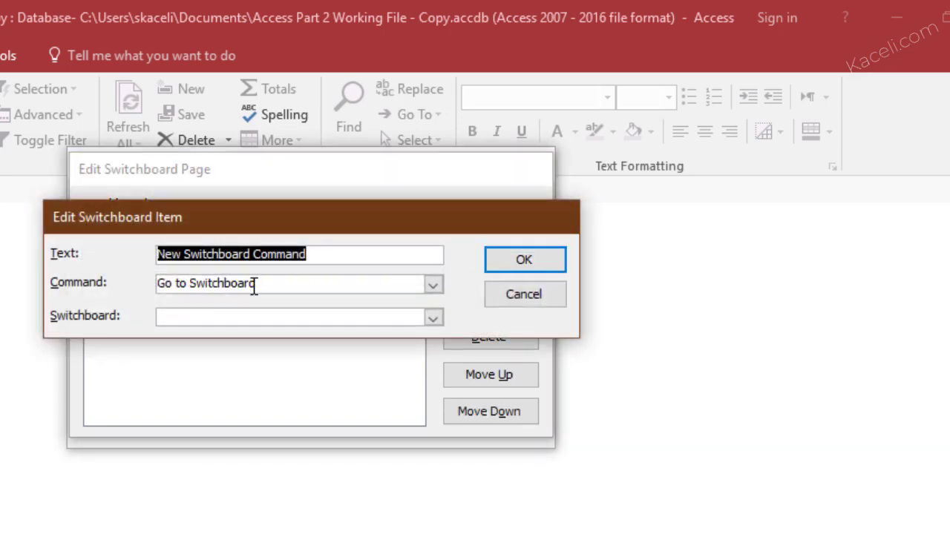
{"action": "type", "text": "Add"}
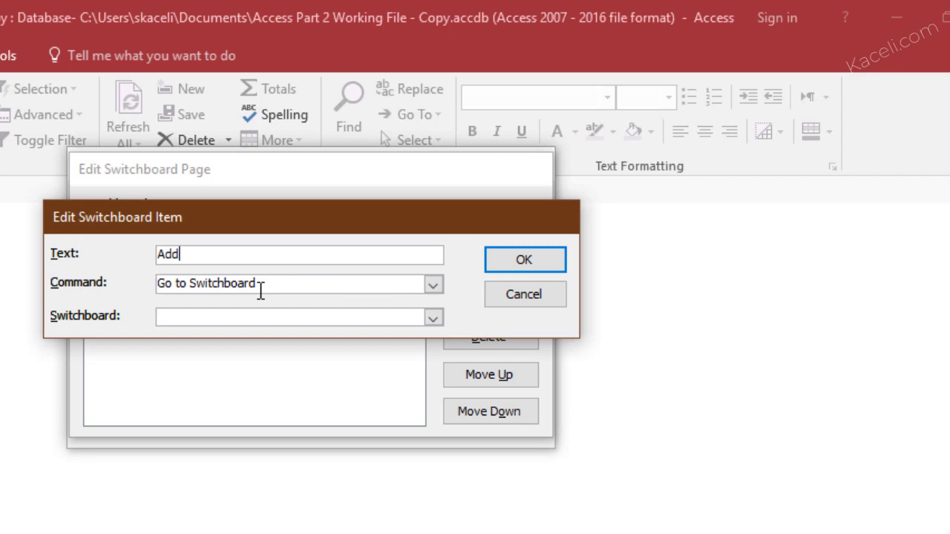
{"action": "type", "text": " New Customer"}
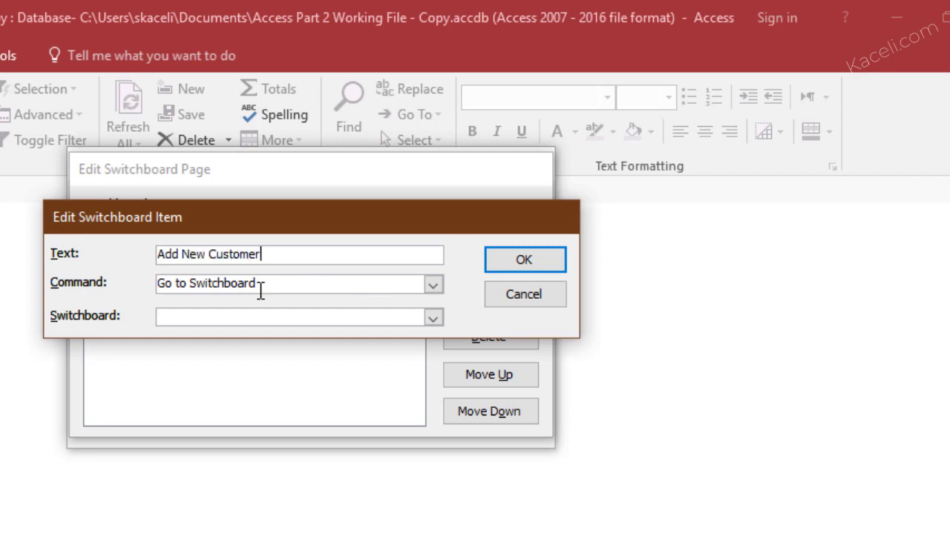
{"action": "left_click", "coordinate": [432, 285]}
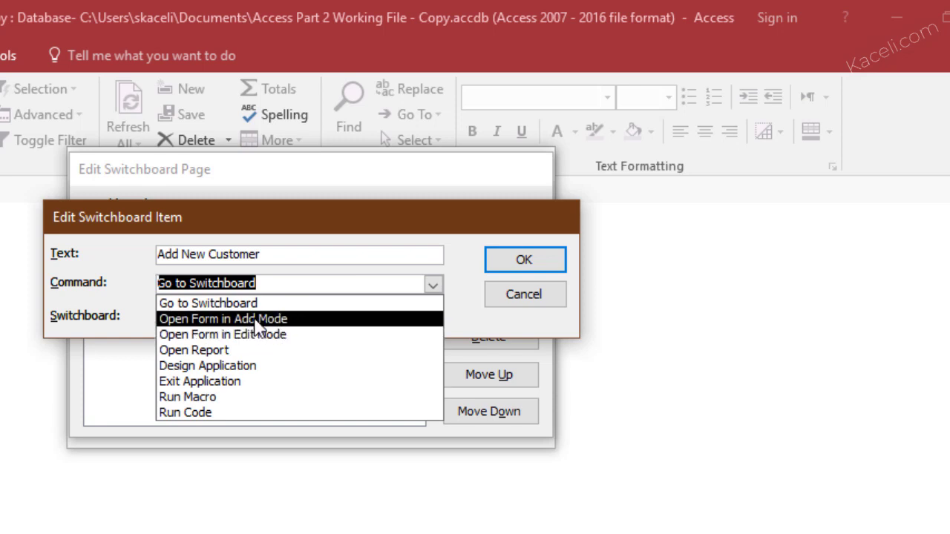
{"action": "left_click", "coordinate": [259, 320]}
{"action": "left_click", "coordinate": [432, 319]}
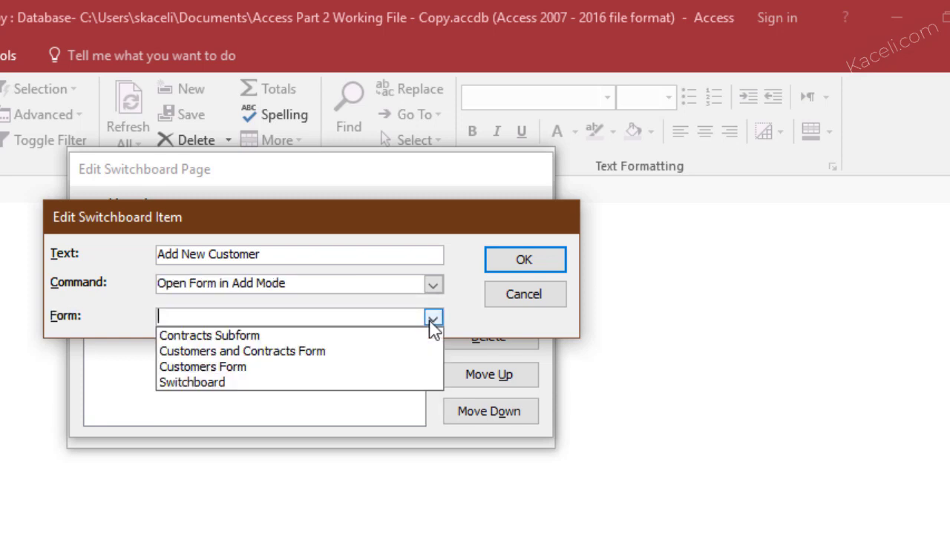
{"action": "left_click", "coordinate": [243, 371]}
{"action": "key", "text": "Return"}
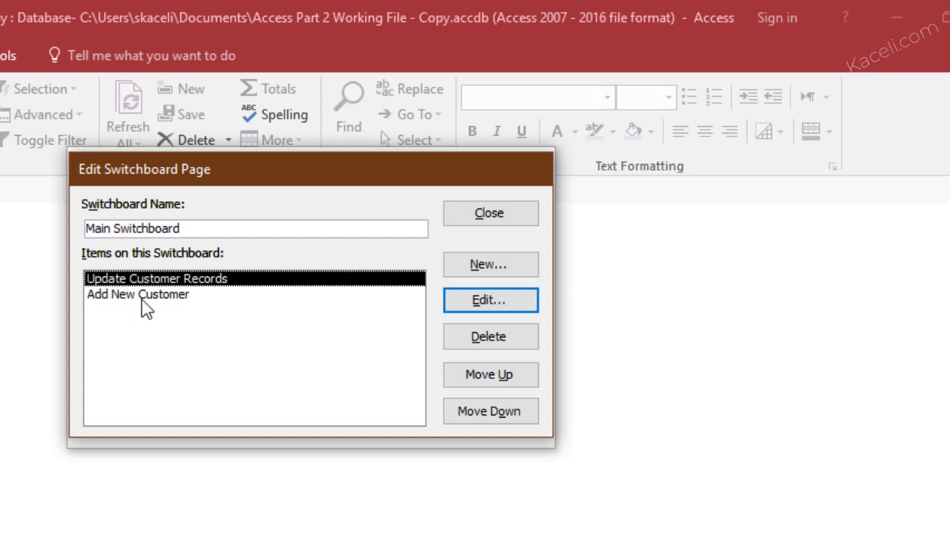
Add a 'View Contracts by Date Range' item opening the Contracts by Date with Multiple User Input report
{"action": "left_click", "coordinate": [487, 275]}
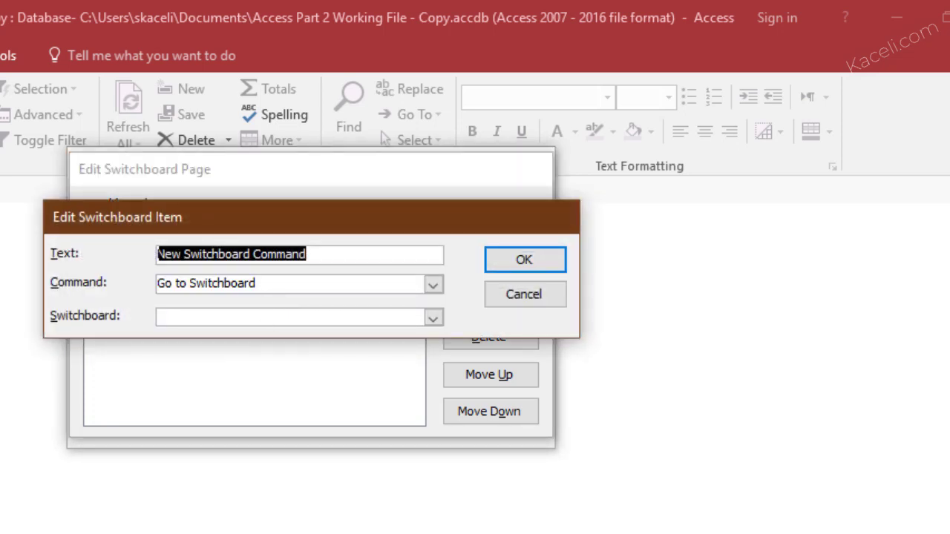
{"action": "type", "text": "Con"}
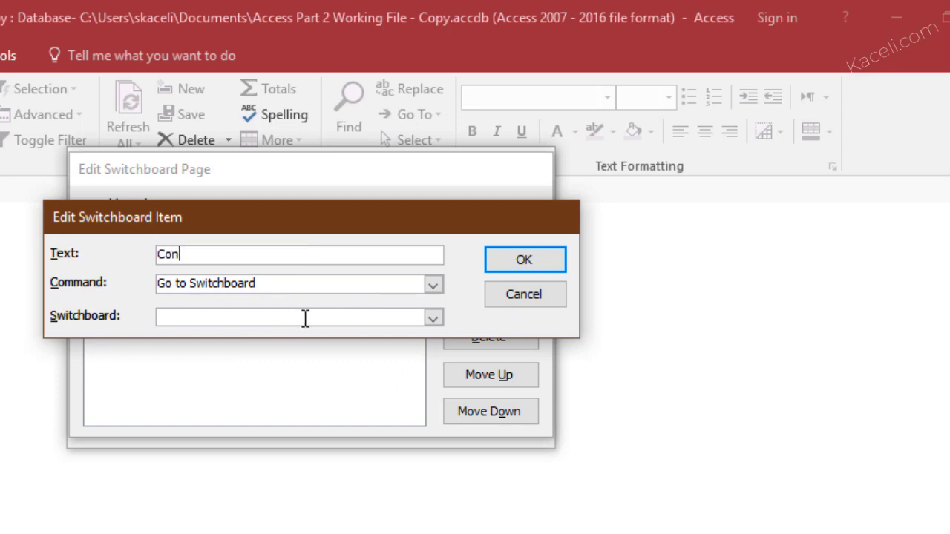
{"action": "type", "text": "tracts by Date"}
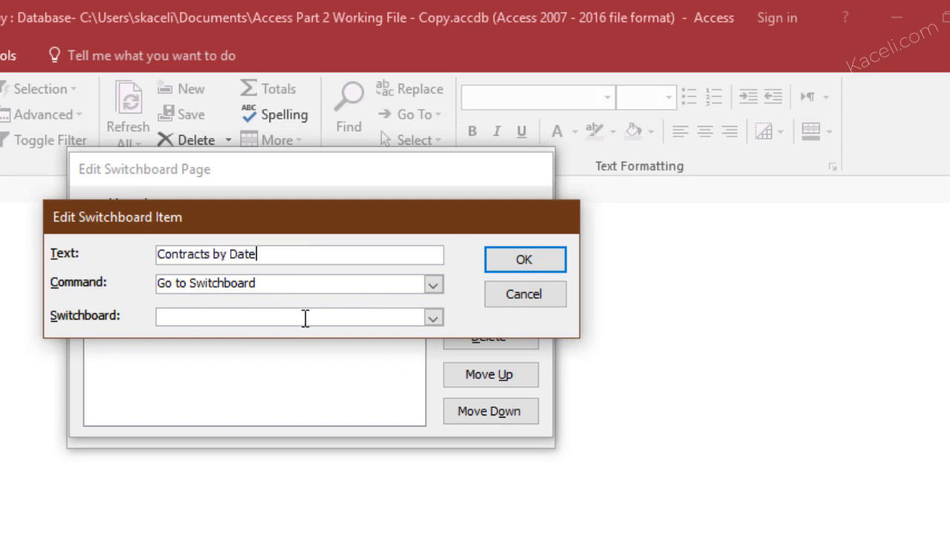
{"action": "key", "text": "Tab"}
{"action": "key", "text": "alt+Down"}
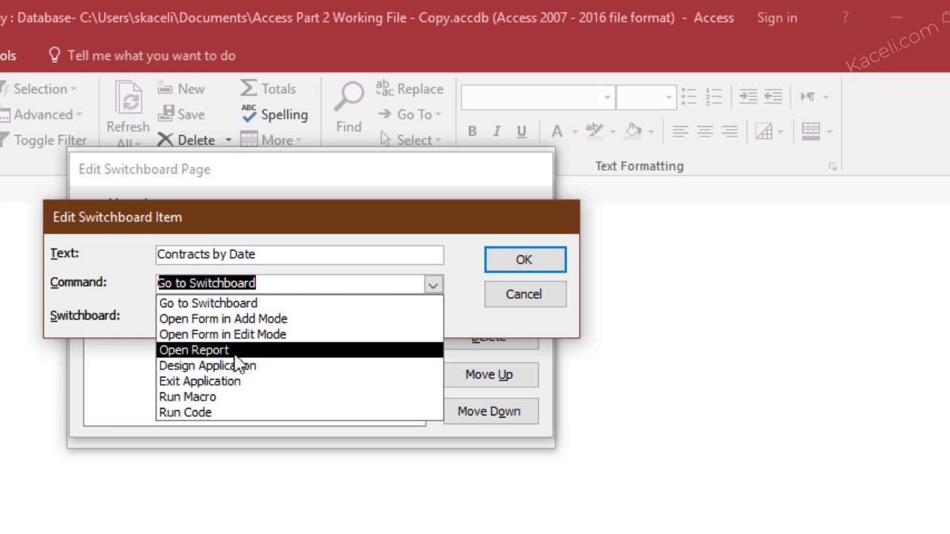
{"action": "left_click", "coordinate": [235, 352]}
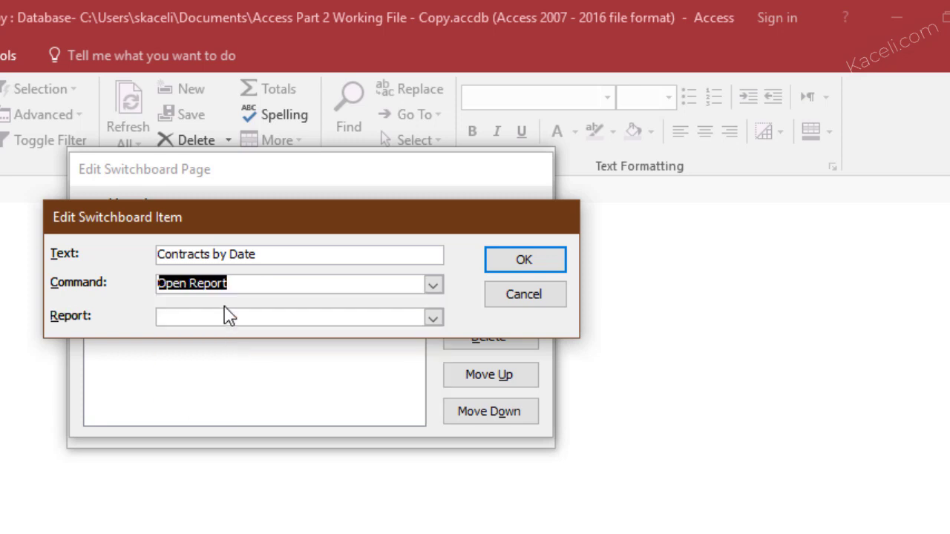
{"action": "left_click", "coordinate": [243, 254]}
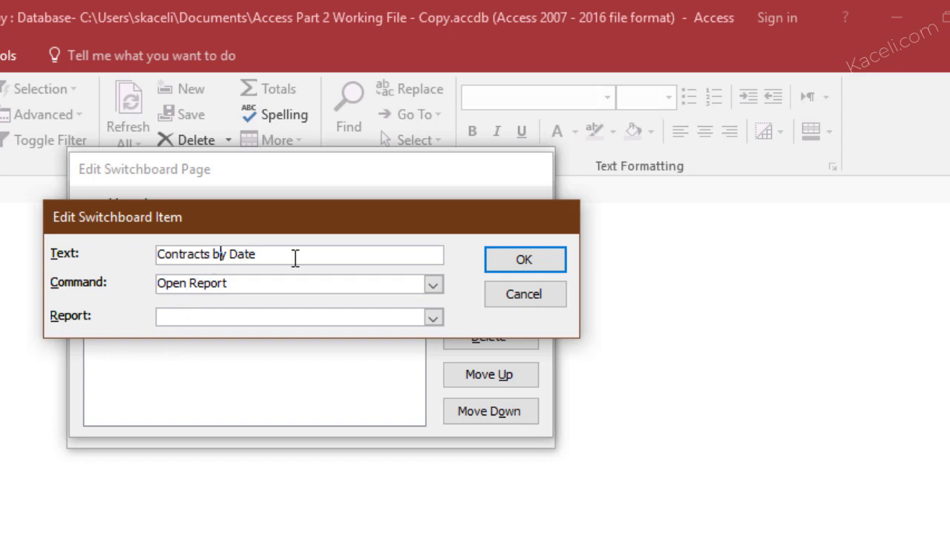
{"action": "key", "text": "Home"}
{"action": "type", "text": "View"}
{"action": "key", "text": "End"}
{"action": "type", "text": "Range"}
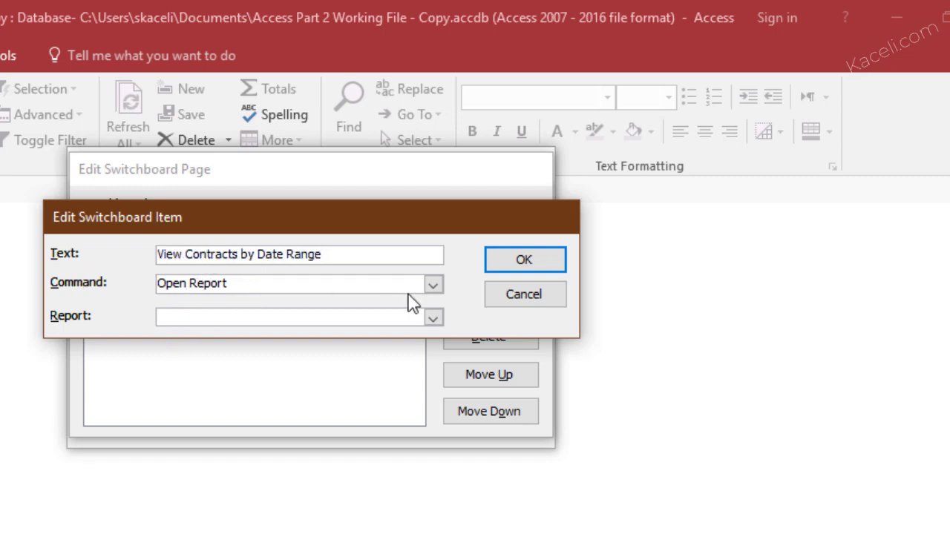
{"action": "left_click", "coordinate": [433, 318]}
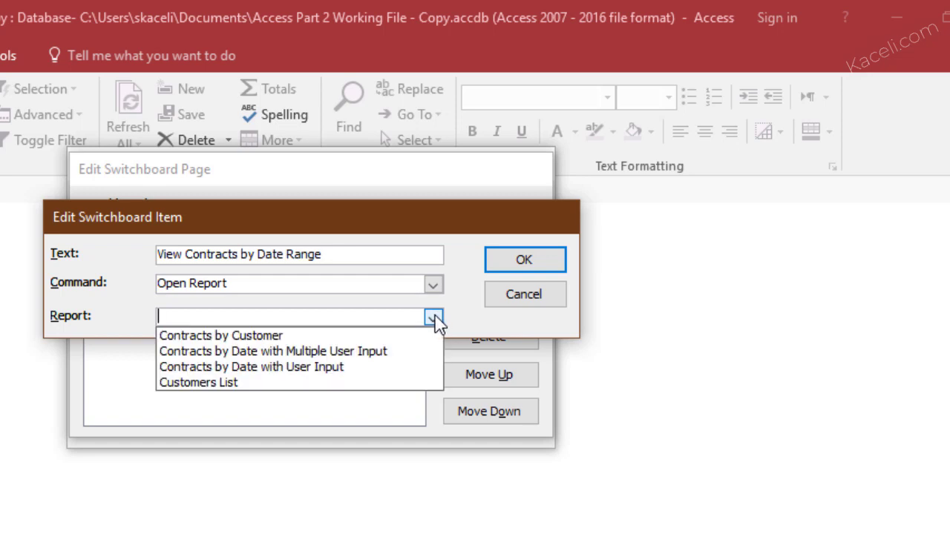
{"action": "left_click", "coordinate": [369, 353]}
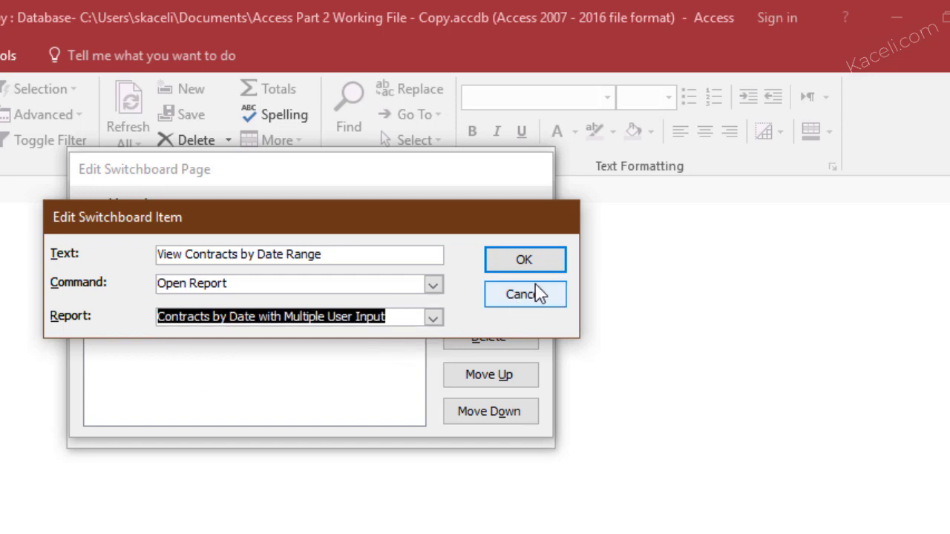
{"action": "left_click", "coordinate": [523, 269]}
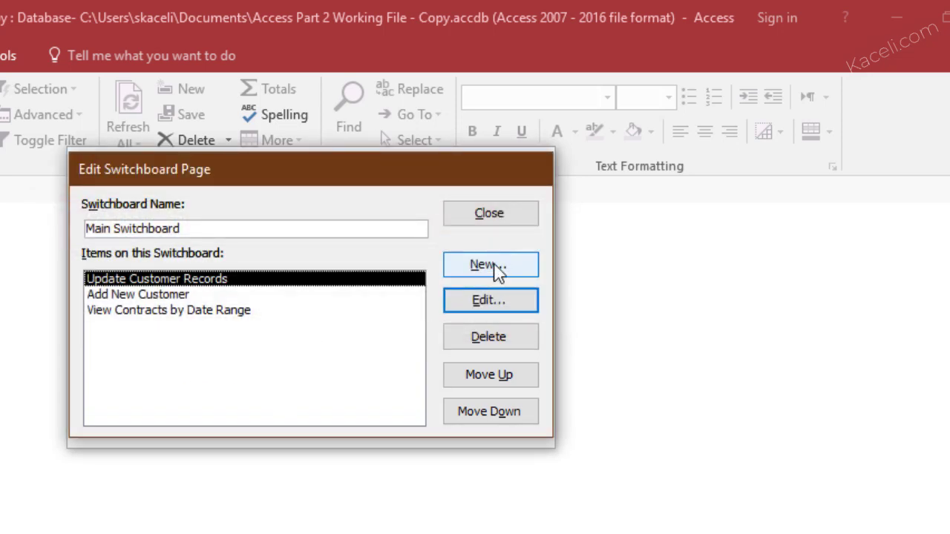
Add a 'View Customer Report' item that opens the Contracts by Customer report
{"action": "left_click", "coordinate": [492, 265]}
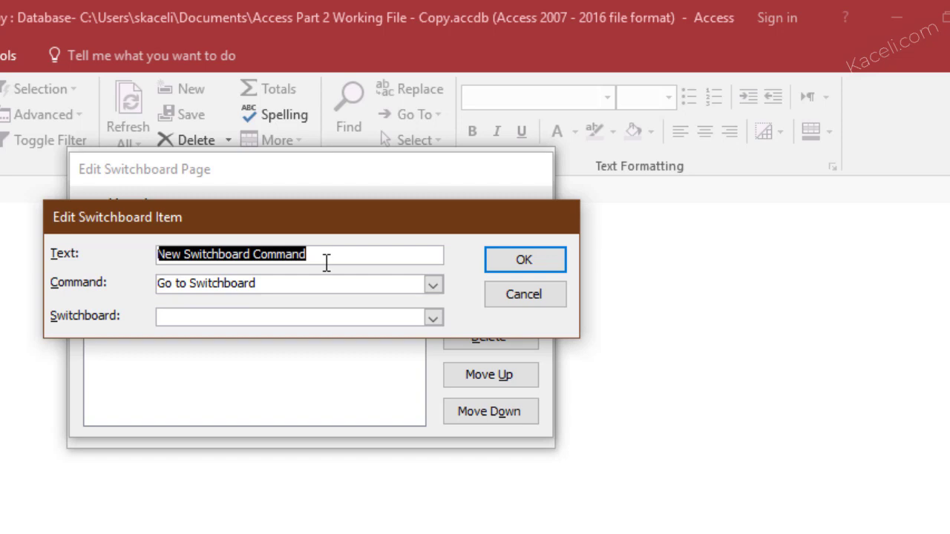
{"action": "type", "text": "View C"}
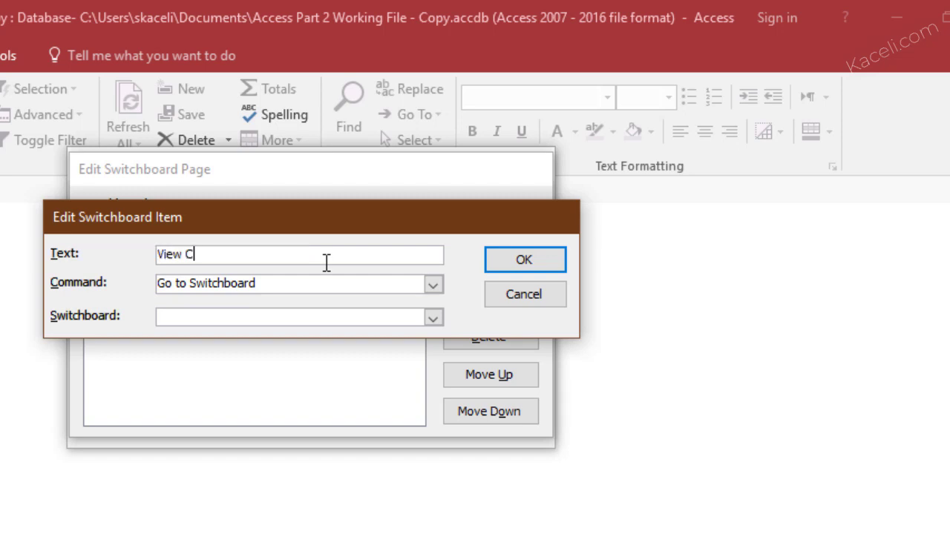
{"action": "type", "text": "ustomer Report"}
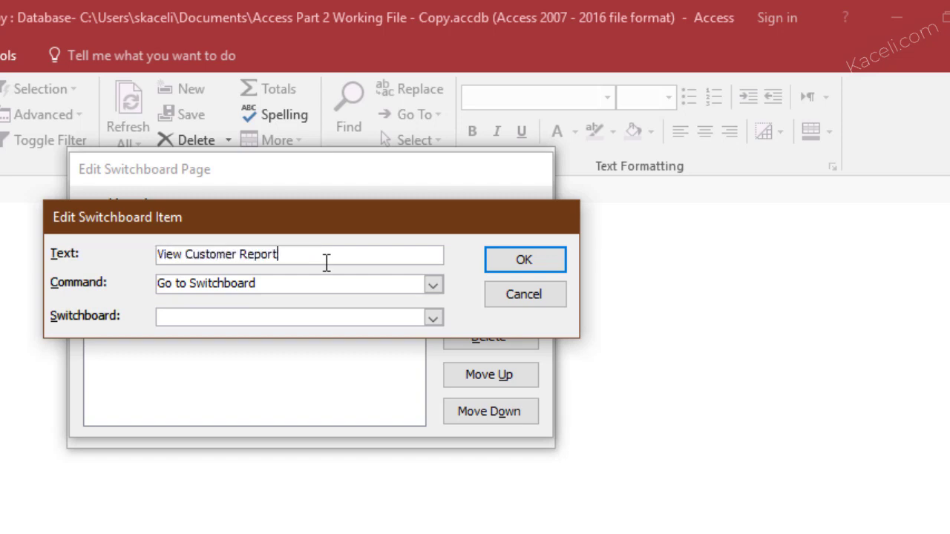
{"action": "left_click", "coordinate": [430, 287]}
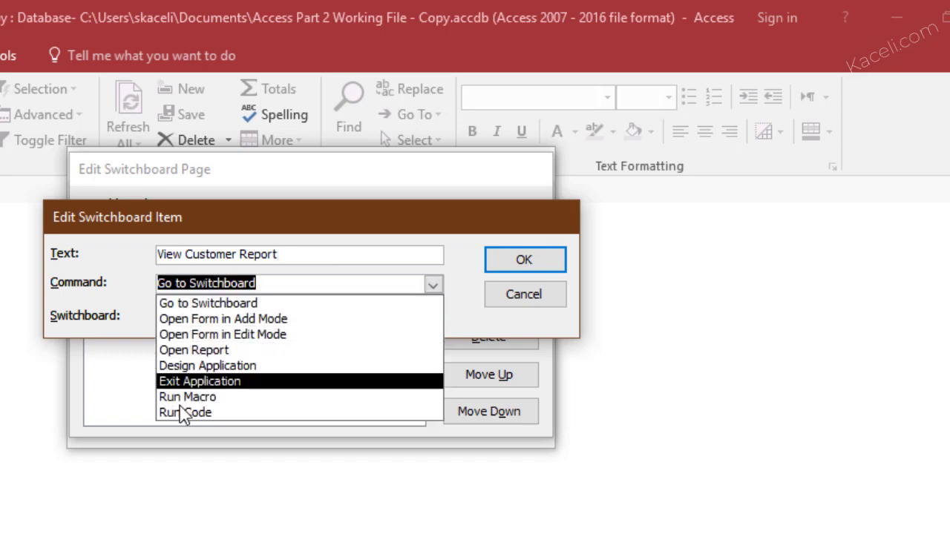
{"action": "left_click", "coordinate": [221, 351]}
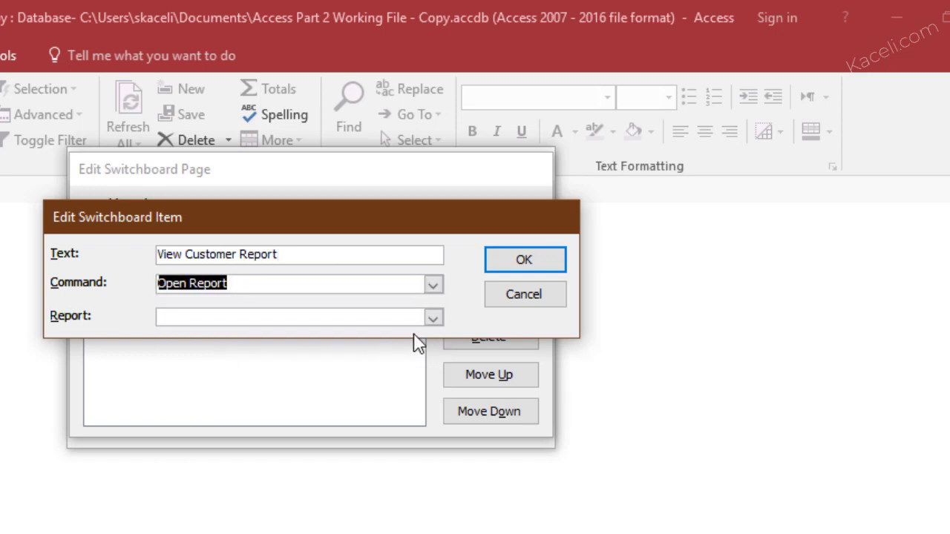
{"action": "left_click", "coordinate": [433, 317]}
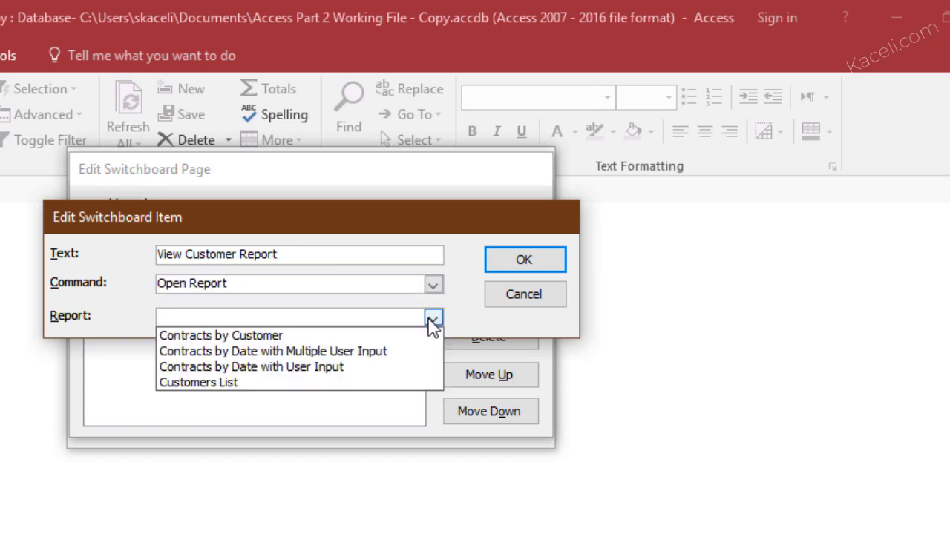
{"action": "left_click", "coordinate": [260, 337]}
{"action": "left_click", "coordinate": [524, 267]}
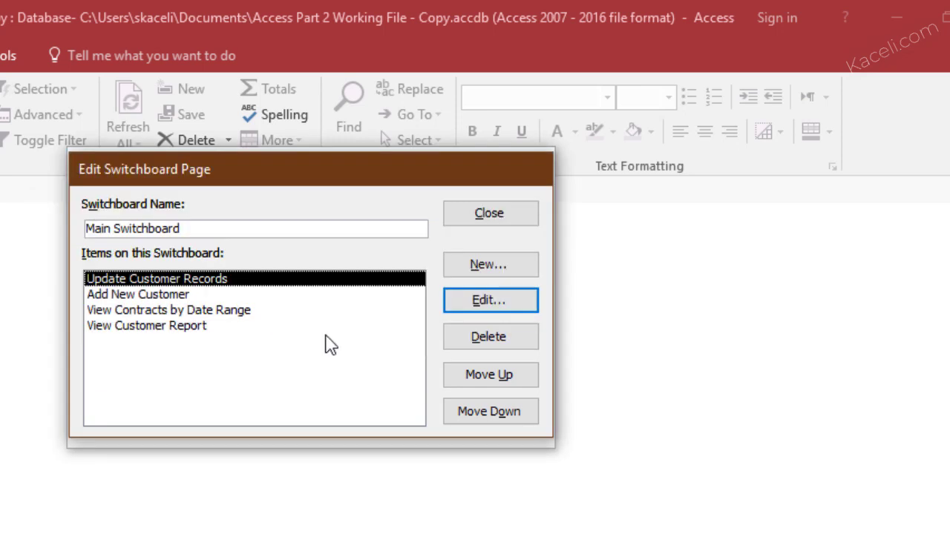
Rename Update Customer Records to 'Return Home', going to Main Switchboard, and close the page editor
{"action": "left_click", "coordinate": [483, 304]}
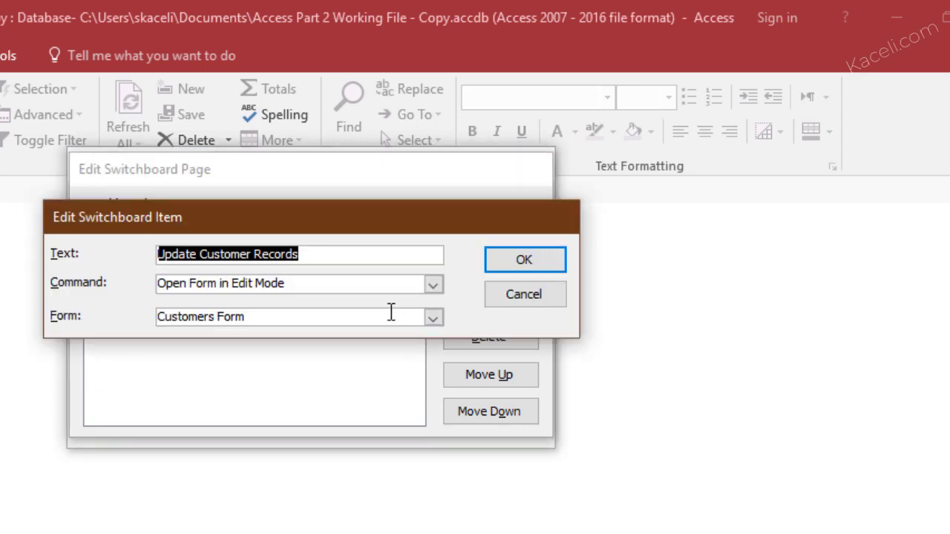
{"action": "type", "text": "Reu"}
{"action": "key", "text": "BackSpace"}
{"action": "type", "text": "turn Home"}
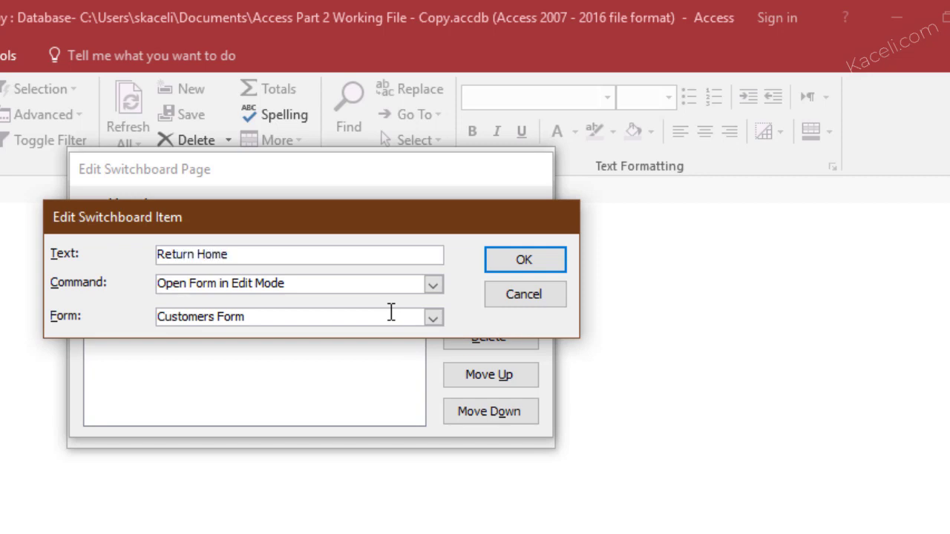
{"action": "left_click", "coordinate": [434, 284]}
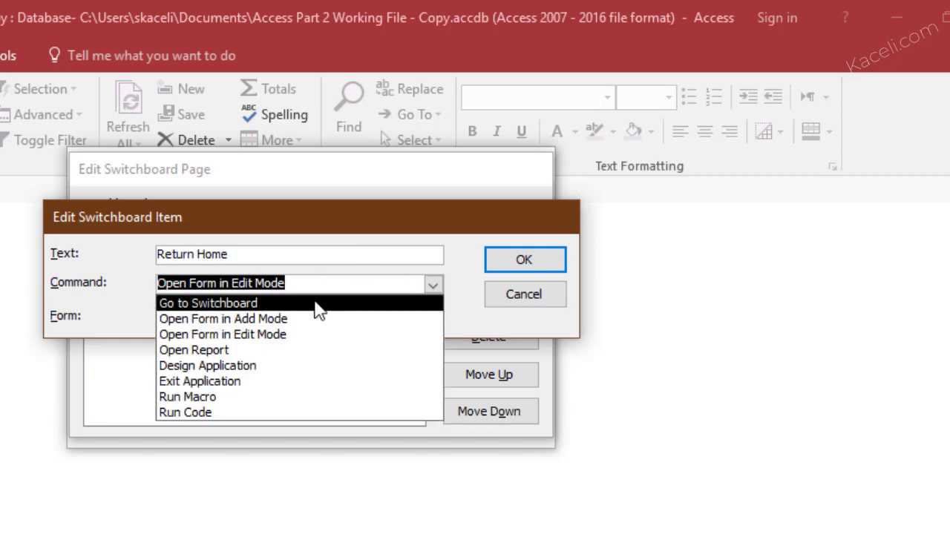
{"action": "left_click", "coordinate": [272, 304]}
{"action": "left_click", "coordinate": [377, 317]}
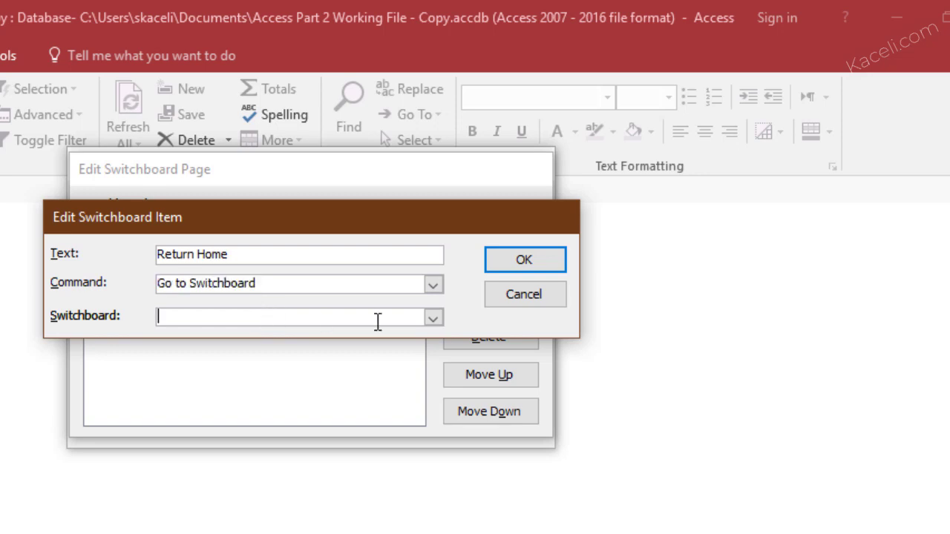
{"action": "left_click", "coordinate": [433, 319]}
{"action": "left_click", "coordinate": [271, 338]}
{"action": "left_click", "coordinate": [501, 262]}
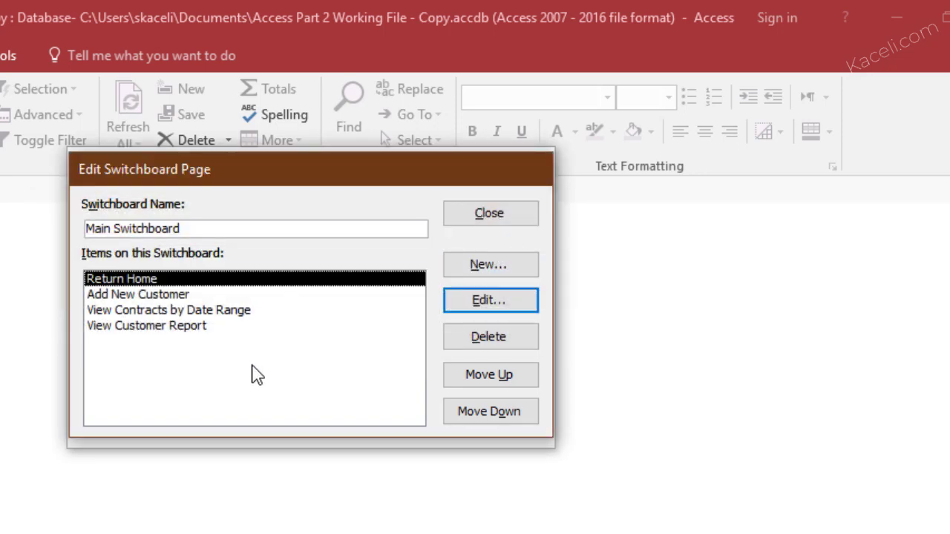
{"action": "left_click", "coordinate": [483, 219]}
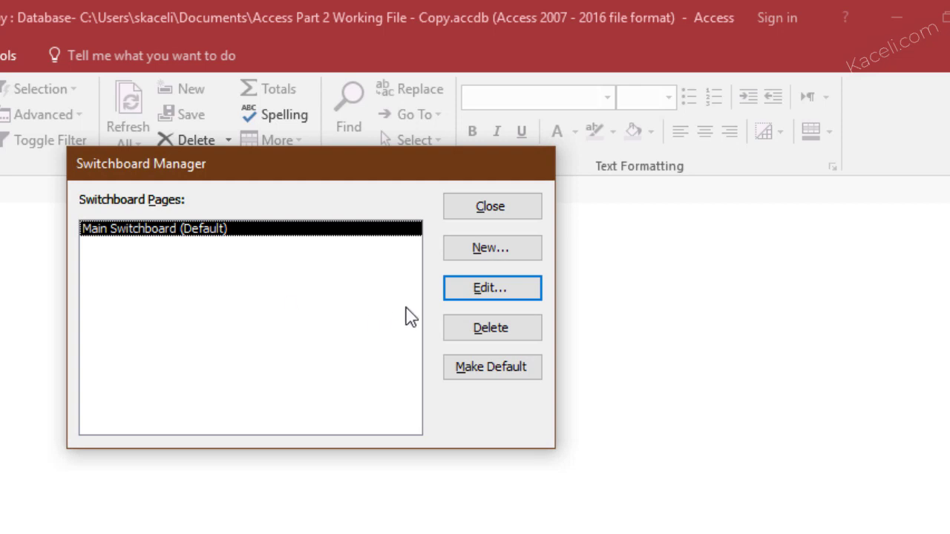
Create a new switchboard page named 'Reports' and select it in the list
{"action": "left_click", "coordinate": [495, 256]}
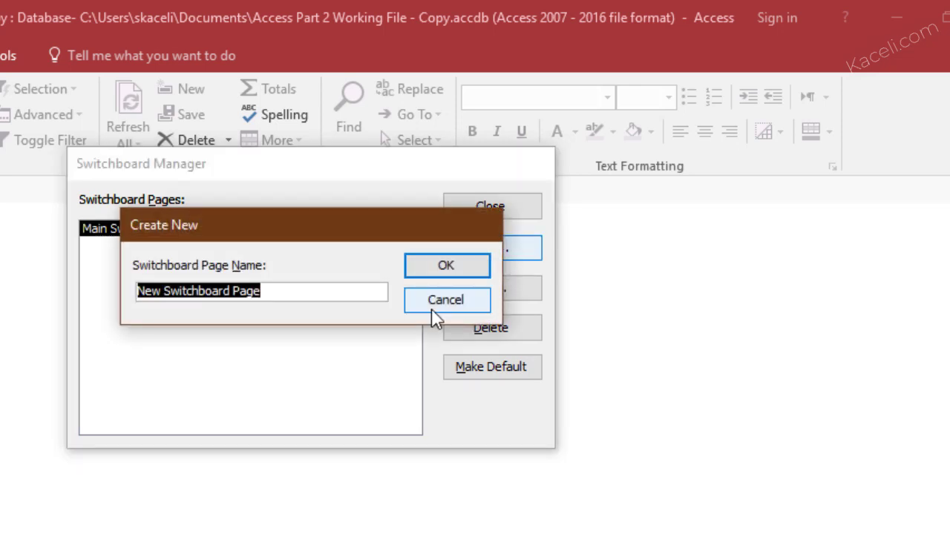
{"action": "type", "text": "Rpo"}
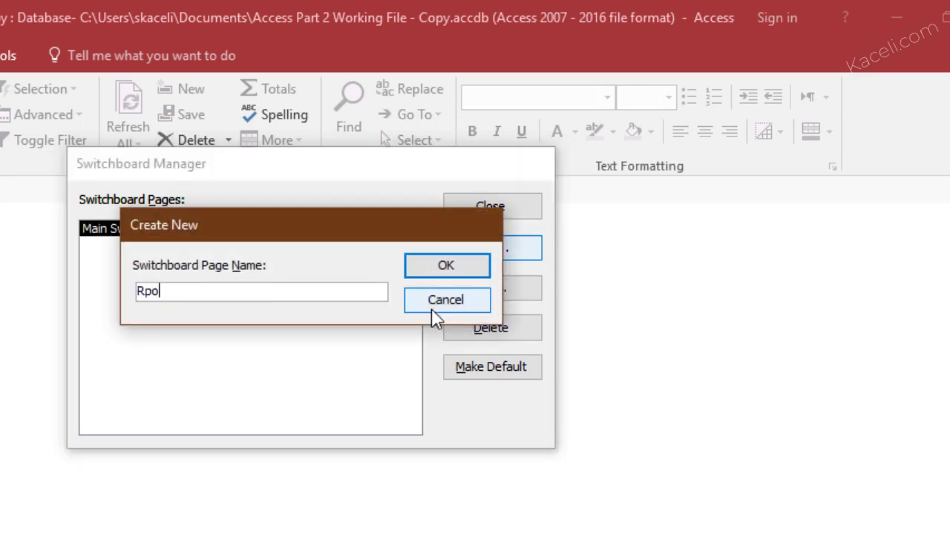
{"action": "key", "text": "BackSpace"}
{"action": "key", "text": "BackSpace"}
{"action": "type", "text": "eports"}
{"action": "key", "text": "Return"}
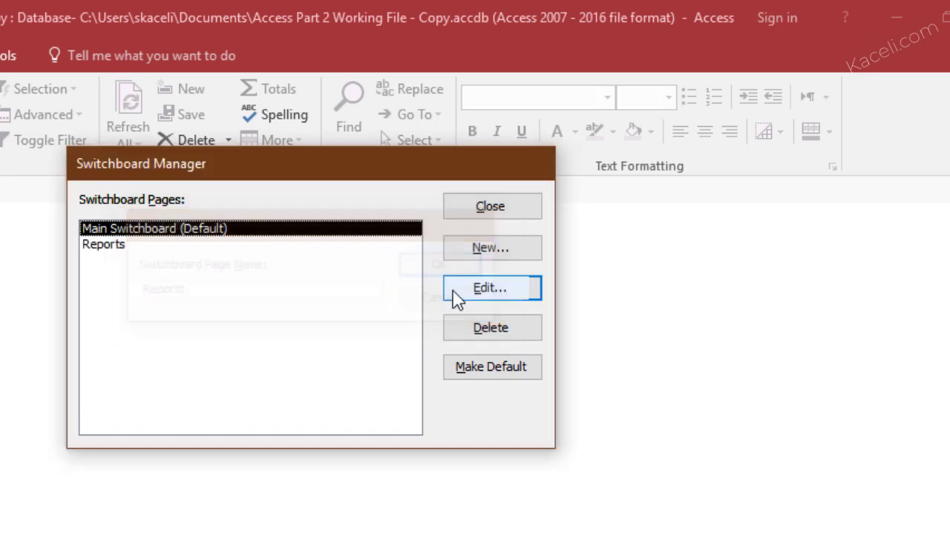
{"action": "left_click", "coordinate": [121, 246]}
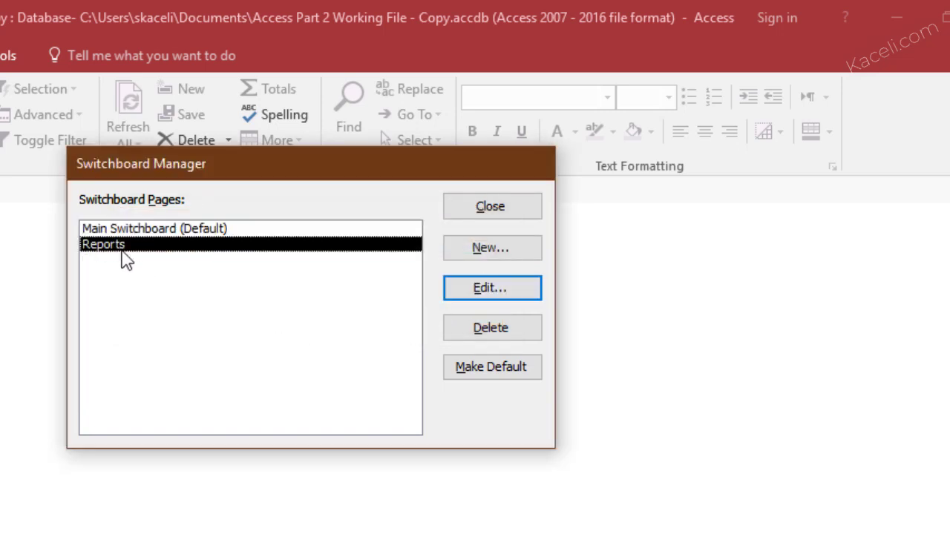
On the Reports page, add a 'View Customers' item that opens the Customers List report
{"action": "left_click", "coordinate": [510, 249]}
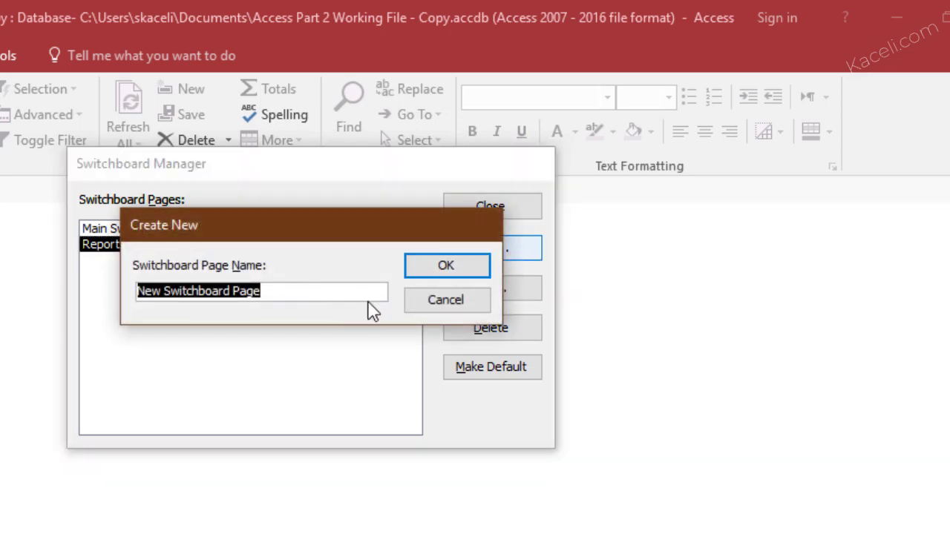
{"action": "left_click", "coordinate": [445, 306]}
{"action": "left_click", "coordinate": [492, 289]}
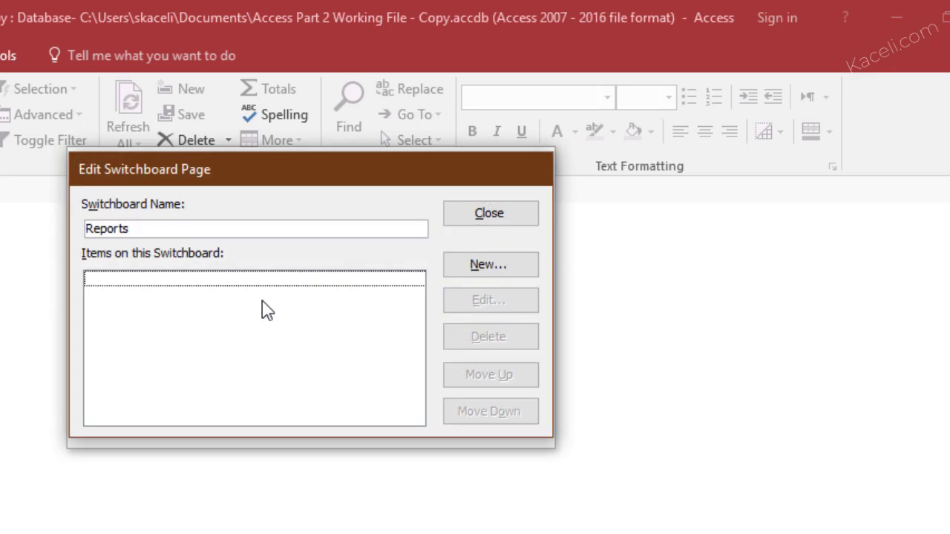
{"action": "left_click", "coordinate": [509, 221]}
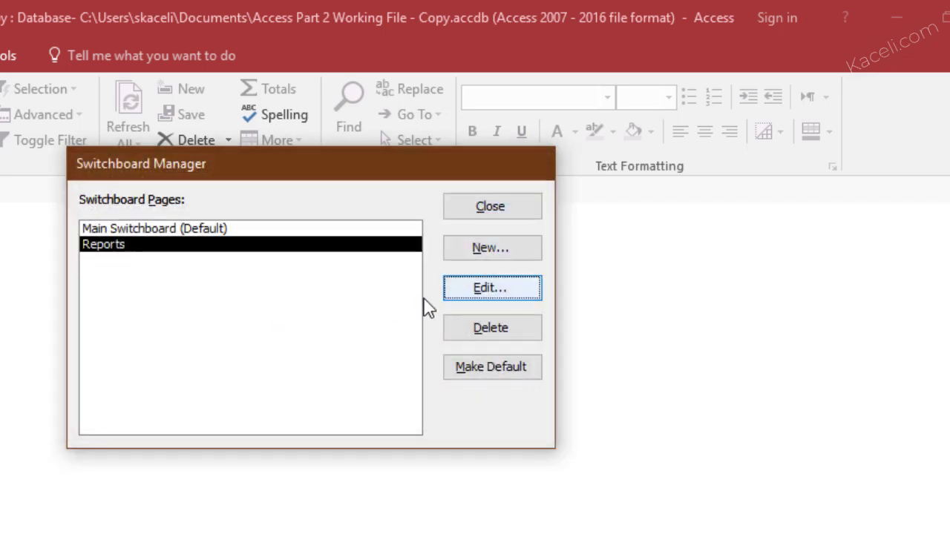
{"action": "left_click", "coordinate": [509, 295]}
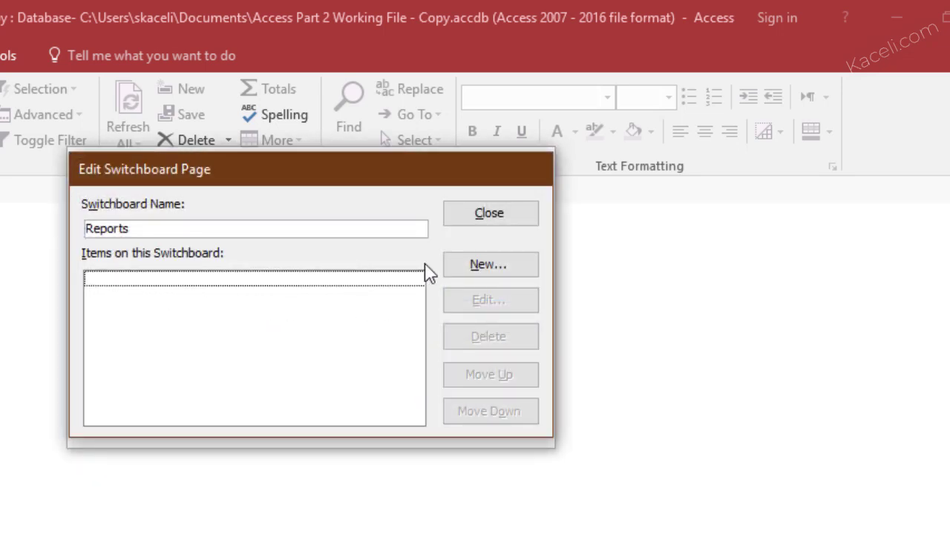
{"action": "left_click", "coordinate": [487, 265]}
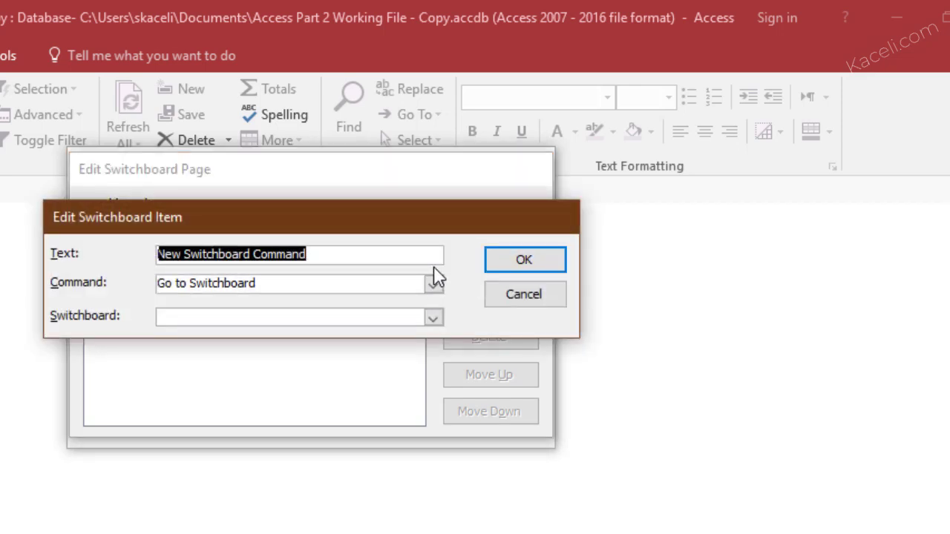
{"action": "type", "text": "V"}
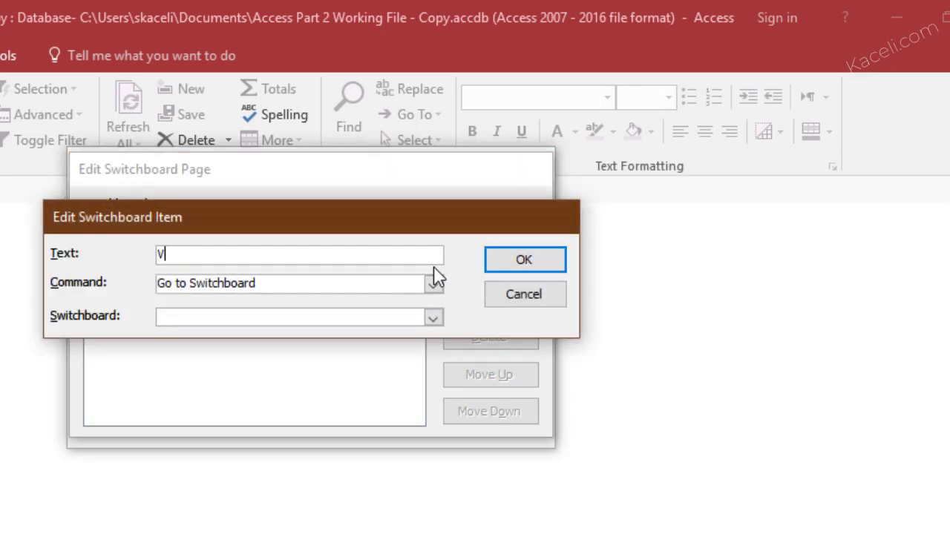
{"action": "type", "text": "iew Customers"}
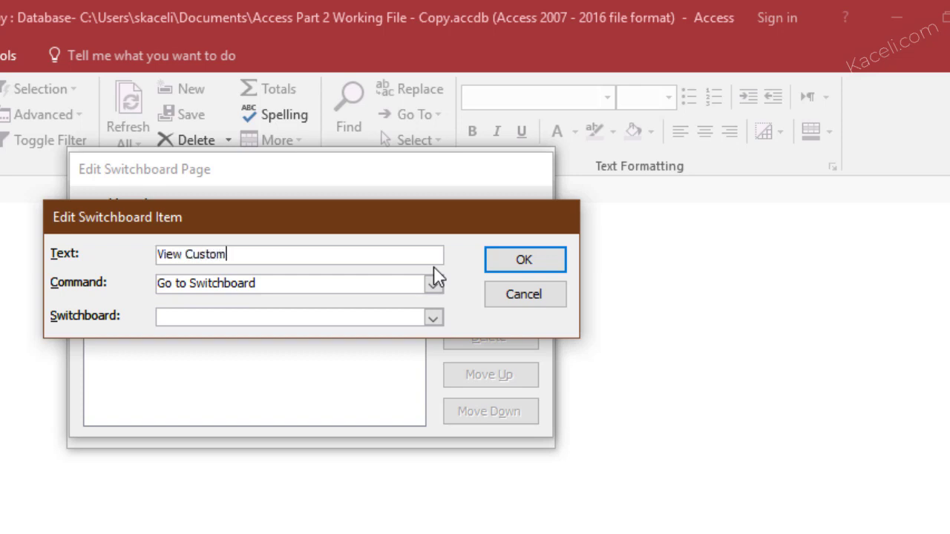
{"action": "left_click", "coordinate": [435, 286]}
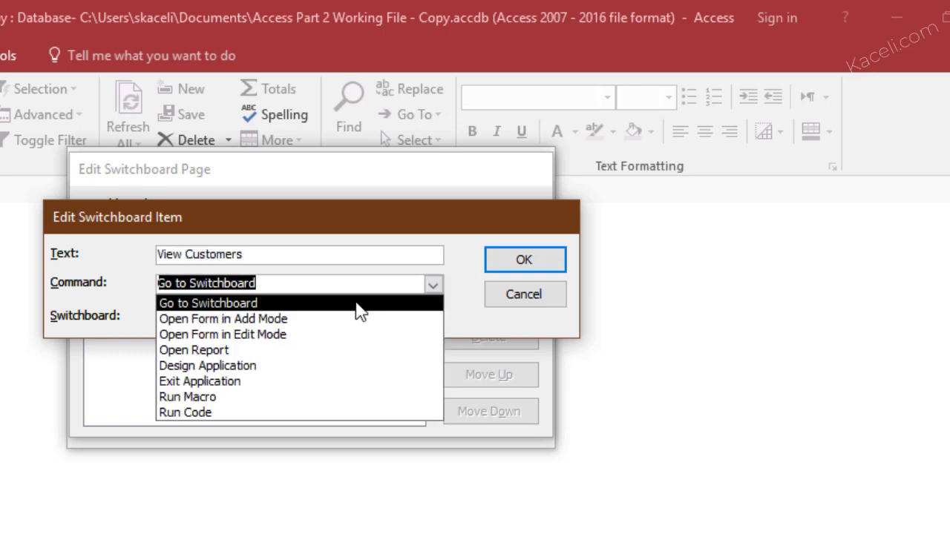
{"action": "left_click", "coordinate": [239, 351]}
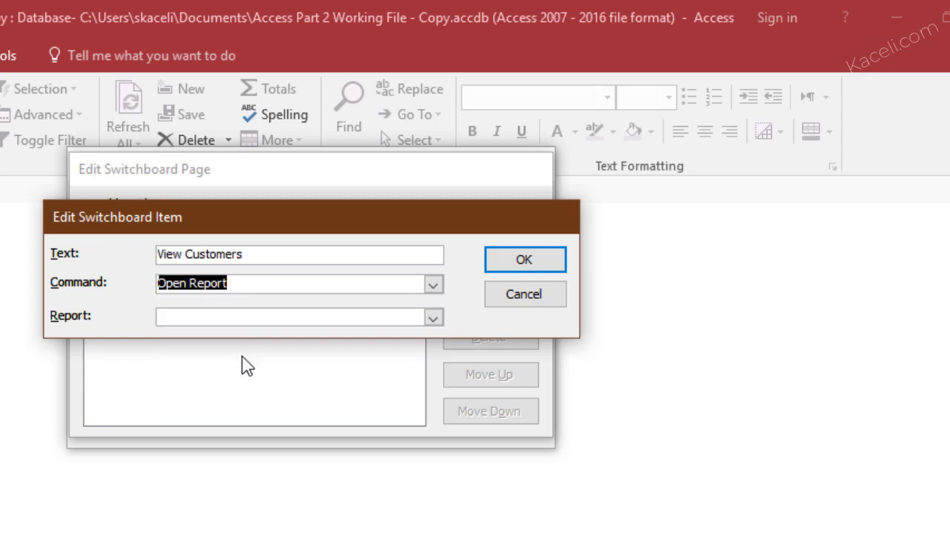
{"action": "left_click", "coordinate": [255, 318]}
{"action": "left_click", "coordinate": [419, 324]}
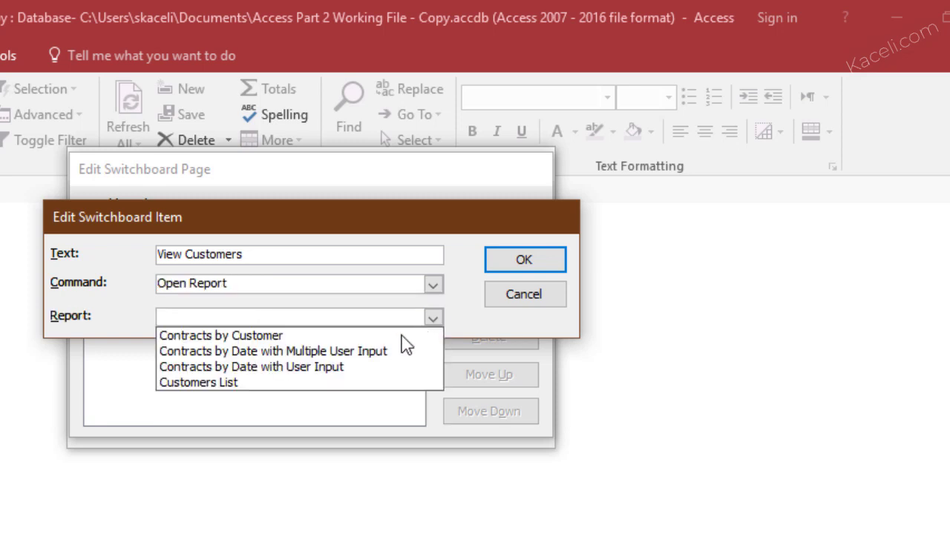
{"action": "left_click", "coordinate": [269, 386]}
{"action": "left_click", "coordinate": [519, 260]}
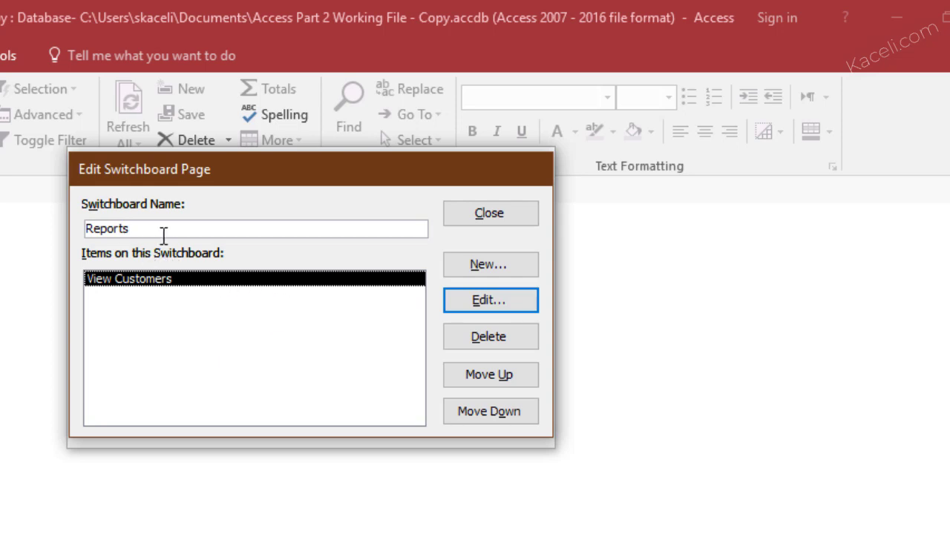
Add a 'Return Home' item going to Main Switchboard and close the Reports page editor
{"action": "left_click", "coordinate": [490, 265]}
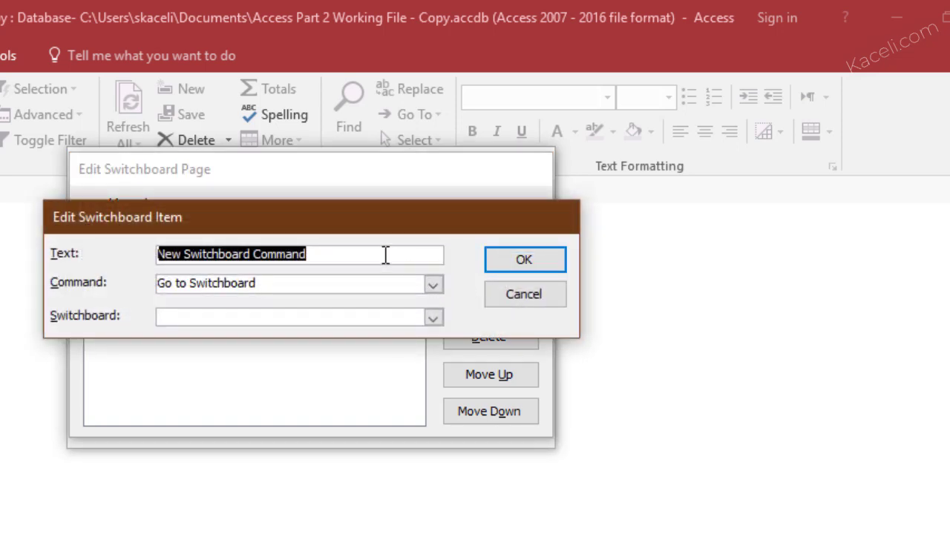
{"action": "type", "text": "Return Home"}
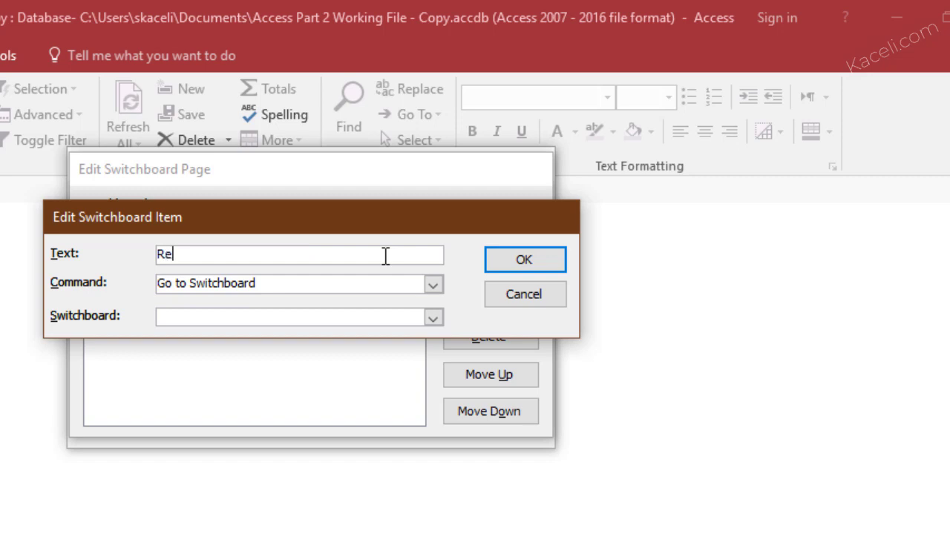
{"action": "left_click", "coordinate": [433, 318]}
{"action": "left_click", "coordinate": [247, 343]}
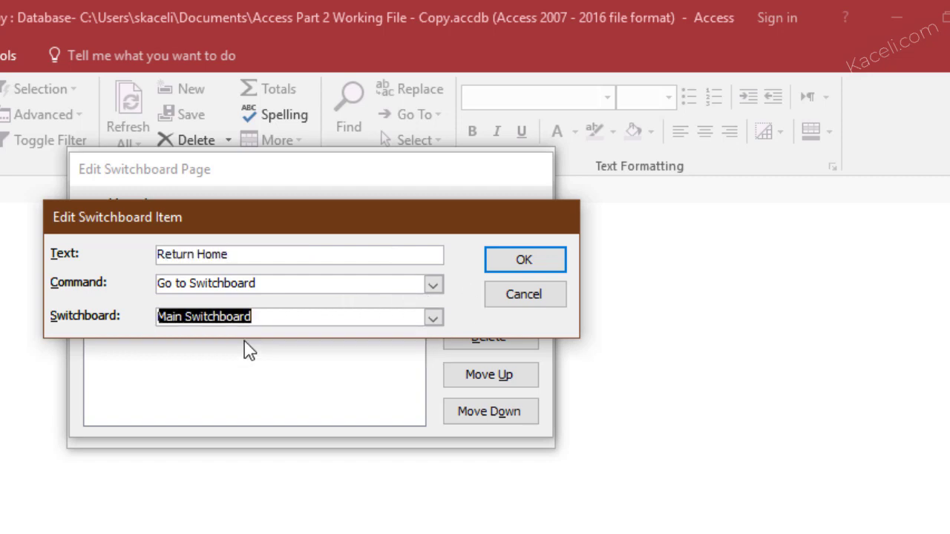
{"action": "left_click", "coordinate": [553, 266]}
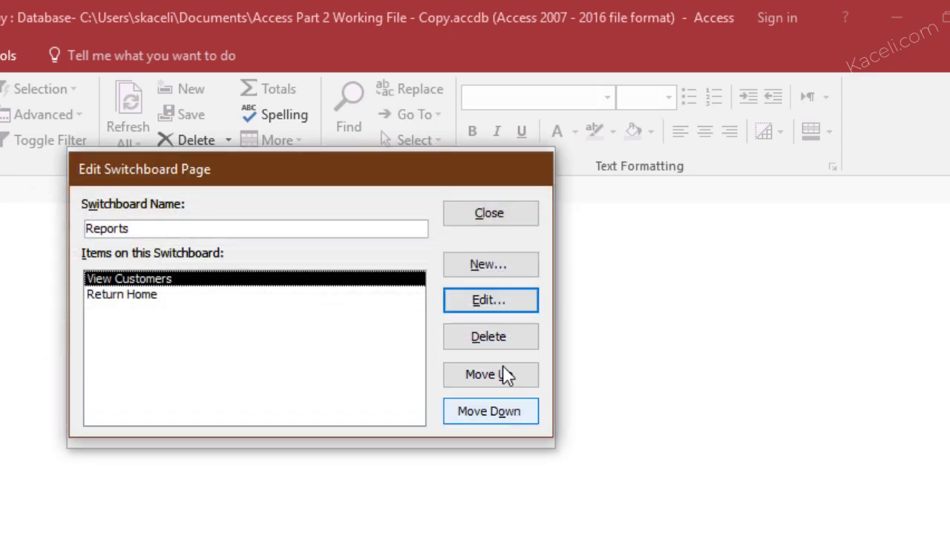
{"action": "left_click", "coordinate": [507, 224]}
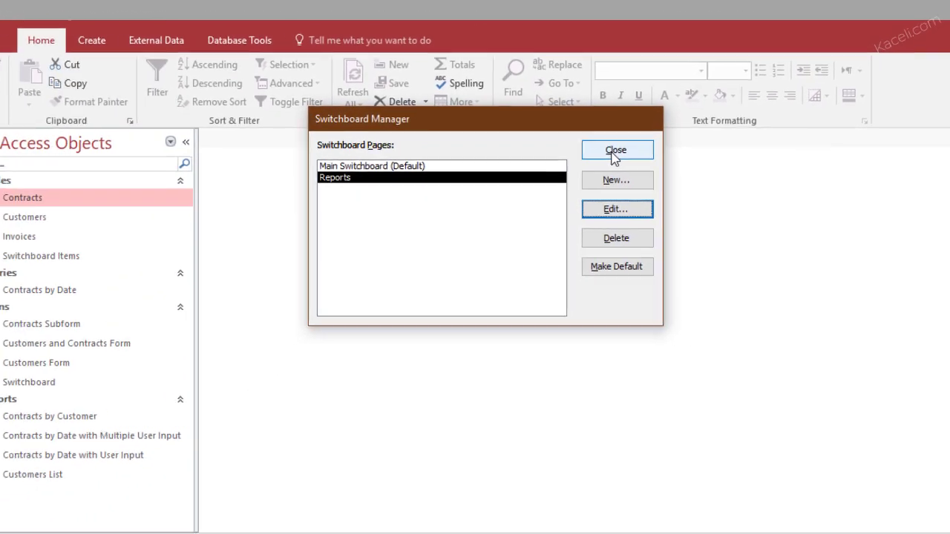
Close Switchboard Manager and set Switchboard as the Current Database startup Display Form
{"action": "left_click", "coordinate": [489, 208]}
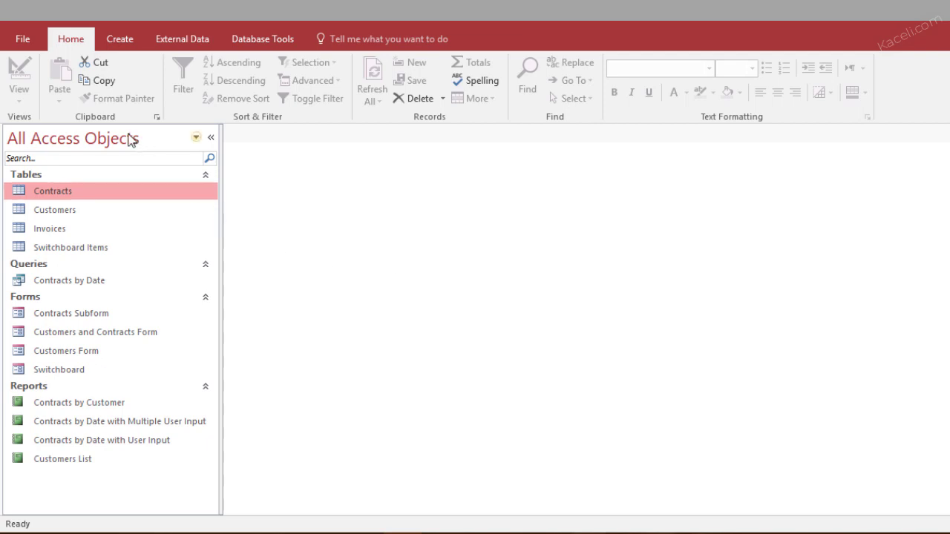
{"action": "left_click", "coordinate": [27, 40]}
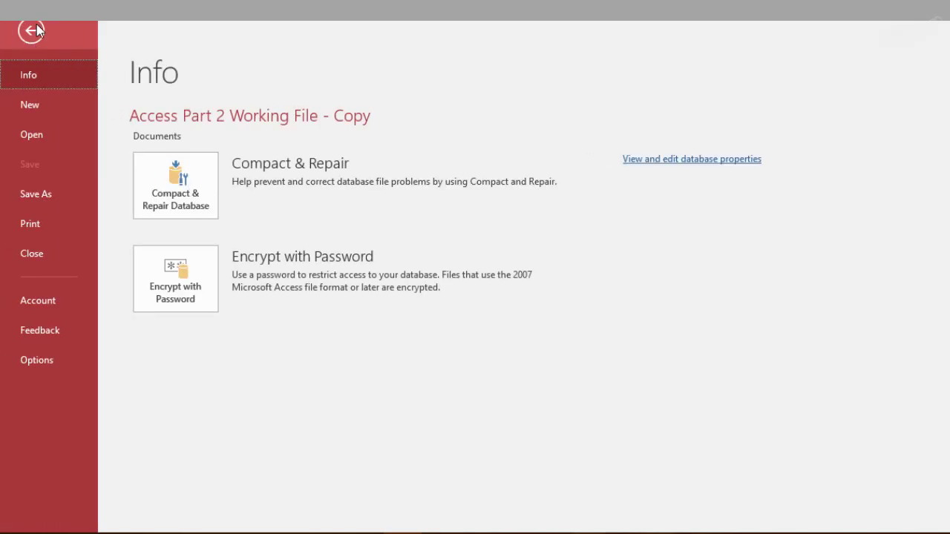
{"action": "left_click", "coordinate": [27, 40]}
{"action": "left_click", "coordinate": [24, 43]}
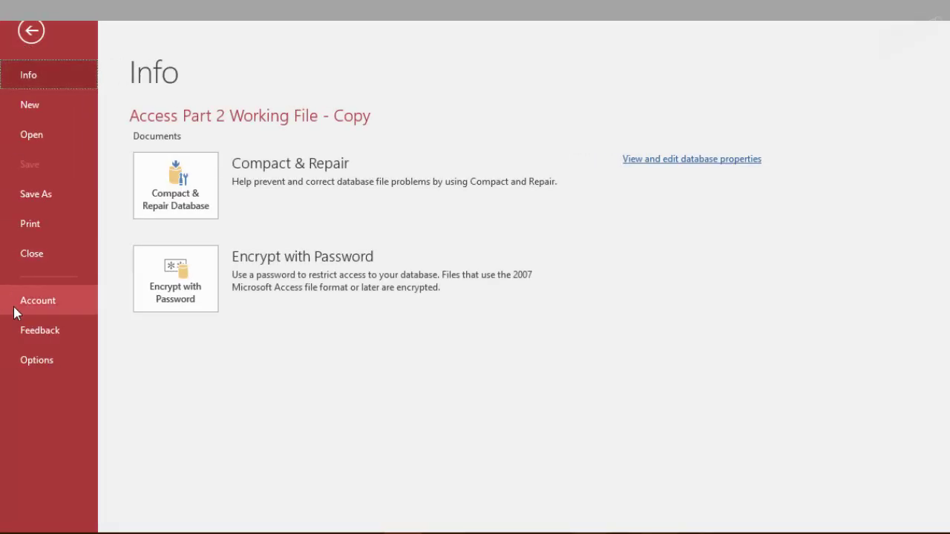
{"action": "left_click", "coordinate": [40, 358]}
{"action": "left_click", "coordinate": [239, 66]}
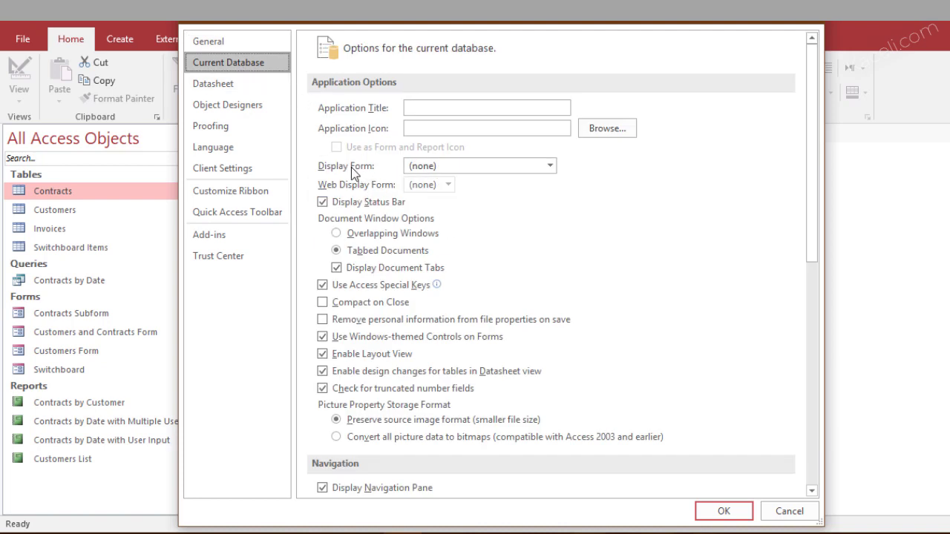
{"action": "left_click", "coordinate": [549, 166]}
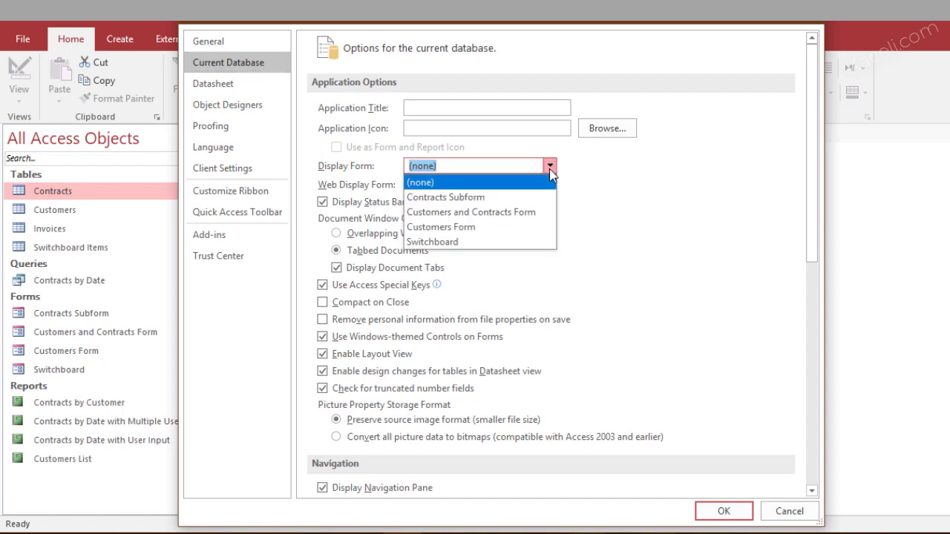
{"action": "left_click", "coordinate": [443, 243]}
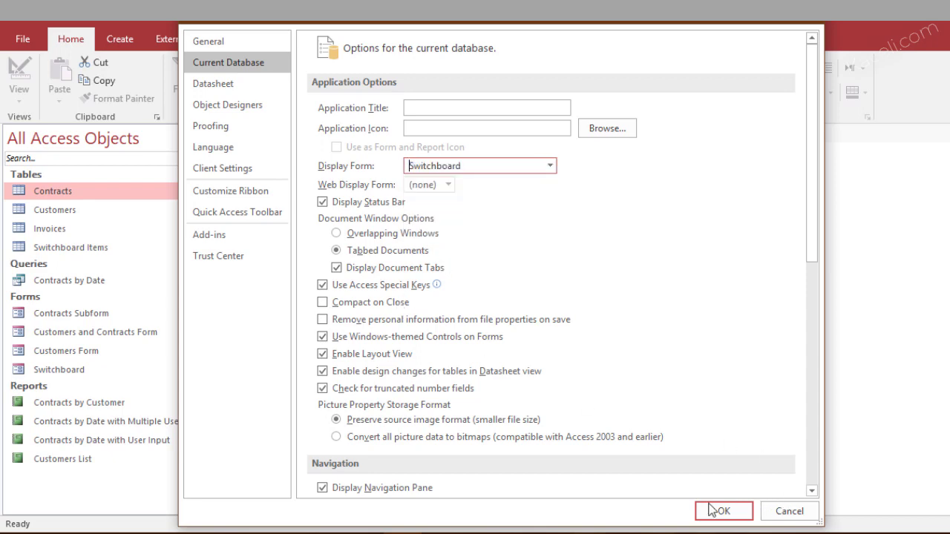
{"action": "left_click", "coordinate": [712, 510]}
{"action": "key", "text": "Return"}
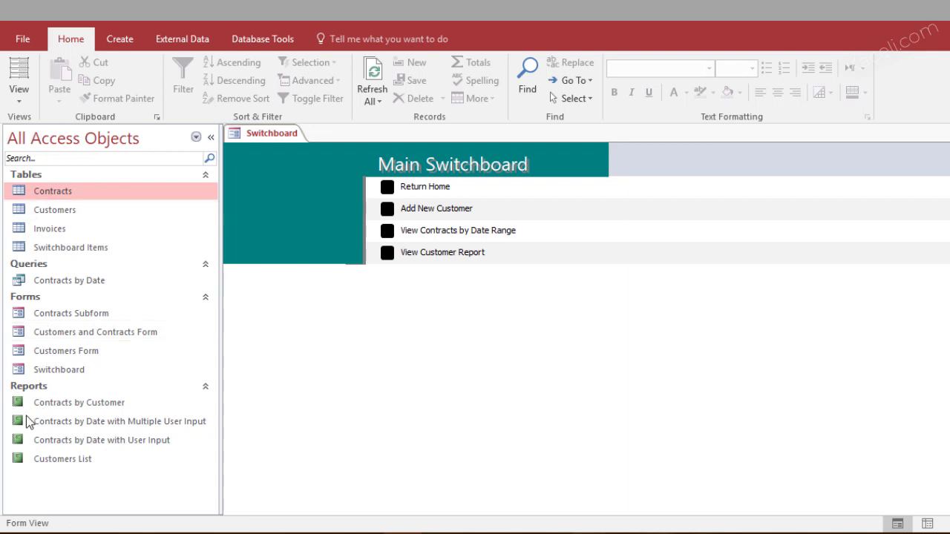
{"action": "left_click", "coordinate": [211, 138]}
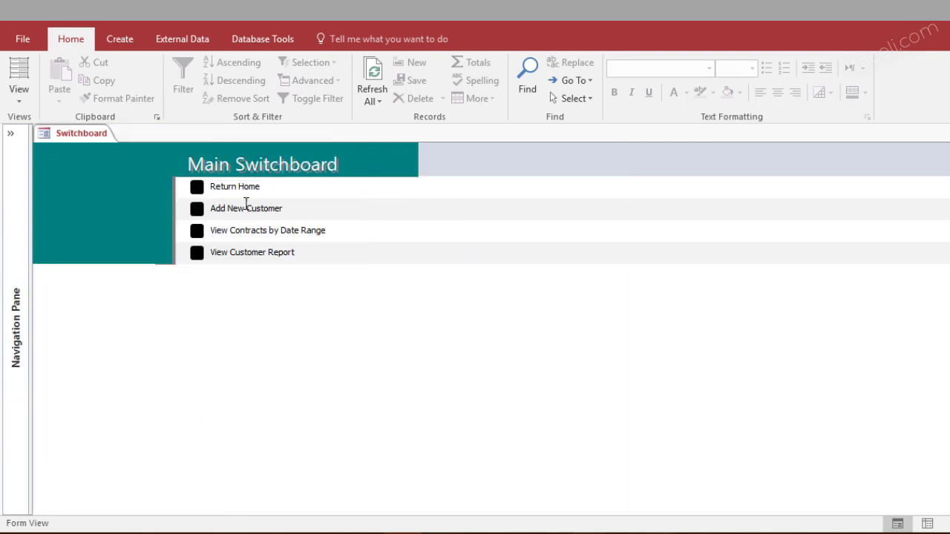
{"action": "left_click", "coordinate": [196, 209]}
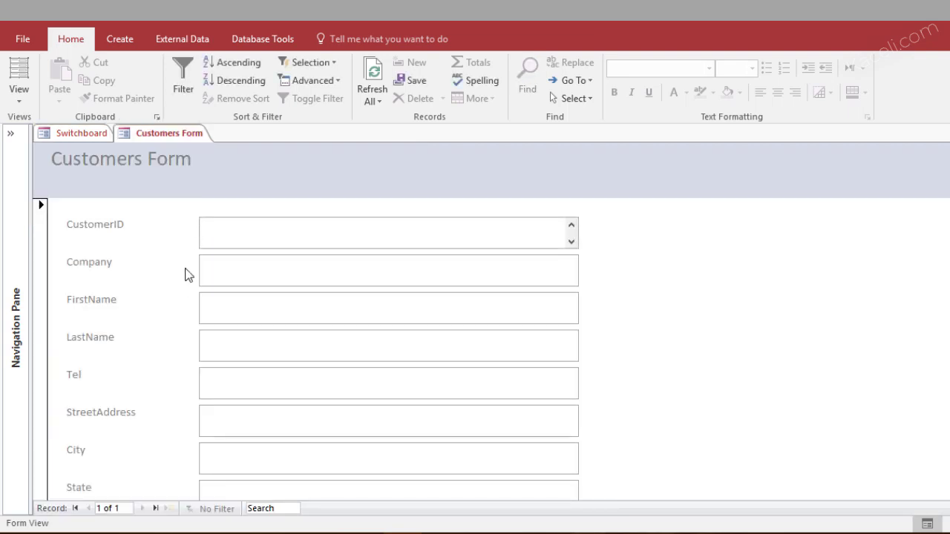
{"action": "scroll", "coordinate": [267, 278], "scroll_direction": "down", "scroll_amount": 3}
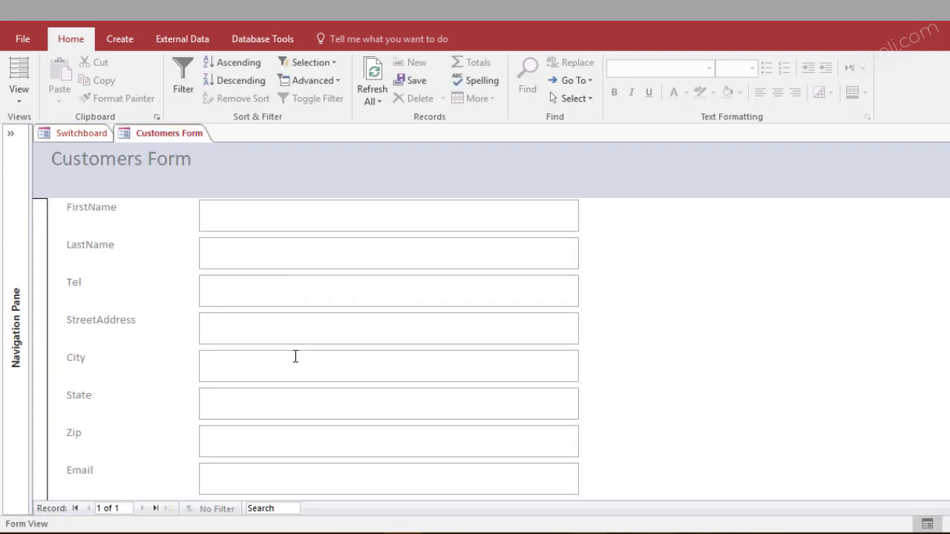
{"action": "scroll", "coordinate": [295, 357], "scroll_direction": "up", "scroll_amount": 3}
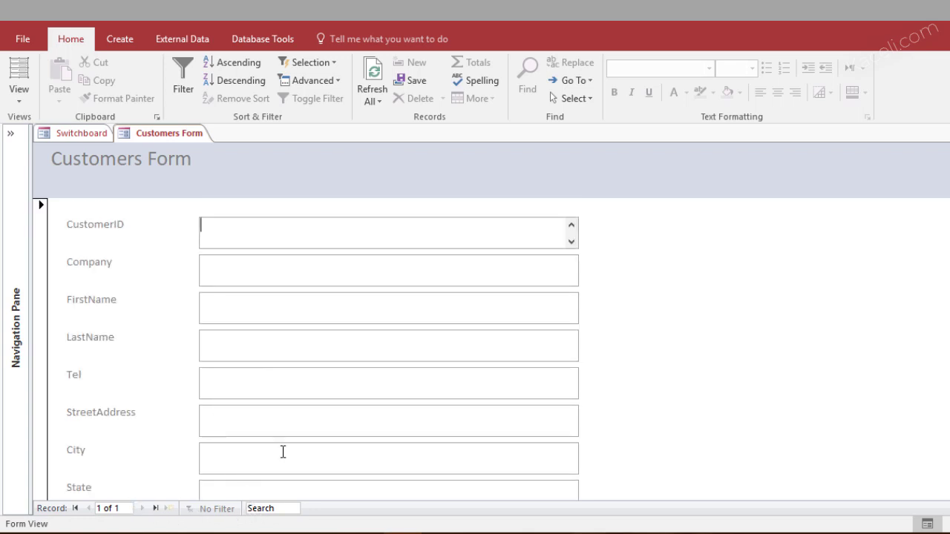
{"action": "key", "text": "ctrl+w"}
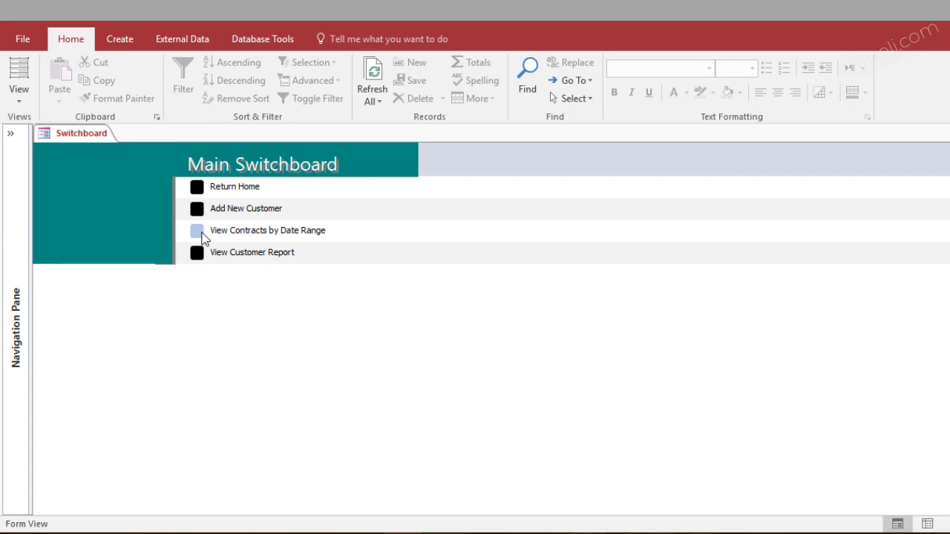
{"action": "left_click", "coordinate": [198, 231]}
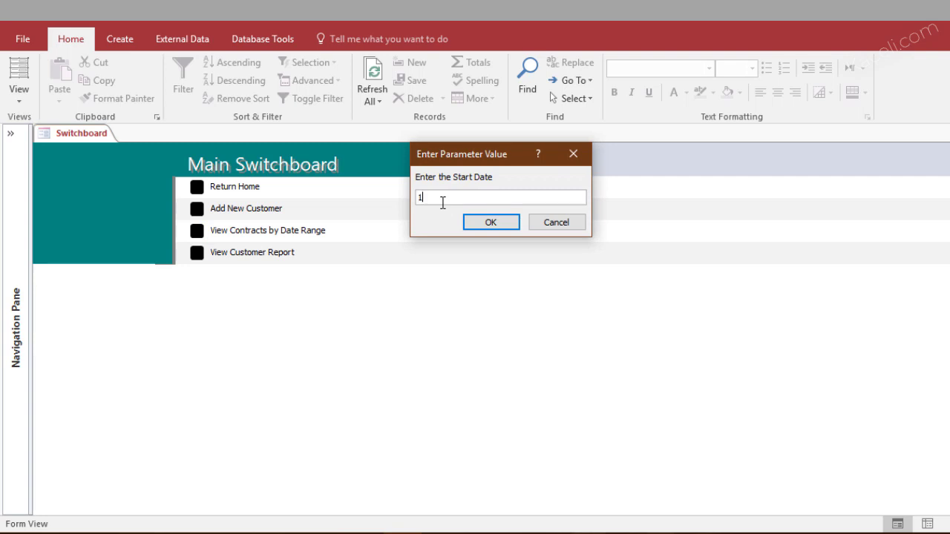
{"action": "type", "text": "1/1/2020"}
{"action": "key", "text": "Return"}
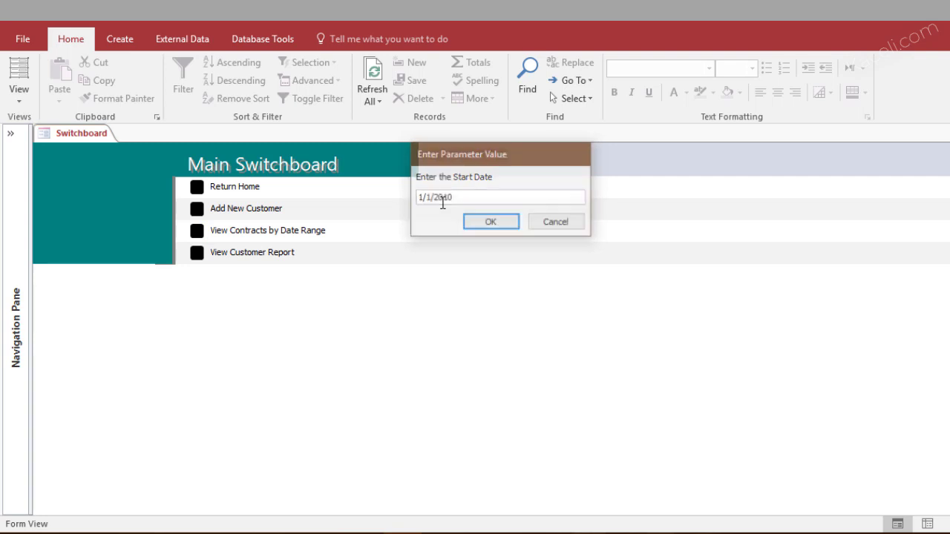
{"action": "type", "text": "11/1/2010"}
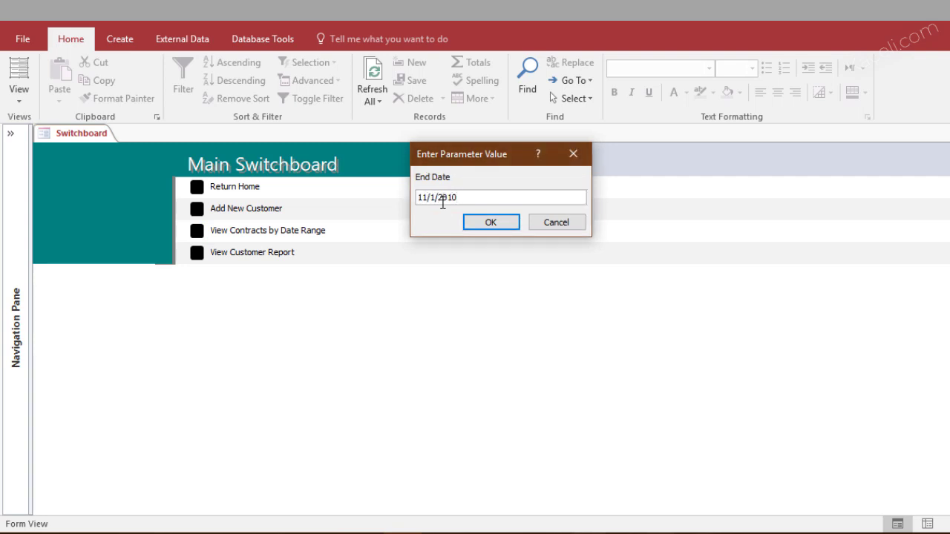
{"action": "key", "text": "Return"}
{"action": "scroll", "coordinate": [297, 386], "scroll_direction": "down", "scroll_amount": 10}
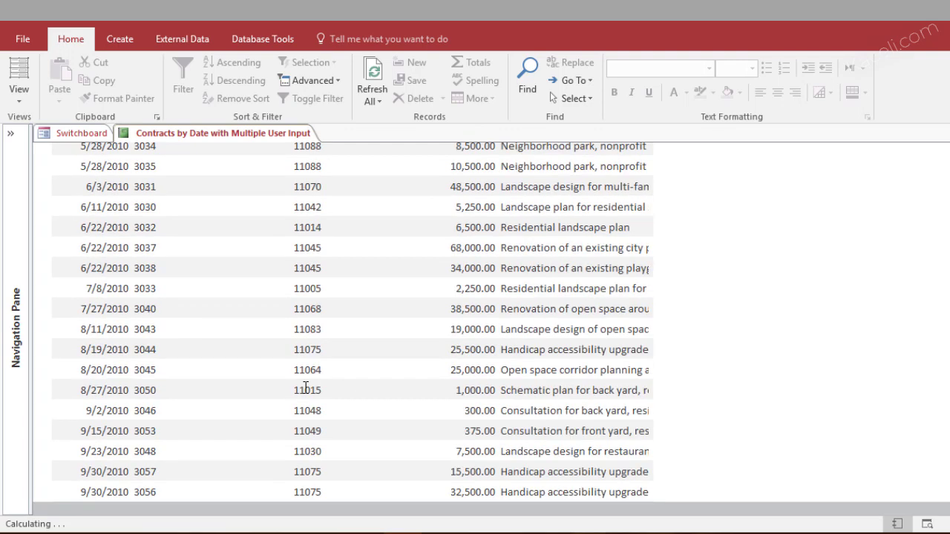
{"action": "scroll", "coordinate": [306, 389], "scroll_direction": "down", "scroll_amount": 2}
{"action": "key", "text": "ctrl+F4"}
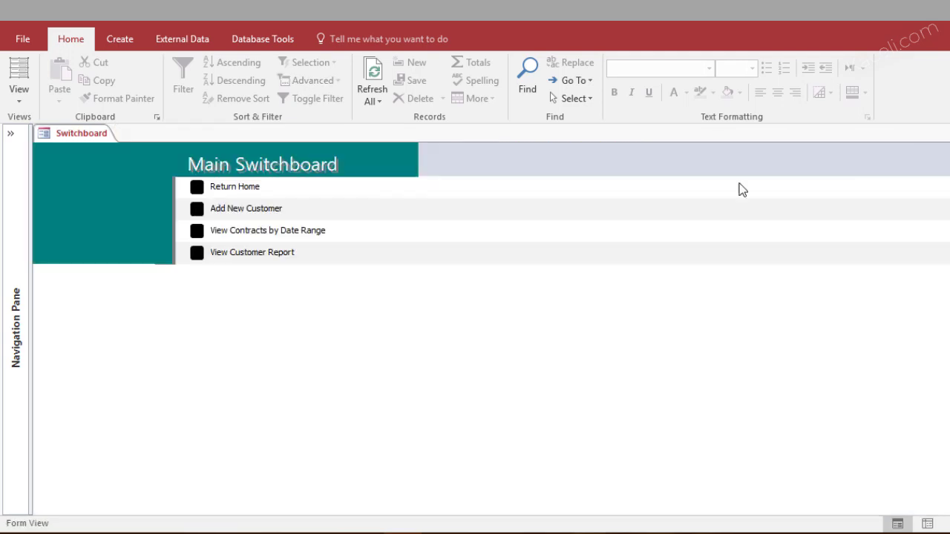
{"action": "left_click", "coordinate": [197, 254]}
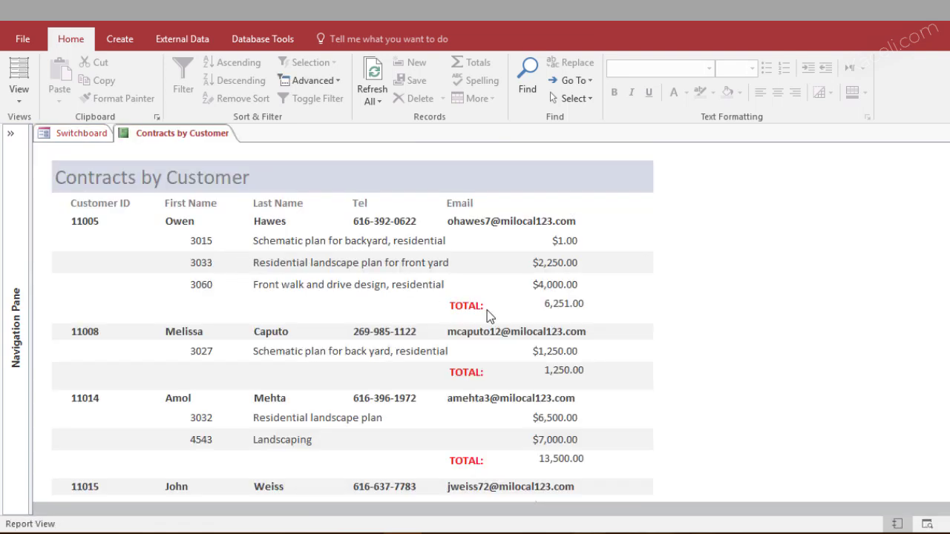
{"action": "scroll", "coordinate": [487, 310], "scroll_direction": "down", "scroll_amount": 2}
{"action": "scroll", "coordinate": [478, 339], "scroll_direction": "down", "scroll_amount": 3}
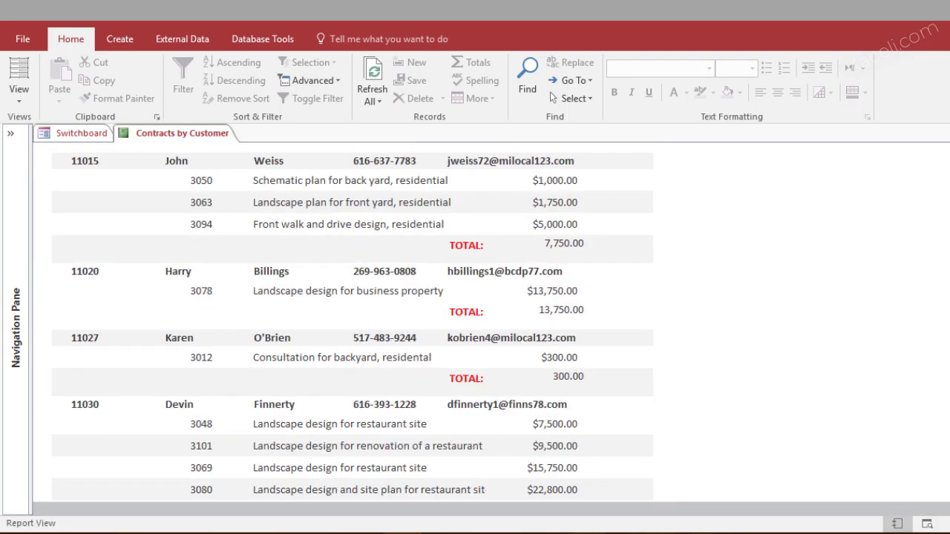
{"action": "left_click", "coordinate": [943, 133]}
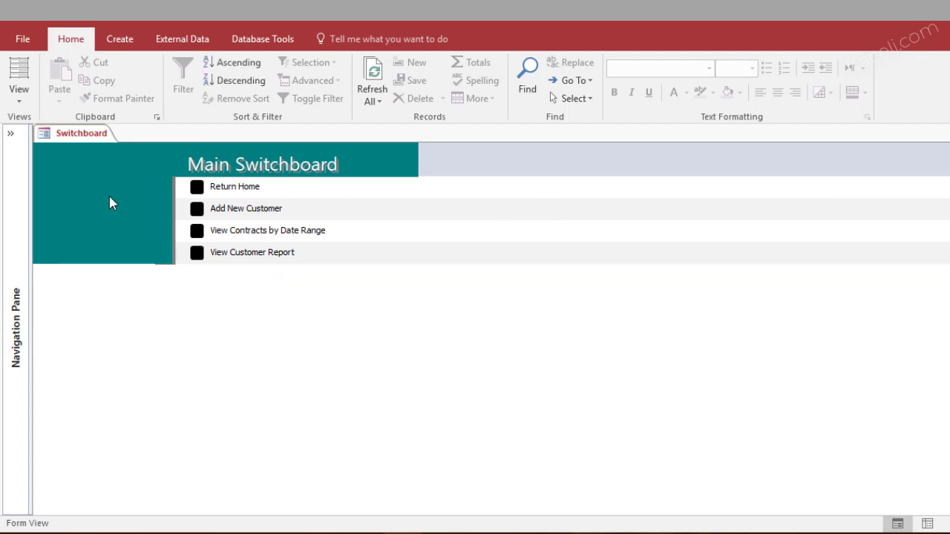
Switch the Switchboard form to Layout View and apply a different Office theme
{"action": "left_click", "coordinate": [21, 101]}
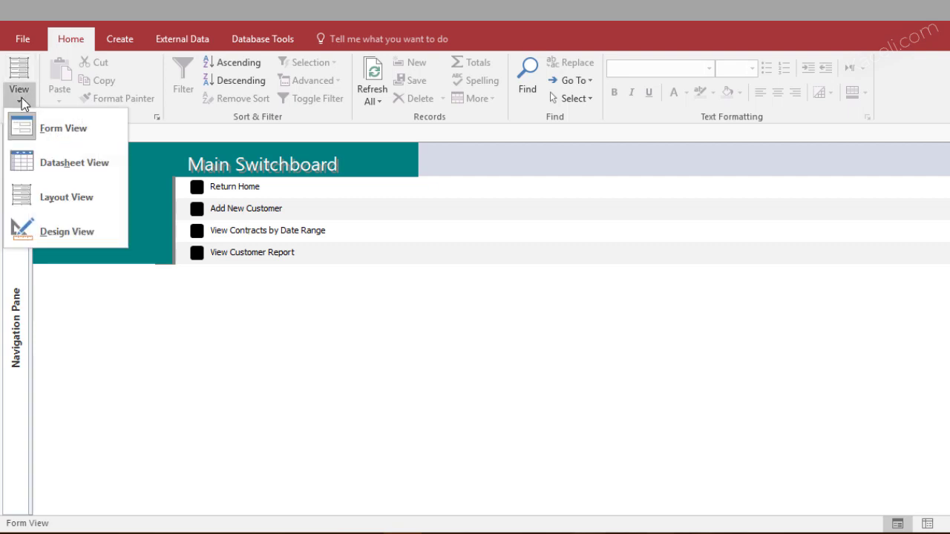
{"action": "left_click", "coordinate": [67, 197]}
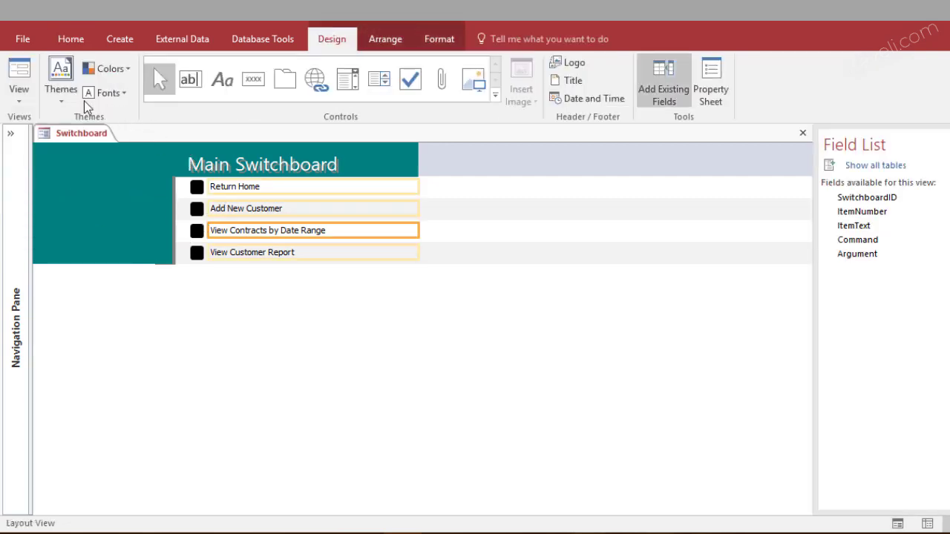
{"action": "left_click", "coordinate": [62, 87]}
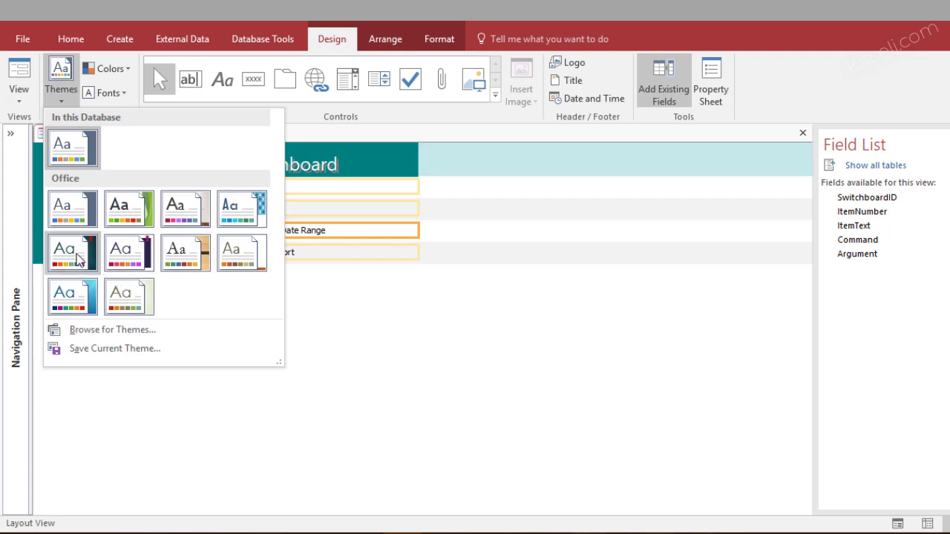
{"action": "left_click", "coordinate": [72, 296]}
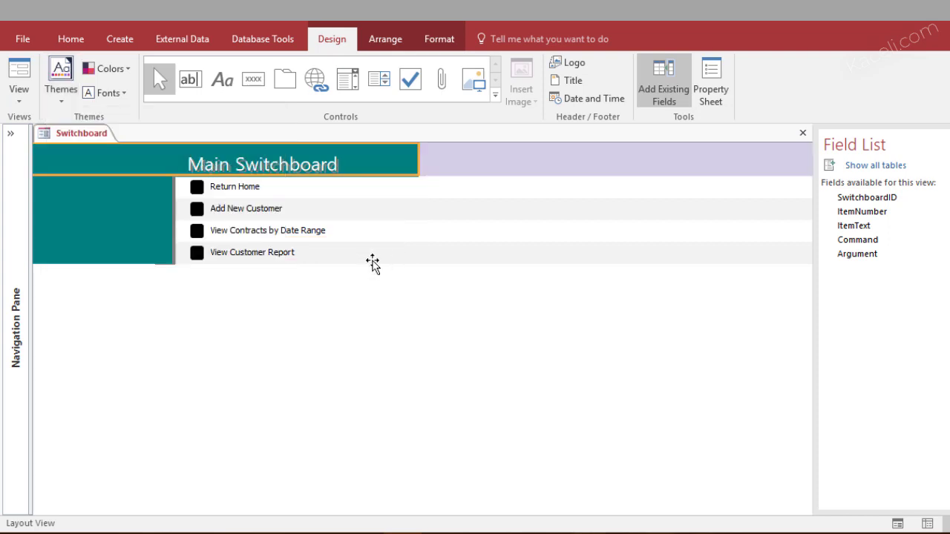
{"action": "left_click", "coordinate": [501, 319]}
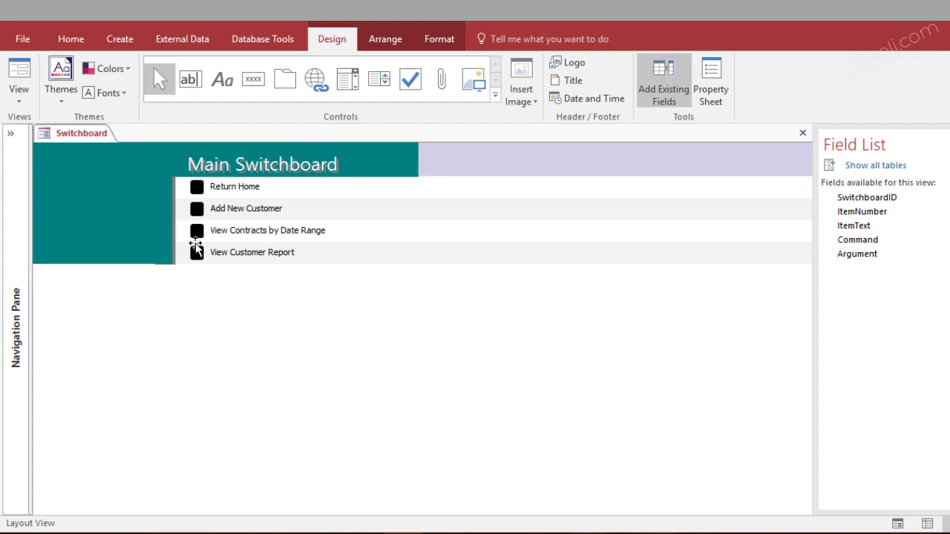
Retitle the header label 'Kaceli.com Database Dashboard' and return to Form View with F5
{"action": "left_click", "coordinate": [248, 167]}
{"action": "left_click", "coordinate": [248, 167]}
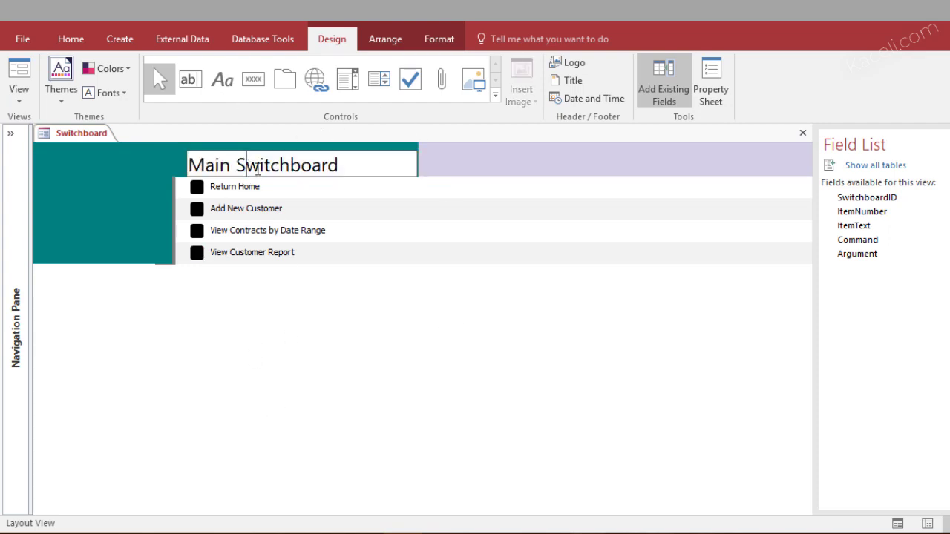
{"action": "key", "text": "ctrl+a"}
{"action": "type", "text": "Kaceli.com Database Dashboard"}
{"action": "left_click", "coordinate": [416, 198]}
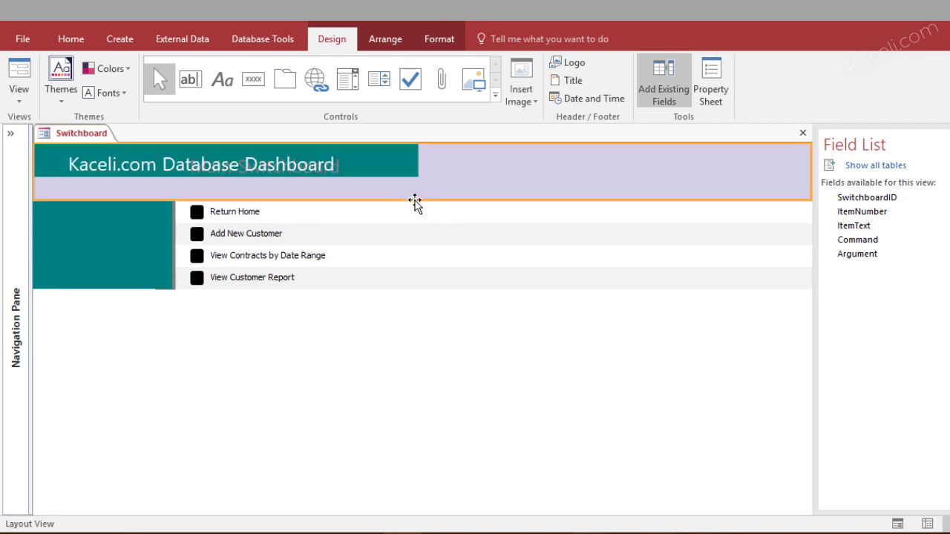
{"action": "left_click", "coordinate": [445, 292]}
{"action": "left_click", "coordinate": [115, 348]}
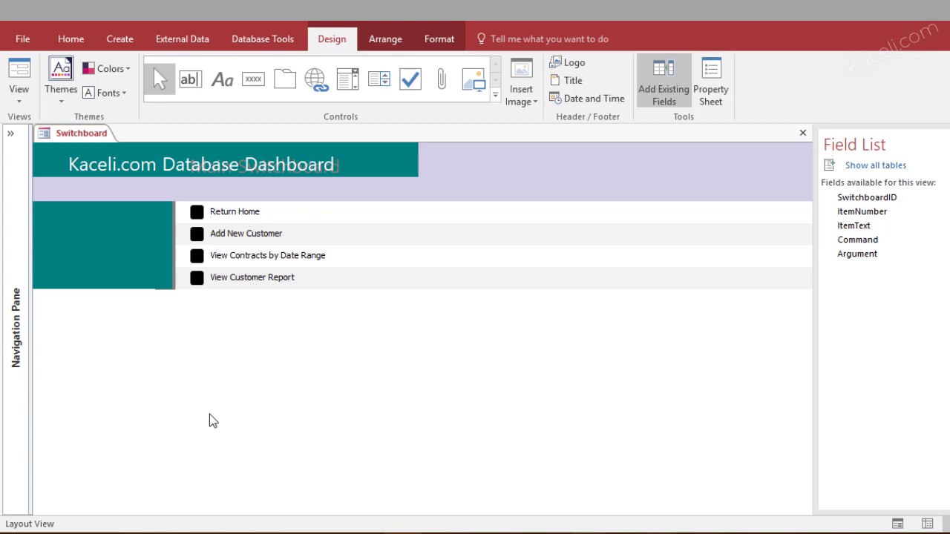
{"action": "key", "text": "F5"}
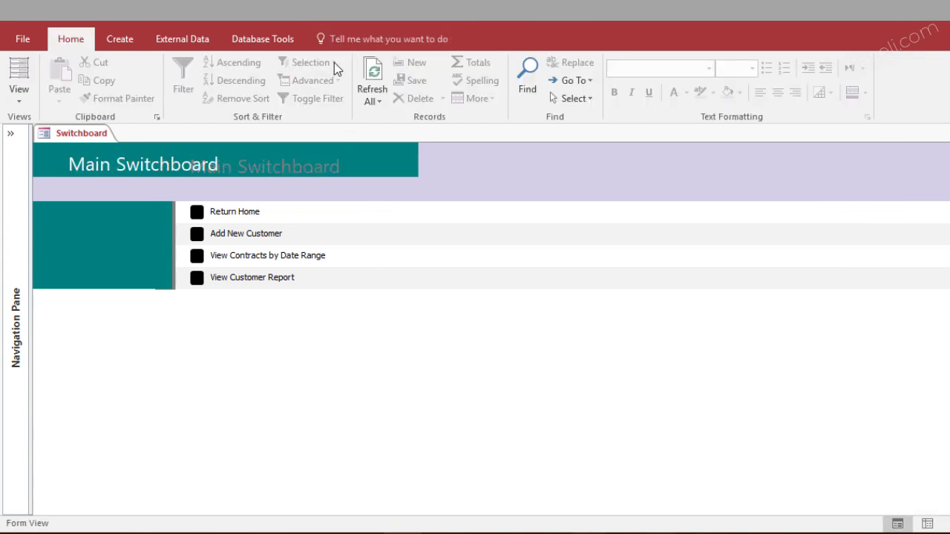
Add Switchboard Manager from All Commands to the Quick Access Toolbar and confirm
{"action": "left_click", "coordinate": [362, 38]}
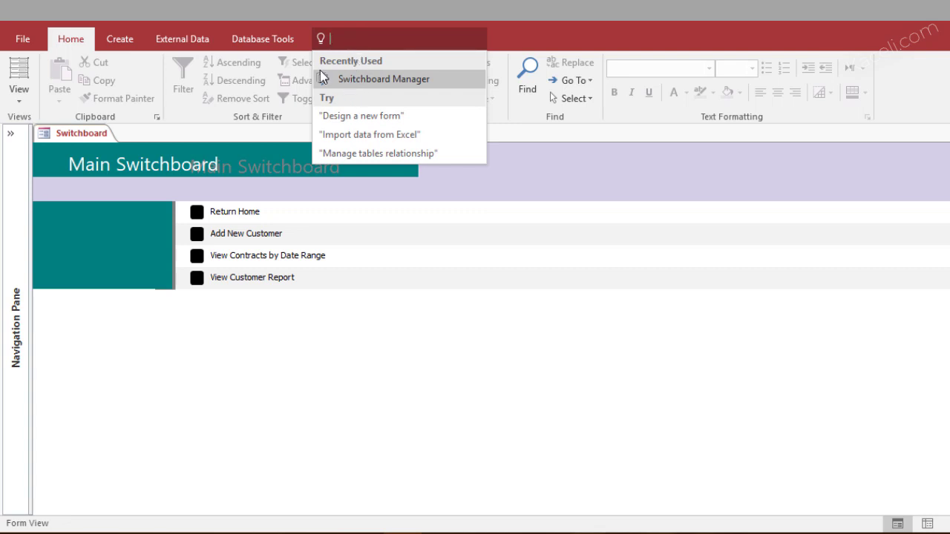
{"action": "left_click", "coordinate": [114, 20]}
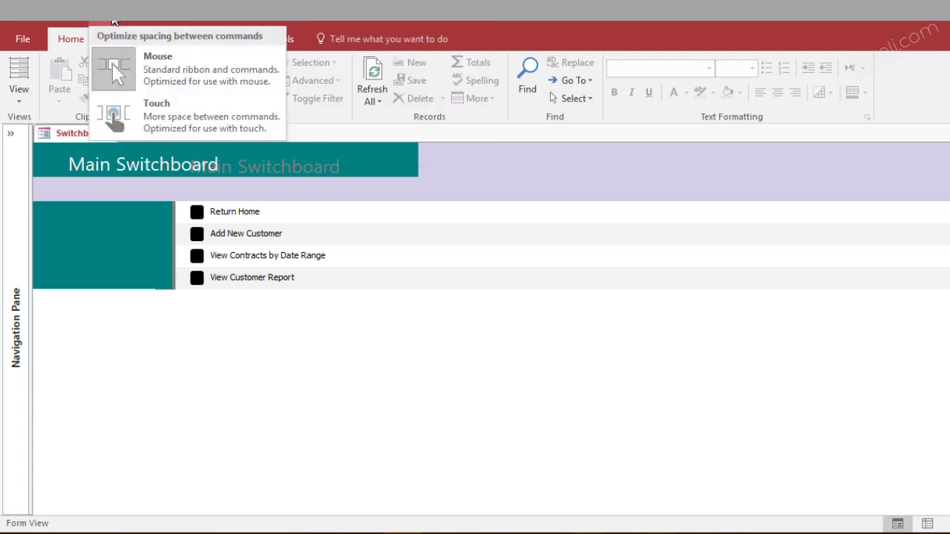
{"action": "left_click", "coordinate": [128, 23]}
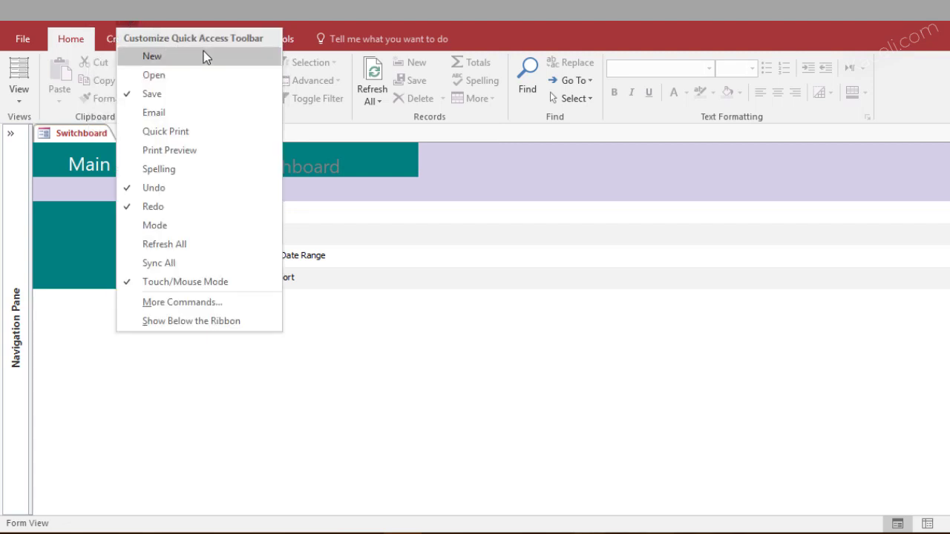
{"action": "left_click", "coordinate": [193, 303]}
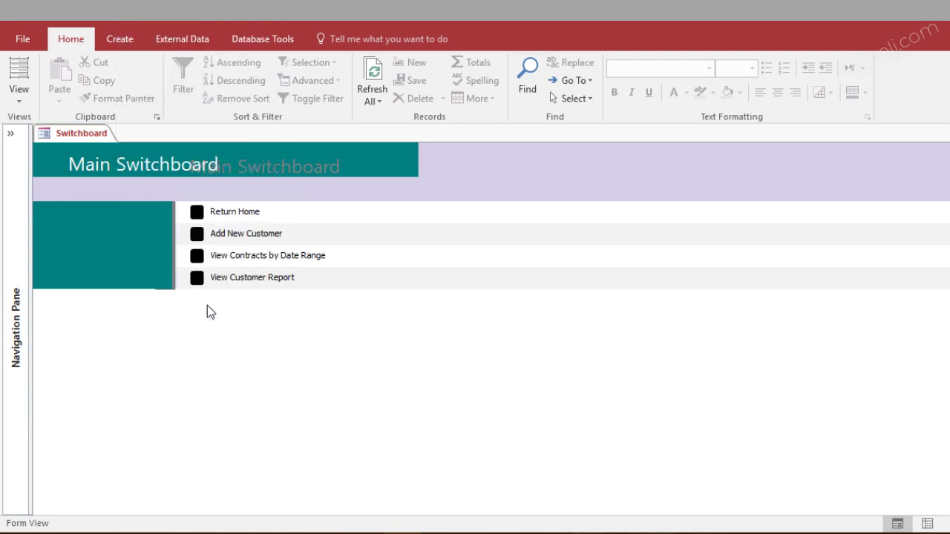
{"action": "left_click", "coordinate": [499, 98]}
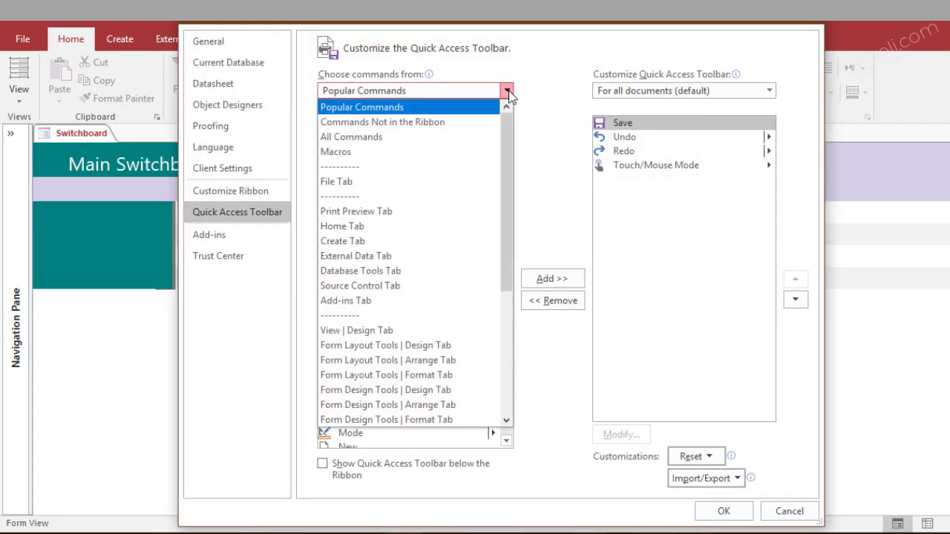
{"action": "left_click", "coordinate": [501, 135]}
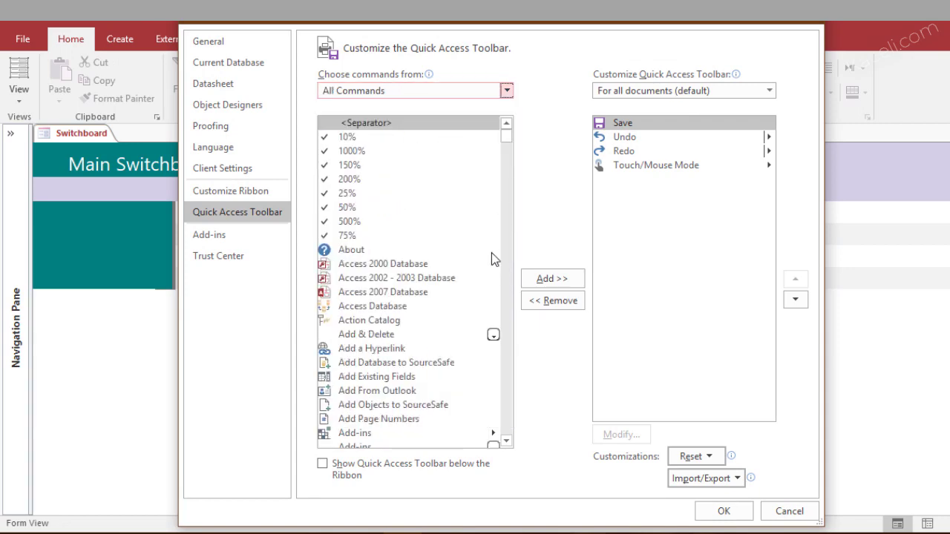
{"action": "left_click_drag", "start_coordinate": [507, 128], "coordinate": [528, 401]}
{"action": "left_click", "coordinate": [384, 259]}
{"action": "left_click", "coordinate": [547, 282]}
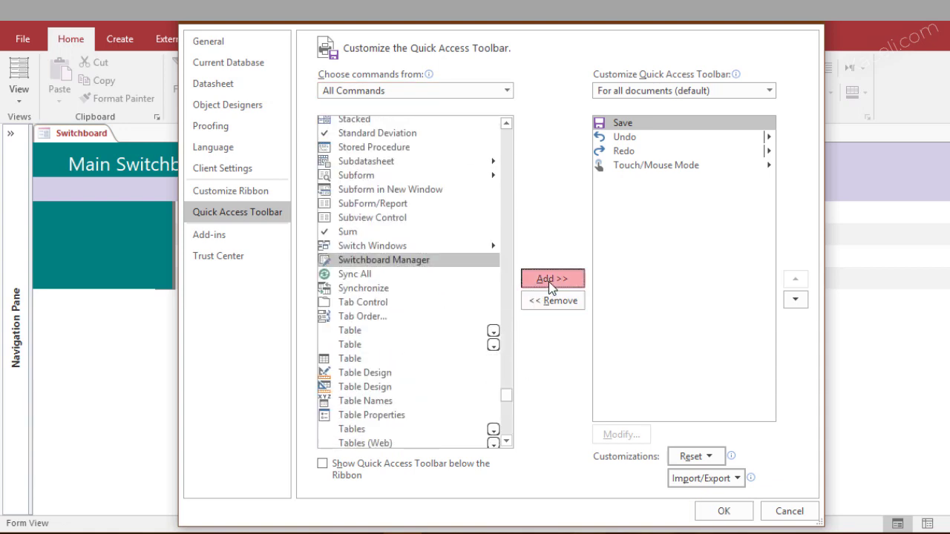
{"action": "left_click", "coordinate": [722, 512]}
{"action": "left_click", "coordinate": [508, 313]}
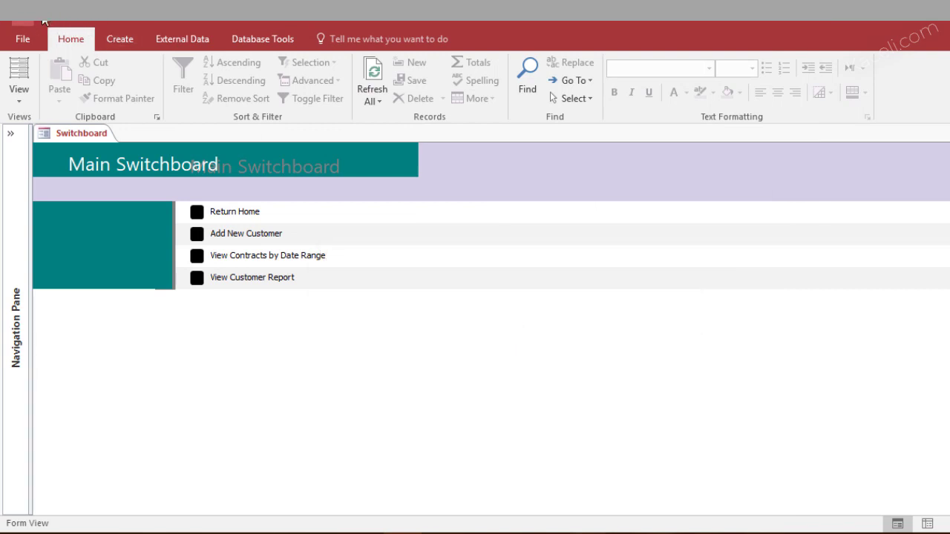
Launch Switchboard Manager from the Quick Access Toolbar and select the Reports page
{"action": "left_click", "coordinate": [52, 22]}
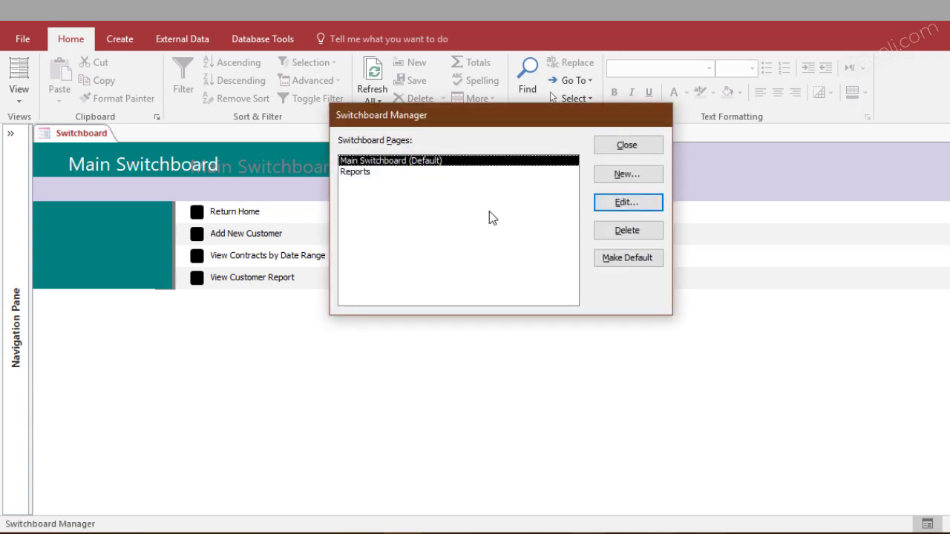
{"action": "left_click", "coordinate": [373, 177]}
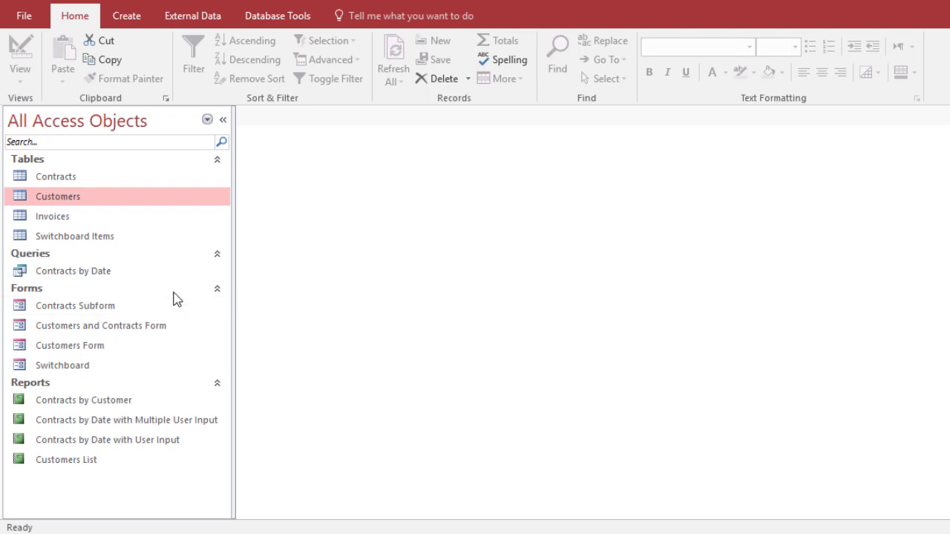
In Customers design view, add a Picture field of Attachment type after Email, then save and close
{"action": "right_click", "coordinate": [68, 210]}
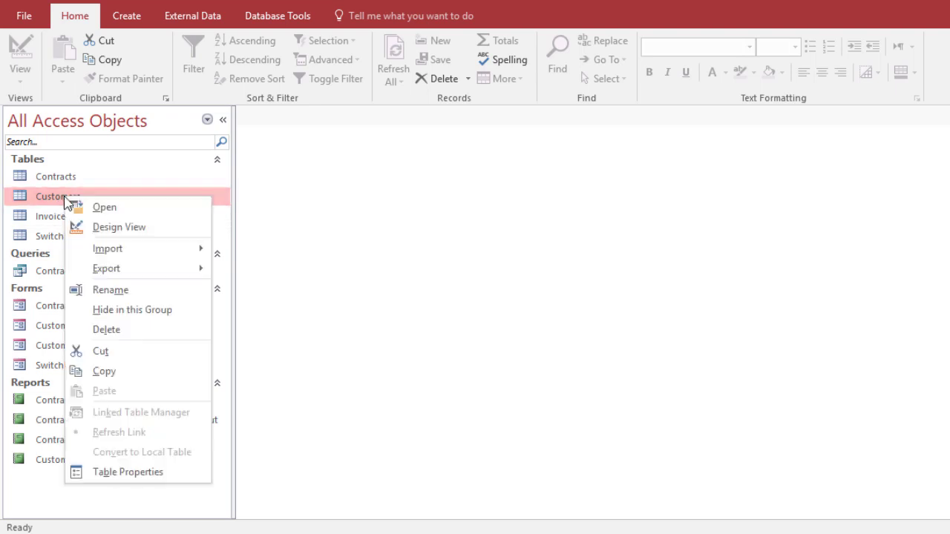
{"action": "left_click", "coordinate": [119, 227]}
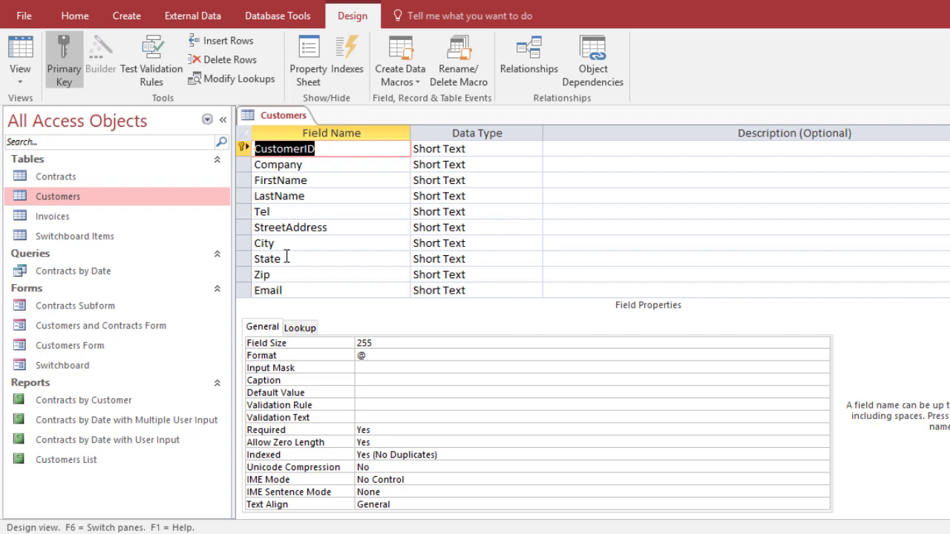
{"action": "scroll", "coordinate": [286, 257], "scroll_direction": "down", "scroll_amount": 2}
{"action": "left_click", "coordinate": [262, 211]}
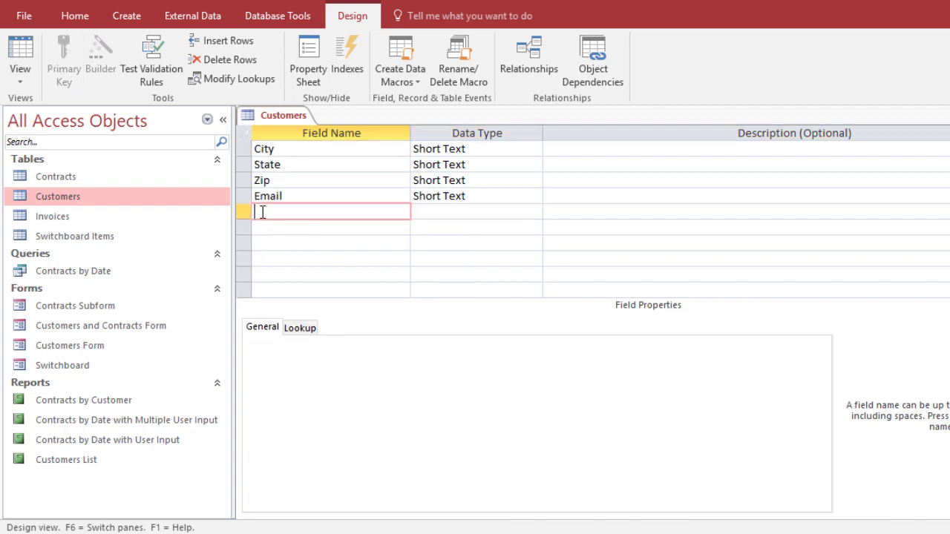
{"action": "type", "text": "Picture"}
{"action": "left_click", "coordinate": [445, 213]}
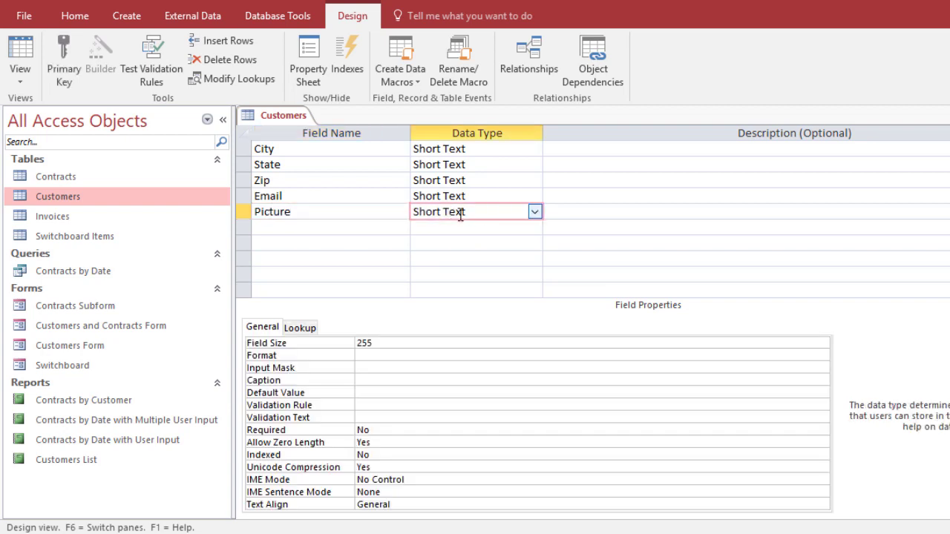
{"action": "left_click", "coordinate": [535, 213]}
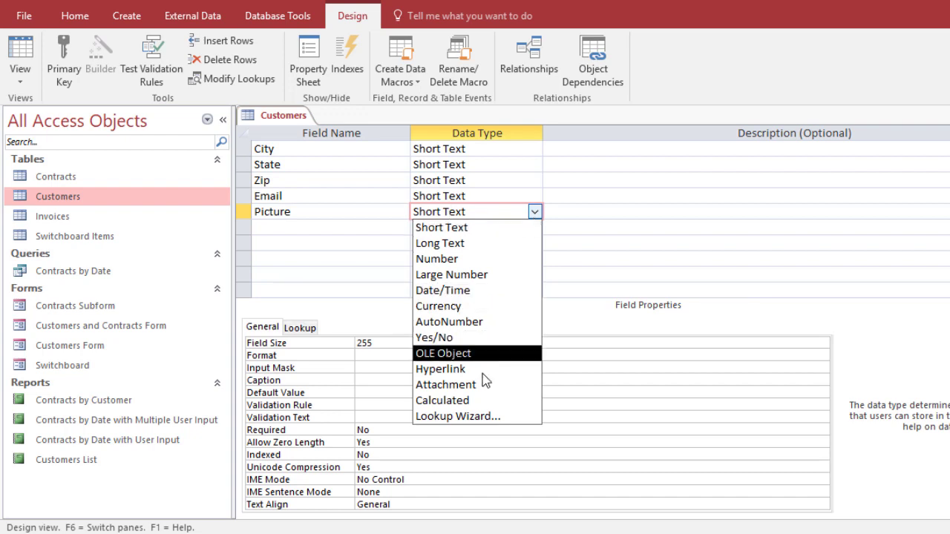
{"action": "left_click", "coordinate": [445, 385]}
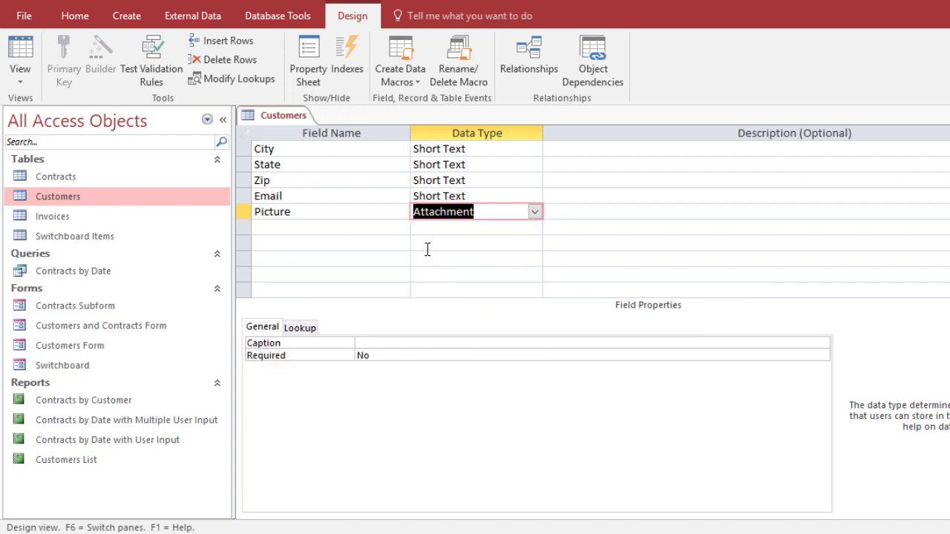
{"action": "left_click", "coordinate": [338, 220]}
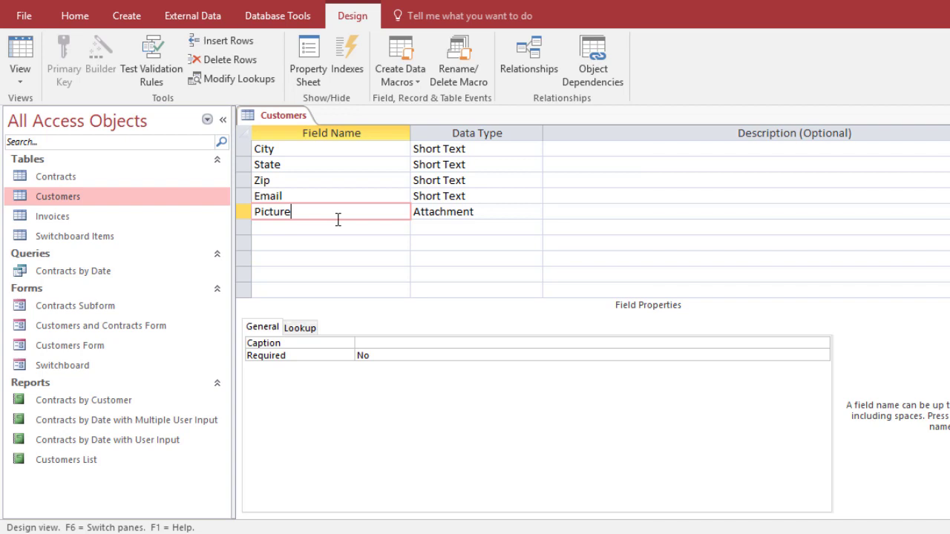
{"action": "left_click", "coordinate": [351, 241]}
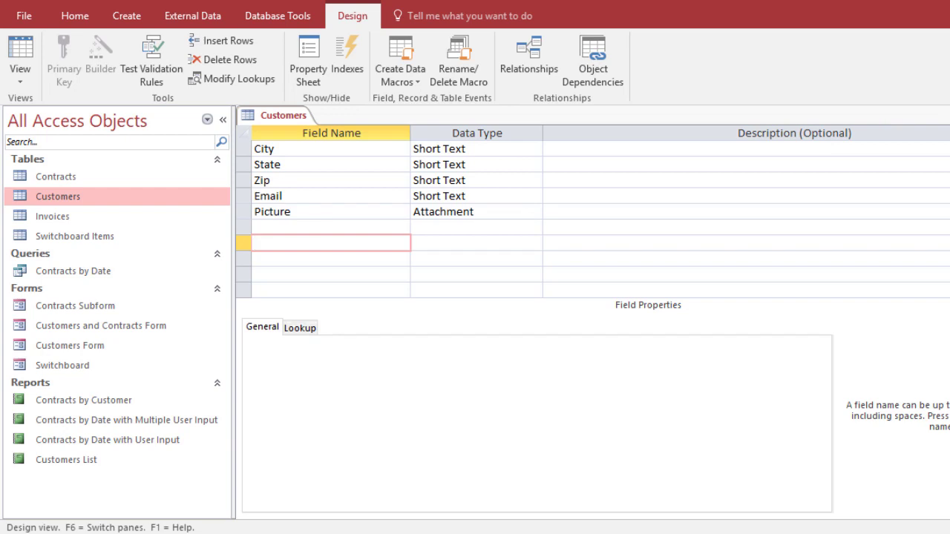
{"action": "key", "text": "ctrl+w"}
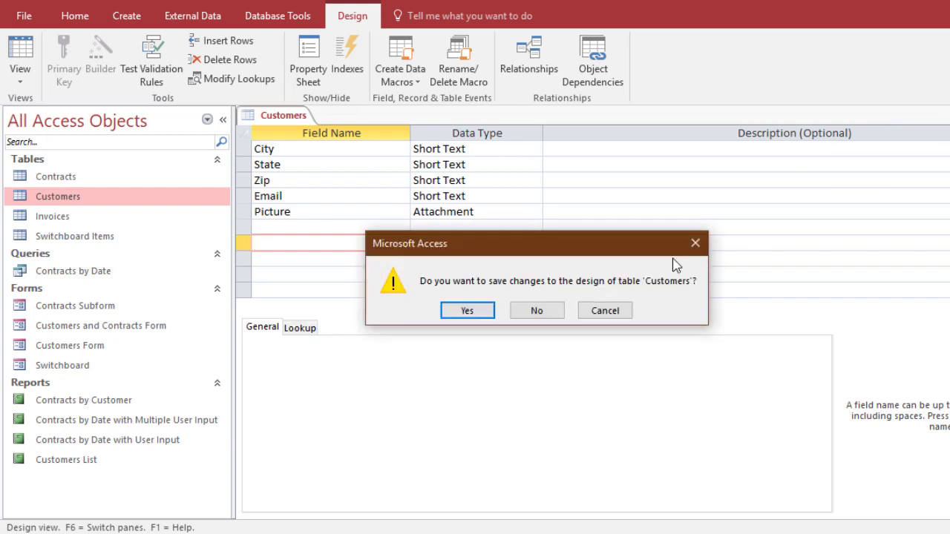
{"action": "left_click", "coordinate": [464, 314]}
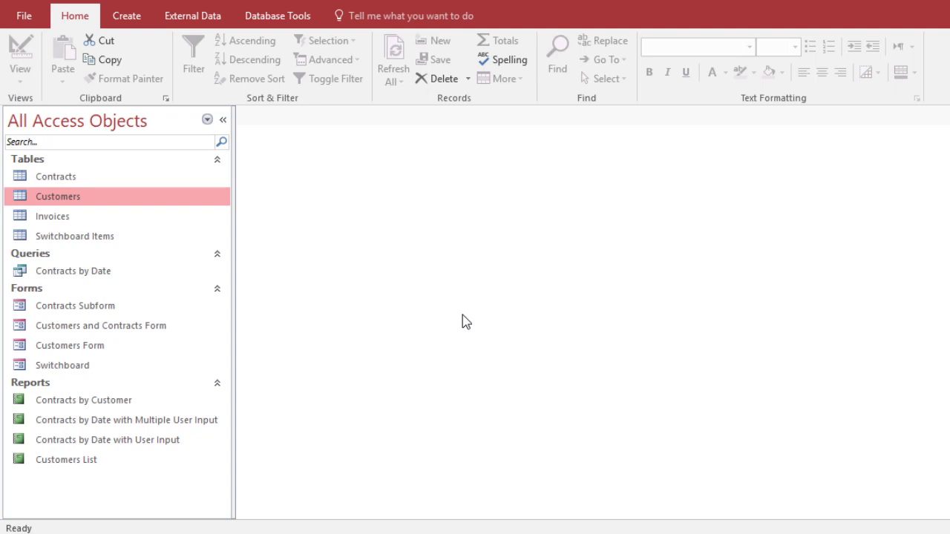
{"action": "double_click", "coordinate": [64, 199]}
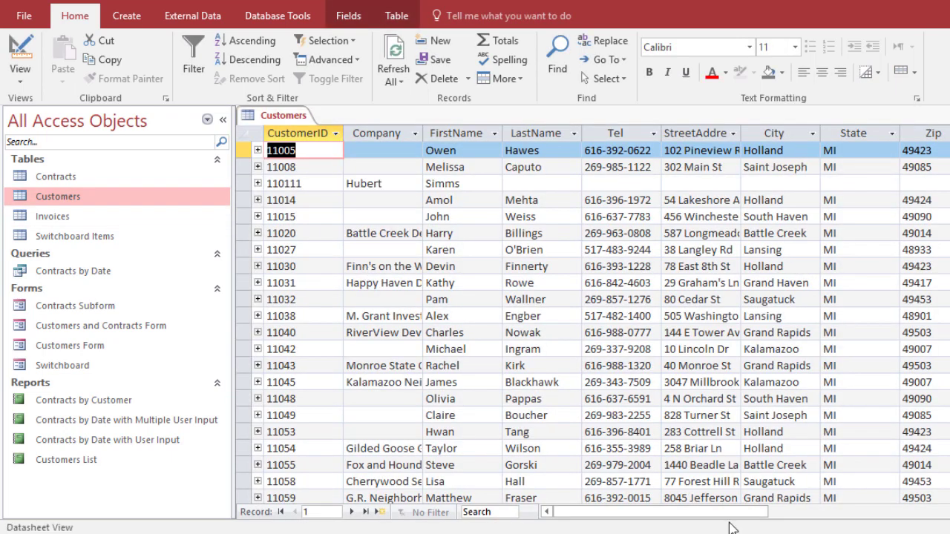
{"action": "left_click_drag", "start_coordinate": [753, 512], "coordinate": [946, 512]}
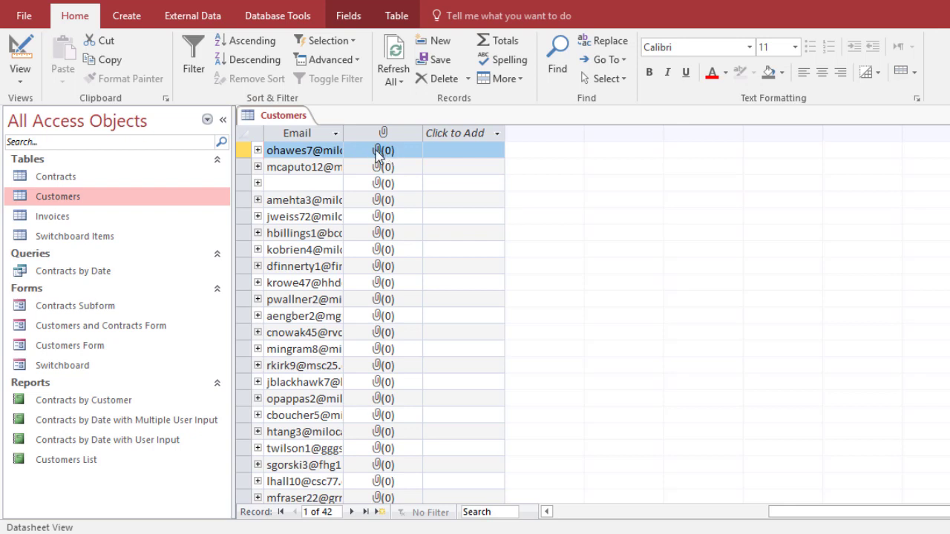
{"action": "double_click", "coordinate": [377, 152]}
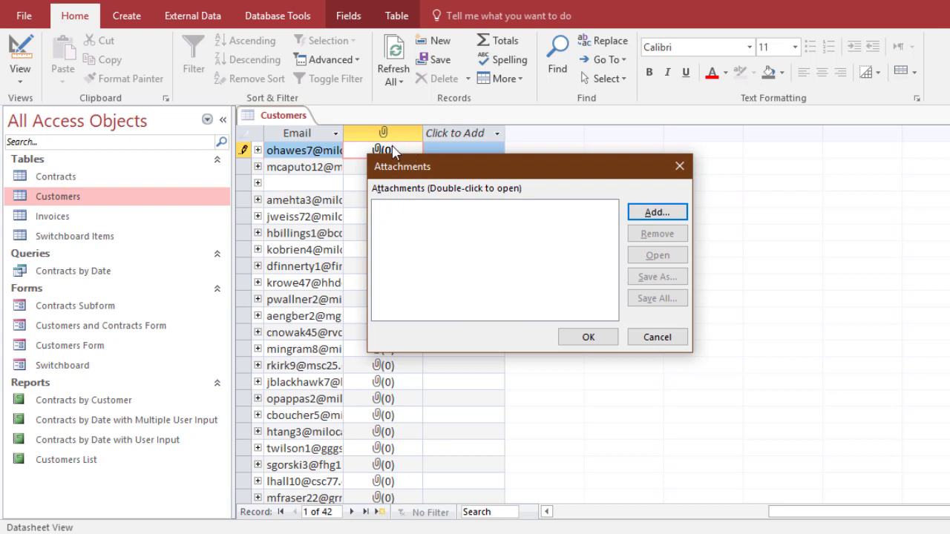
{"action": "left_click", "coordinate": [657, 214]}
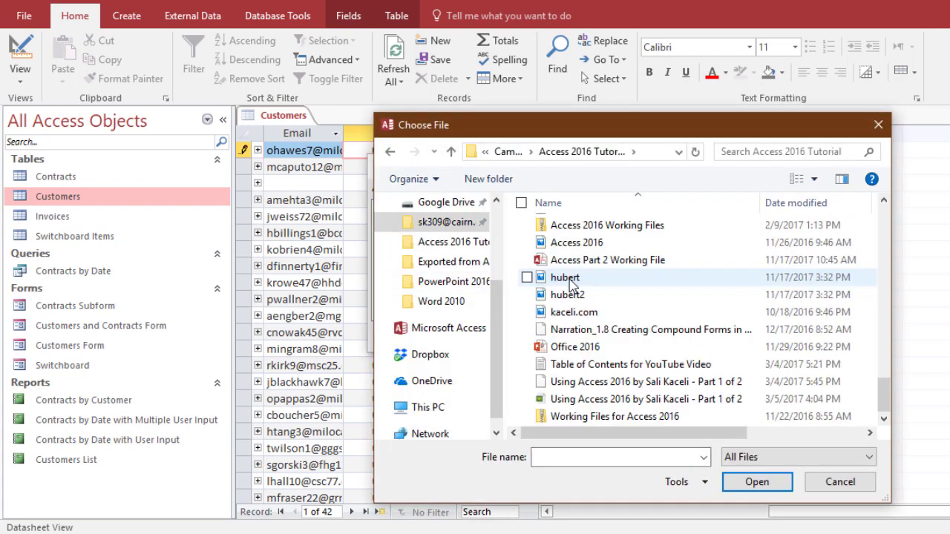
{"action": "double_click", "coordinate": [570, 284]}
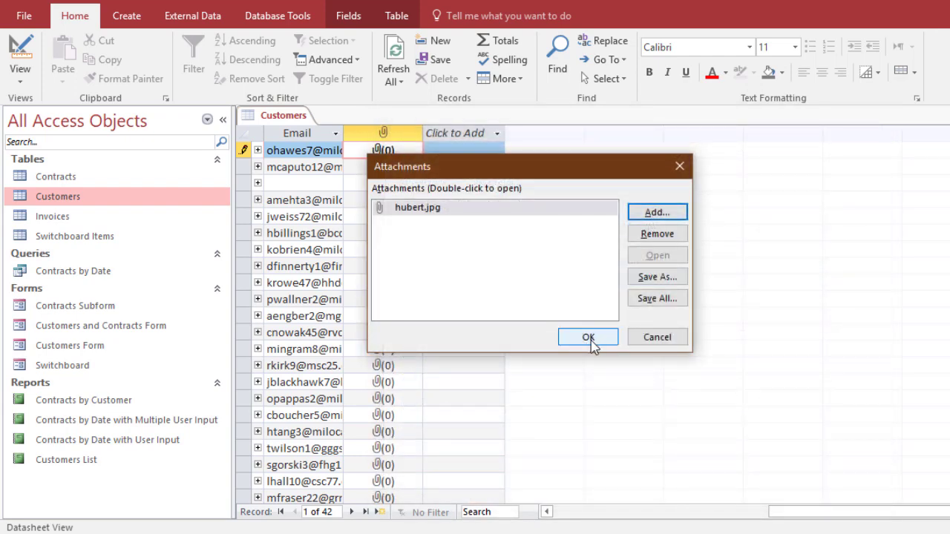
{"action": "left_click", "coordinate": [658, 340]}
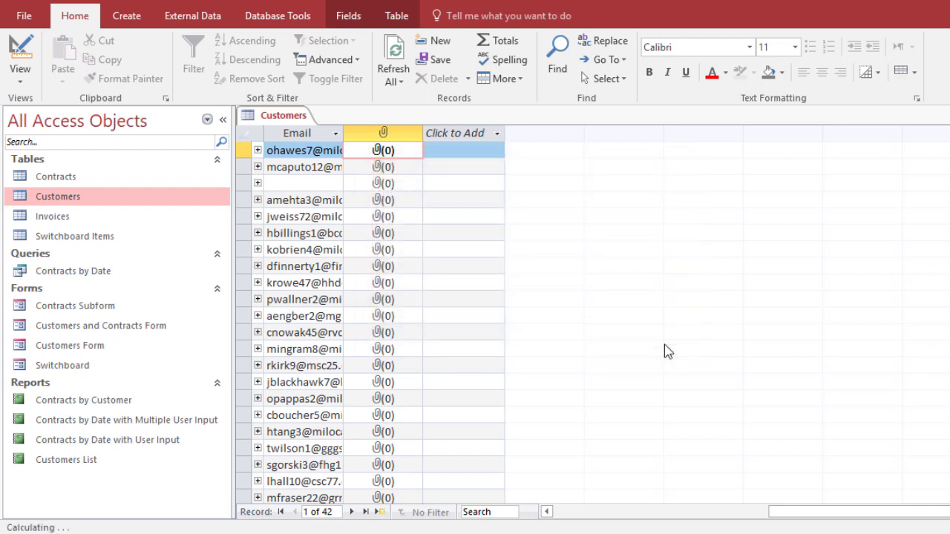
{"action": "key", "text": "ctrl+w"}
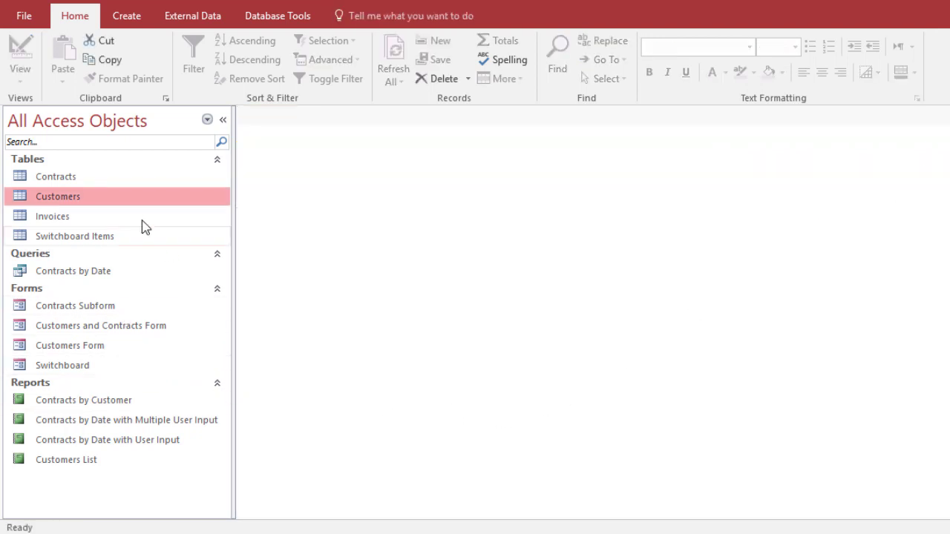
Build a Form Wizard form with all Customers fields, titled 'Customers with Attachment'
{"action": "right_click", "coordinate": [68, 199]}
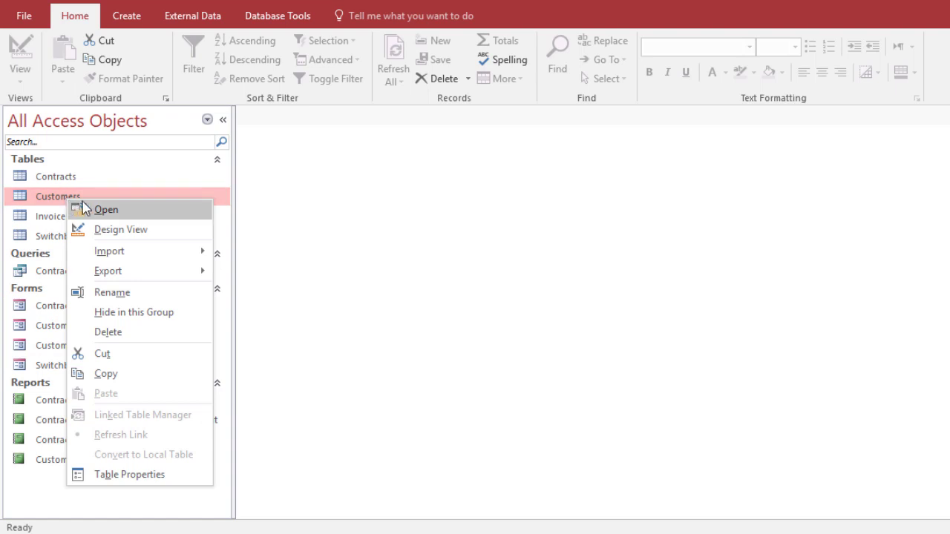
{"action": "key", "text": "Escape"}
{"action": "left_click", "coordinate": [126, 16]}
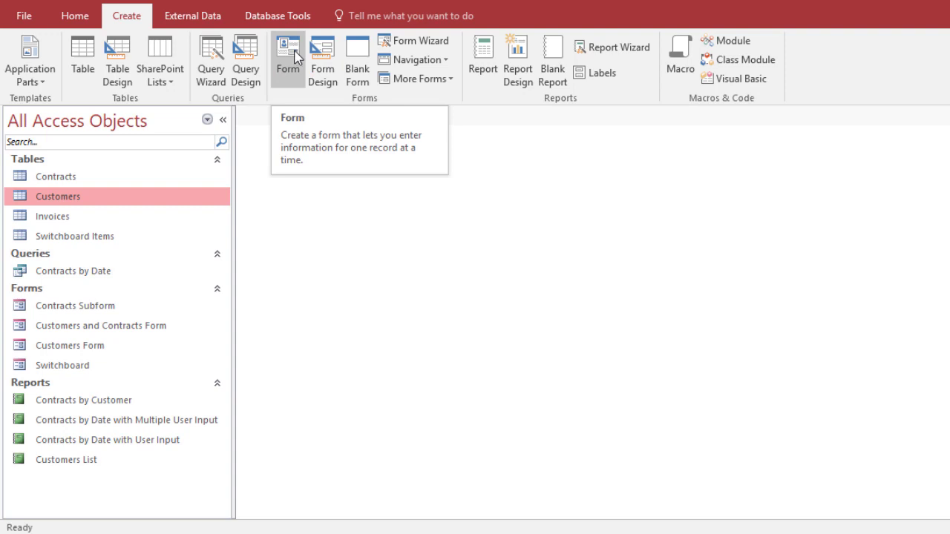
{"action": "left_click", "coordinate": [423, 40]}
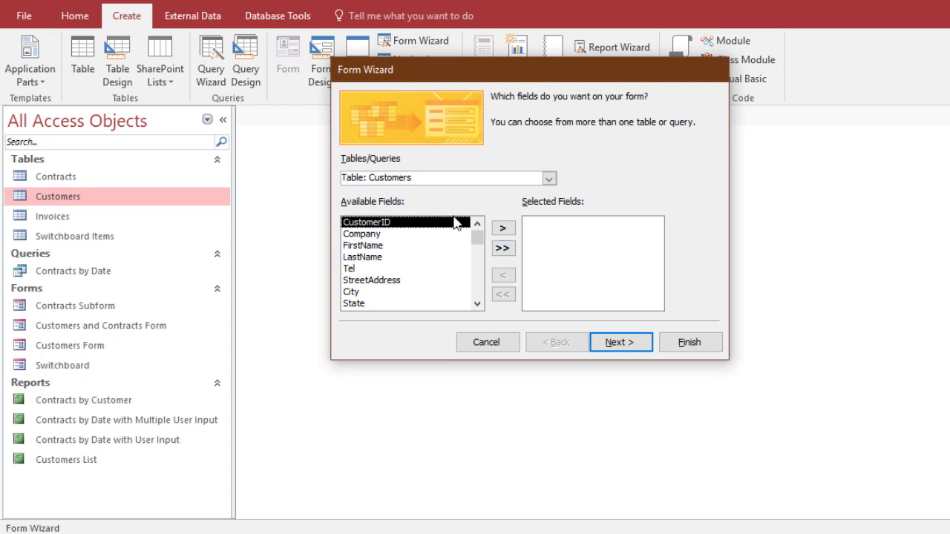
{"action": "left_click", "coordinate": [502, 251]}
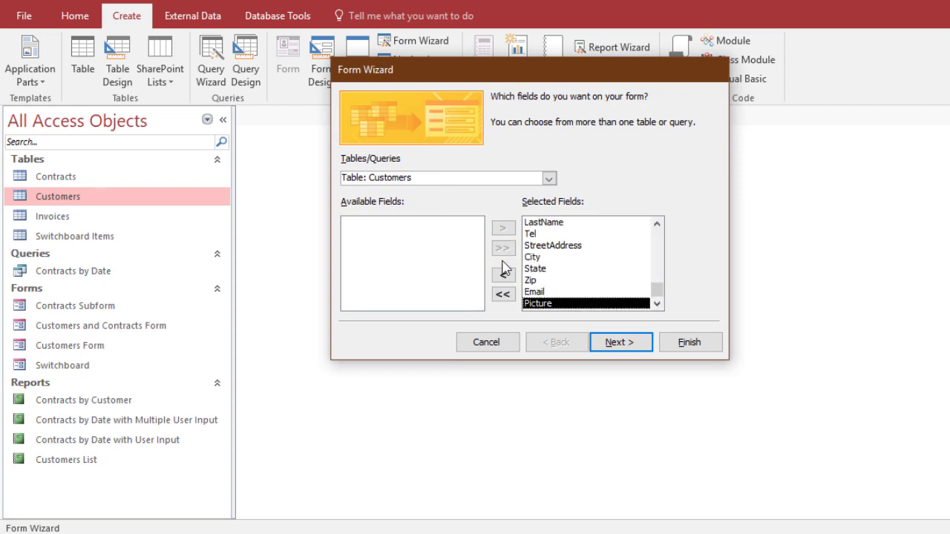
{"action": "left_click", "coordinate": [616, 344]}
{"action": "left_click", "coordinate": [629, 344]}
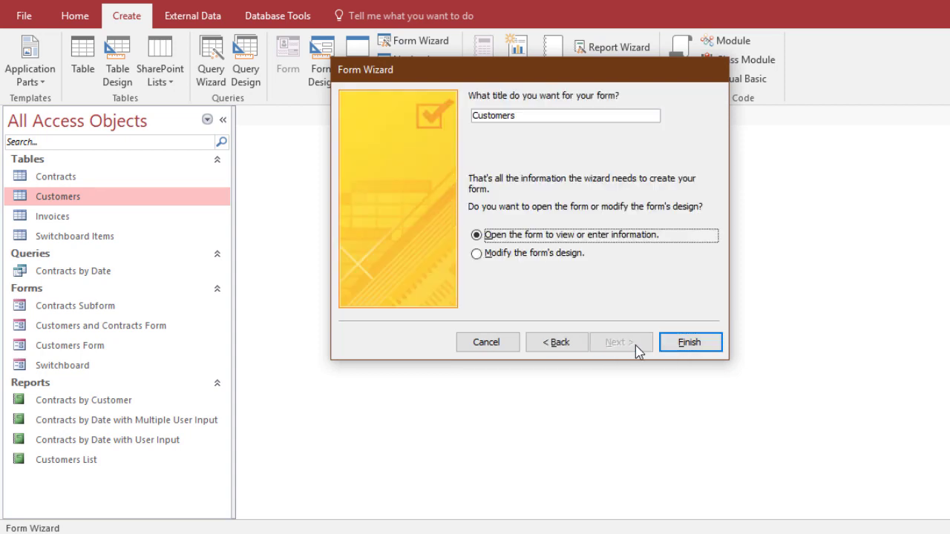
{"action": "left_click", "coordinate": [528, 118]}
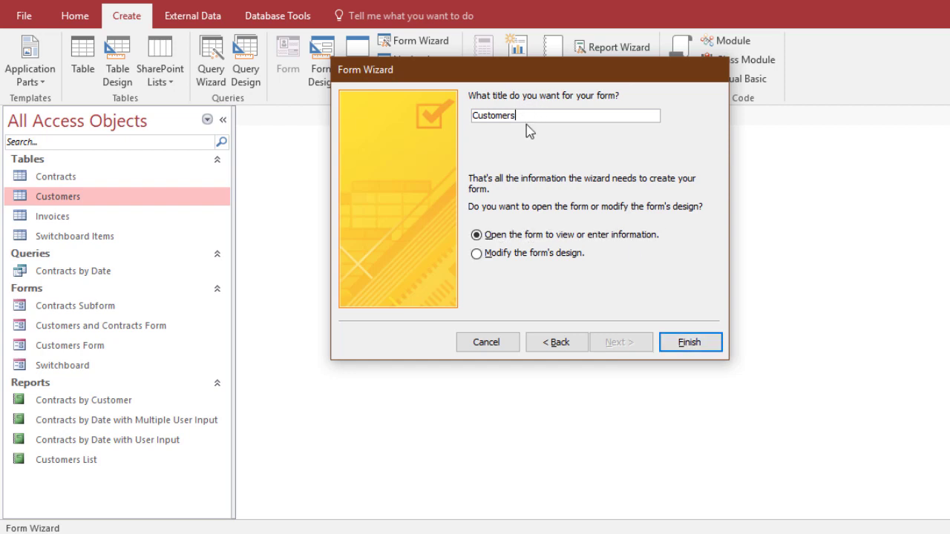
{"action": "type", "text": "with Attachment"}
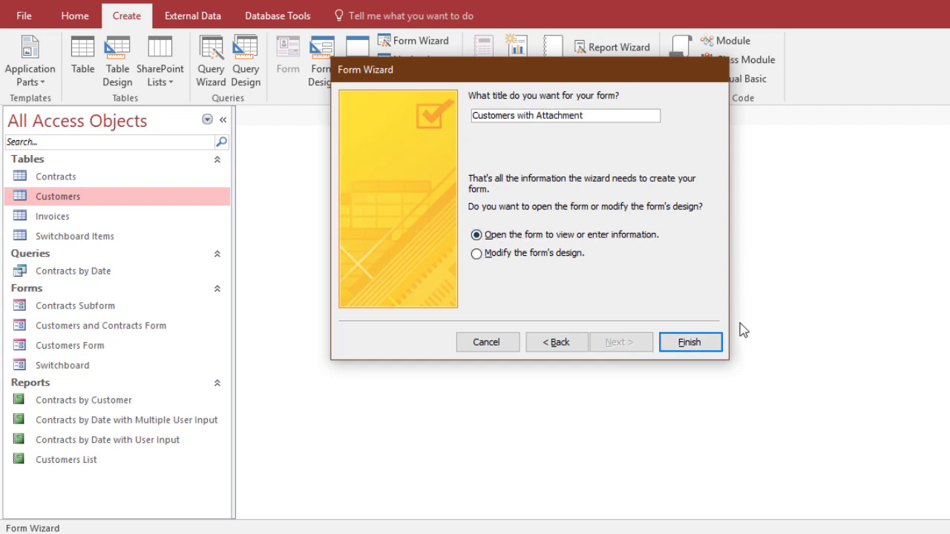
{"action": "left_click", "coordinate": [694, 342]}
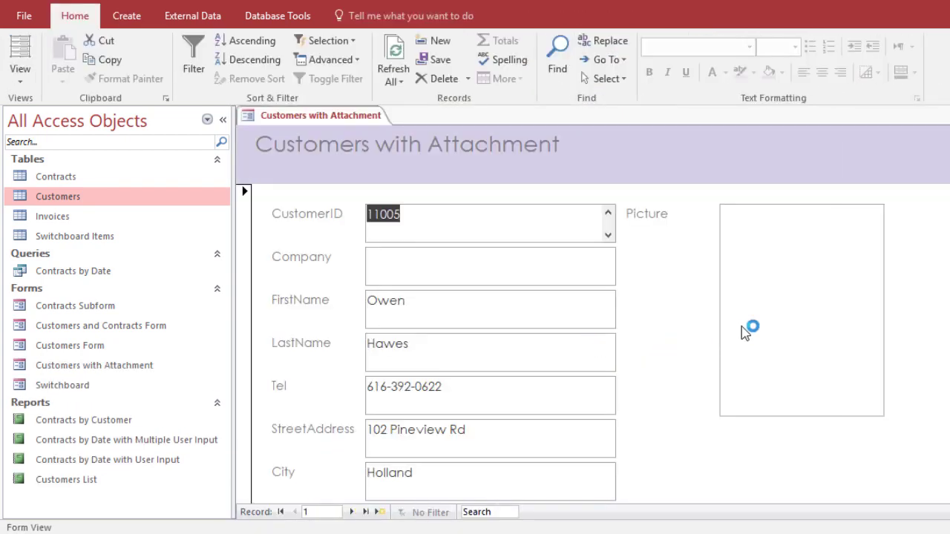
Attach hubert.jpg to the first customer record's Picture field so the portrait displays in the form
{"action": "scroll", "coordinate": [767, 297], "scroll_direction": "down", "scroll_amount": 3}
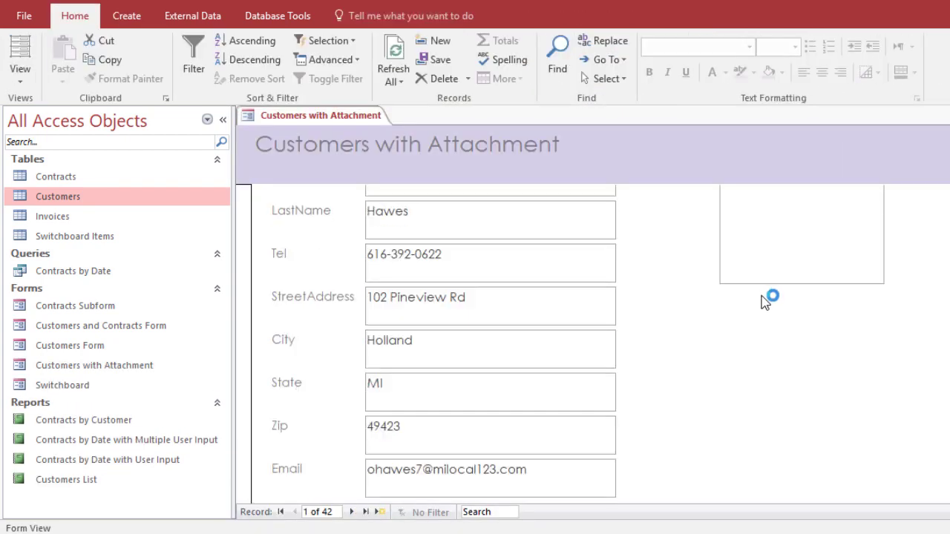
{"action": "scroll", "coordinate": [760, 296], "scroll_direction": "up", "scroll_amount": 3}
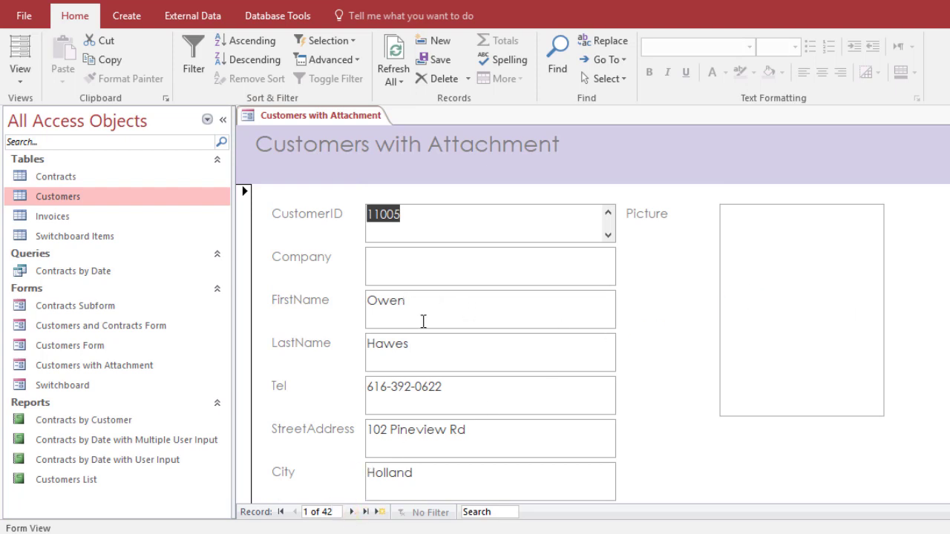
{"action": "left_click", "coordinate": [496, 315]}
{"action": "left_click", "coordinate": [784, 294]}
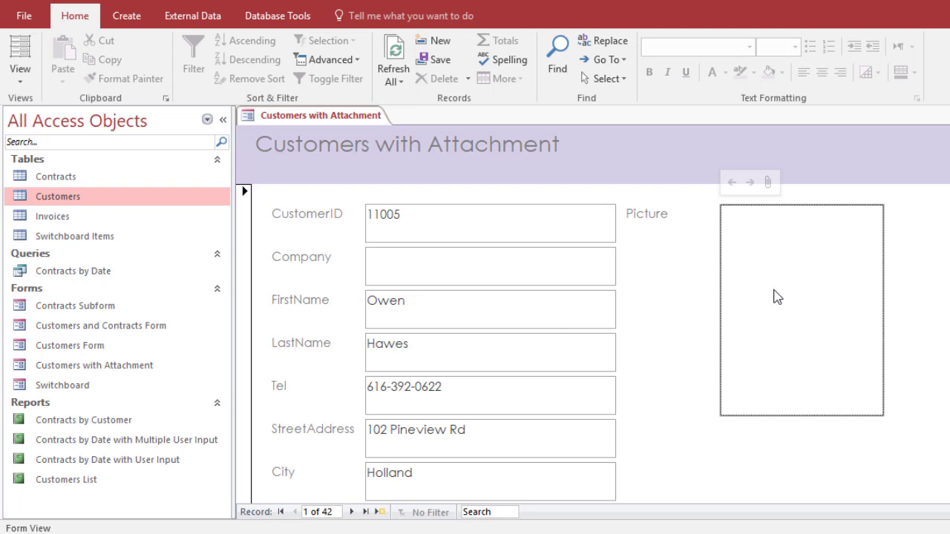
{"action": "left_click", "coordinate": [769, 184]}
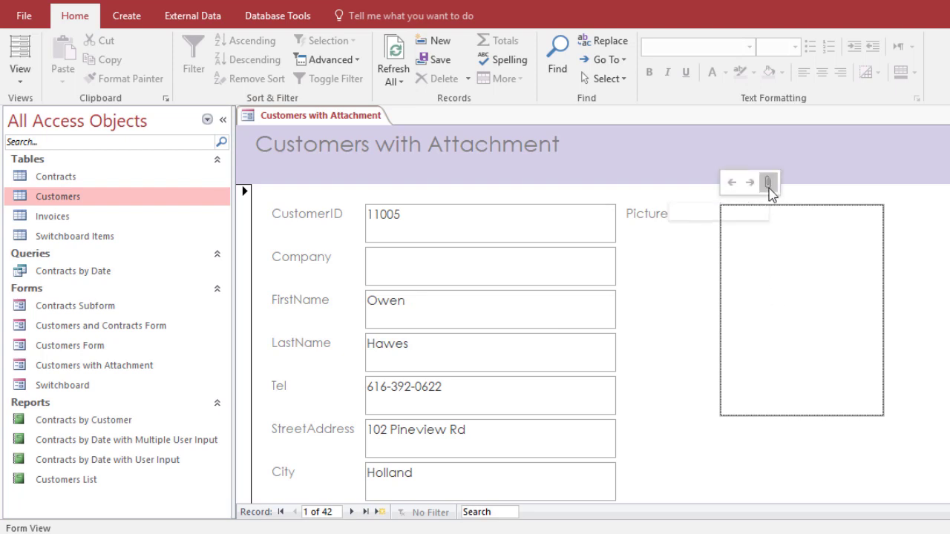
{"action": "left_click", "coordinate": [656, 213]}
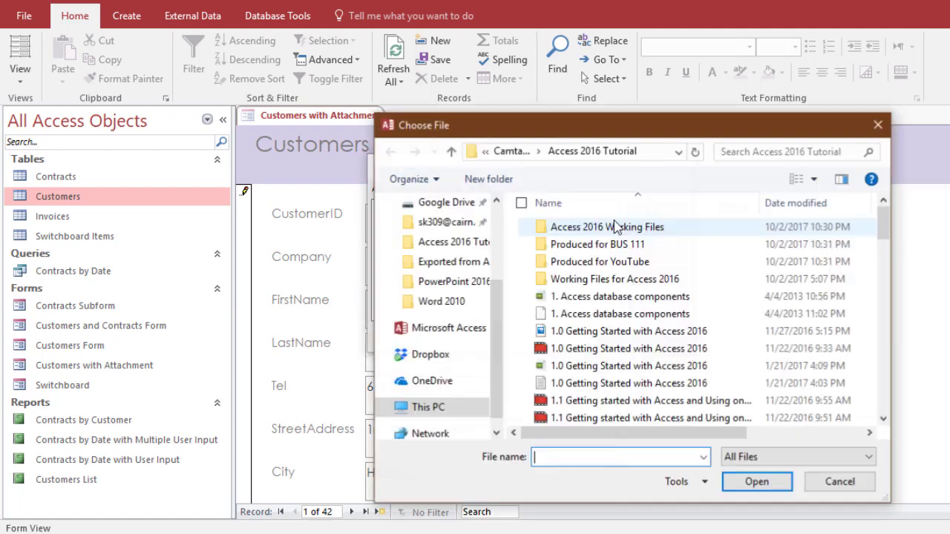
{"action": "scroll", "coordinate": [678, 319], "scroll_direction": "down", "scroll_amount": 3}
{"action": "scroll", "coordinate": [676, 322], "scroll_direction": "down", "scroll_amount": 15}
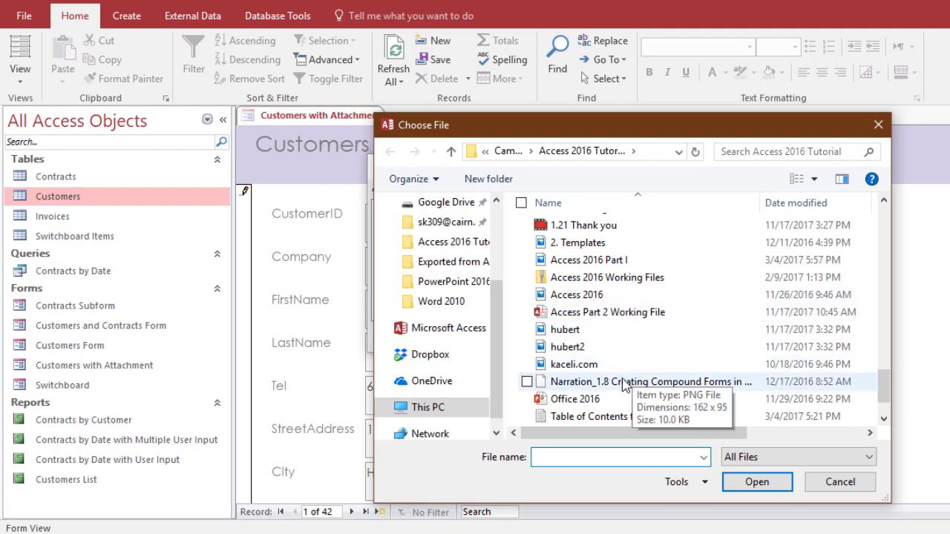
{"action": "double_click", "coordinate": [594, 330]}
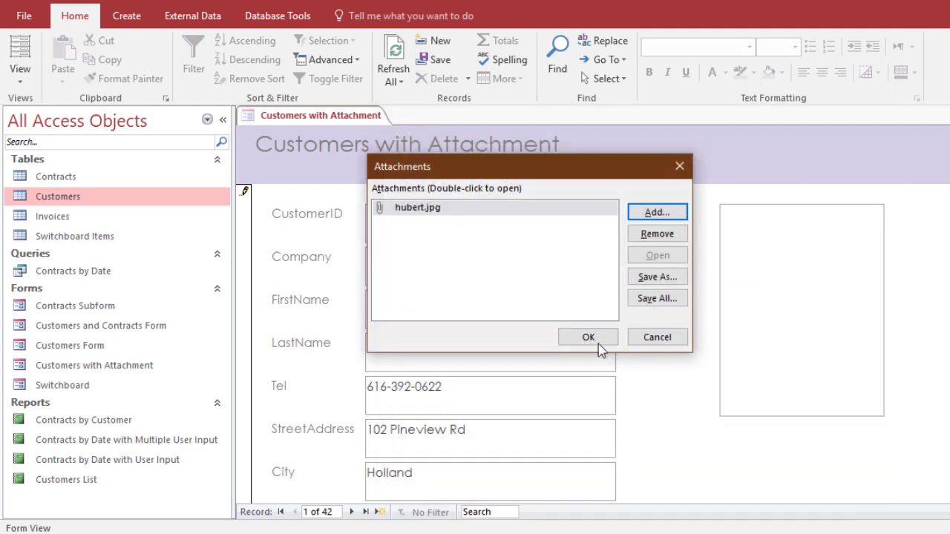
{"action": "left_click", "coordinate": [601, 345]}
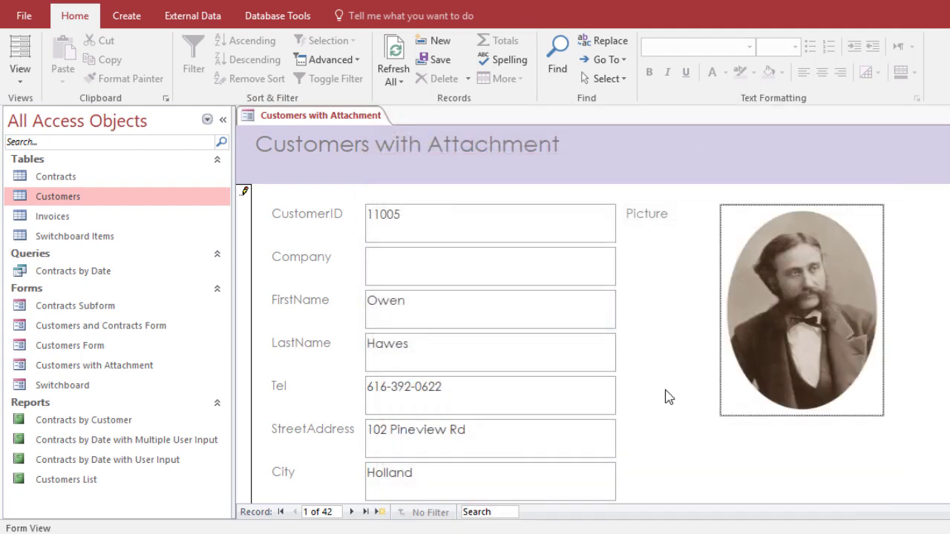
{"action": "scroll", "coordinate": [665, 396], "scroll_direction": "down", "scroll_amount": 3}
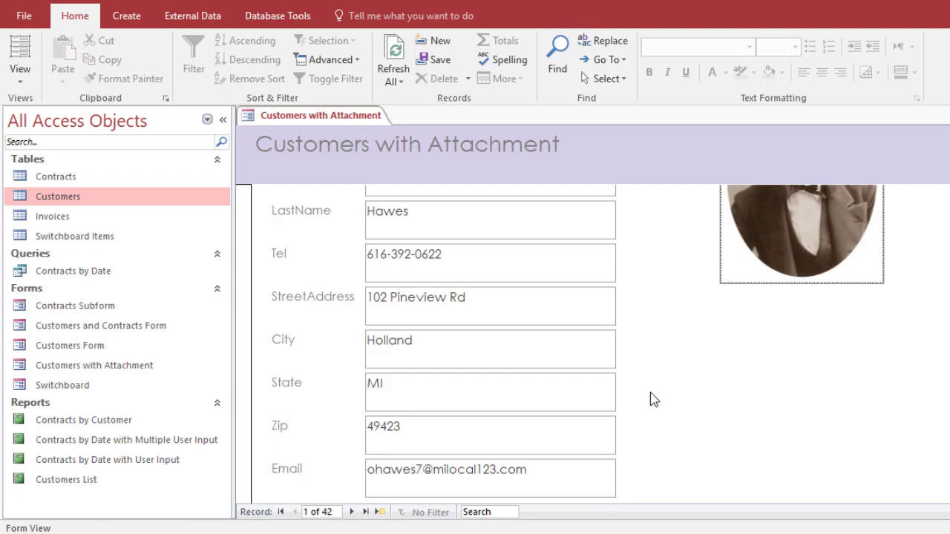
{"action": "scroll", "coordinate": [651, 399], "scroll_direction": "up", "scroll_amount": 3}
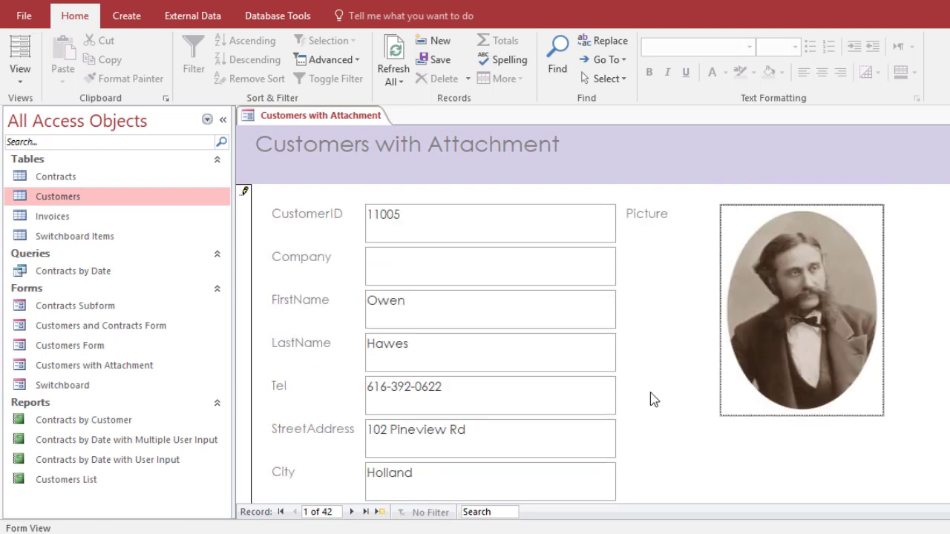